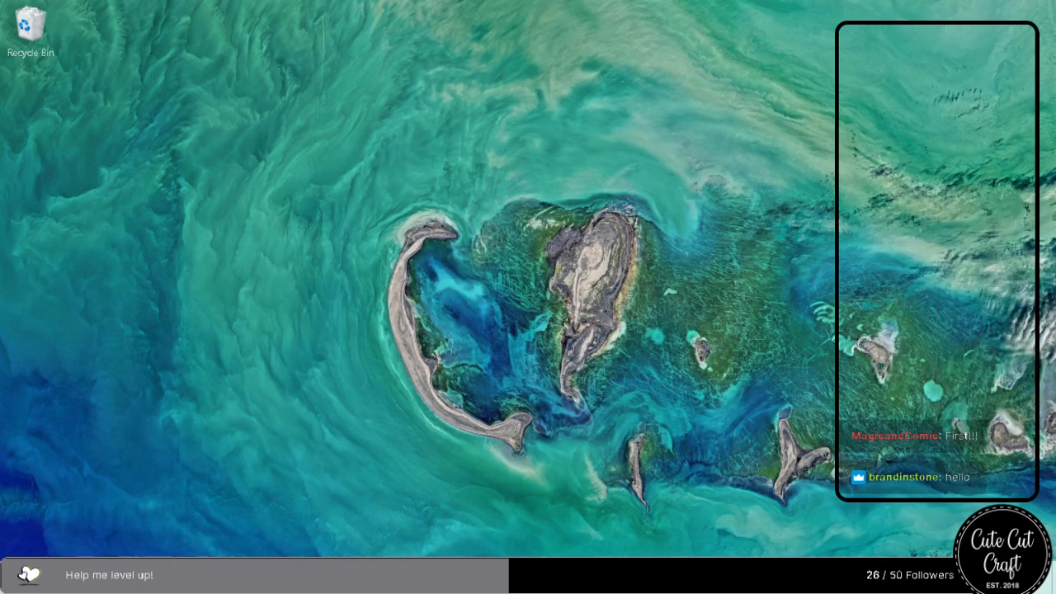
Bring the Downloads window onto this screen maximized and delete the two FrouFrouCraft-TheLuckyOne archives and 055_Purple_winter_DP_all.
drag(1055, 75, 505, 105)
double_click(482, 108)
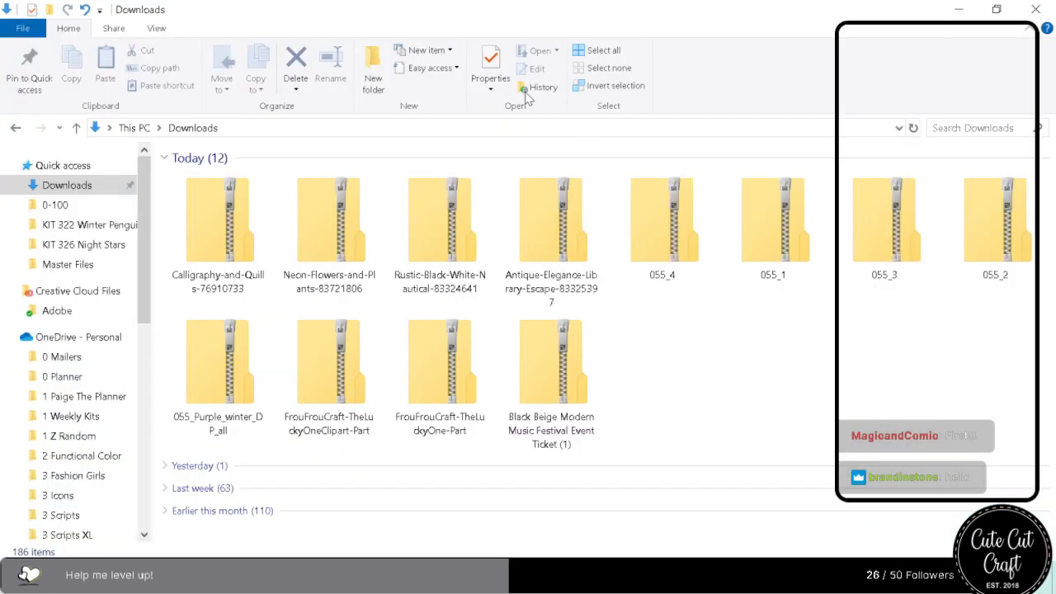
click(550, 383)
right_click(551, 383)
click(439, 367)
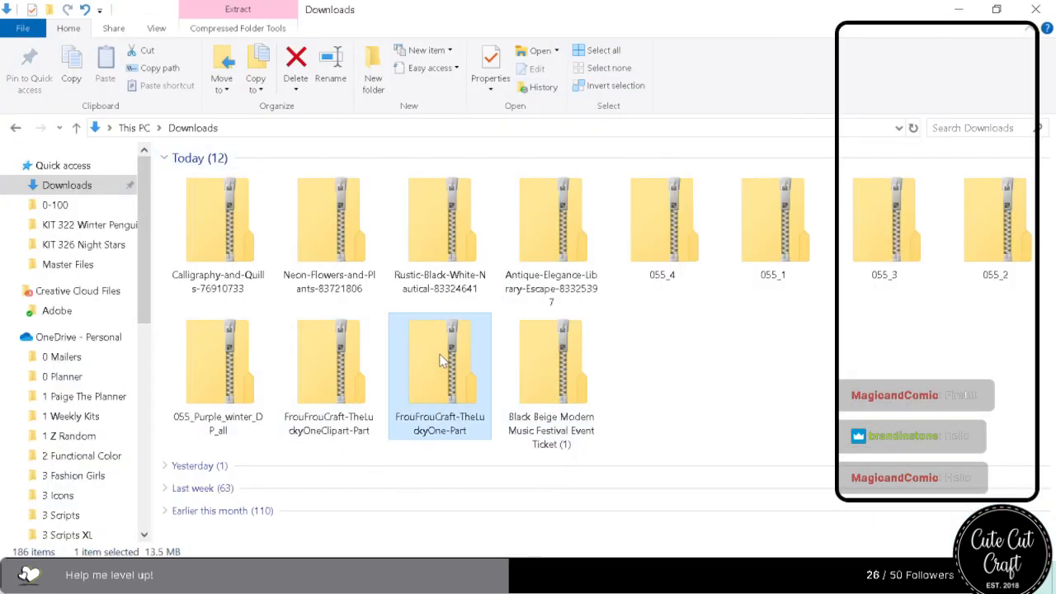
key(Delete)
click(365, 376)
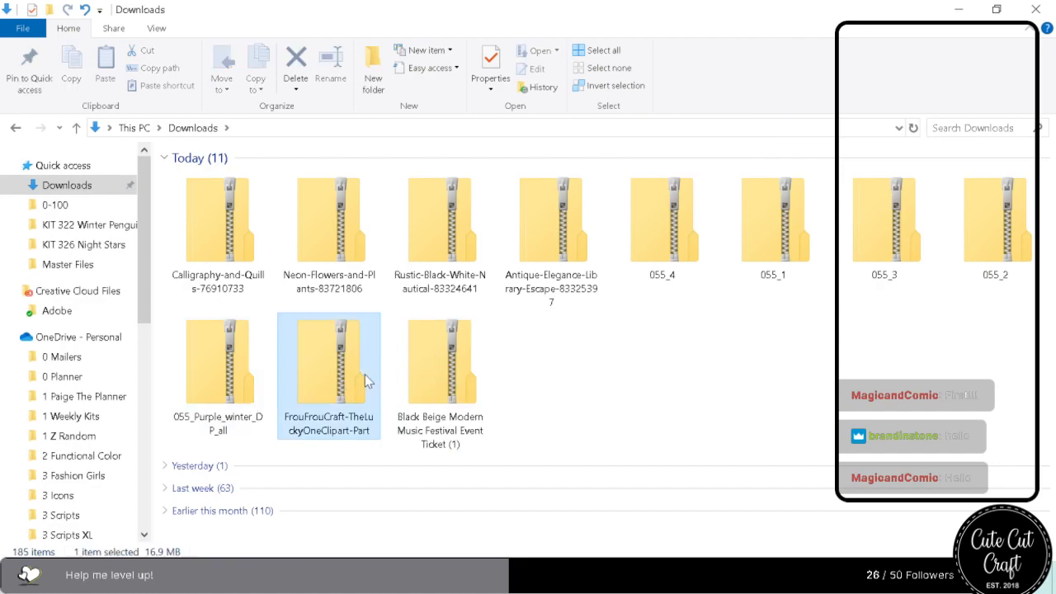
key(Delete)
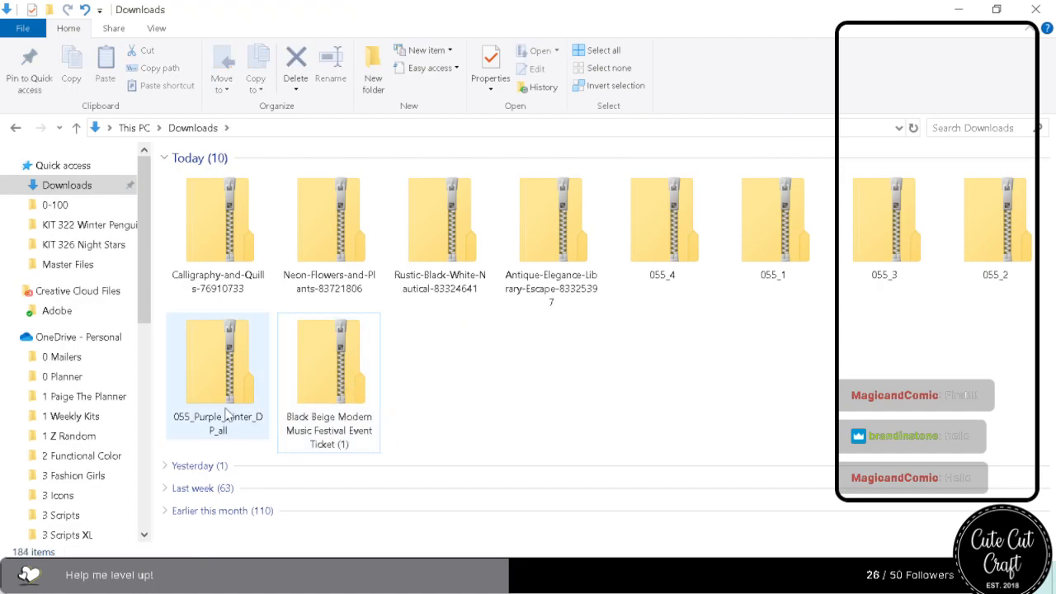
key(Delete)
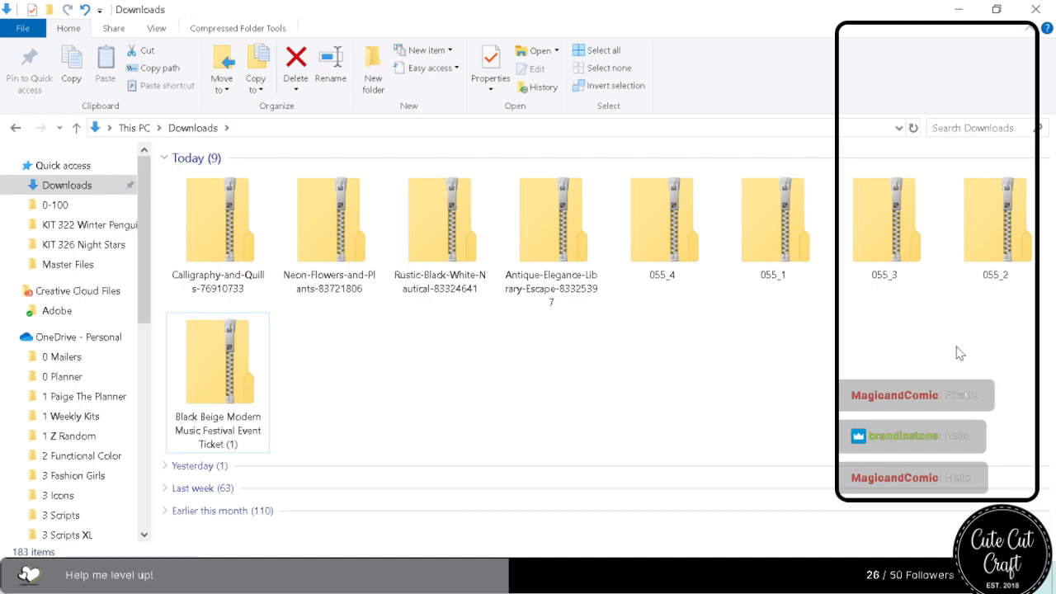
Delete the archives 055_4, 055_1, 055_3, 055_2 and Black Beige Modern Music Festival Event Ticket (1) from Downloads.
click(649, 248)
key(Delete)
click(670, 251)
key(Delete)
click(672, 252)
key(Delete)
click(685, 251)
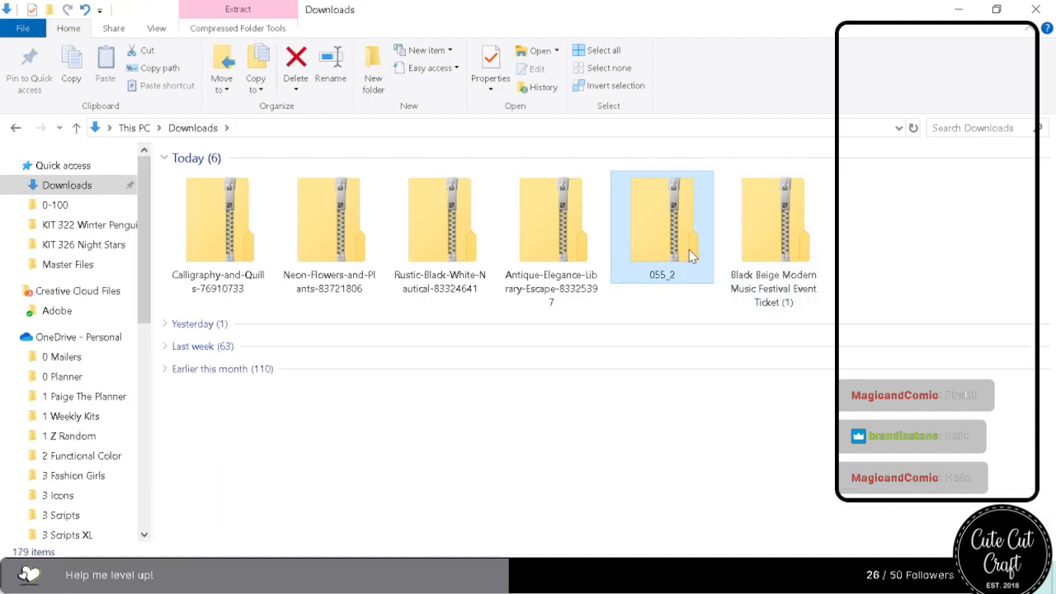
key(Delete)
click(689, 251)
key(Delete)
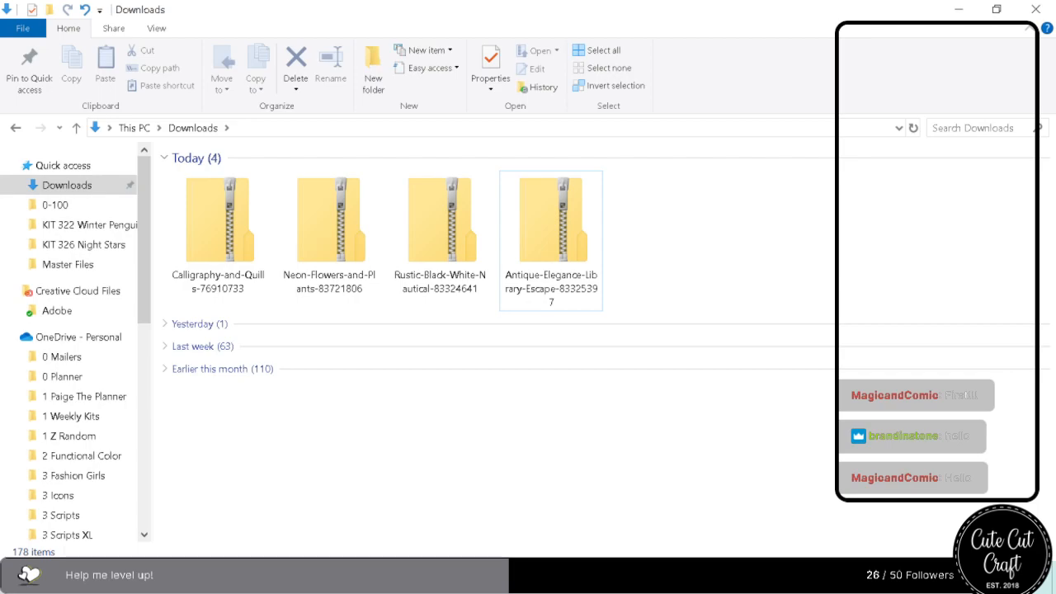
Extract the Antique-Elegance-Library-Escape archive into its default folder in Downloads and delete the zip file.
right_click(598, 264)
click(664, 264)
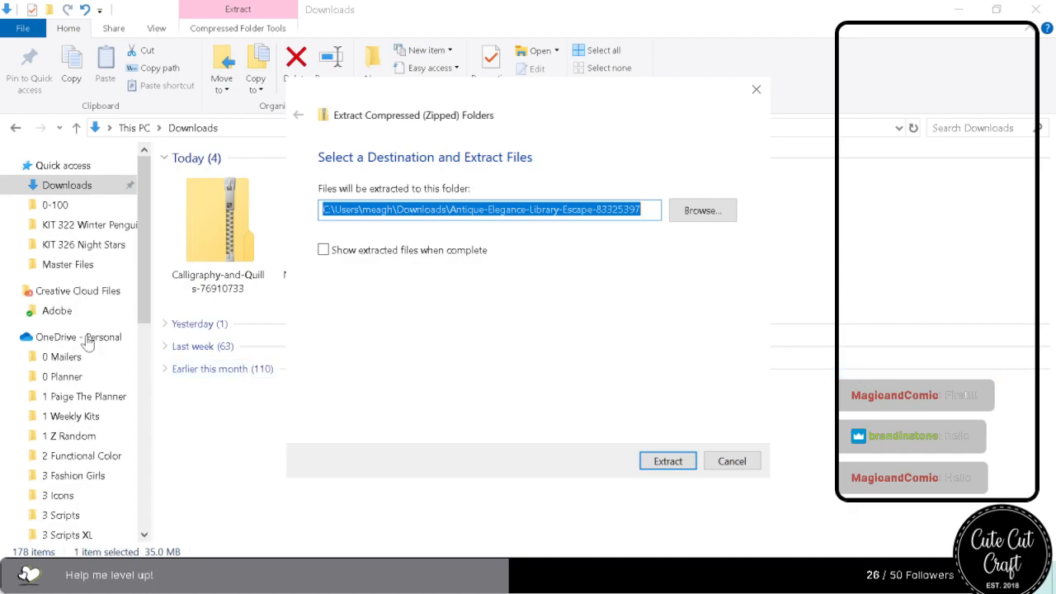
click(673, 467)
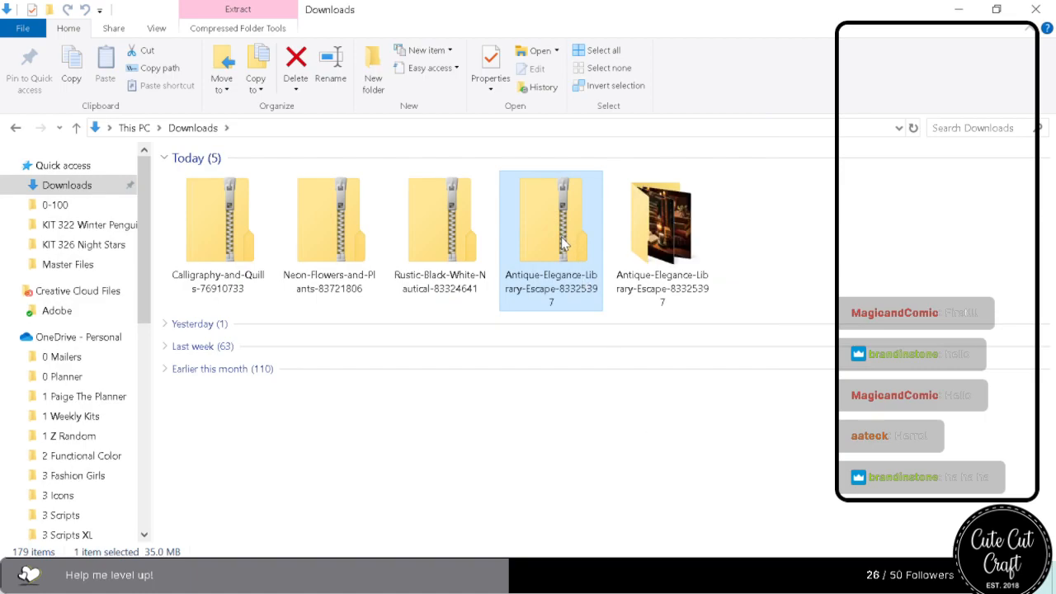
key(Delete)
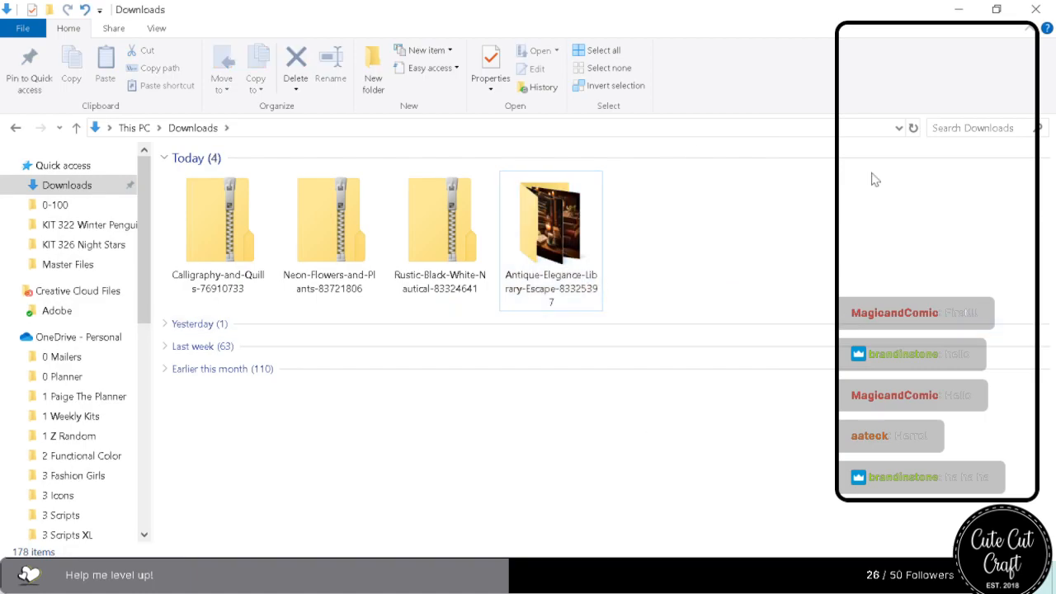
Extract the Rustic-Black-White-Nautical archive into its default folder in Downloads and delete the zip file.
right_click(440, 239)
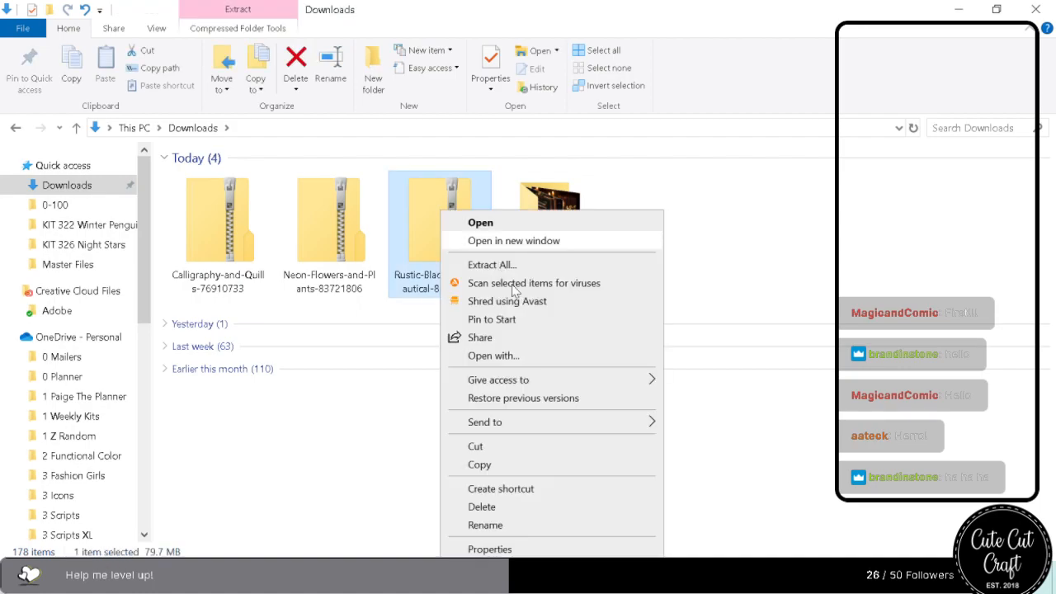
click(514, 269)
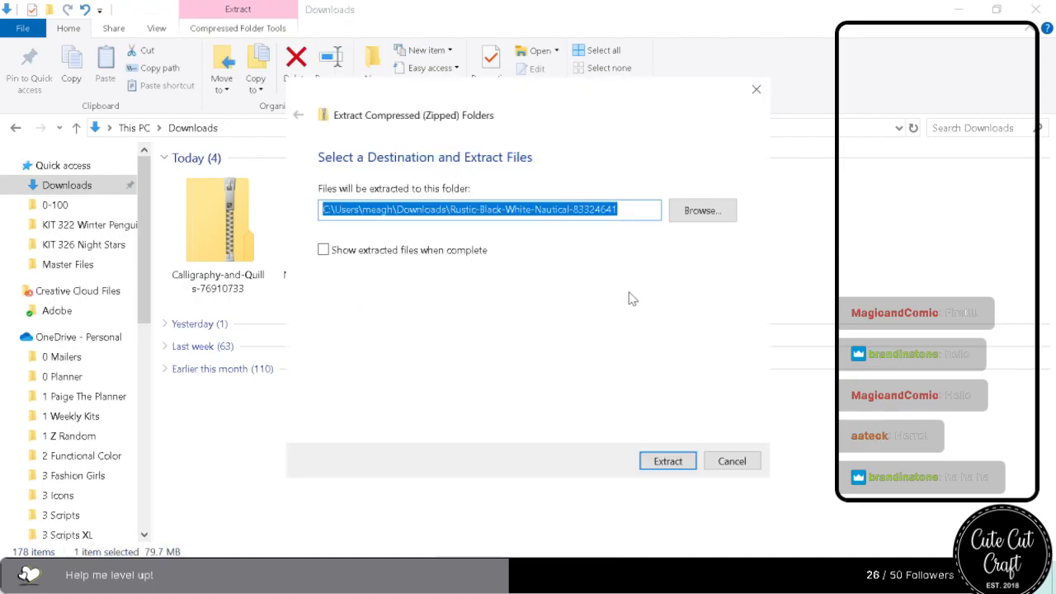
click(669, 462)
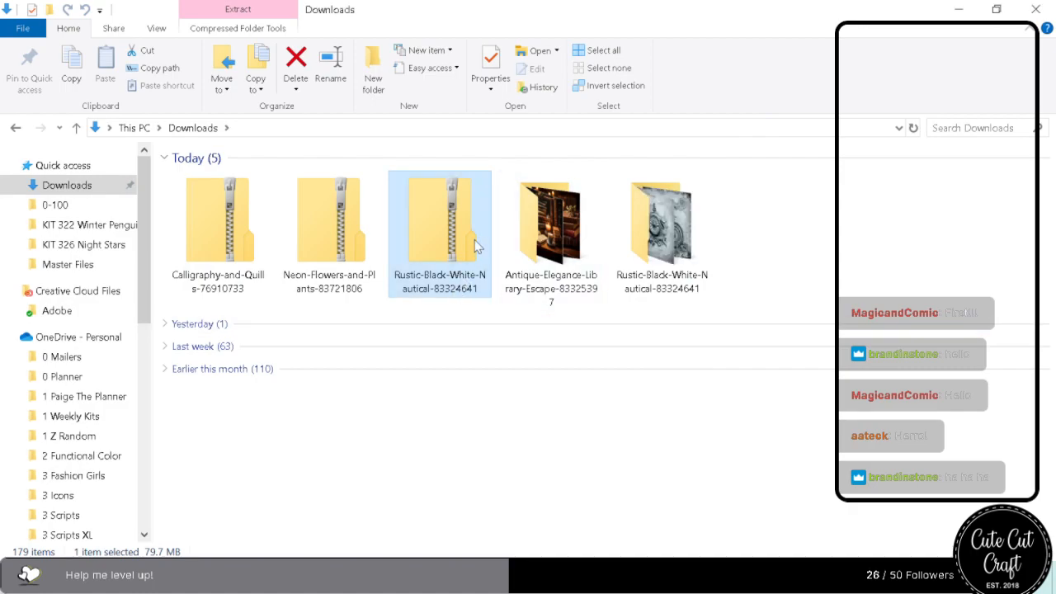
key(Delete)
Extract the Neon-Flowers-and-Plants archive into its default folder in Downloads and delete the zip file.
click(334, 247)
right_click(331, 210)
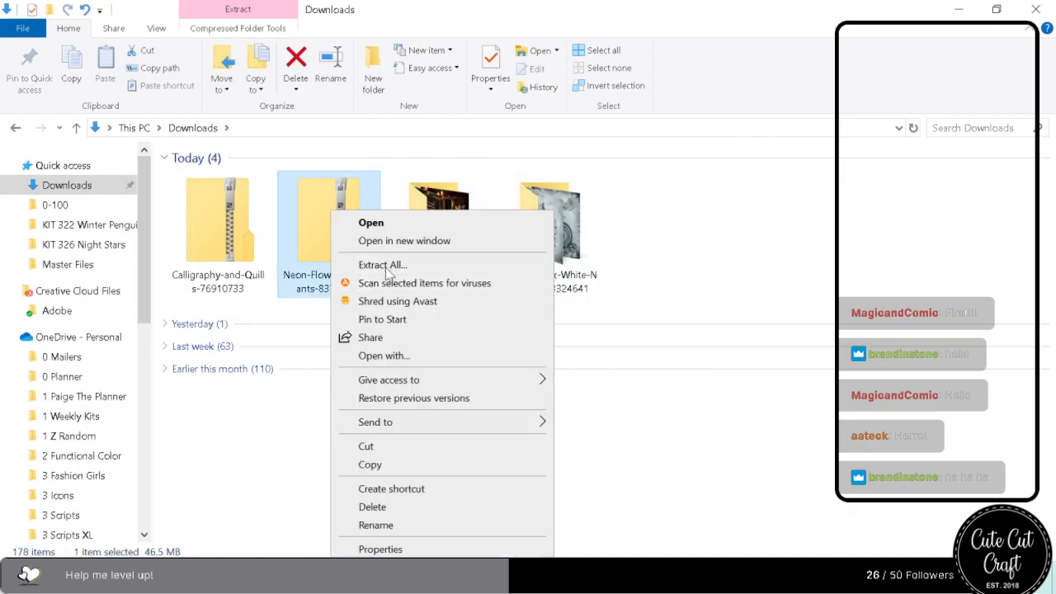
click(384, 264)
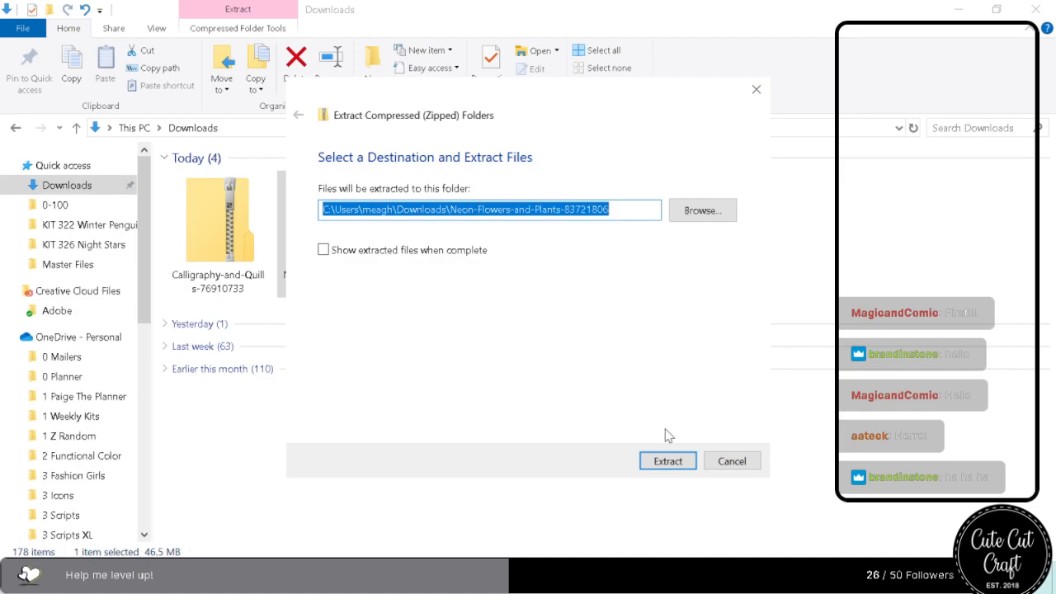
click(675, 464)
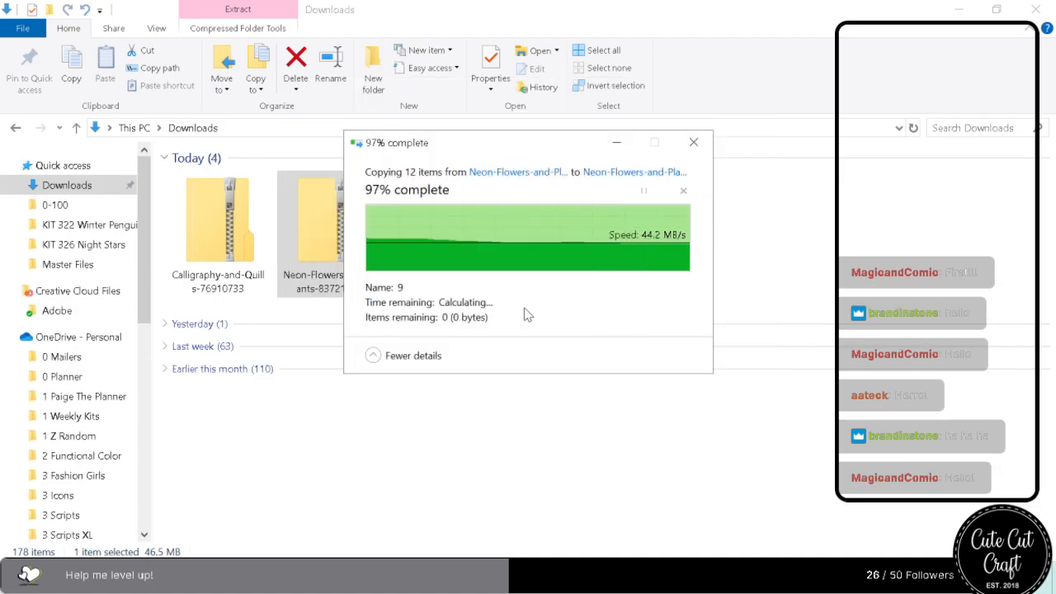
key(Delete)
Extract the Calligraphy-and-Quills archive into its default folder in Downloads and delete the zip file.
click(219, 221)
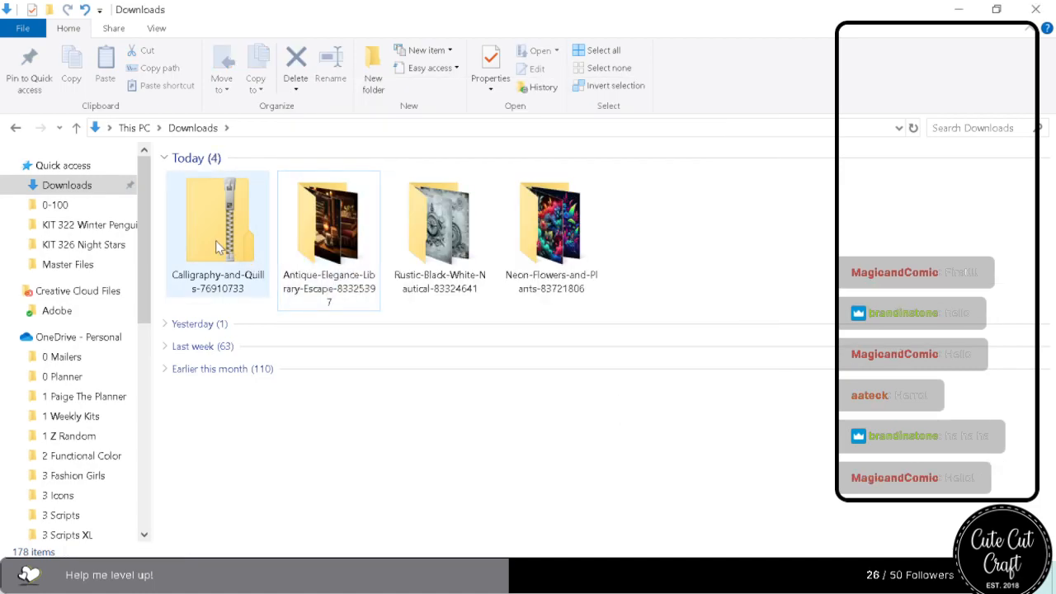
right_click(214, 208)
click(272, 266)
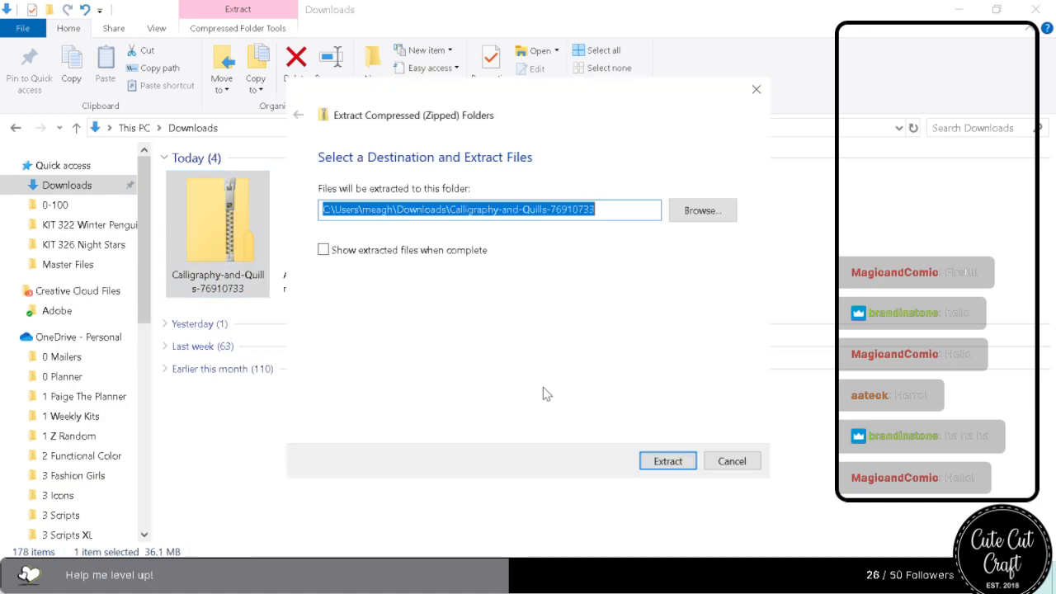
click(675, 467)
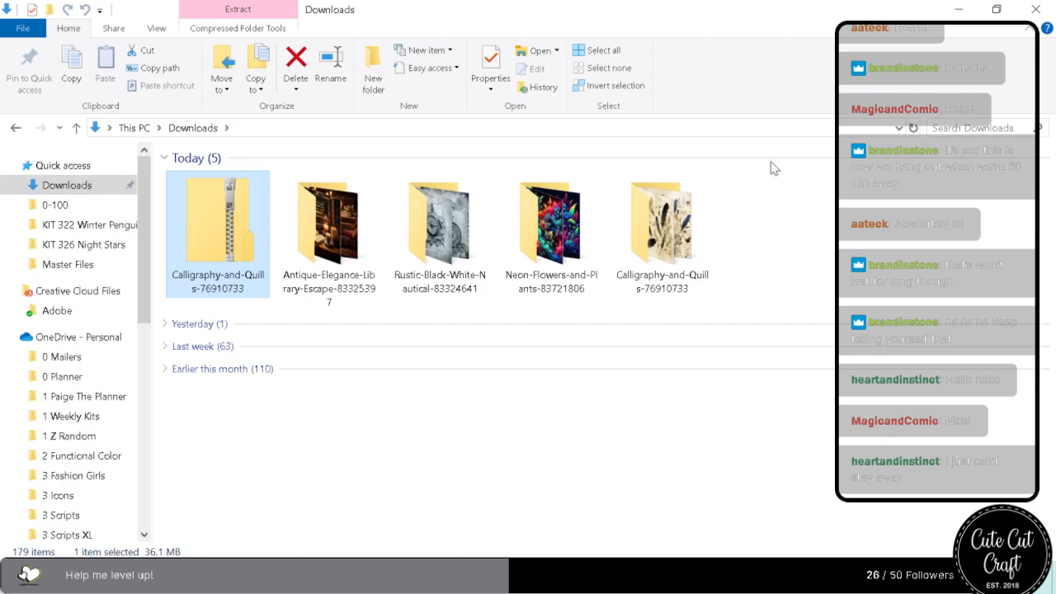
click(196, 268)
click(794, 220)
click(210, 251)
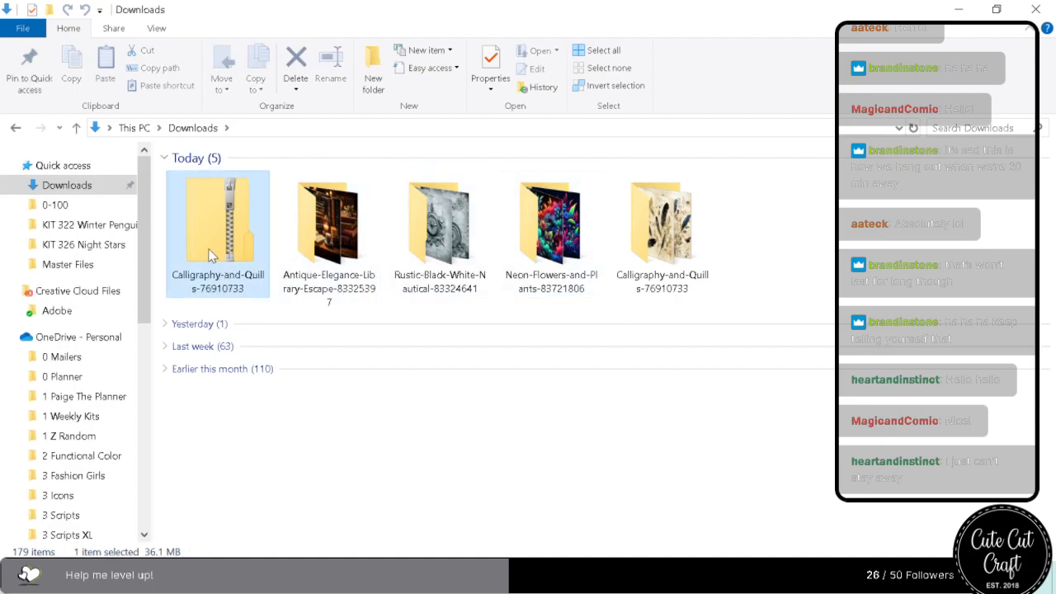
key(Delete)
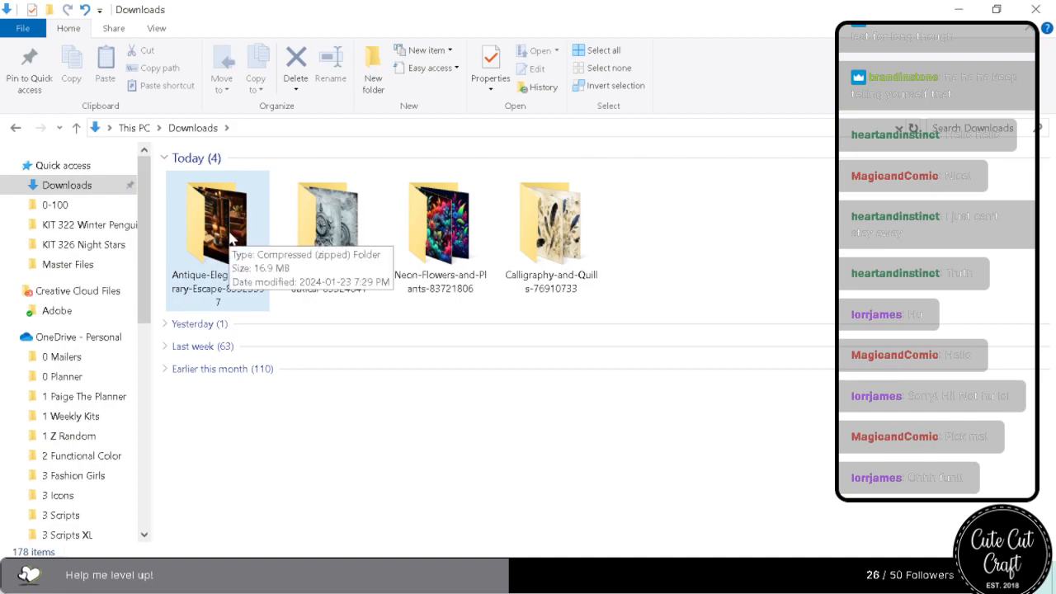
Open the Antique-Elegance-Library-Escape folder and look through all its images at a larger thumbnail size.
click(209, 264)
double_click(209, 265)
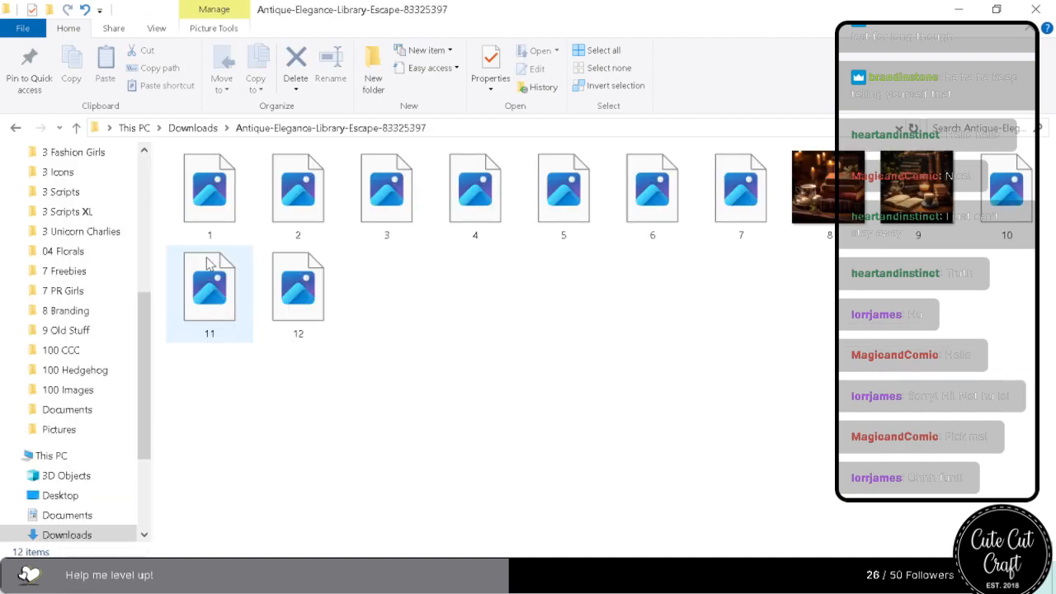
scroll(402, 372, up, 3)
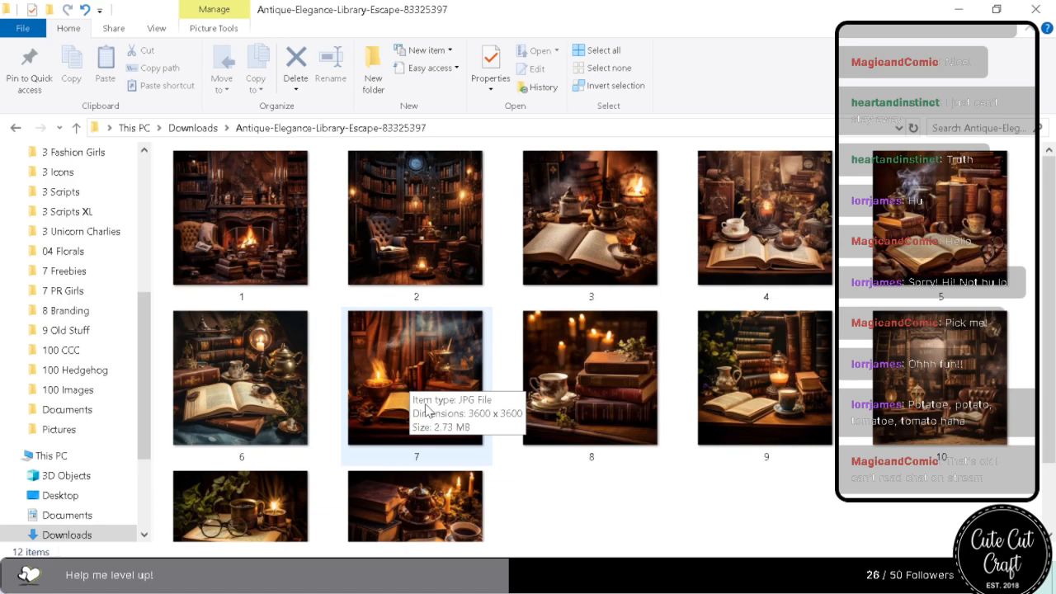
scroll(427, 410, down, 2)
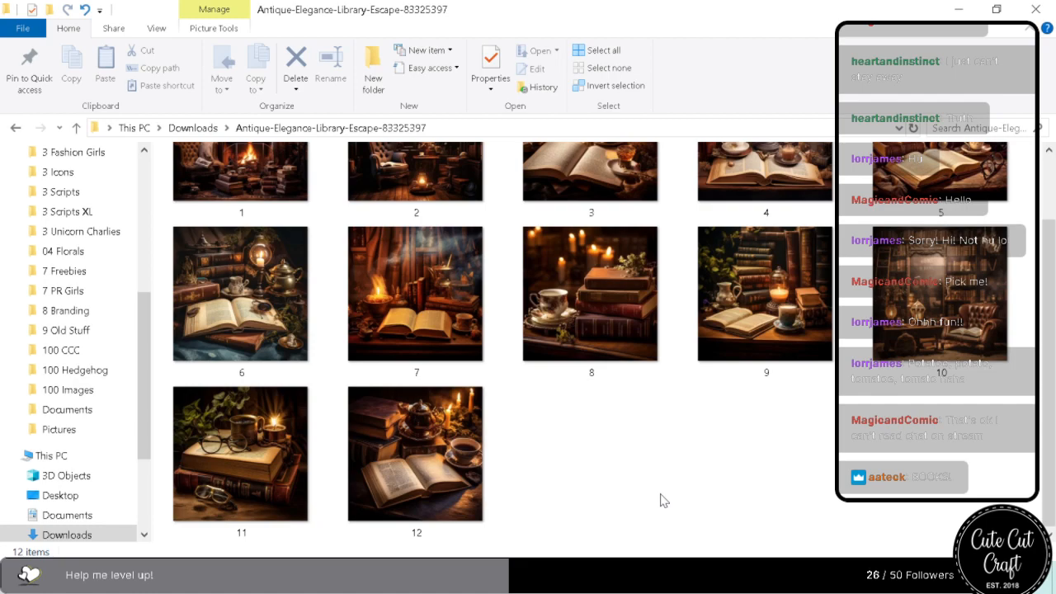
scroll(664, 501, up, 1)
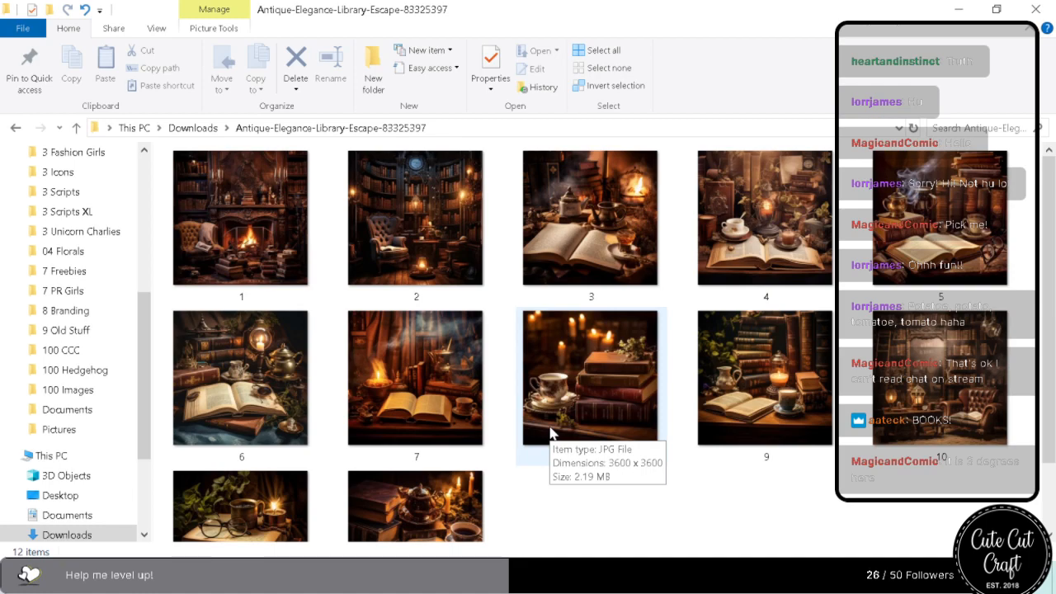
Go back to Downloads and view the Neon-Flowers-and-Plants folder's images as larger thumbnails.
click(185, 129)
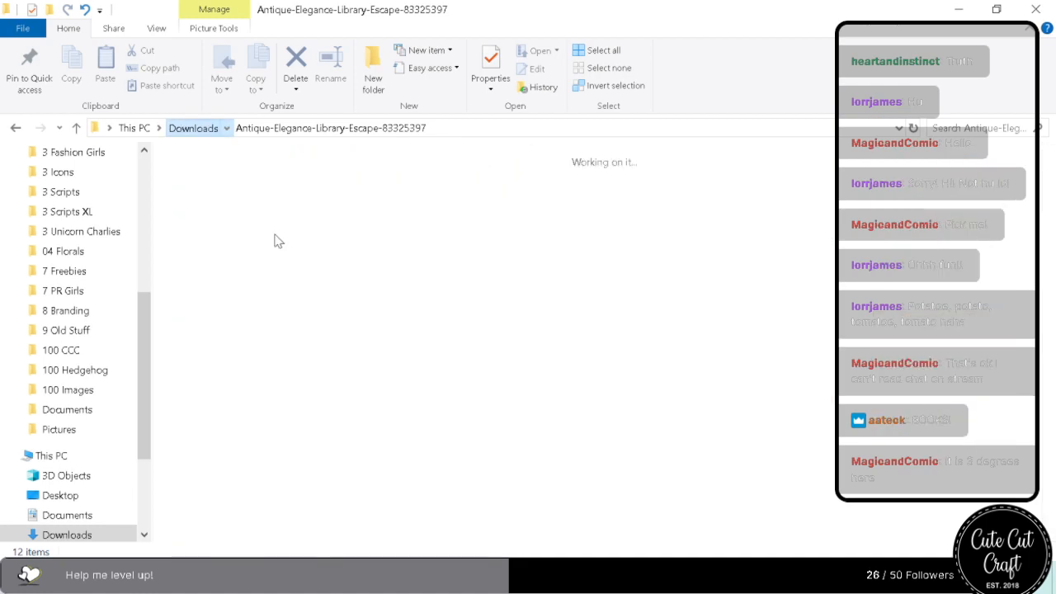
double_click(326, 227)
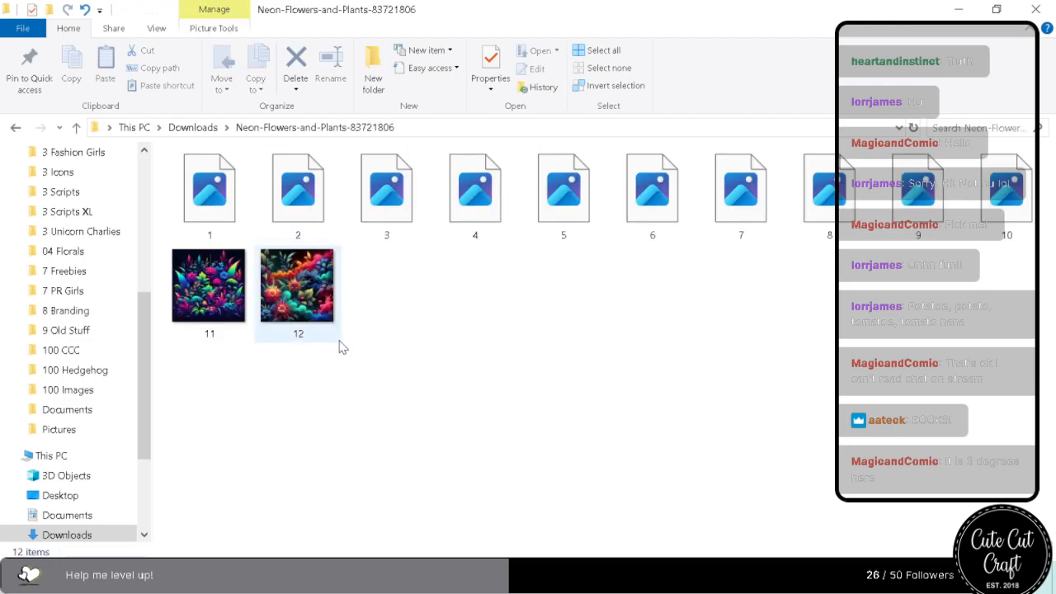
scroll(343, 346, up, 3)
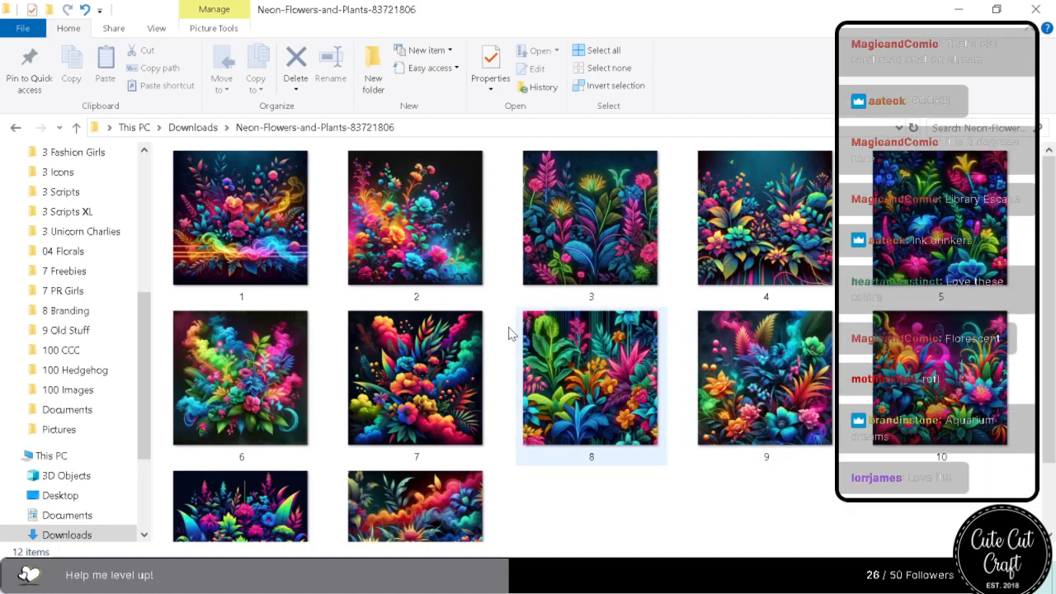
Look over the images in the Rustic-Black-White-Nautical folder and return to Downloads.
click(192, 127)
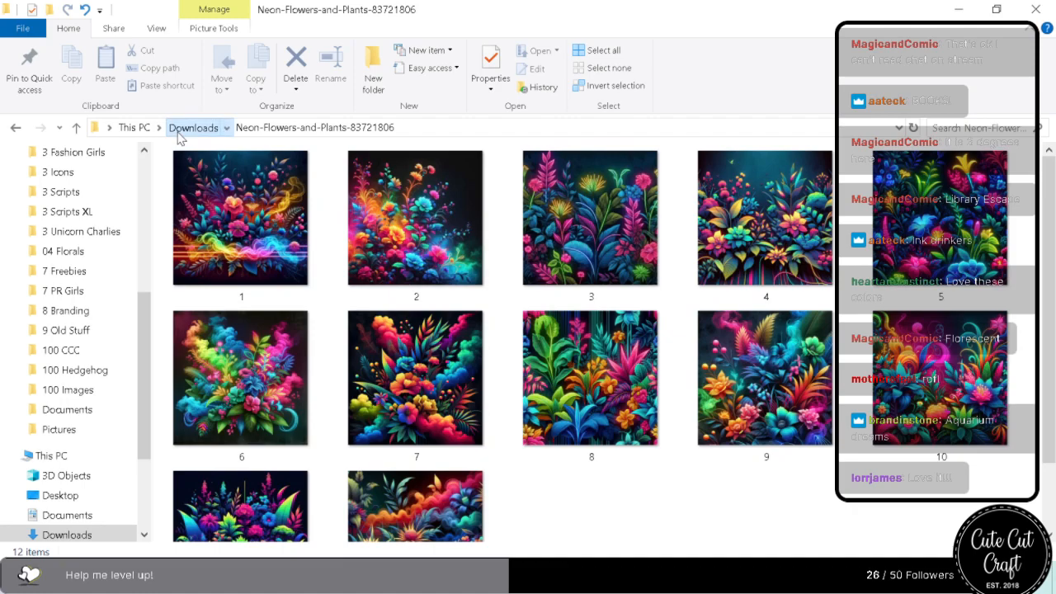
click(461, 247)
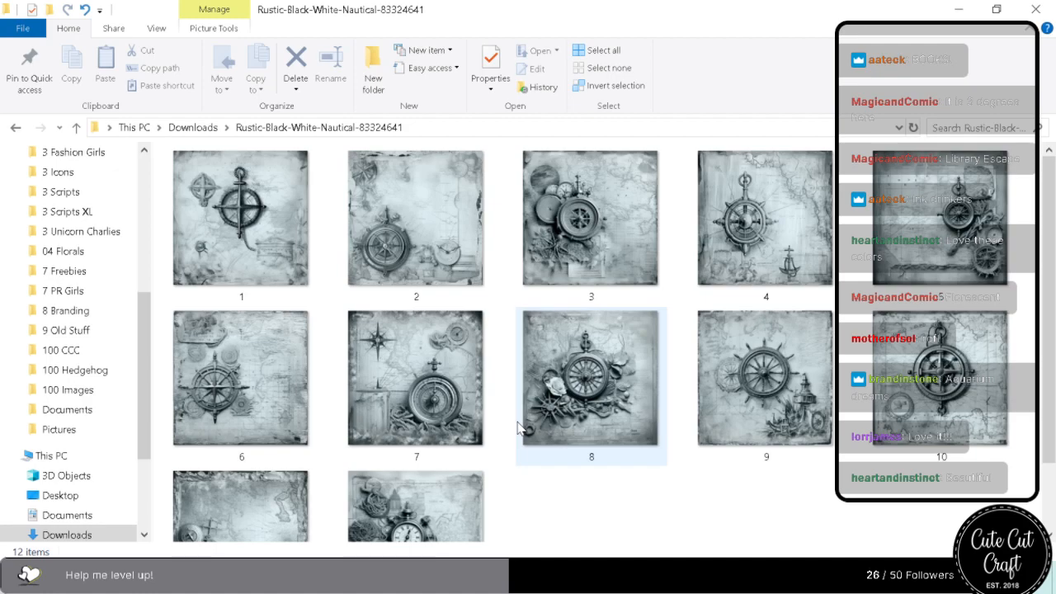
click(202, 132)
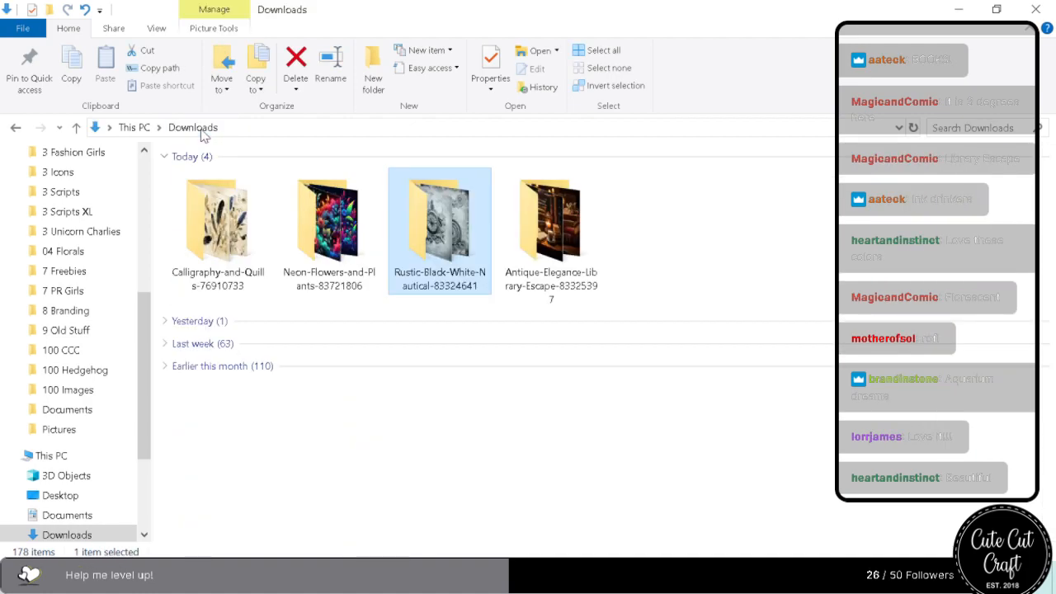
Open the Calligraphy-and-Quills folder and look through all of its images.
click(558, 246)
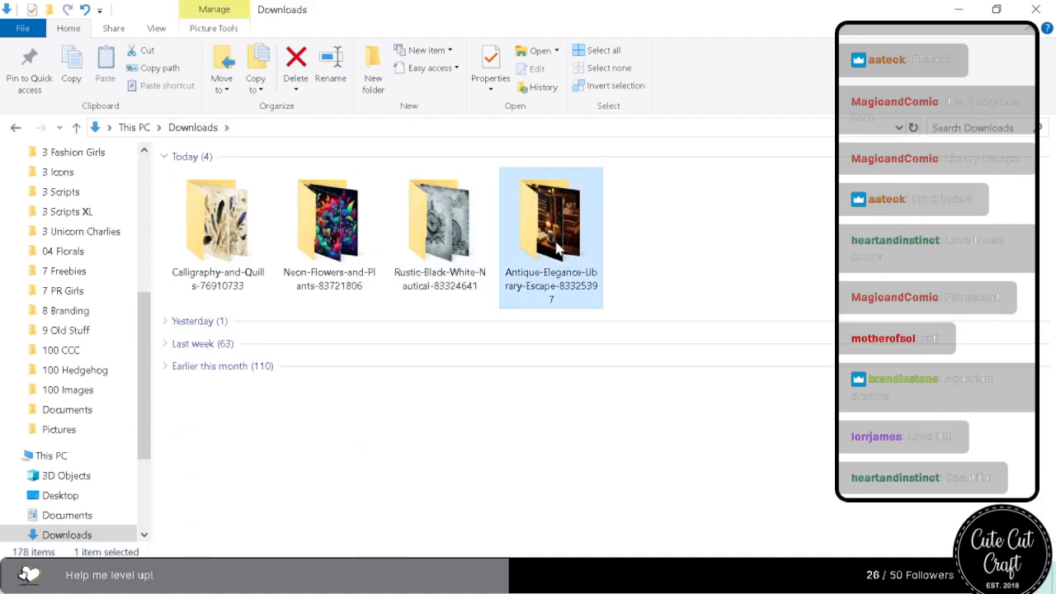
double_click(218, 221)
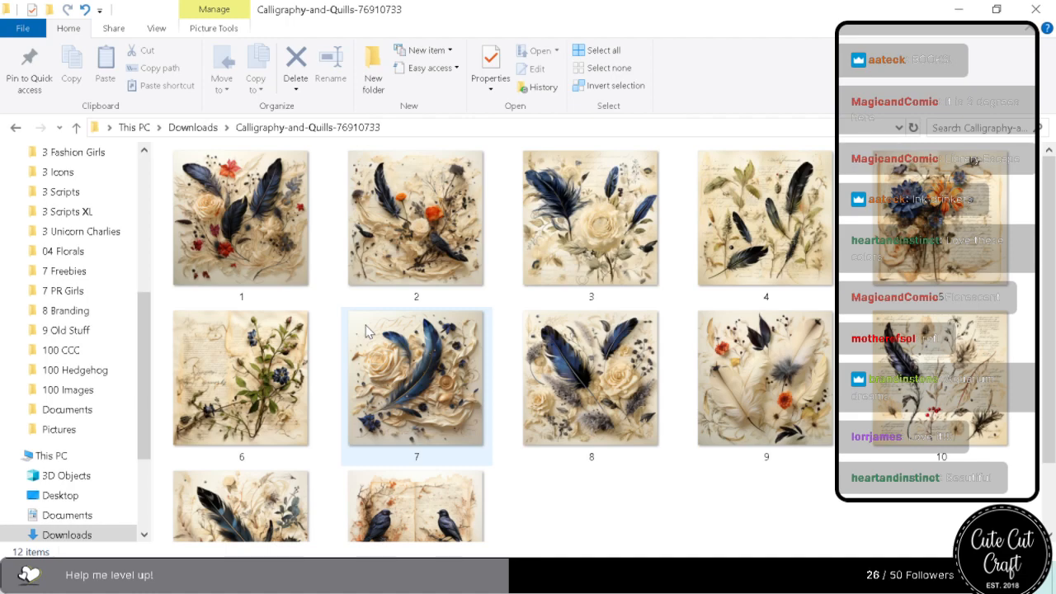
scroll(366, 326, down, 1)
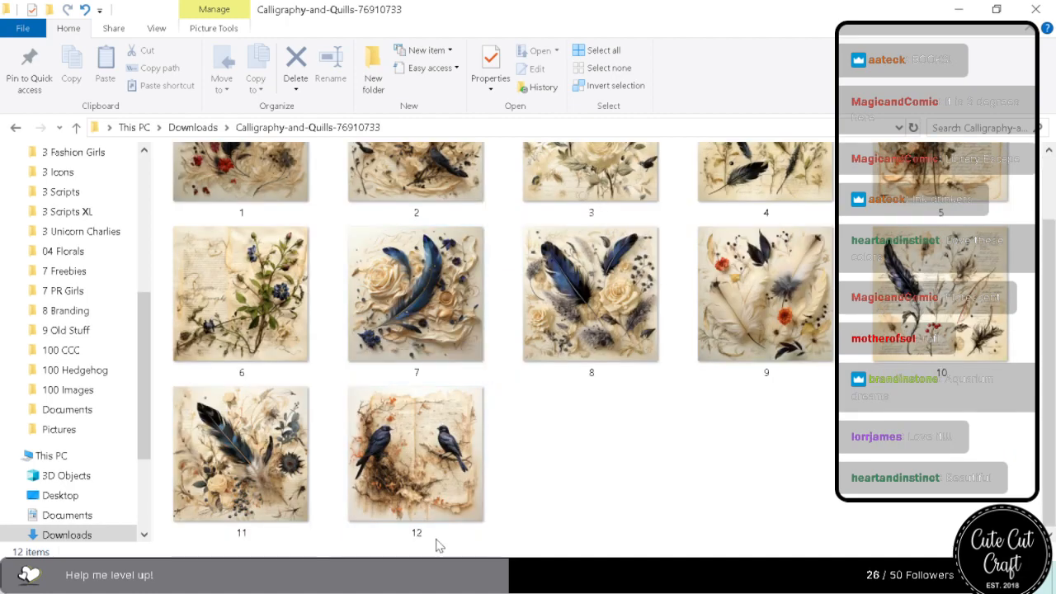
scroll(413, 477, up, 1)
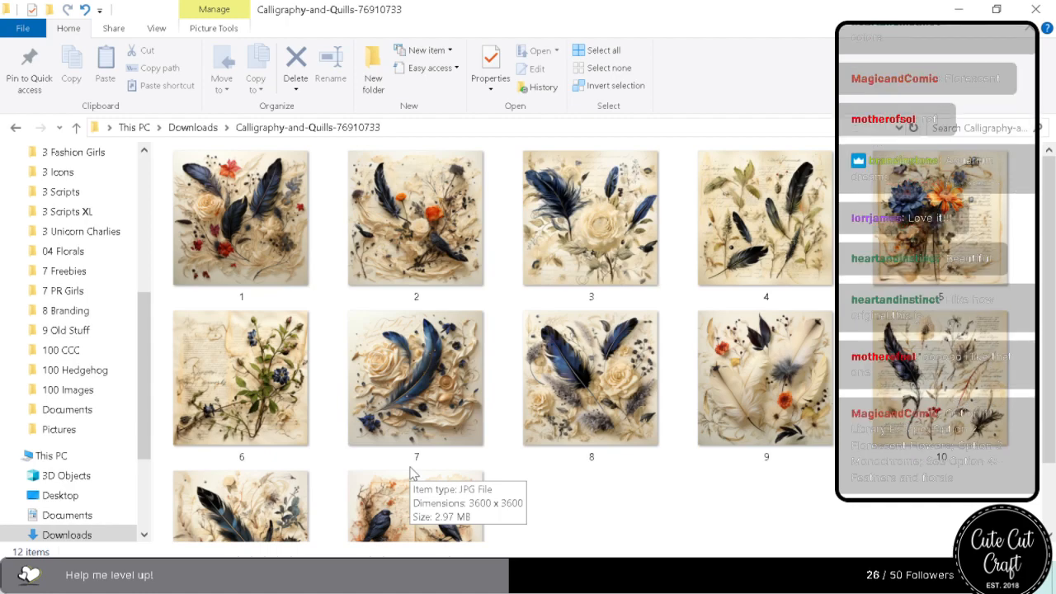
Review the images in the Calligraphy, Neon Flowers, Nautical and Library Escape folders once more, returning to Downloads after each.
click(176, 129)
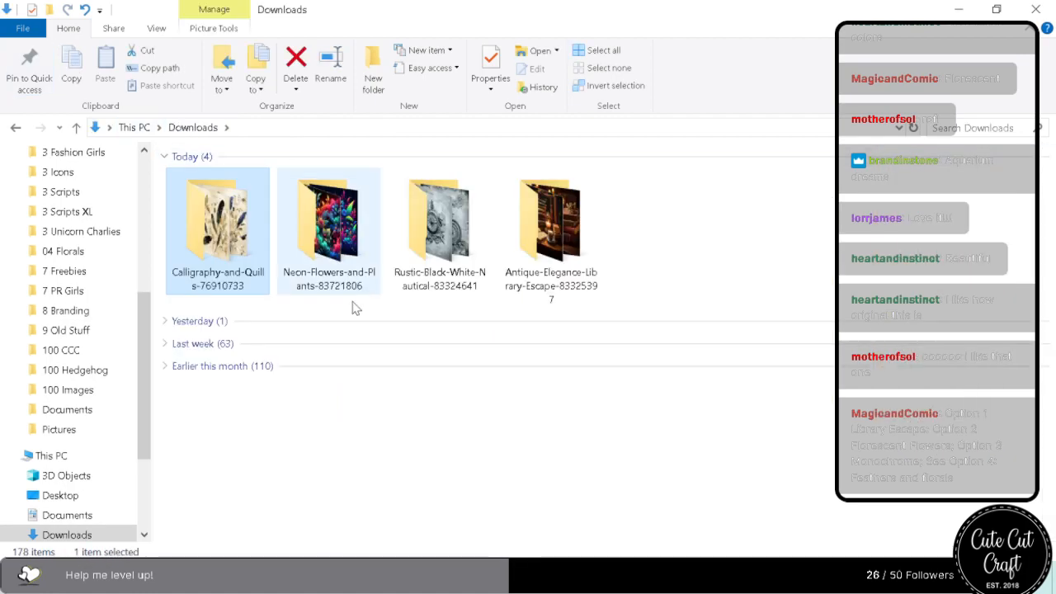
double_click(244, 241)
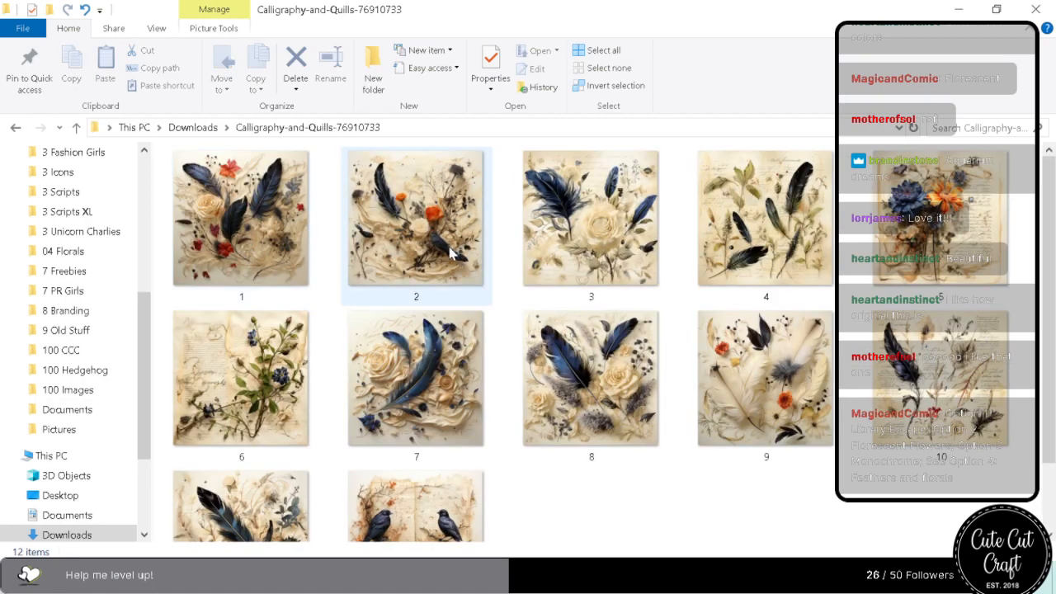
click(193, 128)
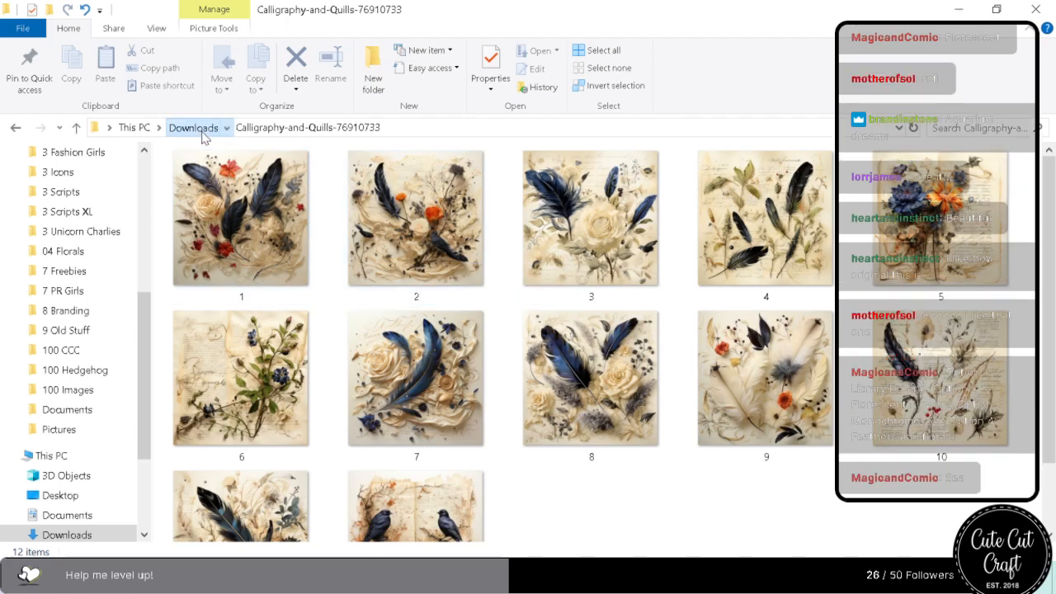
double_click(330, 239)
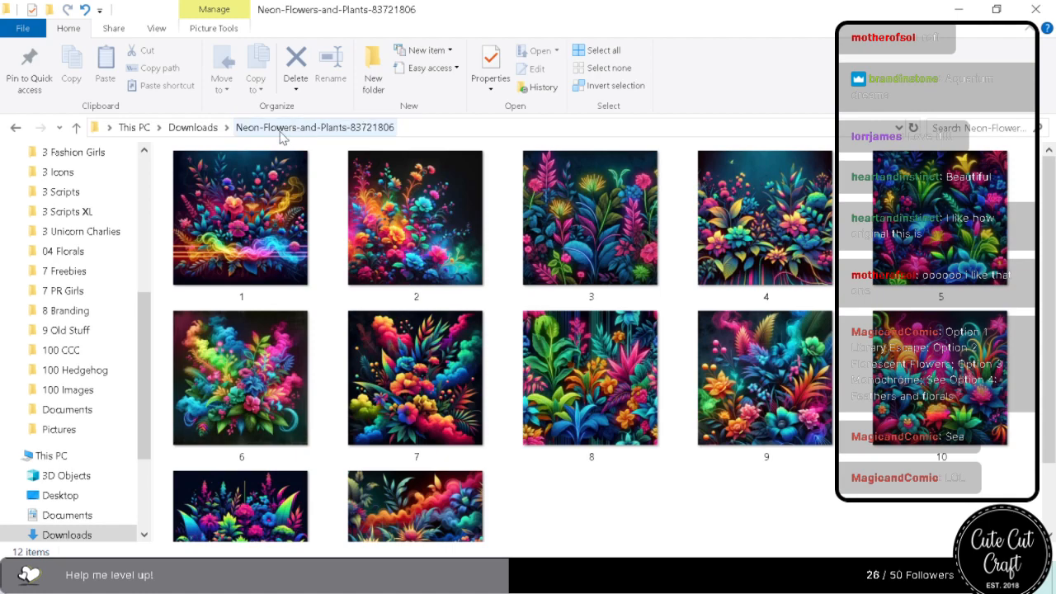
click(206, 131)
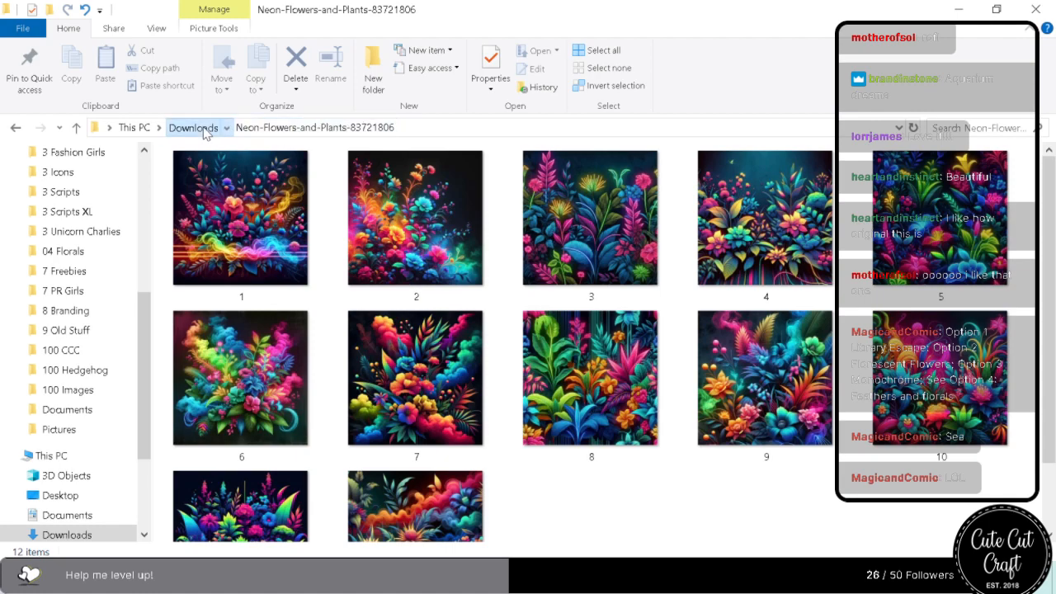
double_click(431, 226)
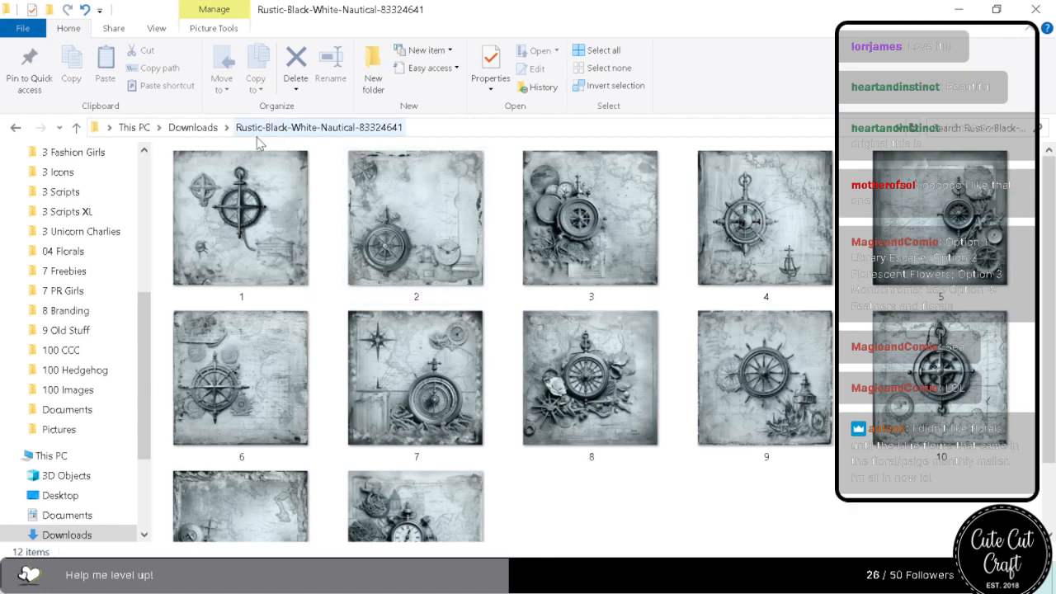
click(192, 127)
double_click(554, 265)
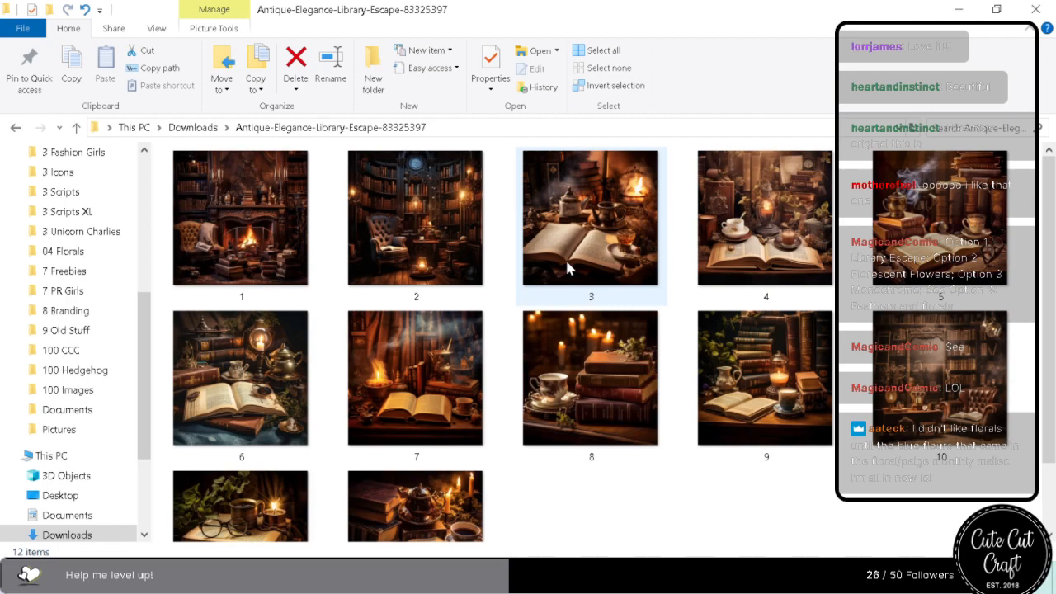
click(193, 127)
Collapse the Yesterday, Last week and Earlier this month groups in Downloads.
scroll(463, 325, up, 3)
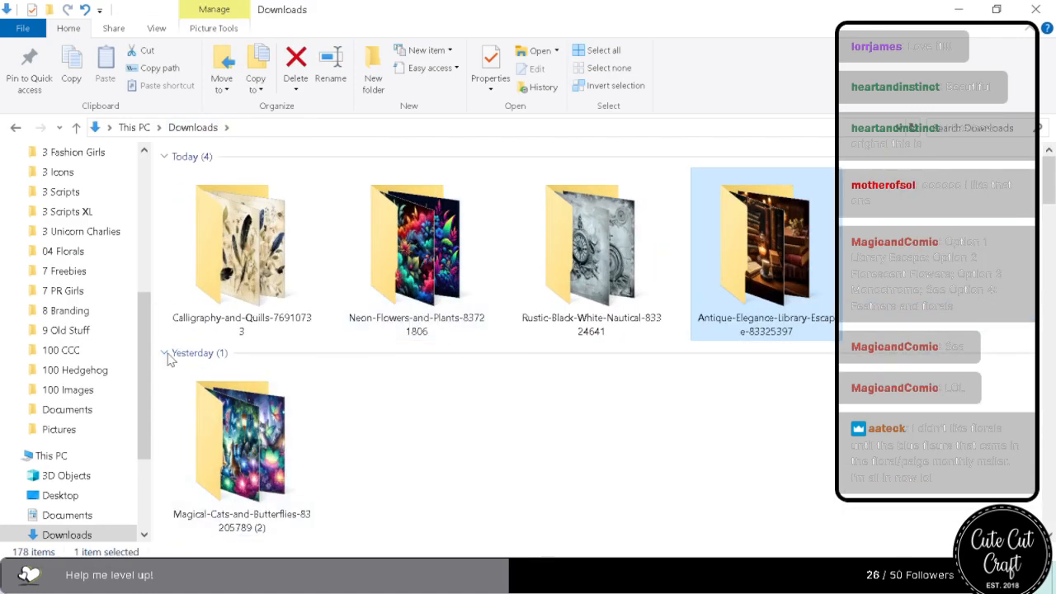
click(167, 354)
click(165, 376)
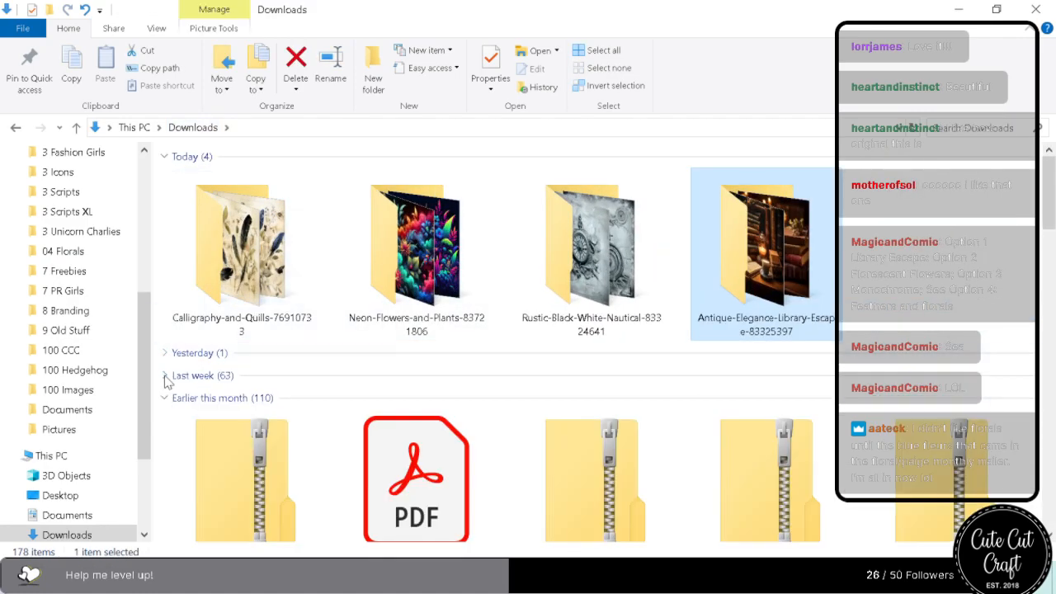
click(165, 397)
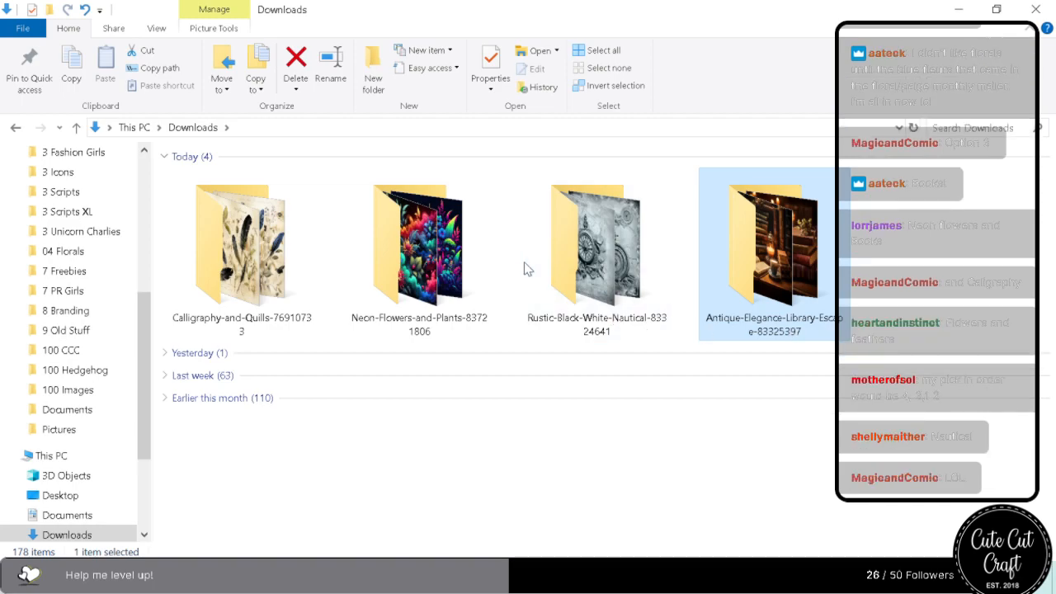
Delete the Rustic-Black-White-Nautical folder from Downloads.
click(547, 256)
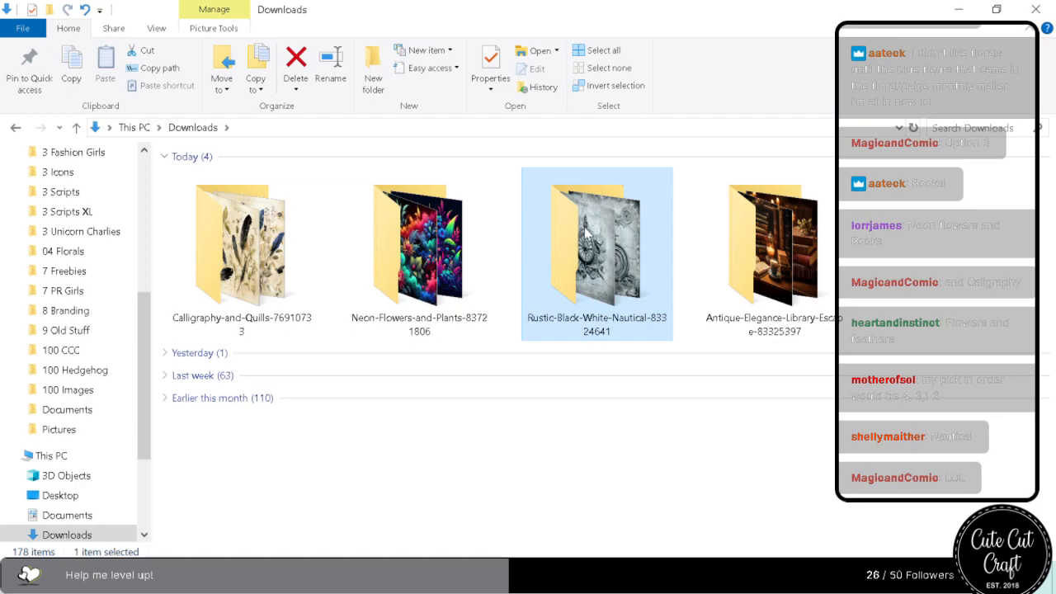
key(Delete)
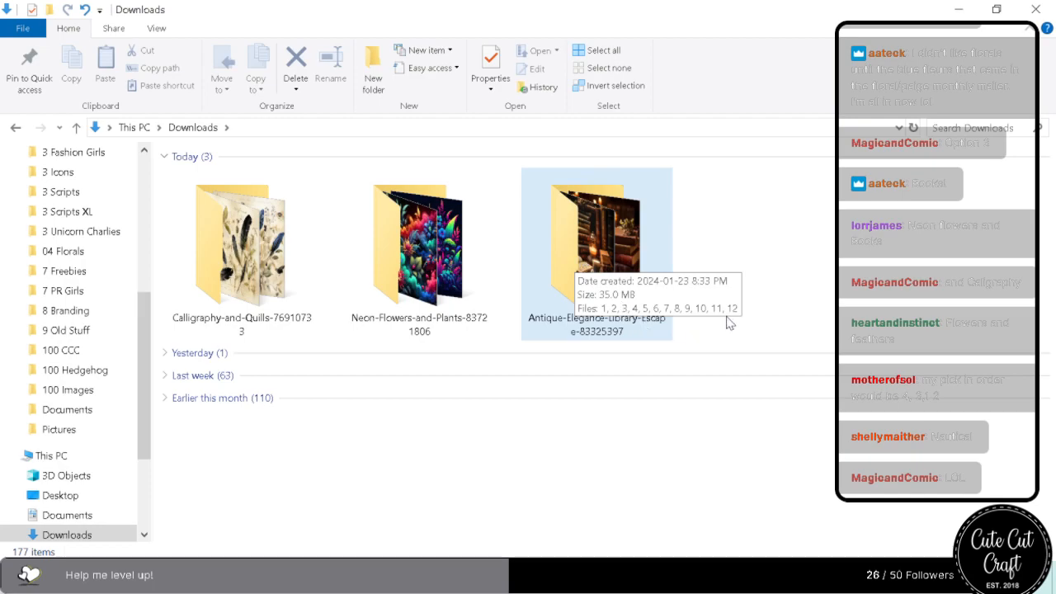
click(751, 265)
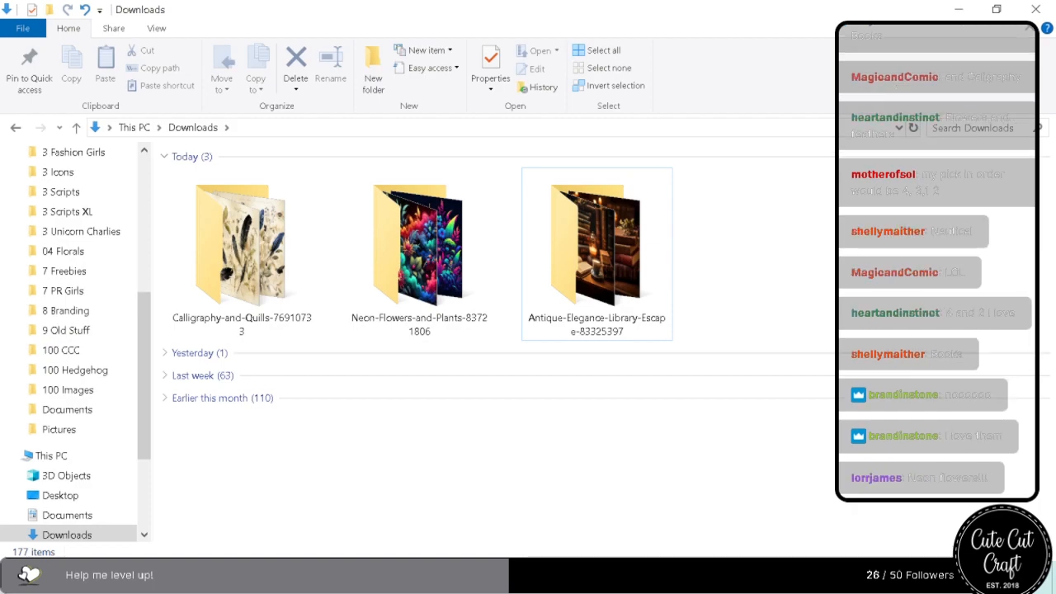
Compare the images in the Calligraphy-and-Quills, Neon-Flowers-and-Plants and Antique-Elegance-Library-Escape folders, ending back in Downloads.
click(252, 245)
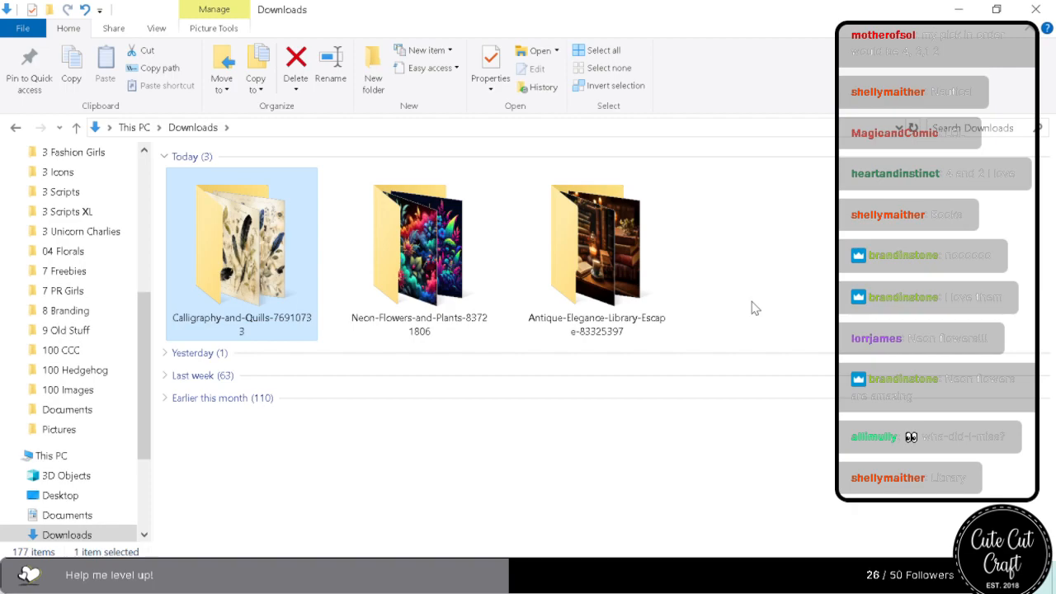
double_click(241, 248)
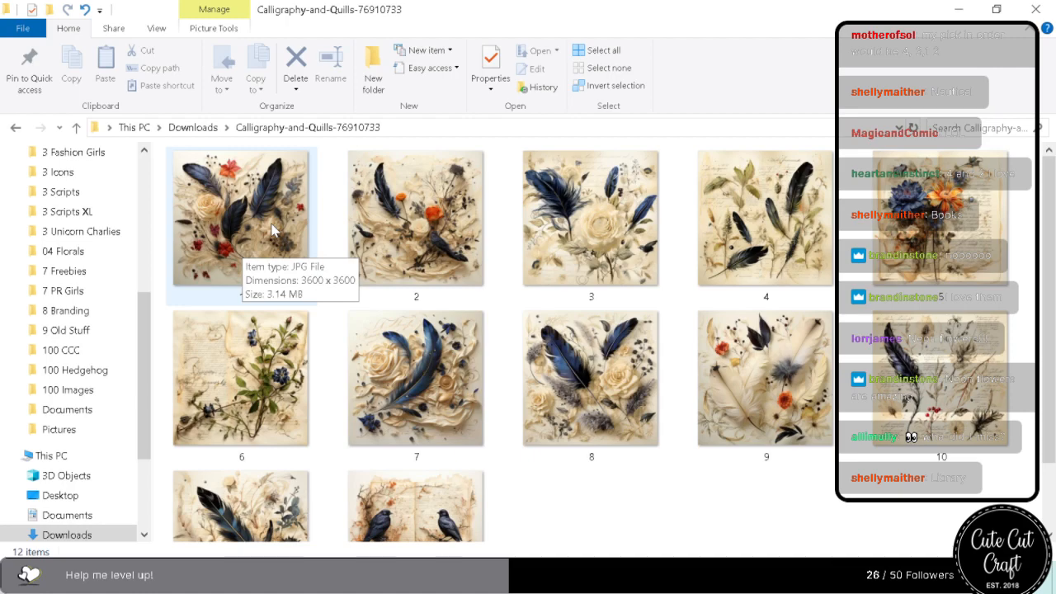
scroll(281, 248, down, 2)
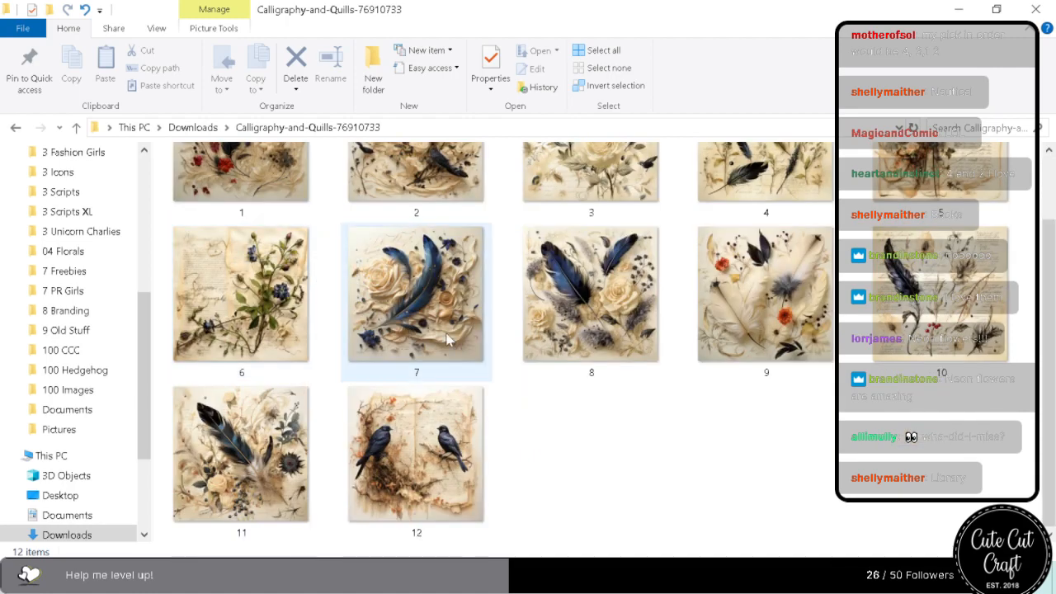
scroll(582, 307, up, 2)
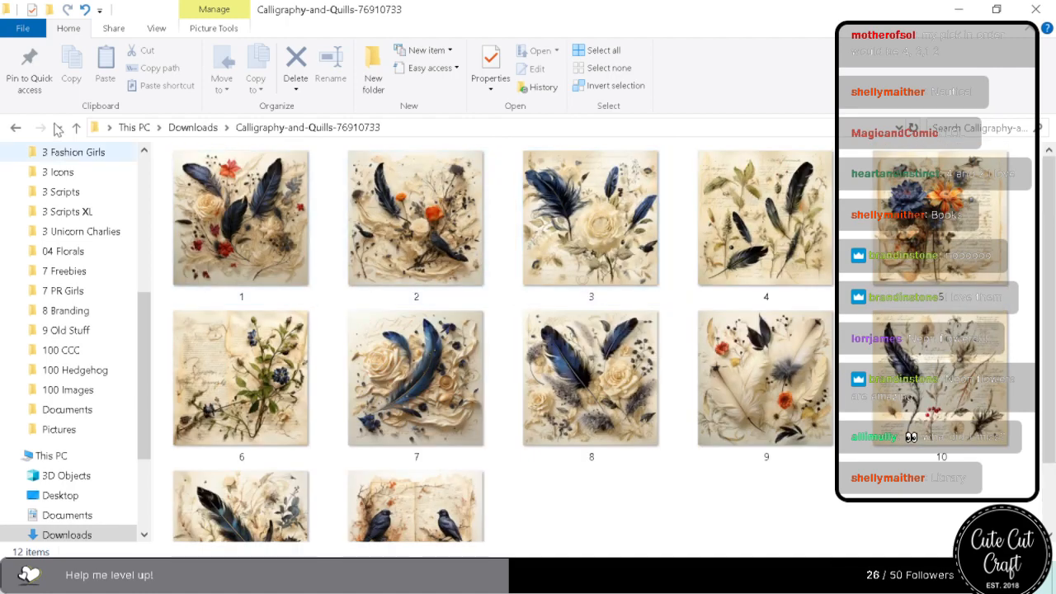
click(192, 127)
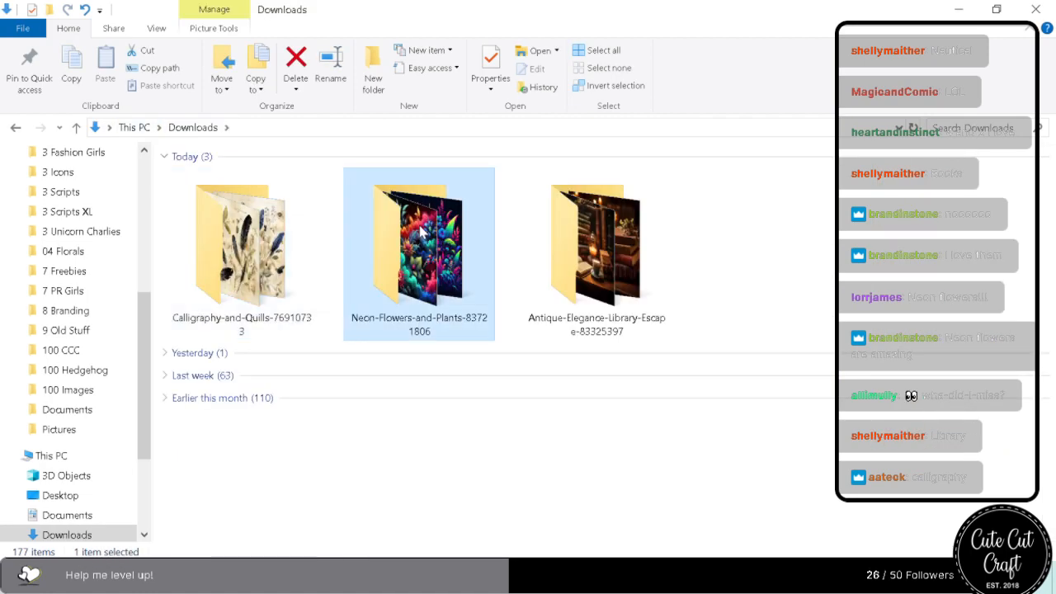
double_click(413, 232)
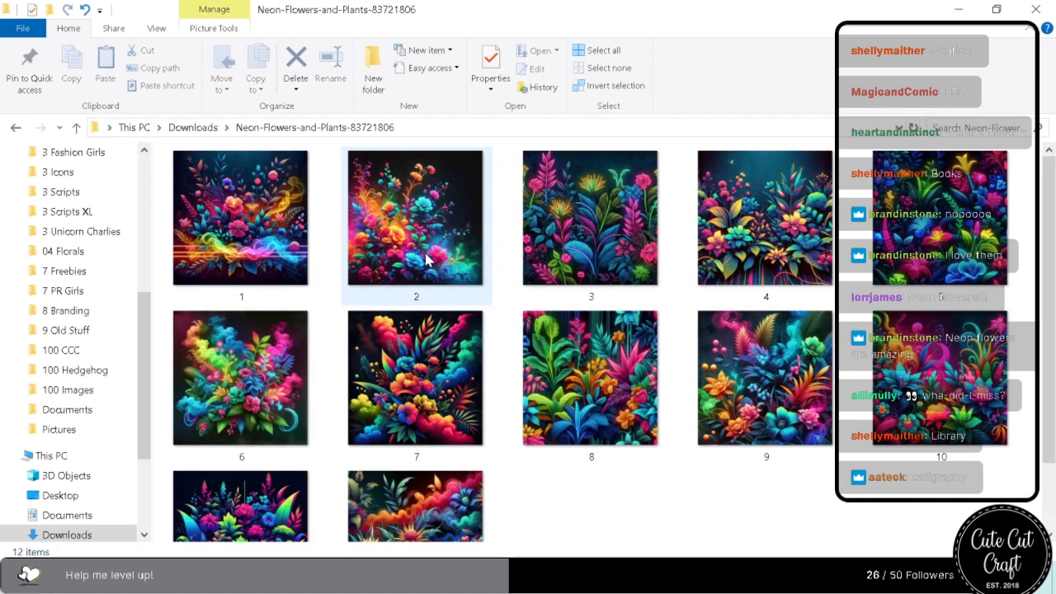
click(186, 129)
double_click(607, 272)
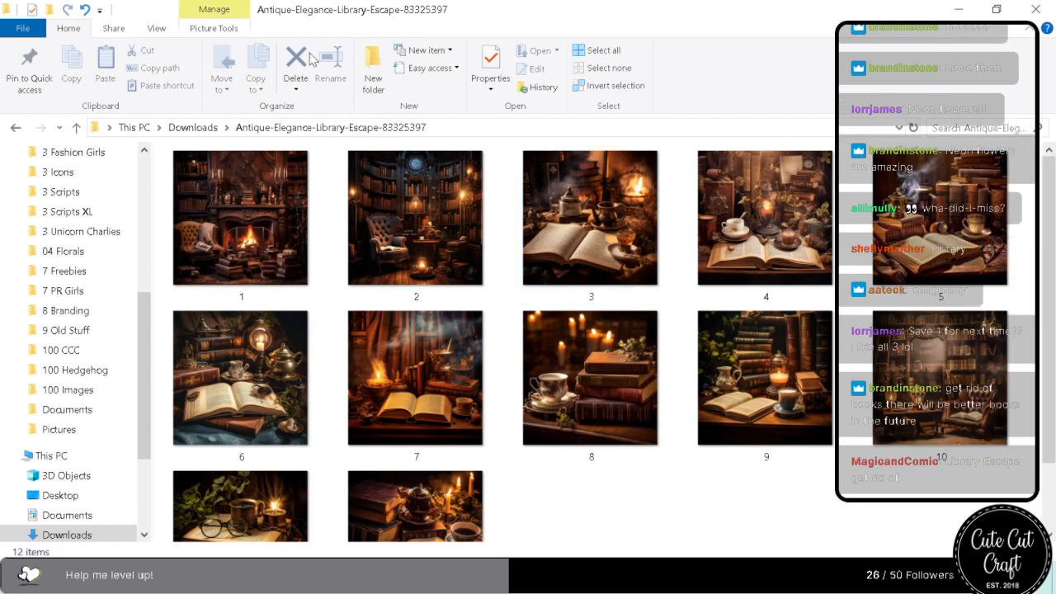
click(195, 129)
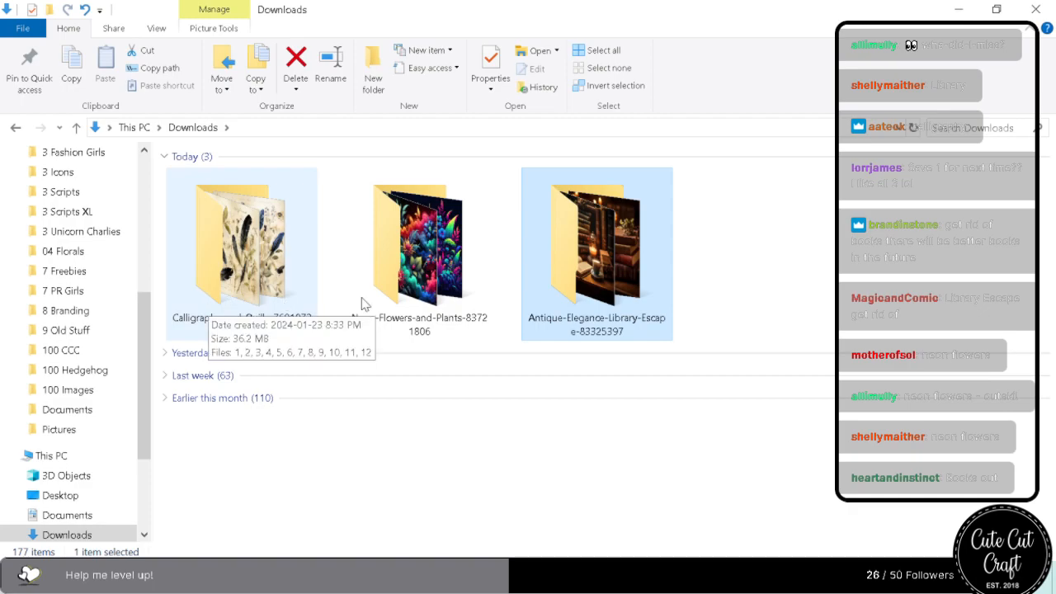
Recheck the Antique-Elegance-Library-Escape images, open the Calligraphy-and-Quills folder and move its window off this screen.
double_click(608, 289)
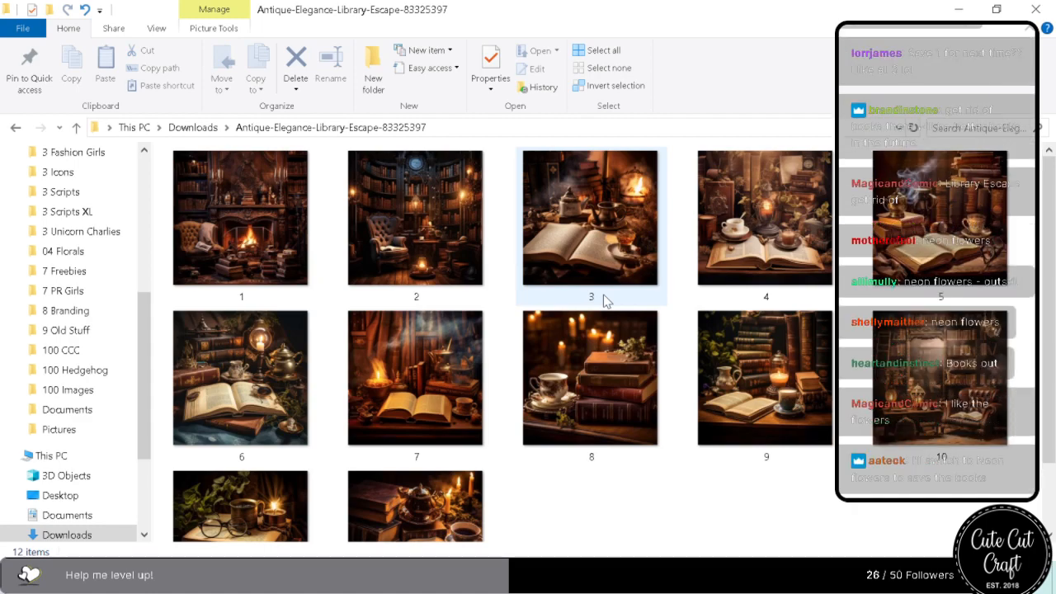
click(193, 127)
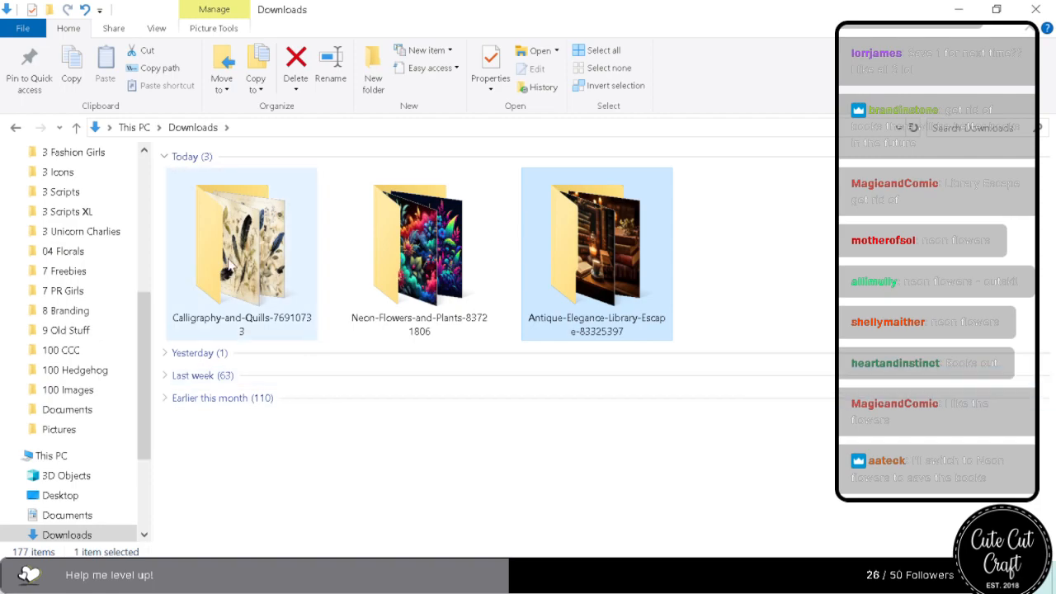
double_click(254, 280)
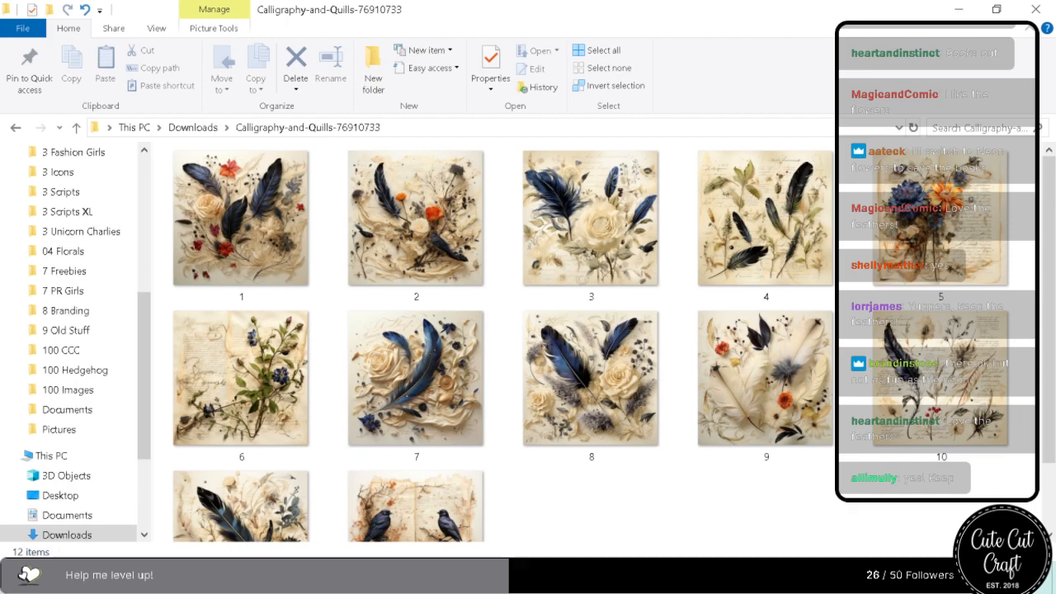
drag(448, 14, 1055, 16)
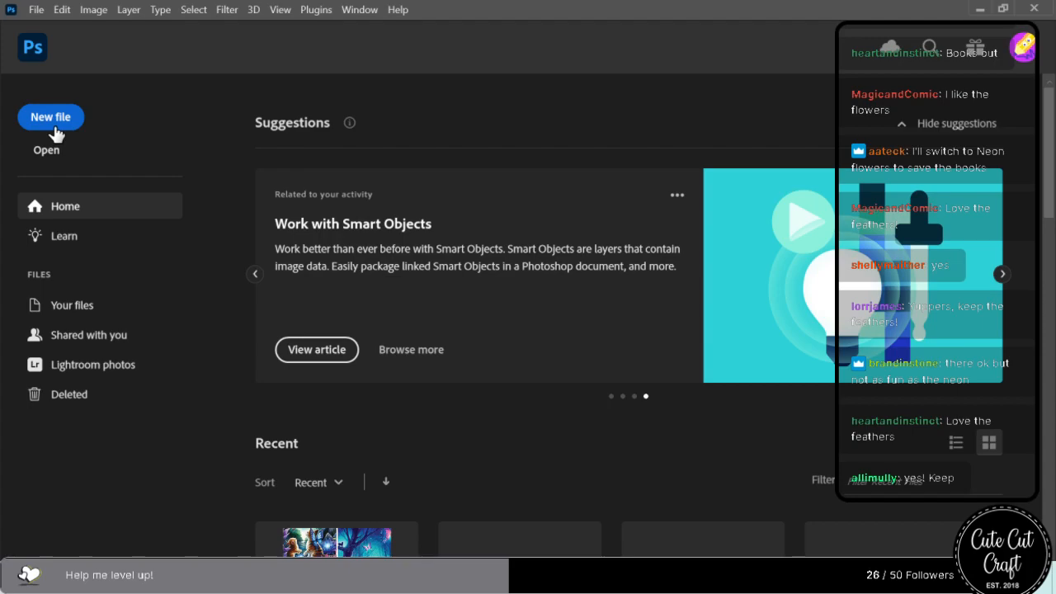
In Photoshop, open all the PSD templates in Master Files from 00 Box 1 through 54 B6 2.
click(58, 156)
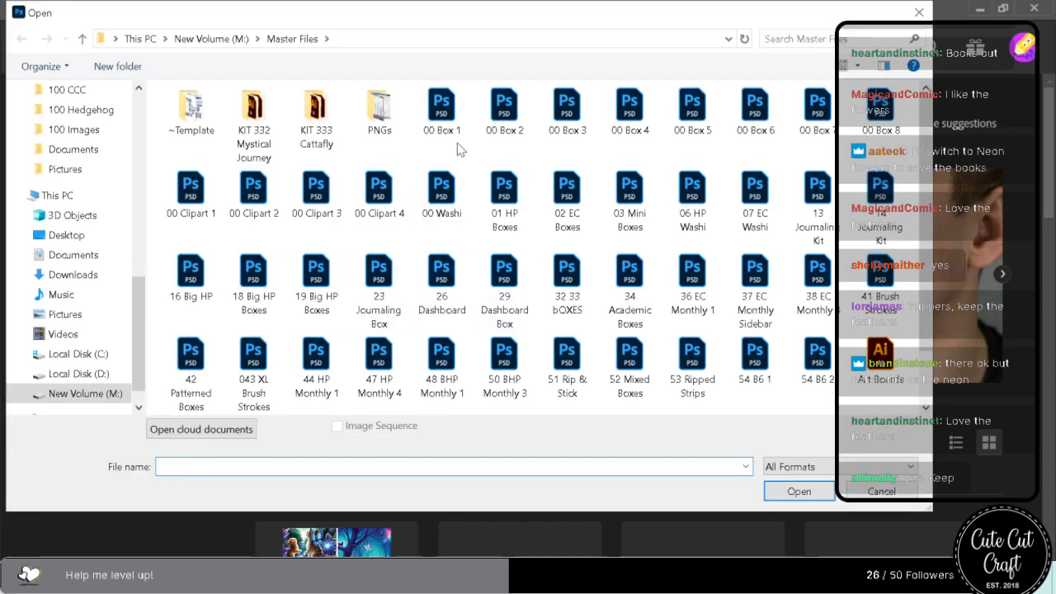
shift+click(821, 363)
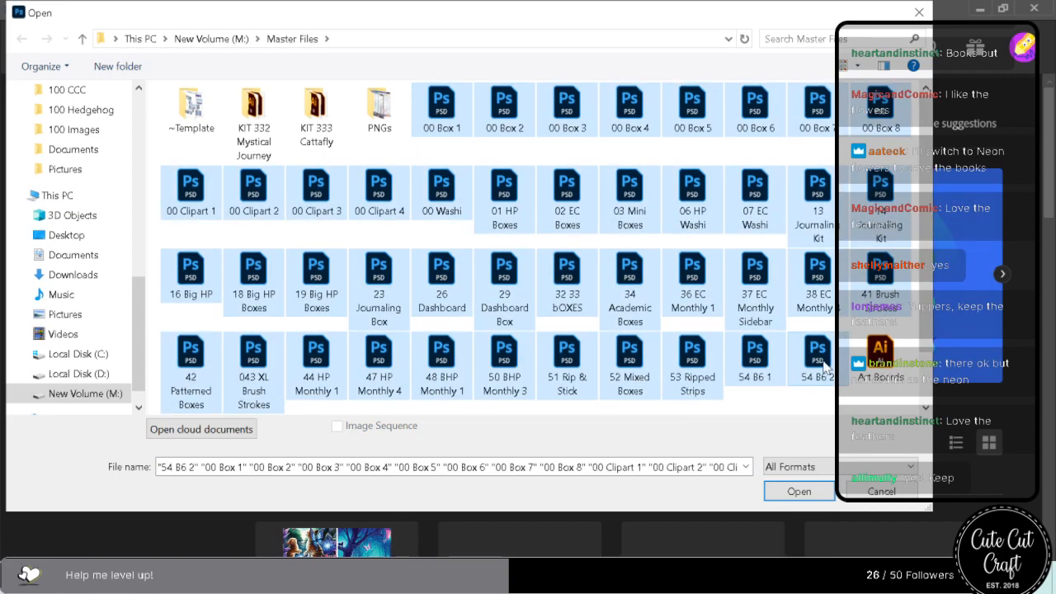
key(Return)
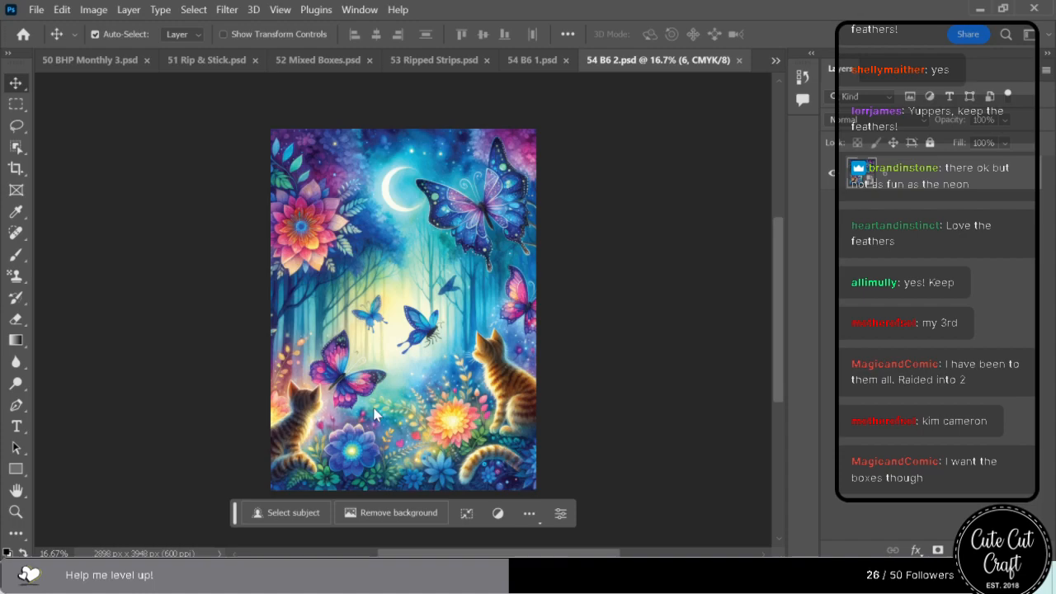
Place calligraphy image 5 into 00 Washi.psd and enlarge it to 26.13% flush with the strip's right end.
click(775, 63)
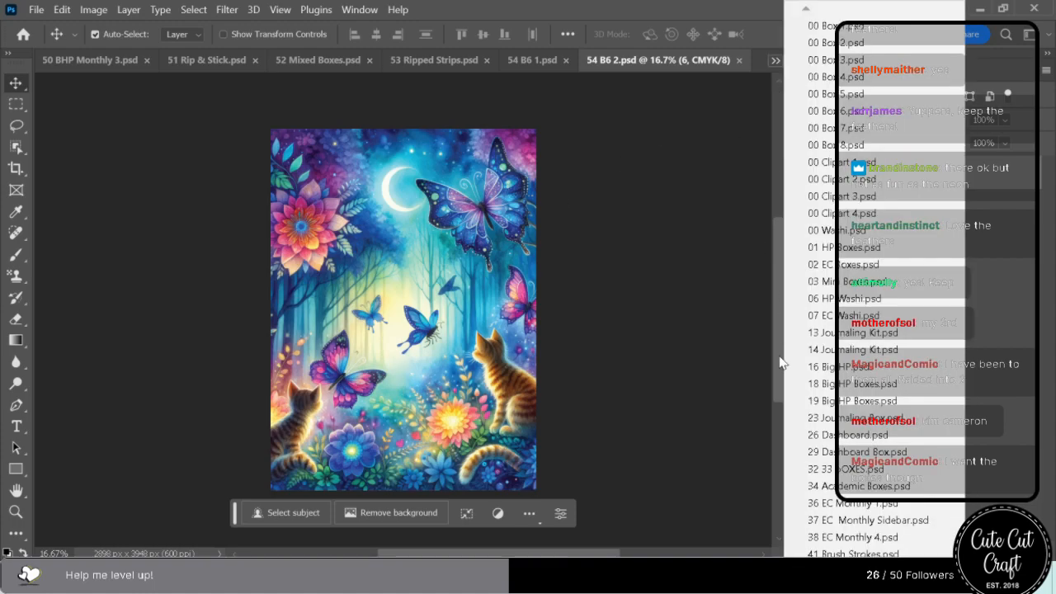
click(852, 231)
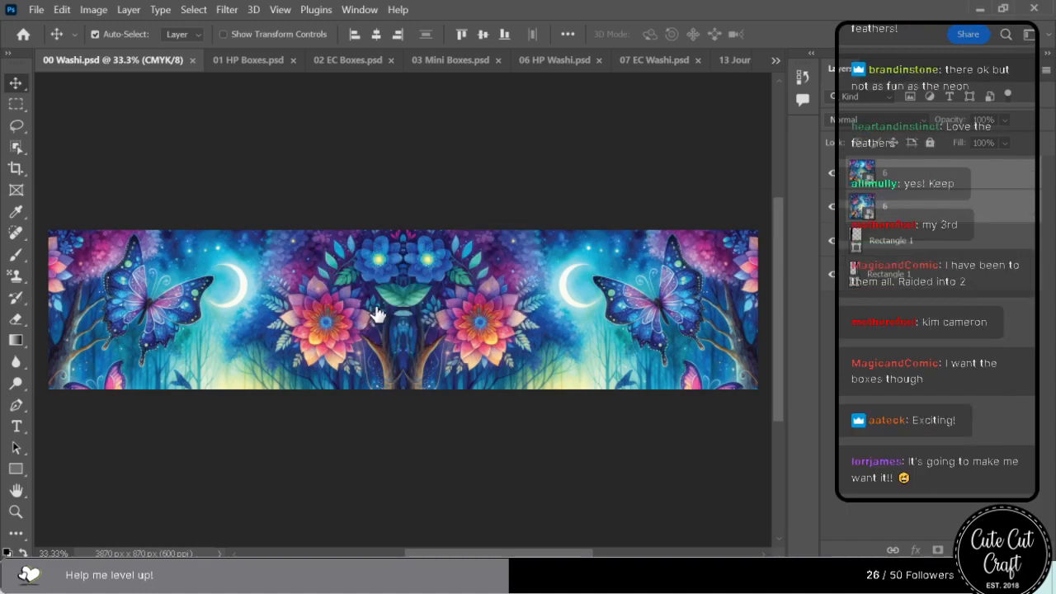
click(404, 281)
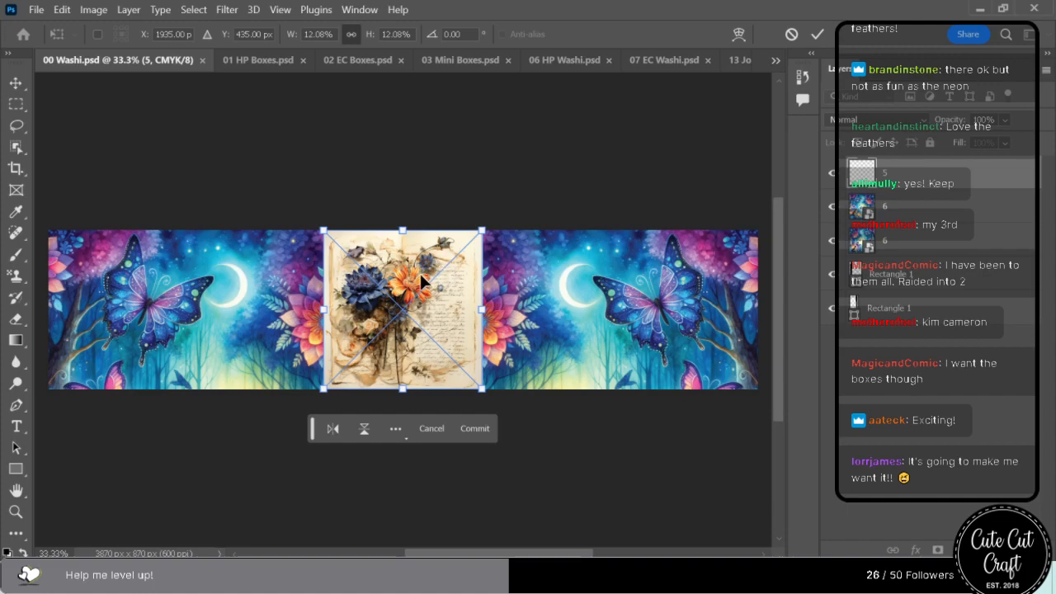
drag(482, 310, 665, 317)
drag(419, 298, 545, 293)
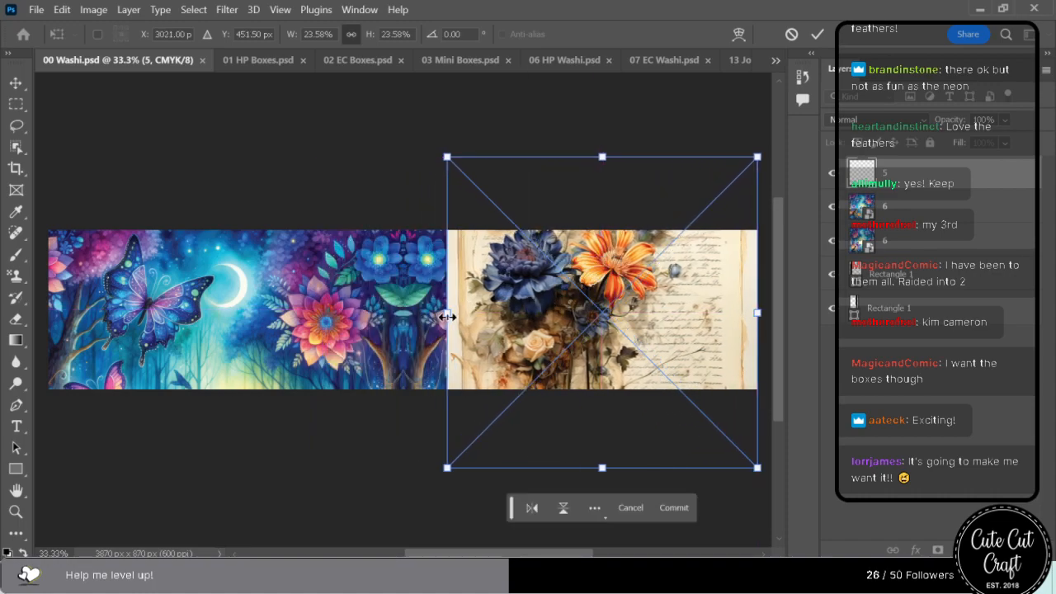
drag(446, 316, 413, 312)
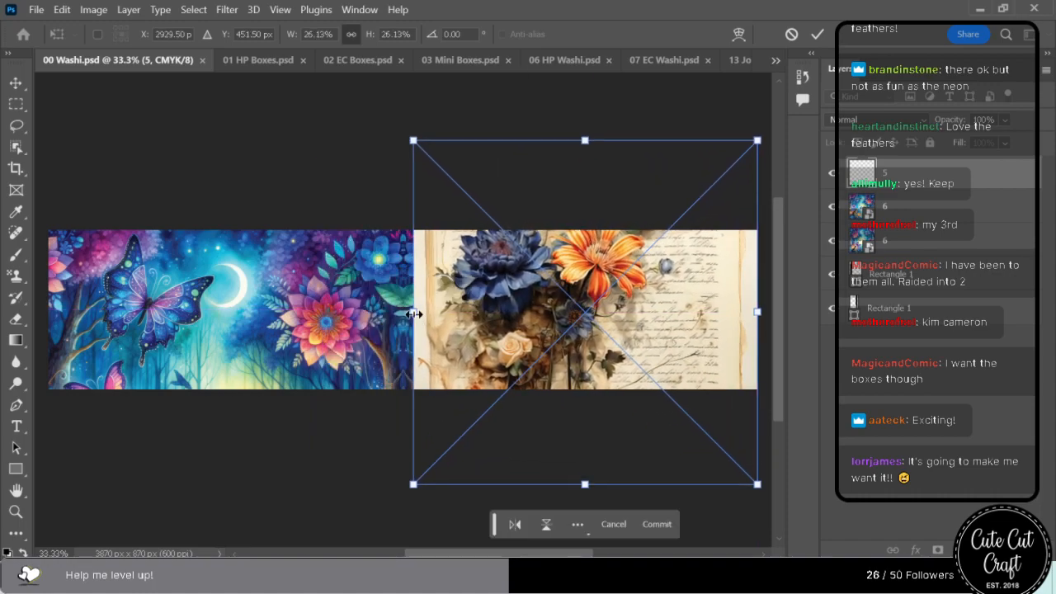
Commit the placement, delete both old magical butterfly artwork layers named 6, and keep layer 5 selected.
click(898, 208)
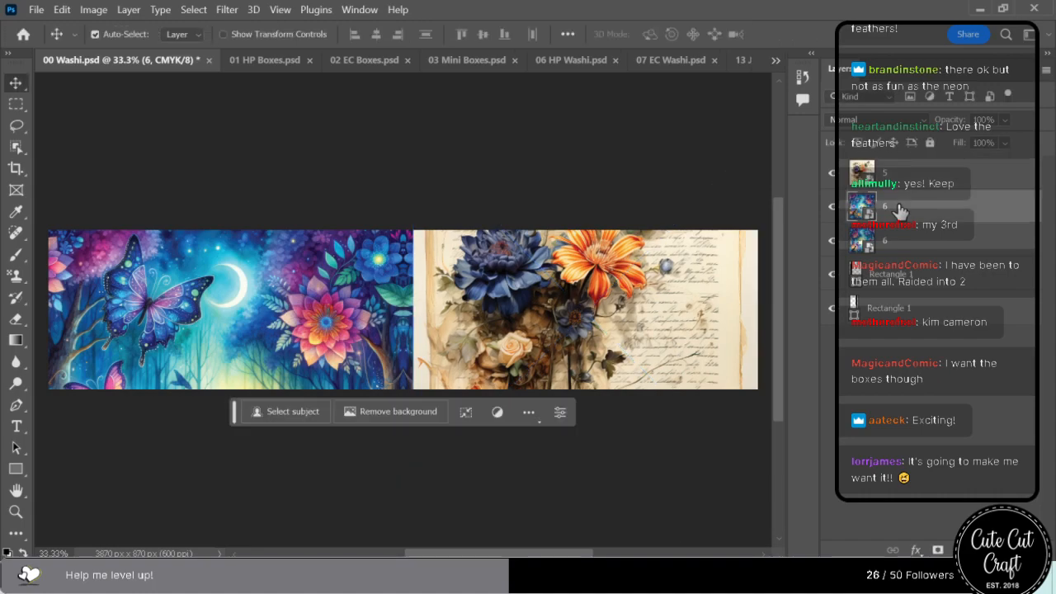
key(Delete)
click(500, 295)
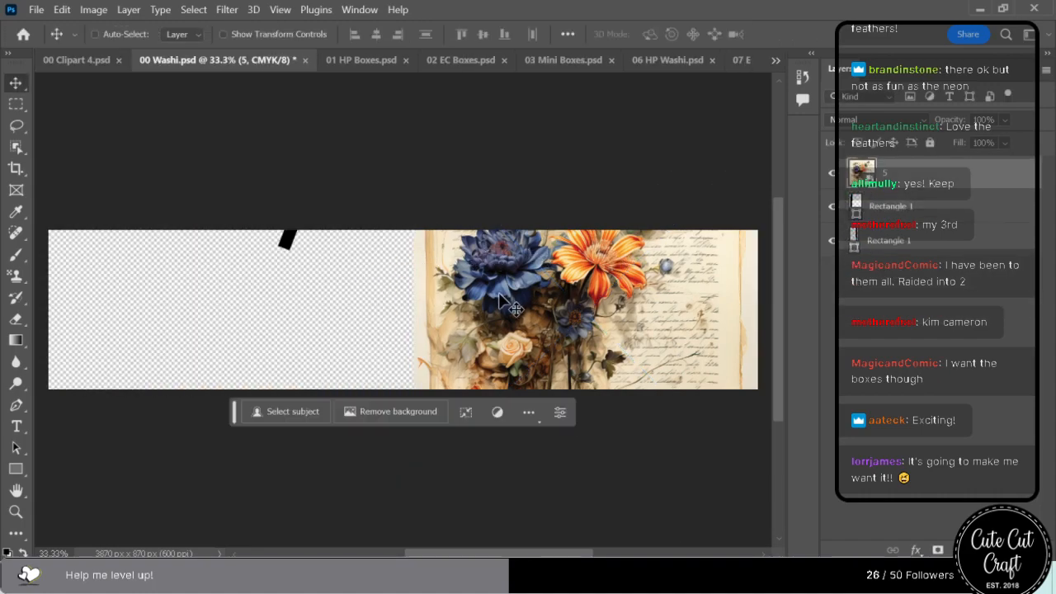
Try covering the strip's empty left part with a duplicate of the image 5 layer, then delete the duplicate.
alt+drag(503, 315, 305, 239)
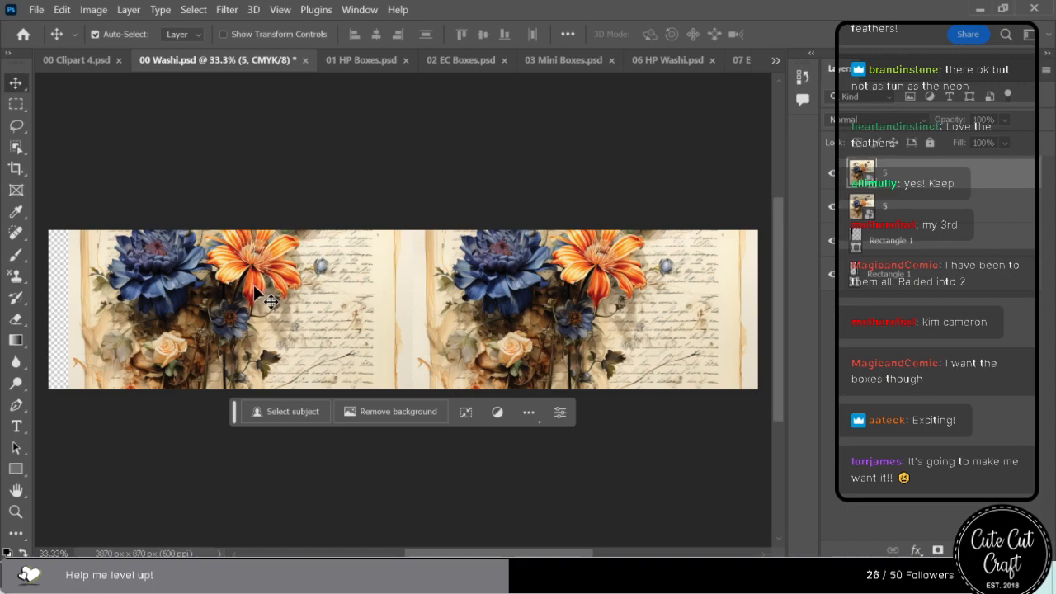
key(ctrl+t)
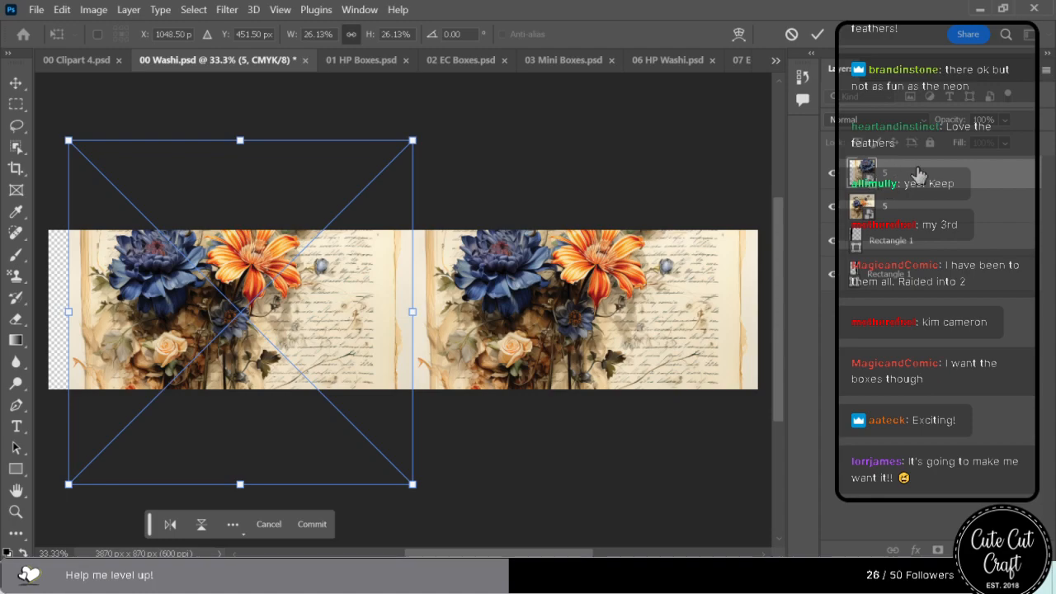
key(Return)
key(Delete)
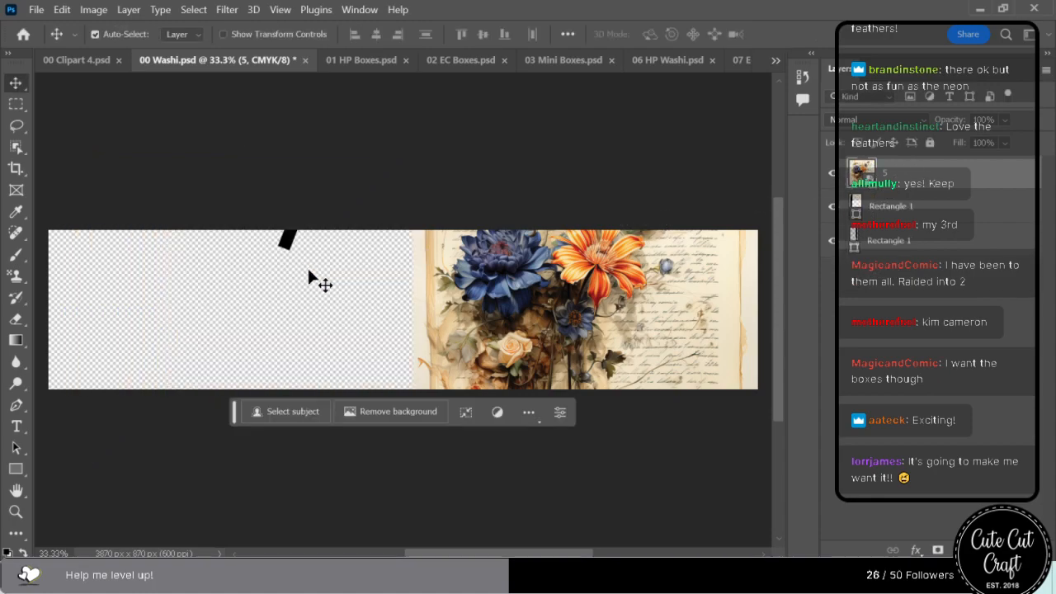
Try reducing image 5 to 21.29% while keeping it flush with the strip's right end.
key(ctrl+t)
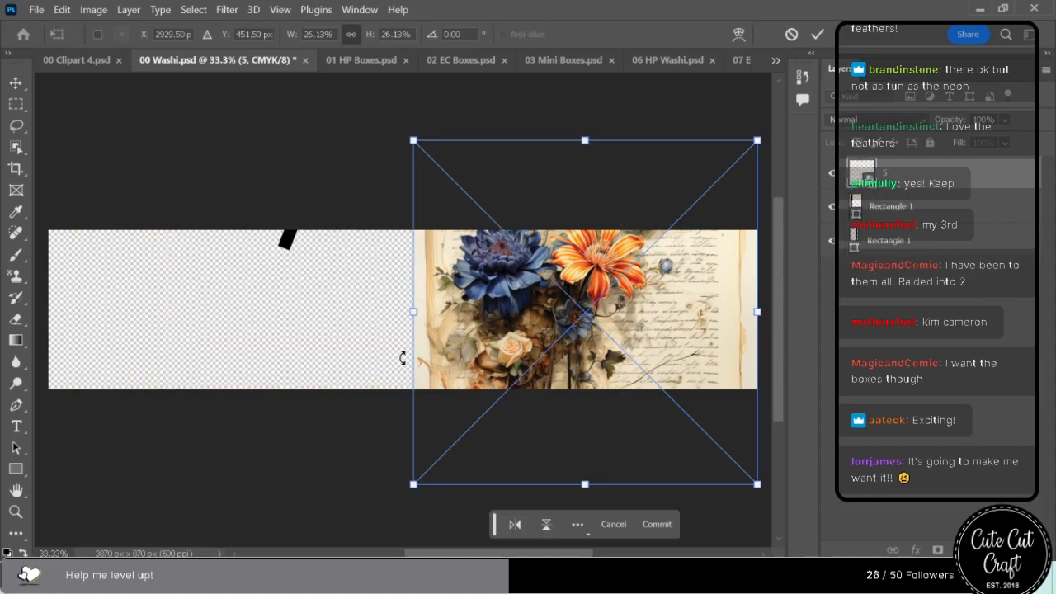
drag(413, 314, 477, 317)
key(Return)
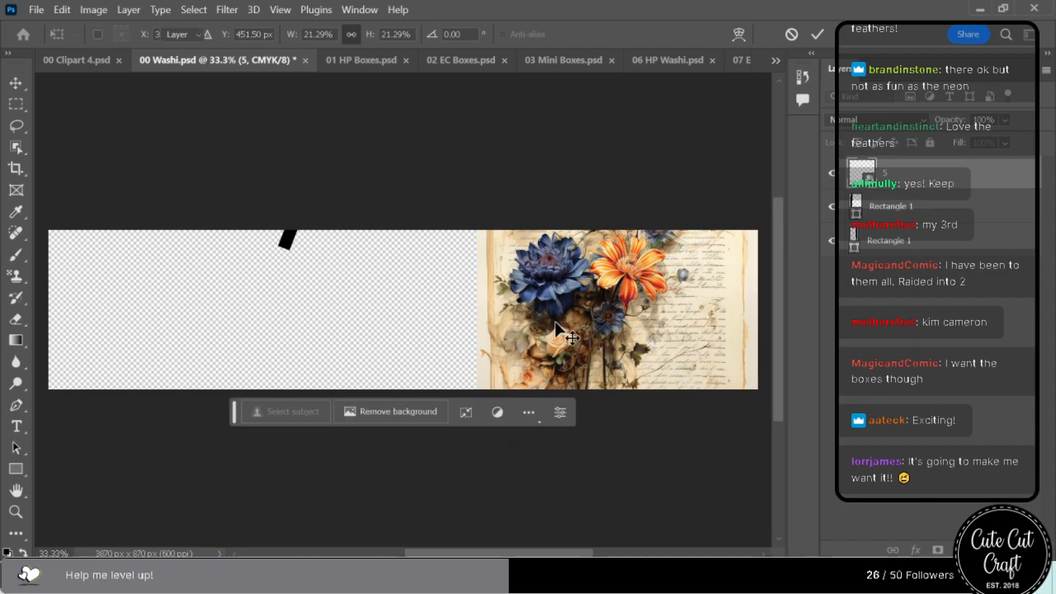
Replace image 5 in 00 Washi.psd with calligraphy image 8, scaled to 25.17% and flush with the strip's right end.
key(Delete)
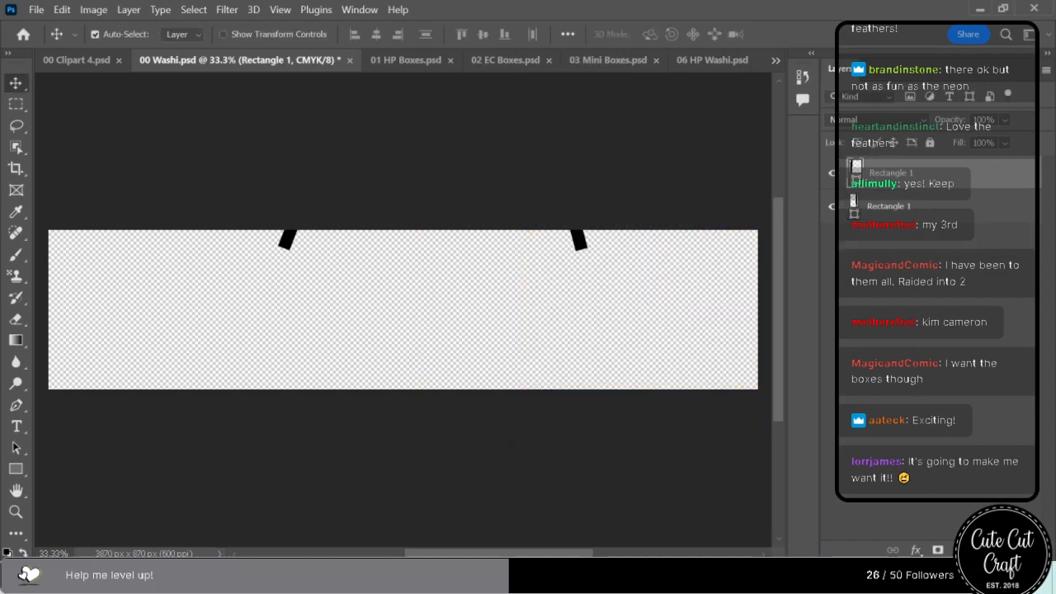
drag(672, 252, 540, 287)
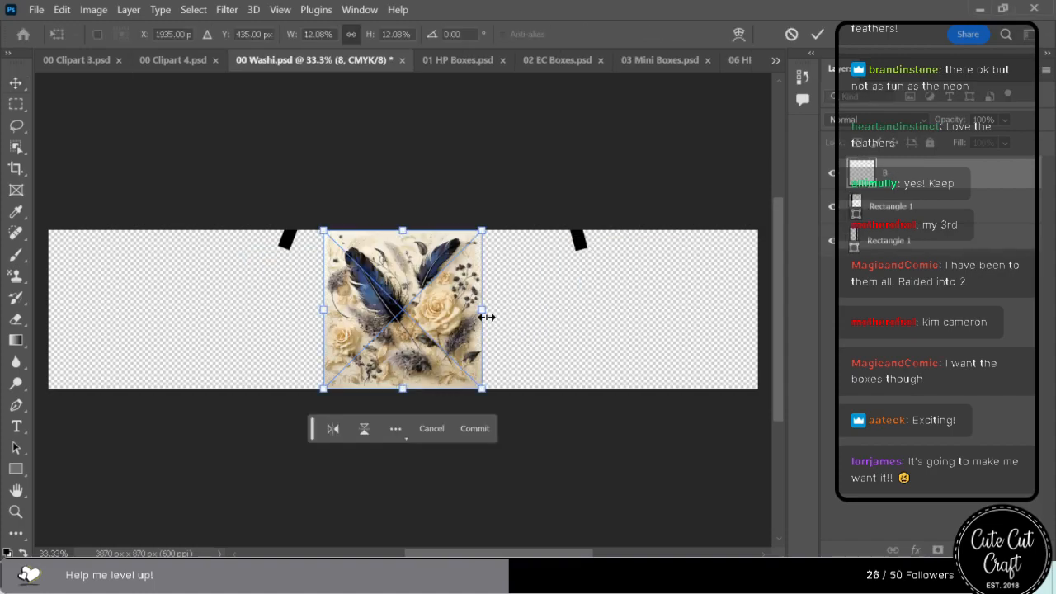
drag(482, 310, 631, 308)
drag(514, 310, 616, 310)
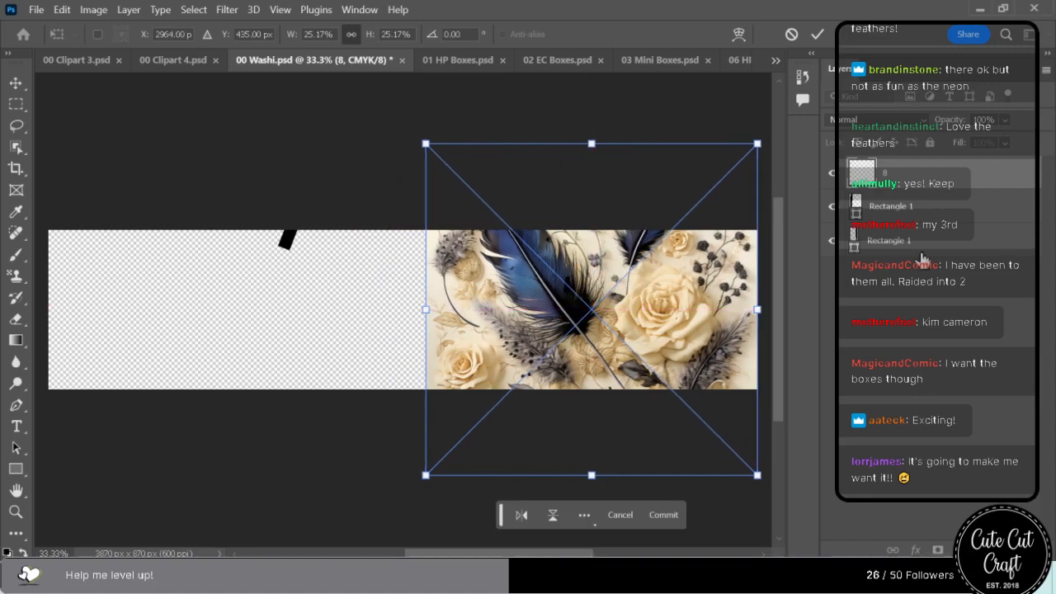
key(Return)
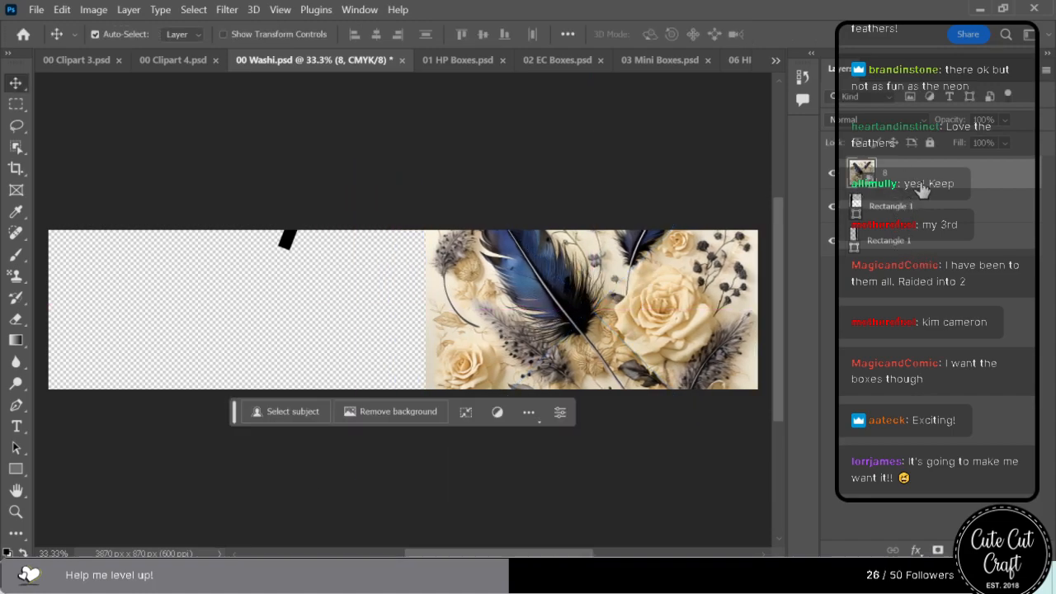
Duplicate the image 8 layer beside the original on the strip's left part and flip the copy horizontally.
key(ctrl+v)
drag(428, 340, 293, 253)
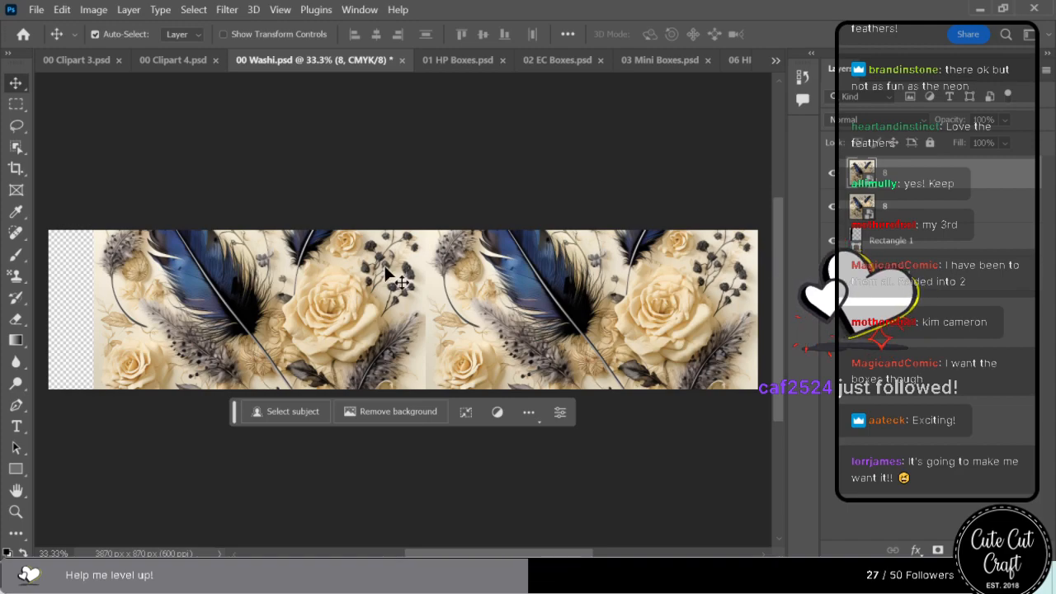
right_click(305, 317)
click(258, 307)
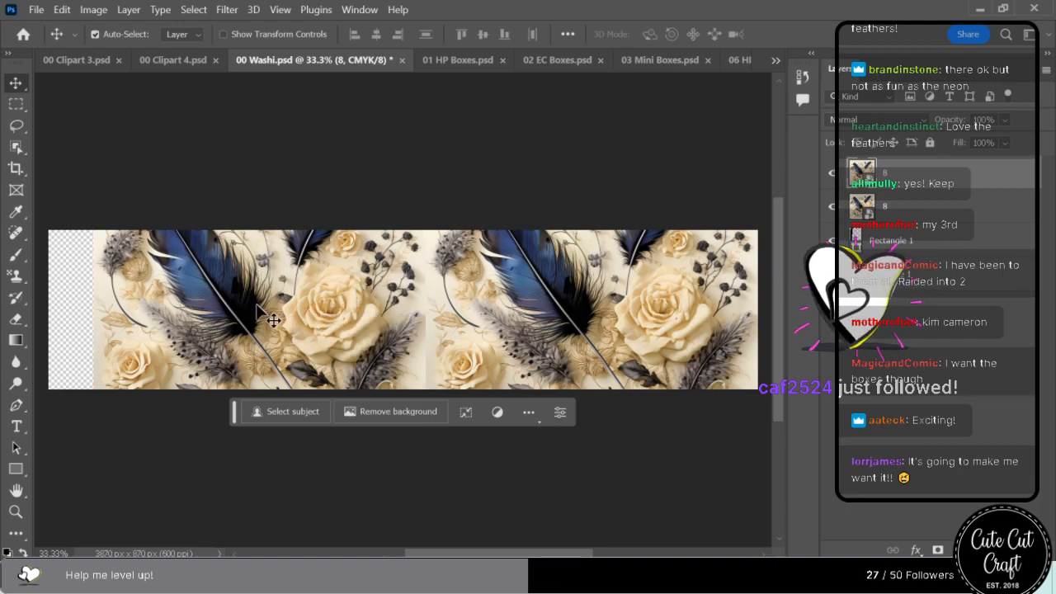
right_click(257, 305)
click(159, 310)
key(ctrl+t)
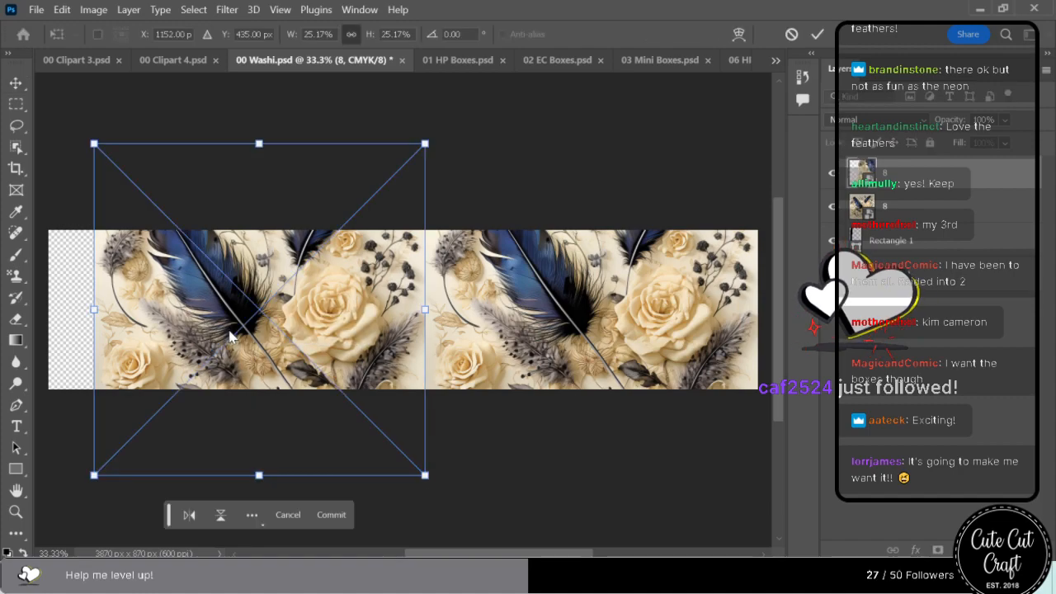
right_click(230, 312)
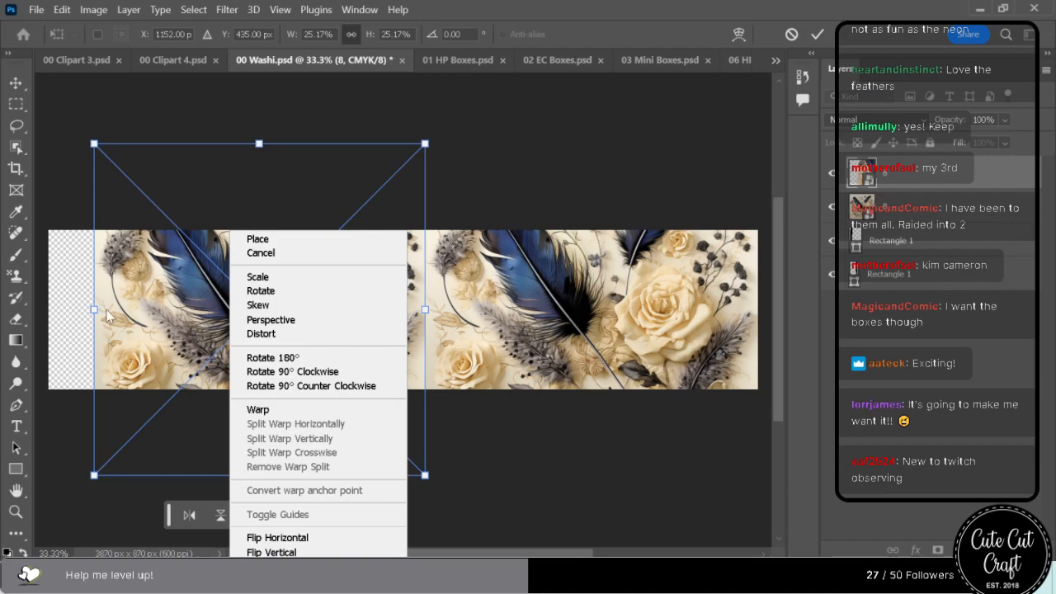
click(293, 538)
drag(309, 326, 286, 303)
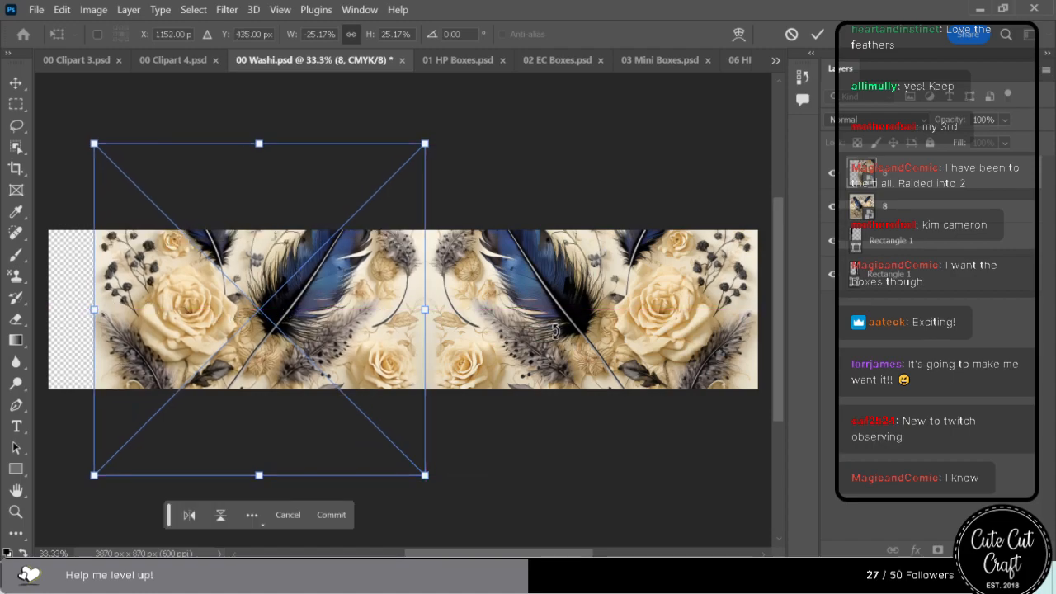
Scale both image 8 layers together to 106.79% to span the strip's full width and shift them down to Y 645 px.
click(926, 210)
ctrl+click(484, 326)
ctrl+shift+click(204, 317)
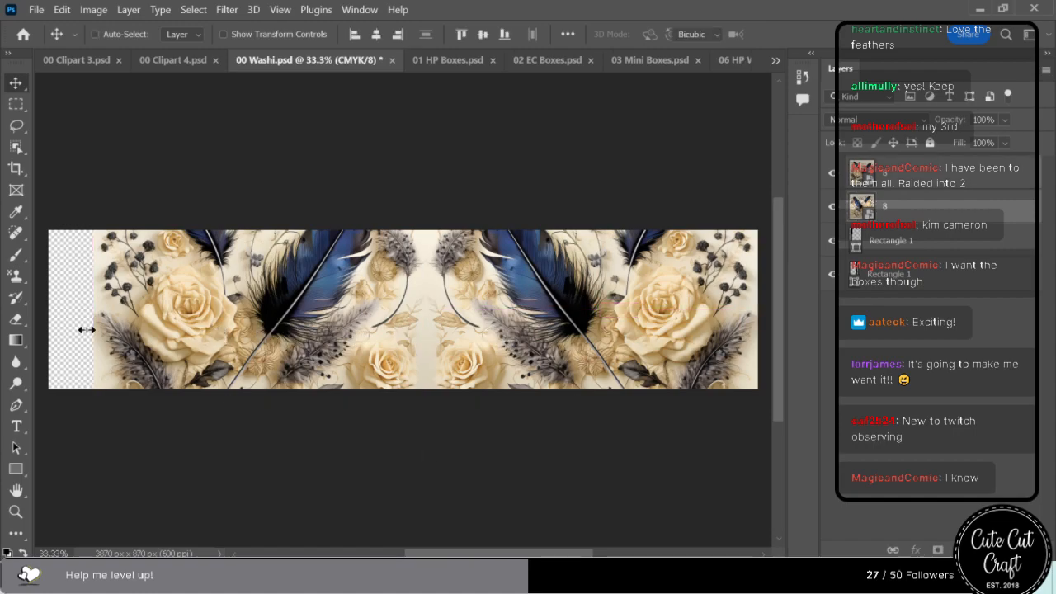
key(ctrl+t)
drag(94, 310, 50, 309)
drag(269, 301, 269, 360)
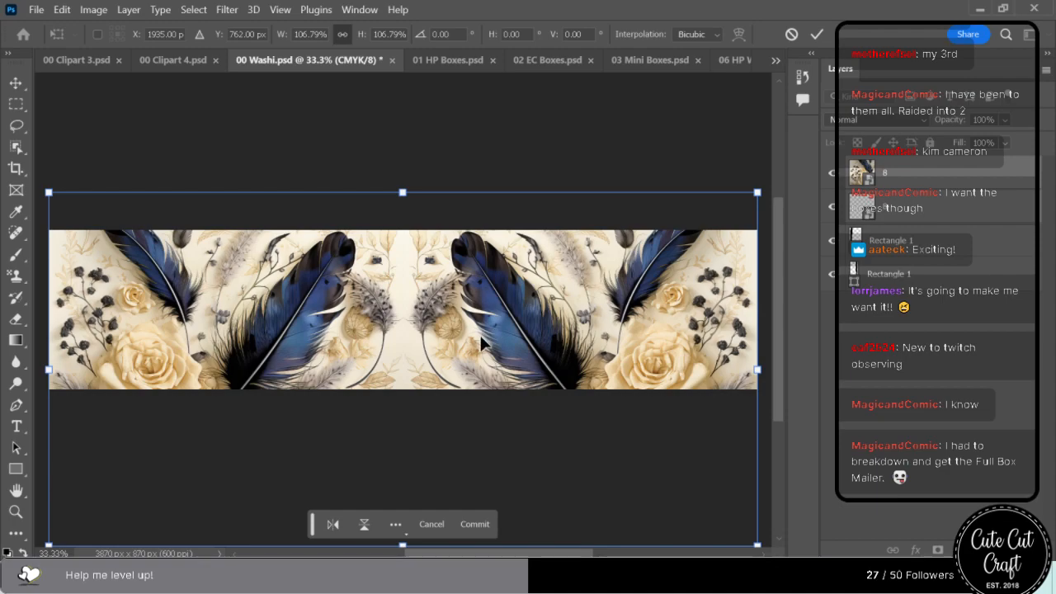
mouse_move(491, 339)
mouse_down()
mouse_move(489, 377)
mouse_move(462, 330)
mouse_move(466, 214)
mouse_move(493, 219)
mouse_move(480, 285)
mouse_move(482, 321)
mouse_move(492, 321)
mouse_up()
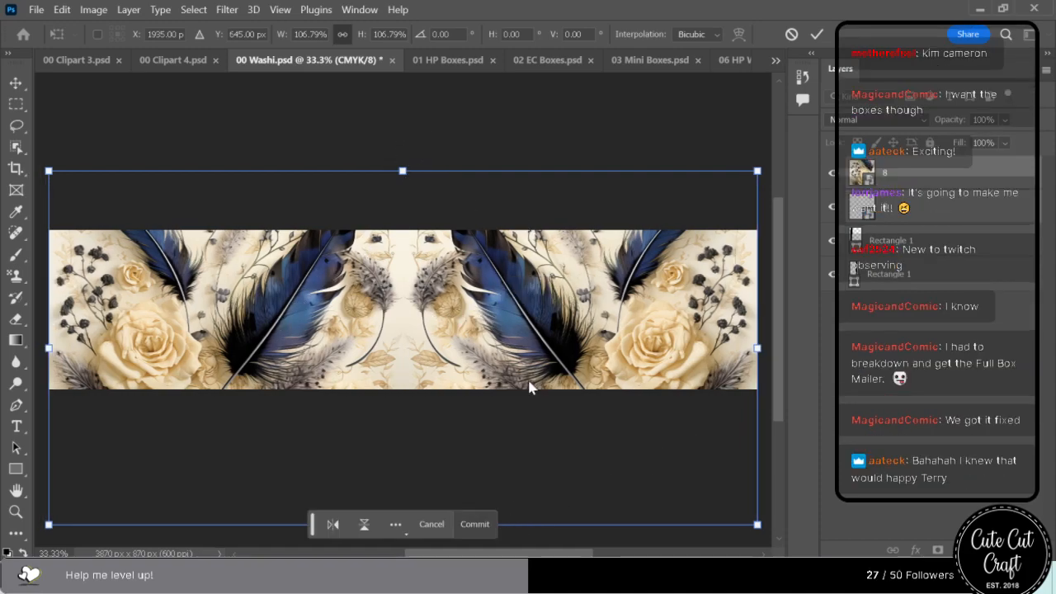
click(478, 524)
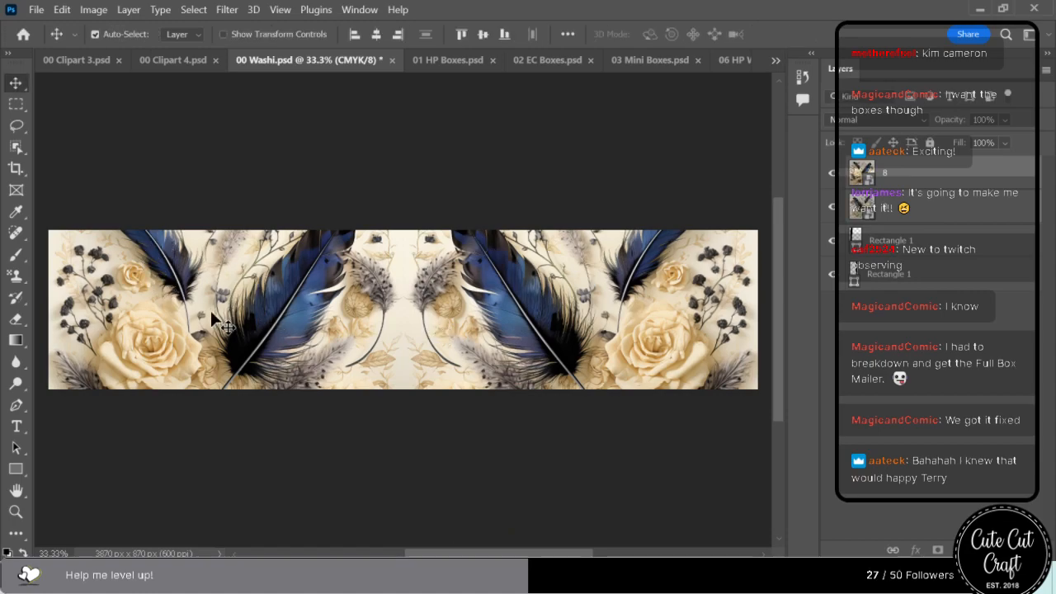
Try flipping the left image 8 copy horizontally so both feathers face the same way.
key(ctrl+t)
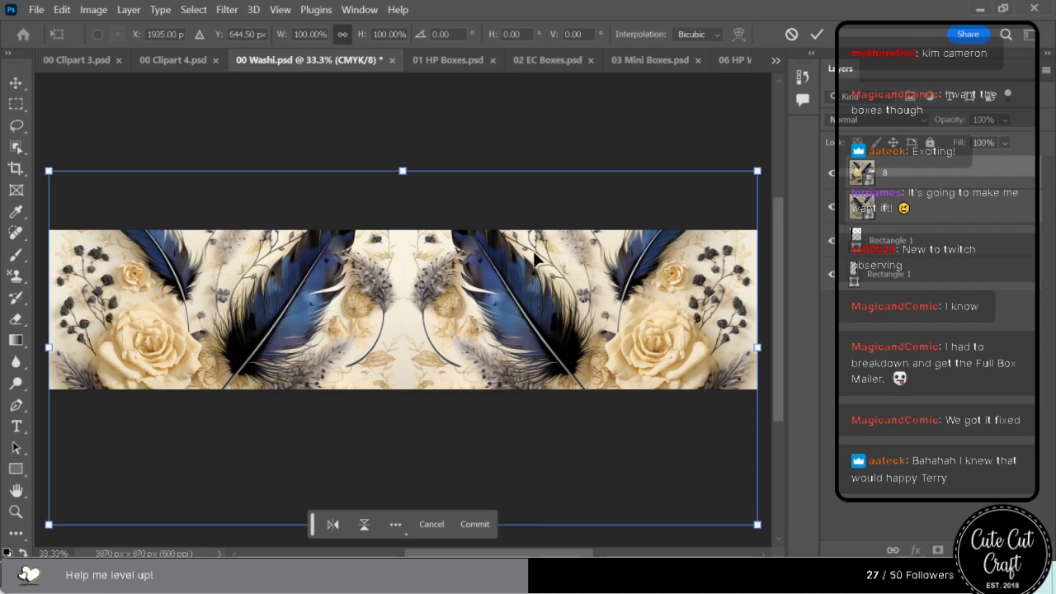
click(480, 525)
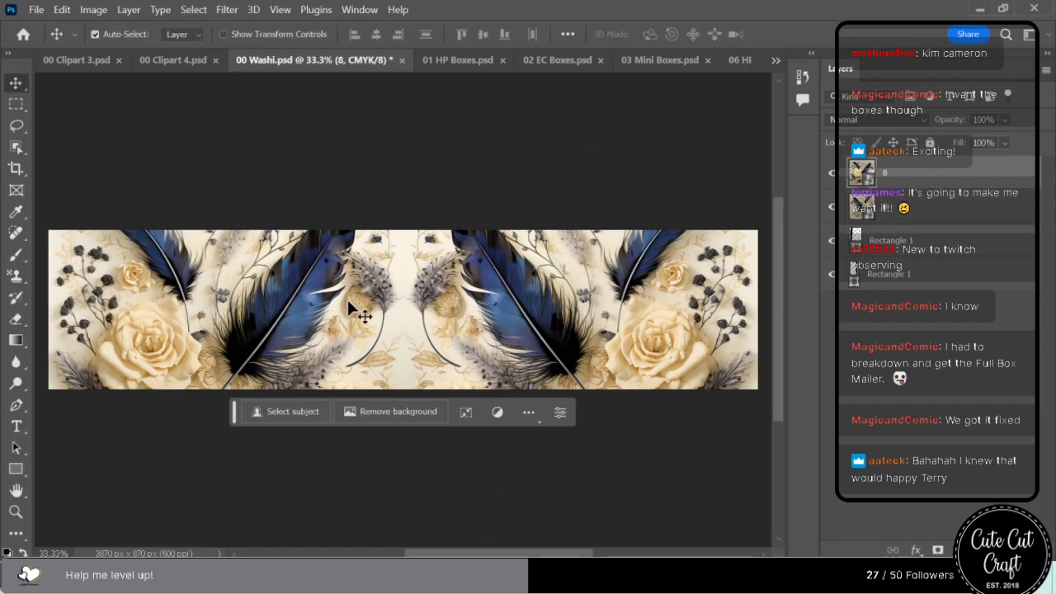
key(ctrl+t)
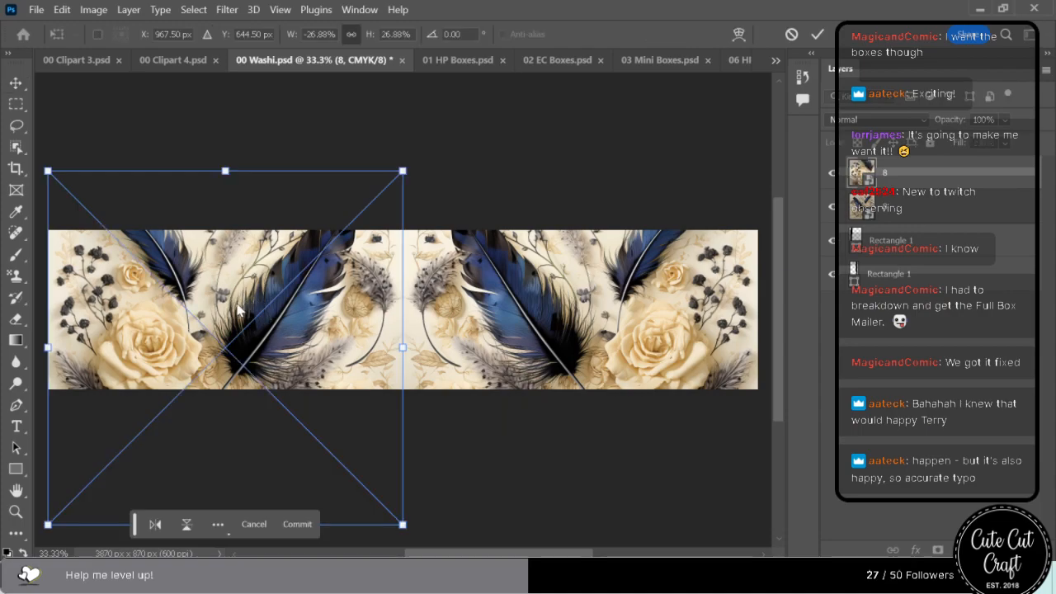
right_click(237, 310)
click(339, 536)
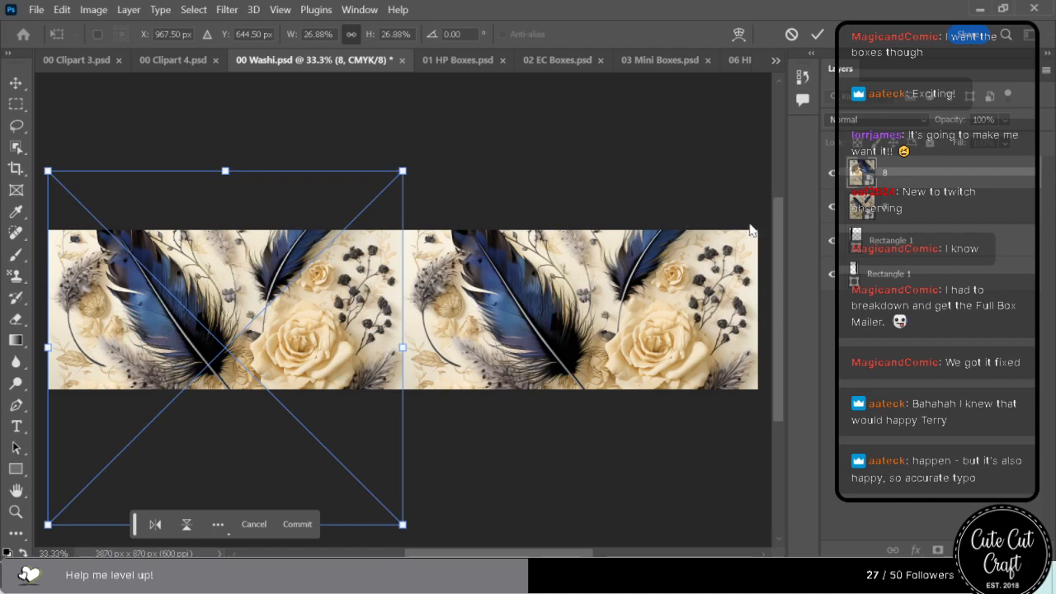
key(Return)
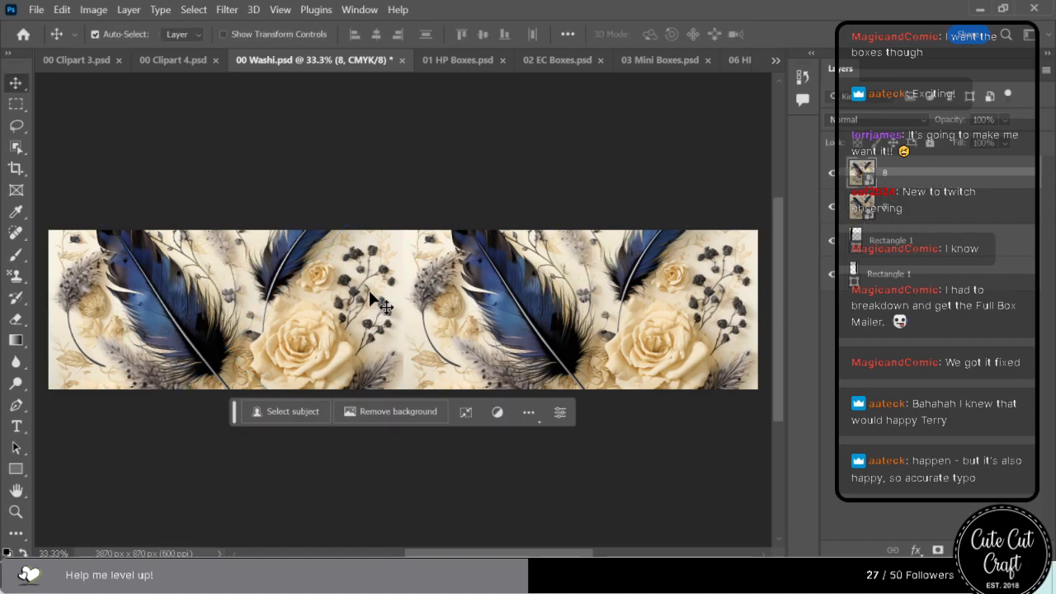
Try shifting the two image 8 layers upward, then undo the moves and the flip of the left copy.
click(322, 298)
drag(322, 306, 328, 191)
drag(570, 247, 562, 142)
mouse_move(503, 324)
mouse_down()
mouse_move(508, 285)
mouse_move(508, 305)
mouse_up()
key(ctrl+z)
key(ctrl+z)
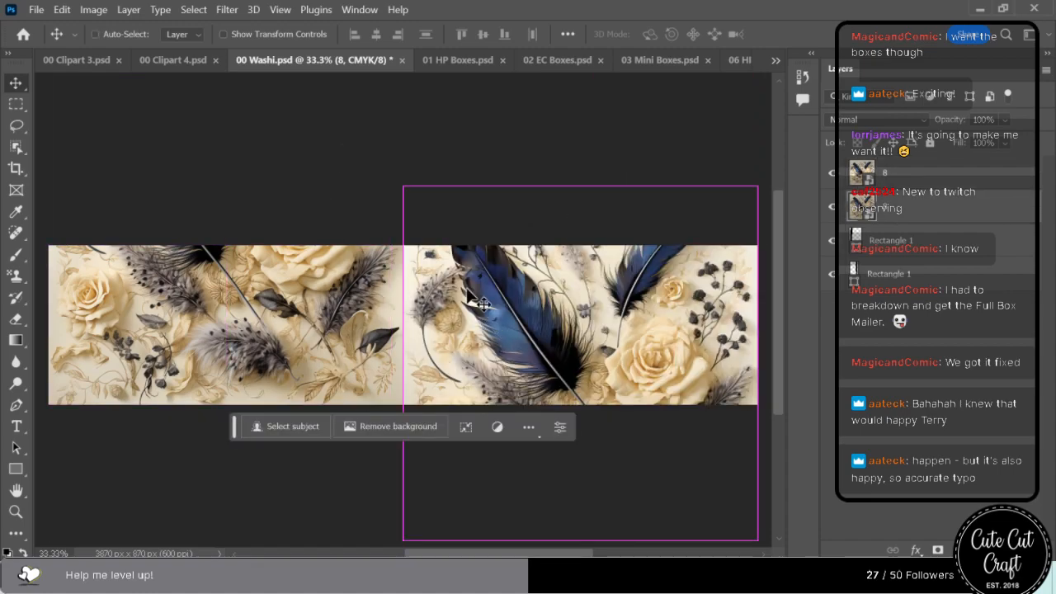
key(ctrl+z)
key(ctrl+z)
Dismiss the PC Cleaner notification and save 00 Washi.psd.
click(358, 183)
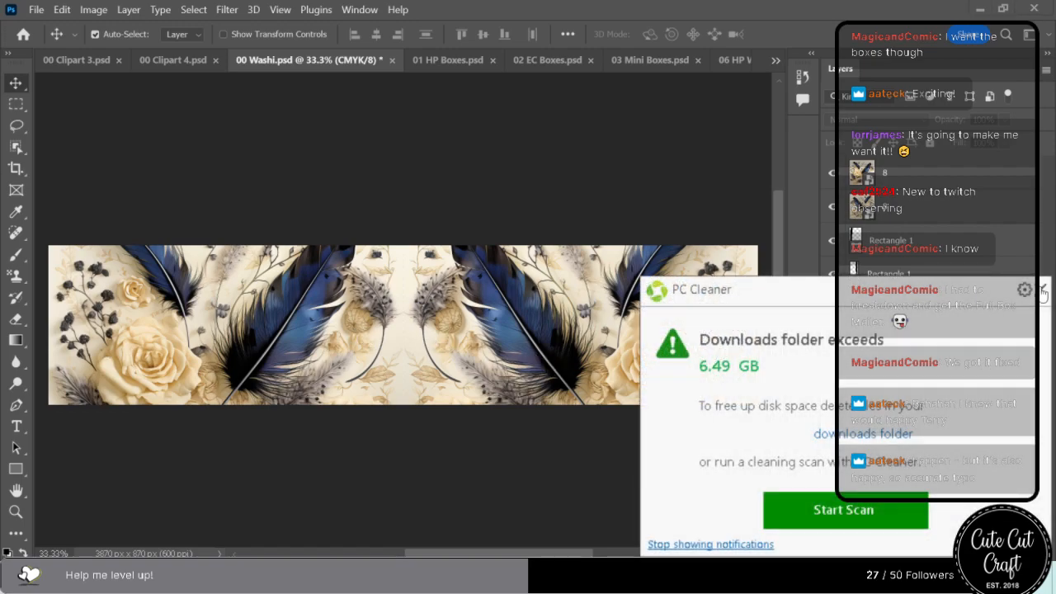
click(1042, 291)
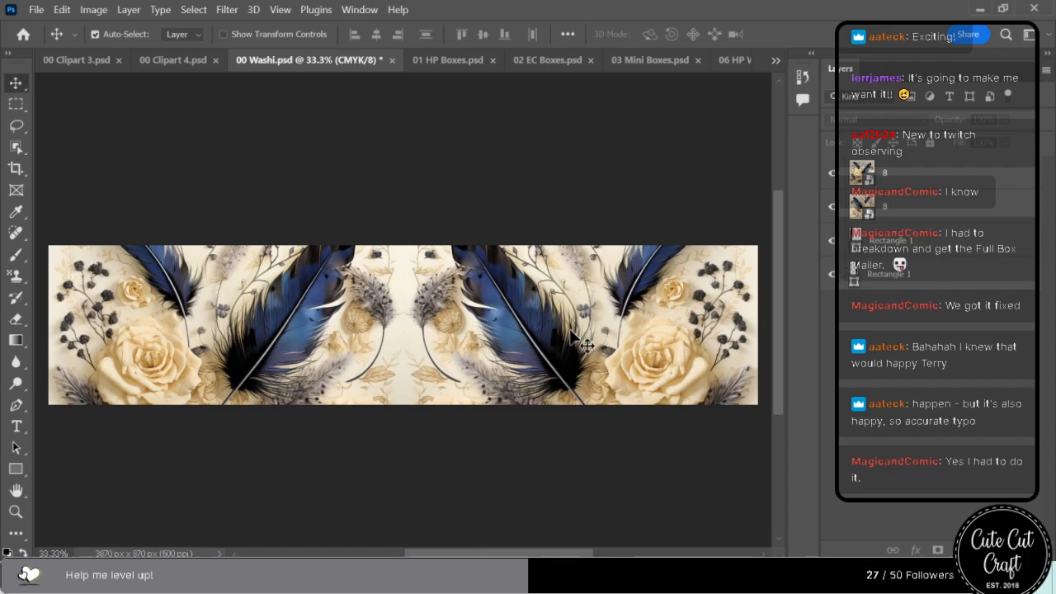
key(ctrl+s)
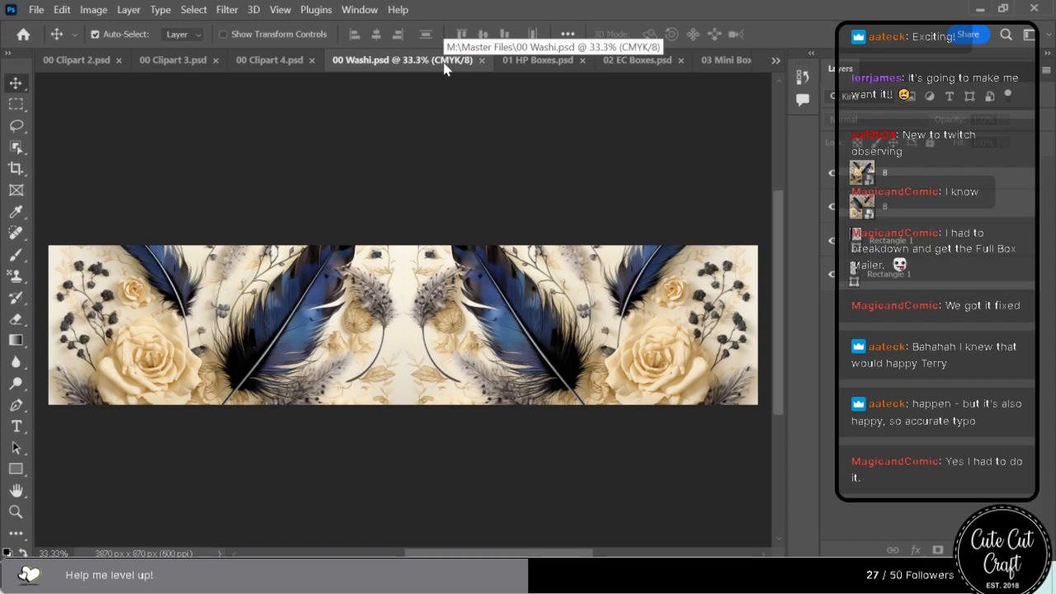
In 00 Clipart 2.psd, replace the old artwork layer 6 with calligraphy image 8 at 50% and save the file.
click(498, 61)
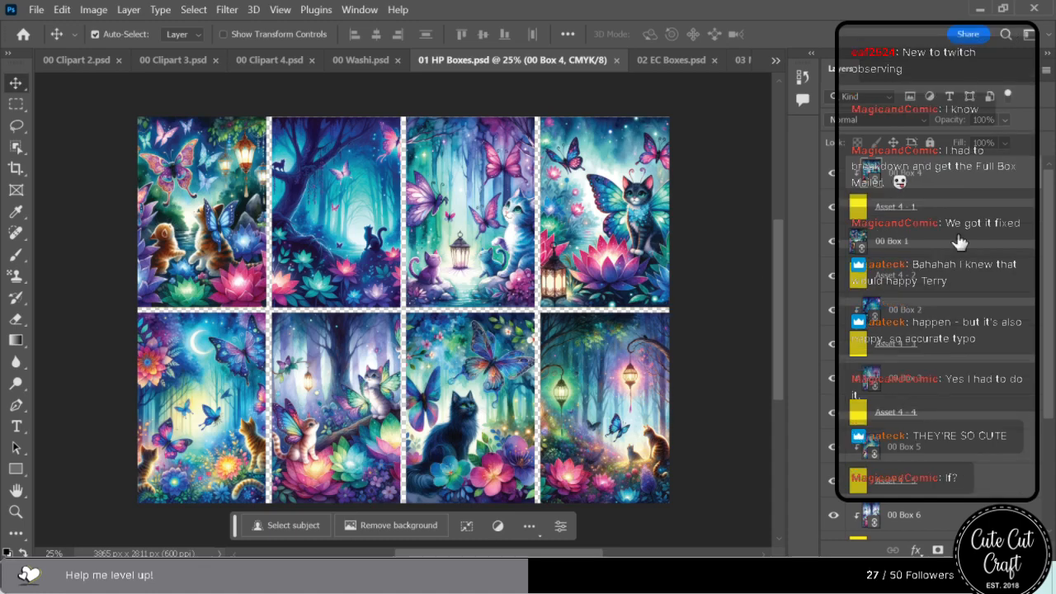
click(365, 60)
click(77, 60)
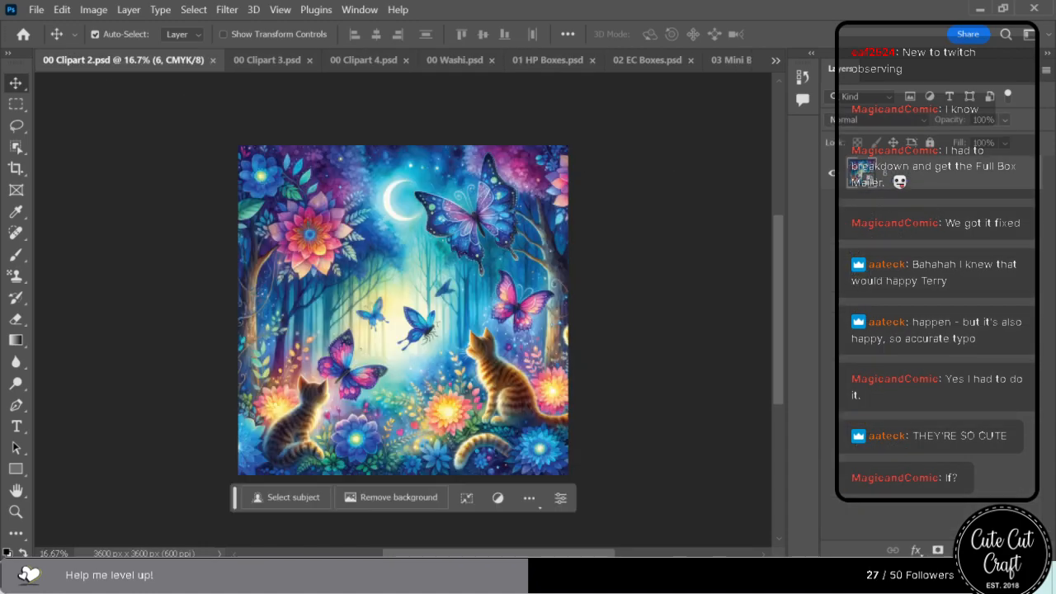
drag(998, 122, 433, 385)
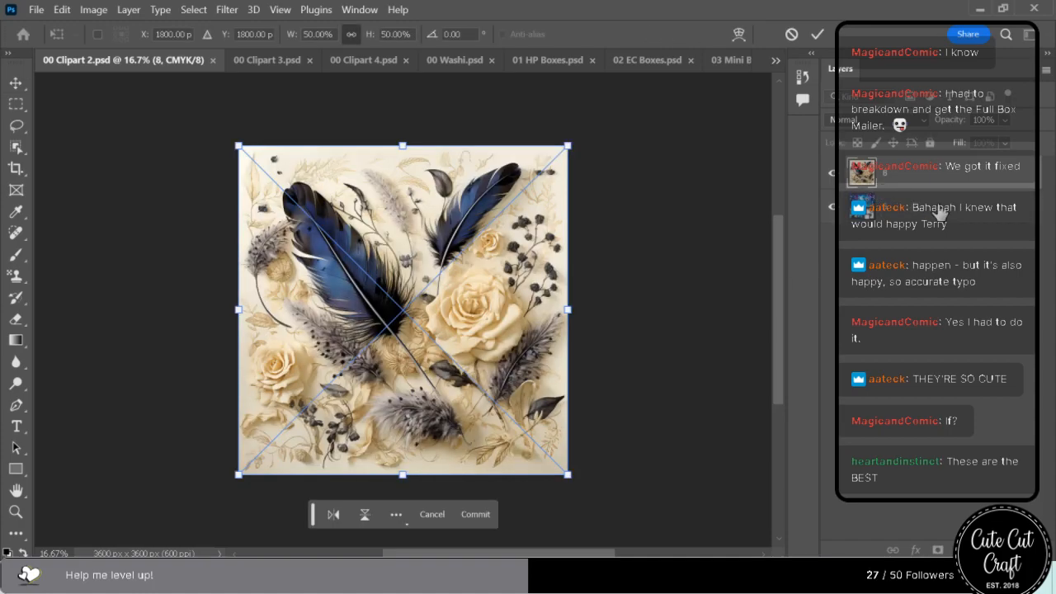
key(Return)
key(Delete)
key(ctrl+s)
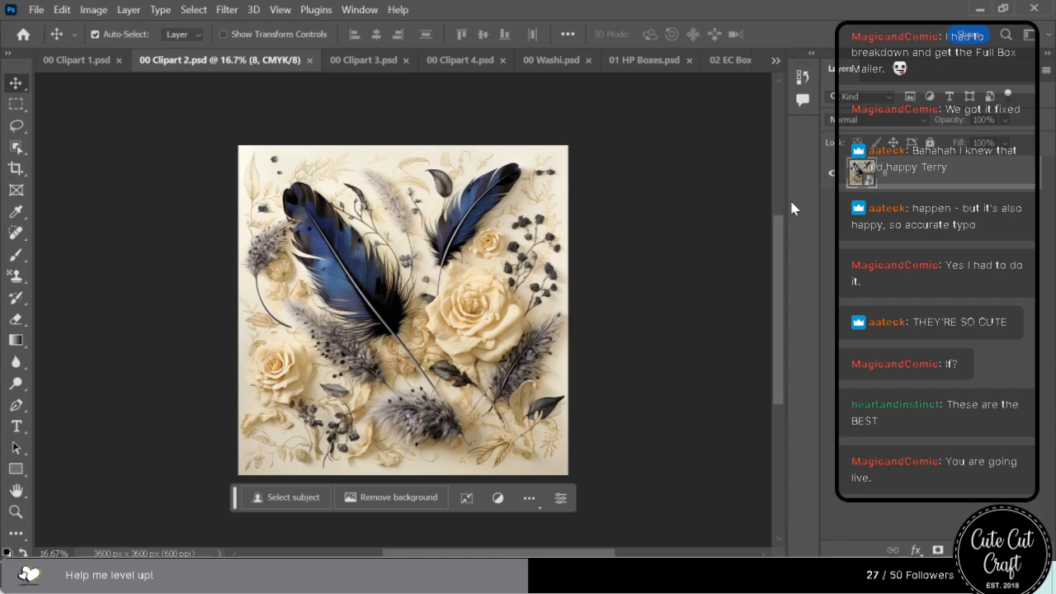
In 00 Clipart 3.psd, place calligraphy image 5 at 50% over the whole canvas and delete the old artwork layer 9.
click(355, 59)
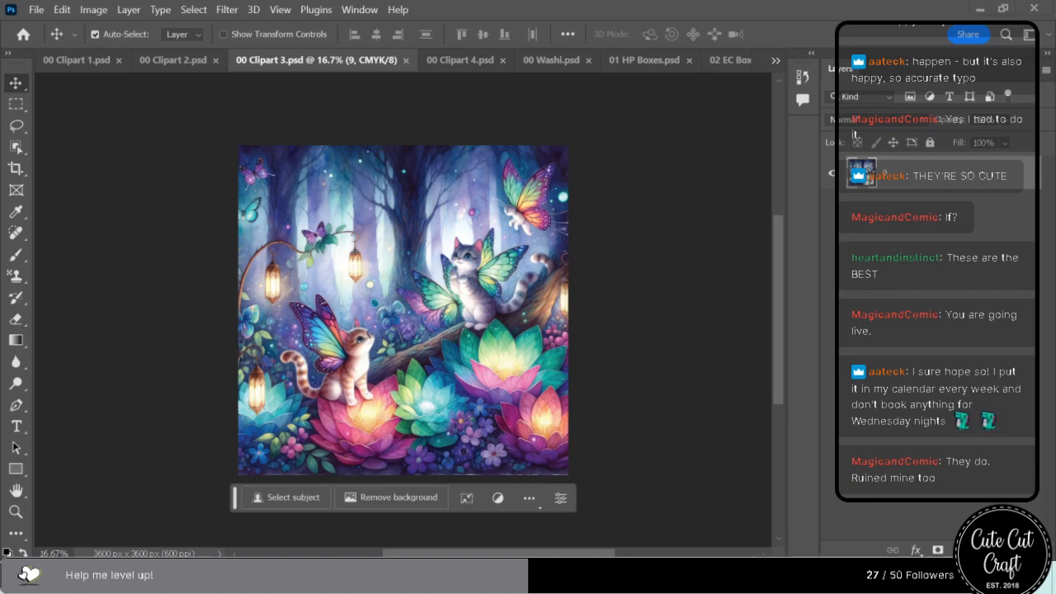
drag(518, 215, 370, 303)
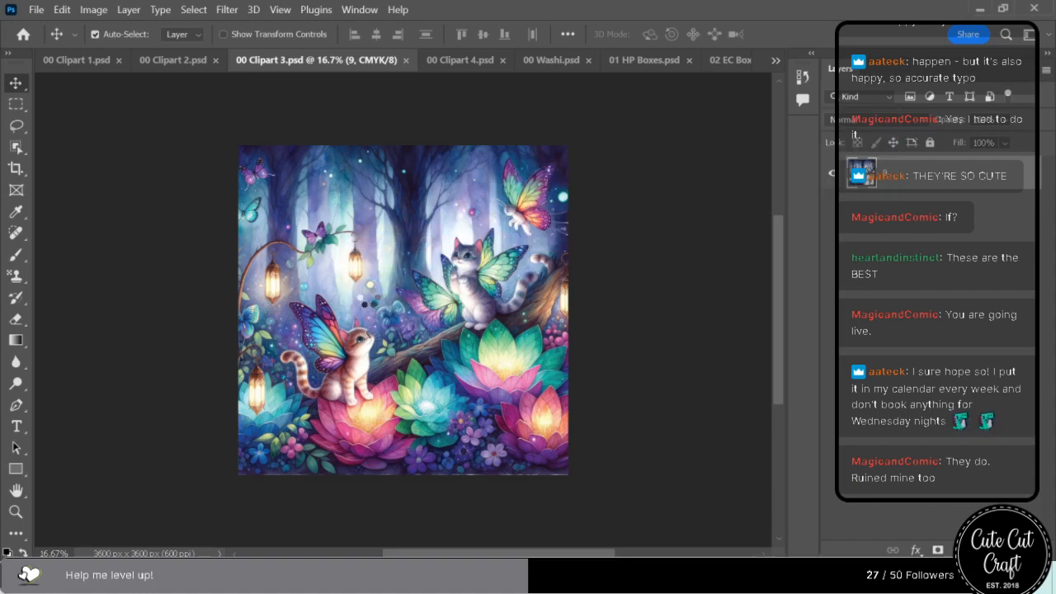
click(915, 212)
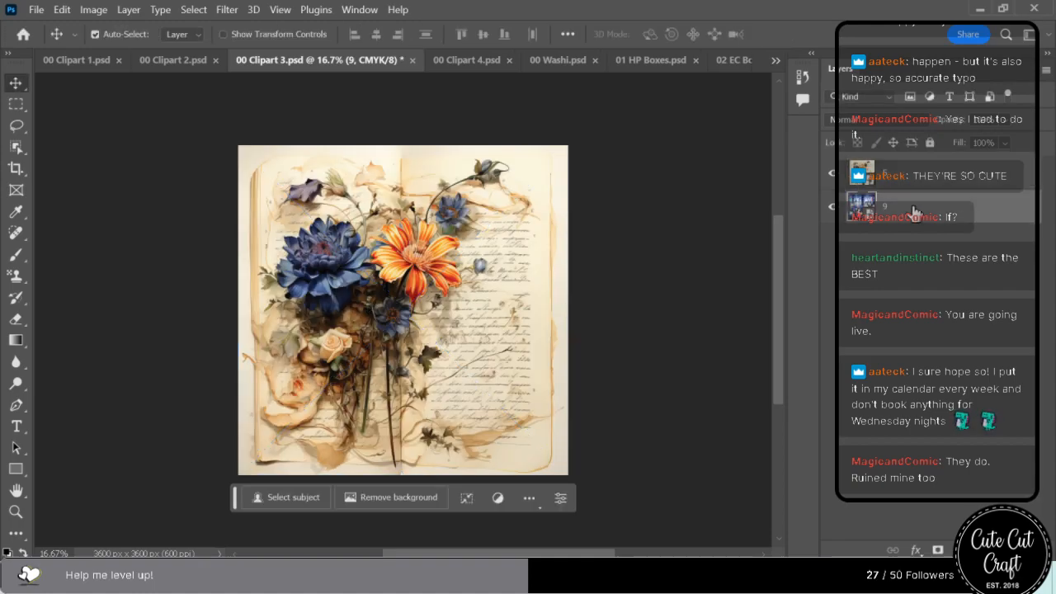
key(Delete)
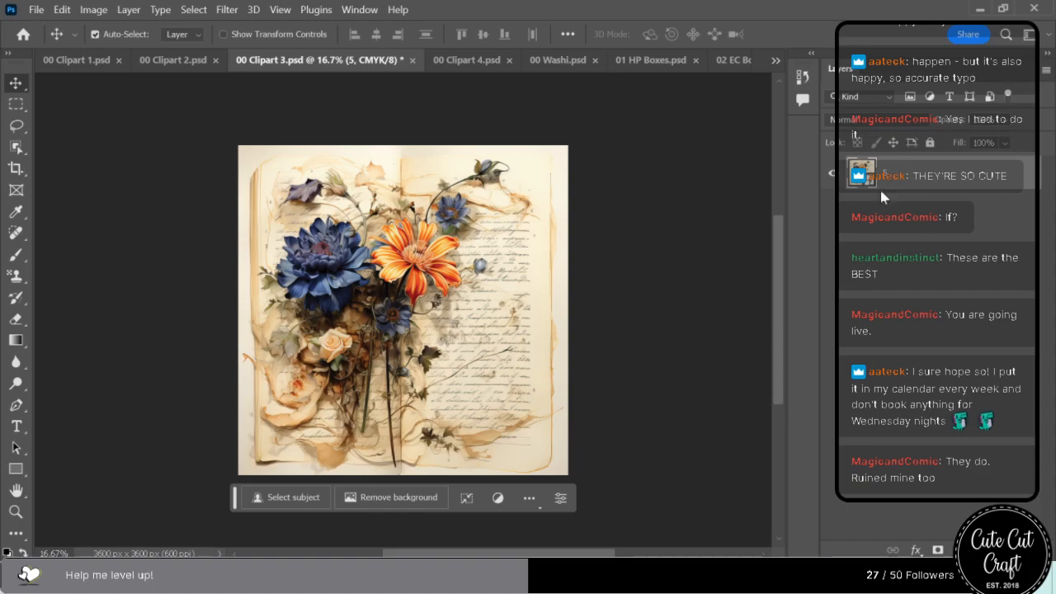
Save 00 Clipart 3.psd.
key(ctrl+s)
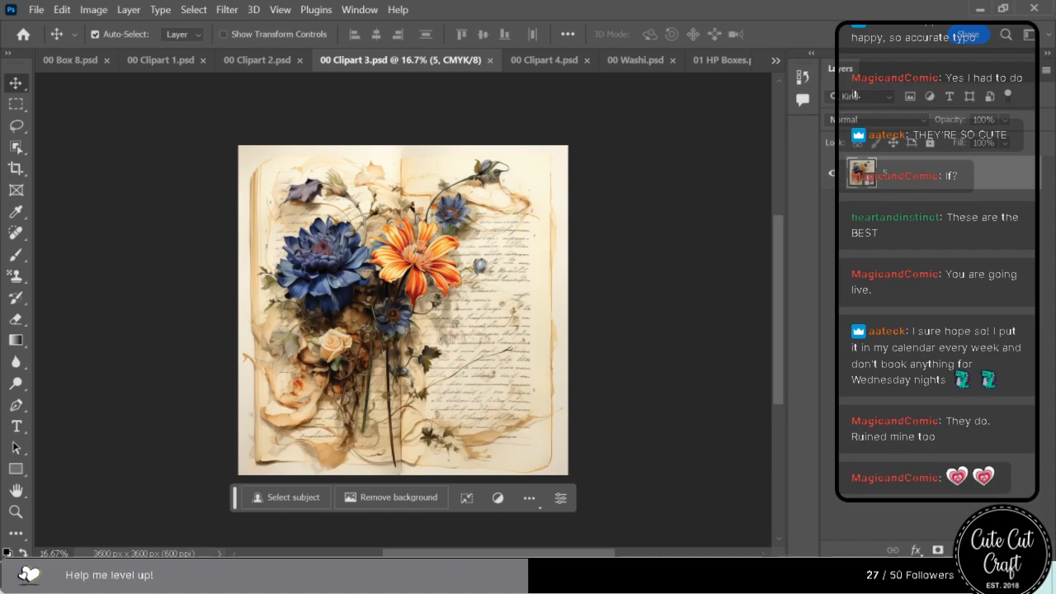
In 00 Clipart 4.psd, replace the old artwork layer 1 with calligraphy image 12 at 50% and save the file.
click(562, 62)
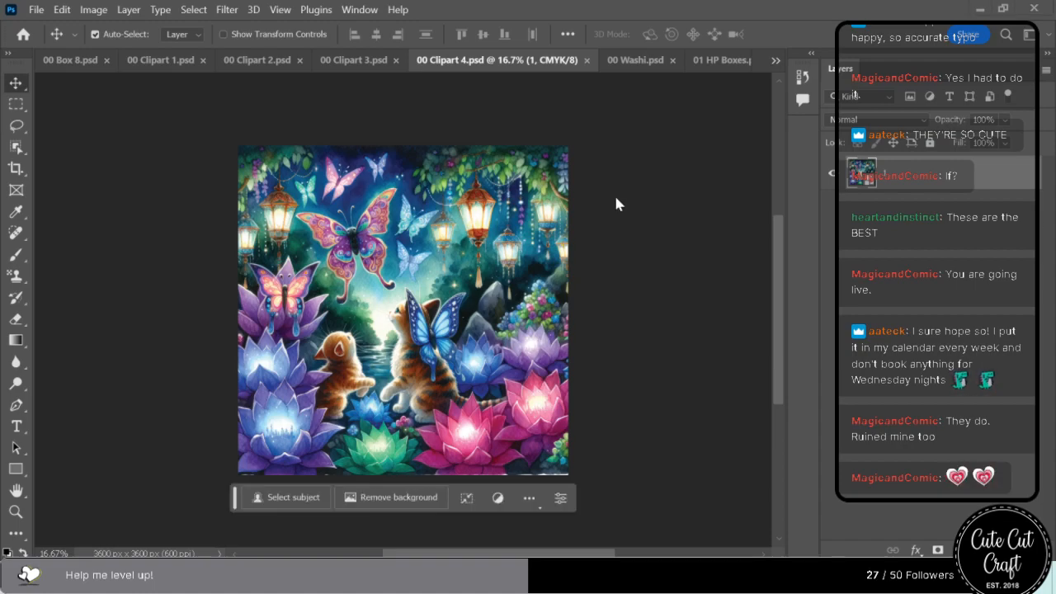
drag(388, 207, 386, 207)
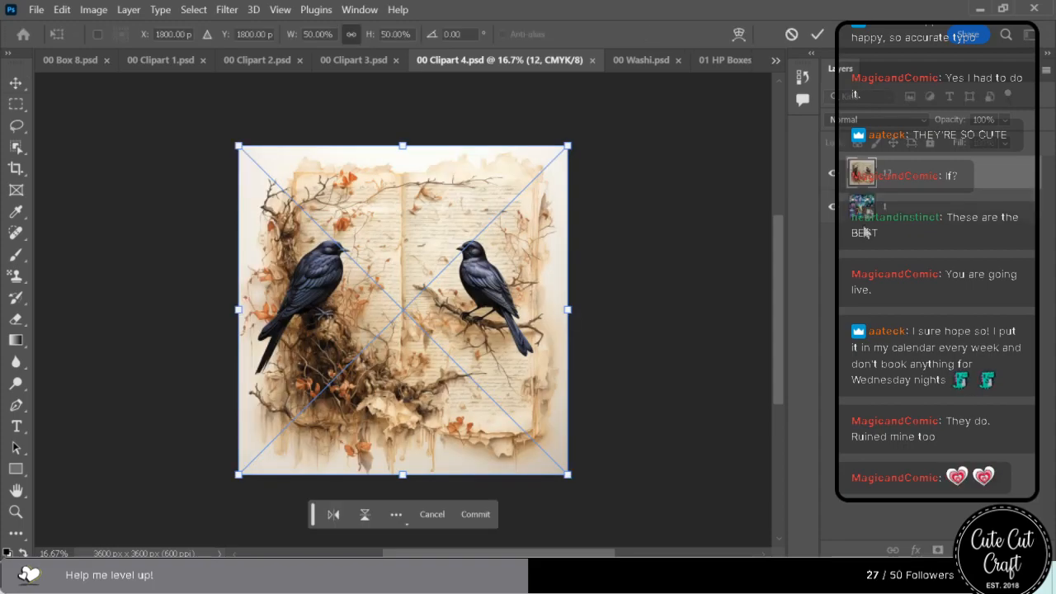
click(867, 218)
key(Delete)
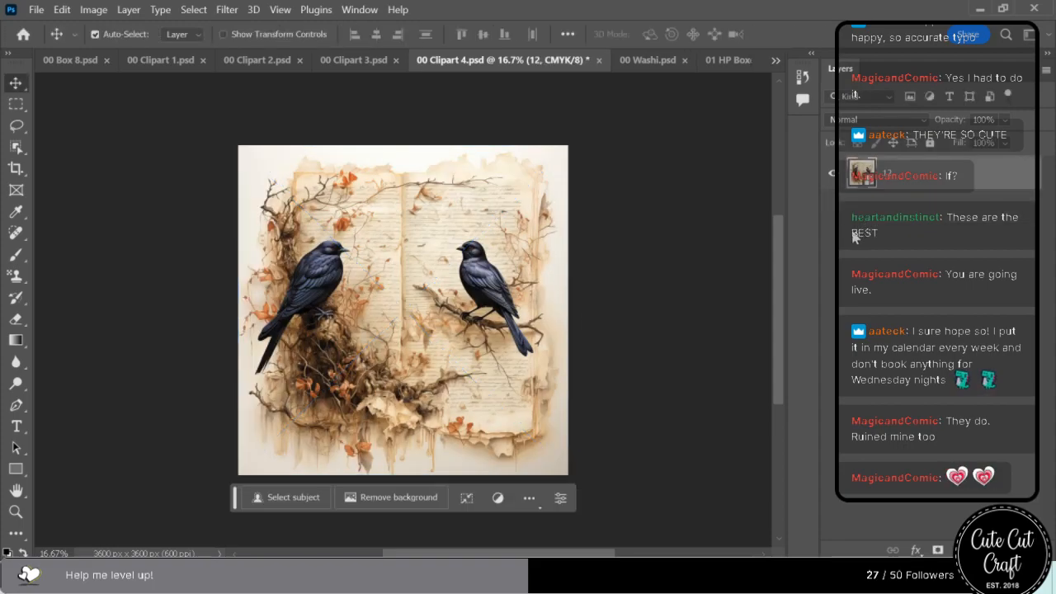
key(ctrl+s)
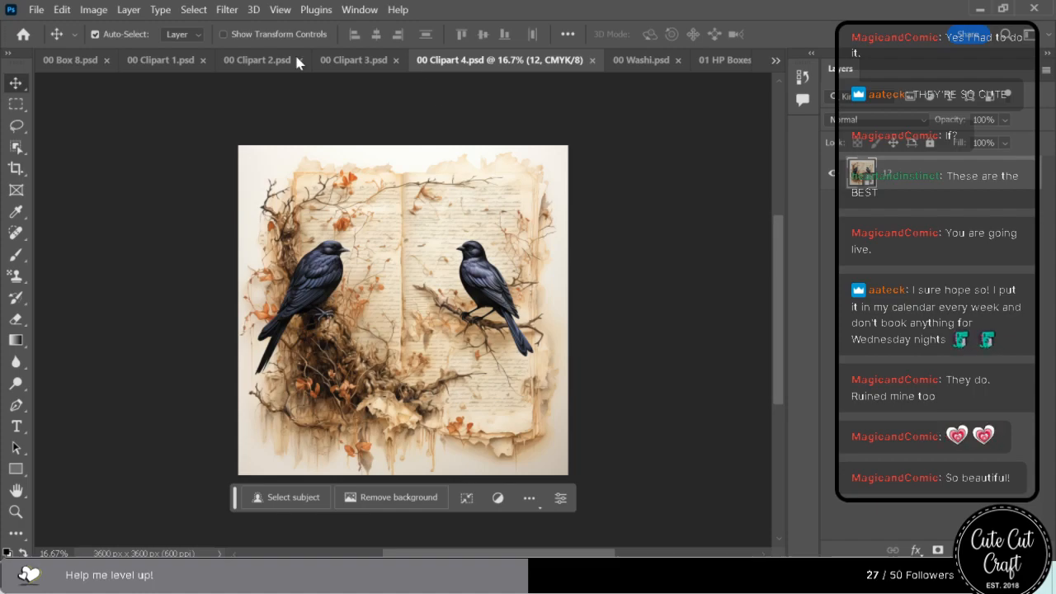
Compare the four Clipart files, and in 00 Clipart 1.psd replace the old artwork layer 12 with calligraphy image 6 at 50% and save.
click(165, 61)
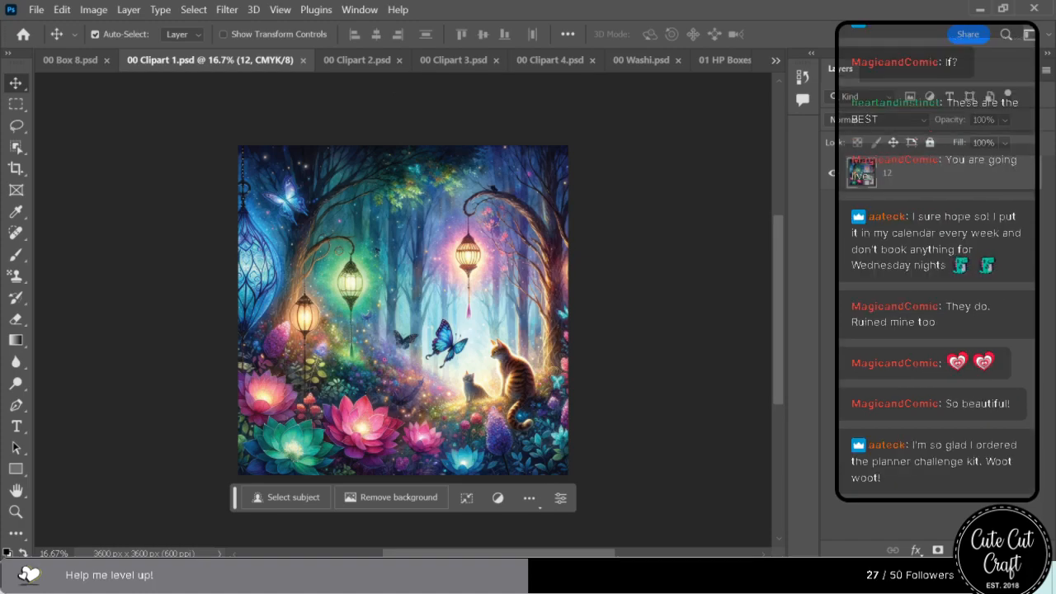
click(347, 61)
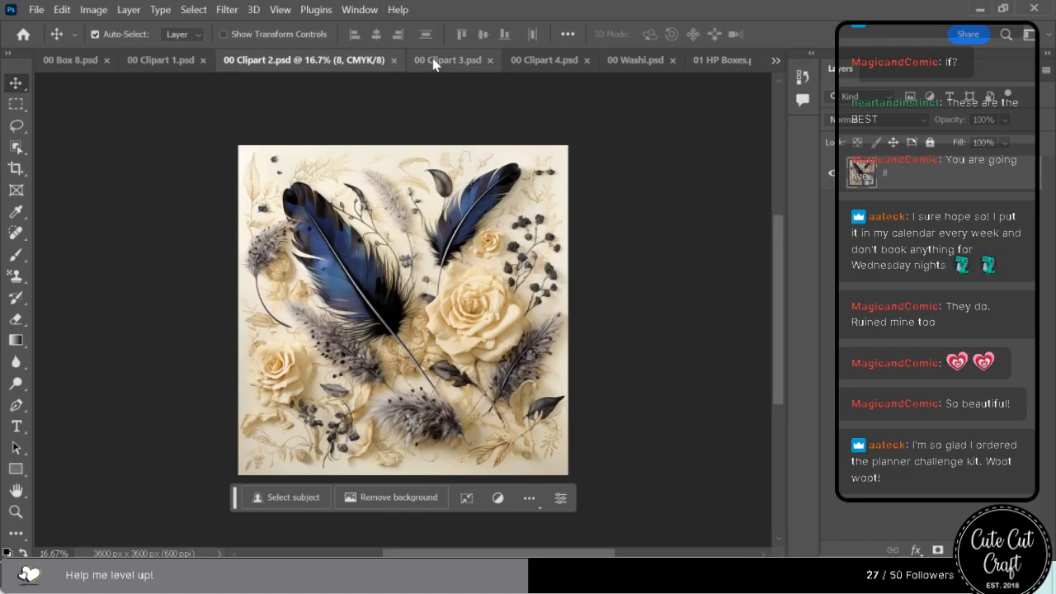
click(433, 63)
click(518, 62)
click(227, 66)
click(165, 61)
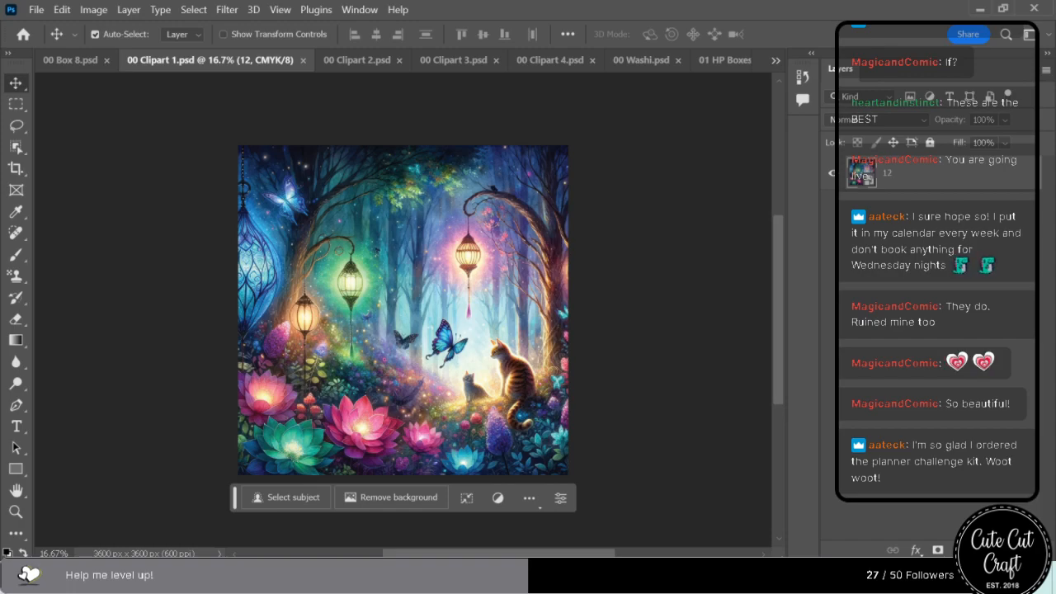
drag(428, 103, 381, 256)
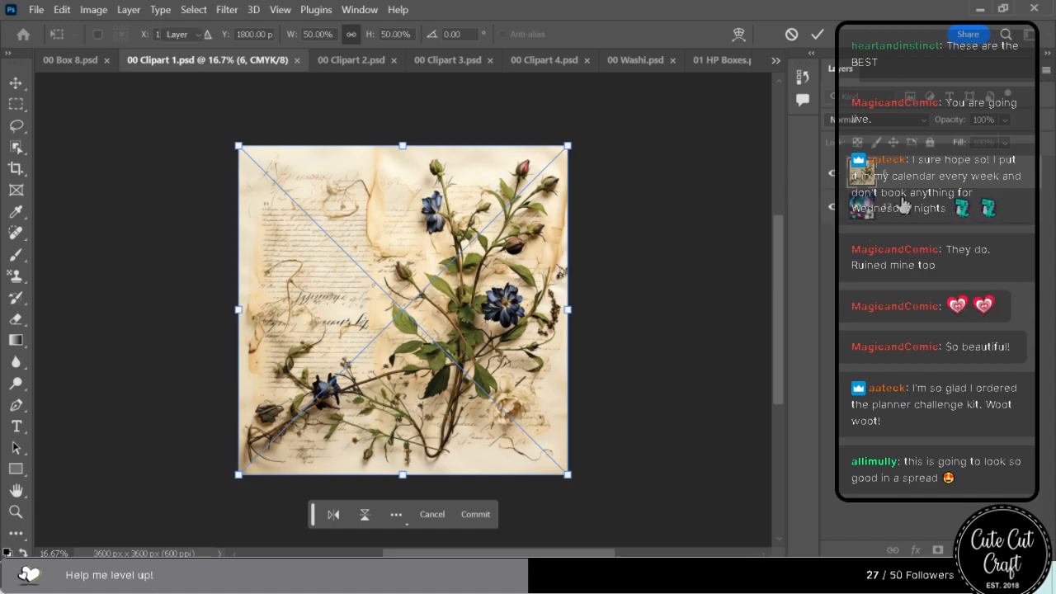
key(Return)
key(ctrl+s)
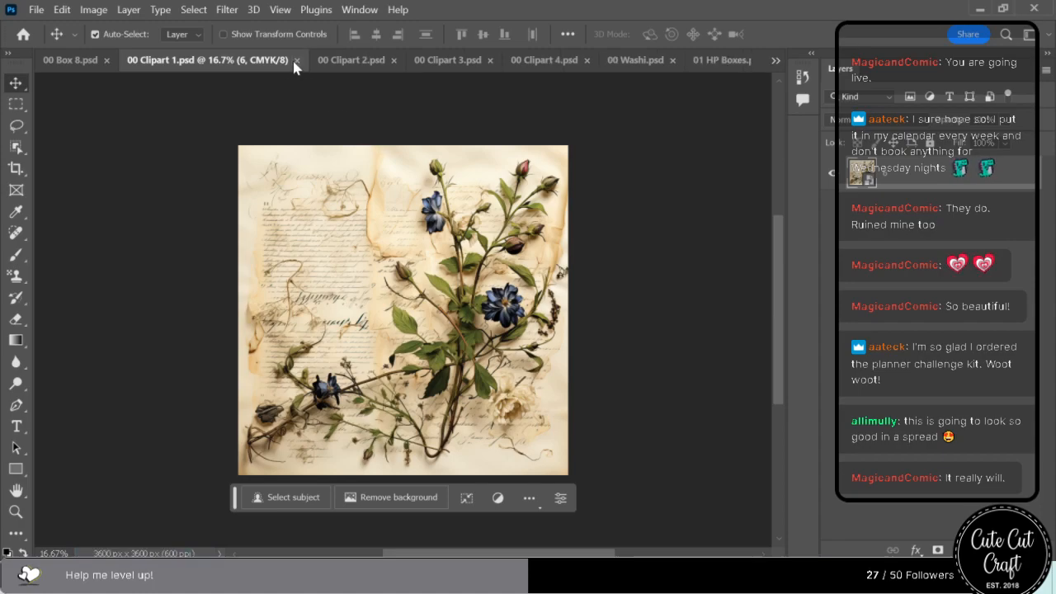
Close the 00 Clipart 1, 2, 3 and 4 files.
click(297, 66)
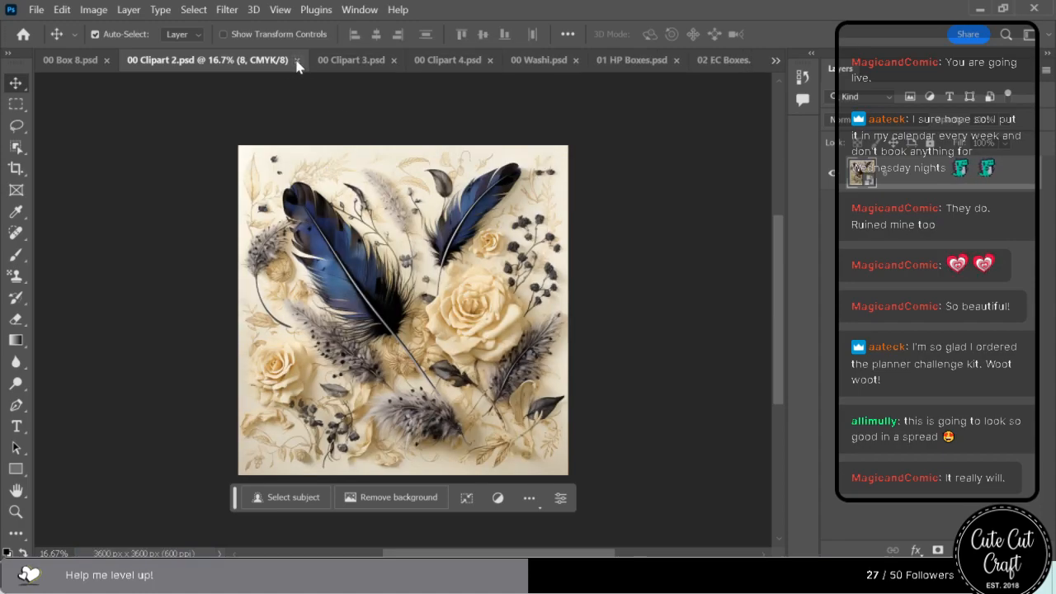
click(297, 66)
click(399, 60)
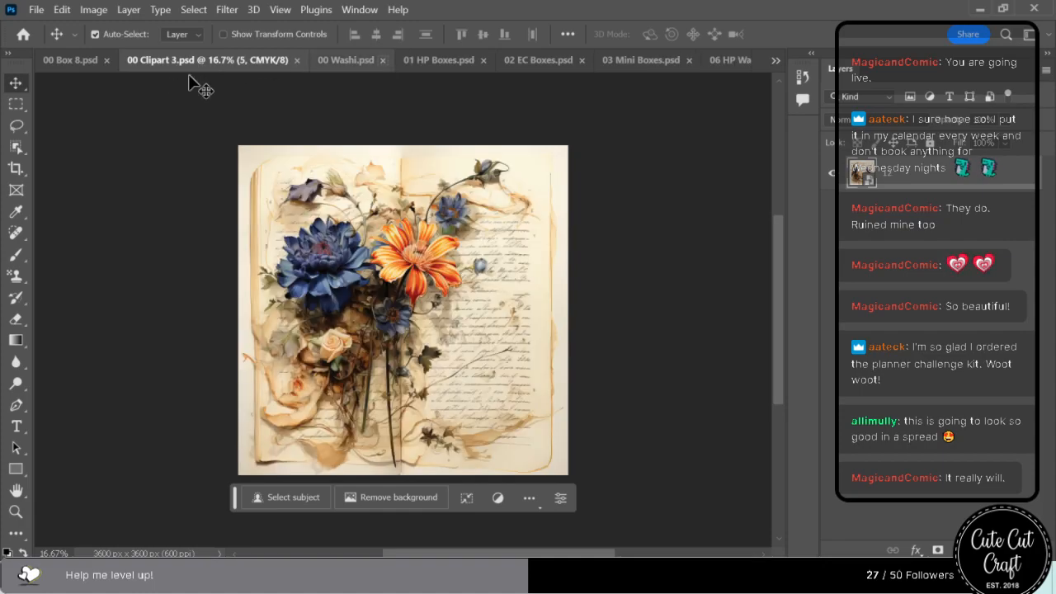
click(298, 63)
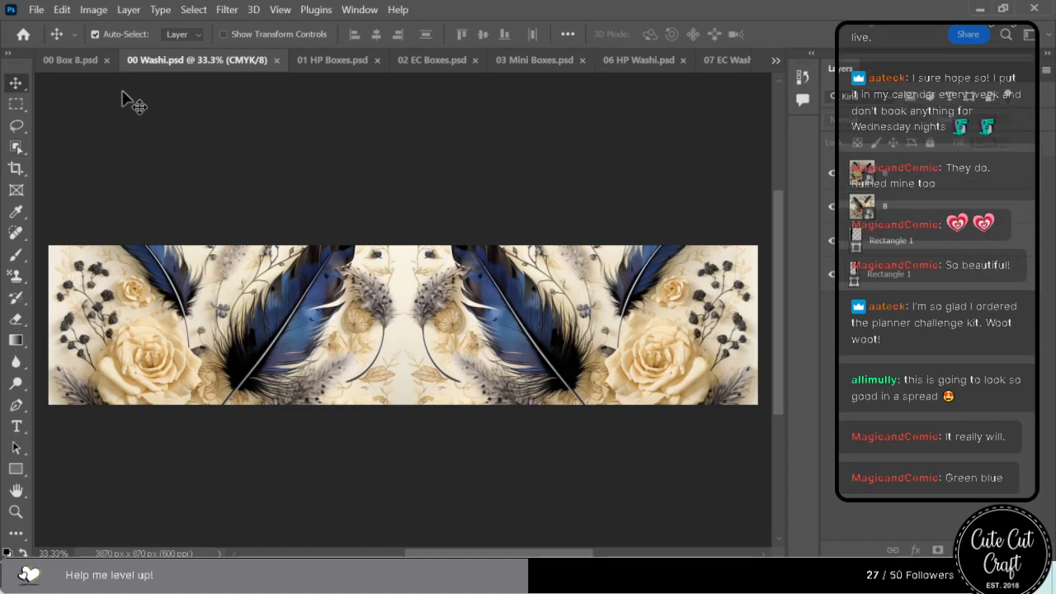
In 00 Box 8.psd, place calligraphy image 2, scale it to about 51.42% and position it to cover the whole canvas.
click(90, 64)
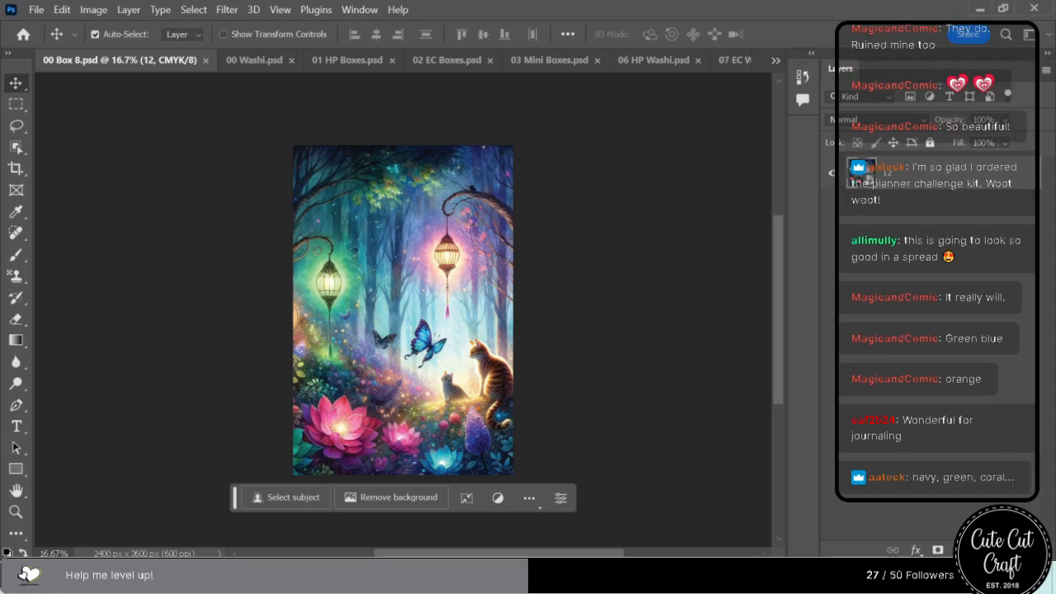
drag(0, 313, 463, 275)
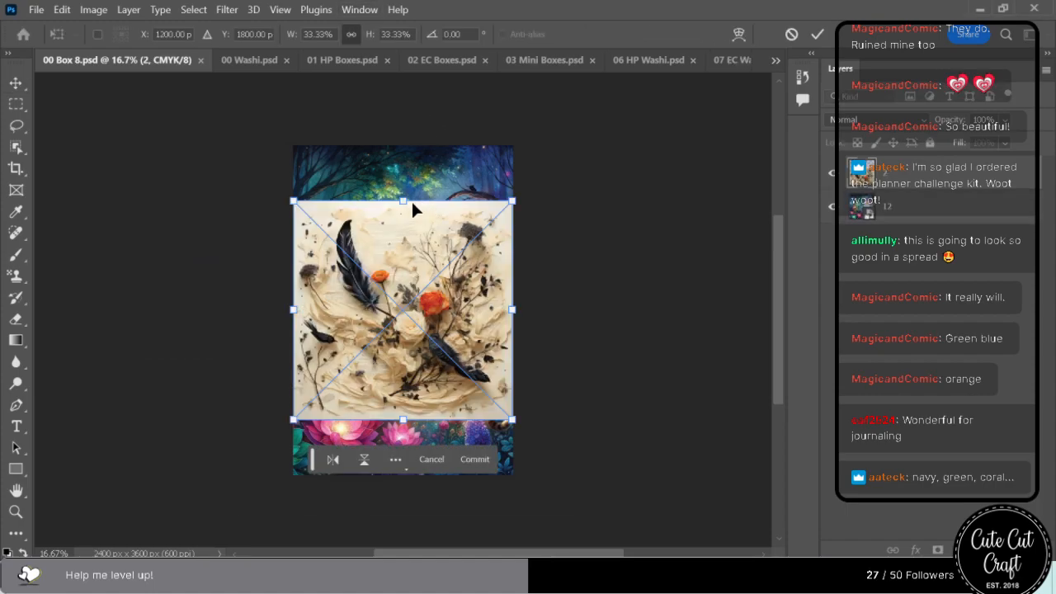
drag(399, 200, 401, 135)
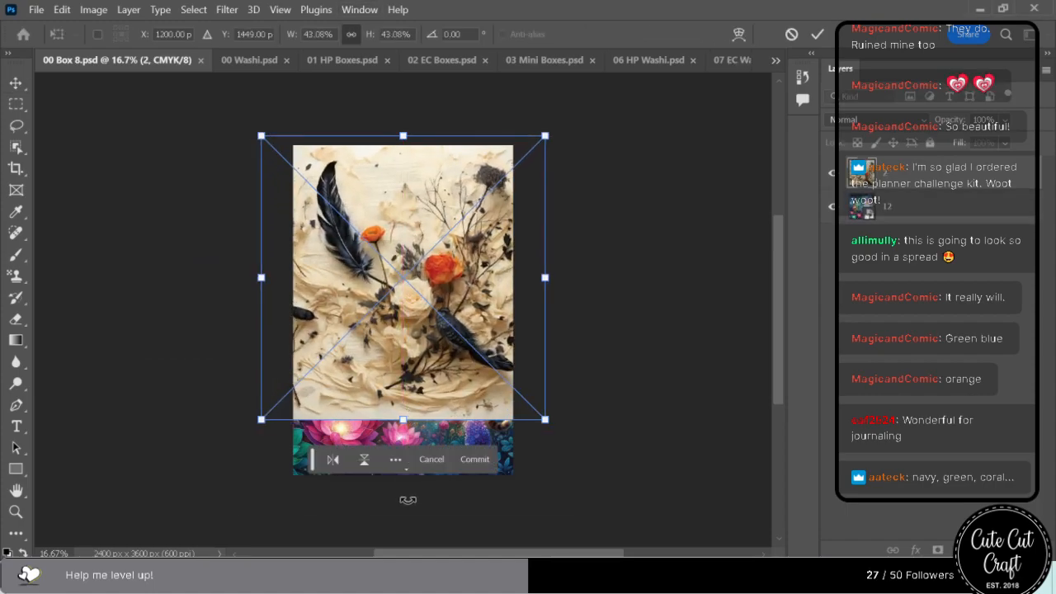
drag(405, 419, 403, 475)
mouse_move(437, 427)
mouse_down()
mouse_move(411, 427)
mouse_move(430, 426)
mouse_up()
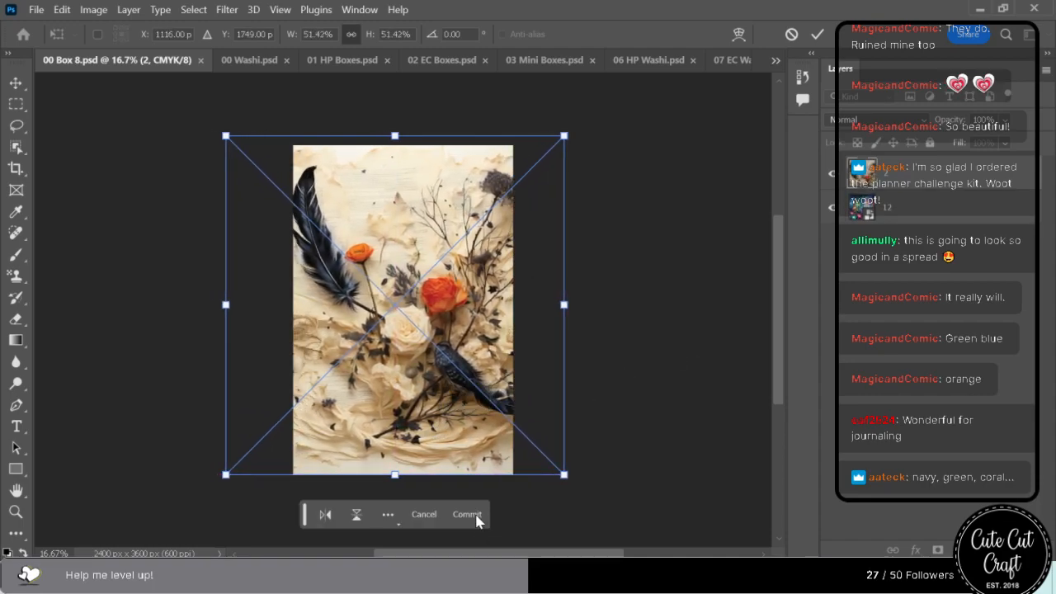
click(479, 509)
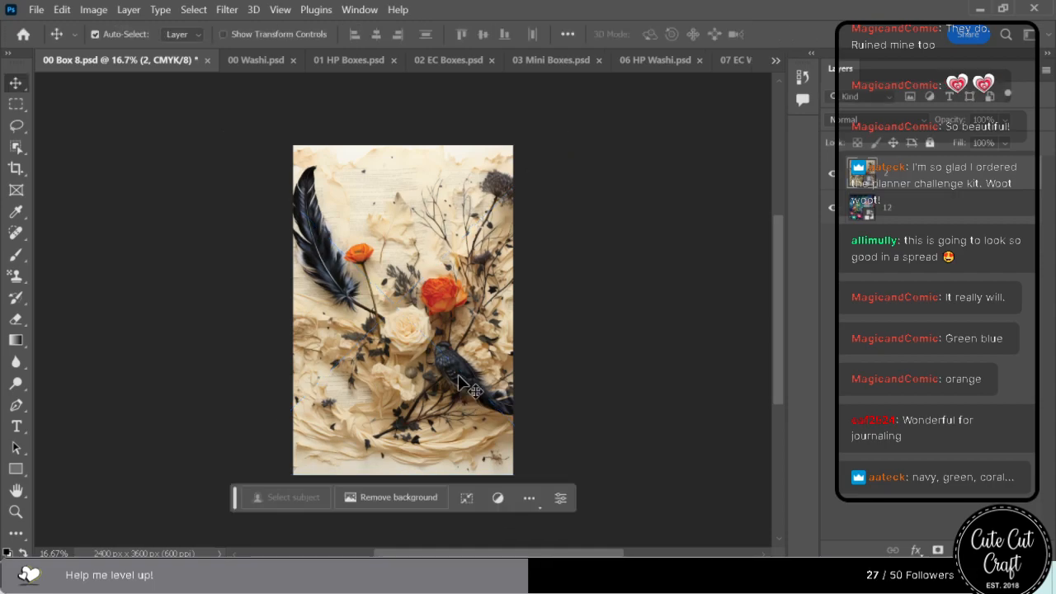
Examine the bird and flowers in the new artwork up close and save 00 Box 8.psd.
key(ctrl+equal)
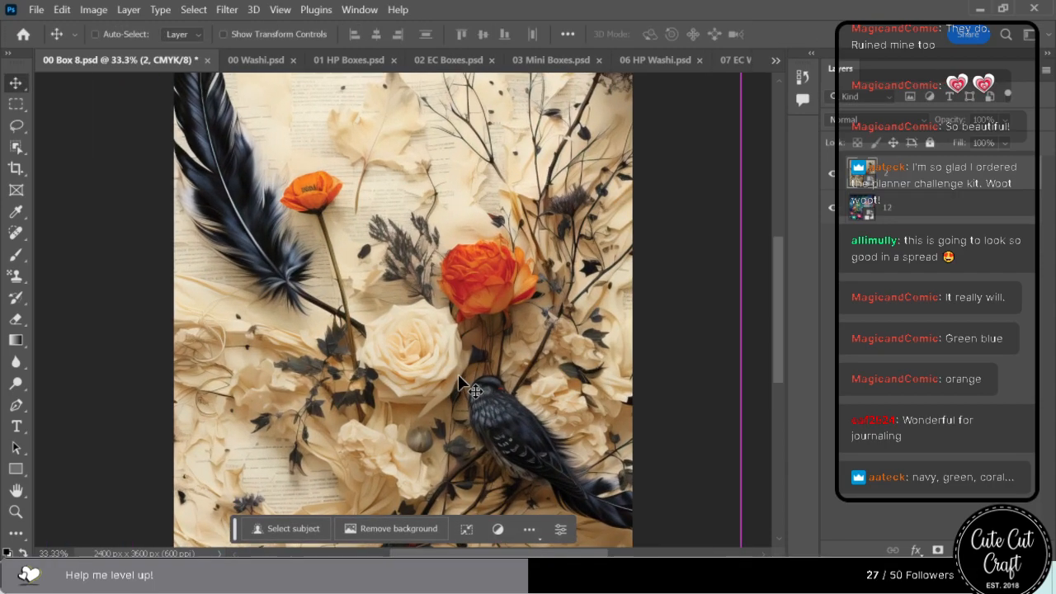
key(ctrl+equal)
scroll(630, 322, down, 3)
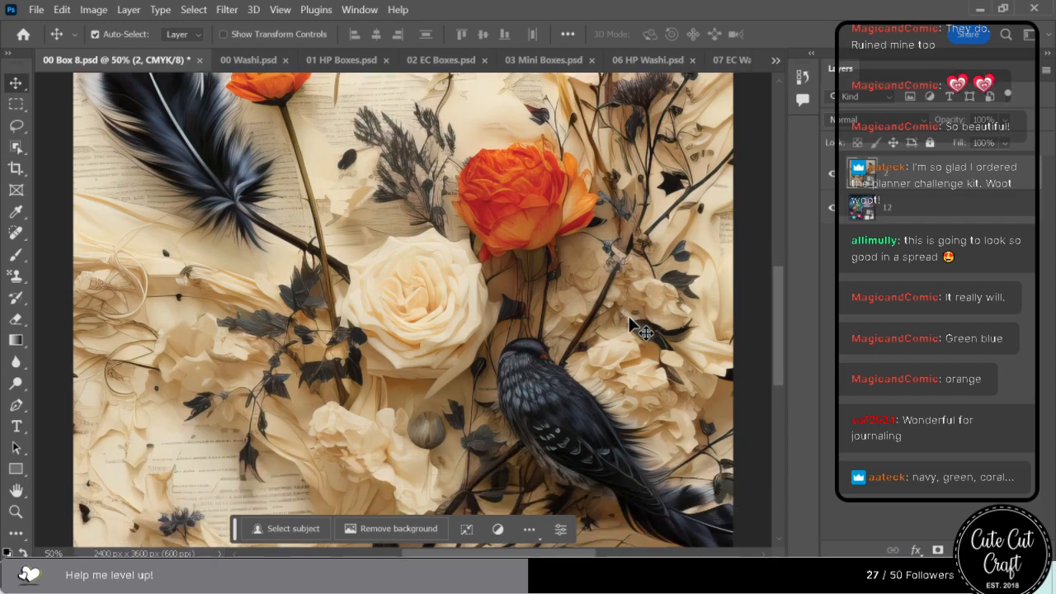
scroll(641, 335, down, 2)
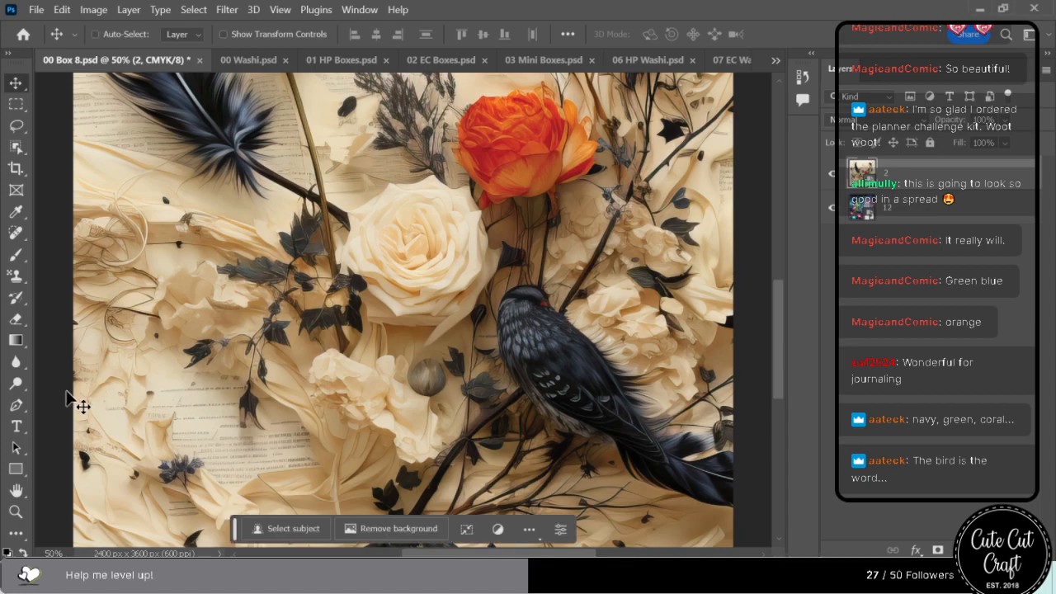
key(ctrl+minus)
key(ctrl+minus)
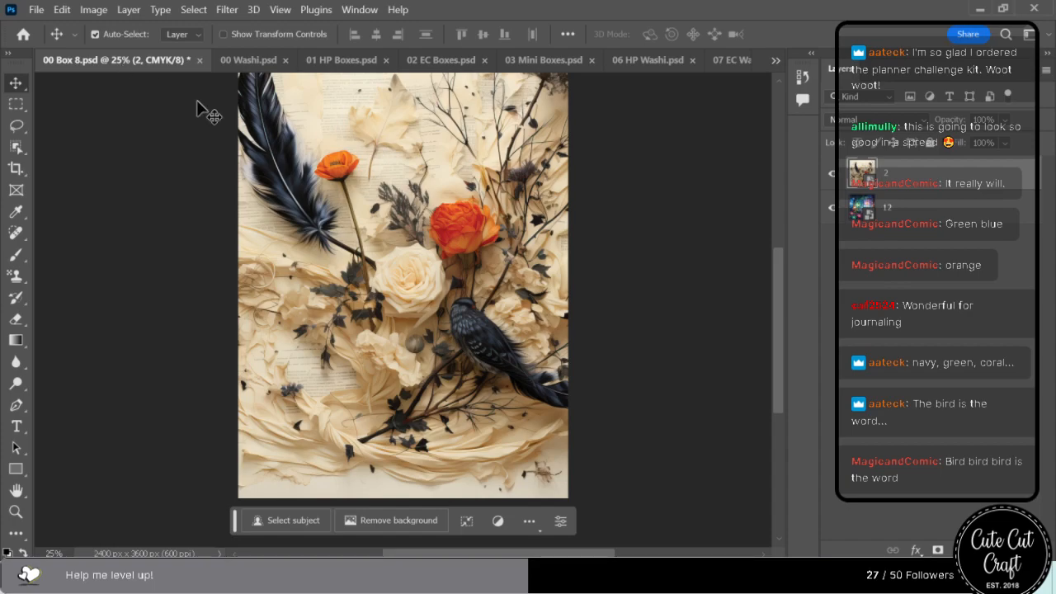
key(ctrl+s)
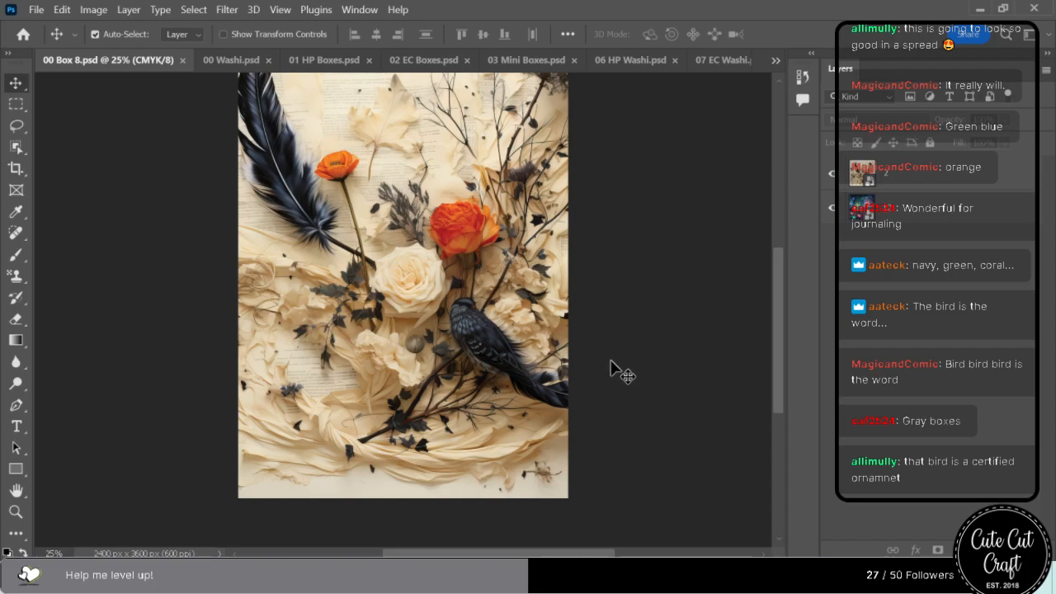
Close 00 Box 8.psd and 00 Washi.psd, checking the linked box artwork in 01 HP Boxes.psd.
click(183, 59)
click(264, 61)
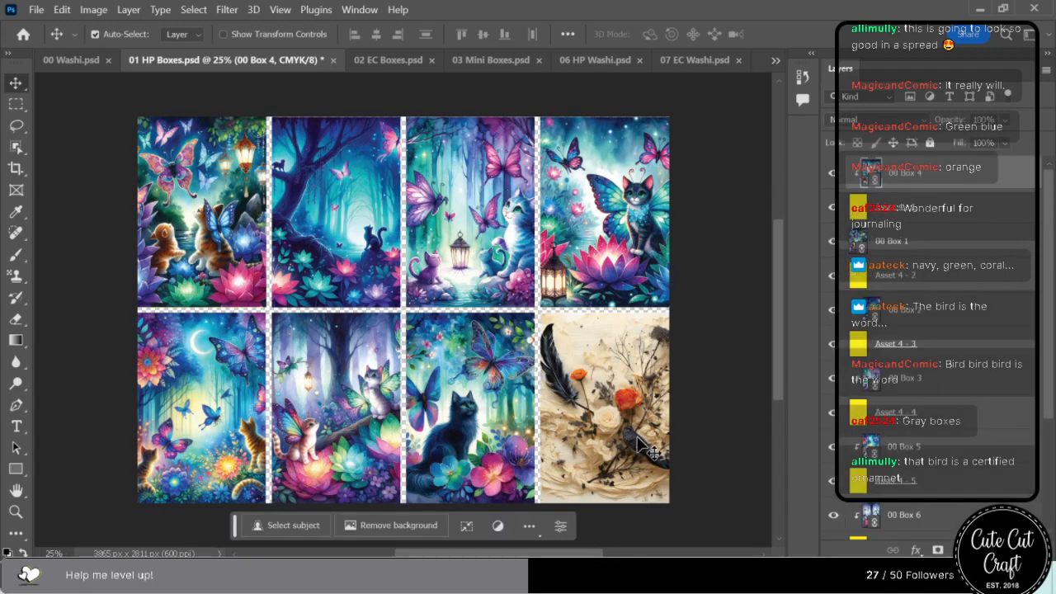
click(86, 62)
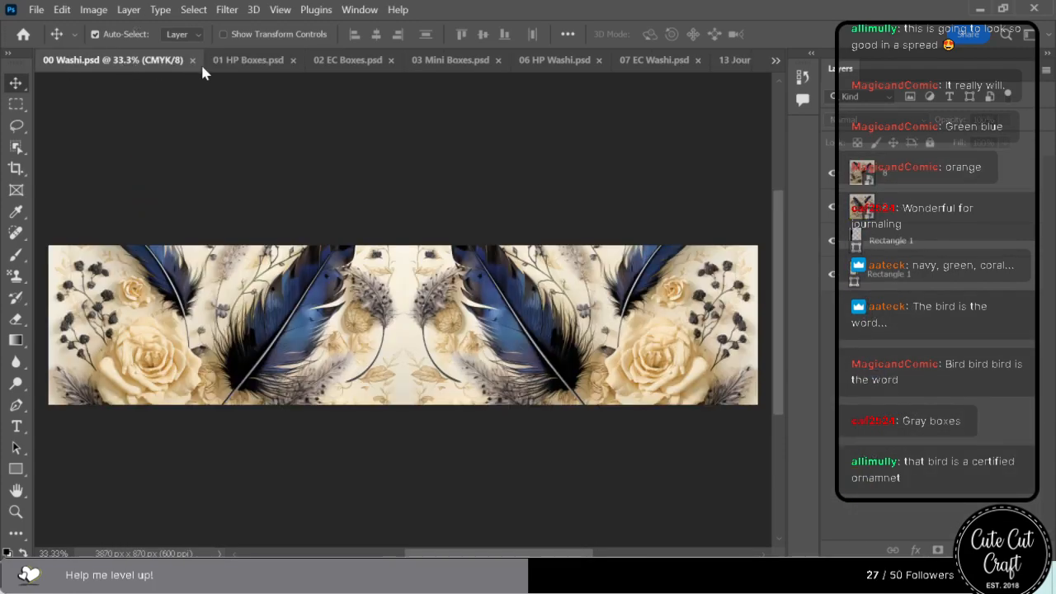
click(197, 61)
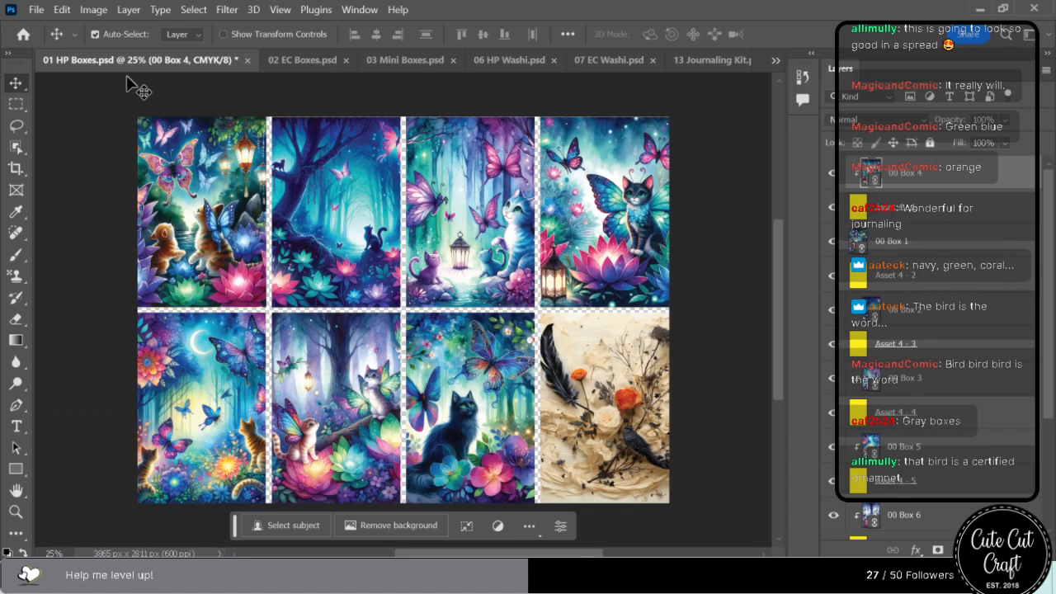
Place calligraphy image 12 in 00 Box 1.psd and enlarge it to 50% so it spans the canvas height.
click(774, 62)
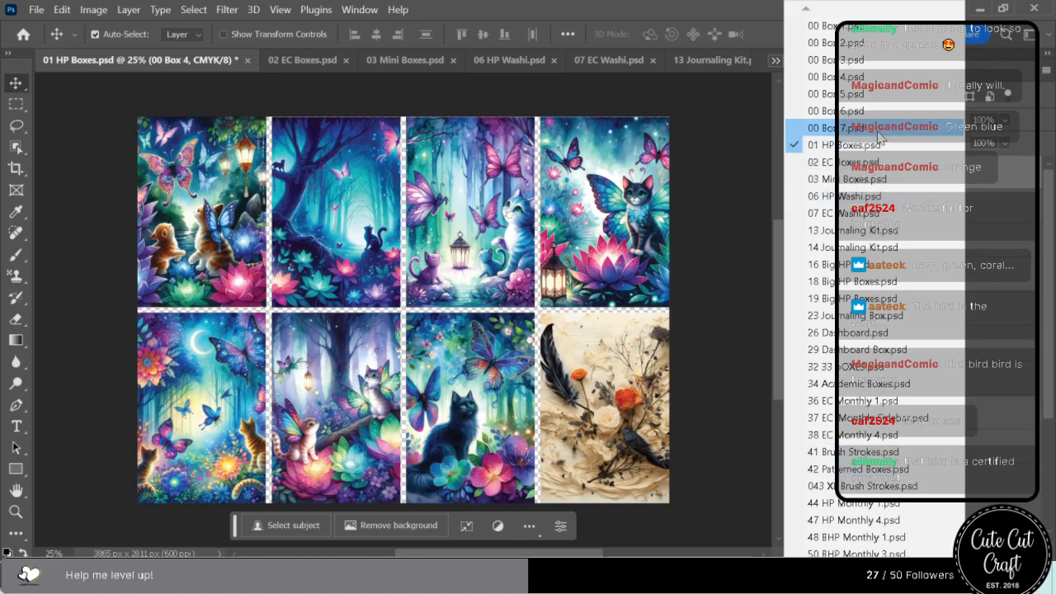
click(821, 127)
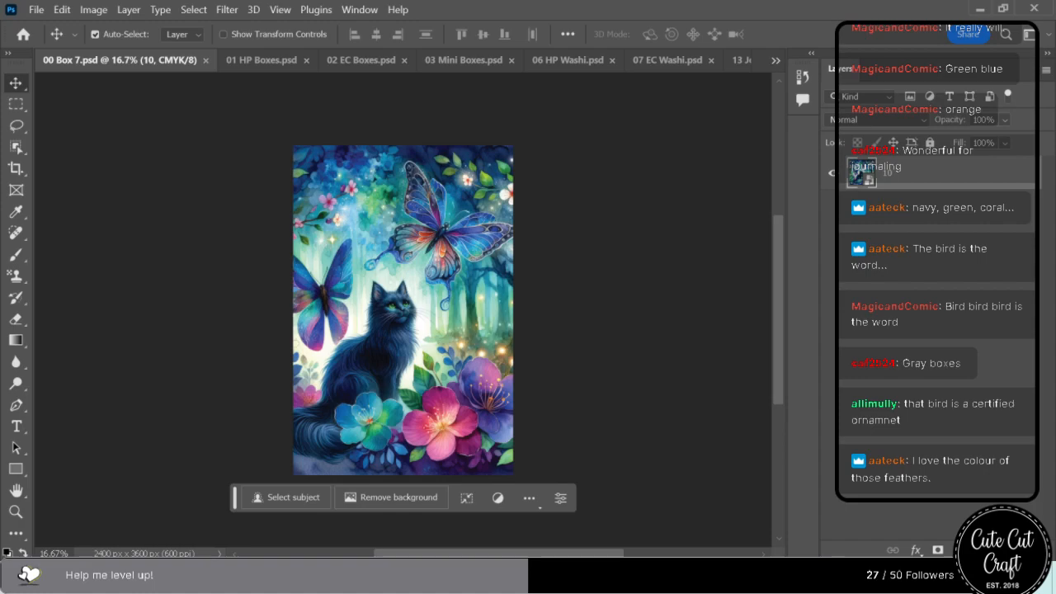
click(776, 61)
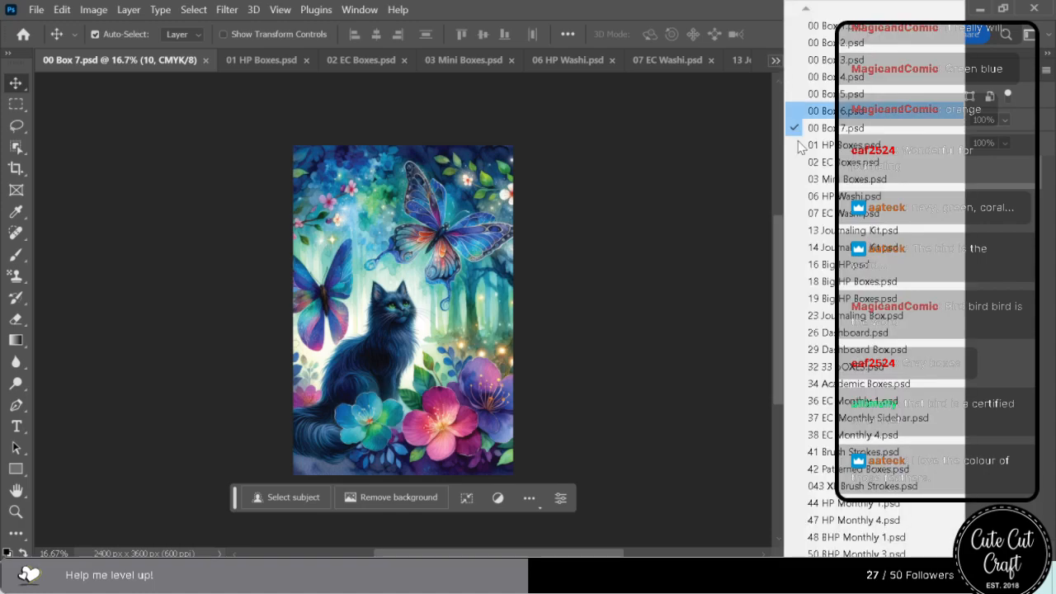
click(817, 36)
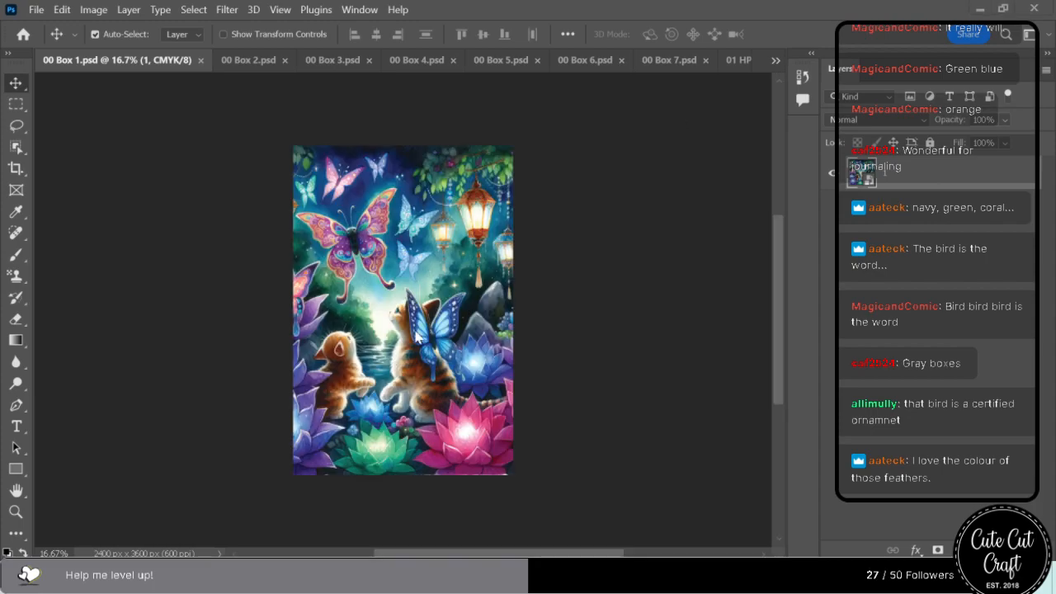
key(ctrl+t)
drag(402, 200, 402, 146)
mouse_move(401, 419)
mouse_down()
mouse_move(395, 476)
mouse_move(427, 402)
mouse_move(457, 404)
mouse_move(405, 399)
mouse_up()
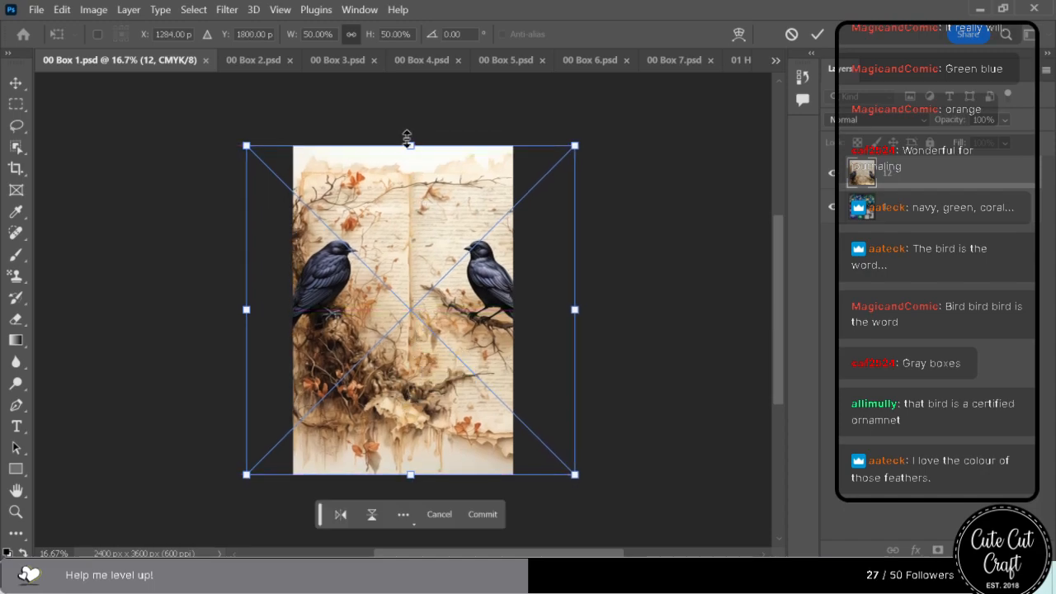
Enlarge image 12 to about 63.67% and shift it left so only the bird on its right half sits on the canvas.
drag(407, 145, 410, 99)
drag(387, 286, 376, 312)
drag(361, 122, 361, 77)
drag(438, 313, 411, 336)
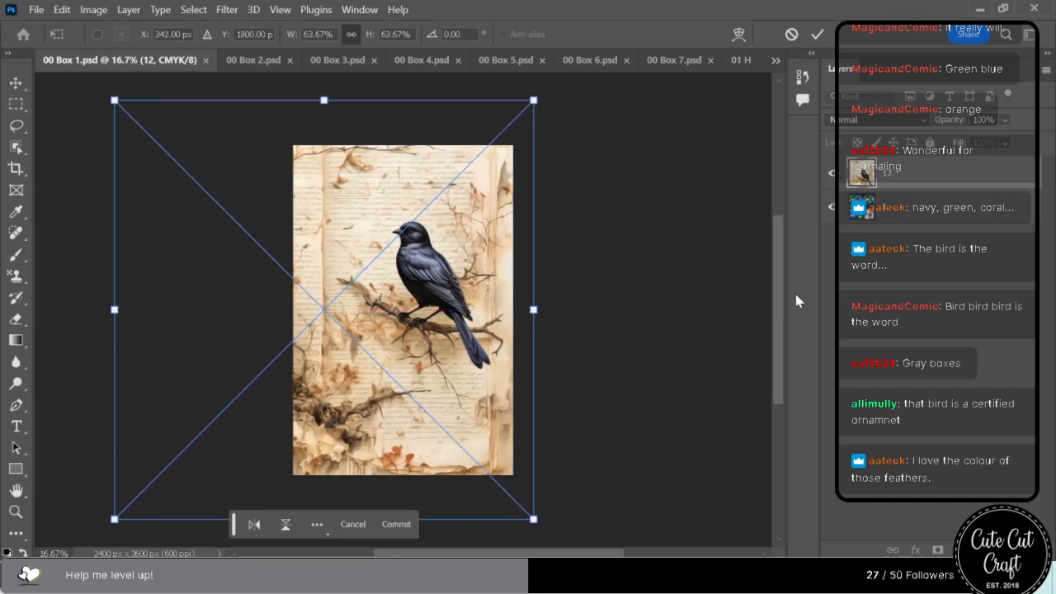
click(396, 525)
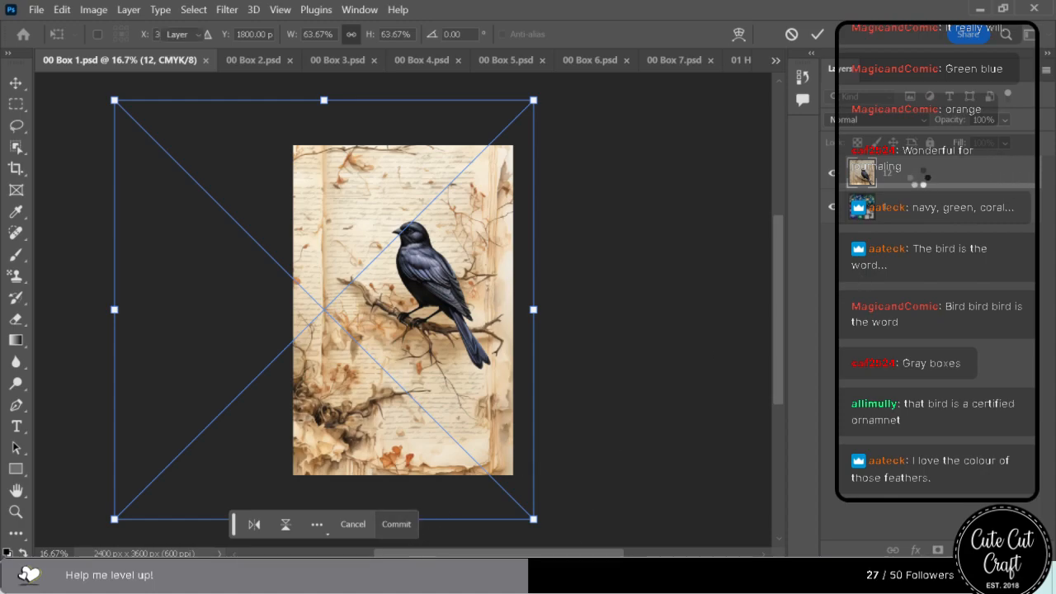
Delete the old artwork layer 1 from 00 Box 1.psd and select the whole canvas.
click(891, 212)
key(Delete)
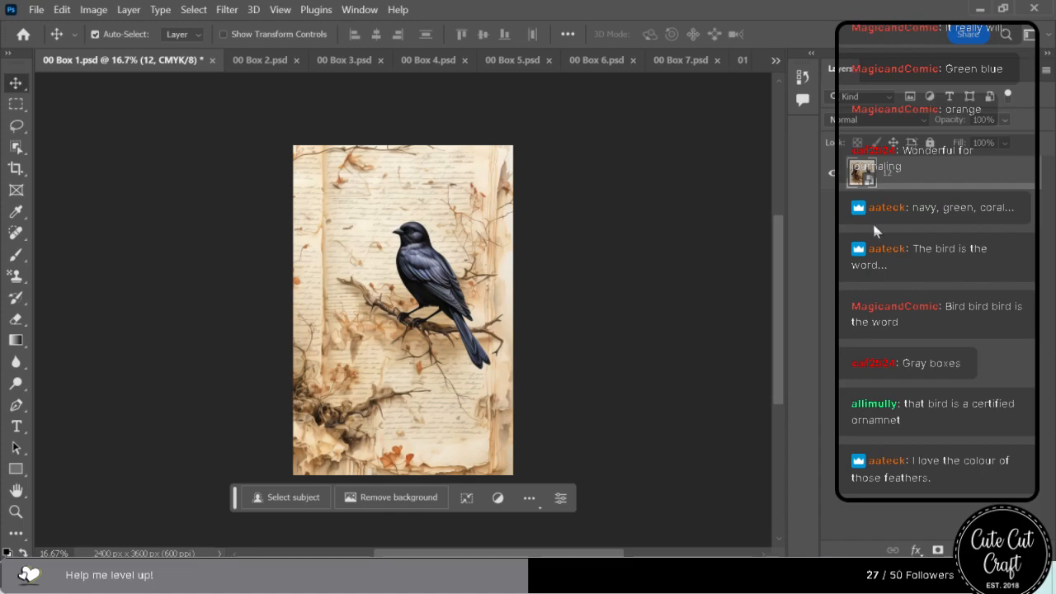
key(ctrl+a)
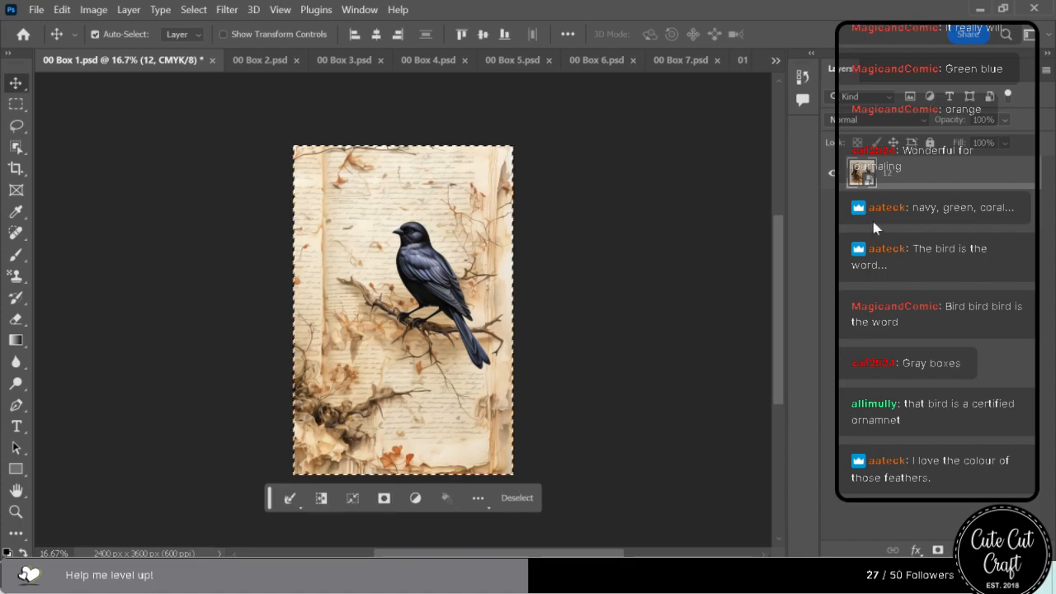
Deselect the canvas, save and close 00 Box 1.psd, and check the linked box artwork in 01 HP Boxes.psd.
click(517, 497)
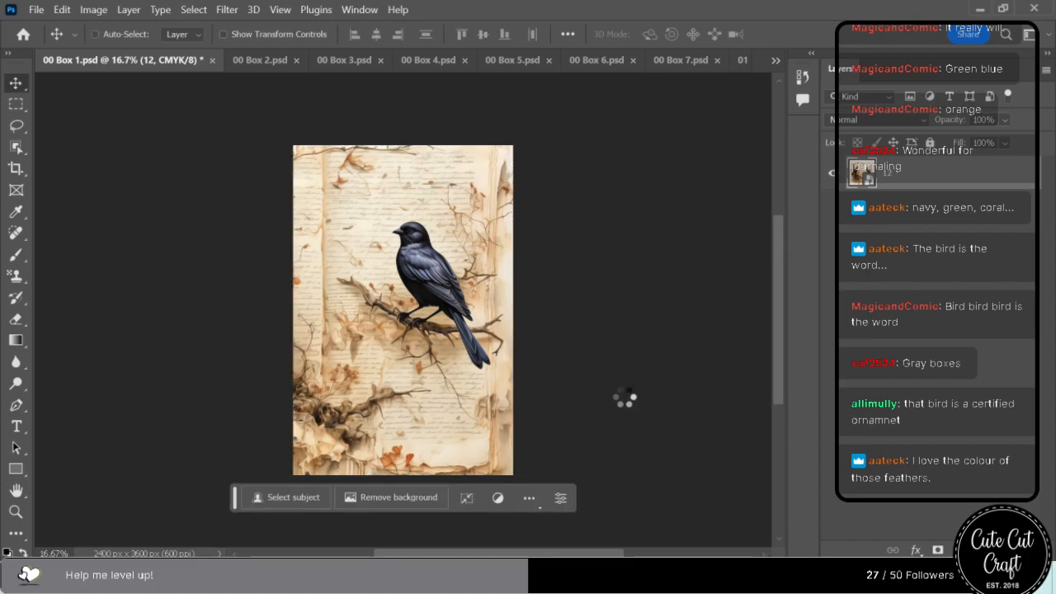
key(ctrl+s)
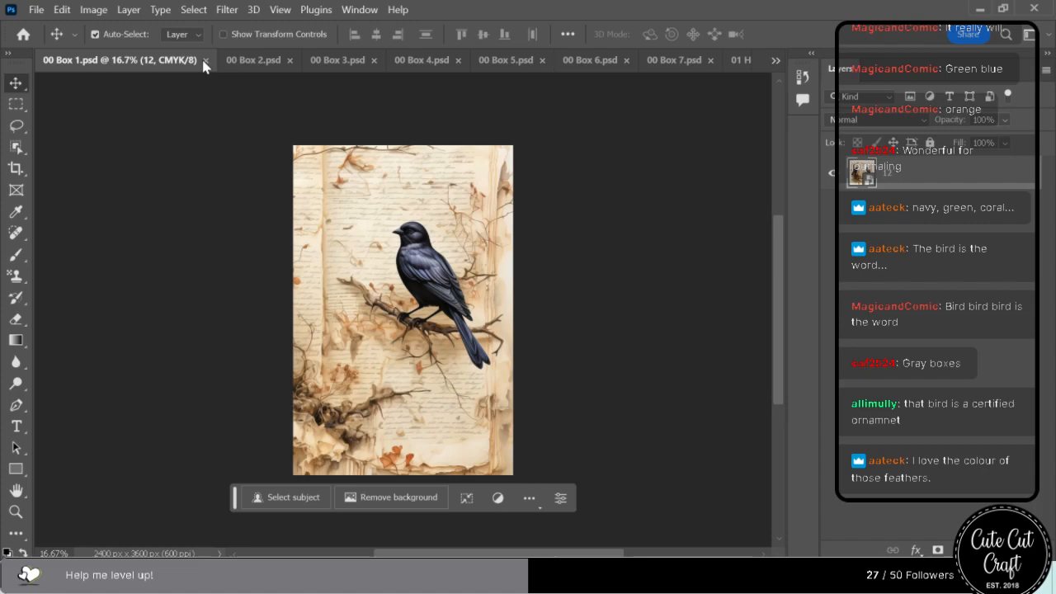
click(205, 60)
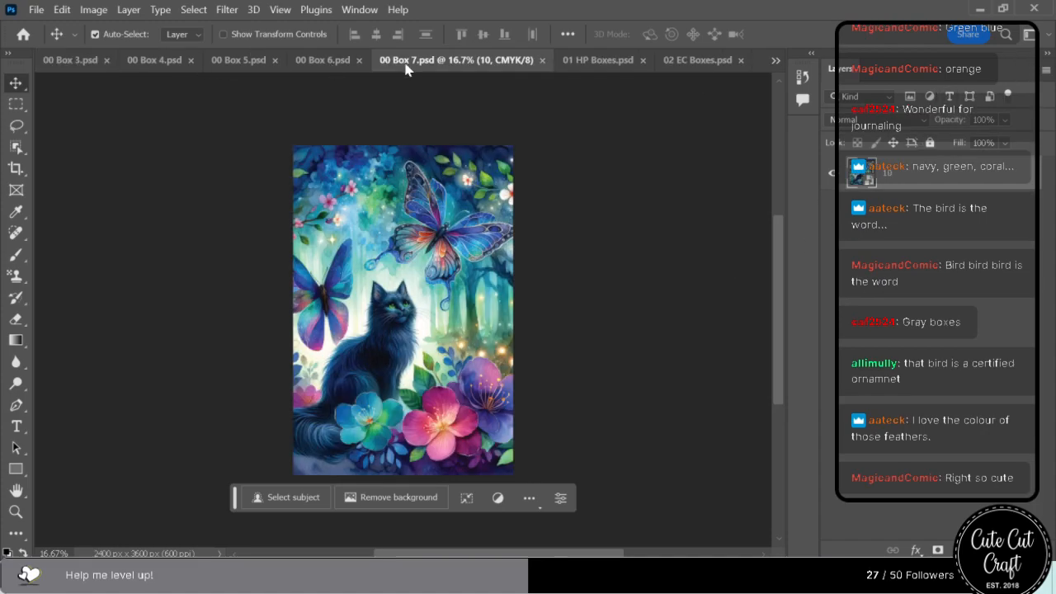
click(599, 59)
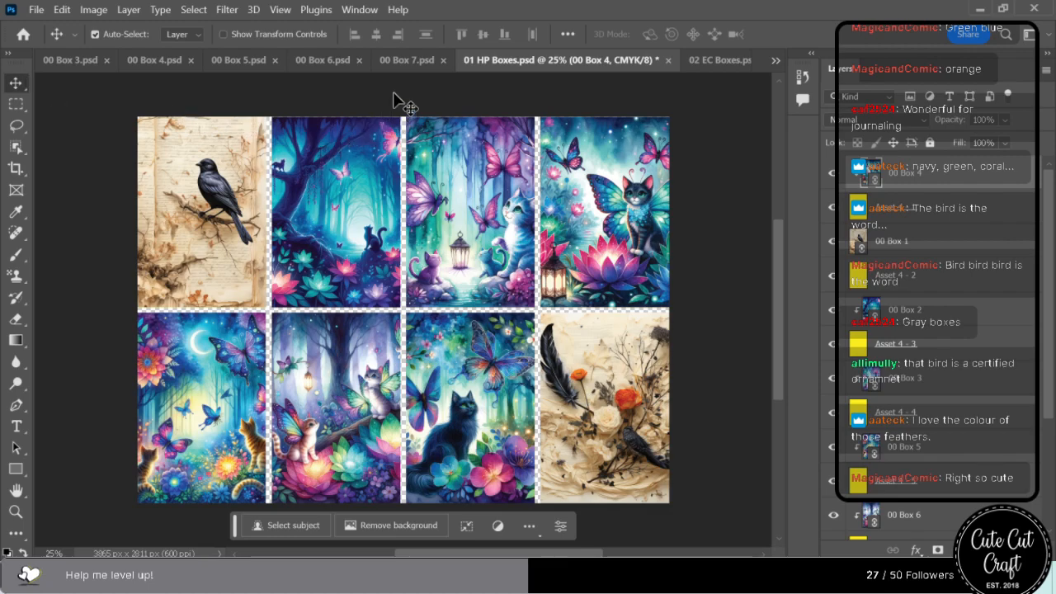
Place calligraphy image 11 in 00 Box 7.psd and enlarge it to 50% so it spans the canvas height.
click(408, 60)
drag(438, 223, 431, 276)
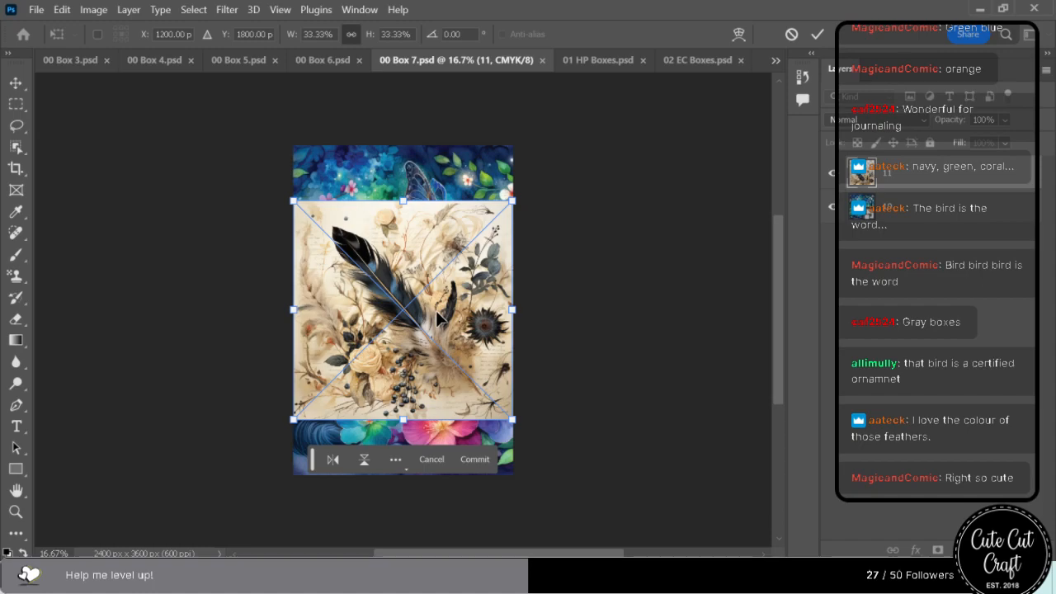
drag(402, 200, 401, 146)
drag(403, 423, 403, 478)
Delete the old artwork layer 10 from 00 Box 7.psd, then save and close the file.
click(864, 210)
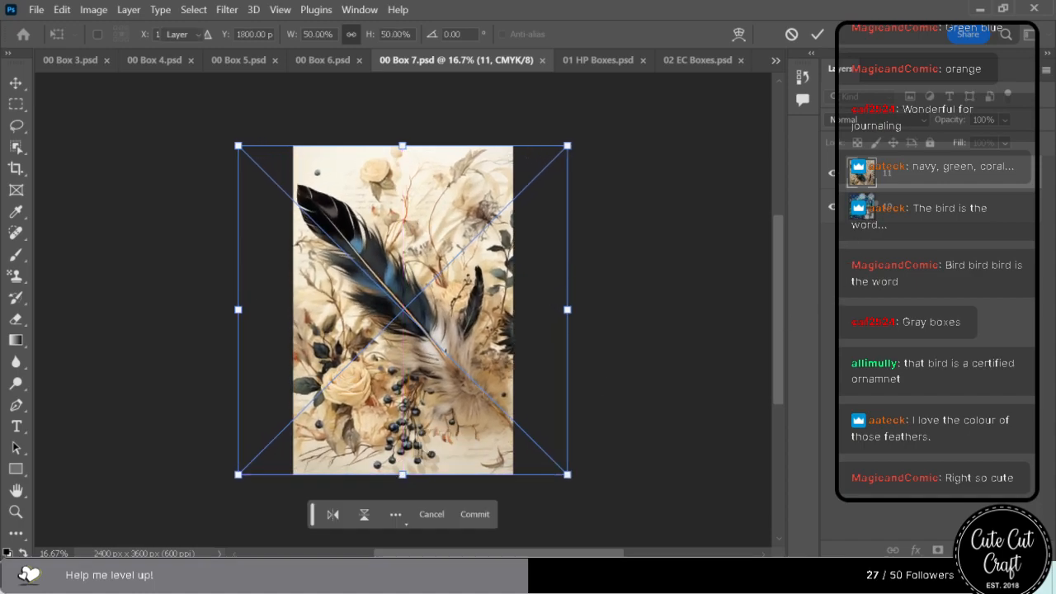
key(Delete)
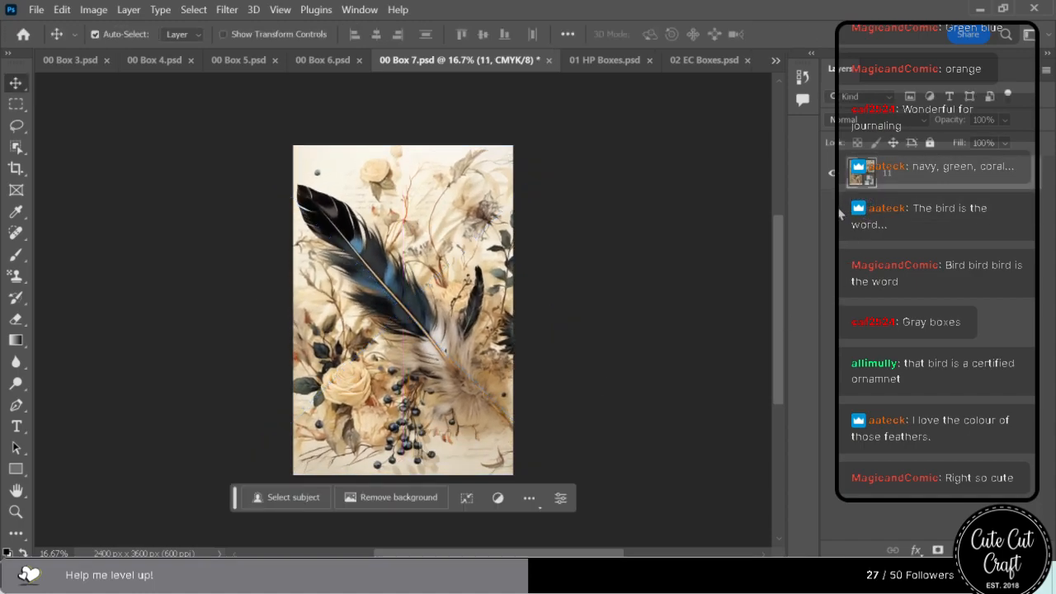
key(ctrl+s)
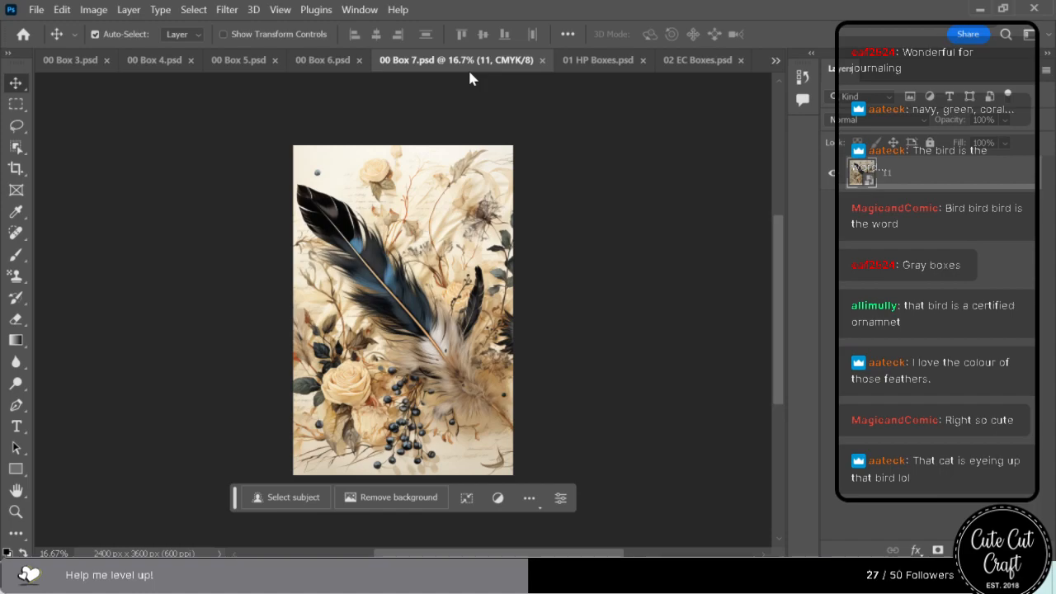
click(543, 60)
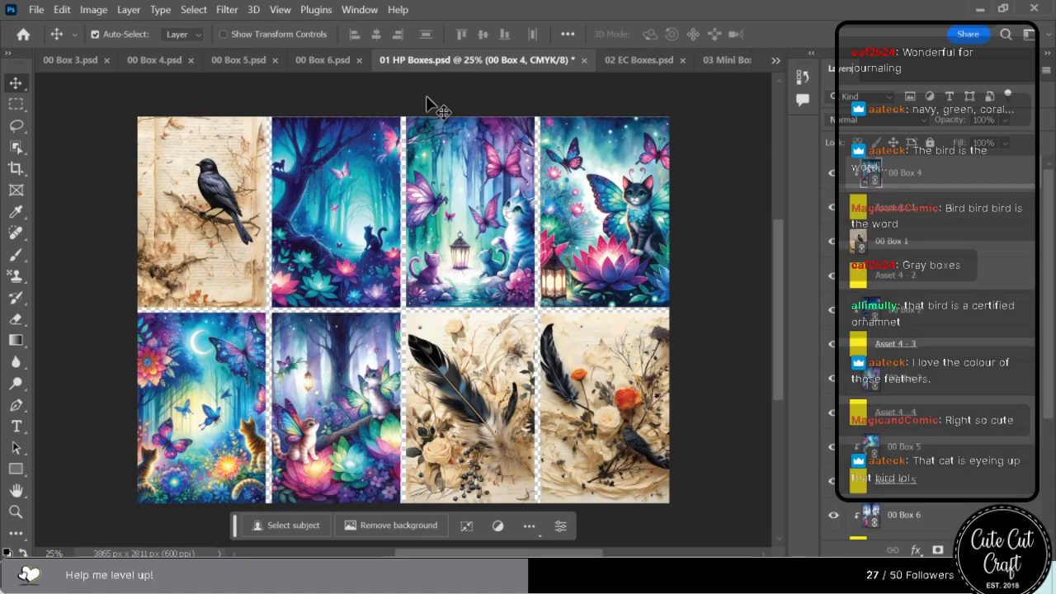
Place calligraphy image 6 in 00 Box 6.psd, enlarge it to 50% to span the canvas height and shift it slightly right.
click(318, 62)
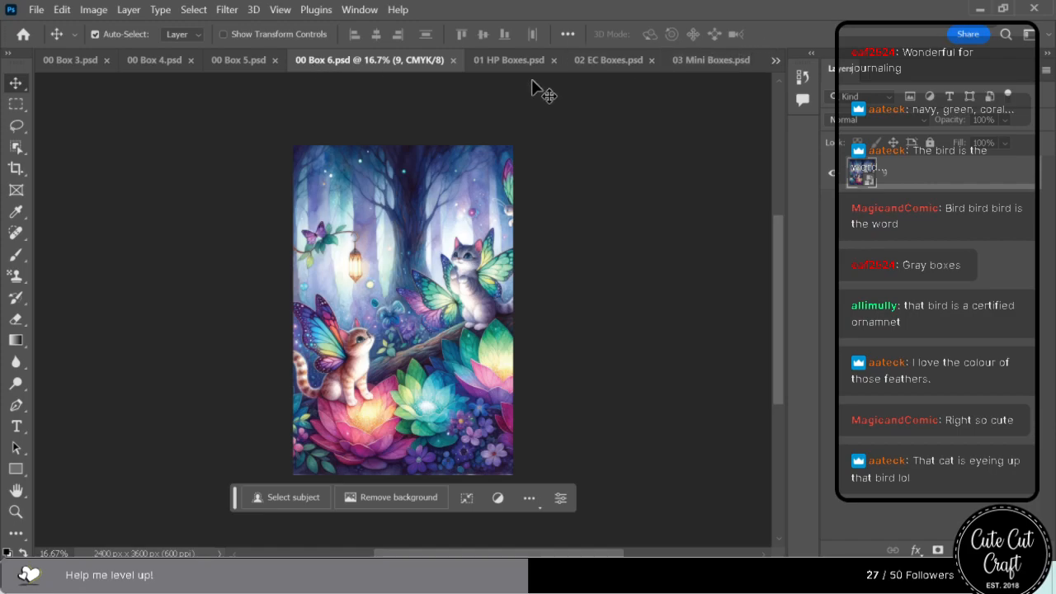
click(513, 62)
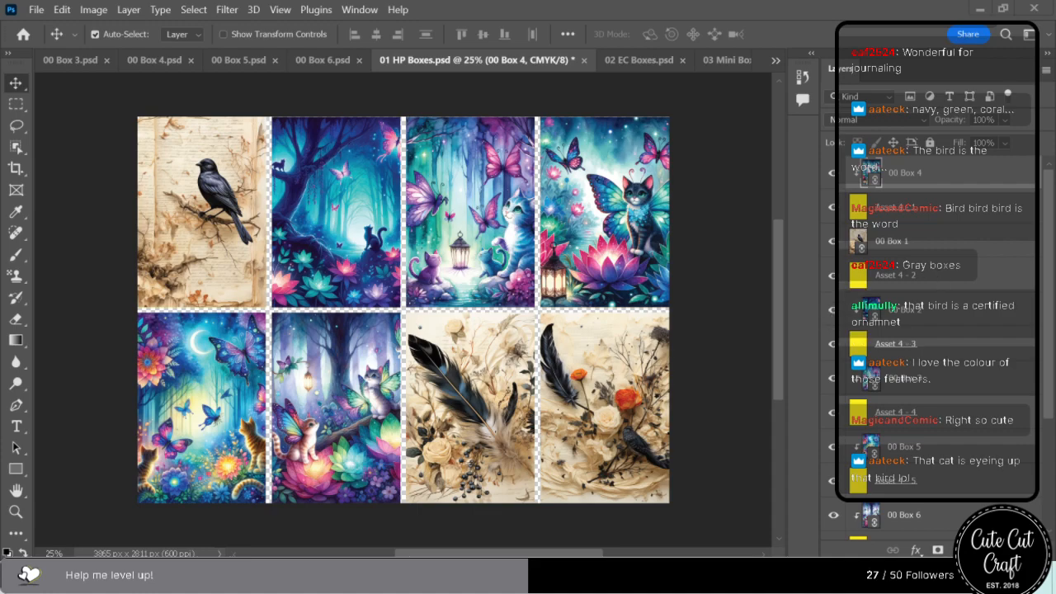
click(326, 60)
drag(812, 224, 436, 309)
drag(403, 200, 418, 155)
drag(404, 420, 409, 465)
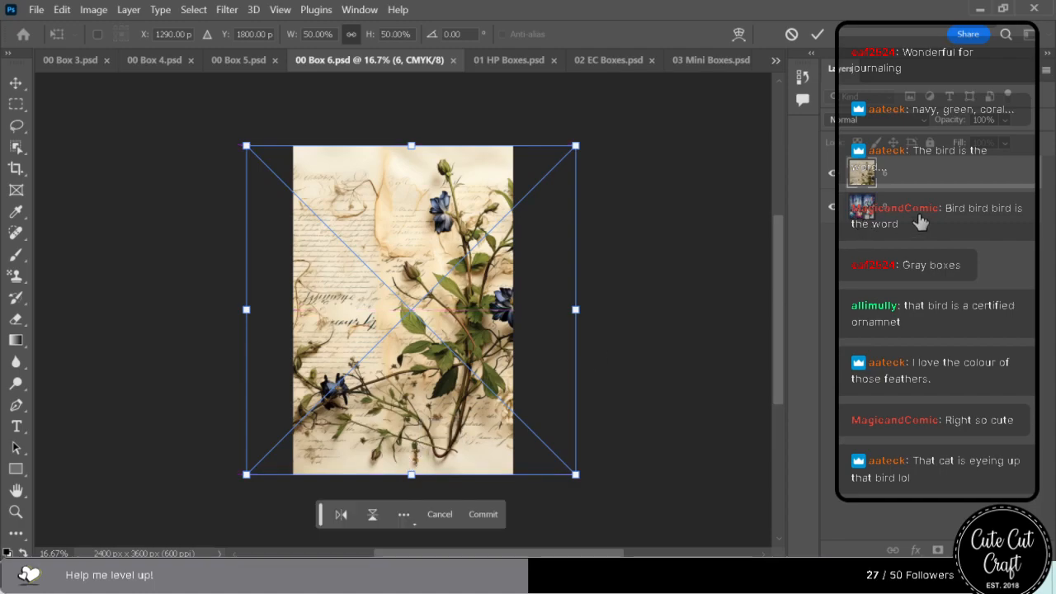
Delete the old artwork layer 9 from 00 Box 6.psd, then save and close the file.
click(912, 216)
key(Delete)
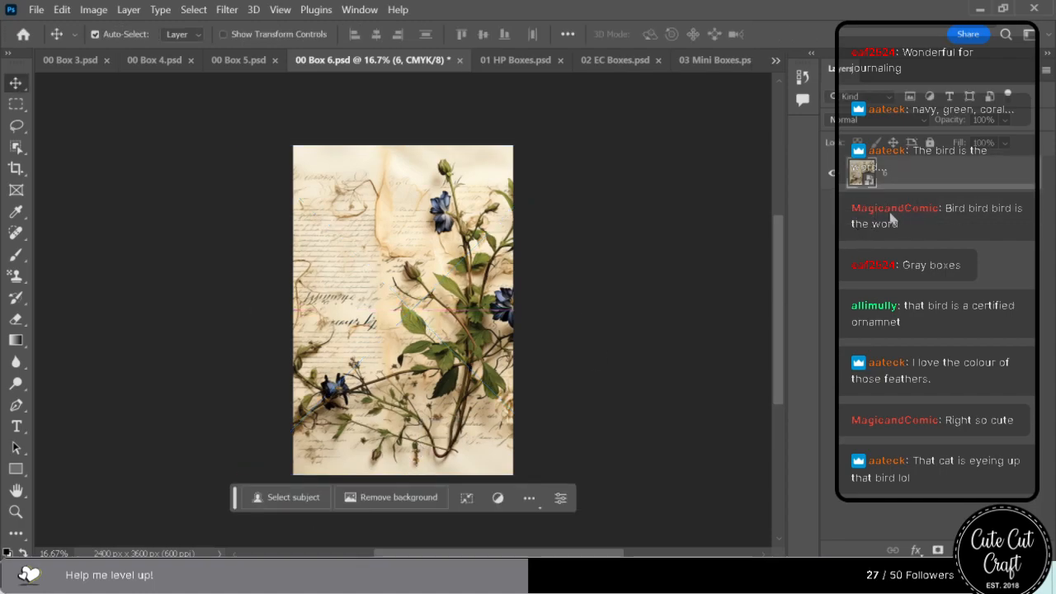
key(ctrl+s)
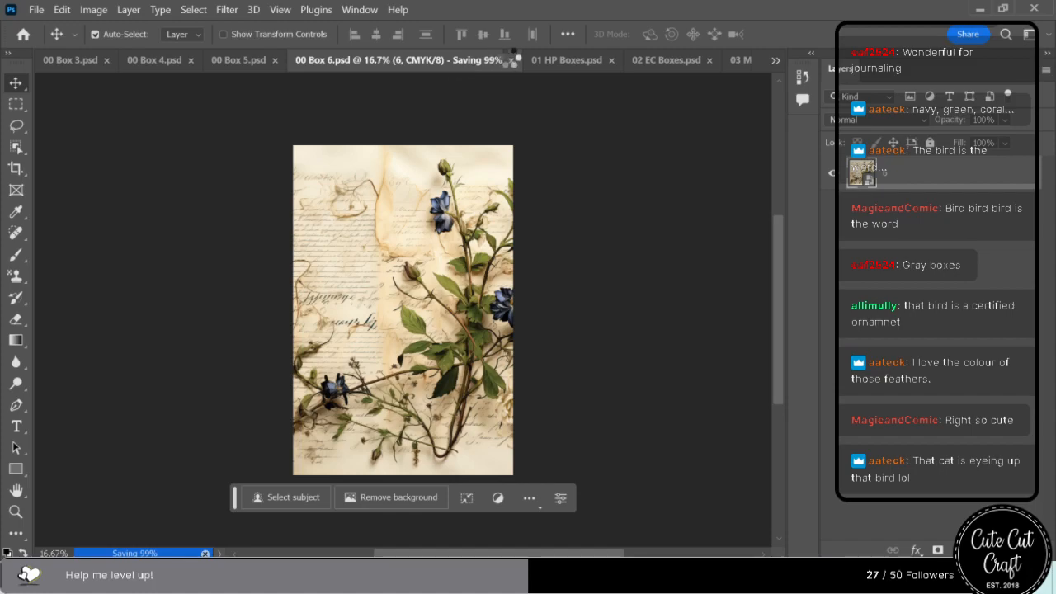
click(460, 61)
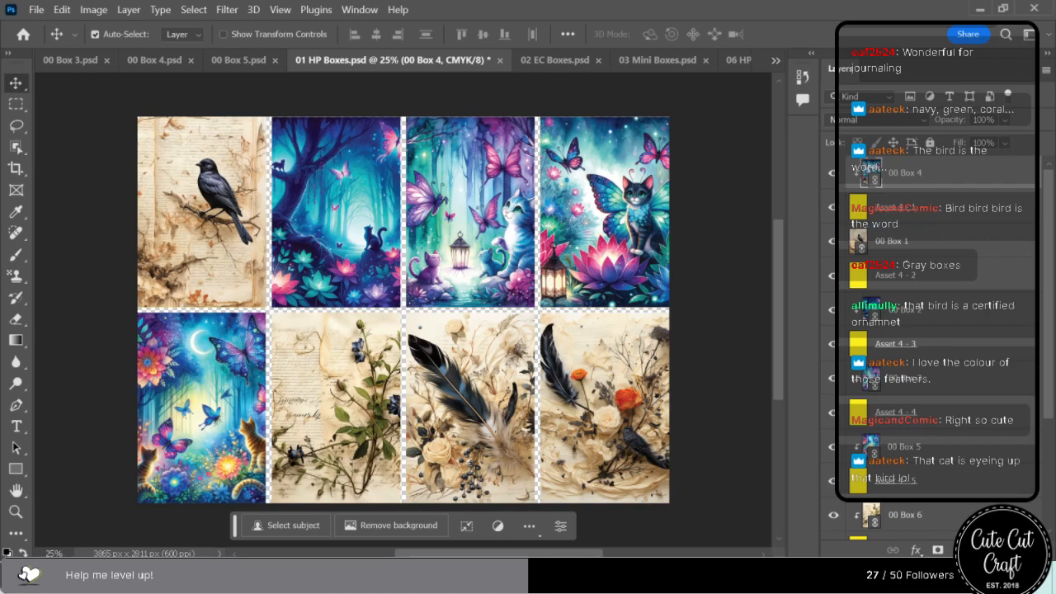
Place calligraphy image 5 in 00 Box 3.psd and enlarge it until it spans the full canvas height.
click(72, 61)
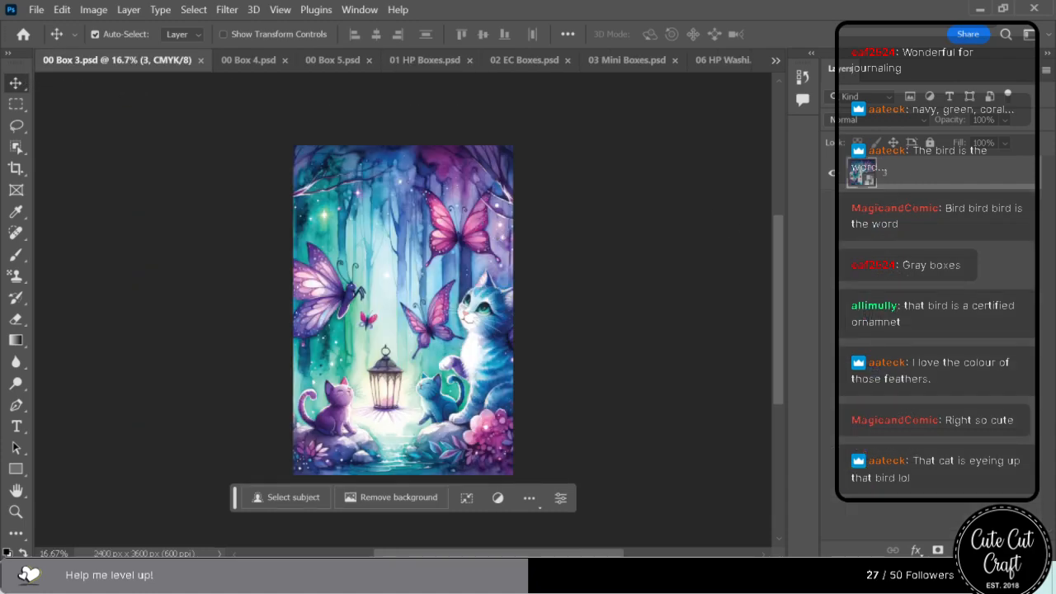
drag(490, 319, 388, 332)
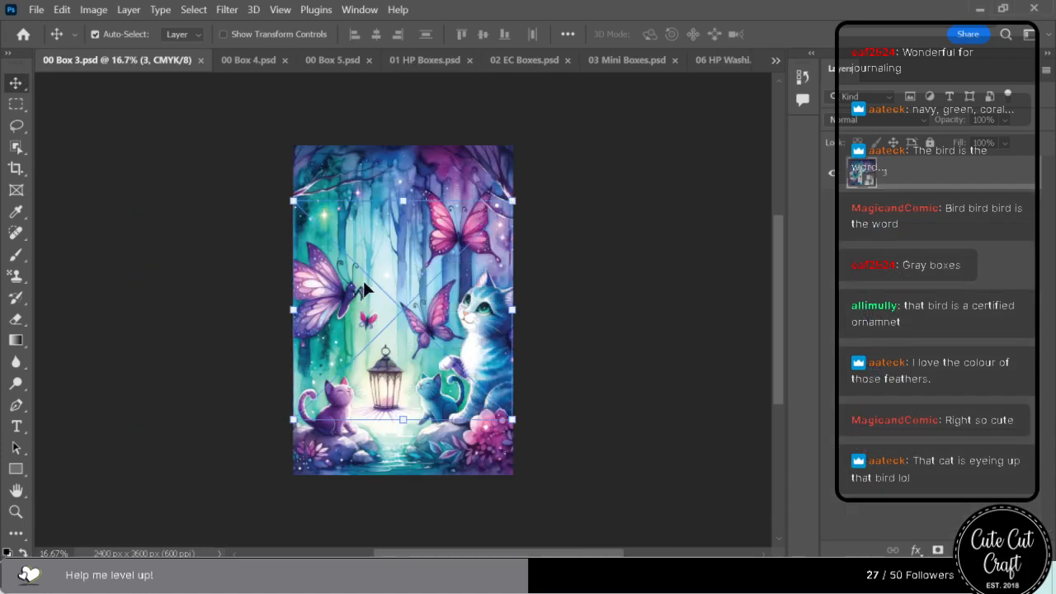
drag(403, 203, 409, 152)
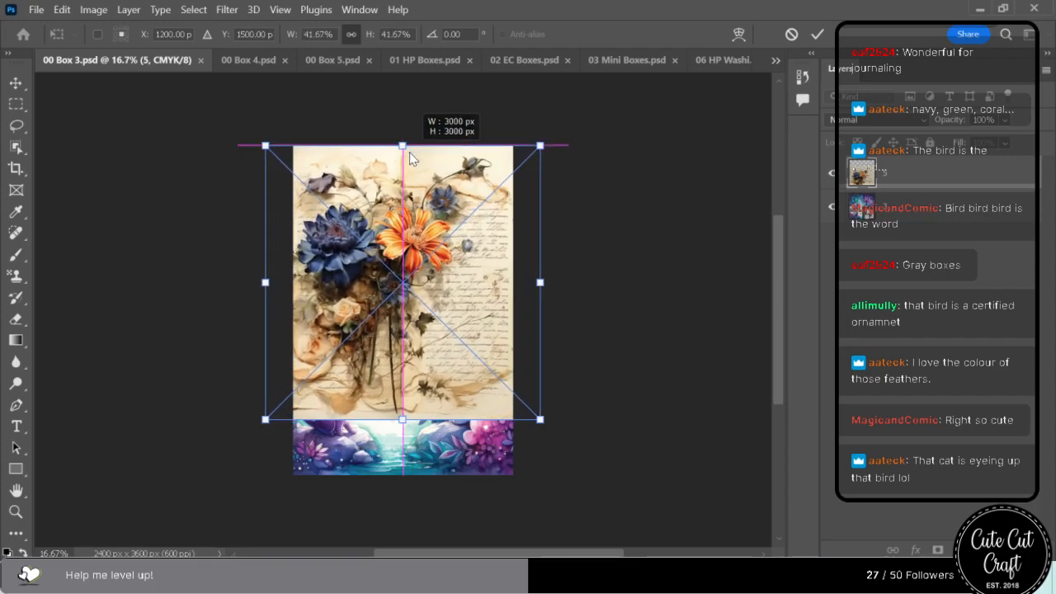
drag(402, 420, 389, 446)
Delete the old artwork layer 3 from 00 Box 3.psd, then save and close the file.
click(923, 219)
key(ctrl+s)
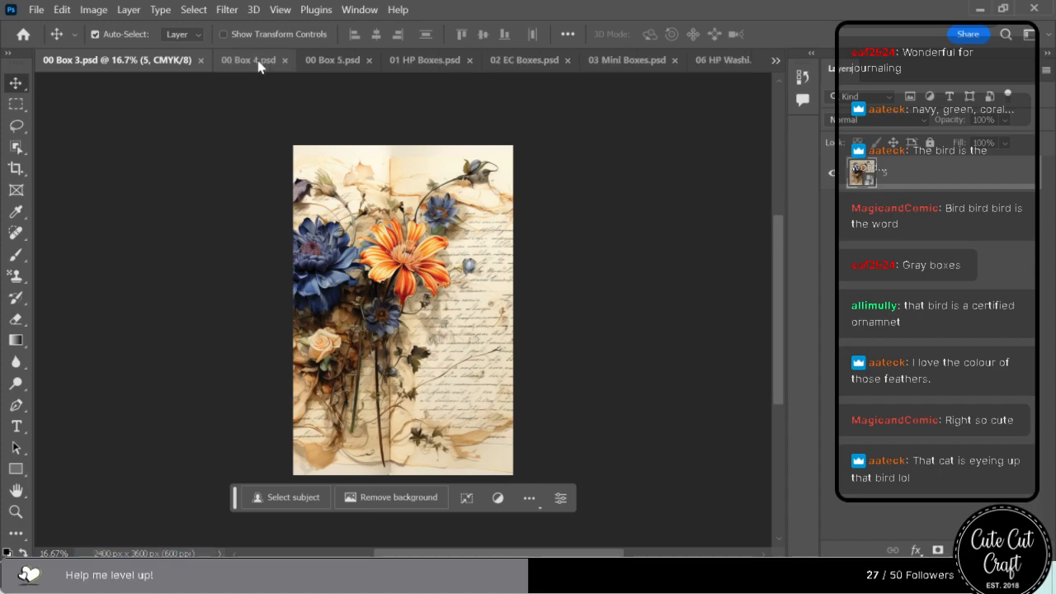
click(200, 60)
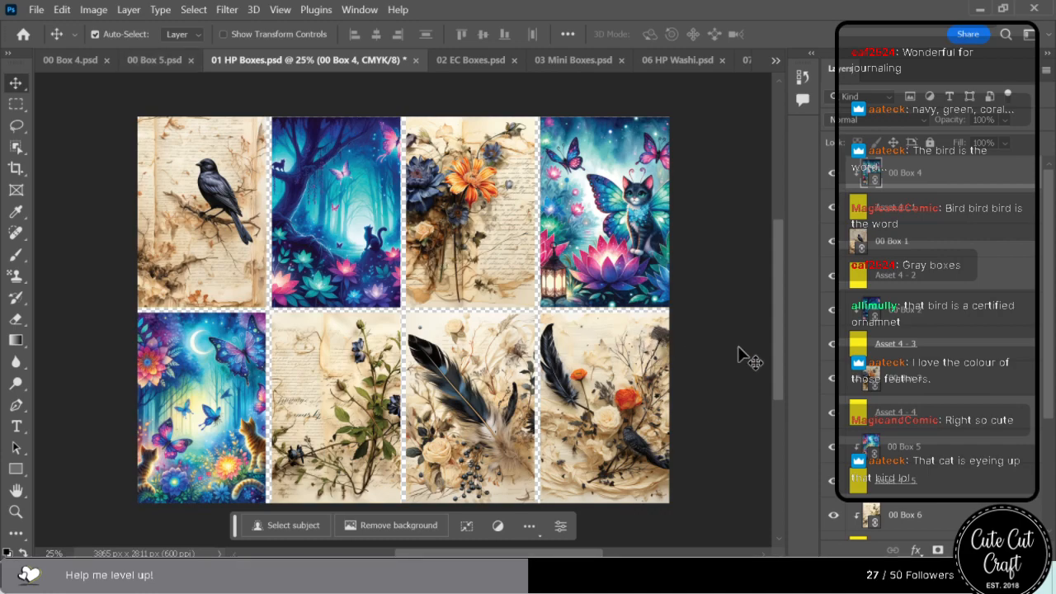
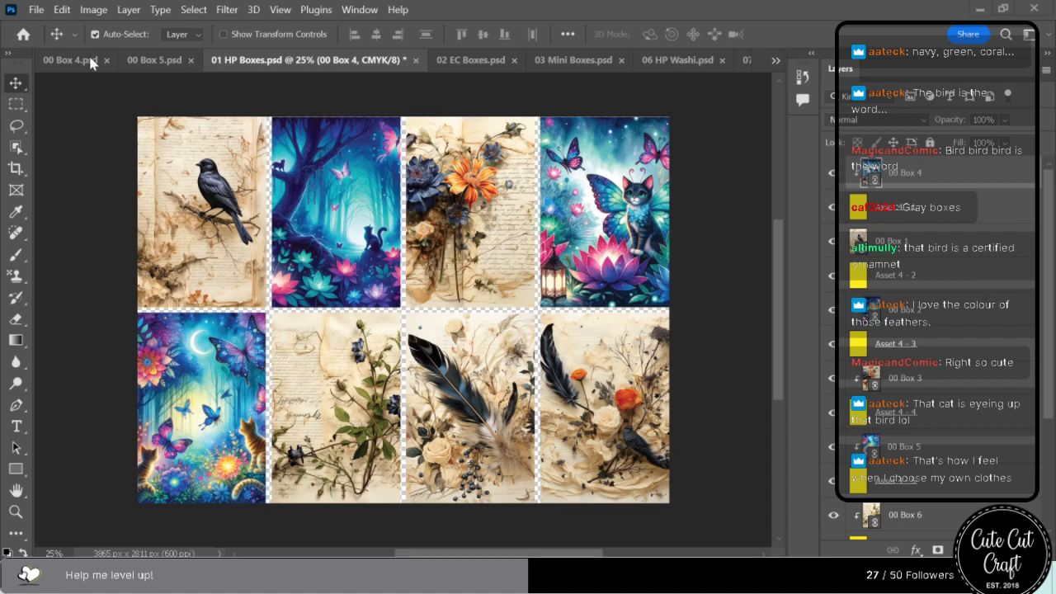
Place calligraphy image 3 in 00 Box 2.psd, enlarge it to 50% to span the canvas height and shift it slightly right.
click(774, 59)
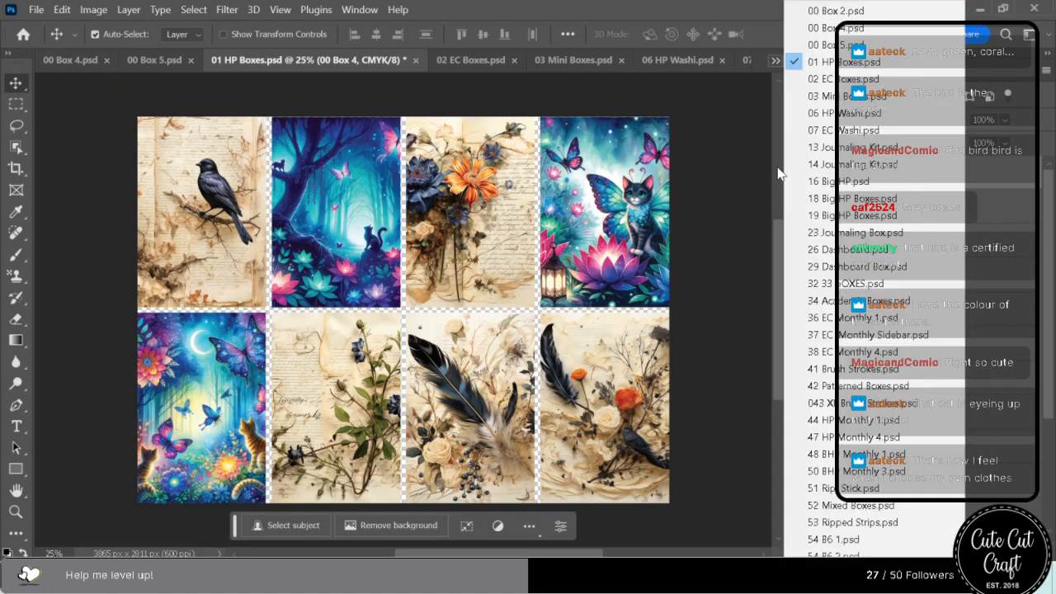
click(836, 10)
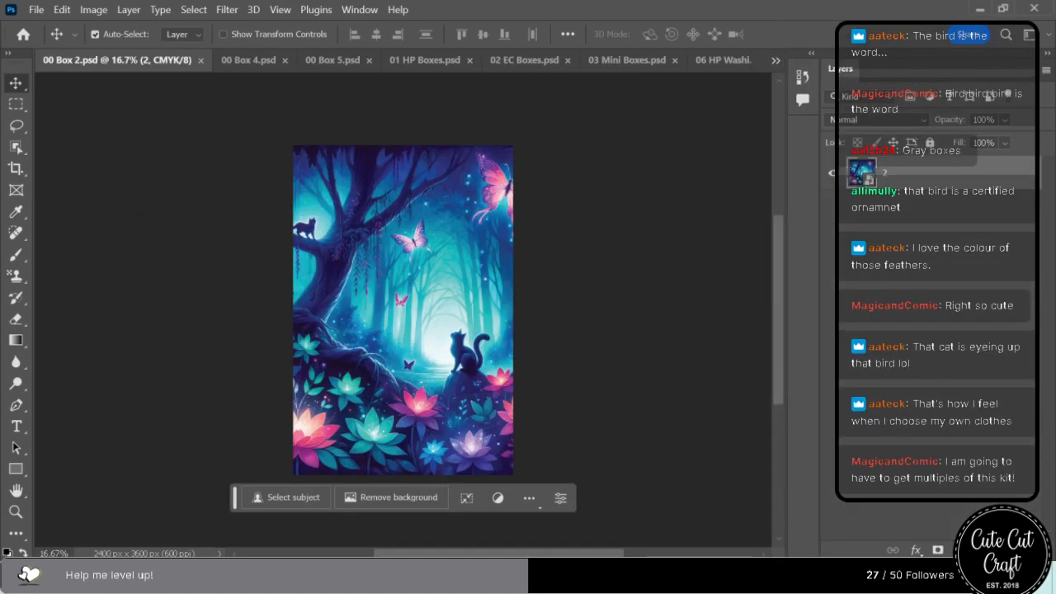
drag(1048, 8, 409, 313)
drag(402, 200, 403, 147)
drag(402, 421, 402, 475)
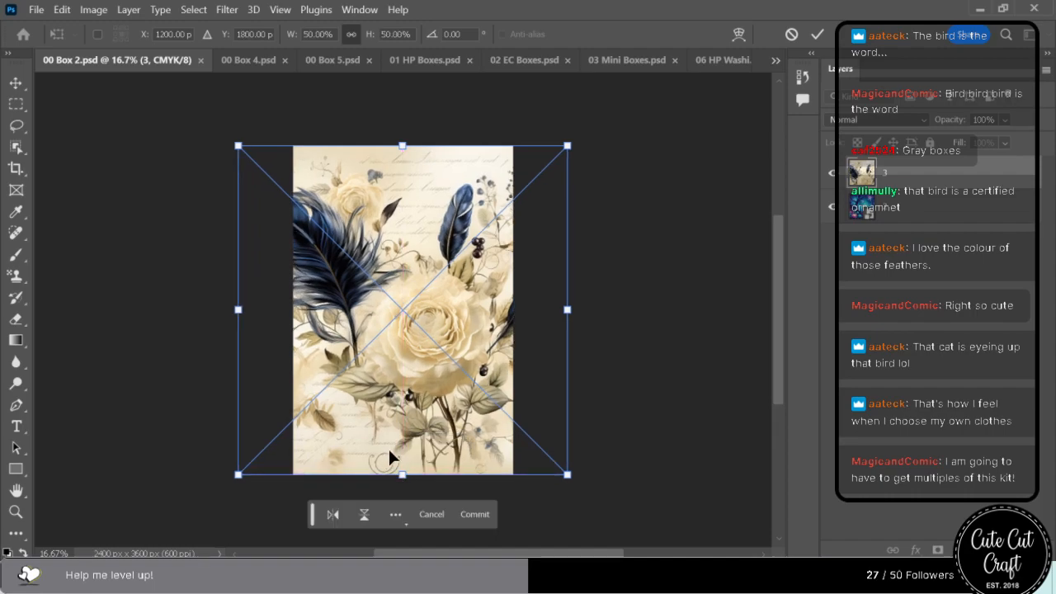
drag(391, 435, 409, 435)
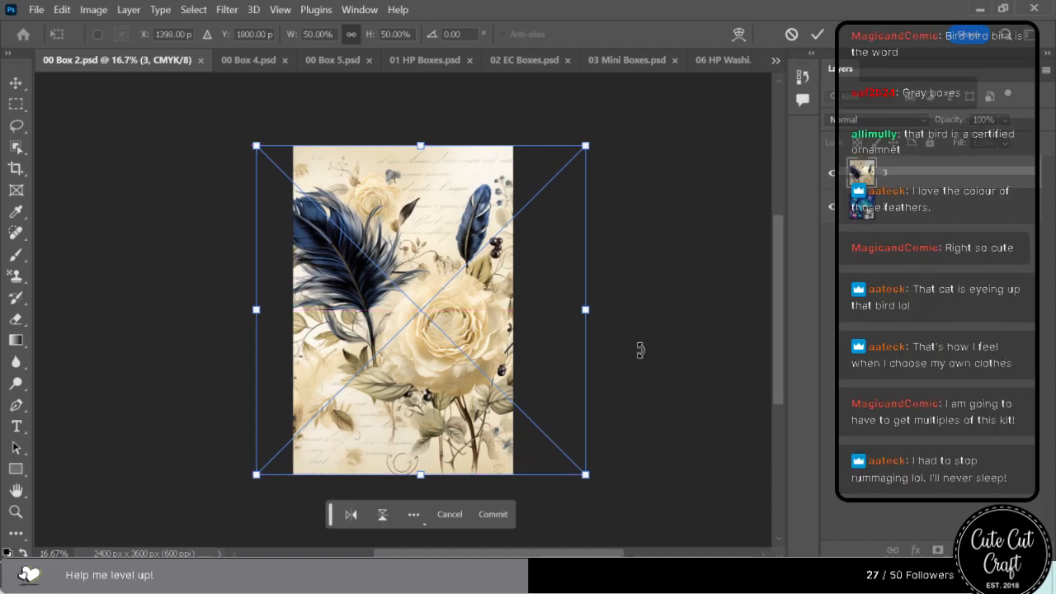
key(Return)
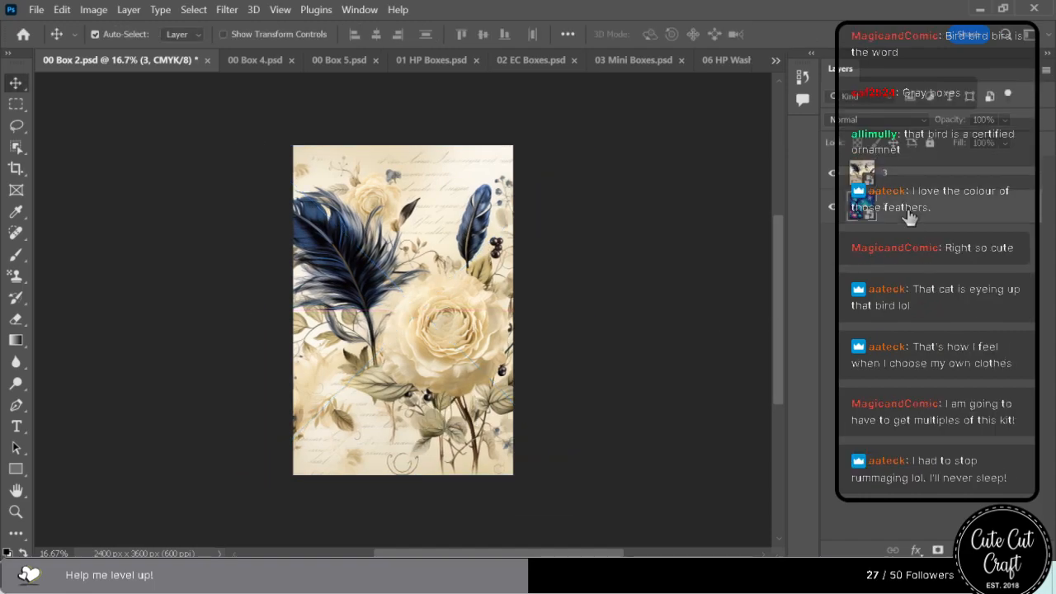
Delete the old artwork layer 2 from 00 Box 2.psd, then save and close the file.
key(ctrl+s)
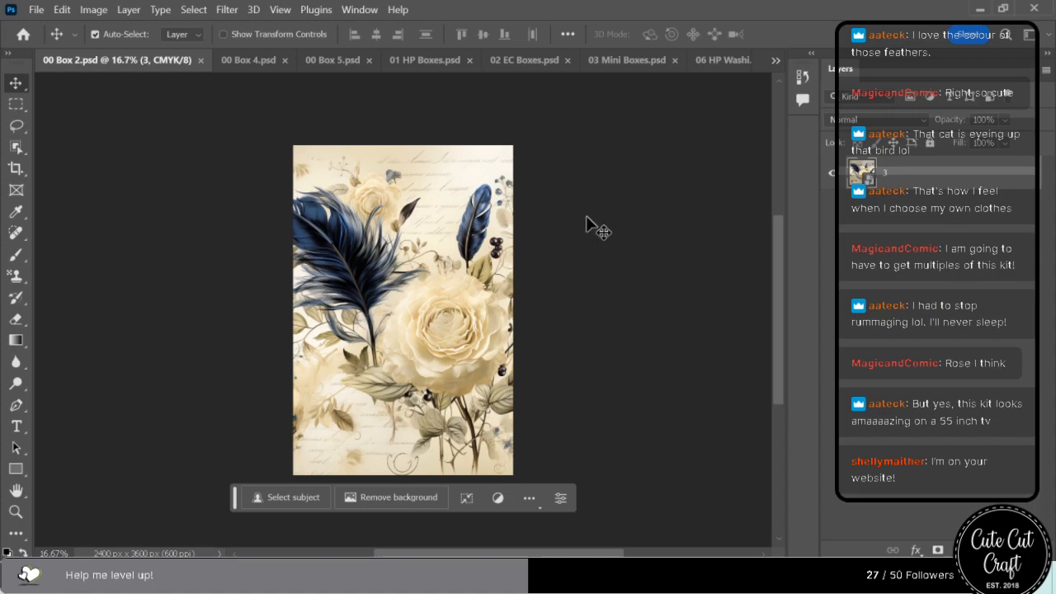
click(200, 60)
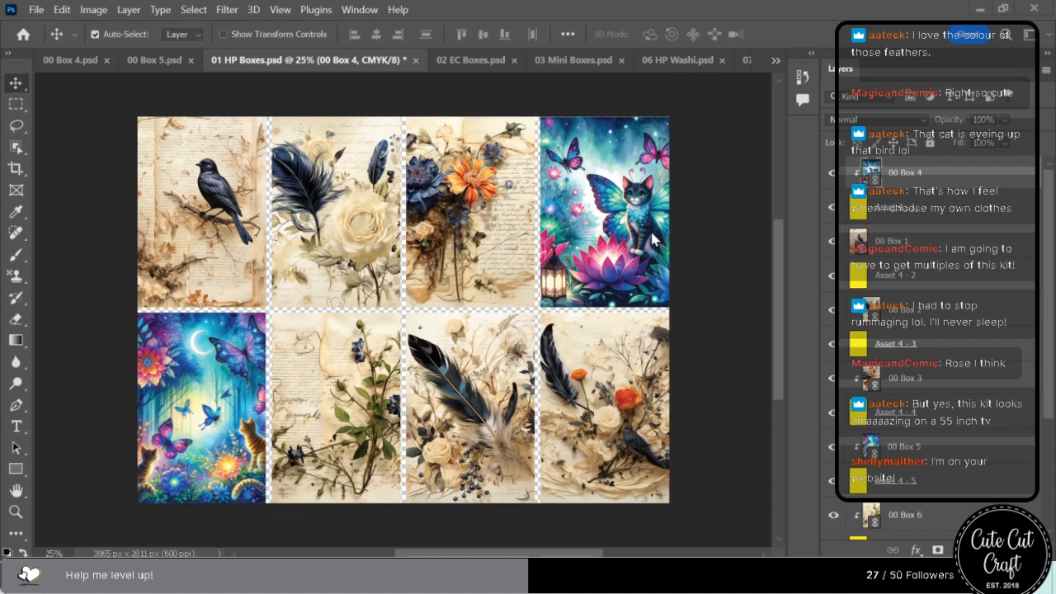
Place calligraphy image 7 in 00 Box 4.psd, enlarge it to 50% to span the canvas height and shift it slightly right.
click(91, 60)
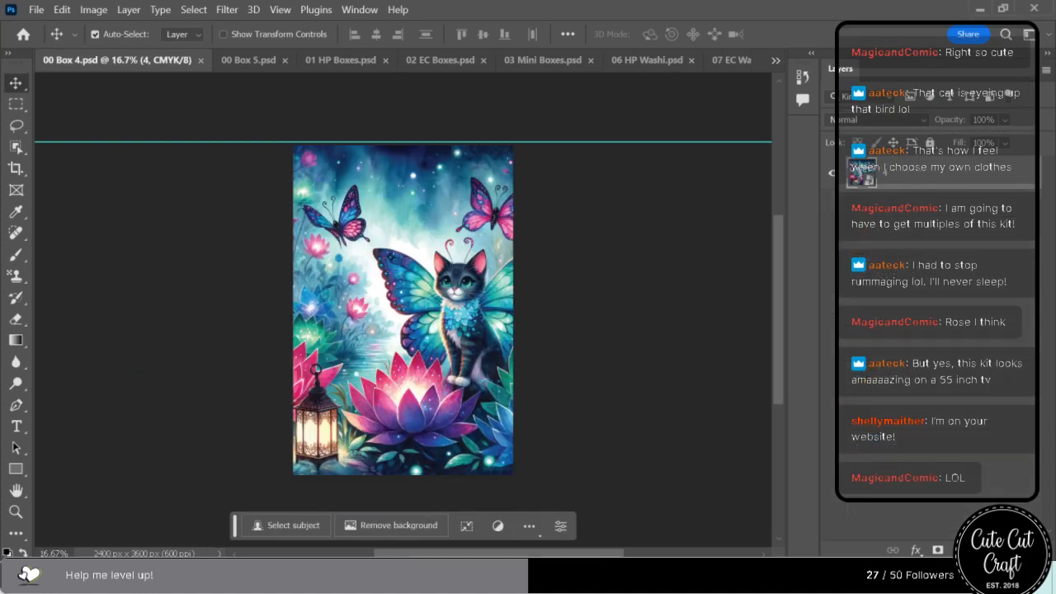
drag(1055, 248, 447, 250)
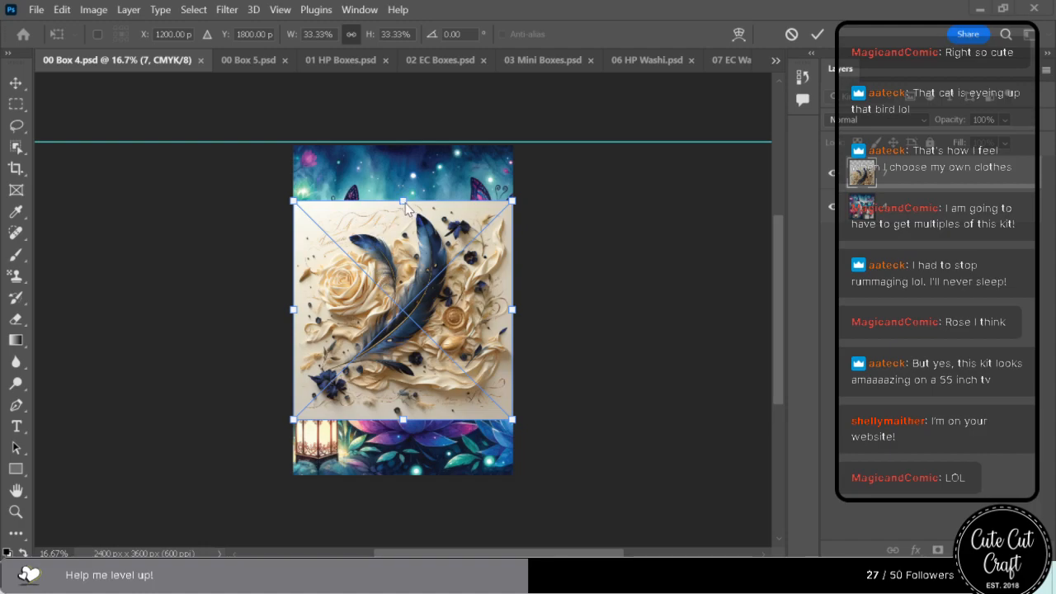
drag(404, 201, 411, 155)
drag(402, 419, 397, 479)
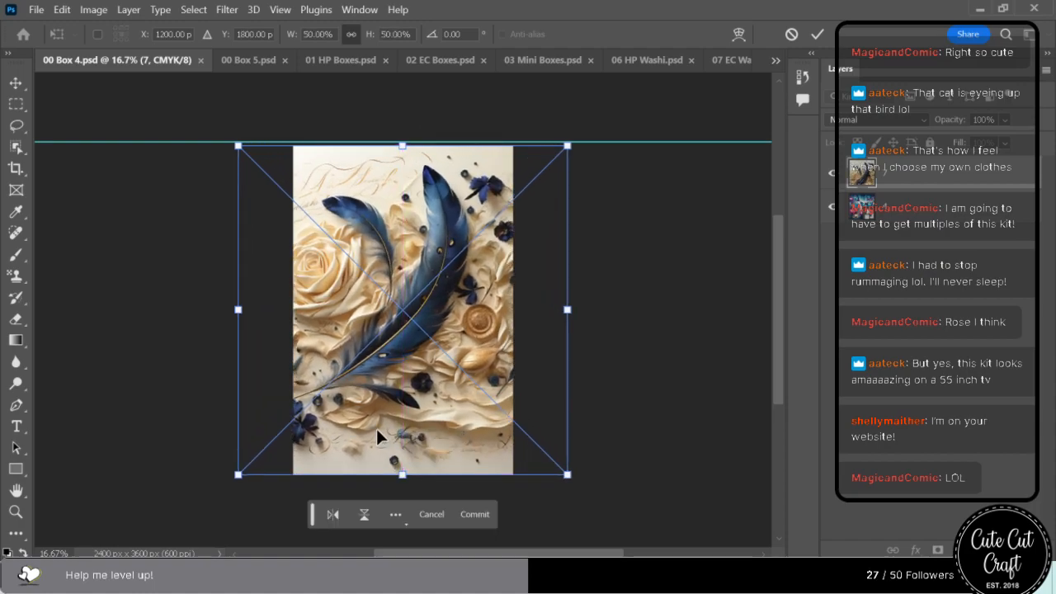
drag(377, 431, 395, 435)
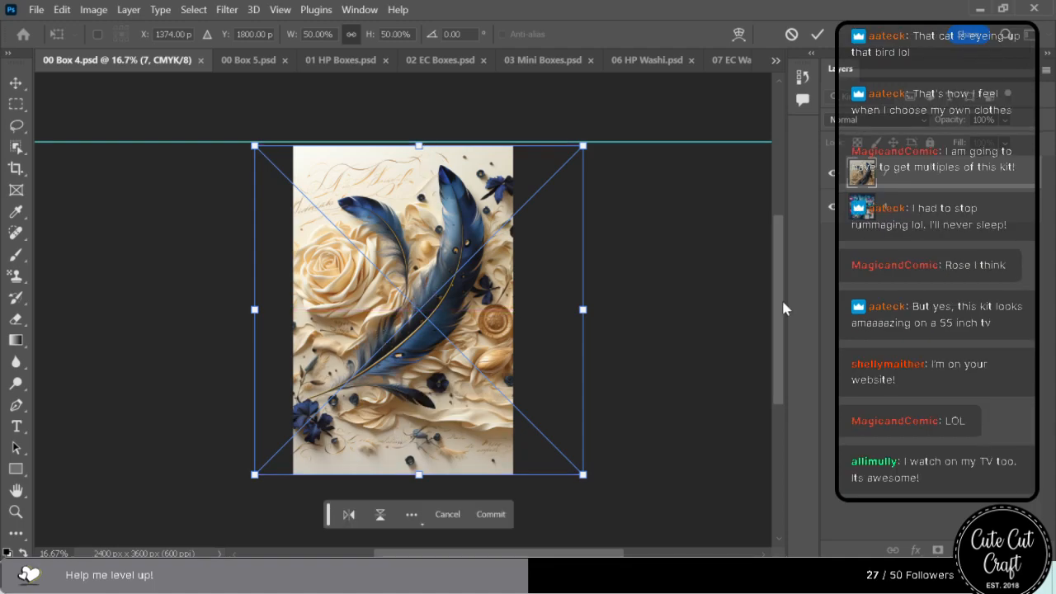
Delete the old artwork layer 4 from 00 Box 4.psd, then save and close the file.
click(926, 208)
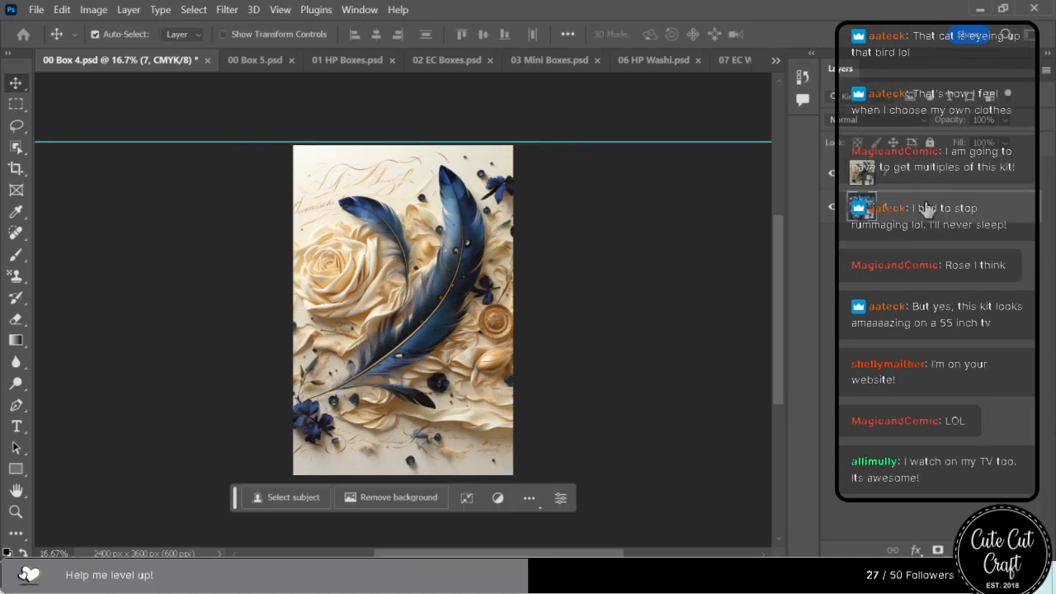
key(Delete)
key(ctrl+s)
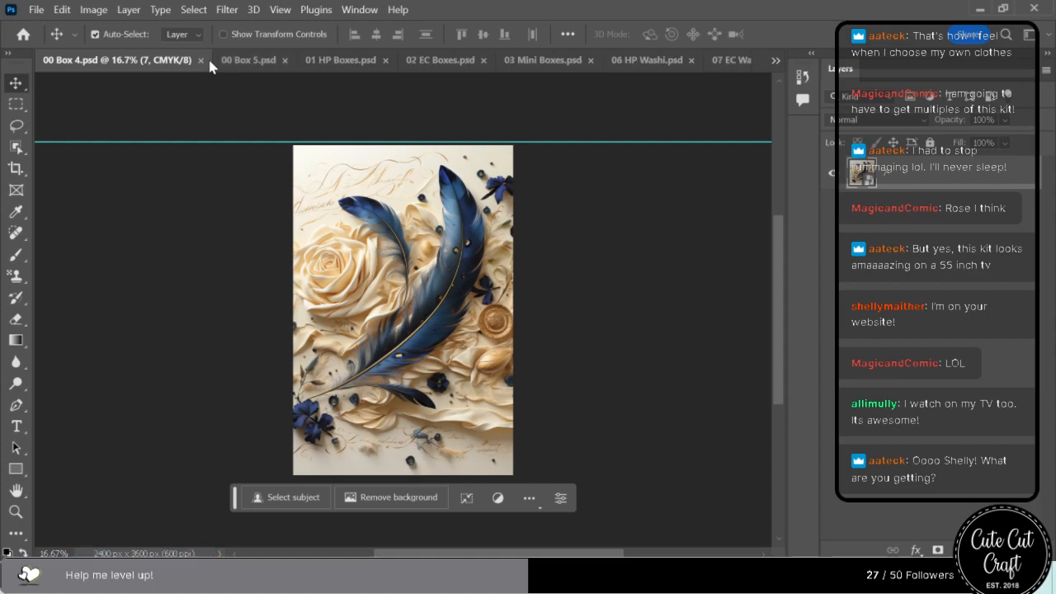
click(200, 60)
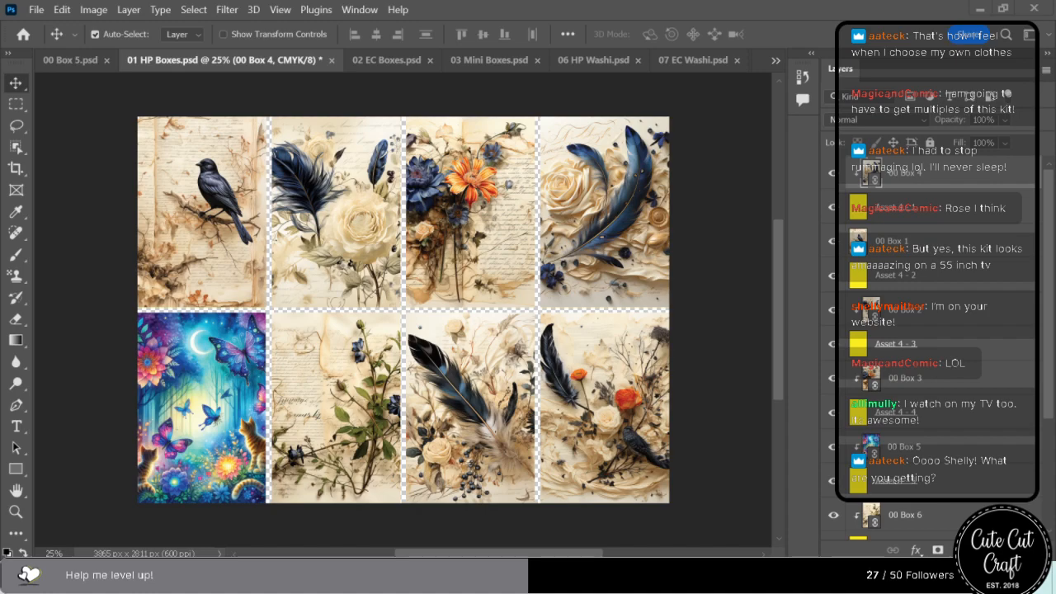
Place calligraphy image 1 in 00 Box 5.psd and enlarge it to 50%, centred and spanning the full canvas height.
click(47, 61)
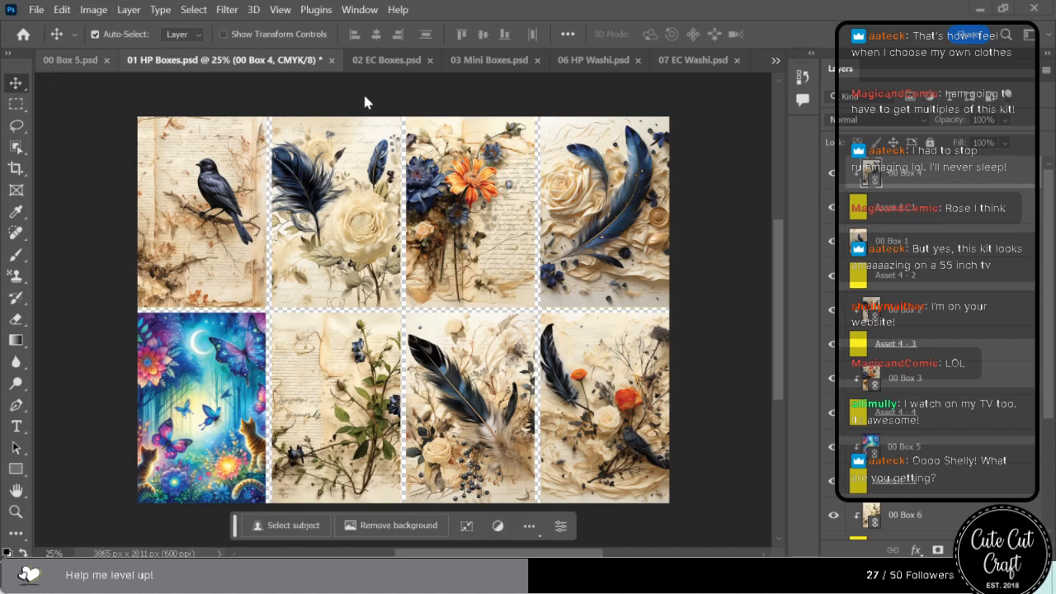
drag(225, 270, 388, 330)
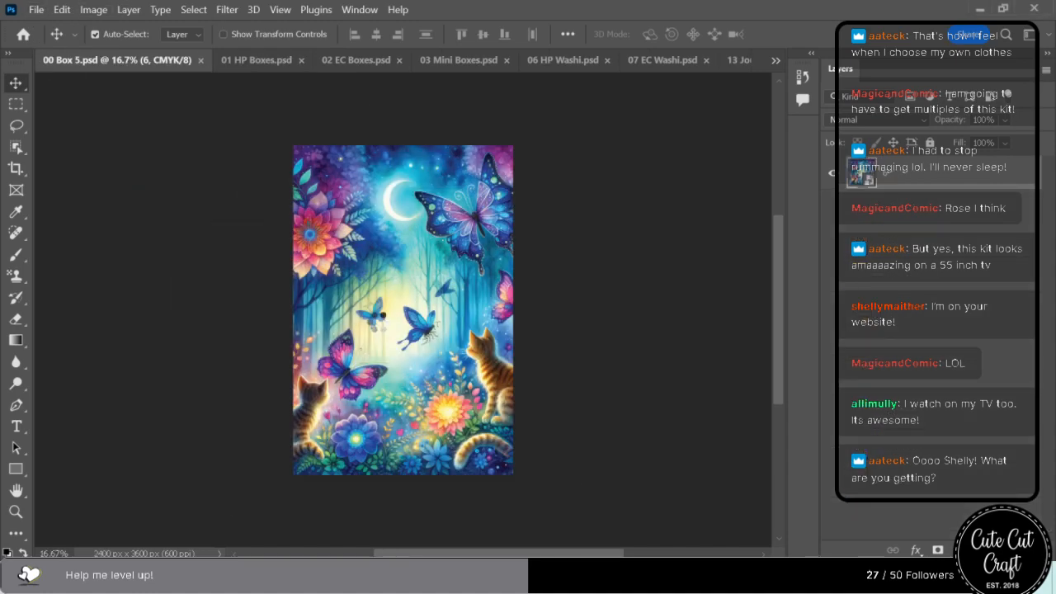
drag(405, 203, 414, 146)
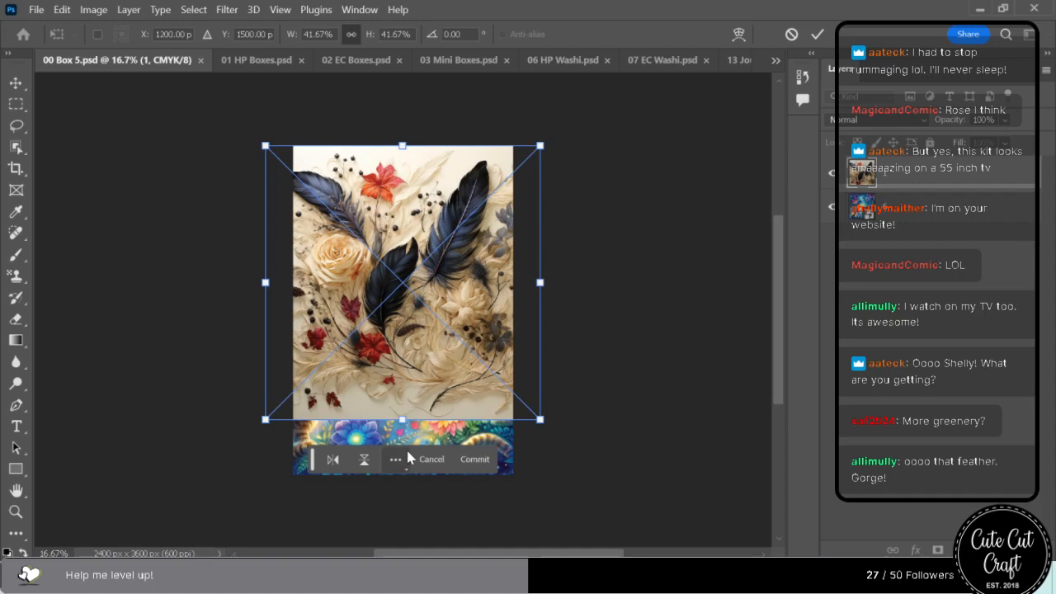
drag(403, 420, 418, 465)
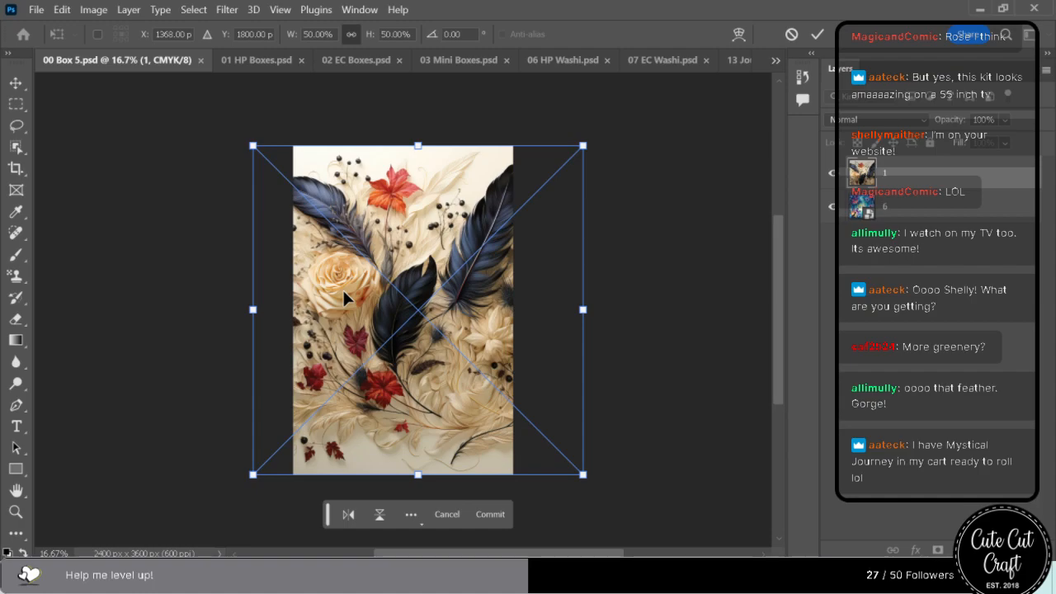
drag(398, 351, 383, 357)
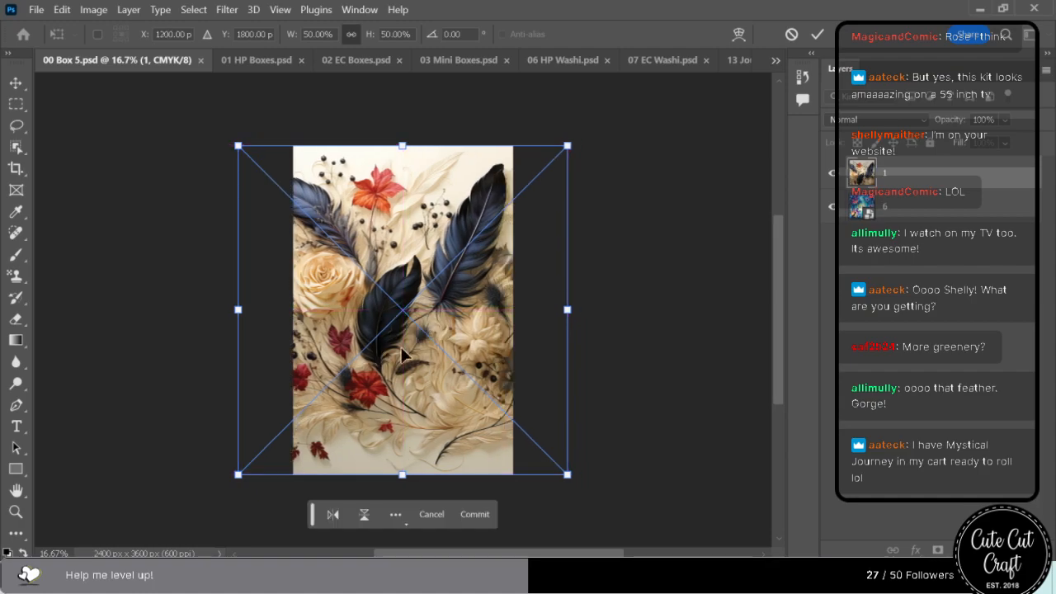
Delete the old artwork layer 6 from 00 Box 5.psd, then save and close the file.
click(979, 218)
key(Delete)
key(ctrl+s)
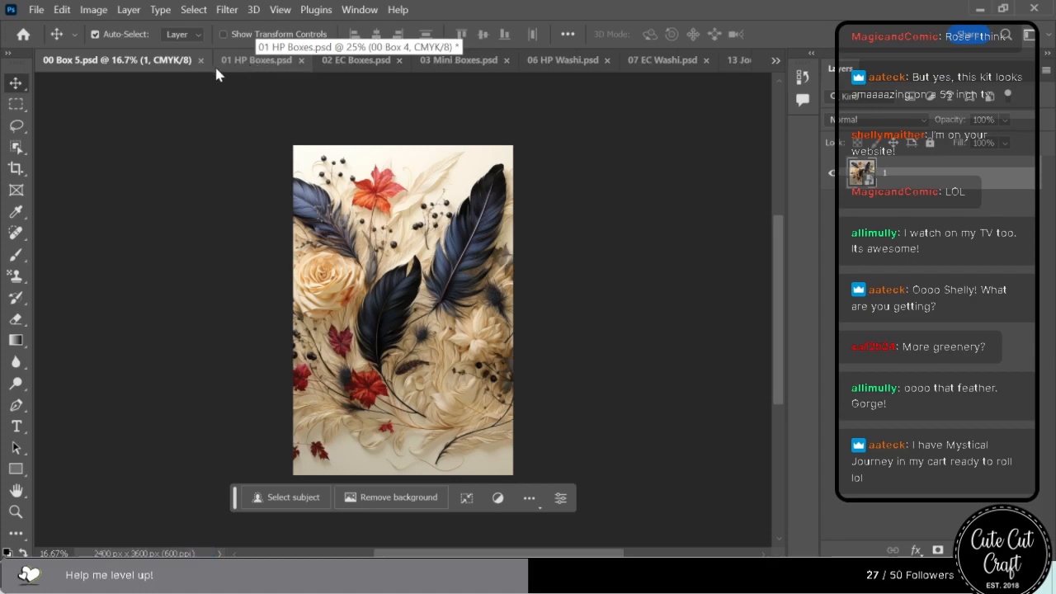
click(200, 61)
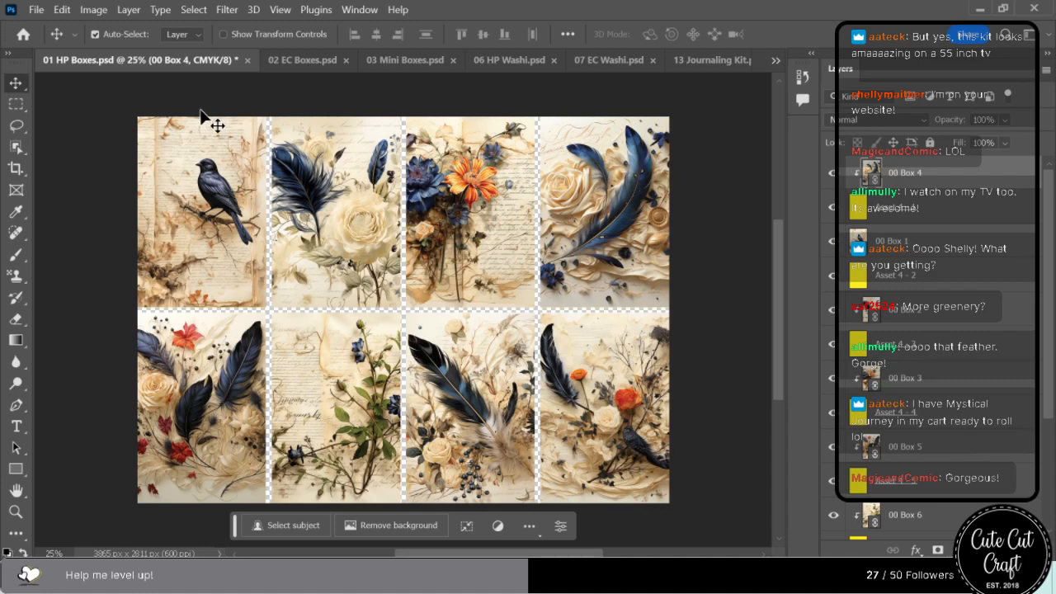
Save the 01 HP Boxes.psd template with its updated box artwork and close it.
key(ctrl+s)
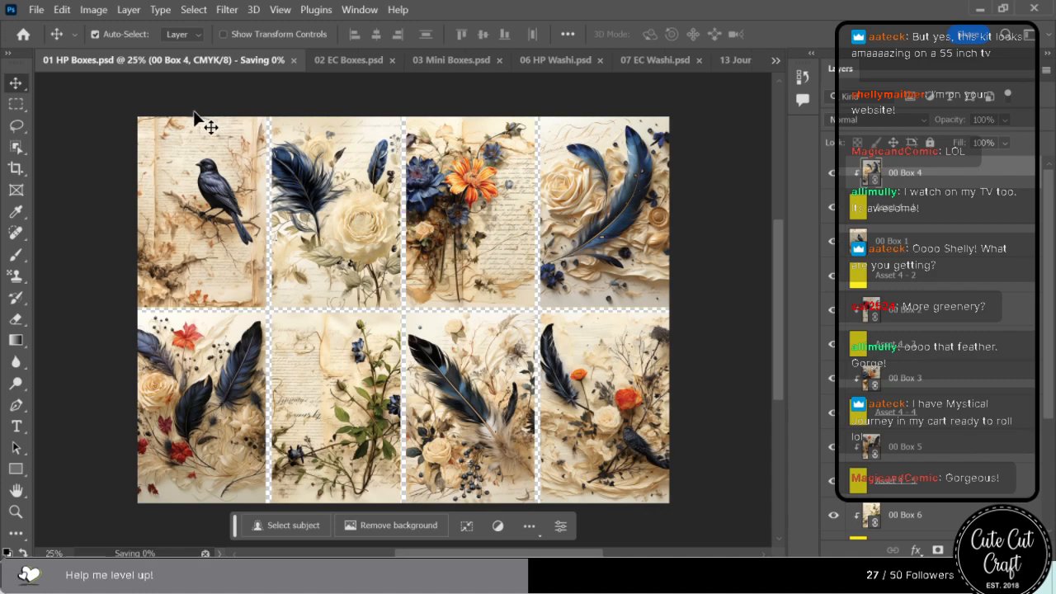
key(ctrl+w)
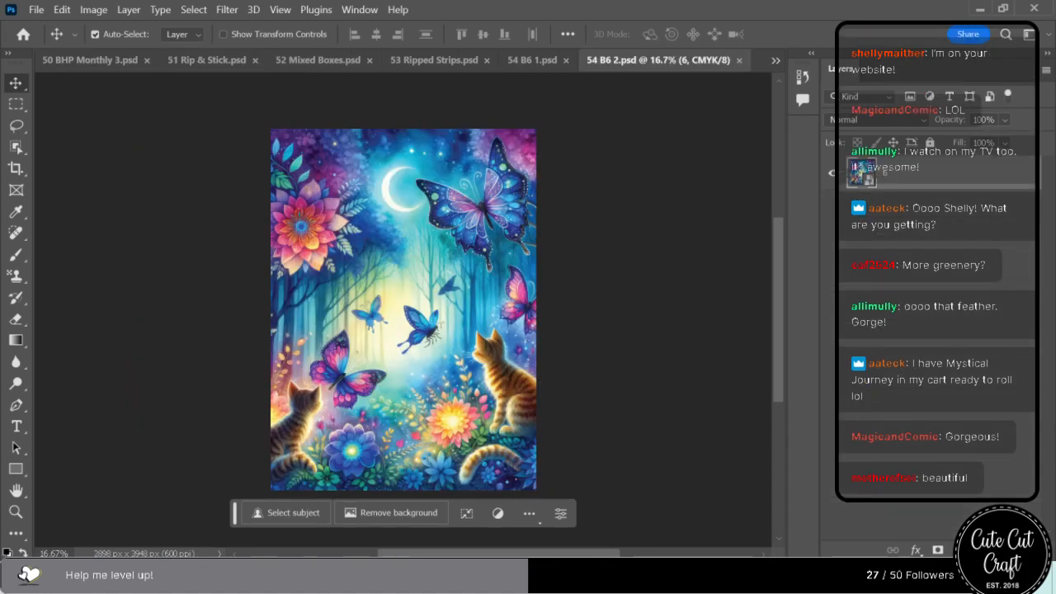
Replace the old artwork layer 6 in 54 B6 2.psd with calligraphy image 8 enlarged to the full canvas height, then save and close the file.
drag(457, 178, 350, 278)
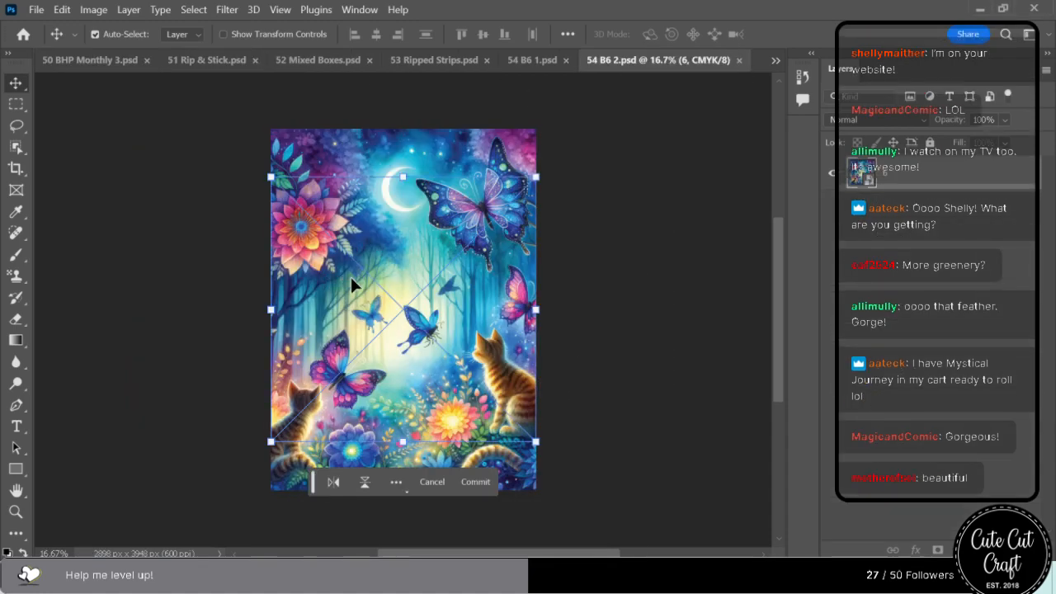
drag(406, 176, 403, 130)
drag(410, 438, 409, 490)
key(Return)
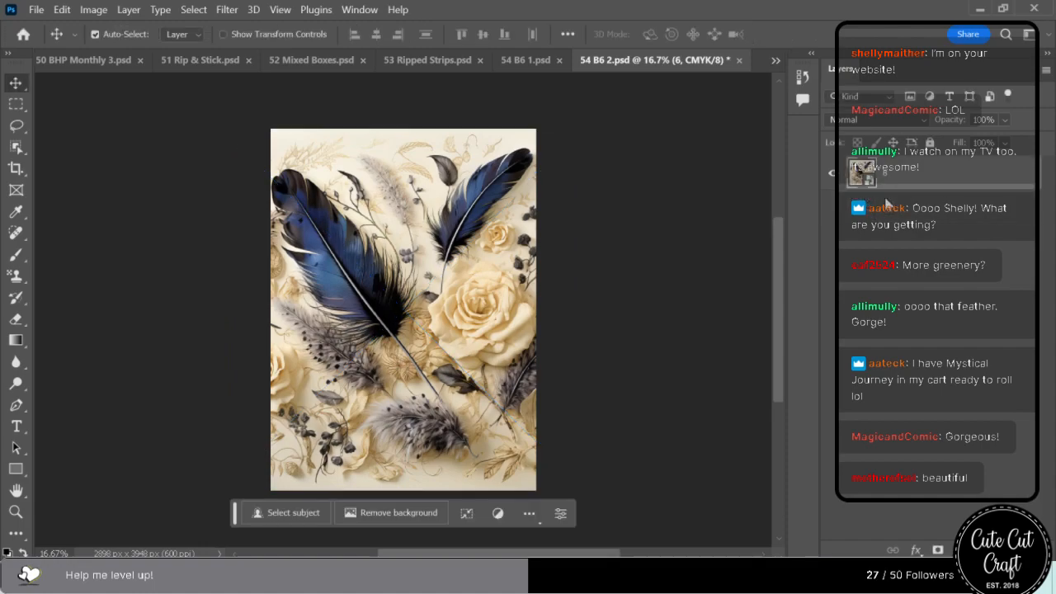
key(ctrl+s)
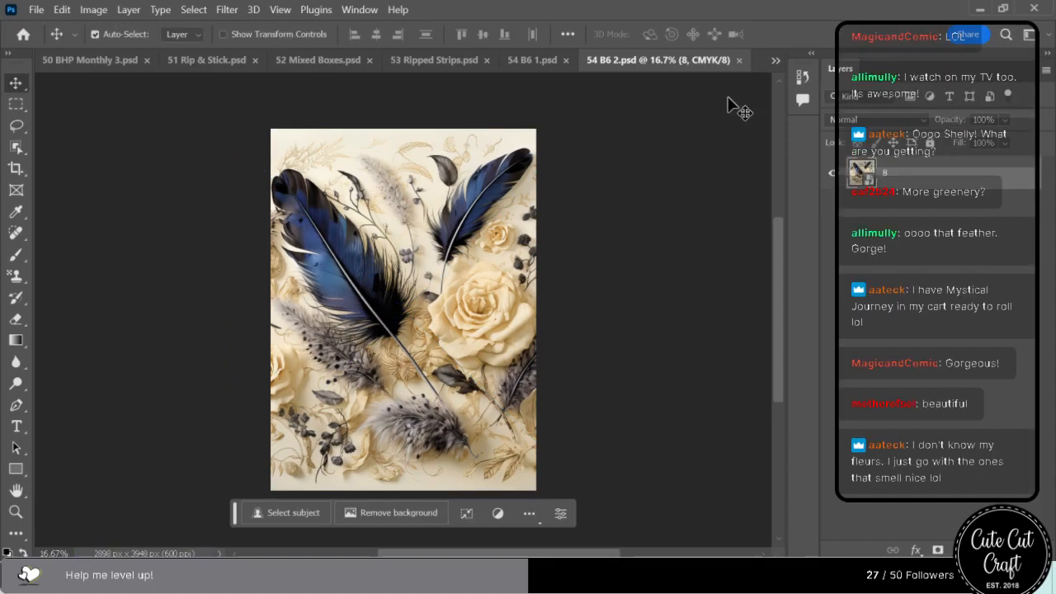
click(739, 60)
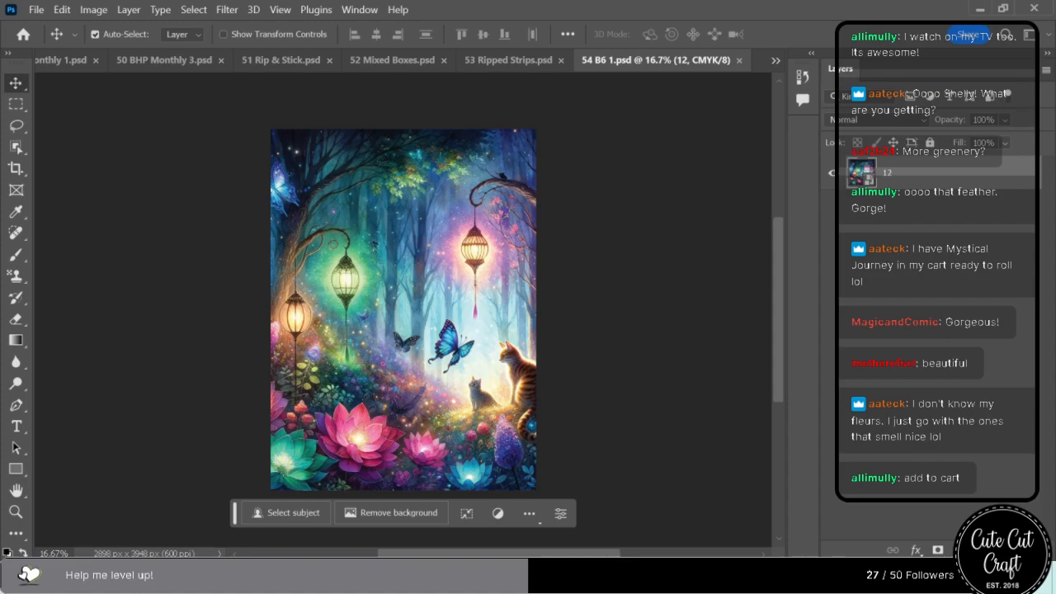
drag(743, 147, 364, 275)
drag(403, 173, 407, 135)
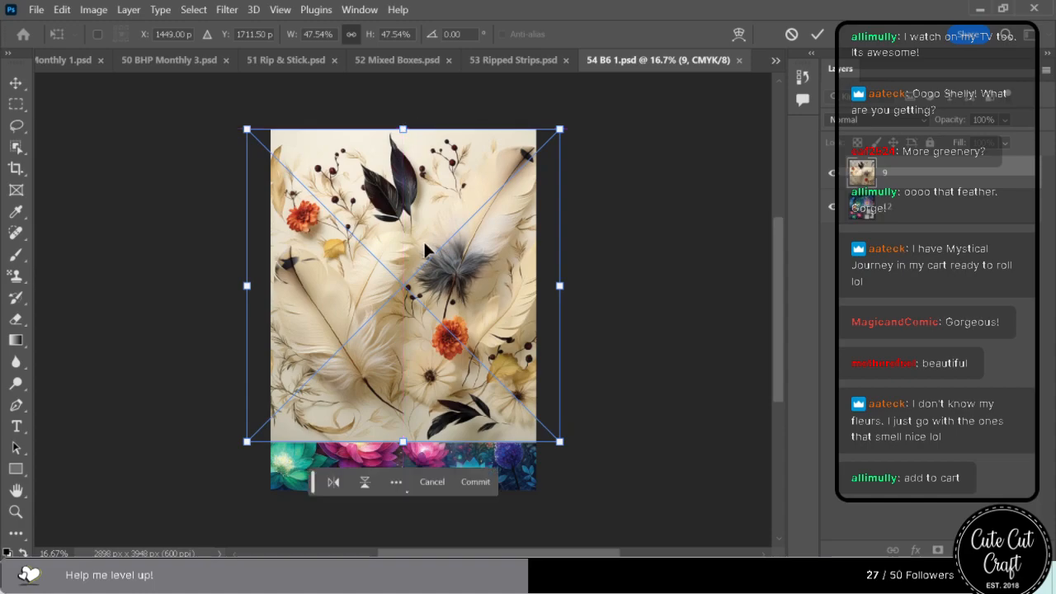
click(914, 206)
click(900, 178)
key(Delete)
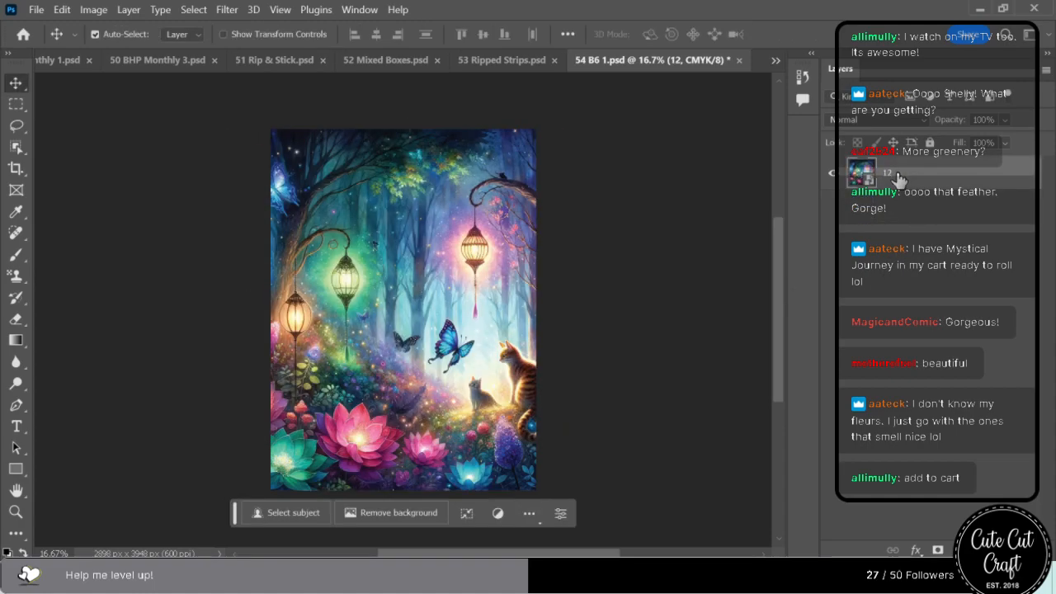
Replace the old artwork layer 12 in 54 B6 1.psd with calligraphy image 1 enlarged to 54.83%, then save and close the file.
drag(1055, 190, 404, 129)
drag(407, 443, 403, 490)
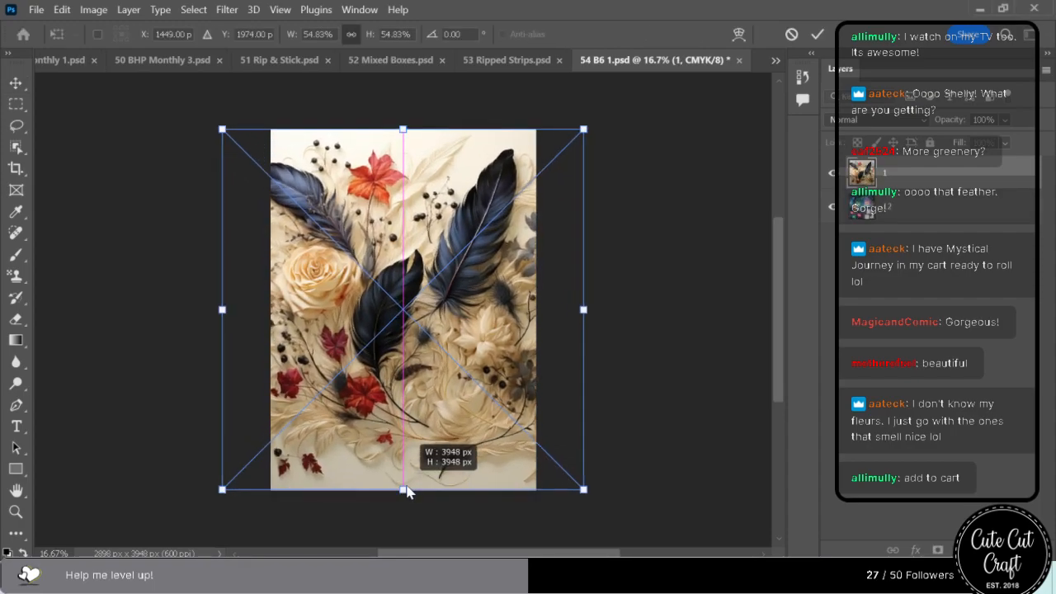
key(Return)
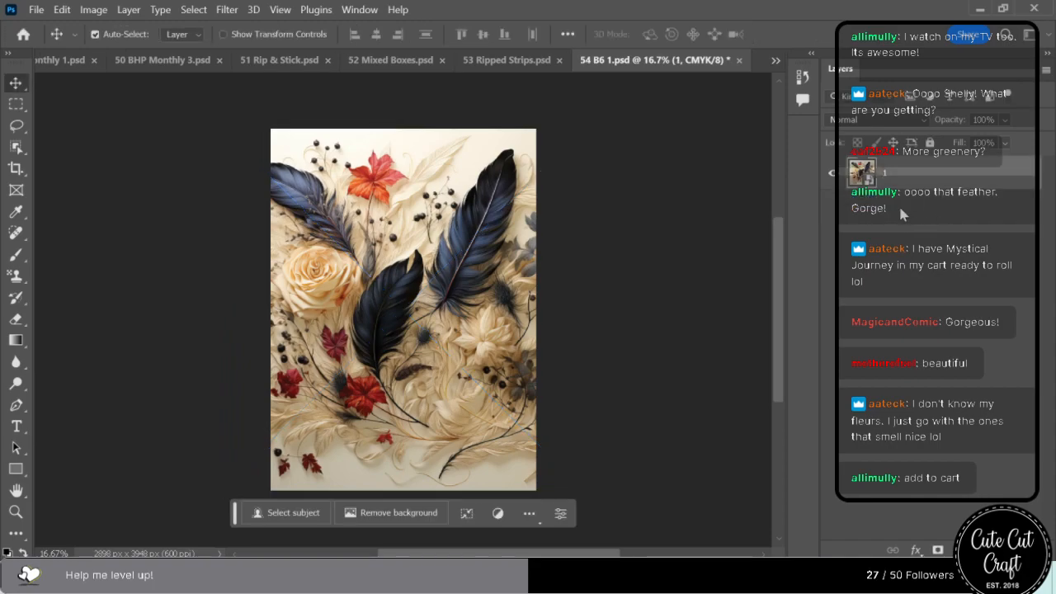
key(ctrl+s)
click(741, 61)
Enlarge the 00 Clipart 1 artwork in 53 Ripped Strips.psd to 109.58% and reposition it to fill the uppermost ripped strip.
drag(423, 156, 437, 213)
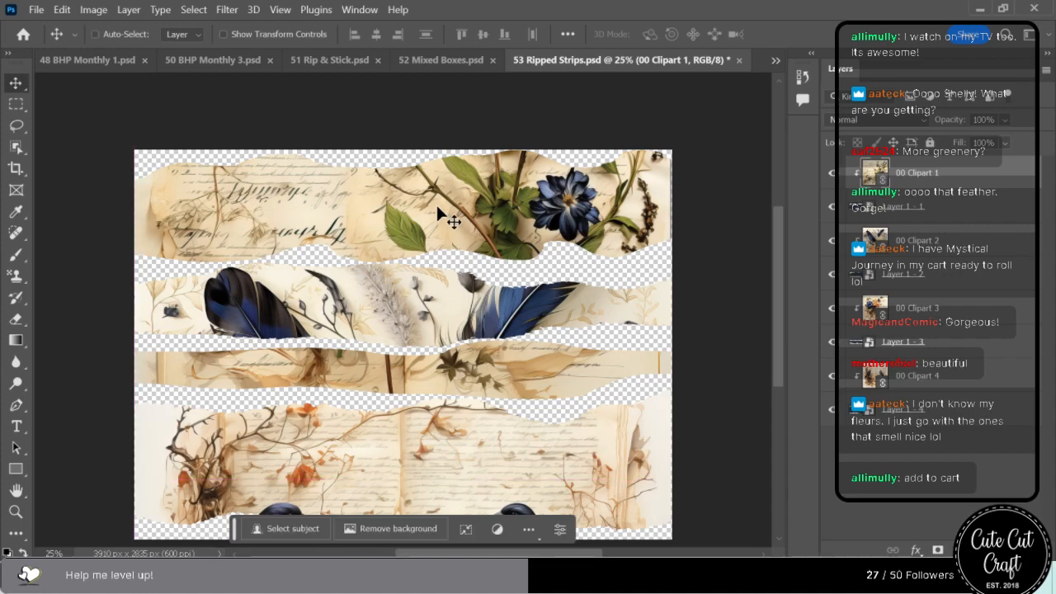
key(ctrl+t)
drag(670, 212, 674, 216)
drag(485, 223, 492, 222)
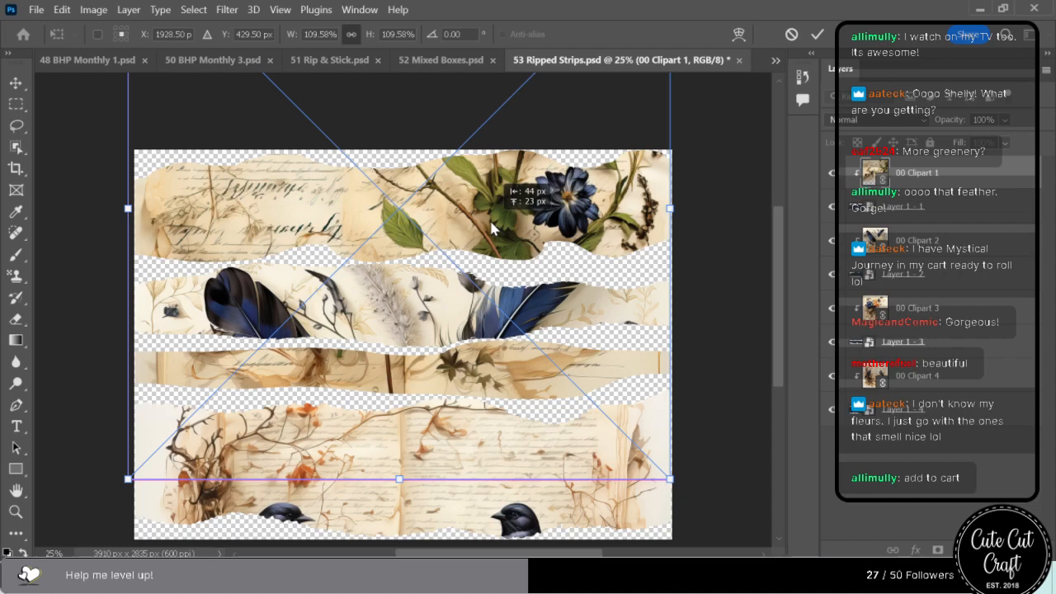
click(474, 520)
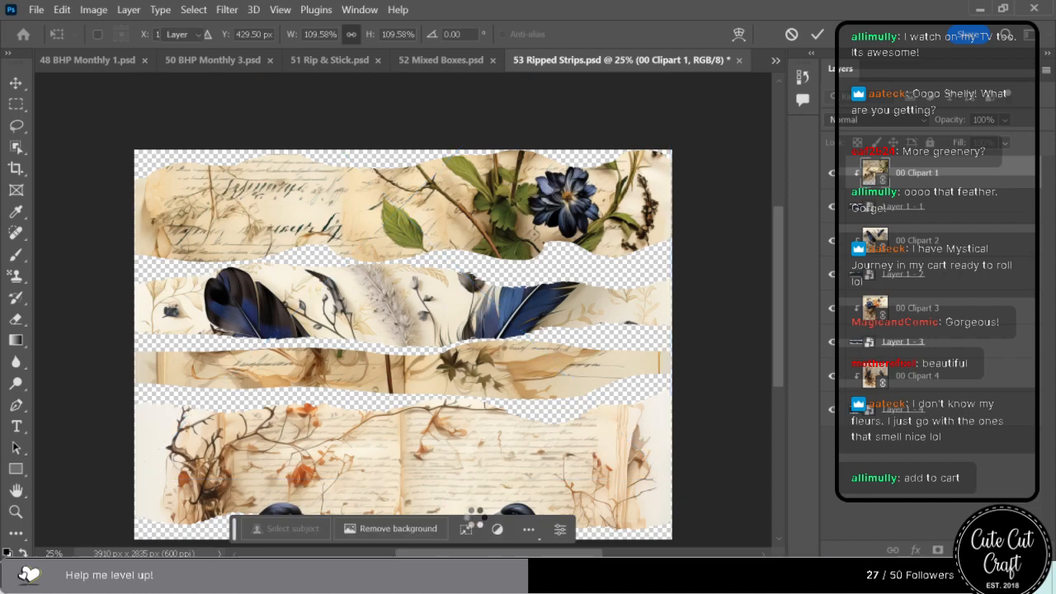
Reposition the 00 Clipart 2 feather artwork slightly to the right within the second ripped strip.
click(394, 281)
drag(395, 281, 399, 168)
drag(407, 316, 413, 345)
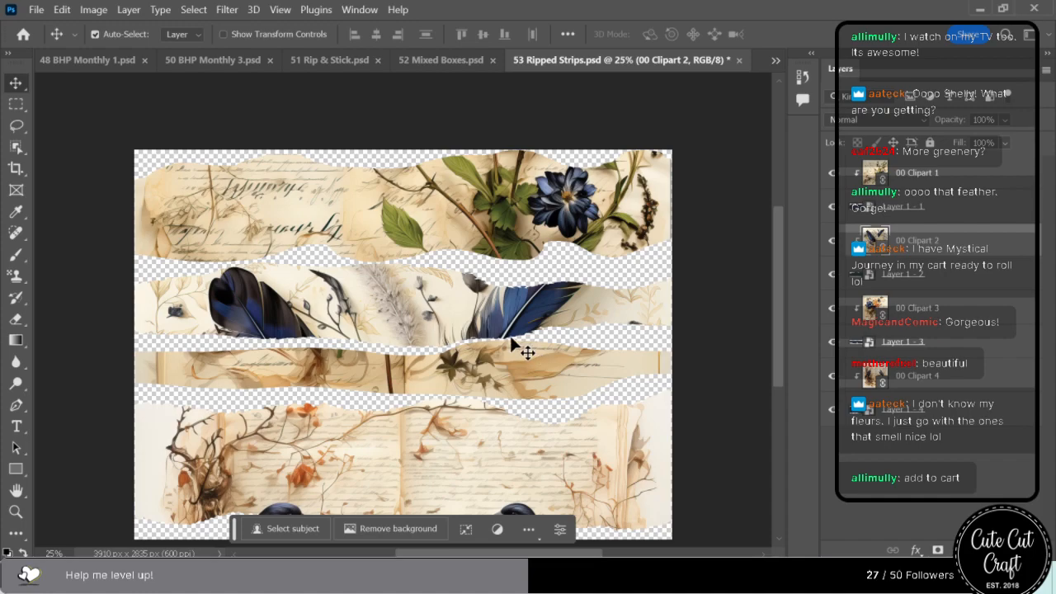
Reposition the feather artwork in the second ripped strip and bring the blue and orange flowers into the third, saving after each adjustment.
drag(455, 291, 436, 358)
key(ctrl)
key(ctrl+s)
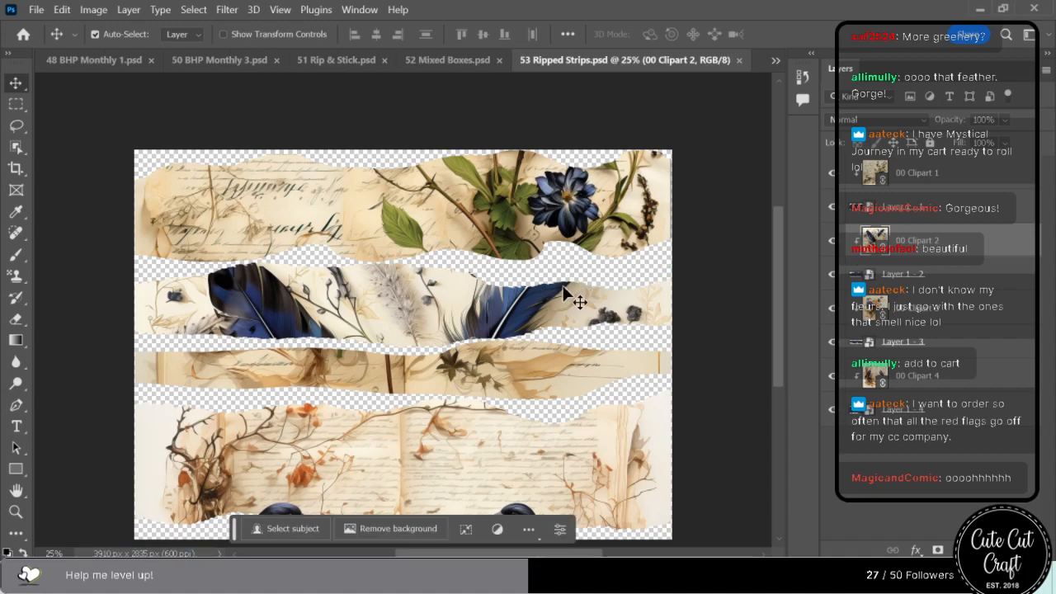
drag(331, 364, 488, 339)
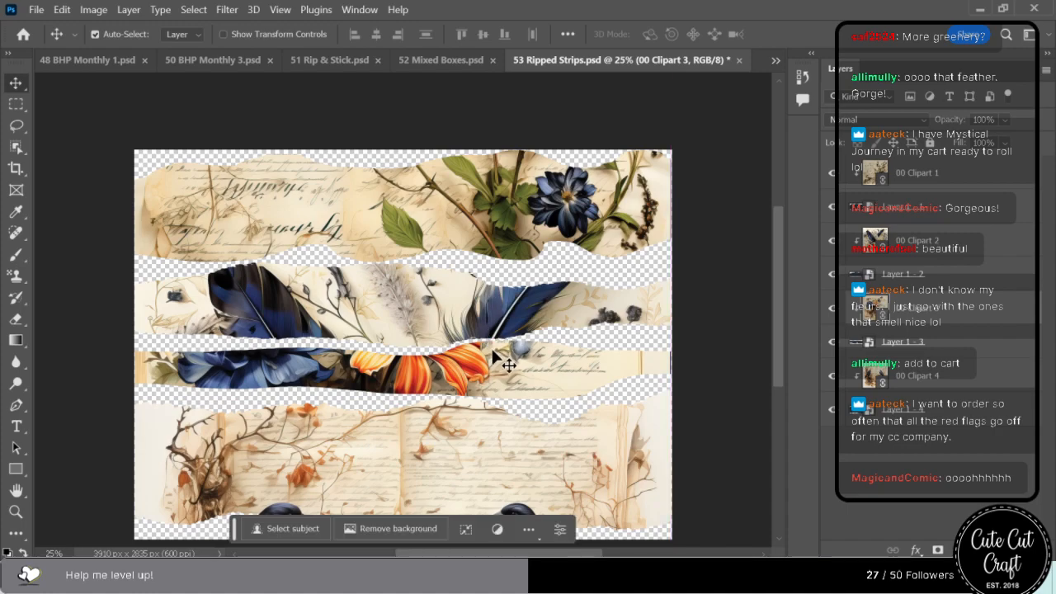
key(ctrl+s)
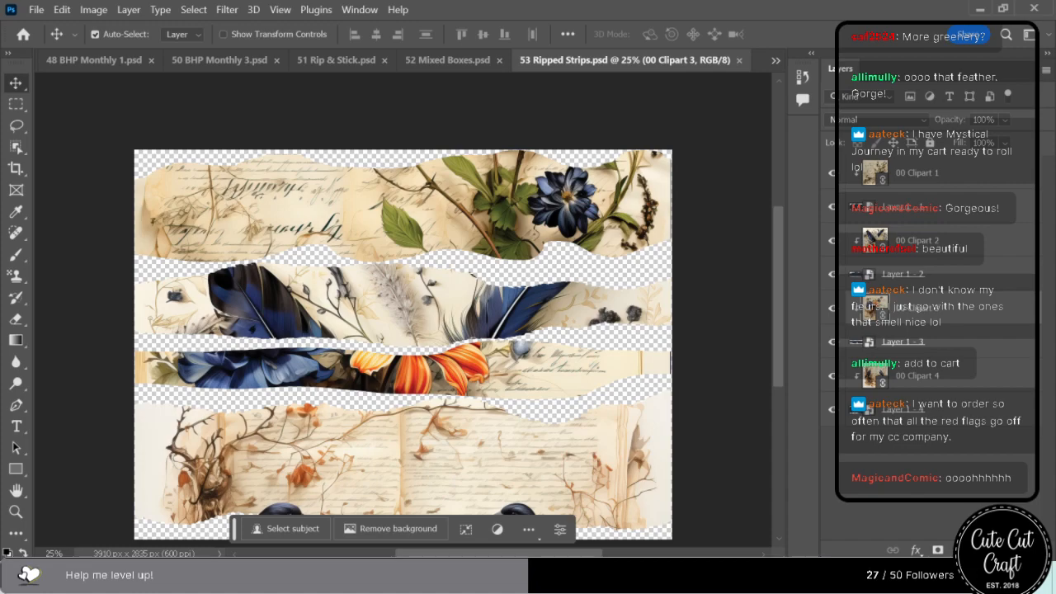
Move the 00 Clipart 4 artwork so both blackbirds show in the lowest ripped strip, then save and close 53 Ripped Strips.psd.
drag(469, 456, 420, 513)
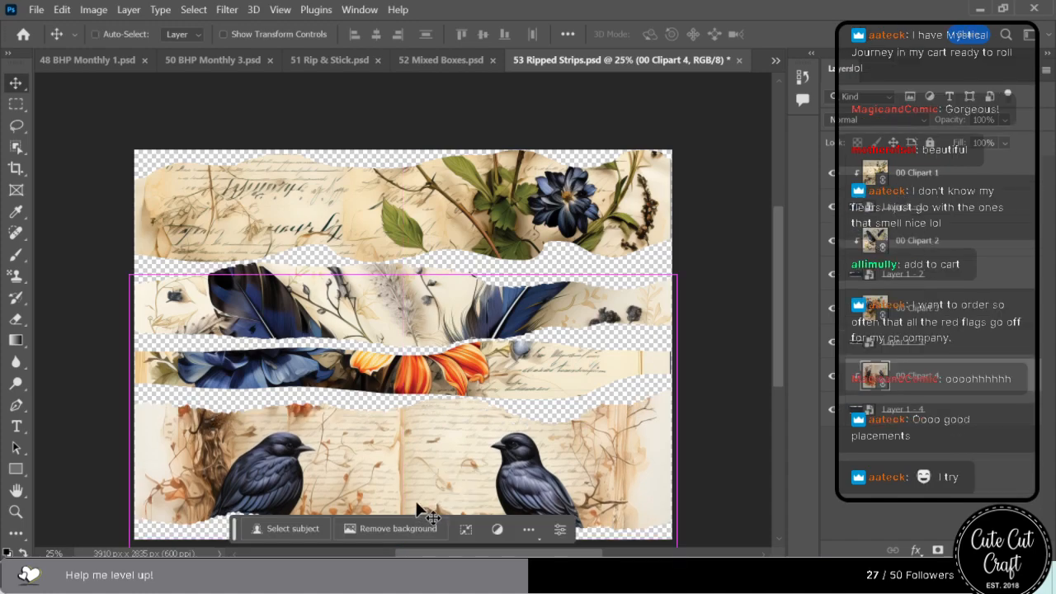
key(ctrl+s)
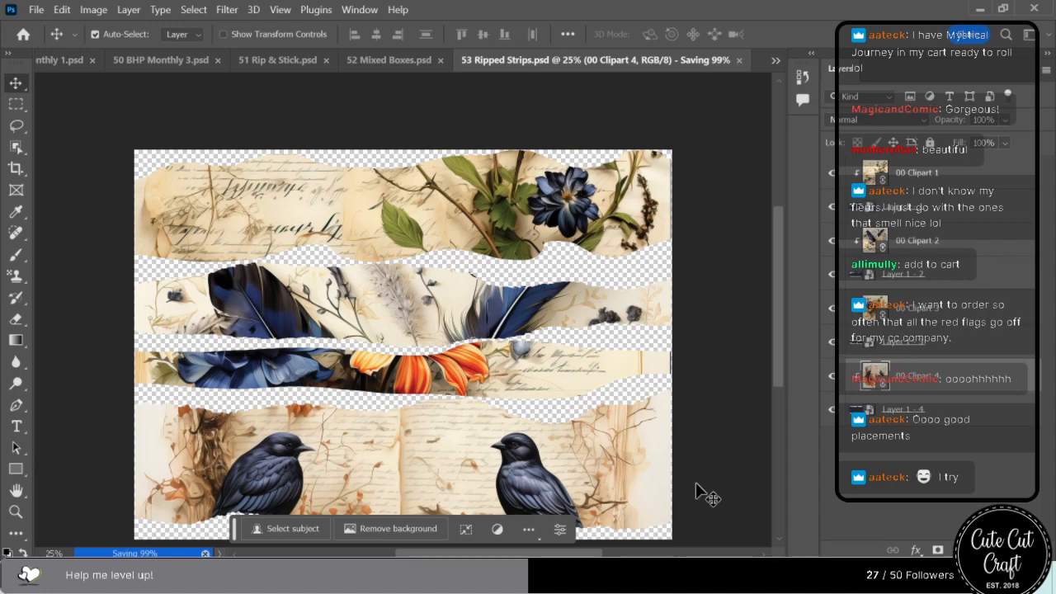
click(737, 61)
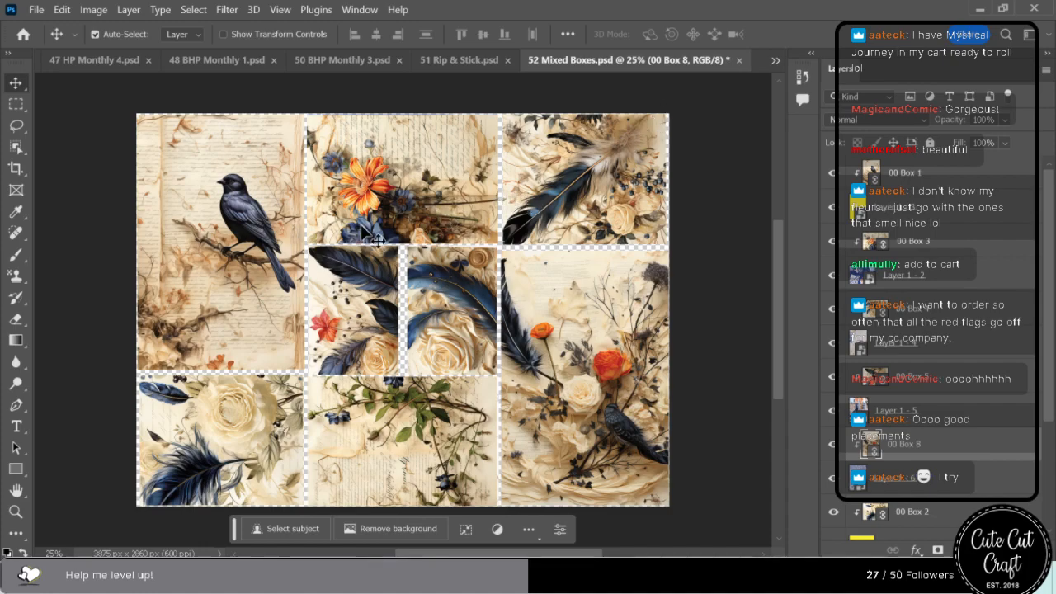
Nudge the 00 Box 2 artwork and shift the 00 Box 4 feathers to the right in 52 Mixed Boxes.psd, then save and close the file.
mouse_move(221, 393)
mouse_down()
mouse_move(217, 442)
mouse_move(222, 399)
mouse_up()
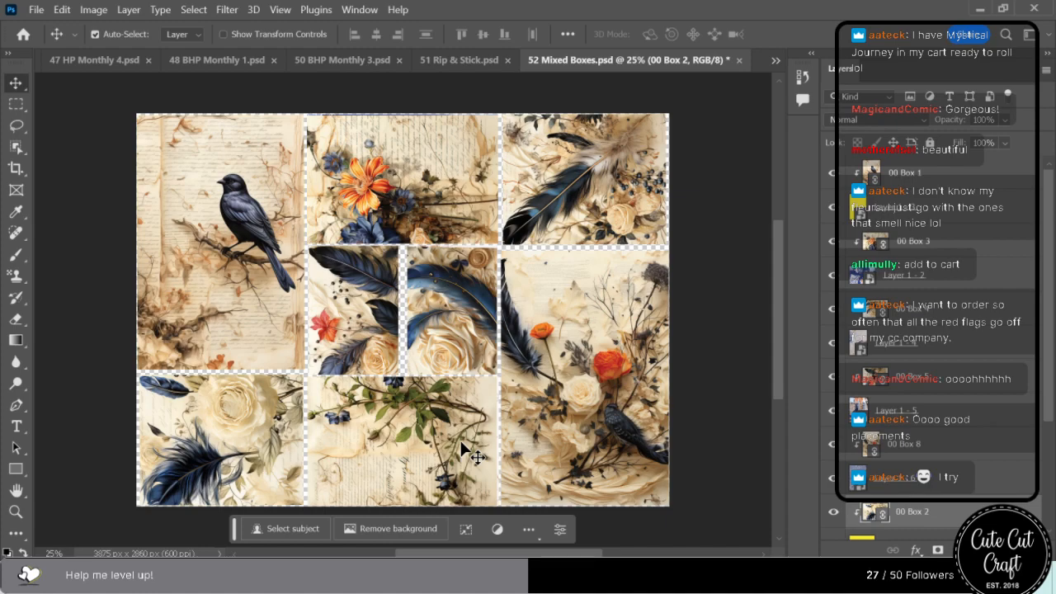
drag(437, 340, 466, 338)
click(332, 323)
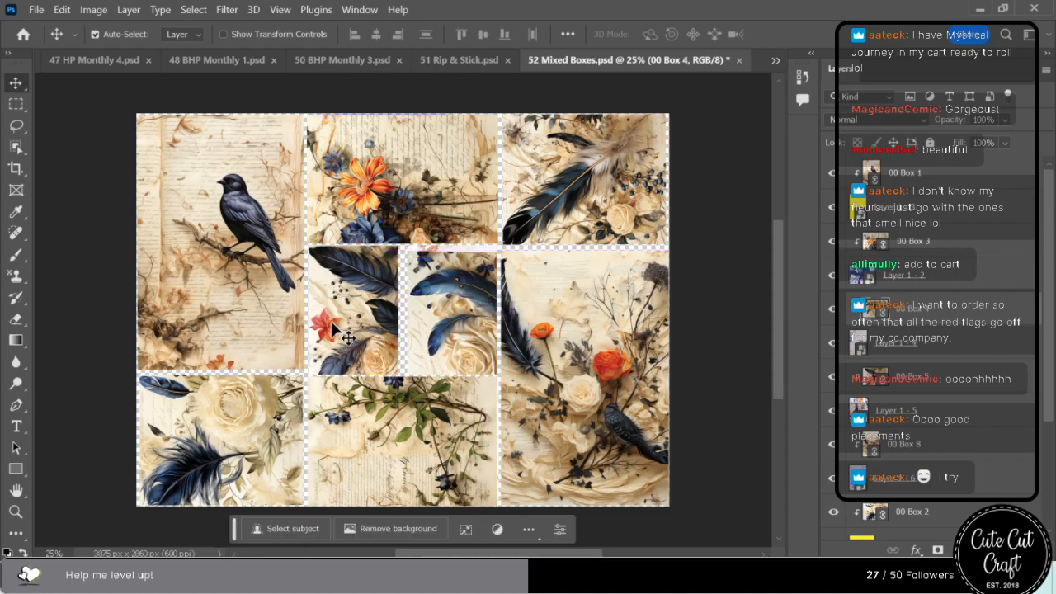
key(ctrl+s)
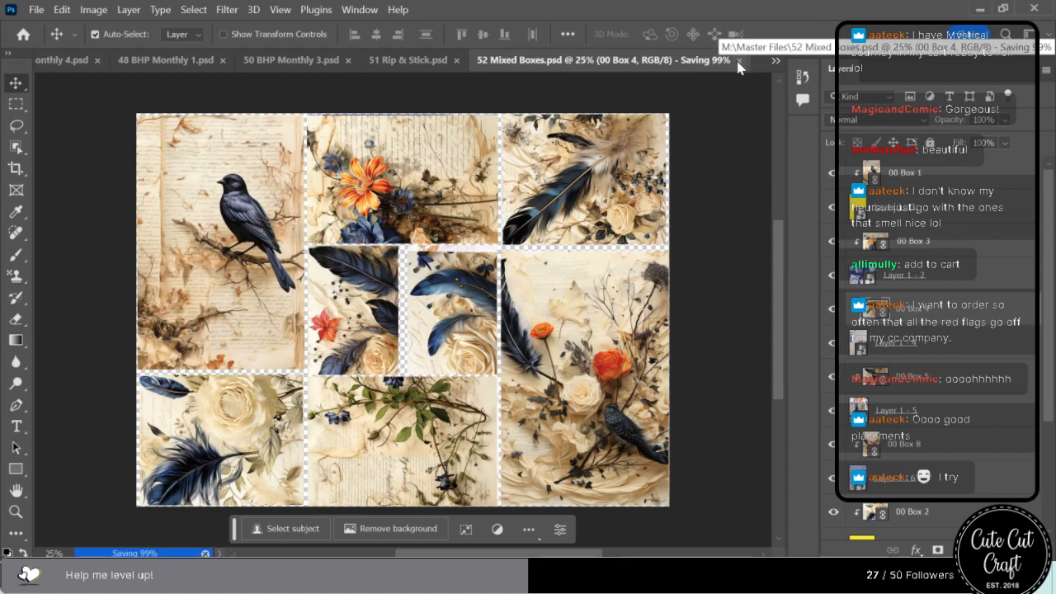
click(739, 60)
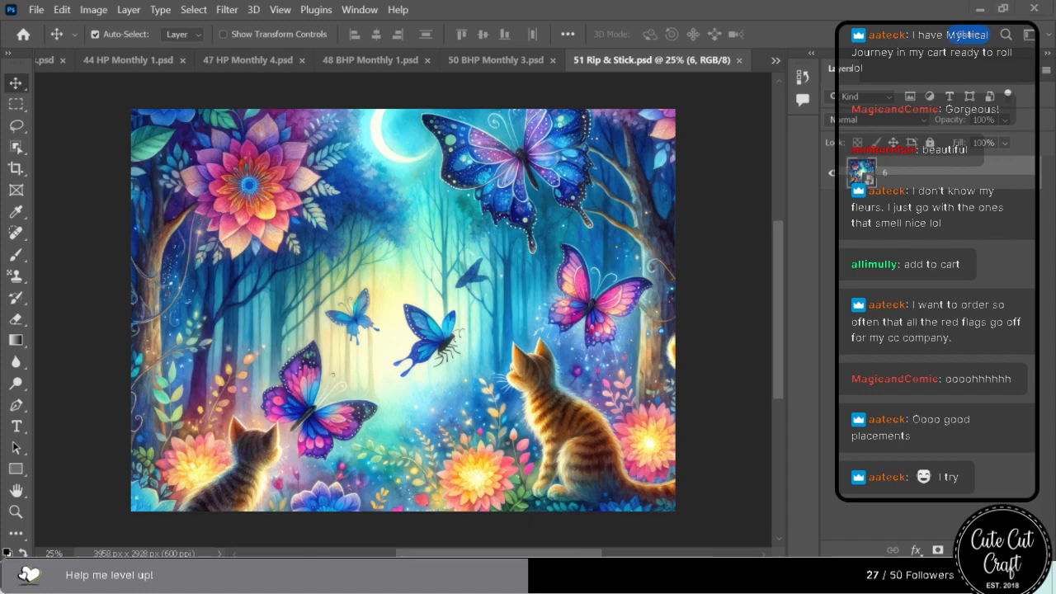
Replace the old artwork layer 6 in 51 Rip & Stick.psd with calligraphy image 8 enlarged to 54.97%, then save and close the file.
drag(923, 122, 390, 290)
drag(606, 309, 675, 311)
drag(202, 310, 132, 310)
drag(320, 231, 332, 278)
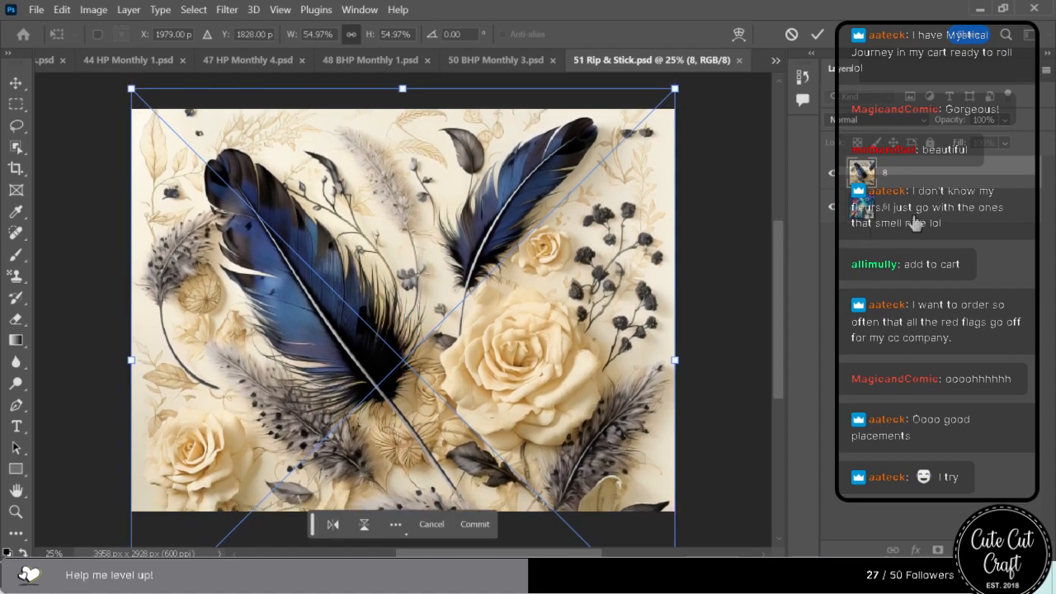
click(923, 209)
key(ctrl+e)
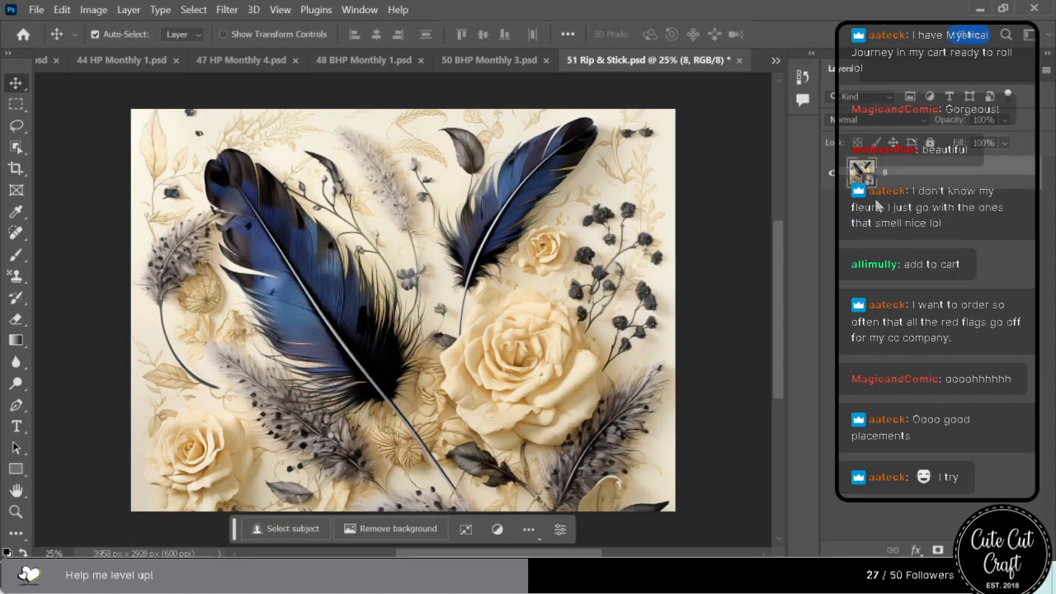
key(ctrl+s)
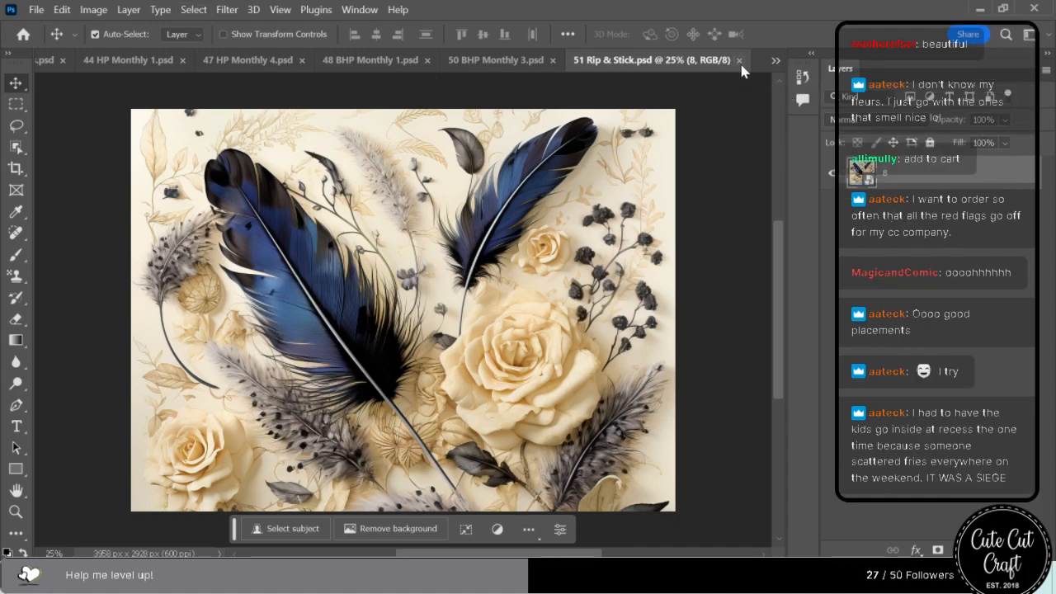
click(1004, 9)
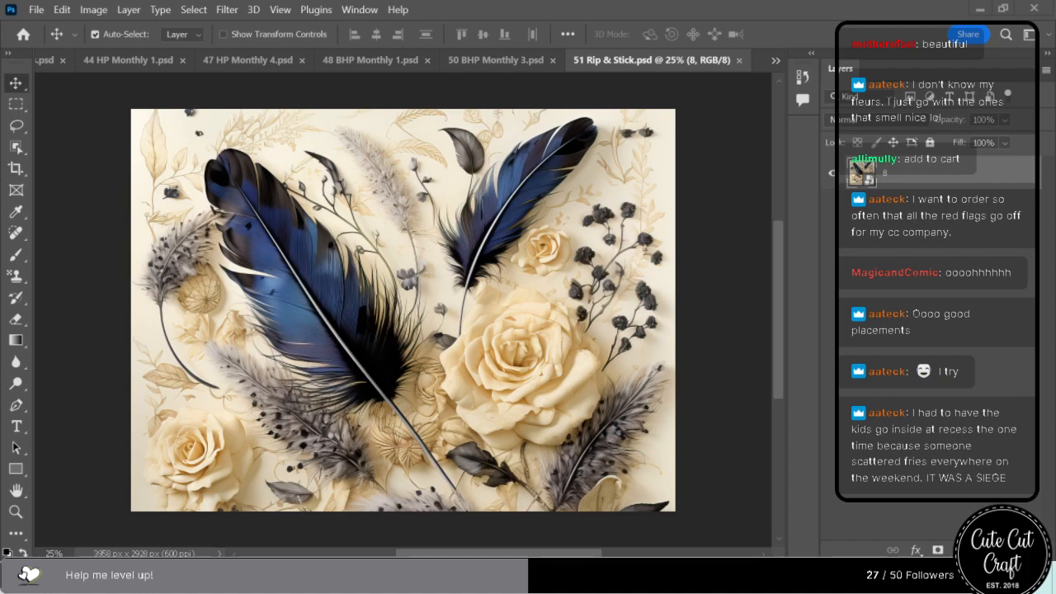
click(740, 60)
Save and close 50 BHP Monthly 3.psd, 48 BHP Monthly 1.psd, 47 HP Monthly 4.psd and 44 HP Monthly 1.psd.
key(ctrl+s)
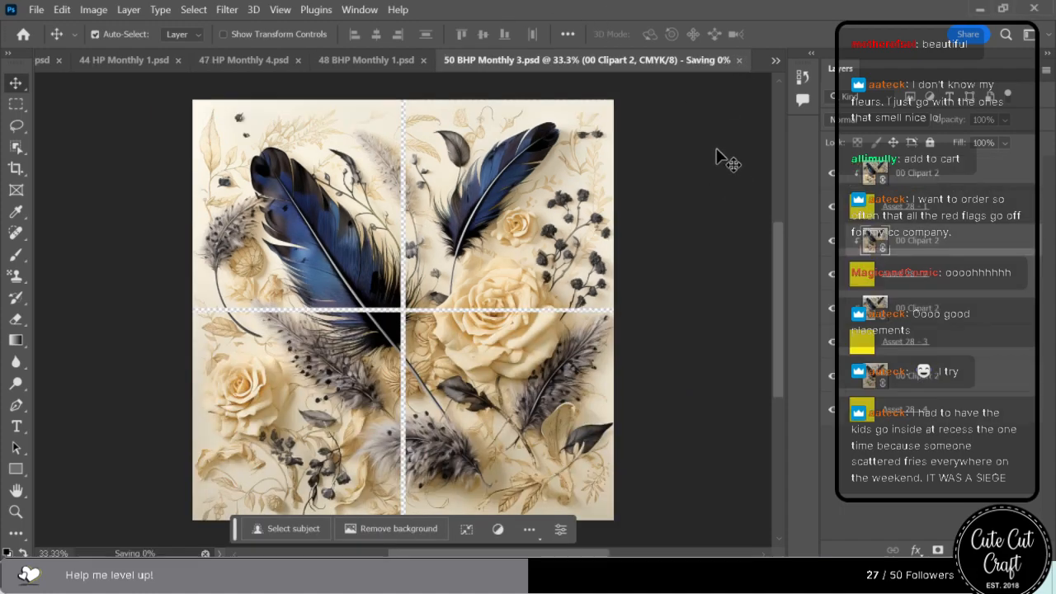
click(740, 60)
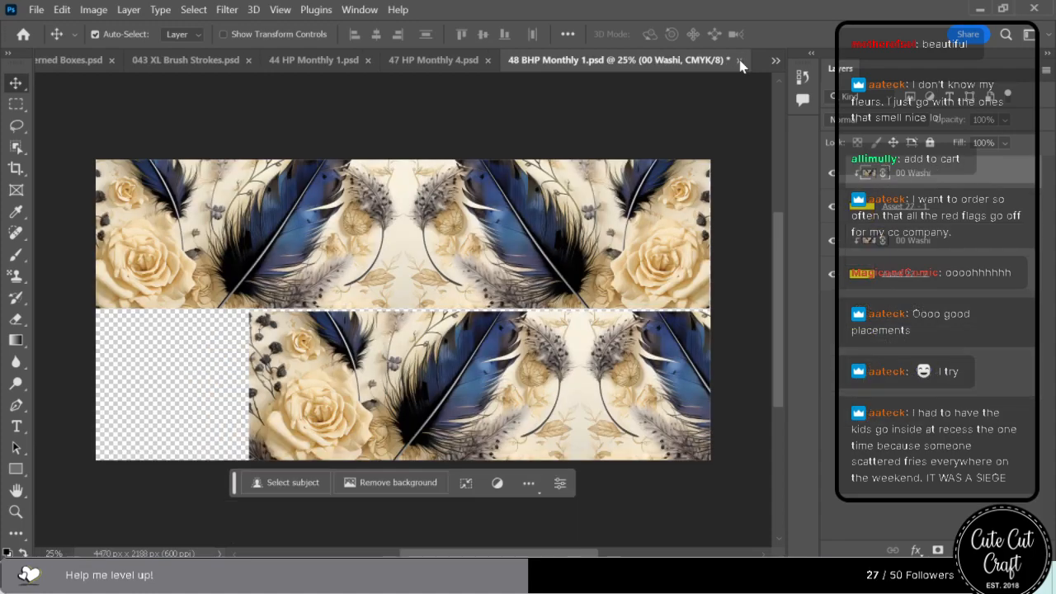
key(ctrl+s)
click(739, 60)
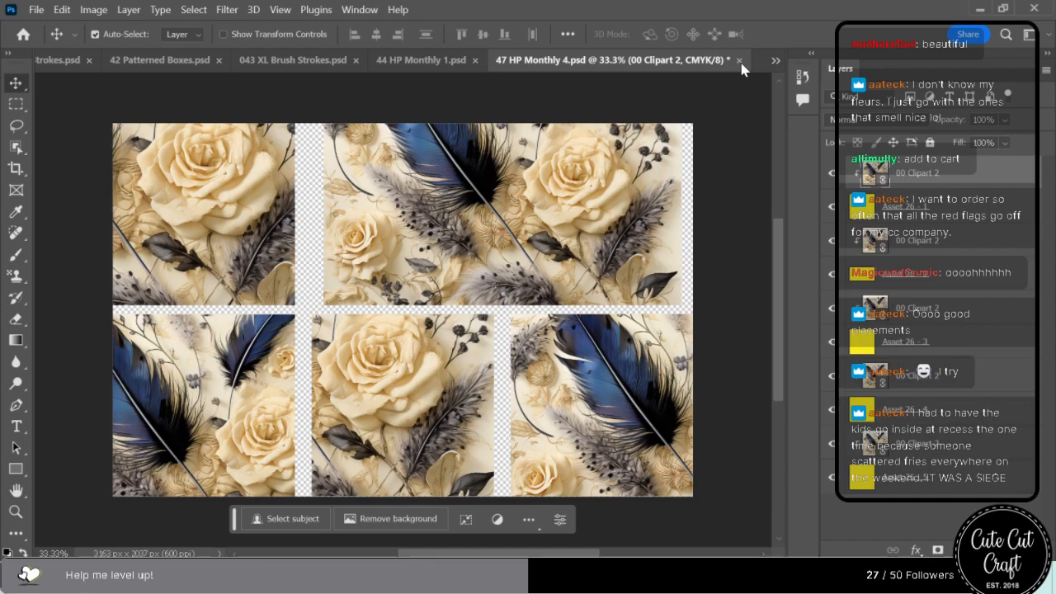
key(ctrl+s)
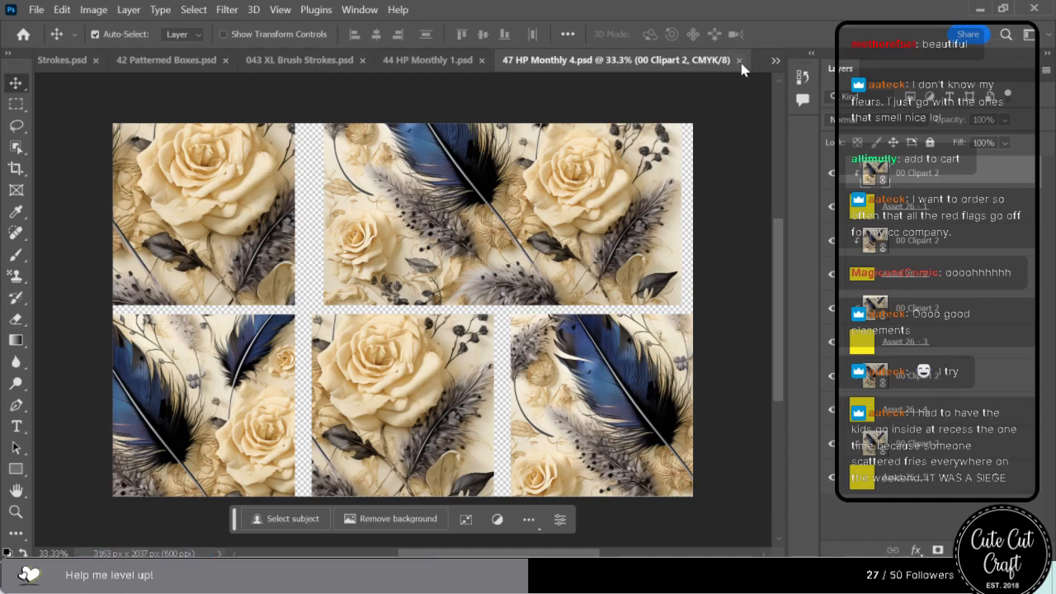
click(740, 62)
key(ctrl+s)
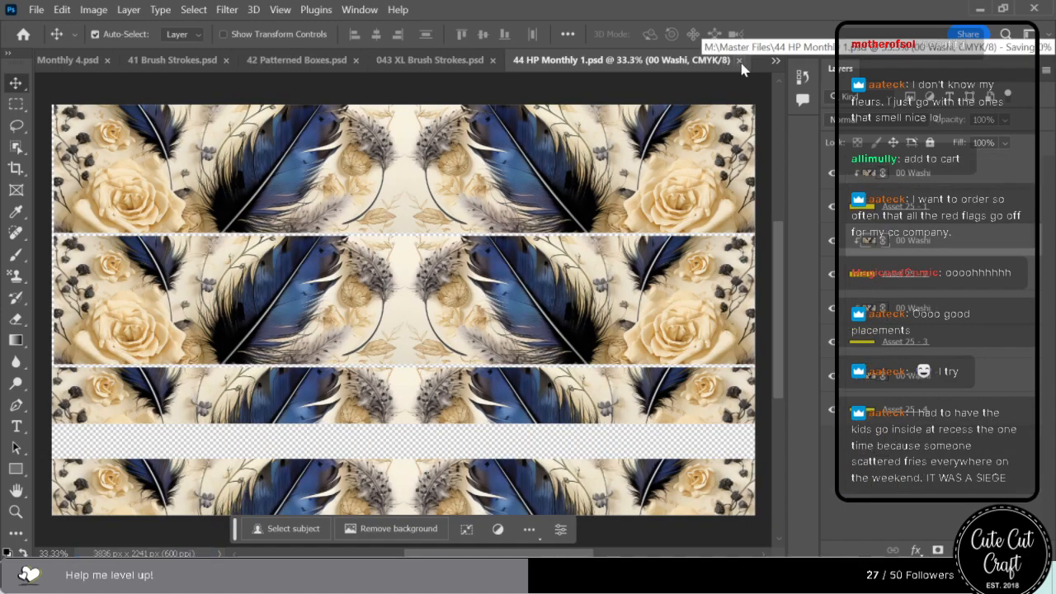
click(741, 62)
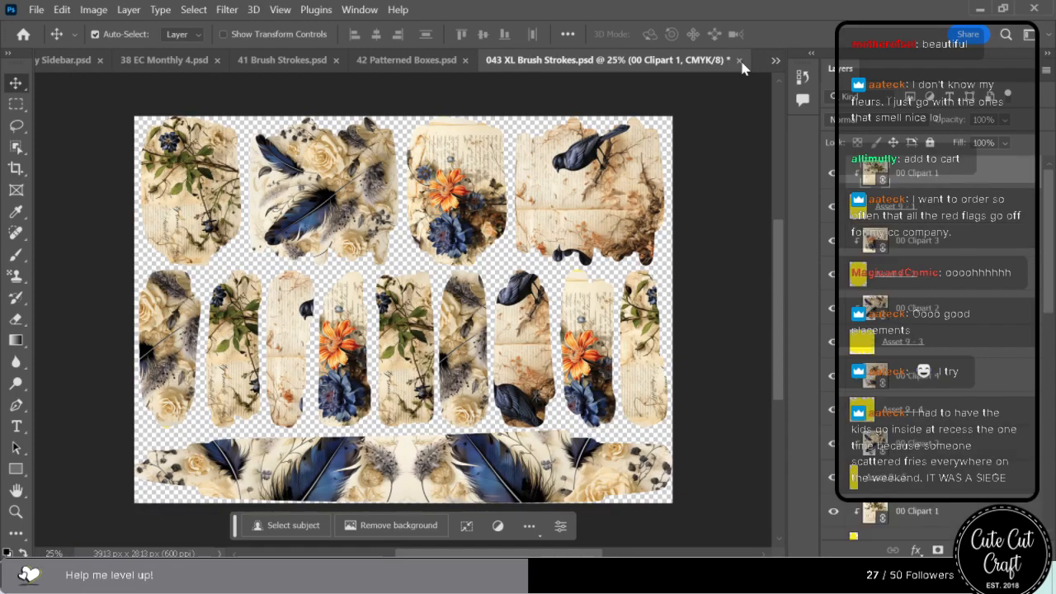
Reposition the bird and orange flower artwork in 043 XL Brush Strokes.psd, fitting both birds in the seventh narrow stroke and none in the third.
mouse_move(619, 208)
mouse_down()
mouse_move(620, 192)
mouse_move(612, 203)
mouse_up()
drag(584, 324, 581, 319)
mouse_move(546, 355)
mouse_down()
mouse_move(548, 346)
mouse_move(538, 364)
mouse_up()
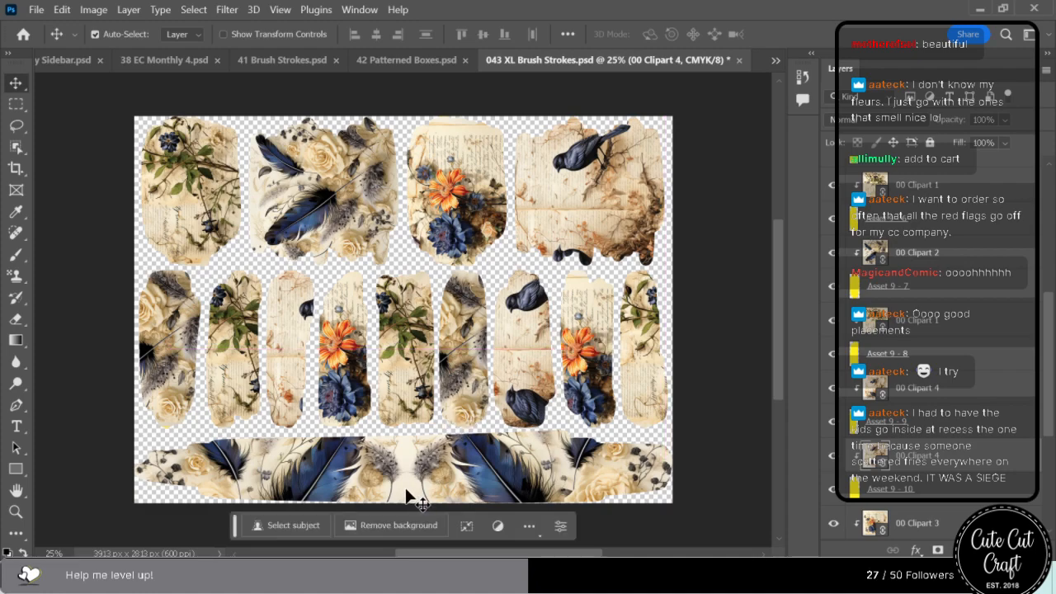
drag(294, 372, 317, 382)
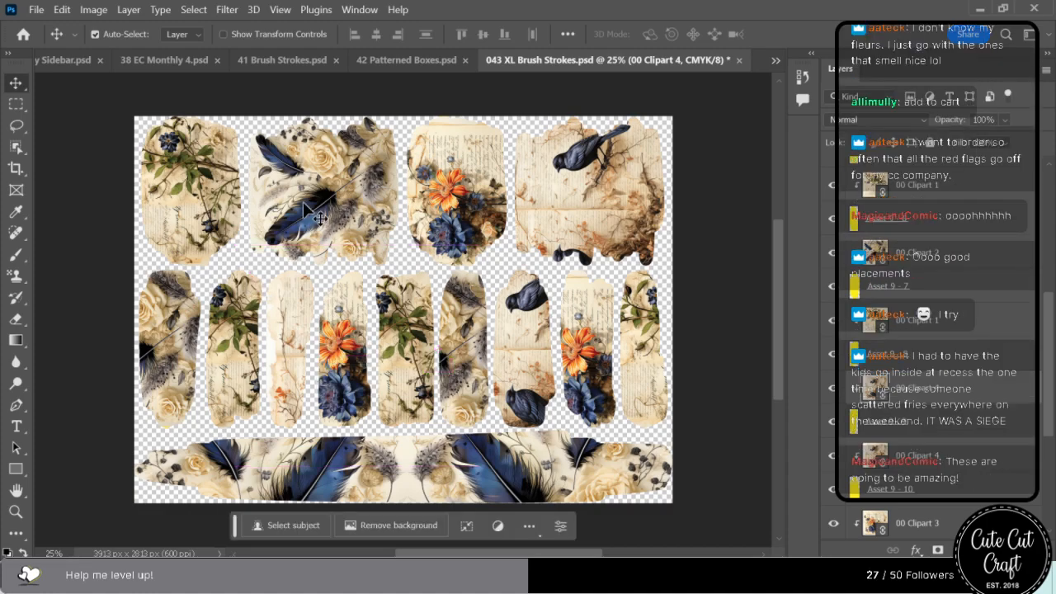
drag(312, 213, 484, 331)
Save and close 043 XL Brush Strokes.psd and 42 Patterned Boxes.psd.
key(ctrl+s)
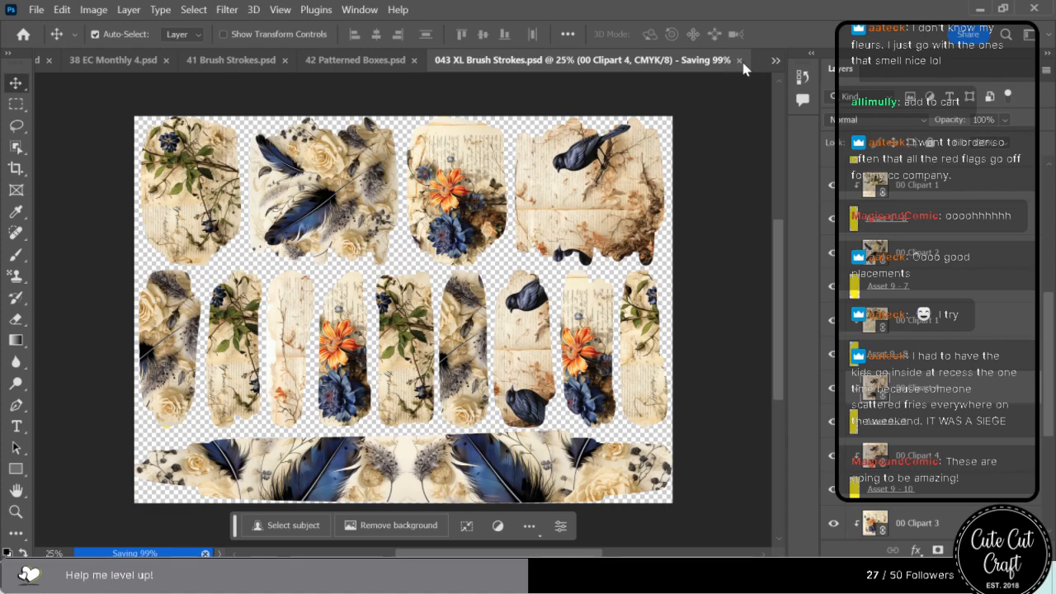
click(739, 60)
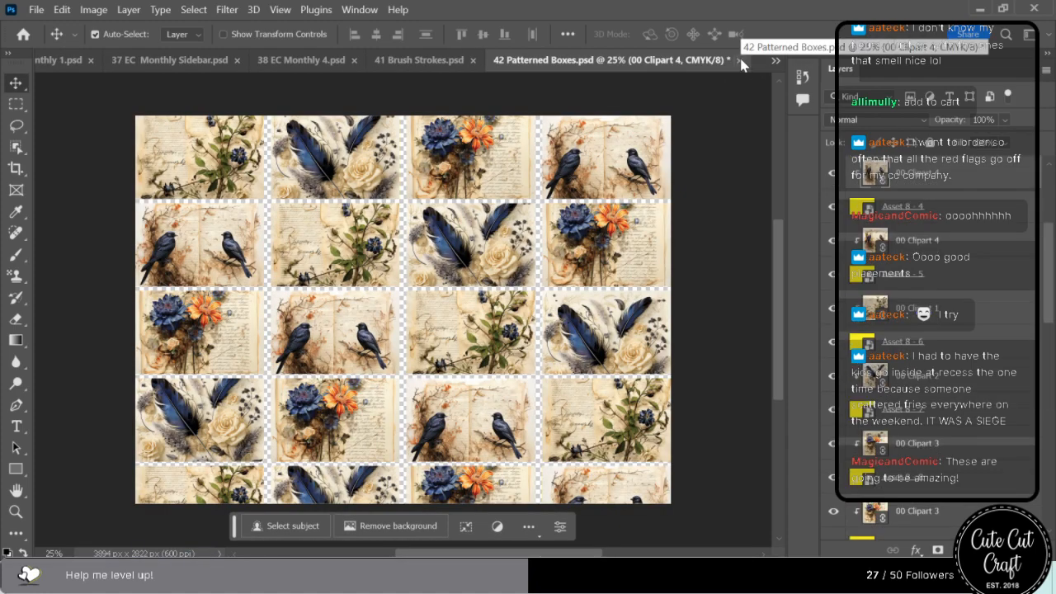
key(ctrl+s)
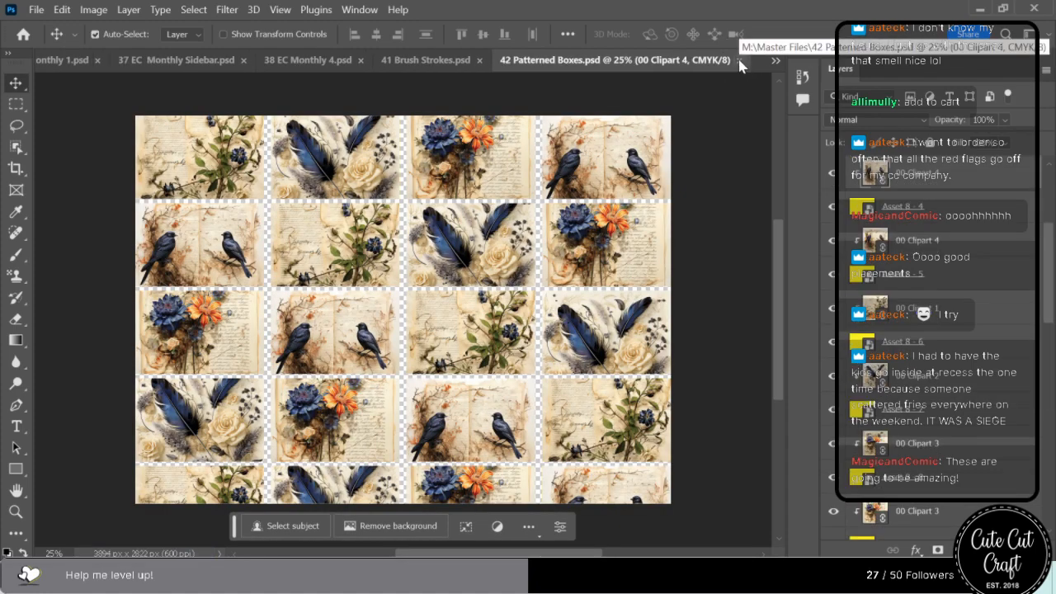
click(739, 60)
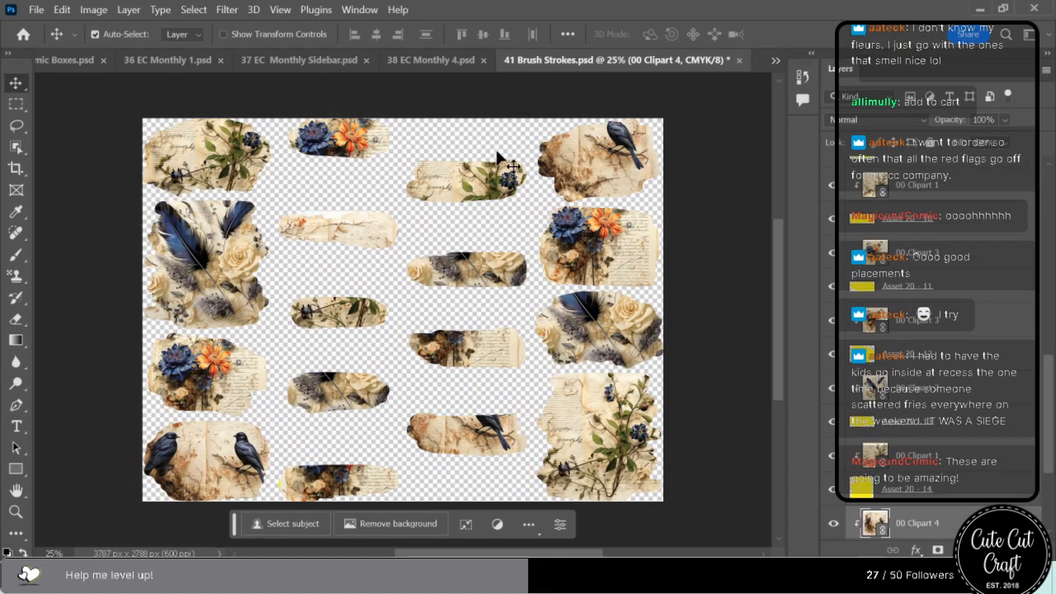
Center the blackbirds, flowers and feather artwork within the upper three brush strokes of the fourth column in 41 Brush Strokes.psd.
drag(587, 150, 630, 190)
drag(619, 248, 636, 289)
drag(602, 330, 612, 363)
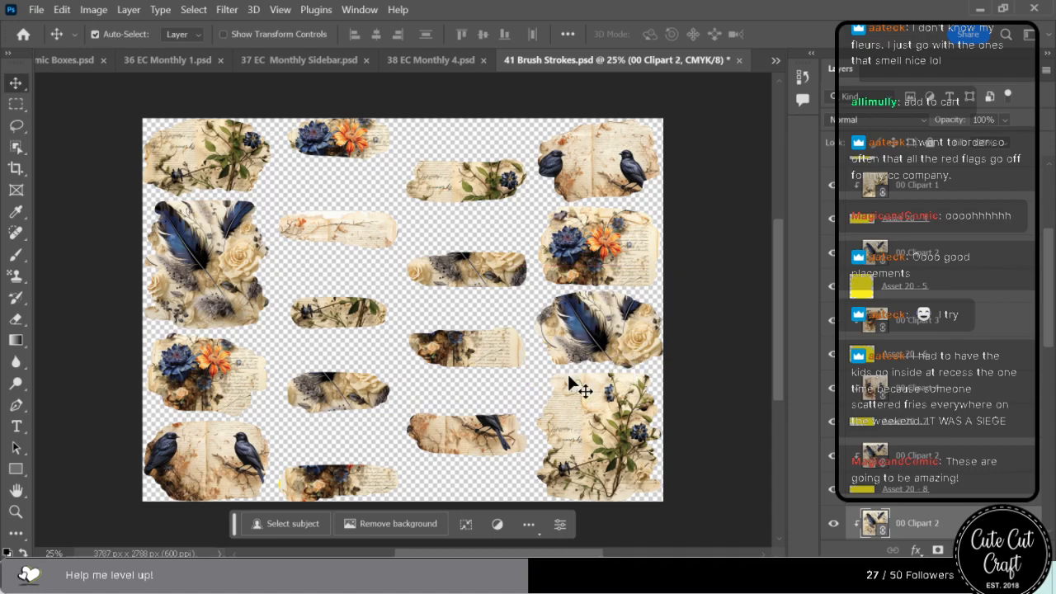
Center the artwork in the lowest brush strokes of the first three columns so both birds and the flowers show fully.
mouse_move(569, 462)
mouse_down()
mouse_move(472, 467)
mouse_move(487, 465)
mouse_up()
drag(349, 505, 323, 481)
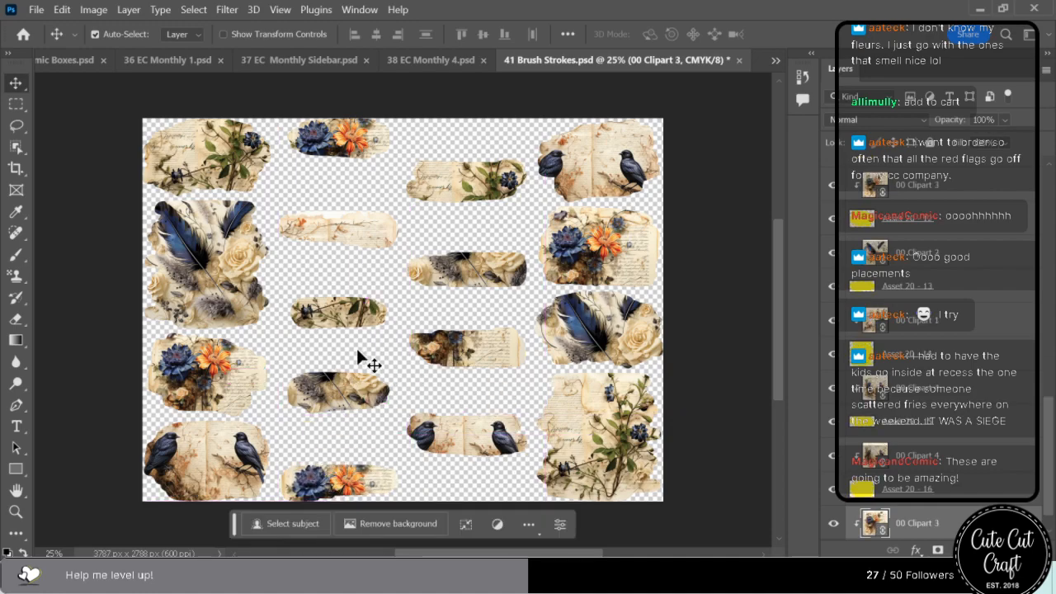
drag(202, 431, 217, 435)
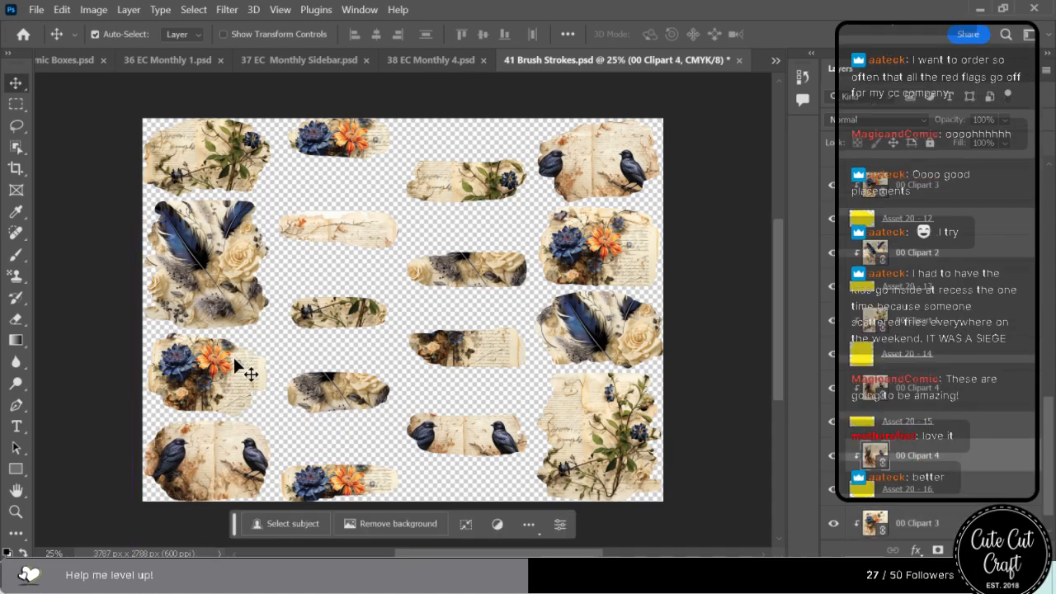
Save and close 41 Brush Strokes.psd and 38 EC Monthly 4.psd.
key(ctrl+s)
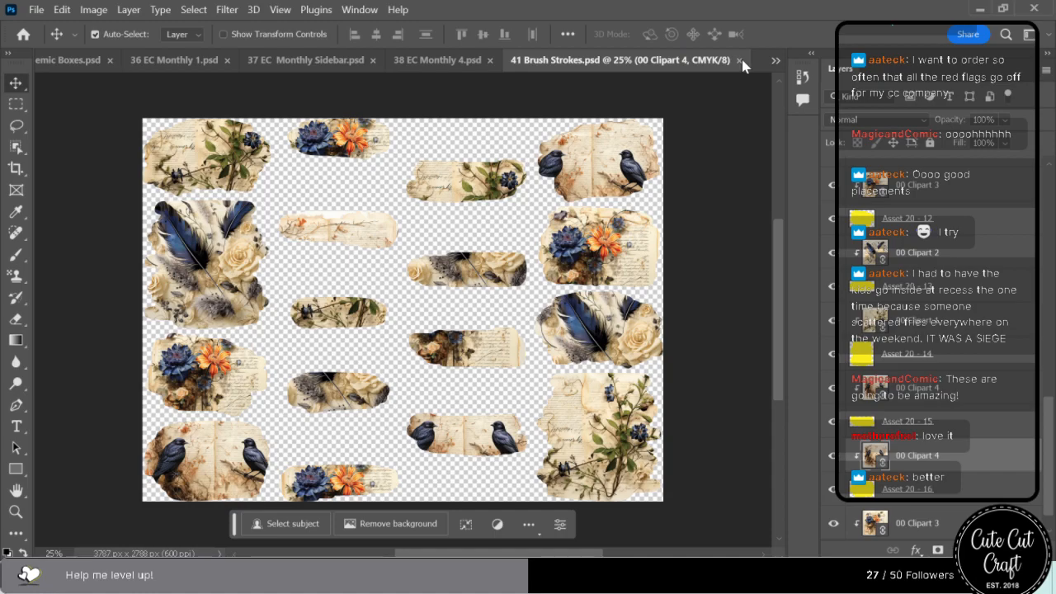
click(741, 61)
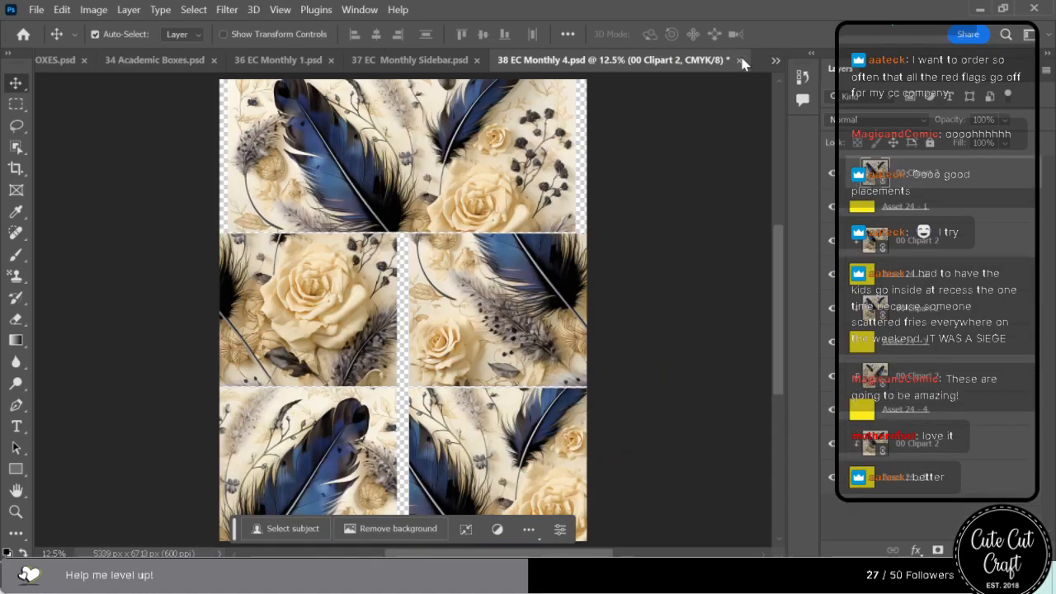
key(ctrl+s)
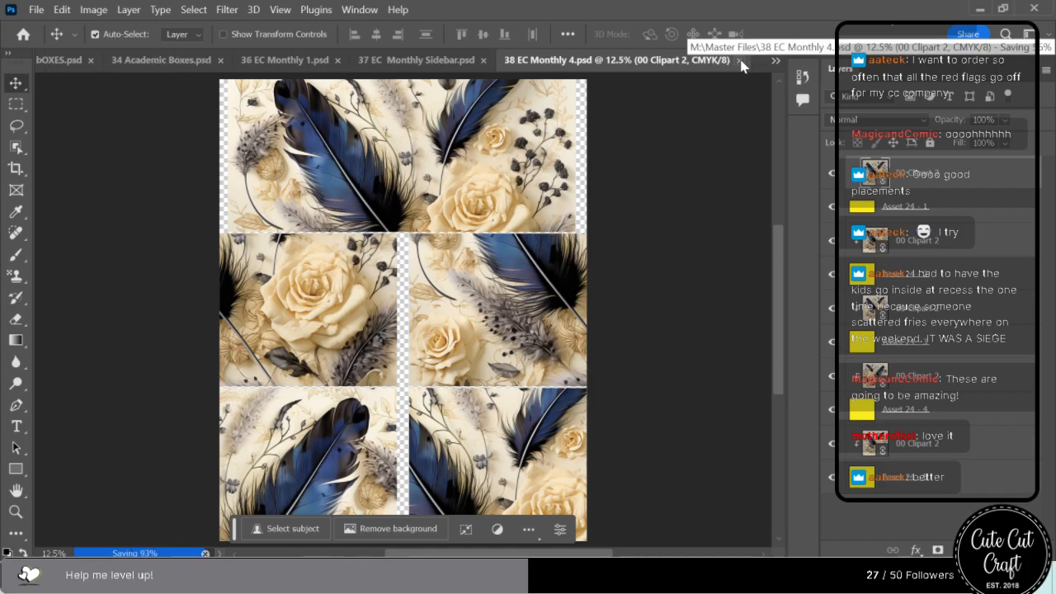
click(745, 61)
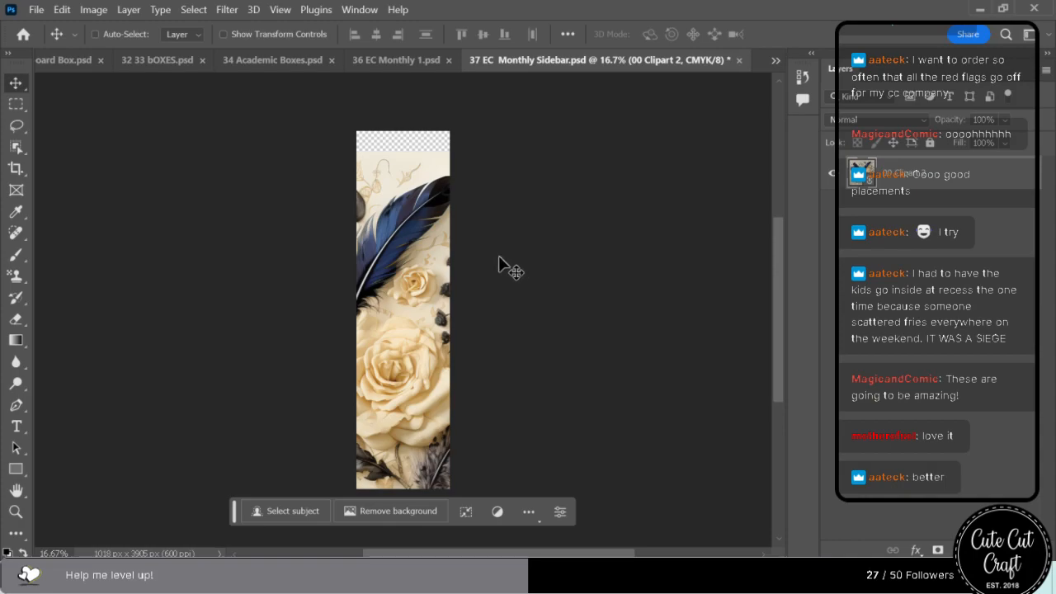
Reposition the 00 Clipart 2 feather and rose artwork in 37 EC Monthly Sidebar.psd, then save and close the file.
drag(430, 323, 654, 319)
drag(651, 314, 647, 312)
key(ctrl+s)
click(738, 60)
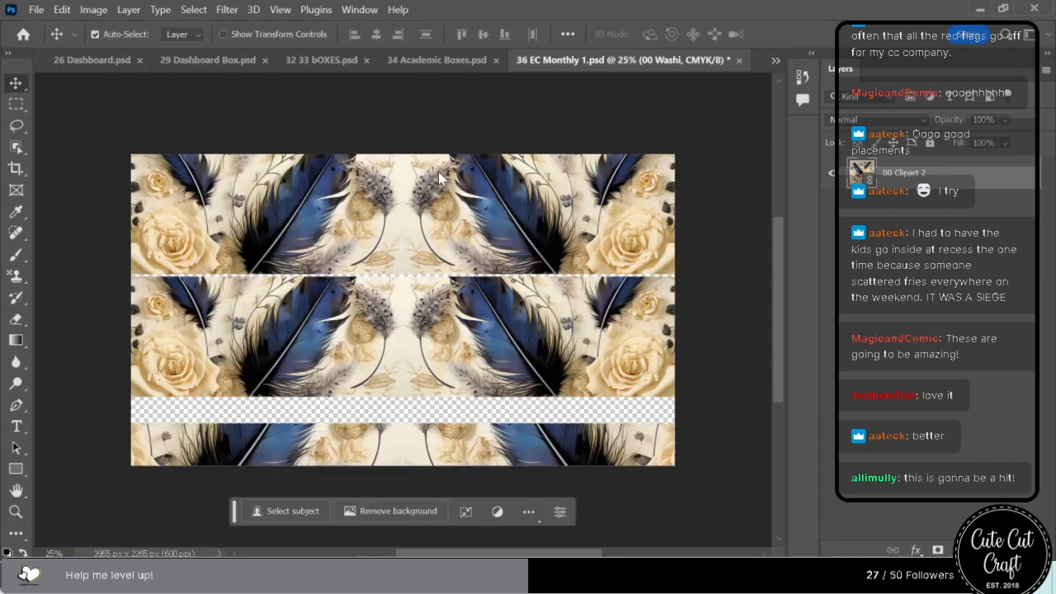
Save and close 36 EC Monthly 1.psd, then lower the blackbird in 34 Academic Boxes.psd and save and close that file.
key(ctrl+s)
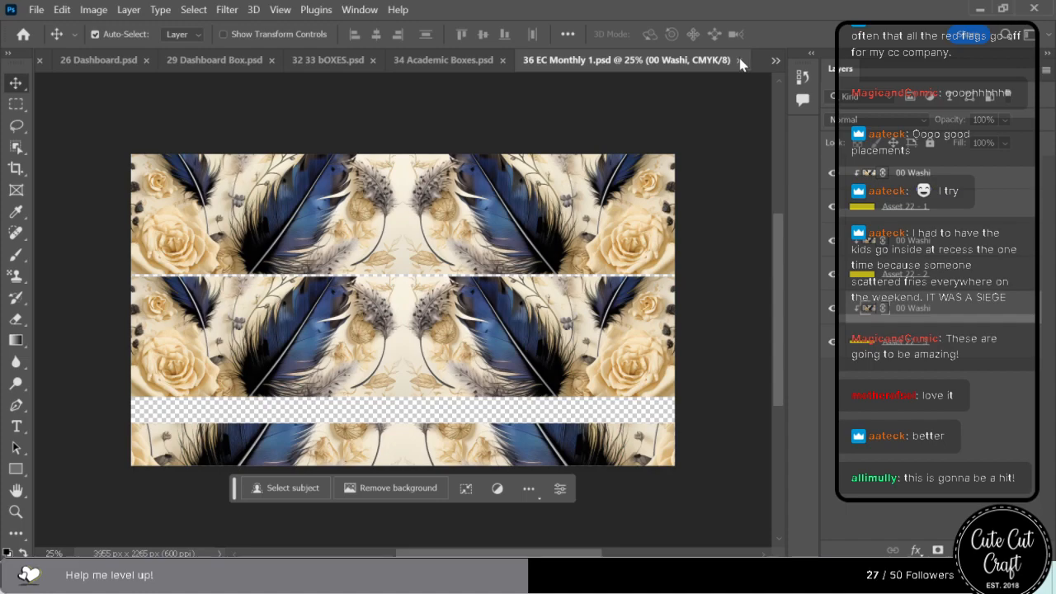
click(729, 60)
drag(165, 254, 163, 287)
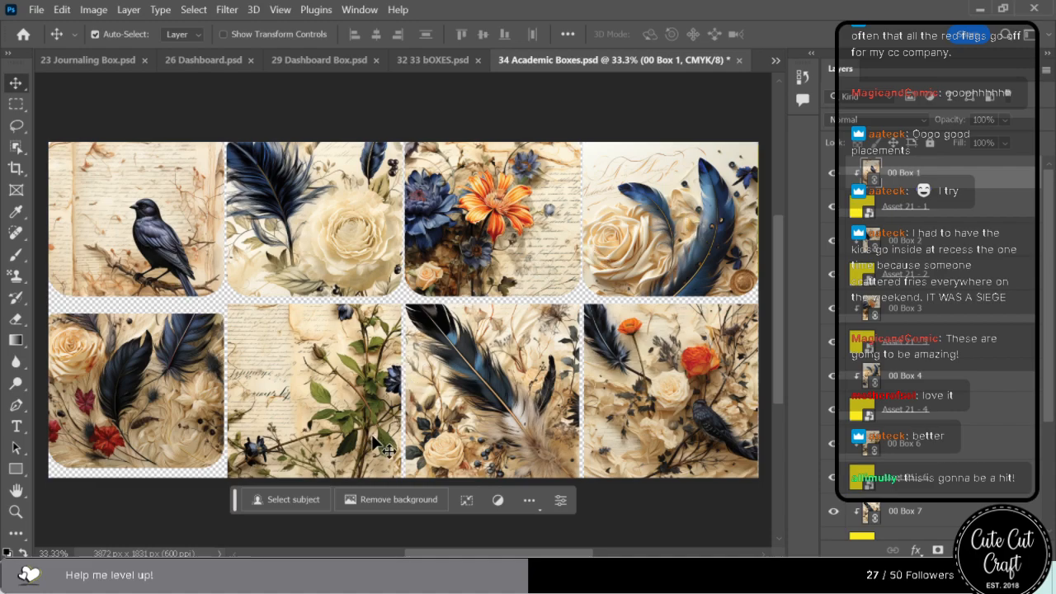
key(ctrl+s)
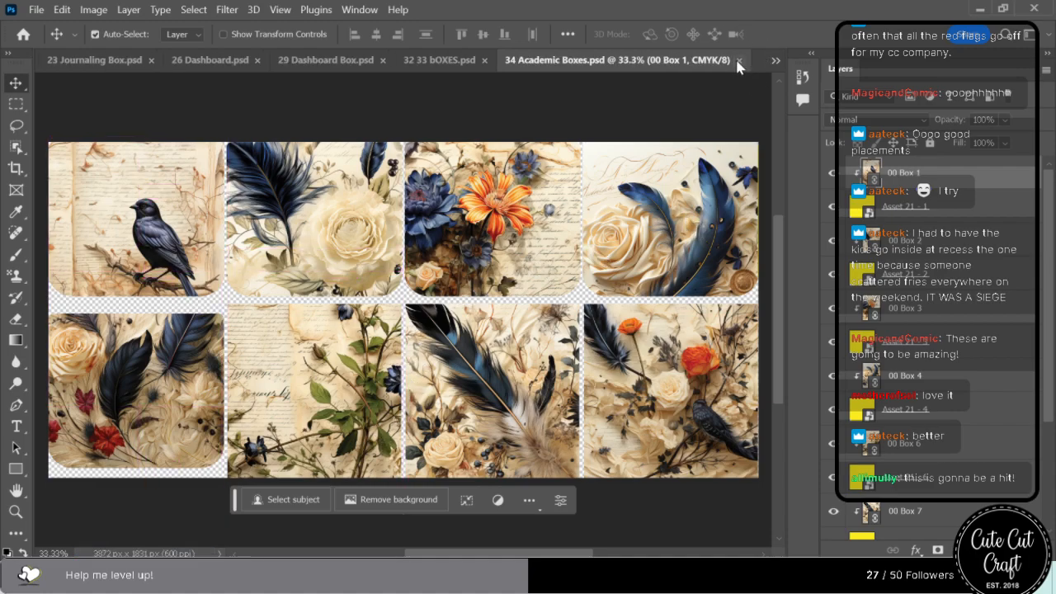
click(740, 61)
Lower the 00 Clipart 4 artwork in 32 33 bOXES.psd so both blackbirds sit in the bottom box, then save and close it.
drag(409, 395, 404, 459)
key(ctrl+s)
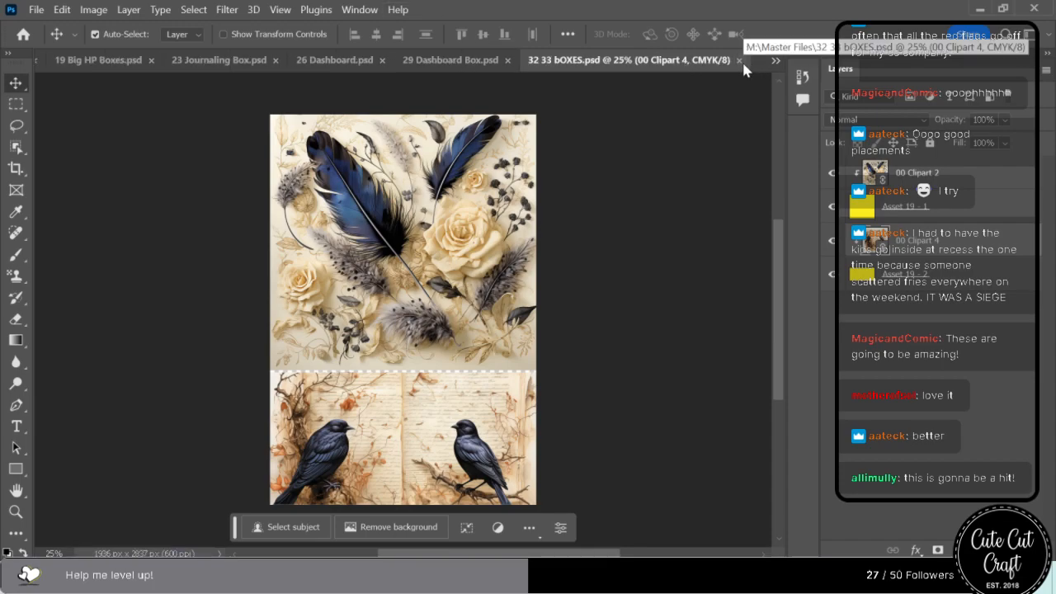
click(739, 61)
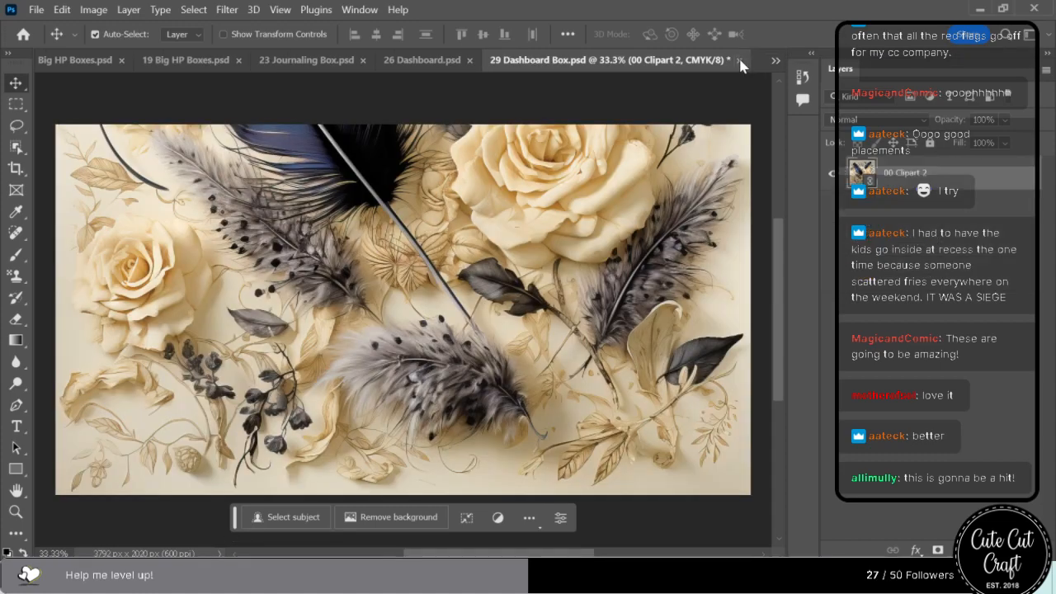
Move the 00 Clipart 2 artwork down in 29 Dashboard Box.psd to frame the two blue feathers and rose, then save and close the file.
drag(374, 189, 395, 232)
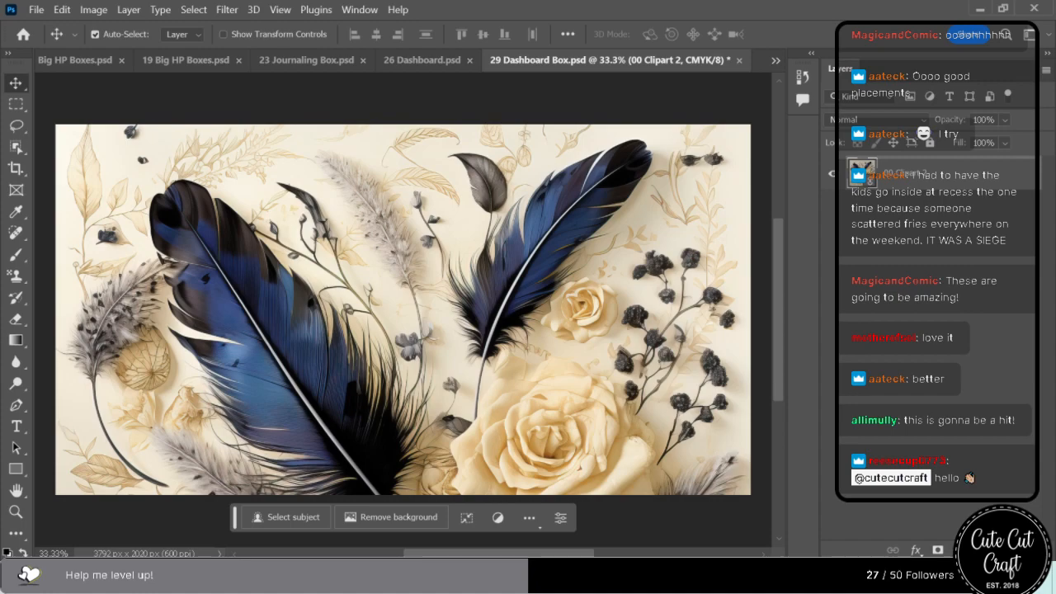
key(ctrl+s)
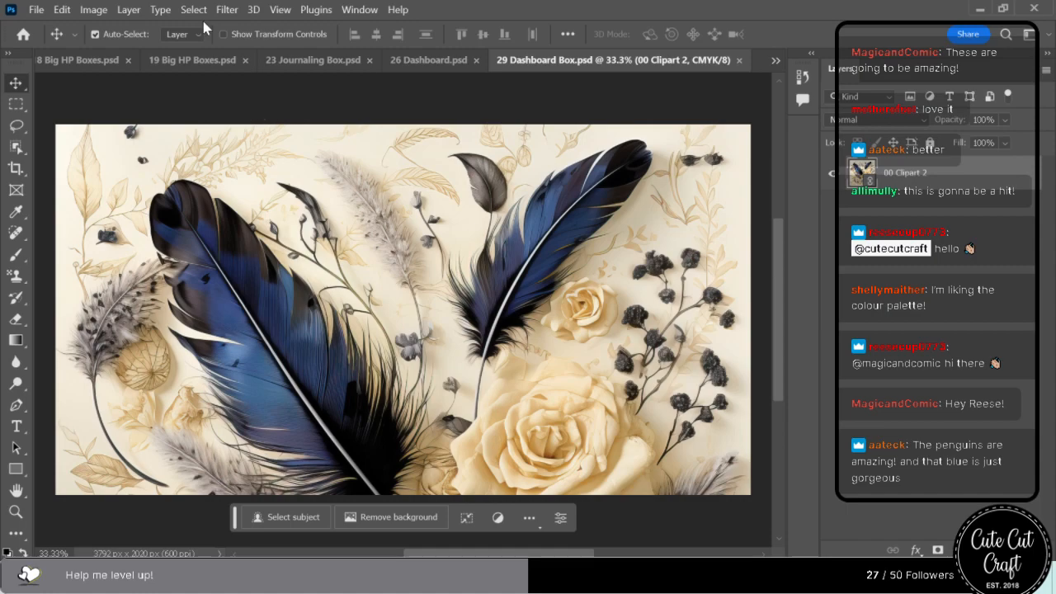
click(738, 60)
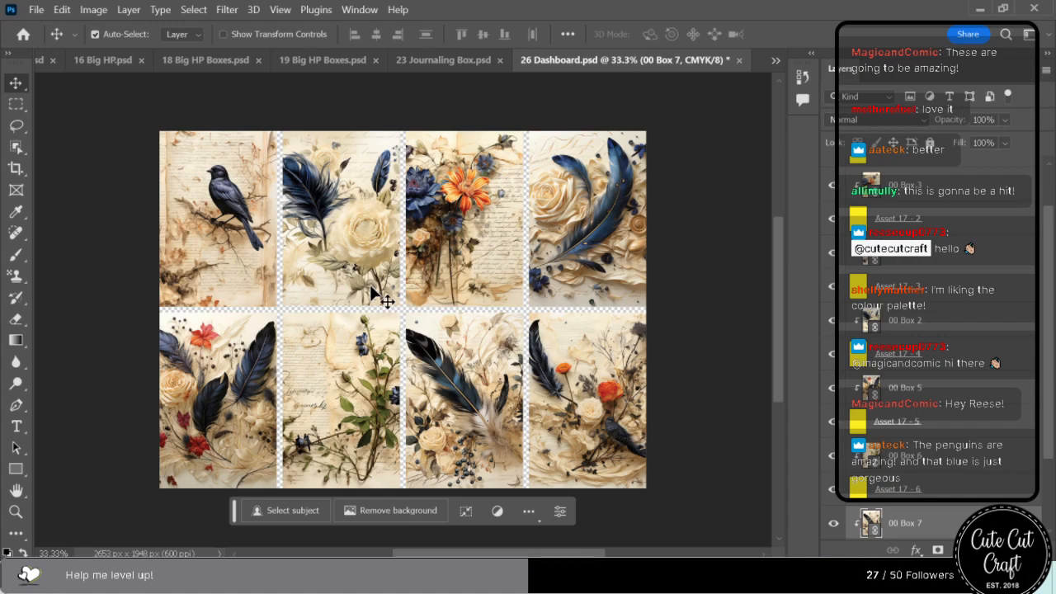
Save and close 26 Dashboard.psd, then shift the washi artwork slightly left in 23 Journaling Box.psd and save and close it.
key(ctrl+s)
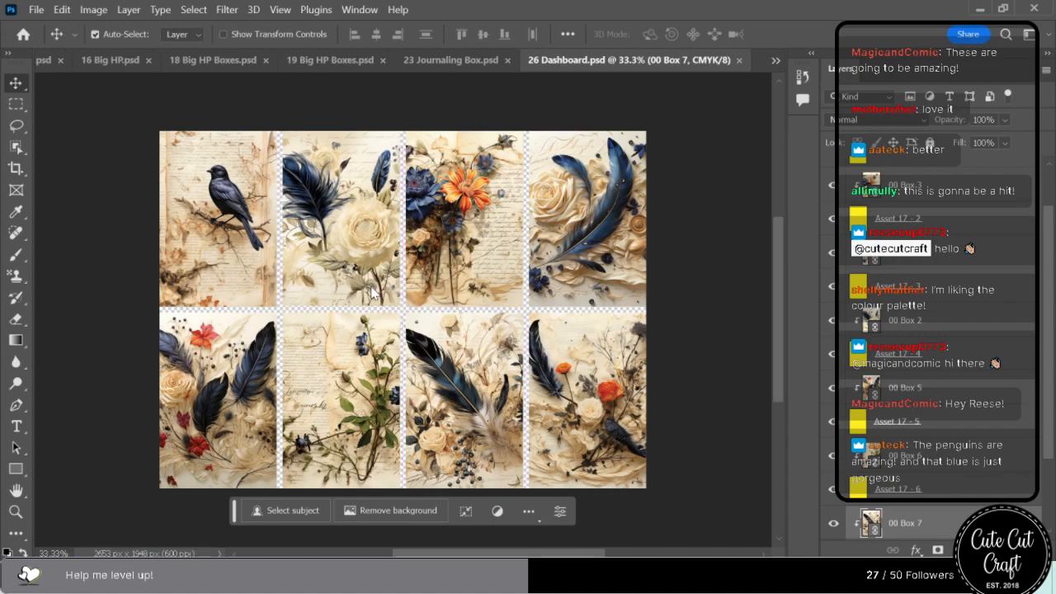
click(739, 60)
mouse_move(510, 251)
mouse_down()
mouse_move(495, 340)
mouse_move(458, 256)
mouse_move(501, 245)
mouse_move(110, 253)
mouse_move(561, 259)
mouse_move(516, 264)
mouse_move(502, 251)
mouse_up()
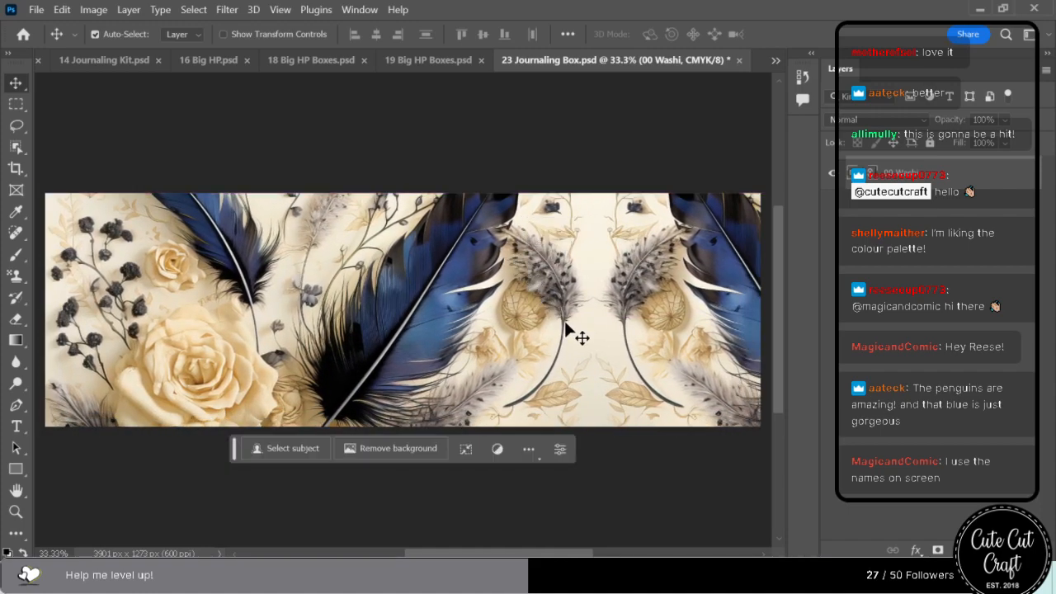
key(ctrl+s)
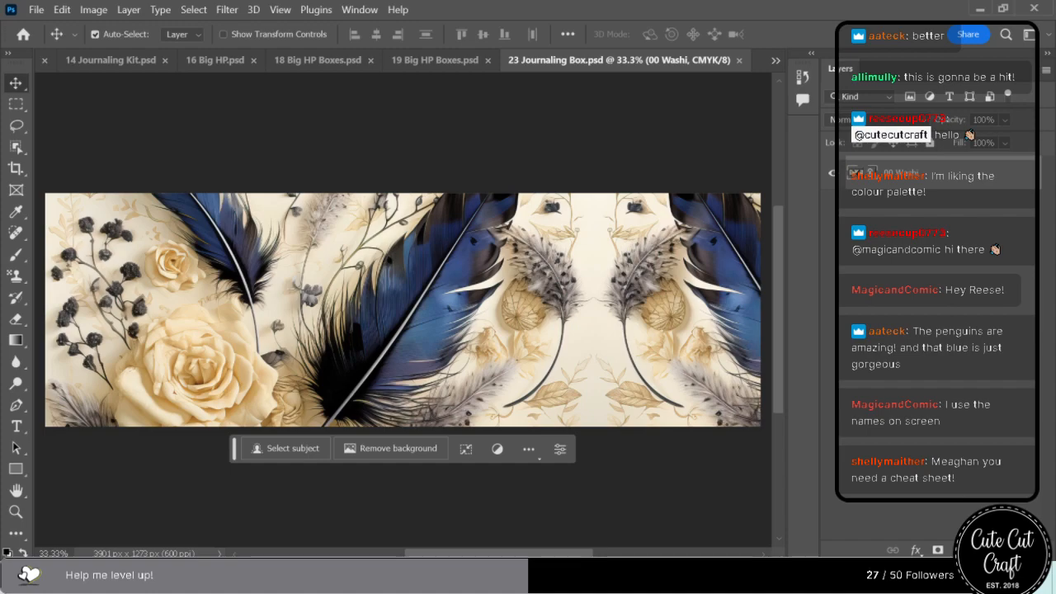
click(739, 60)
Save and close 19 Big HP Boxes.psd, 18 Big HP Boxes.psd, 16 Big HP.psd and 14 Journaling Kit.psd.
key(ctrl+s)
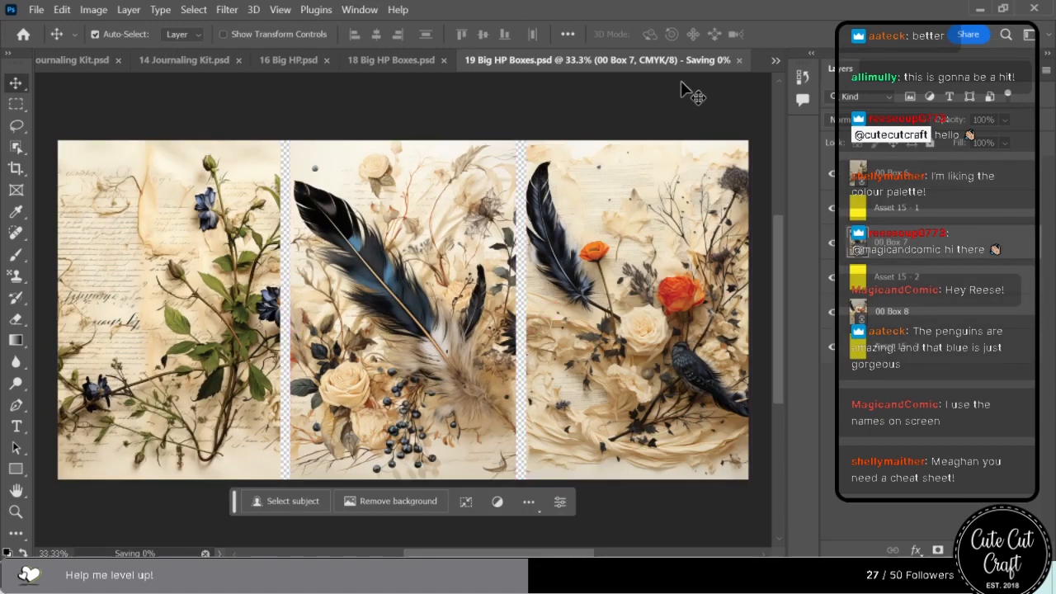
click(739, 60)
key(ctrl+s)
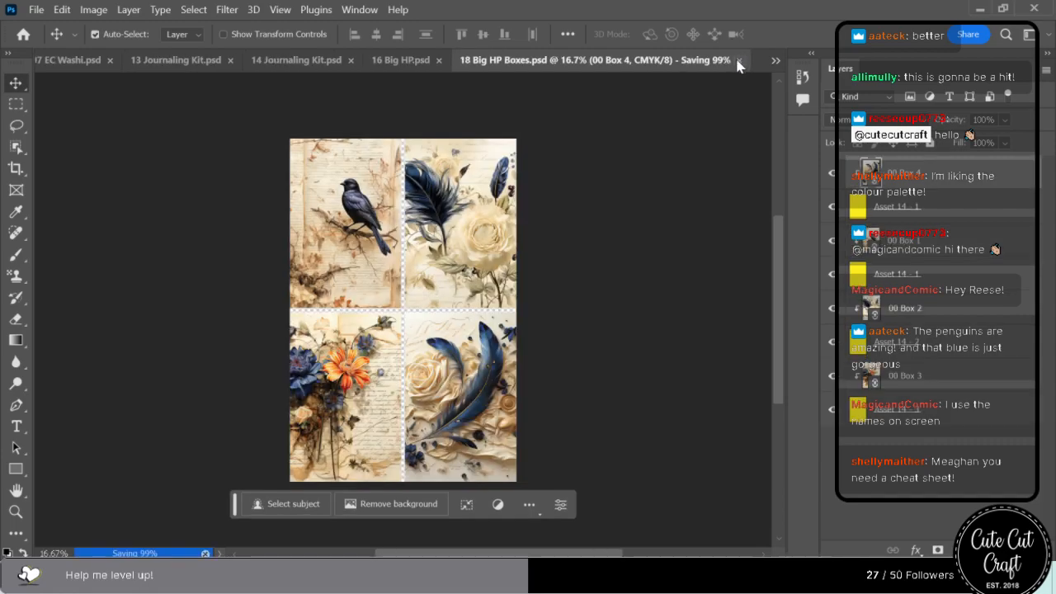
click(738, 60)
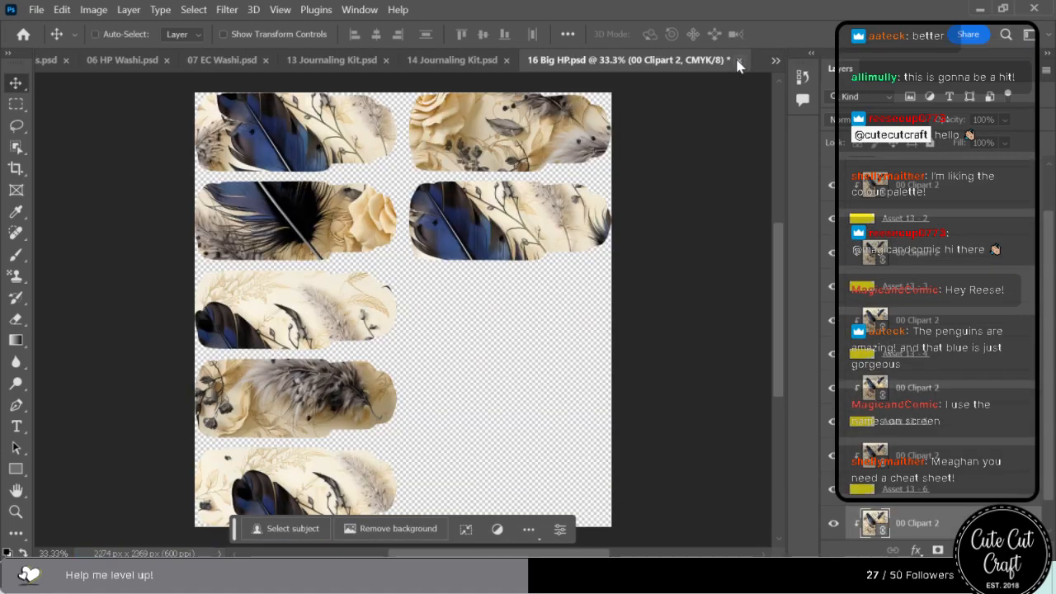
key(ctrl+s)
click(739, 60)
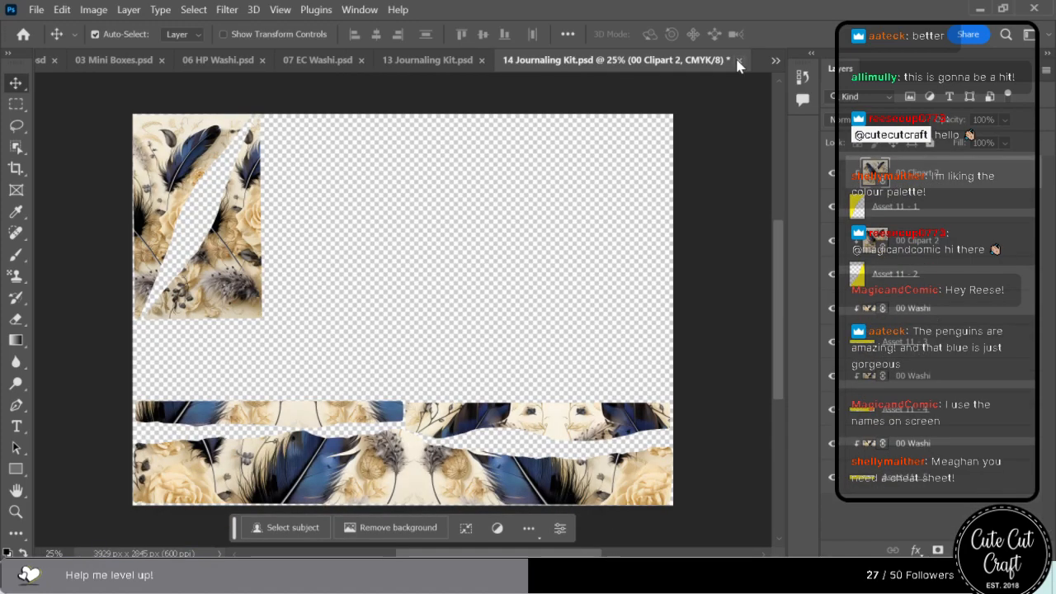
key(ctrl+s)
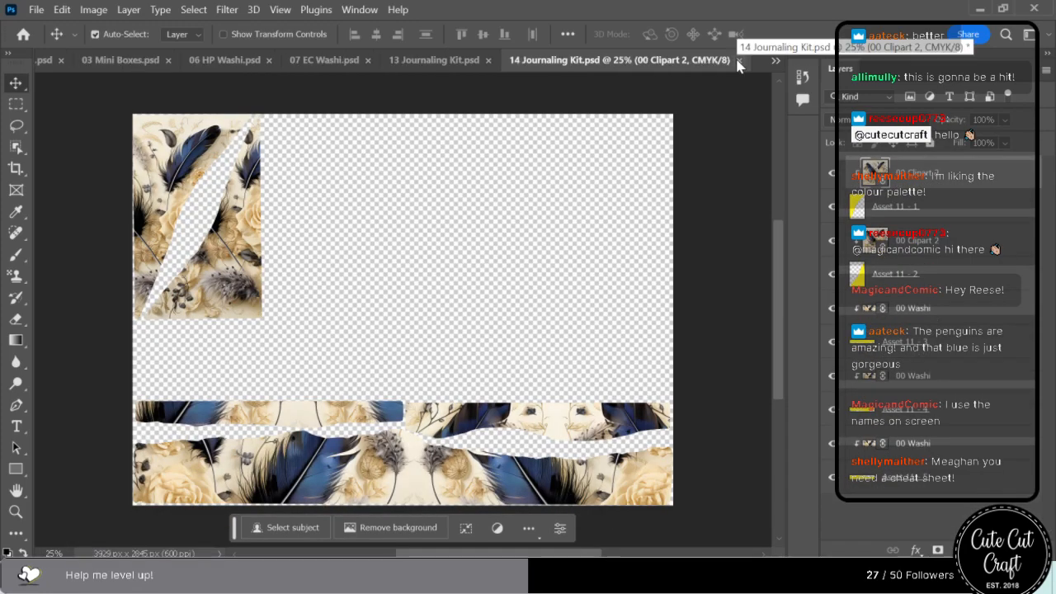
click(741, 60)
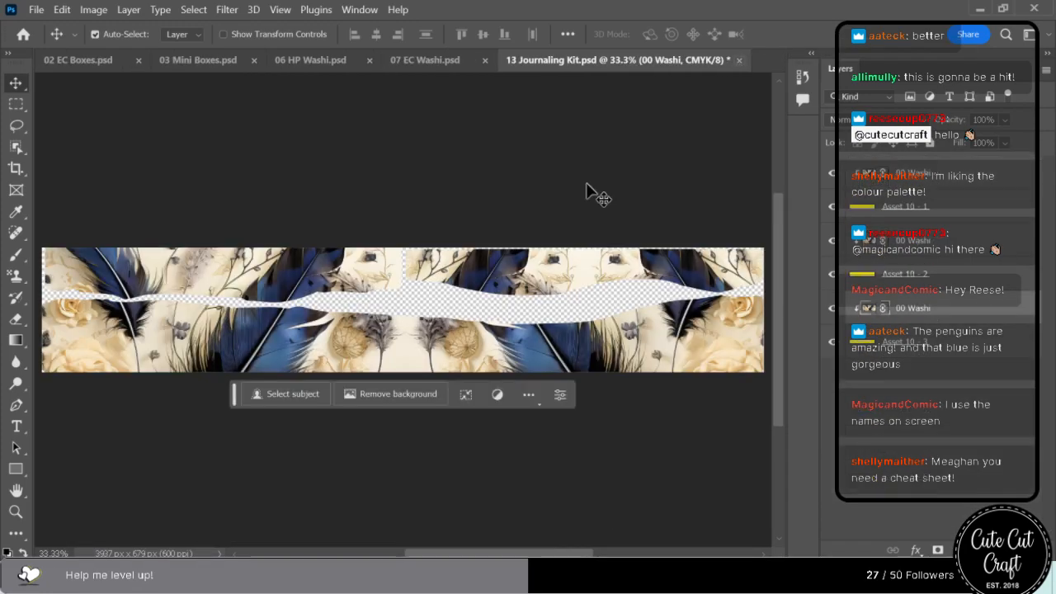
Move the lower strip's washi artwork up in 13 Journaling Kit.psd, then save and close it and 07 EC Washi.psd.
drag(322, 322, 324, 247)
key(ctrl+s)
click(741, 60)
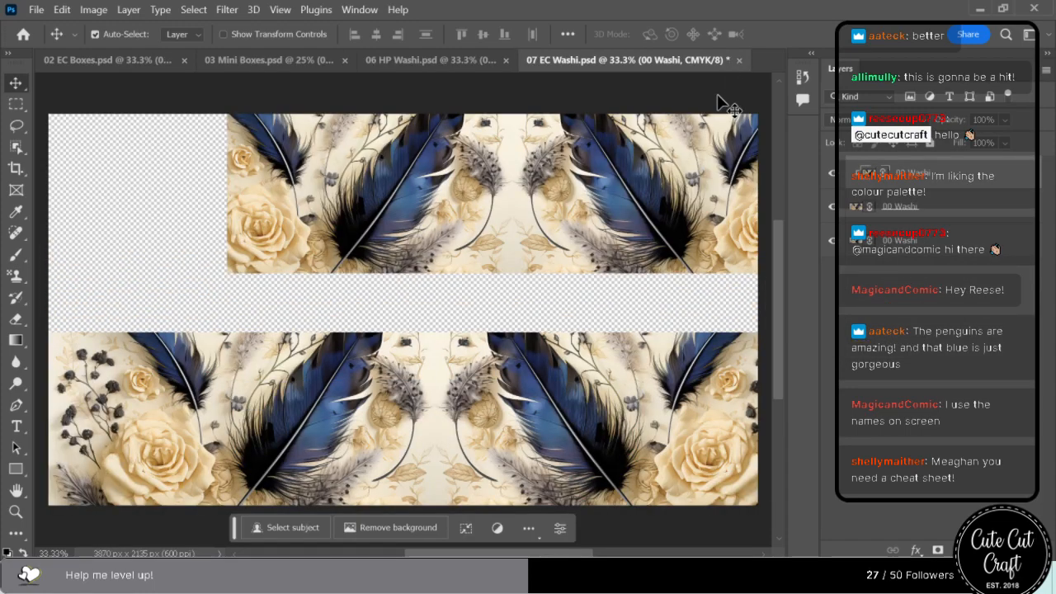
key(ctrl+s)
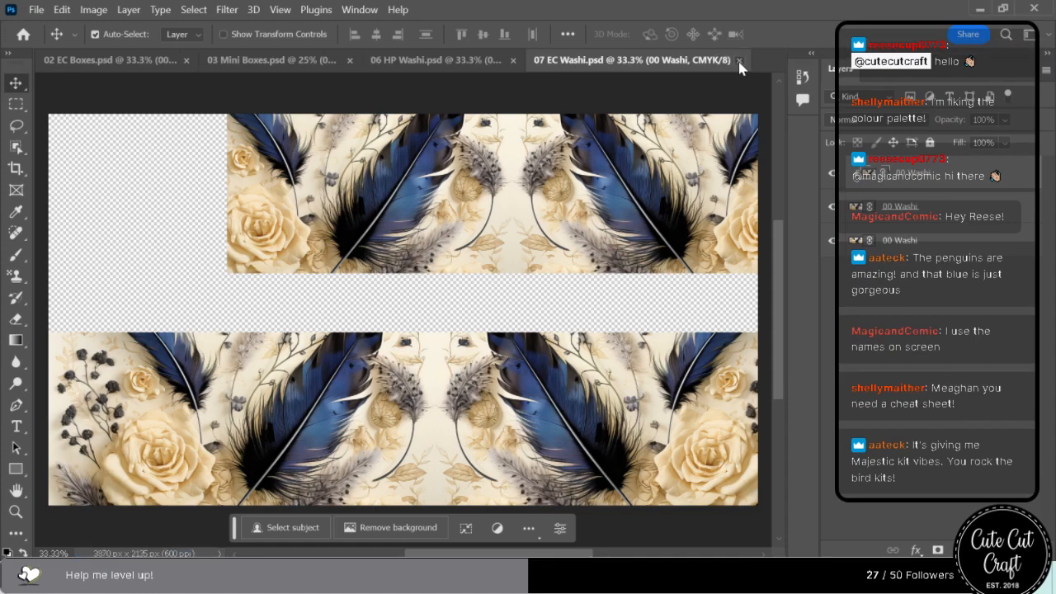
click(738, 59)
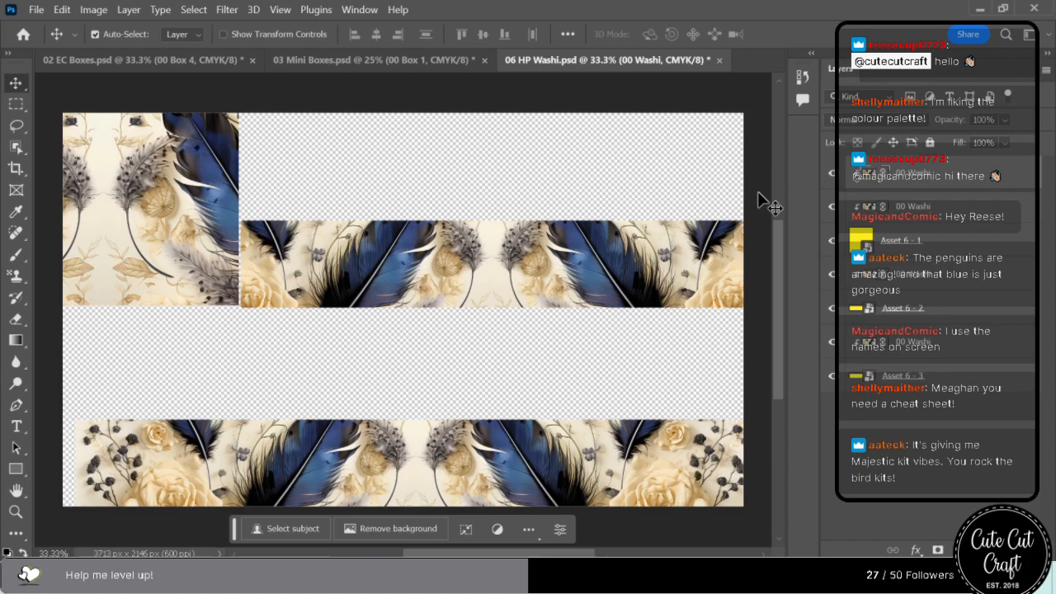
Shift the tall block's washi artwork left in 06 HP Washi.psd so the blue feather fills it, then save and close the file.
key(ctrl+s)
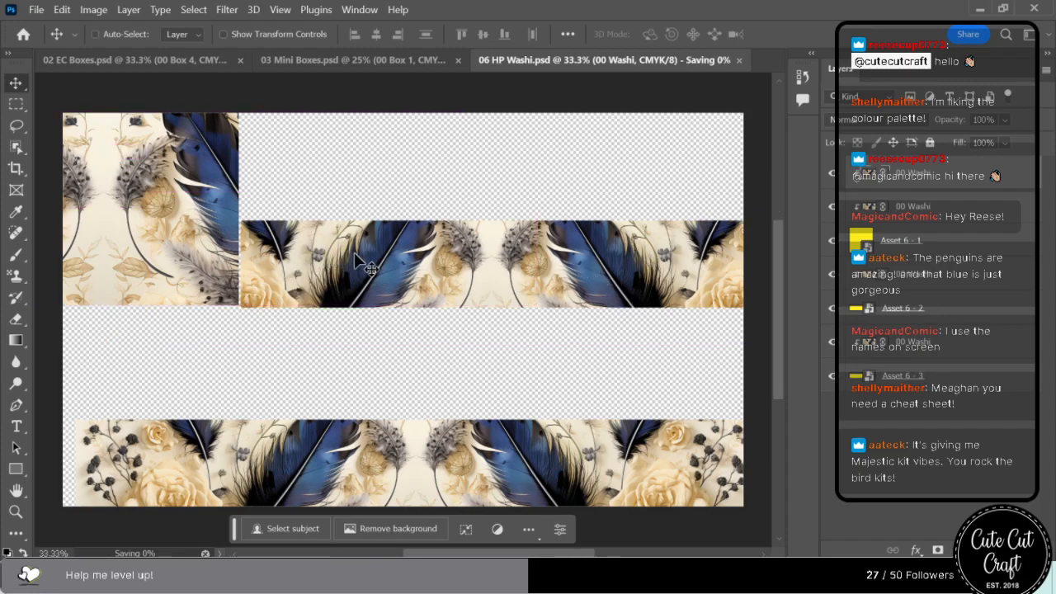
drag(170, 206, 85, 219)
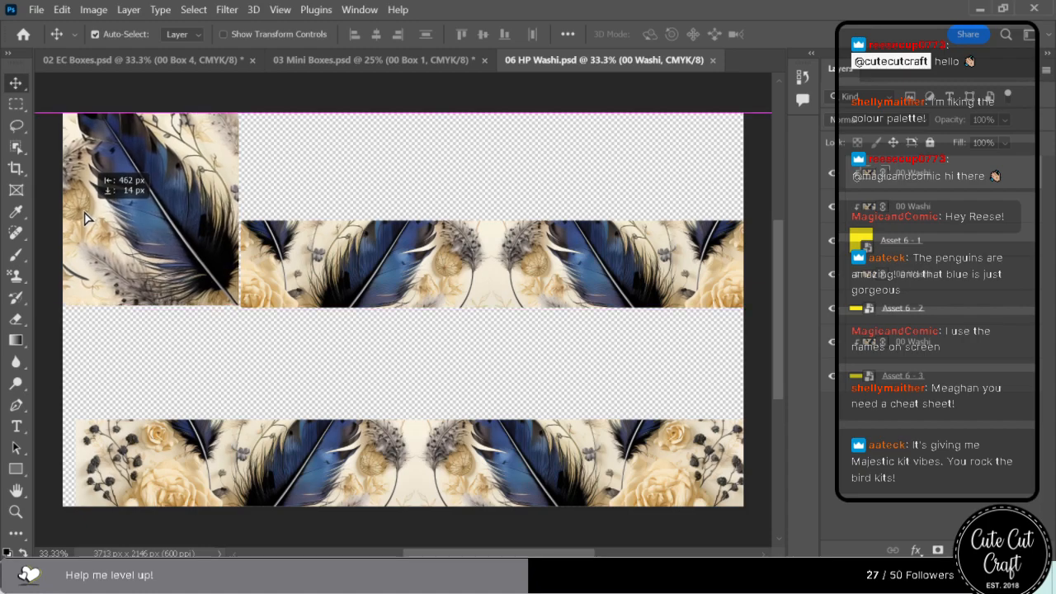
key(ctrl+s)
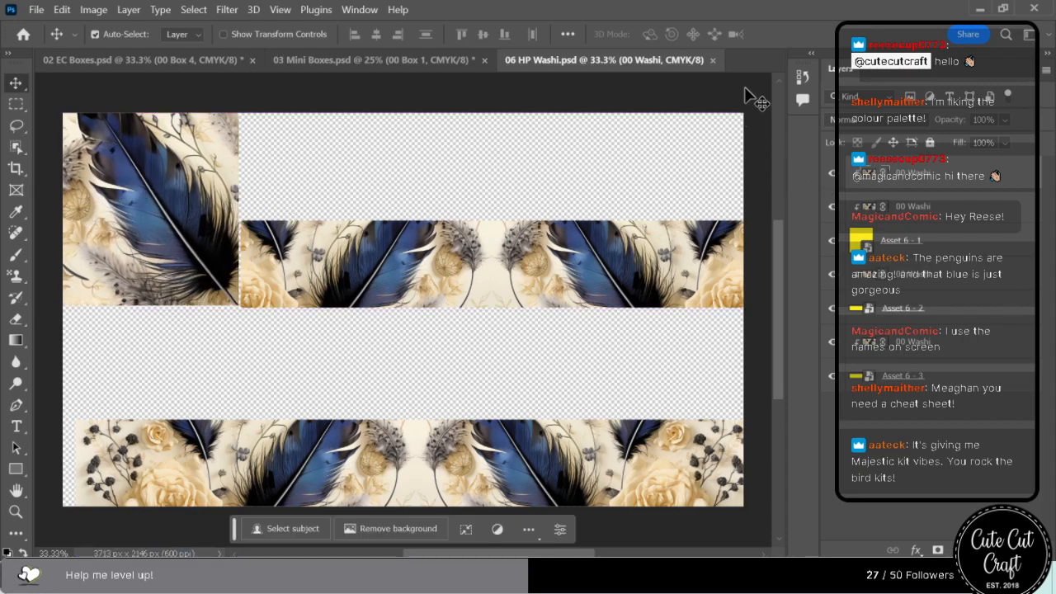
click(712, 60)
Reposition the Box 1, 4, 6, 8 and 7 artwork in 03 Mini Boxes.psd to frame the bird, feathers and flowers, then save.
drag(345, 146, 350, 199)
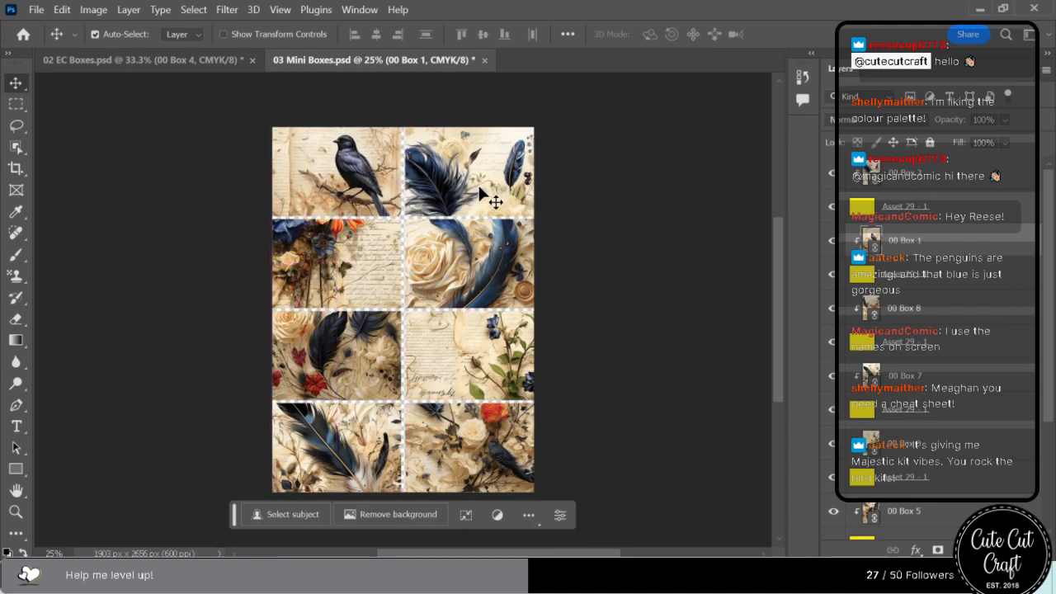
drag(492, 196, 477, 266)
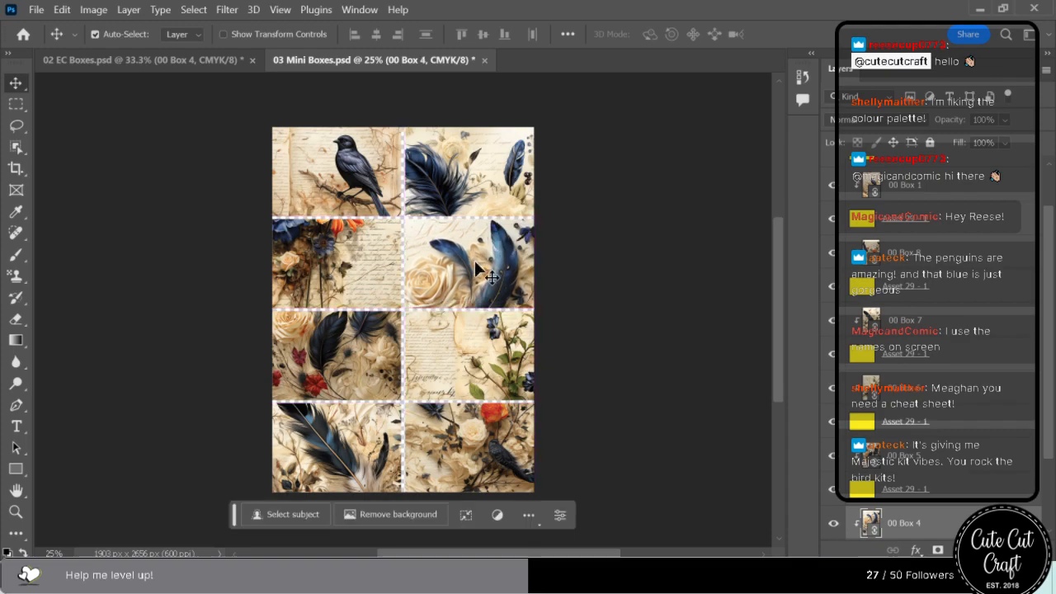
drag(471, 358, 469, 313)
mouse_move(515, 446)
mouse_down()
mouse_move(525, 447)
mouse_move(517, 465)
mouse_move(525, 459)
mouse_up()
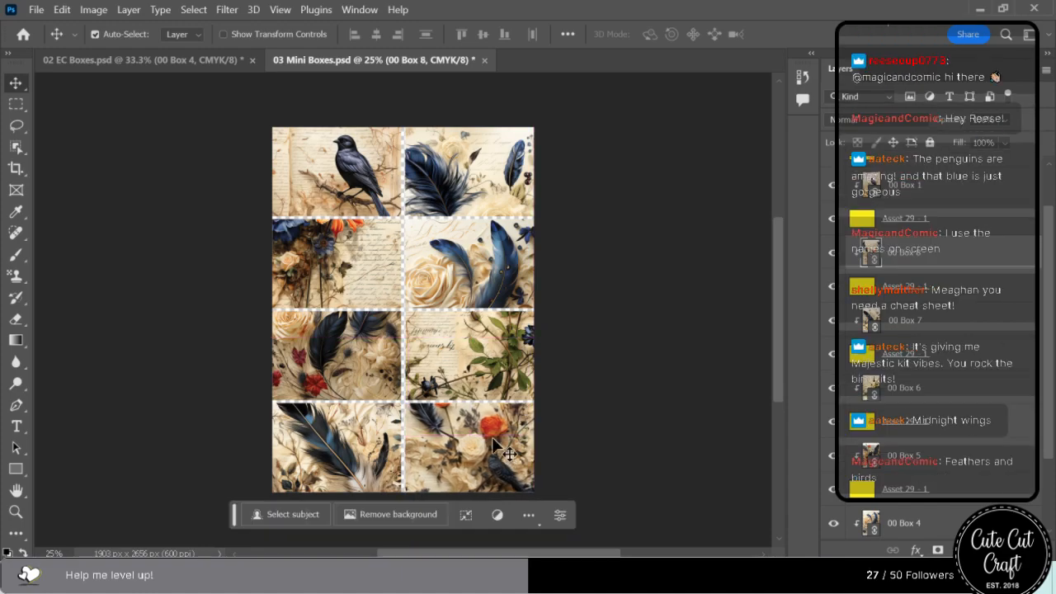
drag(345, 450, 341, 452)
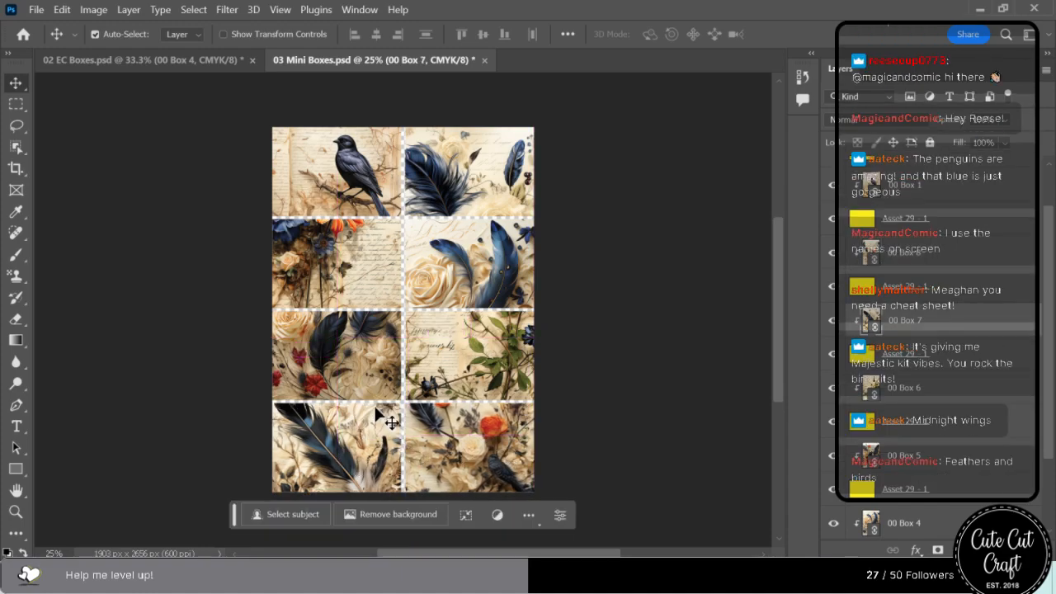
key(ctrl+s)
Shift the Box 2 feather and rose and lower the Box 3 flowers in 03 Mini Boxes.psd, then save and close the file.
drag(479, 173, 460, 171)
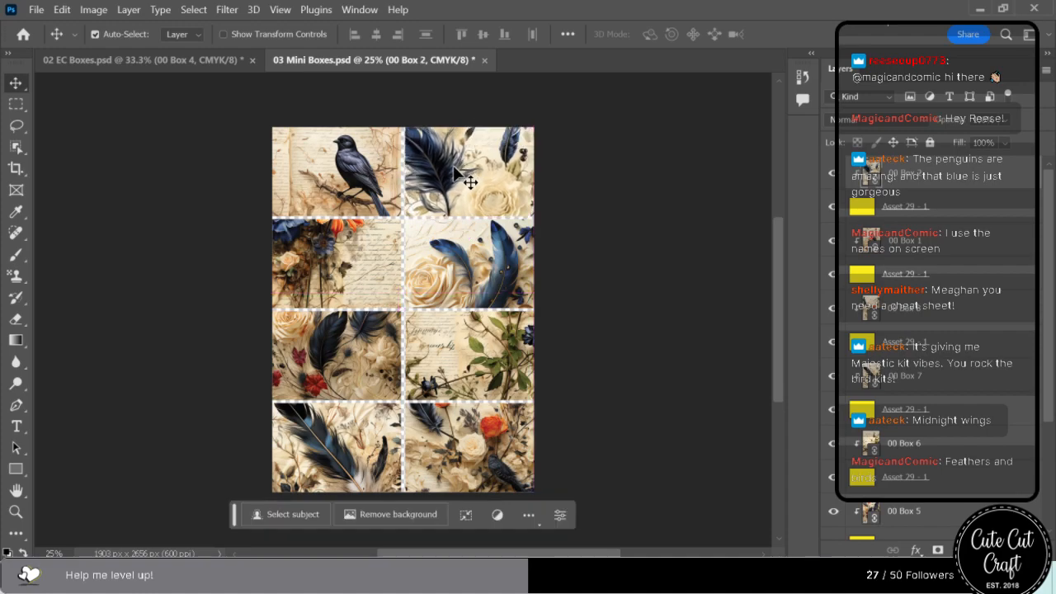
drag(365, 269, 366, 297)
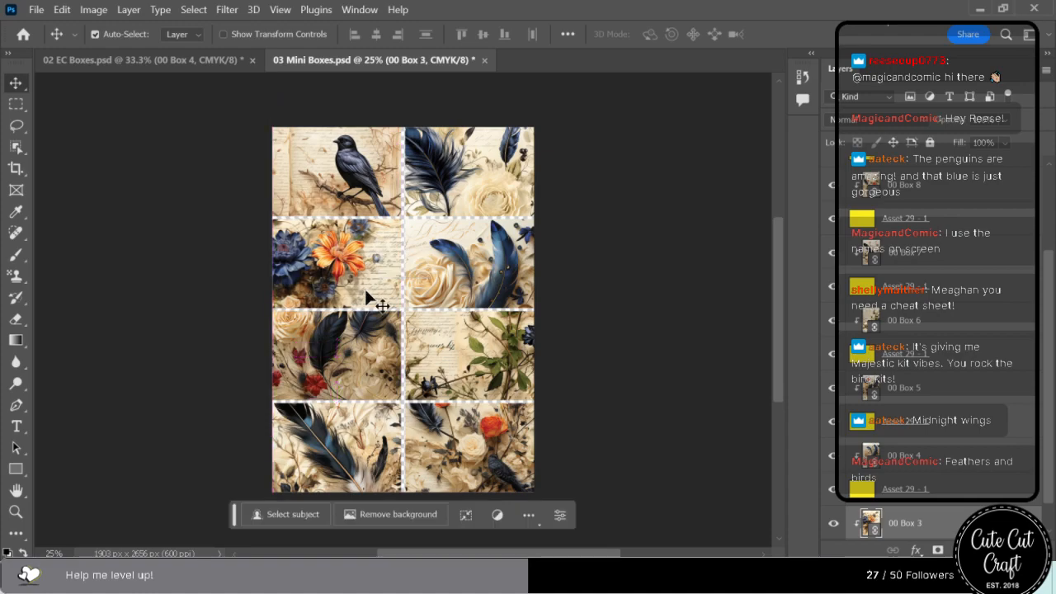
key(ctrl+s)
click(477, 60)
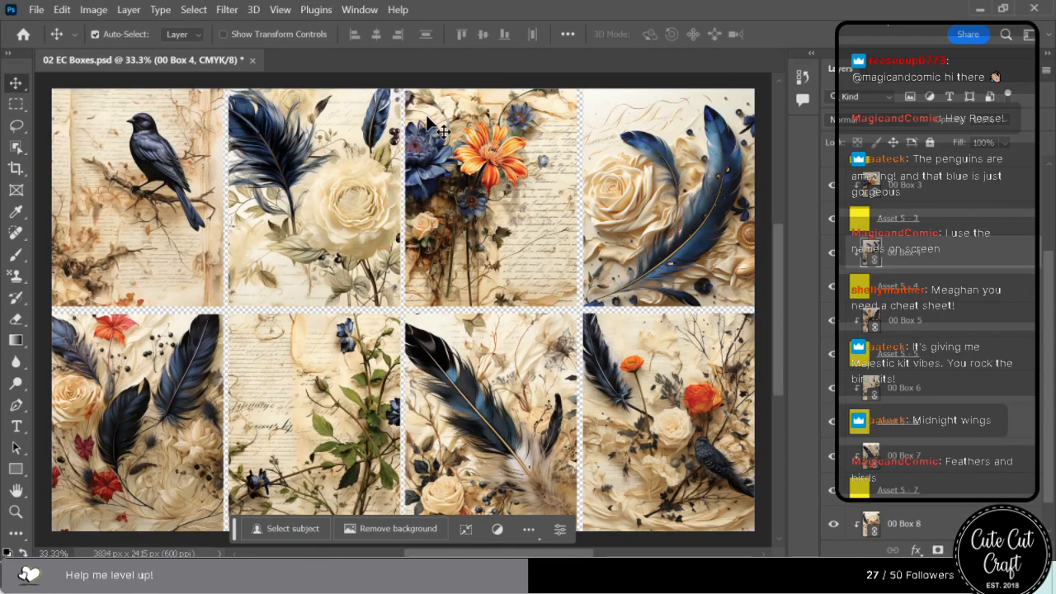
Save and close 02 EC Boxes.psd, then exit Photoshop.
key(ctrl+s)
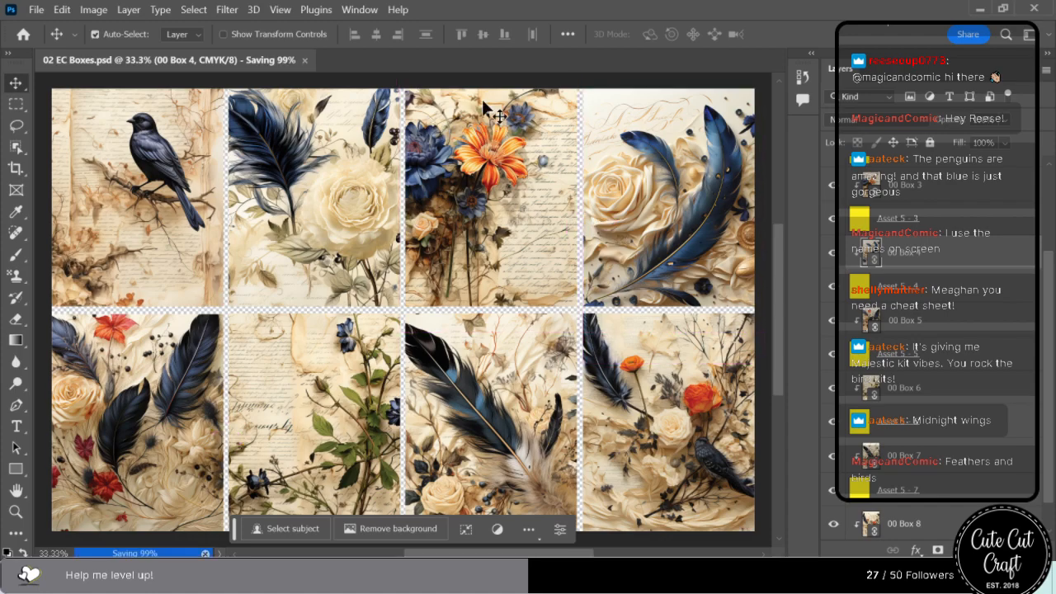
click(246, 61)
click(1034, 9)
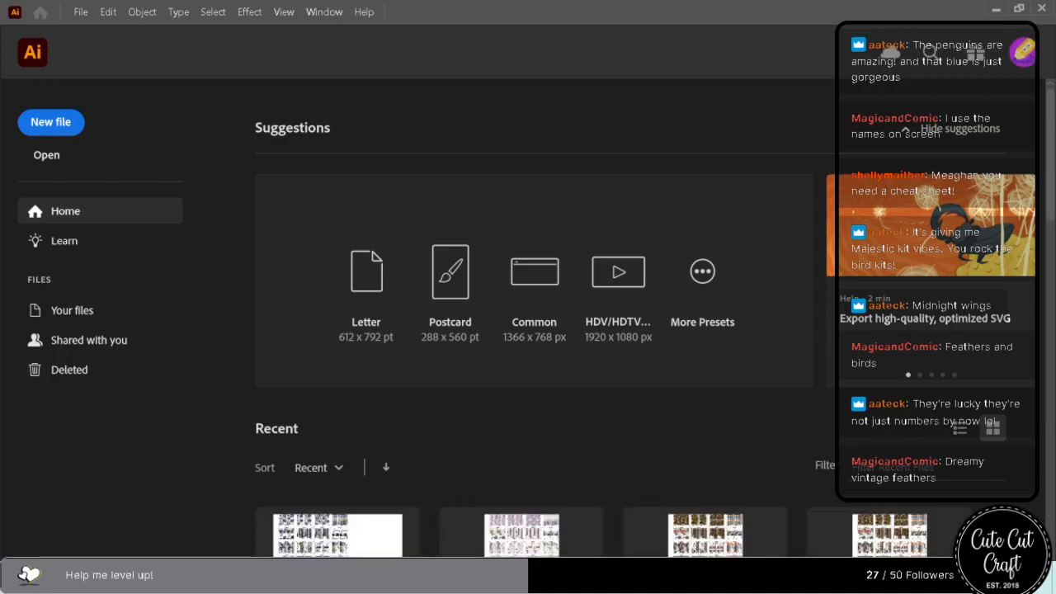
Bring up Art Boards.ai in a maximized Illustrator window and show its list of artboards.
key(super+Down)
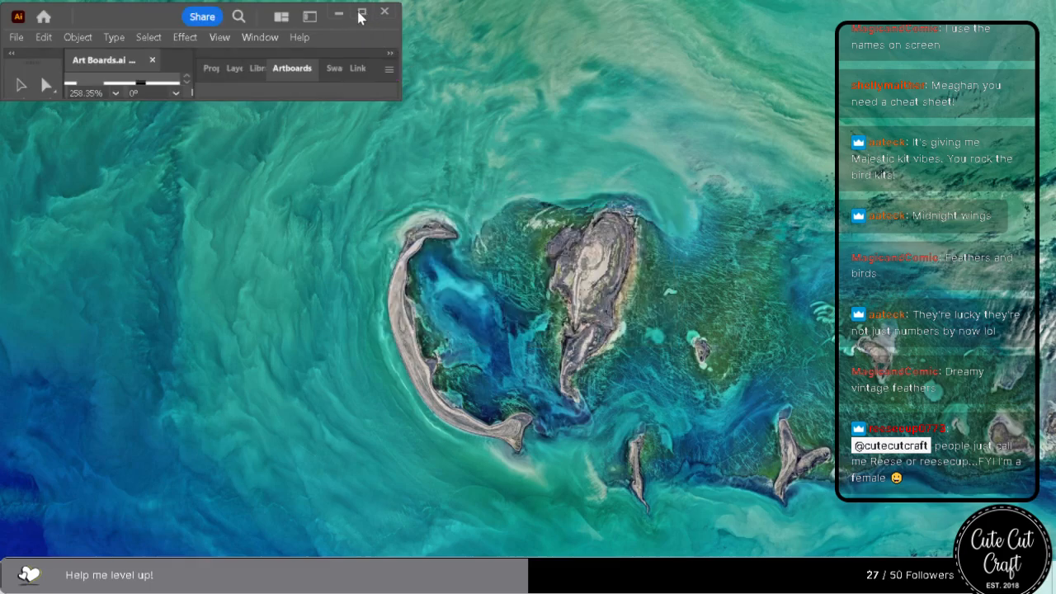
click(362, 17)
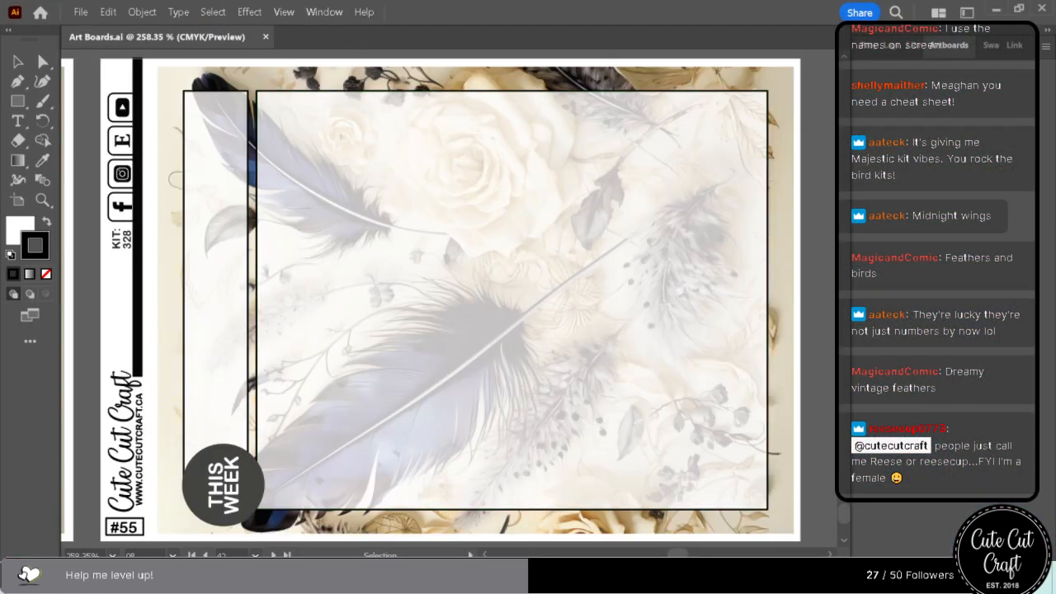
click(956, 47)
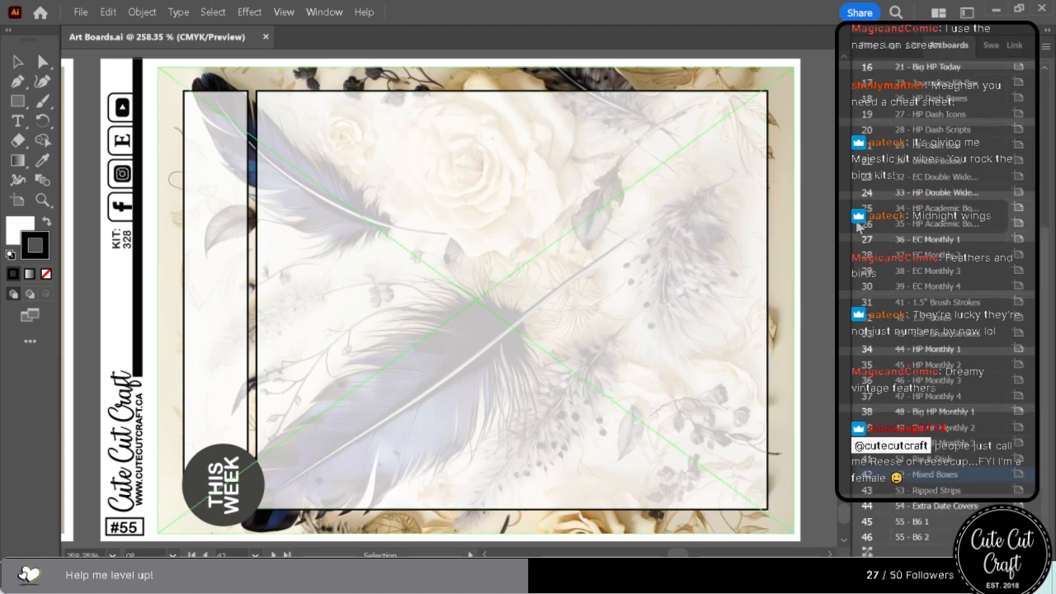
Bring the 3 - Short Boxes artboard into view from the artboard list.
scroll(845, 208, up, 3)
scroll(876, 193, up, 5)
click(867, 107)
double_click(866, 107)
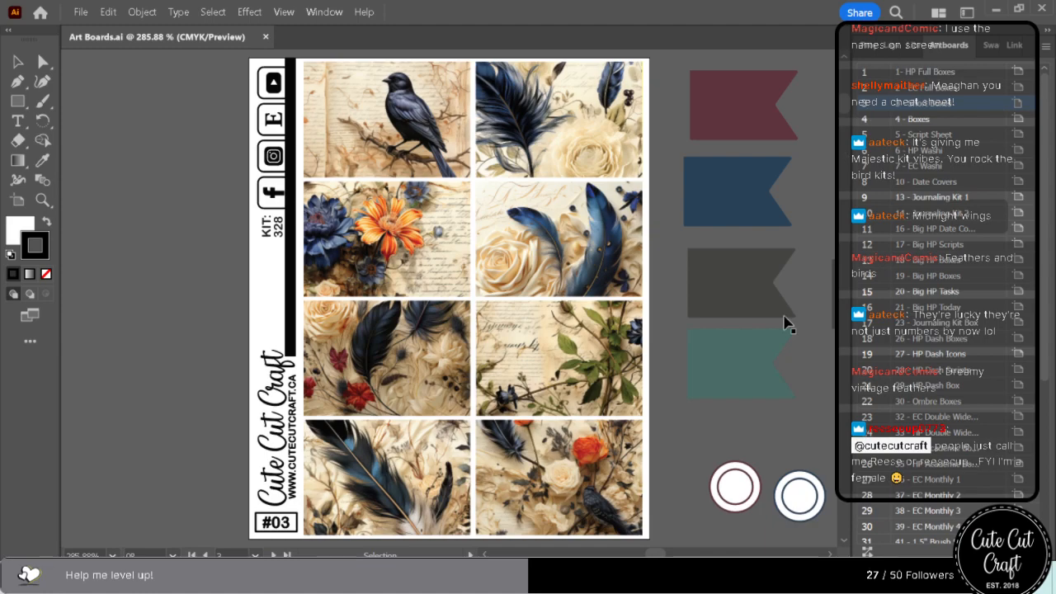
Recolour the maroon flag beside the Short Boxes sheet with a tan sampled from the box artwork.
click(738, 132)
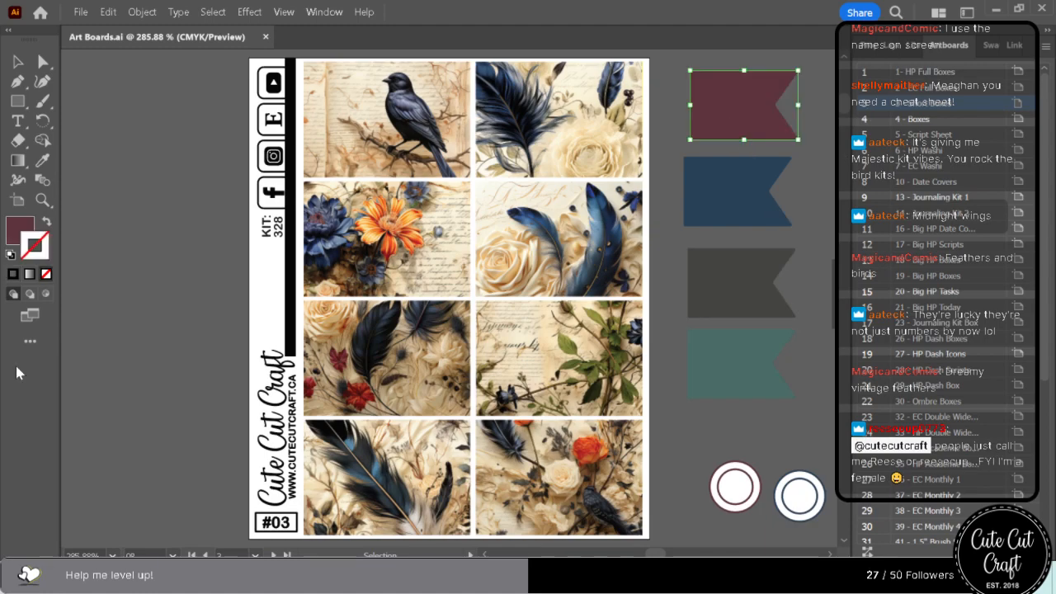
click(43, 160)
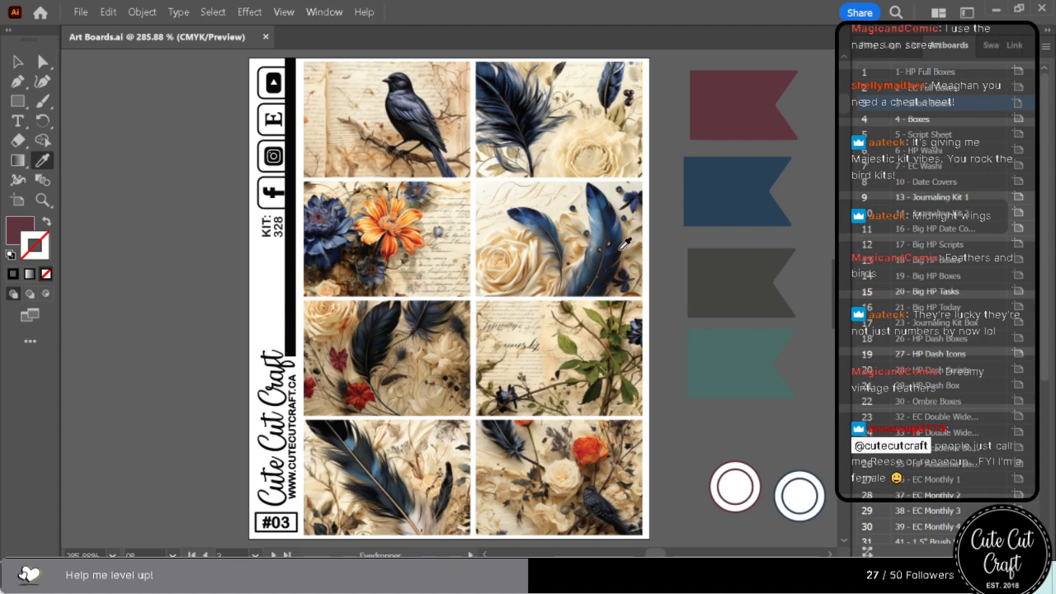
click(367, 196)
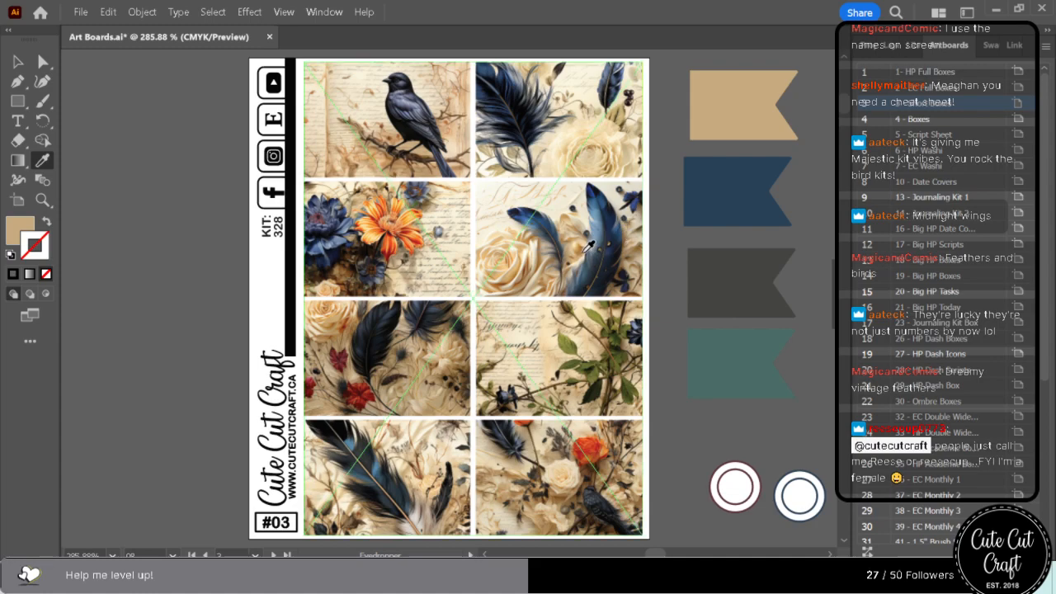
Try golden-brown and pale beige samples from the artwork on the tan flag, and undo both.
click(589, 246)
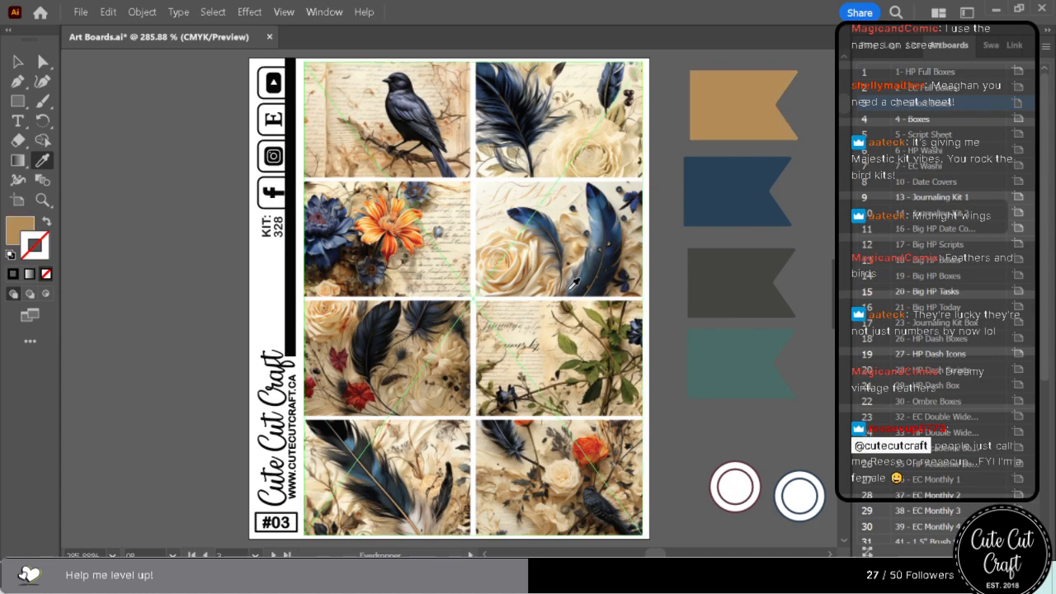
click(534, 434)
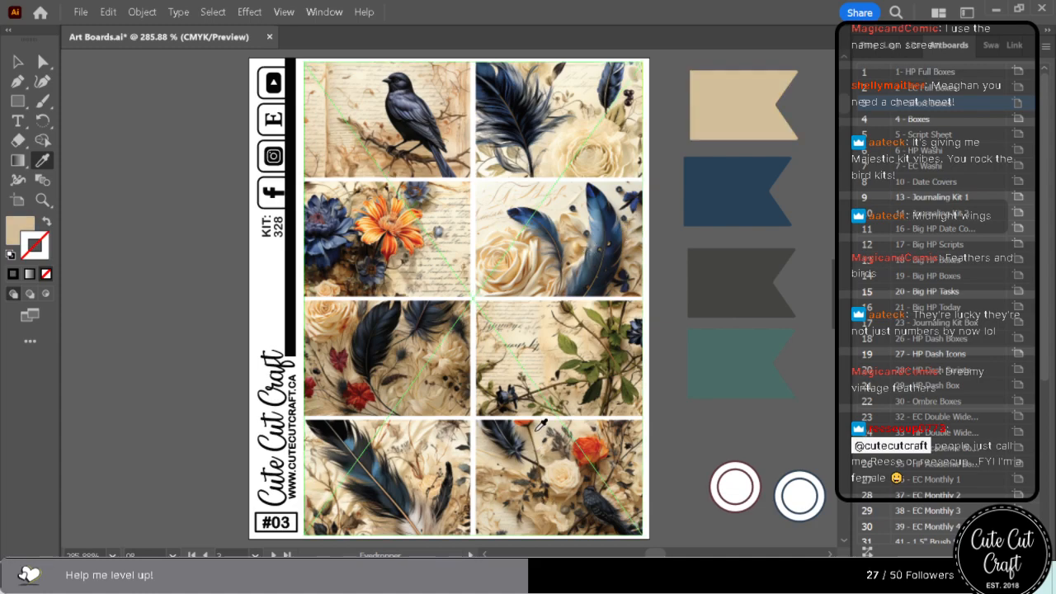
key(ctrl+z)
key(ctrl+z)
key(ctrl+z)
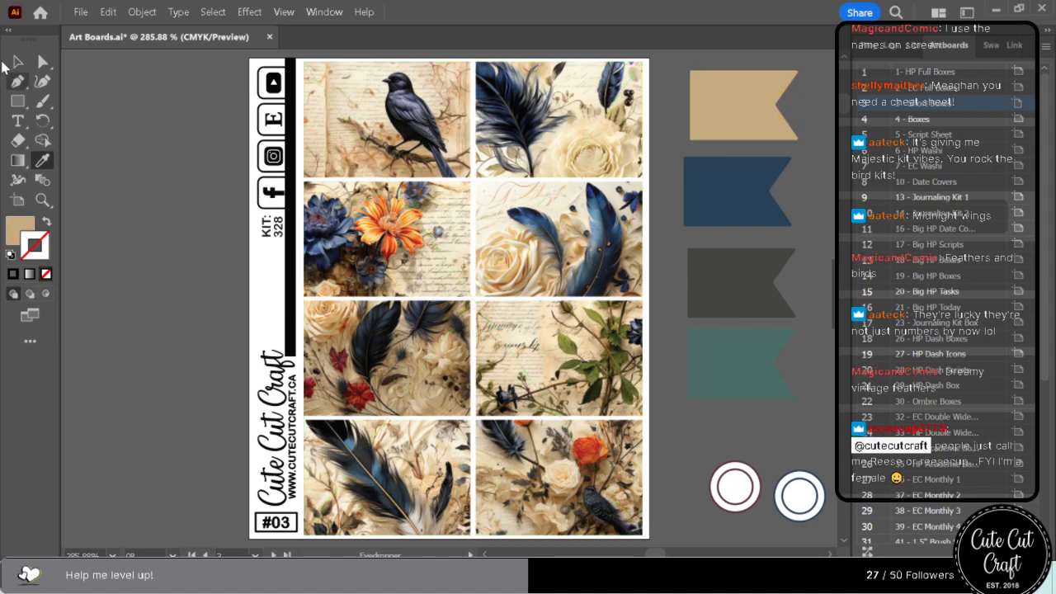
Recolour the blue flag with a cream sampled from the handwritten paper background in the leafy branch box.
click(43, 63)
click(769, 219)
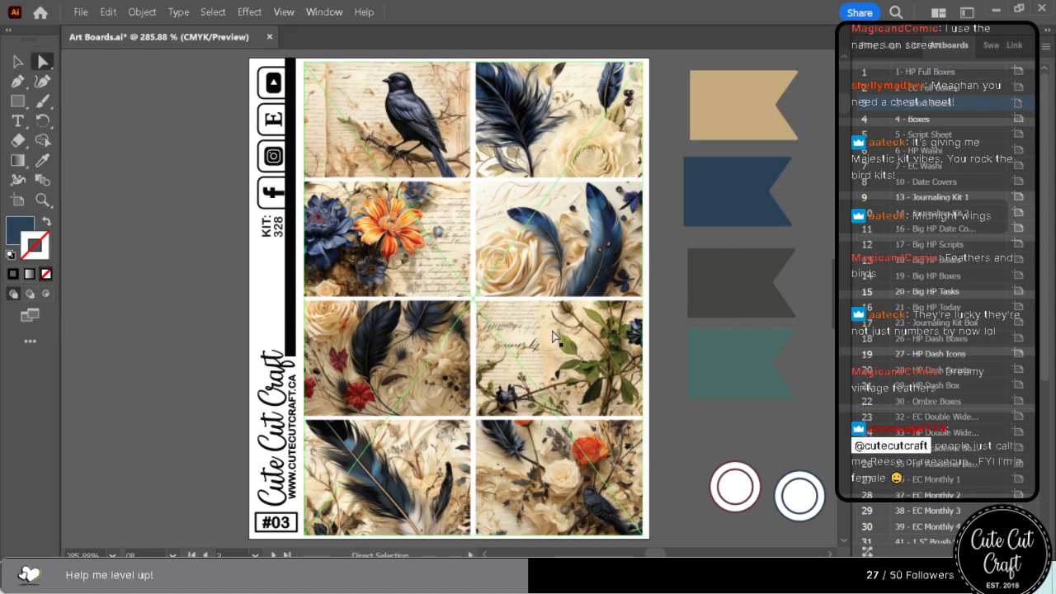
click(43, 180)
click(42, 164)
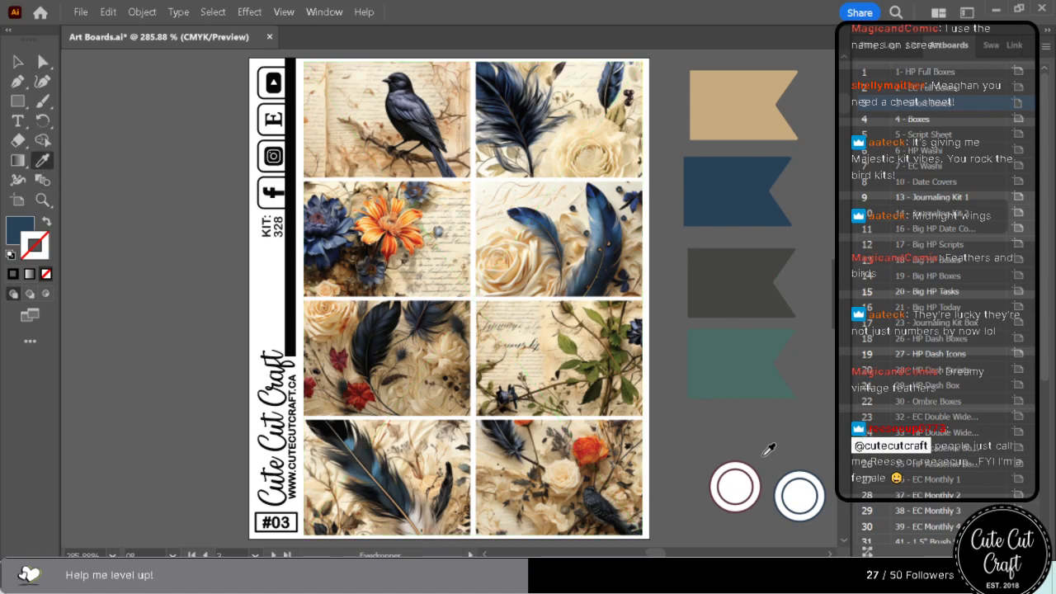
click(523, 336)
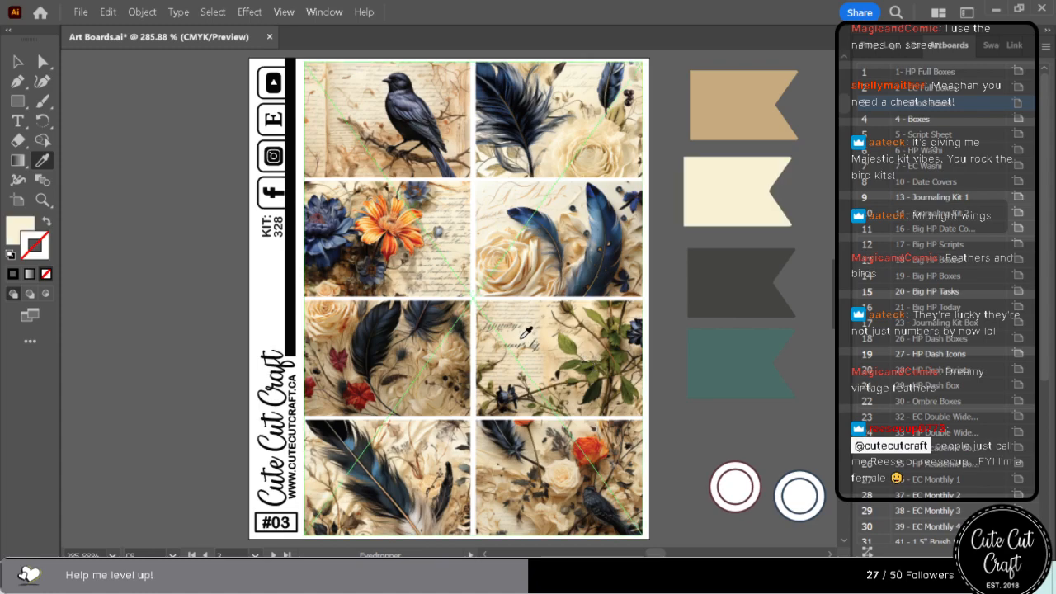
Recolour the dark grey flag with a dark navy sampled from the feather in the box with red flowers.
click(50, 60)
click(761, 289)
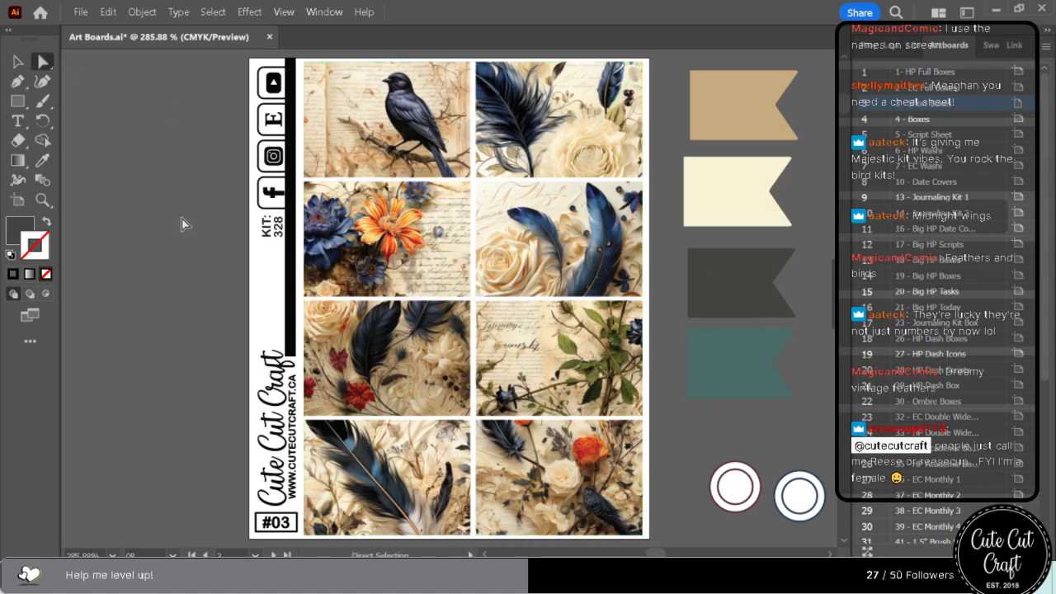
click(43, 160)
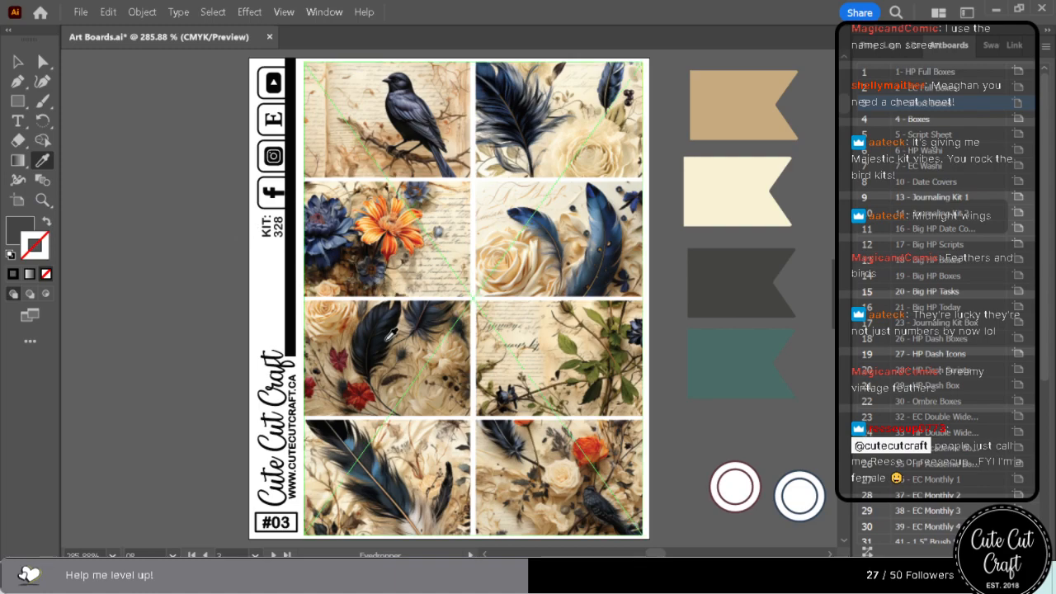
click(386, 323)
click(386, 319)
click(387, 319)
Recolour the teal flag by comparing sampled blue, green, beige and brown tones and settling on a grey-blue from the blue flower.
click(42, 55)
click(765, 372)
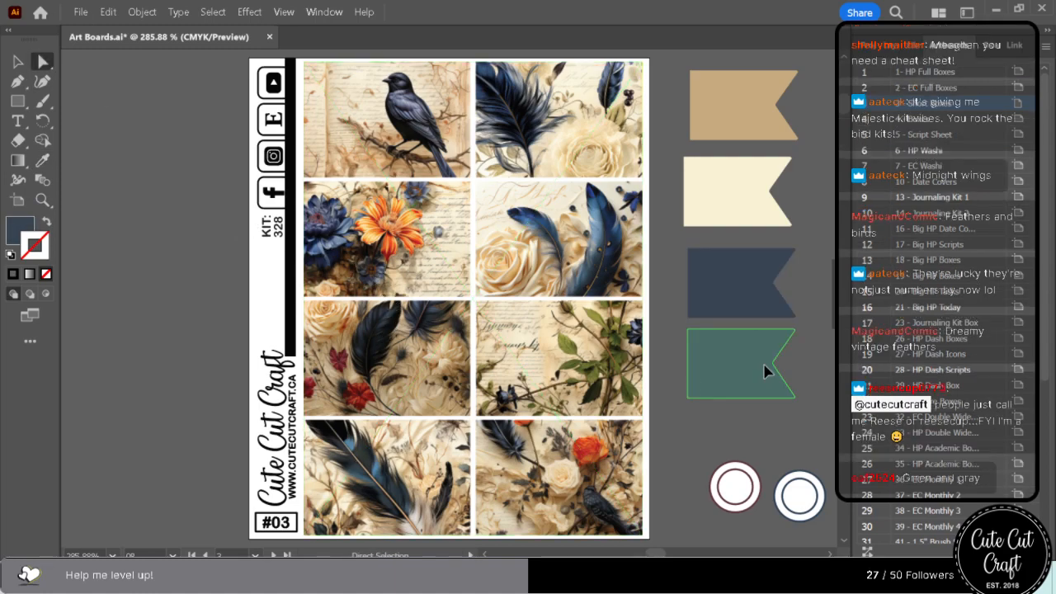
click(50, 161)
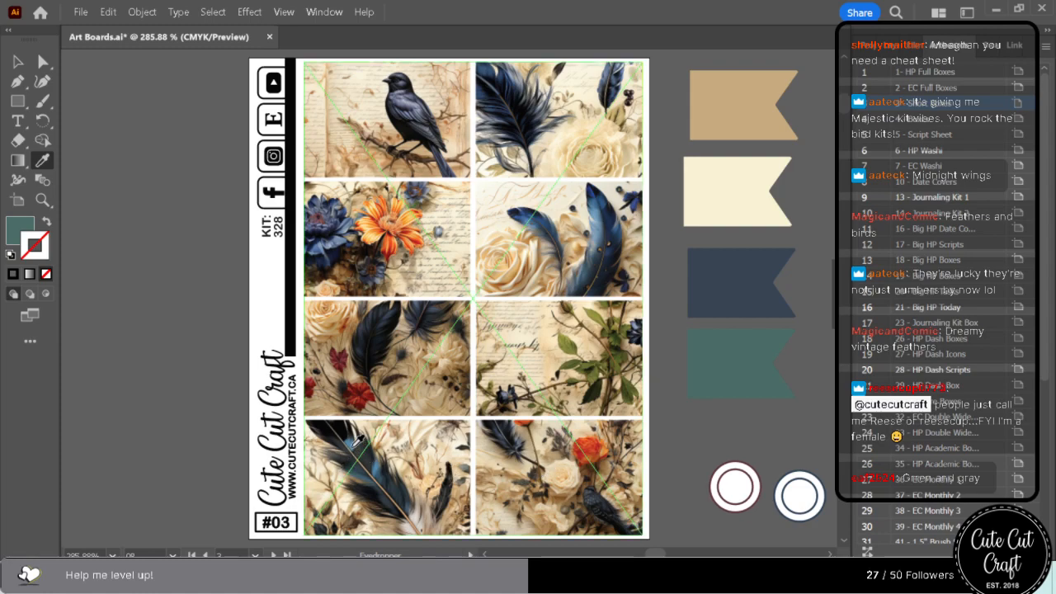
click(354, 446)
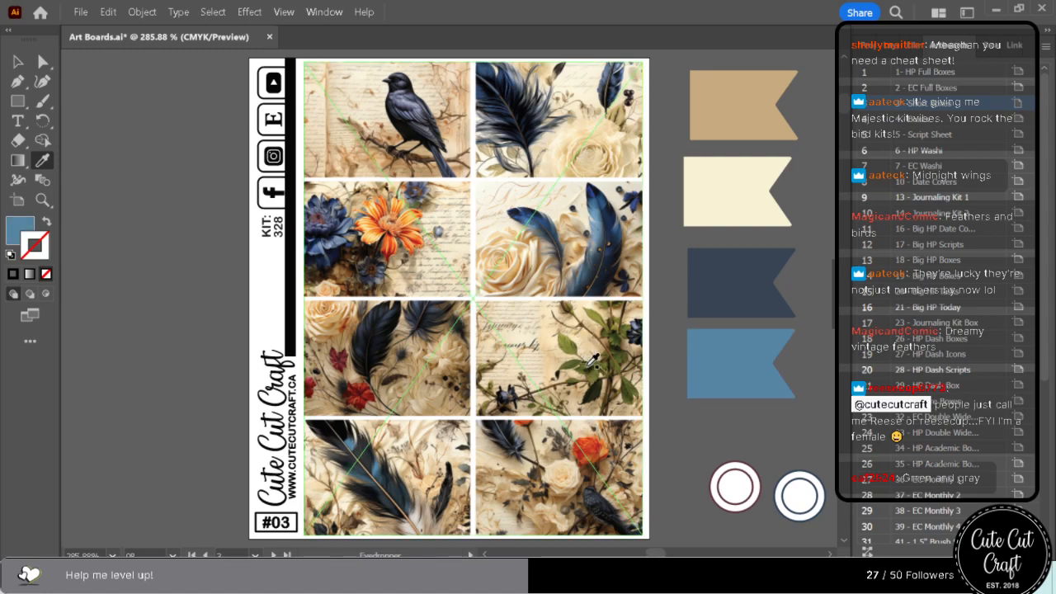
click(586, 363)
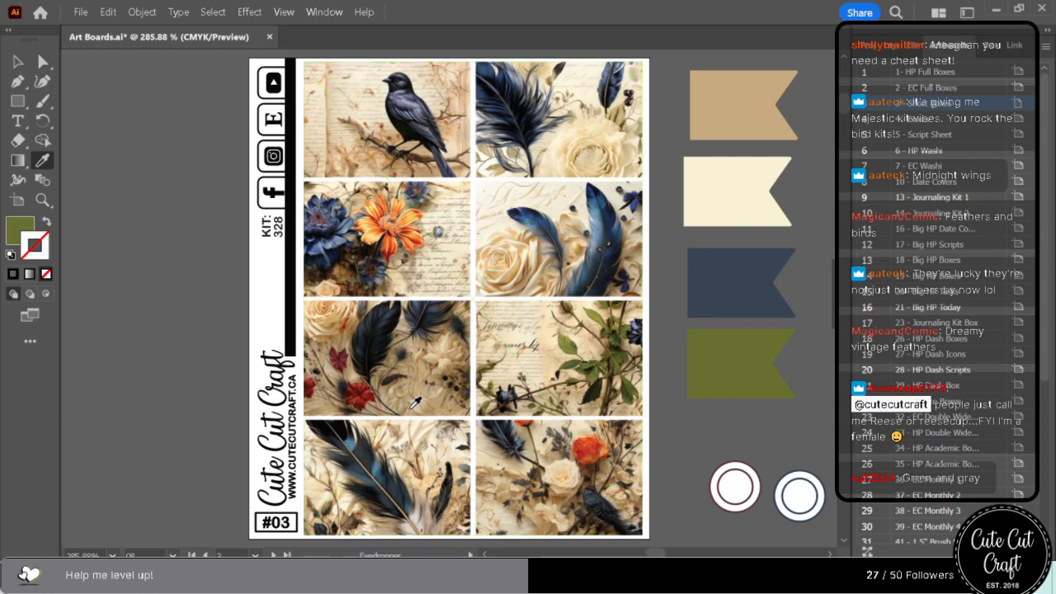
click(421, 502)
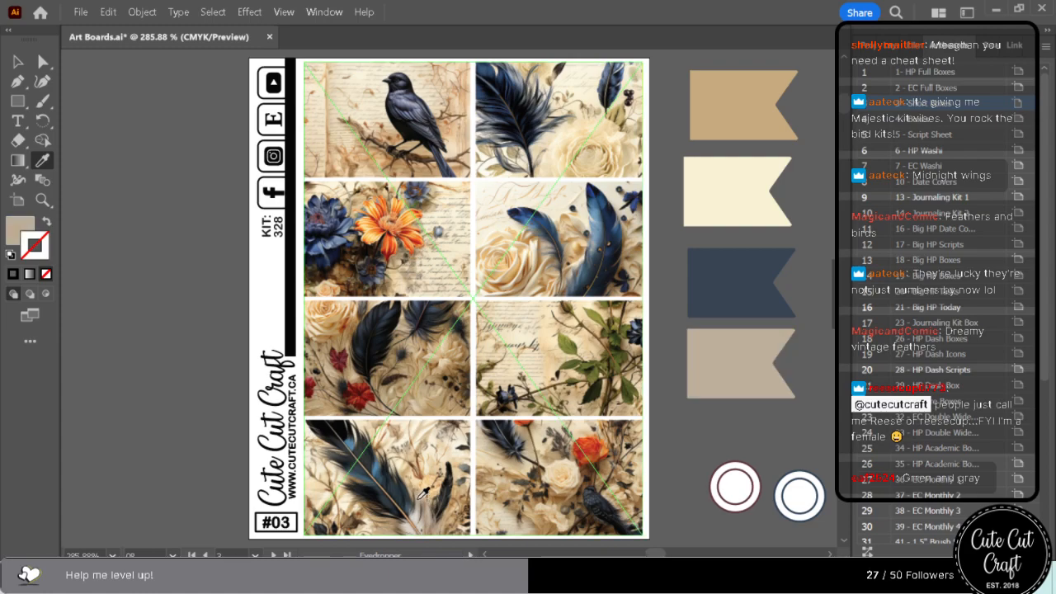
click(419, 498)
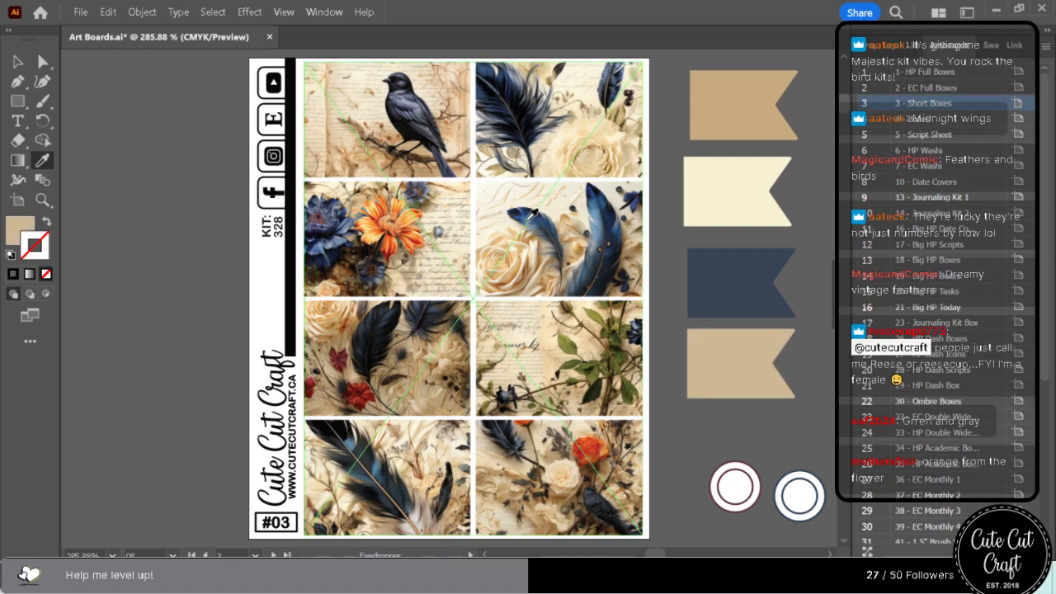
click(532, 216)
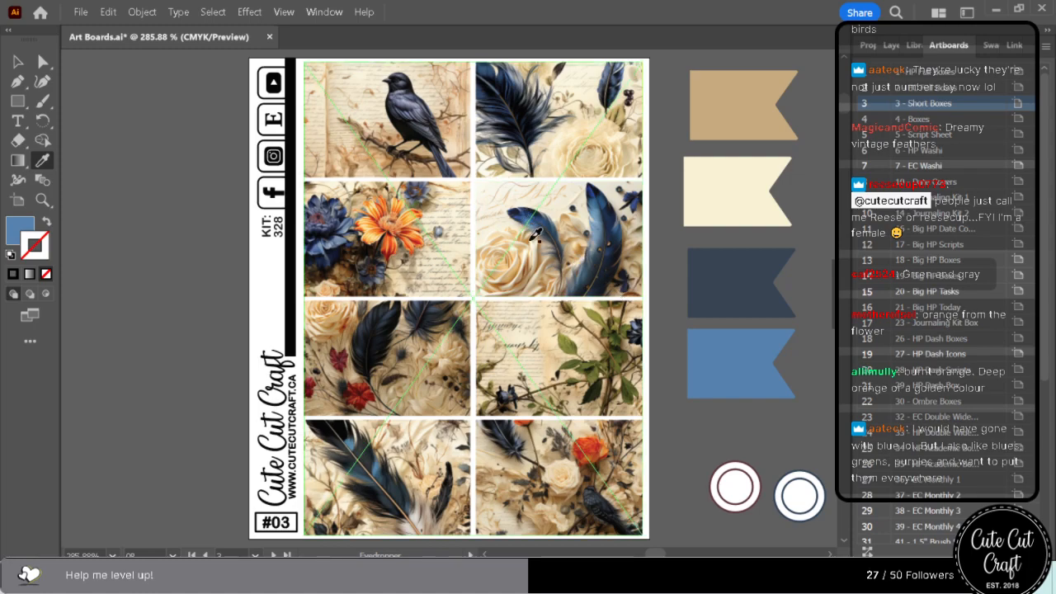
click(532, 240)
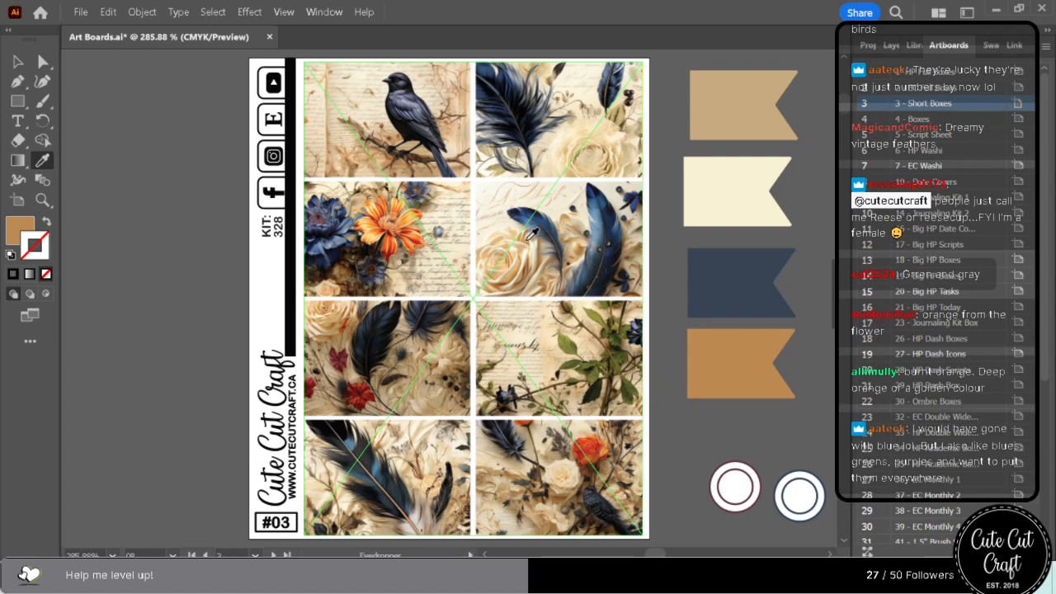
click(330, 218)
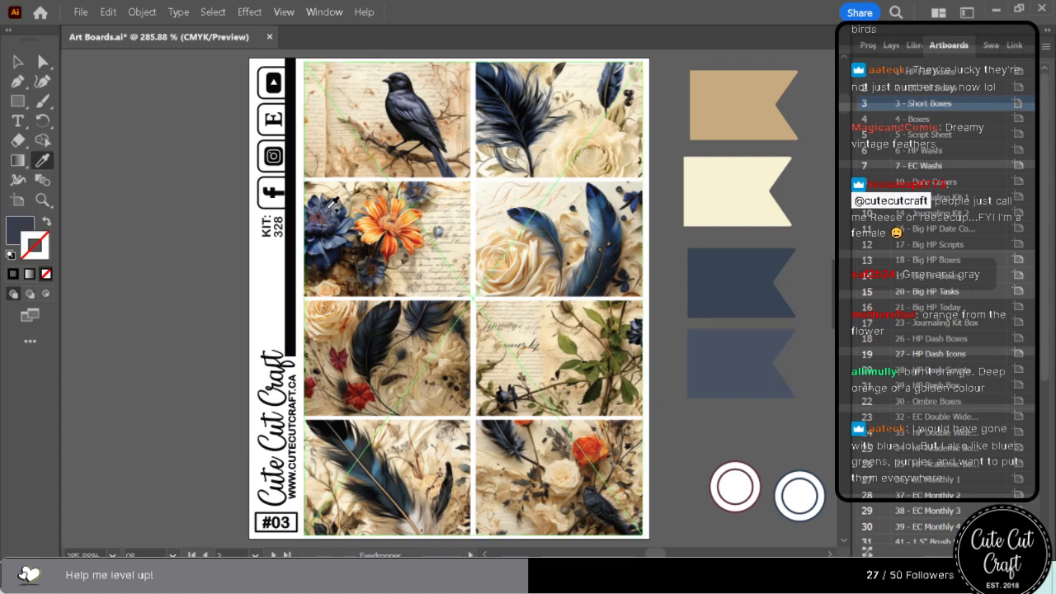
click(326, 208)
click(329, 205)
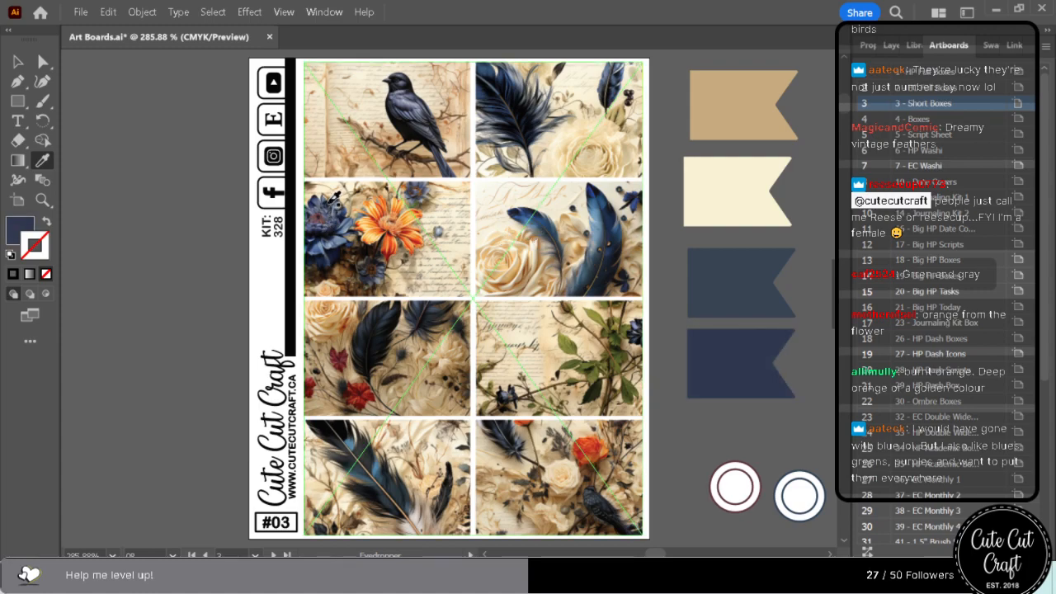
click(321, 203)
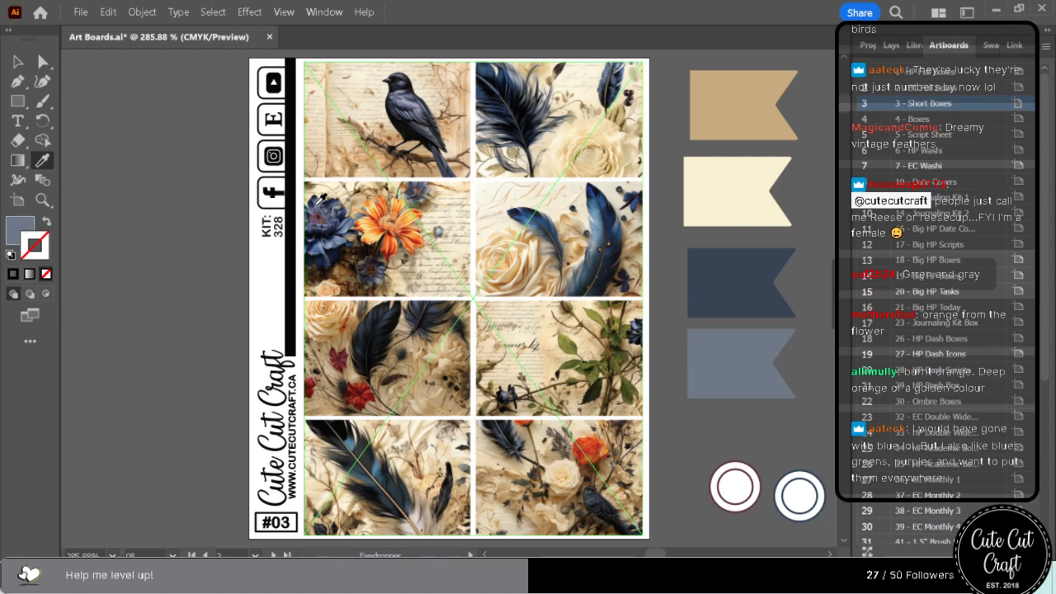
Rearrange the four flags into a column ordered dark navy, tan, grey-blue and cream from top to bottom.
click(43, 61)
click(737, 293)
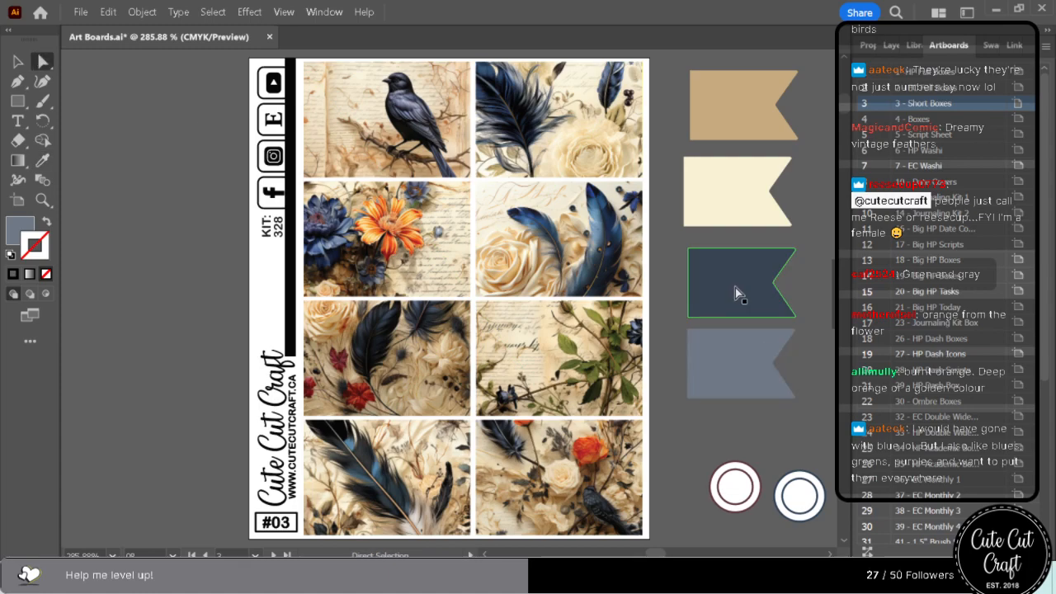
drag(737, 293, 803, 188)
drag(726, 194, 737, 300)
drag(791, 150, 738, 207)
drag(731, 142, 746, 111)
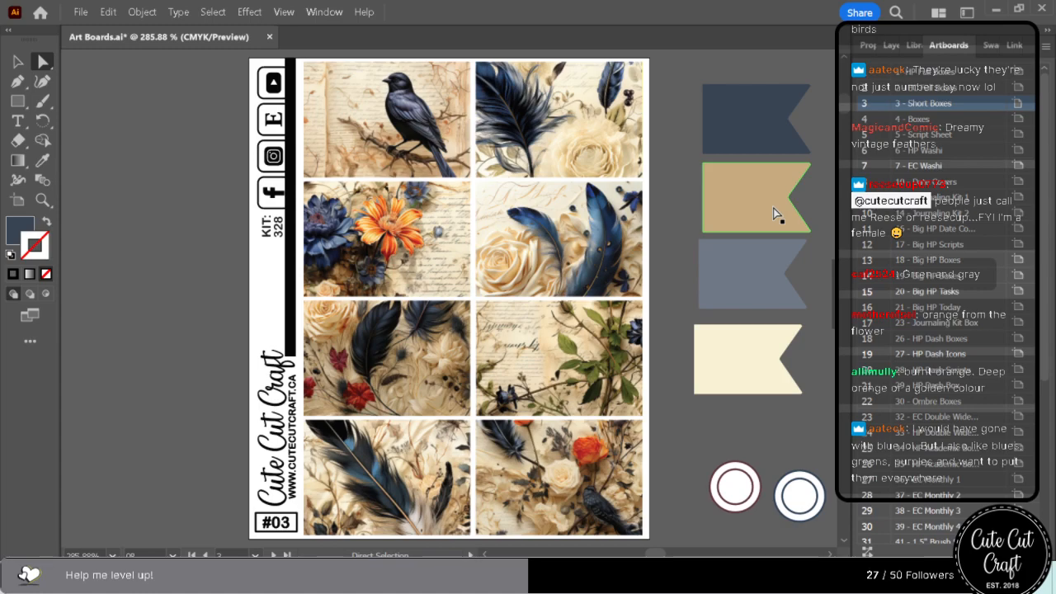
Select the cream flag and try tan, peach and pale beige fills sampled from the artwork on it.
click(729, 370)
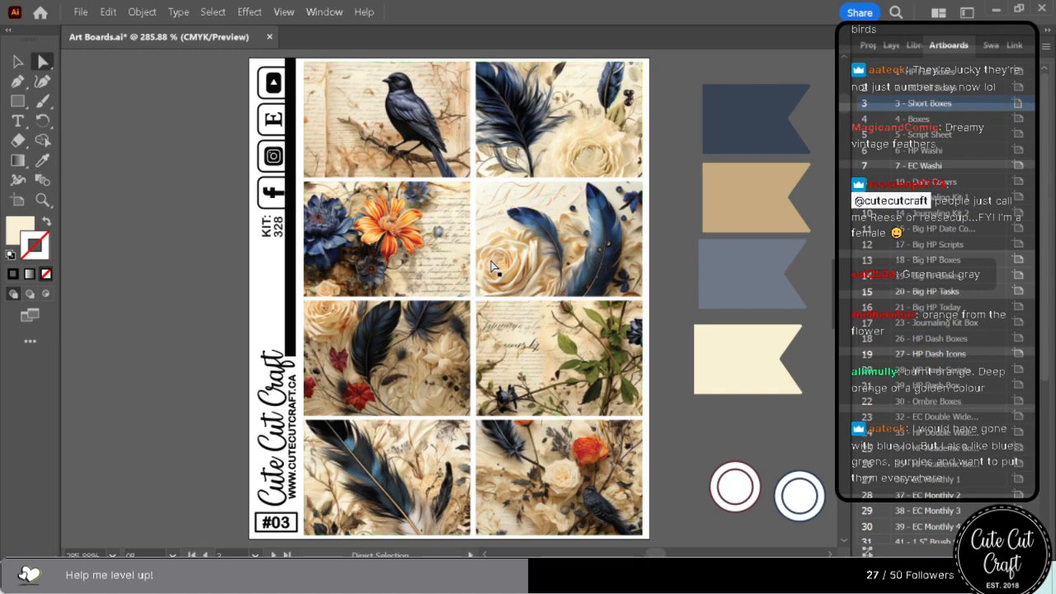
click(43, 160)
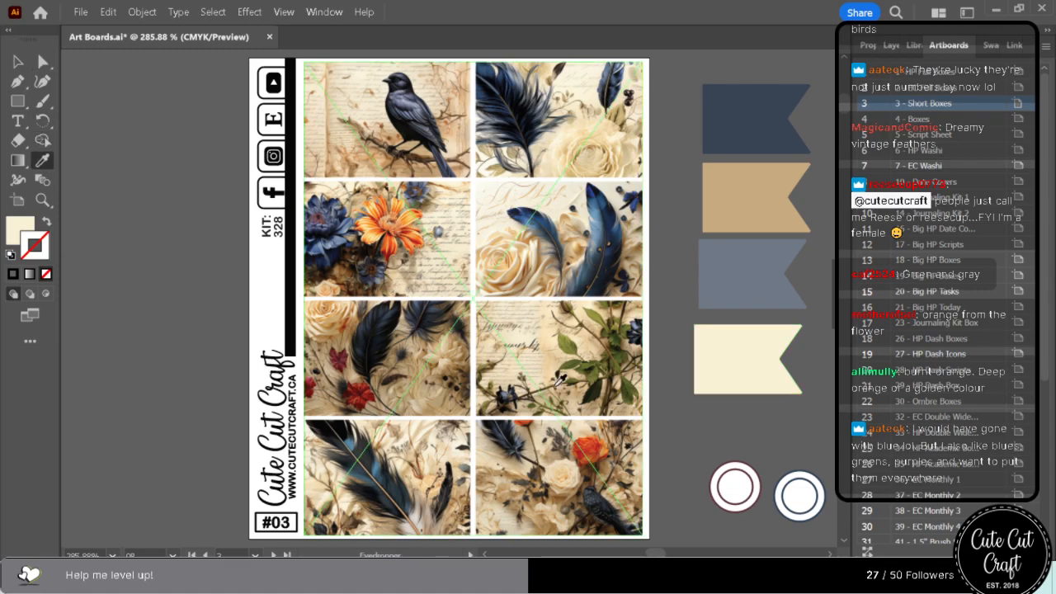
click(408, 273)
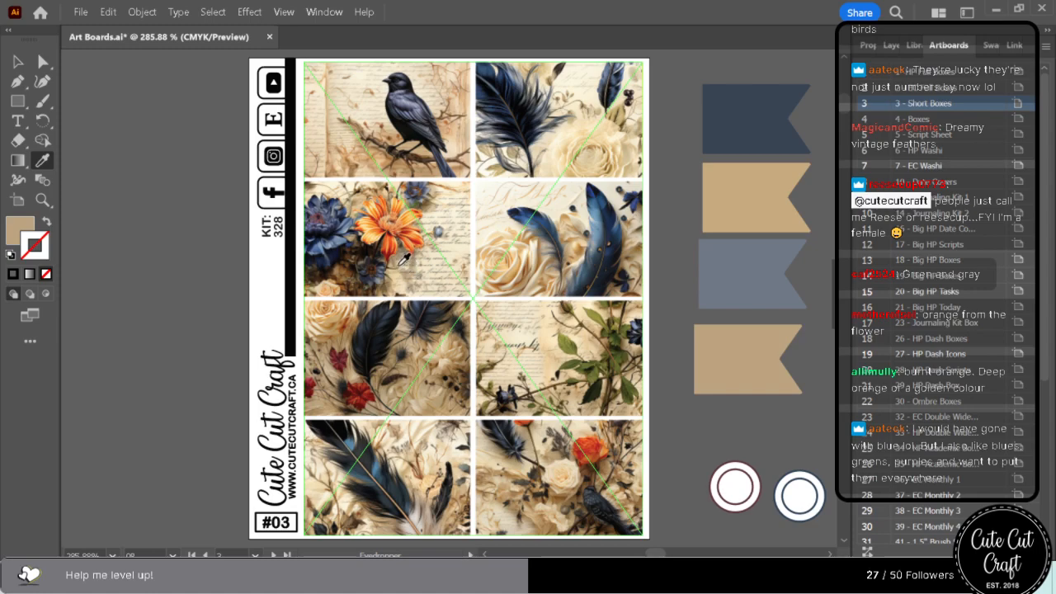
click(394, 266)
click(396, 267)
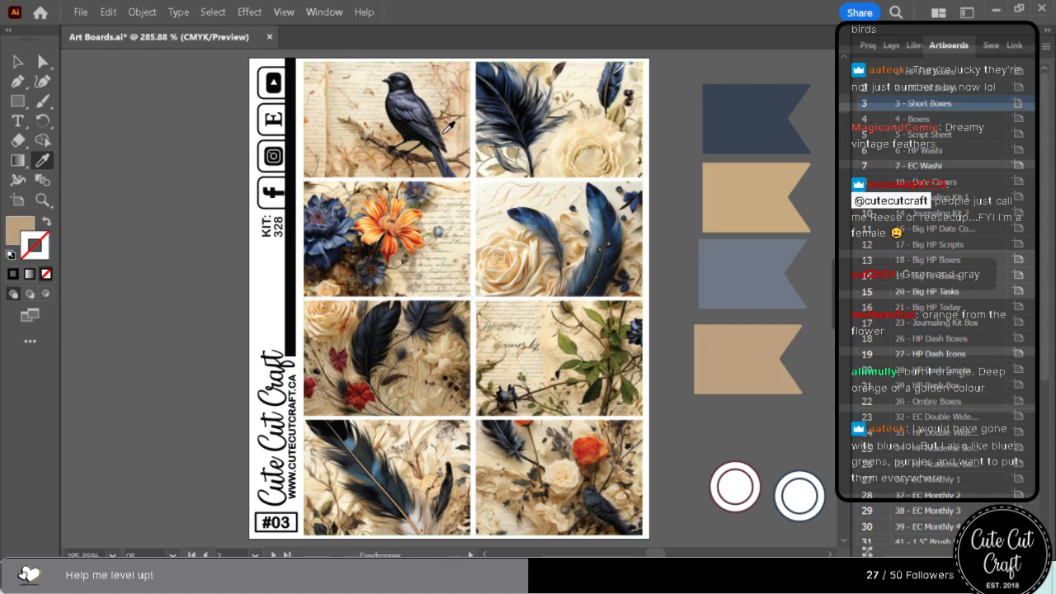
click(458, 131)
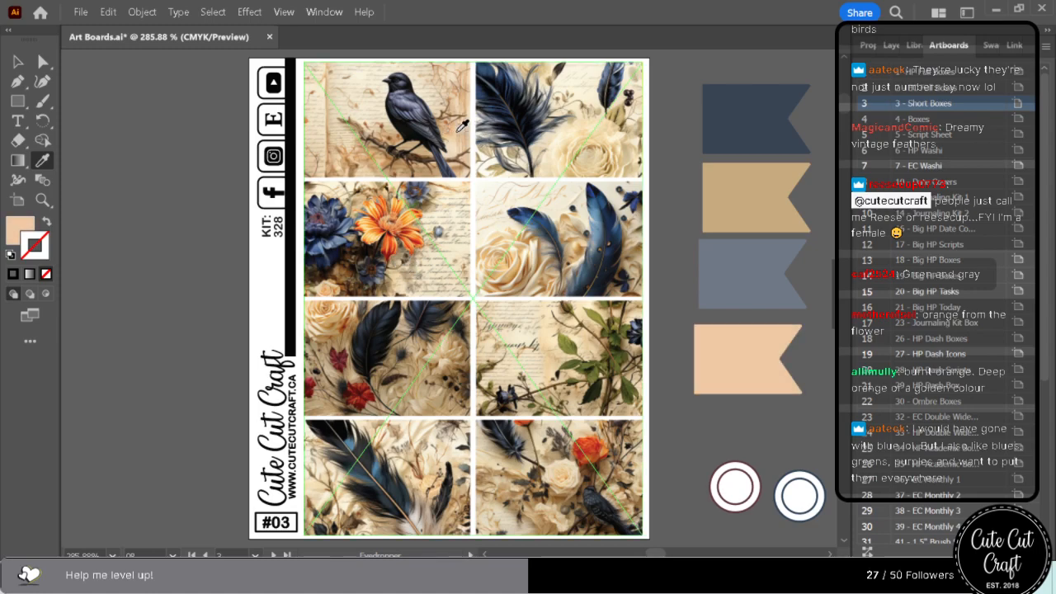
key(ctrl+shift+a)
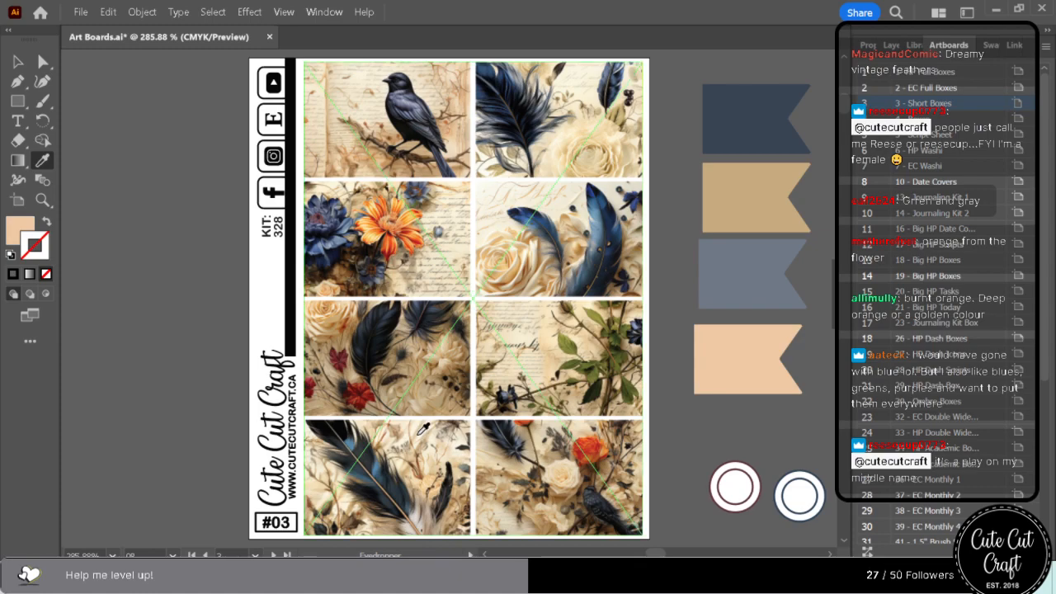
click(426, 427)
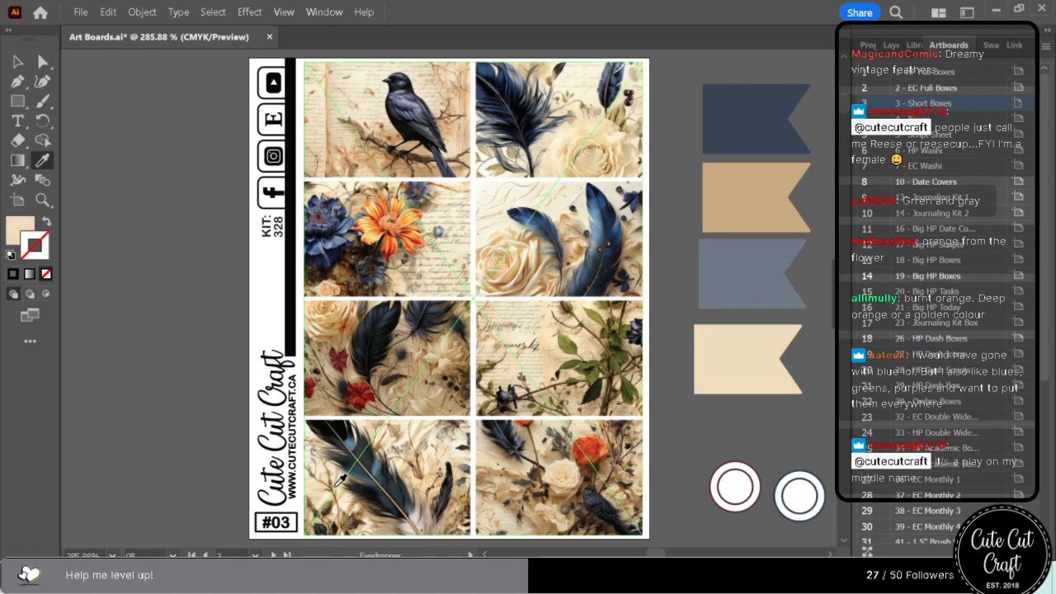
Try a brown sampled from the background beneath the large dark feather on the bottom flag.
click(350, 520)
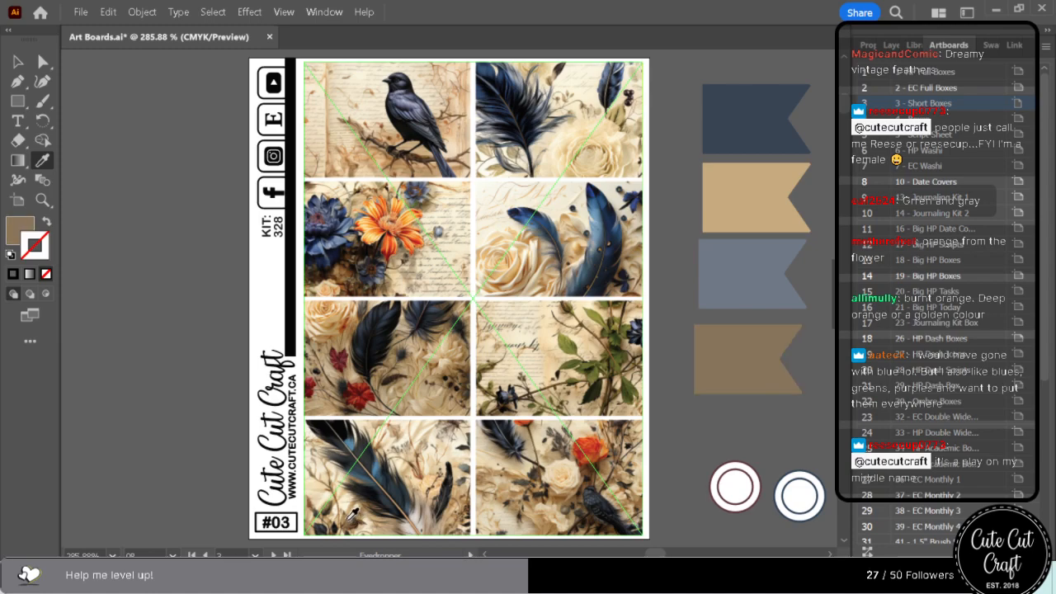
click(353, 517)
click(354, 518)
click(356, 520)
click(355, 519)
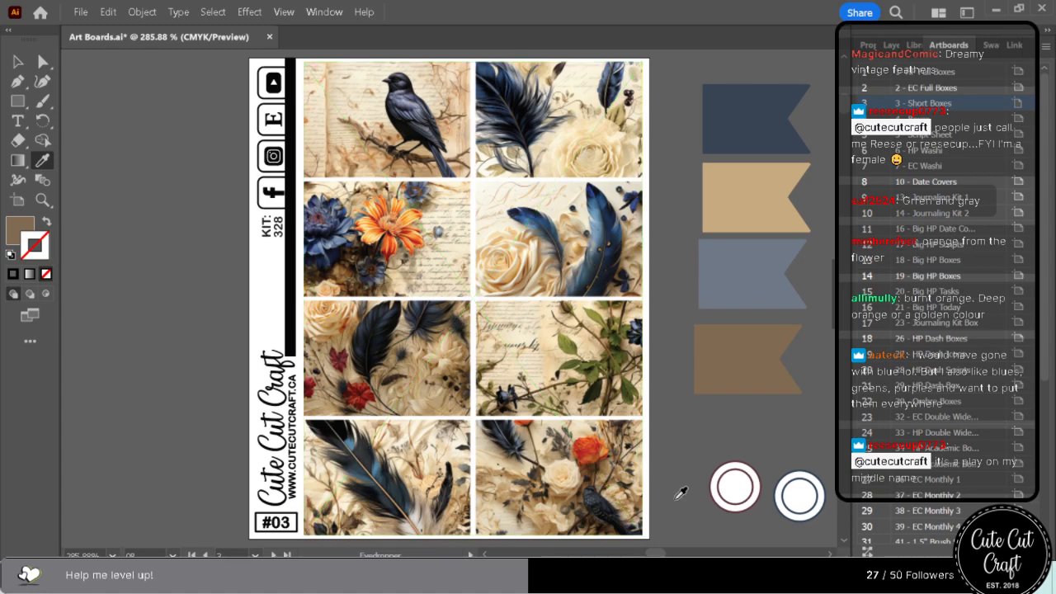
Recolour the bottom flag with a light green sampled near the orange rose in the last box.
click(594, 467)
click(593, 467)
click(597, 469)
click(602, 470)
click(608, 472)
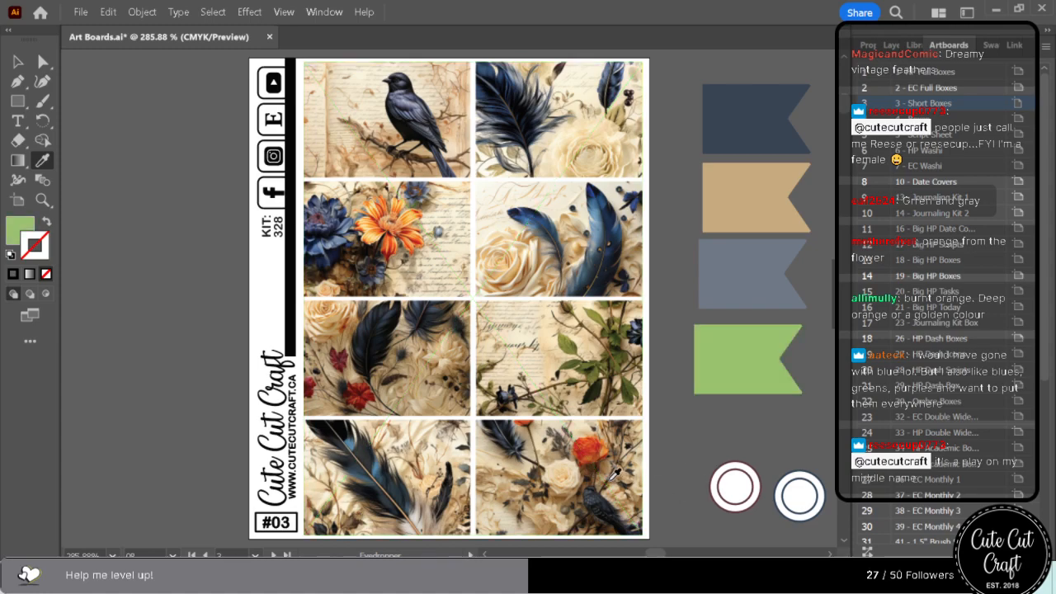
Recolour the bottom flag dark grey-brown, sampled near the bird in the last box, and swap its position with the tan flag.
click(631, 464)
click(637, 460)
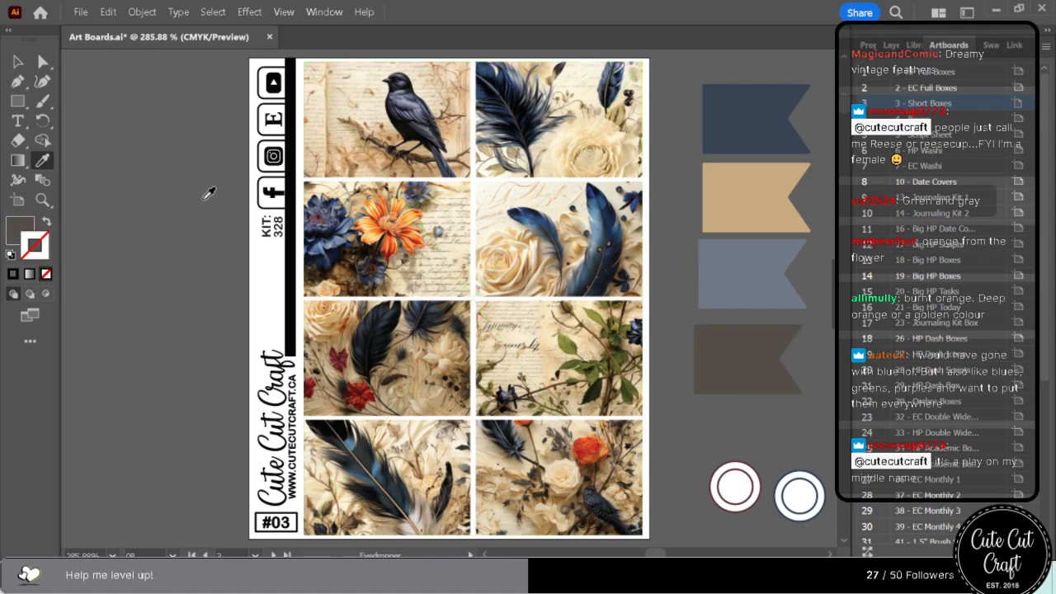
click(45, 63)
mouse_move(740, 350)
mouse_down()
mouse_move(750, 233)
mouse_move(740, 185)
mouse_move(741, 354)
mouse_up()
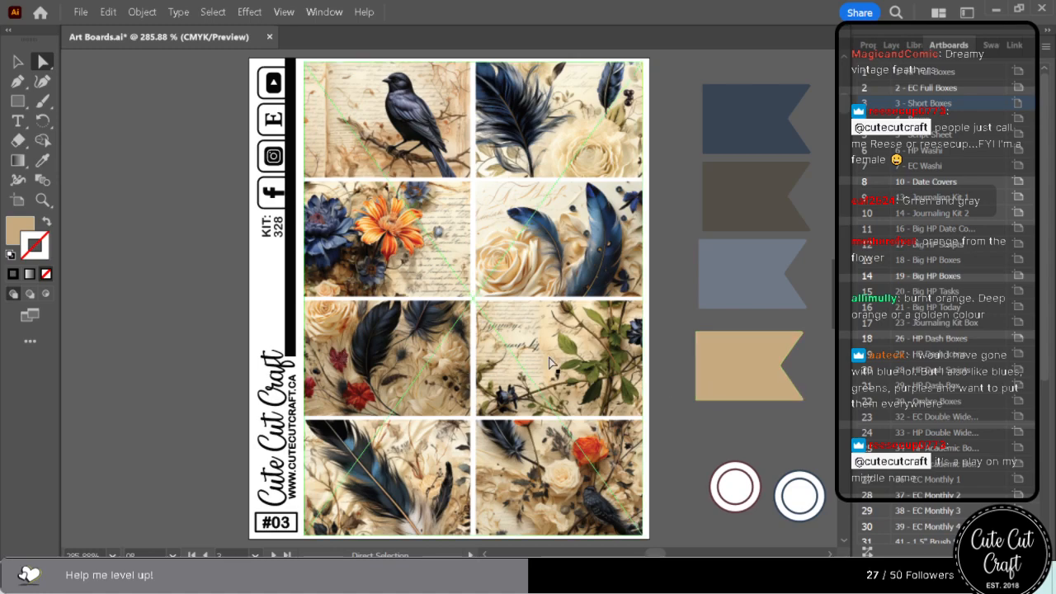
Recolour the grey-blue flag cream, sampled from the blue-feathers box, and place it beneath the tan flag at the bottom of the column.
click(733, 299)
click(43, 161)
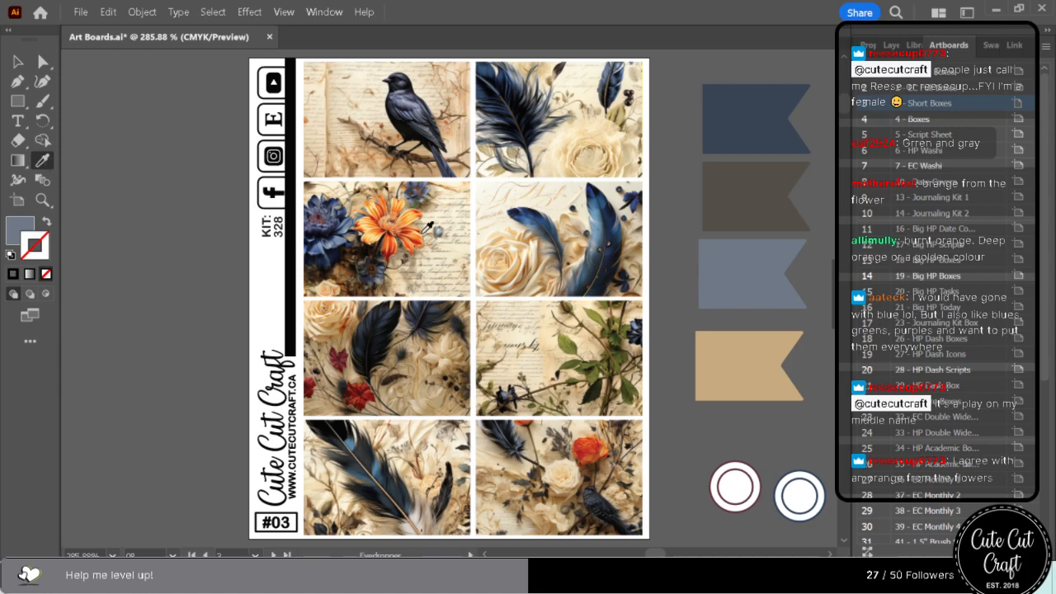
click(491, 199)
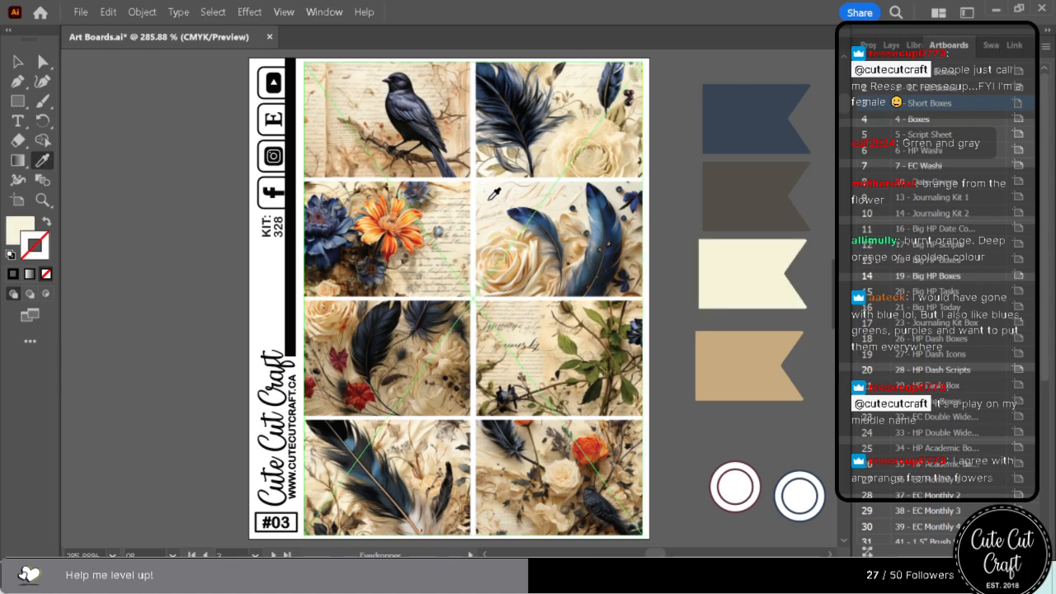
click(44, 62)
drag(773, 285, 751, 272)
drag(761, 415, 766, 391)
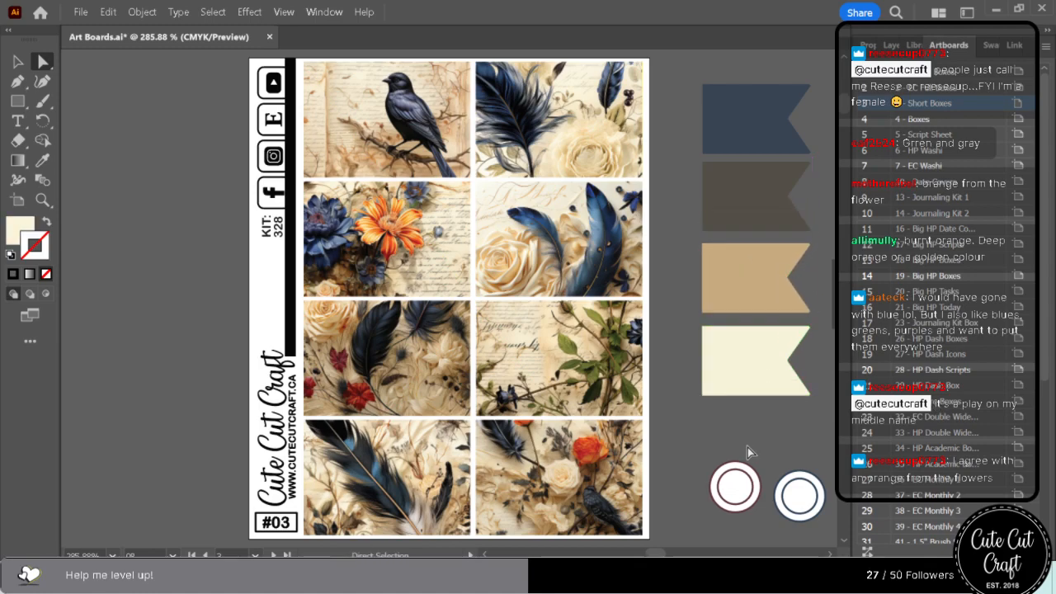
Examine the old burgundy, navy, grey and teal colours on the following sticker sheets and on the flags beside the new palette.
scroll(612, 514, down, 10)
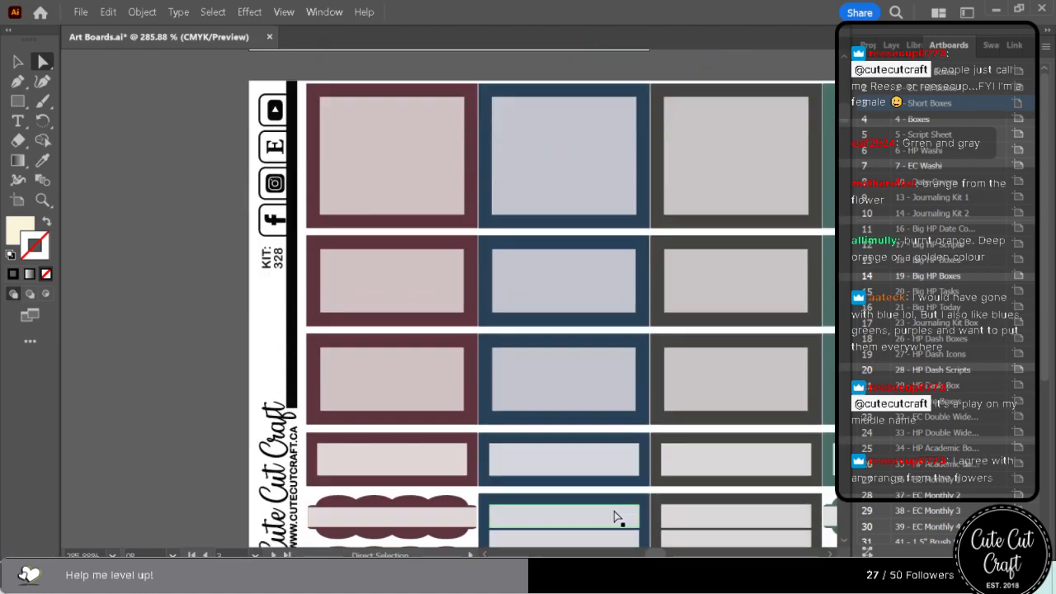
scroll(614, 517, down, 12)
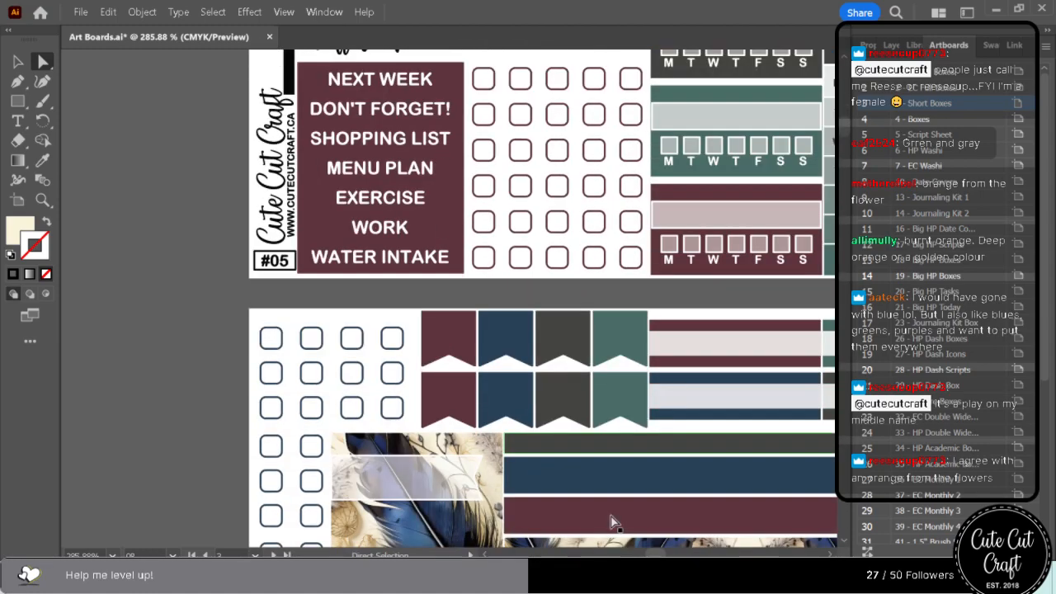
scroll(612, 522, down, 6)
scroll(612, 521, up, 2)
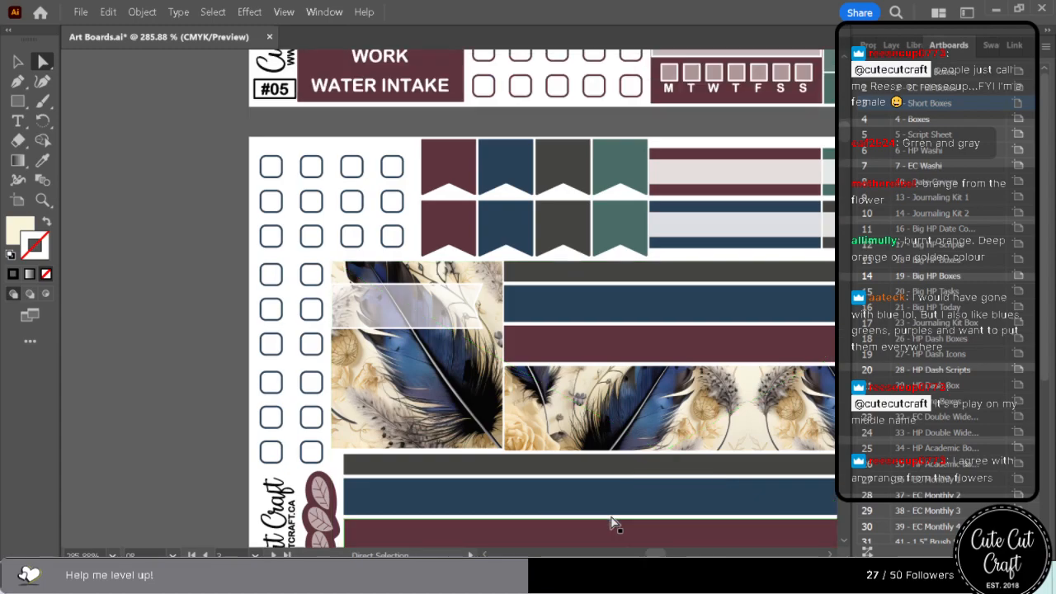
scroll(614, 523, up, 10)
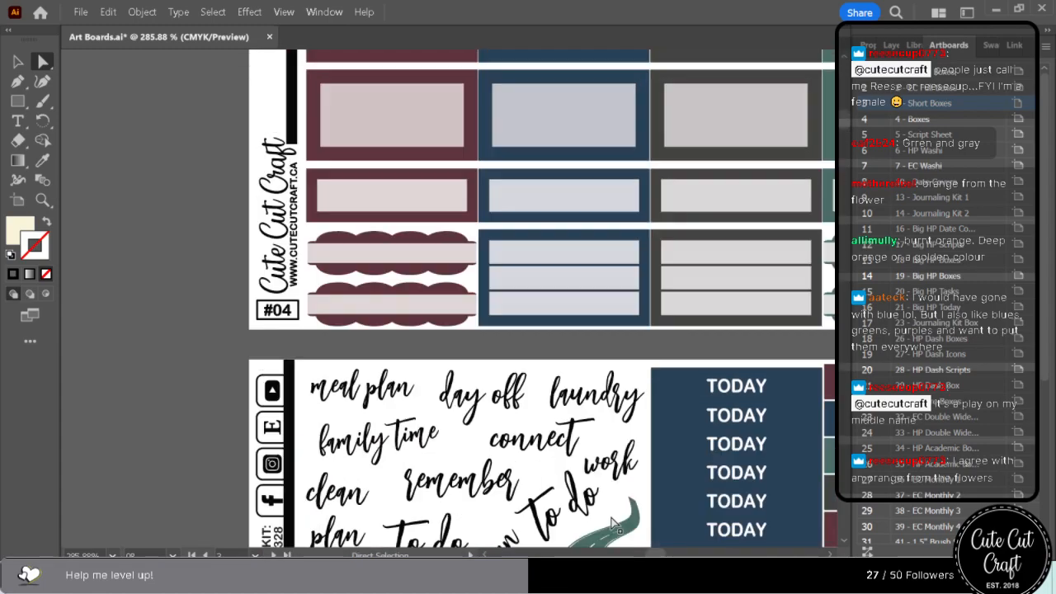
scroll(613, 523, up, 5)
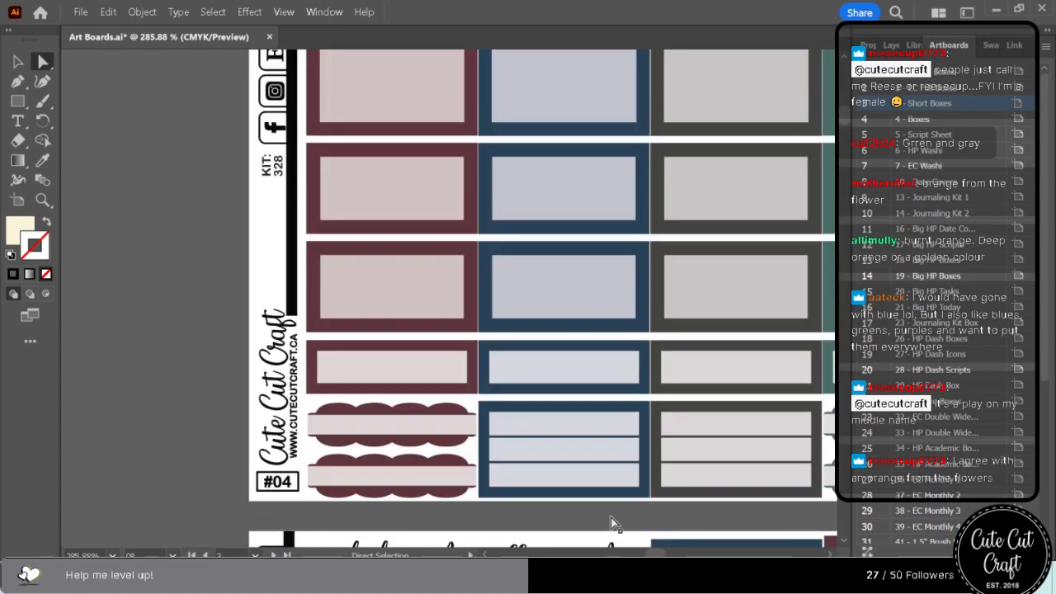
scroll(612, 524, up, 5)
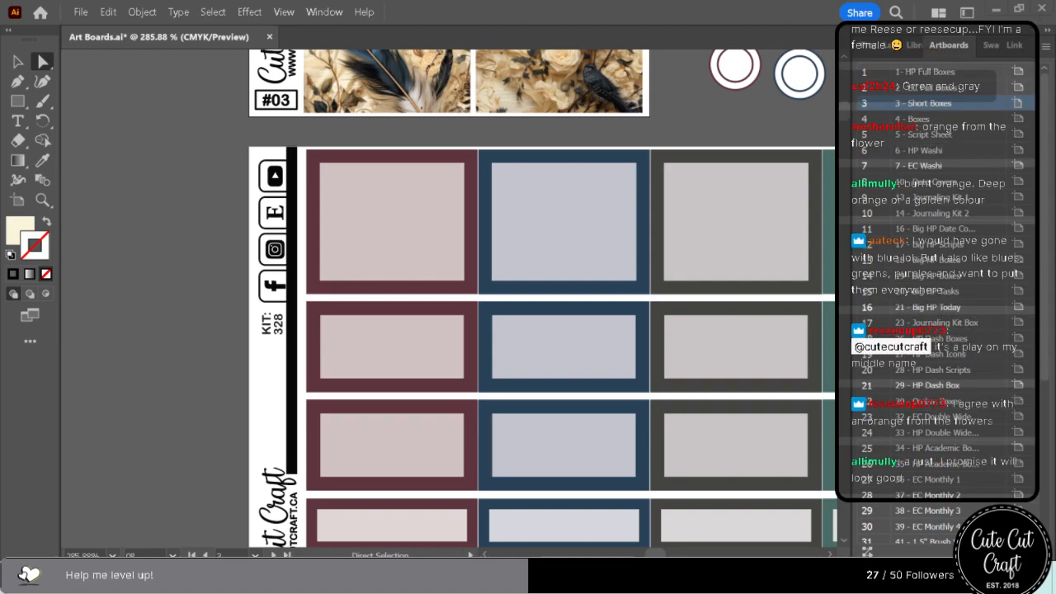
scroll(613, 420, up, 10)
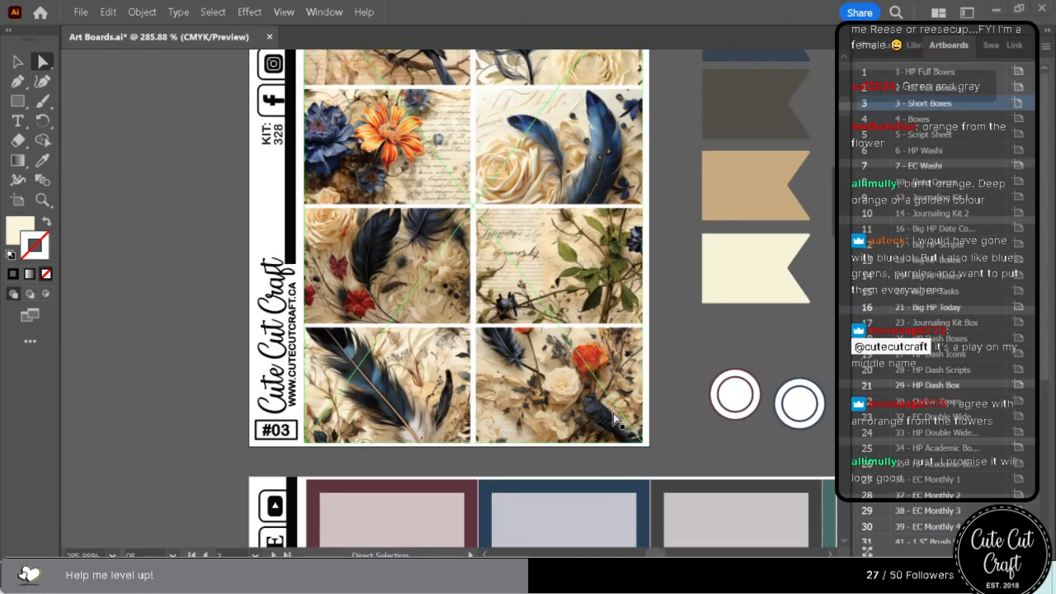
scroll(614, 420, up, 1)
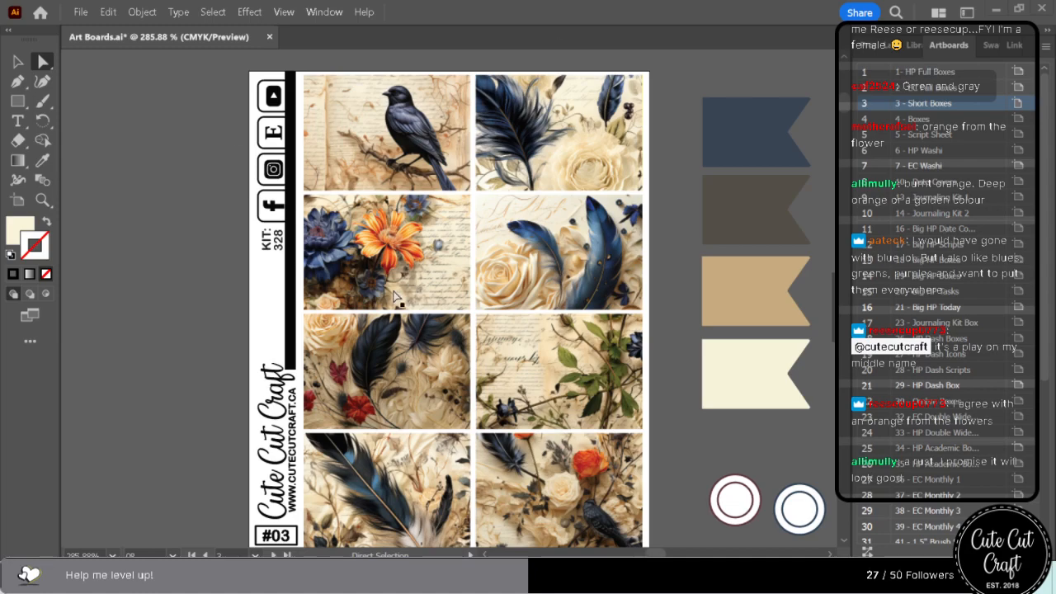
click(829, 554)
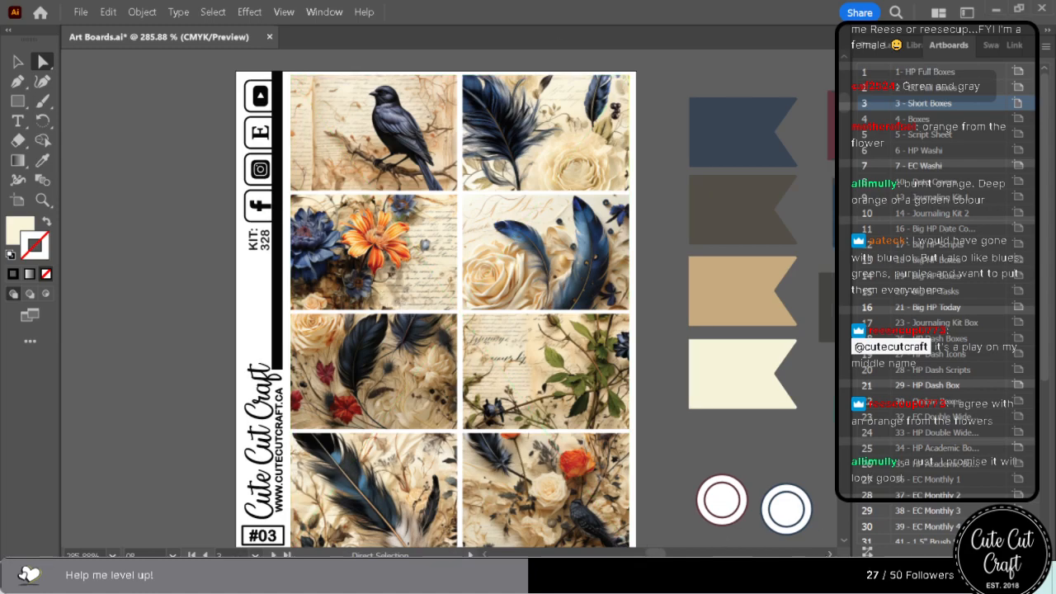
click(829, 555)
click(829, 554)
click(829, 555)
click(829, 555)
scroll(433, 372, down, 1)
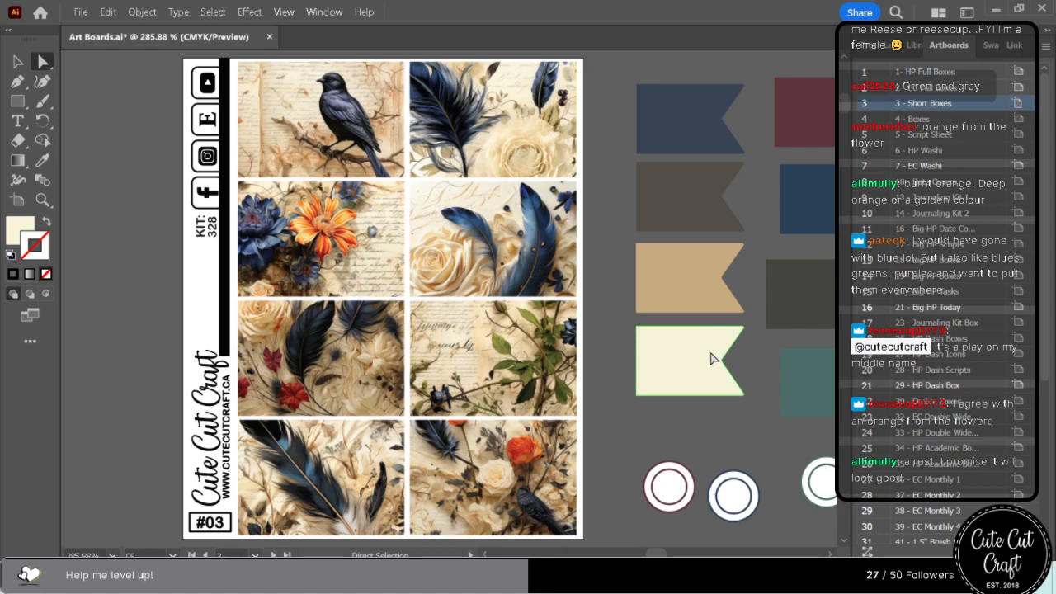
Try peach and orange fills sampled from the orange flower on the tan flag and undo them.
click(688, 227)
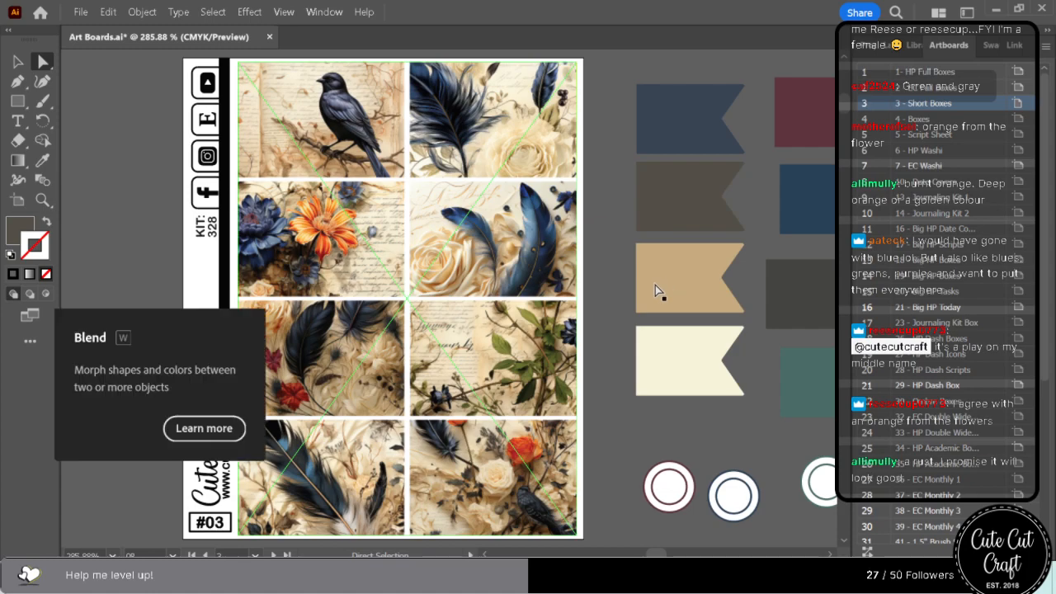
click(657, 289)
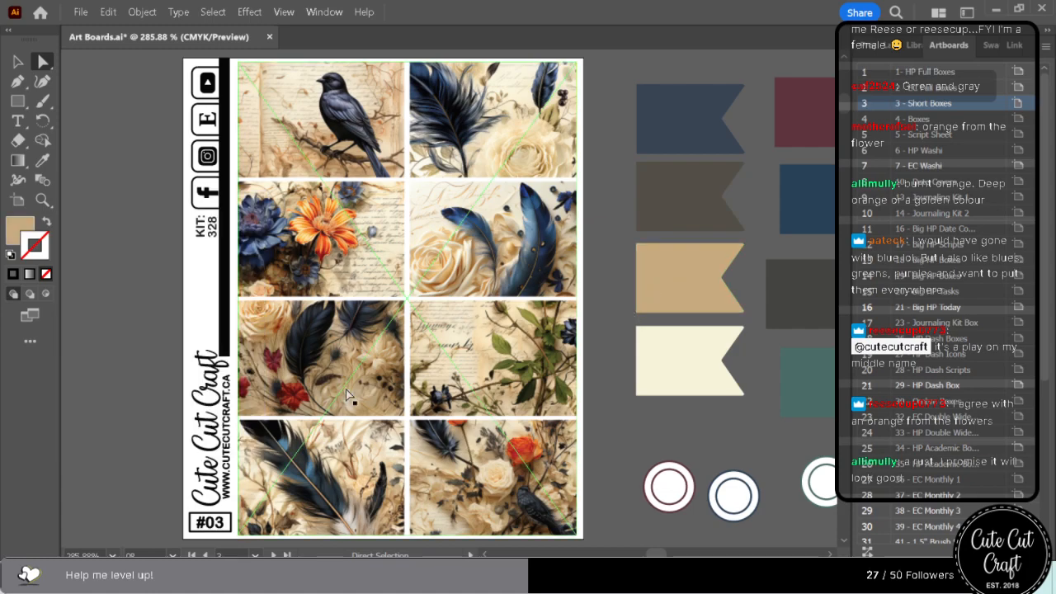
click(41, 162)
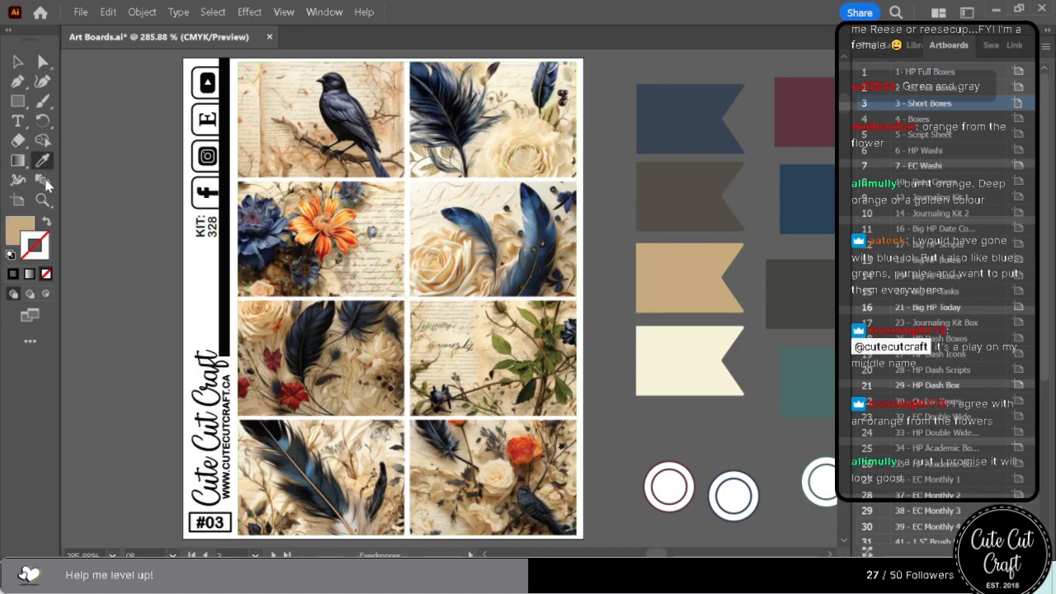
click(313, 226)
click(315, 222)
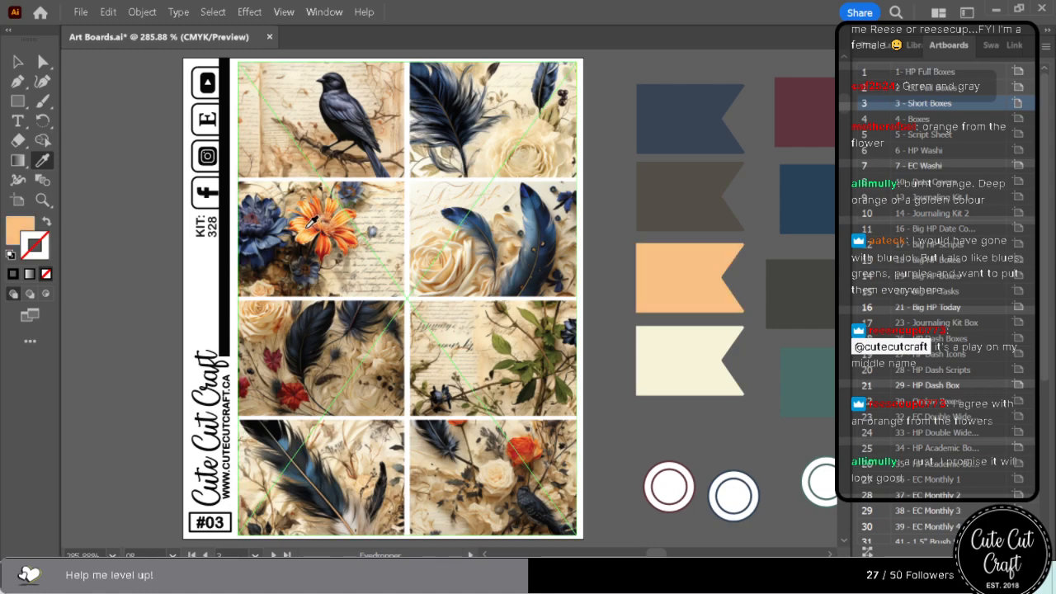
click(290, 235)
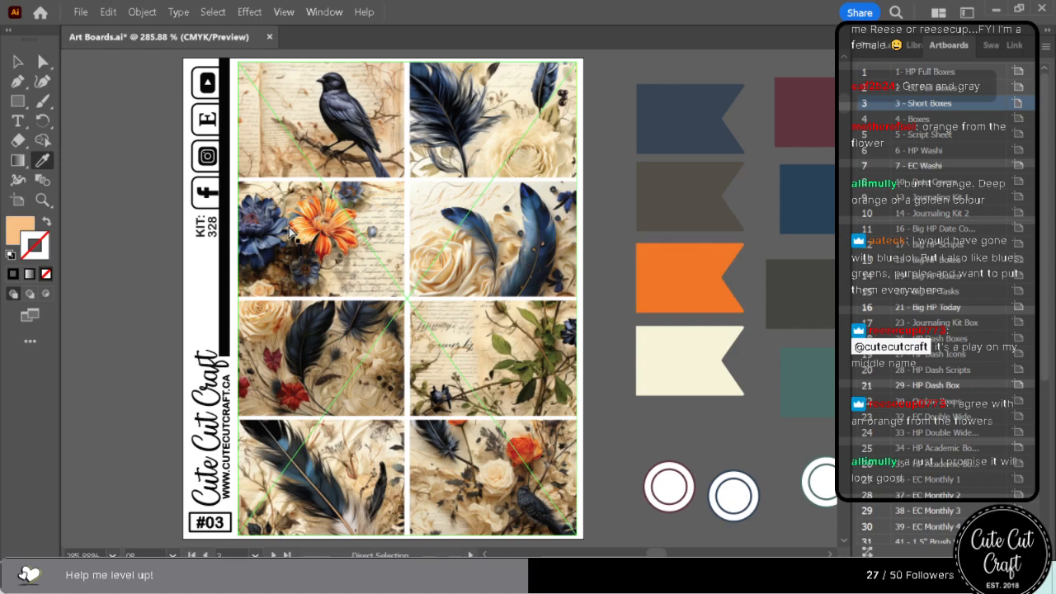
key(ctrl+z)
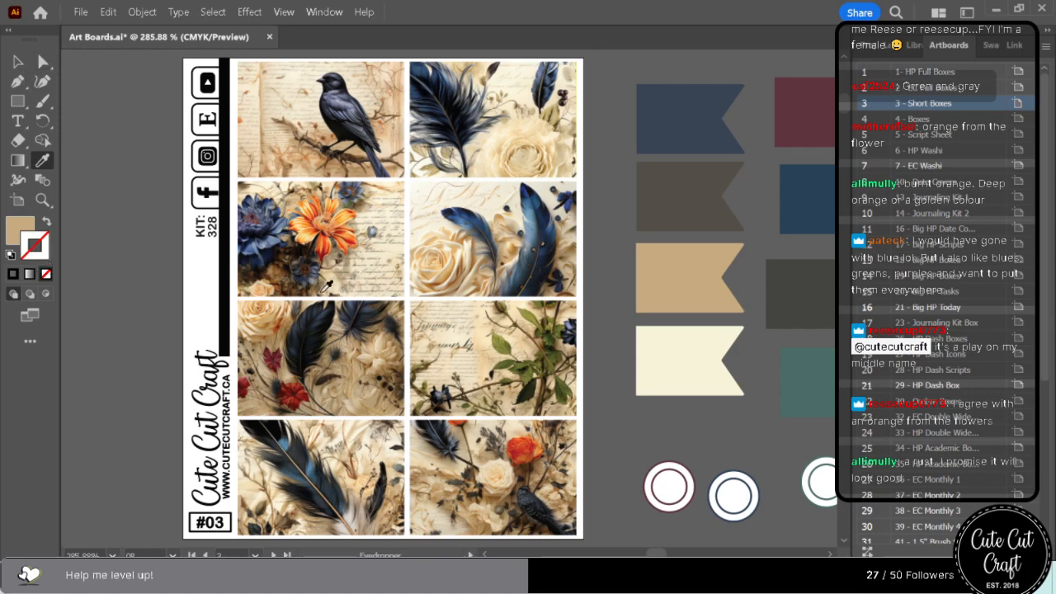
Try golden yellow, bright orange and light peach fills sampled around the centre of the orange flower on the third flag.
click(317, 228)
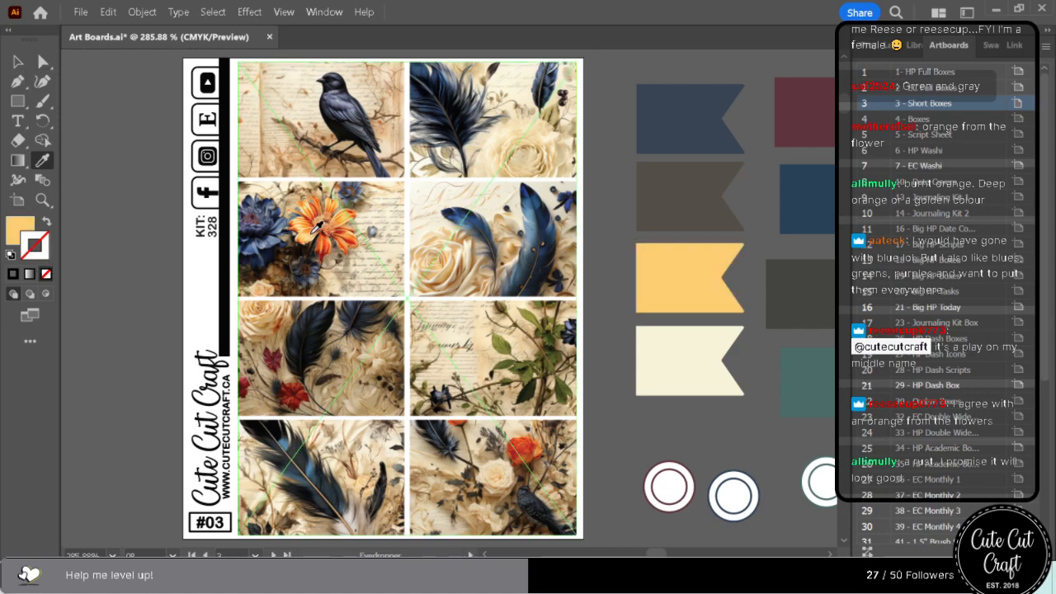
click(318, 226)
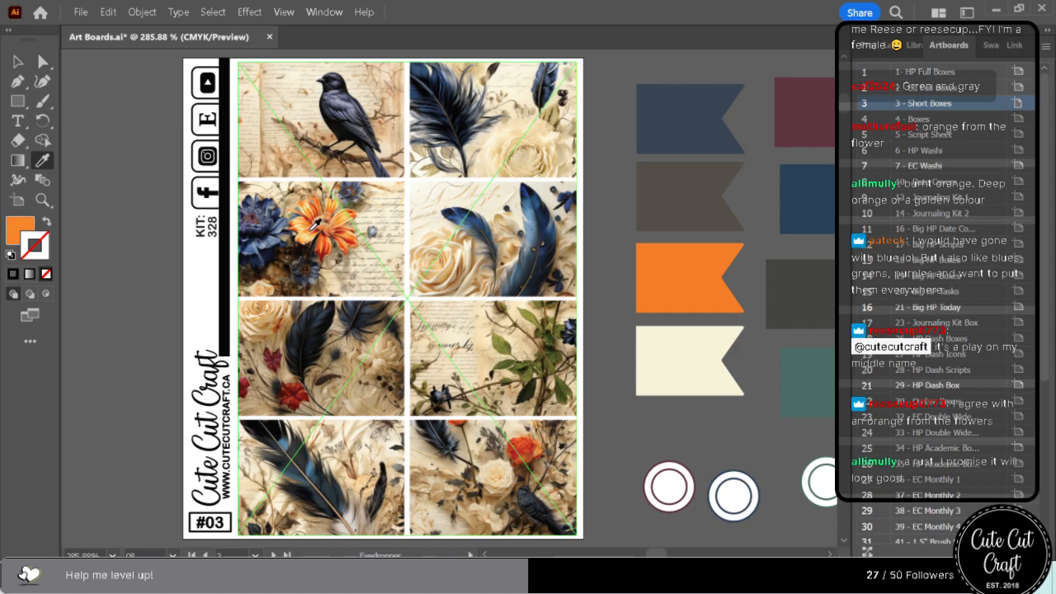
click(314, 223)
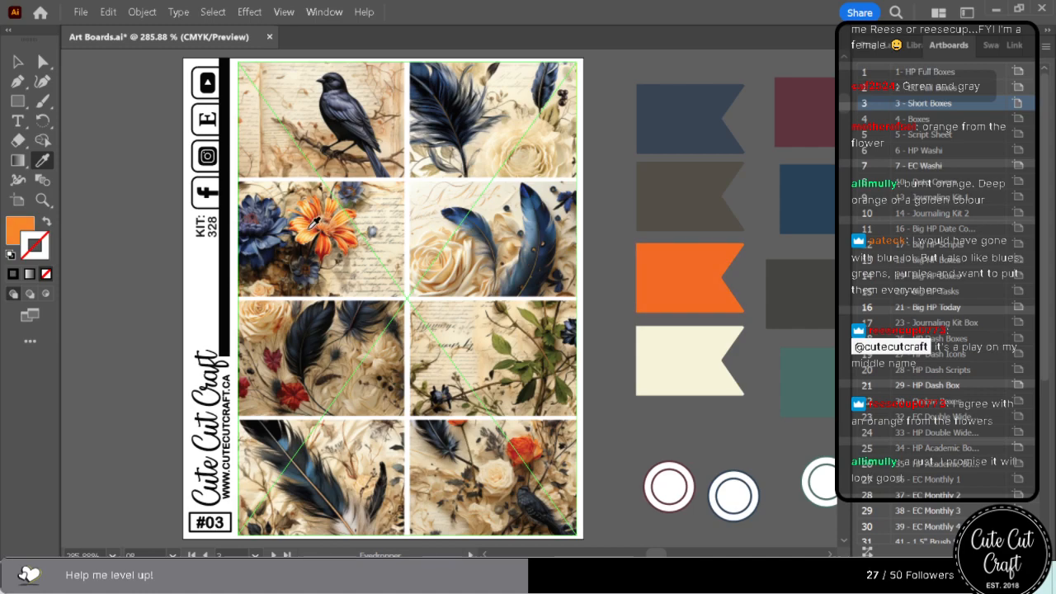
click(315, 224)
click(314, 229)
click(324, 229)
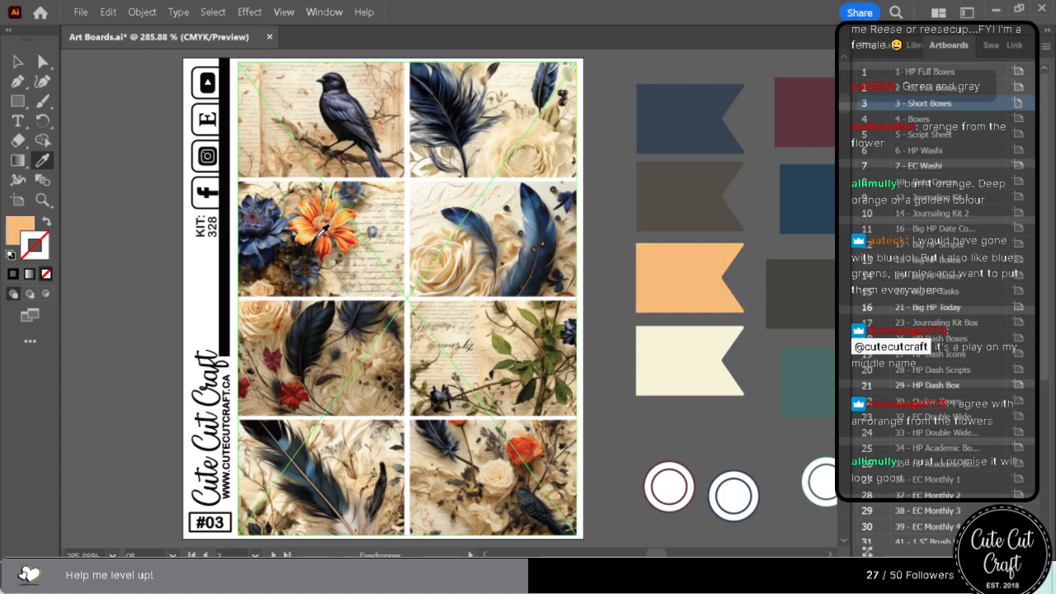
Recolour the third flag with a soft orange sampled from the lower petals of the orange flower.
click(327, 232)
click(328, 234)
click(330, 236)
click(329, 236)
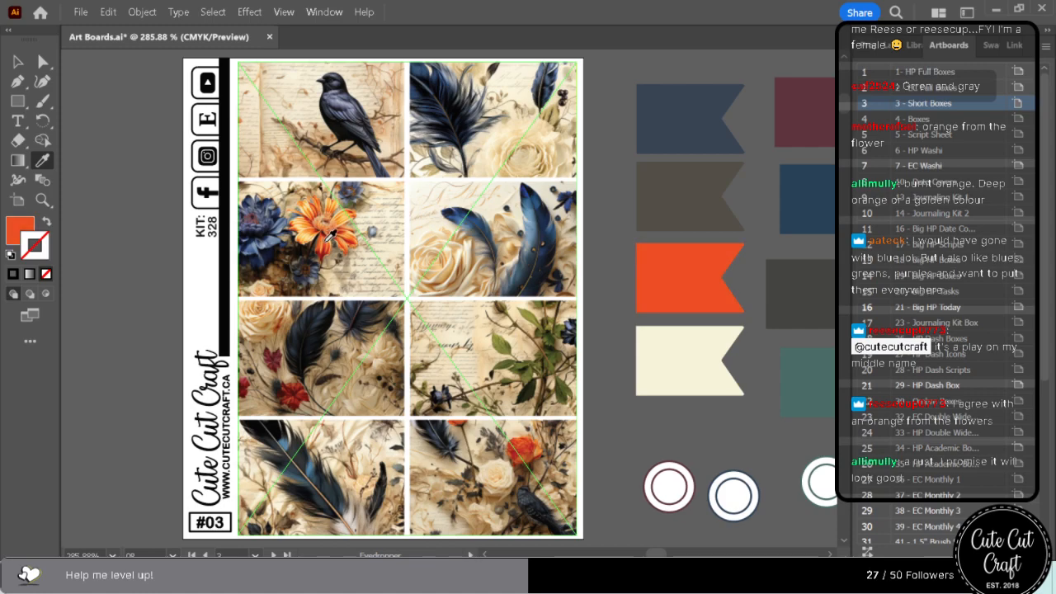
click(329, 237)
click(332, 238)
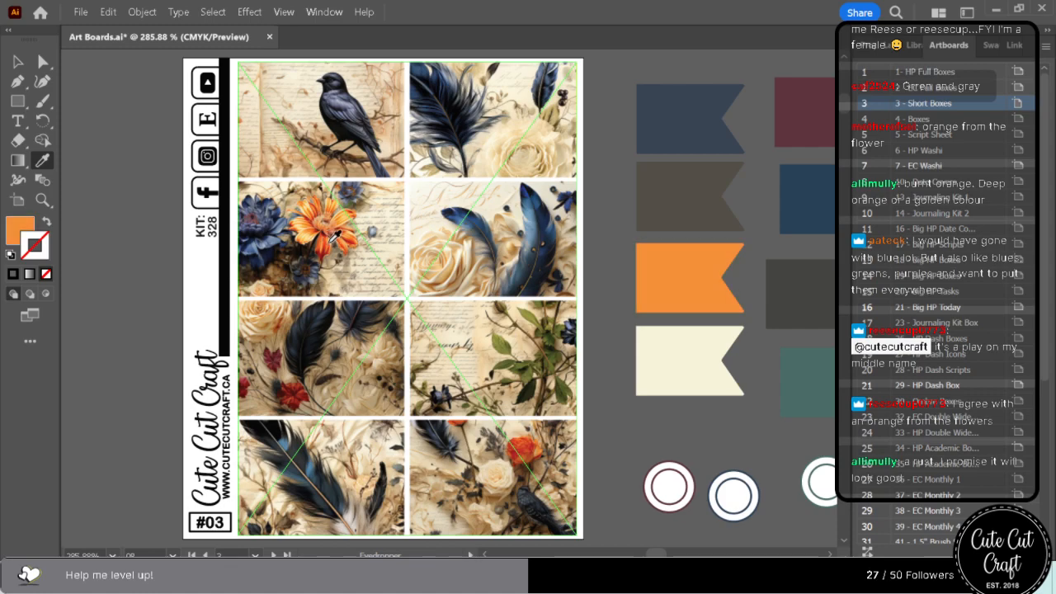
click(334, 237)
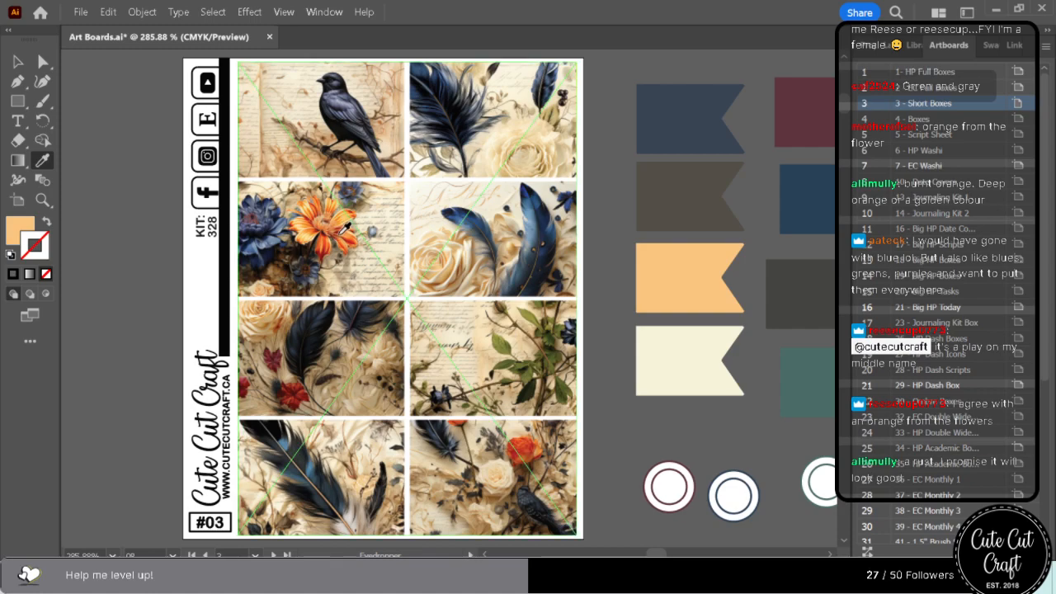
click(346, 232)
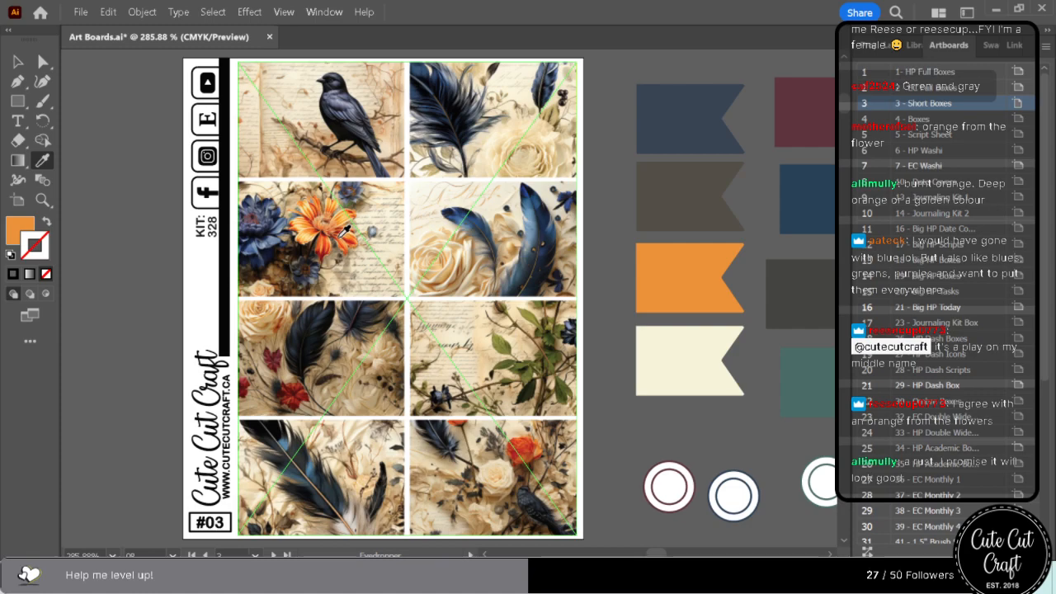
Swap the orange and dark brown flags so orange sits second and brown third in the column.
click(43, 62)
drag(663, 270, 648, 286)
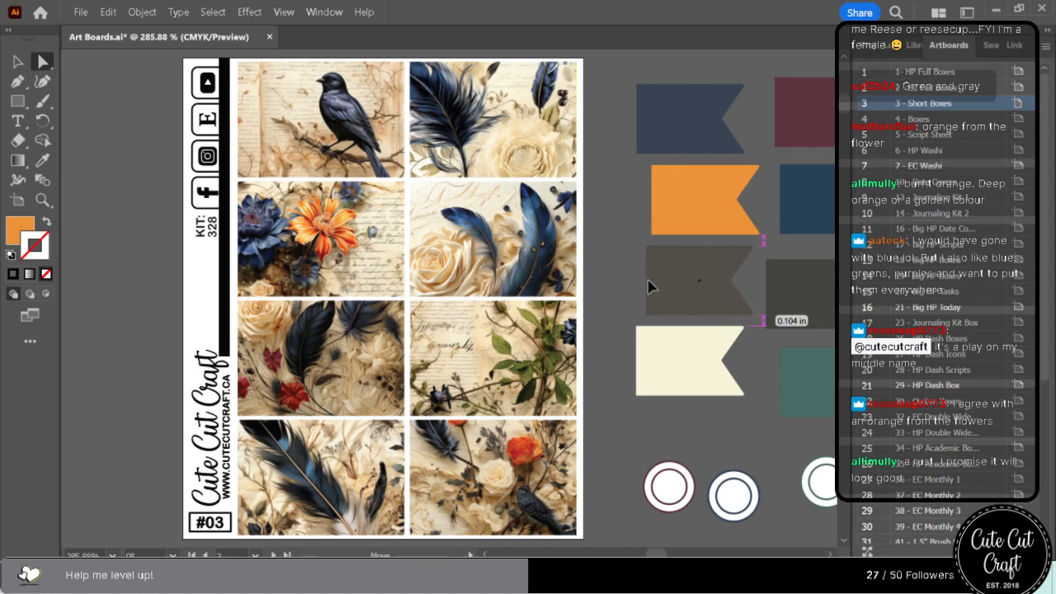
drag(684, 212, 670, 206)
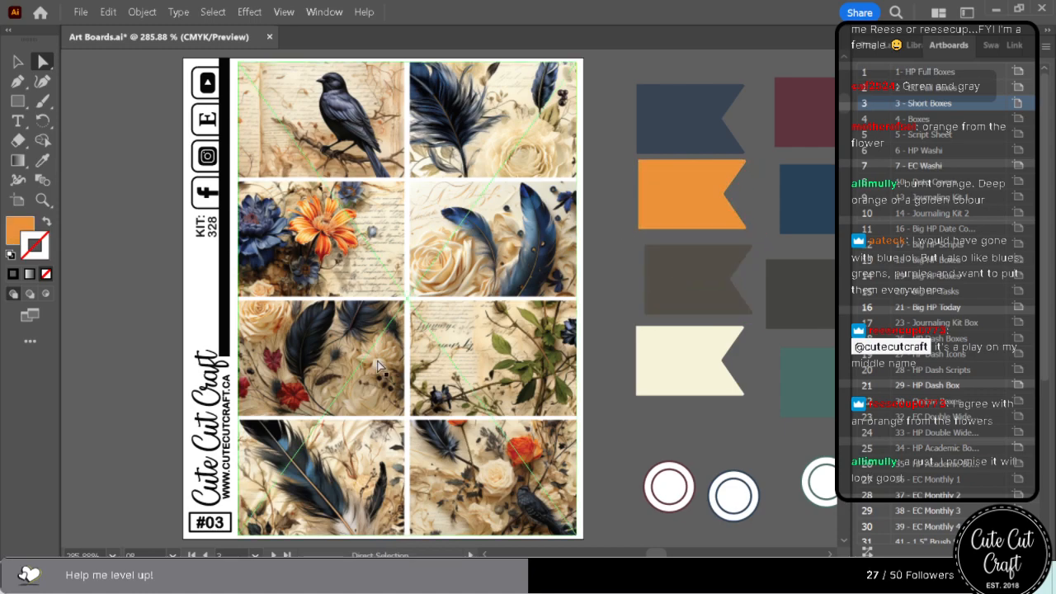
Recolour the cream flag with a warm beige sampled from the paper background beside the green leaves.
click(661, 360)
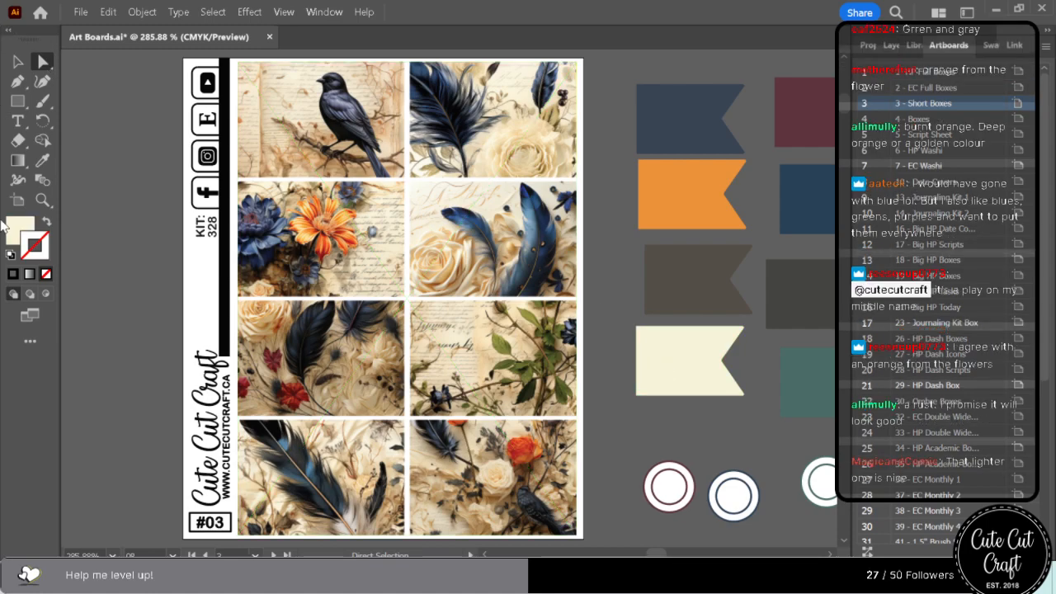
click(42, 160)
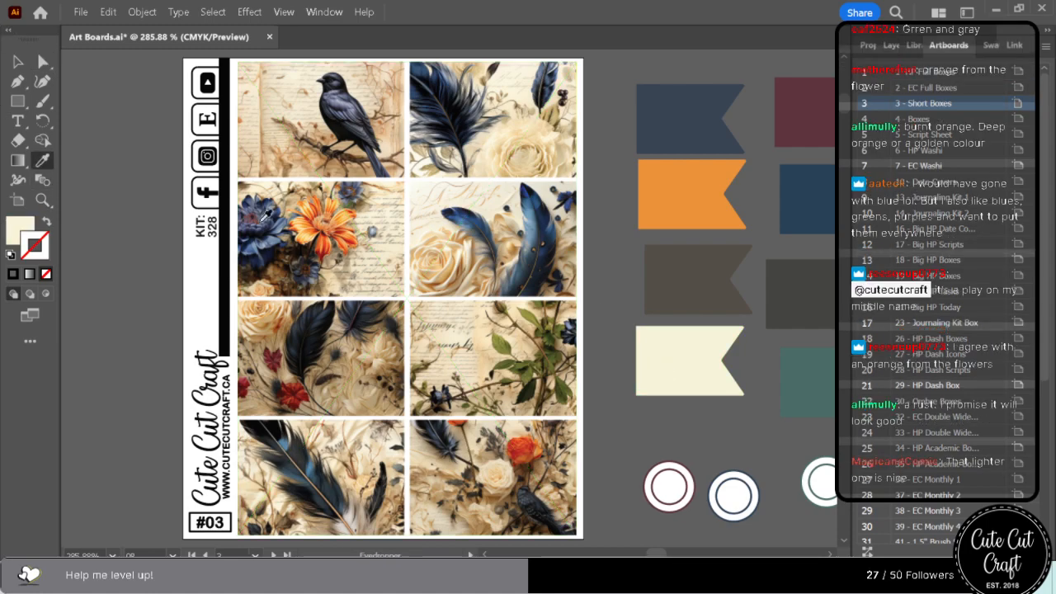
click(489, 365)
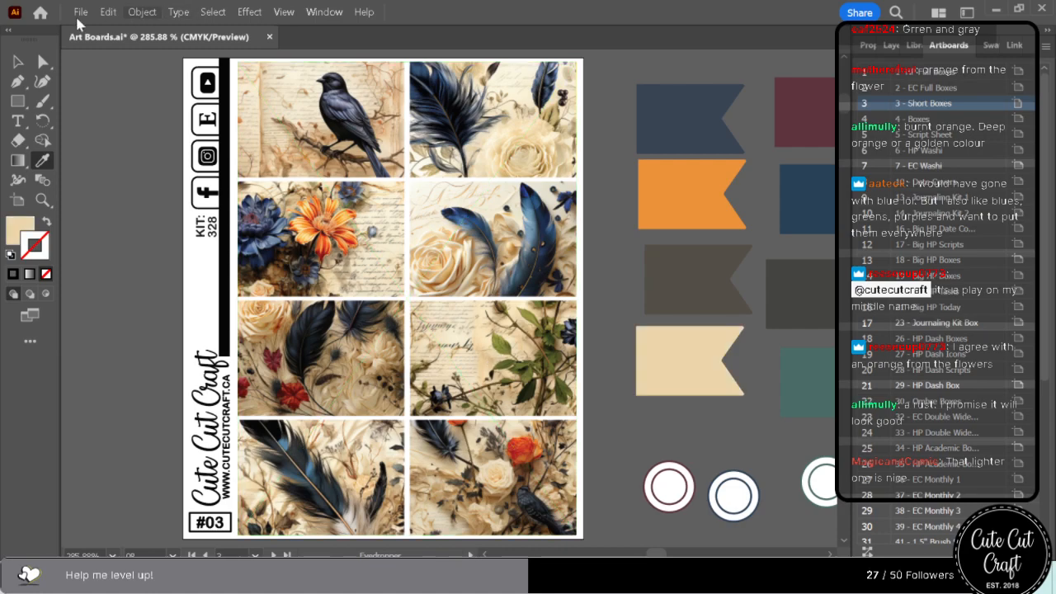
Try tan and brown fills from the feather artwork and a dark red from the orange flower on the third flag.
click(43, 62)
click(678, 206)
click(660, 273)
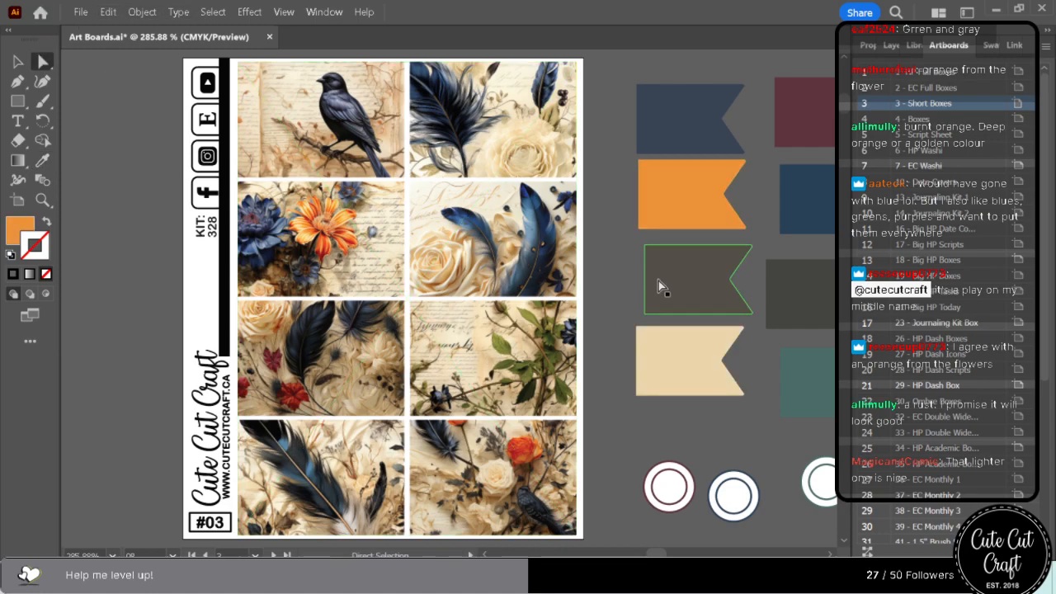
click(43, 163)
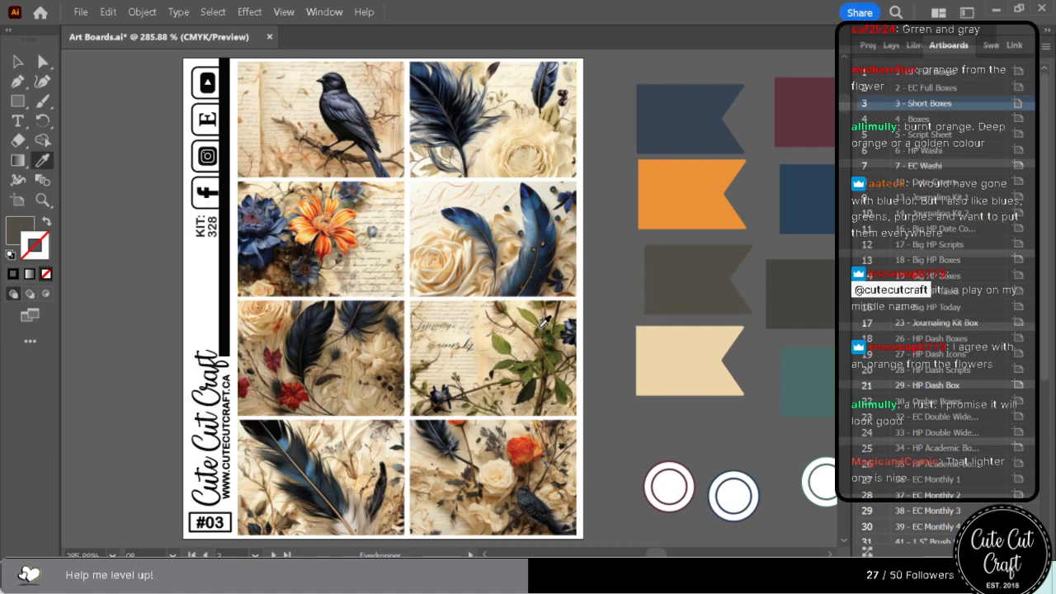
click(286, 513)
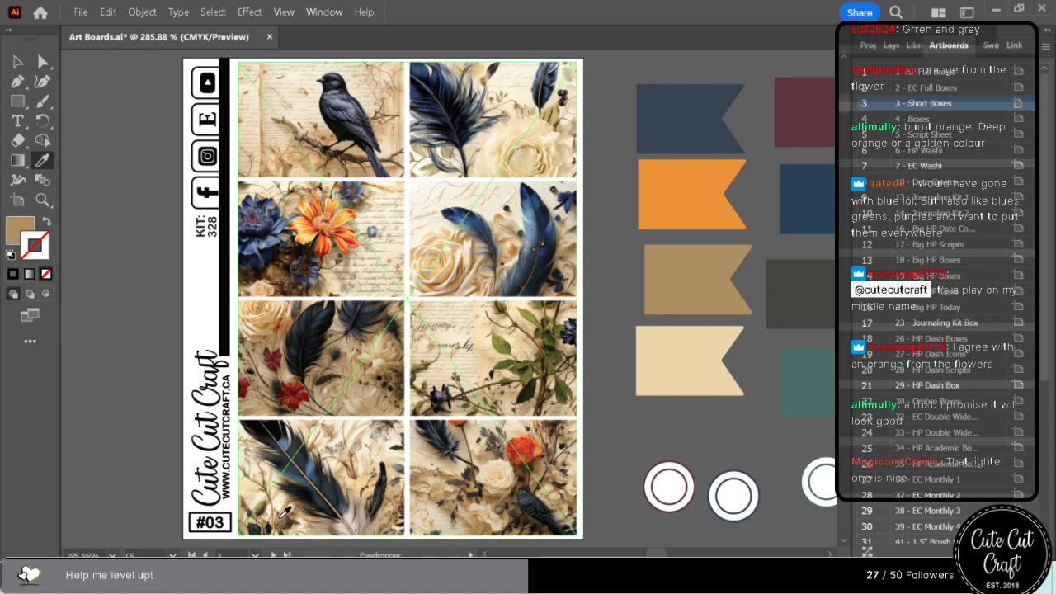
click(285, 513)
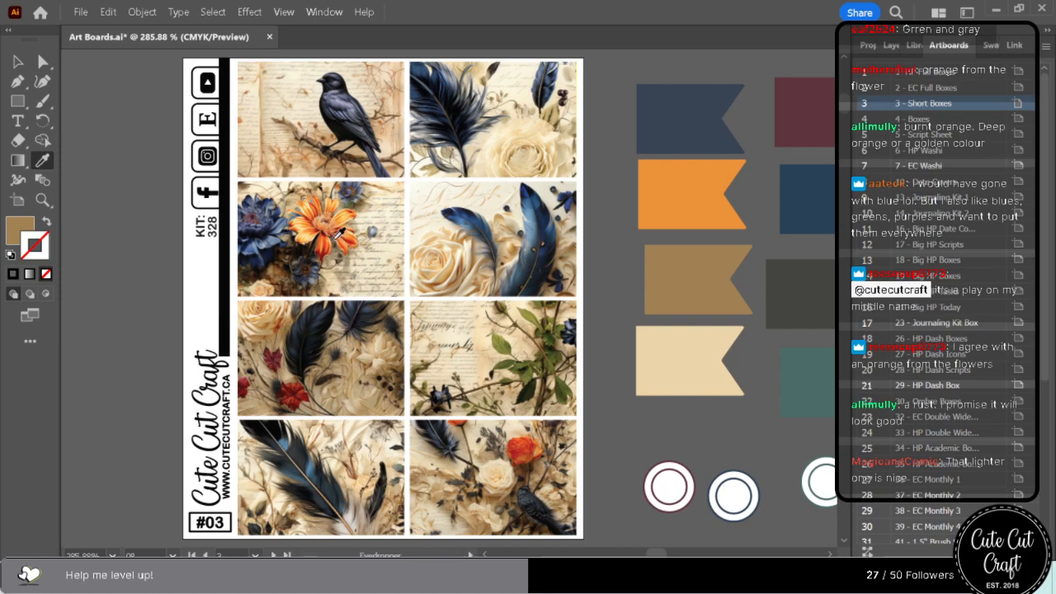
click(329, 250)
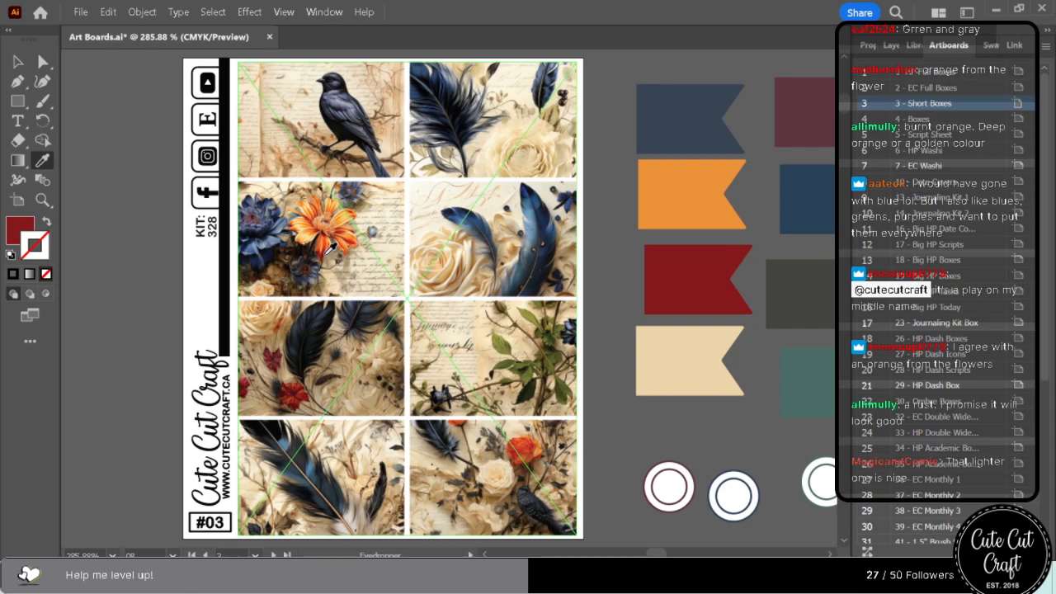
Undo the third flag's trial fills, the beige recolour of the cream flag and the repositioning of the orange flag.
key(ctrl+z)
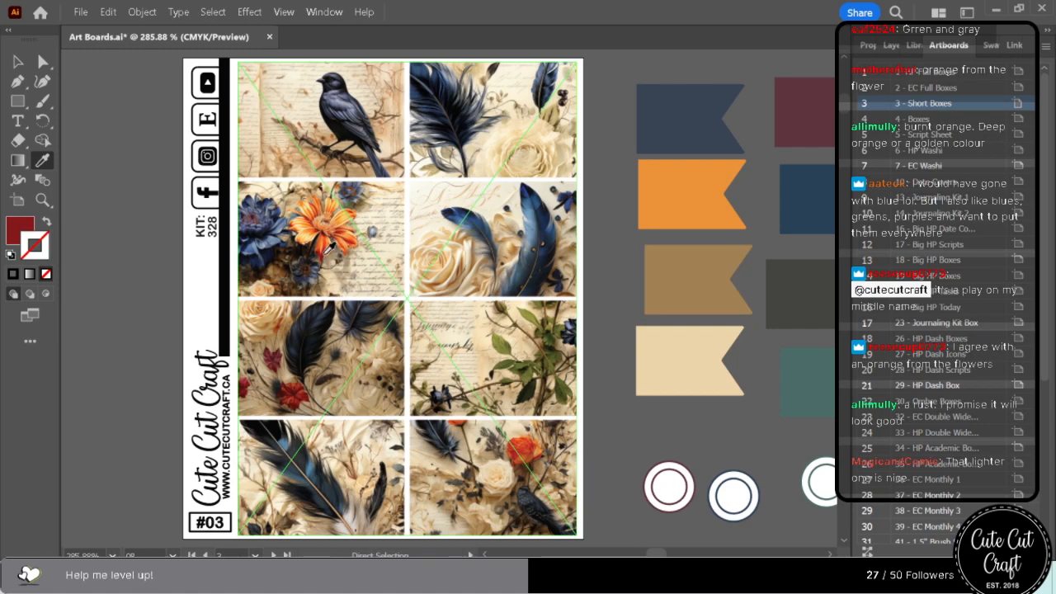
click(323, 240)
key(ctrl+z)
key(ctrl+z)
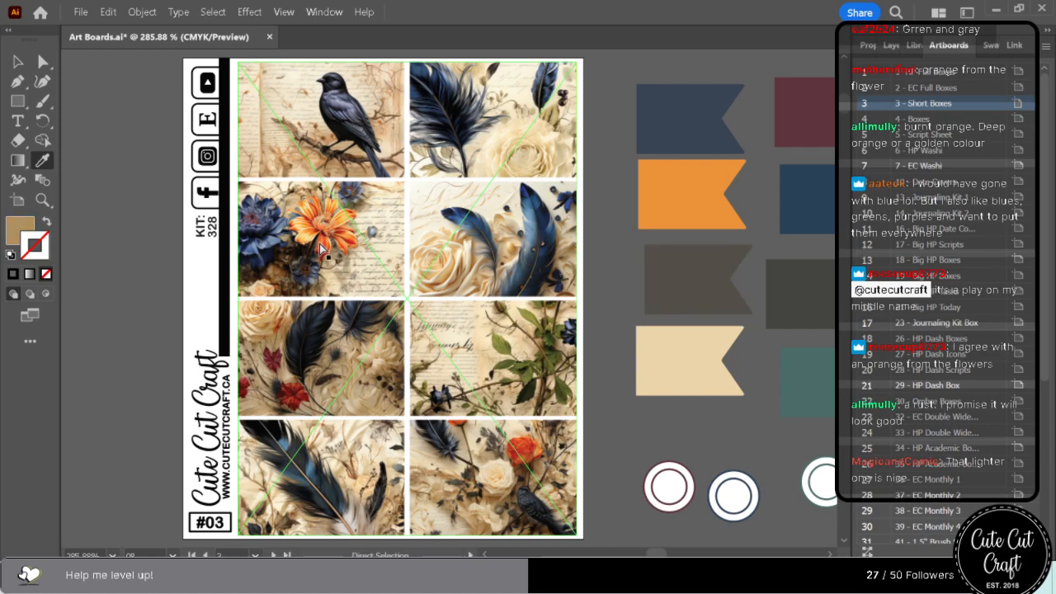
key(ctrl+z)
key(ctrl+z)
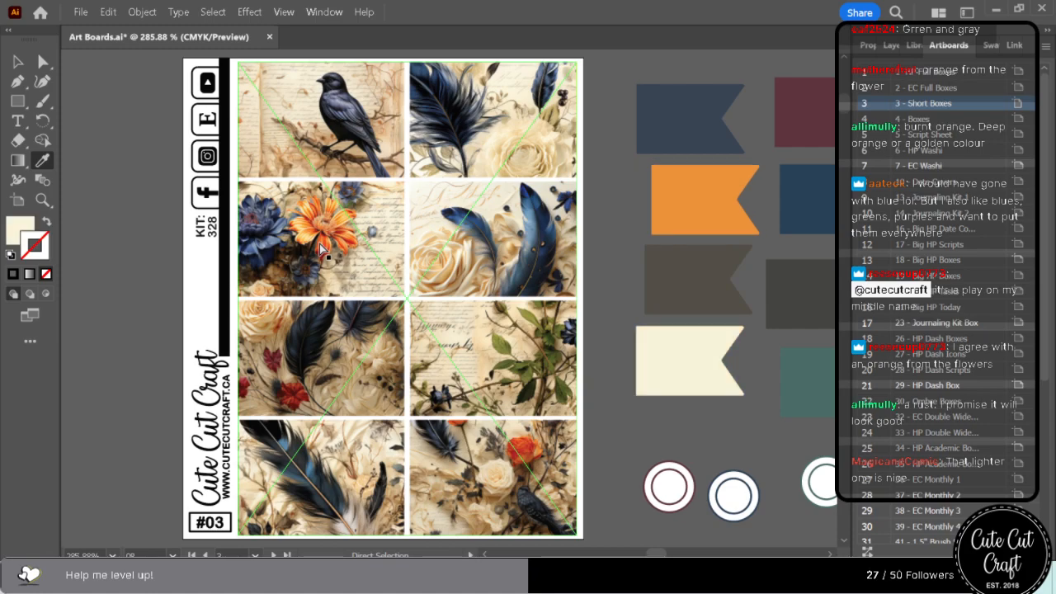
key(ctrl+z)
Recolour the orange flag with a lighter soft orange sampled from the petals of the orange flower.
click(43, 62)
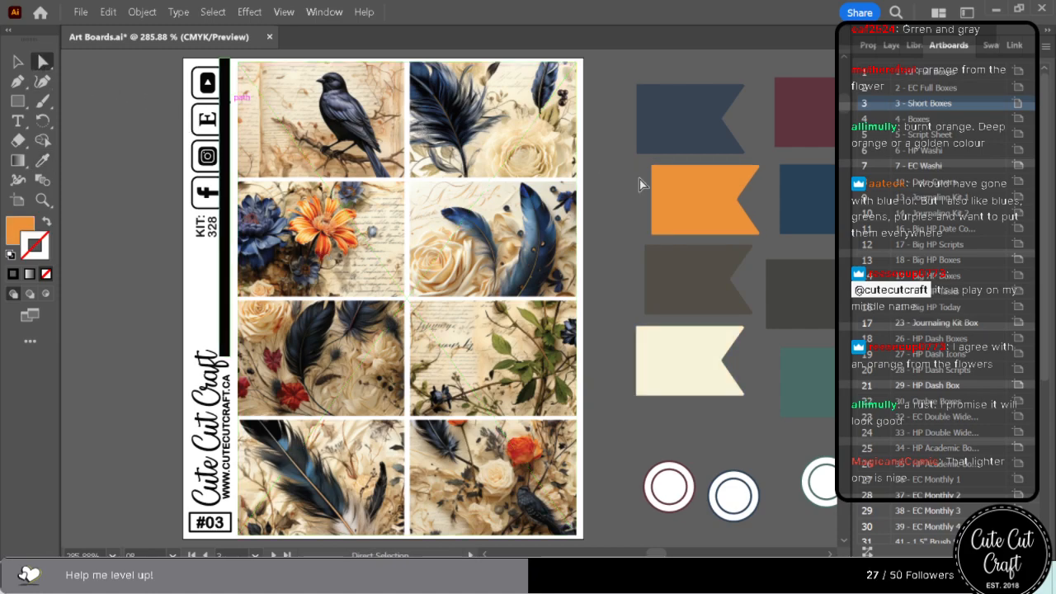
click(39, 162)
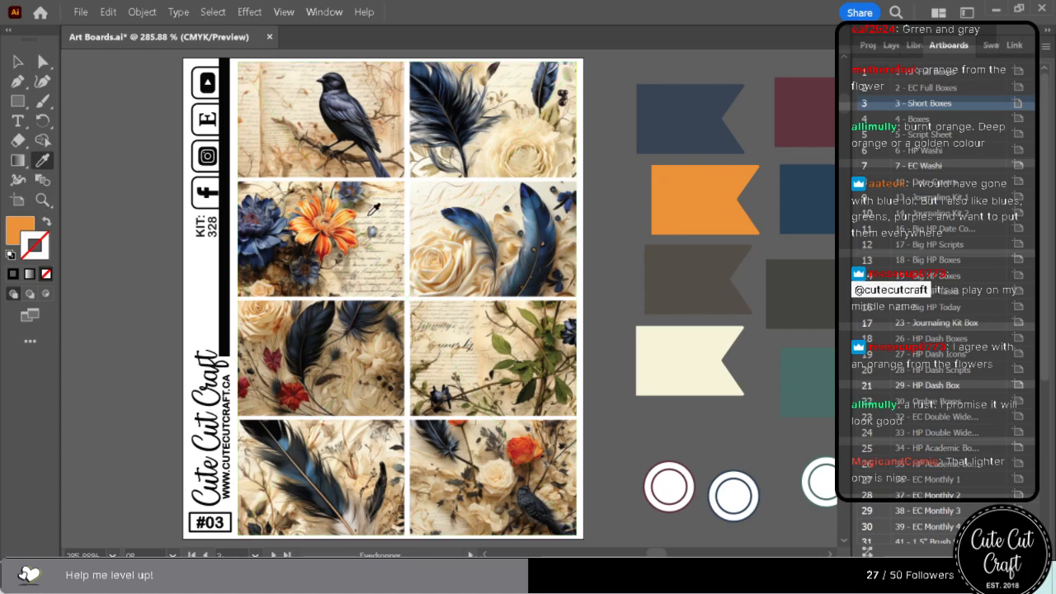
click(345, 210)
click(354, 208)
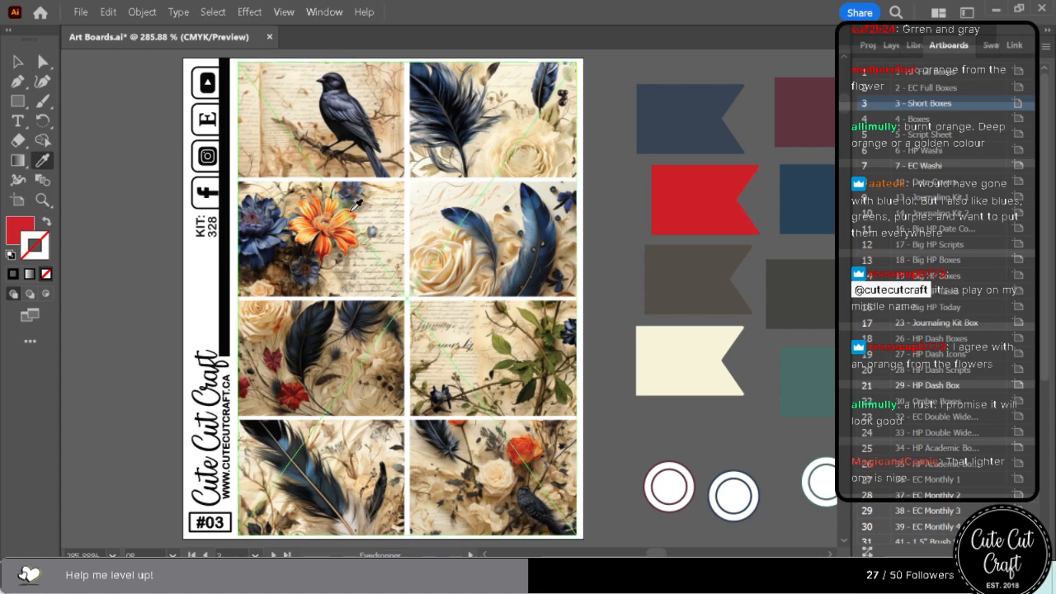
click(353, 209)
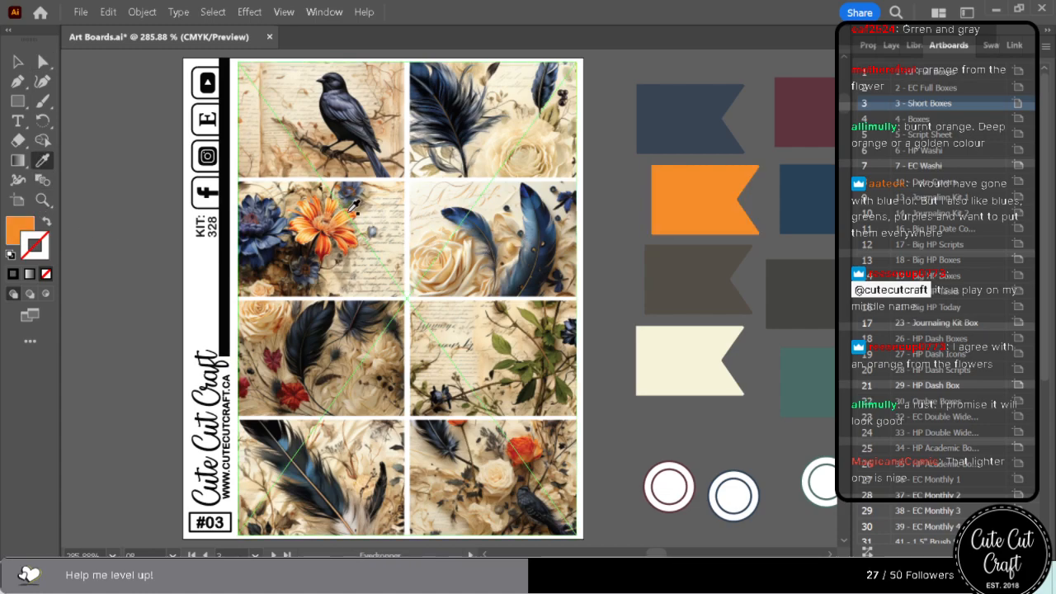
click(295, 222)
click(300, 221)
click(293, 233)
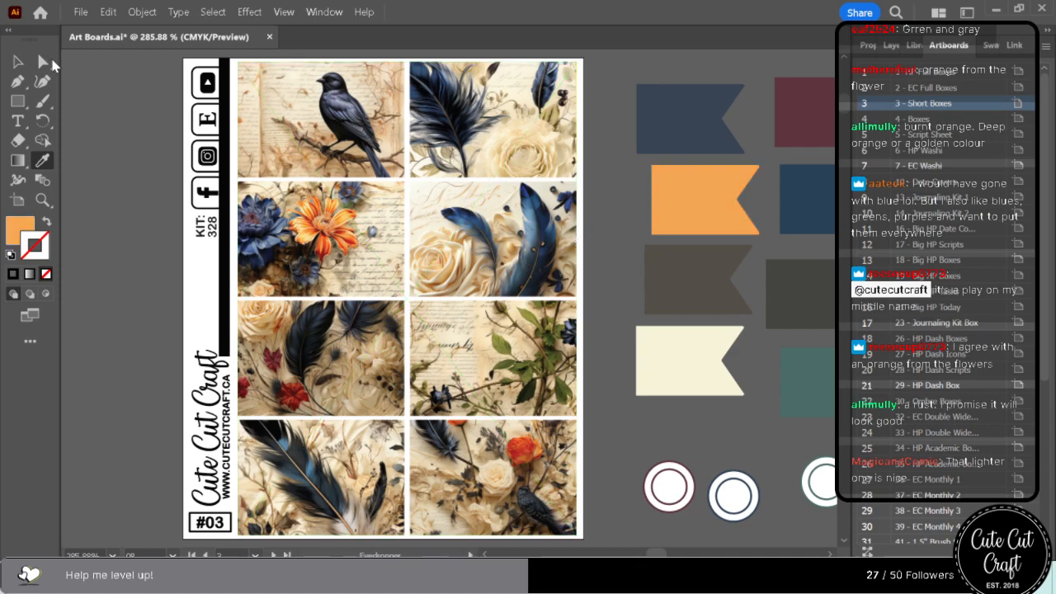
Swap the brown and orange flags so brown sits second and orange third in the column.
click(45, 62)
drag(677, 228, 664, 325)
drag(680, 255, 675, 172)
drag(677, 299, 675, 254)
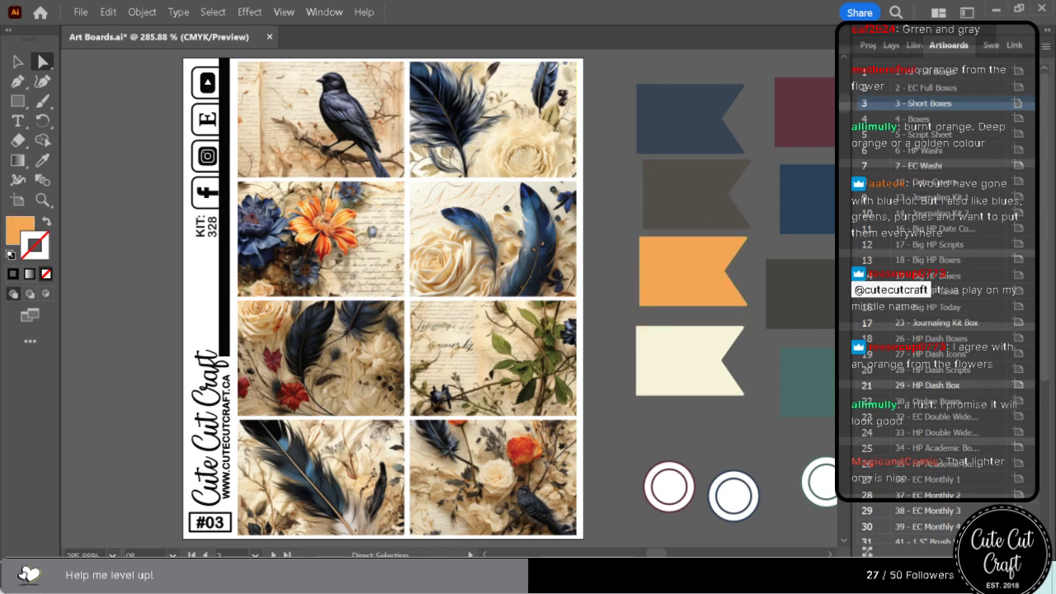
Add the navy and brown flag colours to the document's swatches.
scroll(450, 299, right, 3)
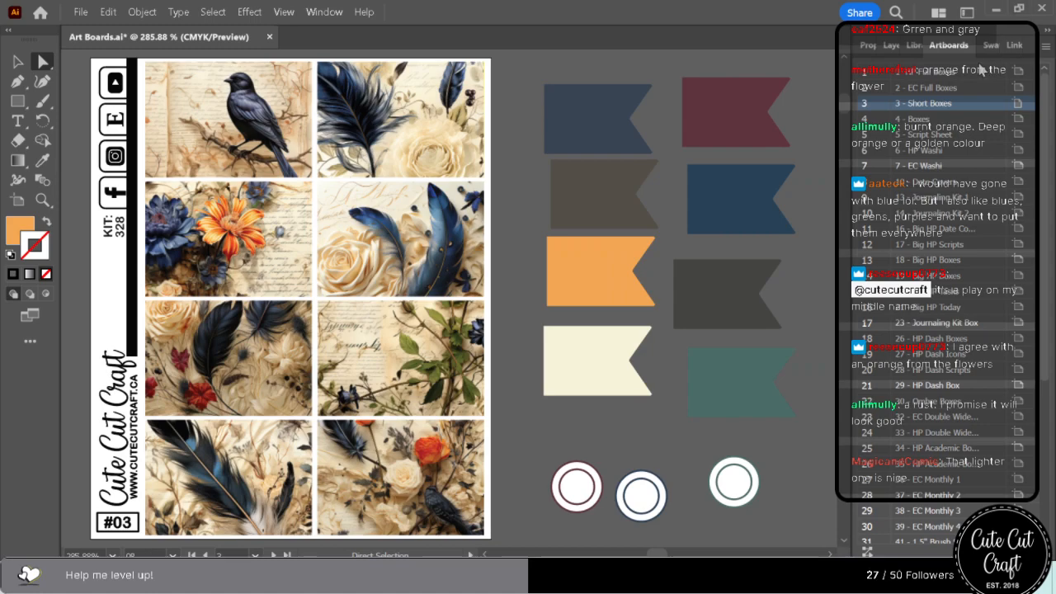
click(993, 47)
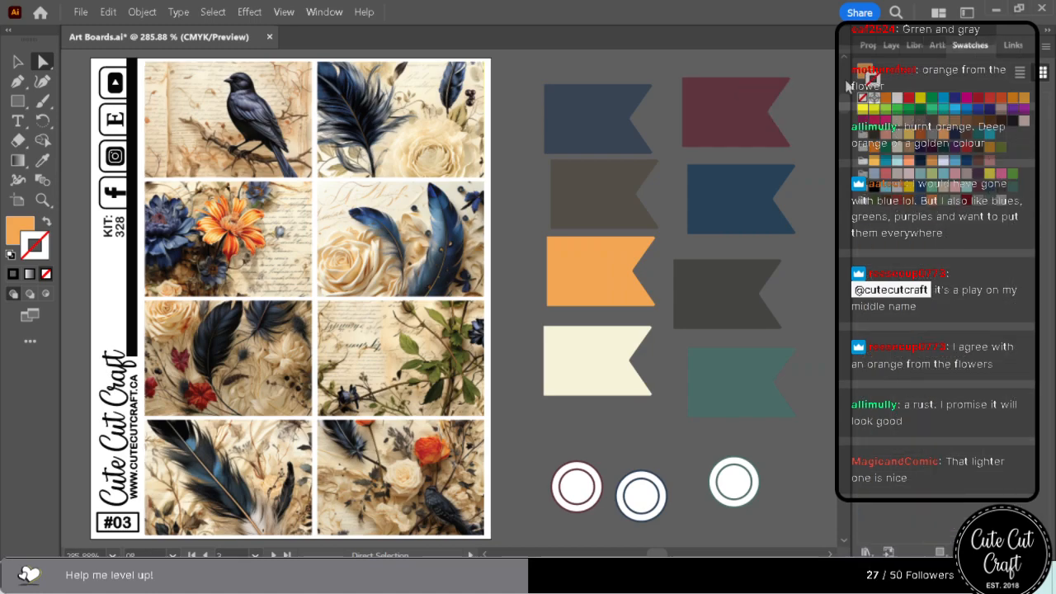
key(x)
drag(861, 71, 861, 321)
click(585, 129)
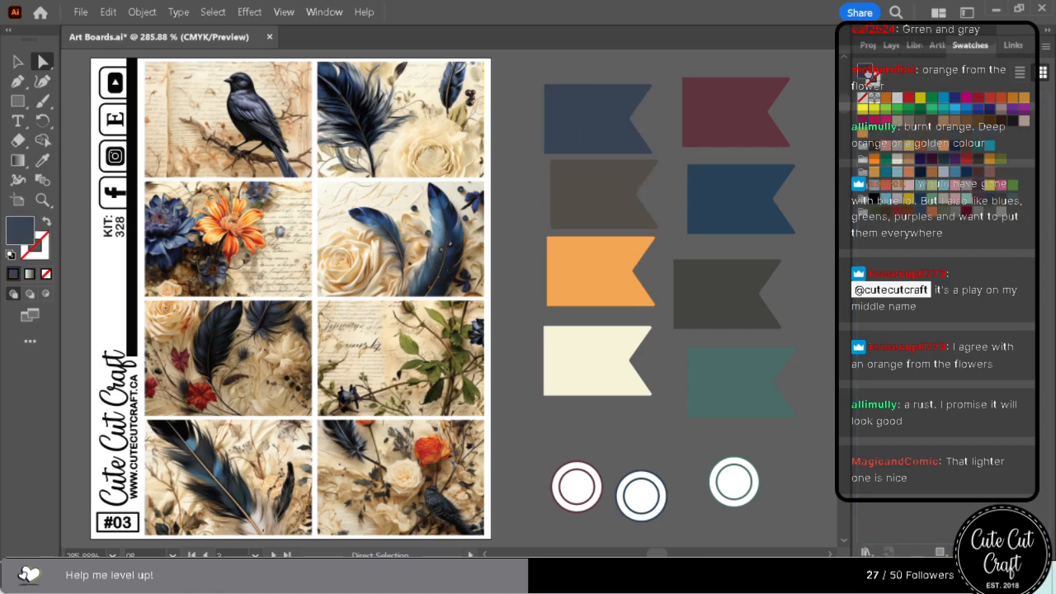
drag(869, 75, 1008, 217)
drag(600, 174, 603, 176)
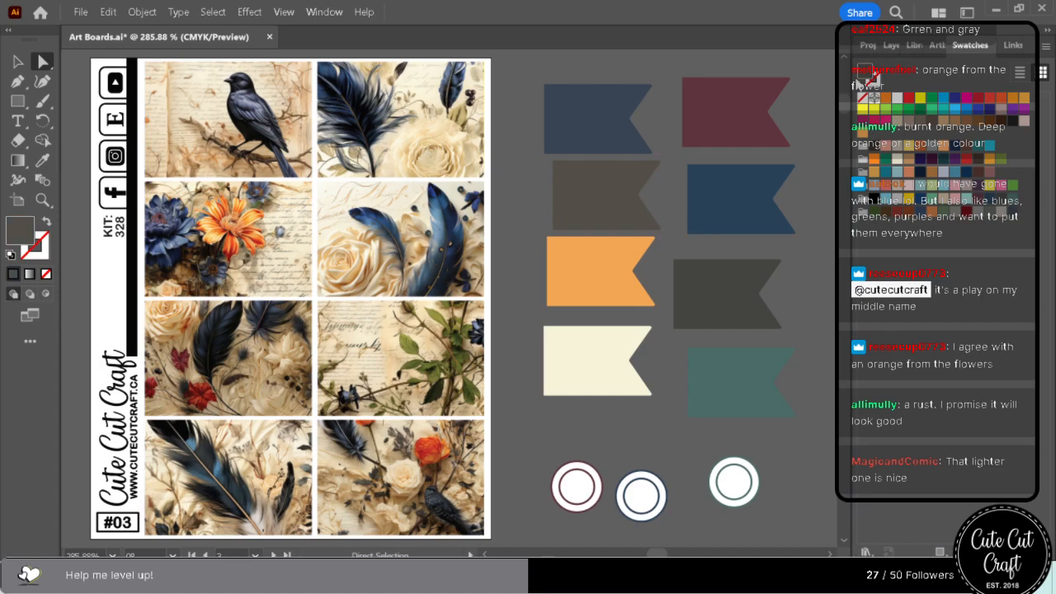
drag(867, 73, 1021, 214)
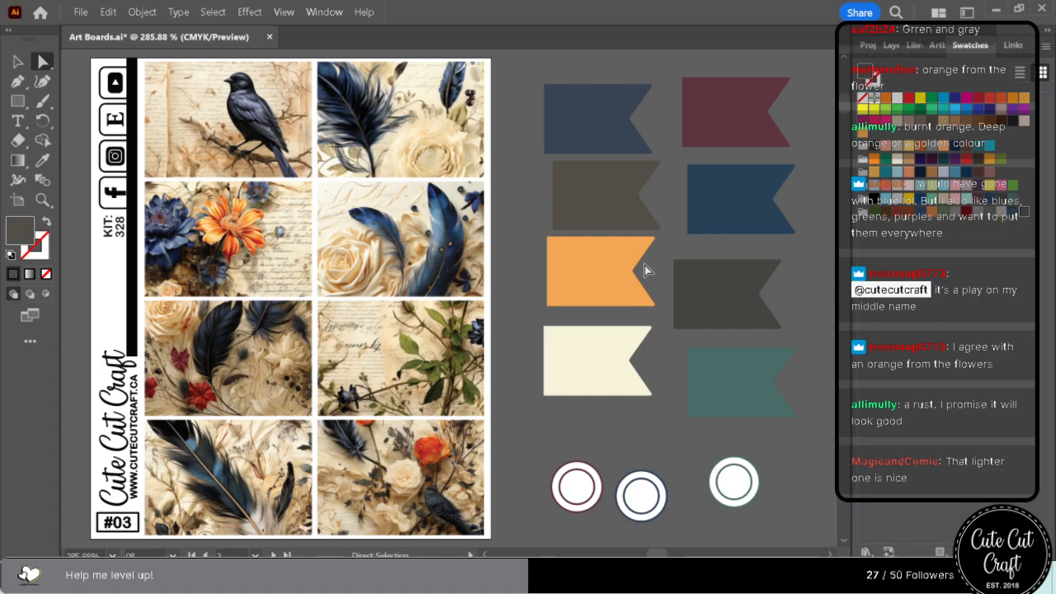
Add the soft orange and cream flag colours to the document's swatches.
click(641, 272)
drag(869, 74, 1009, 219)
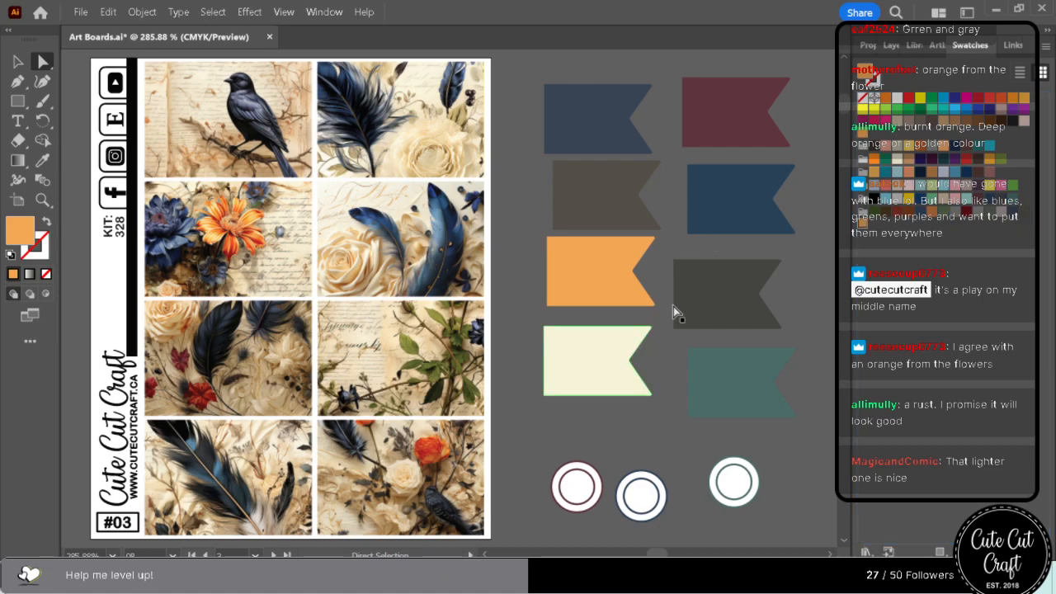
click(624, 356)
drag(860, 73, 874, 233)
Select everything sharing the maroon flag's fill colour and recolour it with the new navy swatch.
click(731, 141)
click(212, 12)
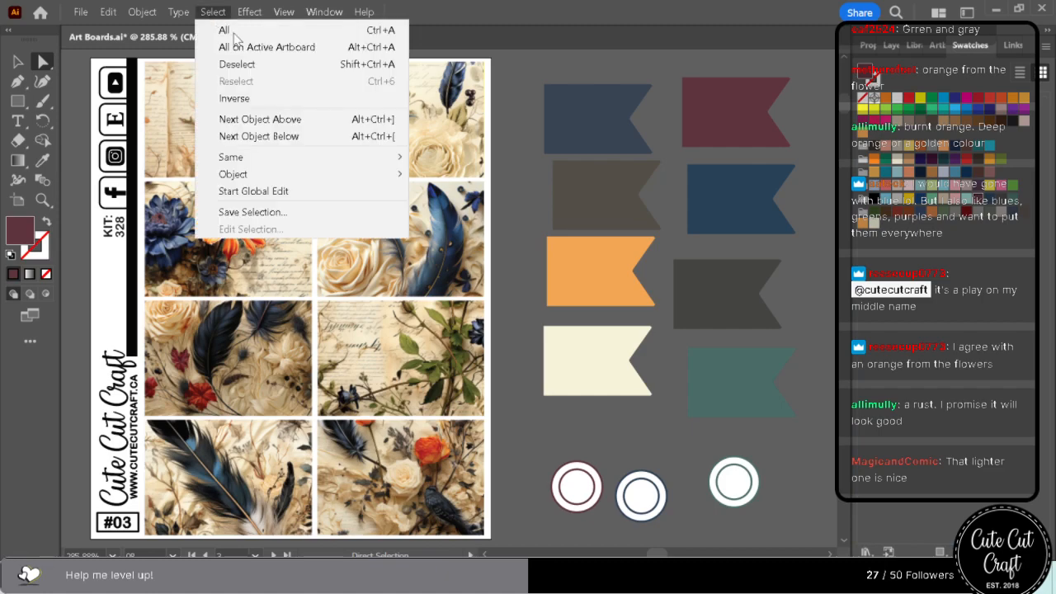
mouse_move(264, 157)
click(517, 246)
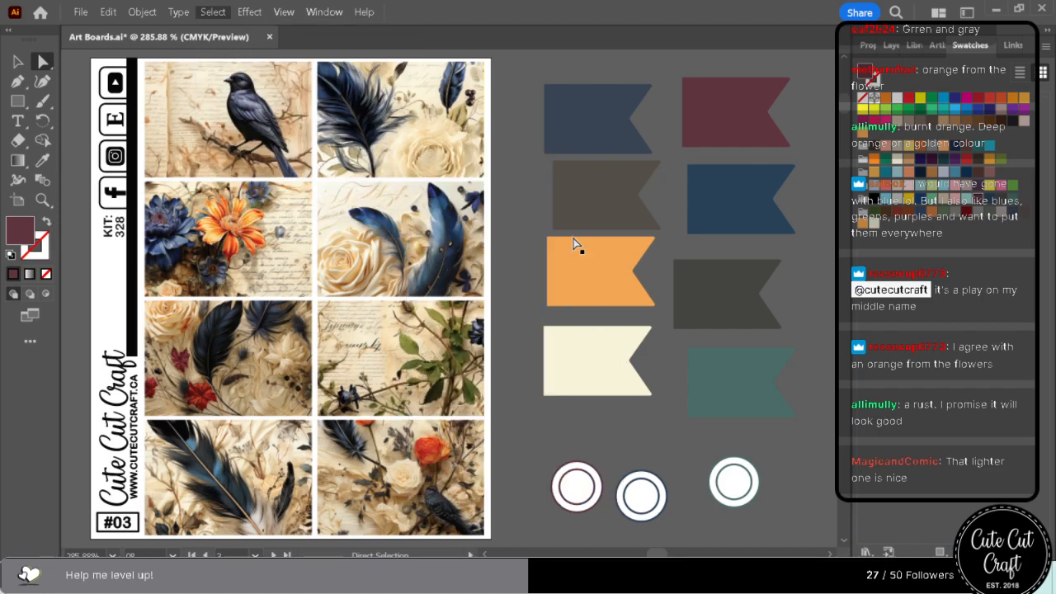
click(1013, 216)
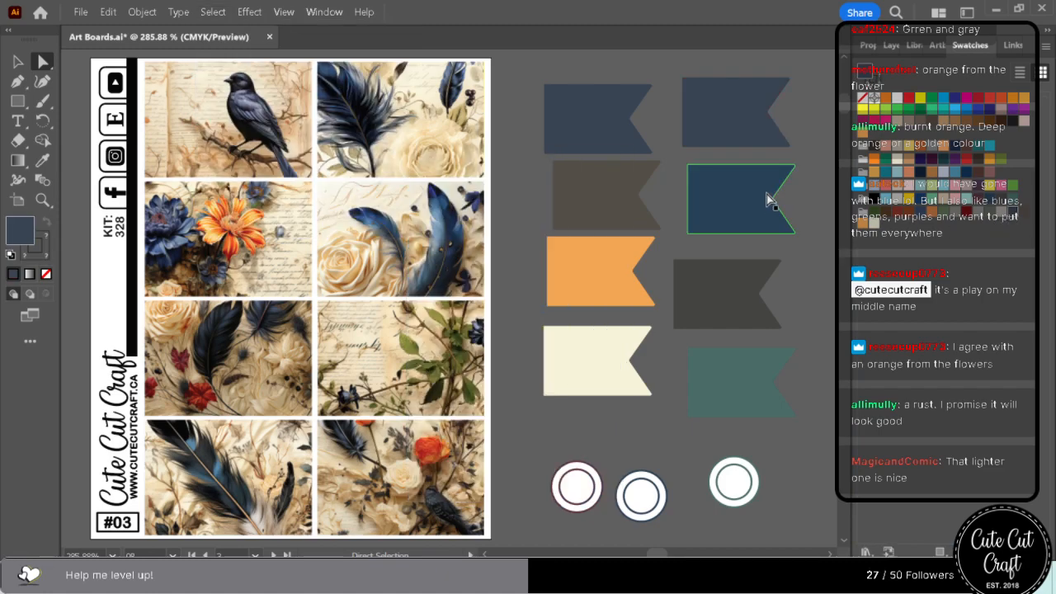
Select everything sharing the old blue flag's fill colour and recolour it with the new brown swatch.
click(767, 194)
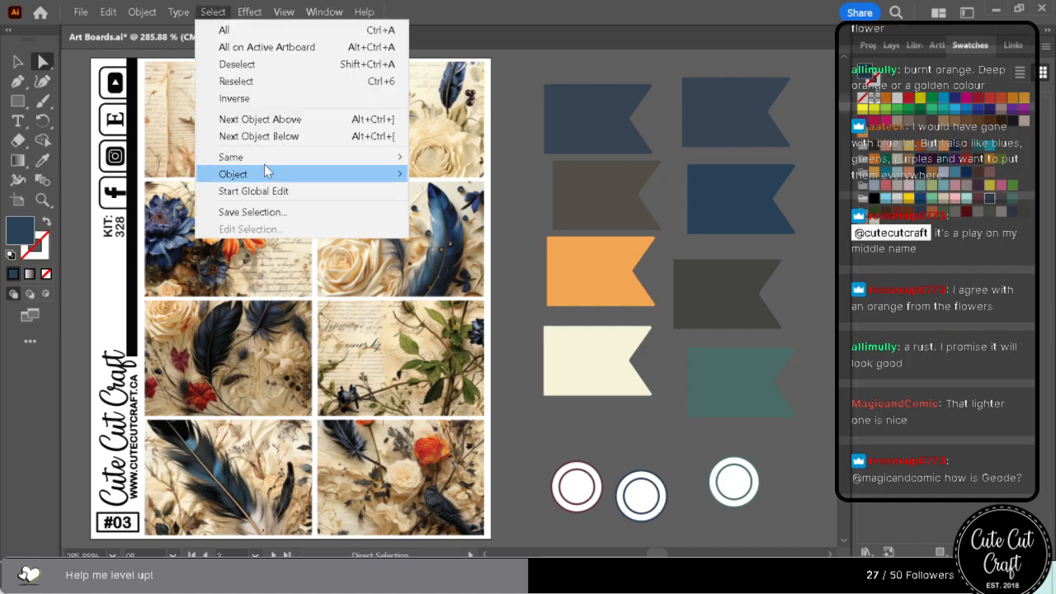
mouse_move(358, 164)
click(517, 238)
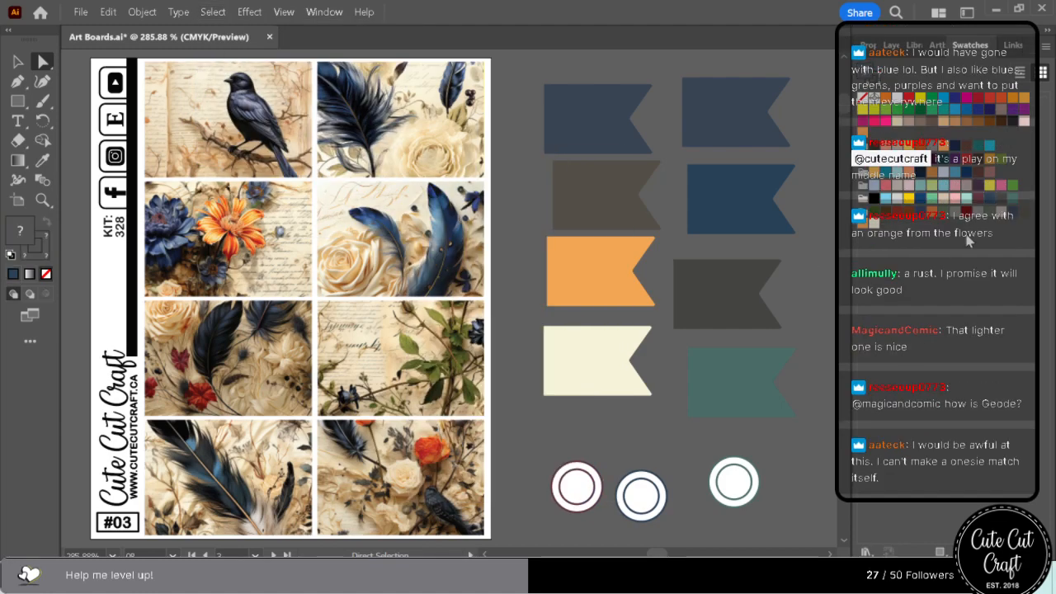
Select everything sharing the dark grey-green flag's fill colour and recolour it with the new orange swatch.
click(690, 277)
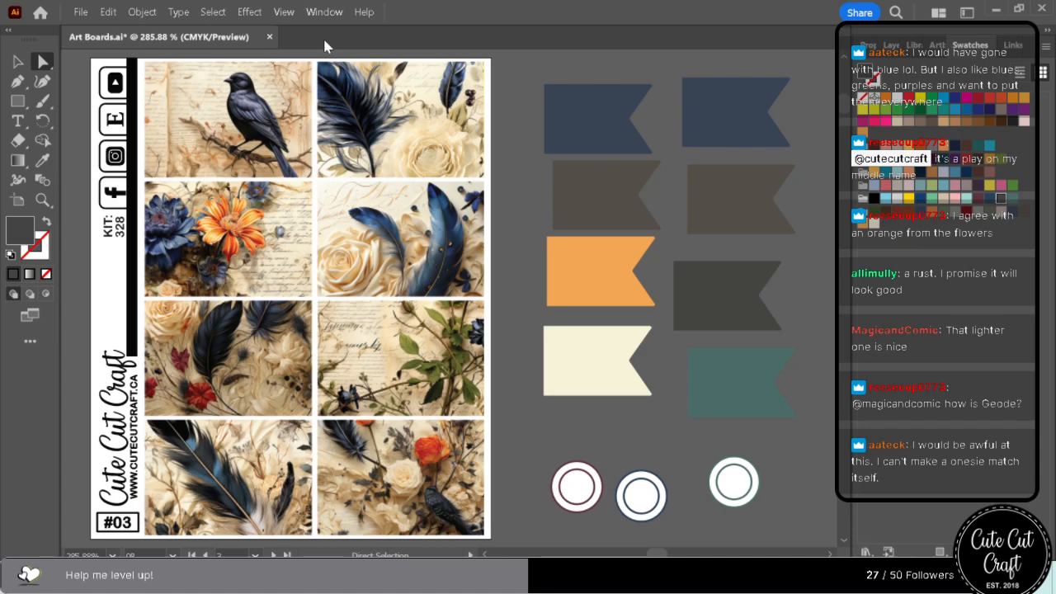
click(218, 10)
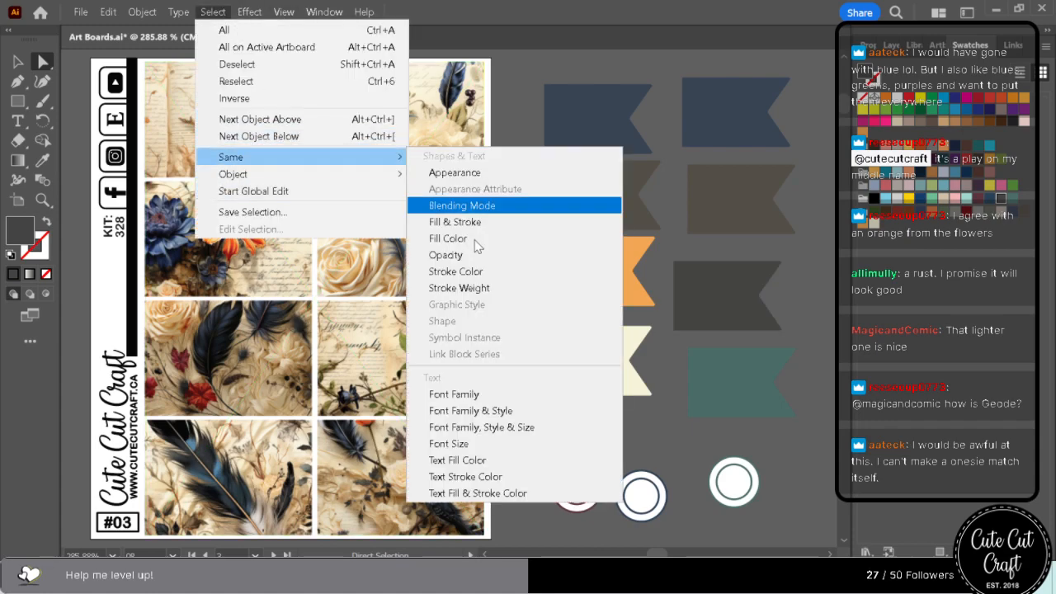
click(482, 256)
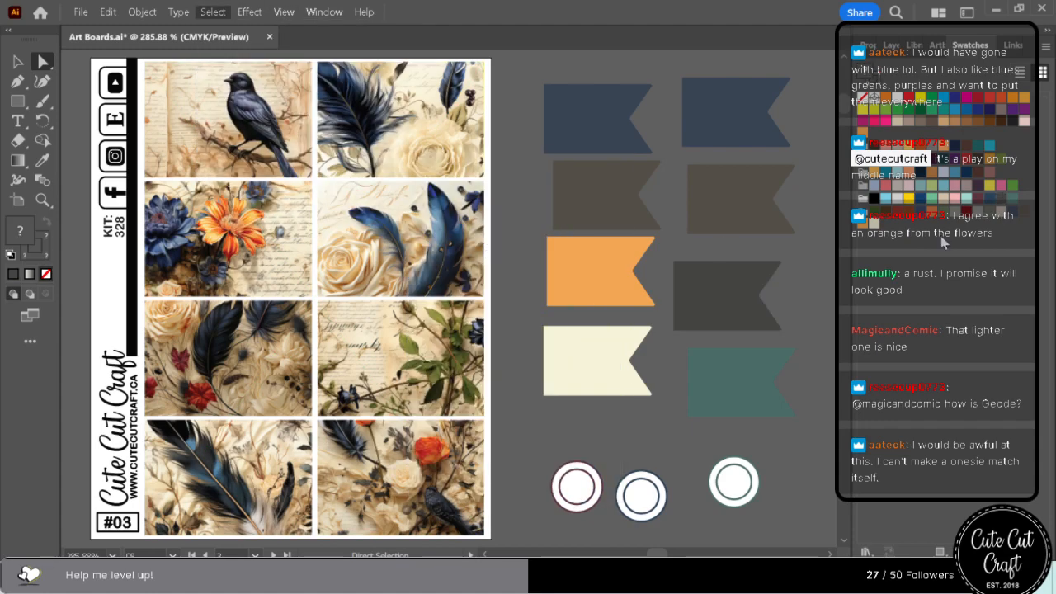
click(866, 227)
Select everything sharing the teal flag's fill colour, recolour it with the new cream swatch and check the recoloured sheets.
click(737, 363)
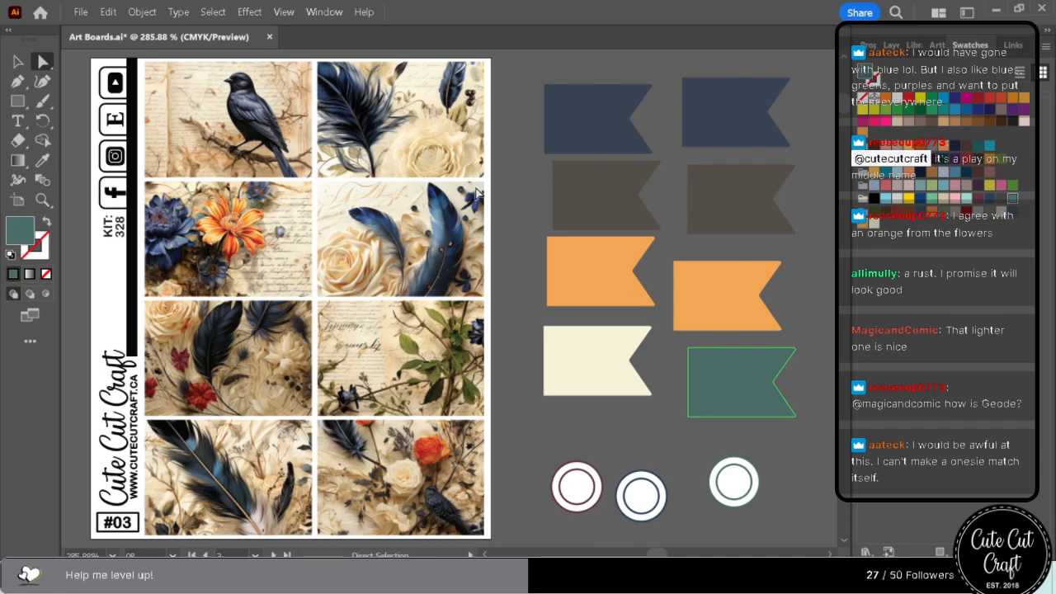
click(219, 14)
mouse_move(253, 163)
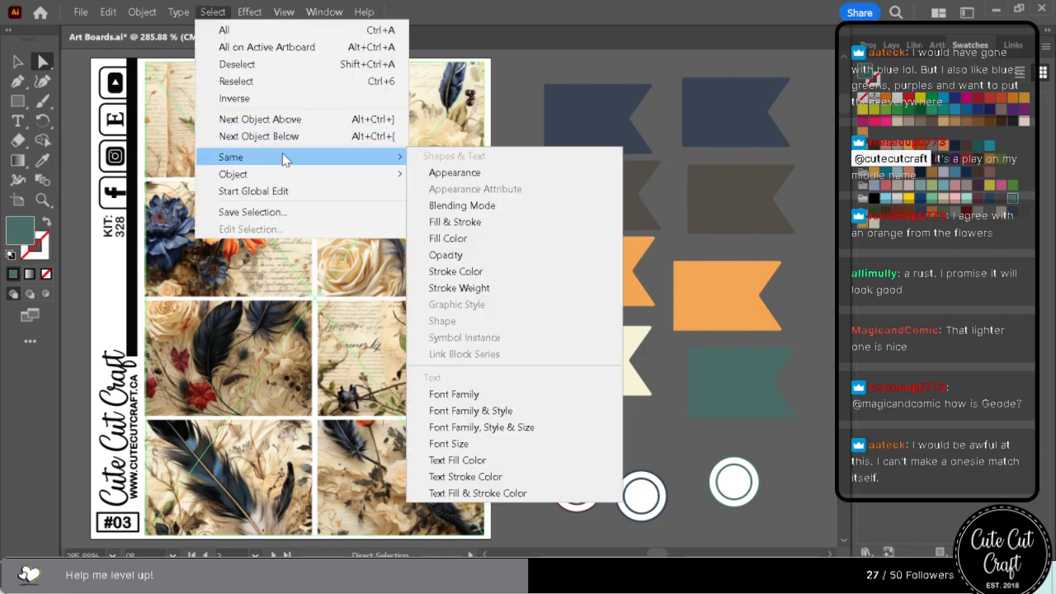
click(449, 241)
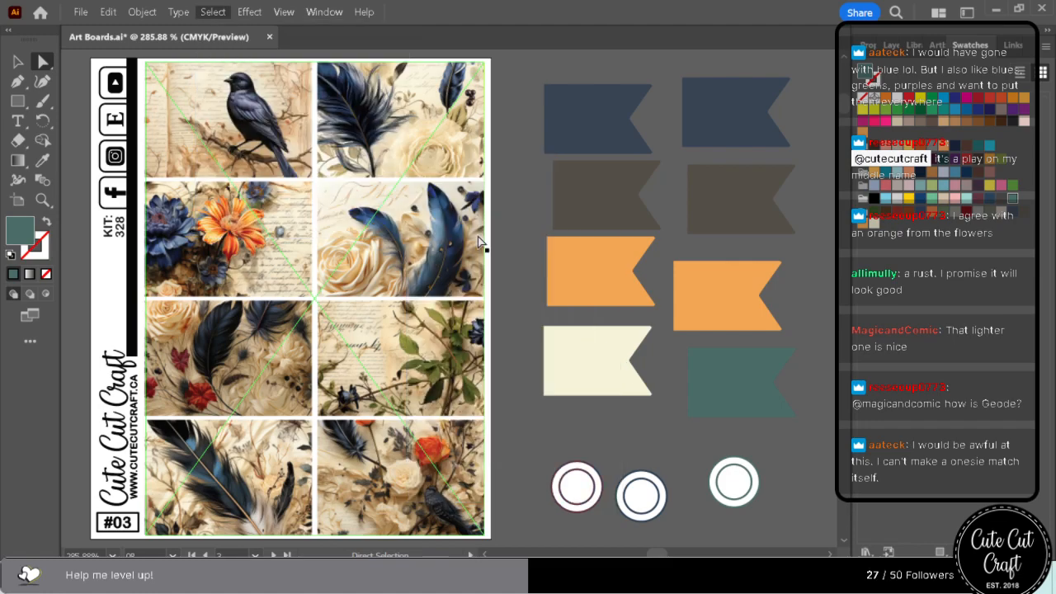
click(874, 222)
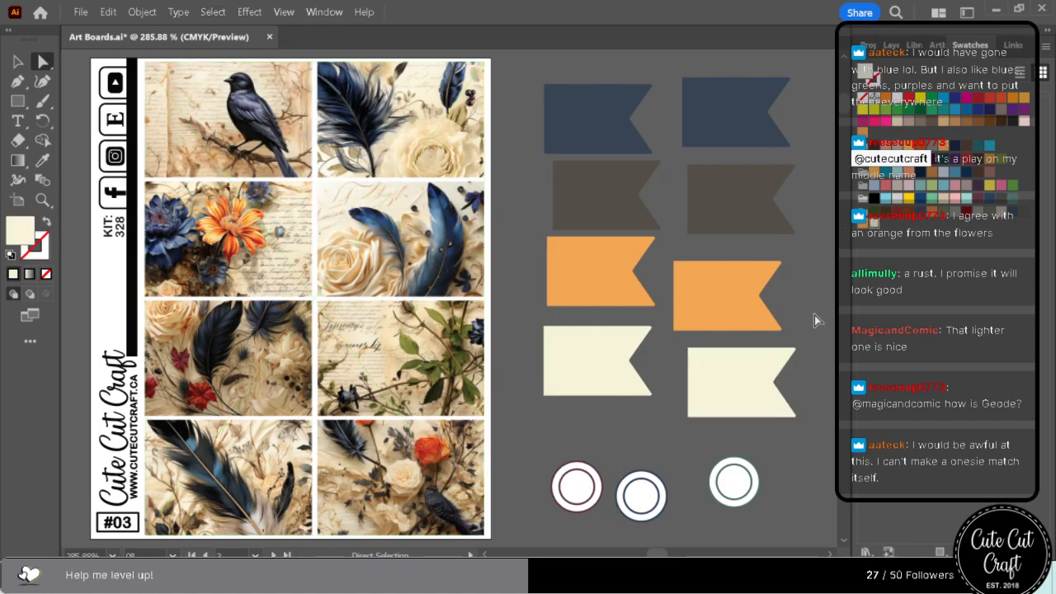
key(ctrl+minus)
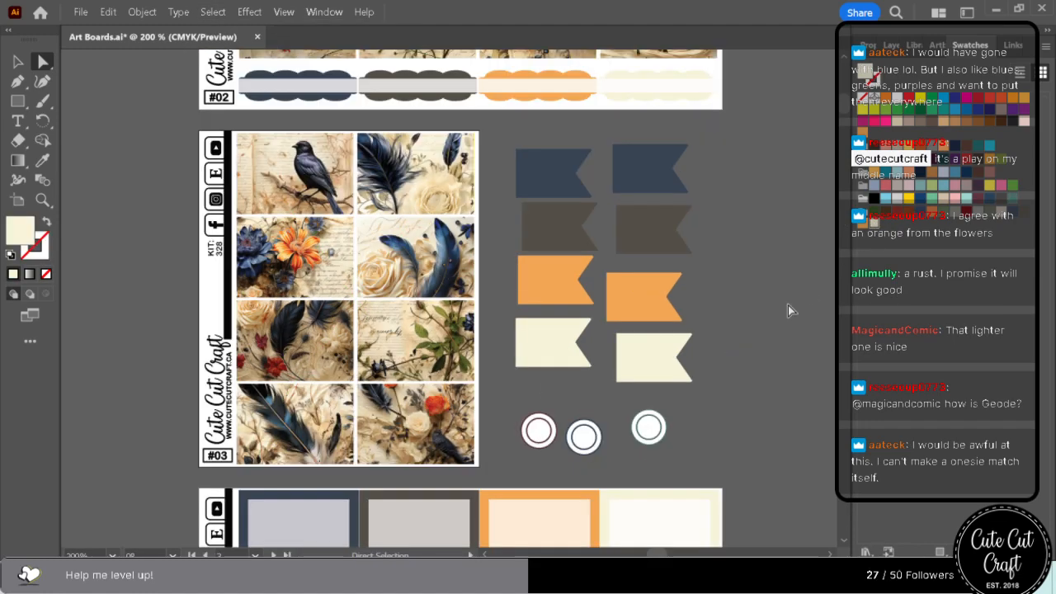
scroll(788, 329, down, 3)
scroll(791, 333, down, 3)
scroll(796, 331, up, 6)
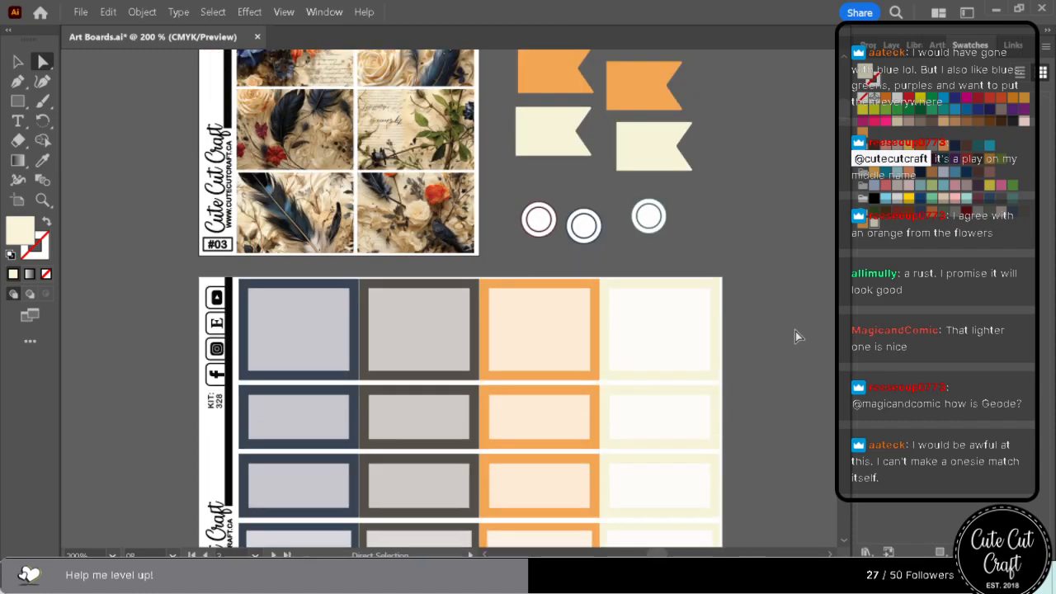
Examine the recoloured flags and sheets #02 to #05, comparing the cream areas with the artwork.
scroll(799, 331, up, 2)
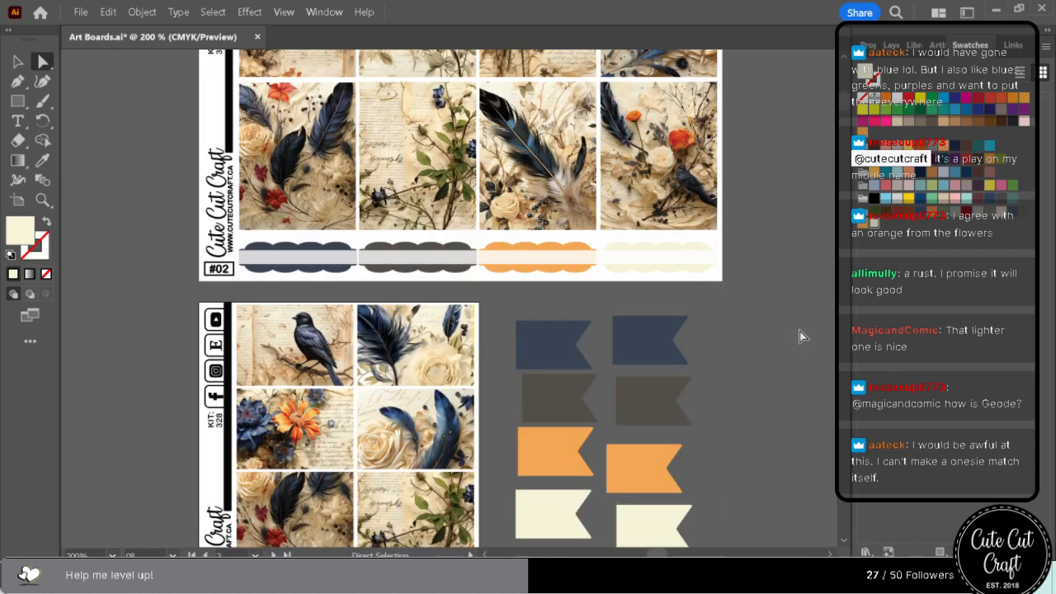
scroll(800, 331, down, 6)
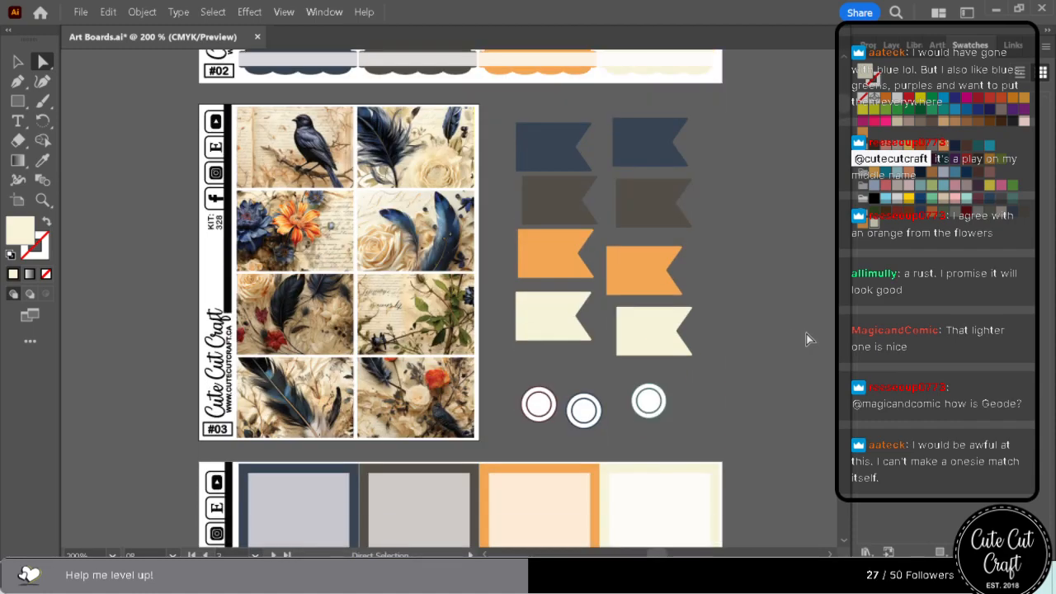
scroll(804, 334, down, 8)
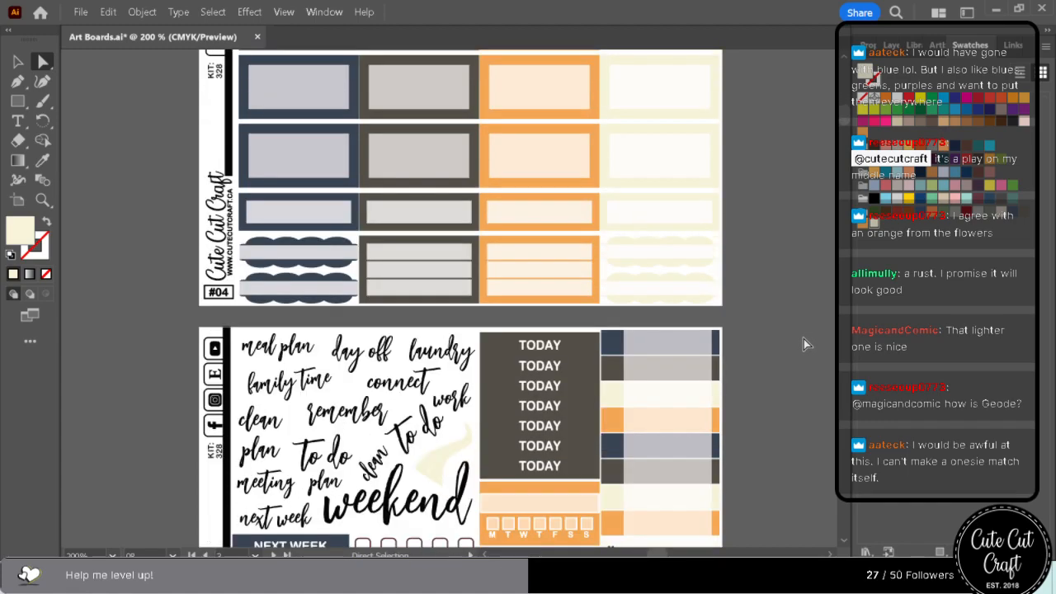
scroll(804, 337, up, 12)
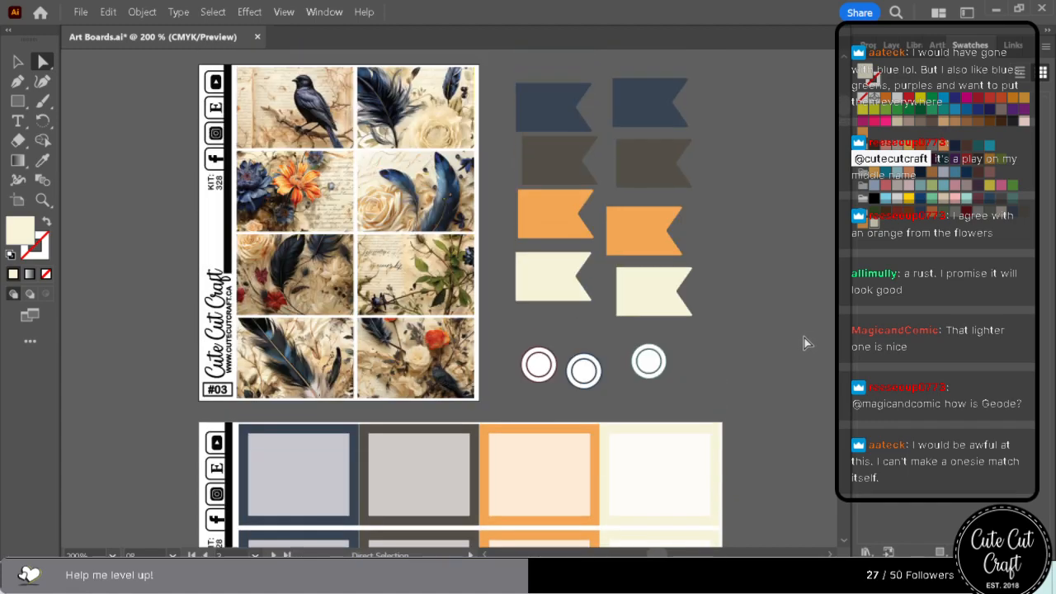
key(ctrl+plus)
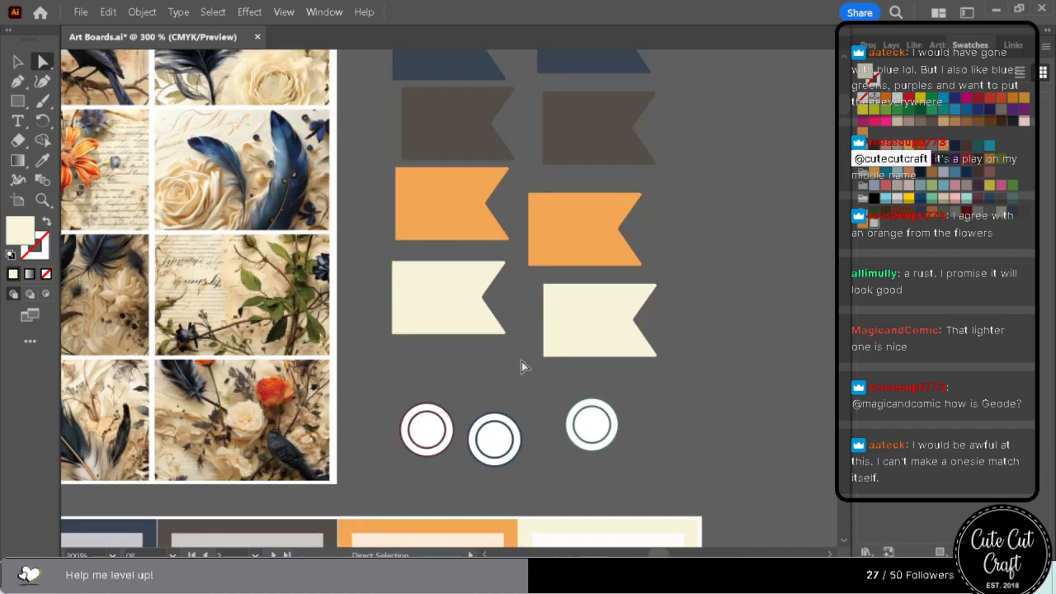
mouse_move(658, 552)
mouse_down()
mouse_move(642, 552)
mouse_move(655, 552)
mouse_up()
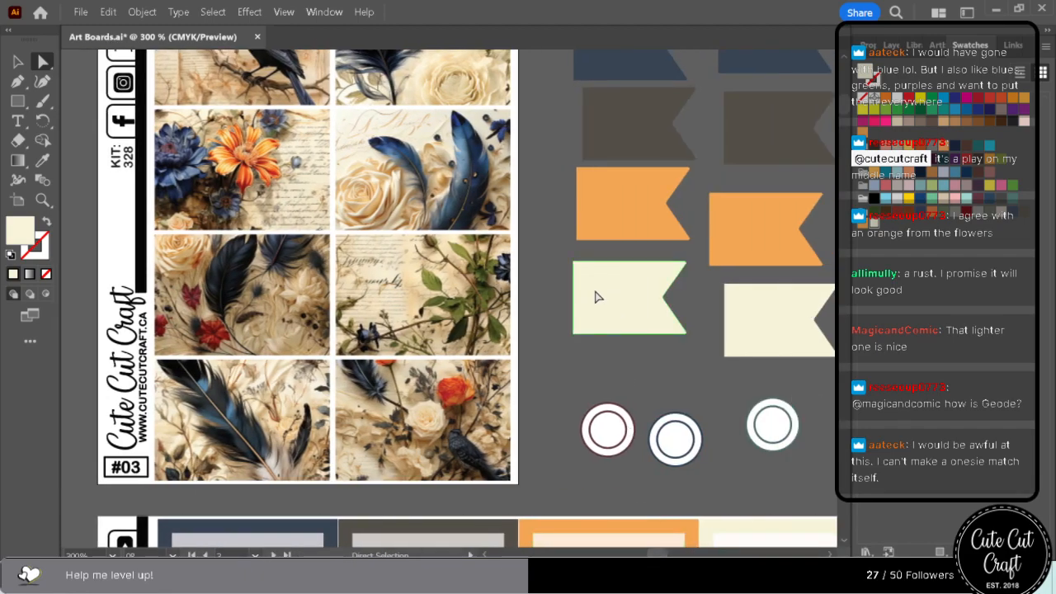
key(ctrl+minus)
scroll(504, 320, up, 1)
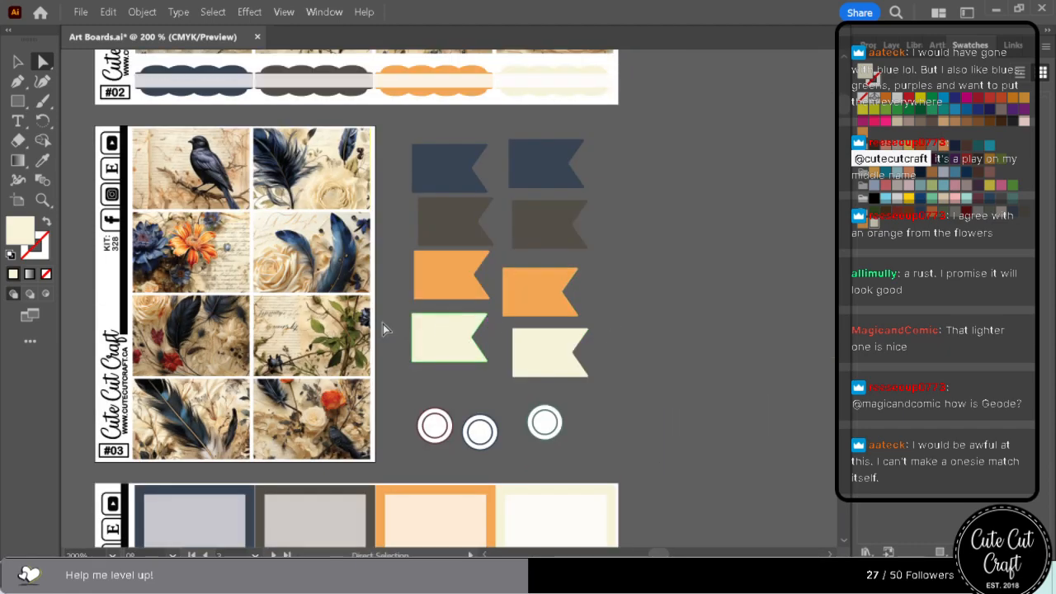
Recolour the first cream flag beside sheet #03 with a tan sampled from the bird artwork using the Eyedropper.
click(43, 160)
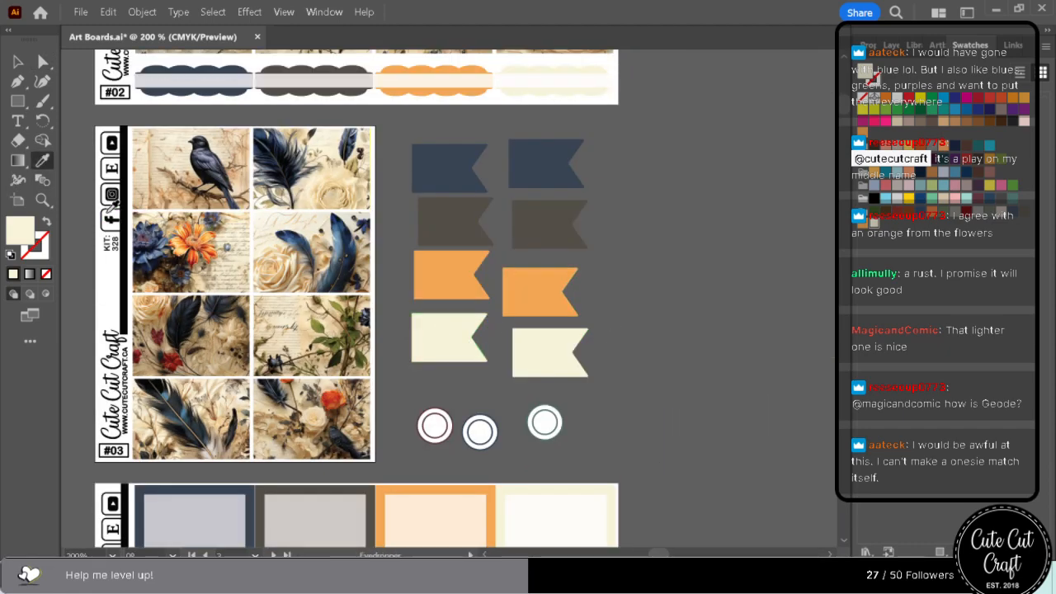
click(311, 320)
click(289, 266)
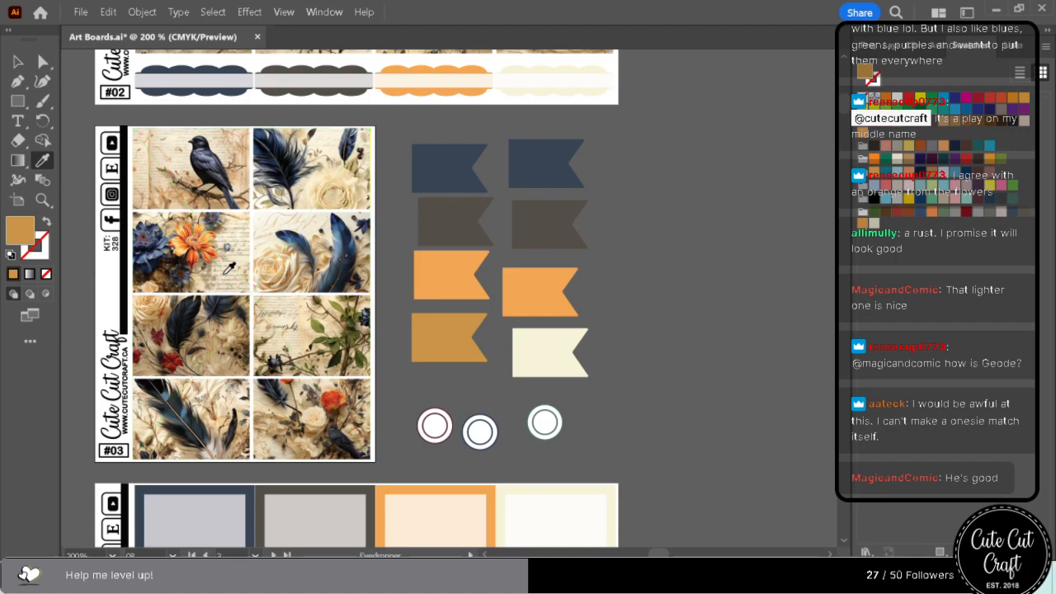
click(186, 196)
click(185, 203)
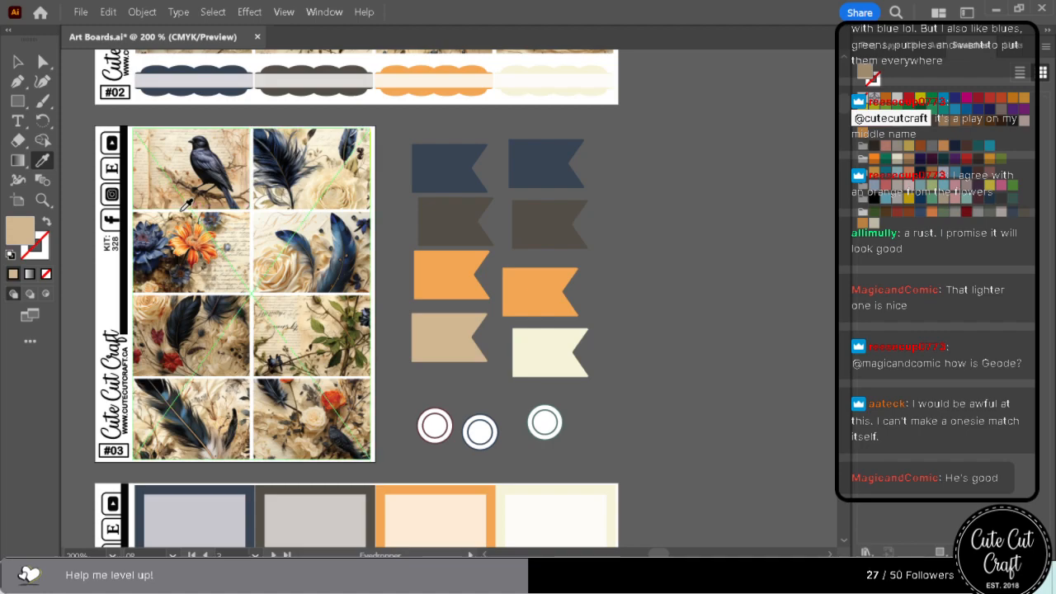
Add the recoloured flag's tan fill as a new swatch.
click(43, 61)
click(547, 362)
click(440, 348)
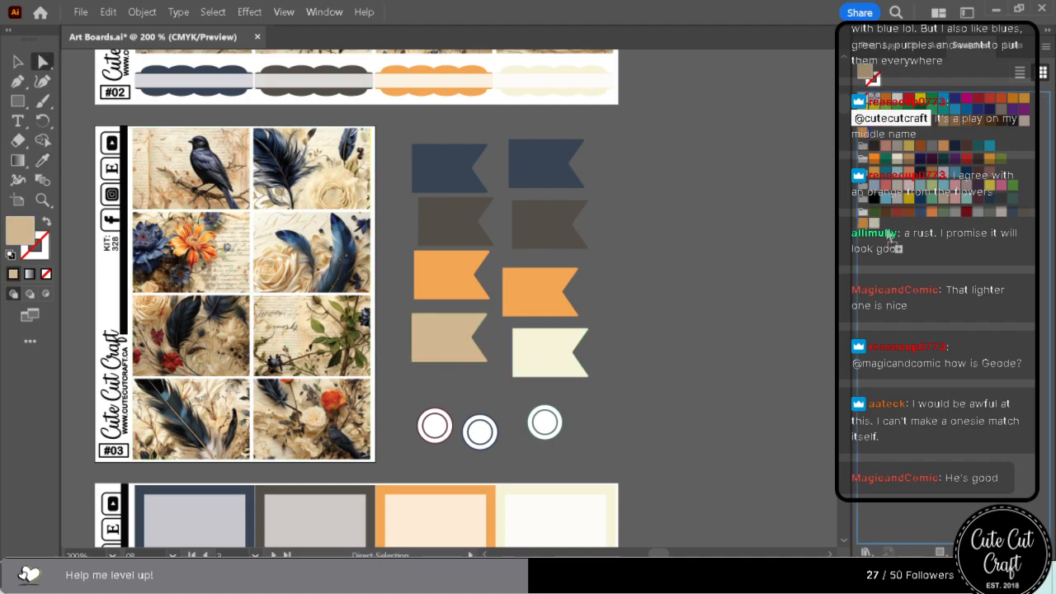
Select everything sharing the remaining cream flag's fill colour, recolour it with the new tan swatch and check the sheets down to #06.
click(515, 363)
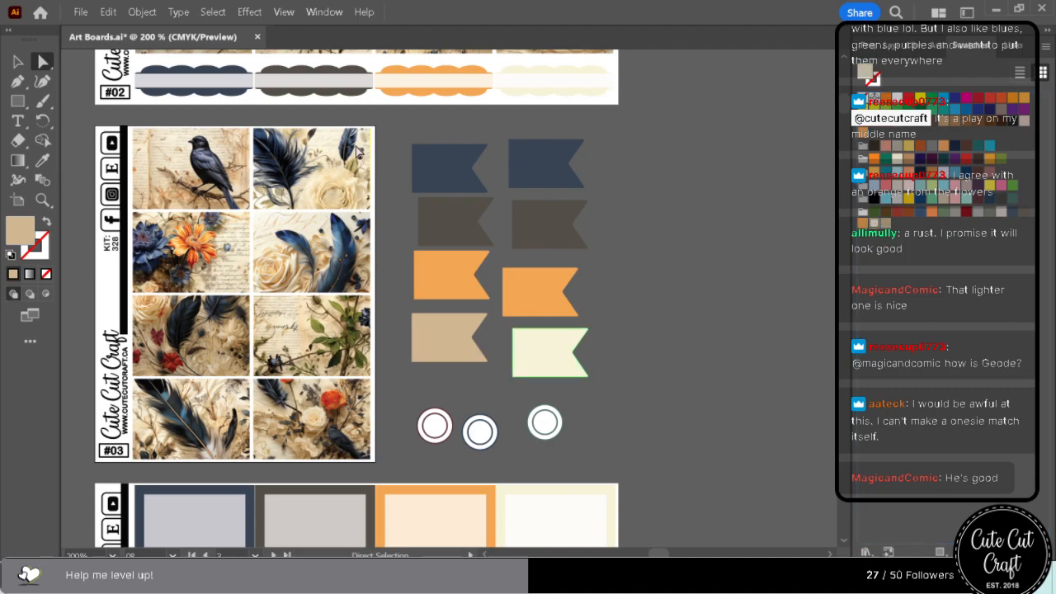
click(213, 11)
mouse_move(388, 157)
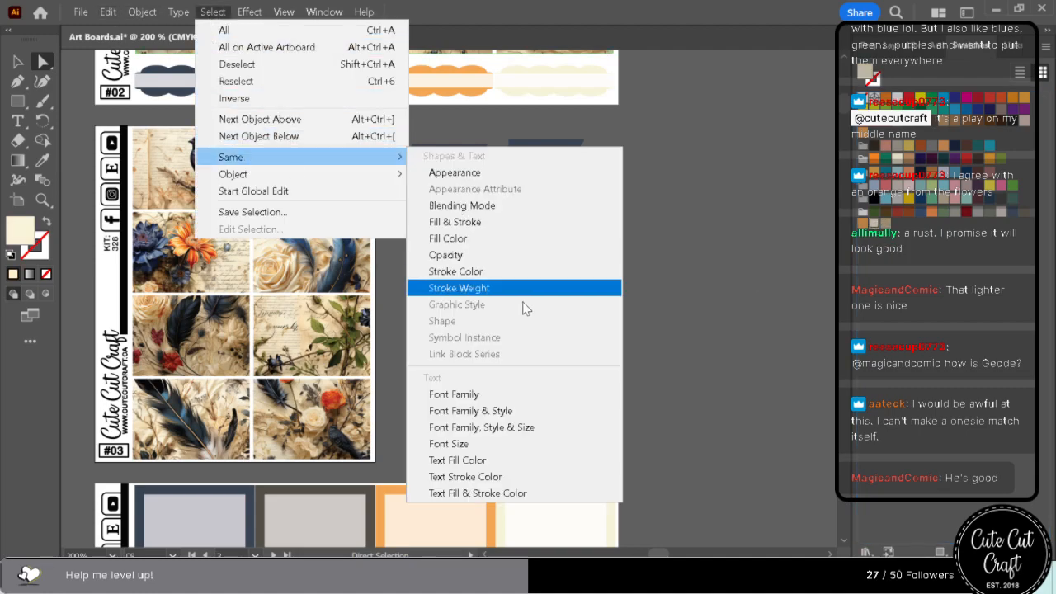
click(530, 236)
click(886, 231)
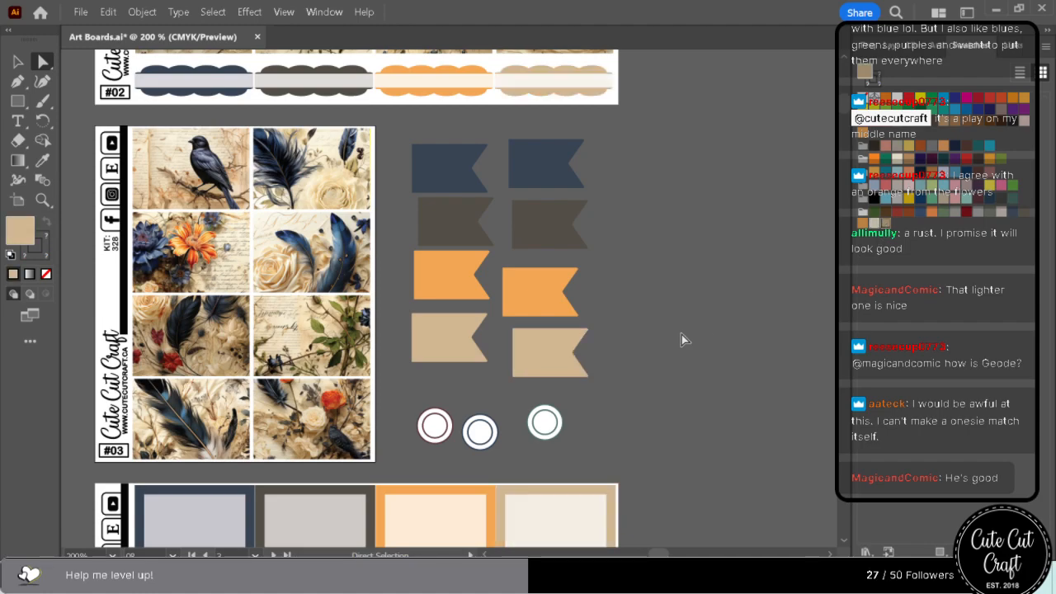
scroll(706, 371, down, 7)
scroll(704, 373, down, 15)
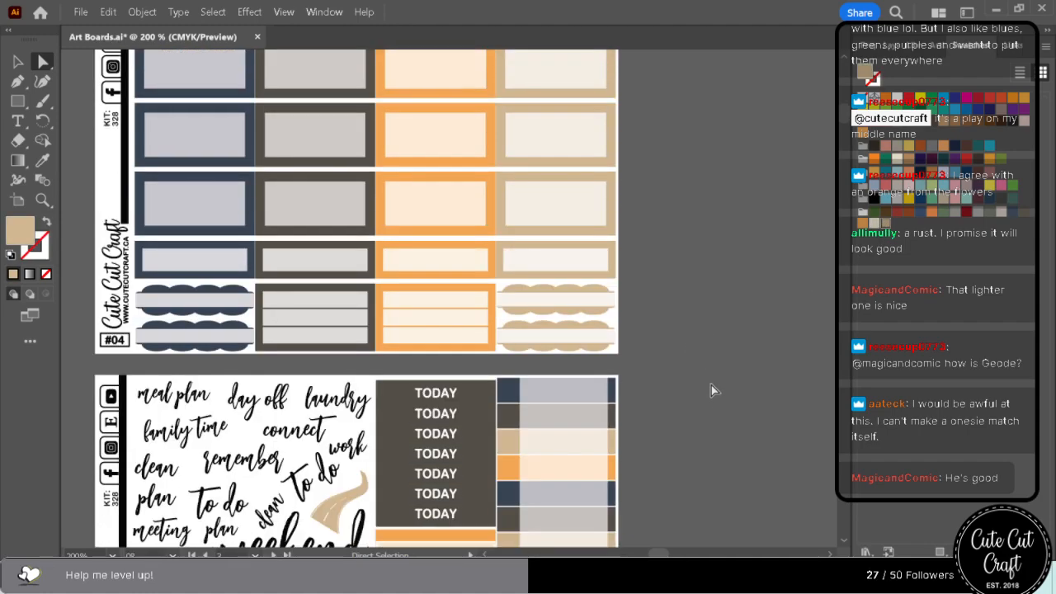
scroll(698, 396, down, 3)
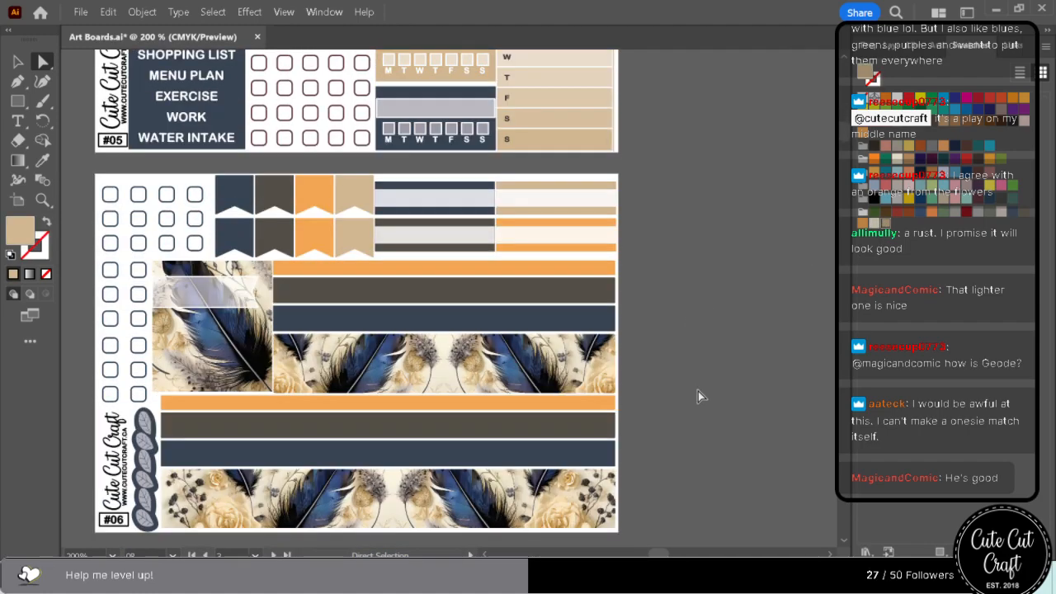
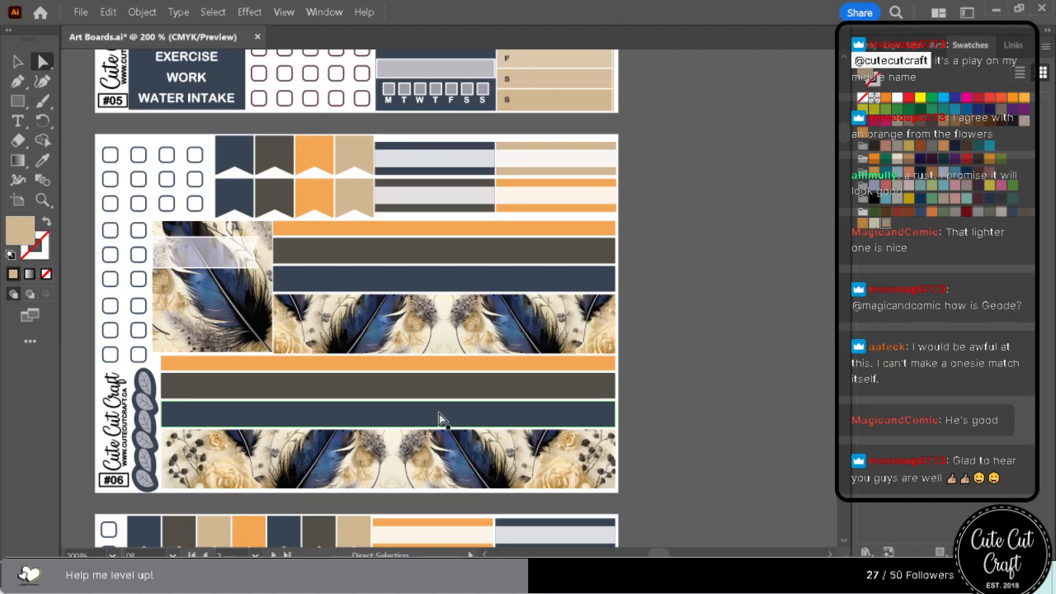
Try the new tan swatch on the lower orange washi strip of sheet #06, and undo it.
click(432, 365)
click(885, 225)
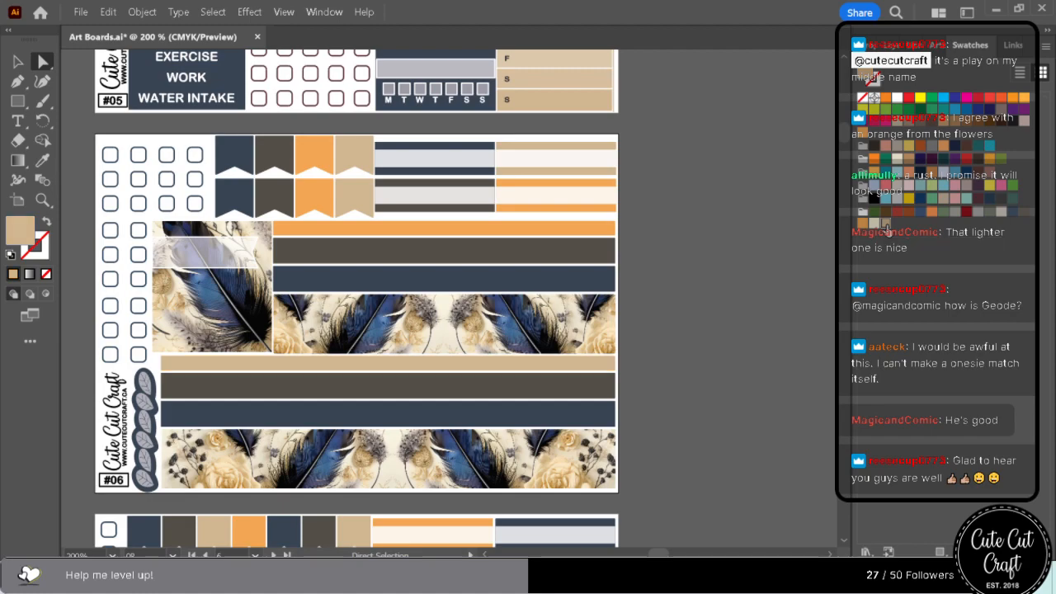
key(ctrl+z)
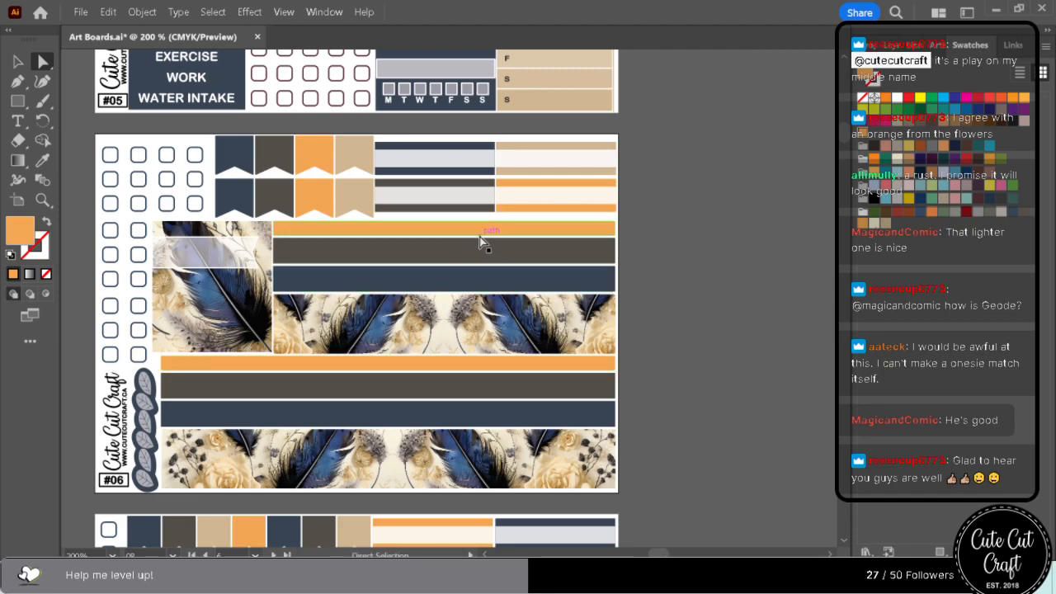
Recolour the first orange flag beside sheet #03 with a rust sampled from the orange flower artwork using the Eyedropper.
scroll(487, 237, up, 3)
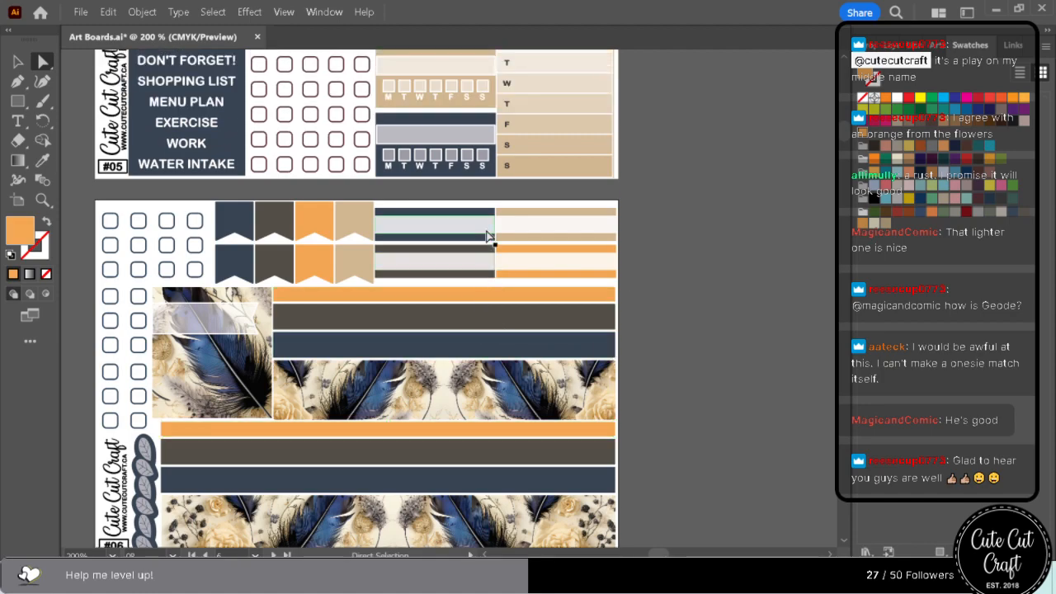
scroll(487, 237, down, 6)
scroll(479, 236, up, 12)
scroll(475, 235, up, 20)
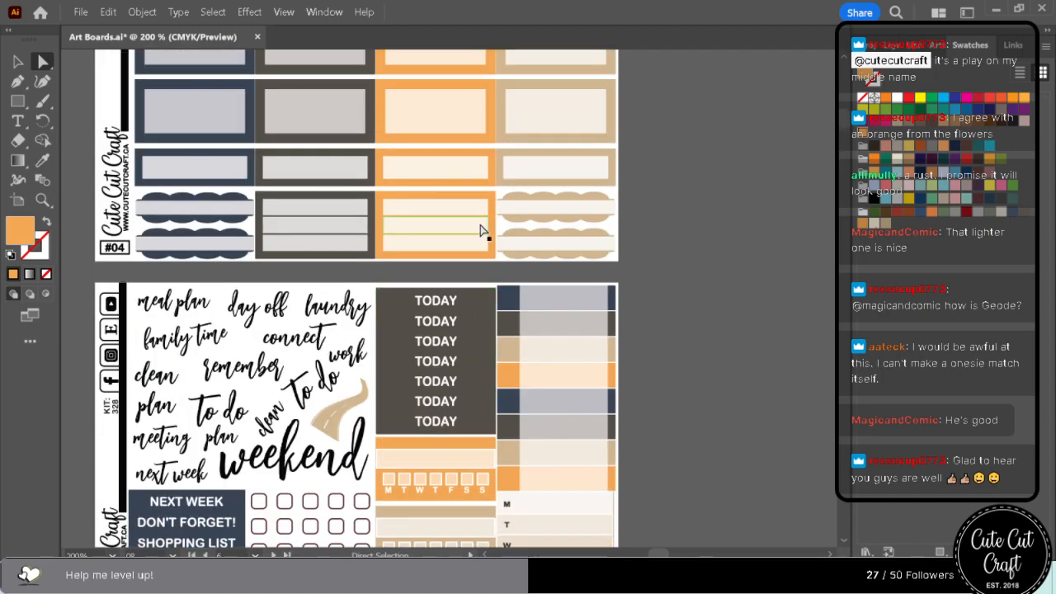
scroll(488, 230, up, 8)
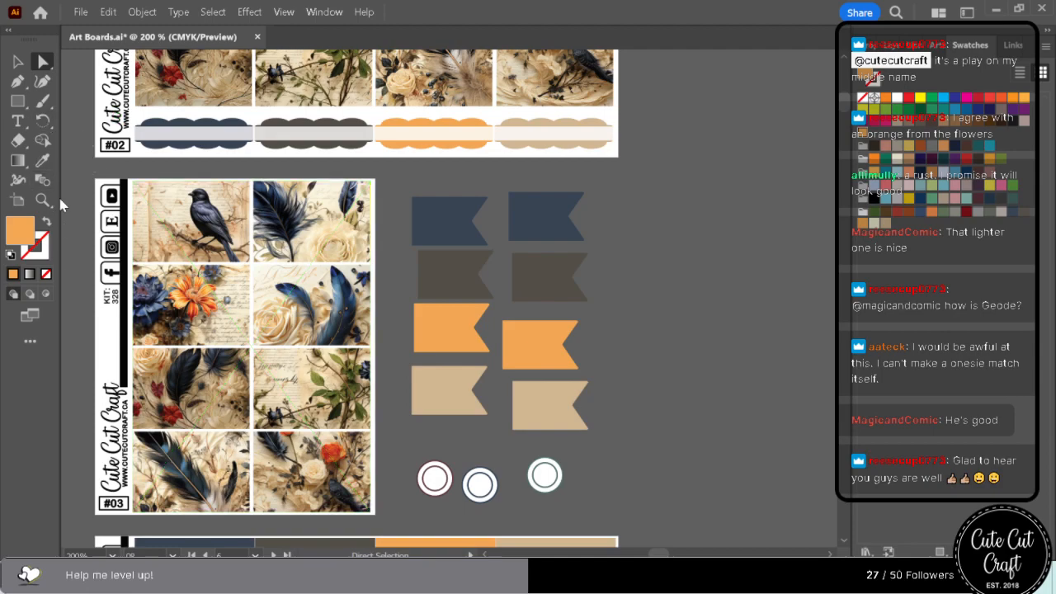
click(43, 160)
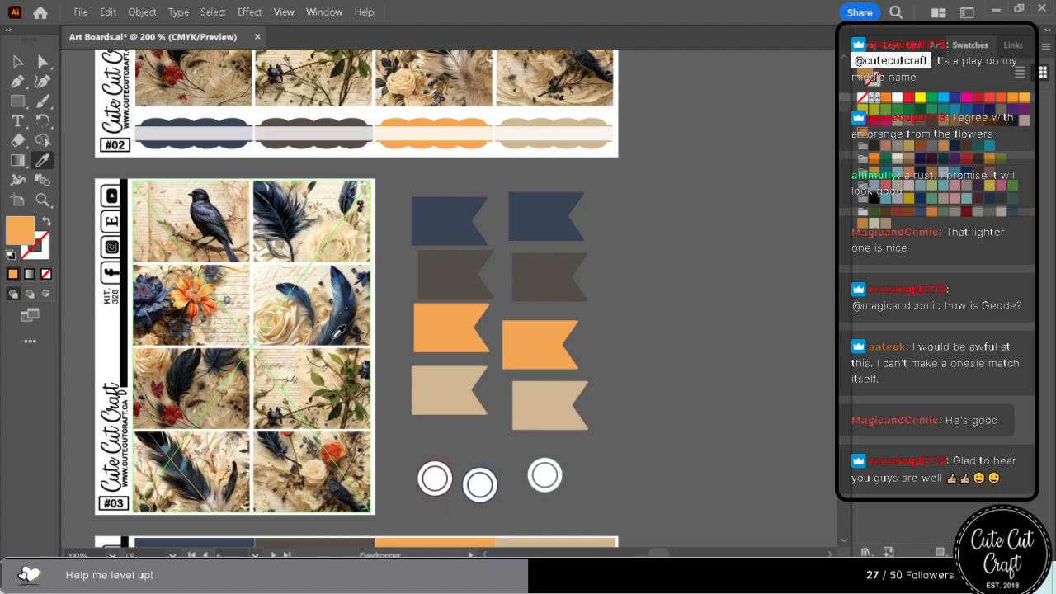
click(203, 308)
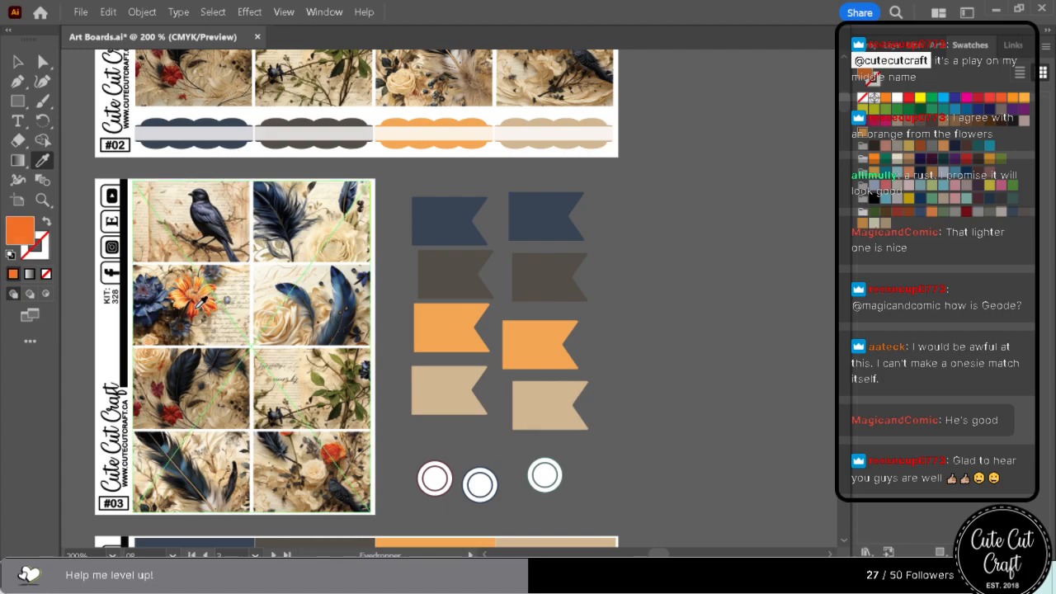
click(201, 307)
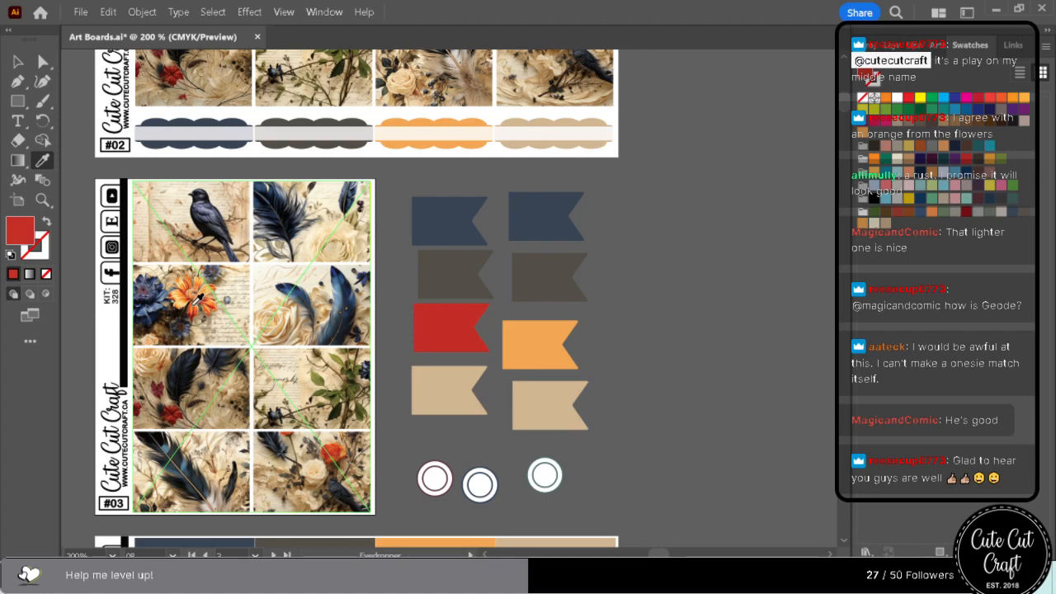
click(191, 289)
click(191, 289)
click(192, 289)
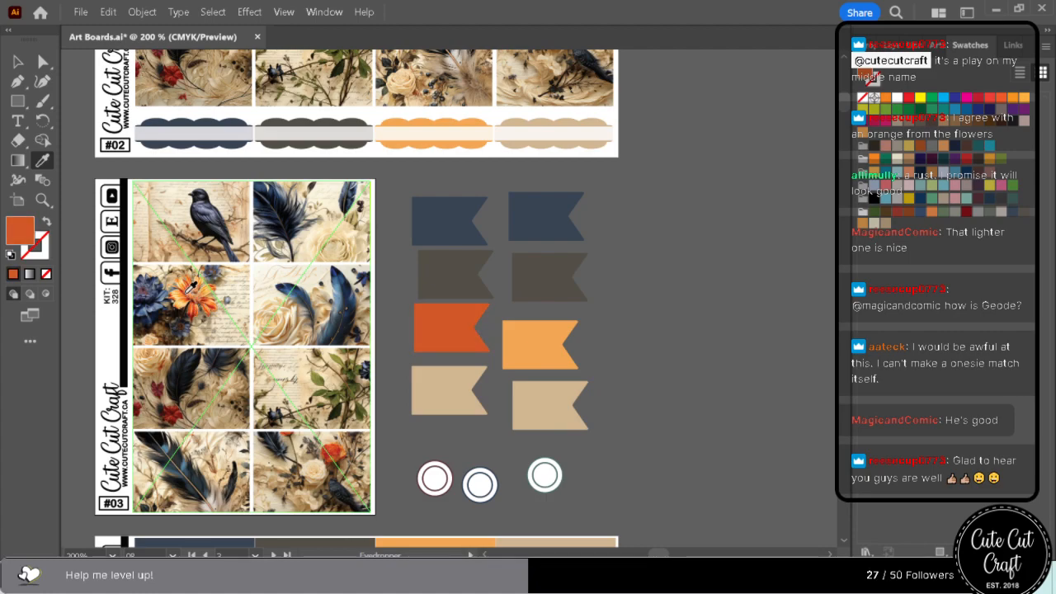
click(191, 285)
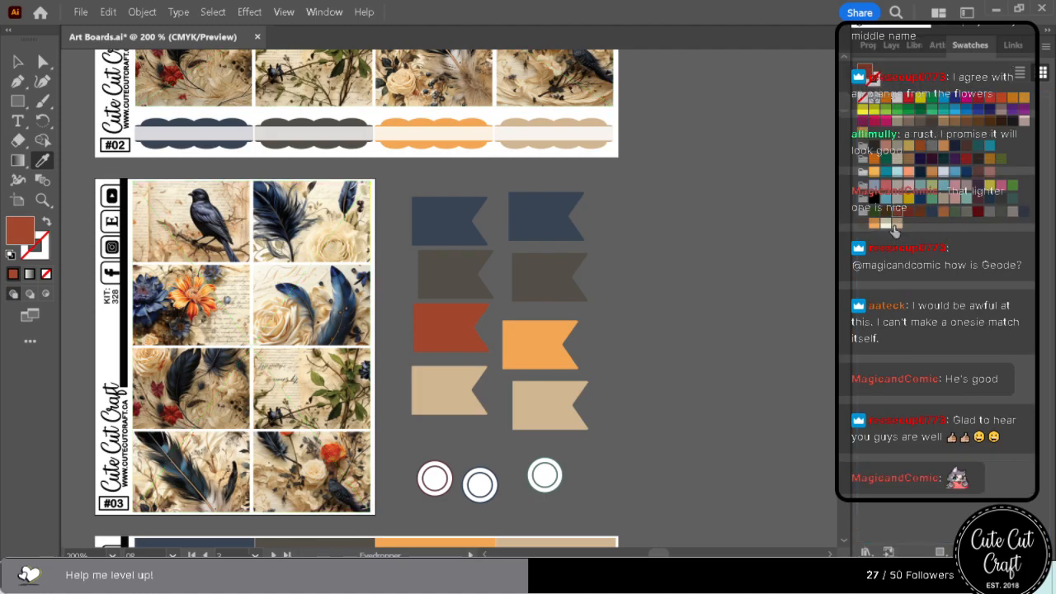
Select everything sharing the remaining orange flag's fill colour, recolour it with the rust swatch and deselect.
key(a)
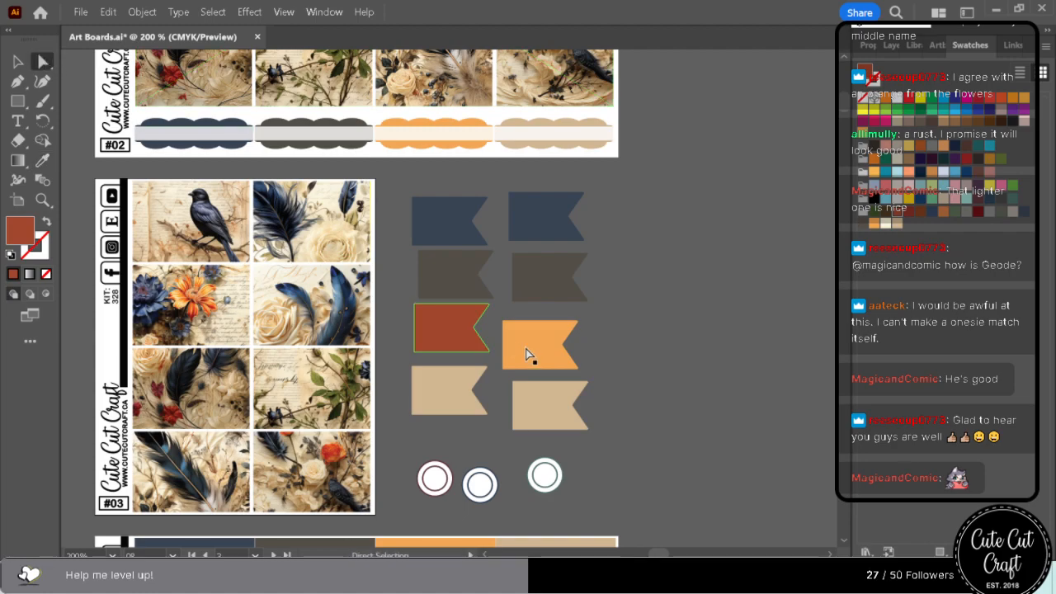
click(529, 354)
click(213, 11)
mouse_move(336, 165)
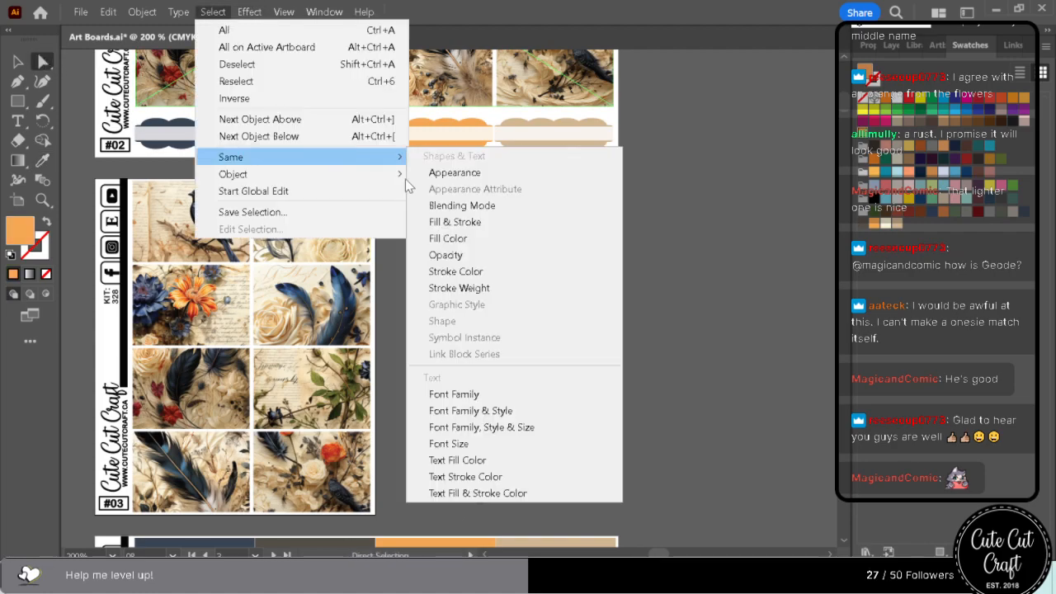
click(506, 251)
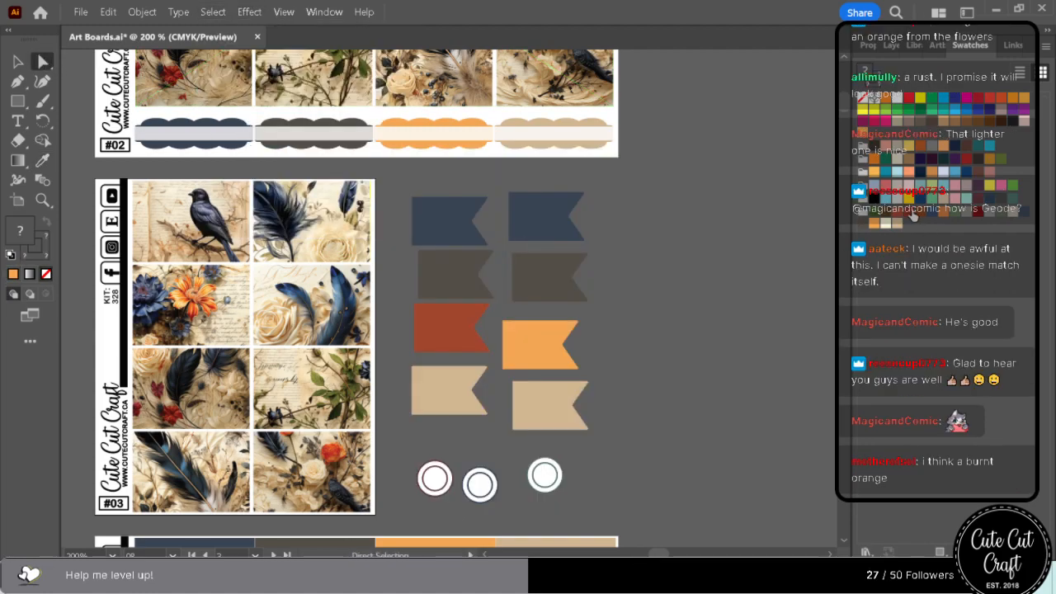
click(914, 216)
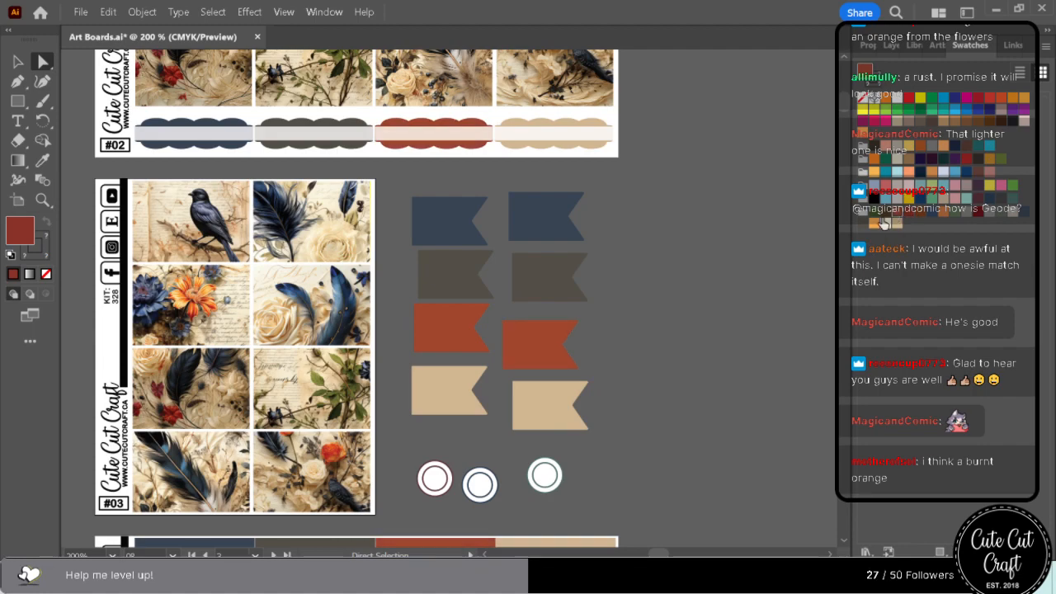
click(734, 326)
Examine the rust areas from sheet #04 down to the Tasks sheet, and return to the Short Boxes artboard.
scroll(734, 326, down, 10)
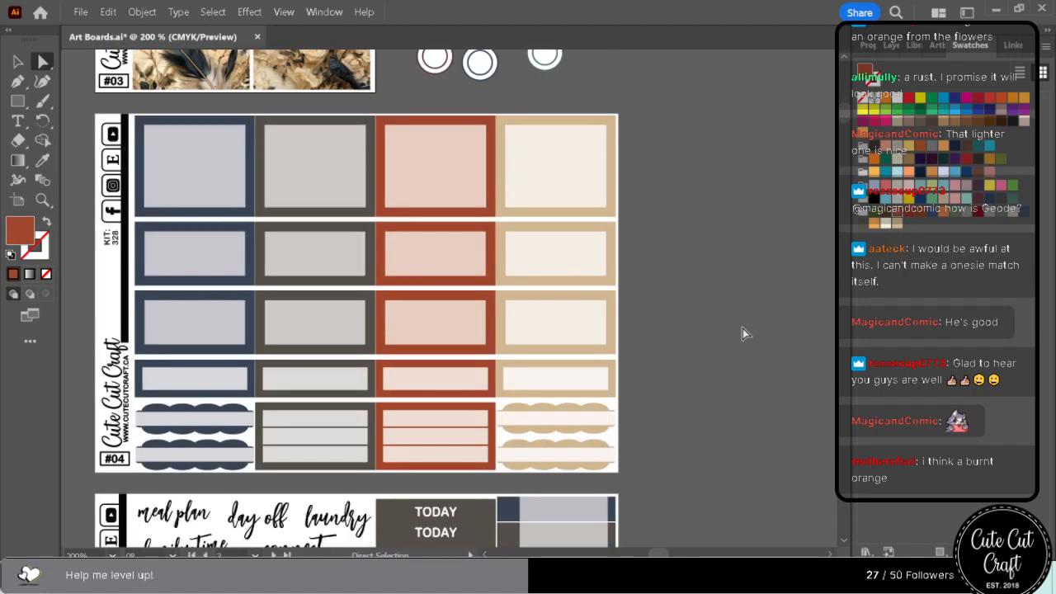
scroll(743, 328, down, 14)
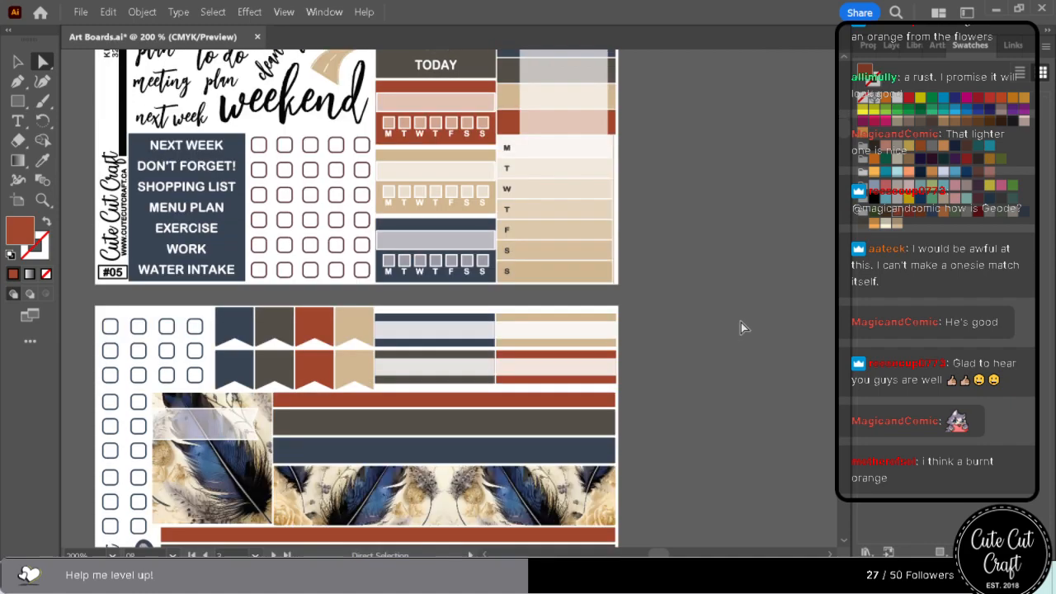
scroll(741, 323, down, 6)
scroll(742, 327, down, 15)
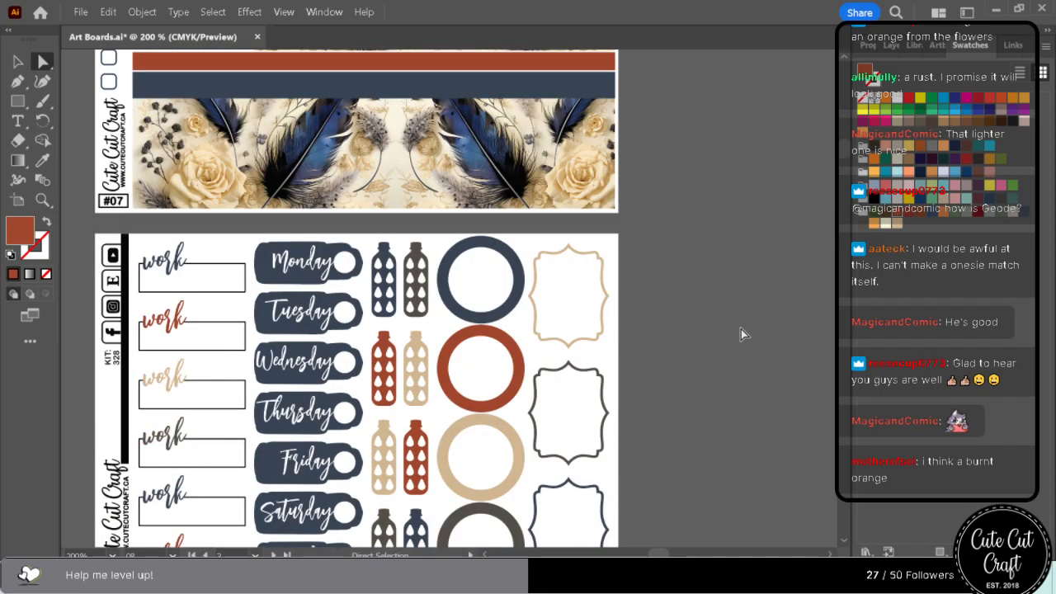
scroll(741, 330, down, 10)
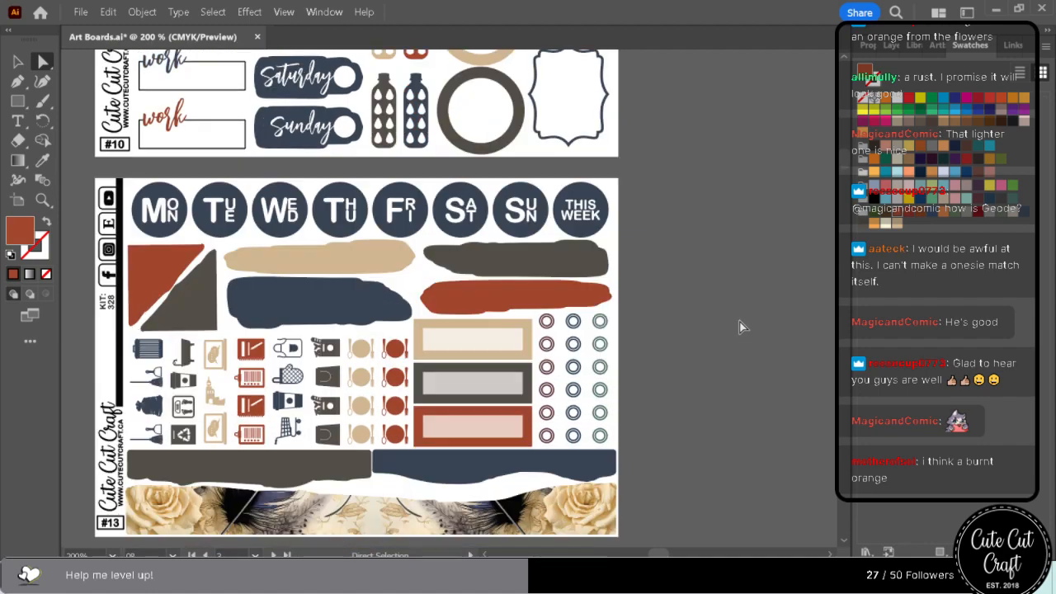
scroll(740, 328, down, 3)
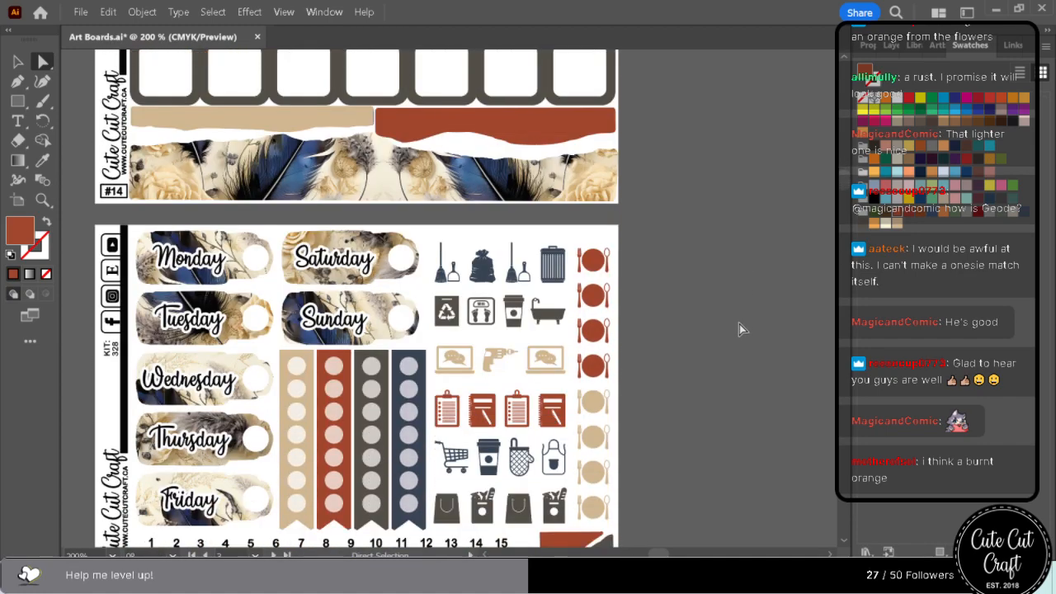
scroll(740, 329, down, 6)
scroll(739, 328, down, 16)
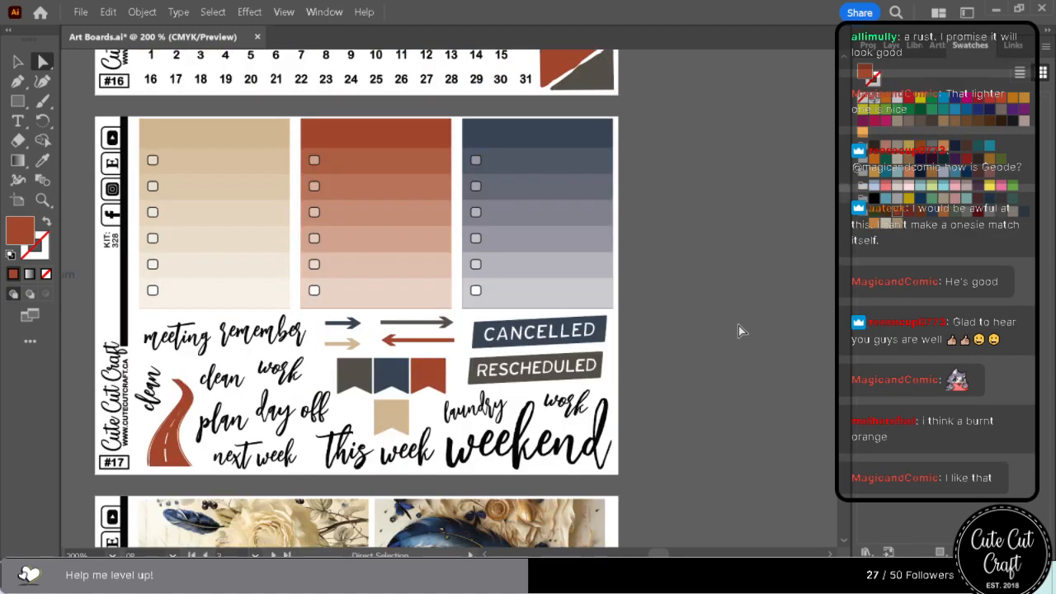
scroll(739, 329, down, 18)
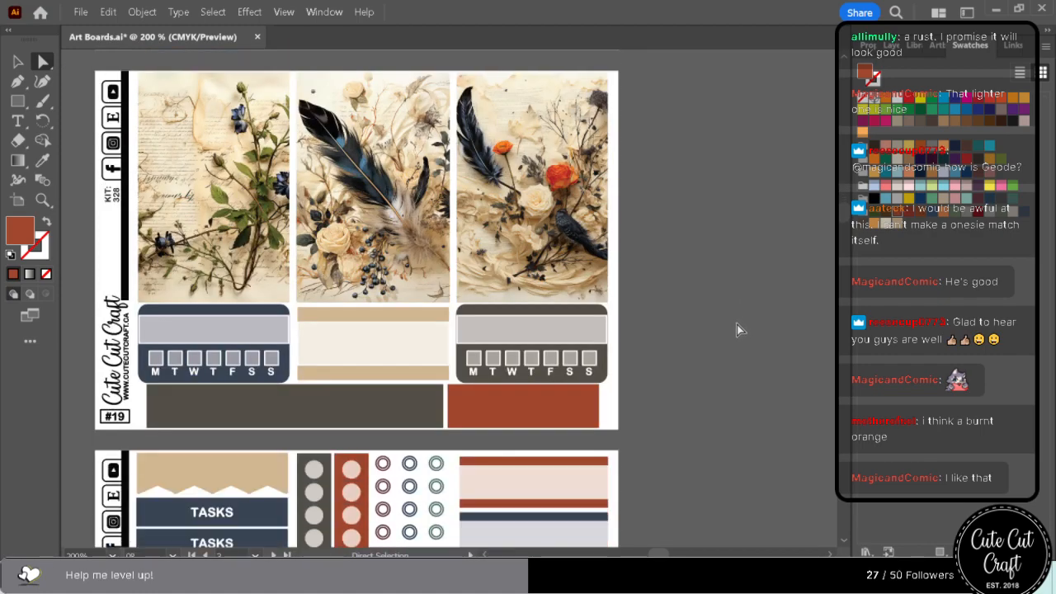
scroll(737, 324, down, 3)
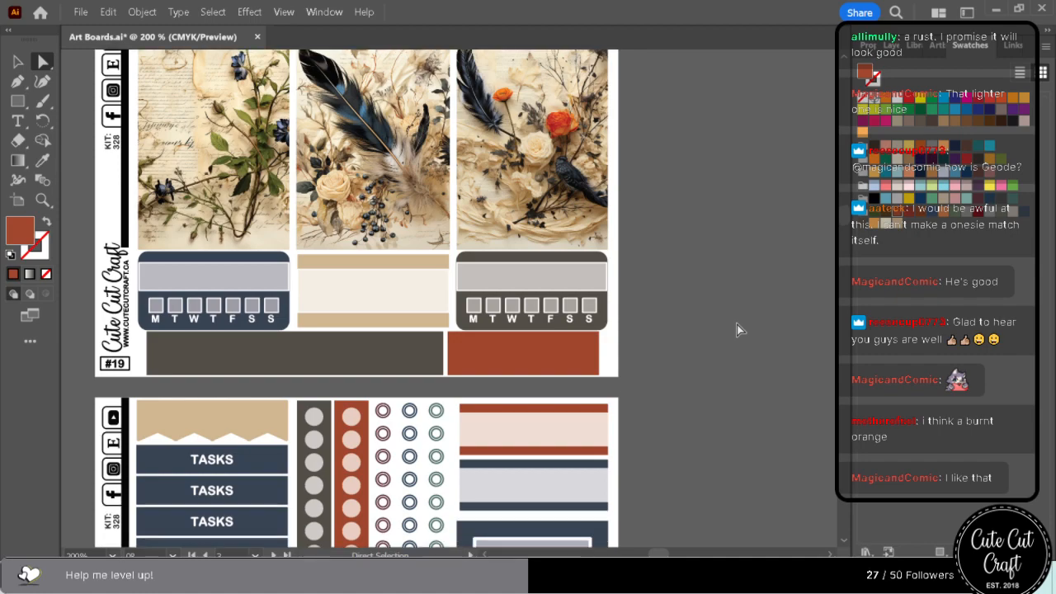
scroll(740, 328, down, 3)
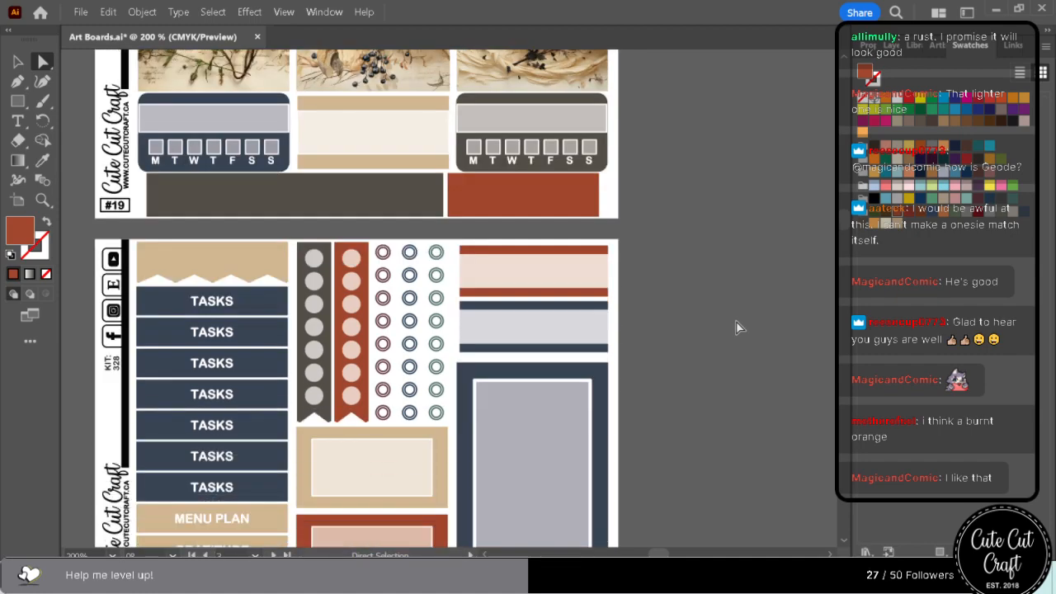
click(935, 45)
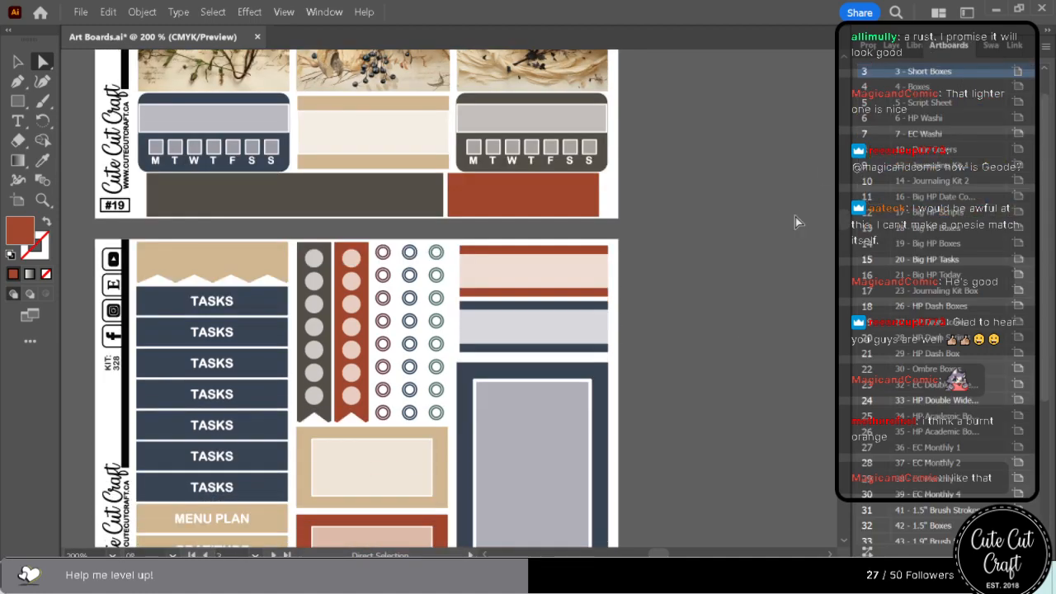
double_click(877, 79)
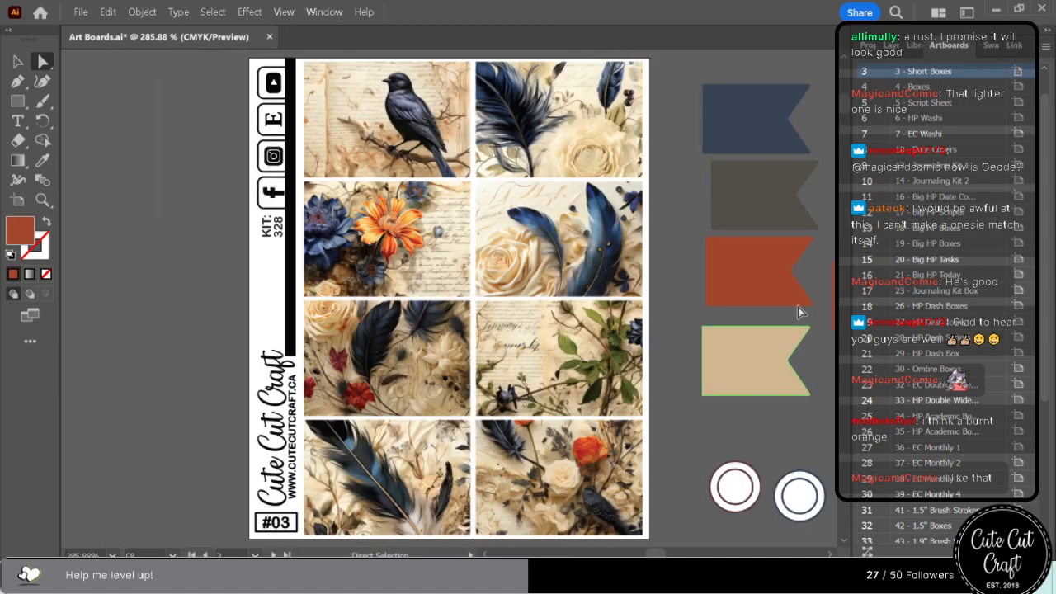
click(43, 160)
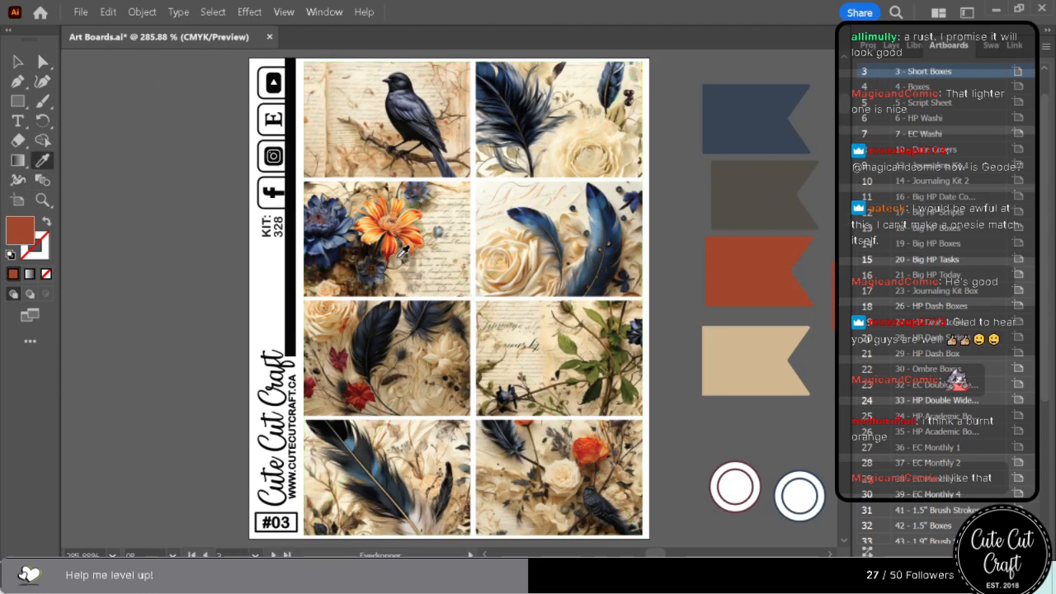
click(392, 241)
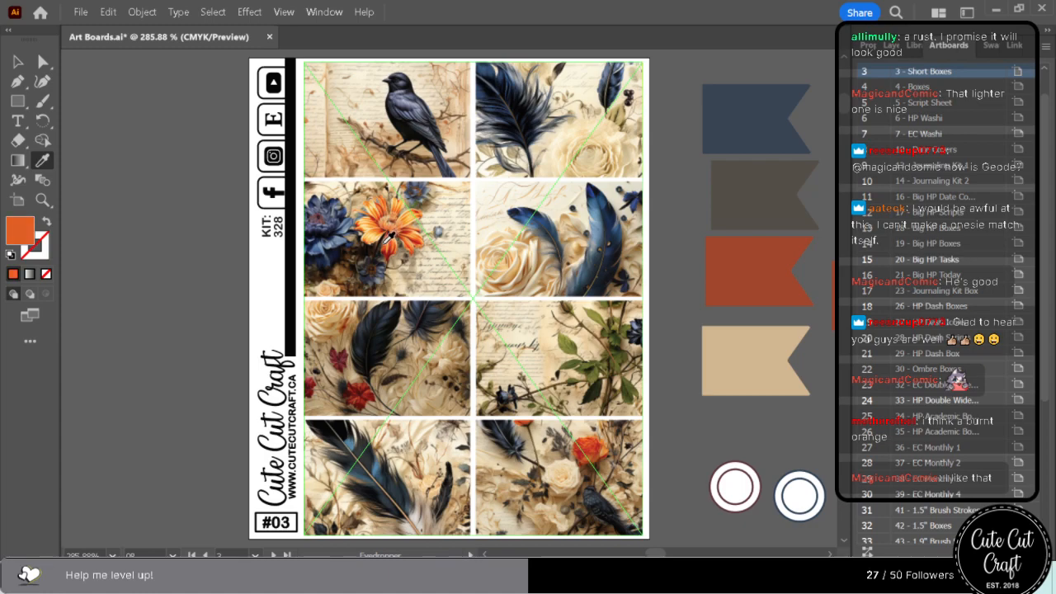
click(376, 215)
click(376, 216)
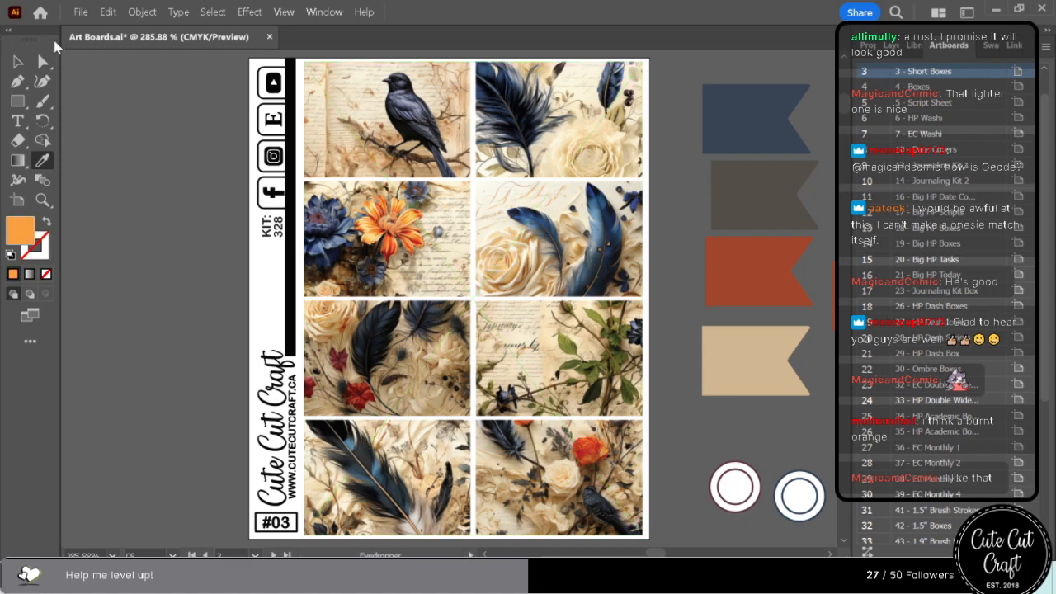
Recolour the first rust flag beside sheet #03 with a burnt orange sampled from the red-orange flower artwork using the Eyedropper.
click(43, 62)
click(701, 279)
click(698, 279)
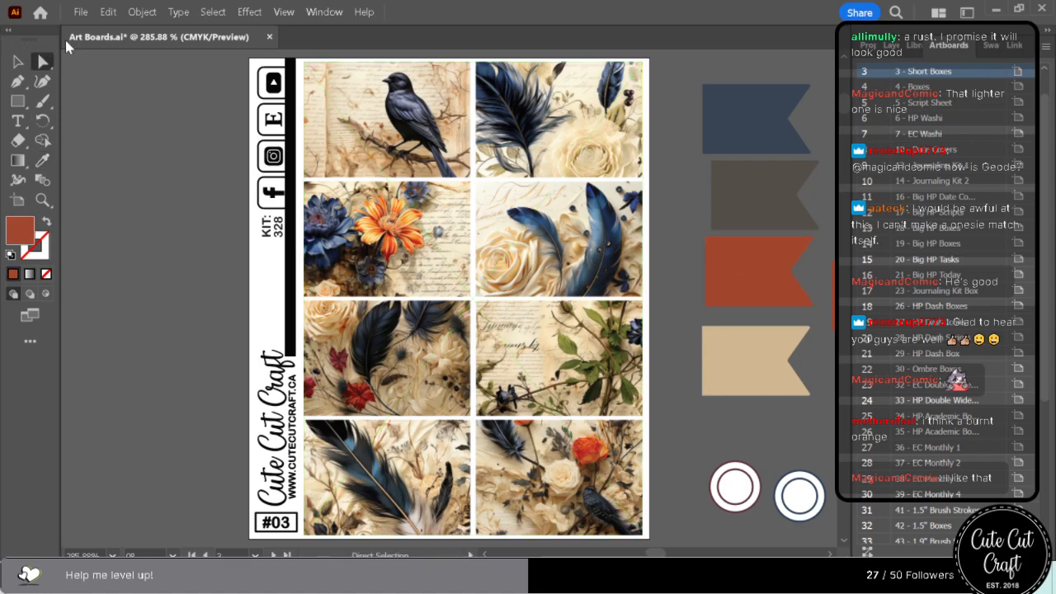
click(43, 160)
click(393, 237)
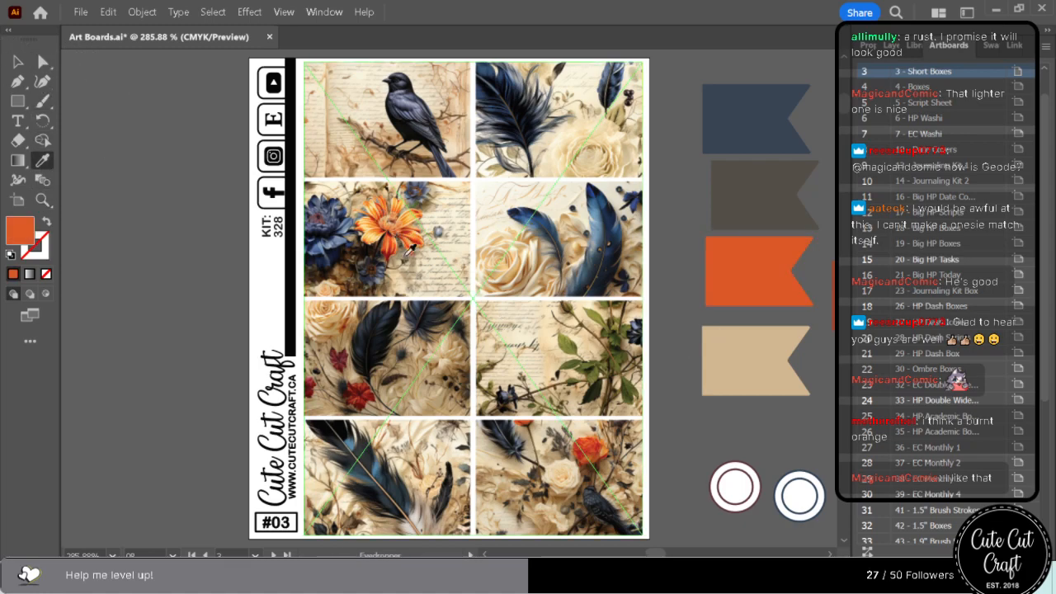
click(584, 459)
click(594, 453)
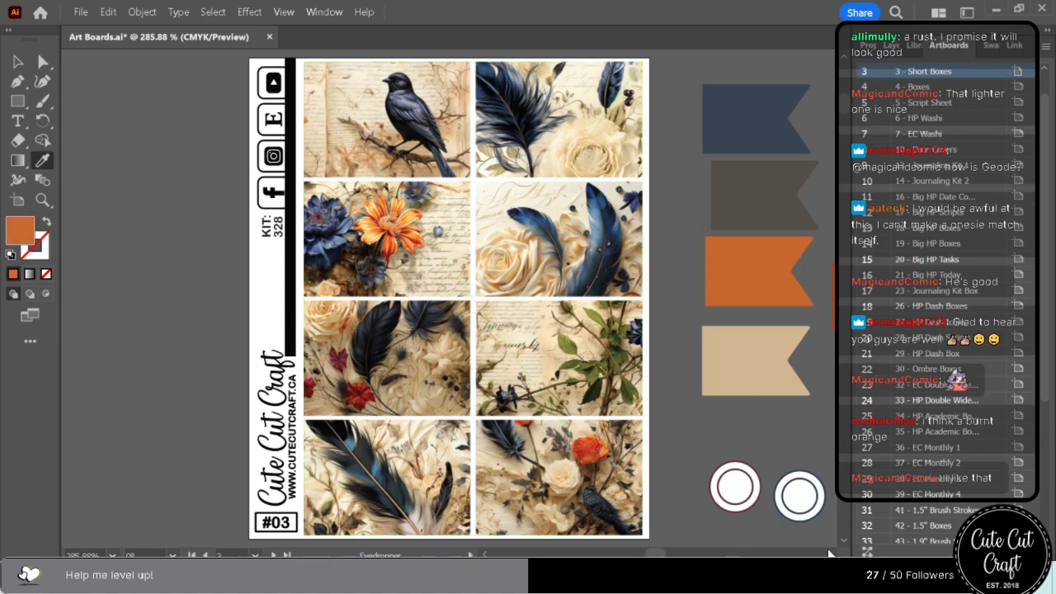
Select everything sharing the remaining rust flag's fill colour beside sheet #03 and recolour it with the burnt orange swatch.
click(829, 552)
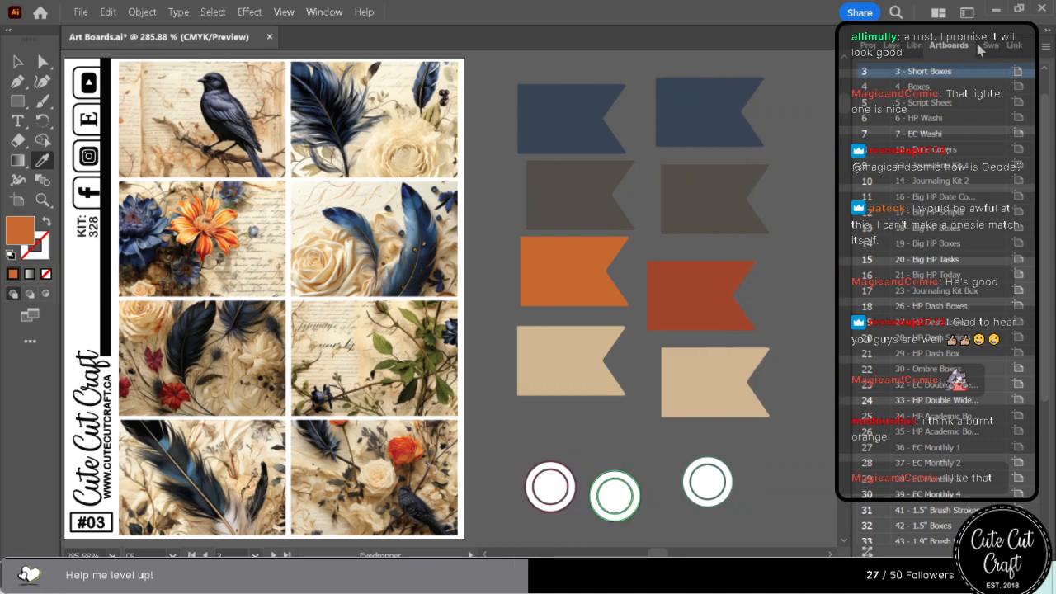
click(982, 47)
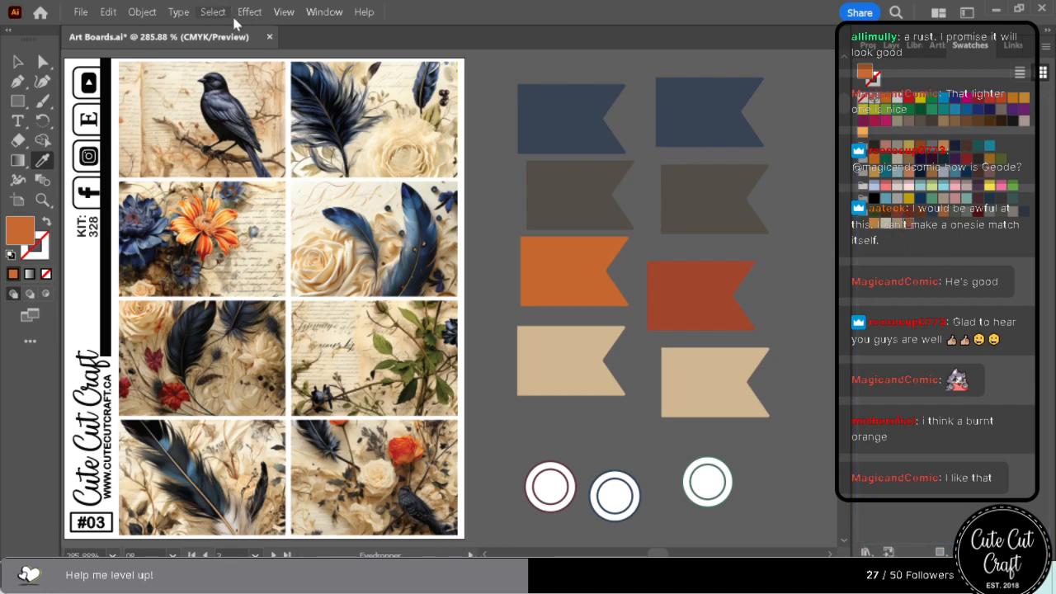
click(43, 62)
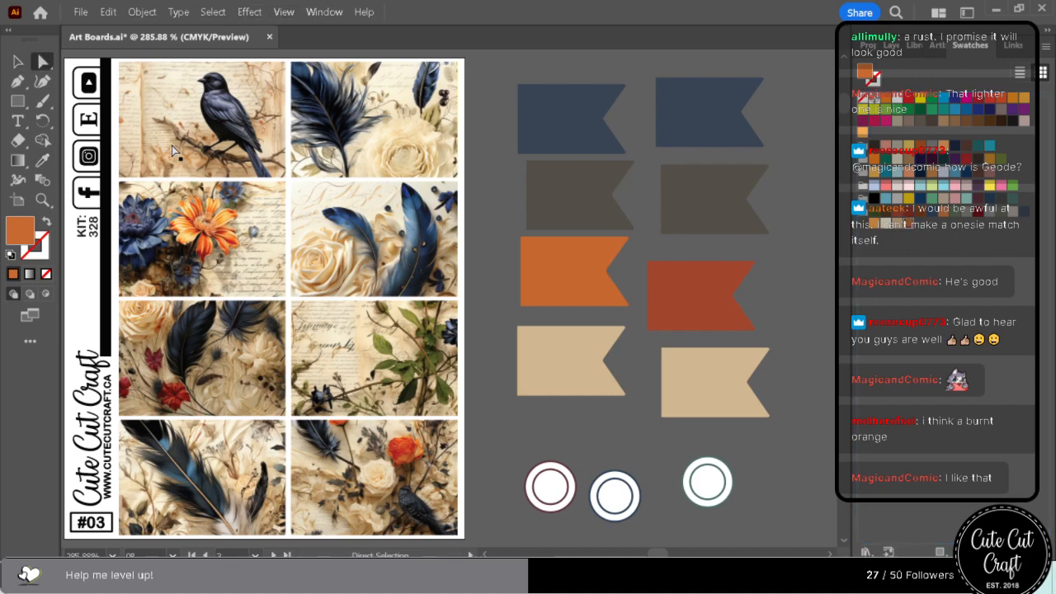
click(671, 306)
click(213, 12)
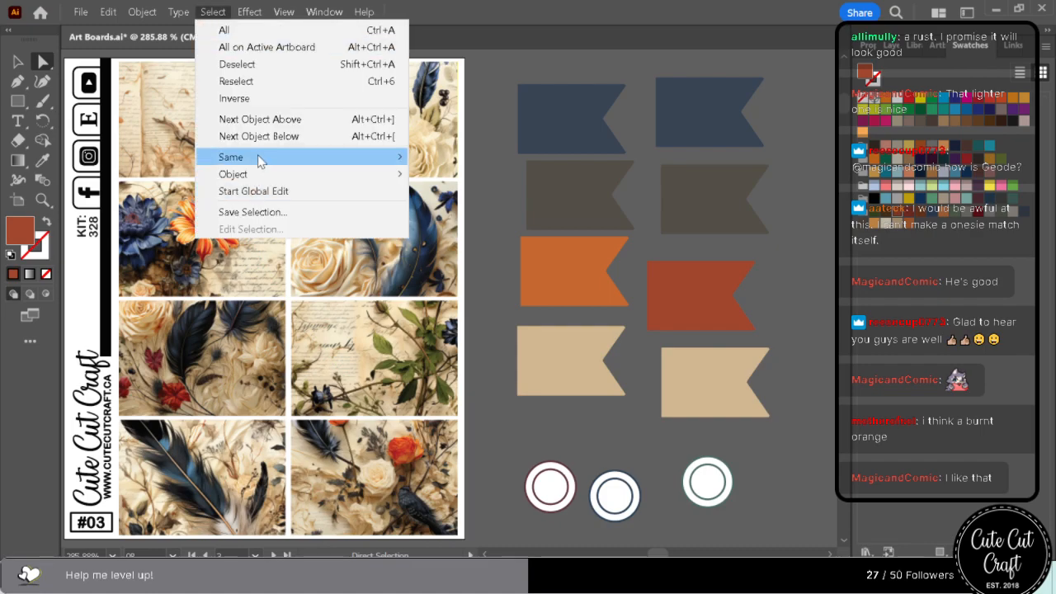
mouse_move(259, 156)
click(476, 240)
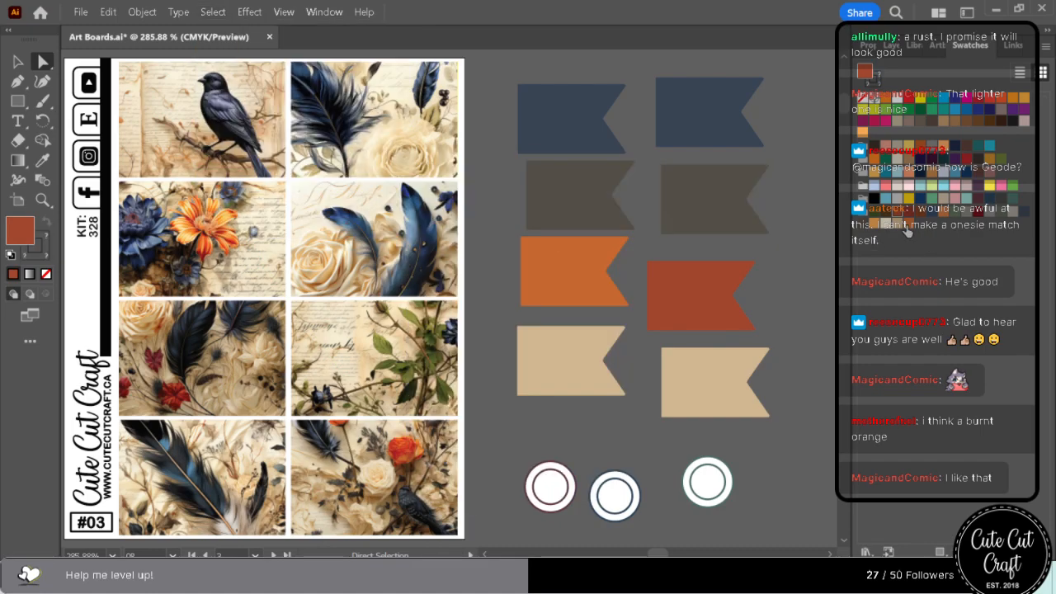
click(905, 228)
Examine the burnt orange areas across the kit from sheet #04 down to sheet #21.
scroll(790, 383, down, 10)
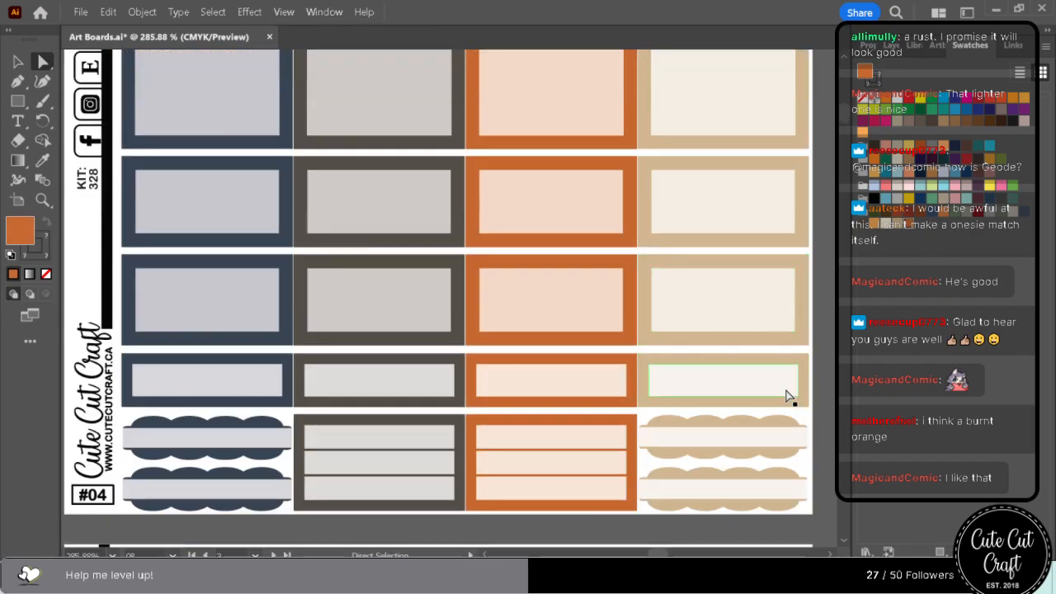
scroll(790, 396, down, 15)
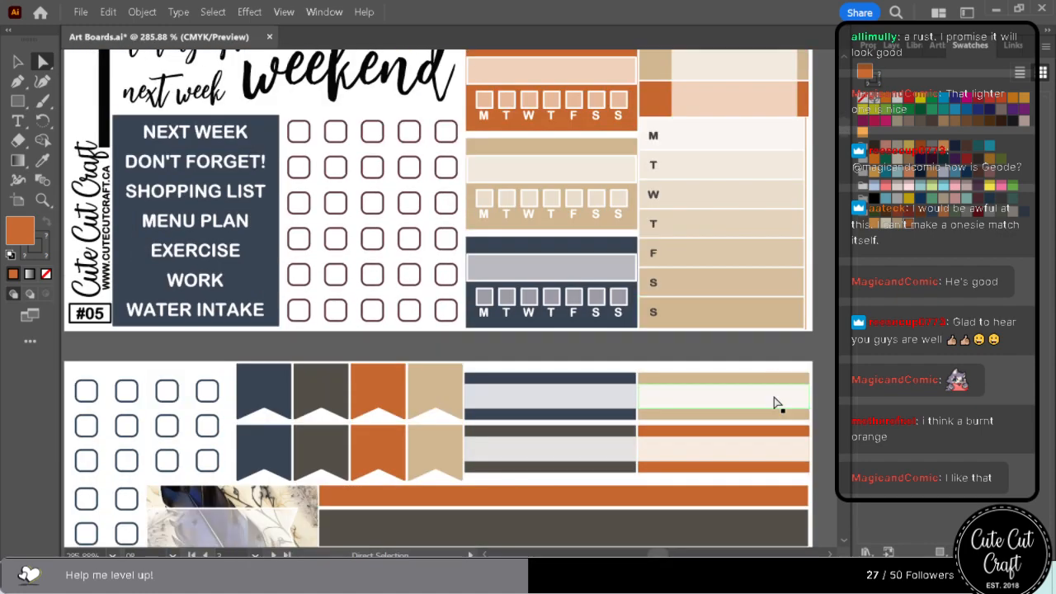
scroll(774, 403, down, 8)
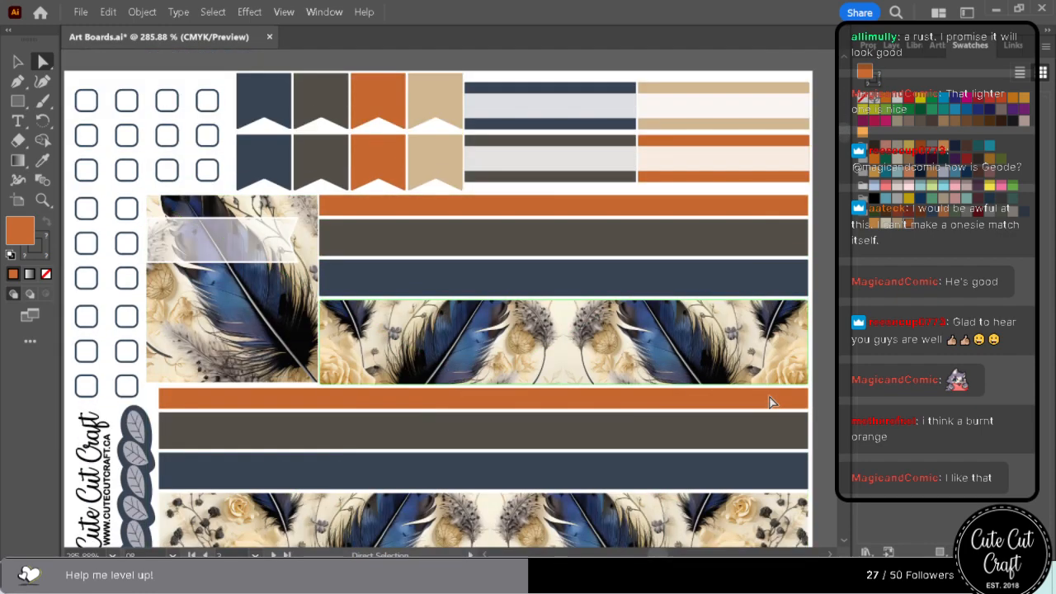
scroll(769, 402, down, 10)
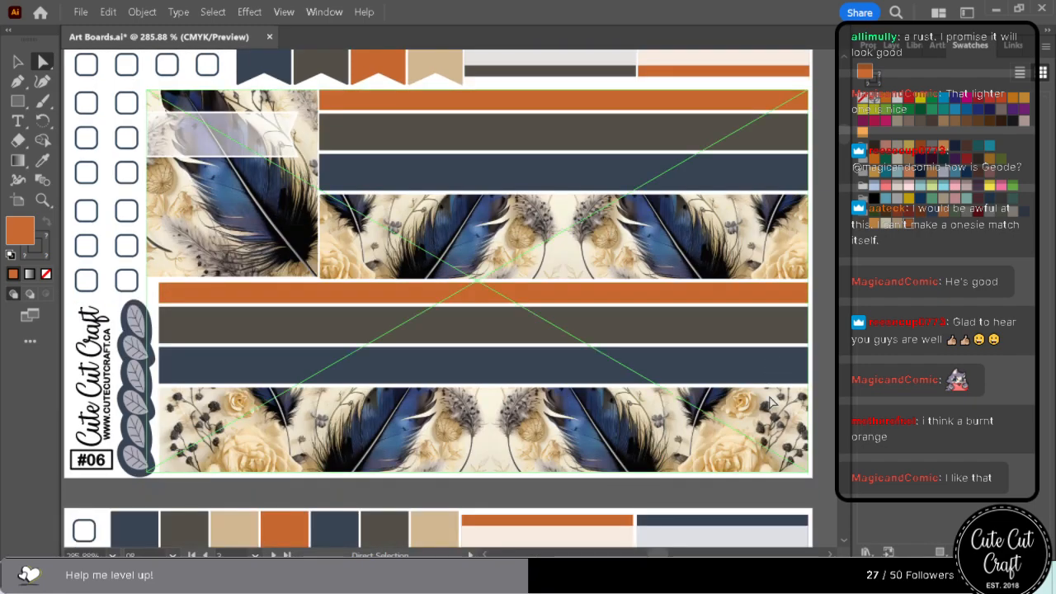
scroll(769, 402, down, 15)
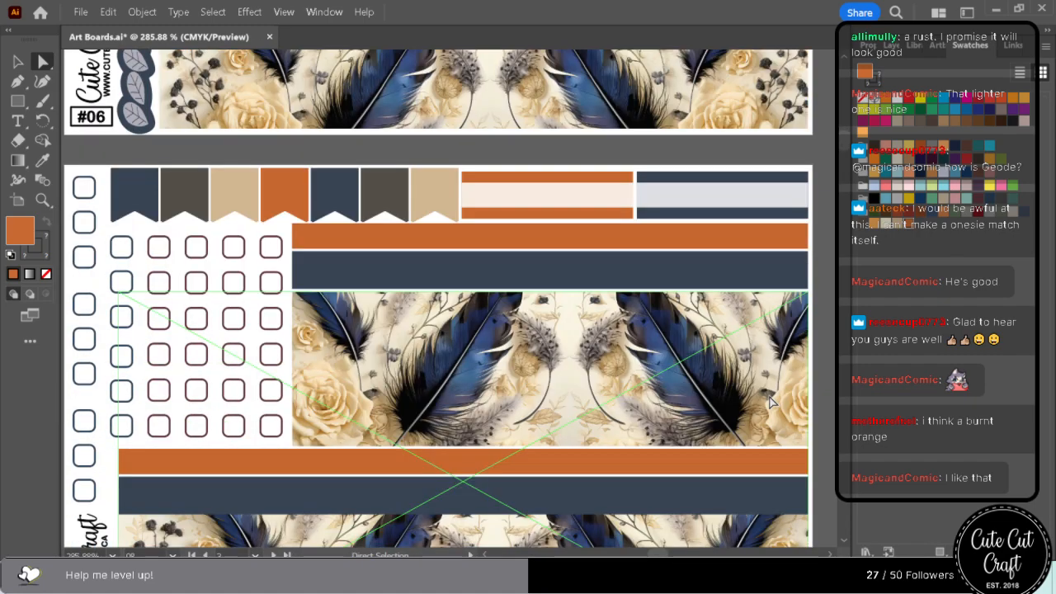
scroll(769, 402, down, 5)
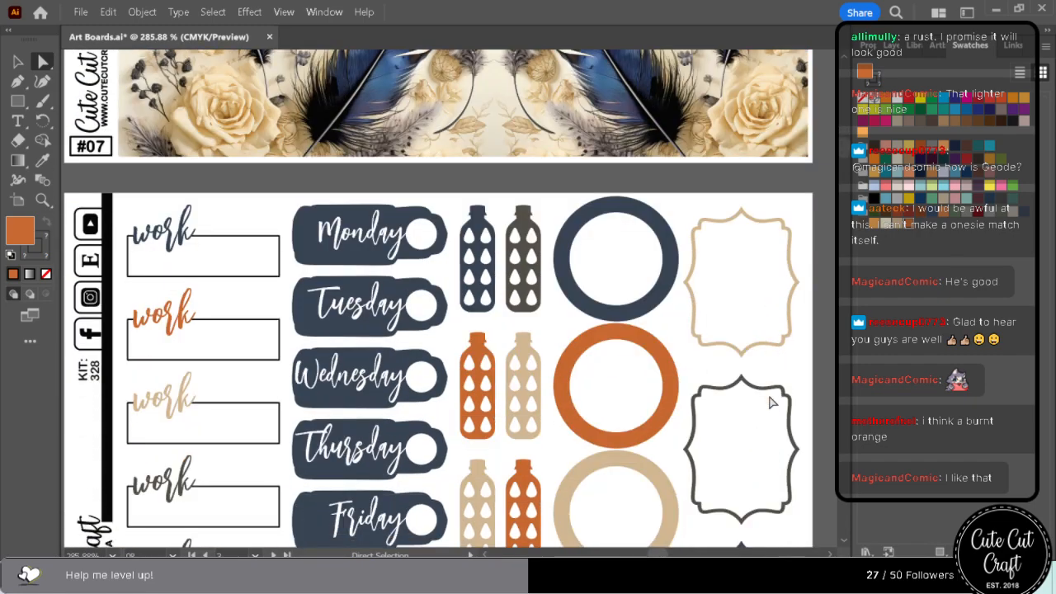
scroll(769, 402, down, 3)
scroll(772, 403, down, 8)
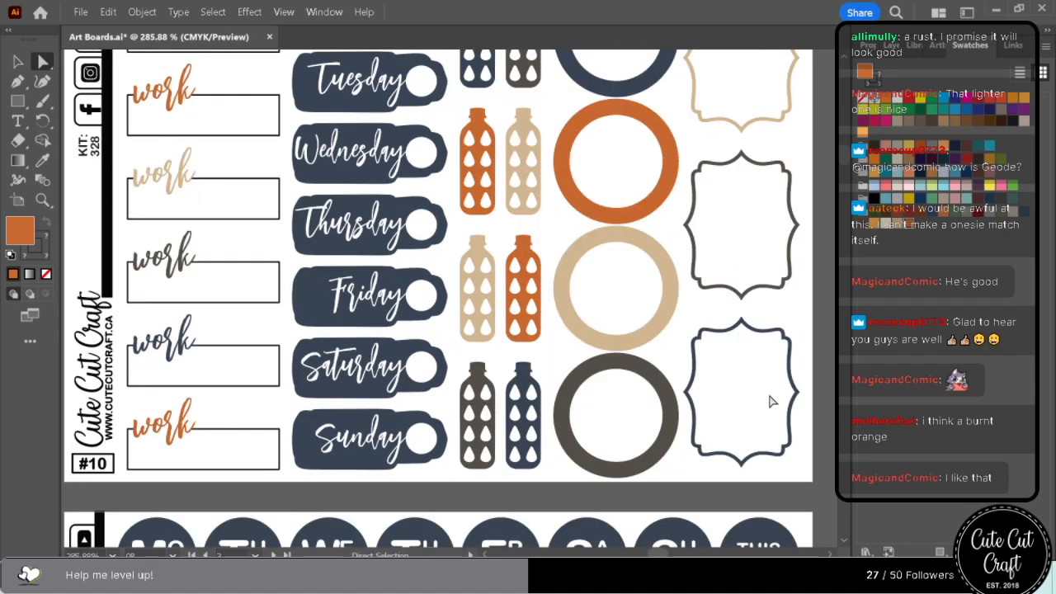
scroll(767, 402, down, 9)
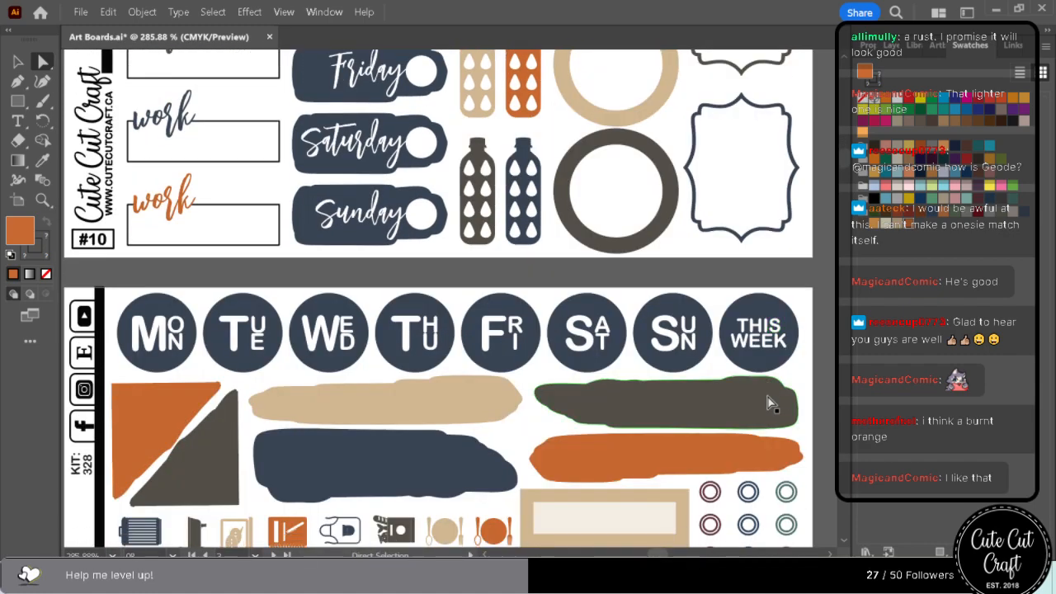
scroll(767, 402, down, 6)
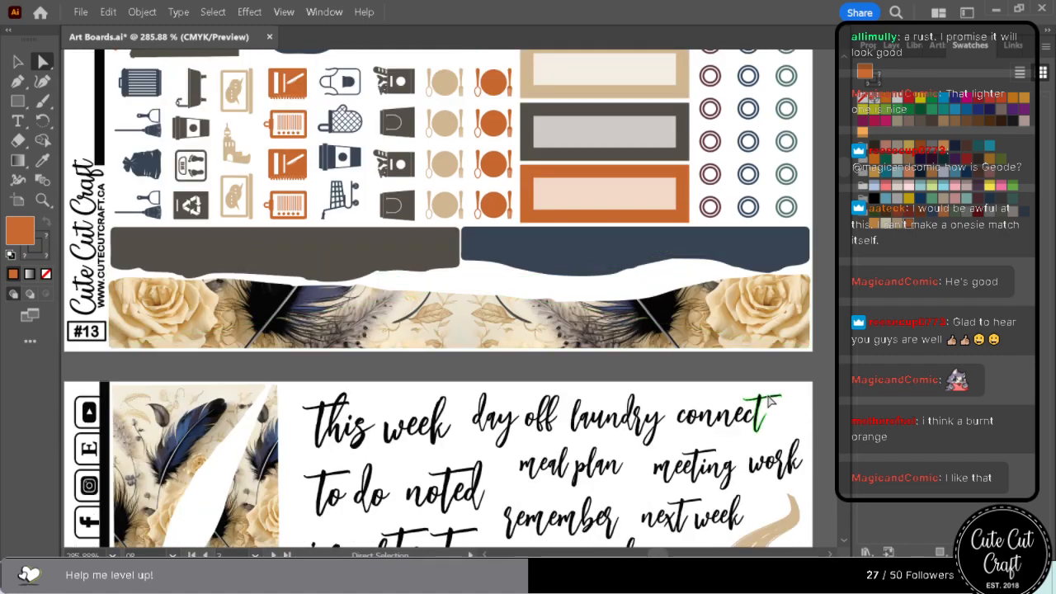
scroll(768, 402, down, 6)
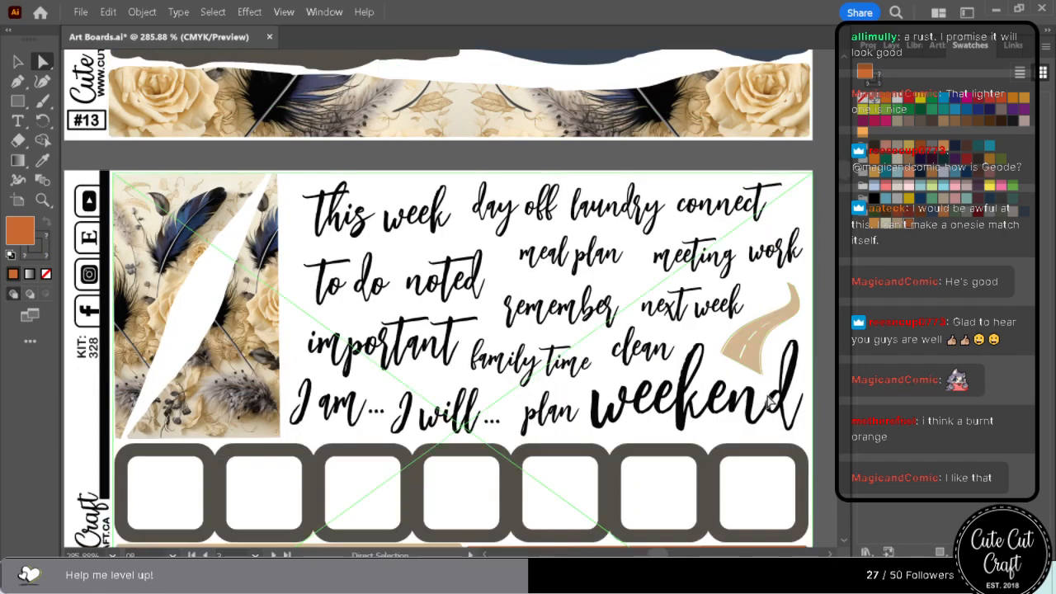
scroll(768, 402, down, 7)
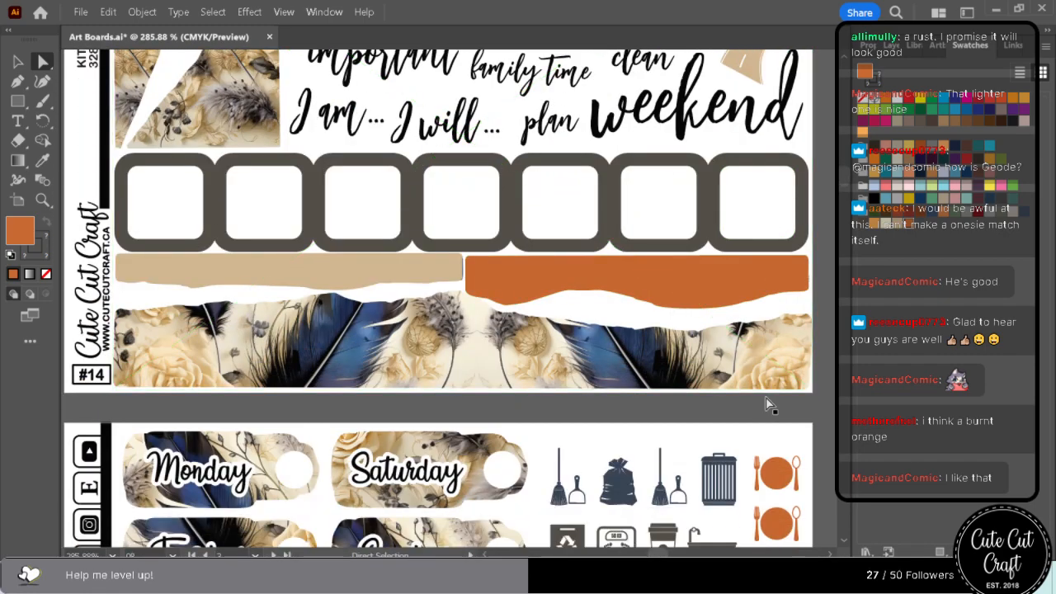
scroll(768, 402, down, 7)
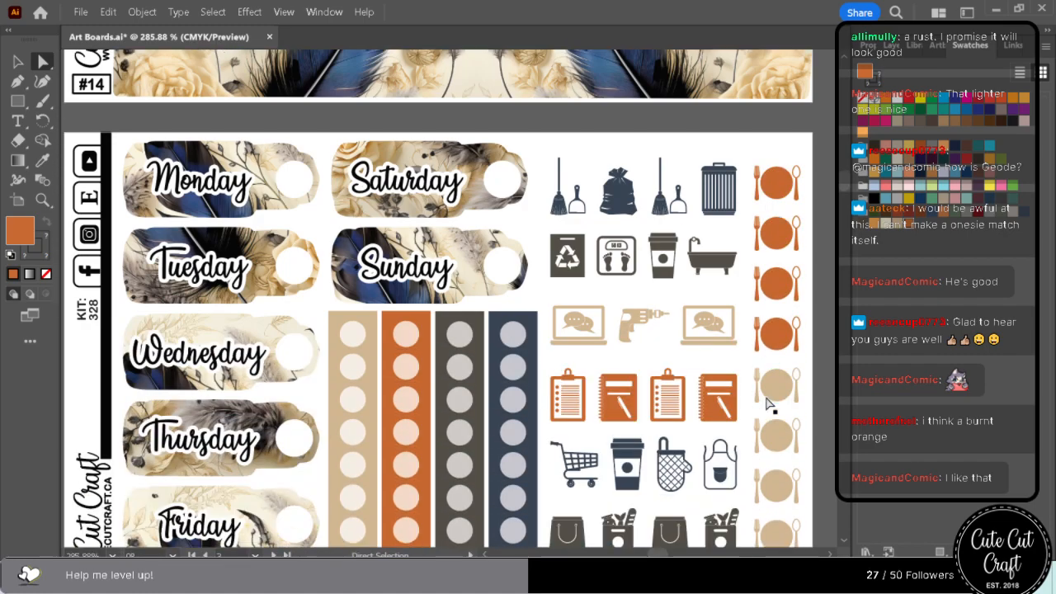
scroll(765, 404, down, 12)
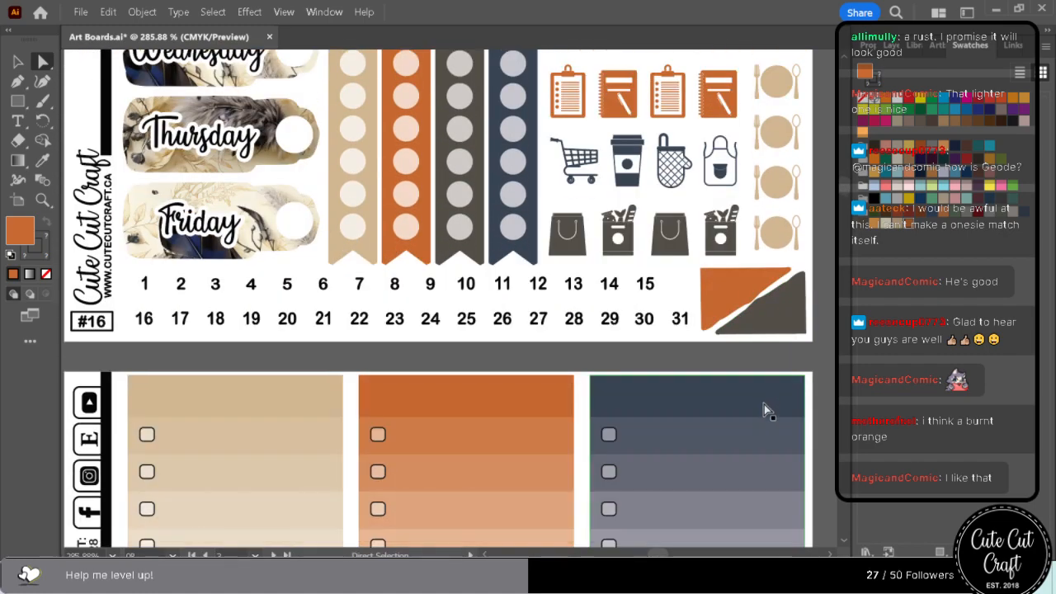
scroll(764, 404, down, 12)
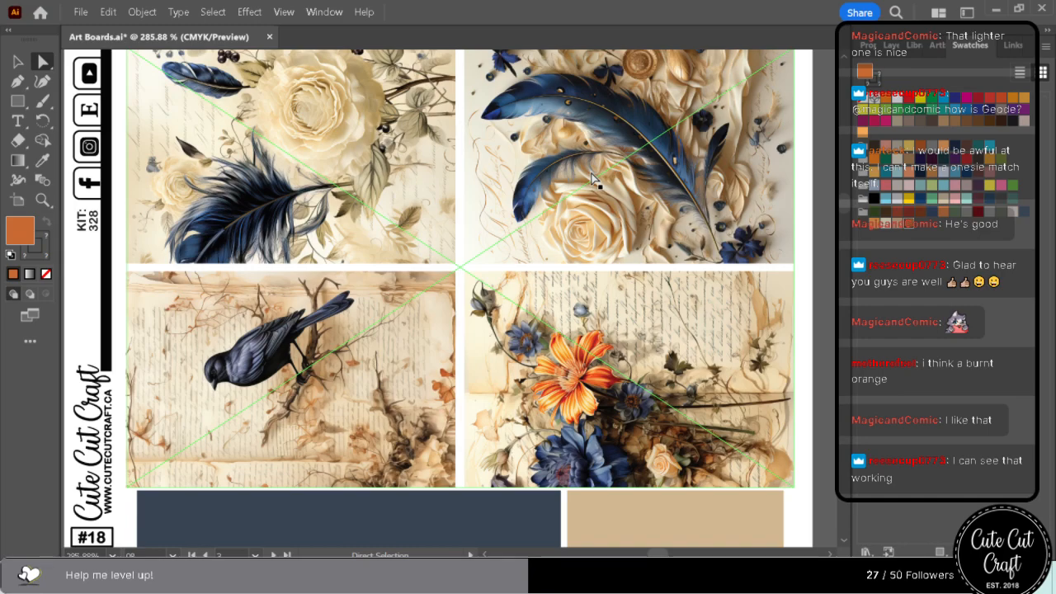
scroll(693, 274, down, 2)
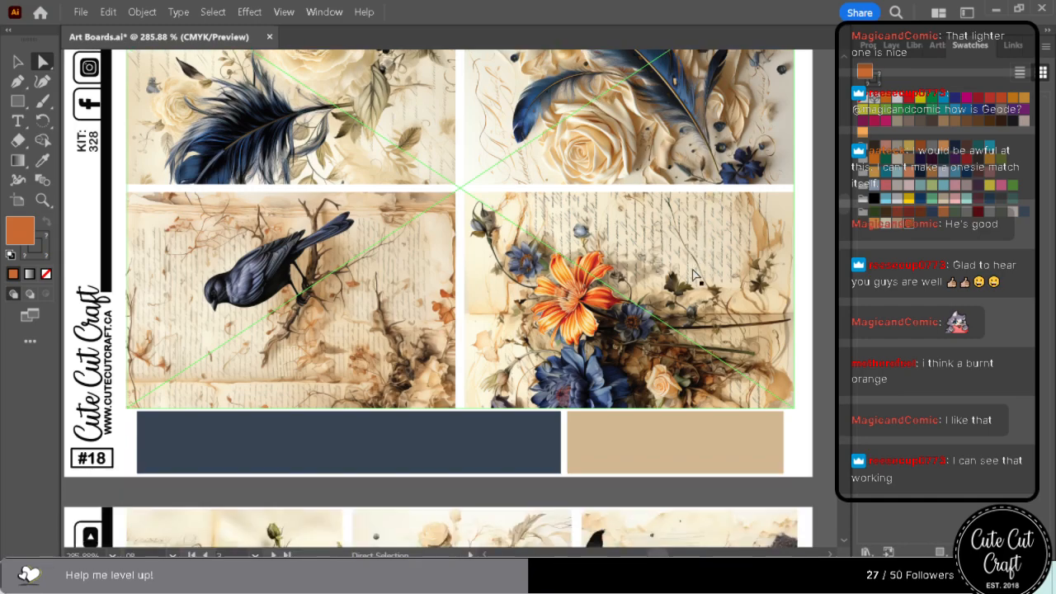
scroll(693, 274, down, 3)
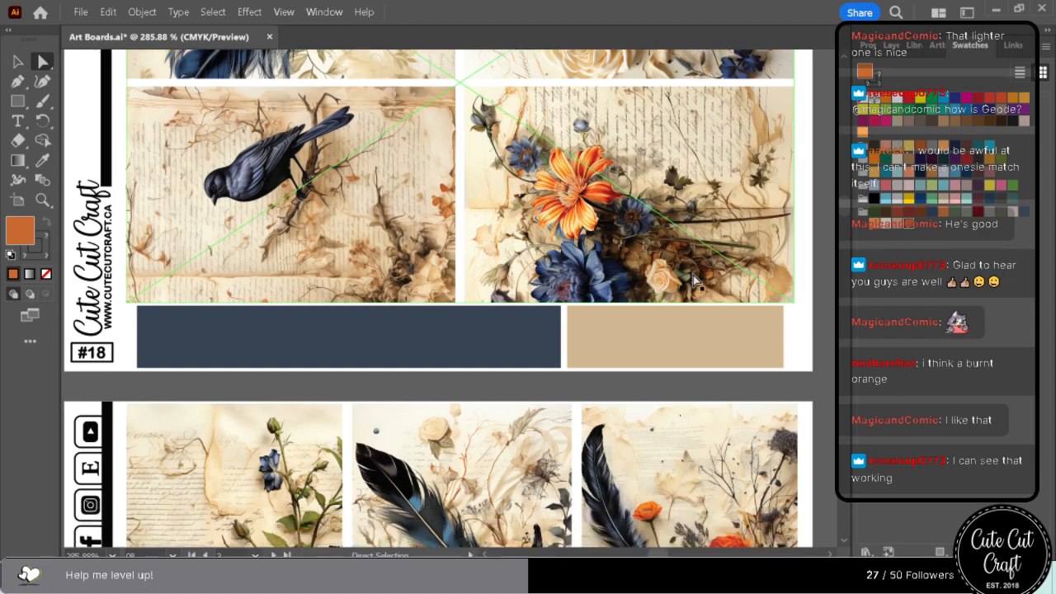
scroll(692, 277, down, 5)
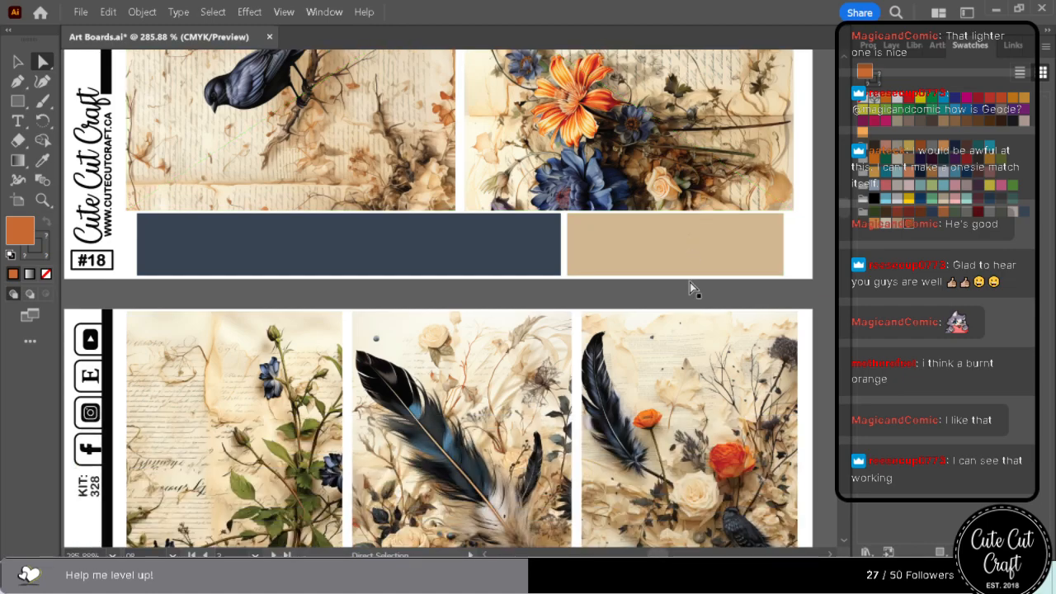
scroll(690, 285, down, 15)
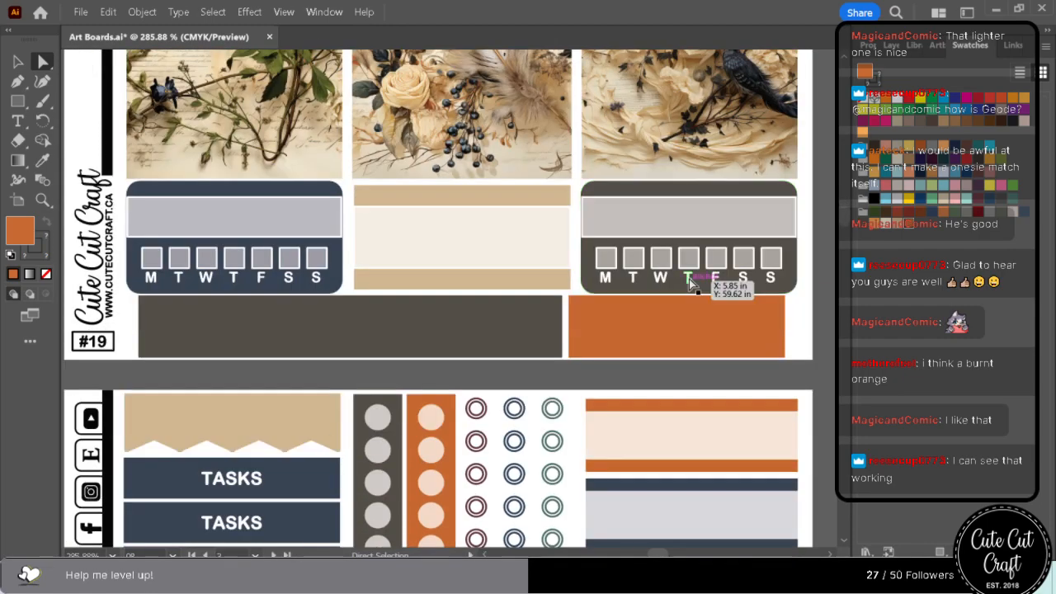
scroll(693, 283, down, 9)
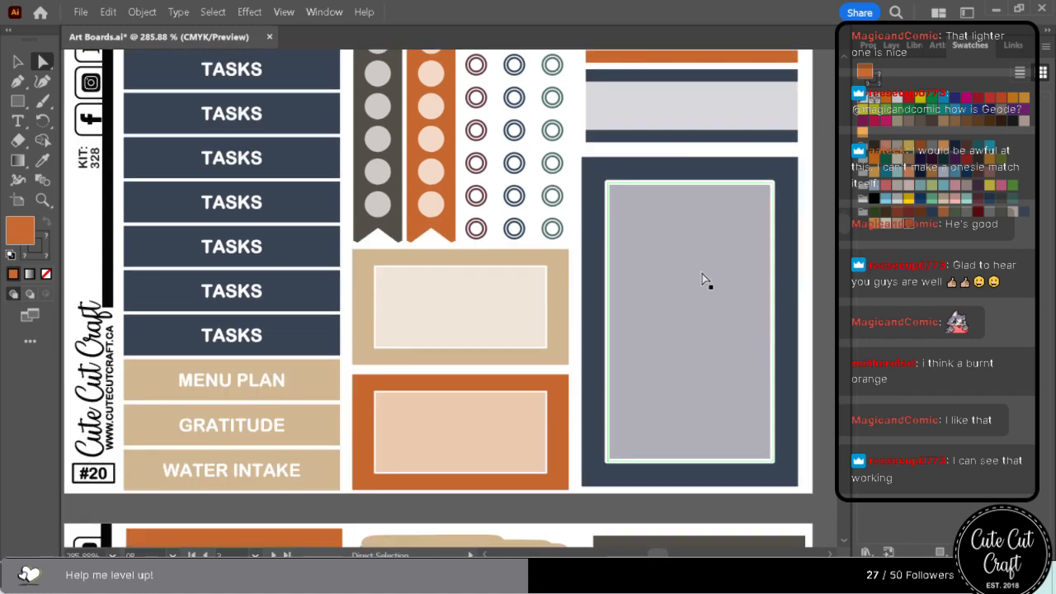
scroll(702, 279, down, 9)
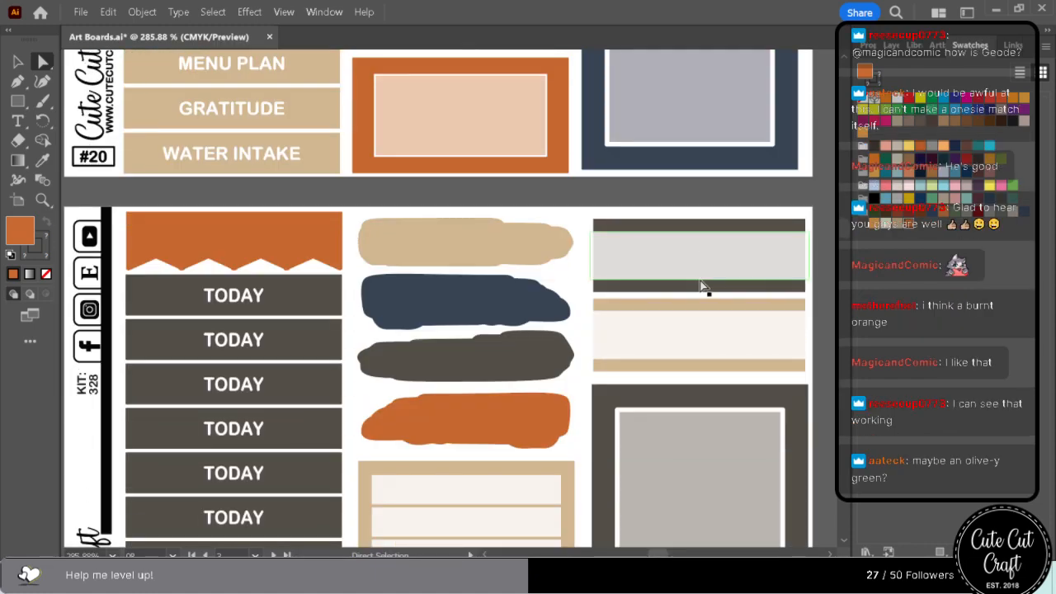
scroll(701, 285, down, 6)
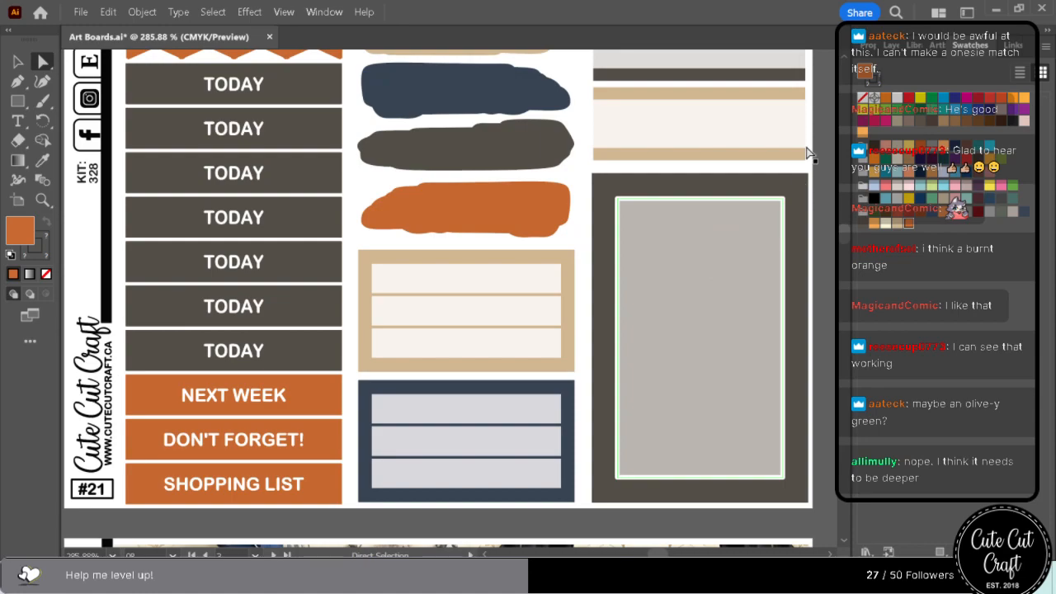
On the Short Boxes artboard, recolour the first burnt orange flag with a golden brown sampled from the floral artwork using the Eyedropper.
click(925, 45)
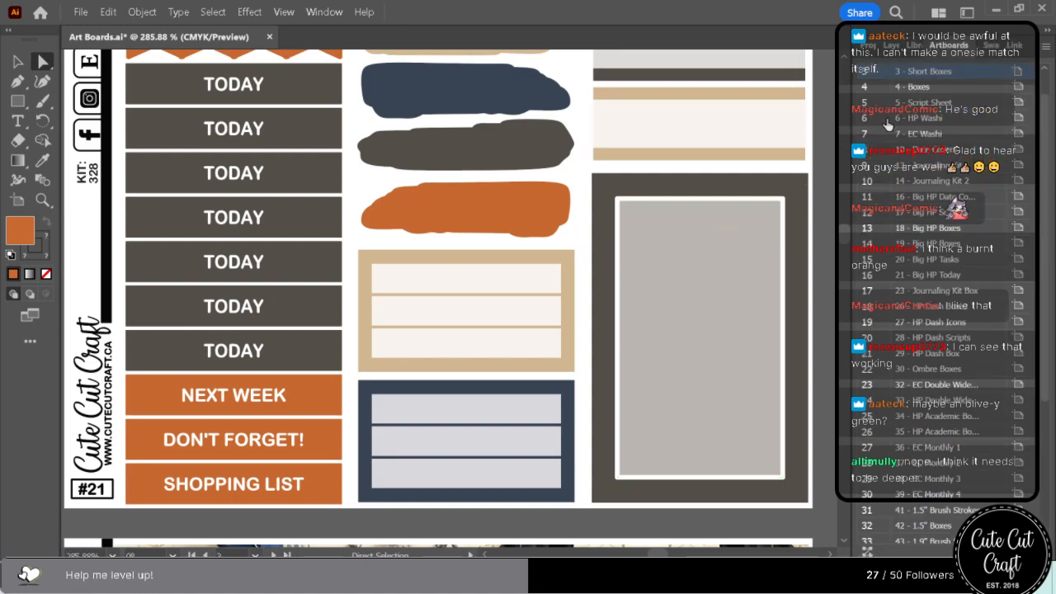
double_click(873, 75)
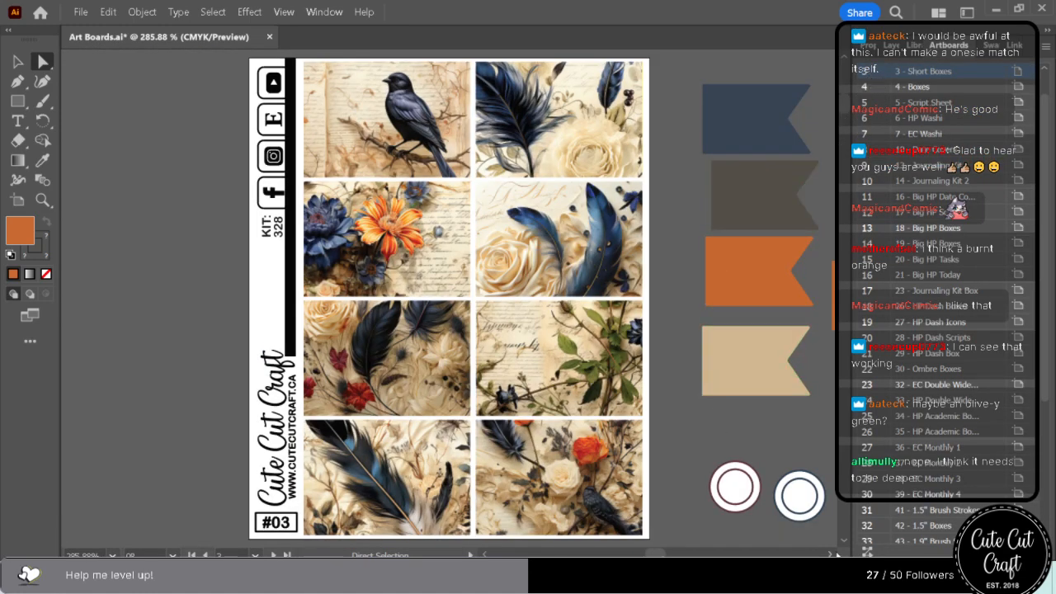
click(831, 555)
click(831, 554)
click(831, 554)
click(831, 555)
click(831, 555)
click(831, 555)
click(831, 554)
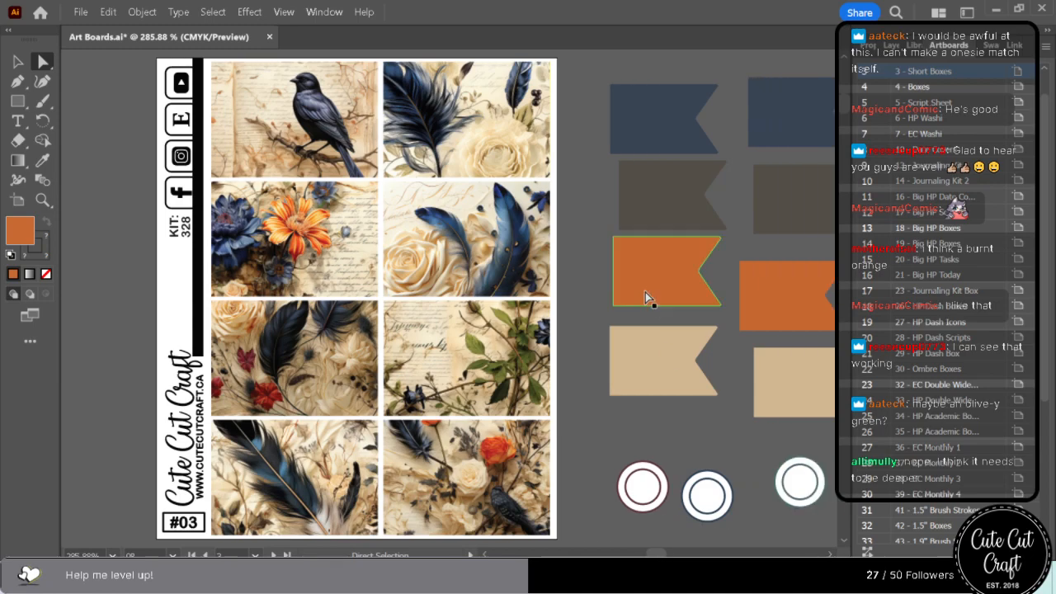
click(45, 160)
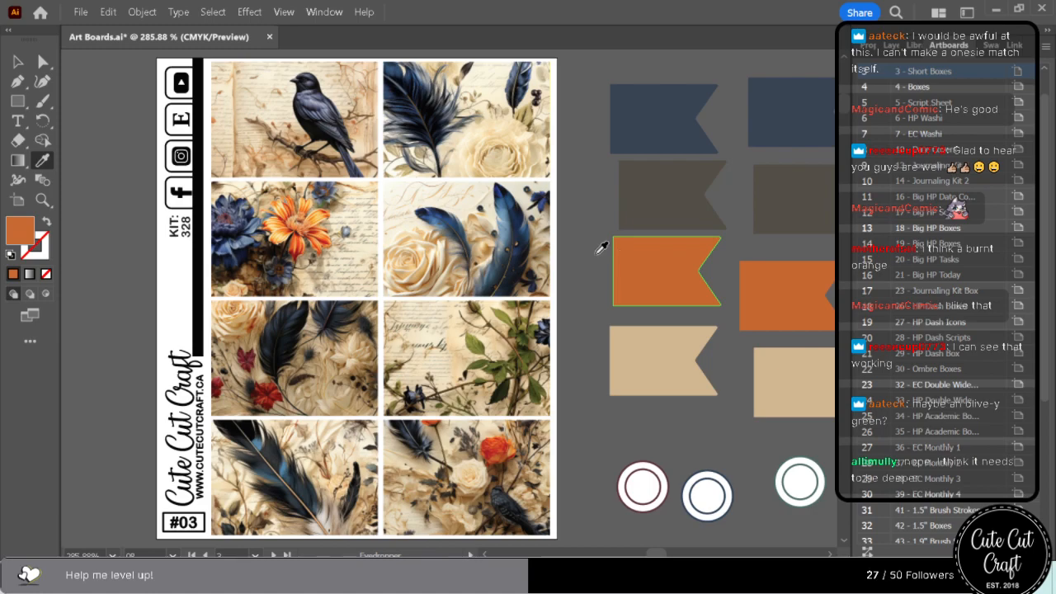
click(296, 279)
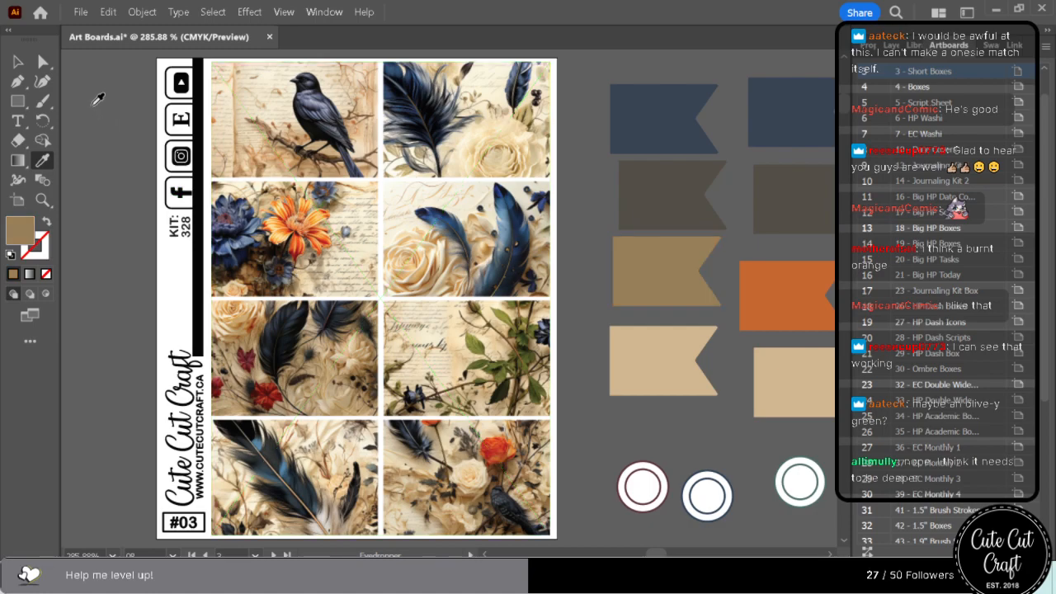
Add the sampled golden brown fill as a new swatch in the kit's colour group.
click(42, 64)
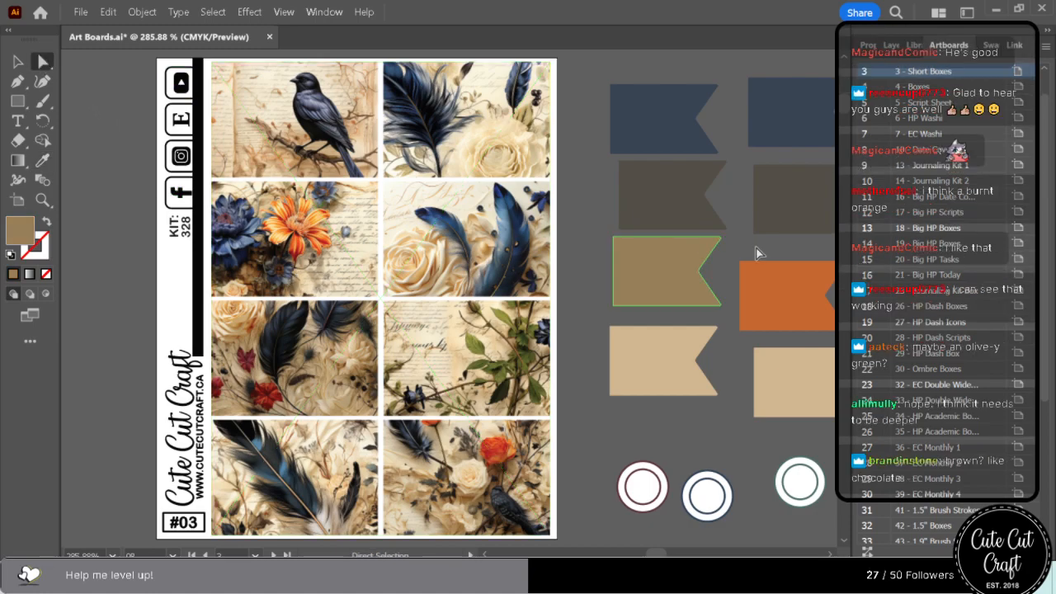
click(991, 47)
double_click(865, 73)
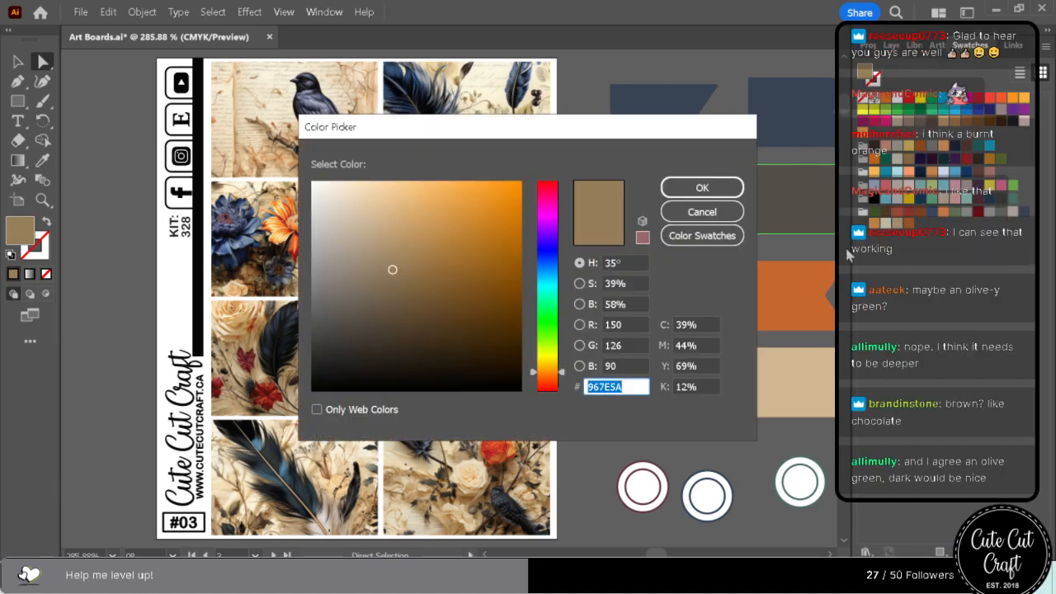
click(707, 216)
drag(872, 77, 916, 220)
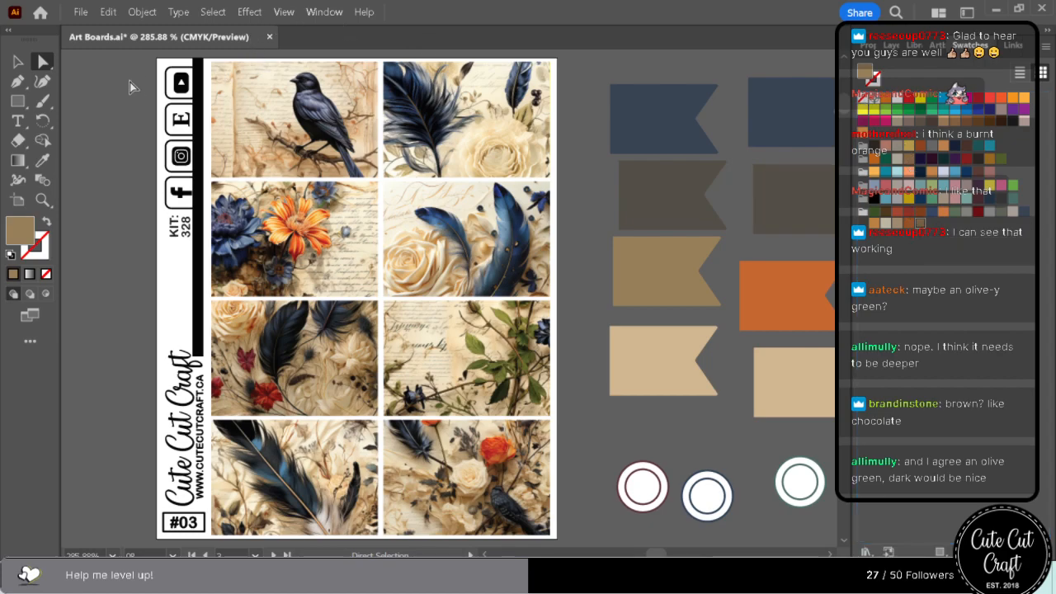
Select everything sharing the remaining burnt orange flag's fill colour beside sheet #03 and recolour it with the golden brown.
click(772, 312)
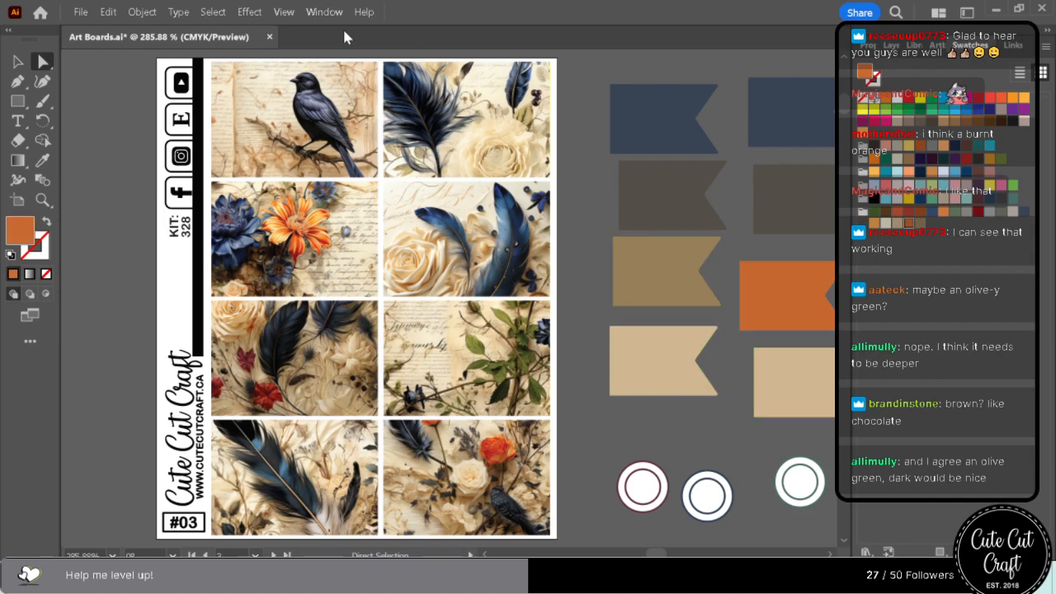
click(212, 12)
mouse_move(310, 160)
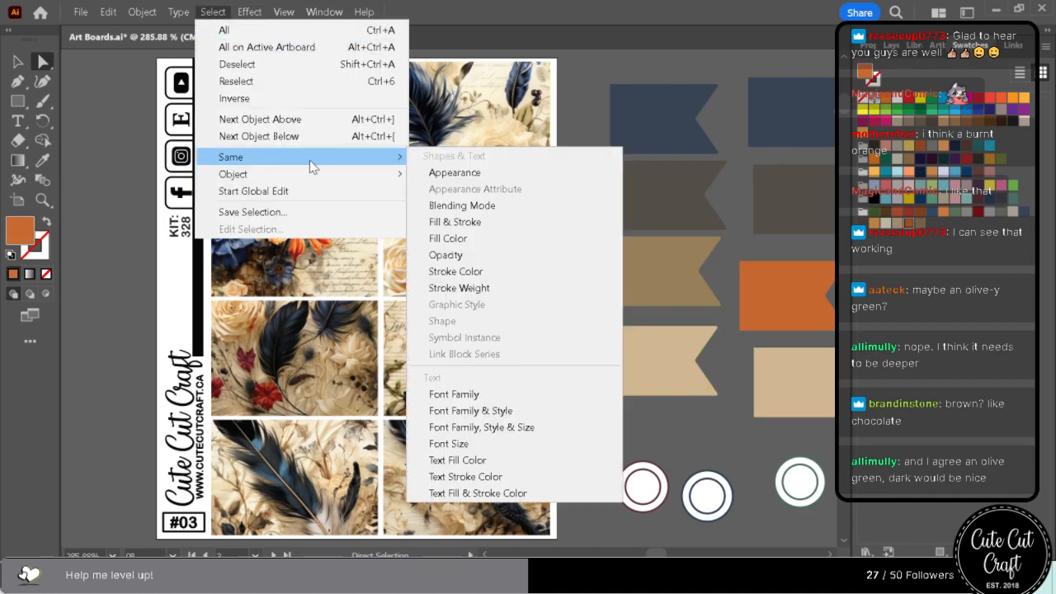
click(450, 238)
click(685, 289)
Return to the Short Boxes artboard and zoom out to compare both columns of colour flags.
scroll(679, 366, down, 6)
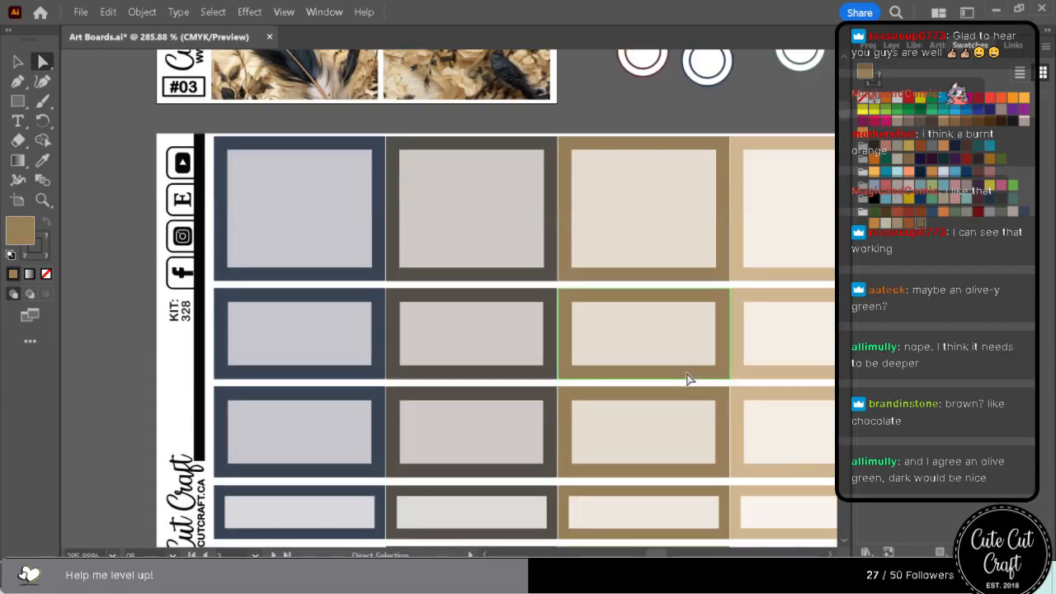
scroll(689, 378, down, 10)
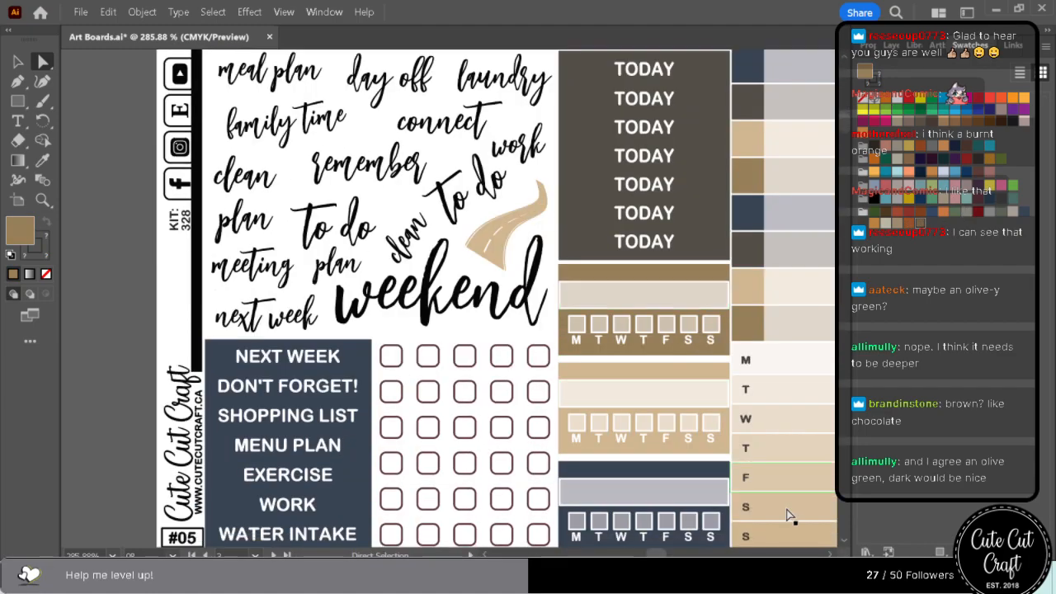
key(ctrl+minus)
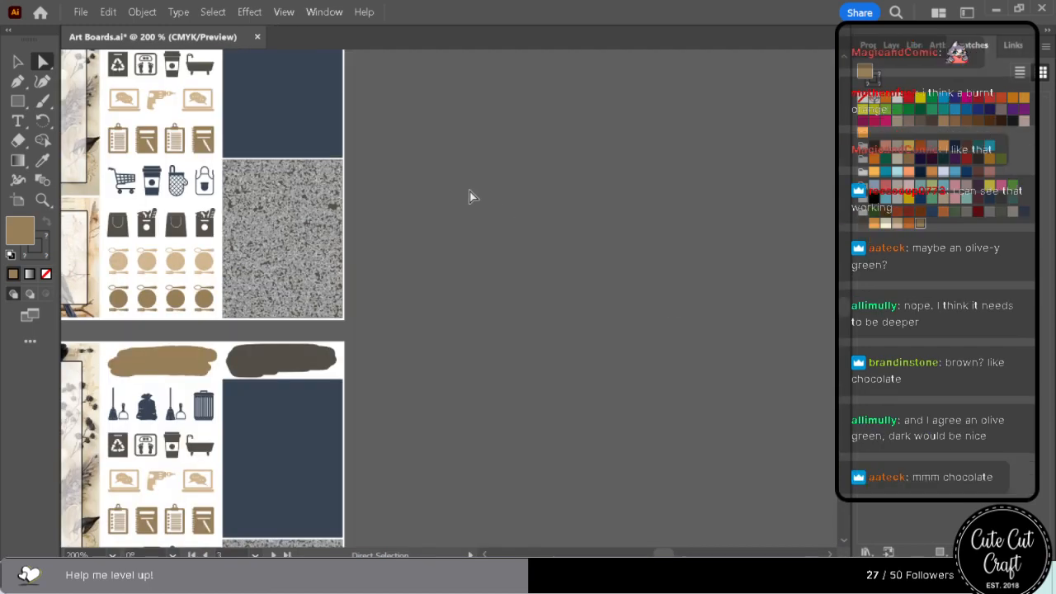
click(938, 46)
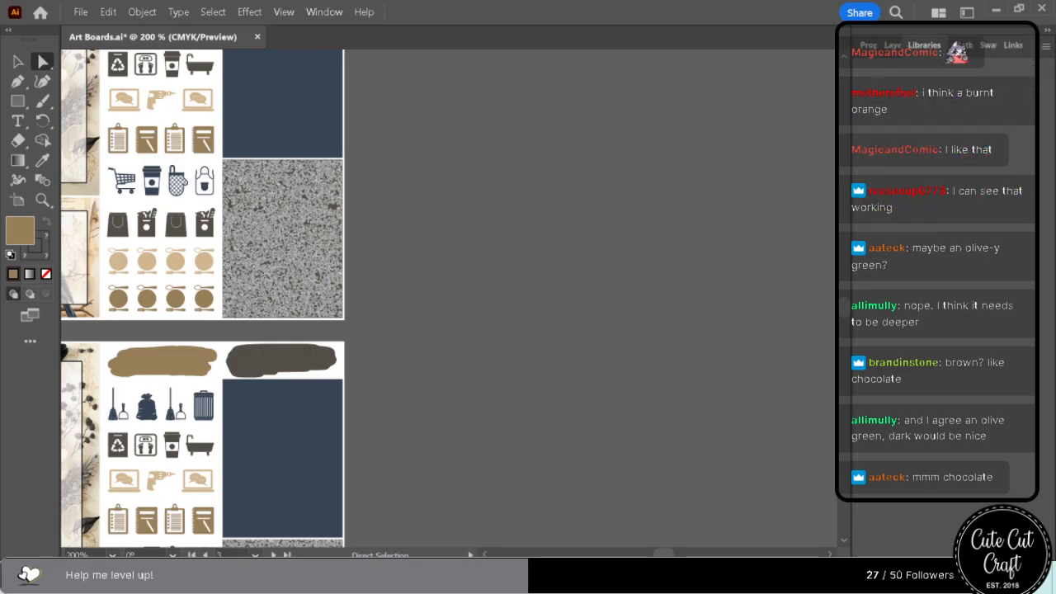
click(949, 45)
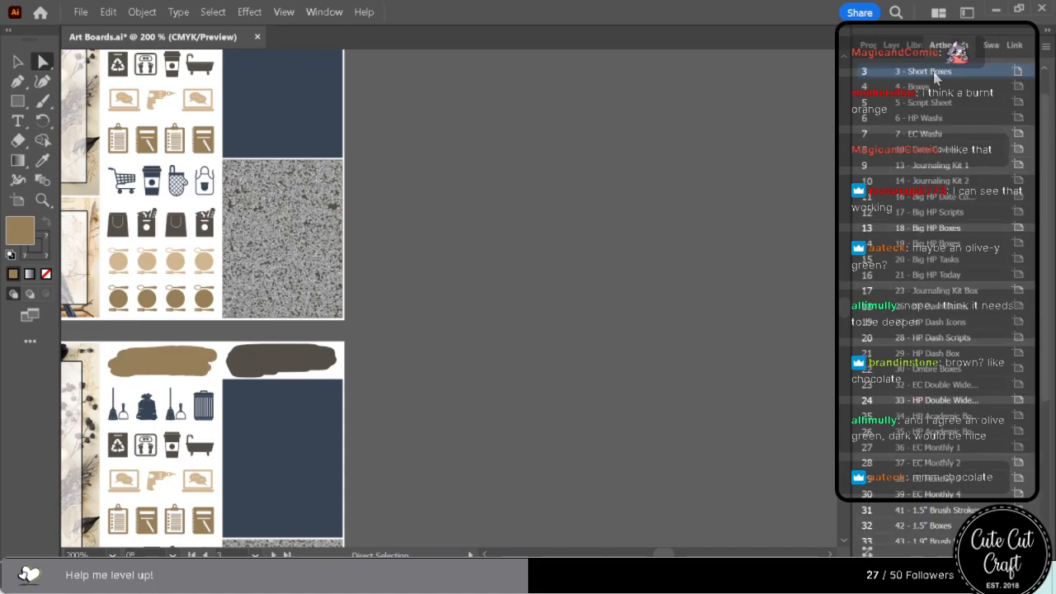
click(925, 45)
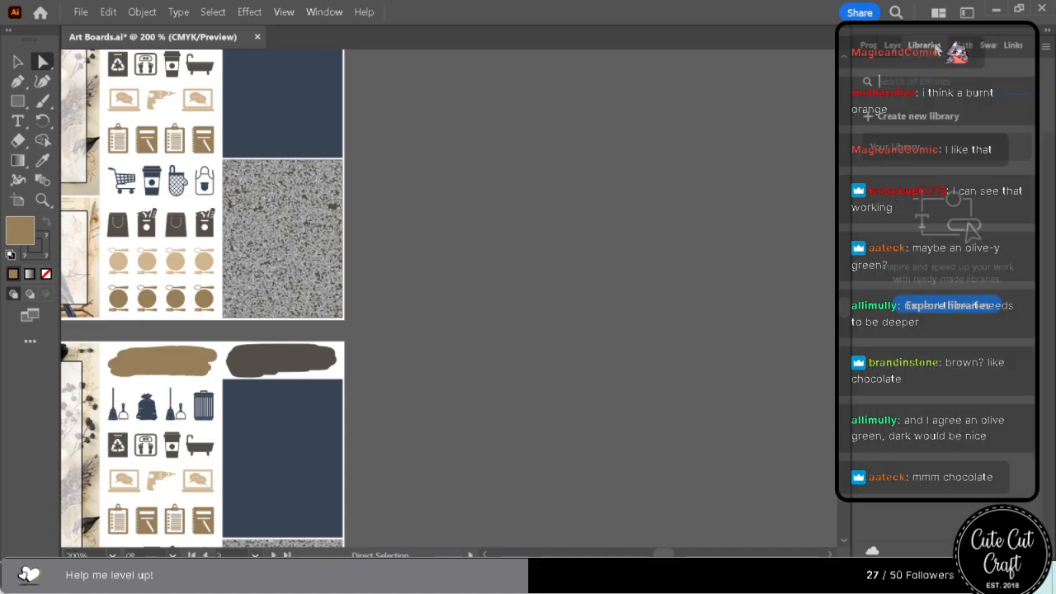
right_click(937, 49)
click(948, 54)
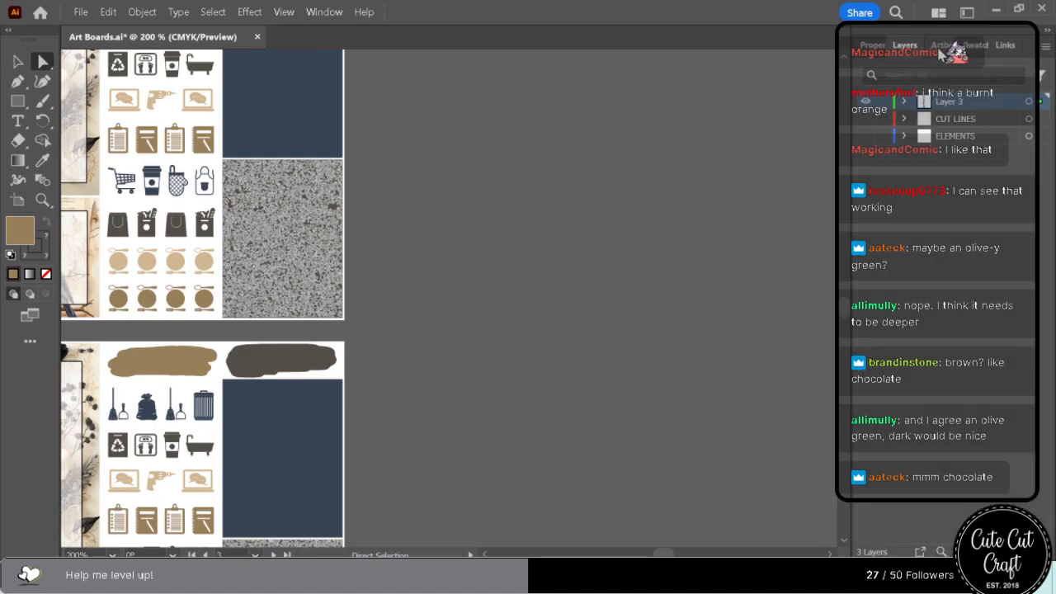
click(939, 48)
double_click(892, 73)
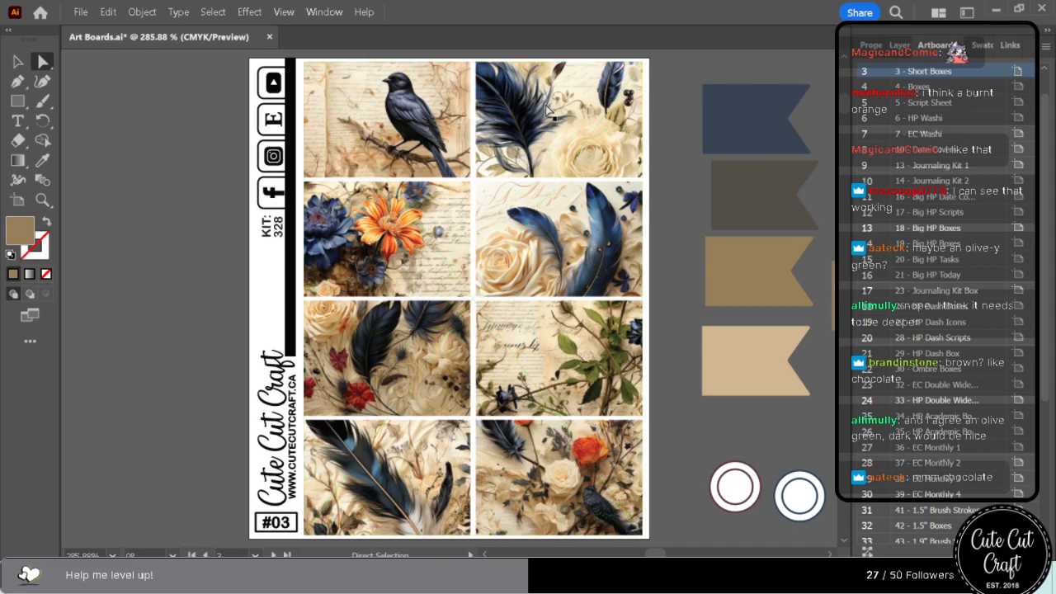
click(284, 12)
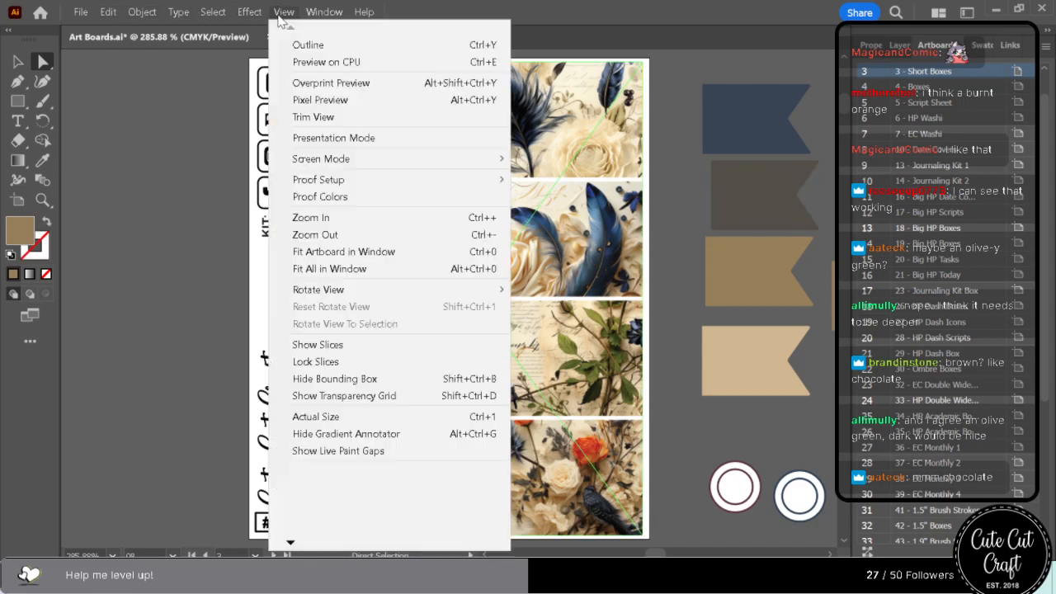
click(322, 235)
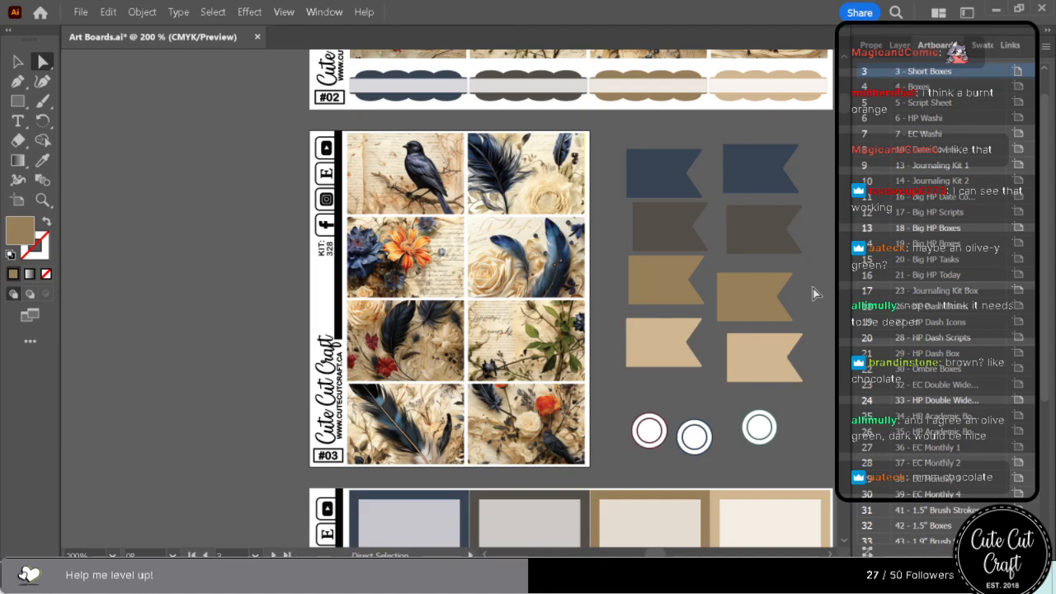
Examine how the golden brown works beside the navy, dark brown and tan across sheets #02 to #23.
scroll(813, 293, up, 8)
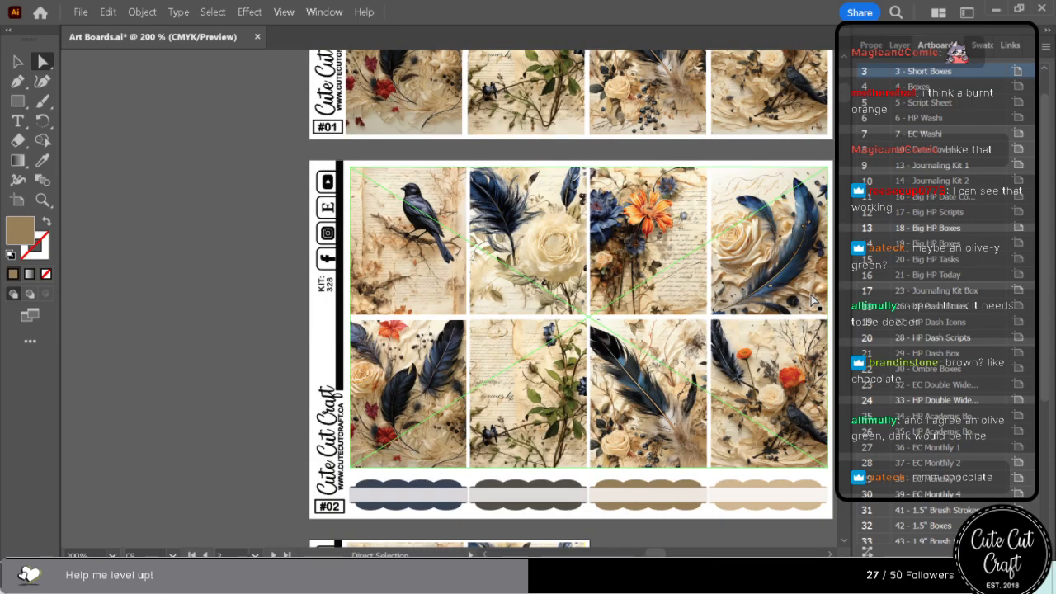
scroll(813, 301, down, 10)
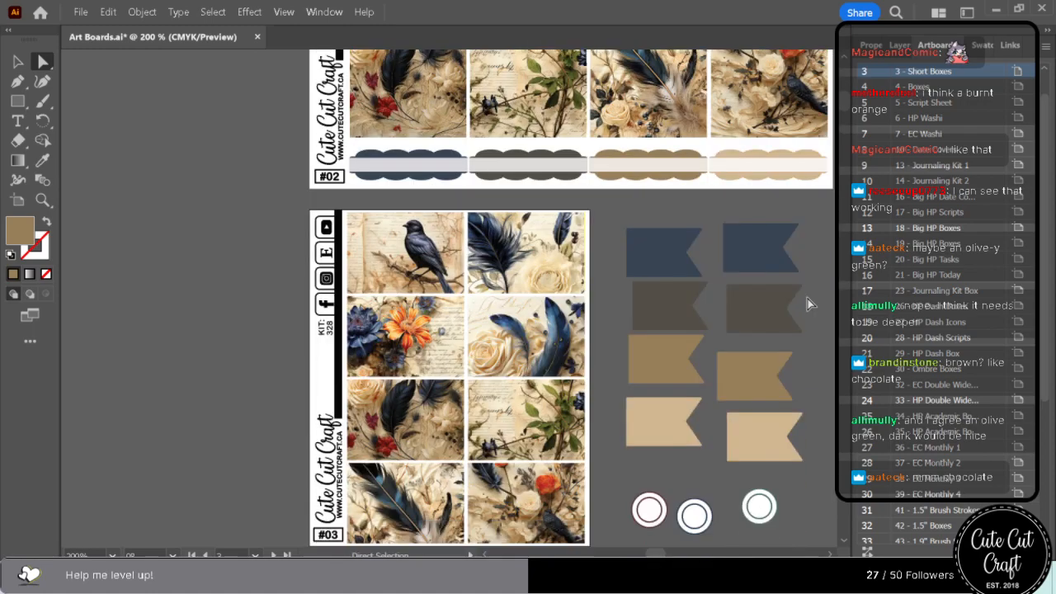
scroll(807, 303, down, 12)
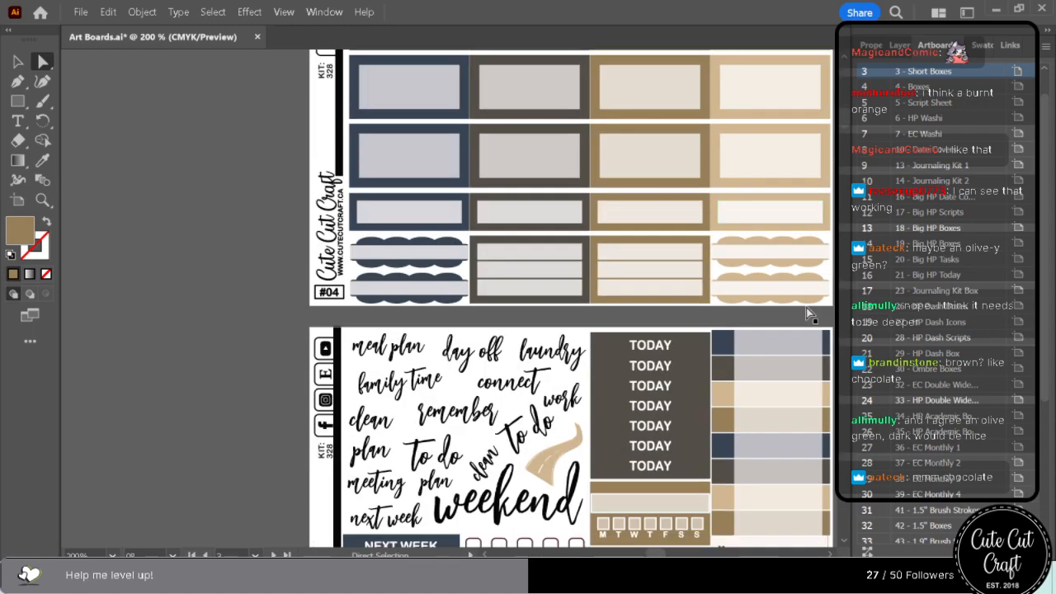
scroll(807, 314, down, 6)
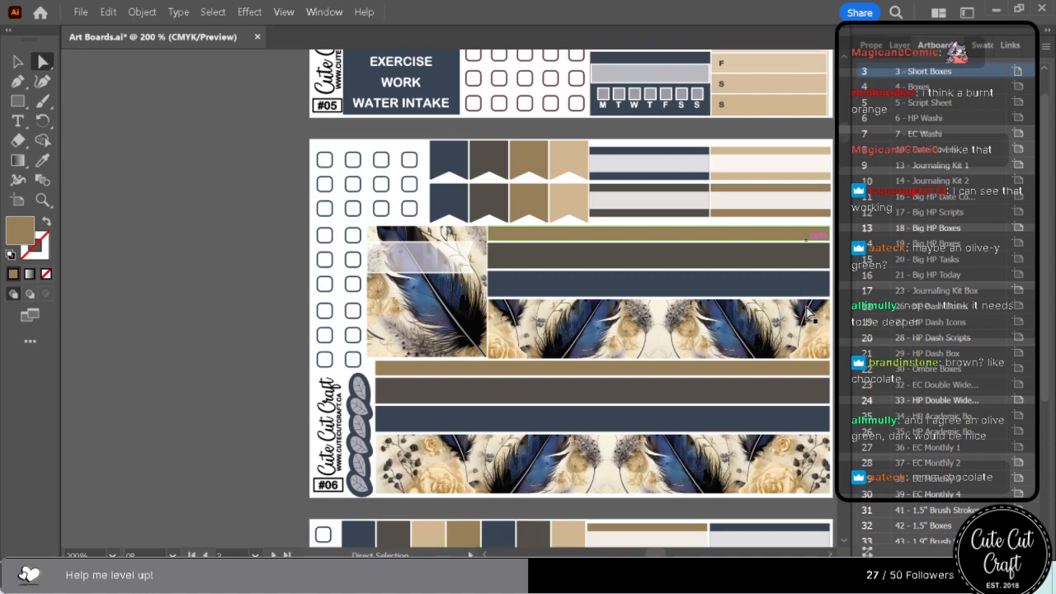
scroll(807, 312, down, 6)
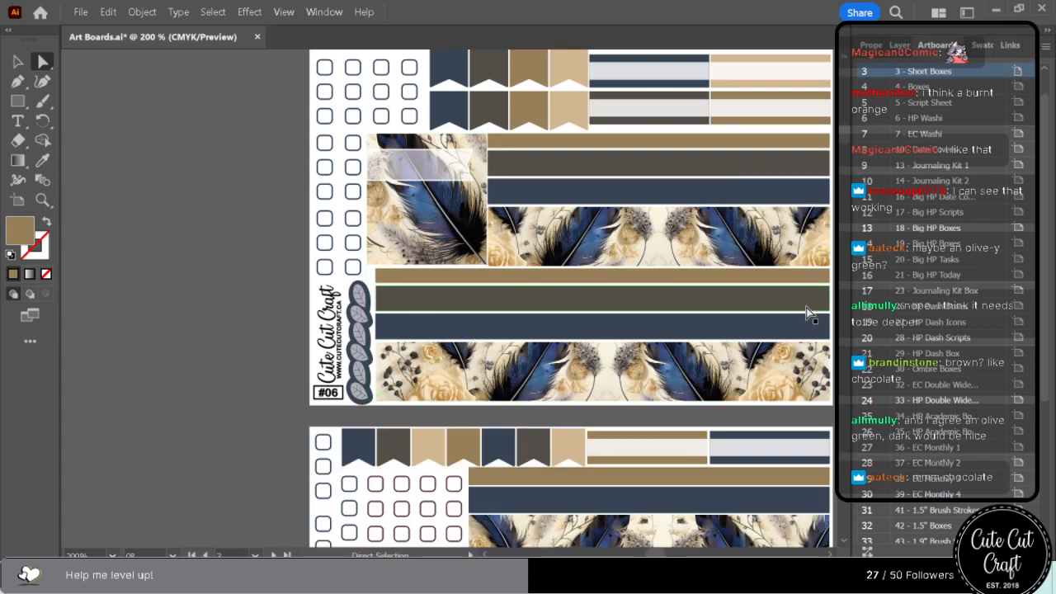
scroll(807, 312, down, 2)
scroll(807, 312, down, 4)
scroll(807, 312, down, 4)
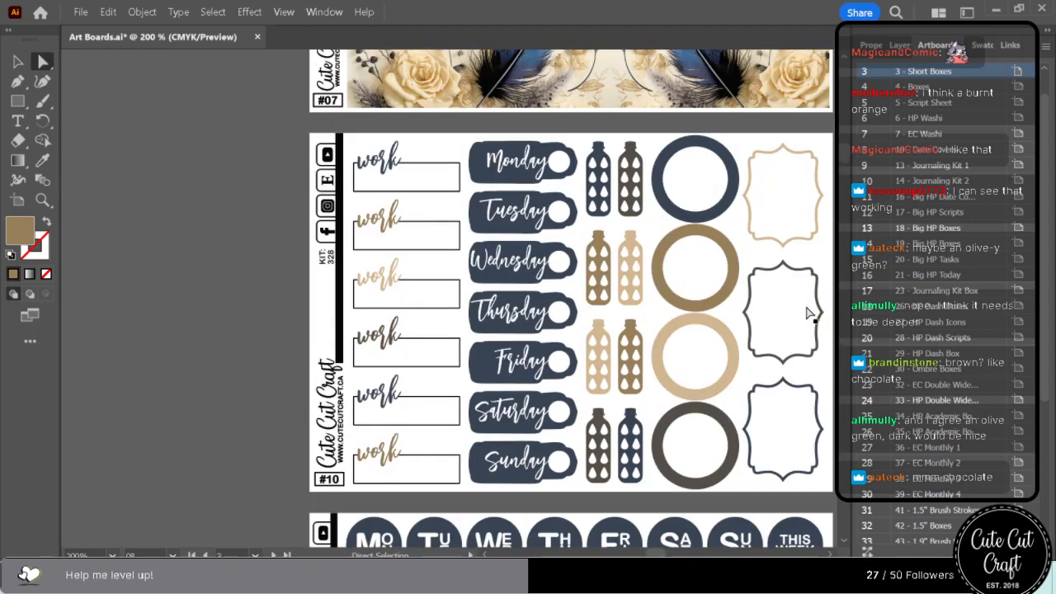
scroll(807, 312, down, 3)
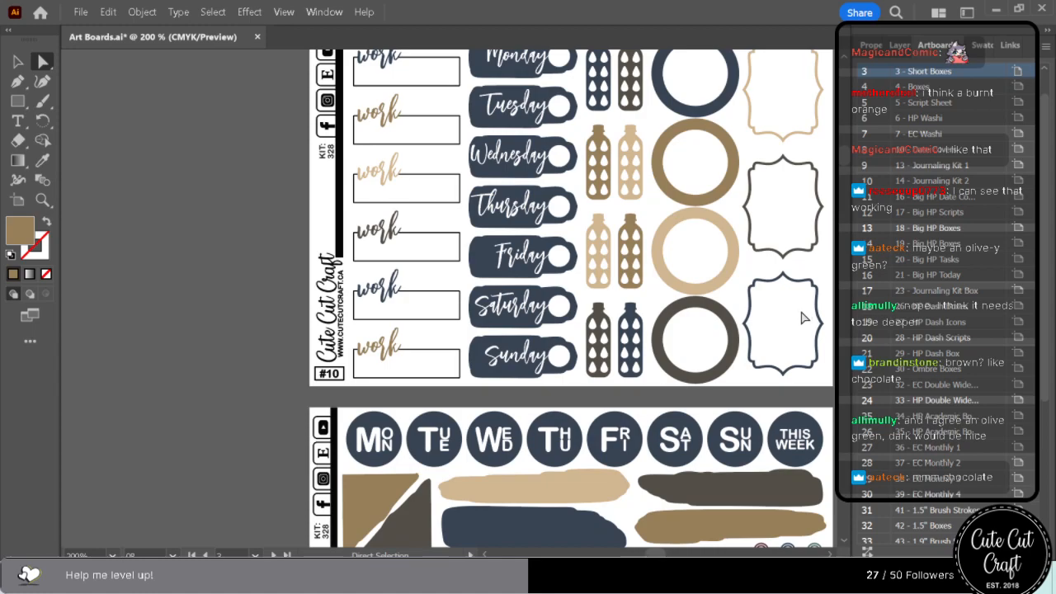
scroll(805, 318, down, 5)
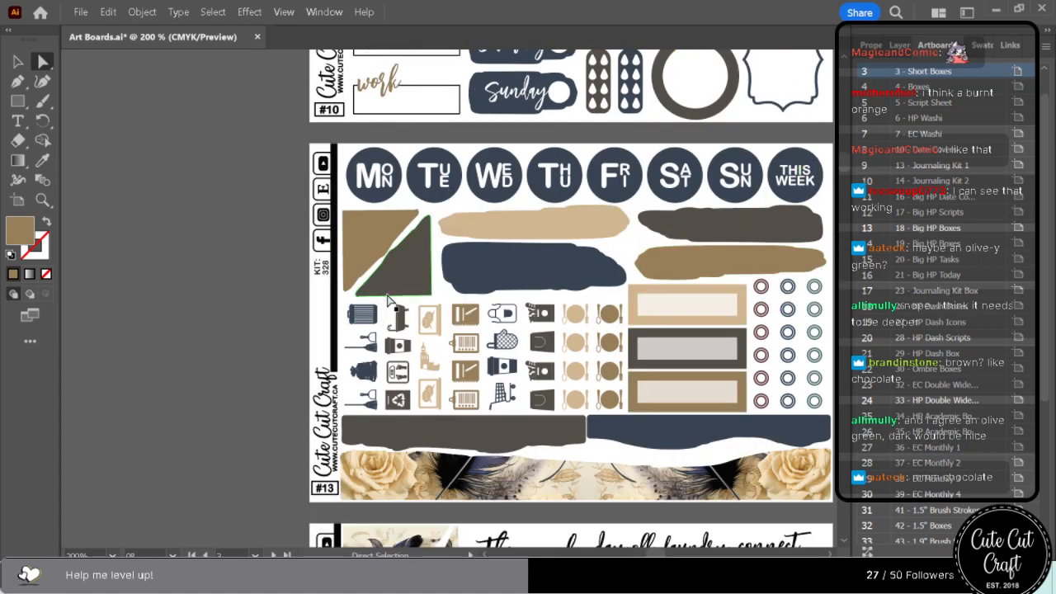
scroll(389, 299, down, 3)
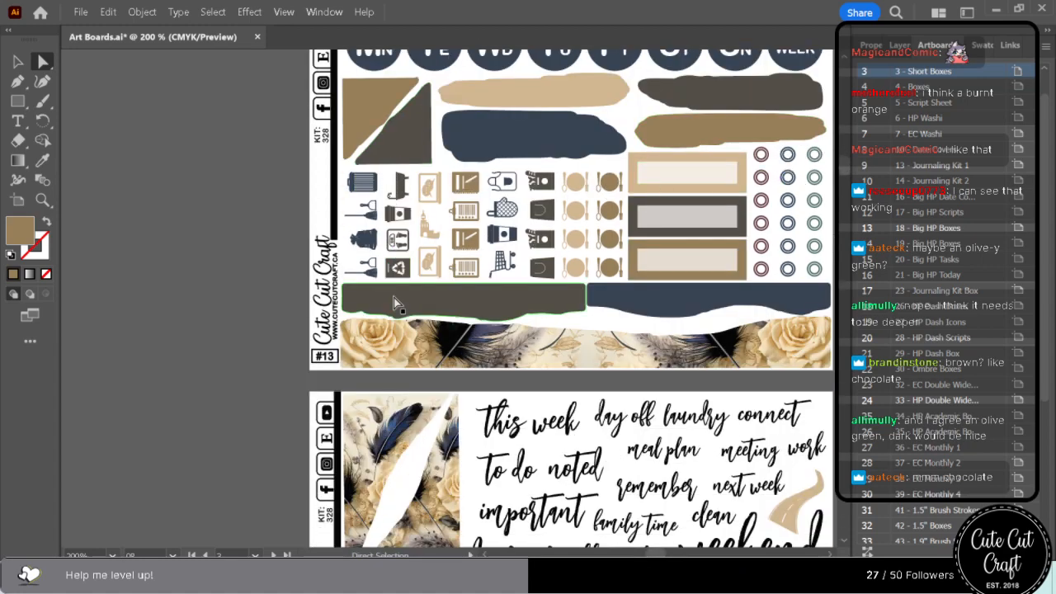
scroll(393, 304, down, 6)
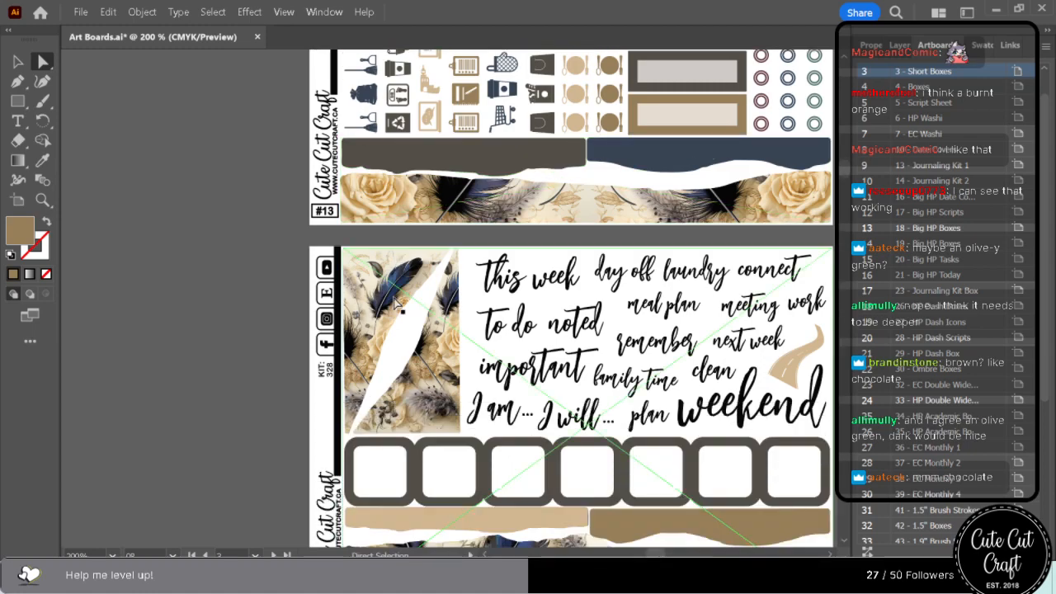
scroll(396, 304, down, 9)
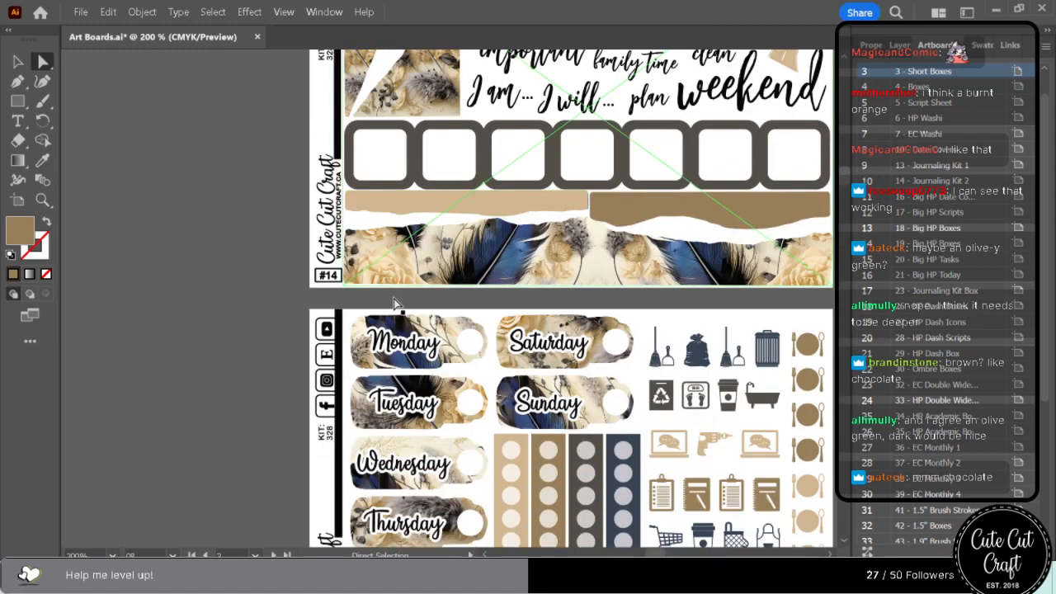
scroll(397, 308, down, 1)
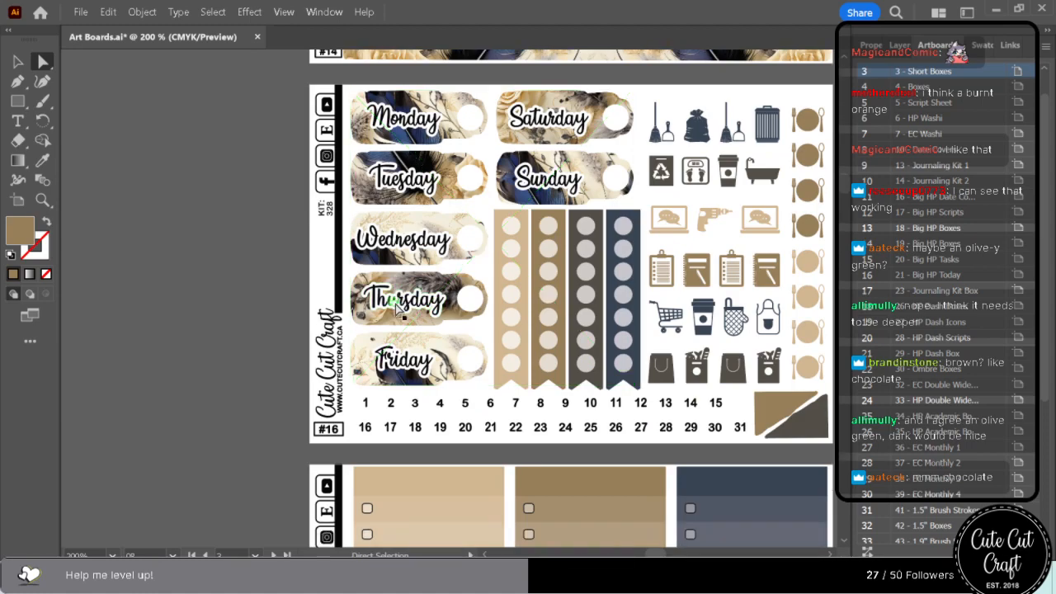
scroll(397, 308, down, 10)
scroll(394, 308, down, 16)
scroll(393, 314, down, 10)
scroll(390, 314, down, 18)
scroll(389, 321, down, 3)
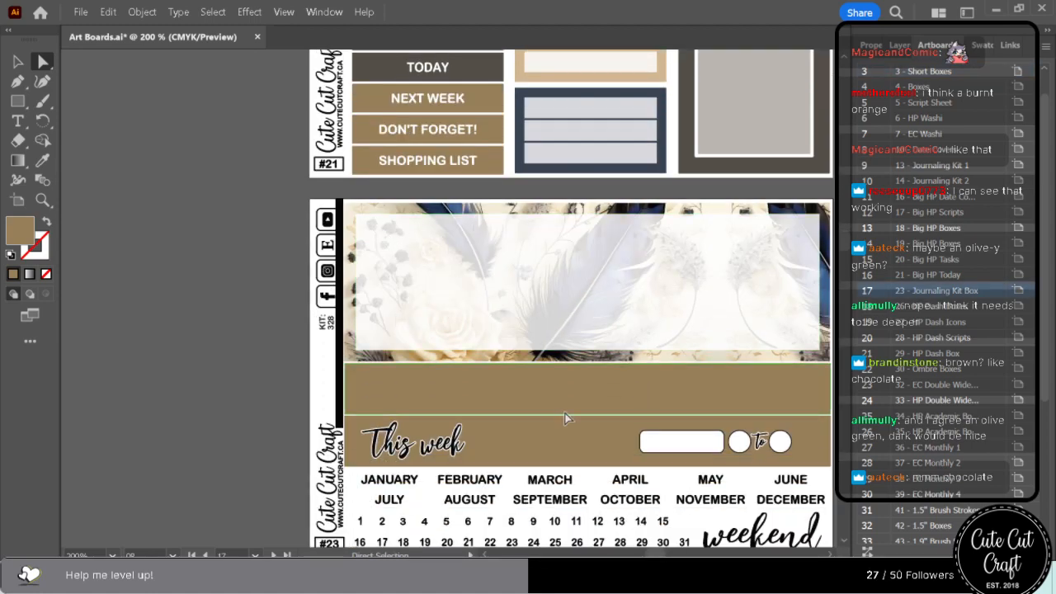
Recolour the golden brown band directly below the feather artwork on sheet #23 with the navy swatch.
click(627, 346)
click(965, 45)
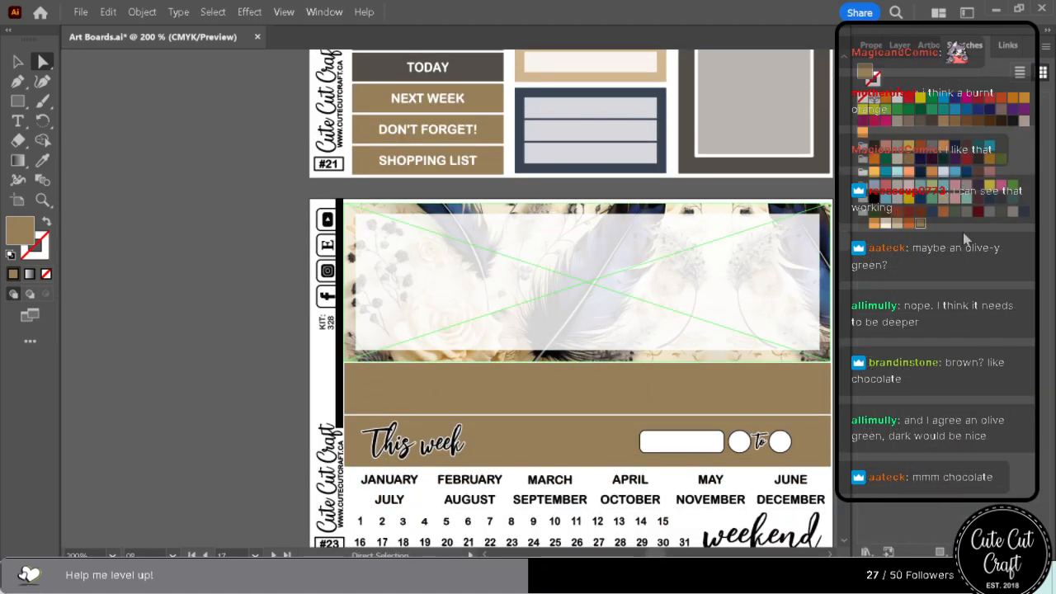
click(1025, 212)
Examine the colour balance of the dashboard sheets from #26 to #29.
scroll(266, 376, down, 6)
scroll(265, 375, down, 14)
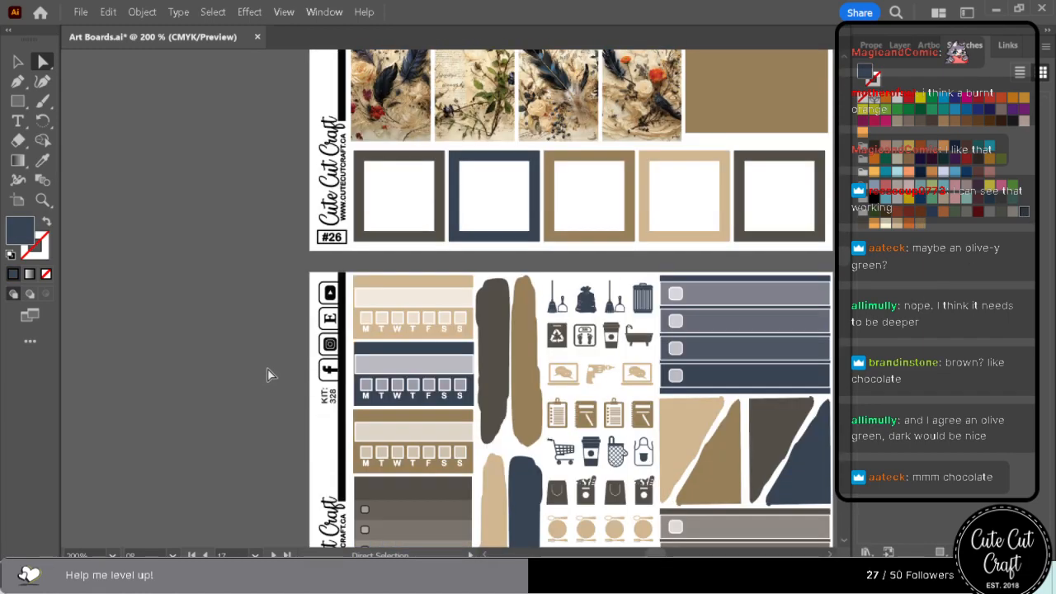
scroll(268, 373, down, 8)
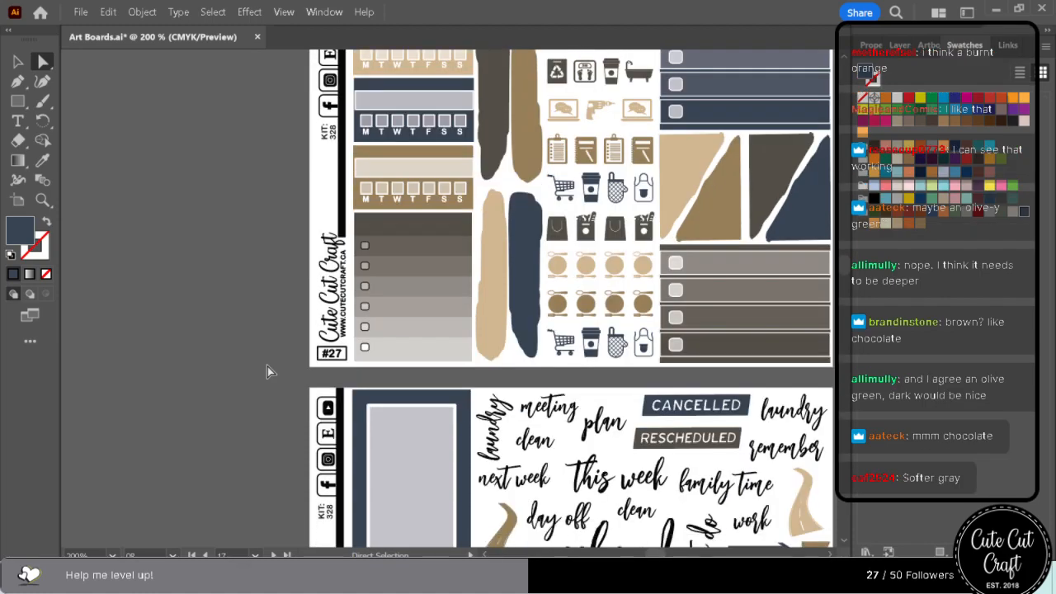
scroll(267, 372, down, 7)
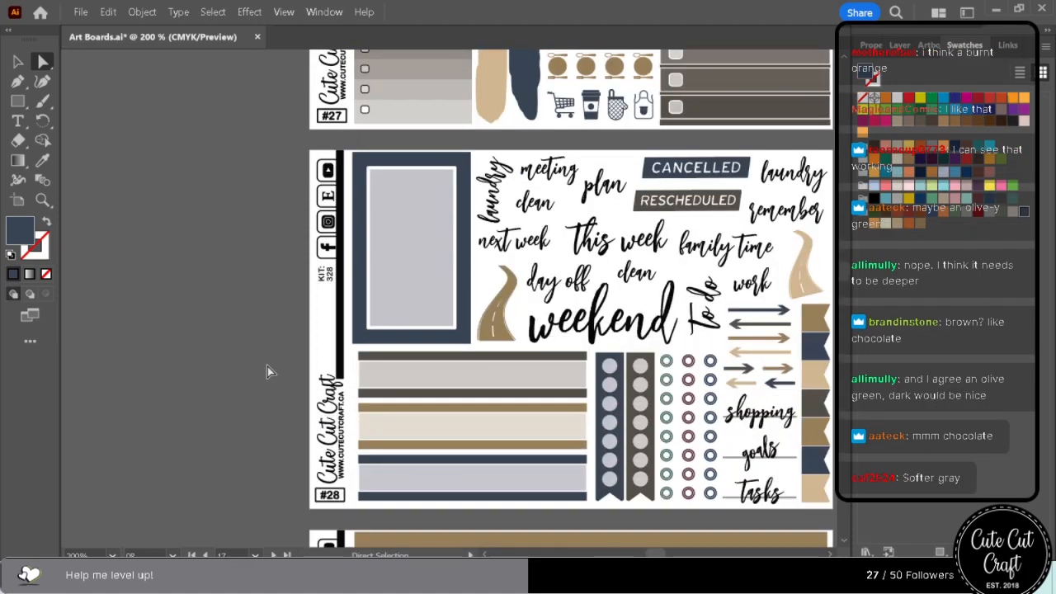
scroll(267, 371, down, 3)
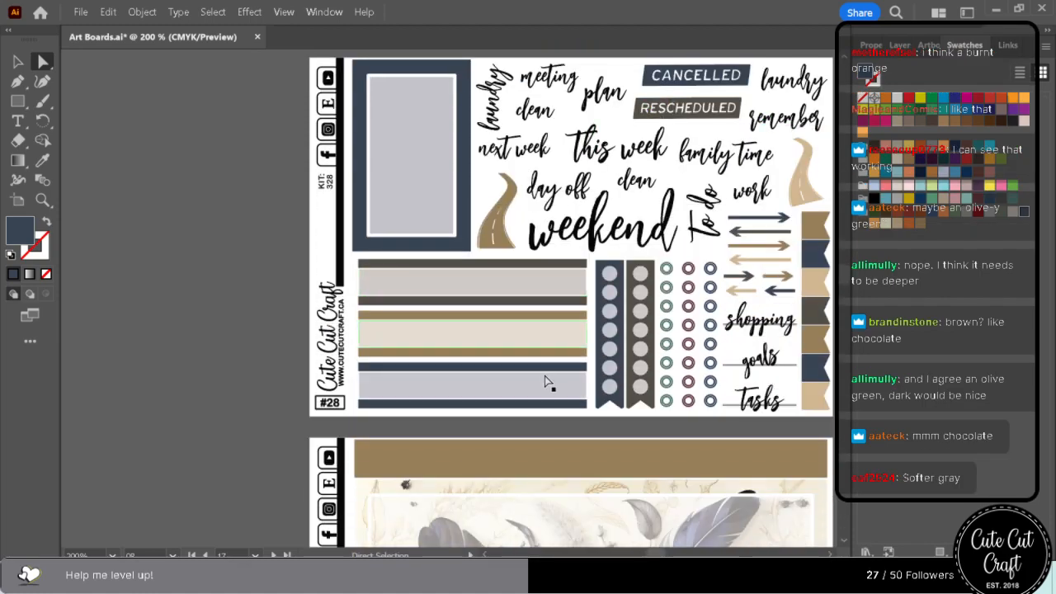
scroll(544, 377, down, 12)
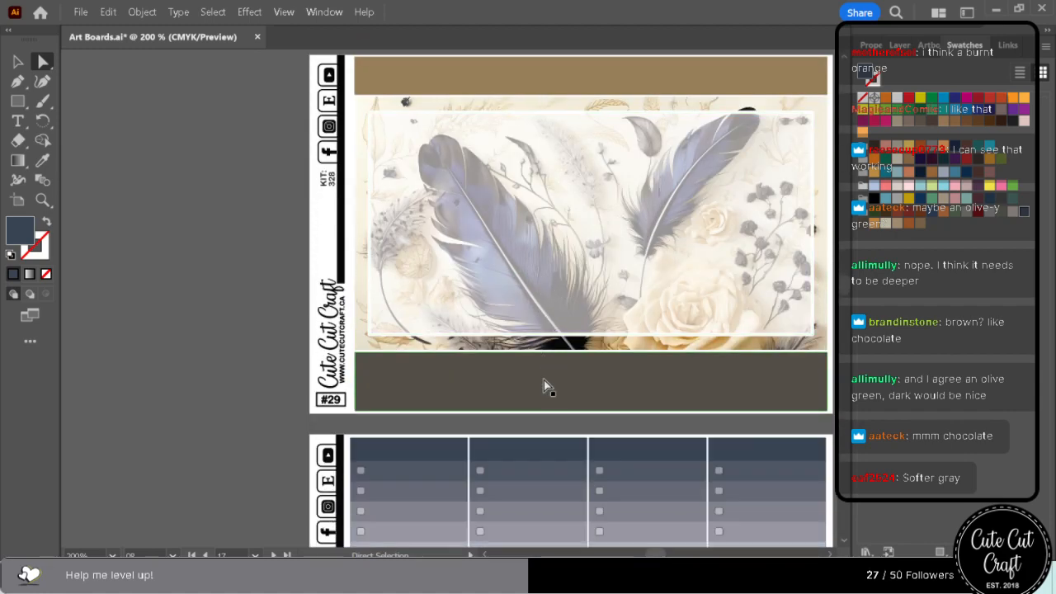
click(482, 165)
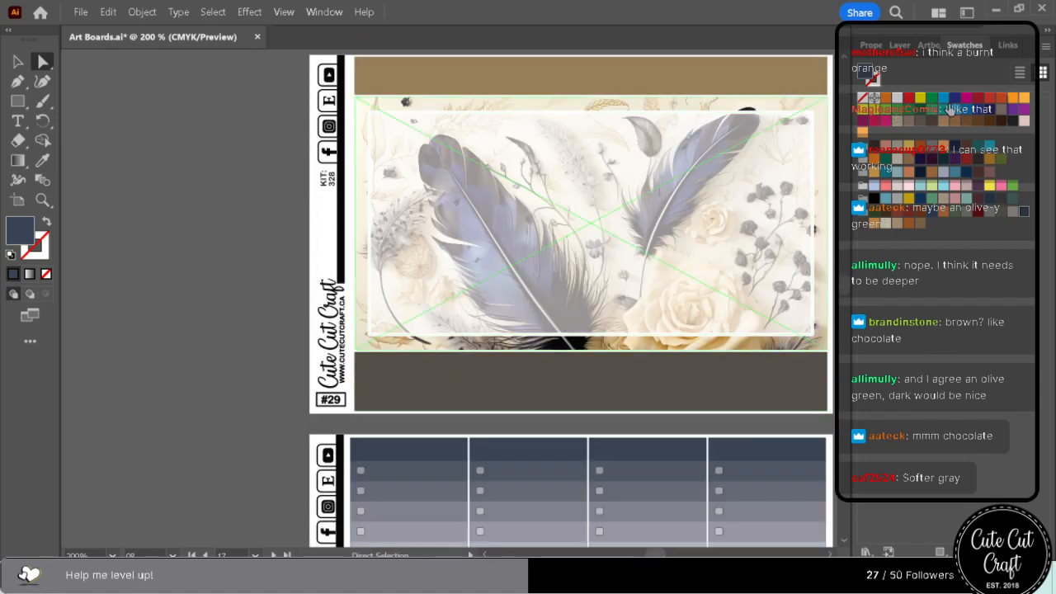
Return to the Short Boxes artboard and recolour the dark brown flag beside it with the soft grey sampled from the bird's plumage.
click(928, 45)
scroll(865, 142, up, 5)
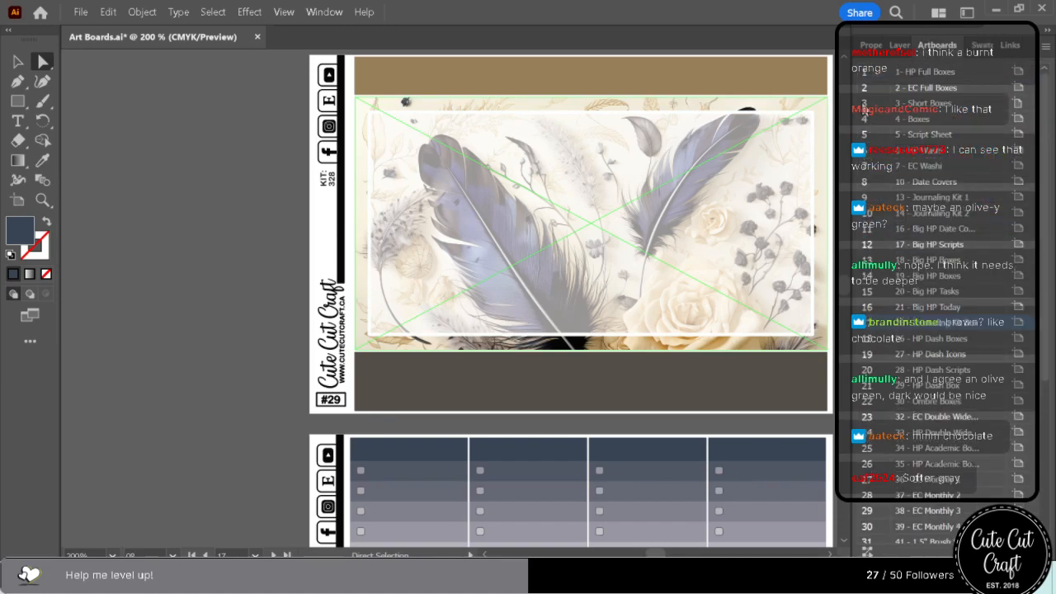
double_click(928, 102)
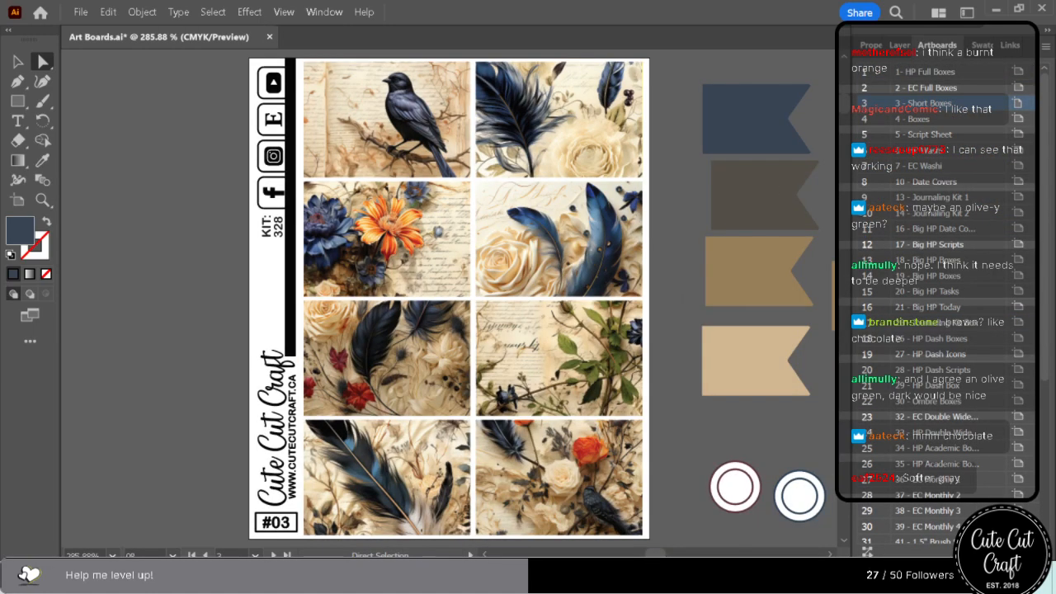
click(778, 207)
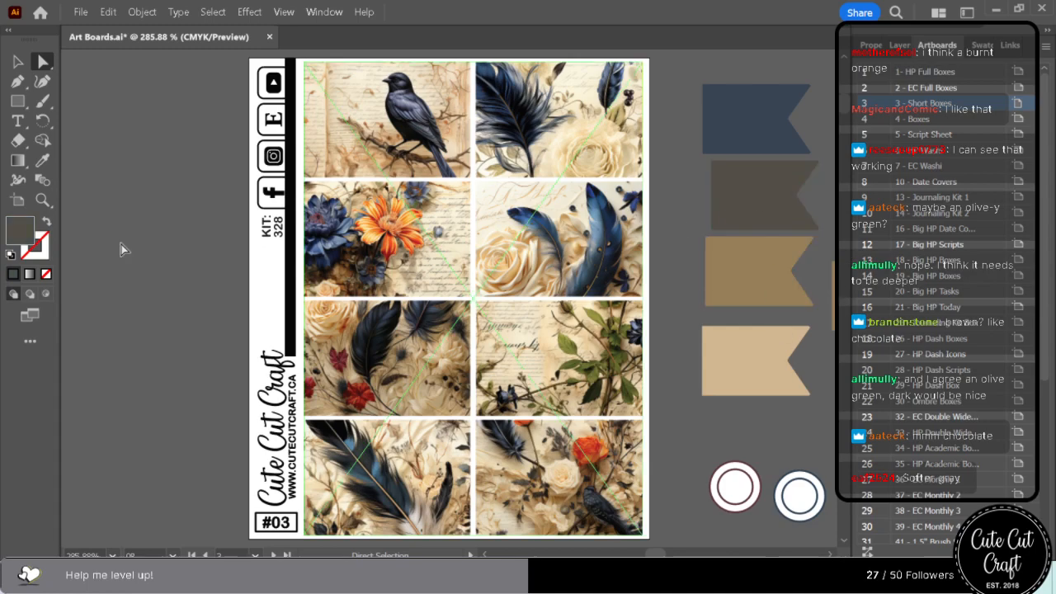
click(43, 160)
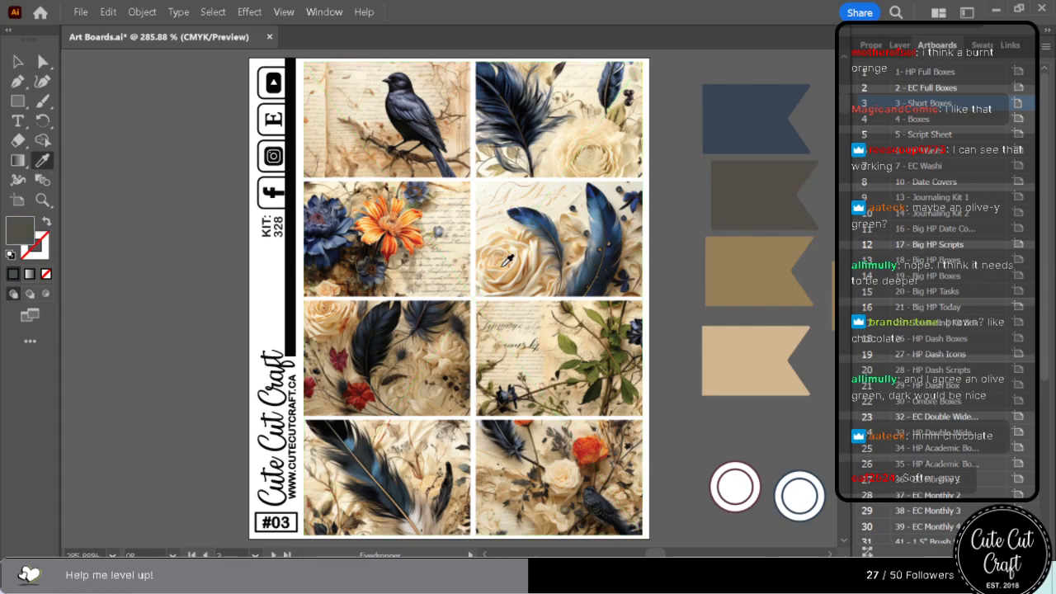
click(338, 441)
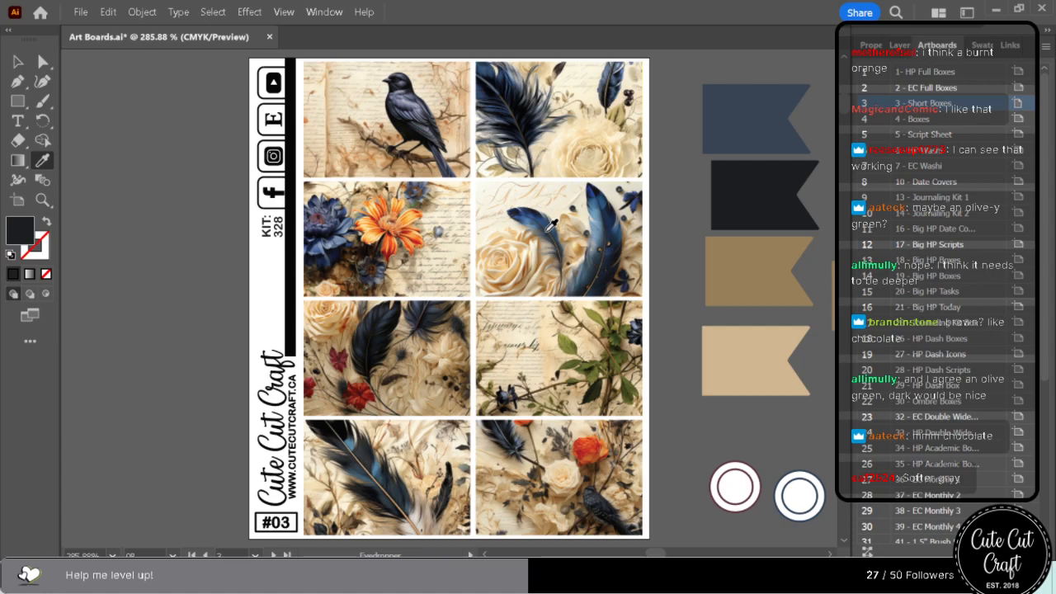
click(435, 122)
click(432, 124)
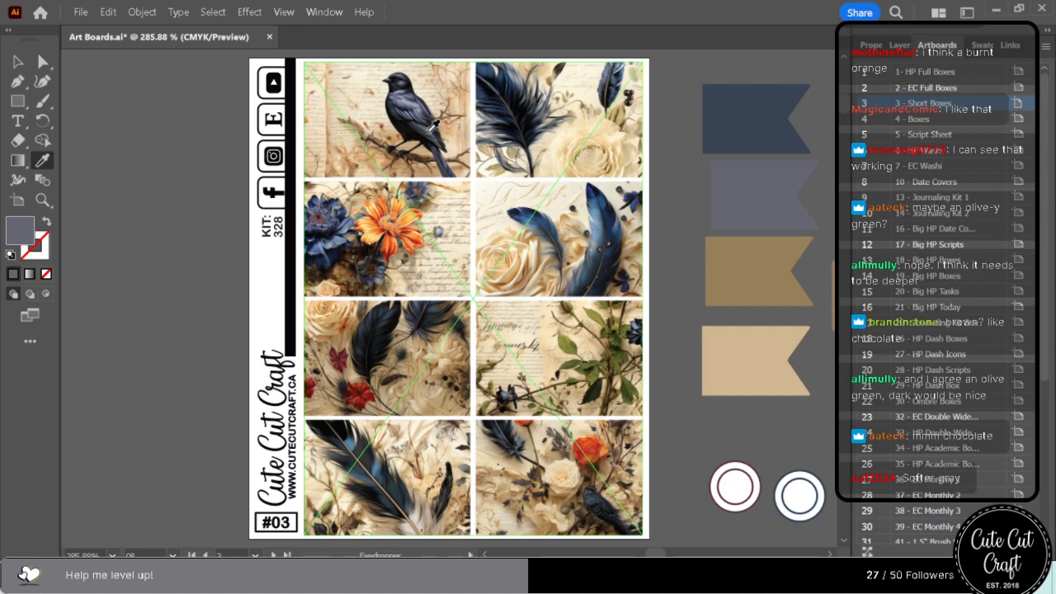
Swap the golden brown and grey flags so that golden brown sits below navy and grey sits above tan.
click(43, 61)
click(792, 353)
drag(772, 201, 774, 175)
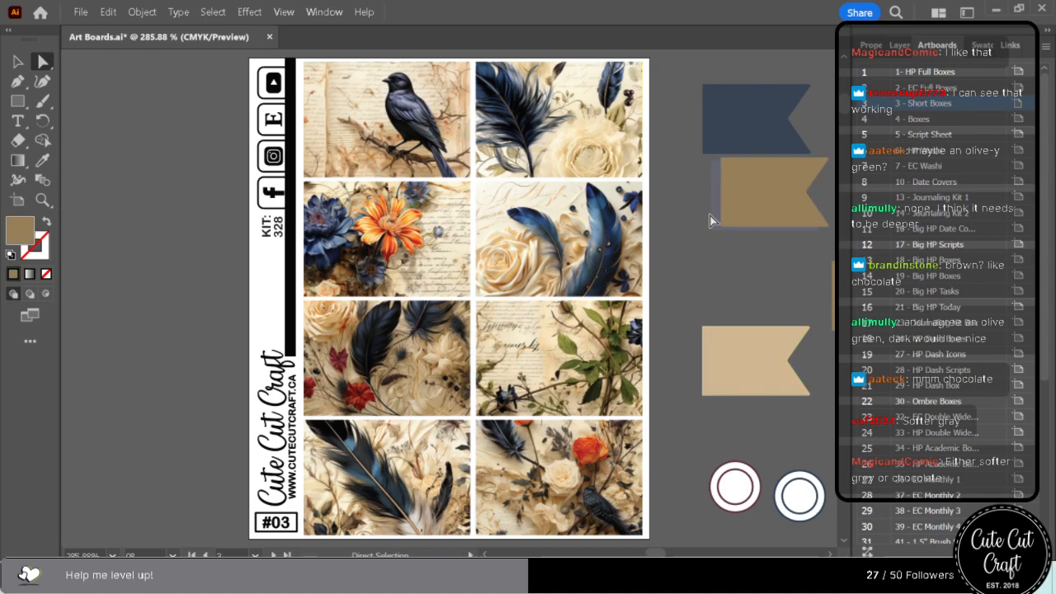
drag(715, 221, 709, 300)
drag(755, 197, 741, 202)
Try the dark green swatch on all objects sharing the golden brown flag's fill, and undo the change.
scroll(446, 297, right, 5)
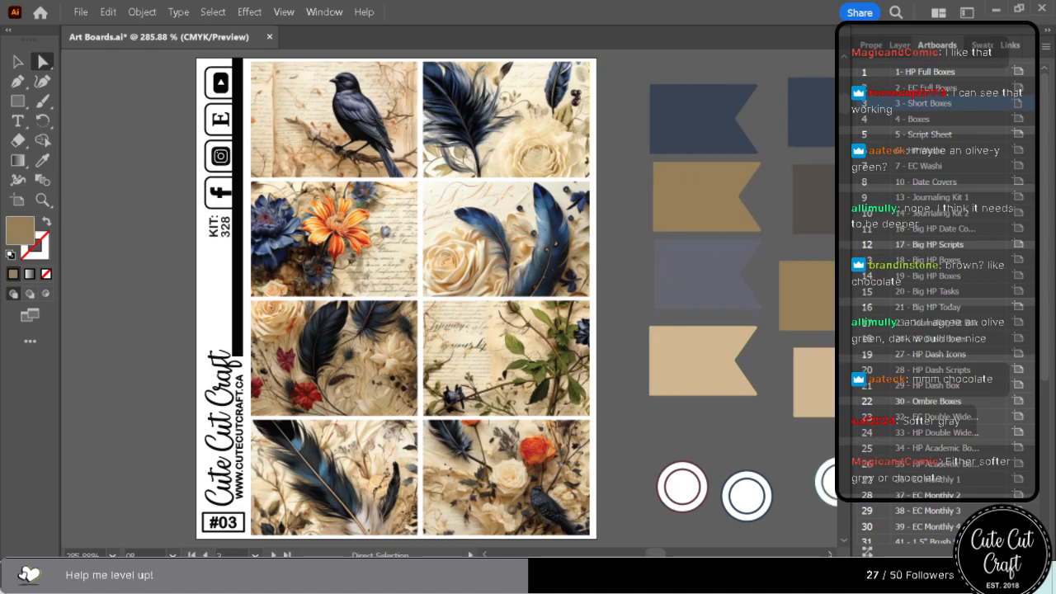
scroll(446, 297, right, 3)
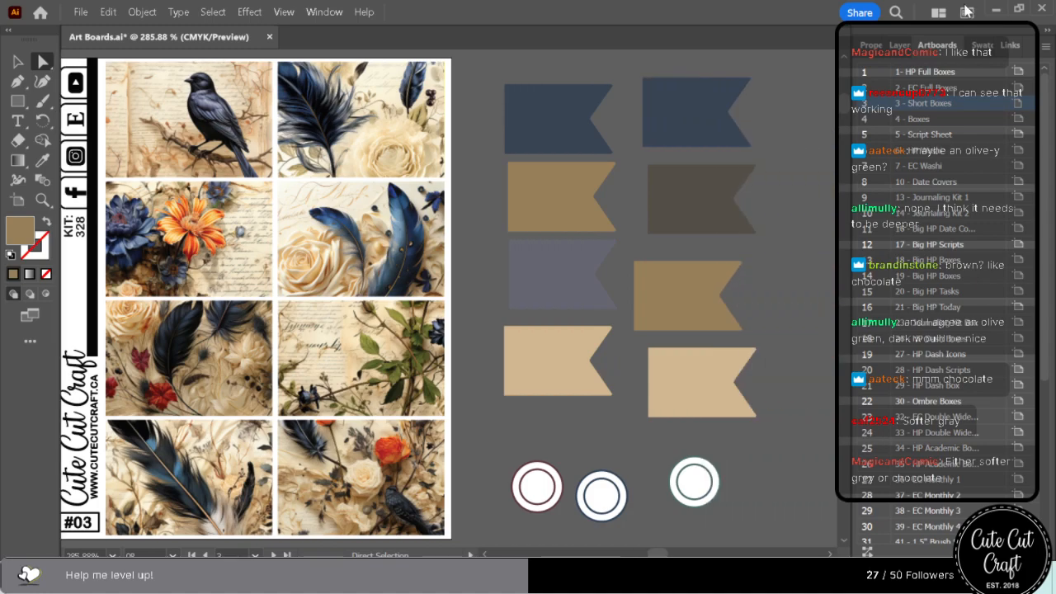
click(979, 47)
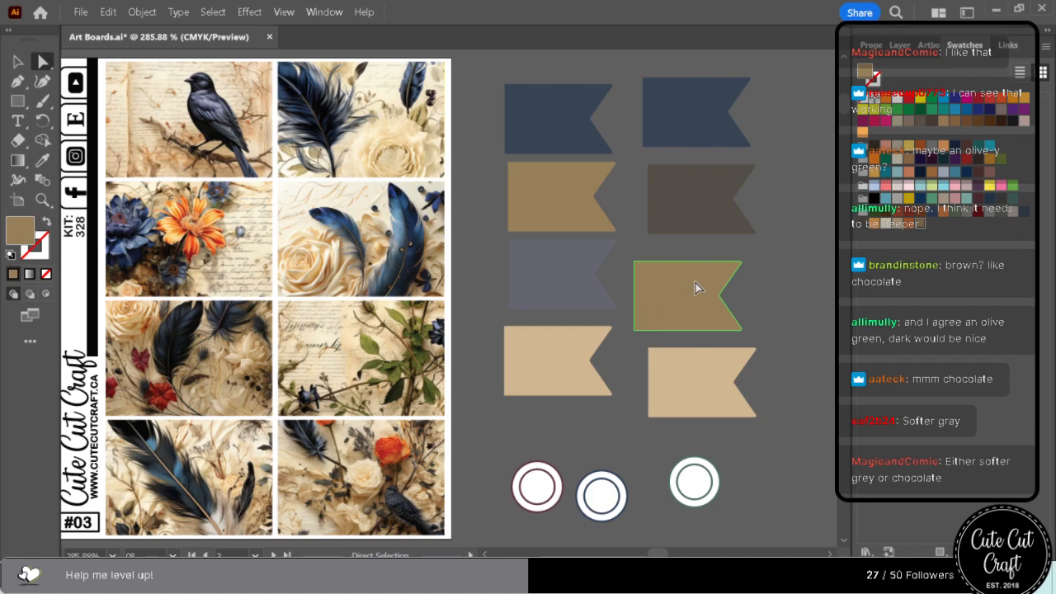
click(528, 192)
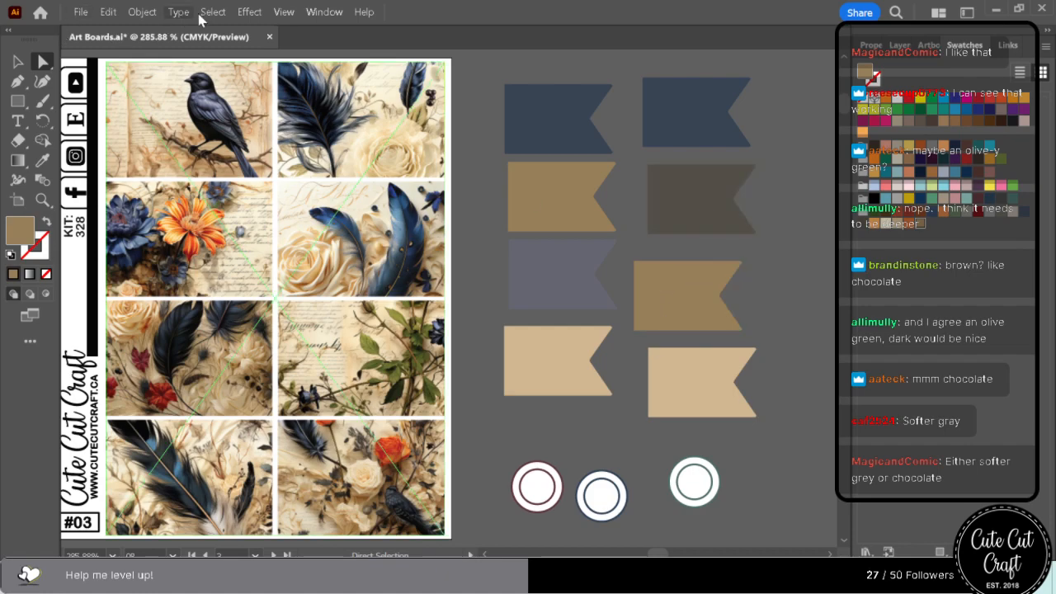
click(213, 11)
mouse_move(251, 157)
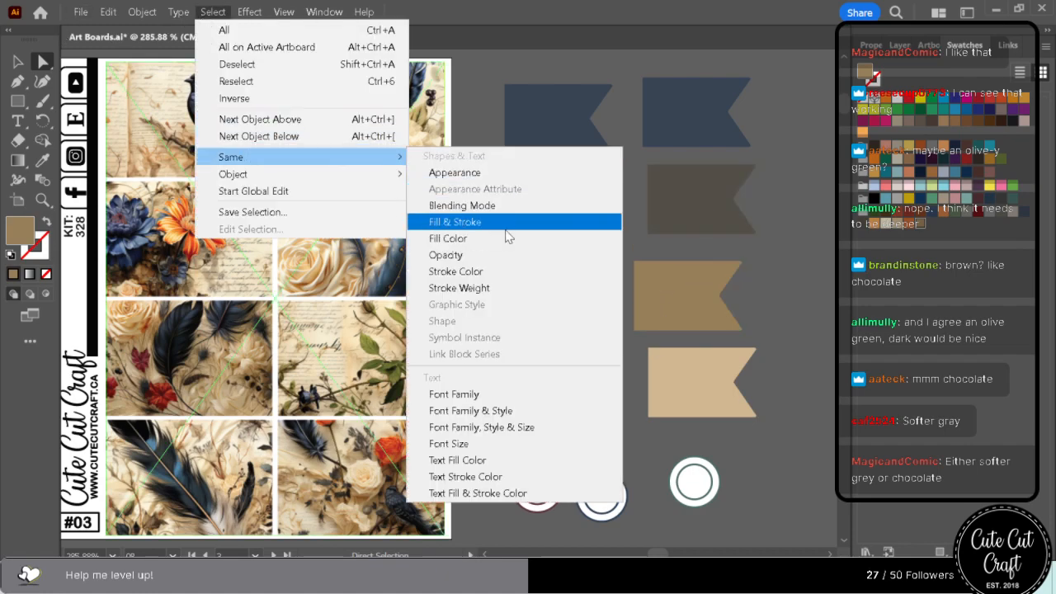
click(505, 228)
click(876, 218)
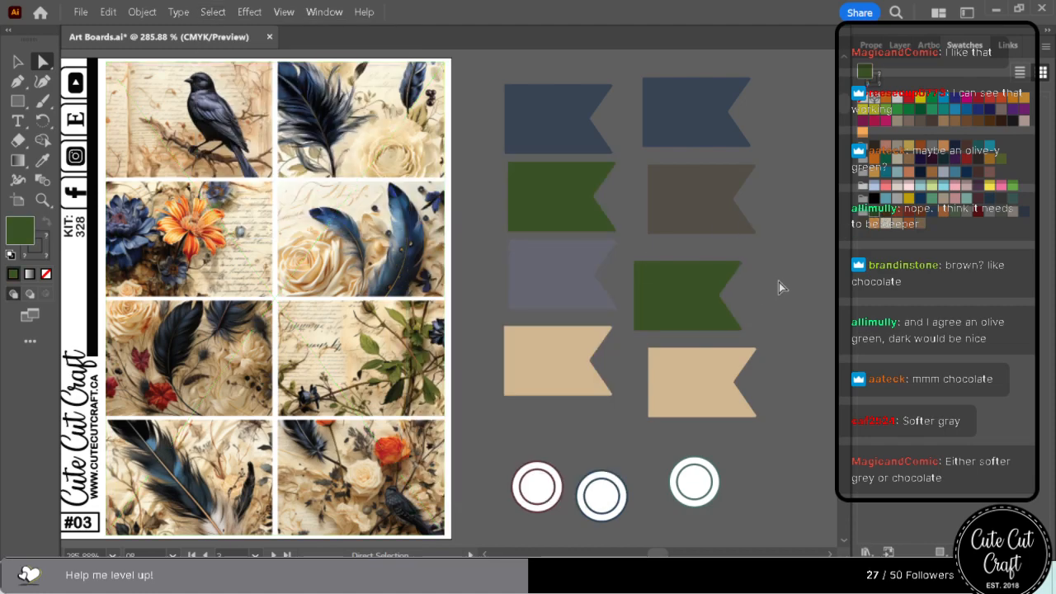
key(ctrl+z)
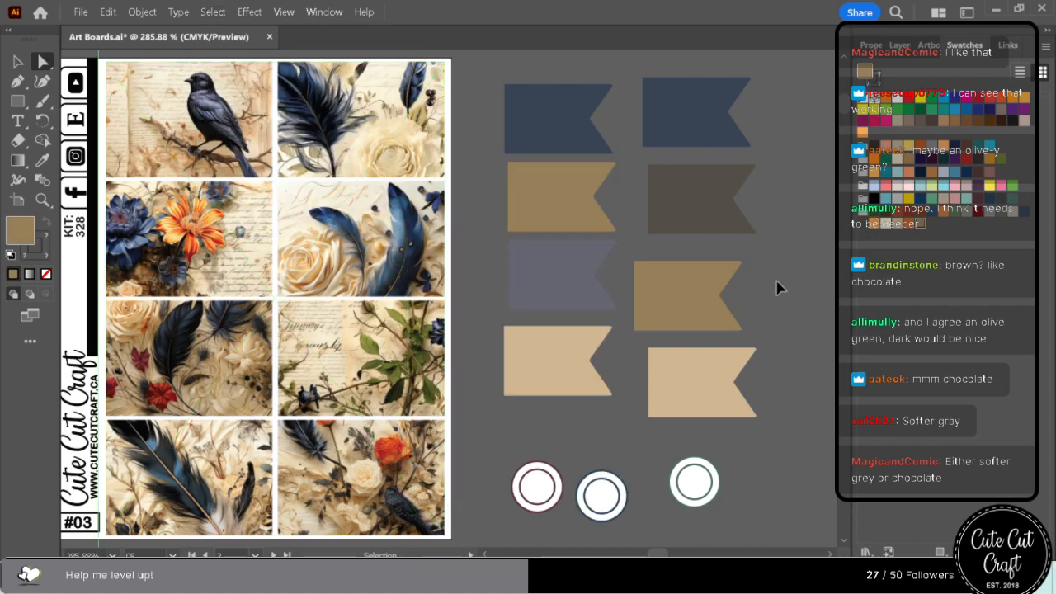
Save the grey flag's colour as a swatch and recolour all objects with the golden brown fill bright red.
click(561, 234)
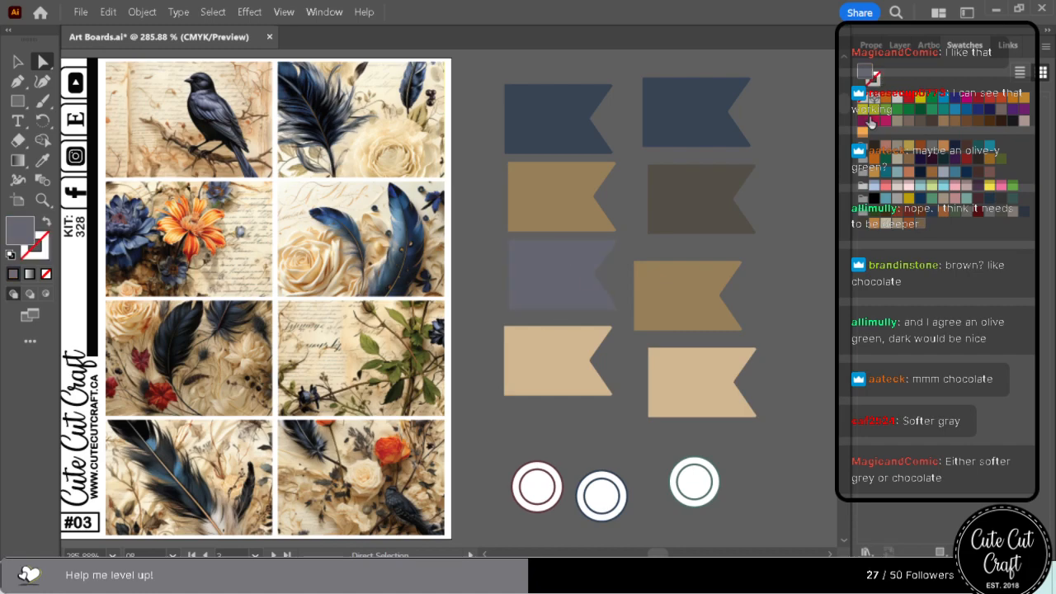
drag(864, 69, 930, 220)
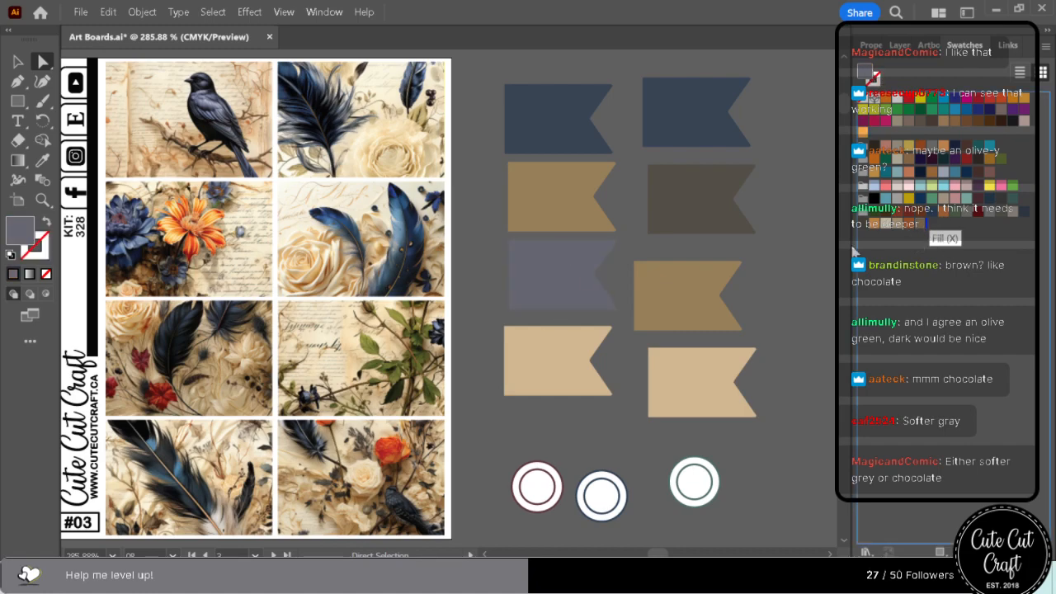
click(687, 263)
click(216, 15)
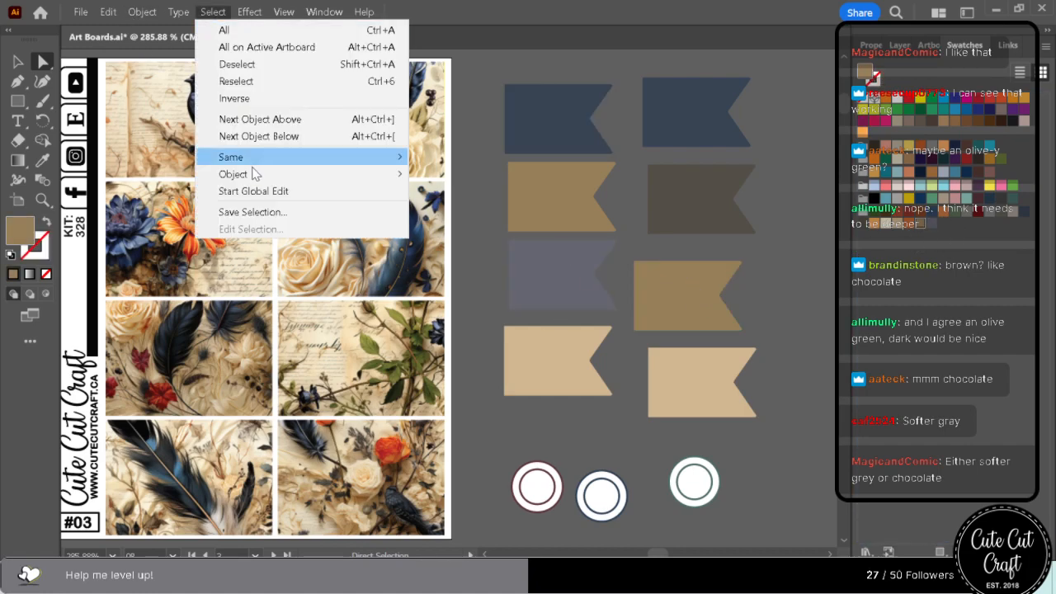
mouse_move(253, 161)
click(591, 251)
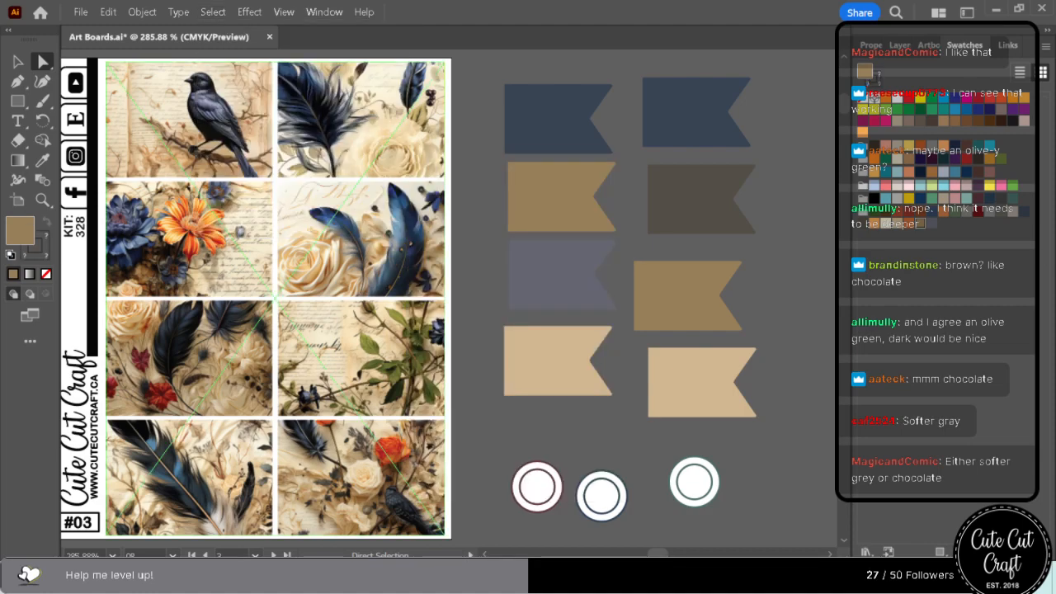
click(912, 99)
Recolour all objects sharing the dark brown flag's fill with the golden brown swatch, undoing the grey applied first.
click(685, 194)
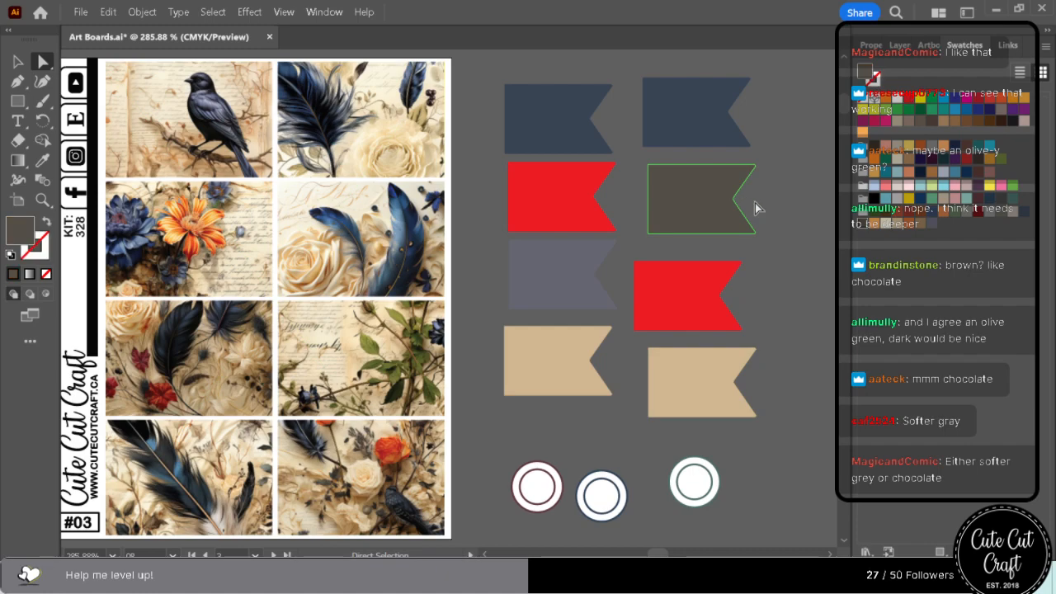
click(213, 11)
mouse_move(249, 161)
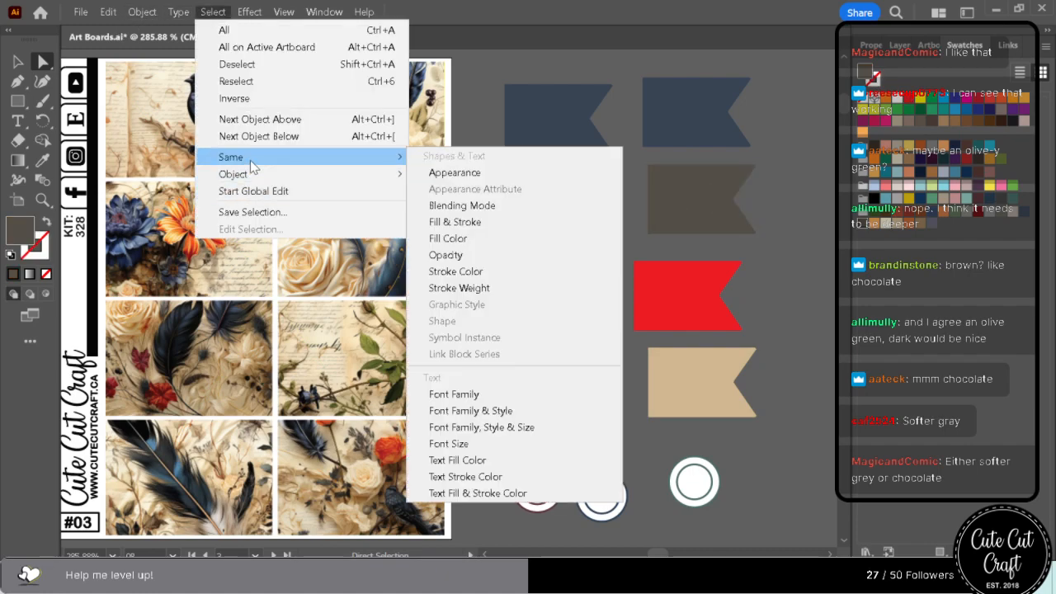
click(474, 251)
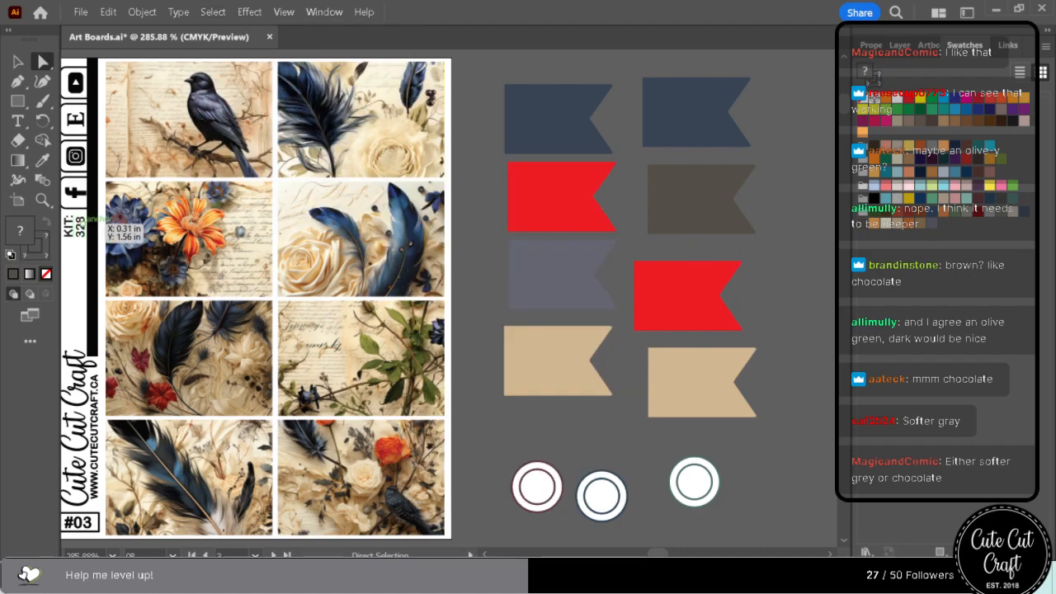
click(927, 227)
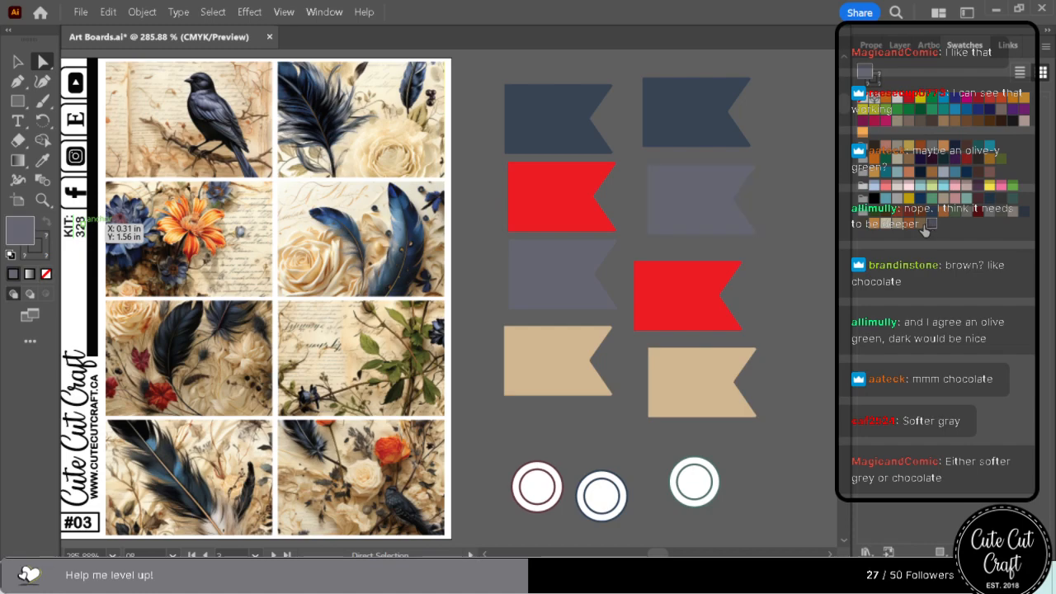
key(ctrl+z)
Recolour all objects with the bright red fill using the new grey swatch.
click(691, 323)
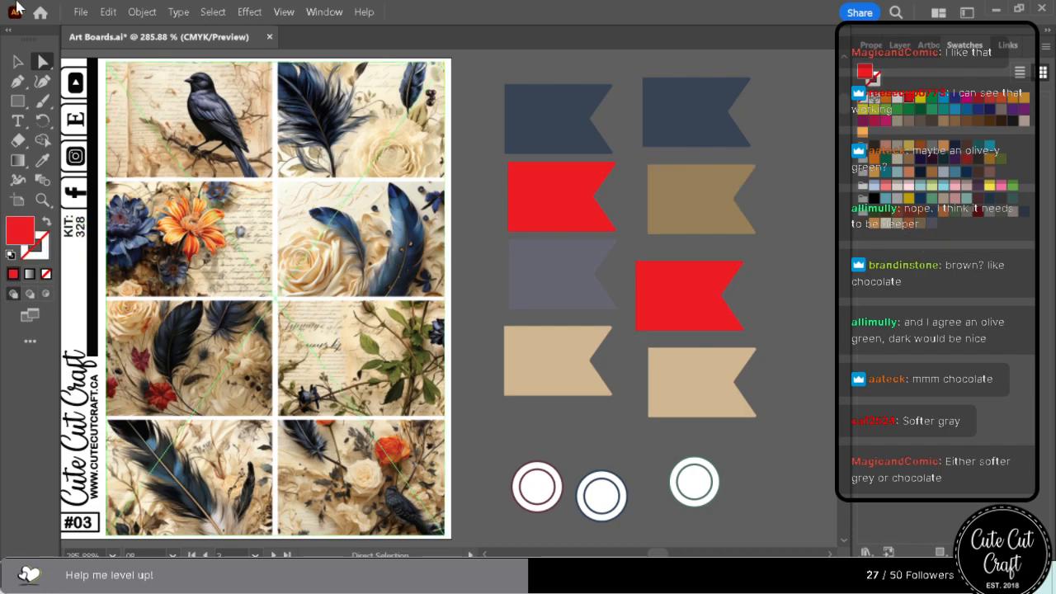
click(213, 12)
mouse_move(369, 166)
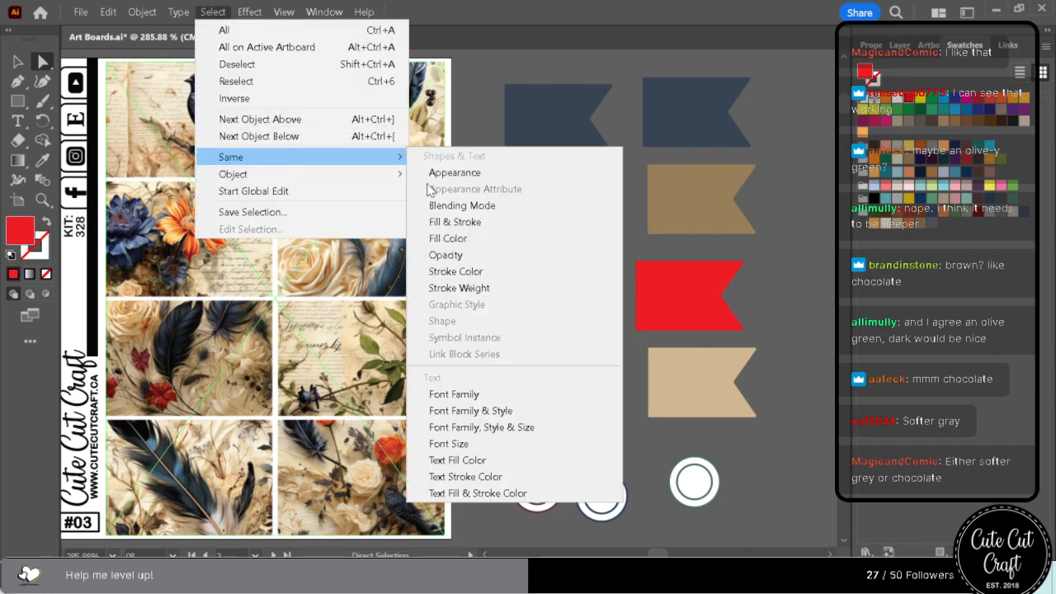
click(476, 240)
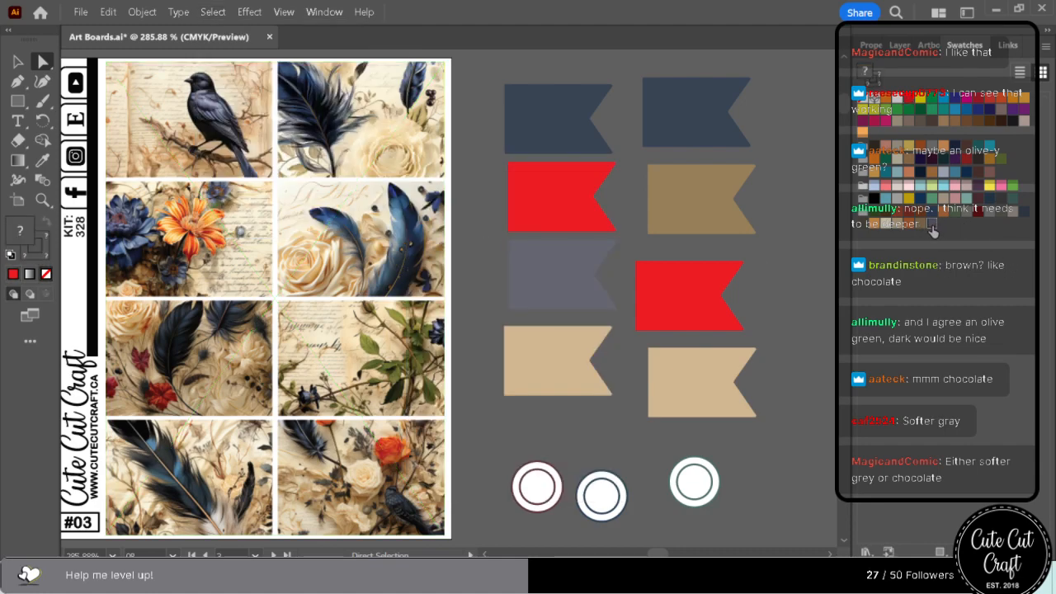
click(931, 224)
Examine how the grey and golden brown work beside the navy and tan on sheets #02 to #06.
scroll(747, 347, up, 10)
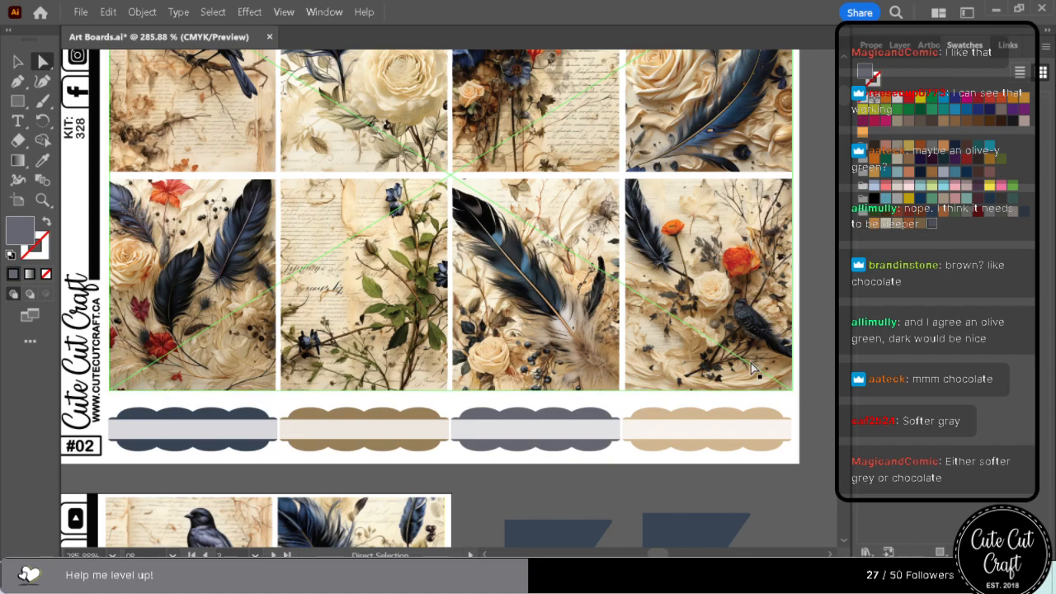
scroll(751, 369, down, 5)
right_click(745, 369)
scroll(784, 427, down, 10)
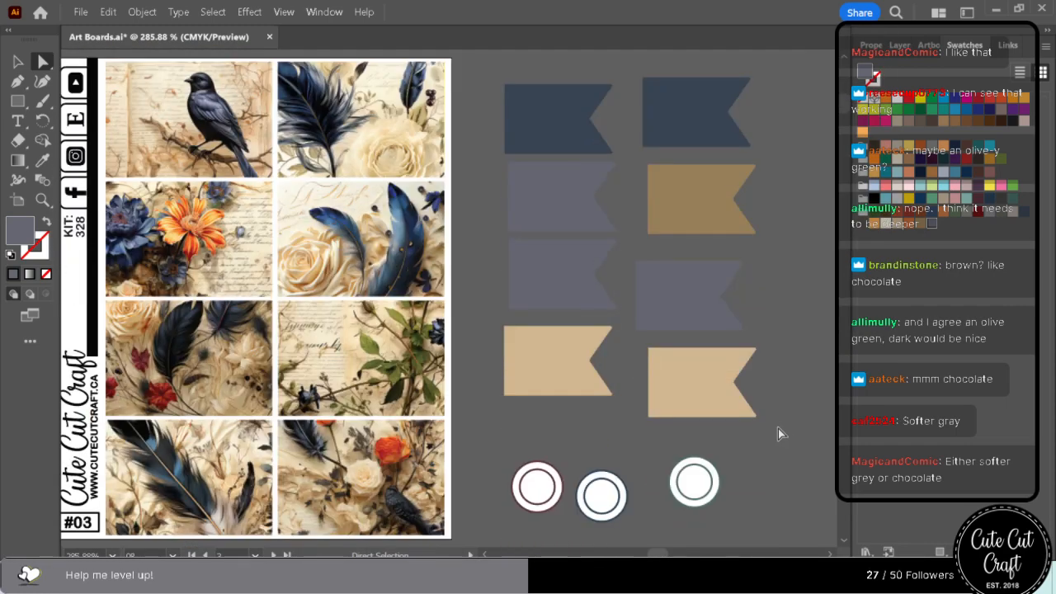
scroll(778, 437, down, 10)
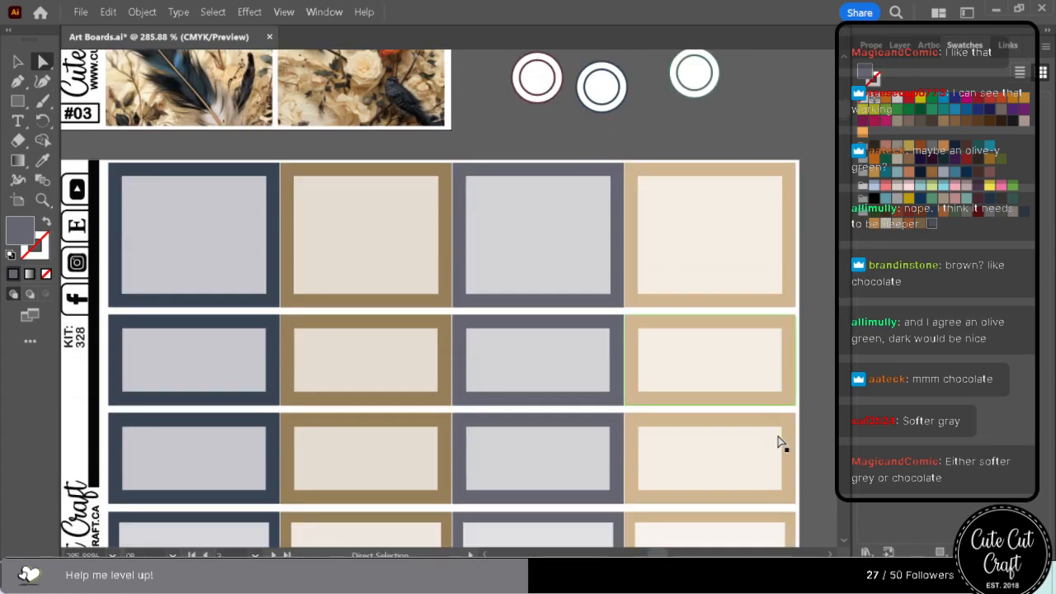
scroll(779, 447, down, 10)
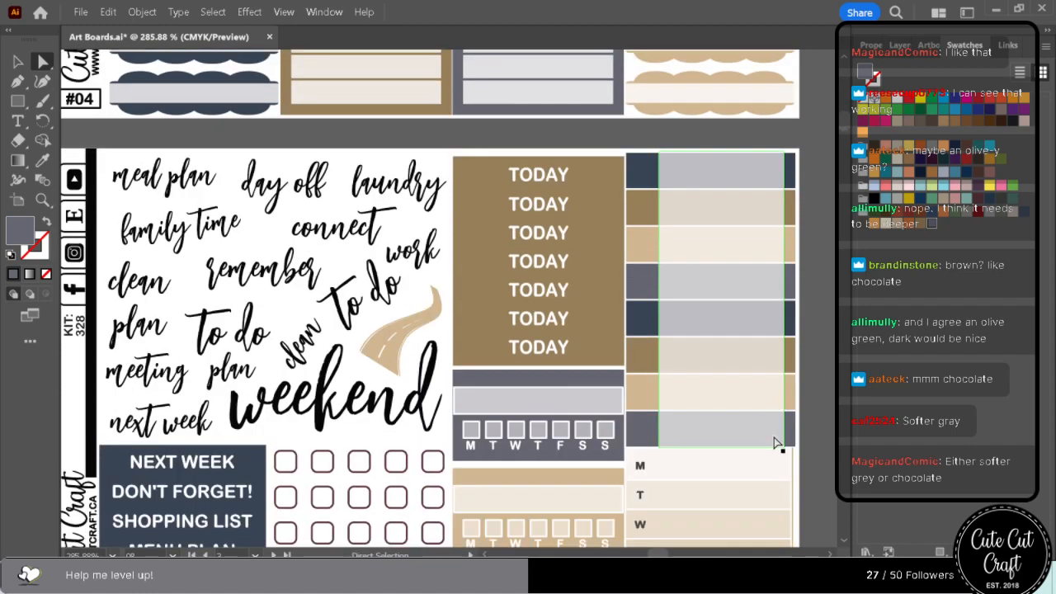
scroll(776, 443, down, 10)
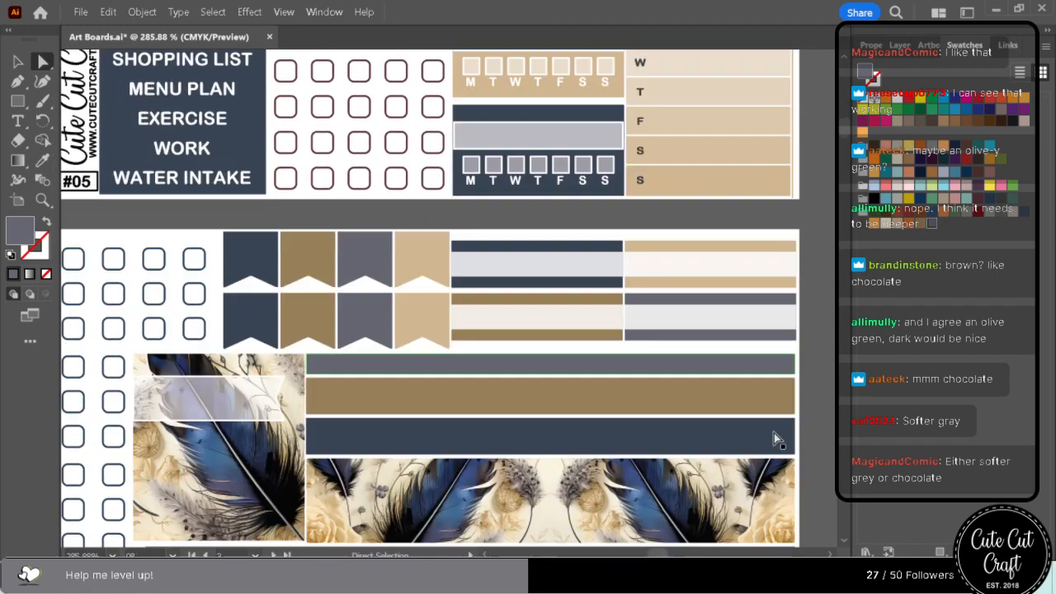
scroll(775, 436, down, 2)
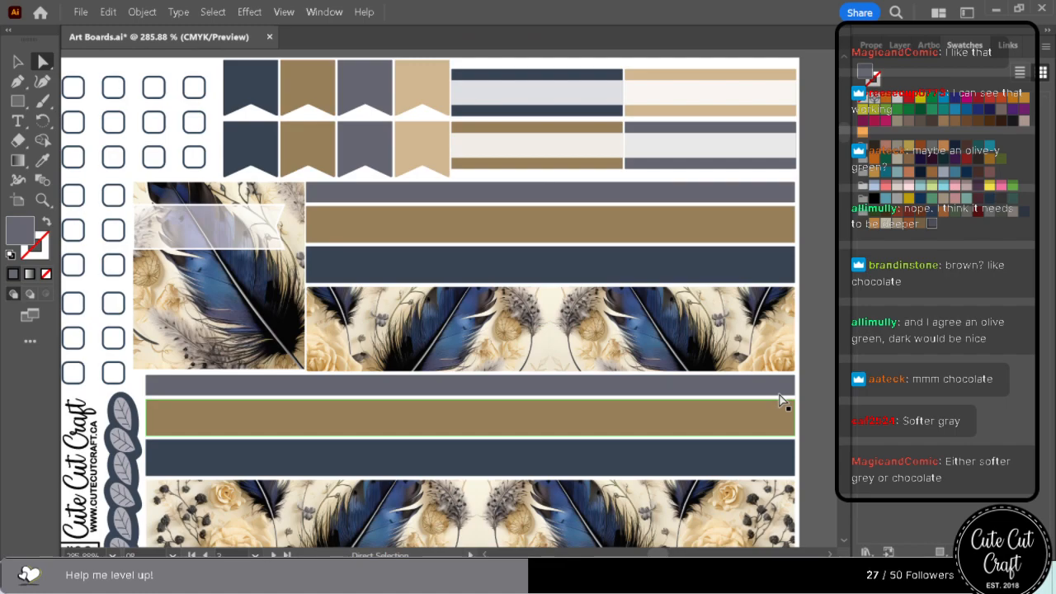
scroll(776, 396, down, 5)
scroll(775, 397, down, 17)
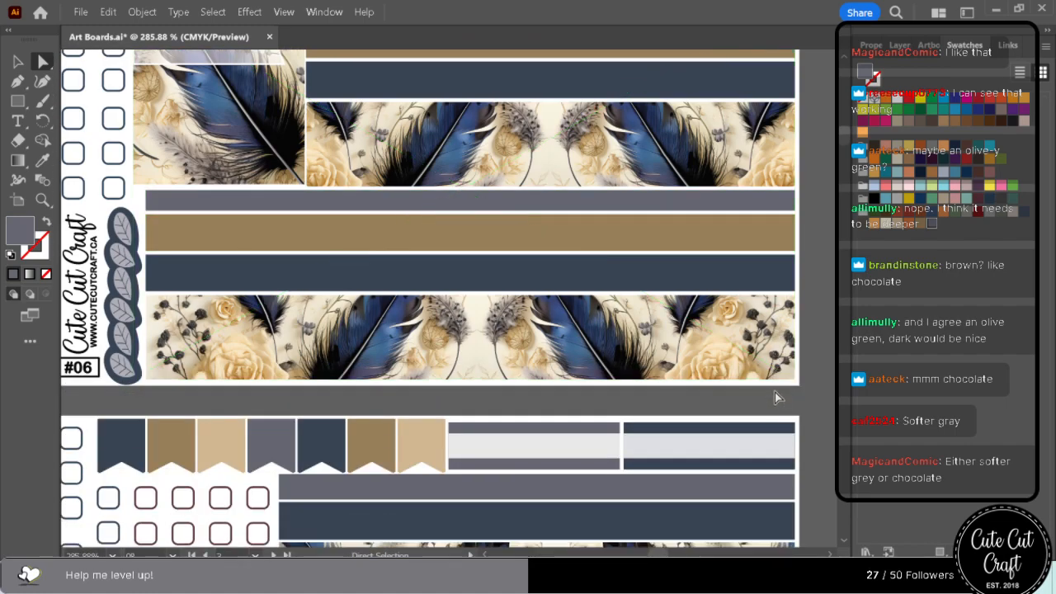
Recolour the two thin grey bands above the navy strips on sheet #07 with the golden brown swatch.
scroll(776, 396, down, 4)
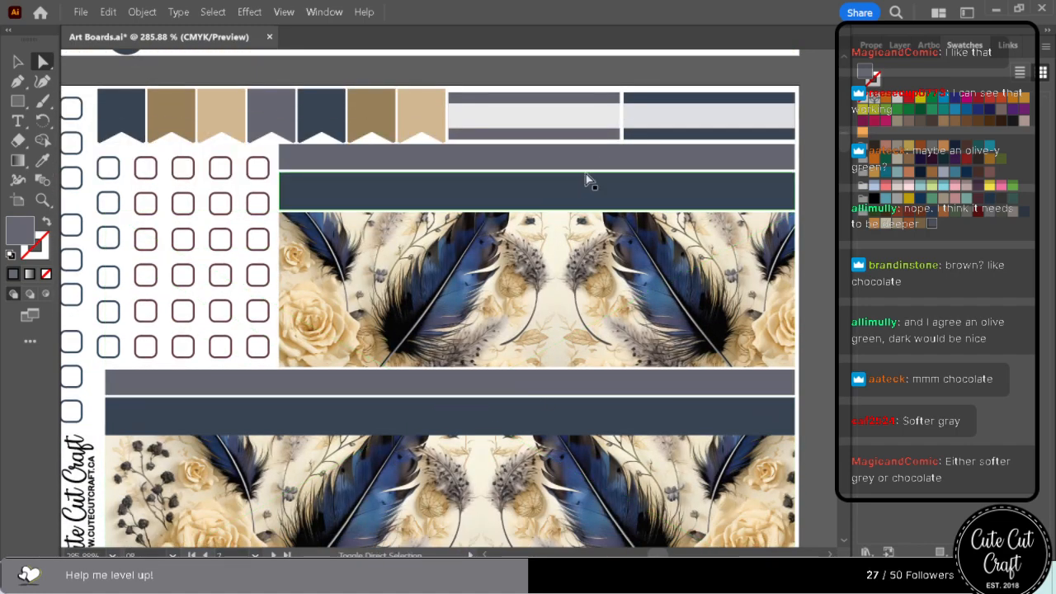
click(922, 229)
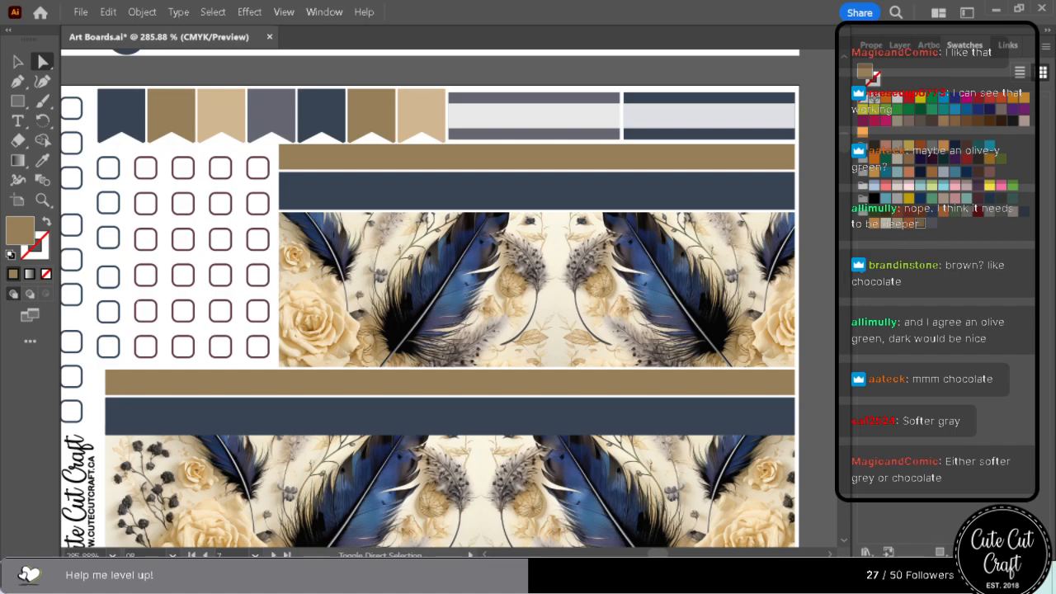
scroll(812, 360, down, 15)
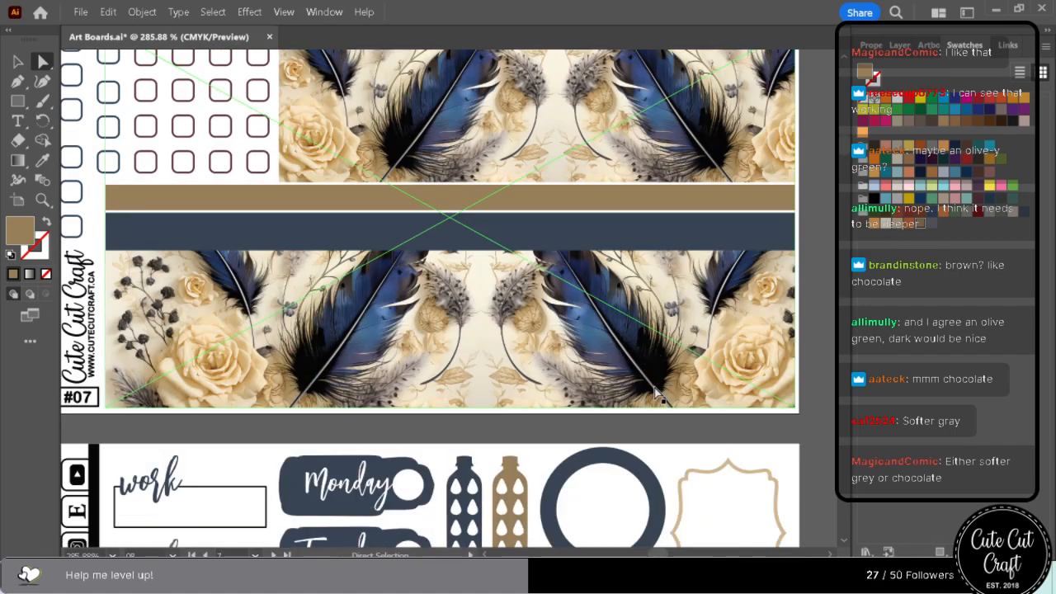
Examine how the navy, golden brown, grey and tan fills work on sheets #10 to #20.
scroll(665, 394, down, 14)
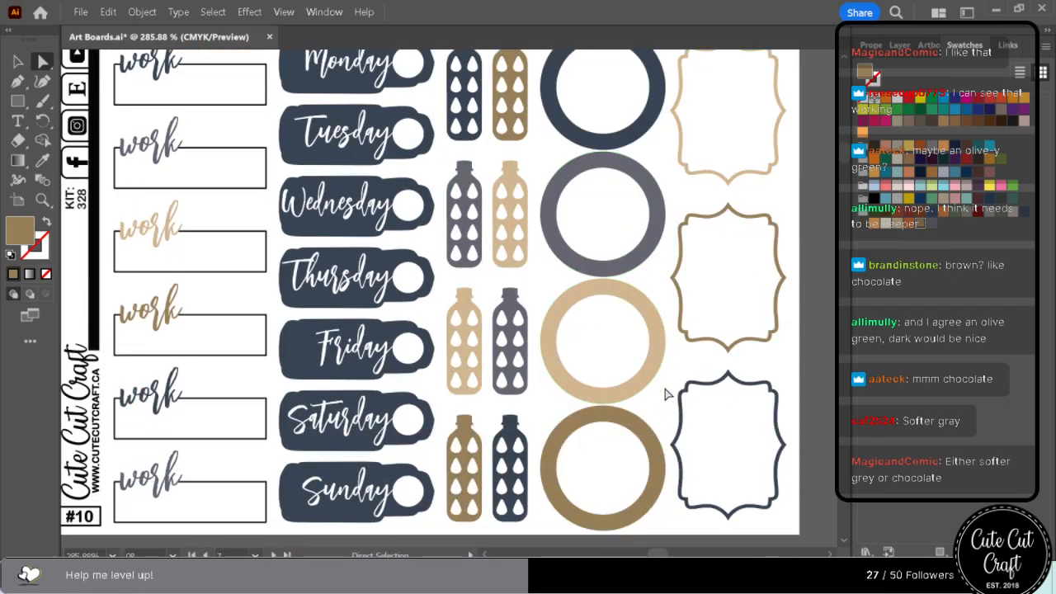
scroll(666, 394, down, 14)
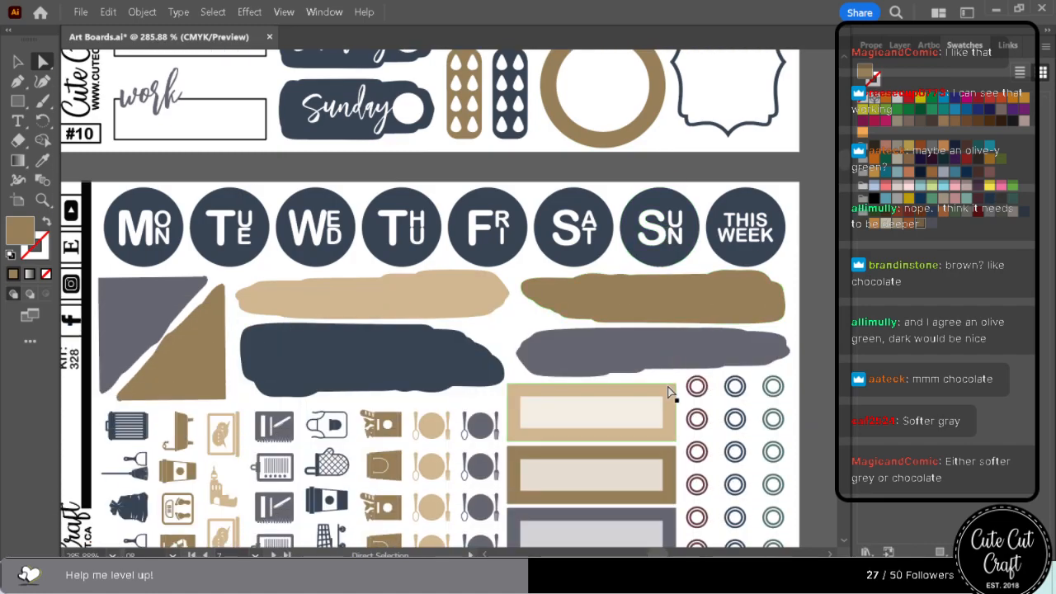
scroll(668, 392, down, 11)
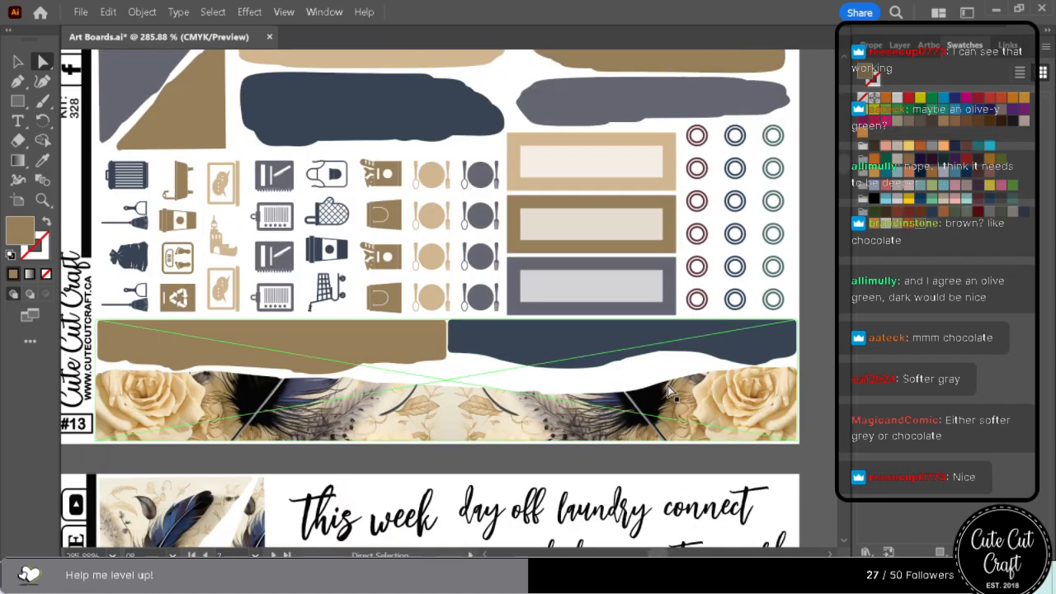
scroll(668, 394, down, 14)
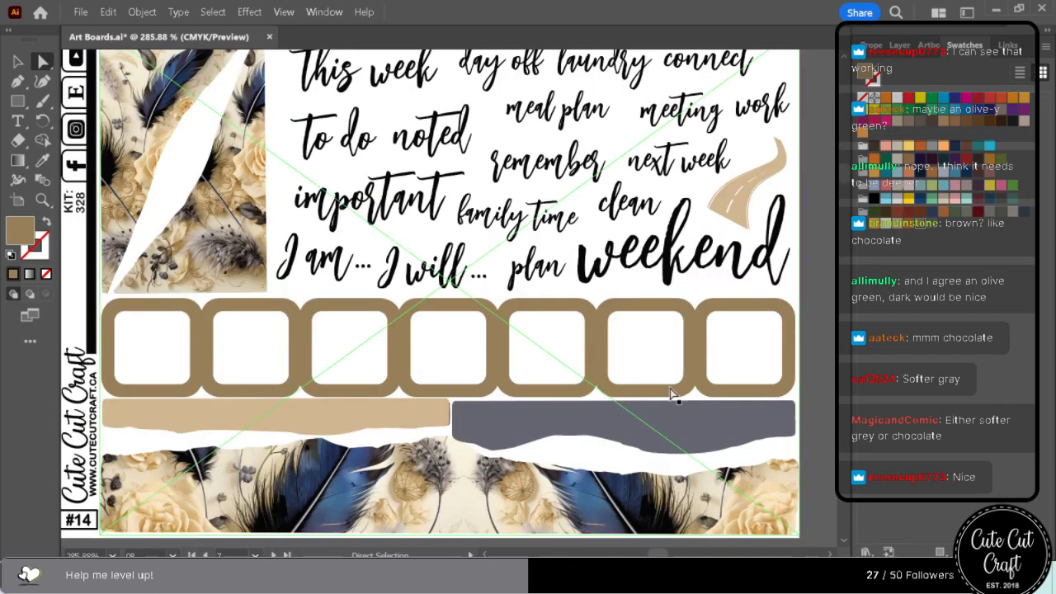
scroll(670, 389, down, 16)
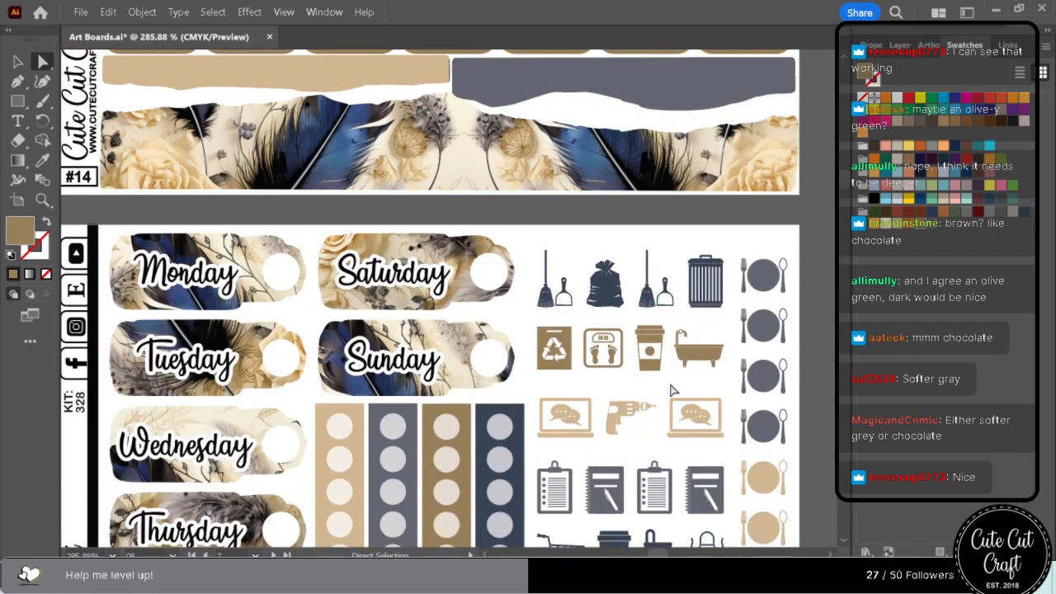
scroll(673, 391, down, 17)
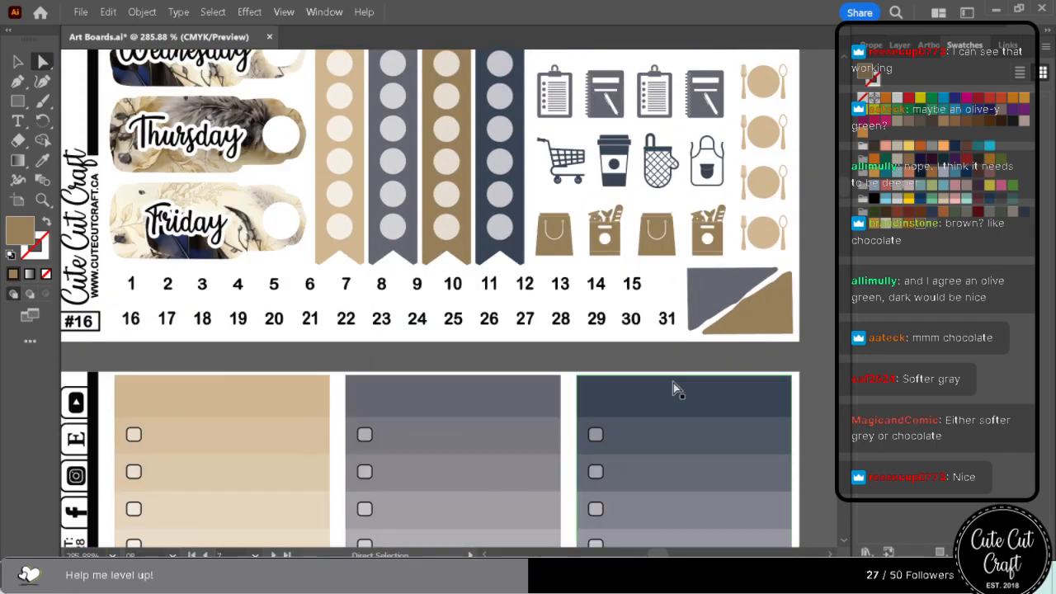
scroll(675, 386, down, 3)
scroll(676, 385, up, 6)
scroll(676, 385, down, 17)
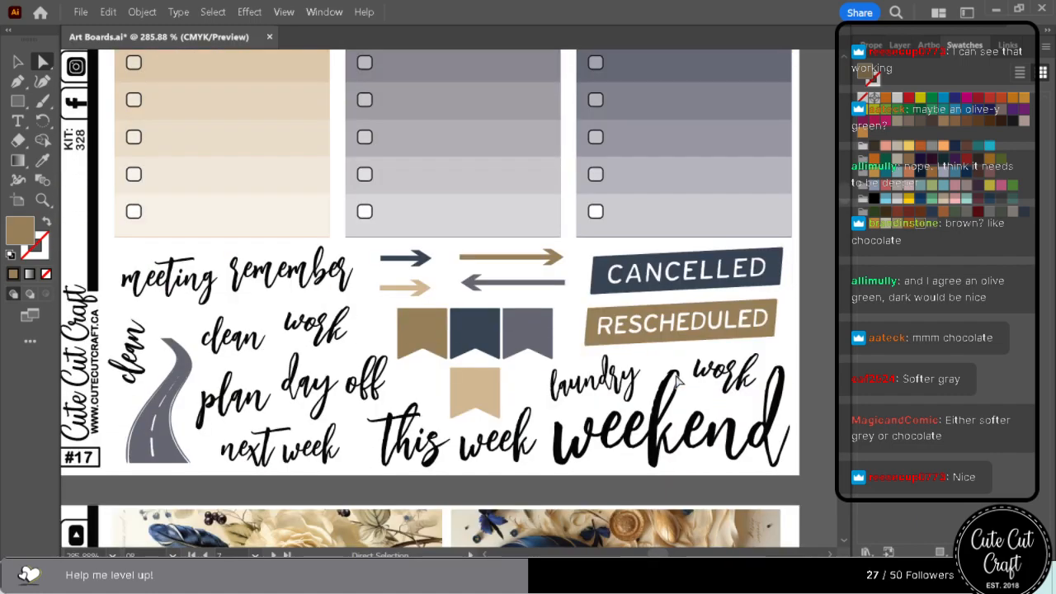
scroll(678, 380, down, 11)
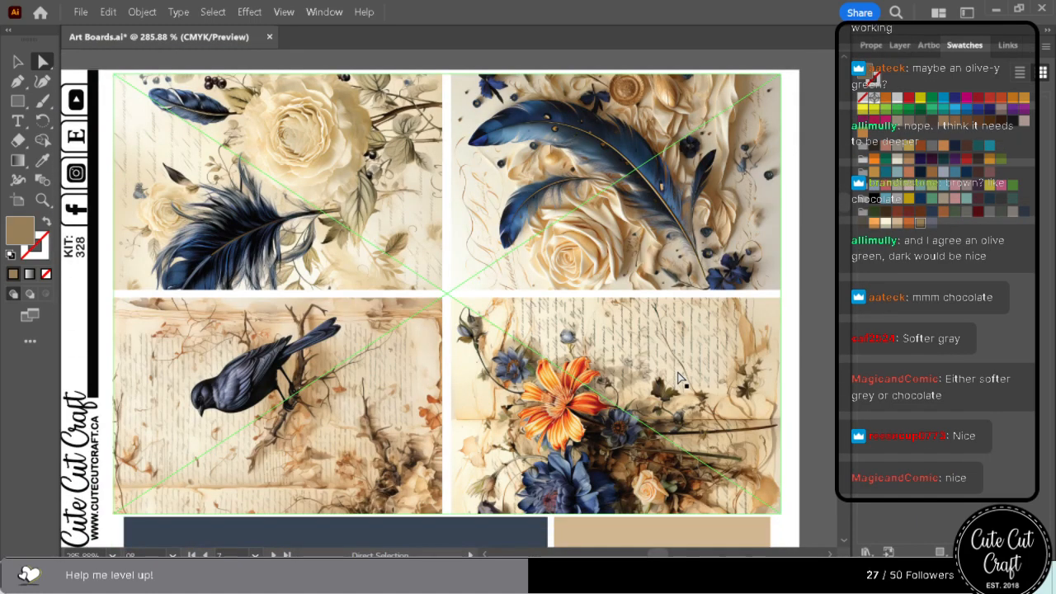
scroll(680, 377, down, 10)
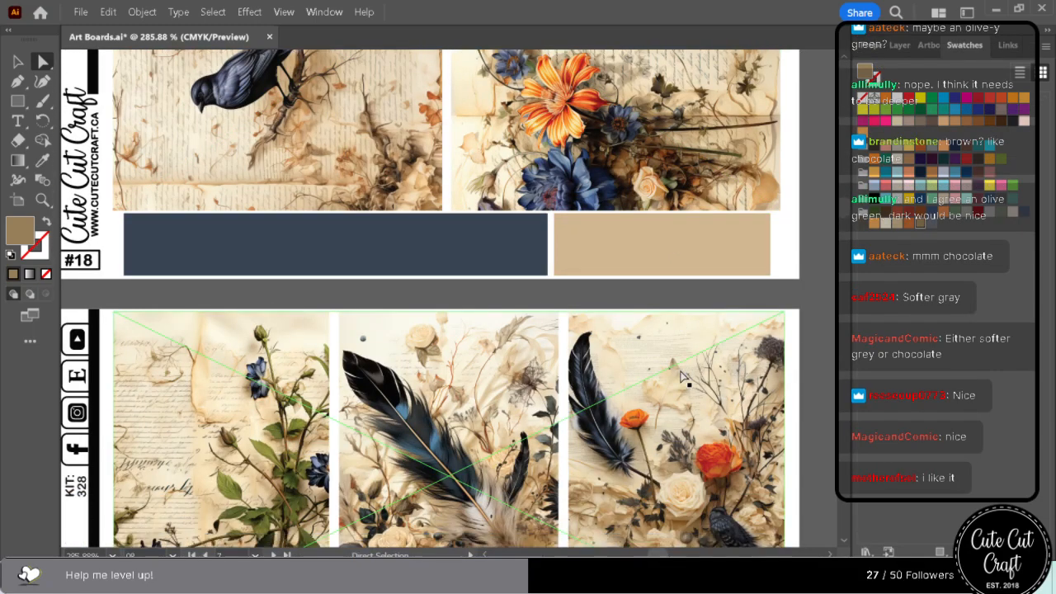
scroll(682, 379, down, 7)
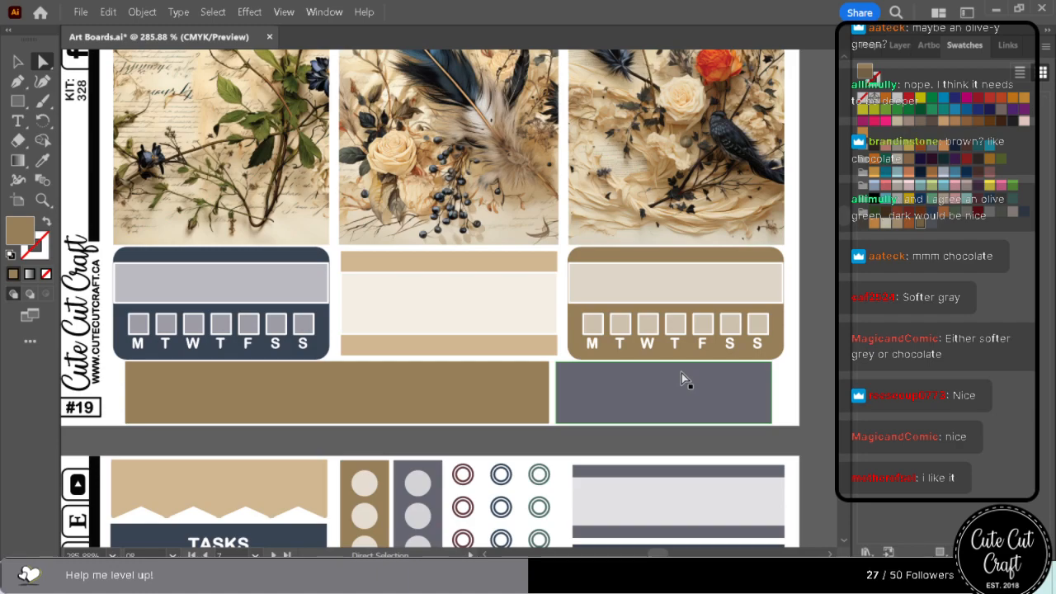
scroll(682, 378, down, 2)
scroll(682, 373, down, 12)
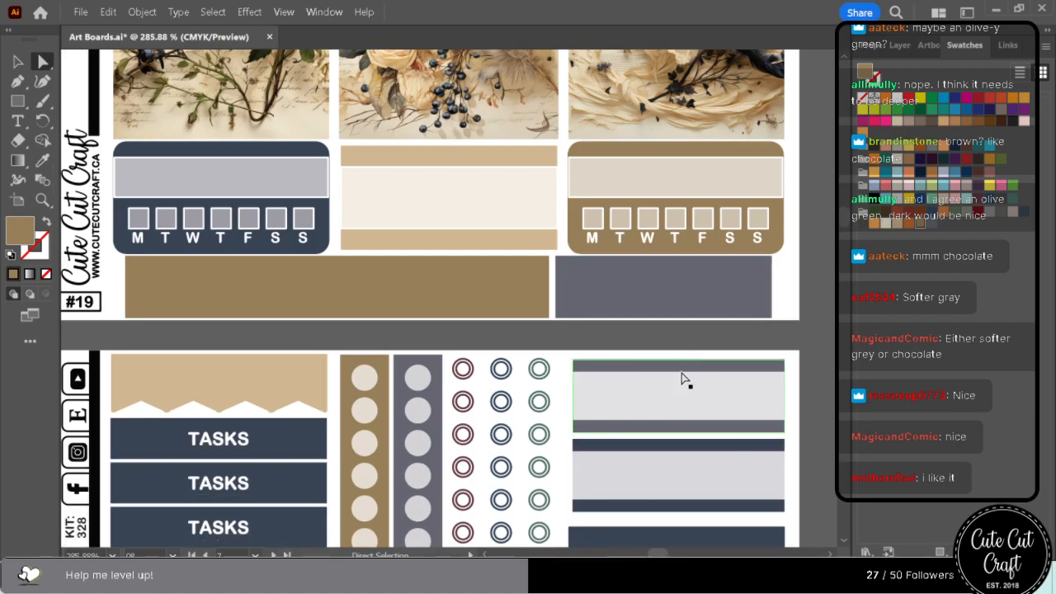
scroll(682, 373, down, 16)
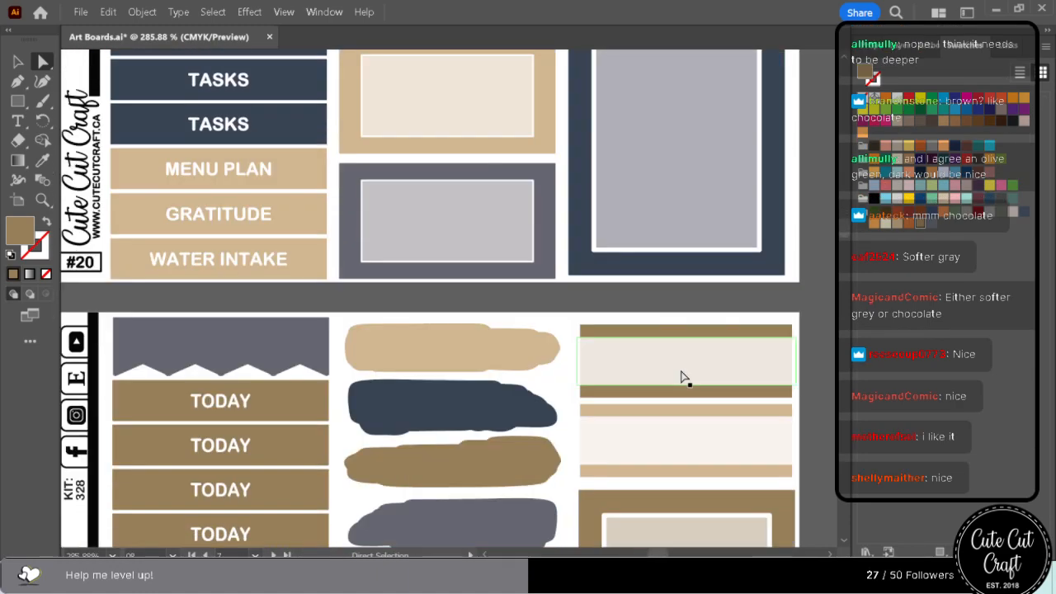
Recolour both wide navy bands under the feather header on sheet #23 with the golden brown swatch, after trying the grey.
scroll(682, 378, down, 20)
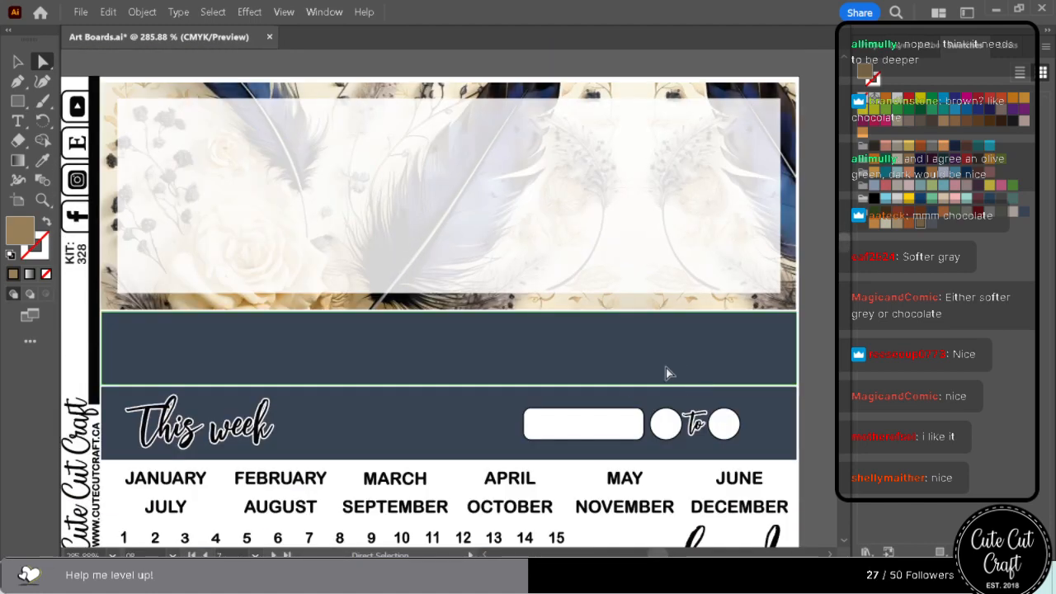
click(438, 423)
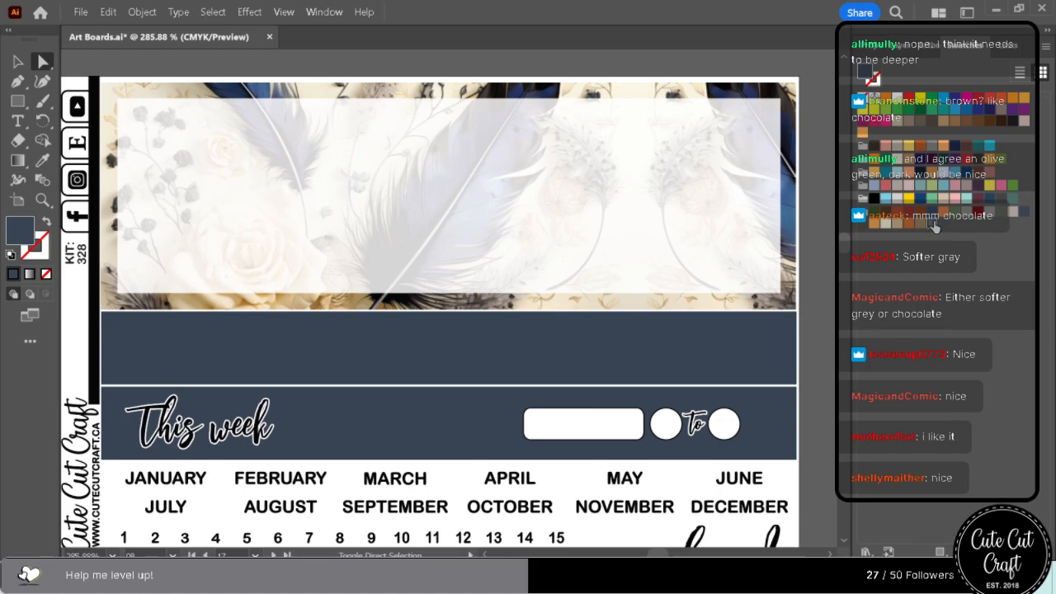
click(933, 225)
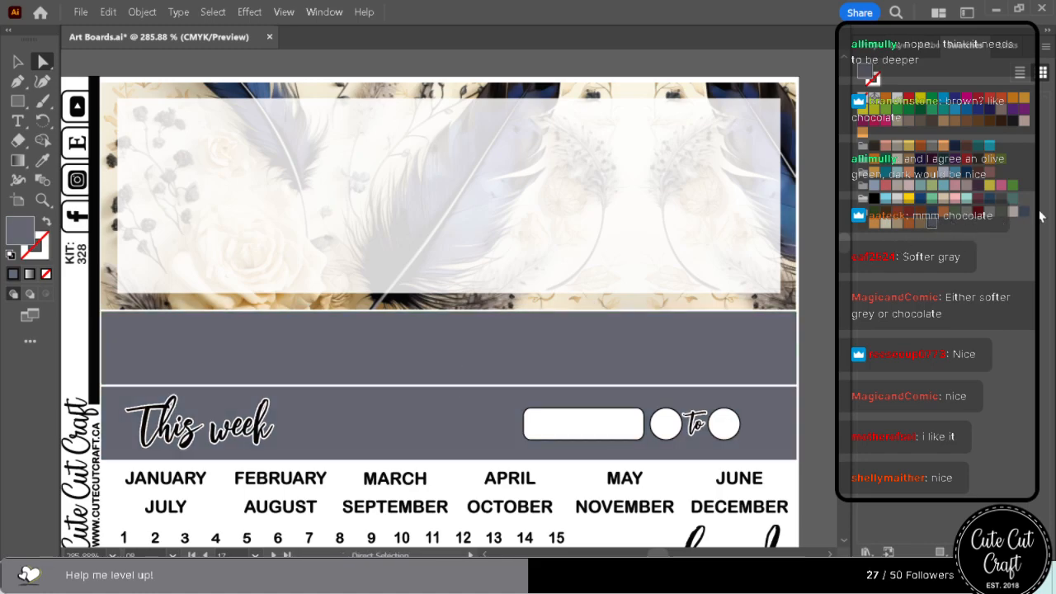
click(1006, 219)
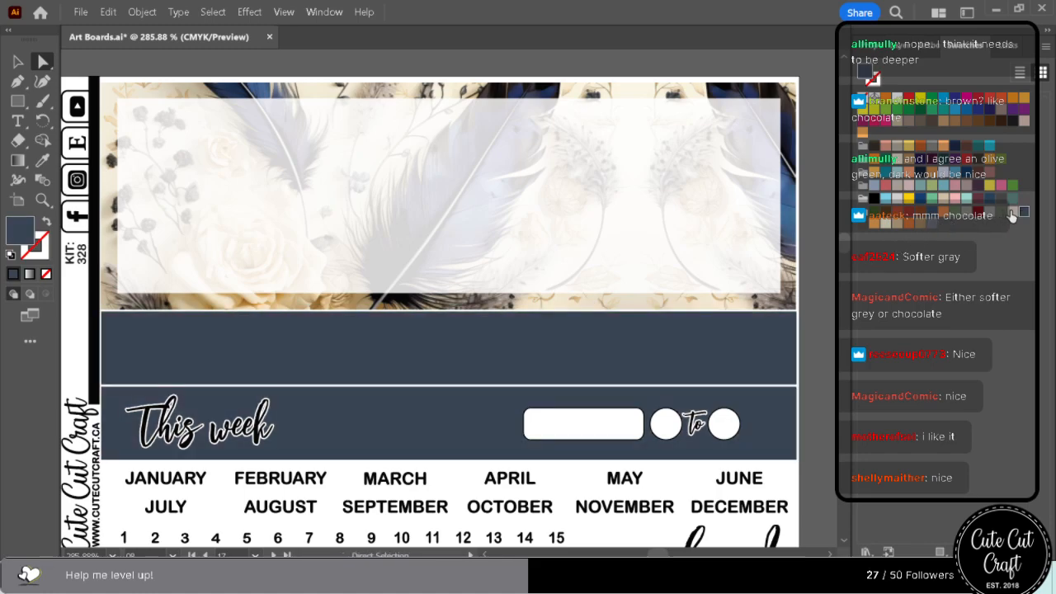
click(923, 228)
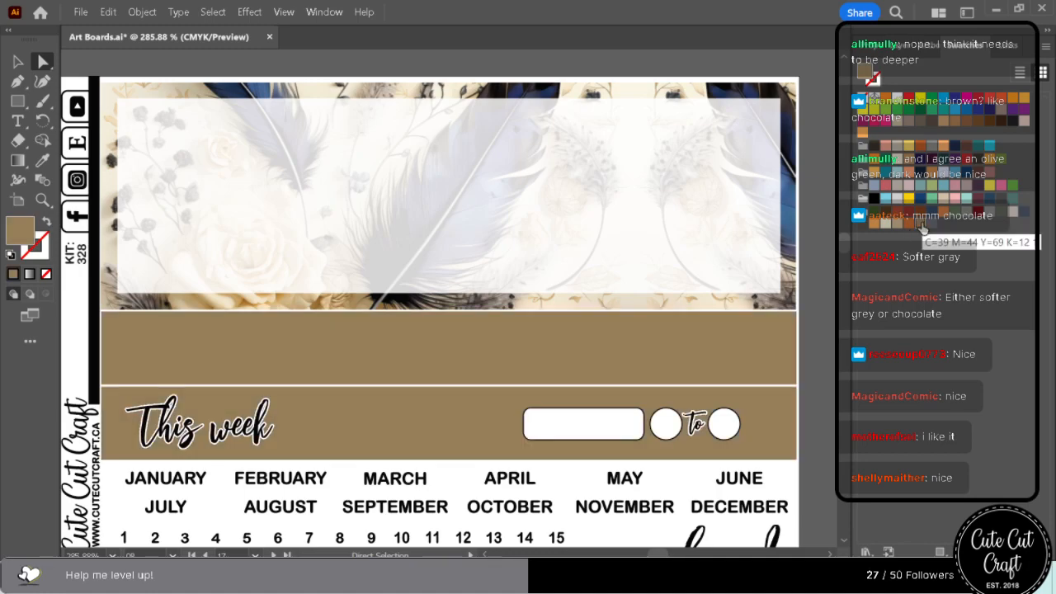
Recolour the large grey rectangle beside the picture boxes on sheet #26 with the navy swatch.
scroll(624, 464, down, 5)
scroll(622, 474, down, 5)
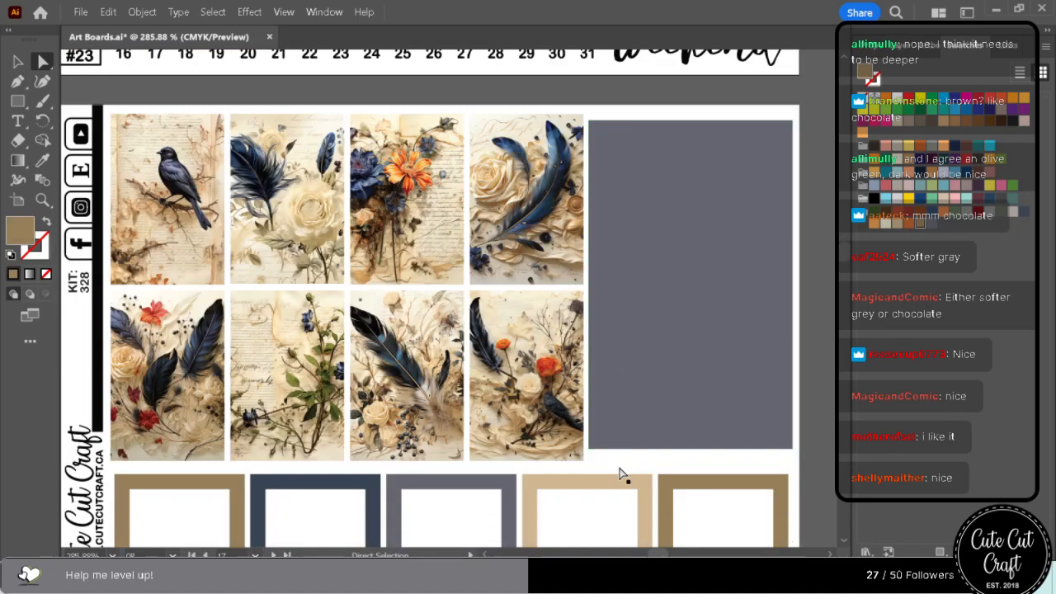
click(648, 268)
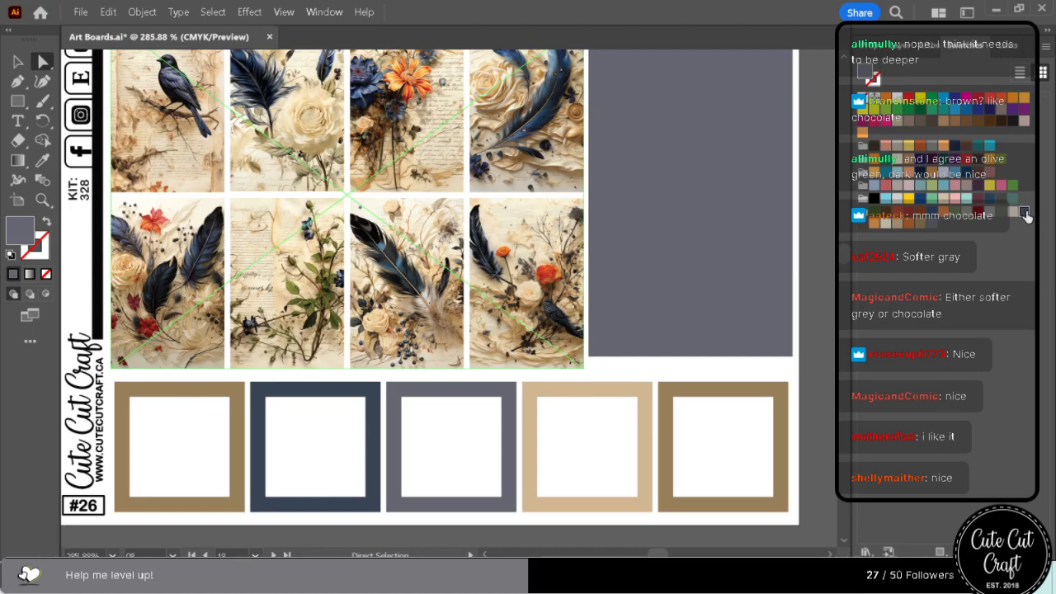
click(1025, 213)
Examine the recoloured boxes, strips, icons and banners on sheets #28 to #39 for colour balance against the artwork.
scroll(699, 388, down, 10)
scroll(700, 402, down, 10)
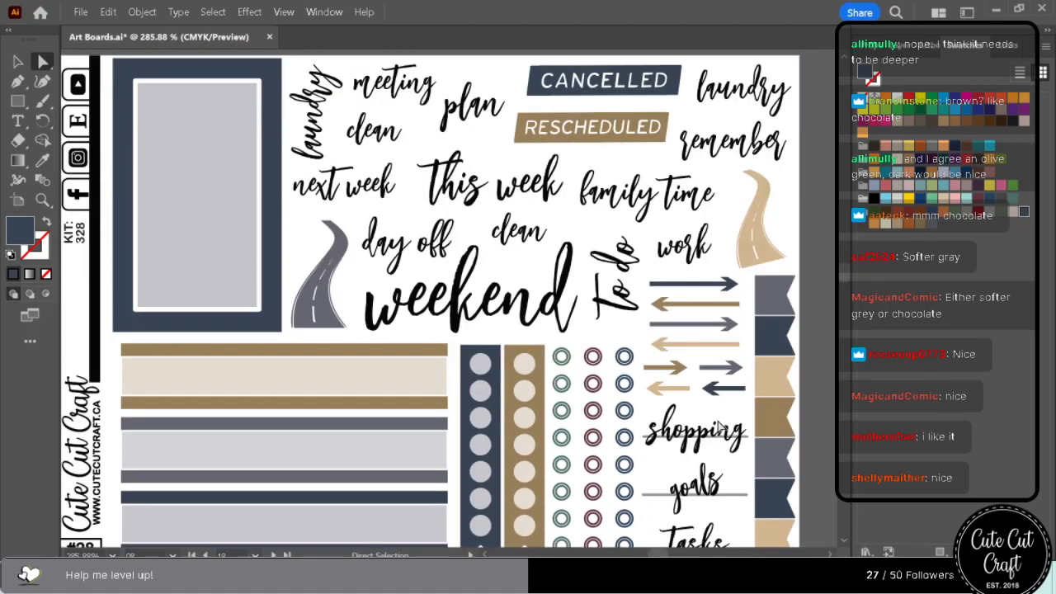
scroll(718, 426, down, 10)
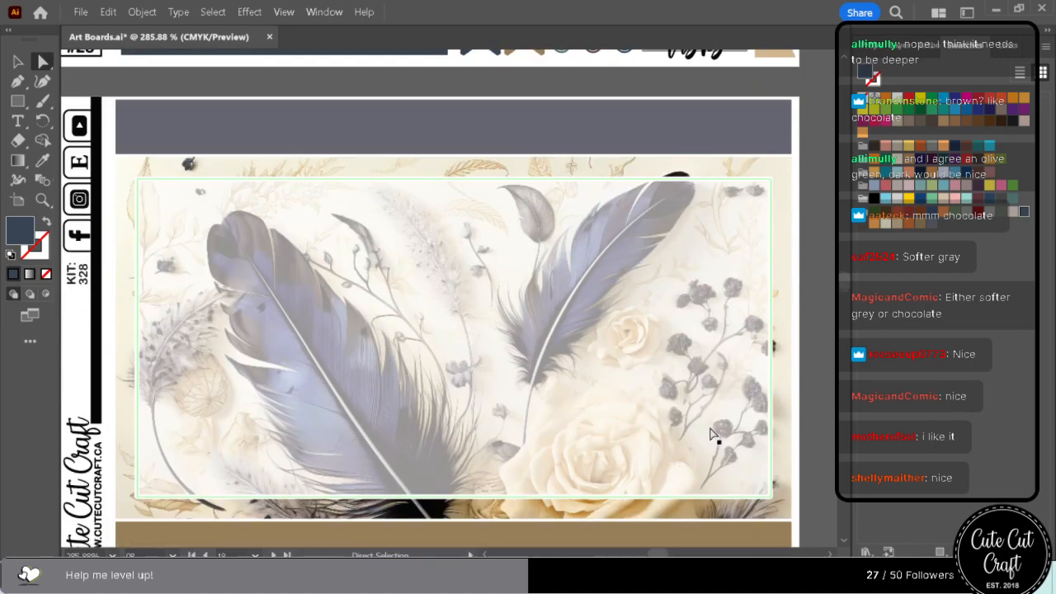
scroll(715, 429, down, 3)
scroll(709, 460, down, 5)
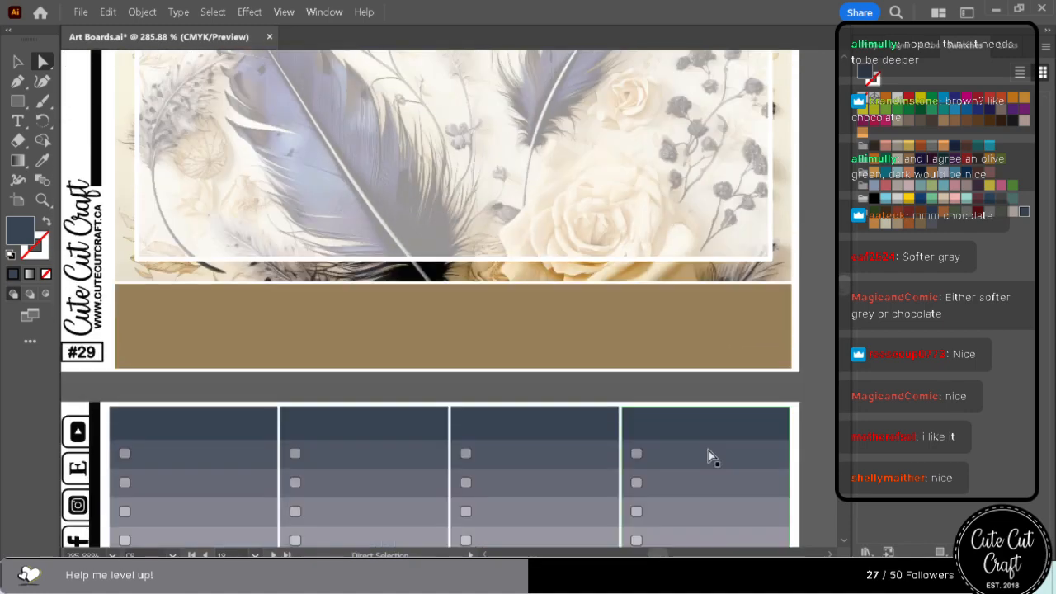
scroll(709, 455, down, 10)
scroll(706, 445, down, 10)
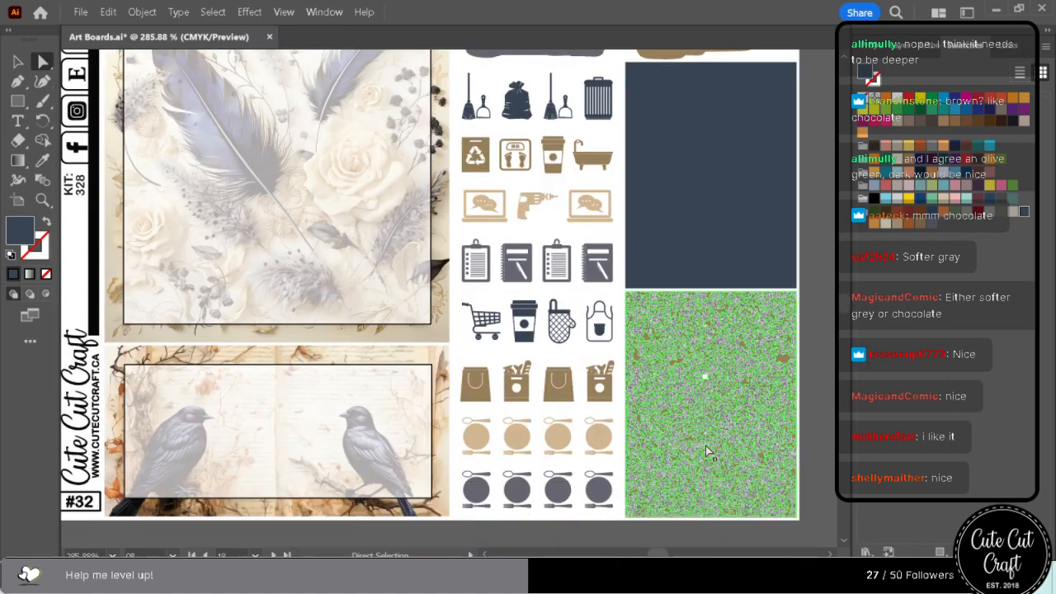
scroll(705, 449, down, 10)
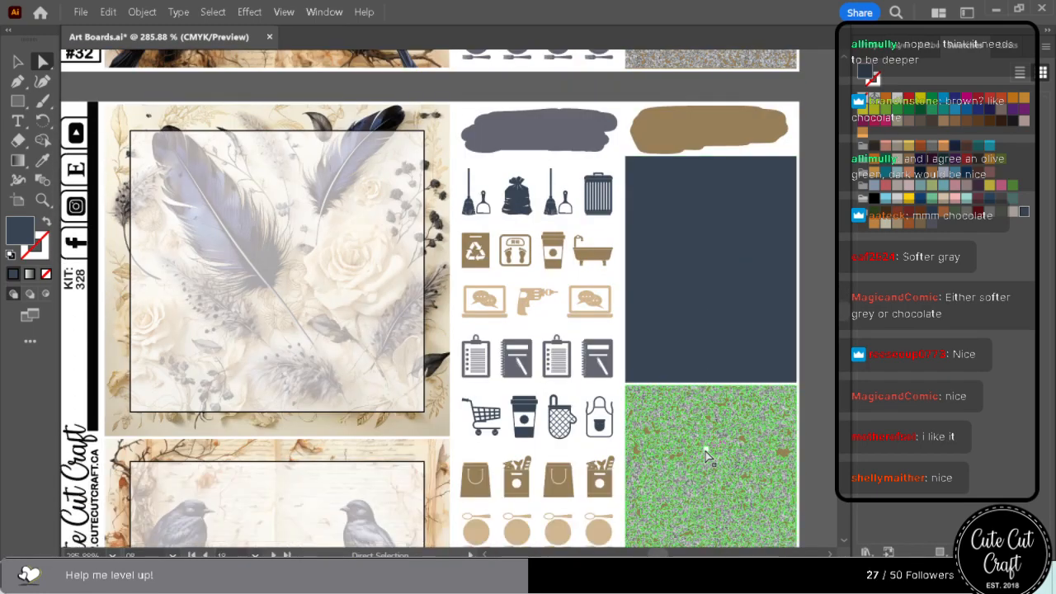
scroll(706, 456, down, 10)
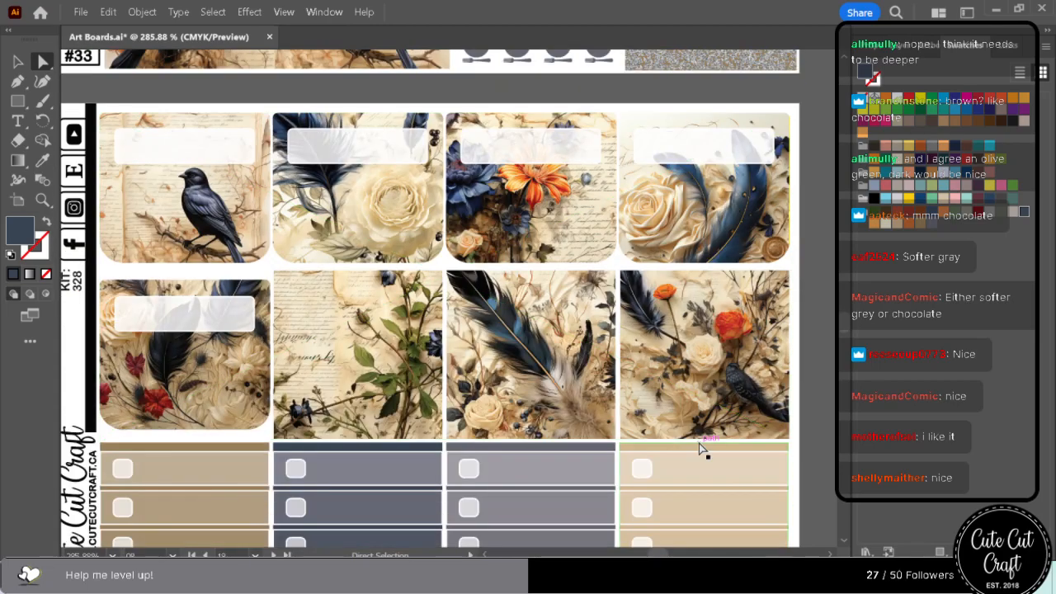
scroll(700, 448, down, 3)
scroll(701, 446, down, 8)
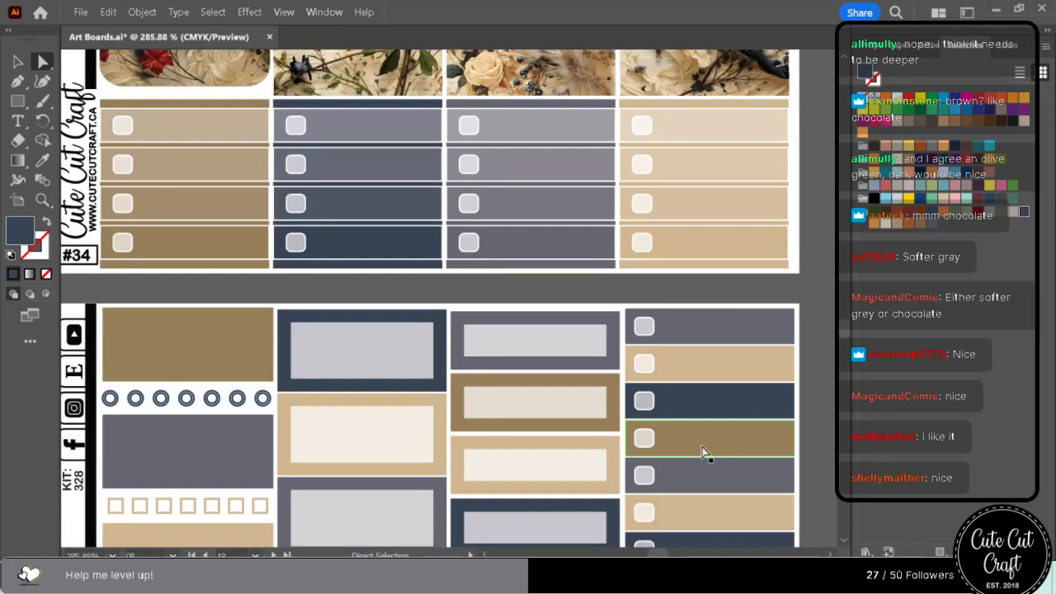
scroll(702, 443, down, 8)
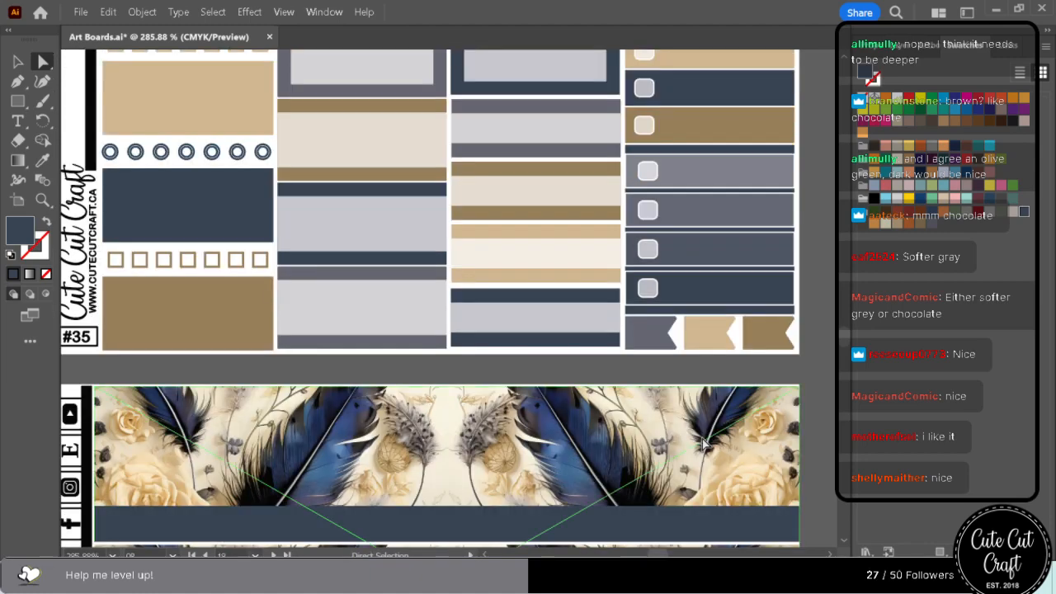
scroll(702, 443, down, 2)
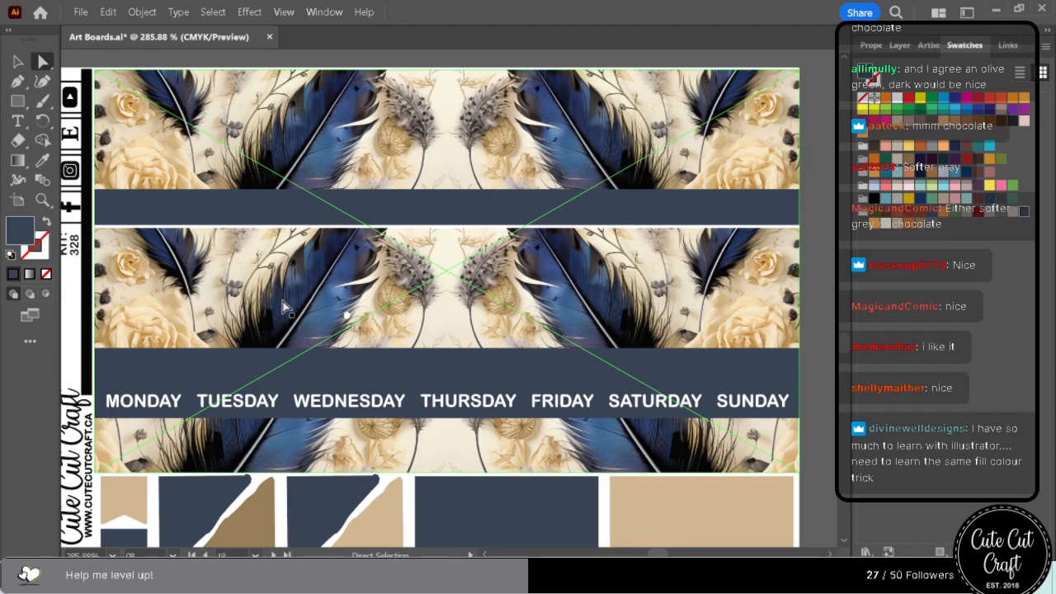
scroll(284, 306, down, 10)
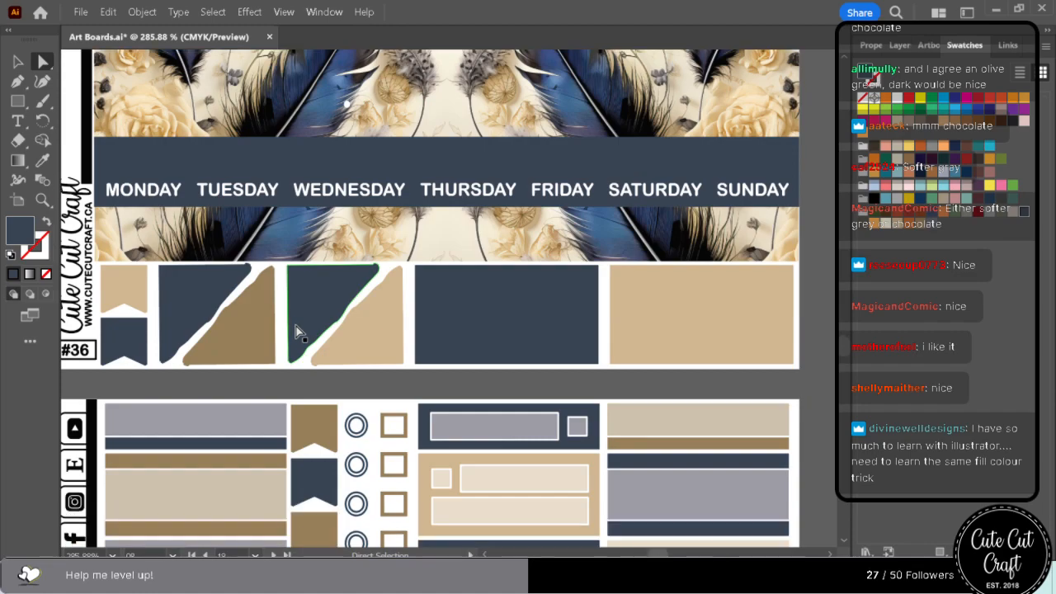
scroll(343, 421, down, 4)
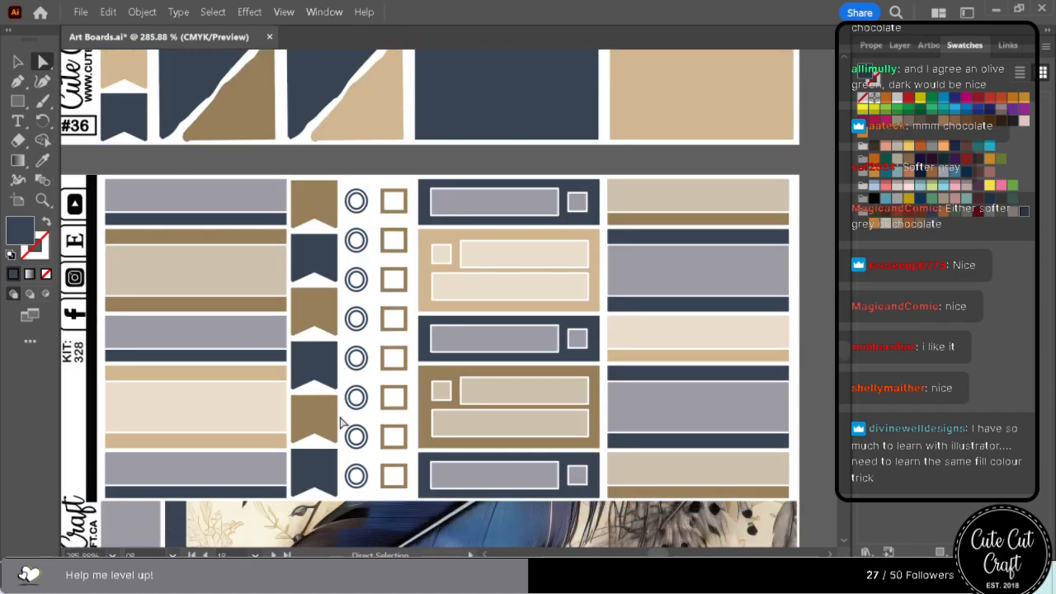
scroll(340, 421, down, 7)
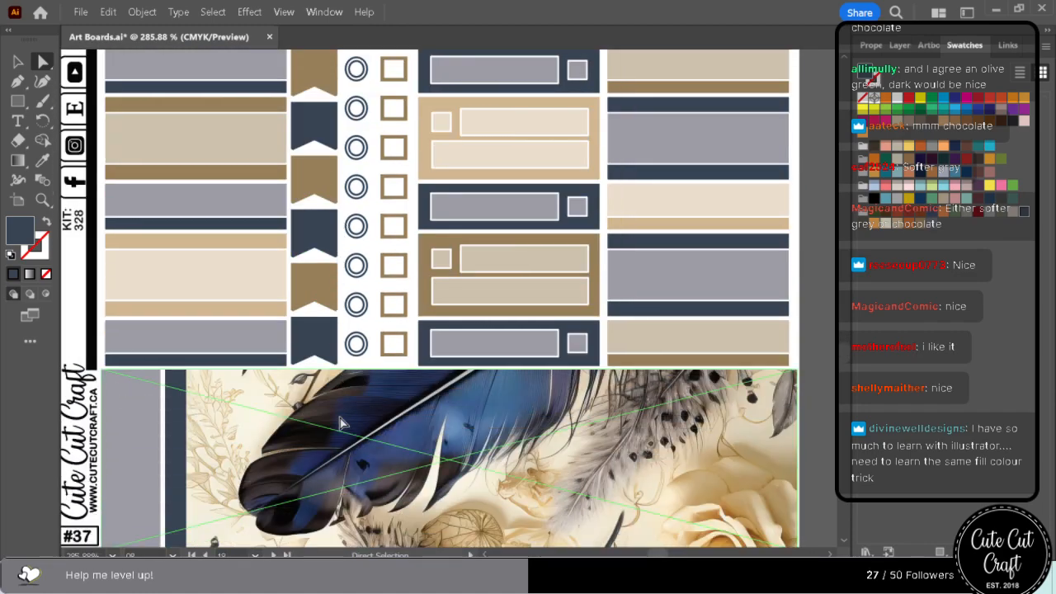
scroll(342, 427, down, 2)
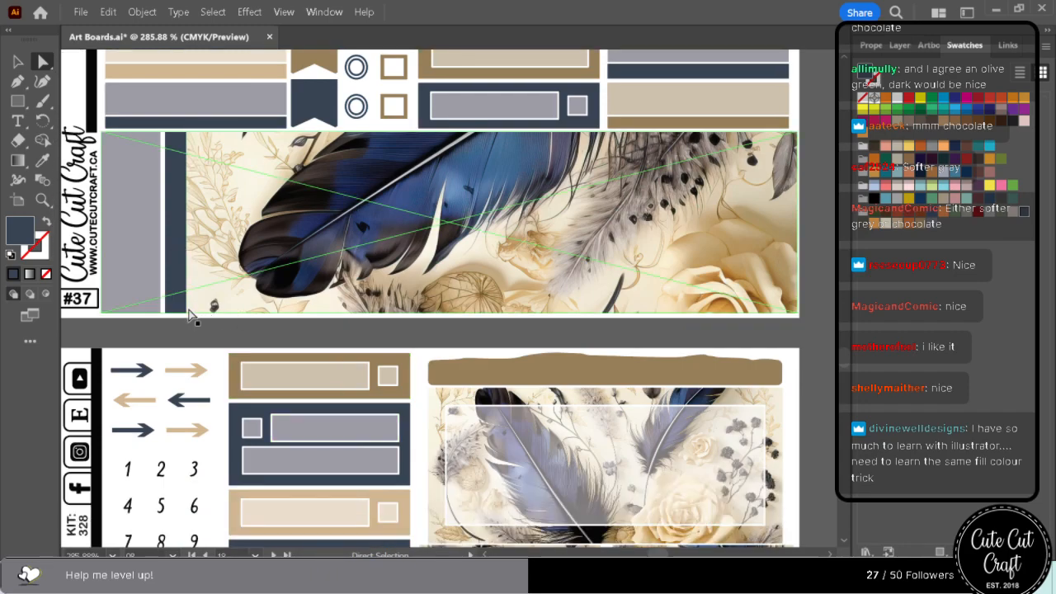
scroll(195, 318, down, 14)
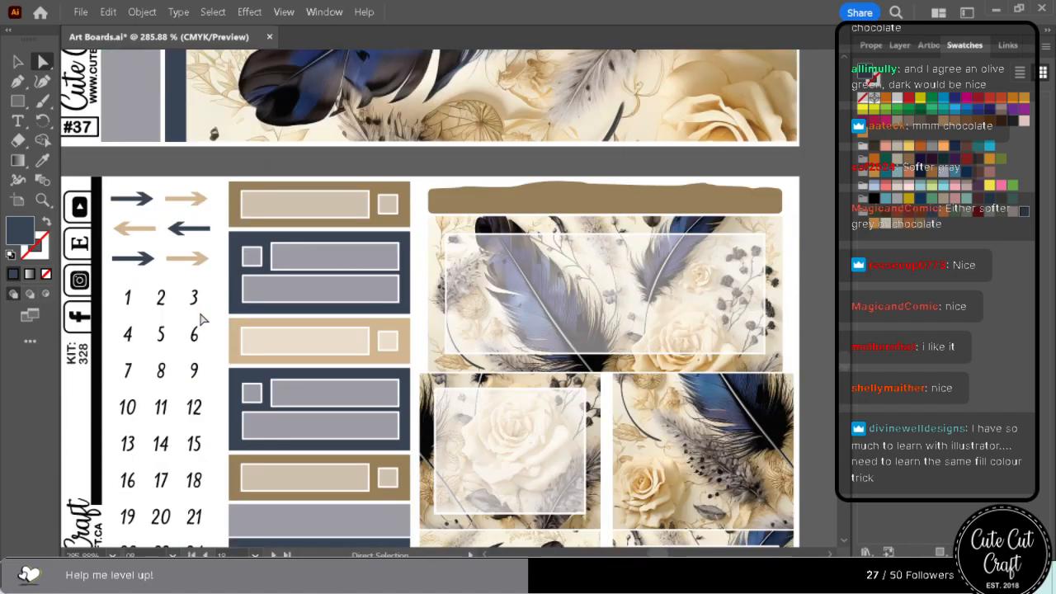
scroll(203, 326, down, 14)
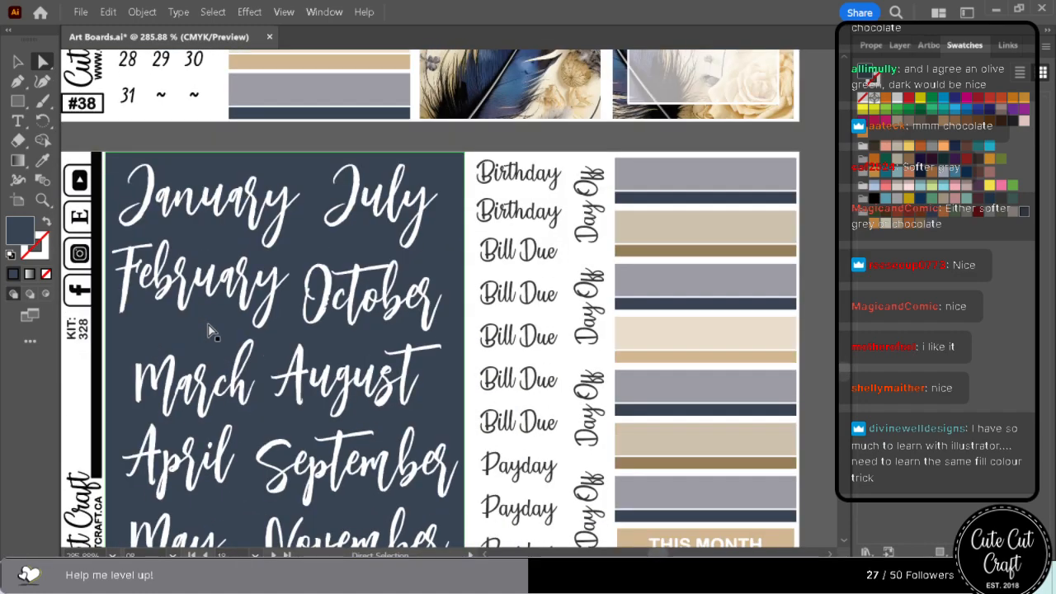
scroll(208, 330, down, 11)
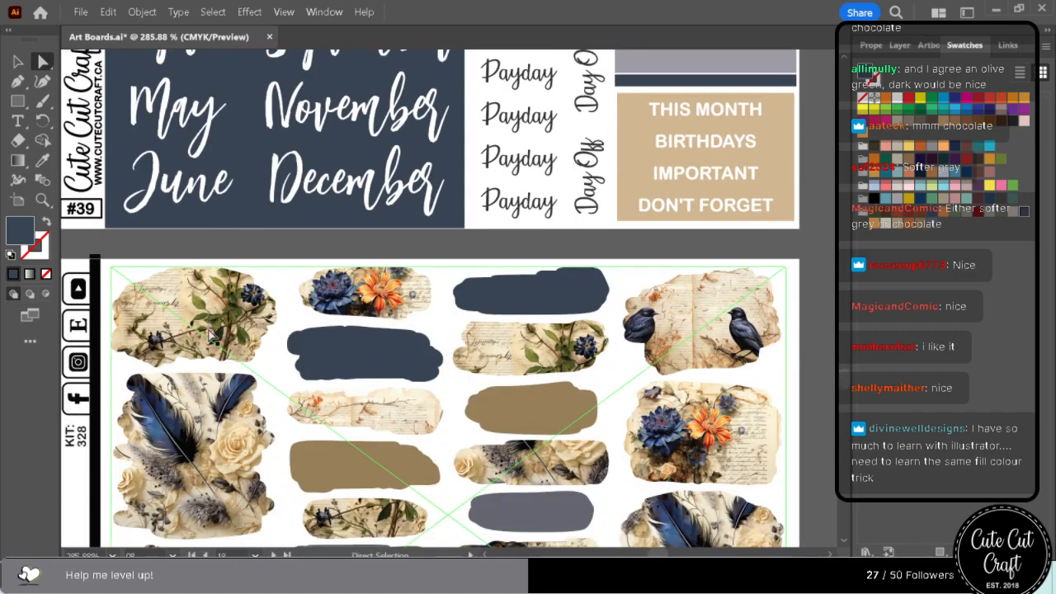
Examine the recoloured brush strokes, strips, month panels, day banners and circles on sheets #41 to #54 for colour balance against the artwork.
scroll(210, 331, down, 9)
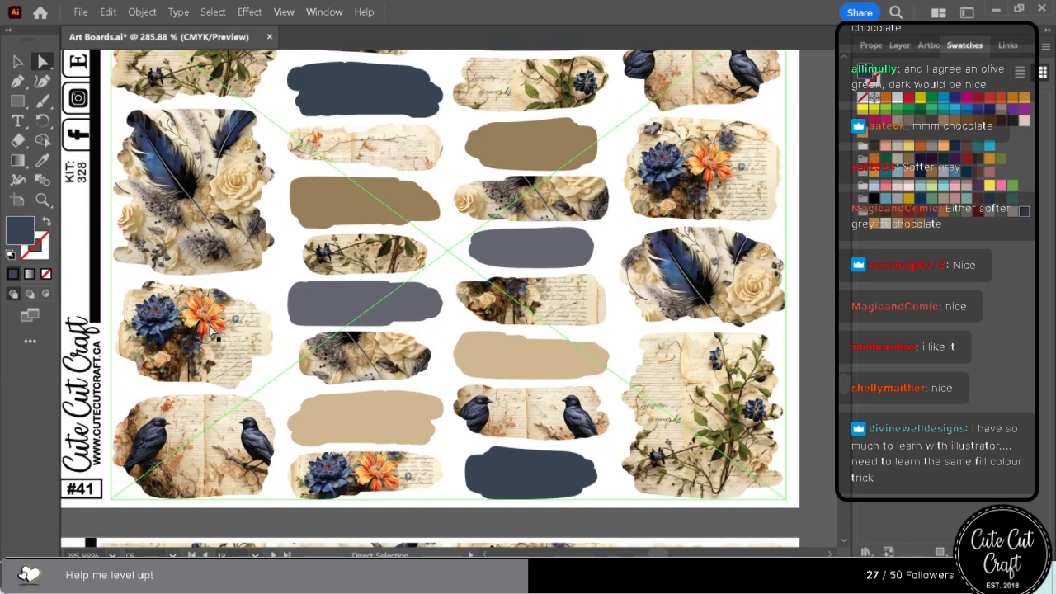
scroll(206, 330, down, 14)
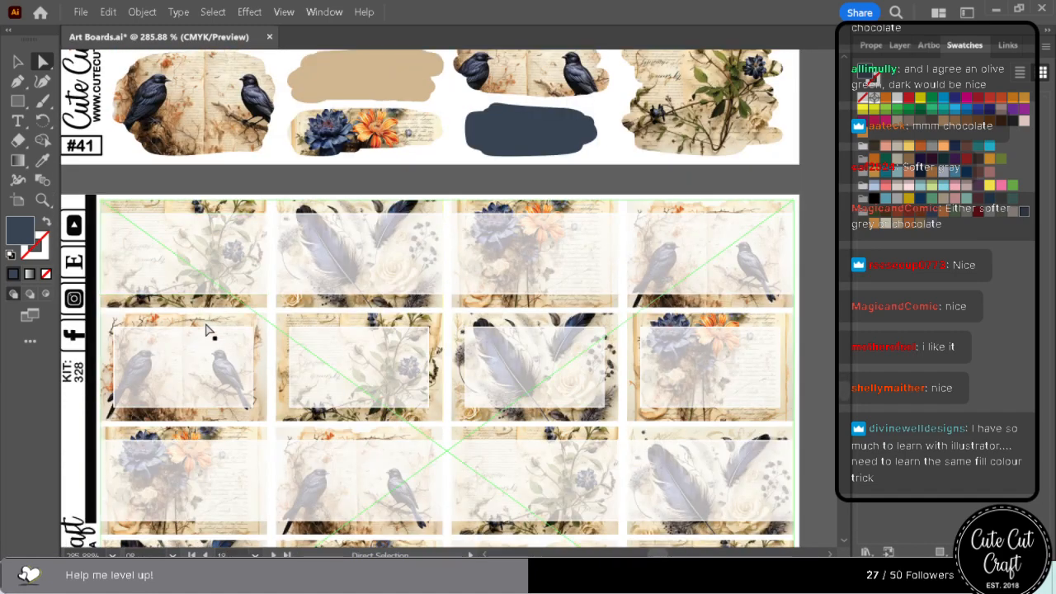
scroll(205, 331, down, 13)
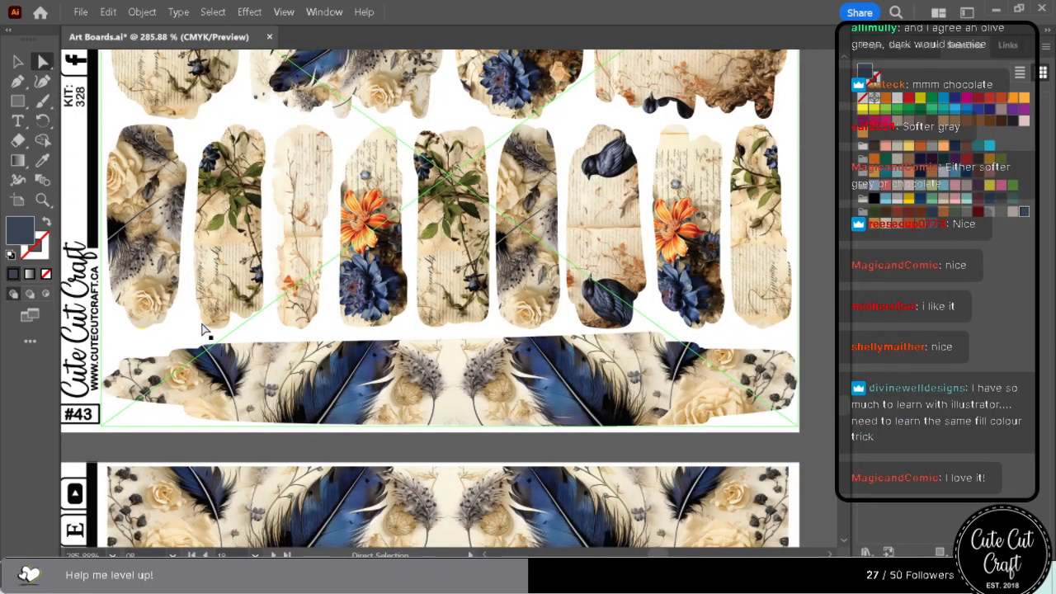
scroll(205, 331, down, 12)
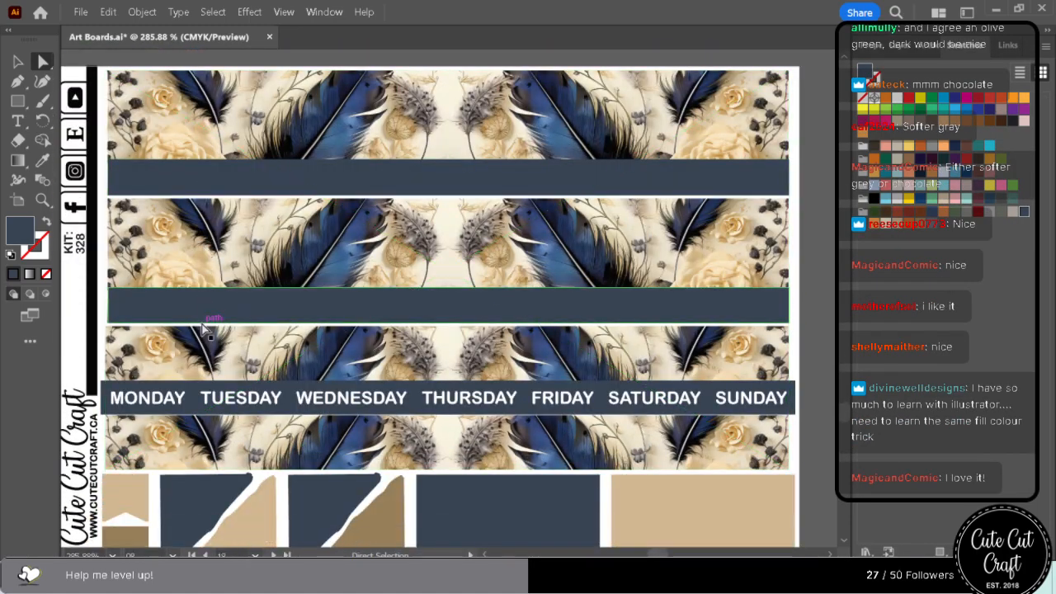
scroll(206, 331, down, 11)
scroll(206, 331, down, 15)
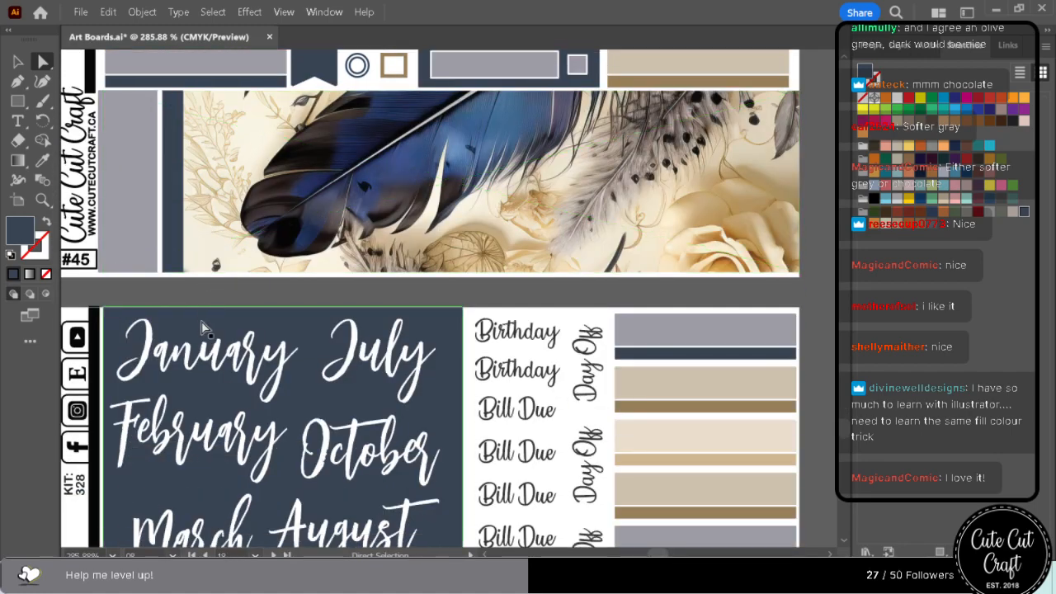
scroll(206, 331, down, 14)
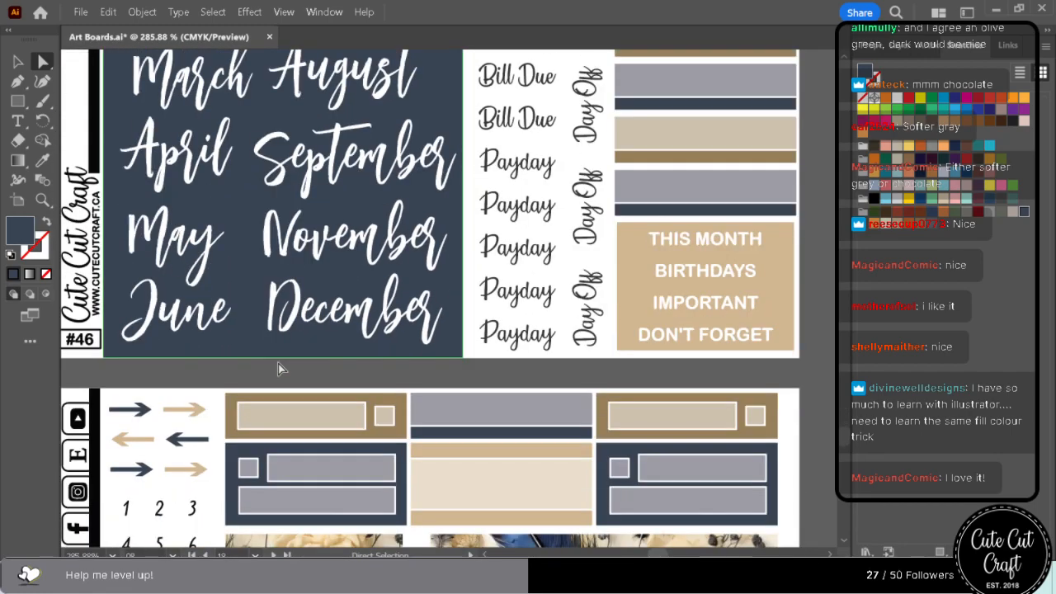
scroll(278, 369, down, 16)
scroll(277, 368, down, 17)
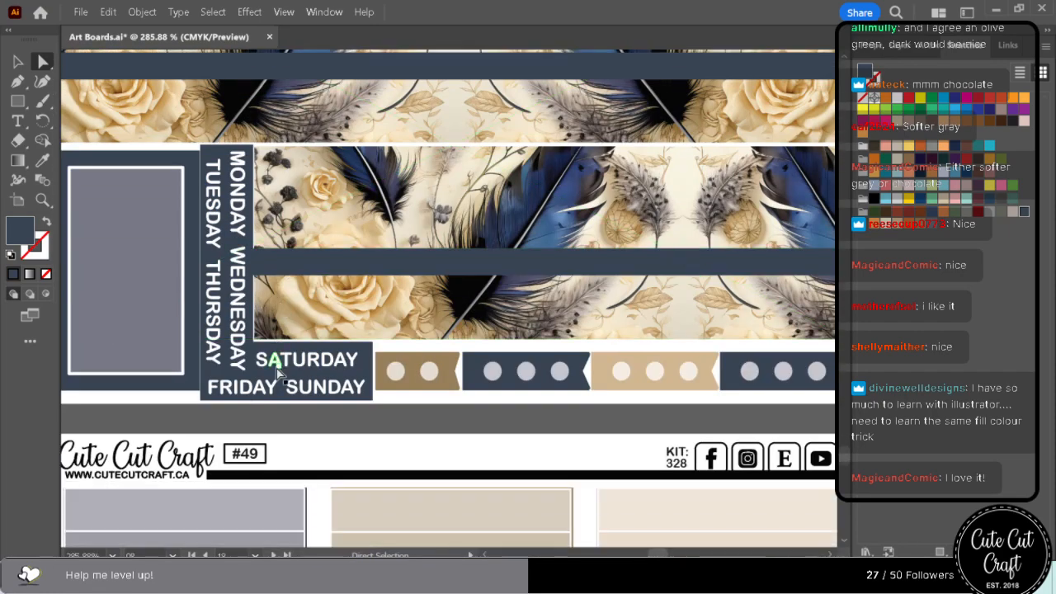
scroll(276, 369, down, 14)
scroll(276, 371, down, 17)
scroll(277, 375, down, 11)
scroll(277, 379, down, 18)
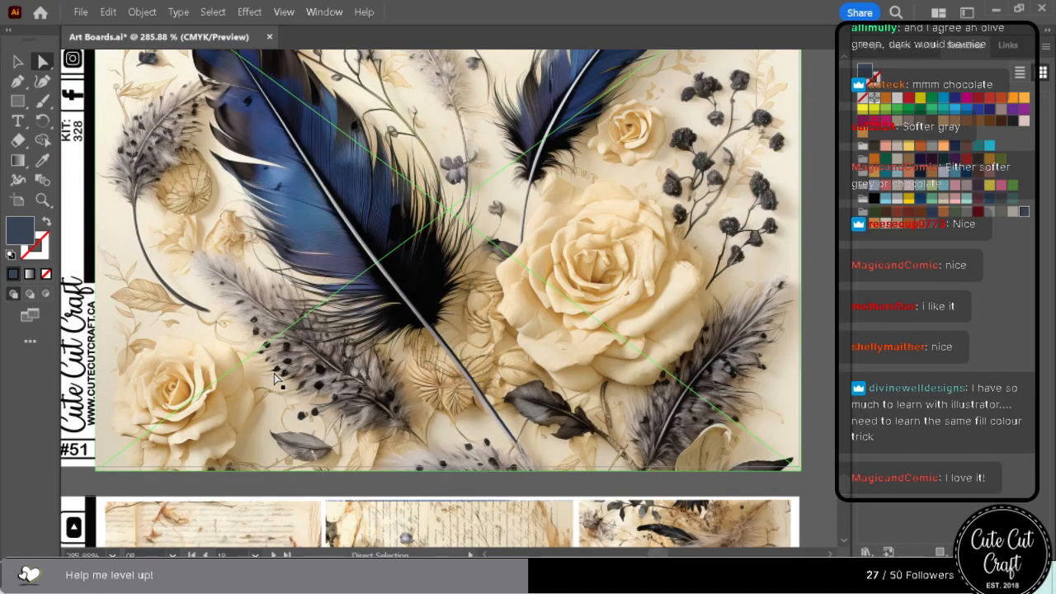
scroll(277, 380, down, 6)
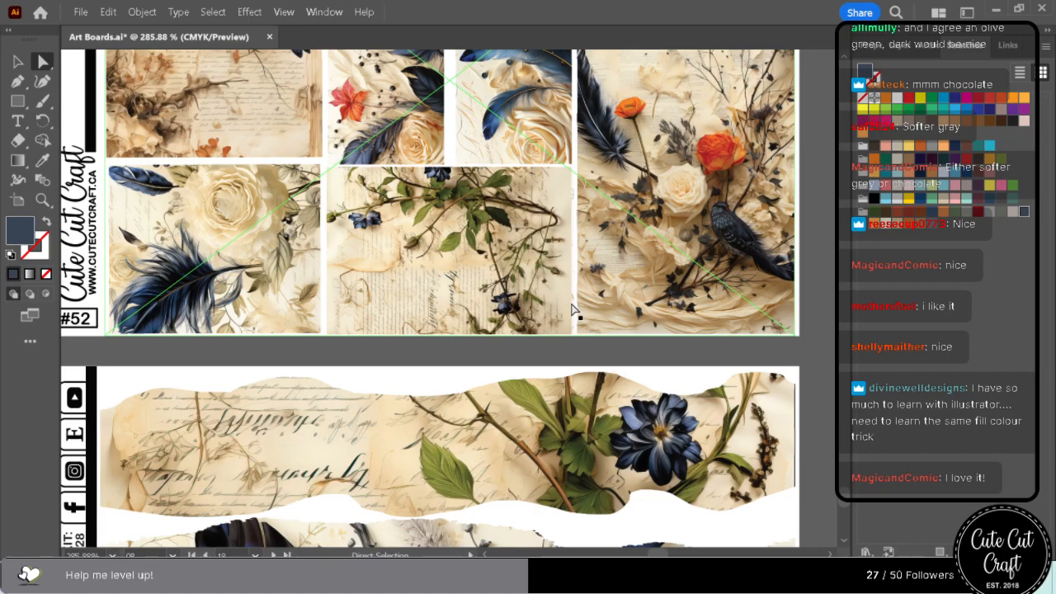
scroll(573, 308, down, 10)
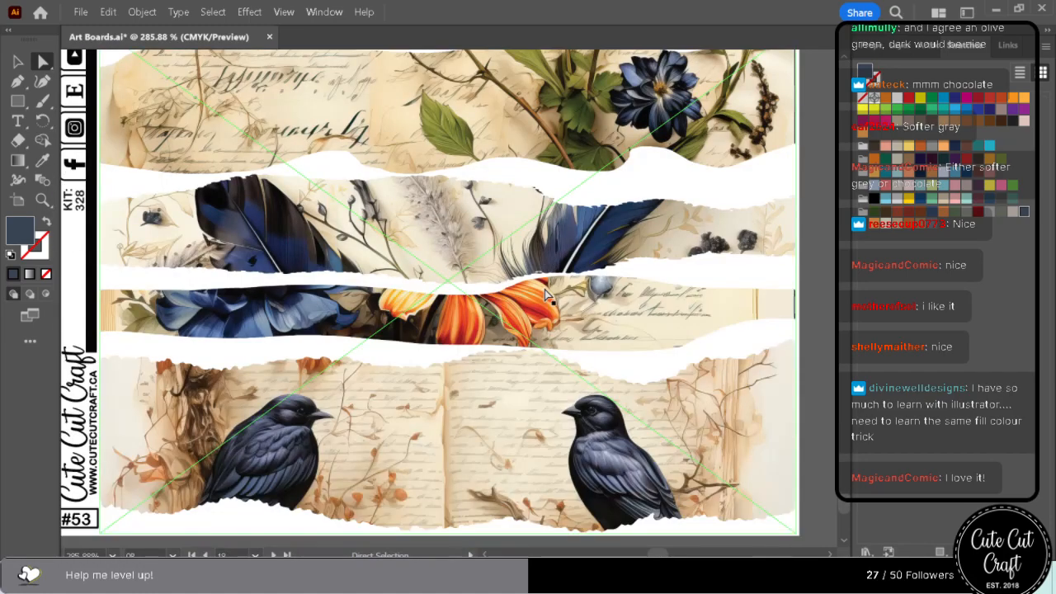
scroll(545, 289, down, 16)
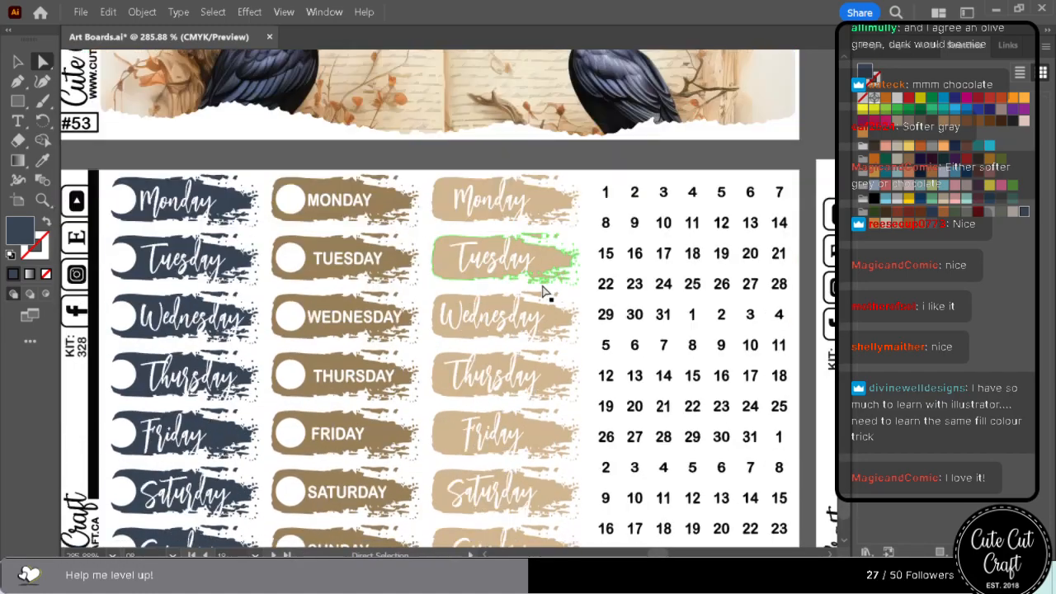
scroll(544, 291, down, 7)
scroll(531, 300, up, 5)
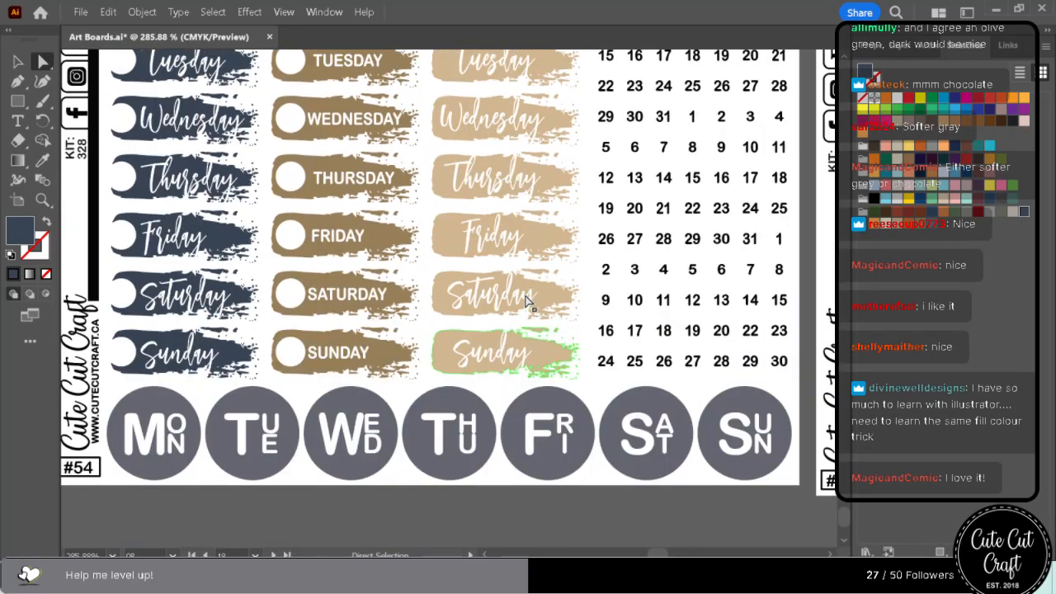
Recolour the seven grey weekday circles along the columns of sheet #55 with the navy swatch, after trying the golden brown.
scroll(832, 555, right, 10)
scroll(831, 555, right, 10)
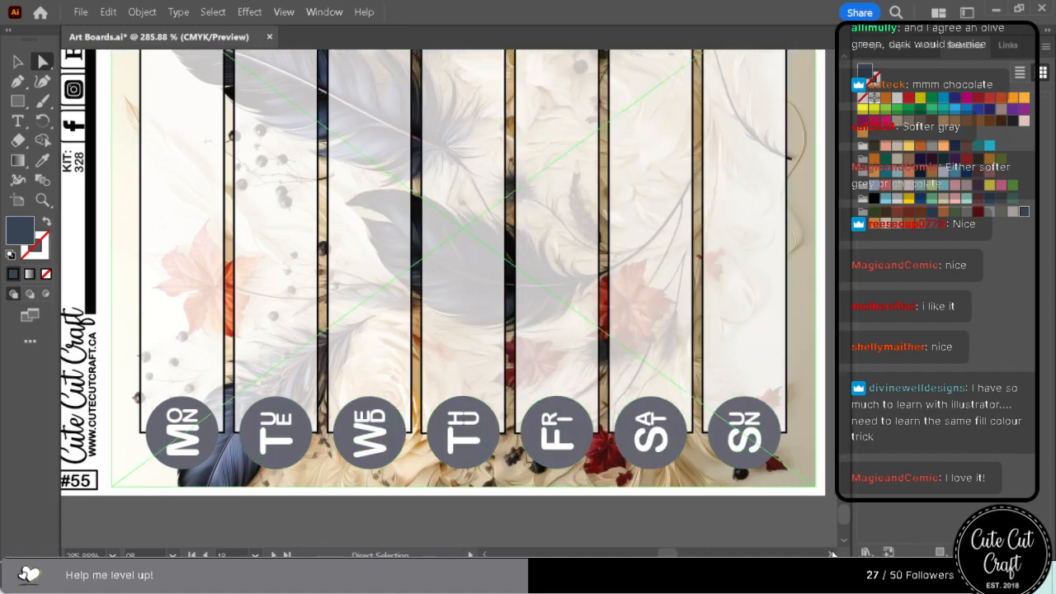
scroll(832, 555, right, 1)
click(150, 408)
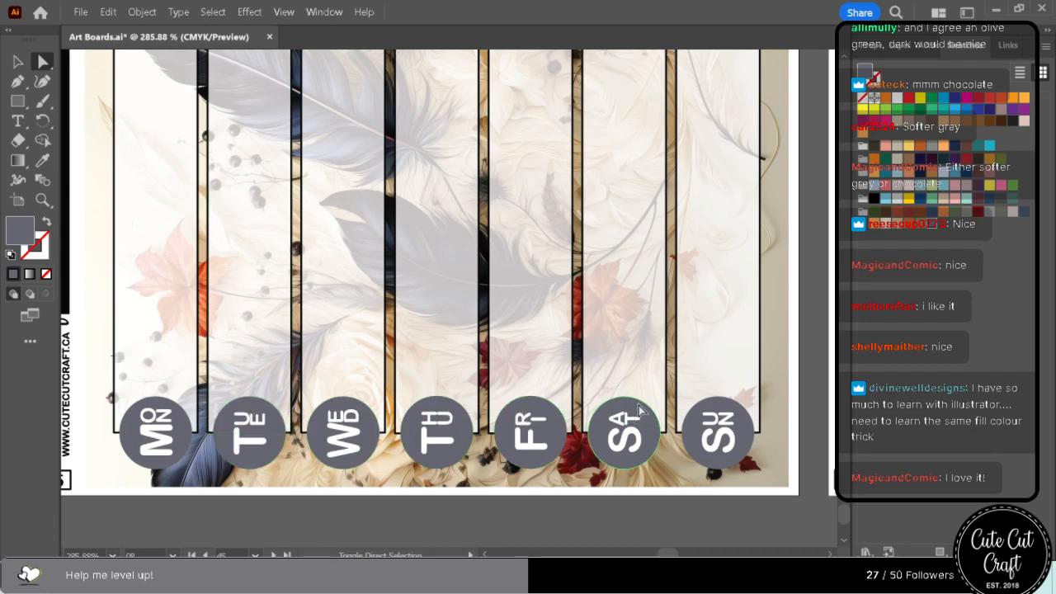
click(1025, 213)
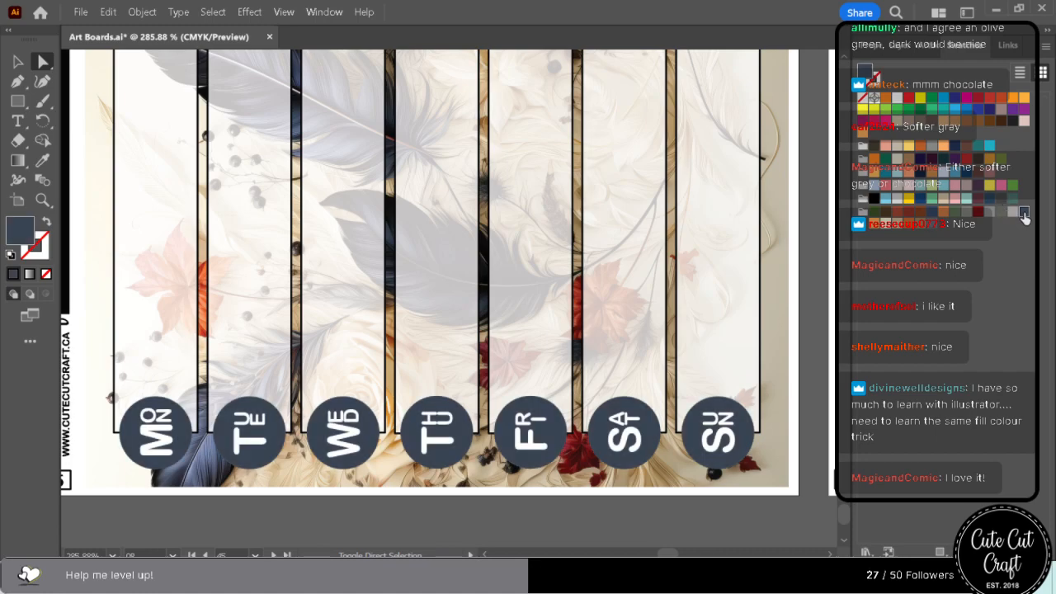
click(923, 226)
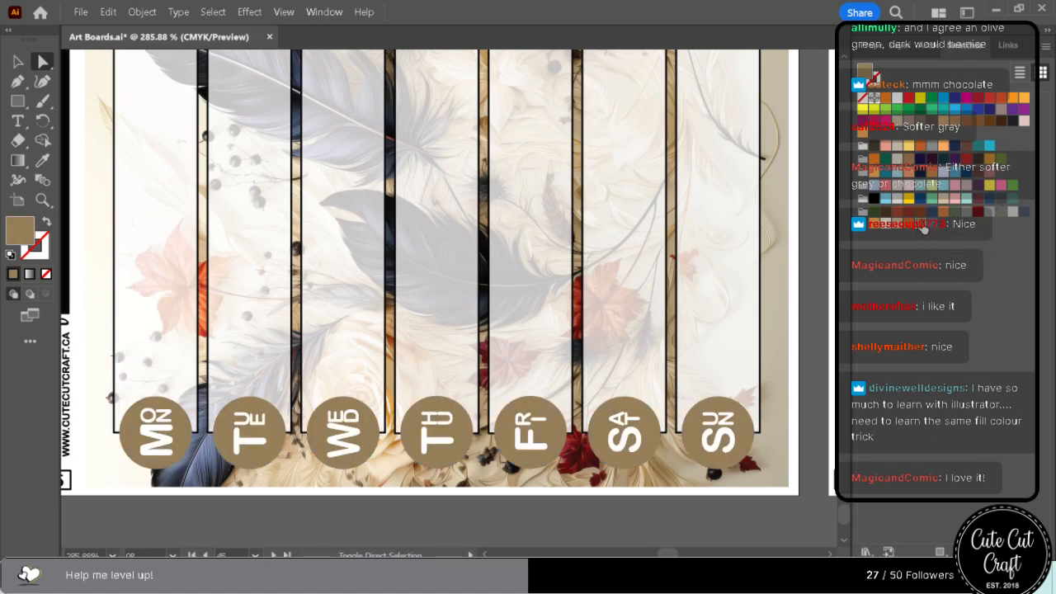
click(1024, 213)
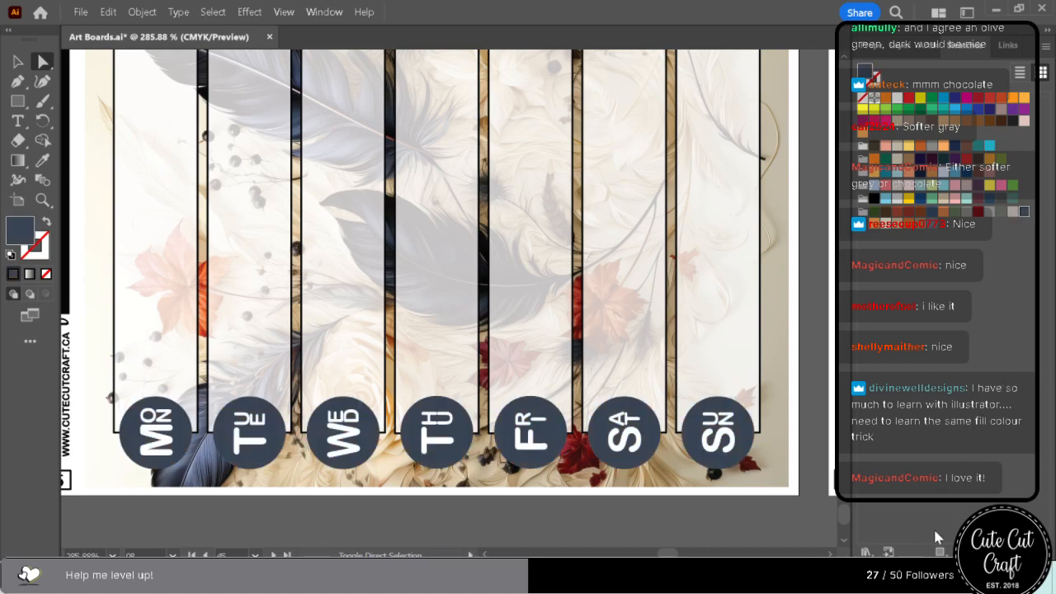
Recolour the grey THIS WEEK circle on the second #55 sheet with the navy swatch.
click(830, 556)
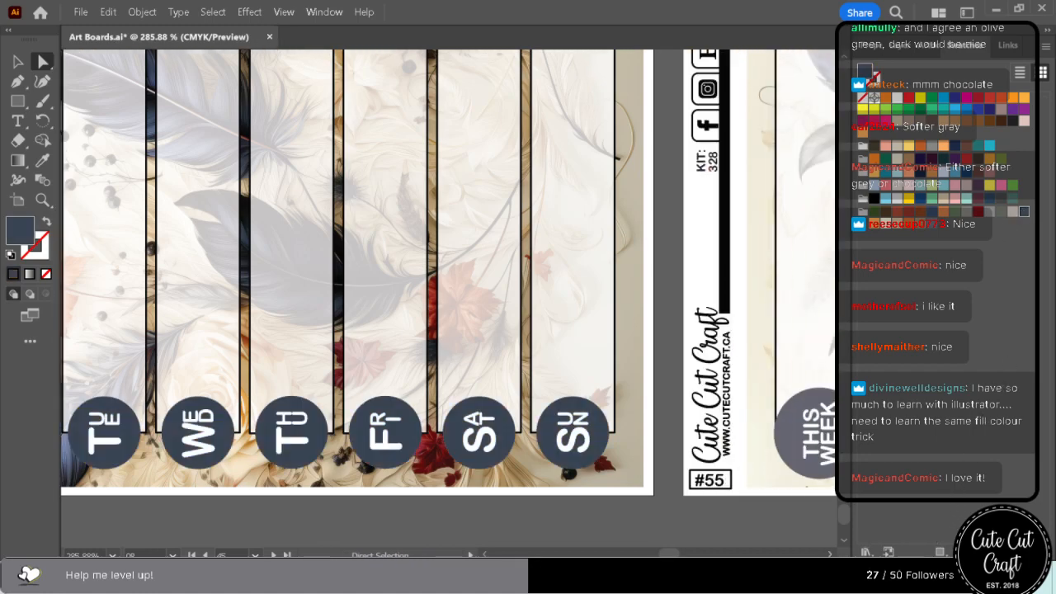
scroll(448, 302, right, 8)
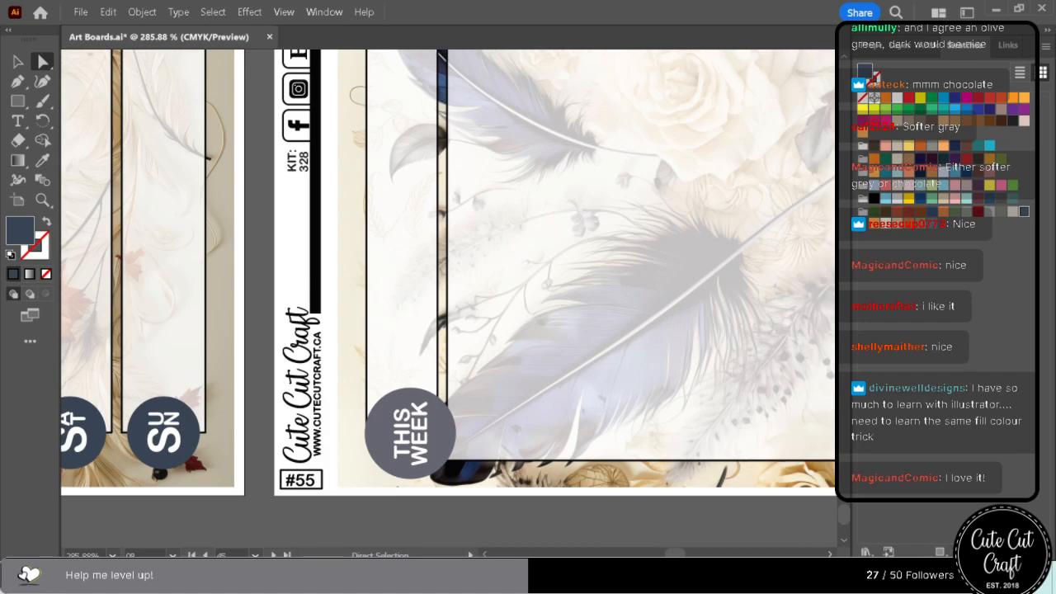
scroll(156, 386, right, 2)
click(329, 404)
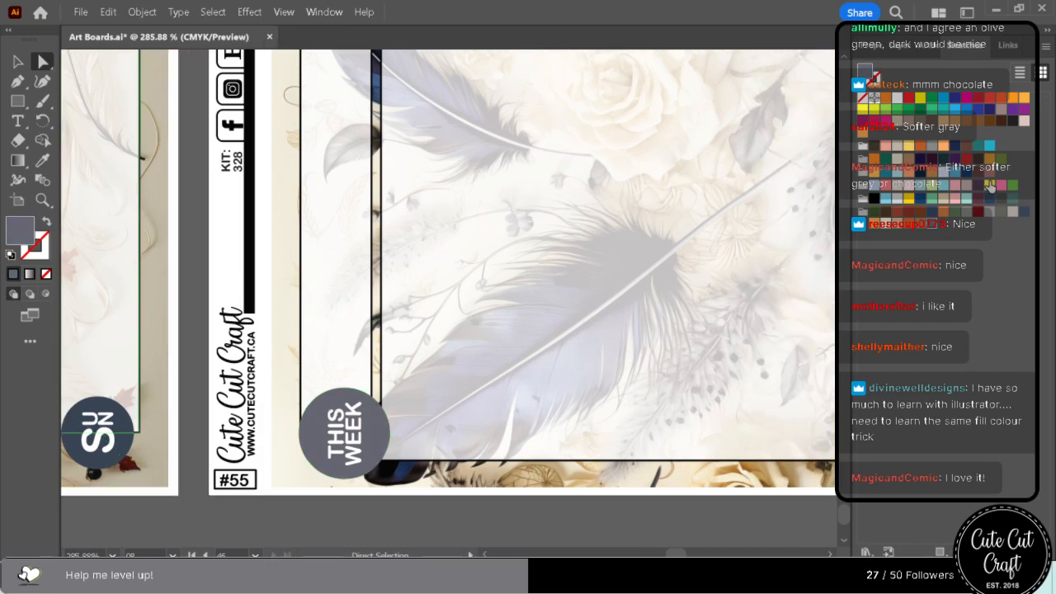
click(1024, 212)
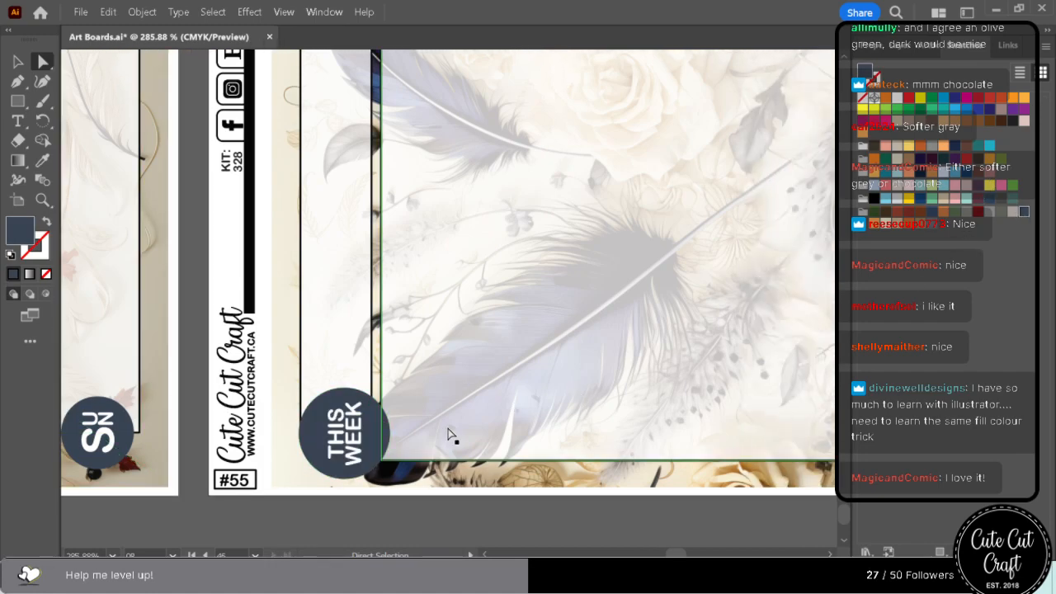
Find the kit number 328 in the document's text with Find and Replace.
scroll(448, 435, up, 4)
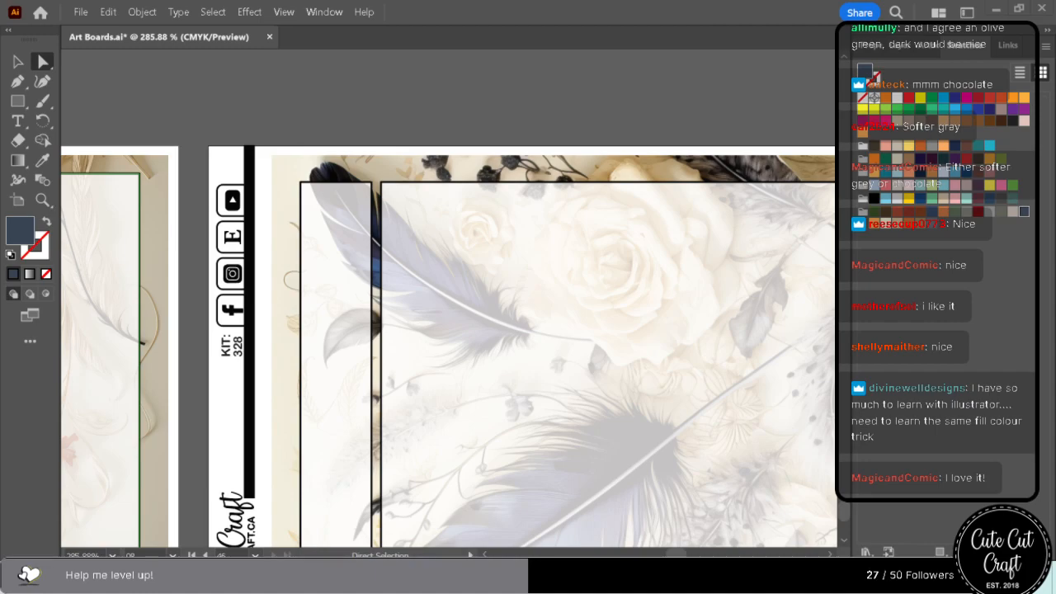
click(85, 10)
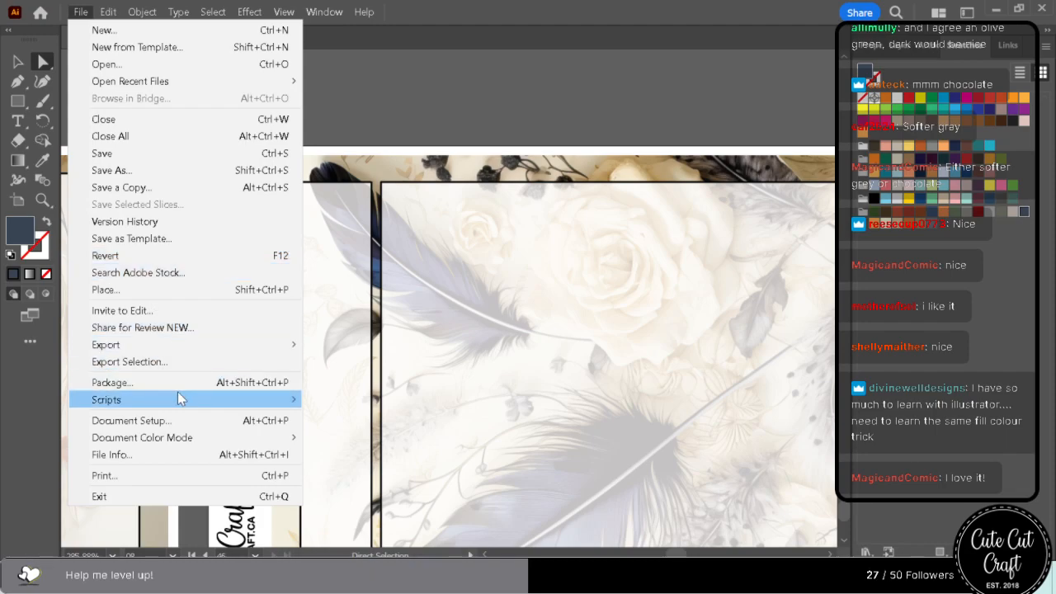
mouse_move(110, 11)
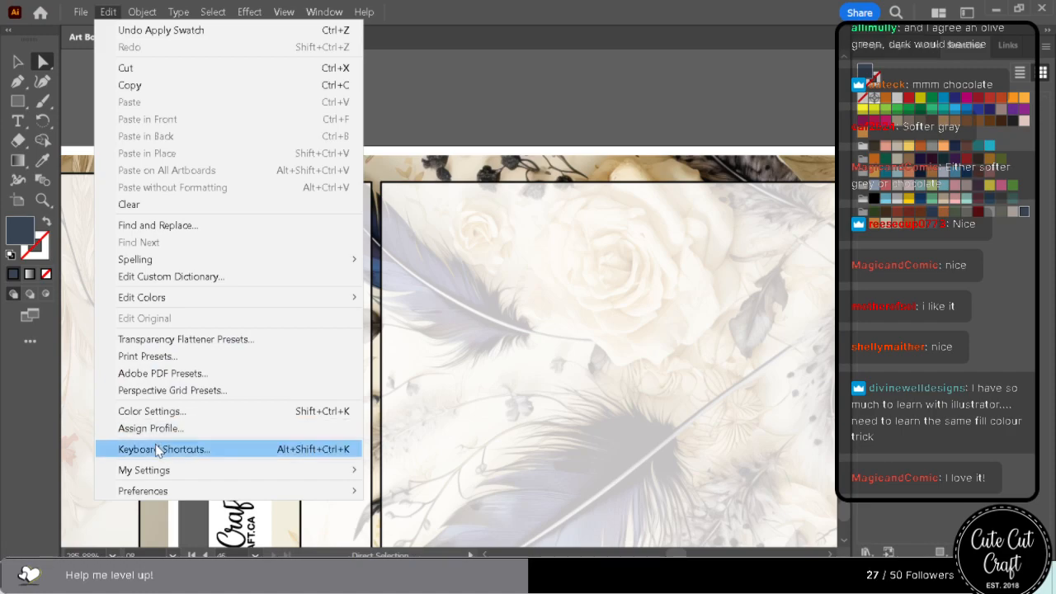
click(161, 225)
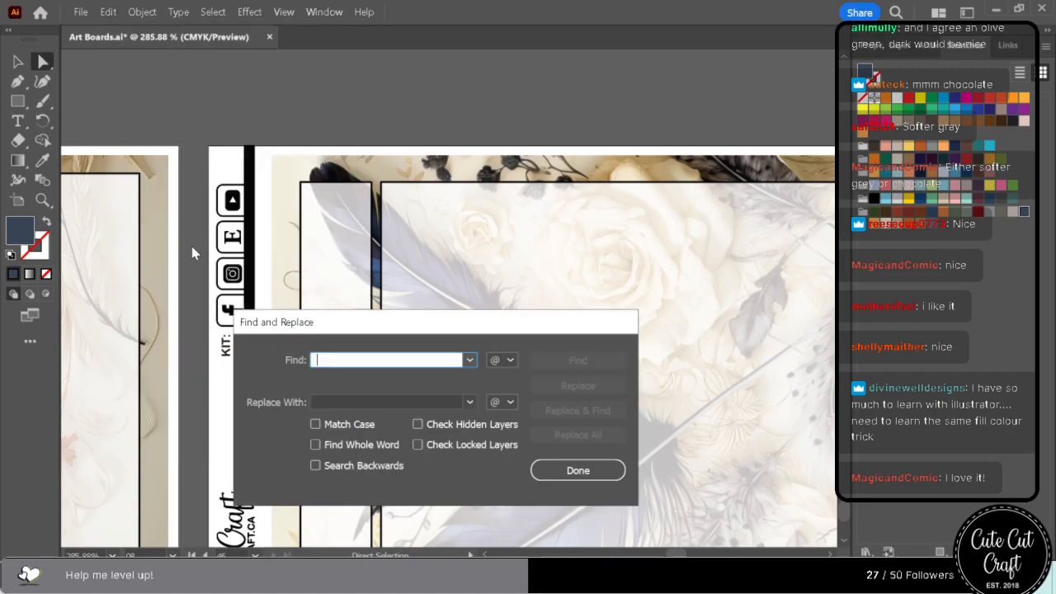
drag(345, 326, 485, 318)
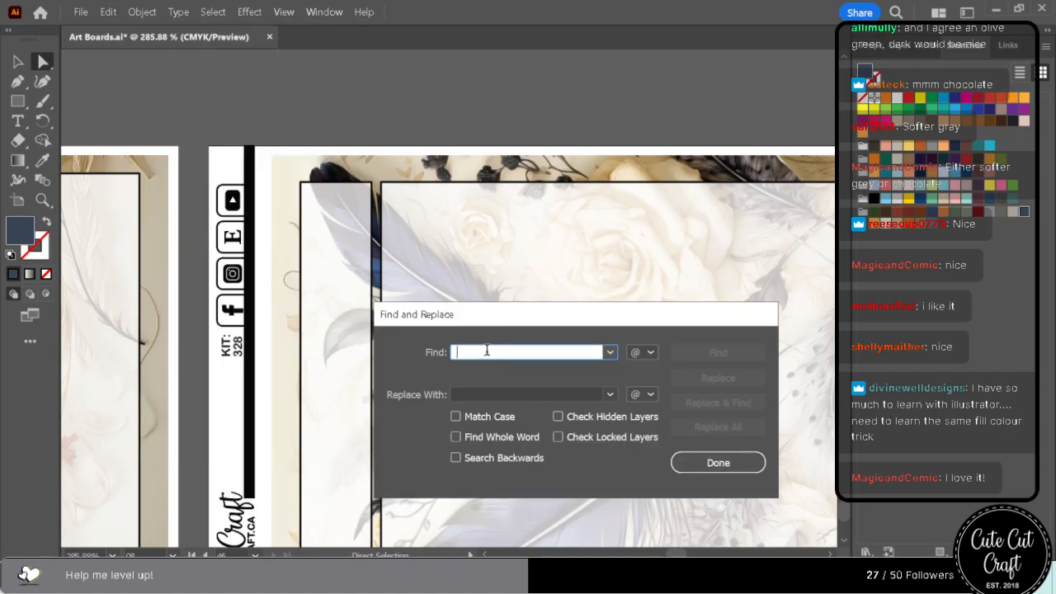
text(328)
click(682, 350)
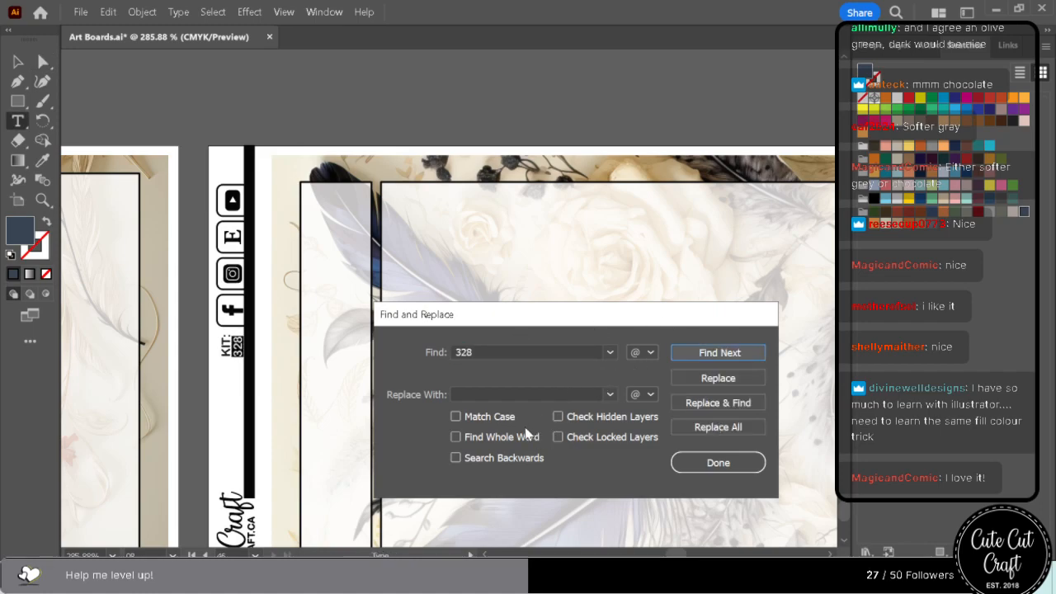
Replace every occurrence of 328 with 334 and close Find and Replace.
click(528, 394)
text(33)
text(74)
key(BackSpace)
key(BackSpace)
text(4)
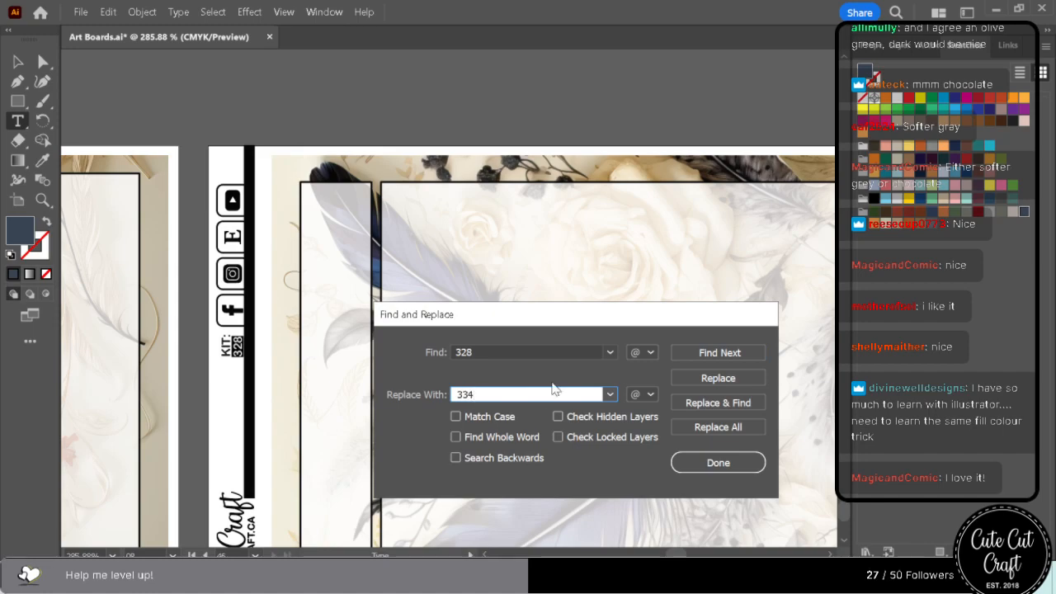
click(725, 425)
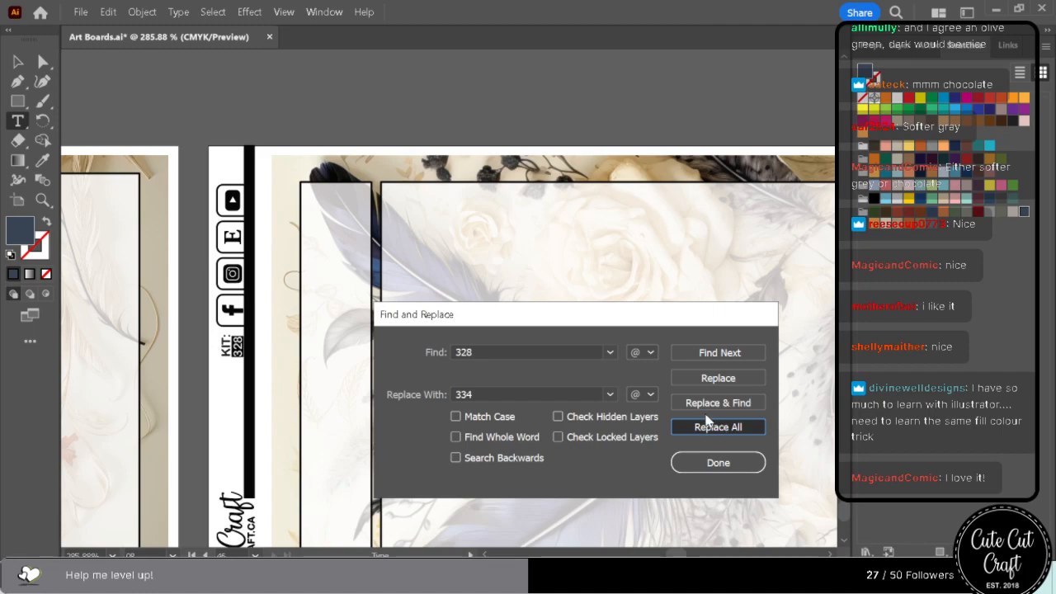
click(664, 434)
click(718, 460)
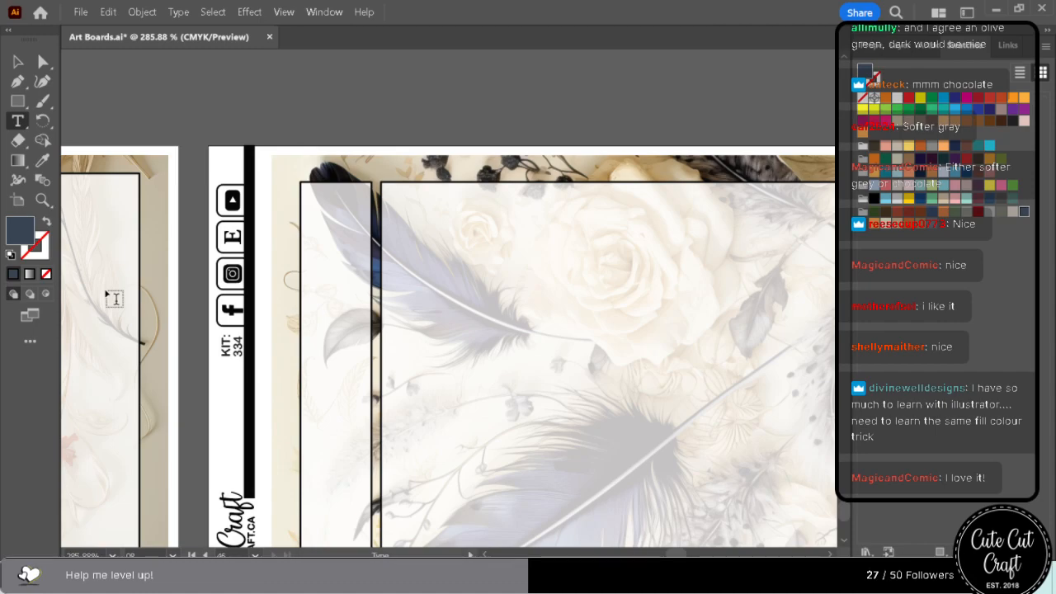
Start saving the document under Master Files, creating and opening a new folder named KIT 334 there.
click(80, 13)
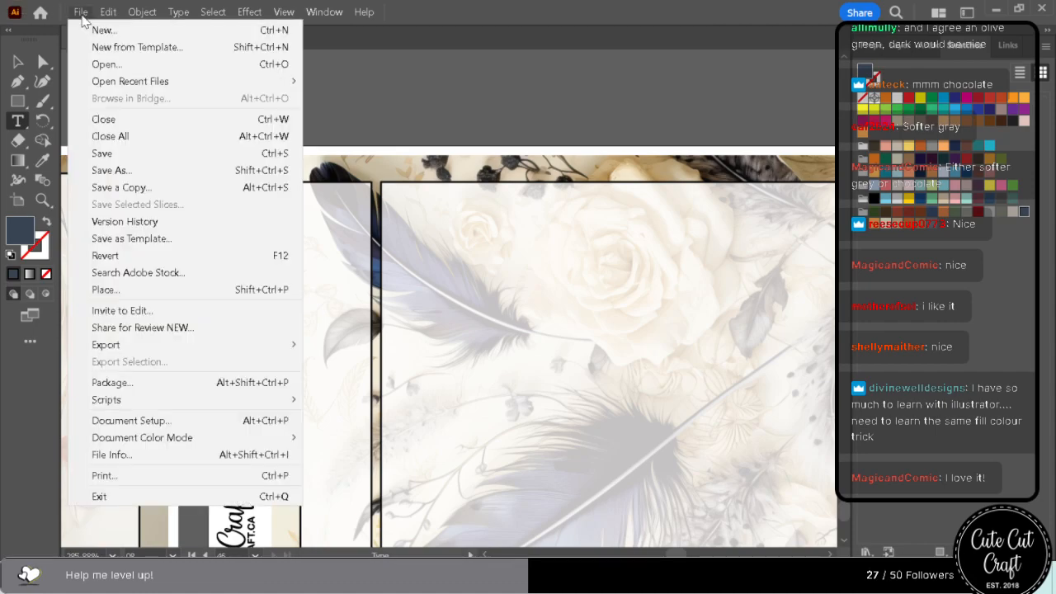
click(112, 171)
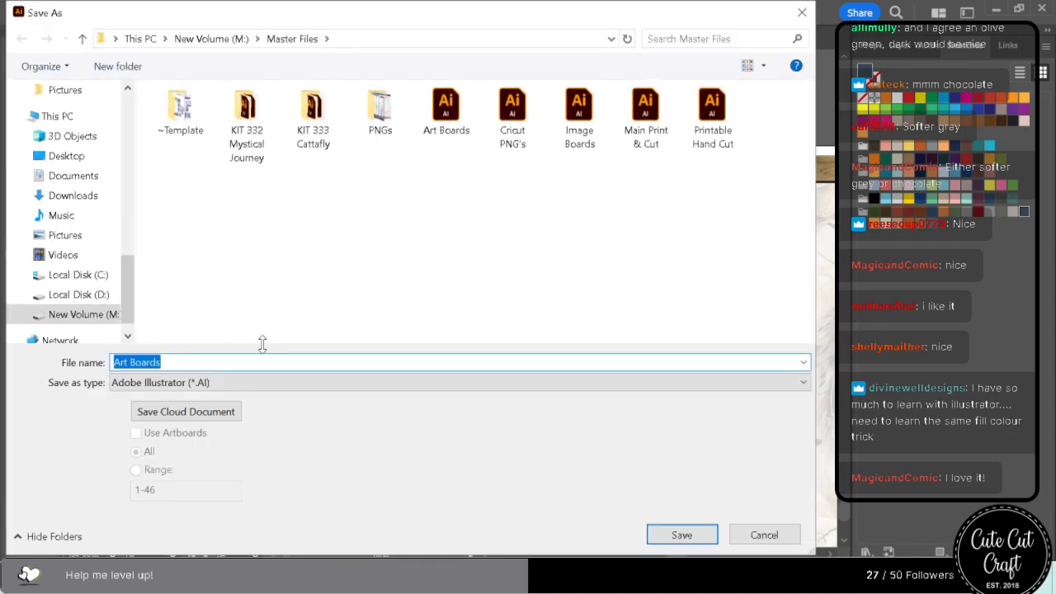
key(ctrl+f)
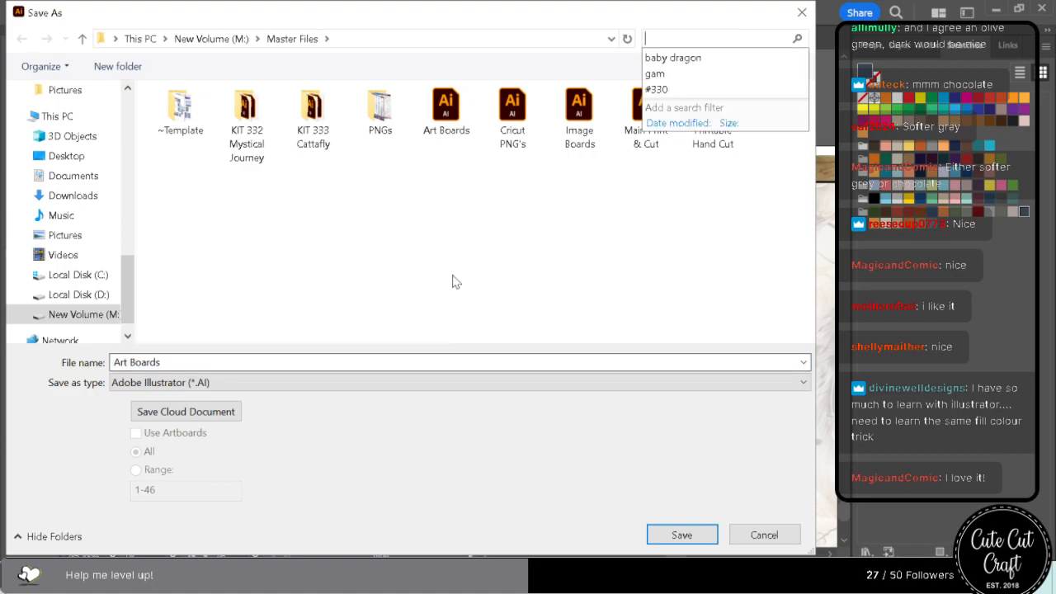
click(453, 244)
key(ctrl+shift+n)
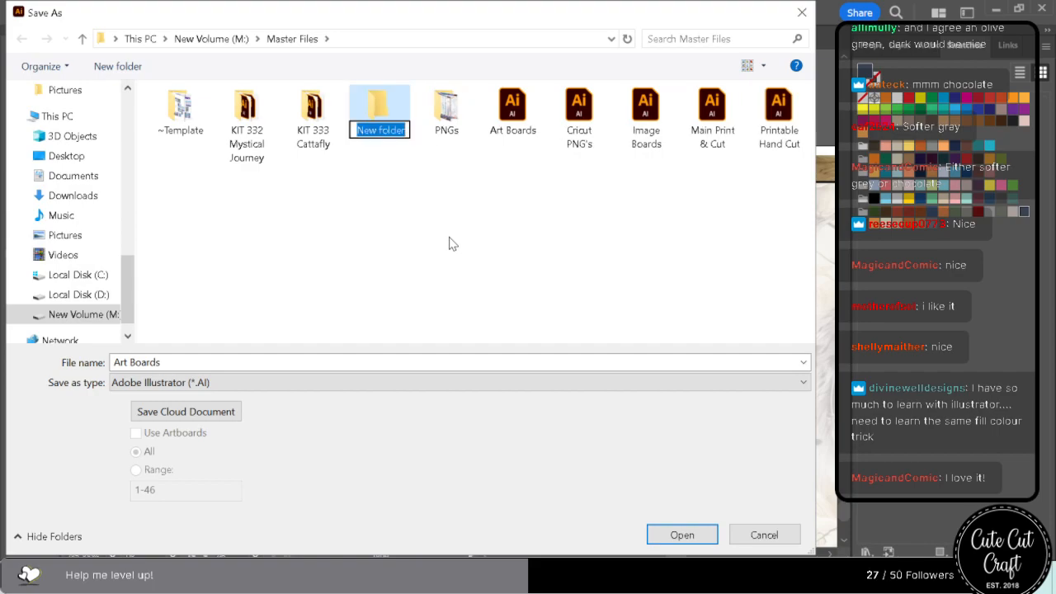
text(KIT)
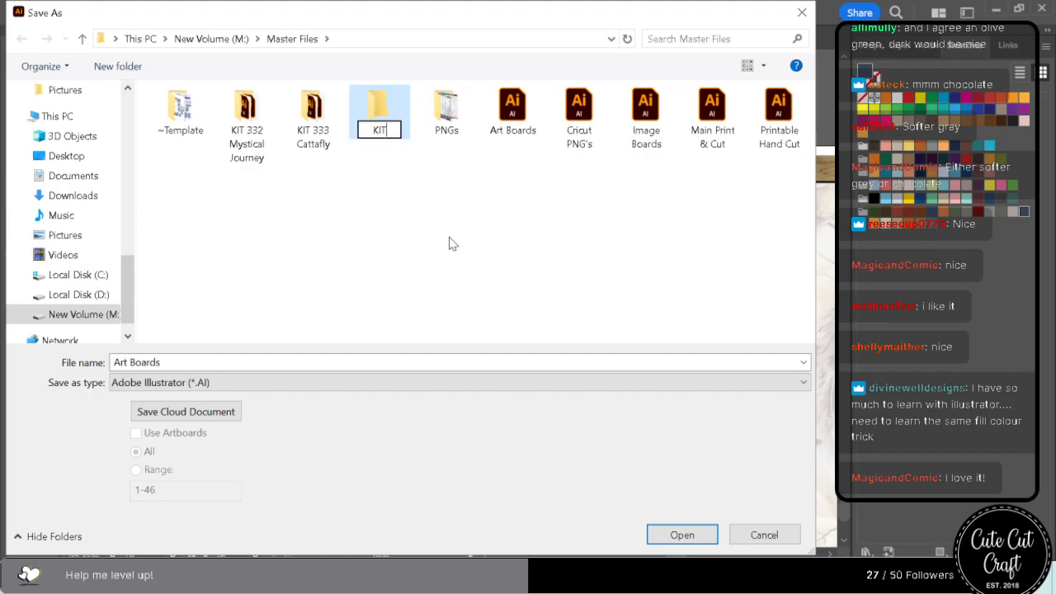
text( 334)
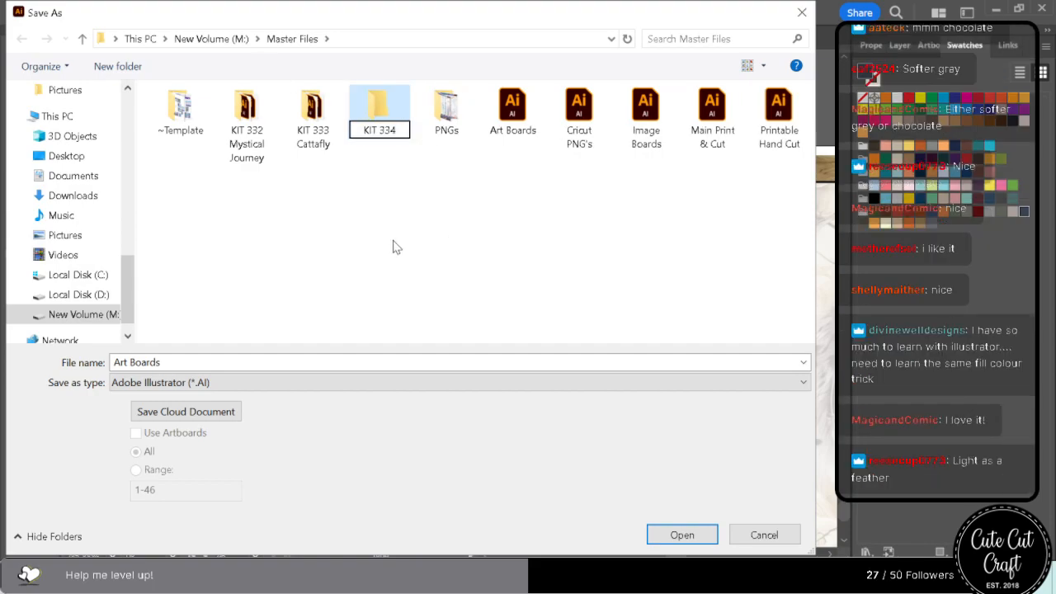
key(Return)
double_click(377, 123)
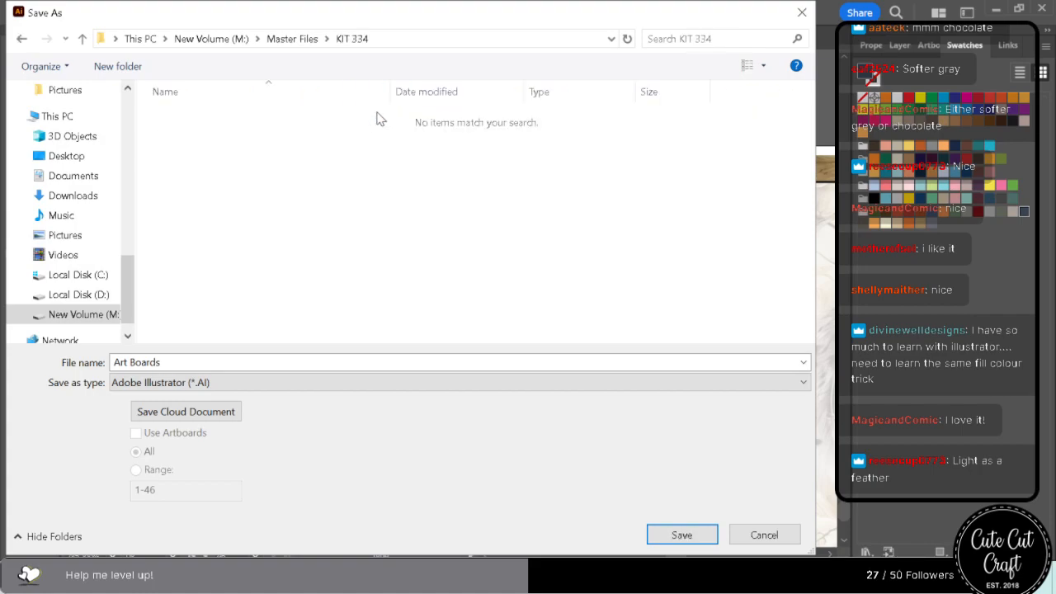
Save Art Boards as an Illustrator 2020 file in the KIT 334 folder with linked files included.
click(682, 534)
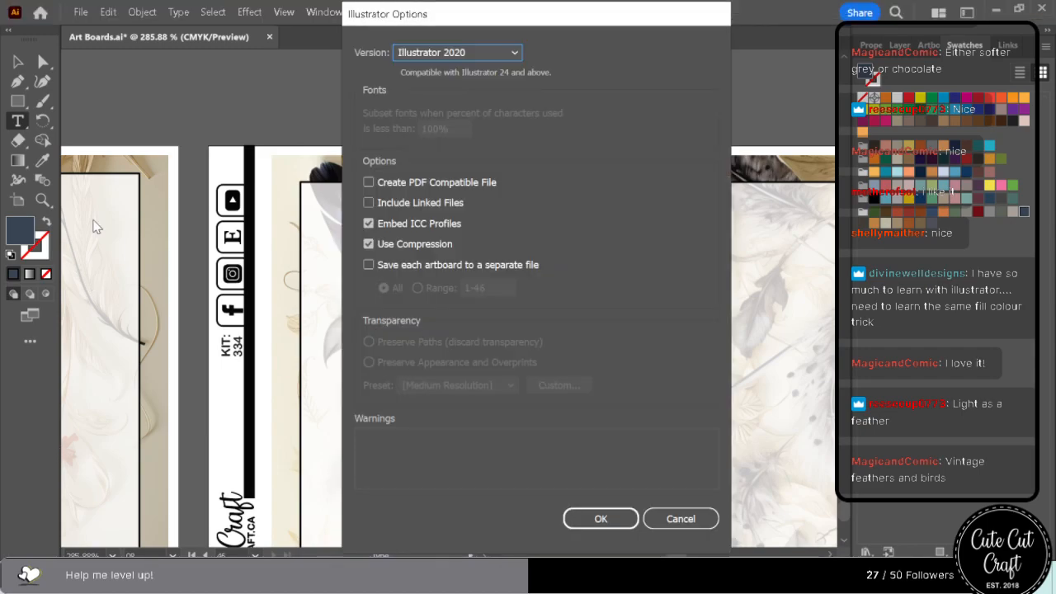
click(369, 203)
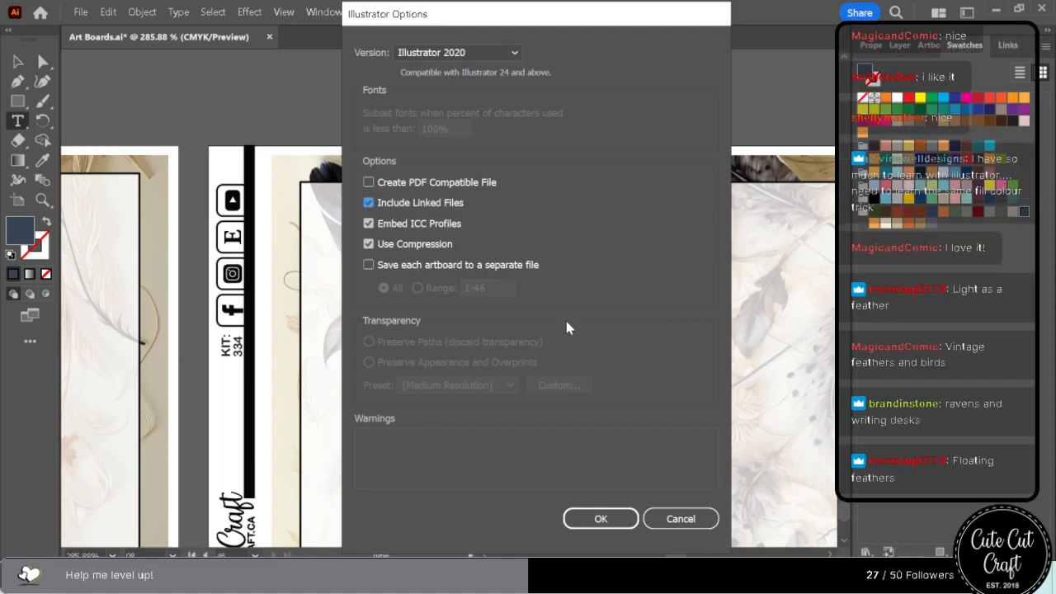
click(603, 519)
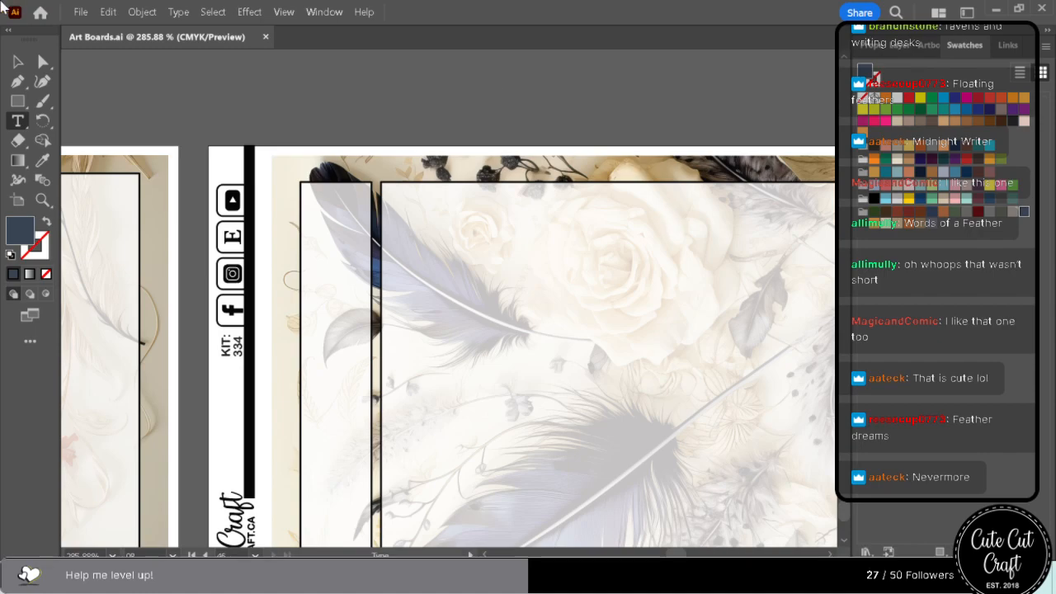
click(81, 12)
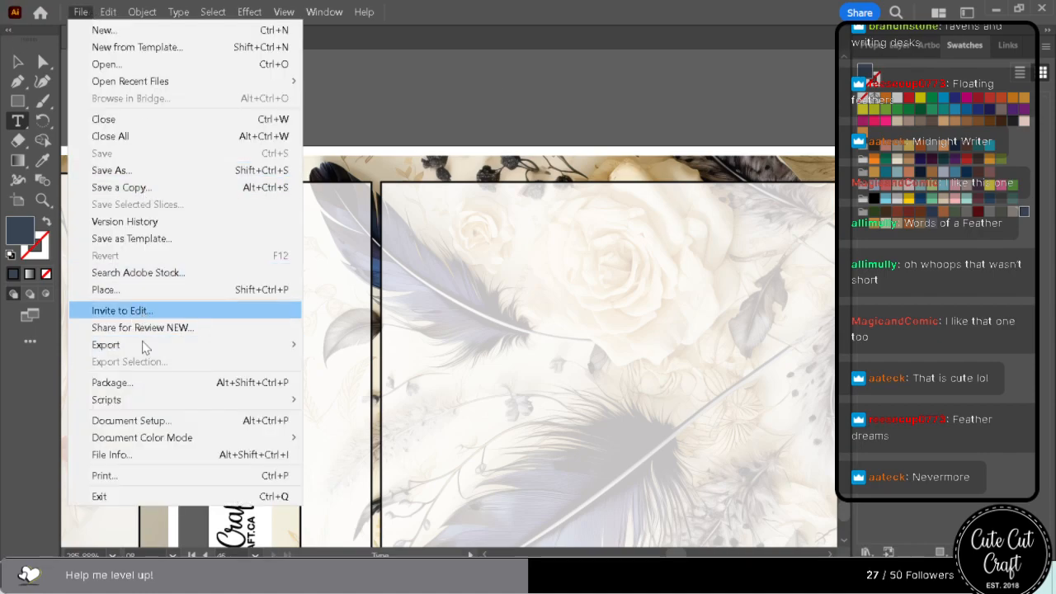
mouse_move(145, 349)
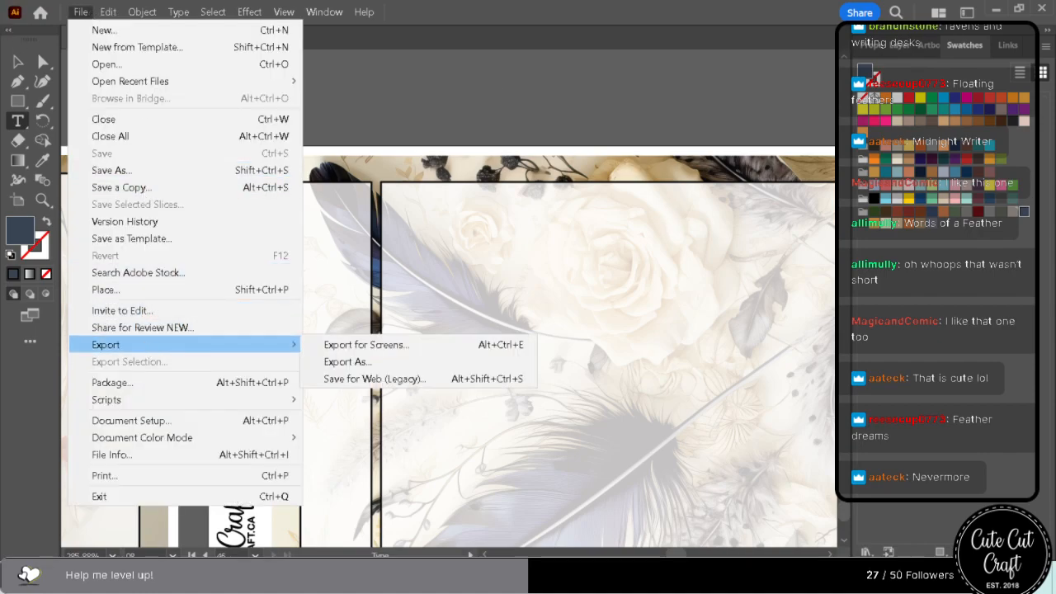
click(348, 361)
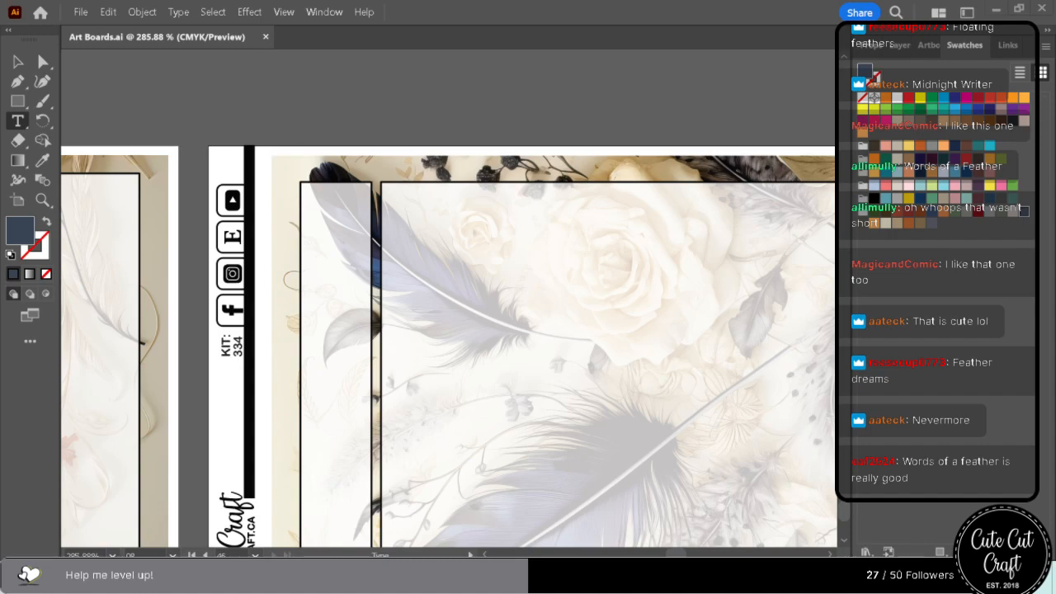
Set up Export for Screens to export all artboards to the PNGs folder in Master Files.
click(83, 13)
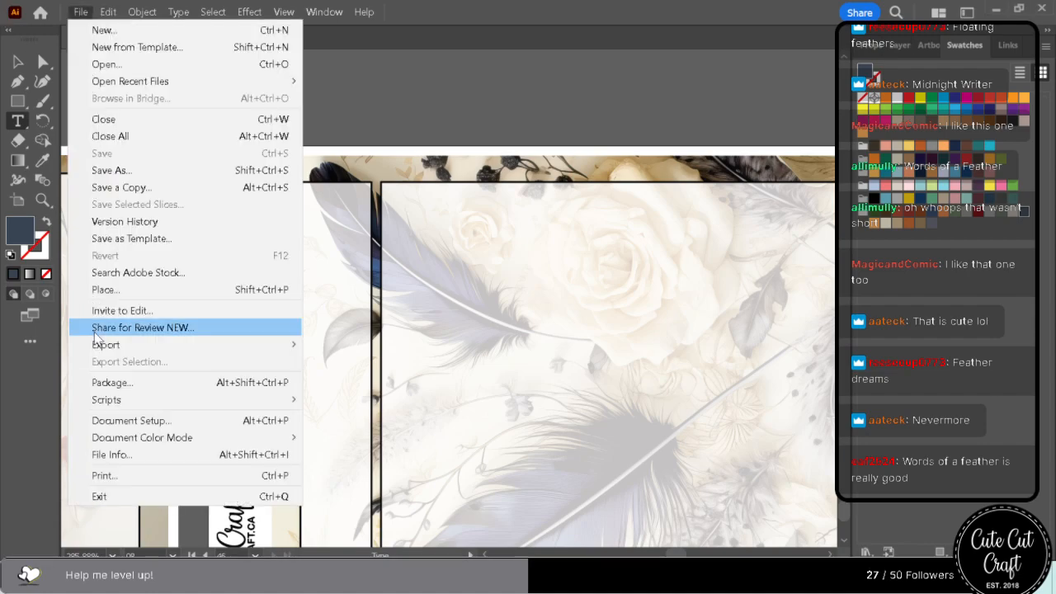
mouse_move(154, 345)
click(355, 345)
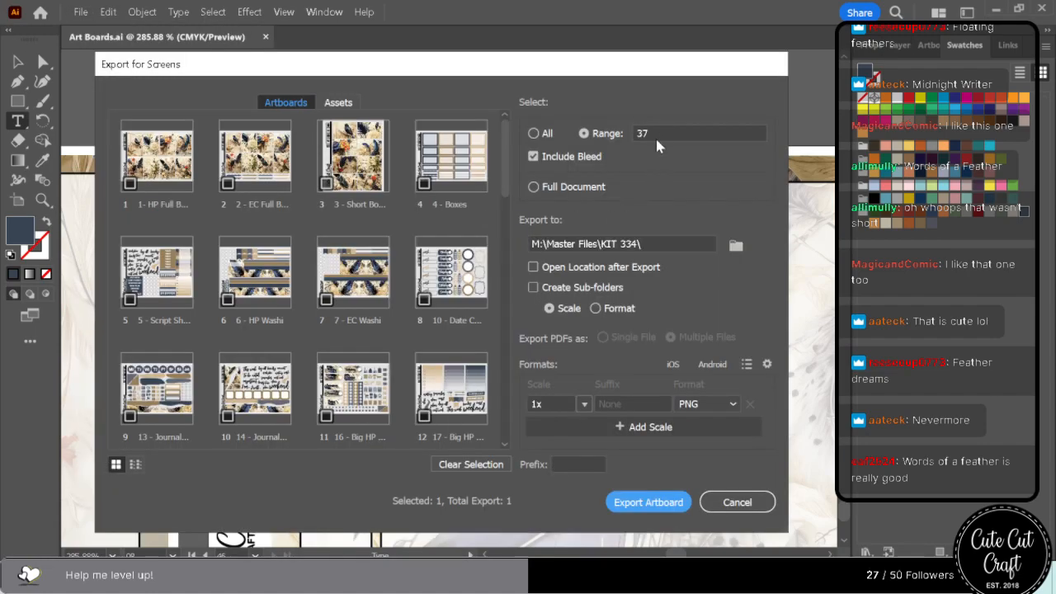
click(535, 133)
click(737, 246)
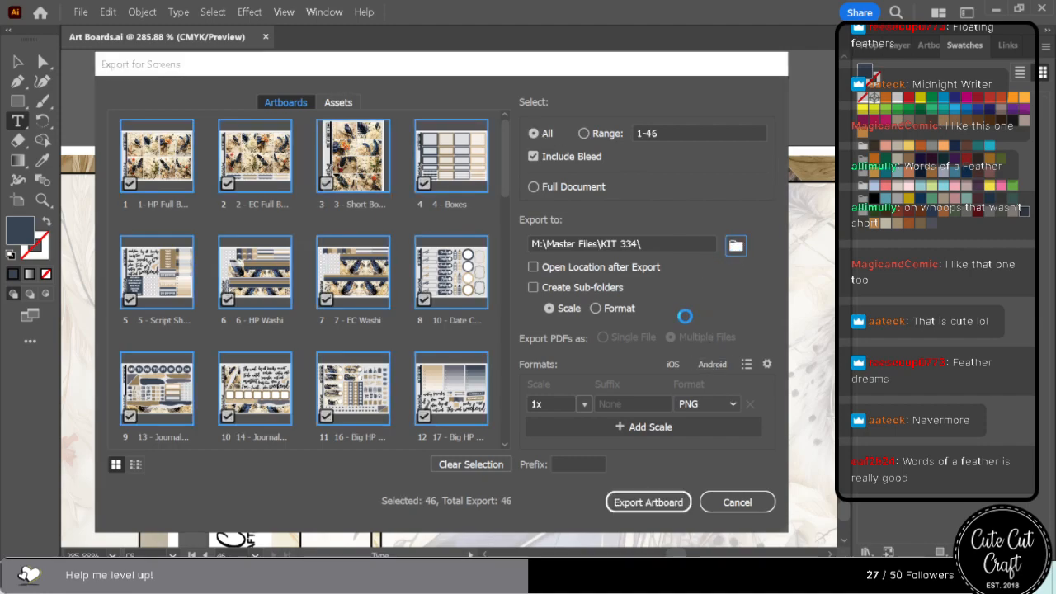
click(388, 117)
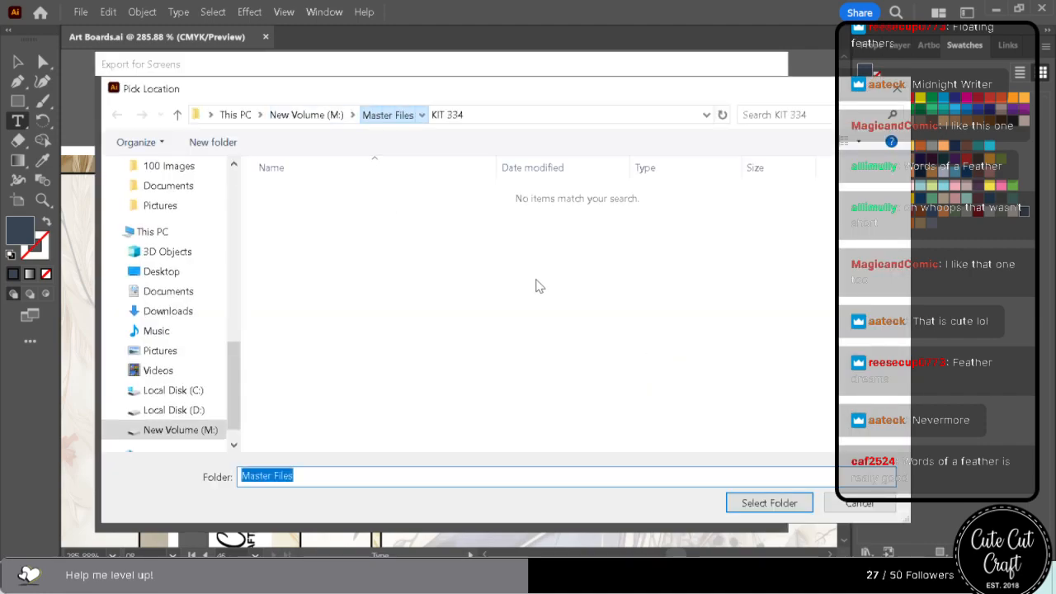
click(549, 187)
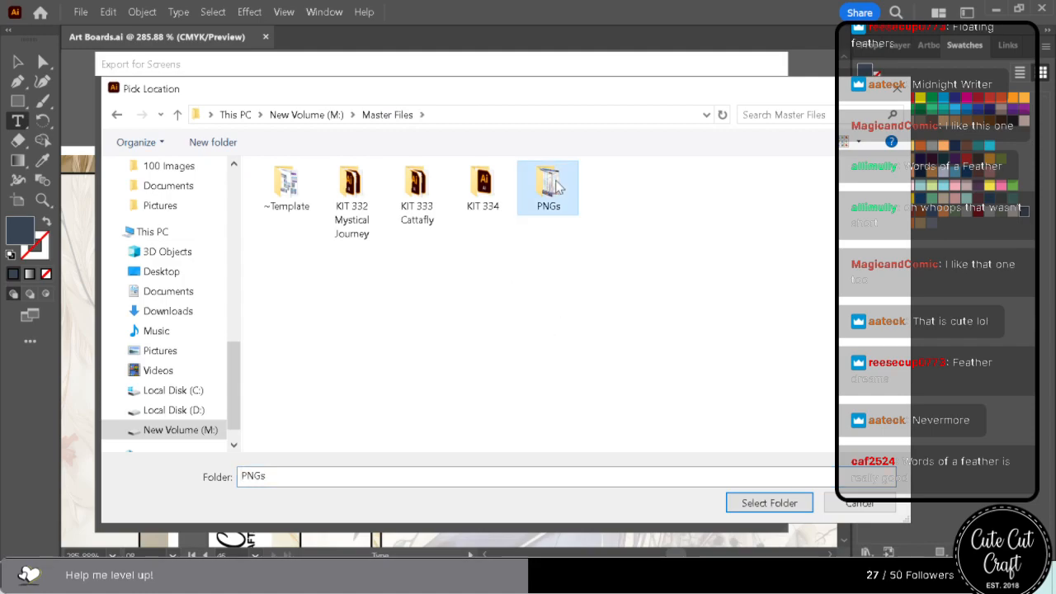
click(767, 504)
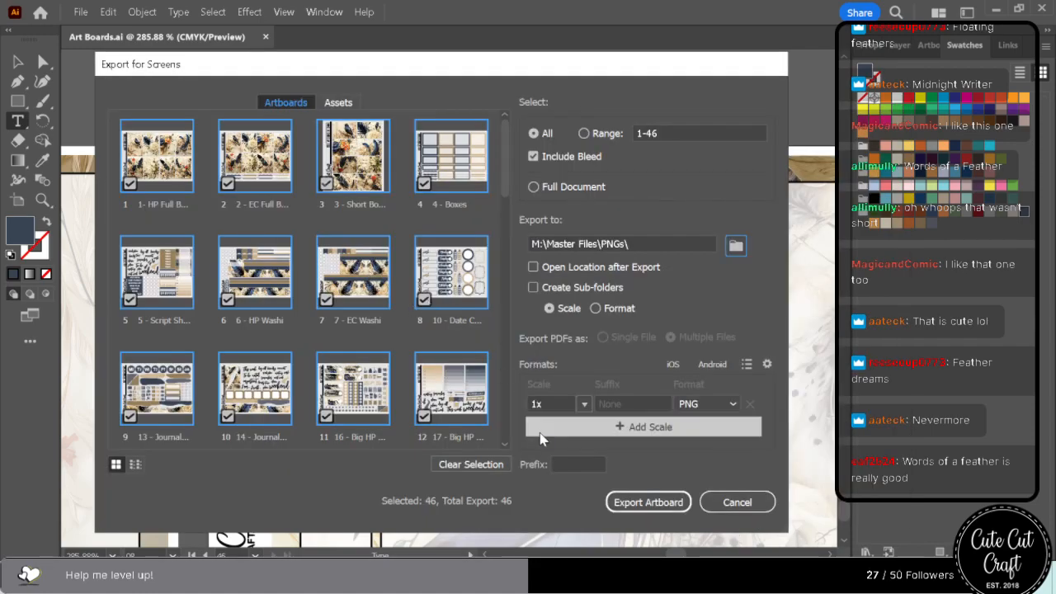
Set the PNG export scale to 600 ppi and export the artboards, replacing the existing files.
click(585, 410)
click(601, 384)
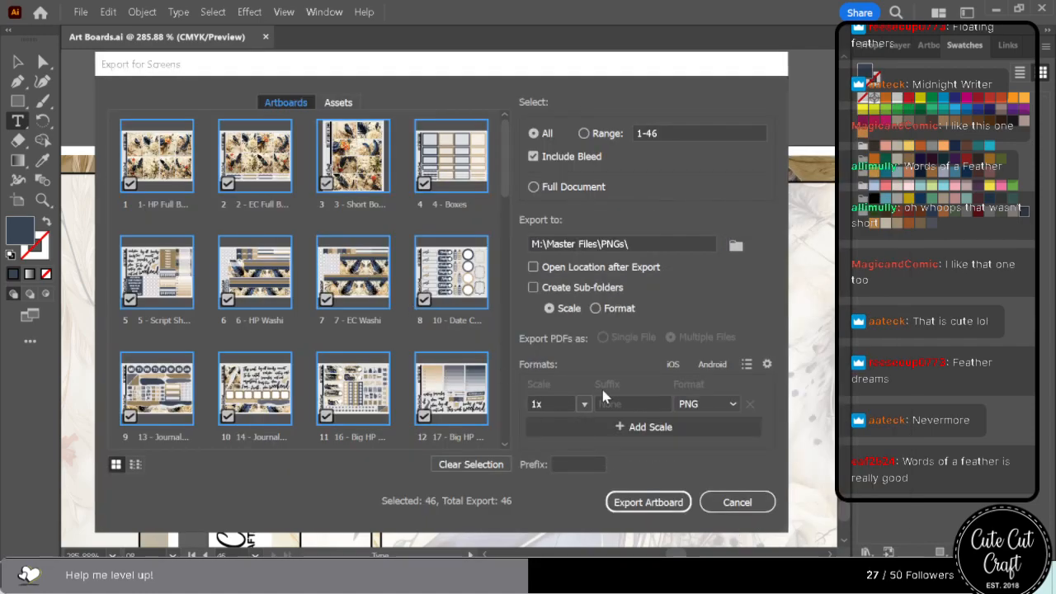
text(600 ppi)
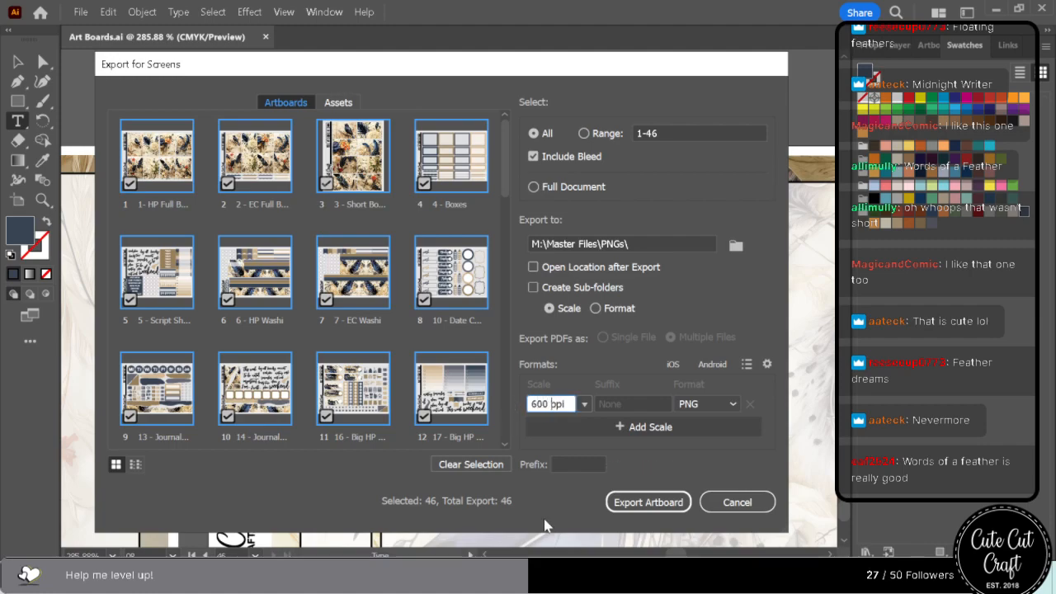
click(649, 502)
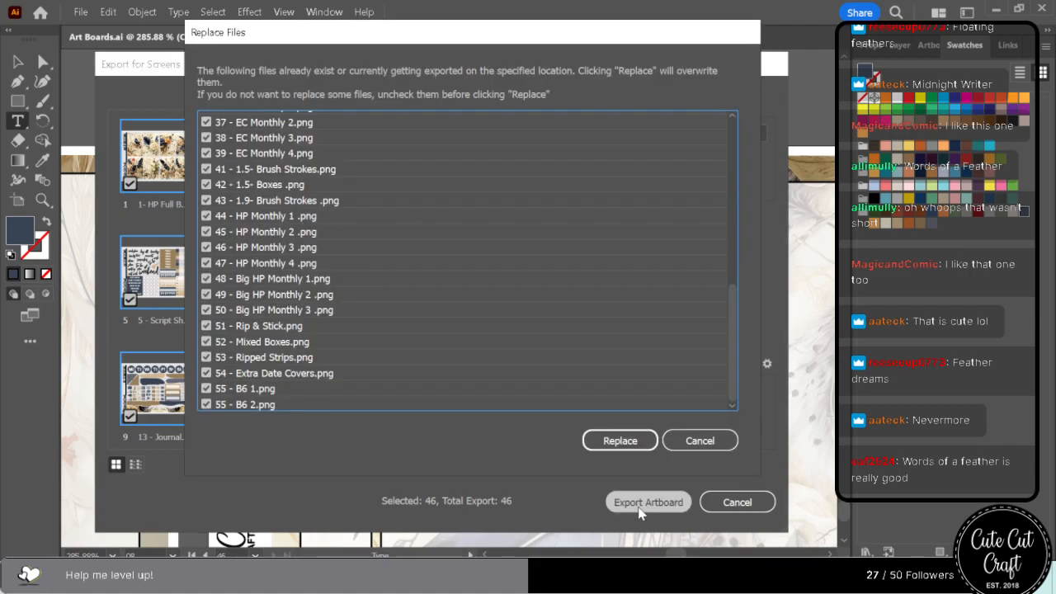
click(636, 436)
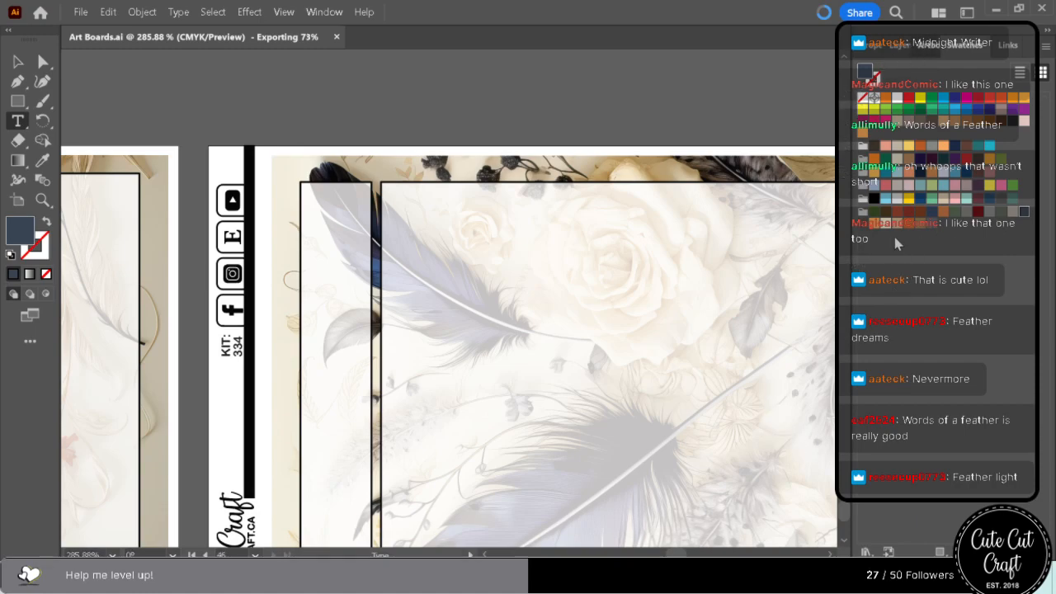
Display the HP Full Boxes artboard from the artboard list and activate the Direct Selection tool.
click(928, 44)
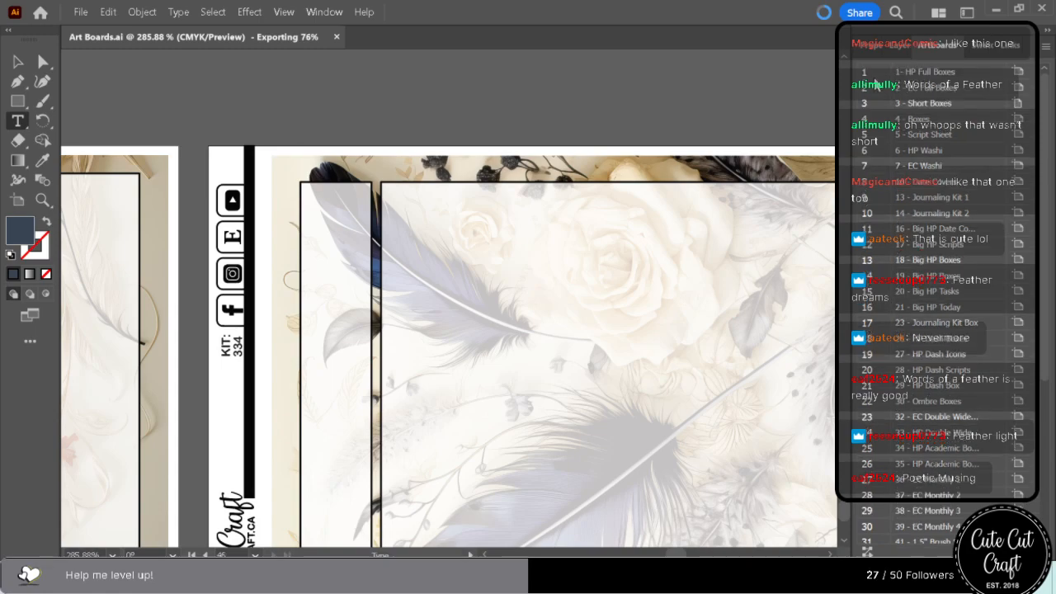
double_click(865, 72)
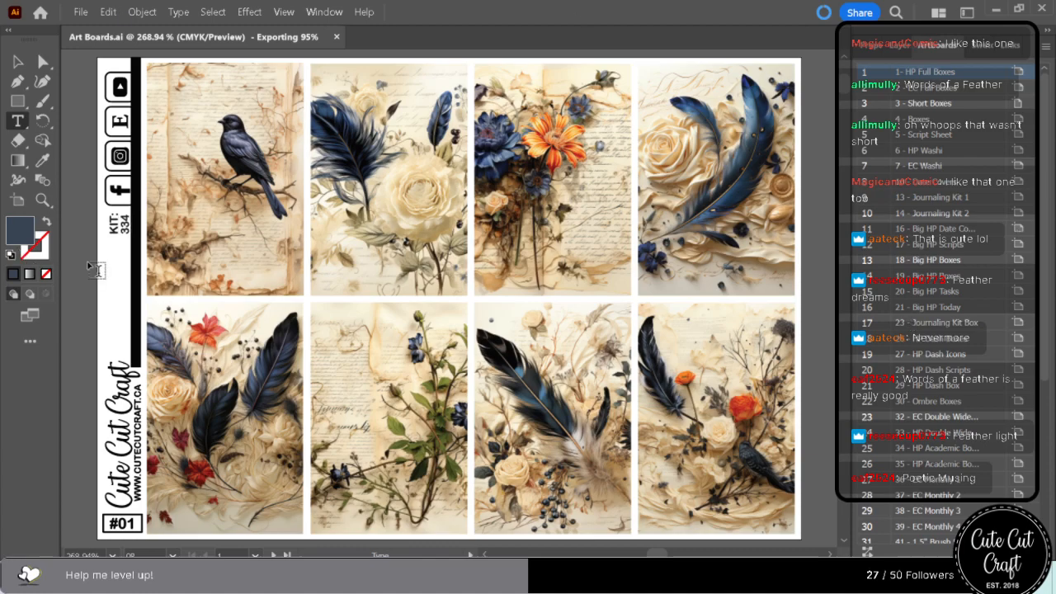
click(43, 63)
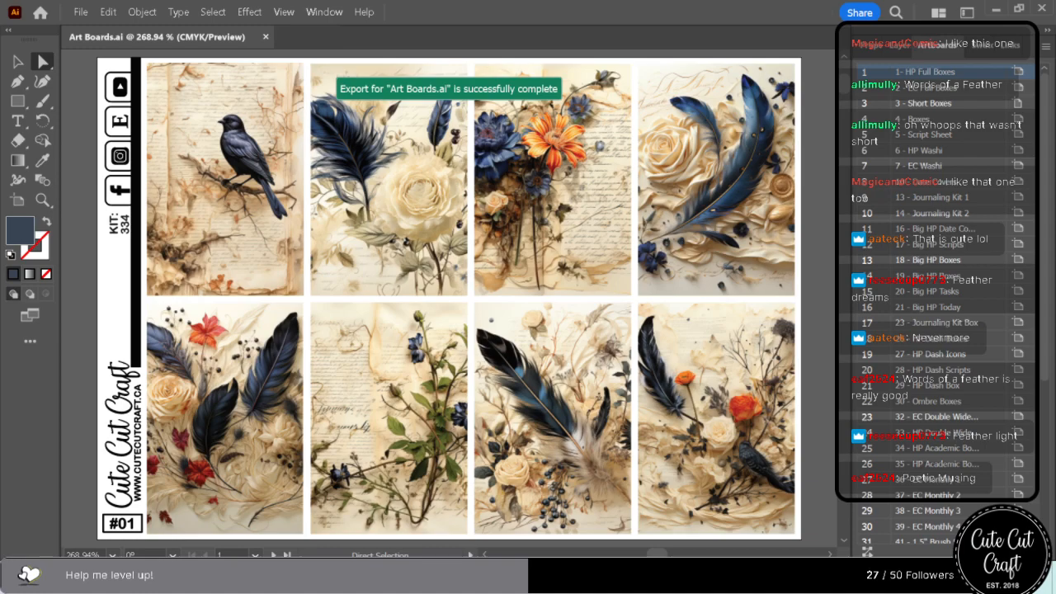
Reopen Export for Screens and set the PNG export resolution to 300 ppi for all artboards.
click(80, 13)
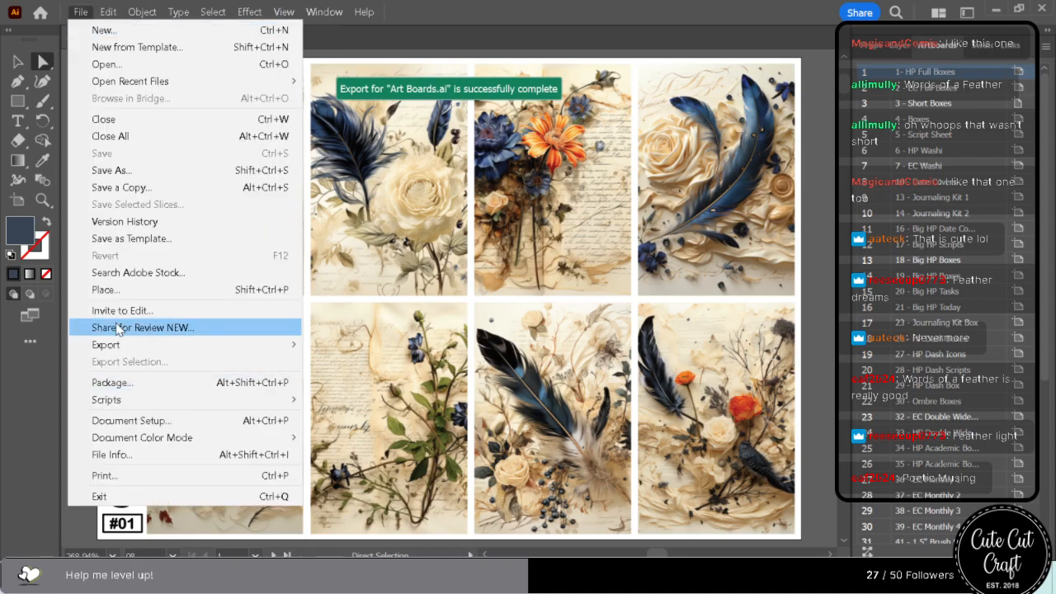
mouse_move(140, 347)
click(394, 351)
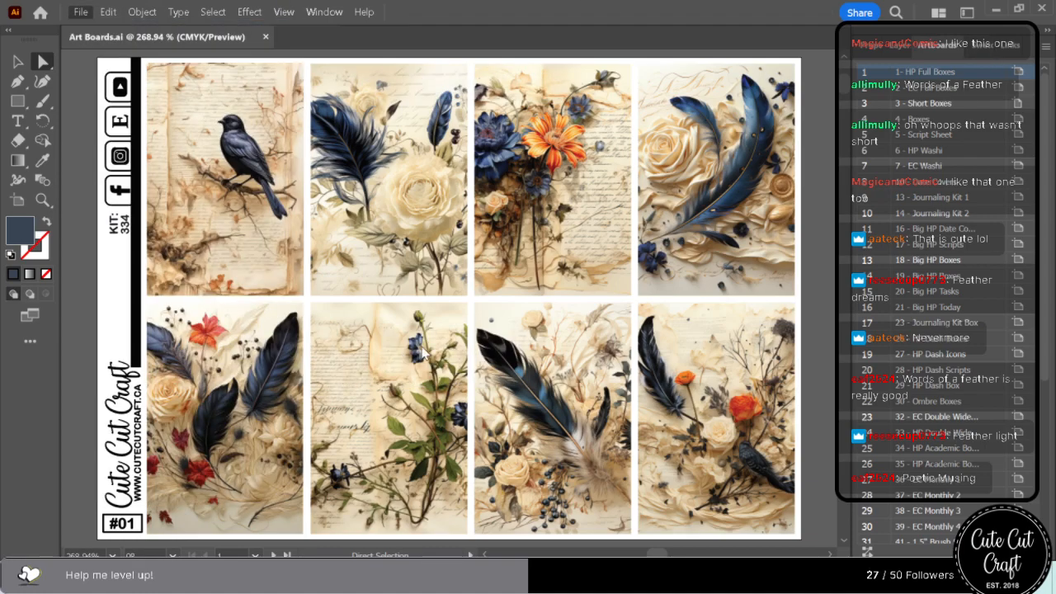
click(542, 405)
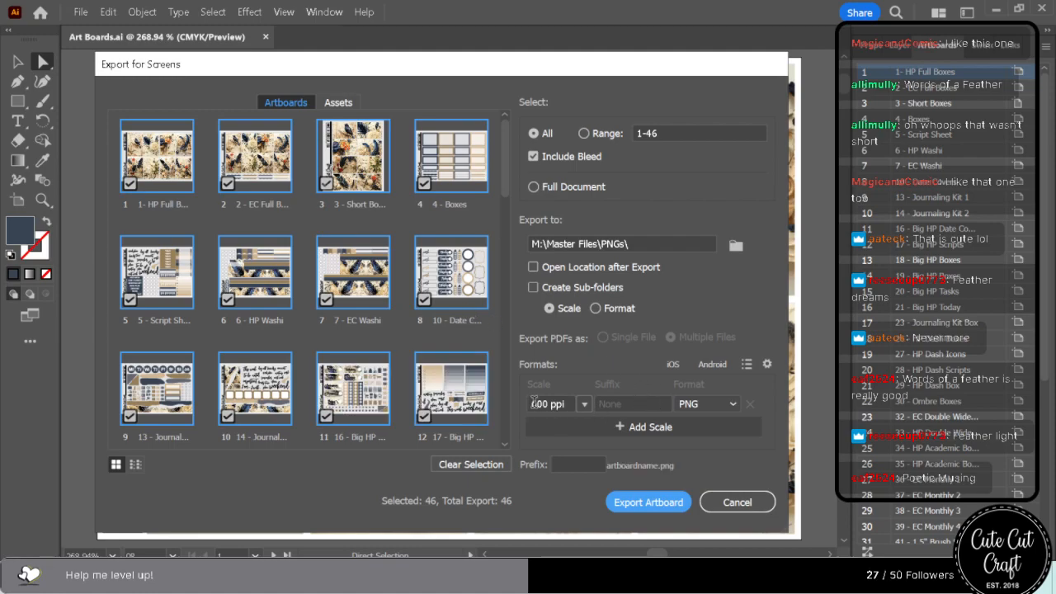
text(3)
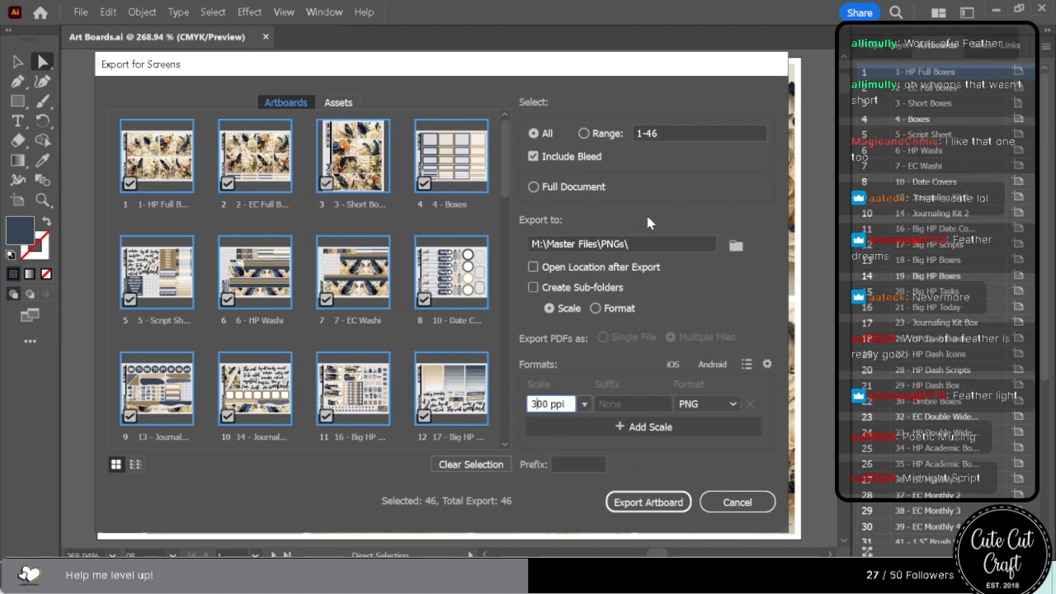
Export the artboards to the 250ppi subfolder of PNGs, replacing the existing files.
click(735, 245)
click(307, 227)
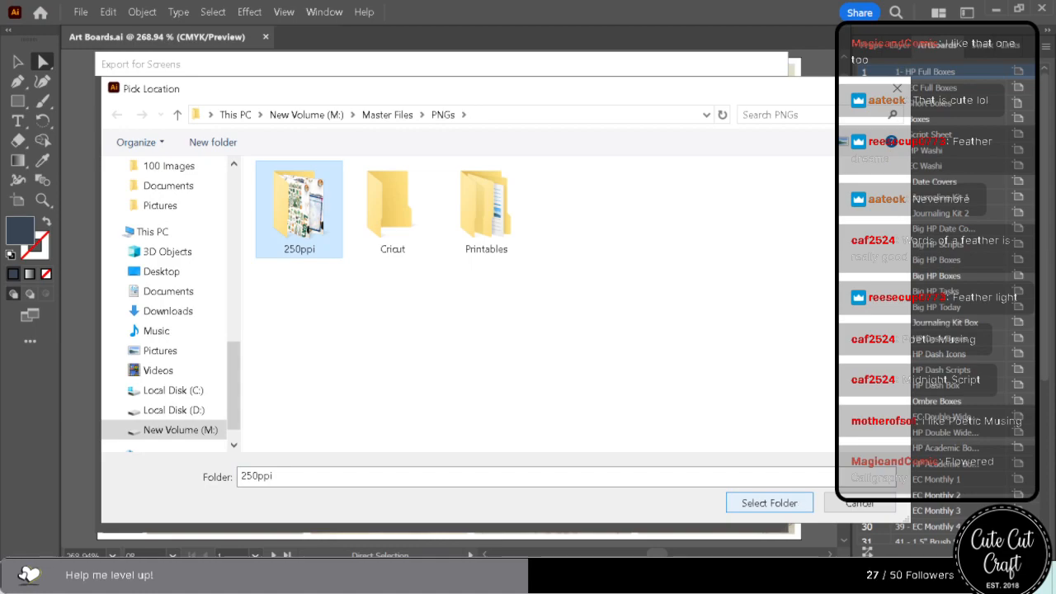
click(771, 502)
click(662, 506)
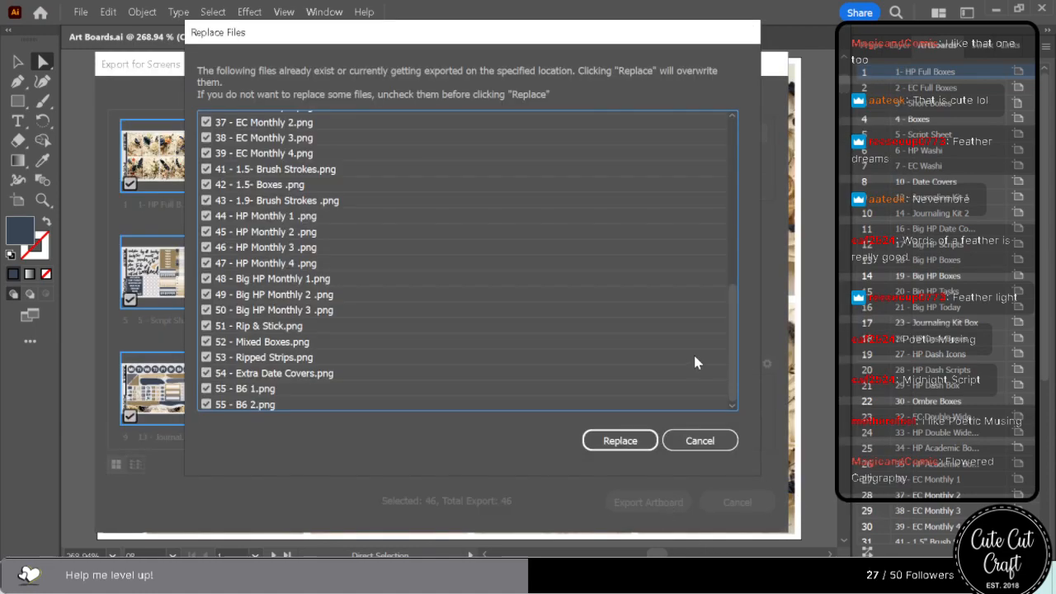
click(619, 441)
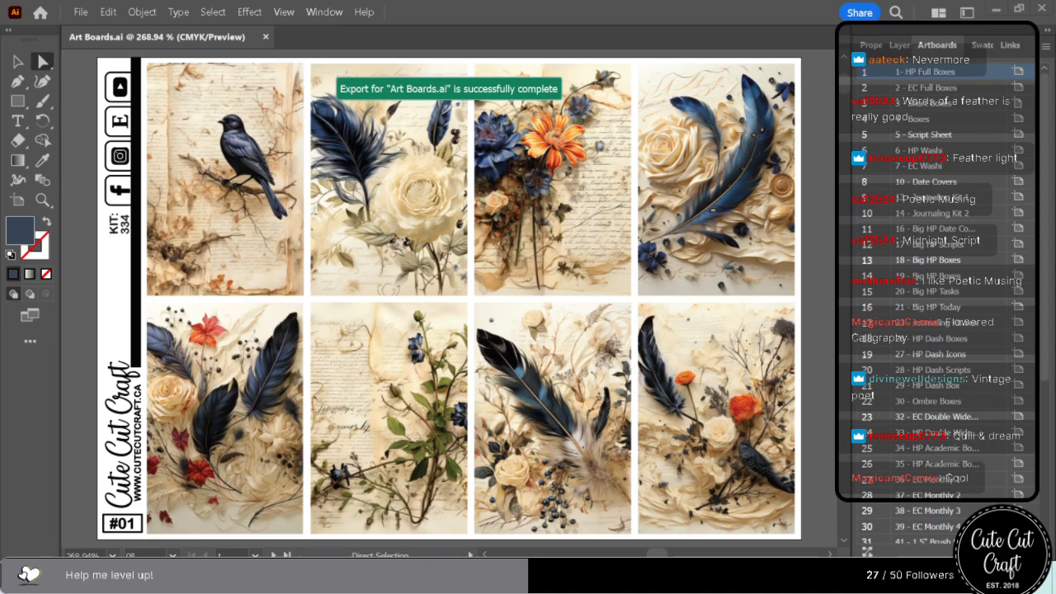
key(ctrl+n)
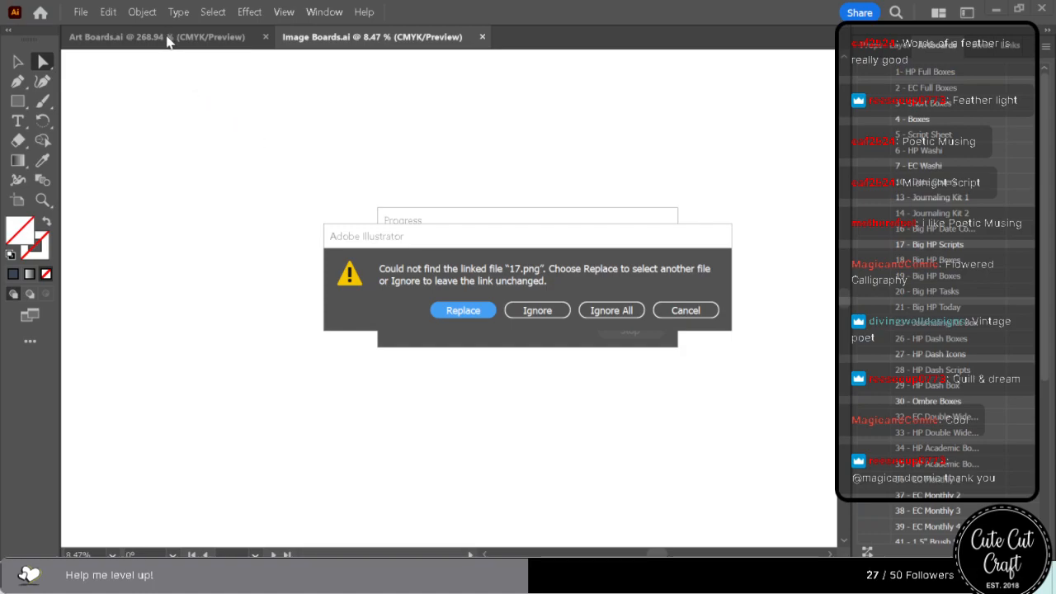
click(685, 311)
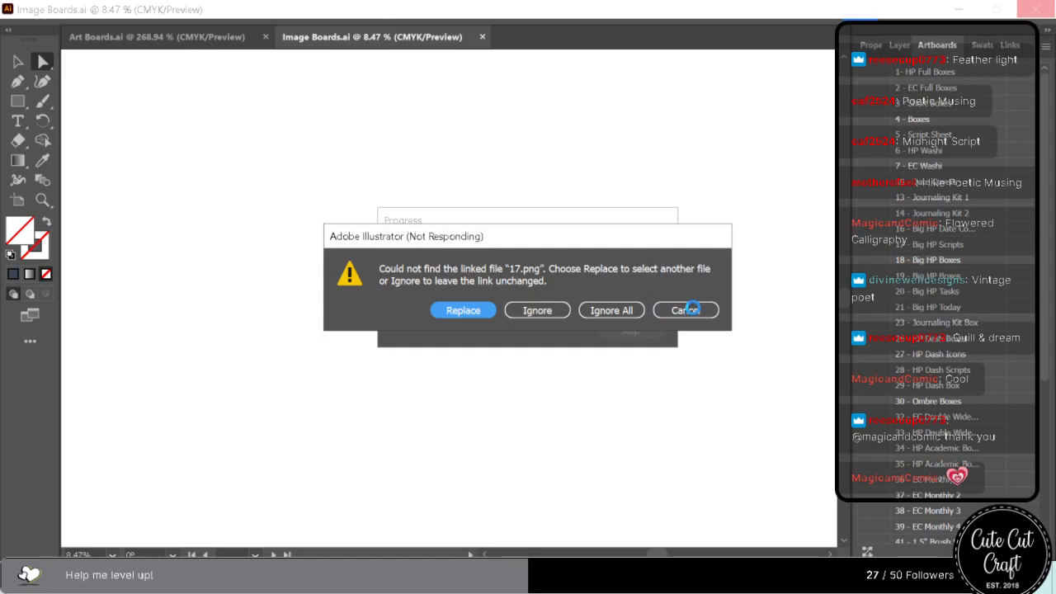
click(495, 123)
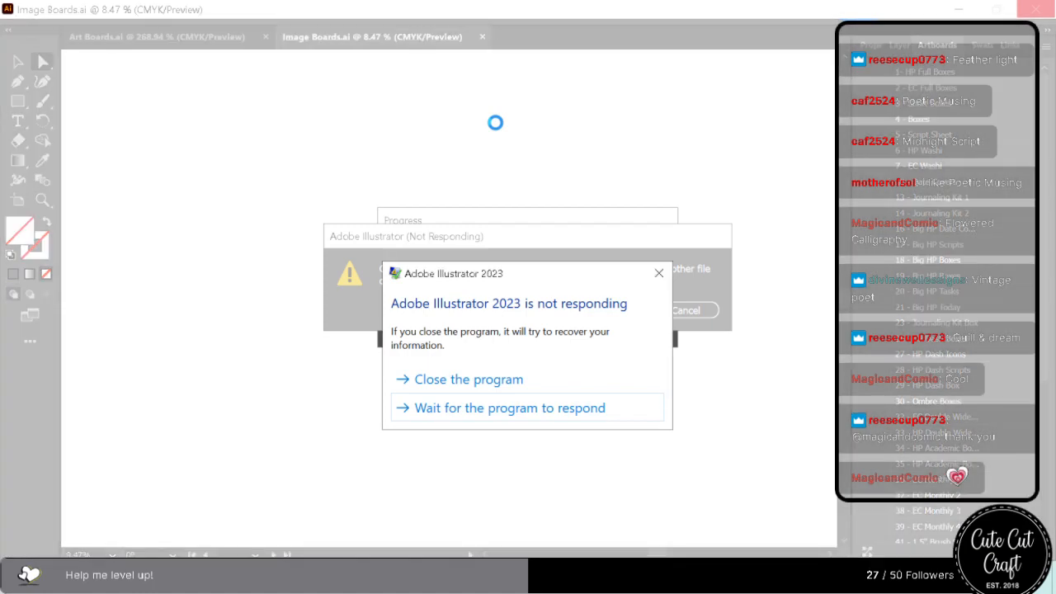
click(462, 419)
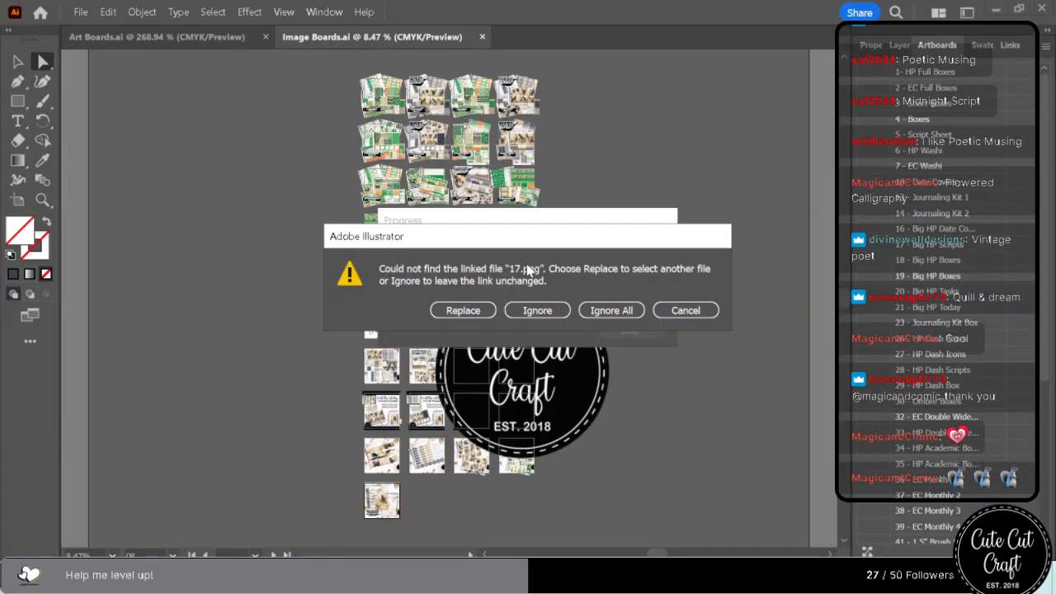
click(693, 310)
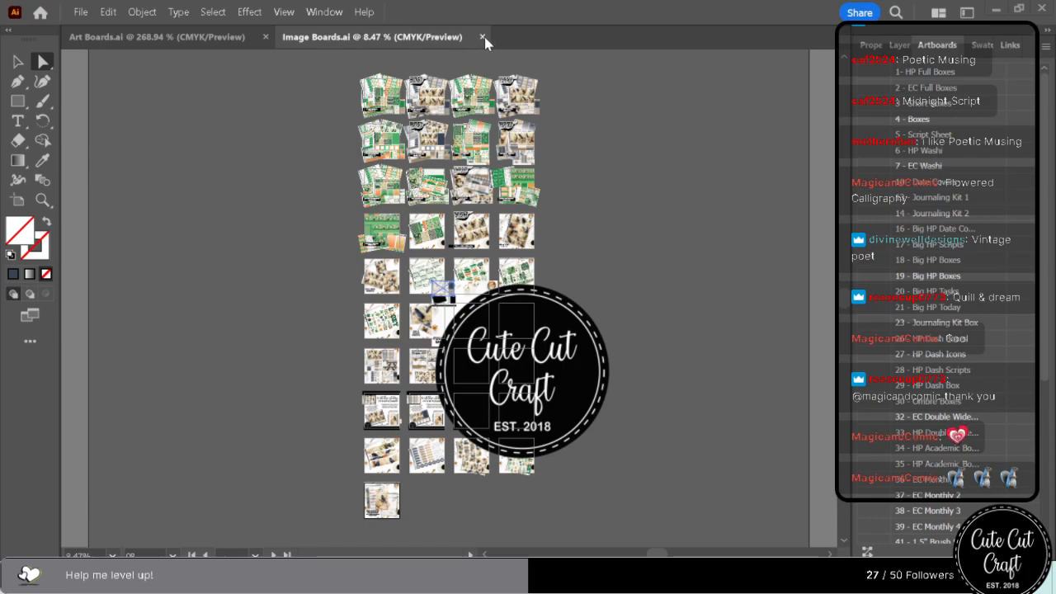
click(162, 36)
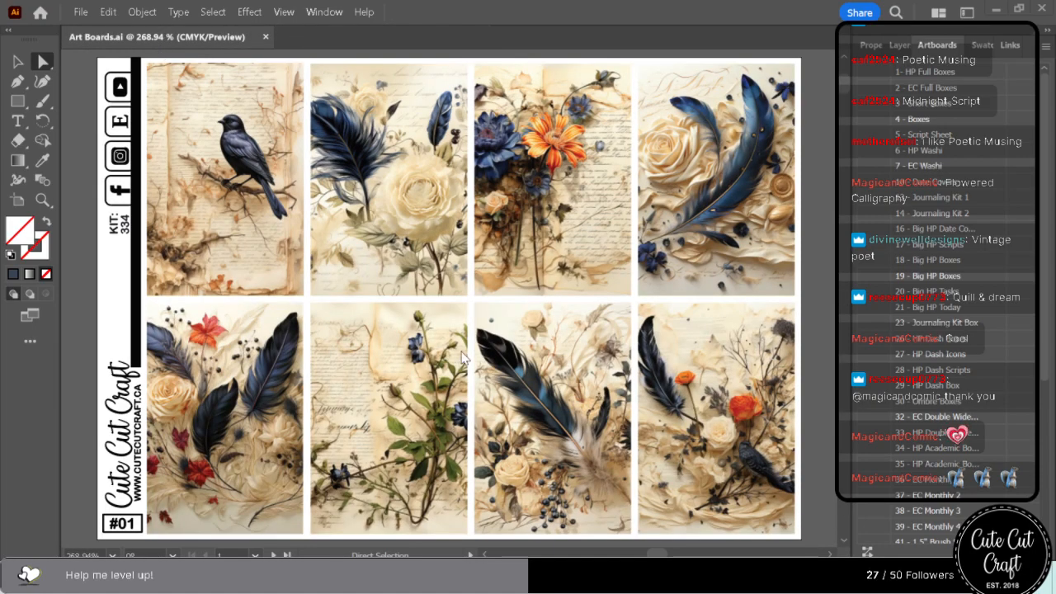
Select all objects sharing the maroon circle's stroke color beside sheet #03 and change their stroke to the dark navy swatch.
scroll(695, 356, down, 10)
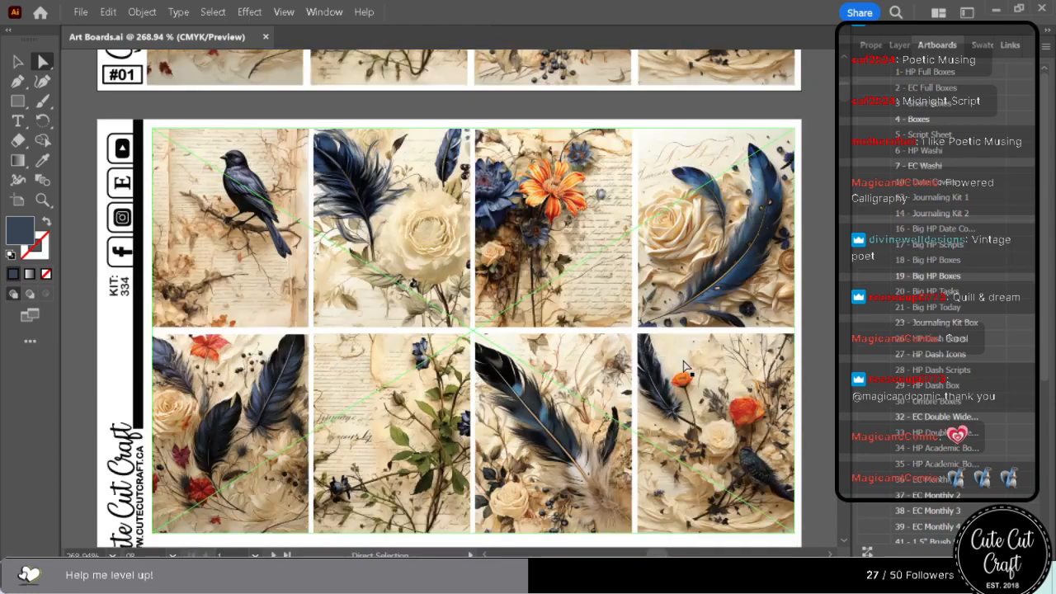
scroll(683, 367, down, 10)
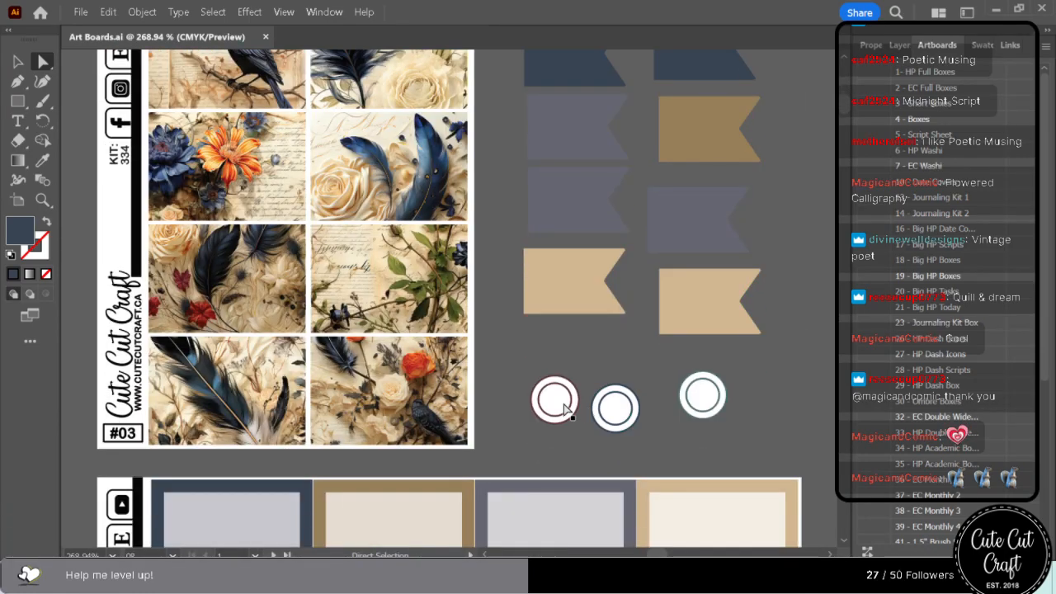
click(565, 410)
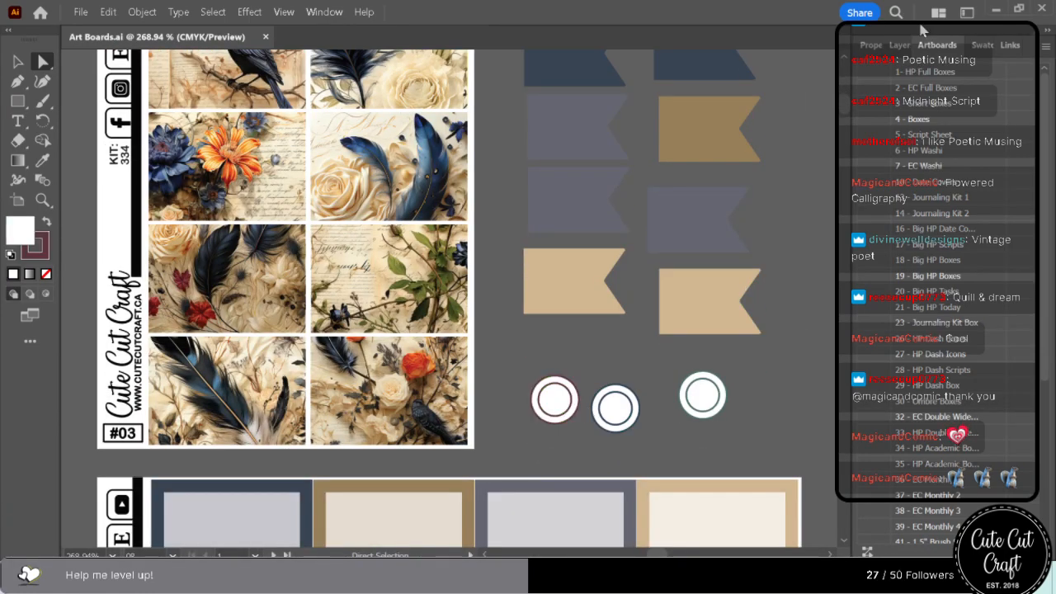
click(977, 47)
click(249, 12)
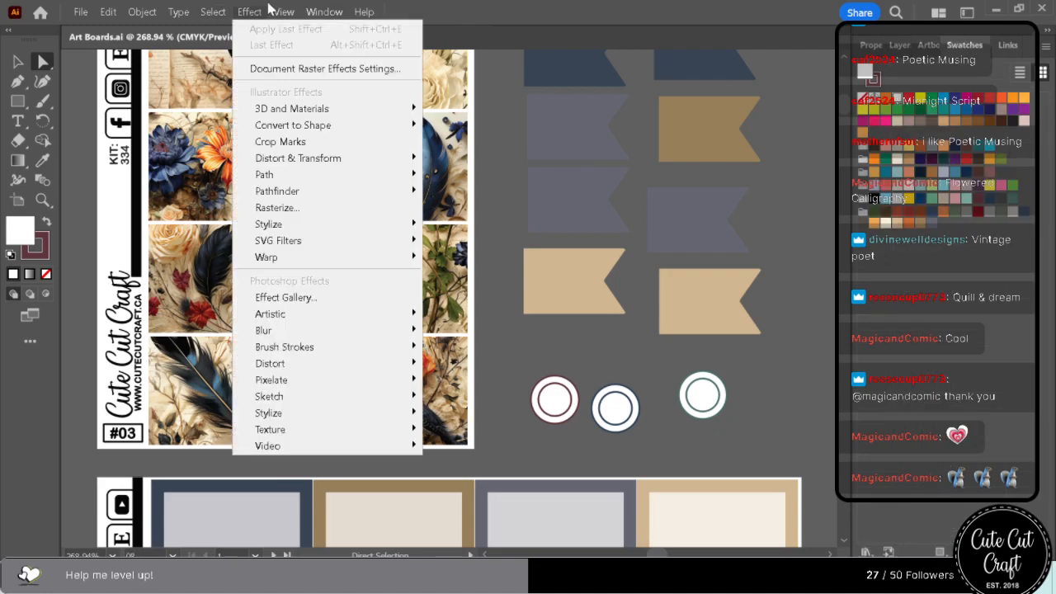
mouse_move(225, 10)
mouse_move(286, 161)
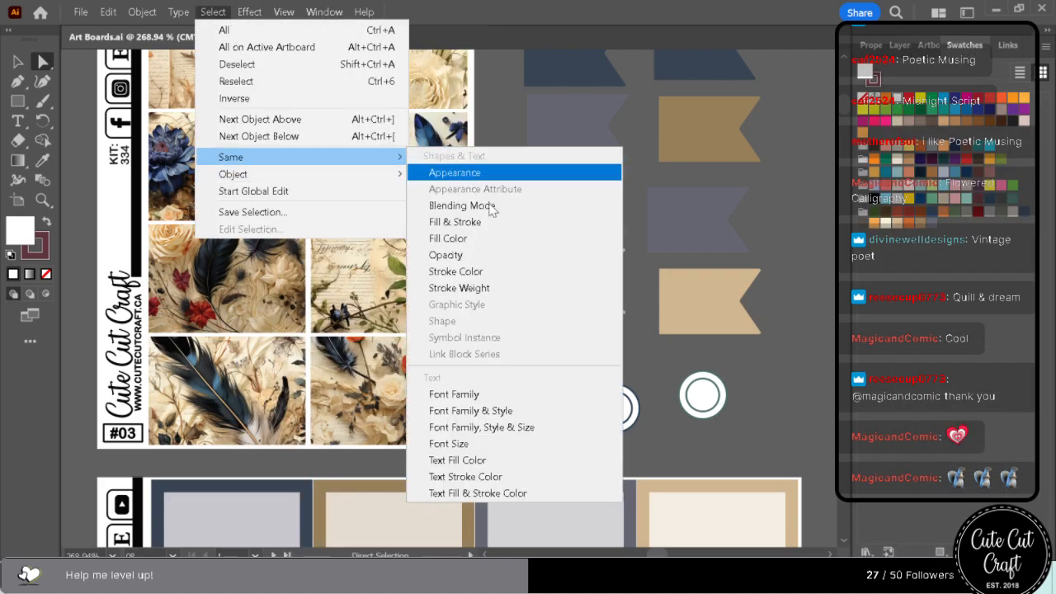
click(477, 275)
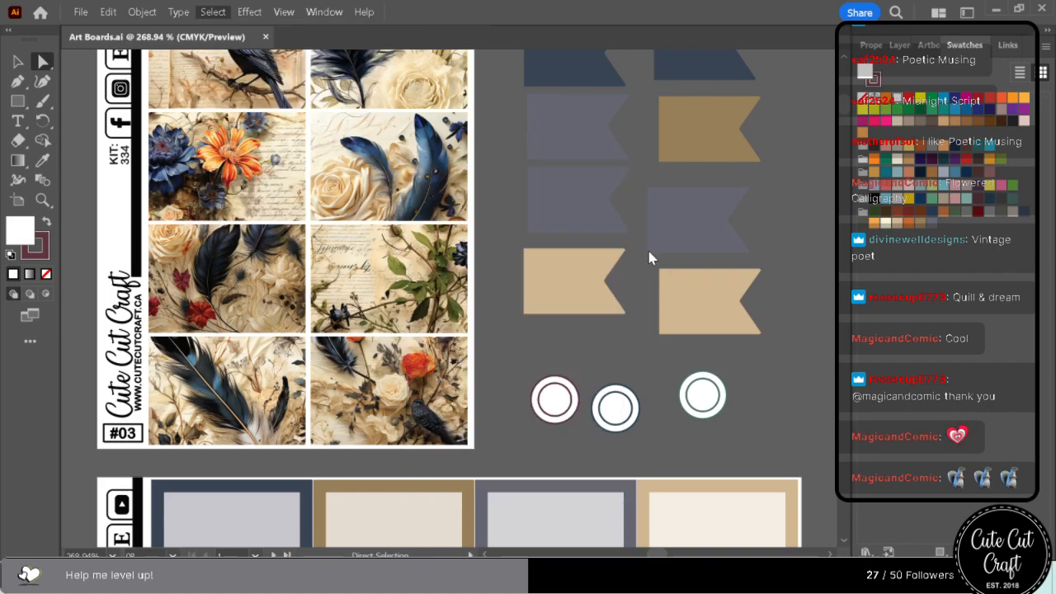
click(877, 78)
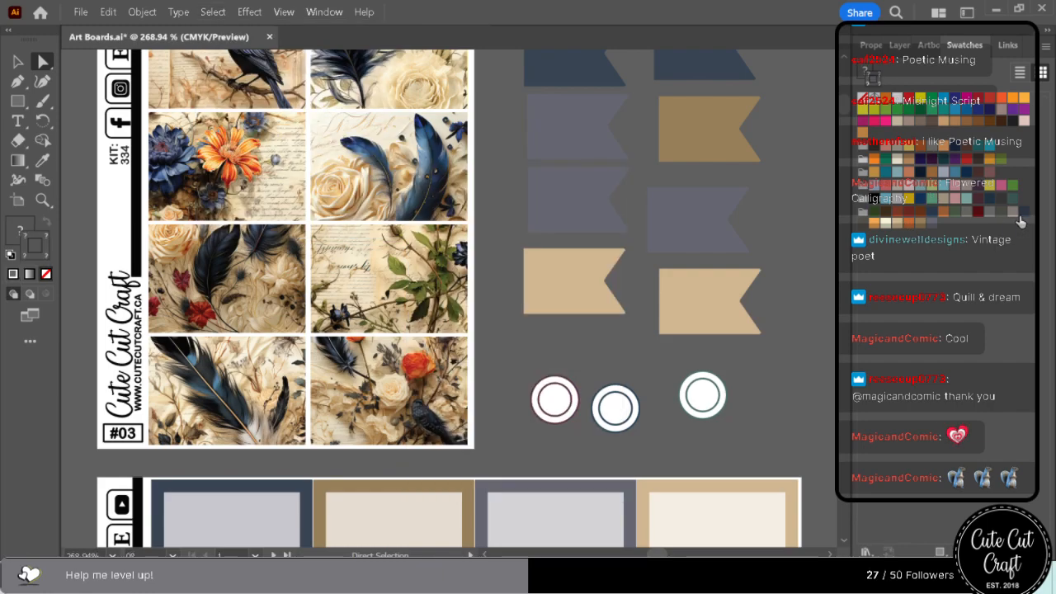
click(989, 198)
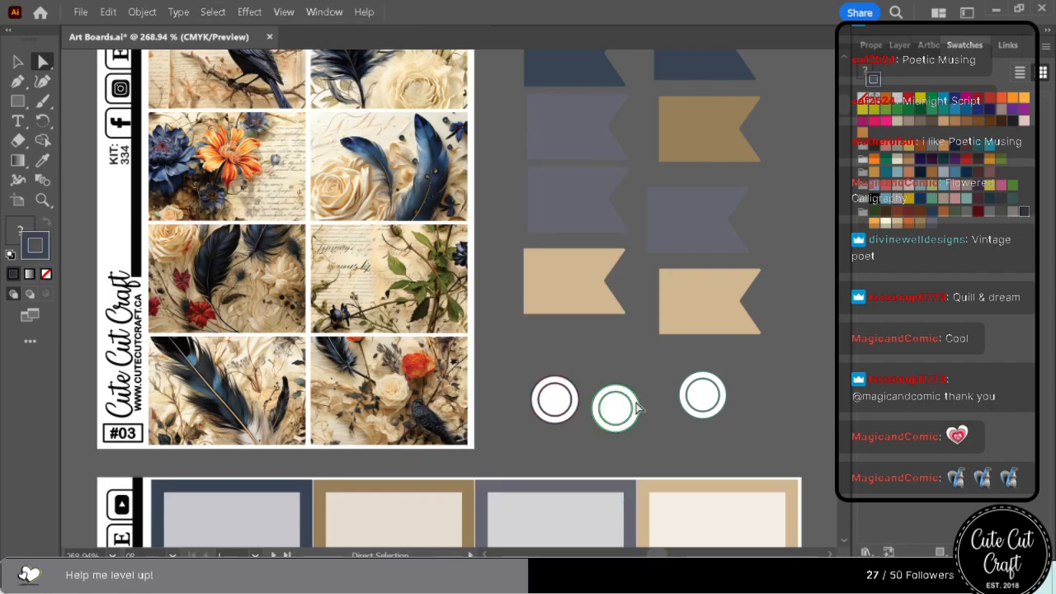
Select everything with the blue middle circle's stroke color and change the stroke to the golden brown swatch.
click(216, 12)
mouse_move(335, 158)
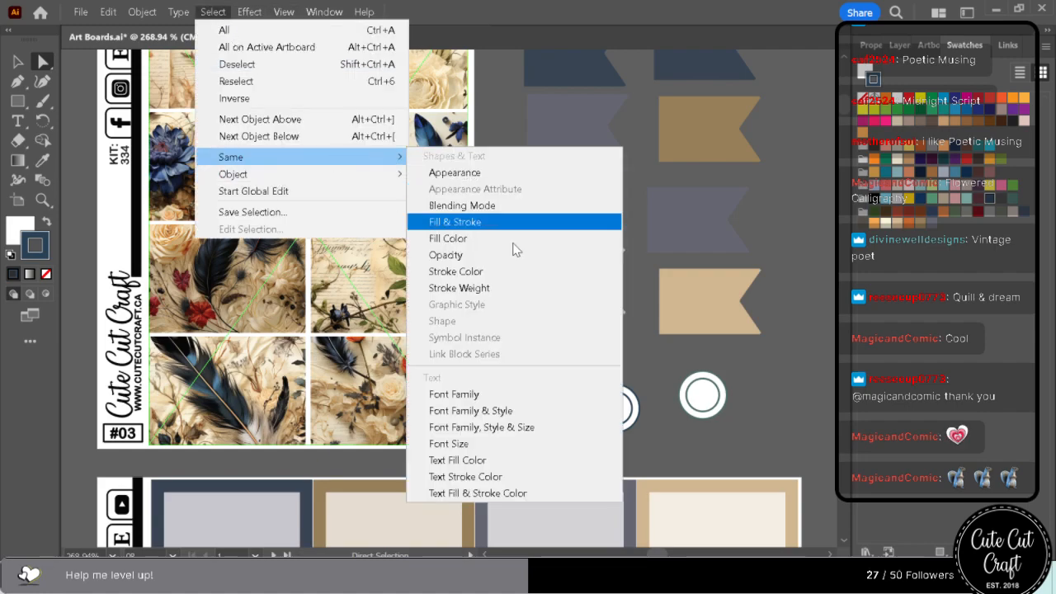
click(478, 276)
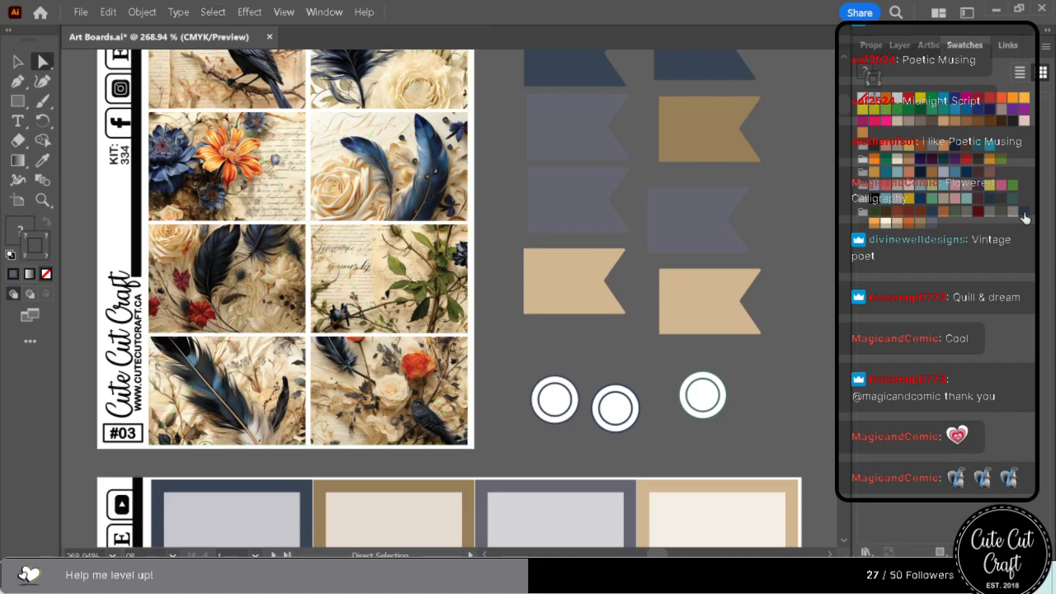
click(909, 222)
Select everything with the green circle's stroke color and change the stroke to the slate grey swatch.
click(712, 385)
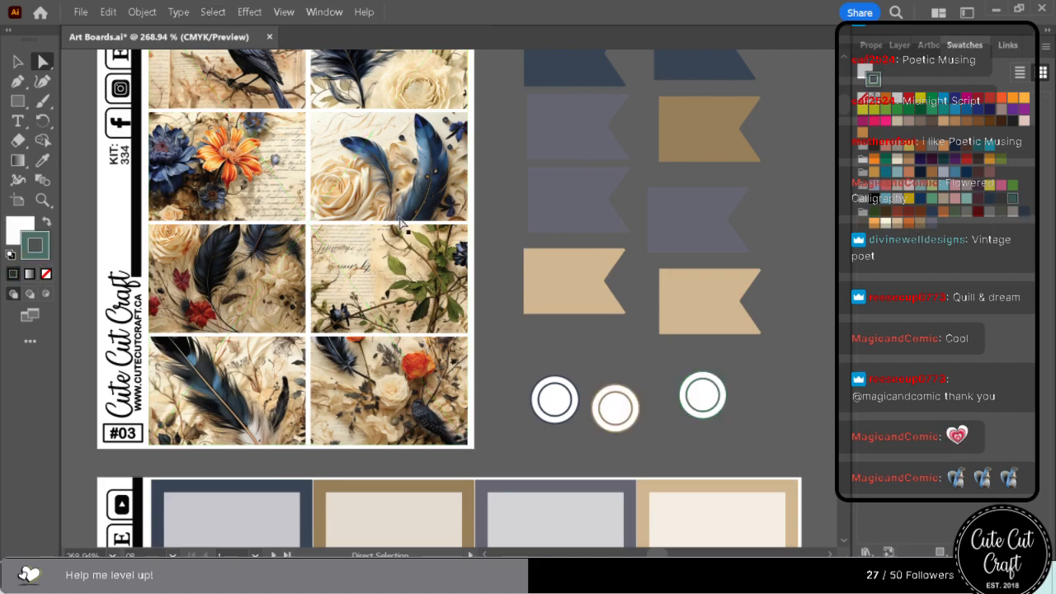
click(212, 12)
mouse_move(273, 160)
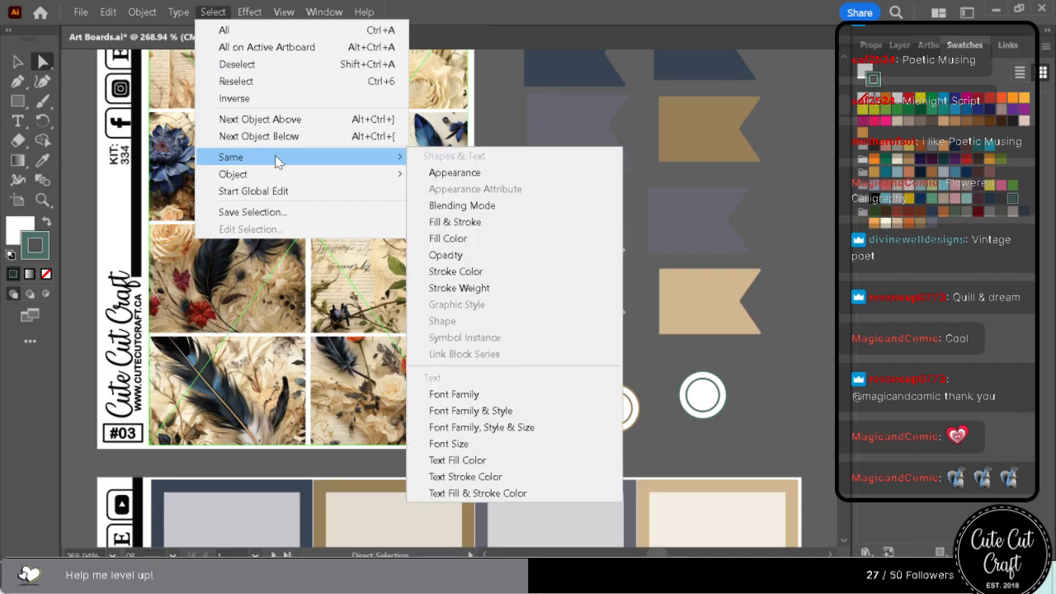
click(496, 272)
click(932, 224)
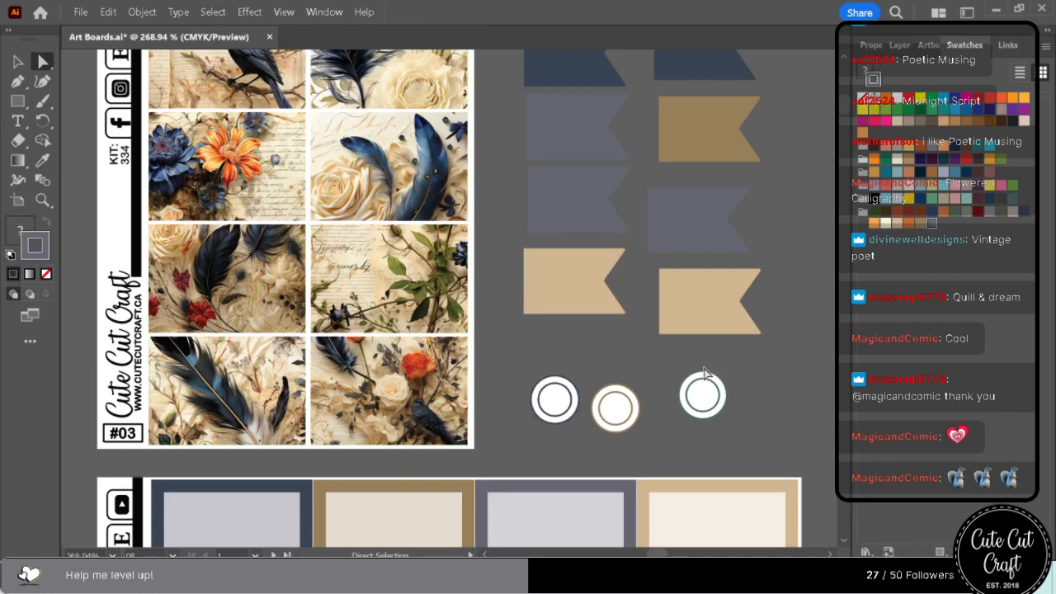
Check the recolored sheets #04 to #06 and save the Art Boards file.
scroll(761, 377, down, 10)
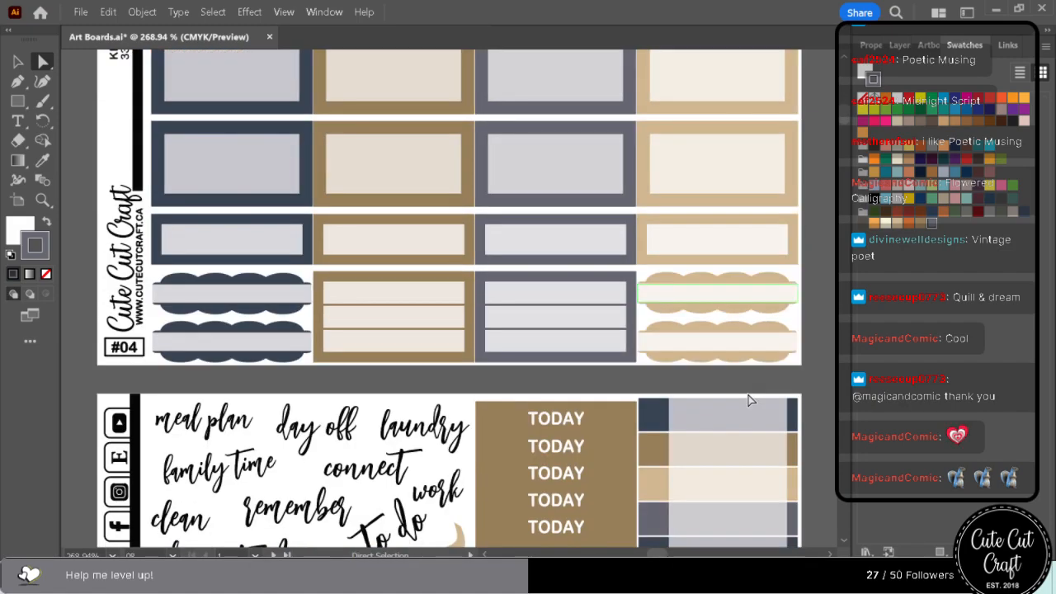
scroll(749, 401, down, 10)
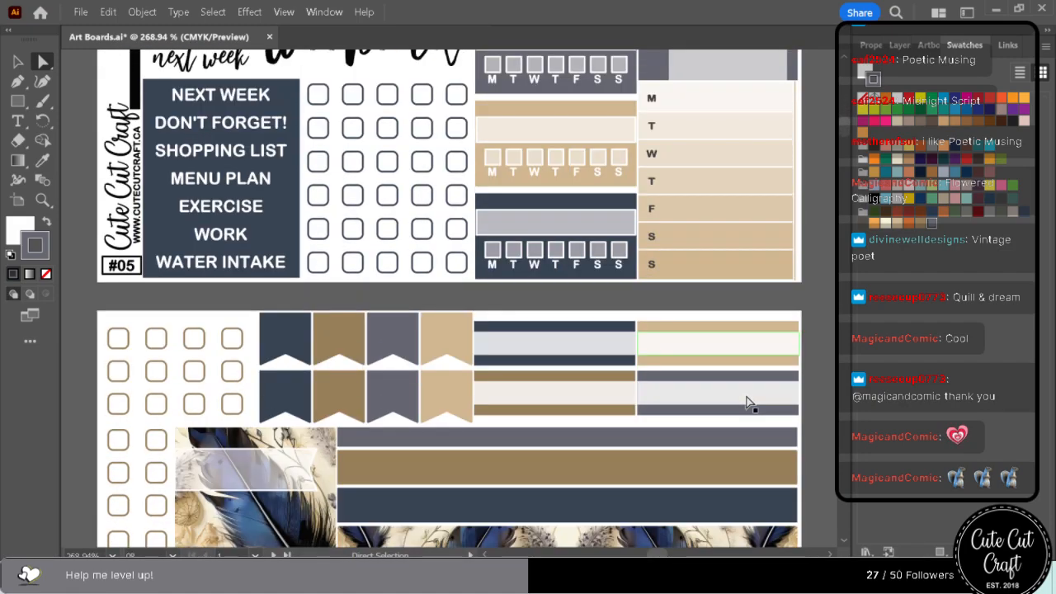
scroll(745, 403, up, 6)
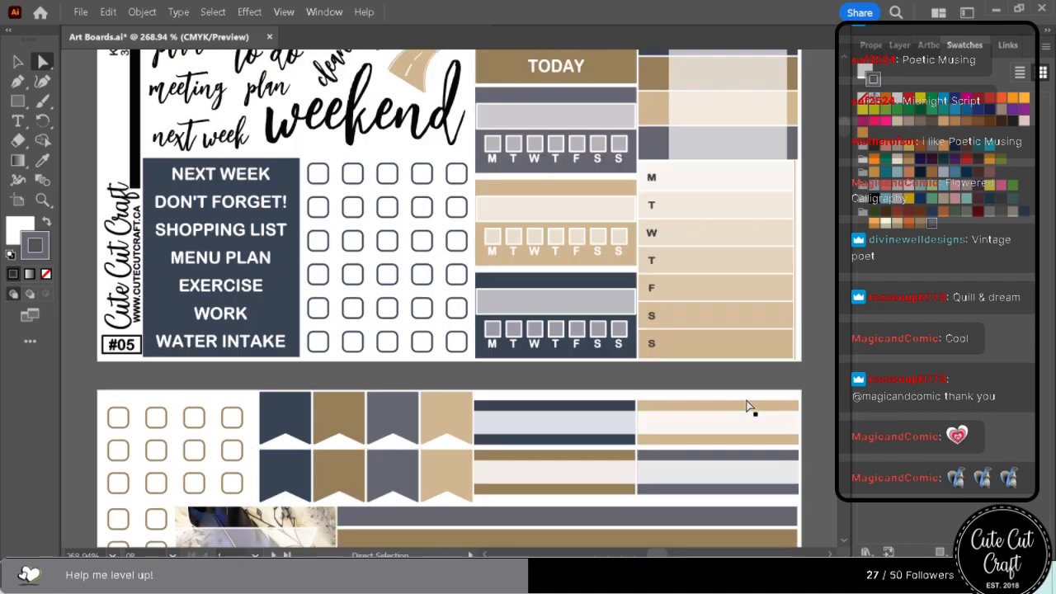
scroll(747, 405, up, 5)
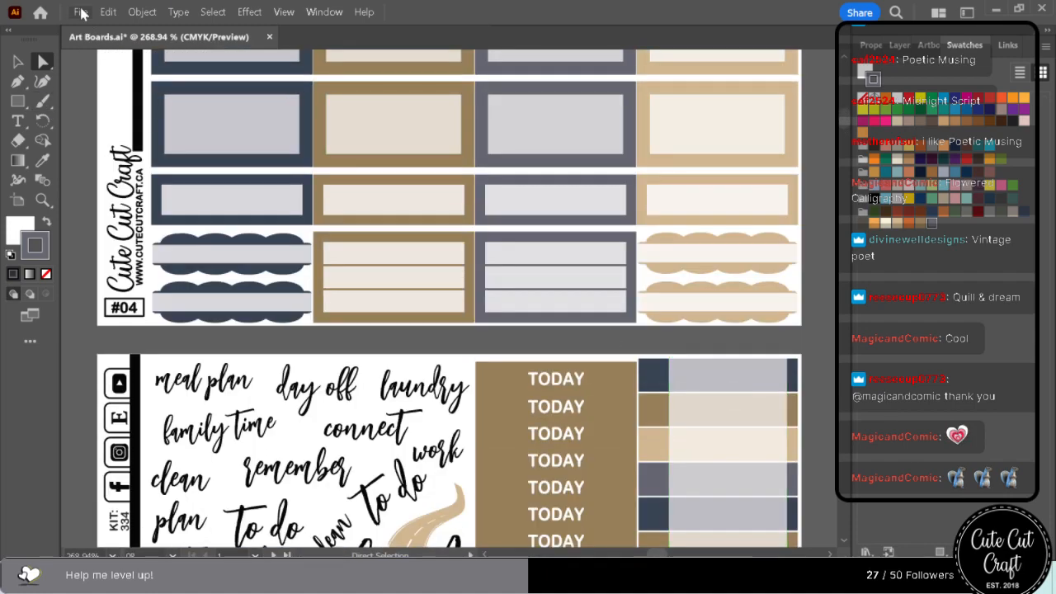
click(80, 12)
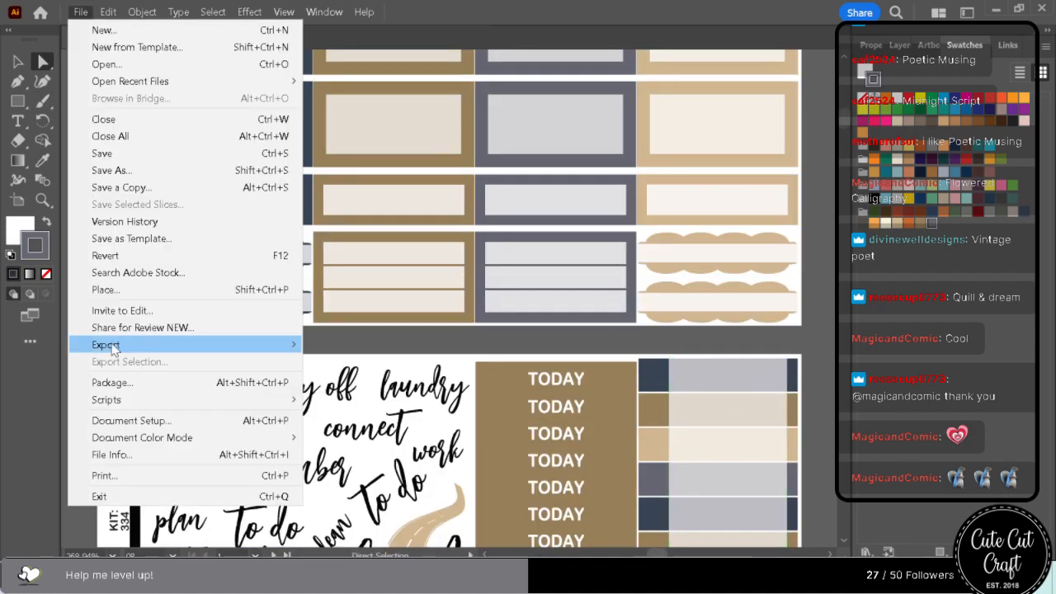
click(133, 156)
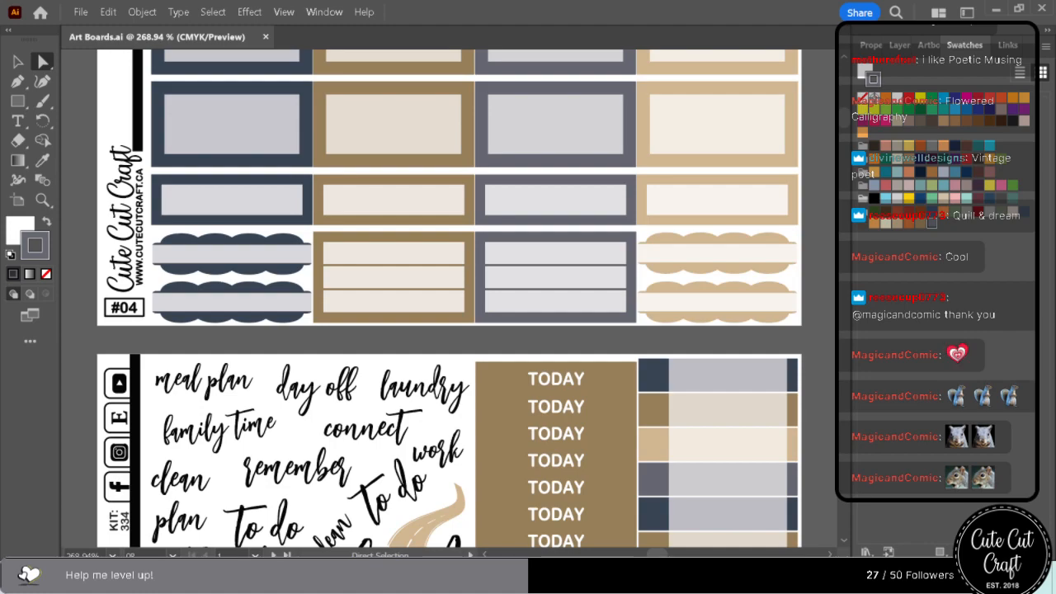
Export all artboards for screens as 300 ppi PNGs to M:\Master Files\PNGs\250ppi, replacing the existing files.
click(79, 12)
mouse_move(289, 344)
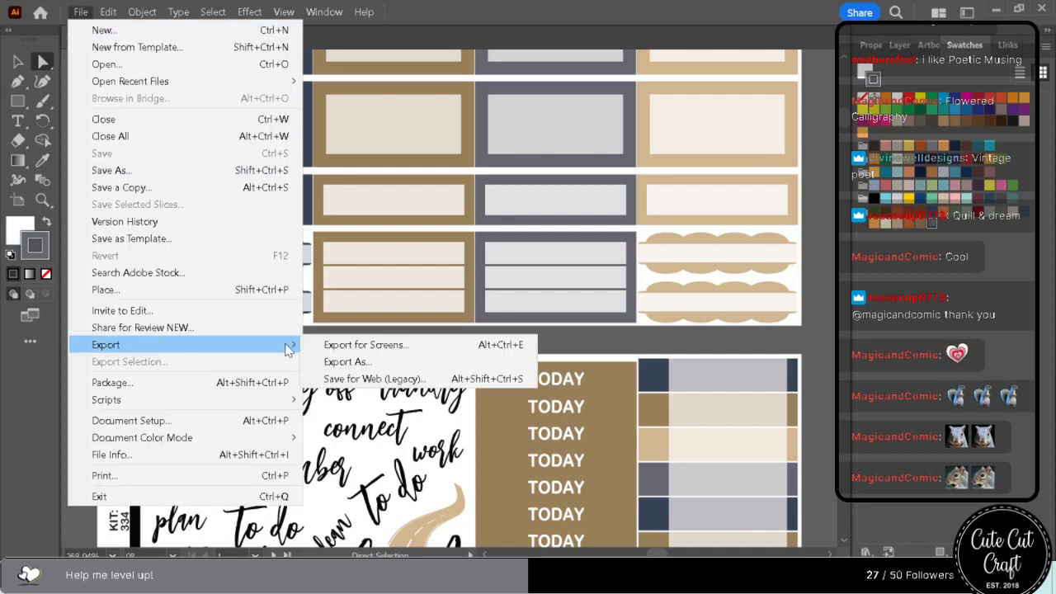
click(355, 345)
click(736, 245)
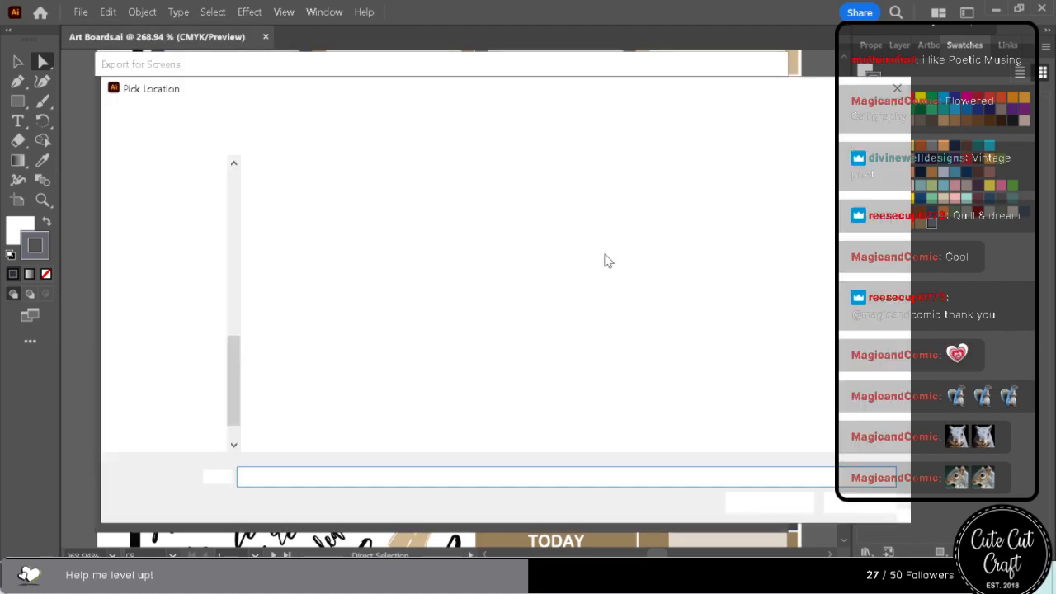
click(859, 503)
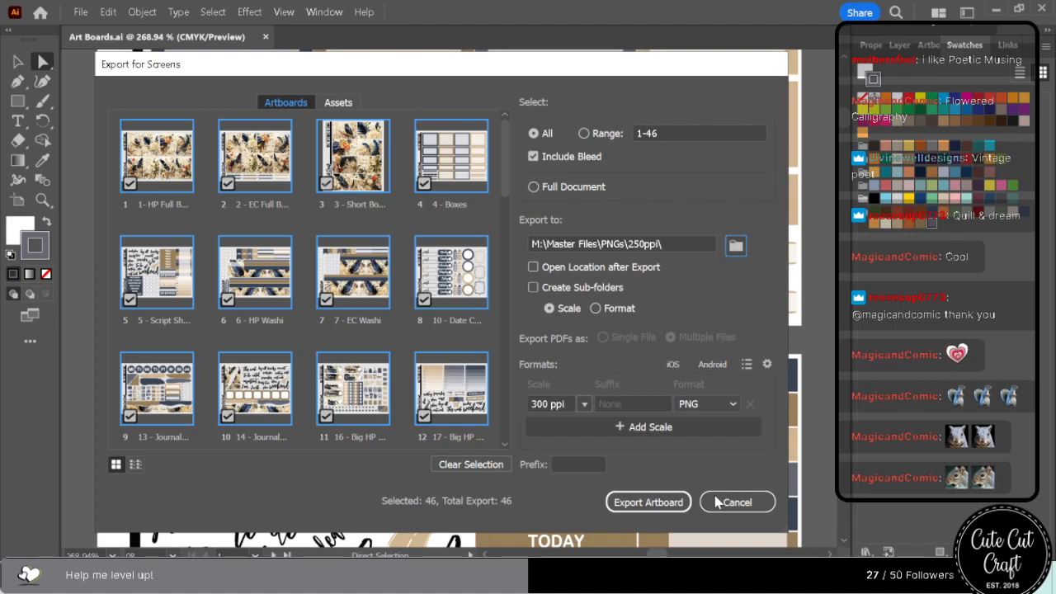
click(649, 502)
click(618, 438)
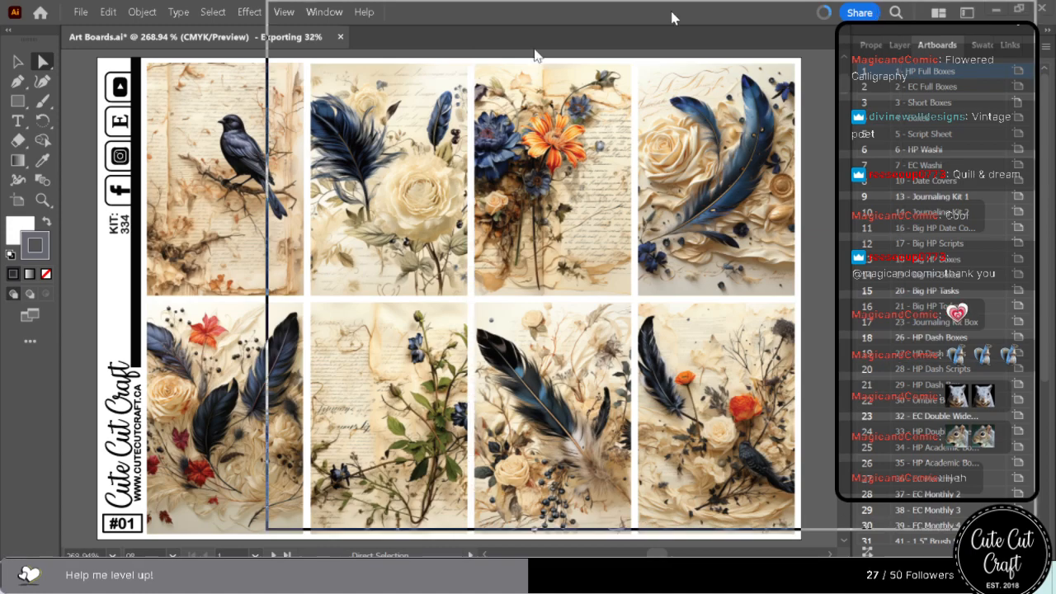
Switch to File Explorer and examine the images in the Neon-Flowers-and-Plants and Antique-Elegance-Library-Escape folders in Downloads.
drag(488, 71, 488, 65)
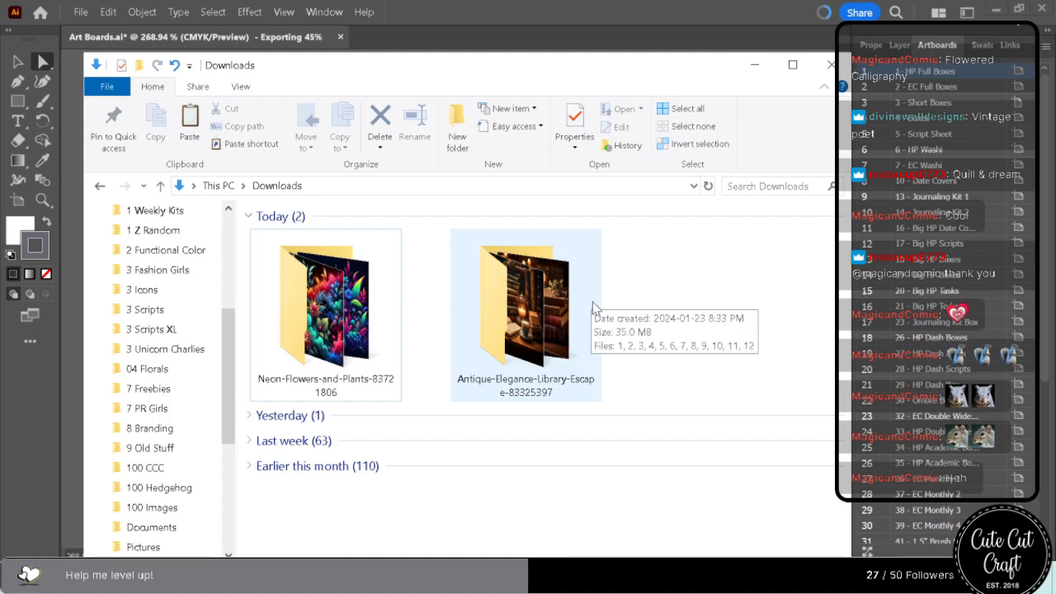
double_click(345, 353)
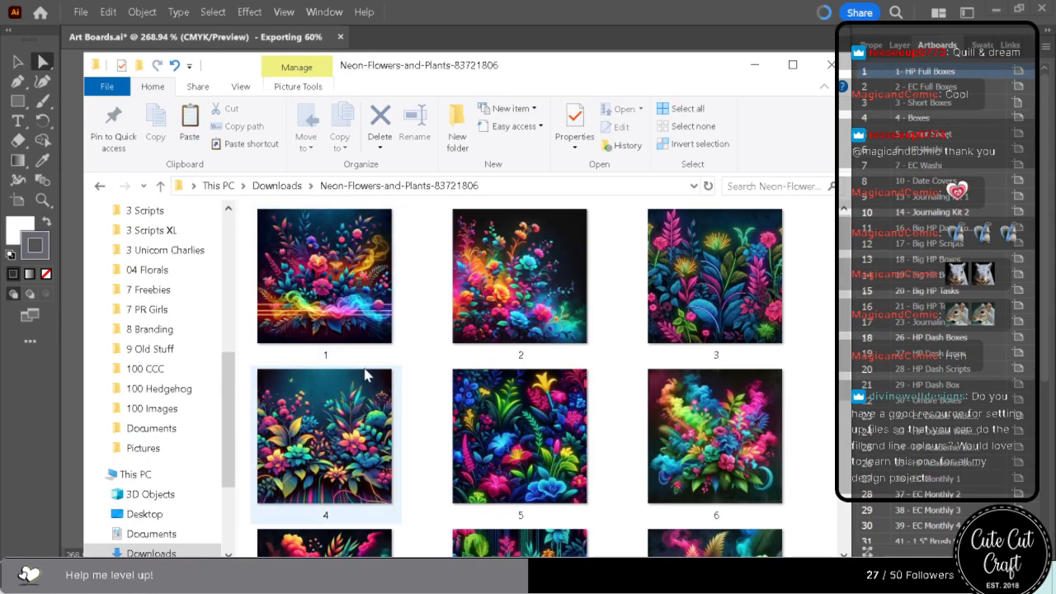
scroll(366, 375, down, 3)
scroll(366, 375, up, 1)
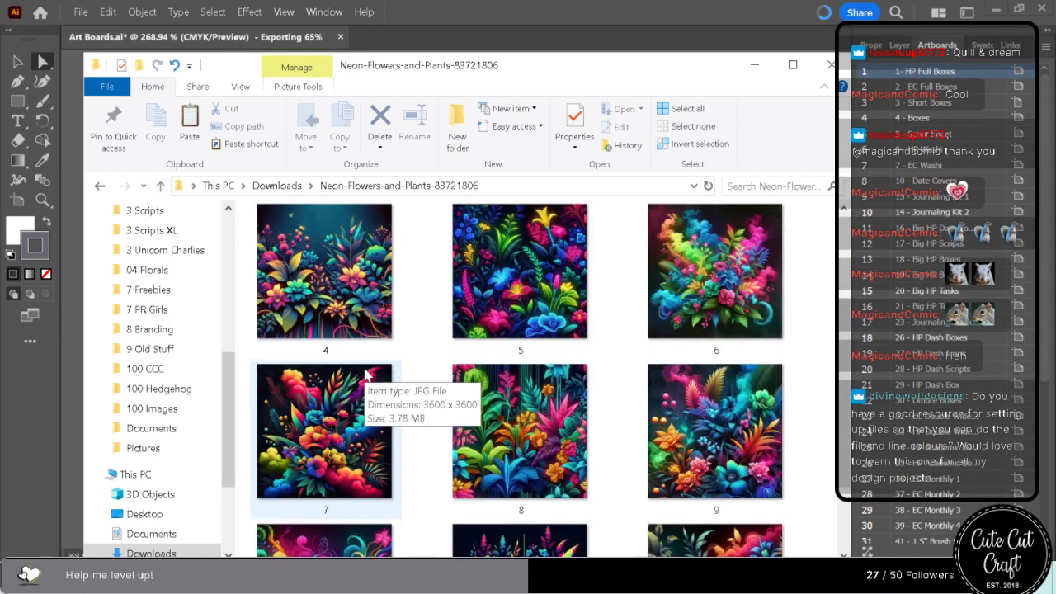
scroll(367, 375, up, 2)
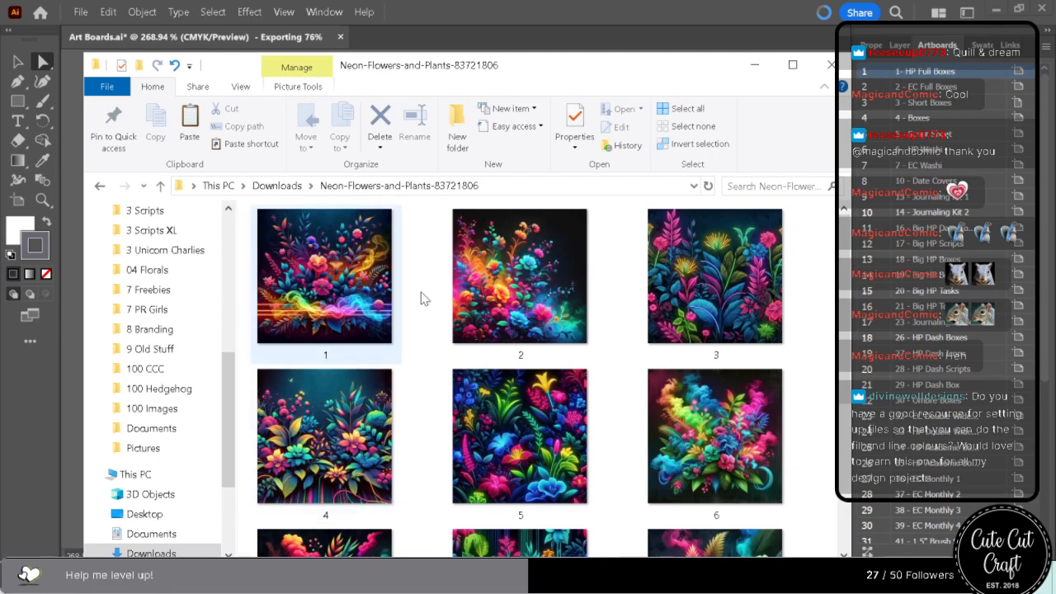
click(276, 186)
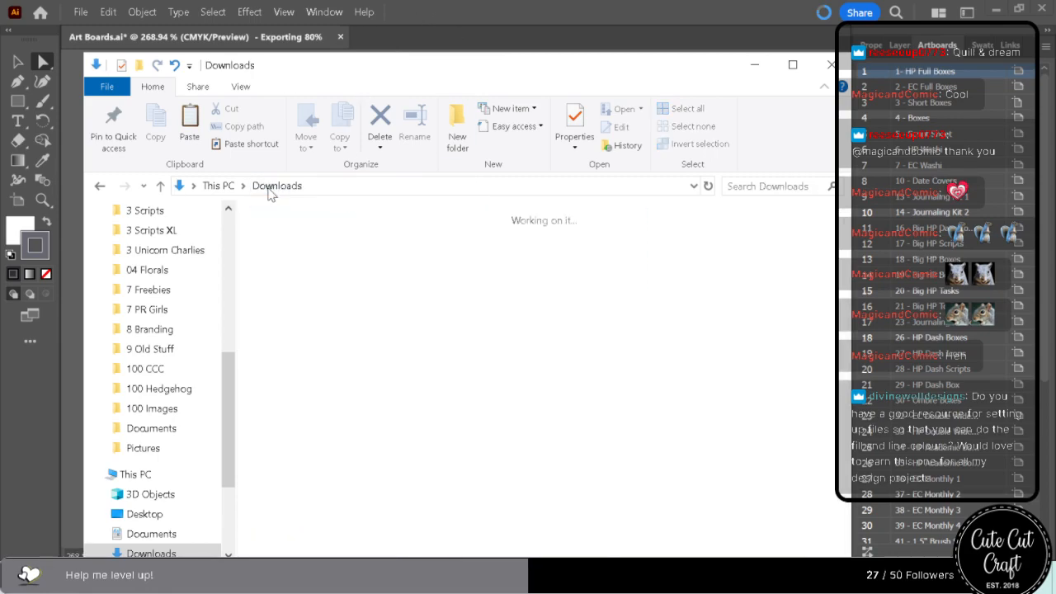
double_click(539, 309)
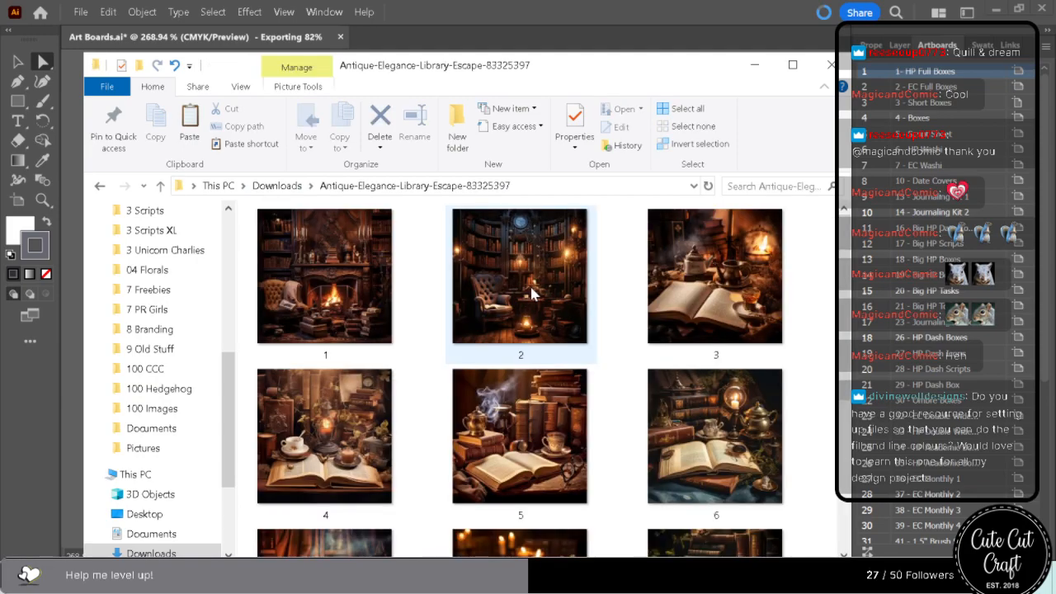
Look through the Antique-Elegance-Library-Escape images in Downloads and compare them with the Neon-Flowers-and-Plants set.
scroll(521, 297, down, 3)
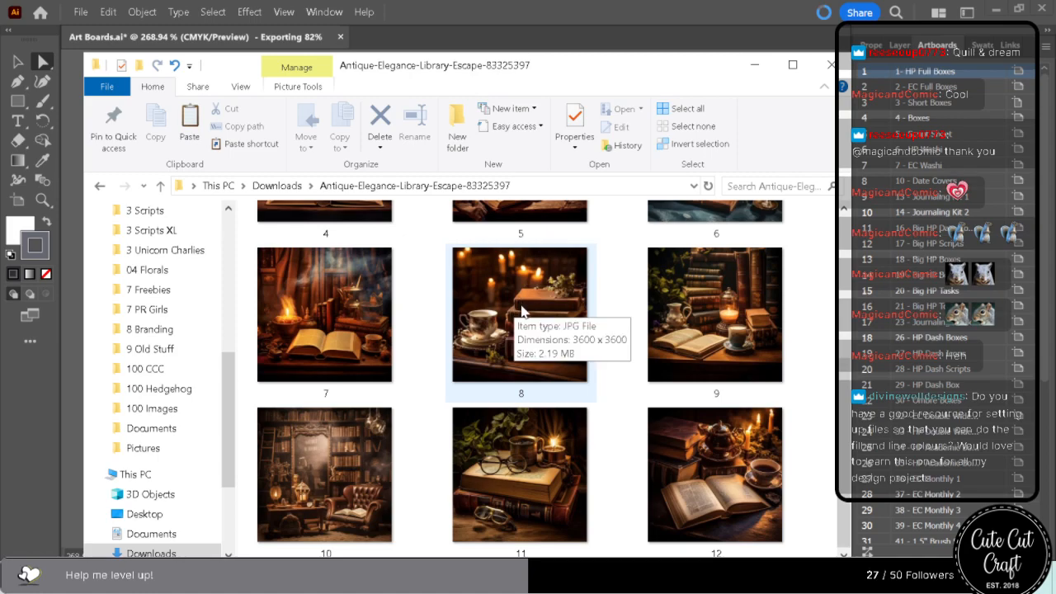
scroll(518, 305, up, 3)
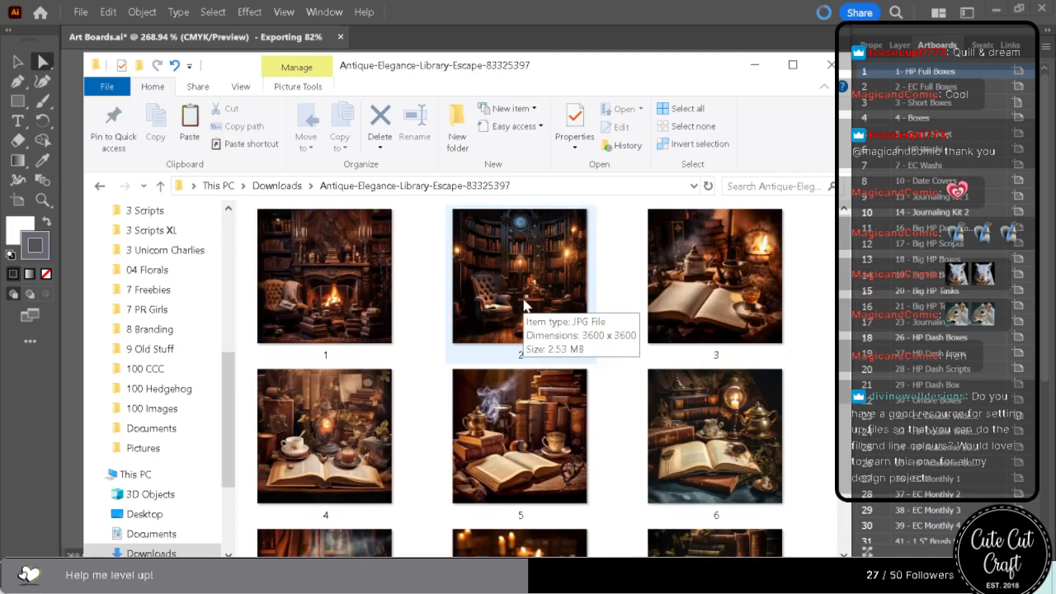
scroll(526, 307, down, 1)
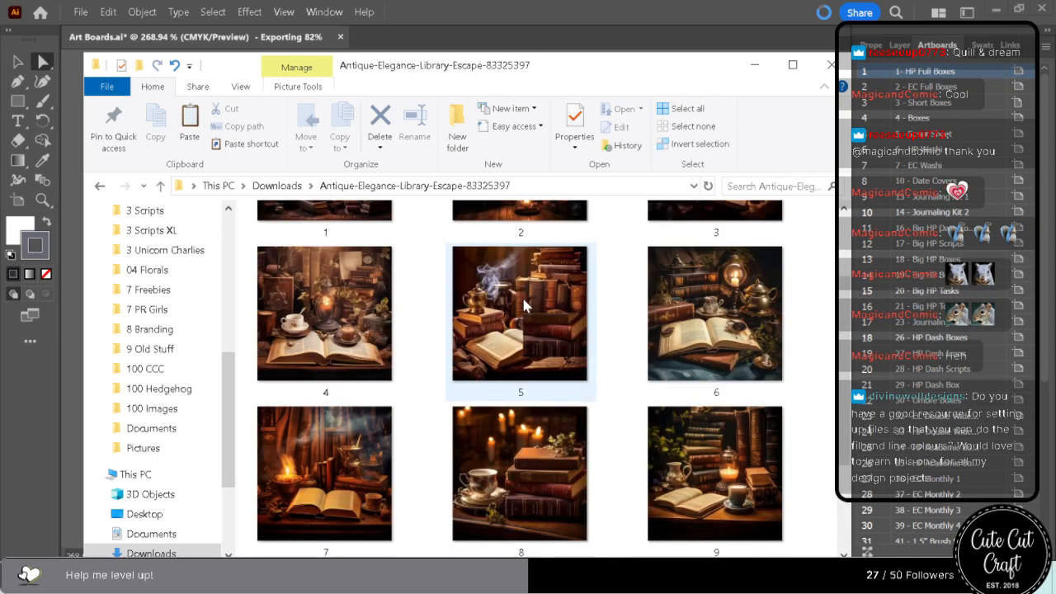
scroll(525, 305, down, 1)
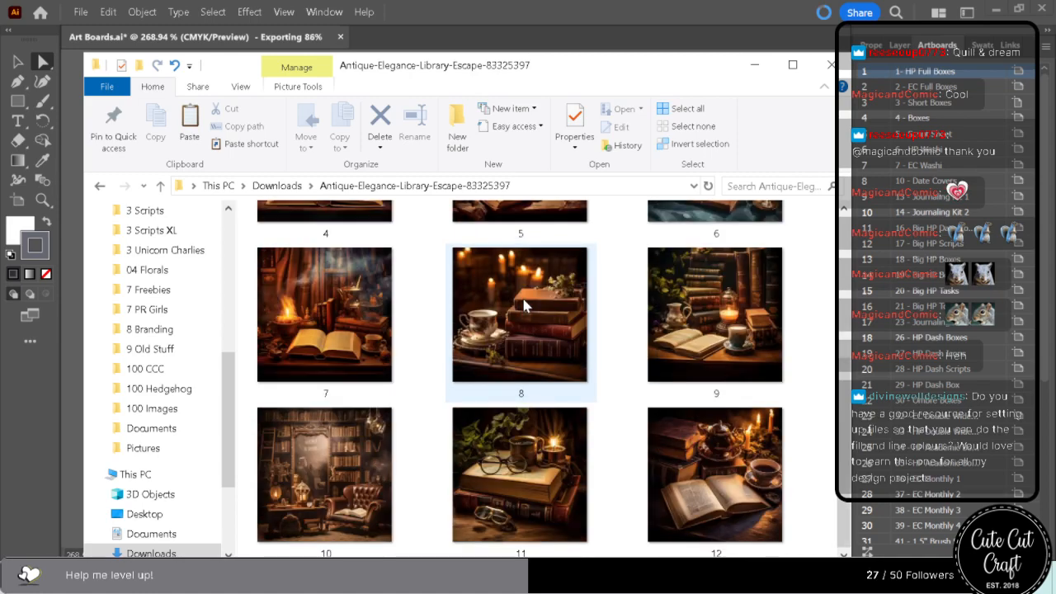
click(279, 187)
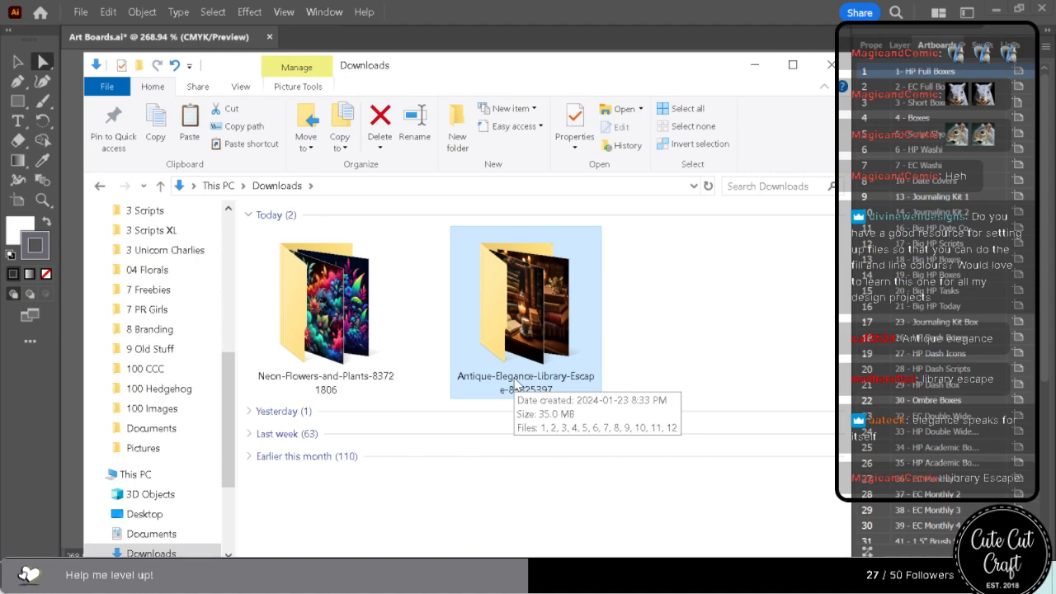
double_click(498, 334)
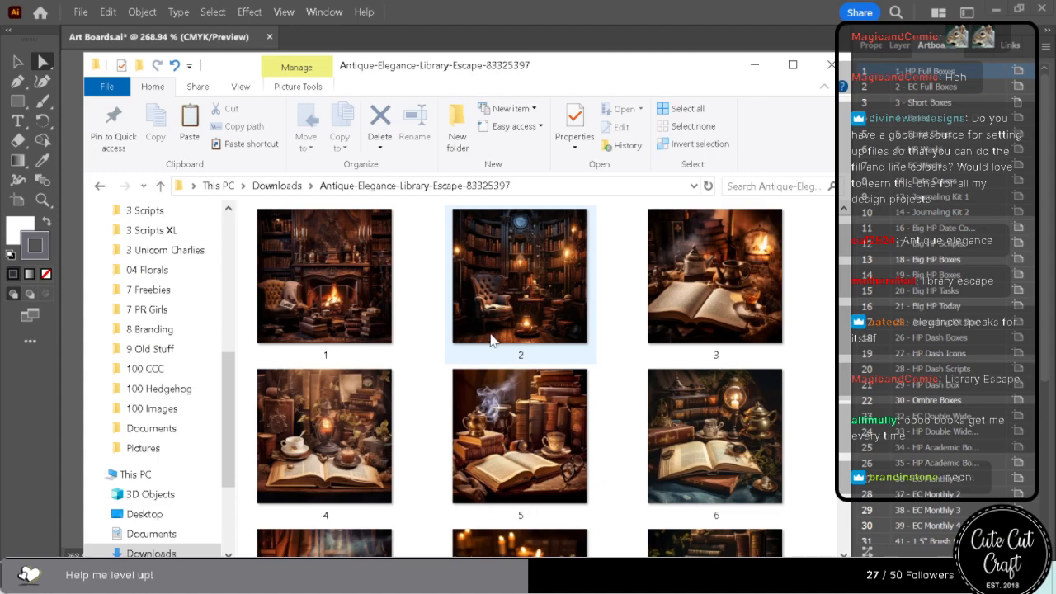
scroll(494, 339, down, 3)
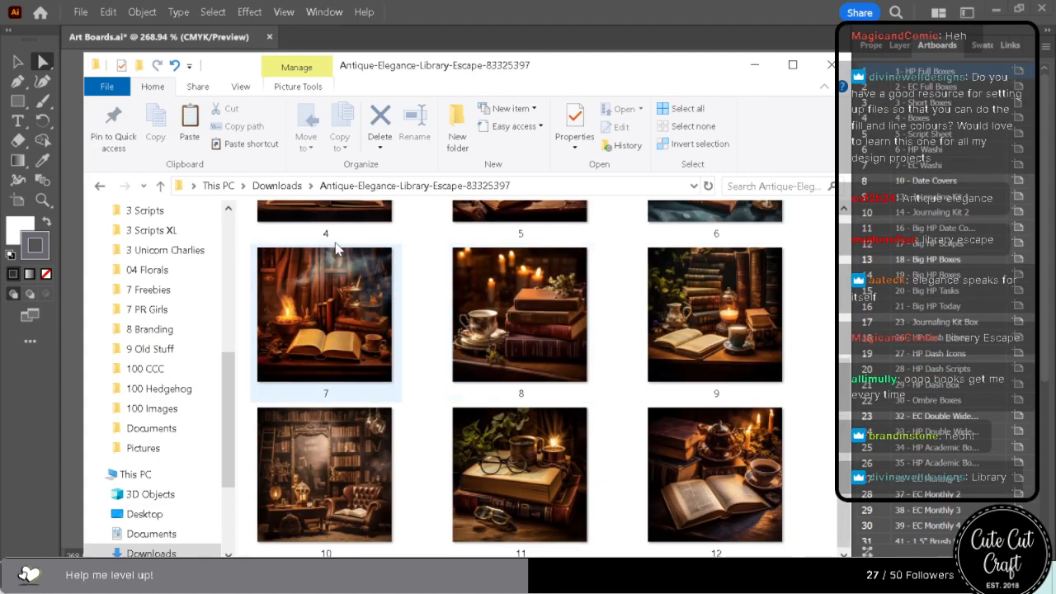
click(277, 187)
double_click(336, 330)
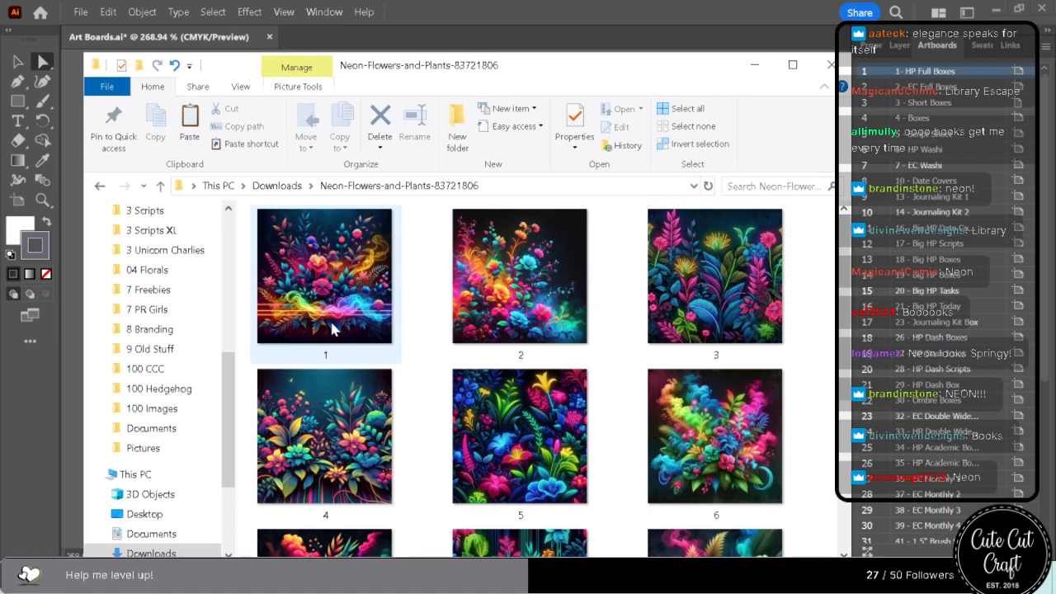
Return to Illustrator, start an export for screens of all artboards and set the destination to M:\Master Files\PNGs.
click(425, 45)
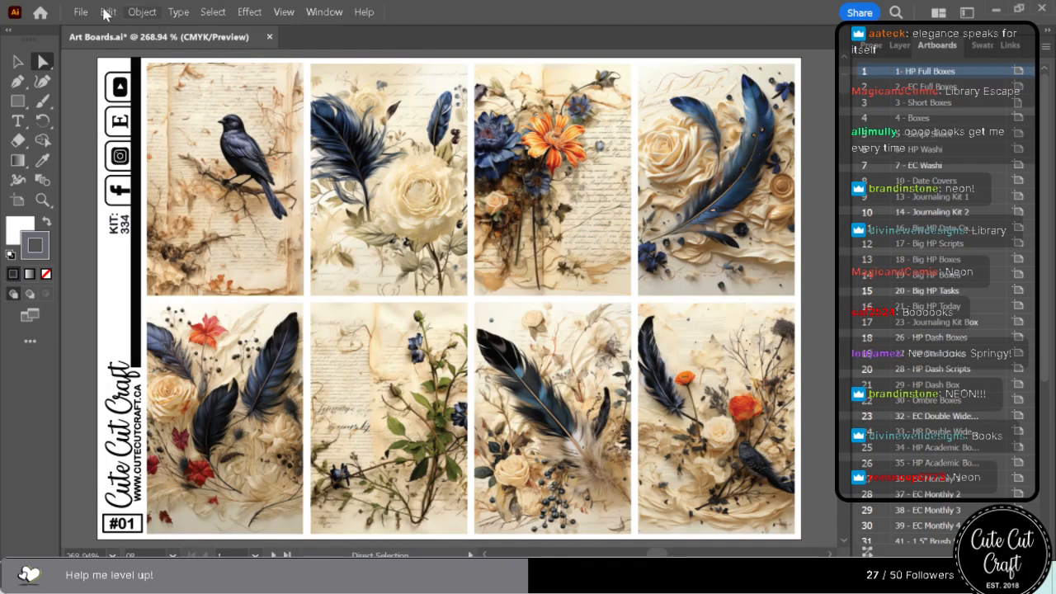
click(80, 11)
mouse_move(132, 345)
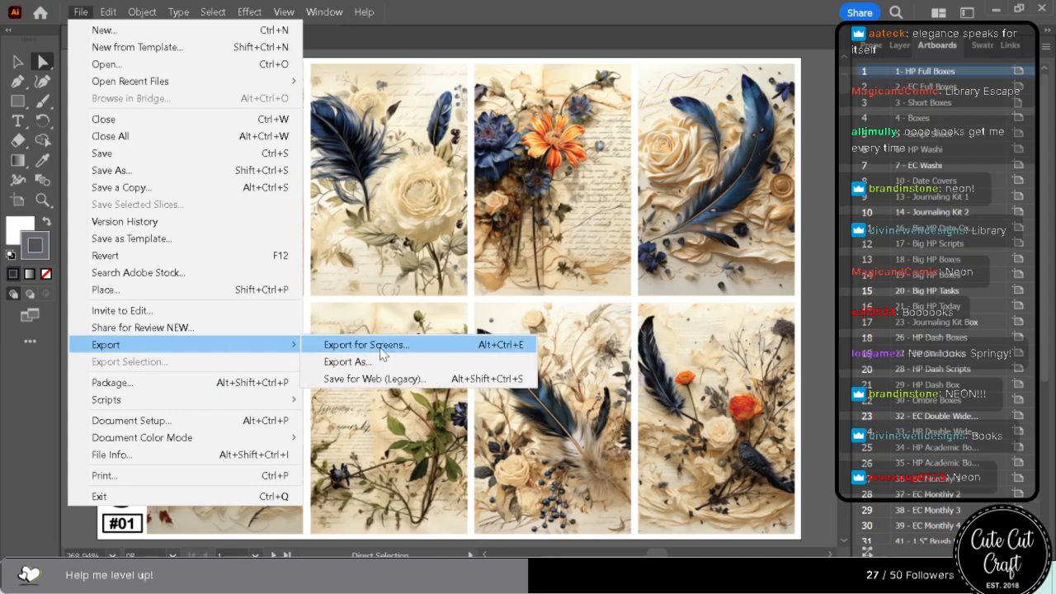
click(379, 346)
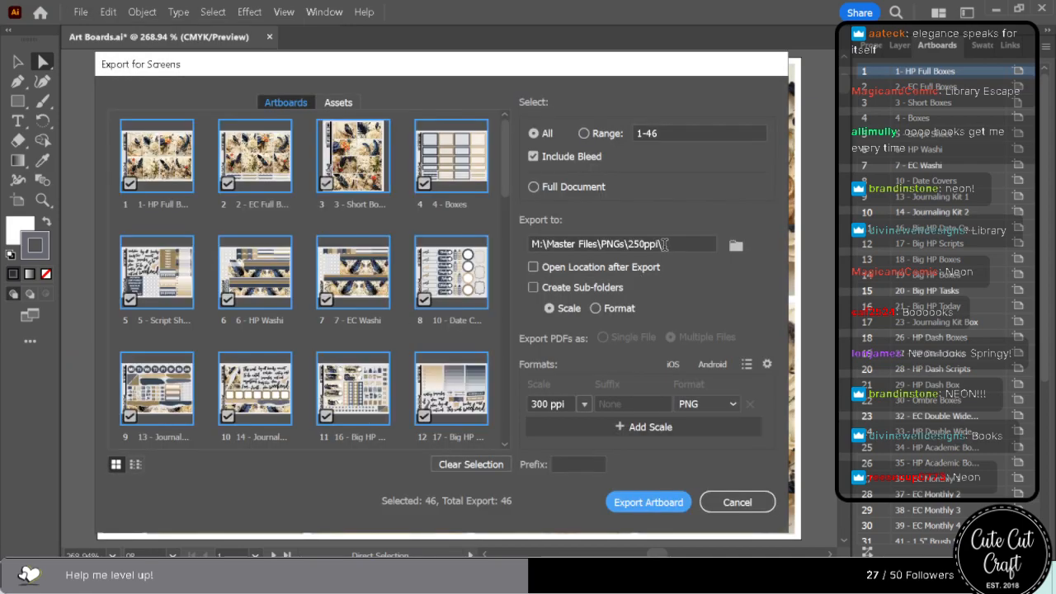
click(735, 245)
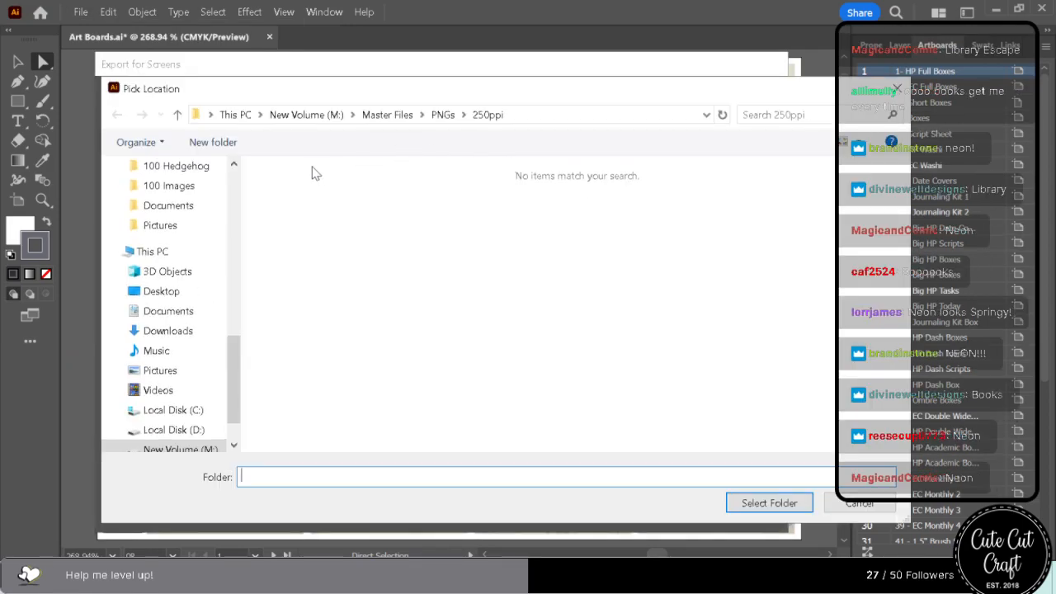
click(464, 114)
click(443, 115)
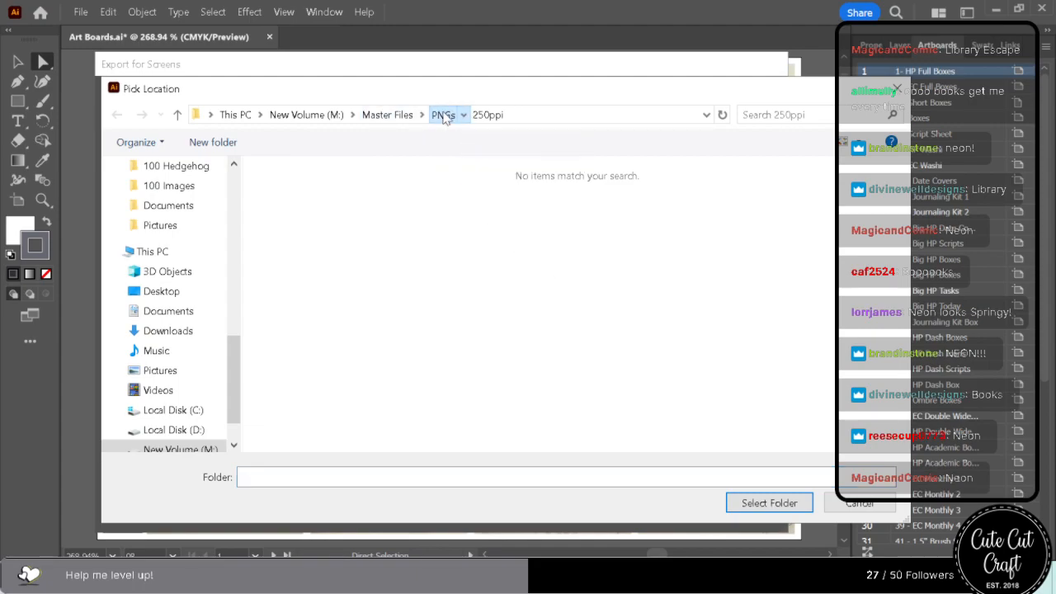
click(769, 503)
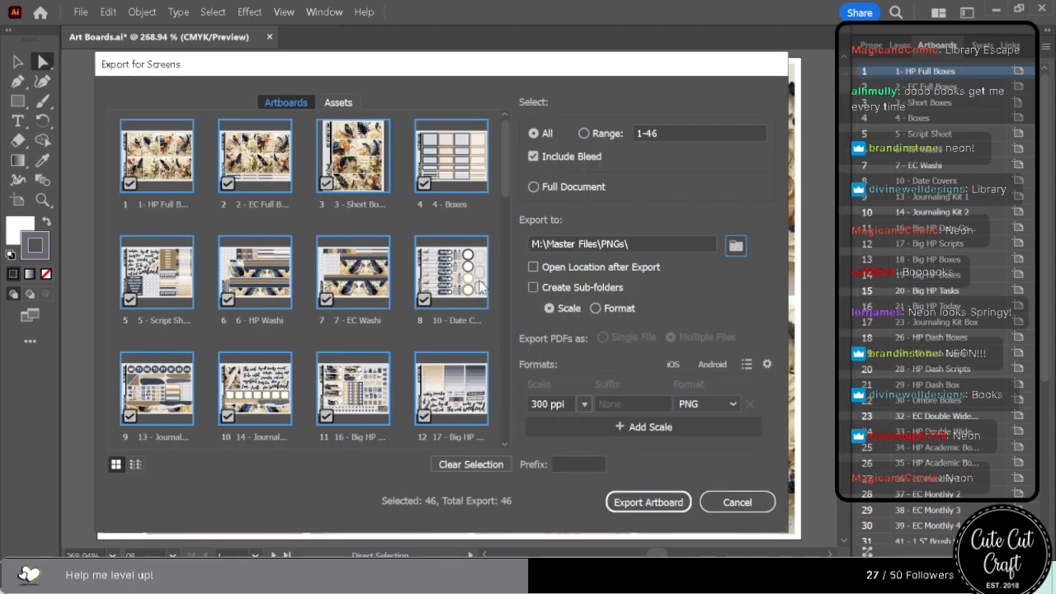
Set the export scale to 600 ppi and export all artboards as PNGs, replacing the existing files.
double_click(538, 403)
text(600)
click(648, 502)
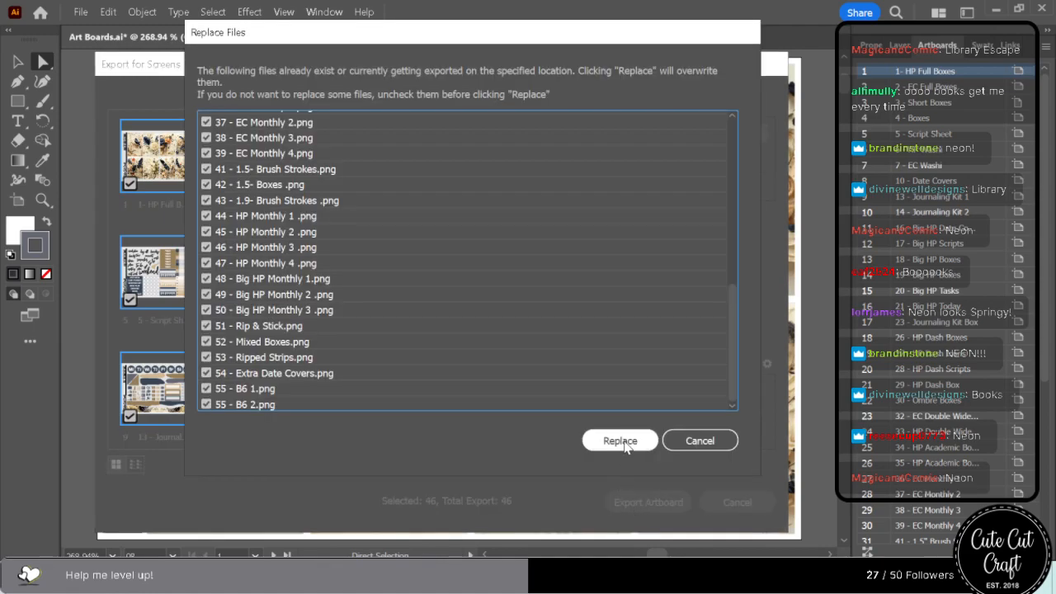
click(625, 450)
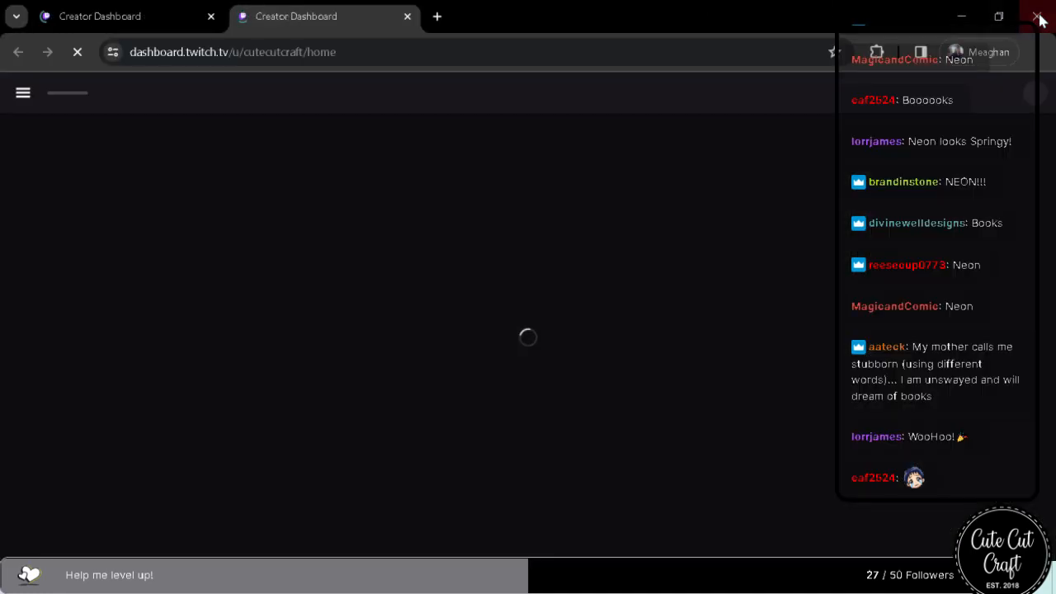
Close the Creator Dashboard browser window, reopen Chrome with the personal profile and go to cutecutcraft.ca.
click(1038, 16)
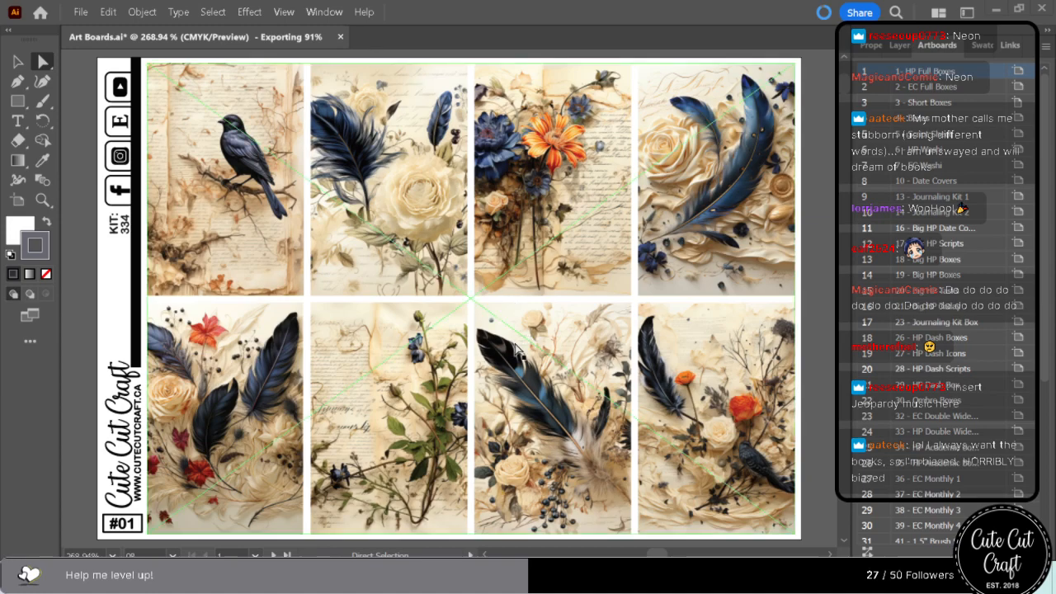
mouse_move(225, 576)
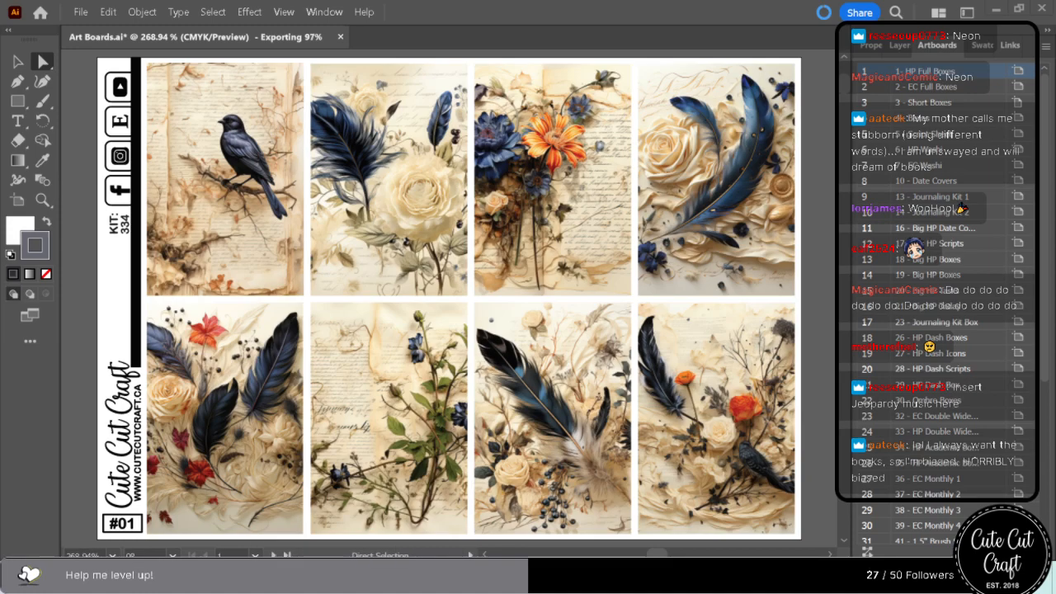
click(380, 576)
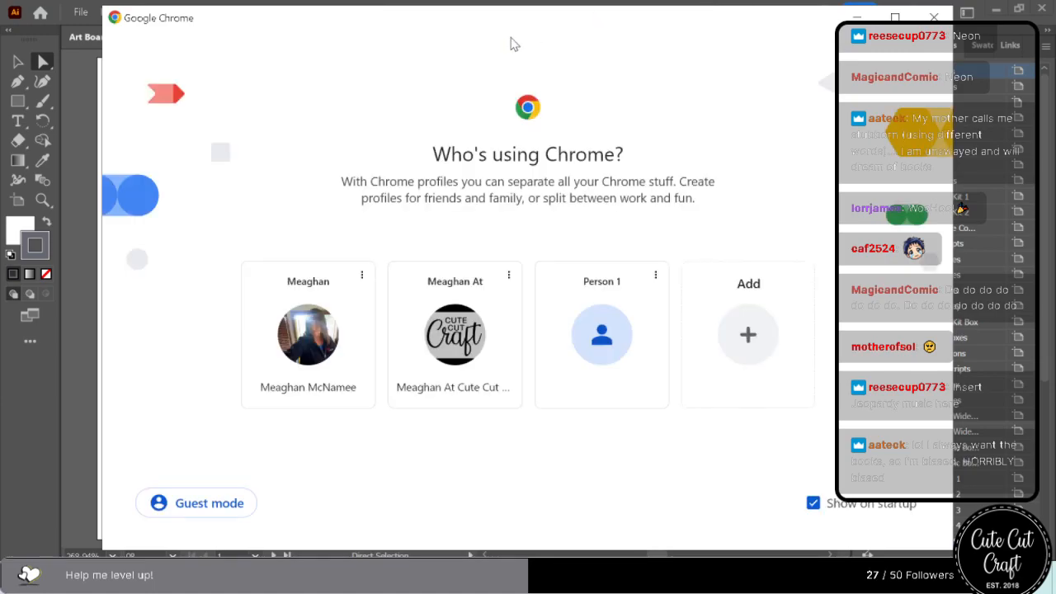
click(327, 355)
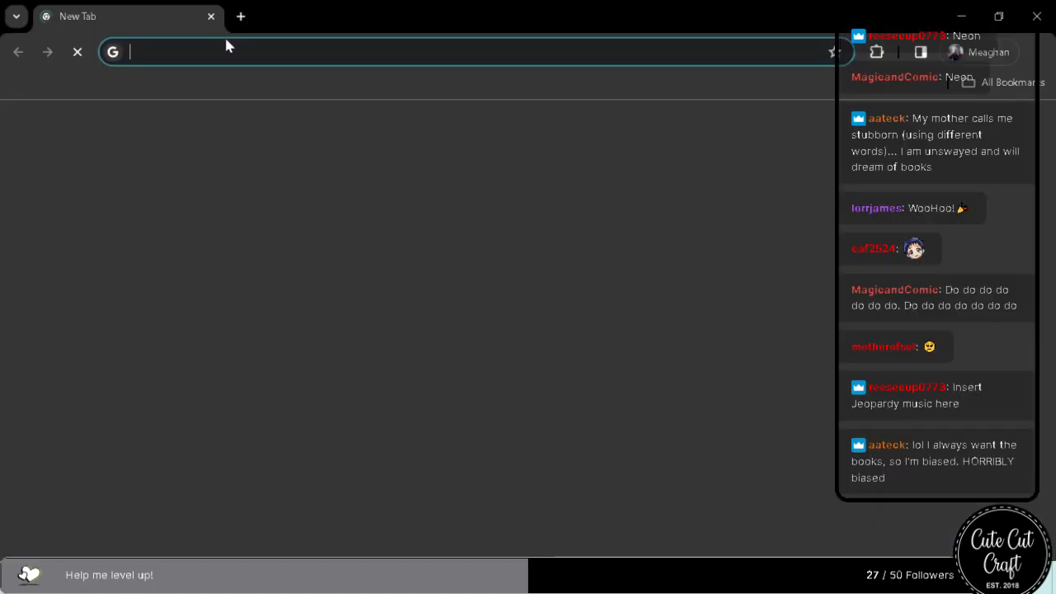
text(cut)
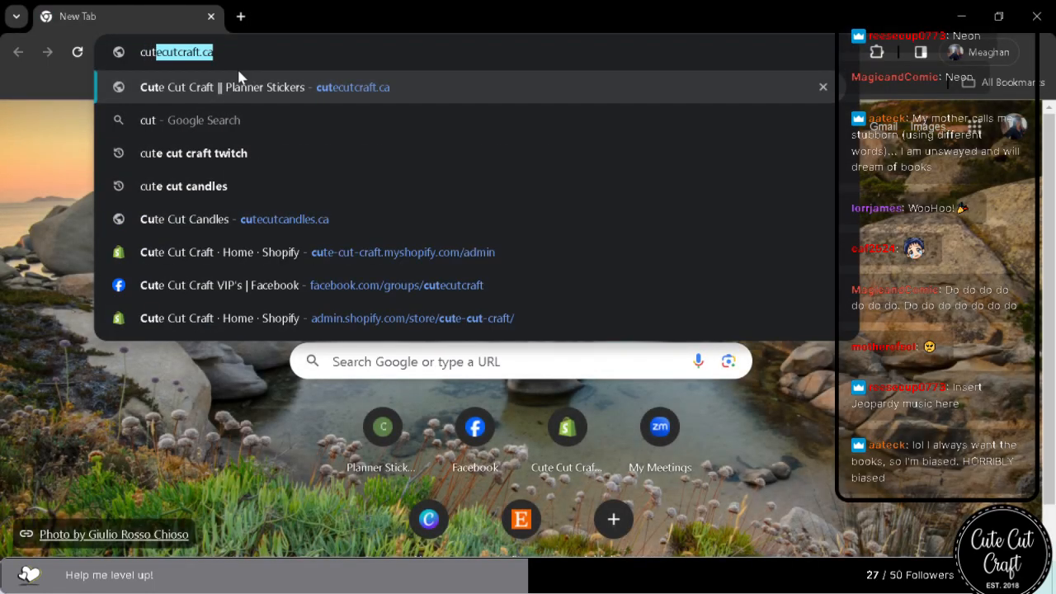
click(322, 87)
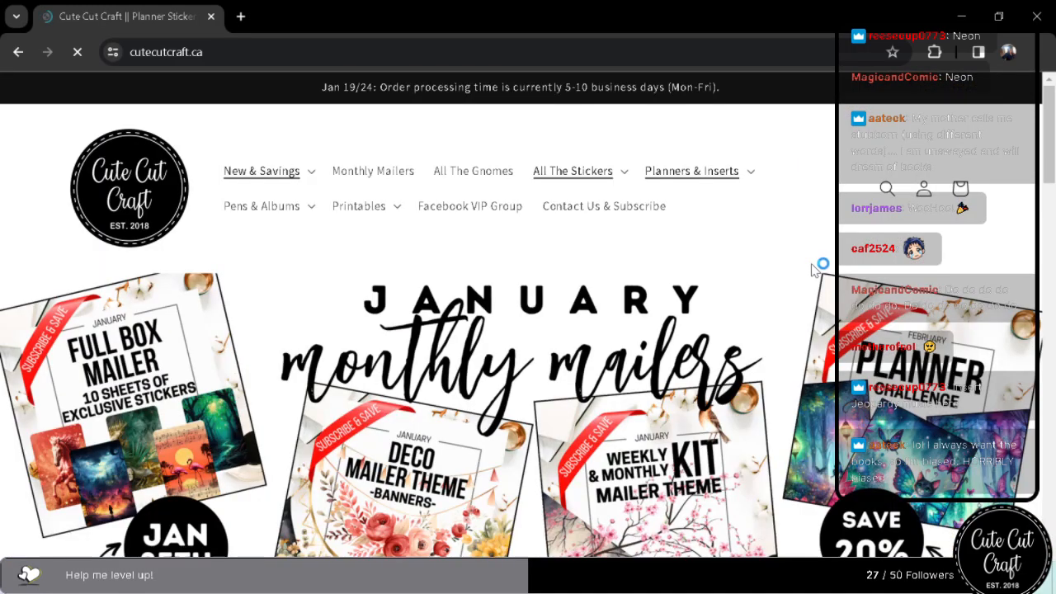
Search the store for "book" and close the search.
click(887, 188)
text(book)
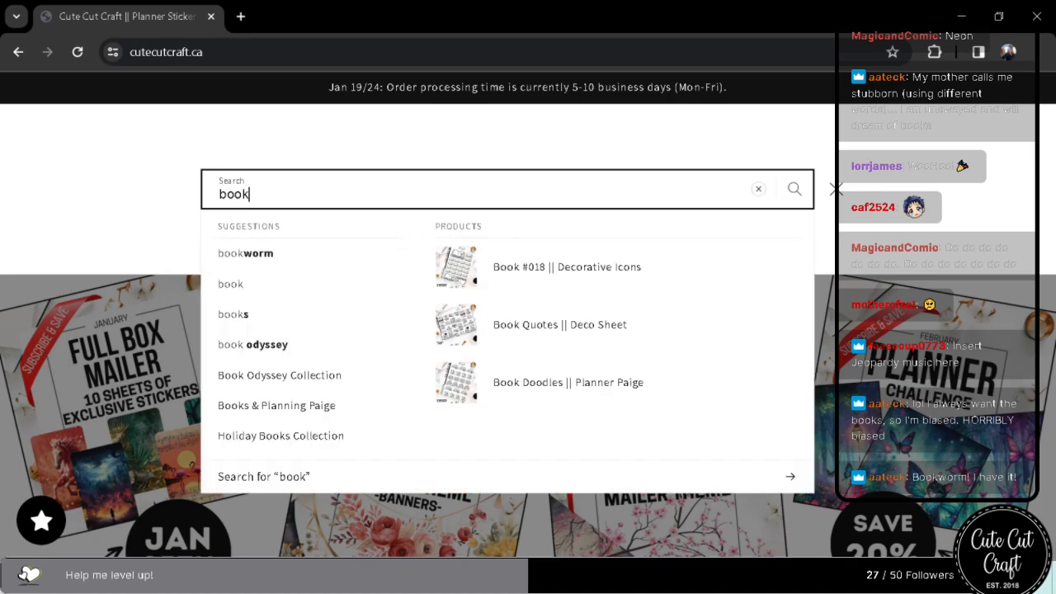
click(836, 189)
Find the Bookworm Collection among the store's active collections, look over its products and return to Illustrator.
click(290, 180)
click(290, 212)
click(285, 285)
scroll(678, 347, down, 10)
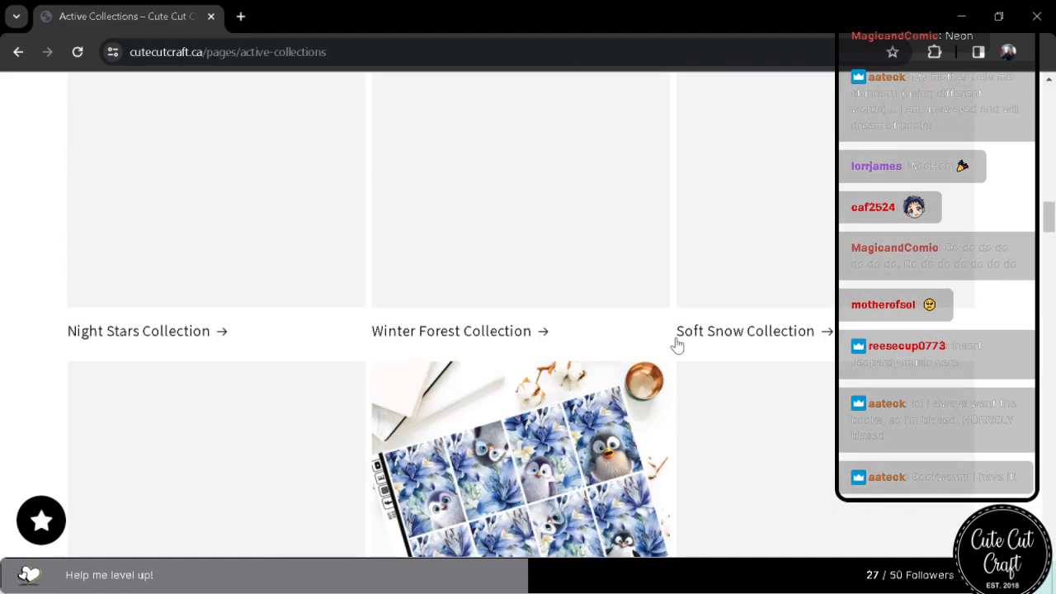
scroll(676, 345, down, 10)
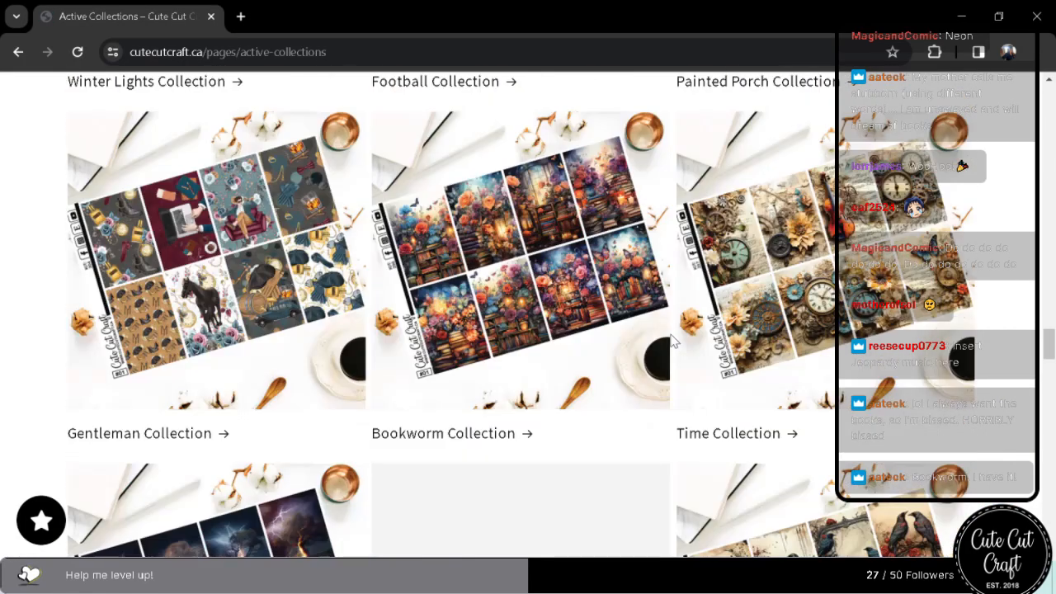
scroll(673, 341, up, 5)
scroll(673, 341, down, 5)
click(458, 222)
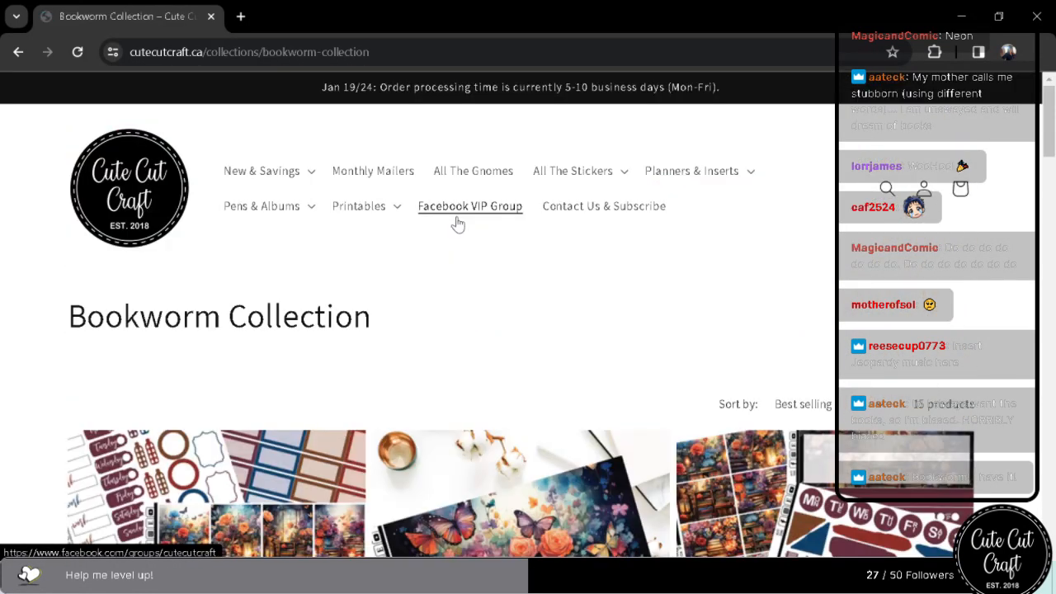
scroll(460, 224, down, 2)
scroll(461, 223, up, 1)
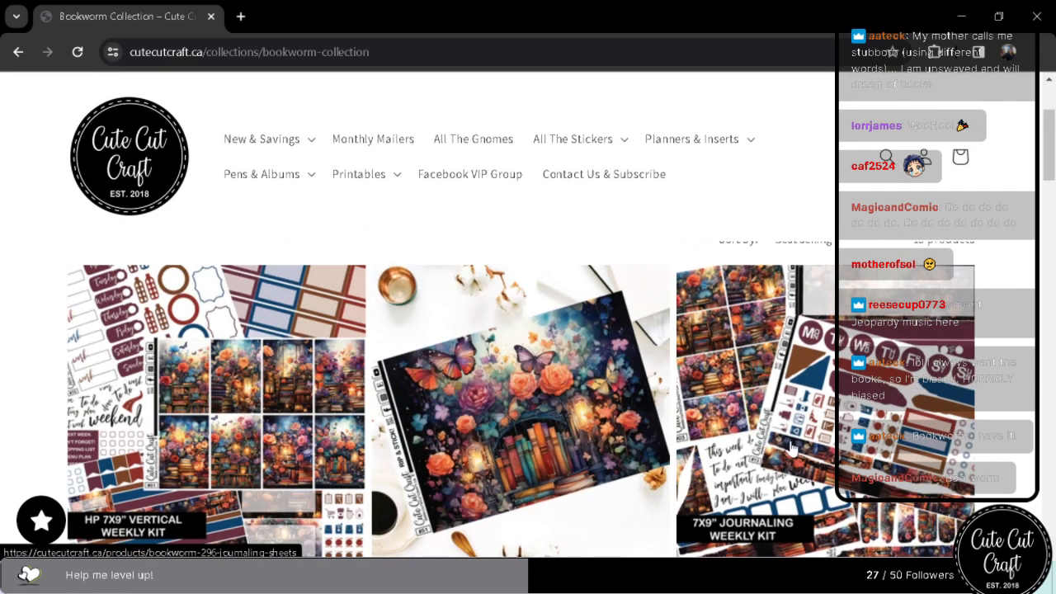
click(961, 16)
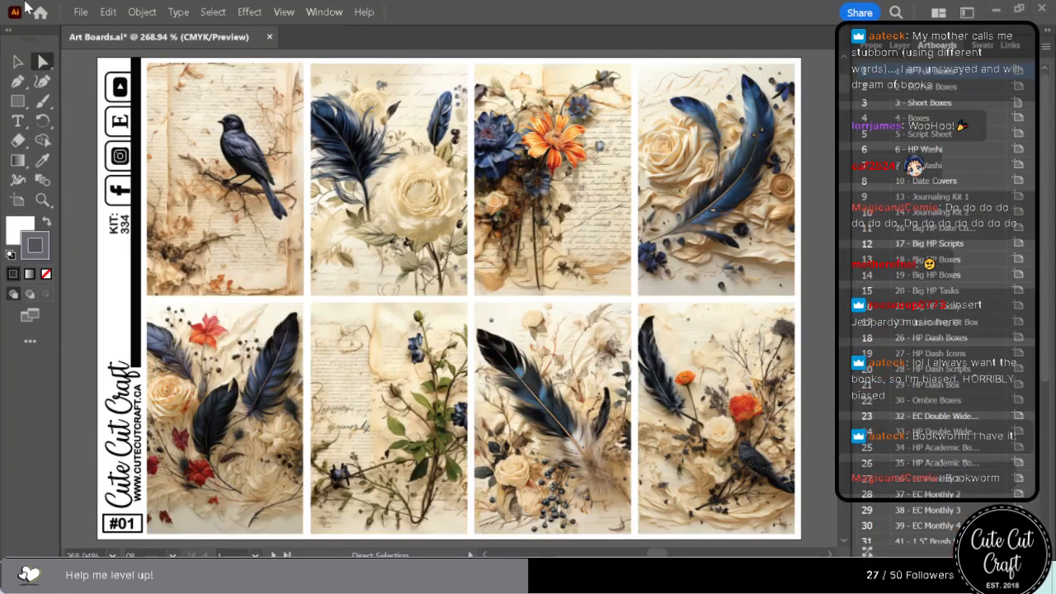
Close the Art Boards document.
click(269, 37)
click(685, 312)
key(alt+Tab)
drag(462, 67, 1055, 76)
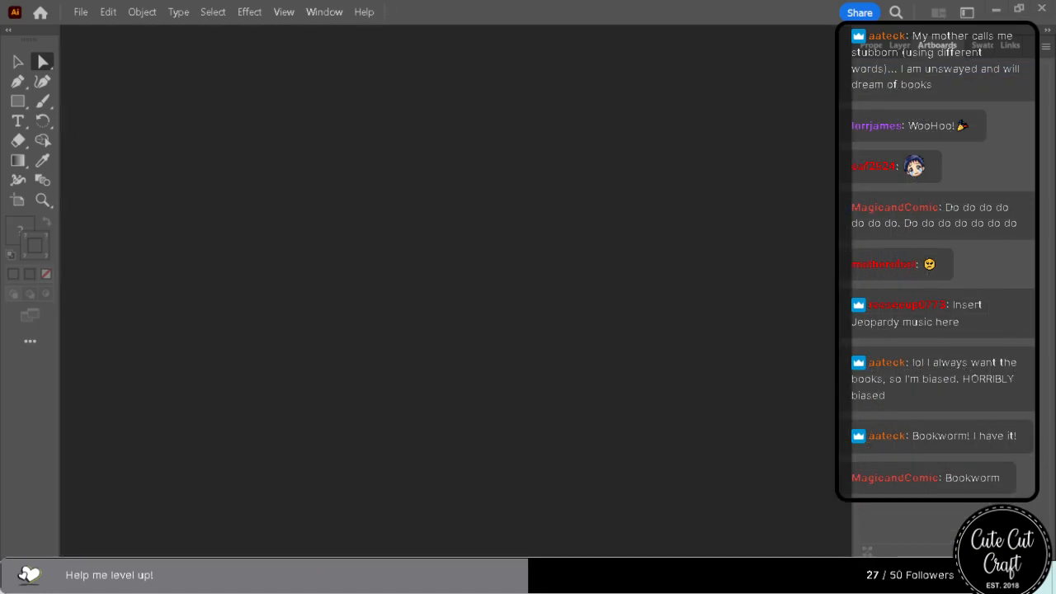
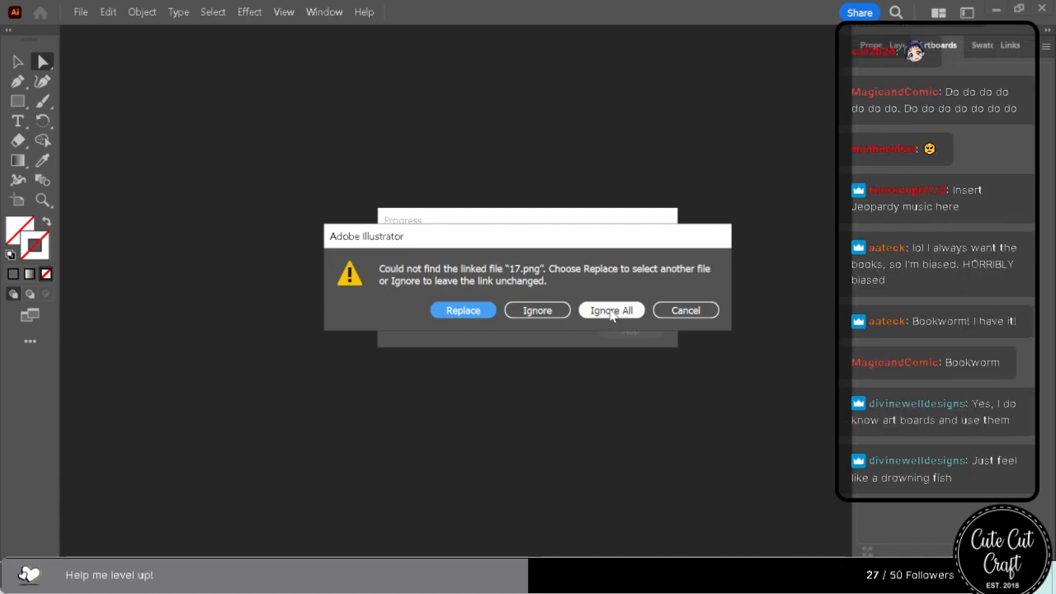
Ignore all missing linked files while opening the document, bring up Export for Screens and check its artboards.
click(612, 311)
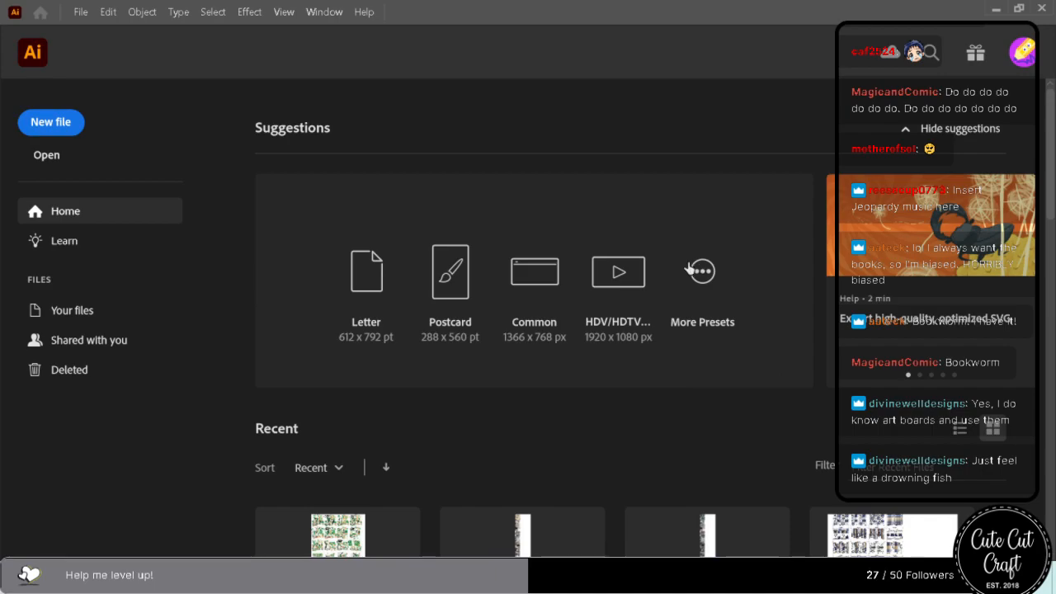
click(142, 11)
click(508, 69)
click(79, 12)
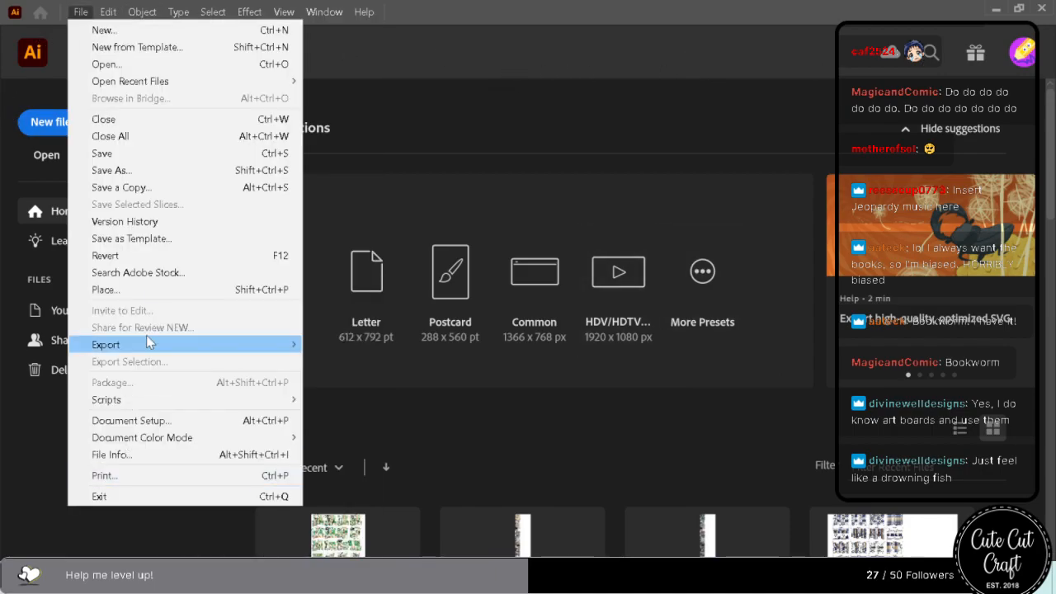
mouse_move(151, 347)
click(413, 346)
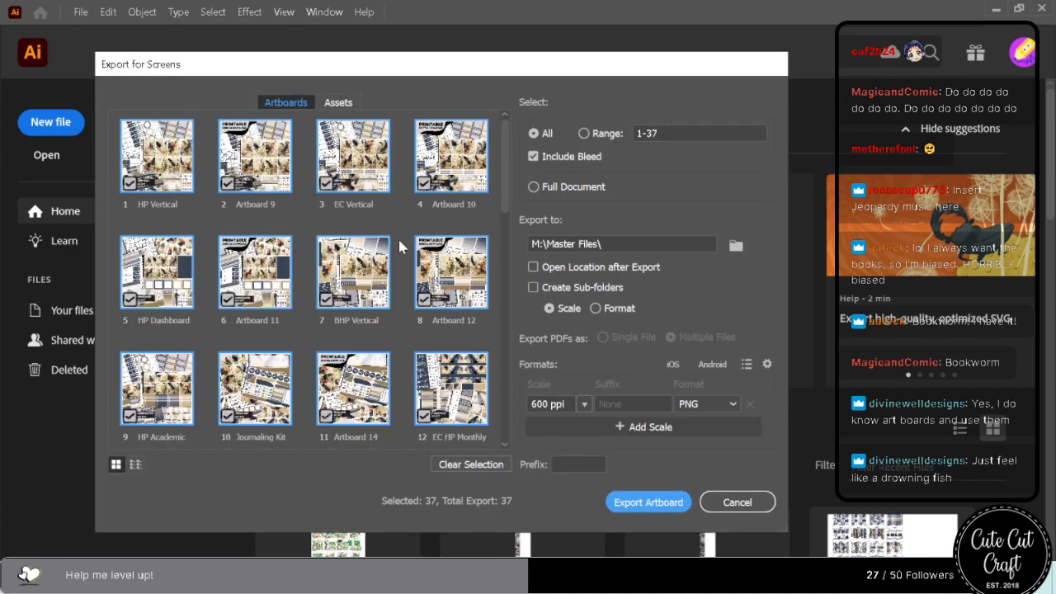
scroll(396, 248, down, 10)
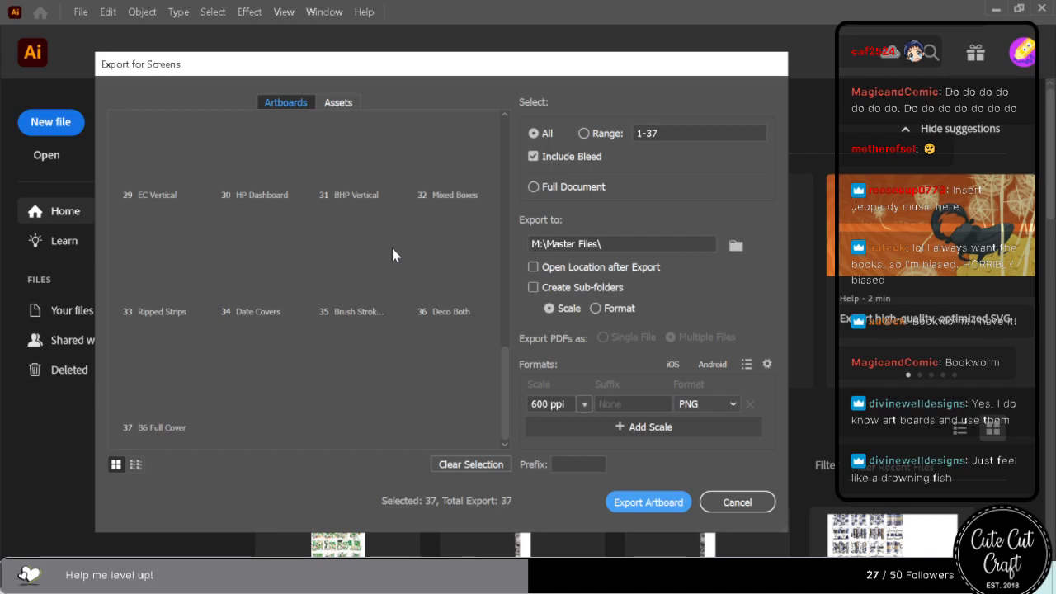
scroll(391, 245, up, 10)
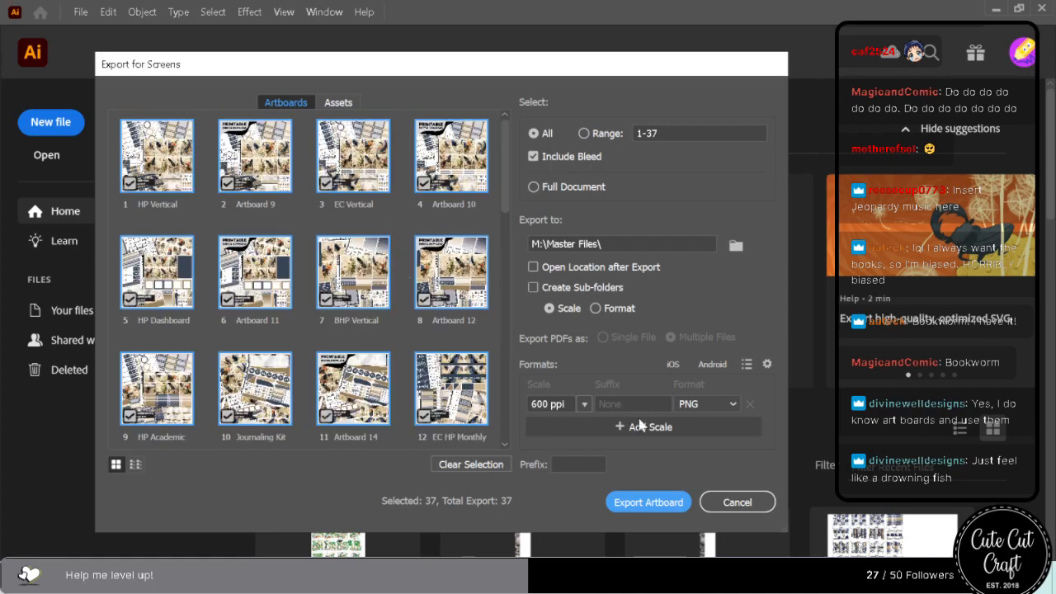
Export all artboards as 300 ppi PNGs to the folder M:\Master Files\PNGs\250ppi.
click(525, 400)
drag(525, 399, 520, 405)
text(3)
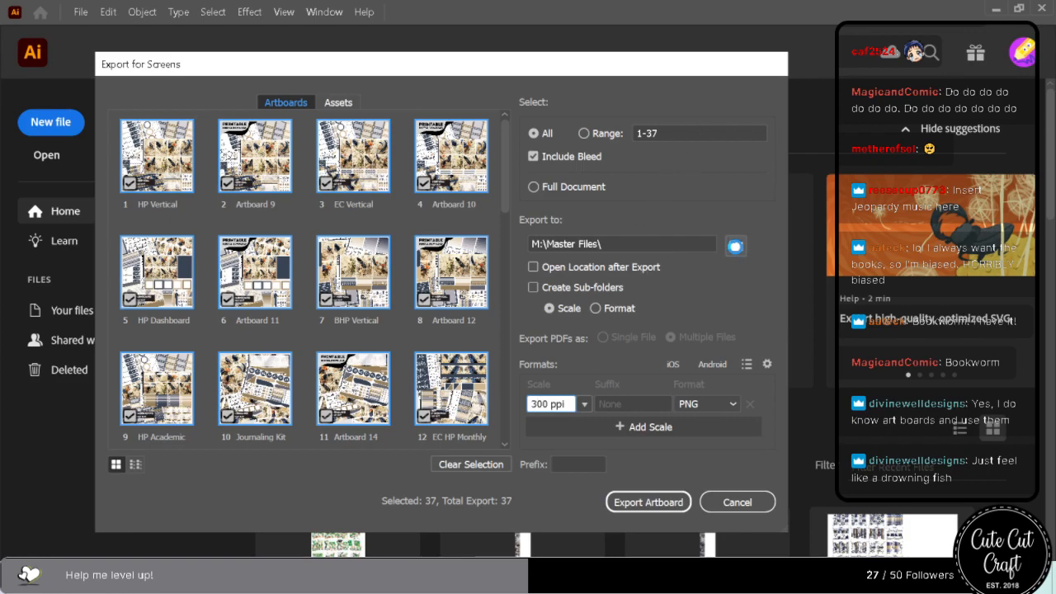
click(737, 245)
double_click(567, 198)
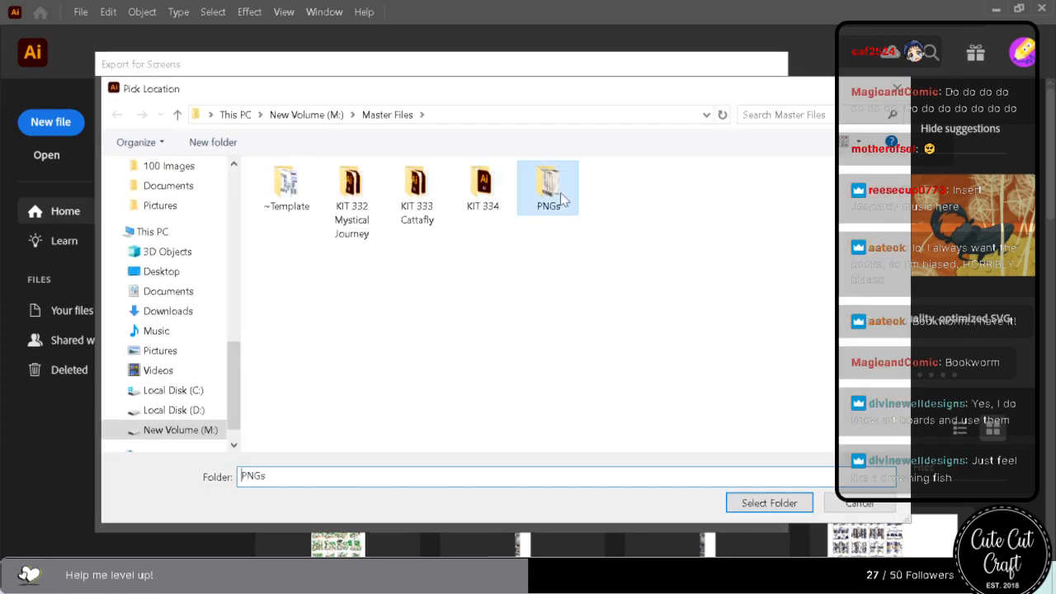
click(331, 219)
click(769, 502)
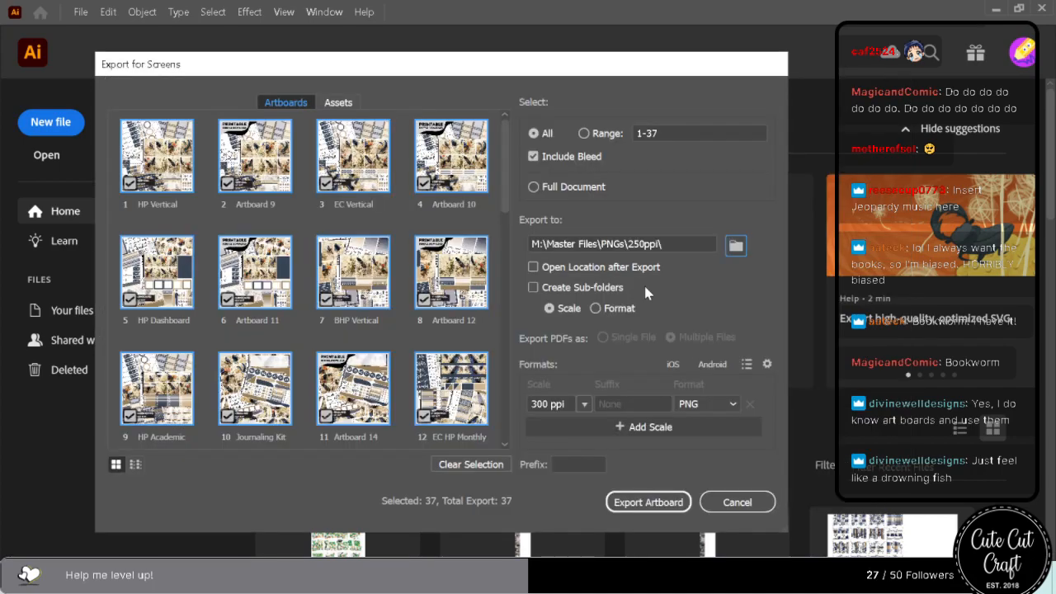
click(649, 505)
click(619, 438)
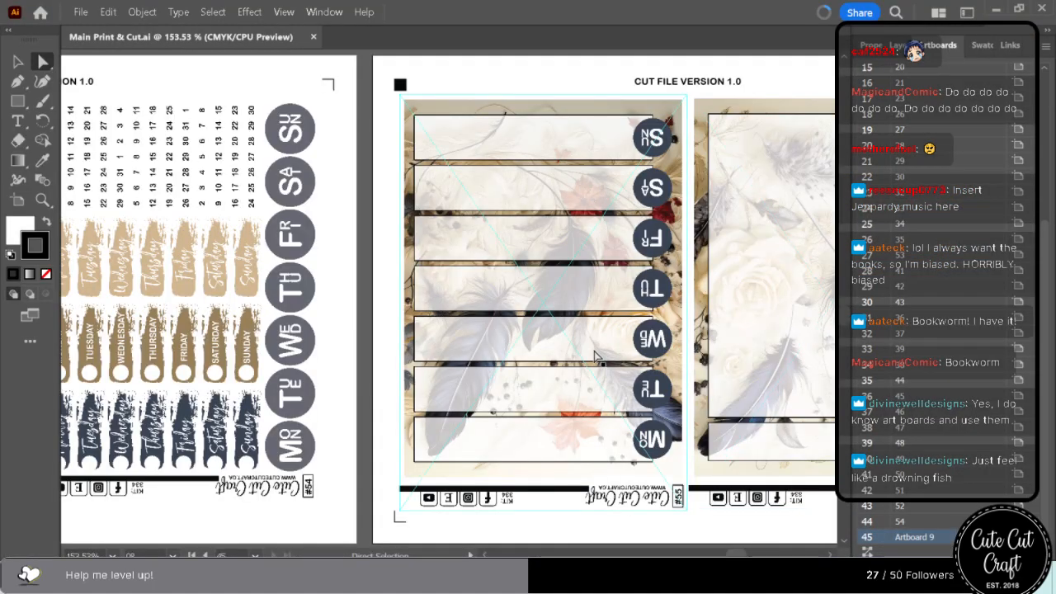
Save Main Print & Cut as an Illustrator file in the KIT 334 folder with linked files included.
scroll(595, 355, up, 2)
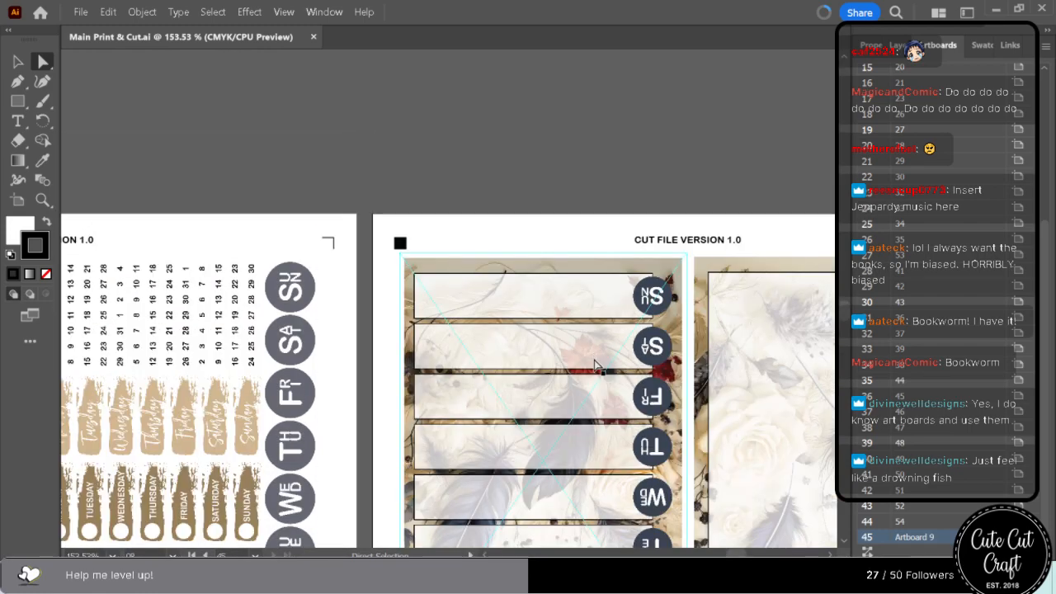
scroll(595, 365, down, 2)
click(81, 11)
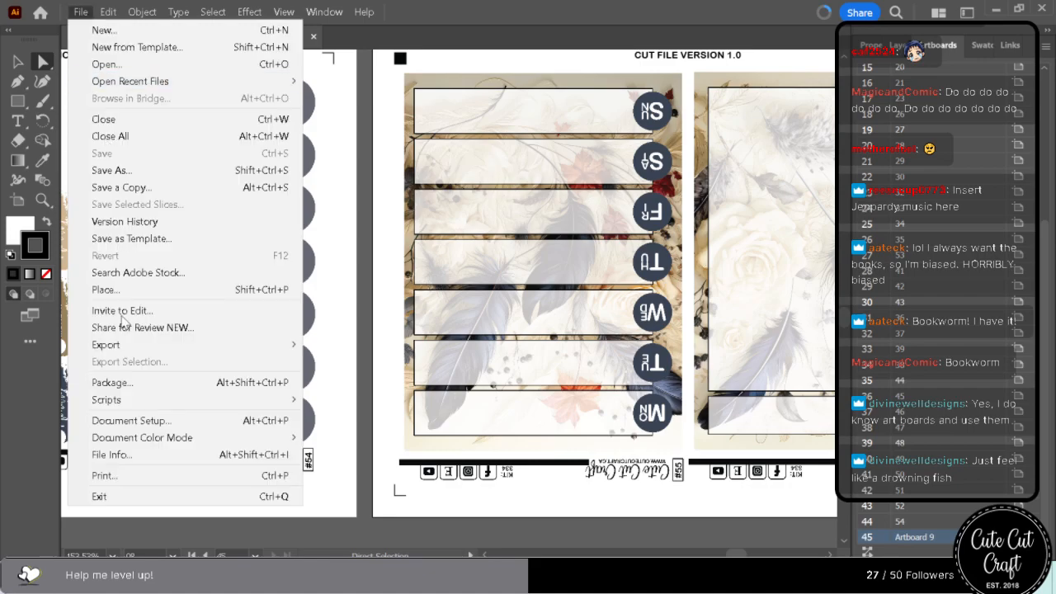
click(151, 170)
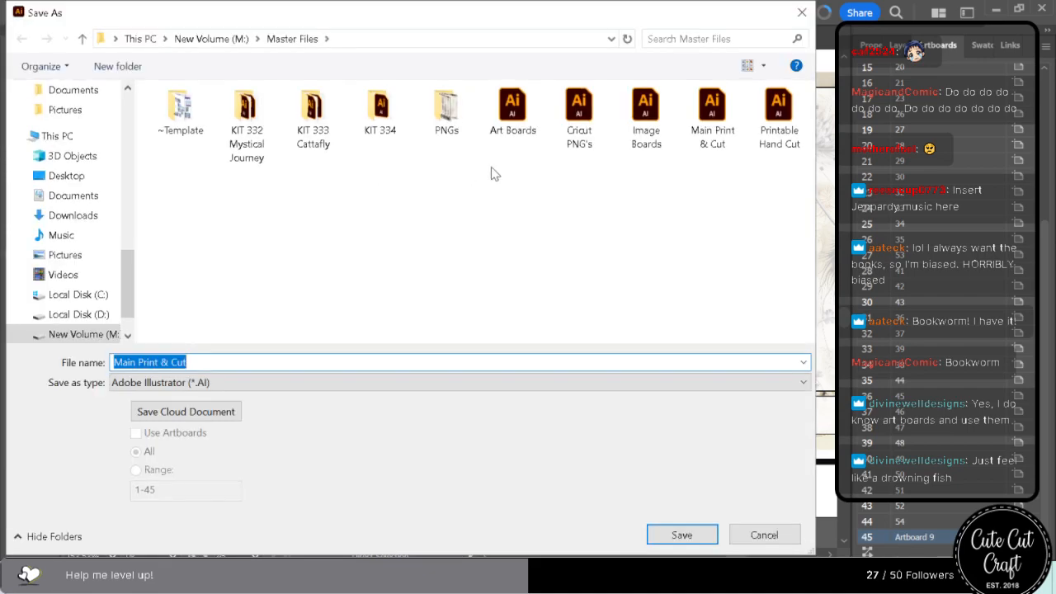
click(395, 113)
double_click(394, 114)
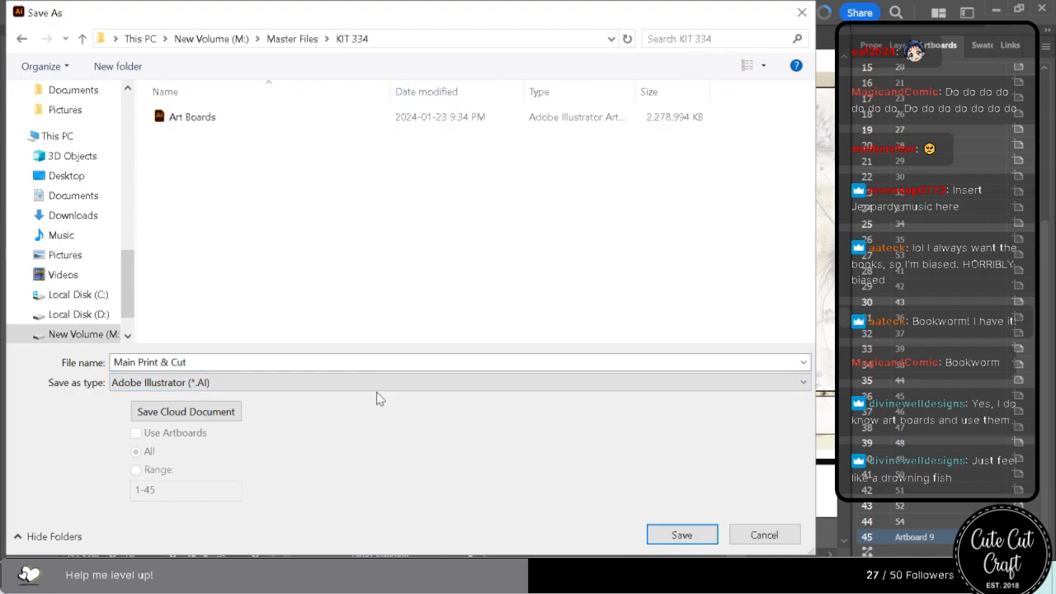
click(681, 535)
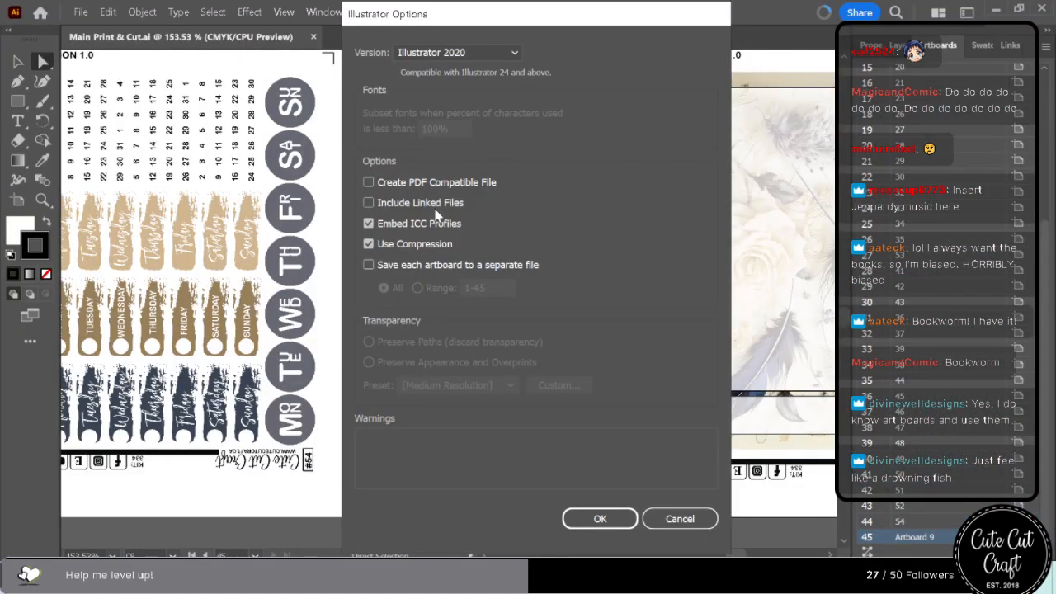
click(436, 205)
click(582, 518)
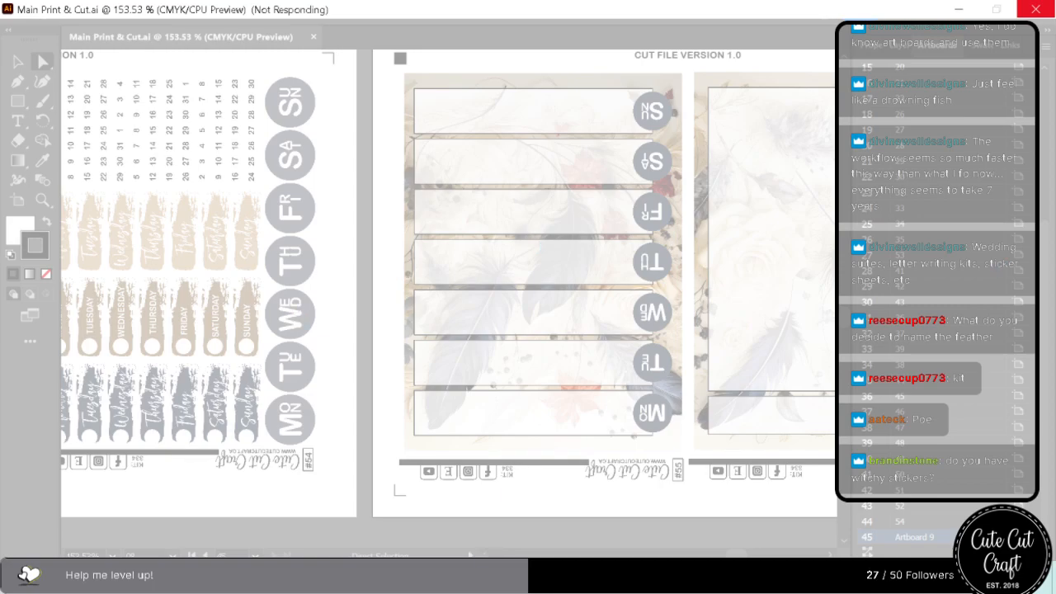
Switch to Chrome, search the Cute Cut Craft store for "witch" and look over the results.
mouse_move(473, 578)
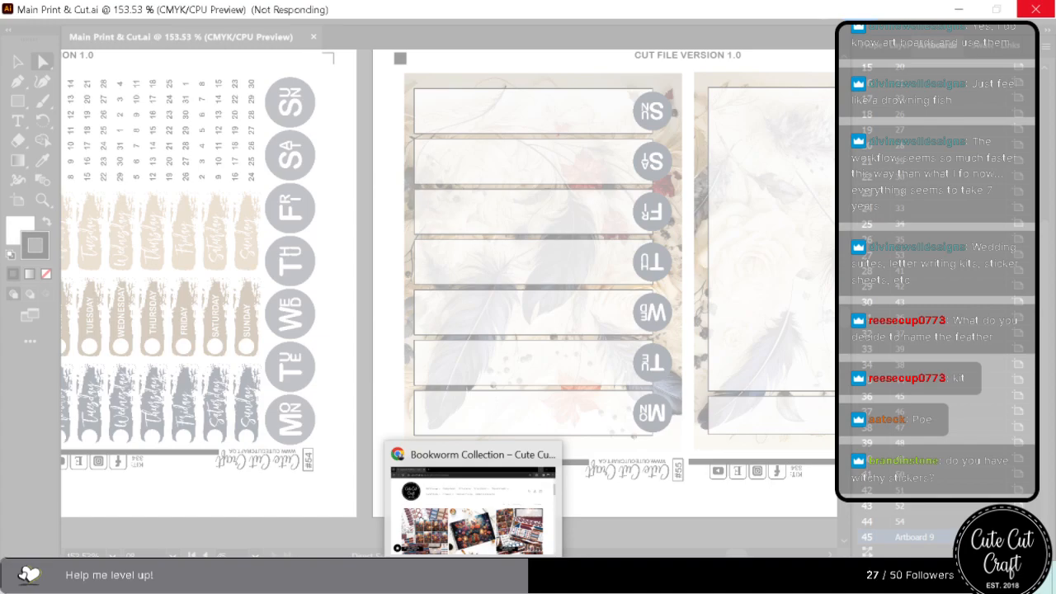
click(473, 578)
click(889, 159)
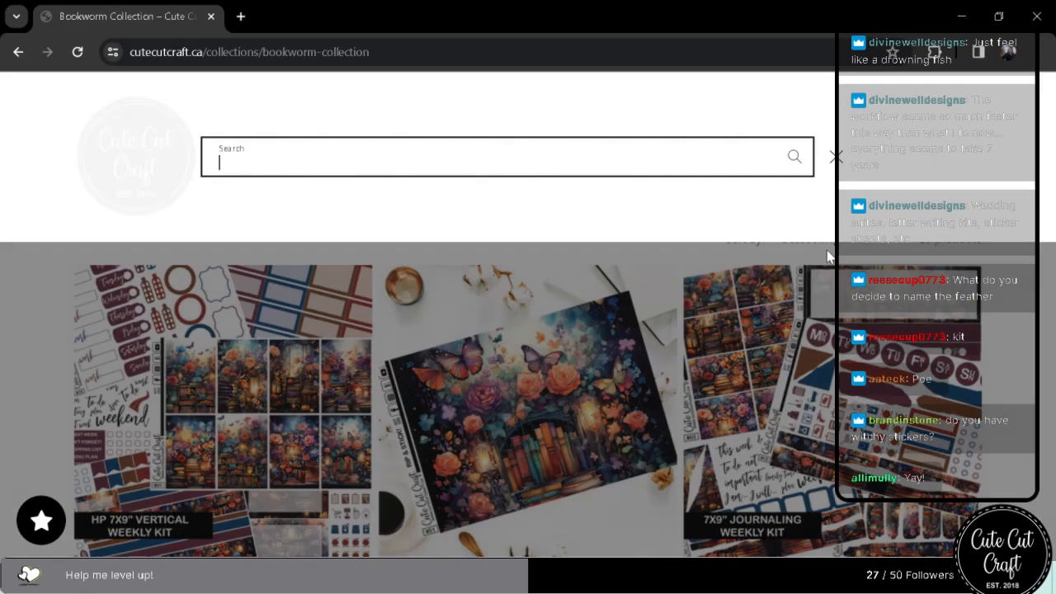
text(witch)
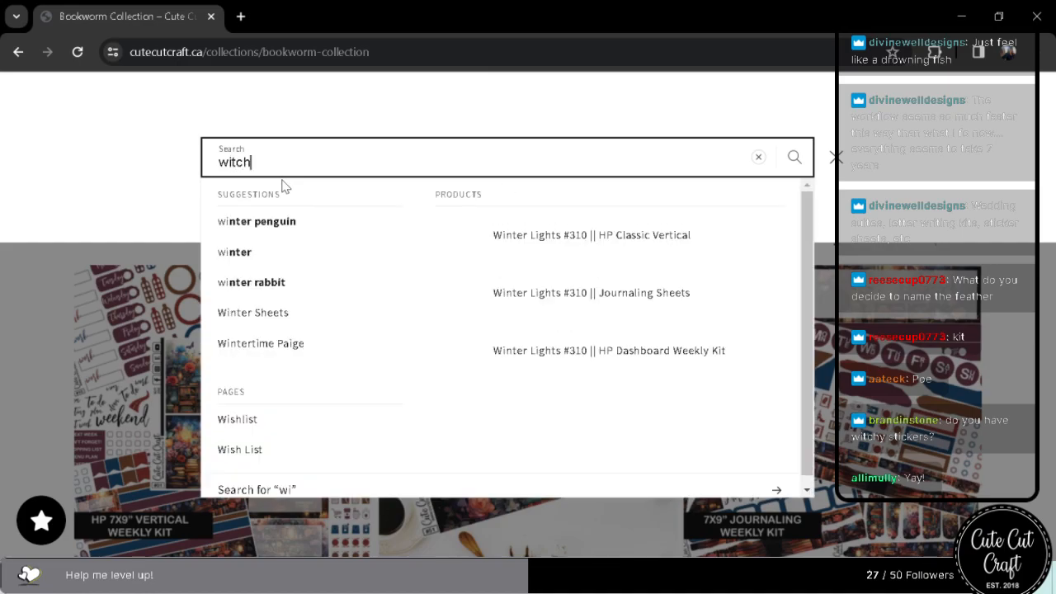
key(Return)
scroll(361, 330, down, 4)
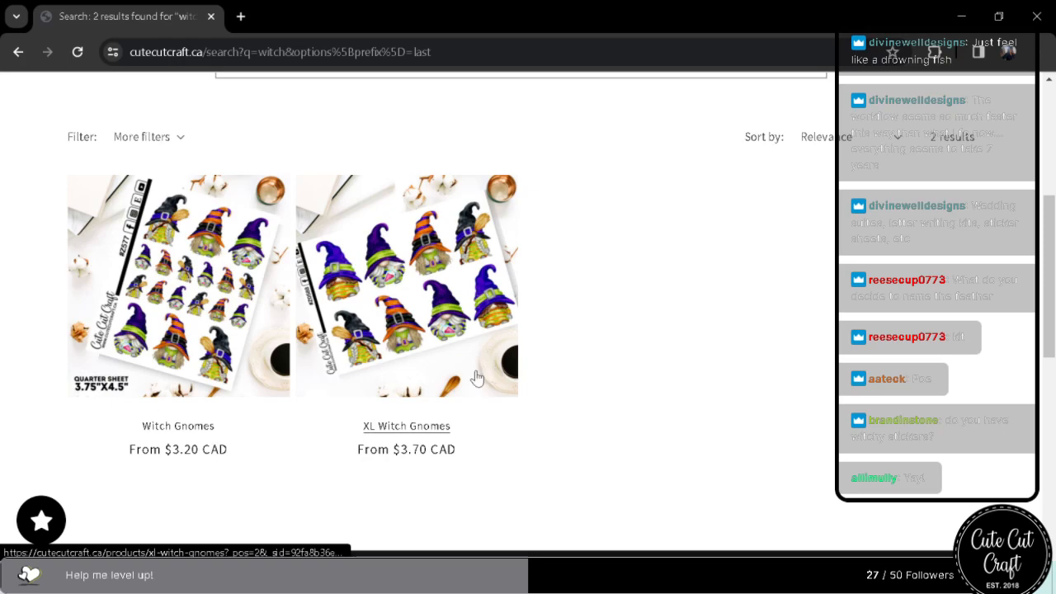
scroll(495, 374, up, 4)
drag(285, 395, 32, 357)
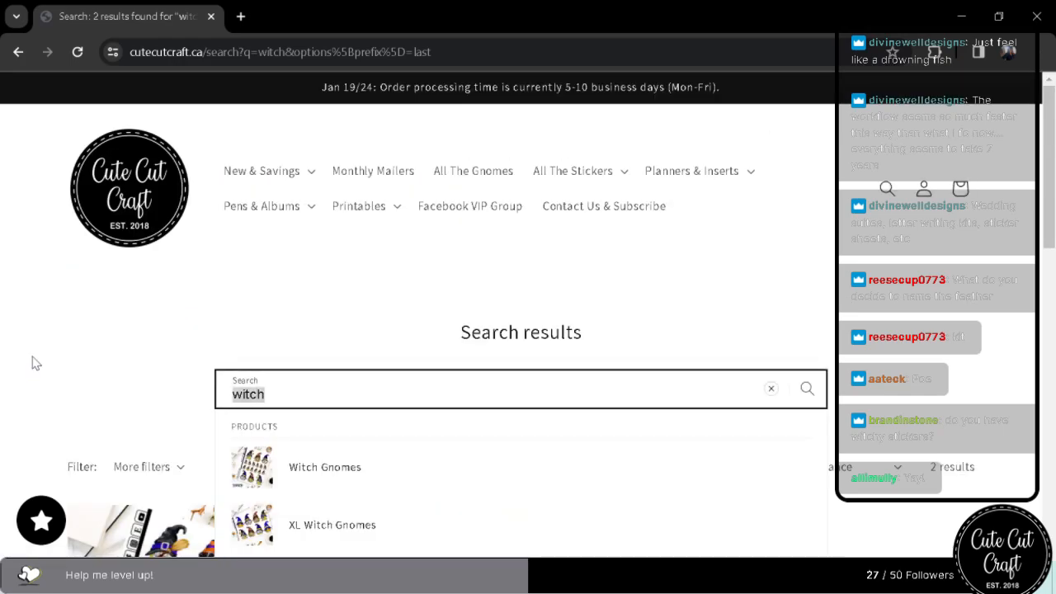
text(hallowee)
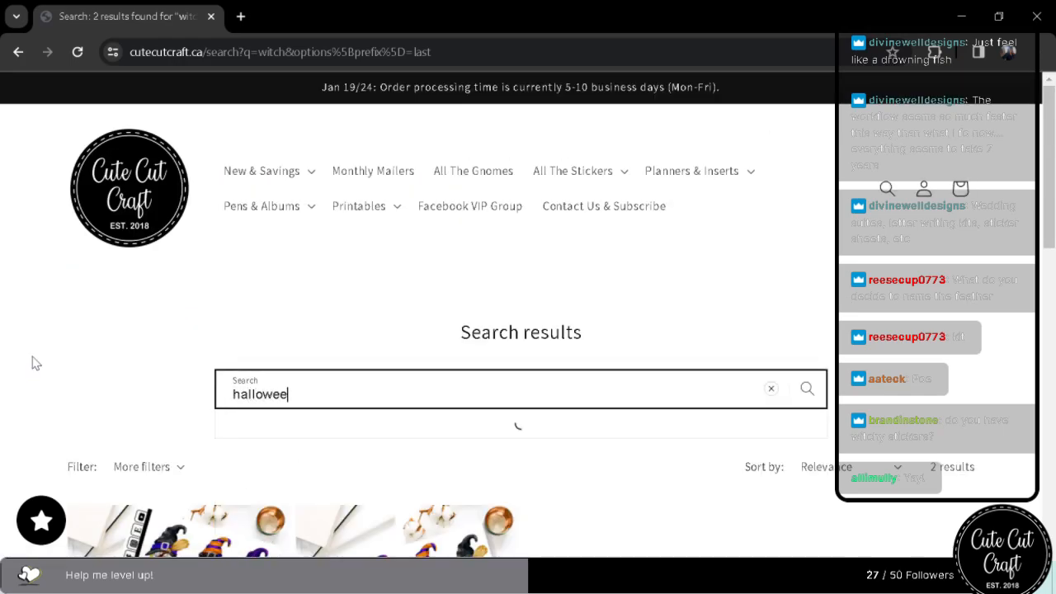
text(n qu)
key(BackSpace)
key(BackSpace)
key(BackSpace)
key(BackSpace)
key(BackSpace)
key(BackSpace)
key(BackSpace)
key(BackSpace)
key(BackSpace)
key(BackSpace)
key(BackSpace)
key(BackSpace)
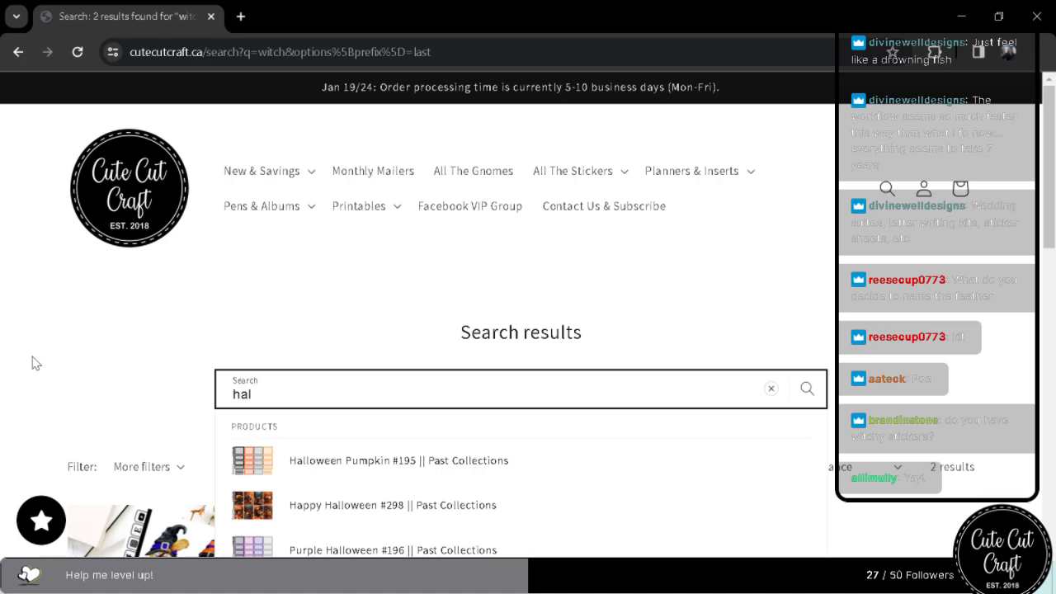
Go to the store's Quote Sheets page among the decorative stickers.
click(595, 173)
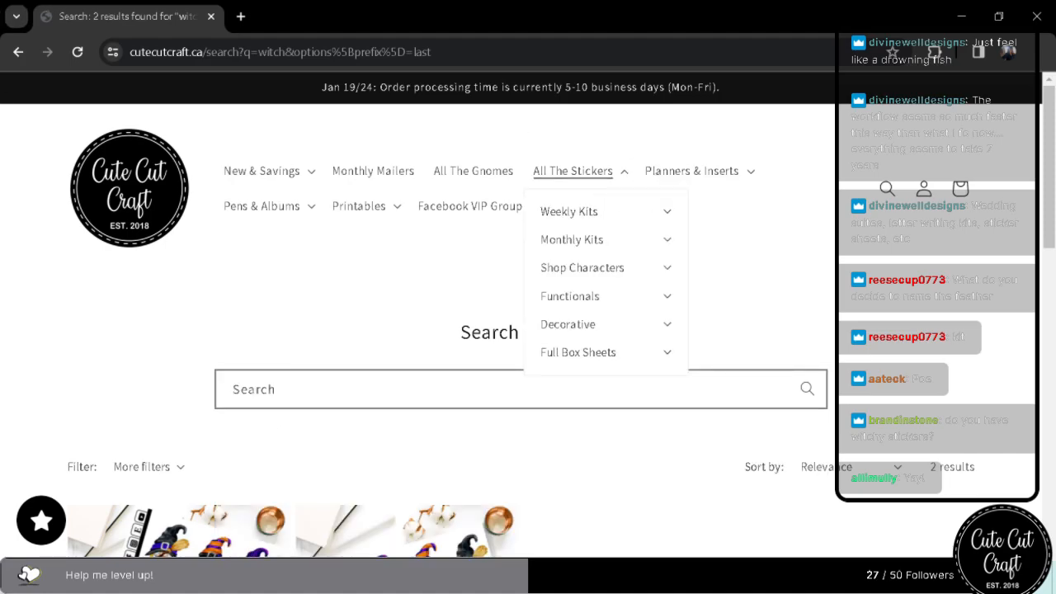
click(667, 300)
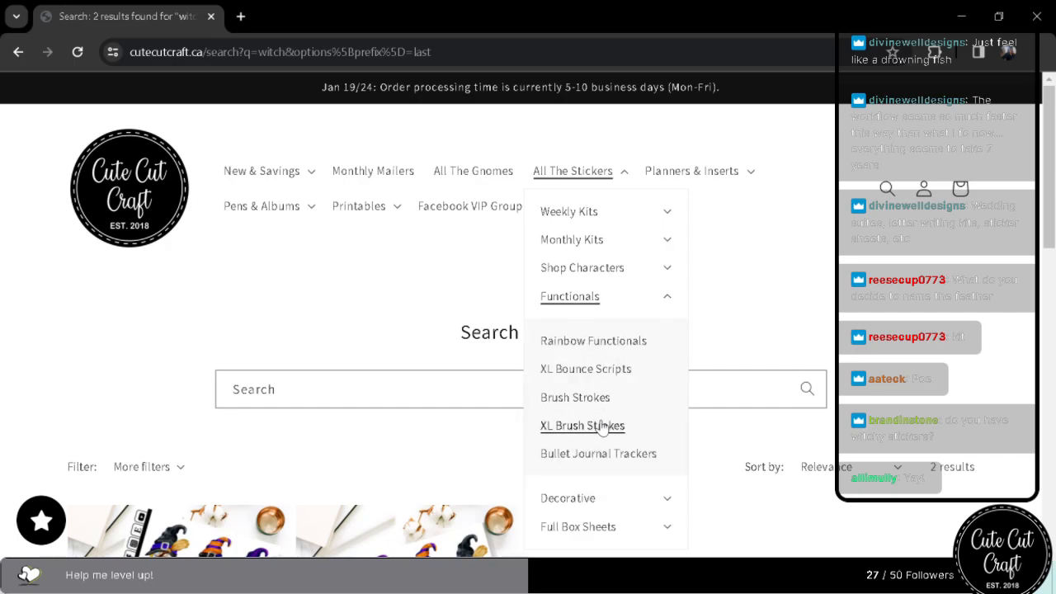
scroll(611, 428, down, 1)
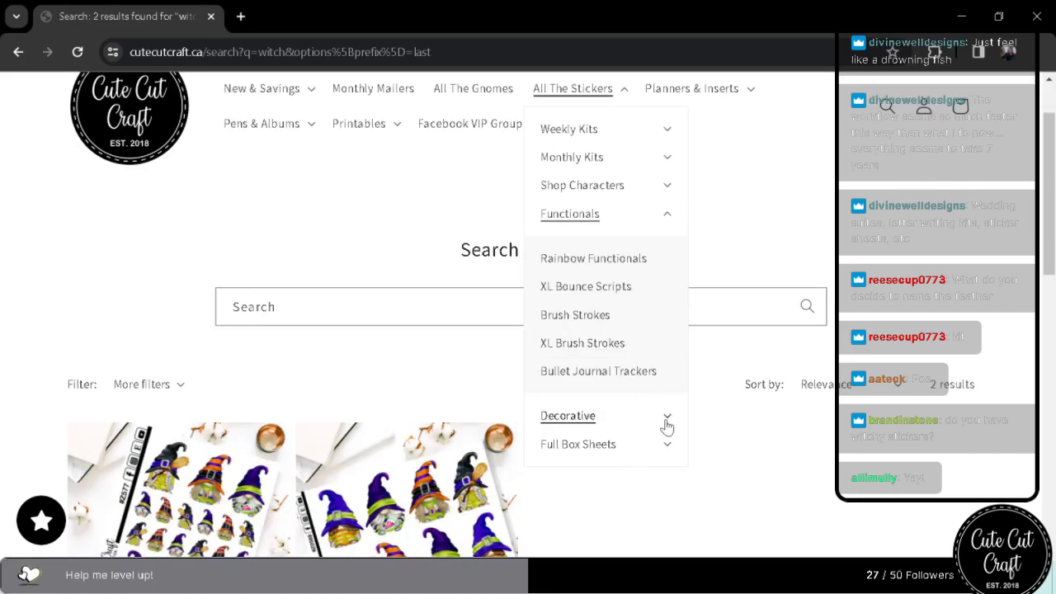
click(666, 419)
scroll(620, 490, down, 2)
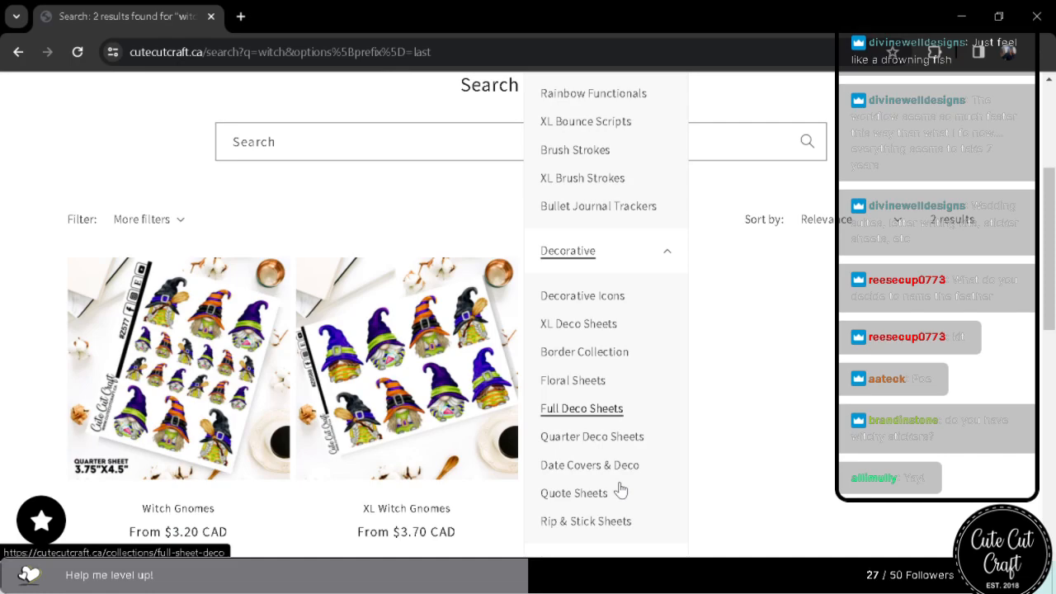
click(583, 406)
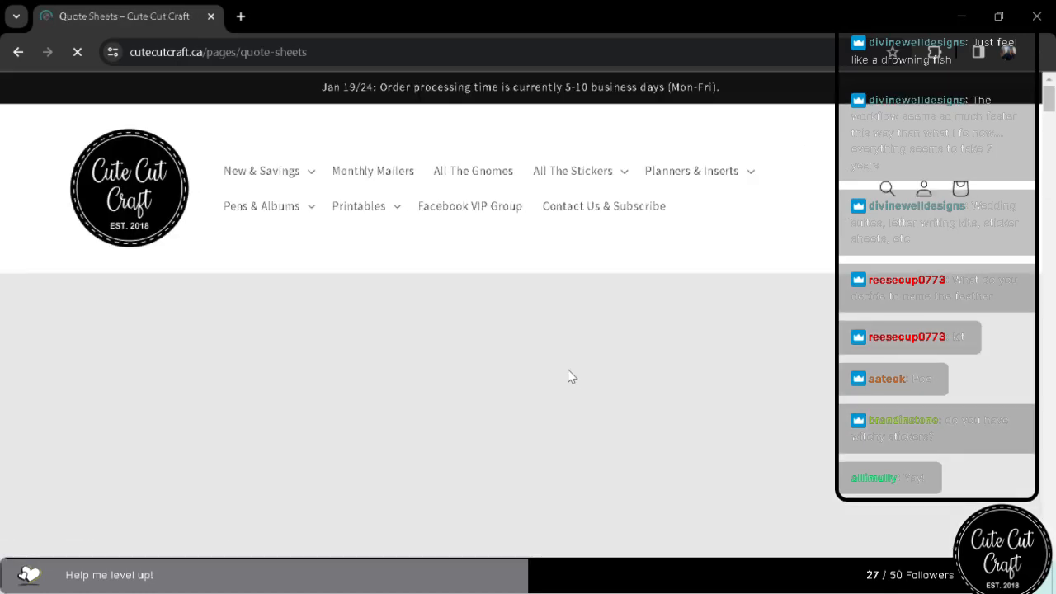
Look through the Quote Sheets page, from the first quote sheets past the sassy and wellness sections to the Holiday quotes.
scroll(568, 369, down, 10)
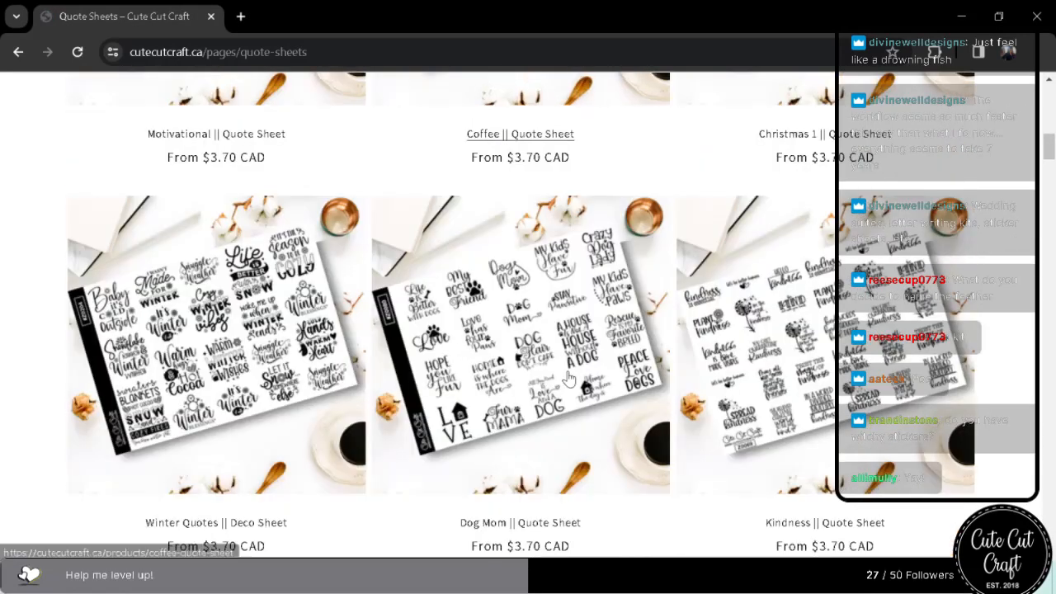
scroll(569, 377, up, 5)
scroll(569, 377, up, 2)
scroll(570, 377, down, 9)
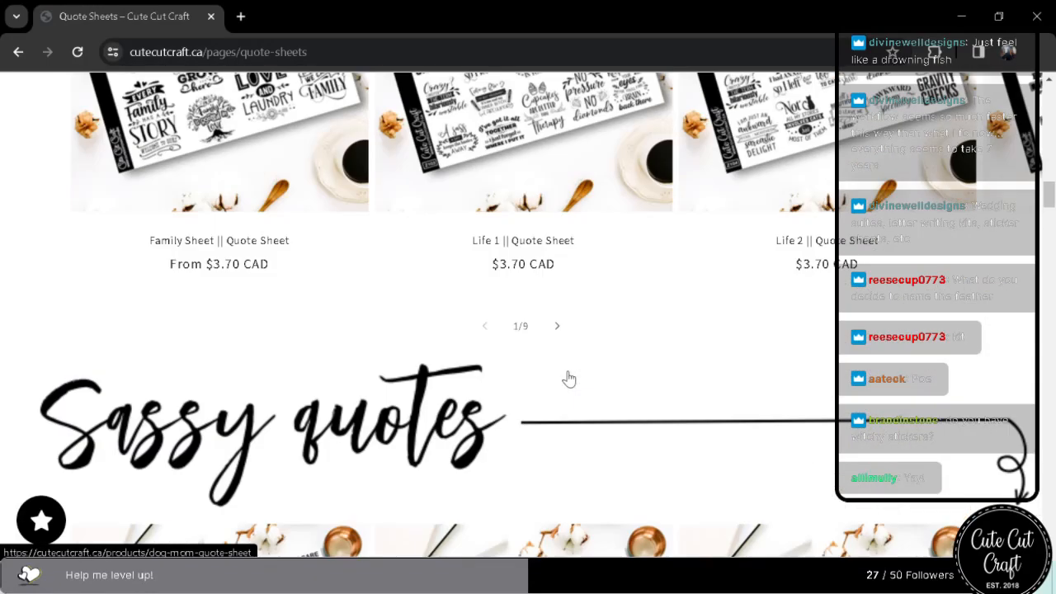
scroll(569, 377, up, 5)
scroll(570, 378, down, 14)
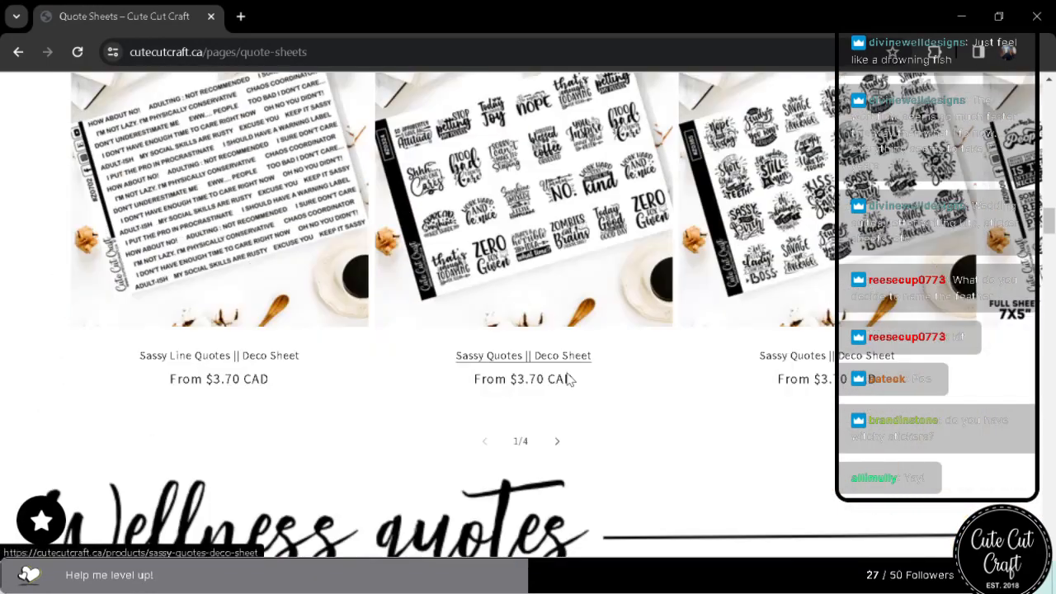
scroll(568, 380, down, 15)
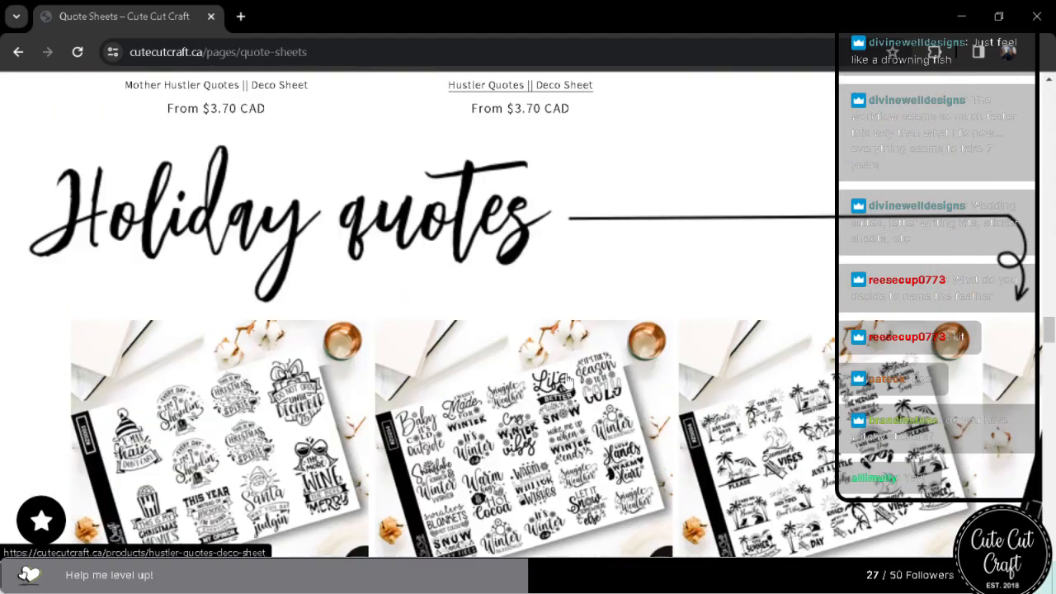
scroll(568, 379, down, 4)
scroll(566, 377, up, 6)
scroll(567, 378, down, 2)
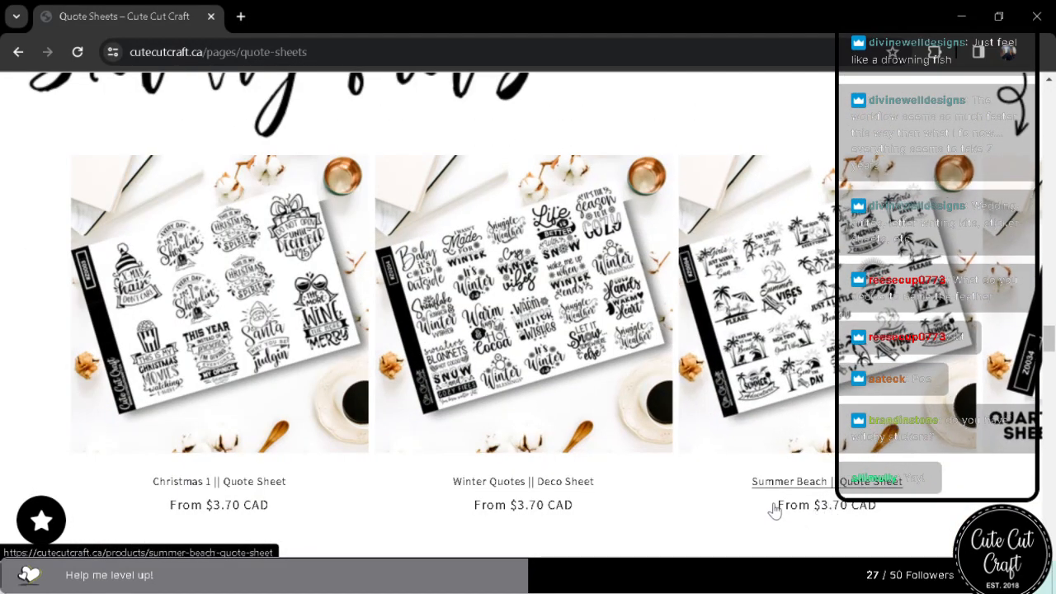
scroll(715, 508, down, 1)
Page forward through the sheets in the Holiday quotes carousel.
click(558, 487)
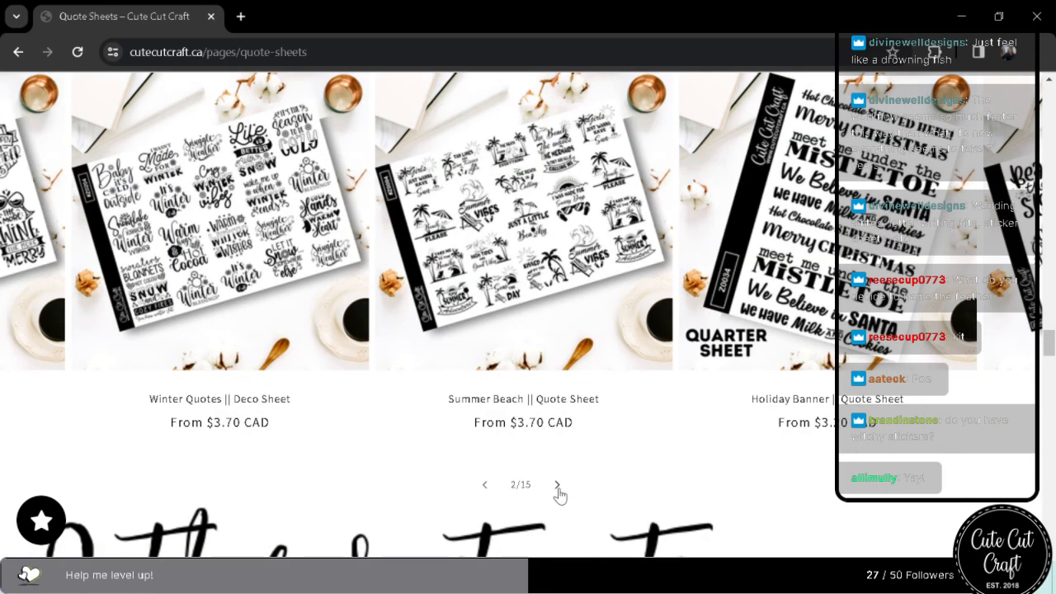
click(558, 487)
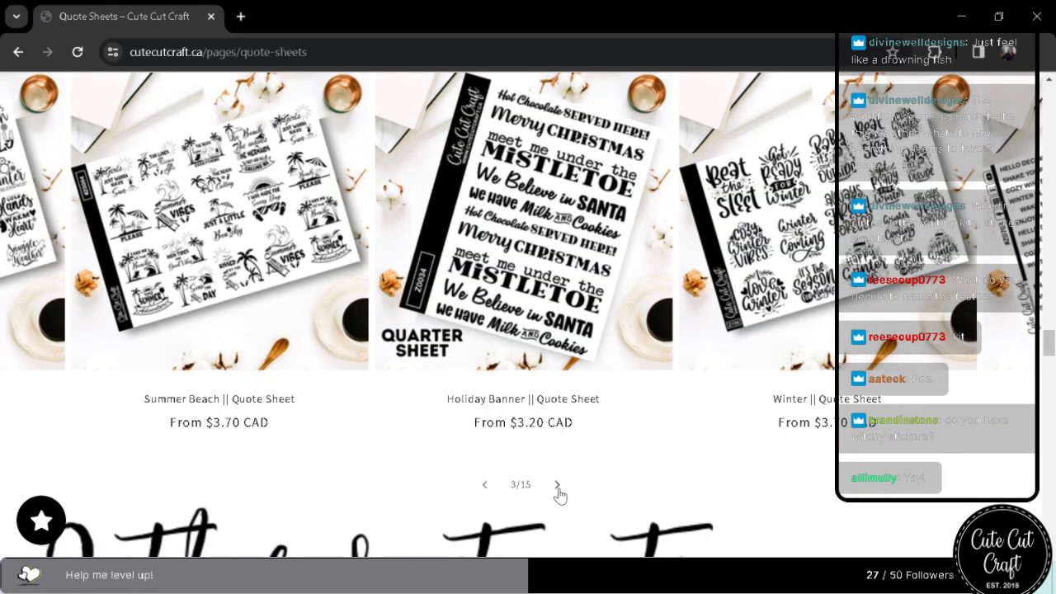
click(558, 487)
click(558, 487)
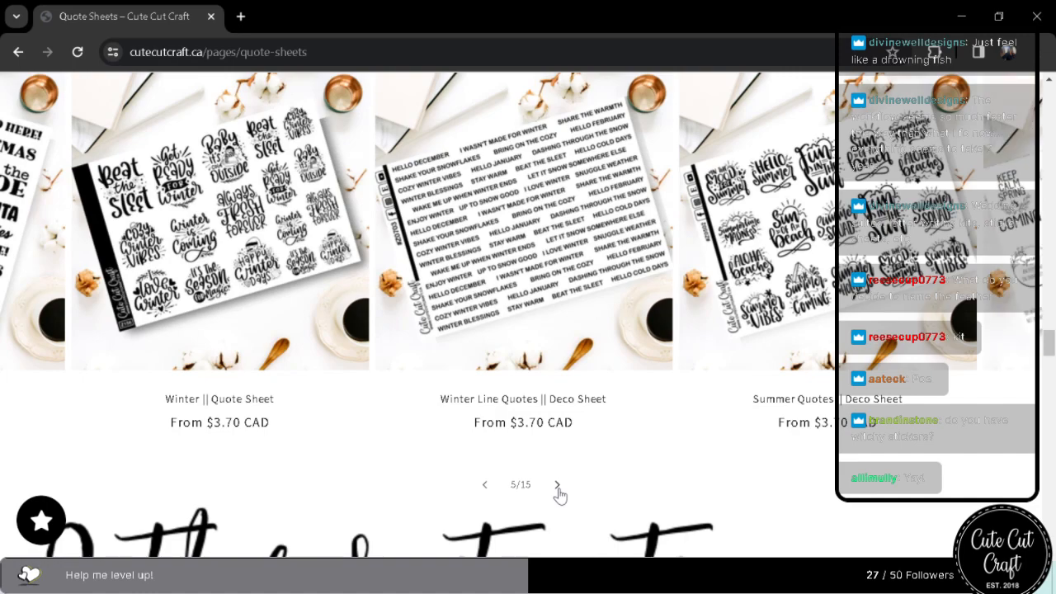
click(558, 487)
click(558, 486)
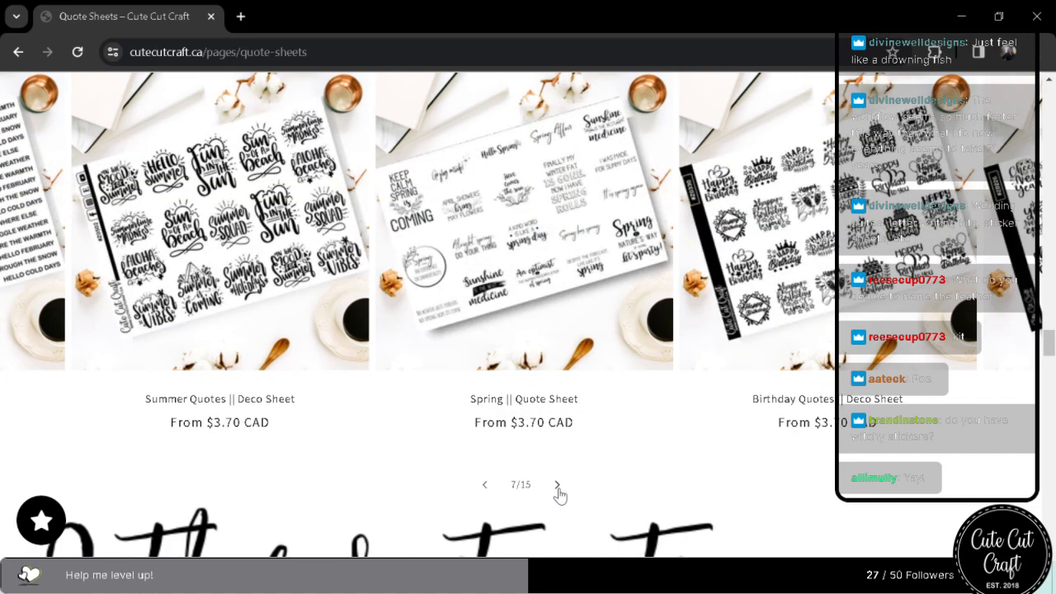
click(558, 486)
click(558, 487)
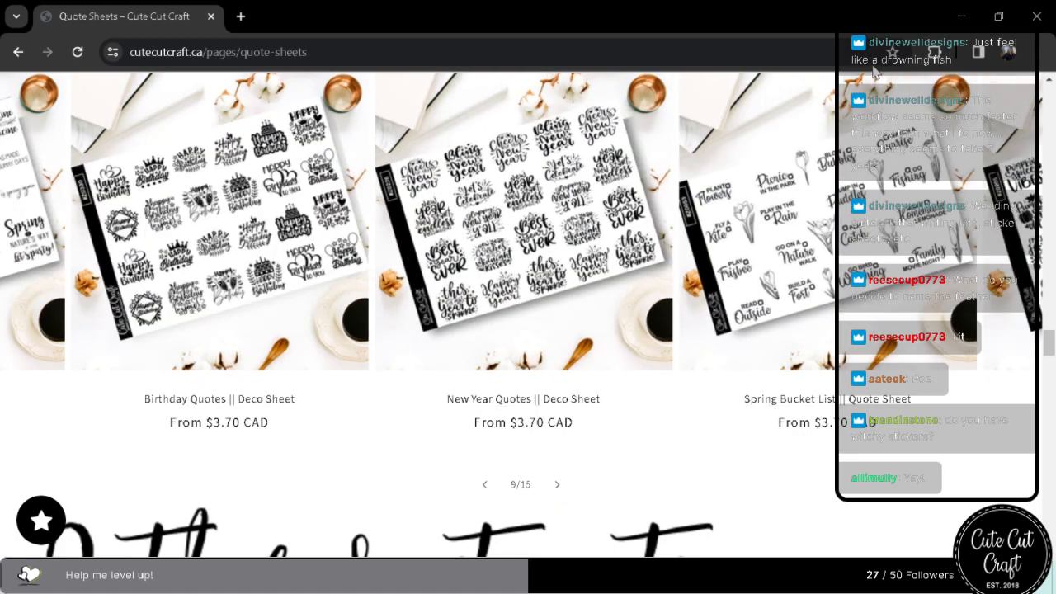
Return from the browser to Illustrator and dismiss its read-only file alert.
click(962, 17)
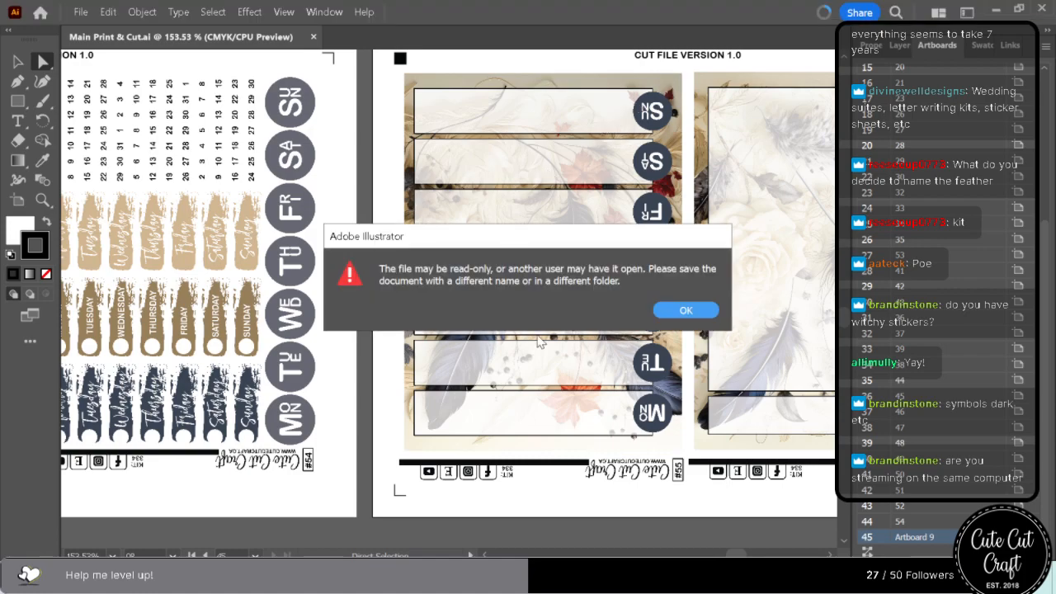
click(696, 314)
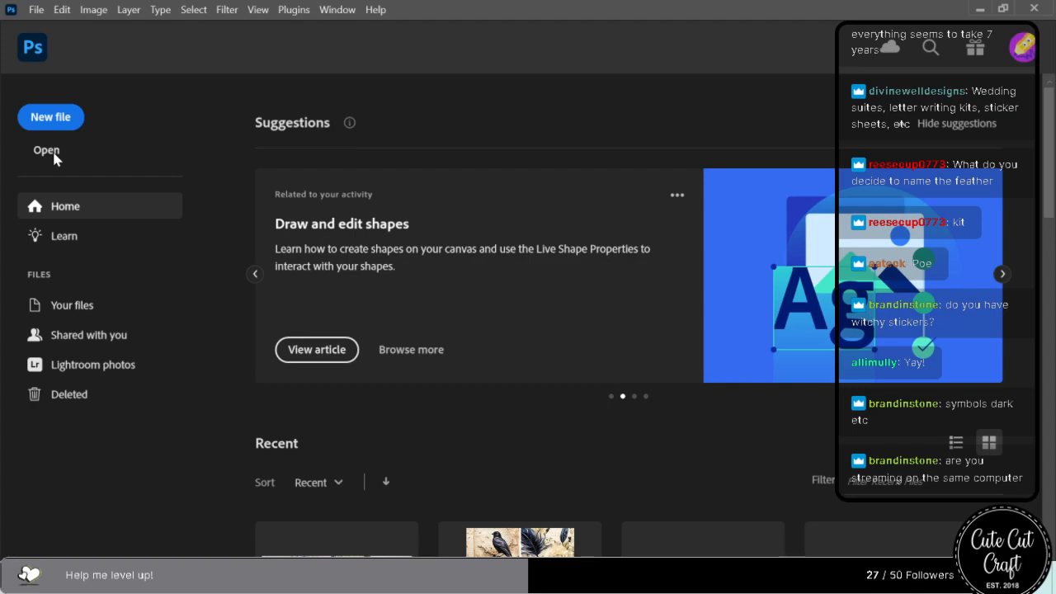
Switch to Photoshop and open the PSD files from 00 Box 1 through 54 B6 2 in the Master Files folder.
click(61, 116)
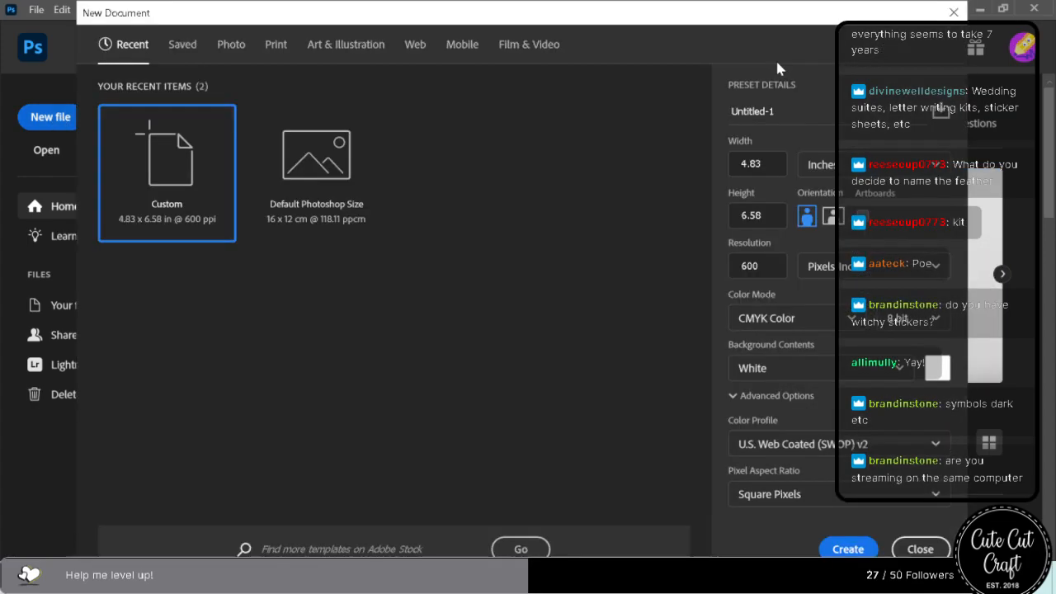
click(954, 11)
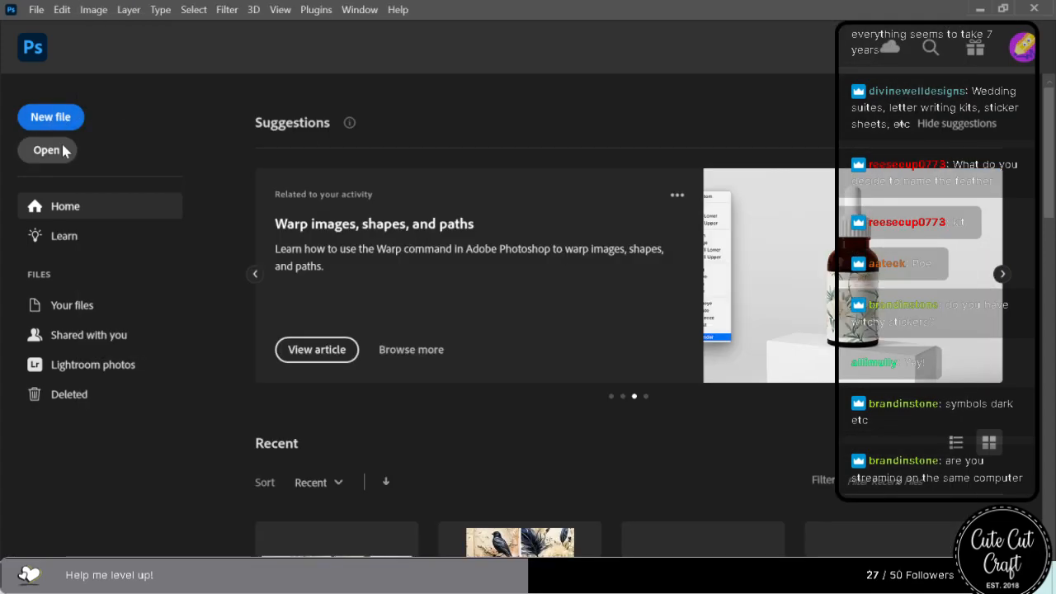
click(50, 150)
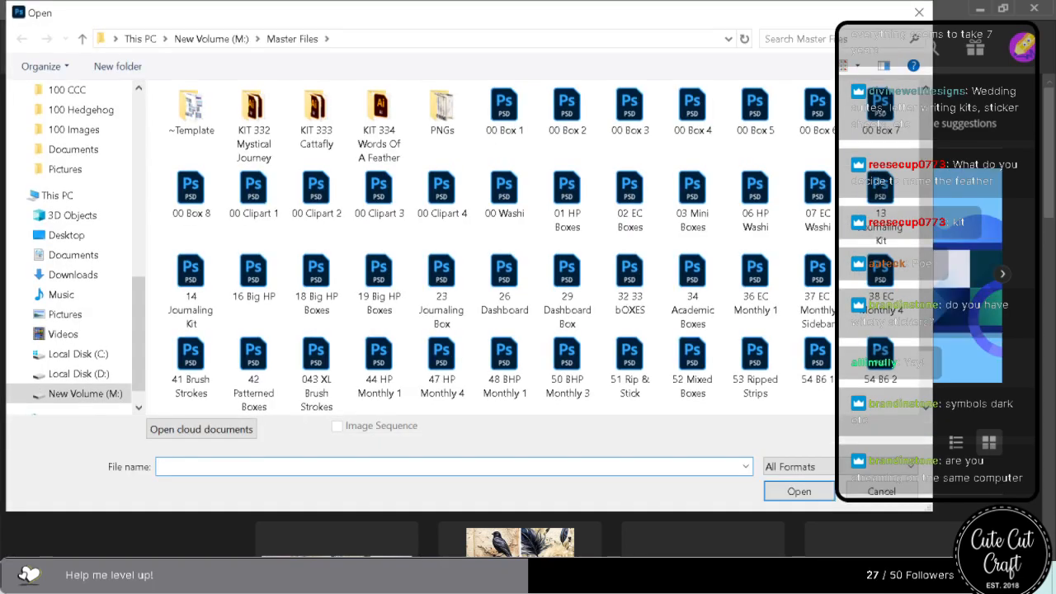
click(504, 107)
scroll(689, 301, down, 1)
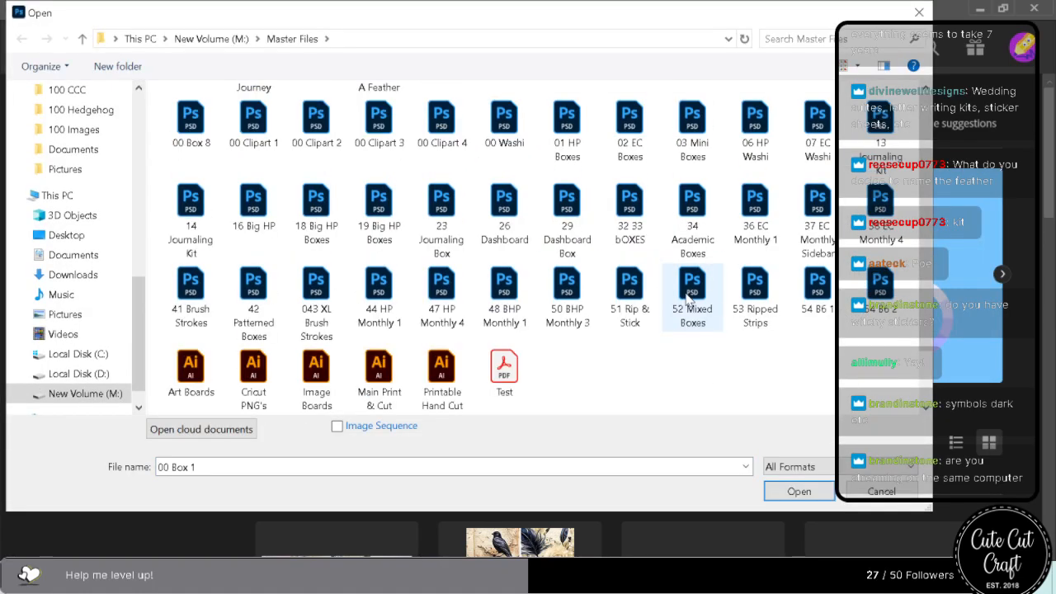
shift+click(817, 290)
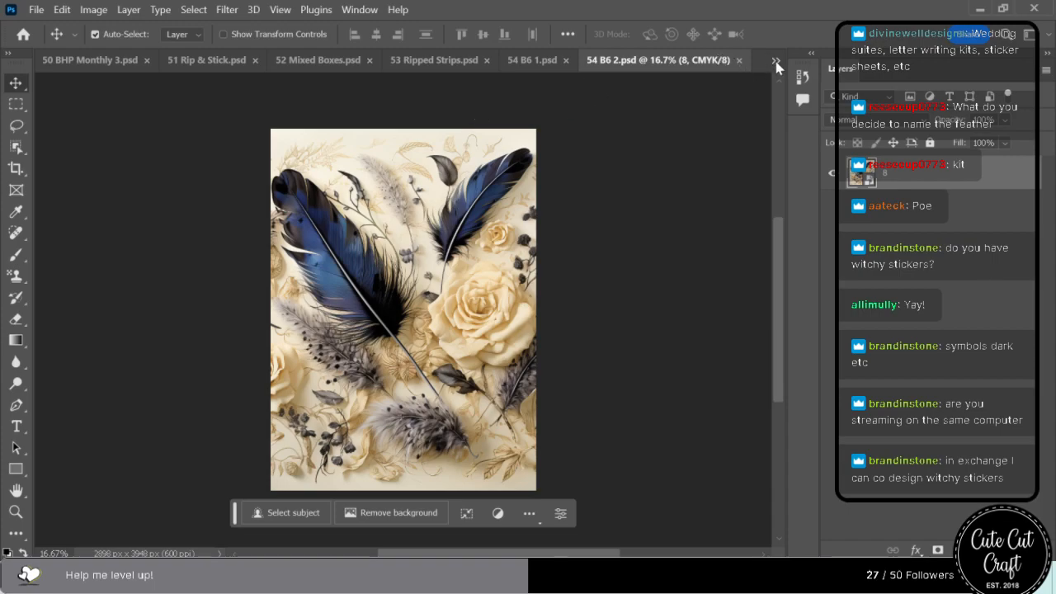
Bring up 00 Washi.psd, place the neon floral artwork and scale it to about 22.7% against the strip's right end.
click(776, 62)
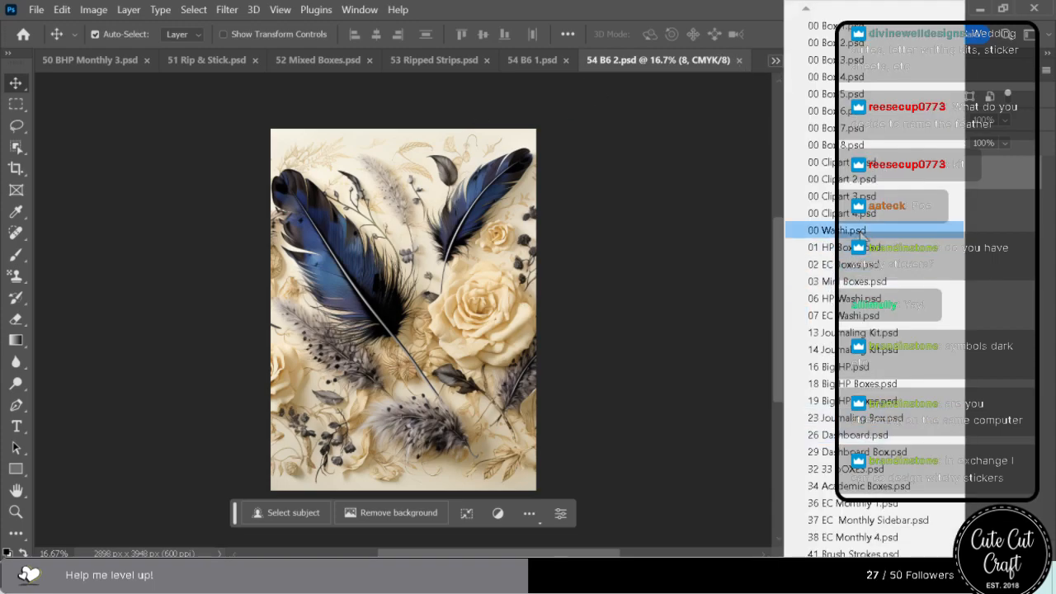
click(843, 230)
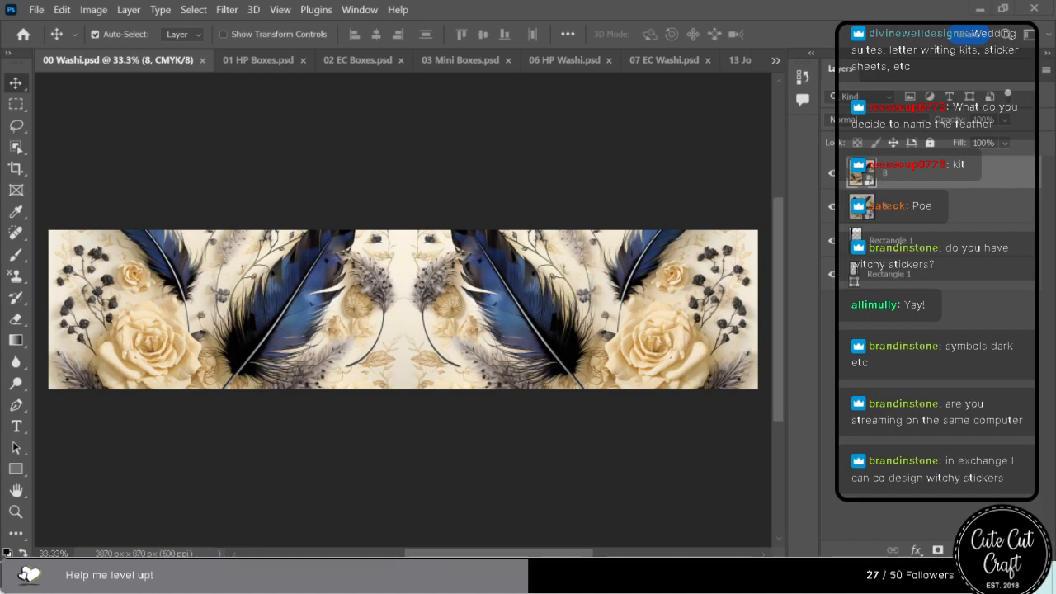
drag(966, 114, 397, 267)
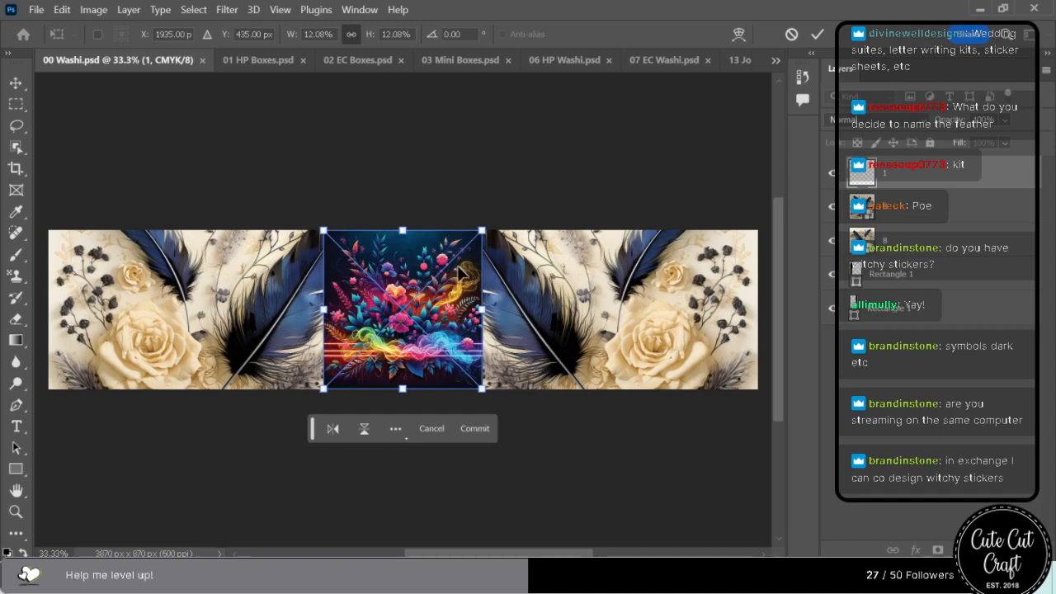
drag(485, 309, 557, 310)
drag(424, 357, 447, 357)
drag(580, 307, 642, 291)
drag(512, 326, 594, 348)
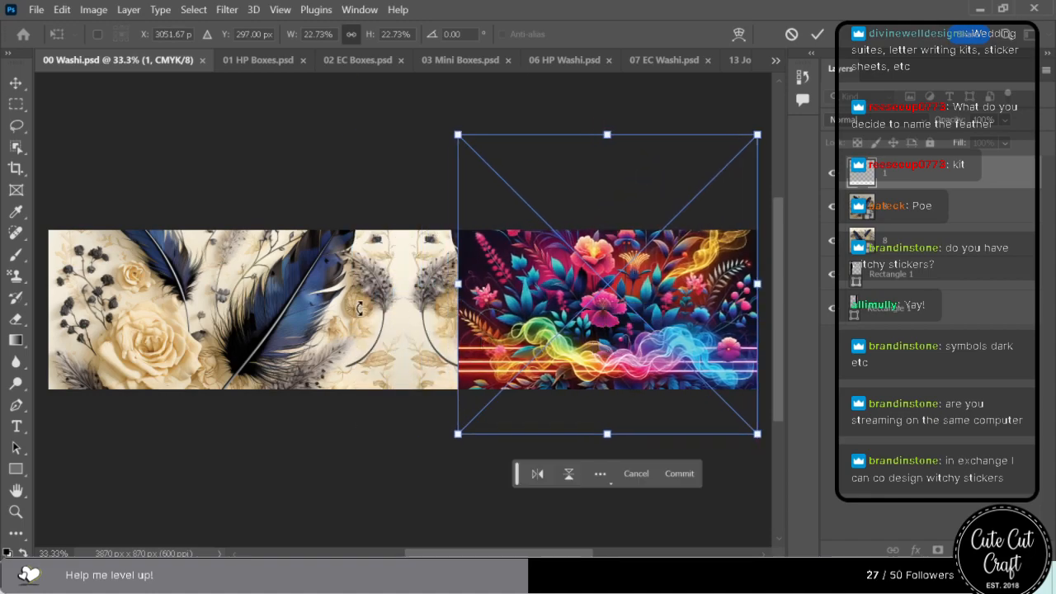
Delete the two old feather artwork layers from the washi strip, keeping the new floral artwork.
click(908, 213)
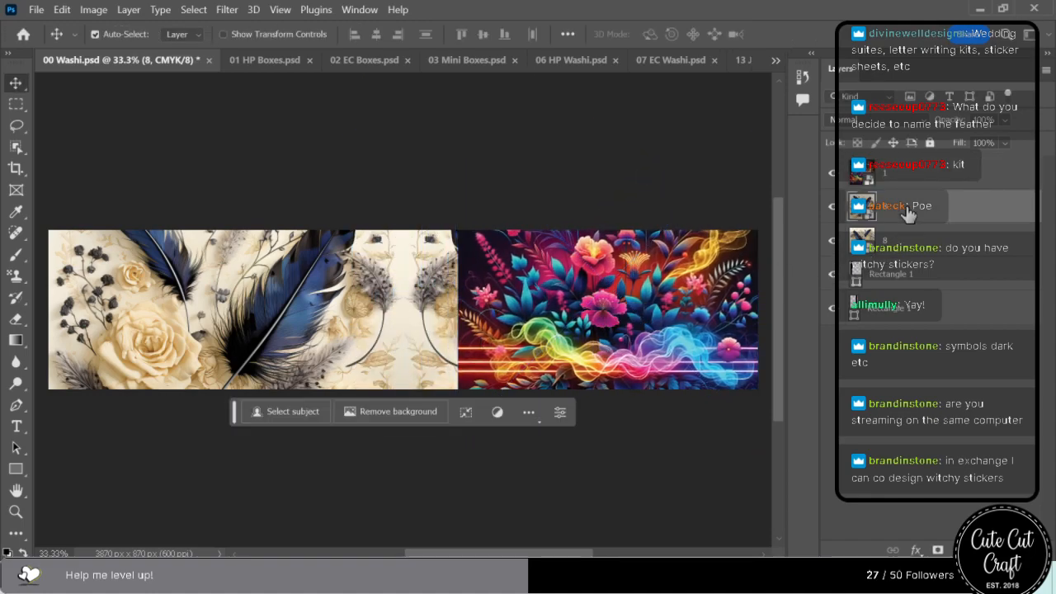
key(Delete)
click(631, 272)
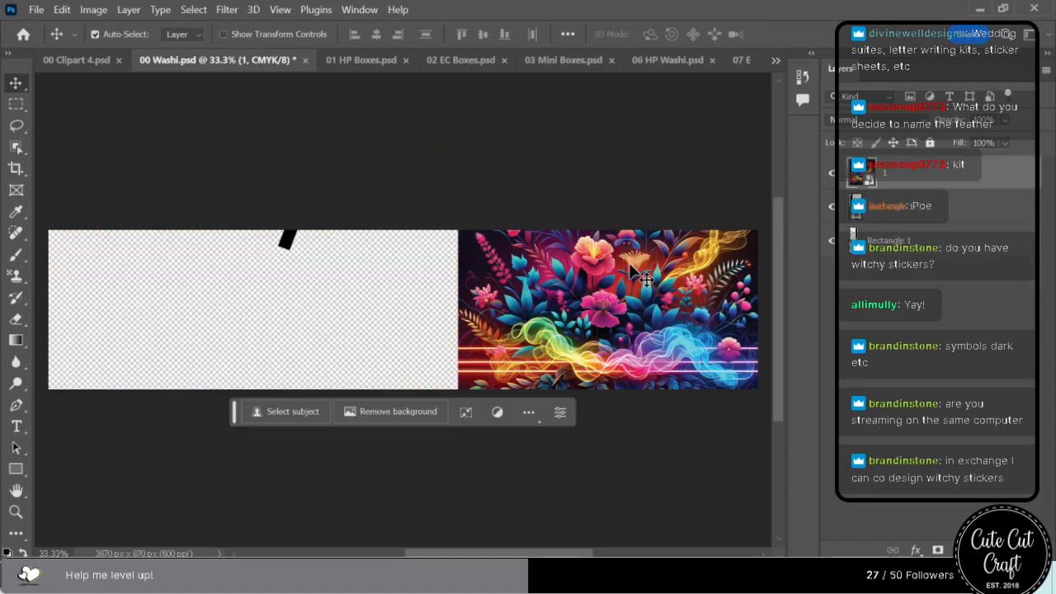
key(ctrl+a)
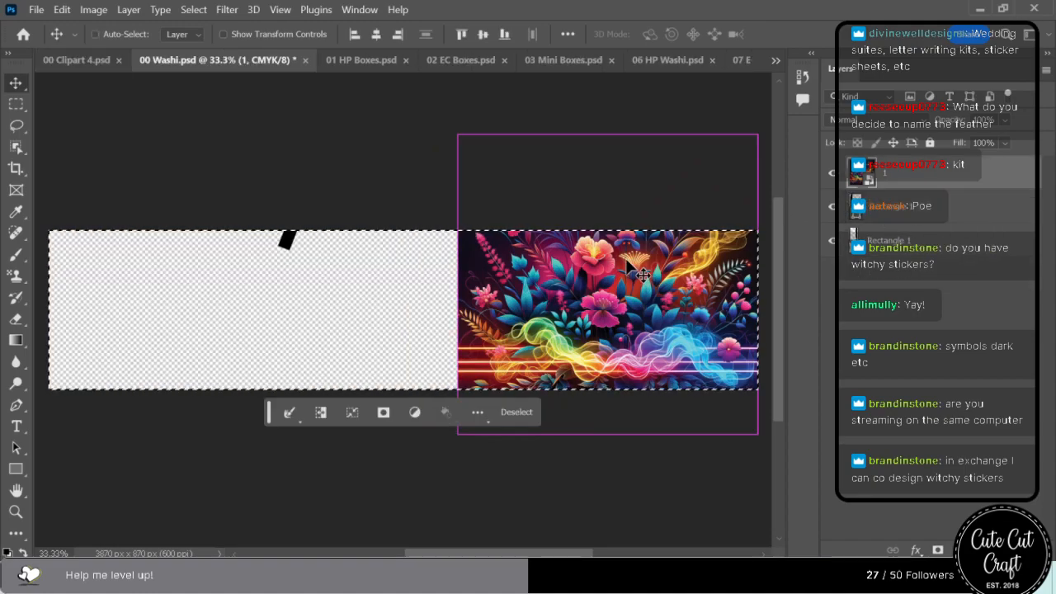
key(ctrl+d)
click(221, 327)
click(695, 306)
key(ctrl+a)
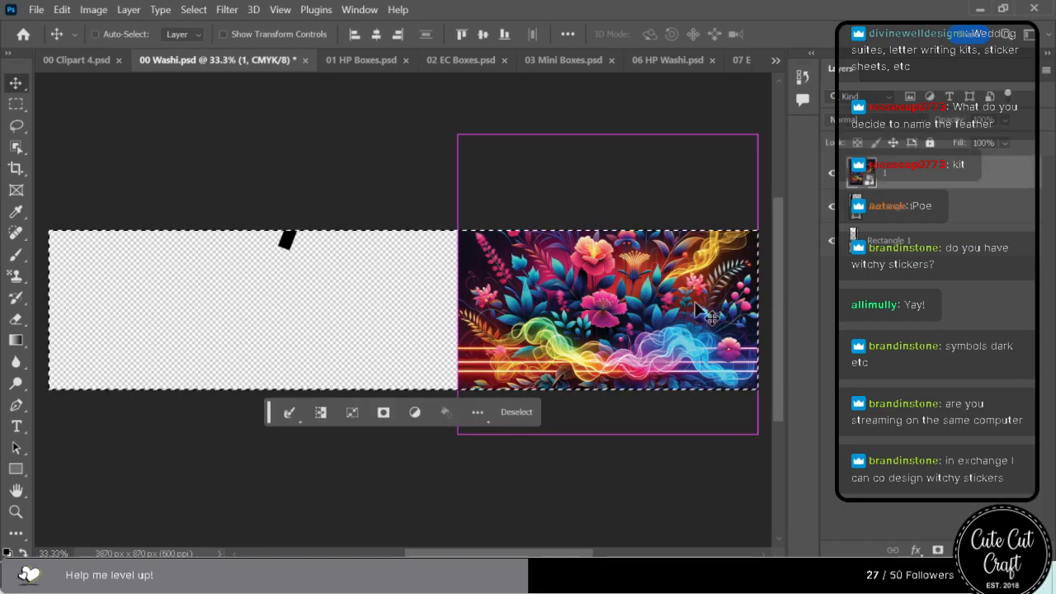
key(ctrl+d)
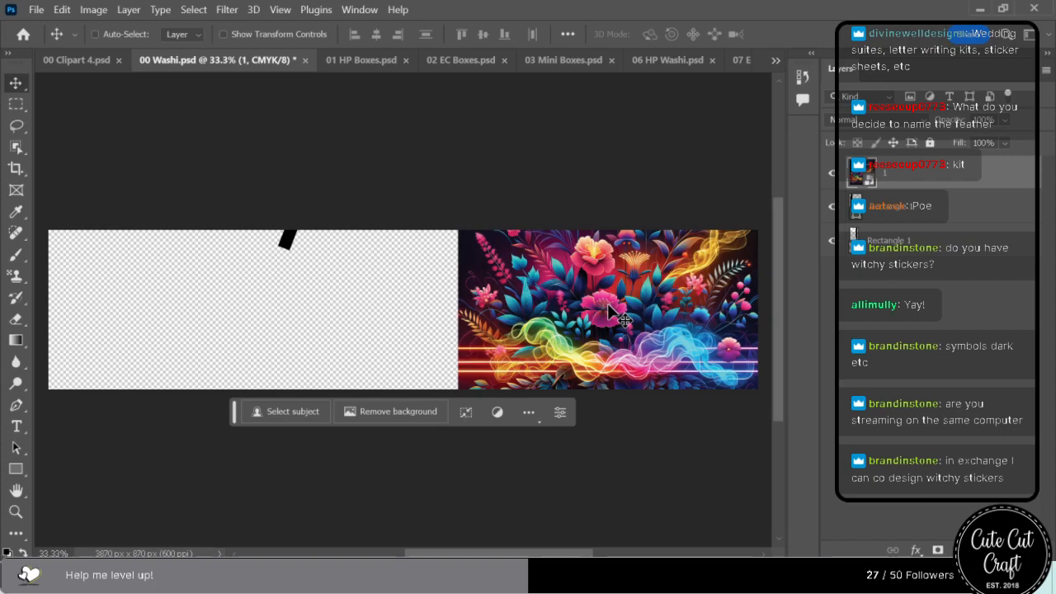
Duplicate the neon floral artwork directly to the left of the original and flip the copy horizontally.
key(ctrl+v)
drag(512, 331, 384, 223)
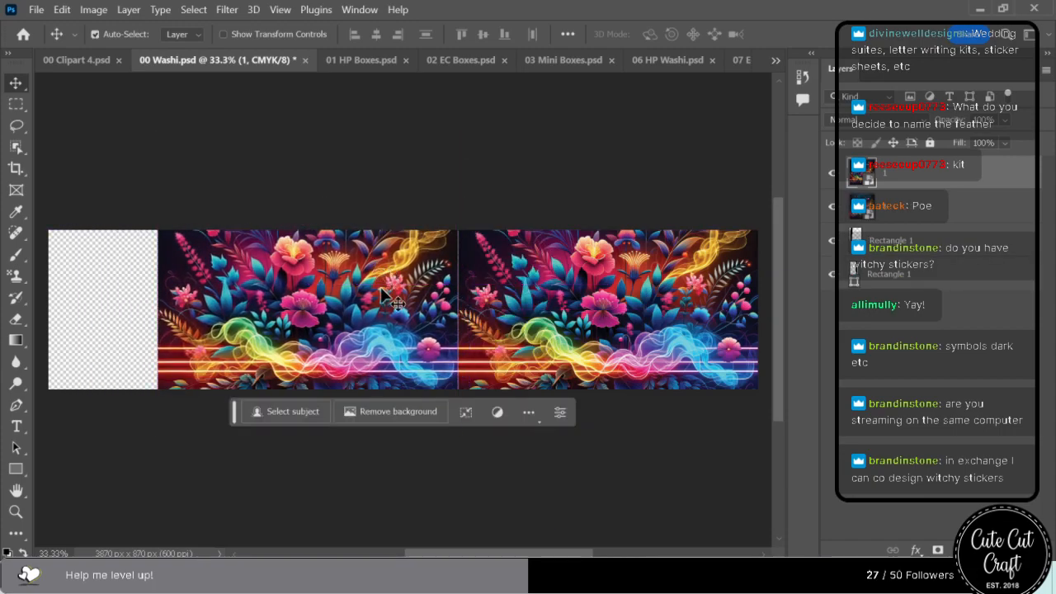
key(ctrl+t)
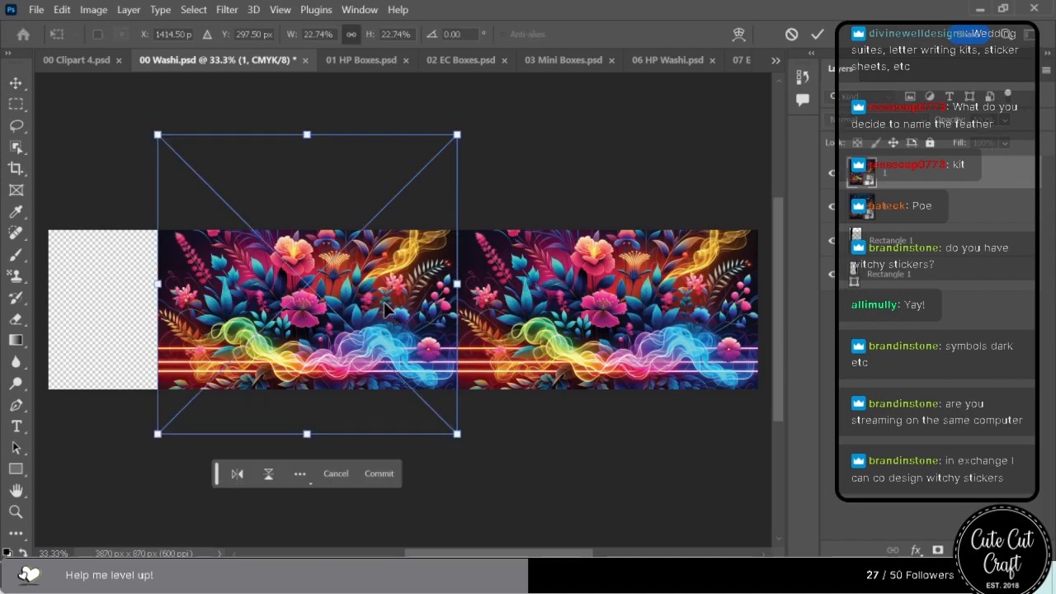
right_click(381, 299)
click(433, 537)
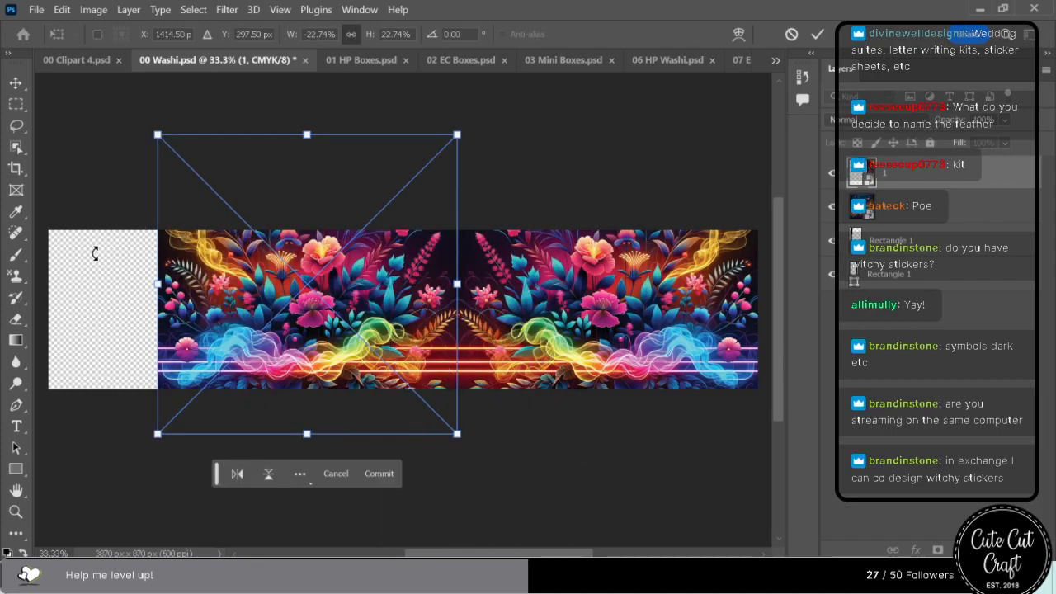
click(379, 473)
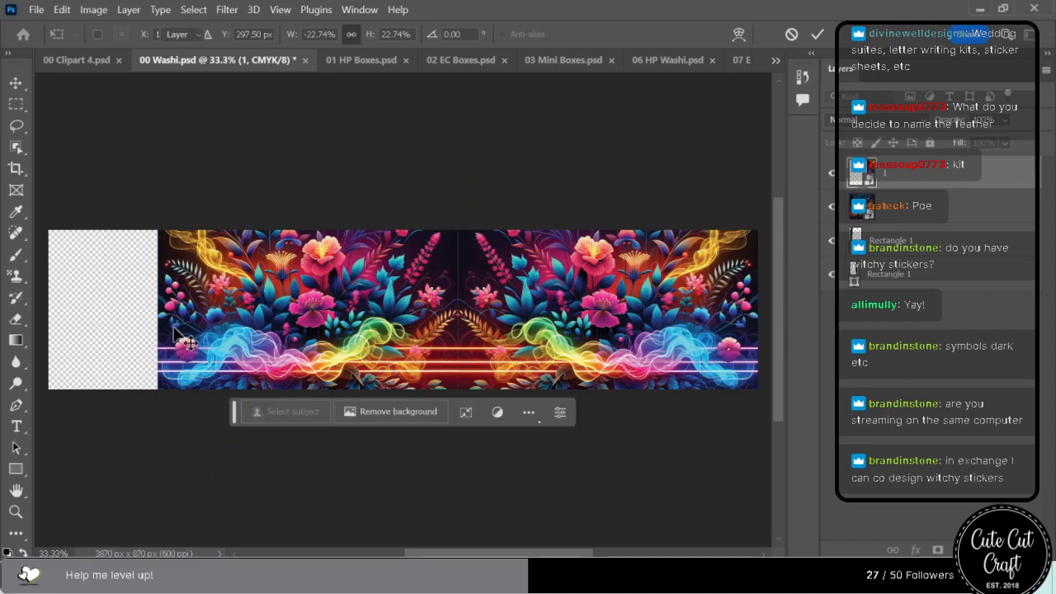
Nudge the flipped floral copy slightly right to close the seam between the two halves of the strip.
key(Right)
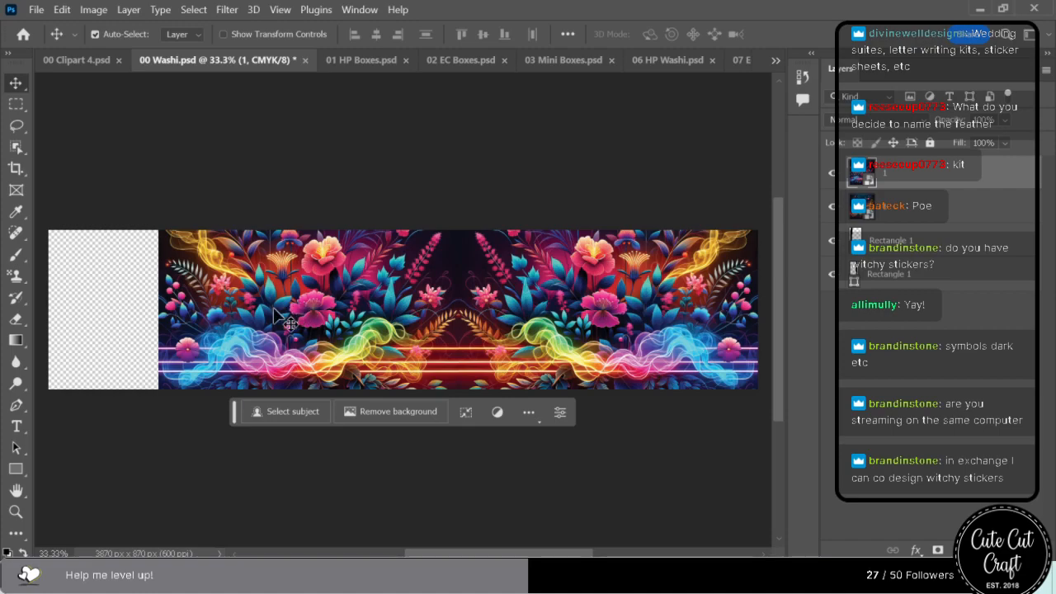
drag(97, 294, 216, 299)
drag(101, 355, 665, 370)
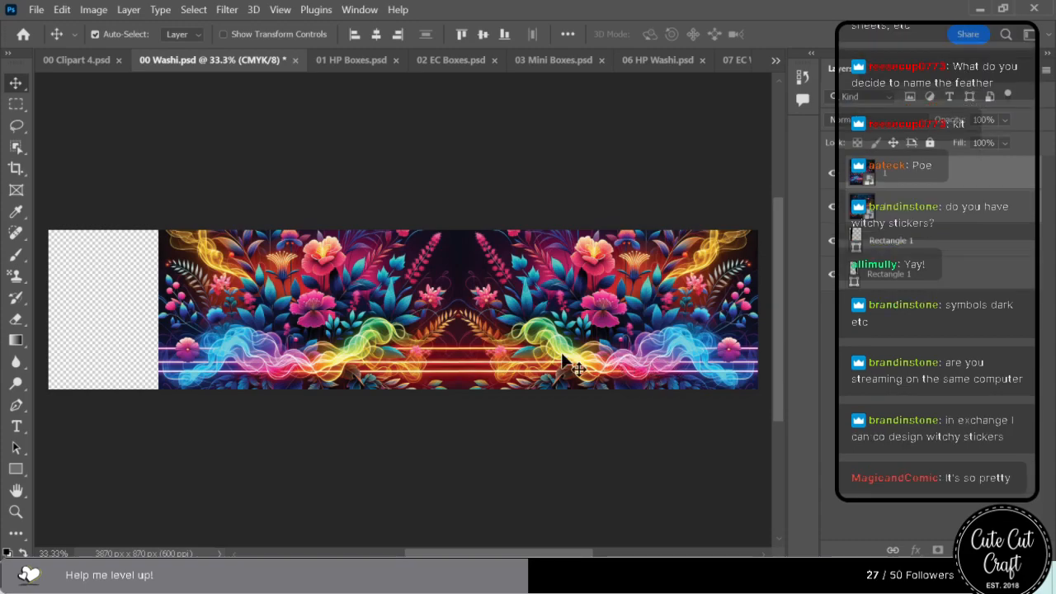
Hide the panels around the canvas and nudge the flipped floral copy slightly left.
key(Tab)
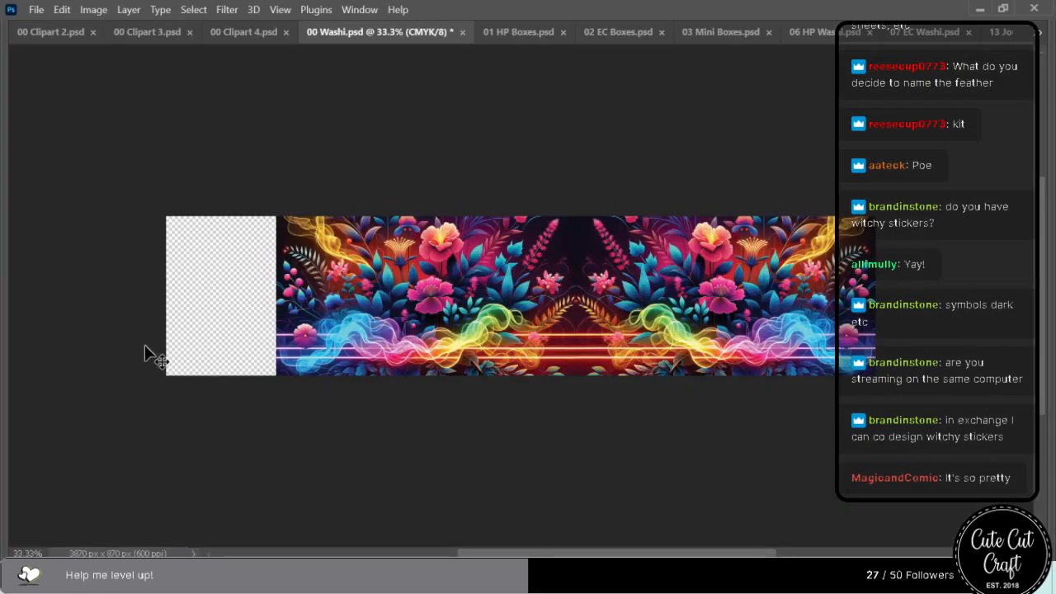
click(1039, 31)
click(633, 149)
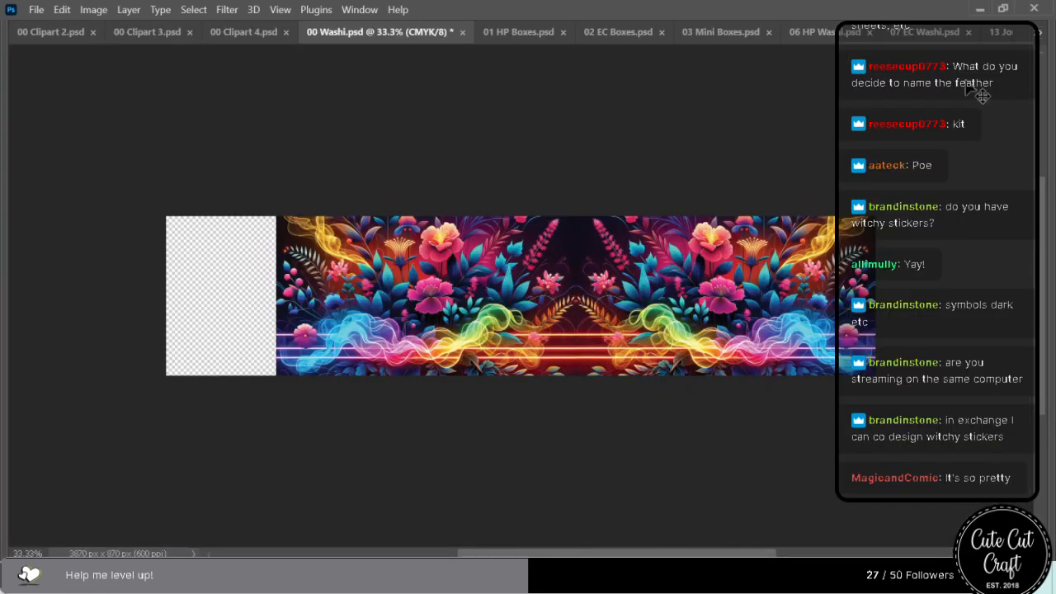
click(1040, 32)
click(667, 168)
key(Left)
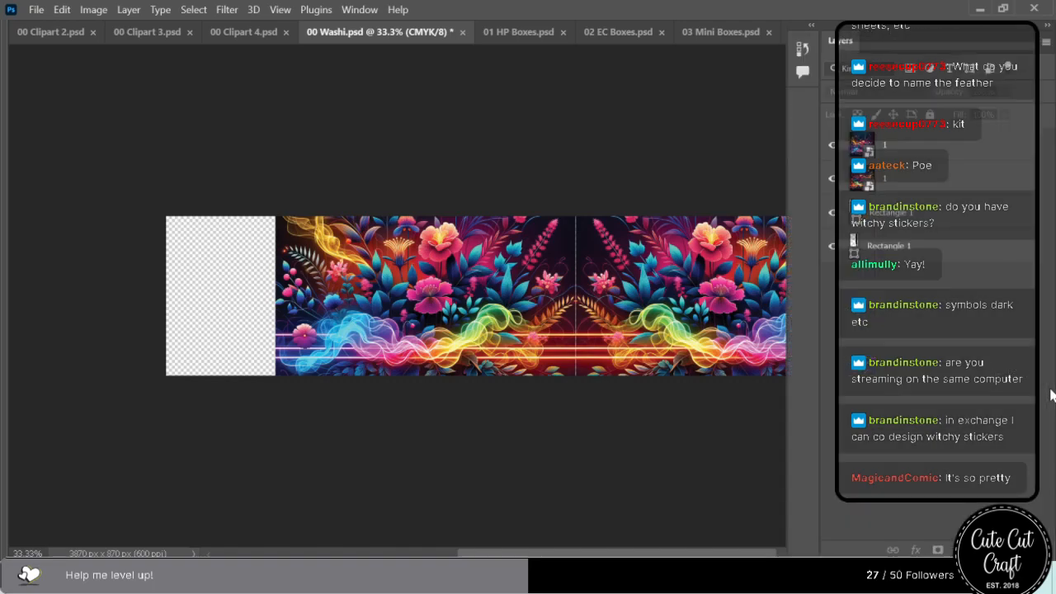
click(492, 235)
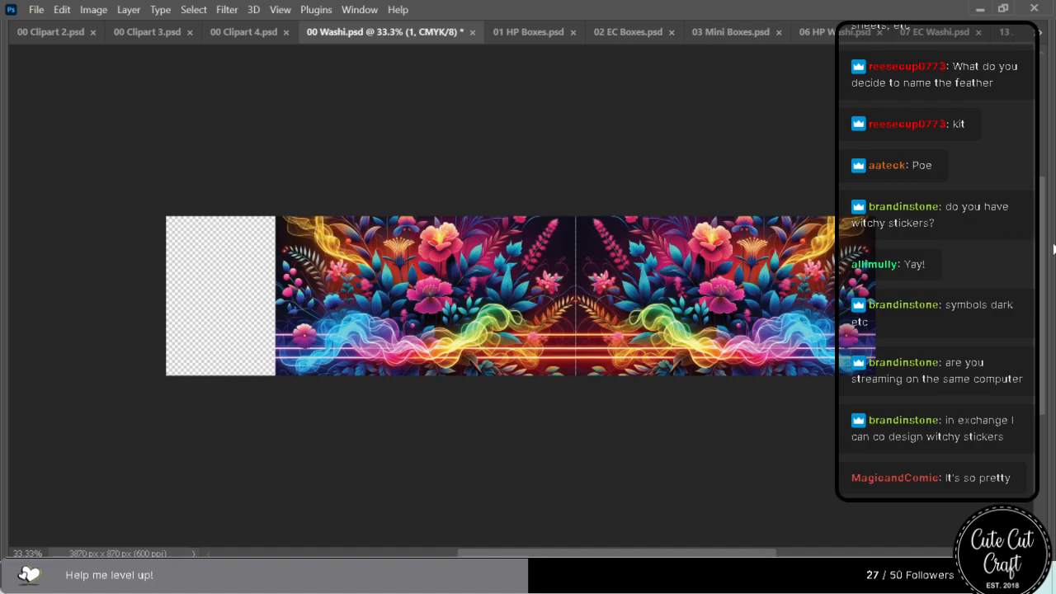
Select only the flipped floral copy on the washi strip and nudge it slightly right to close the centre seam.
mouse_move(1052, 249)
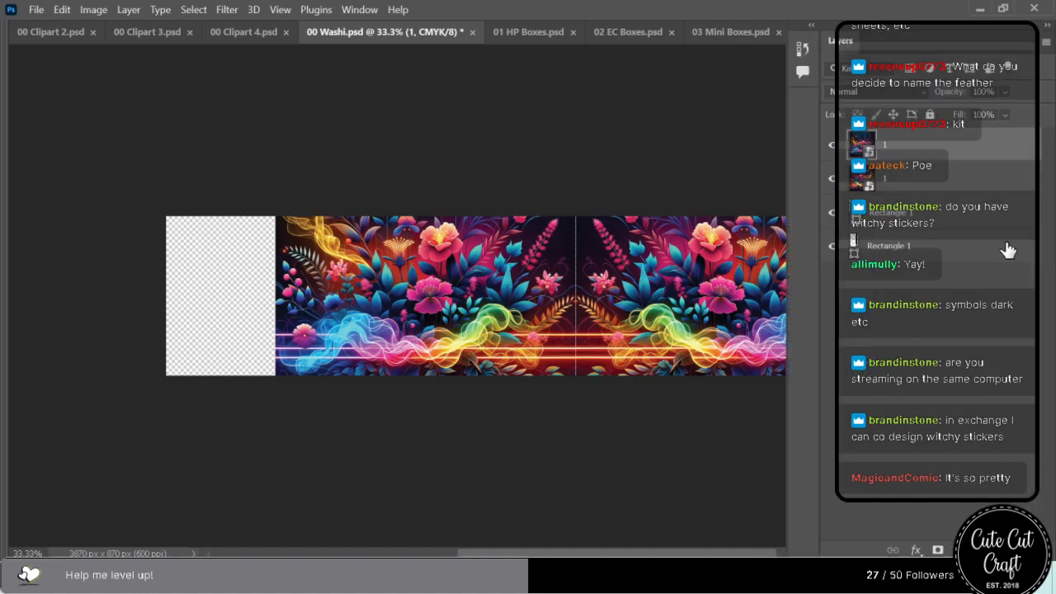
click(608, 137)
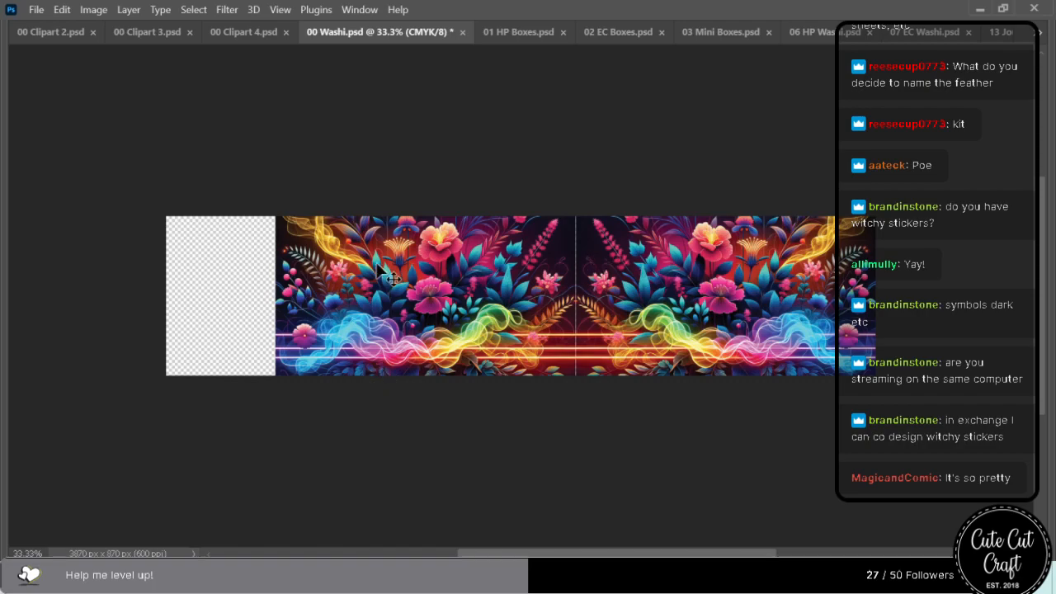
click(422, 293)
key(Right)
key(Right)
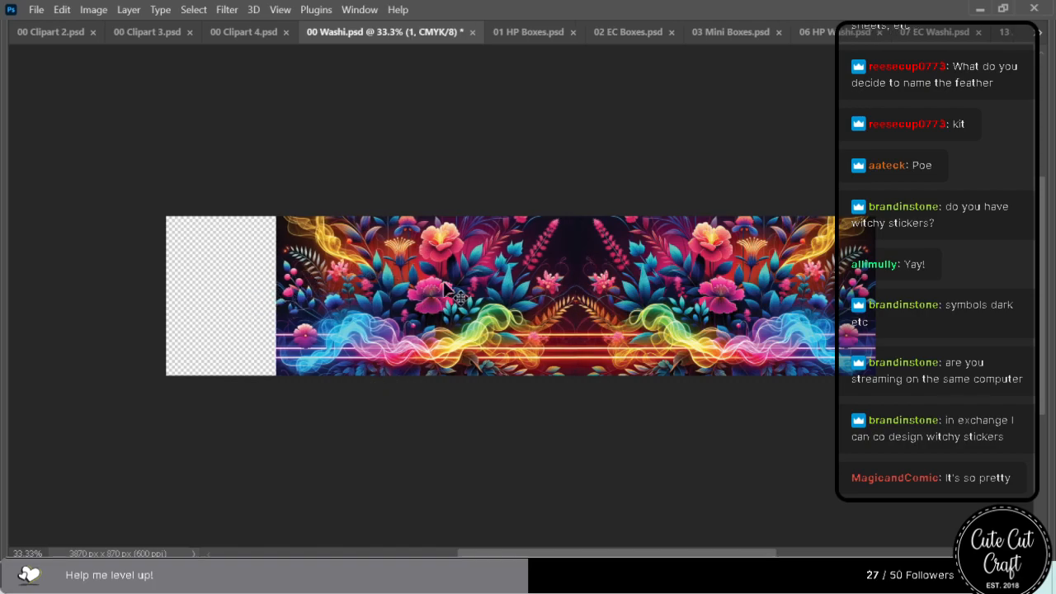
Select both floral halves together and scale them up proportionally until they cover the empty end of the washi strip.
drag(206, 330, 804, 310)
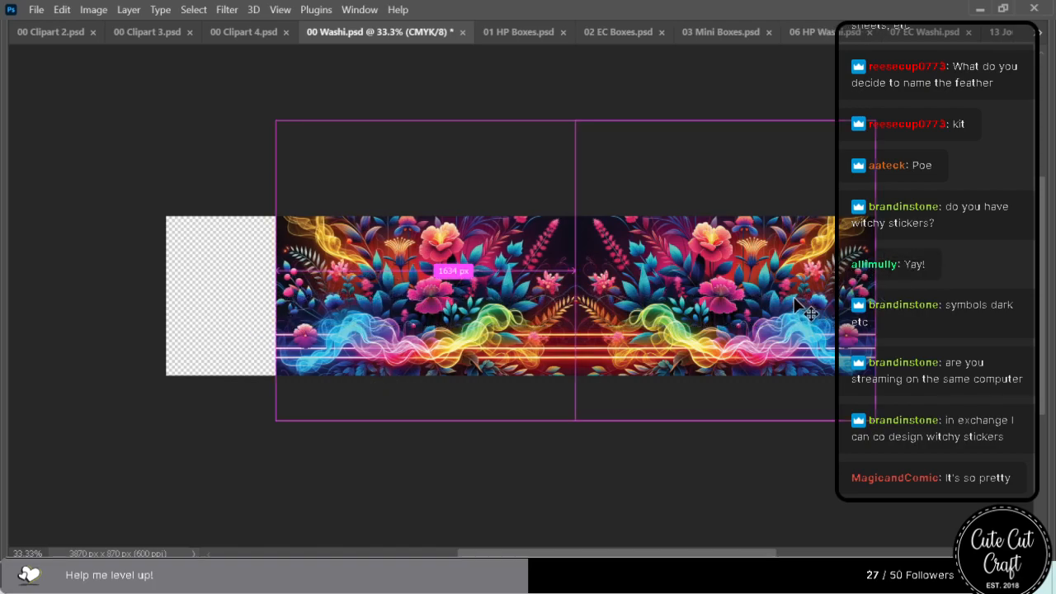
key(ctrl+t)
drag(276, 269, 161, 286)
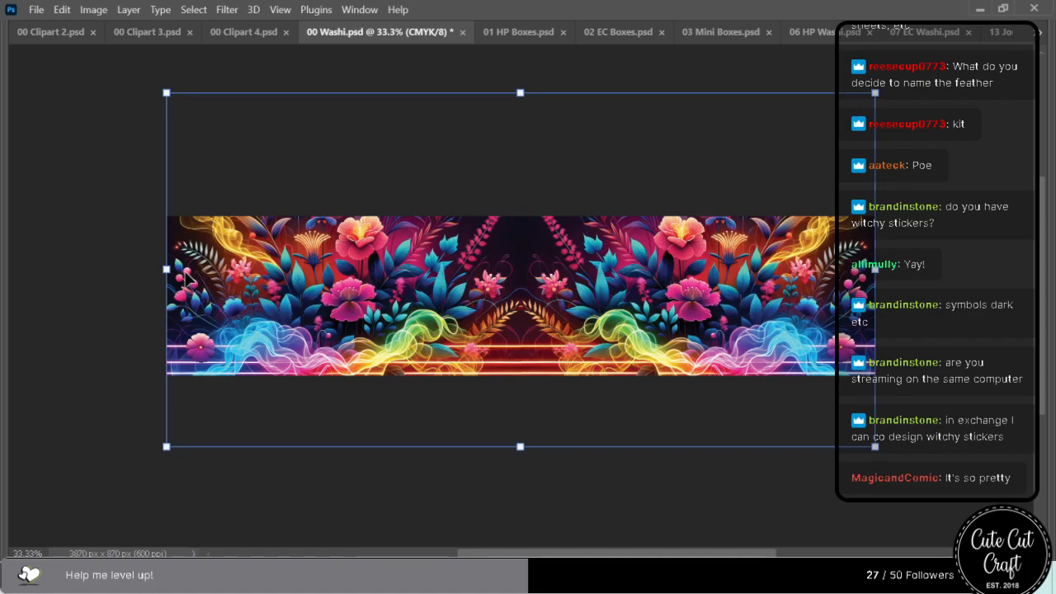
Nudge the enlarged floral artwork upward within the strip, apply the transform and deselect the layers.
key(Up)
key(Up)
key(Up)
key(Up)
key(Up)
key(Up)
key(Up)
key(Up)
key(Up)
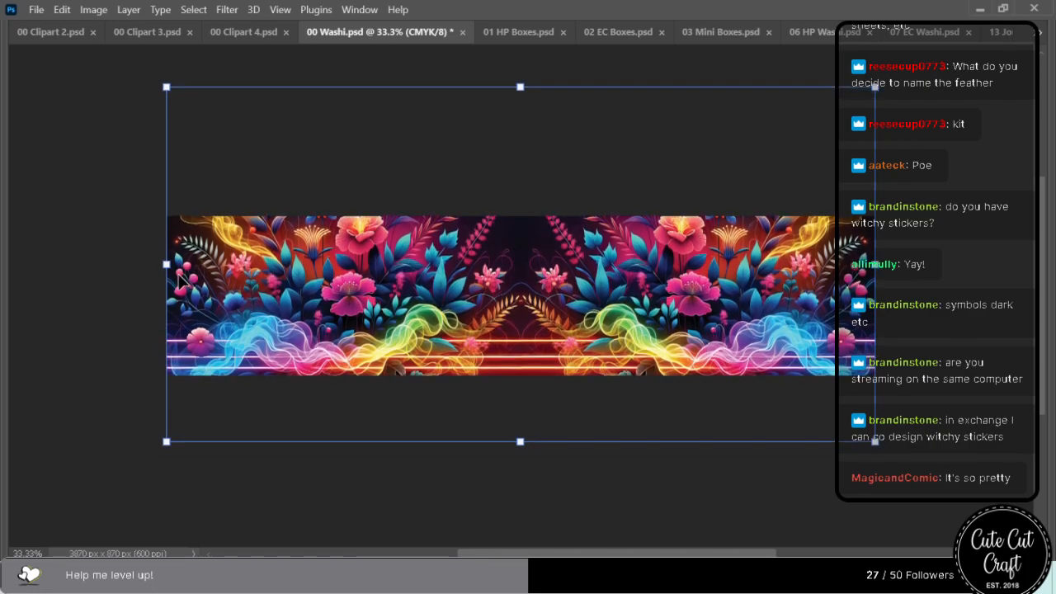
key(Up)
key(Up)
key(Up)
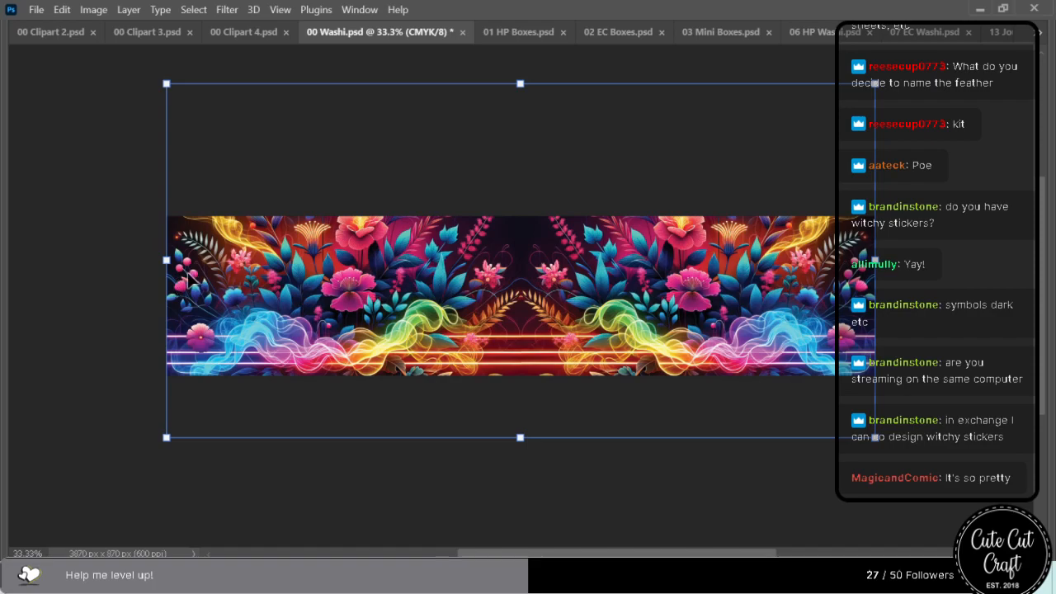
key(Return)
click(499, 239)
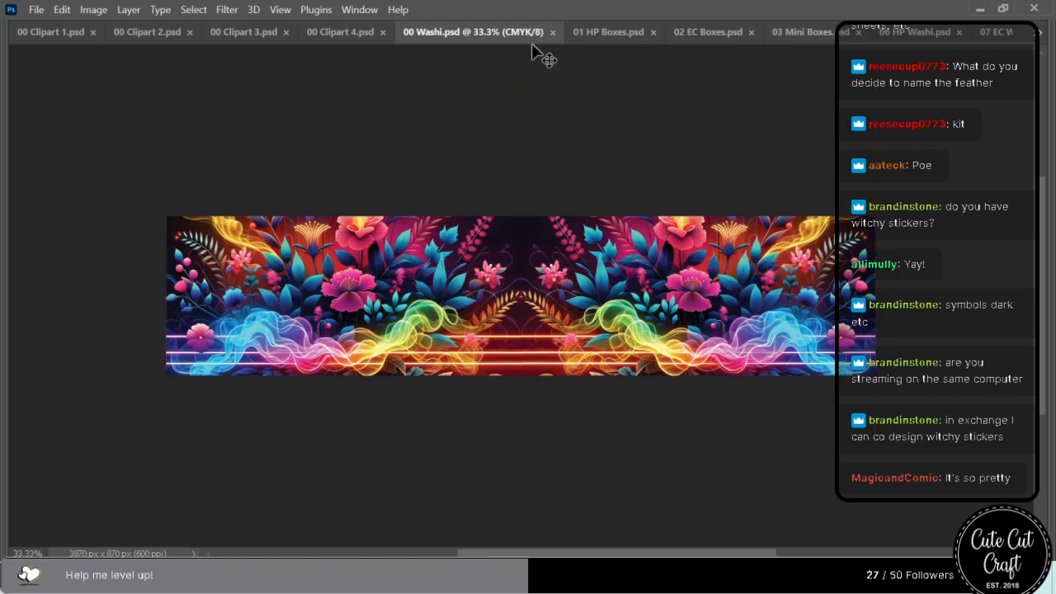
Replace the feather artwork in 00 Clipart 2.psd with the neon floral image, delete the old layer and save the file.
click(140, 33)
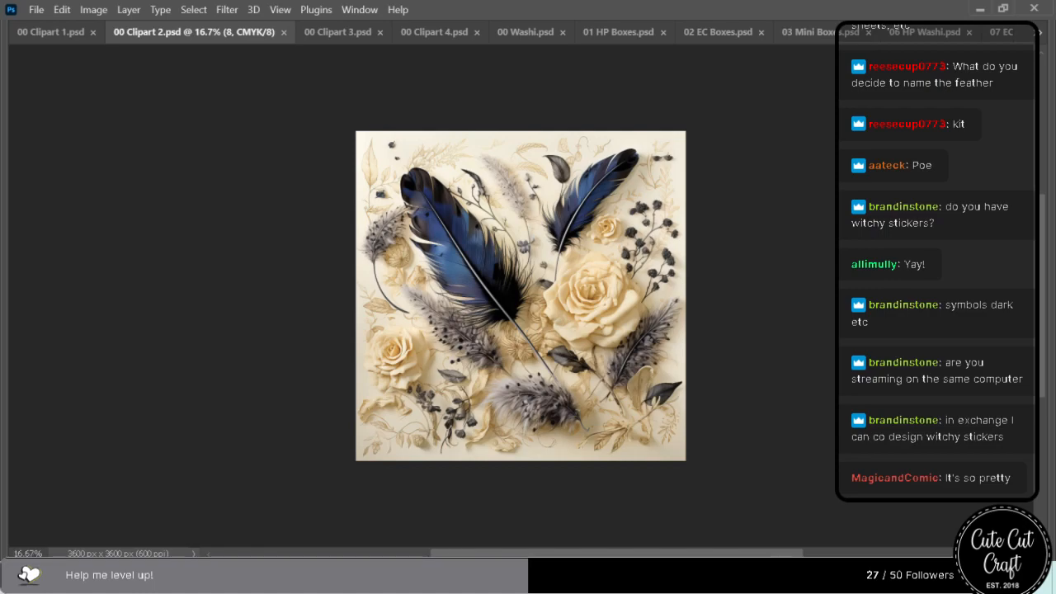
drag(648, 182, 485, 315)
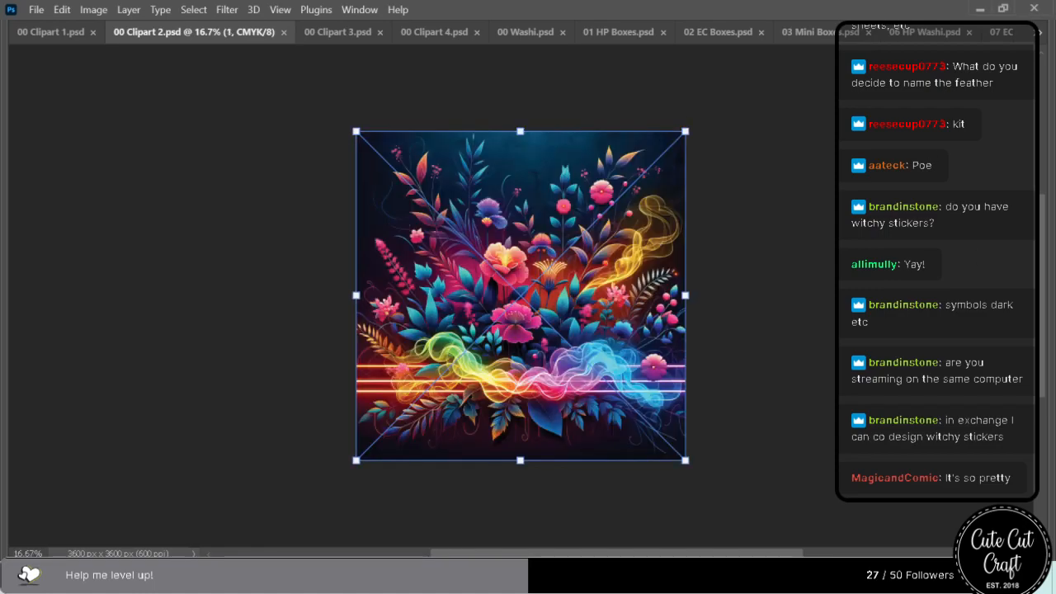
mouse_move(1052, 151)
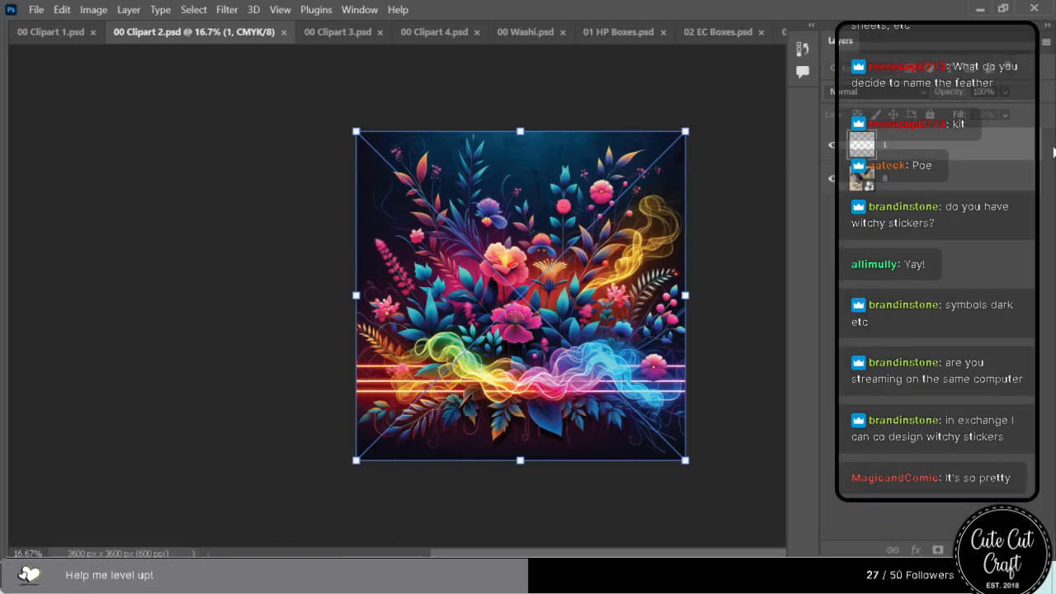
click(880, 182)
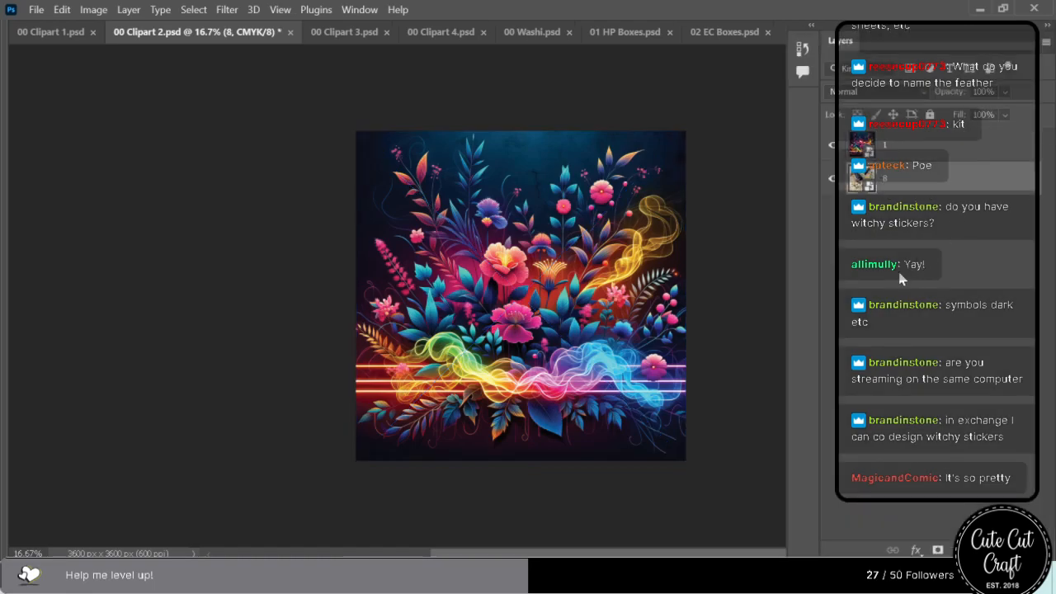
click(1043, 44)
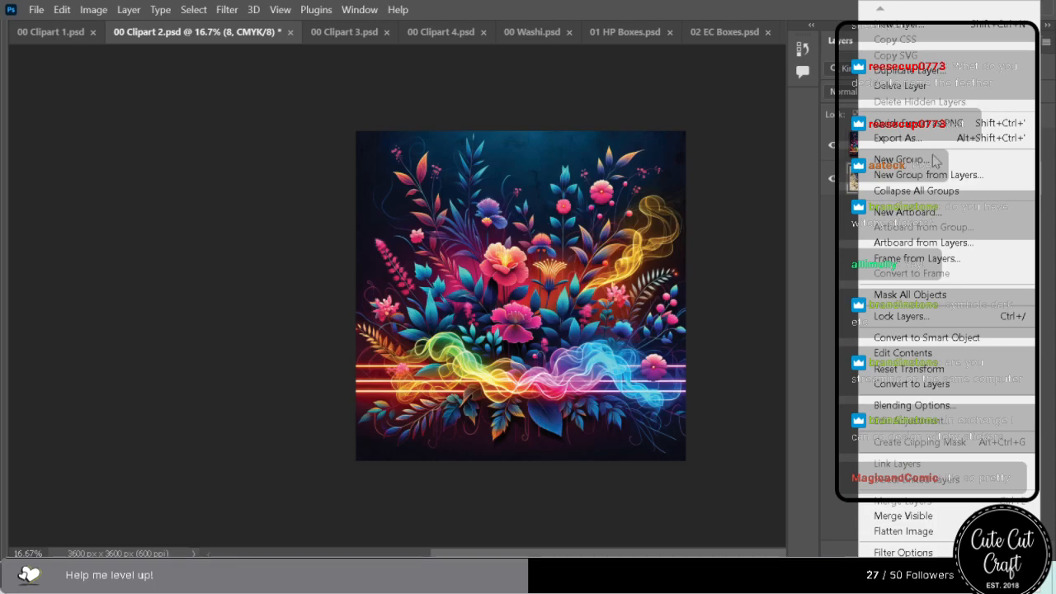
click(824, 304)
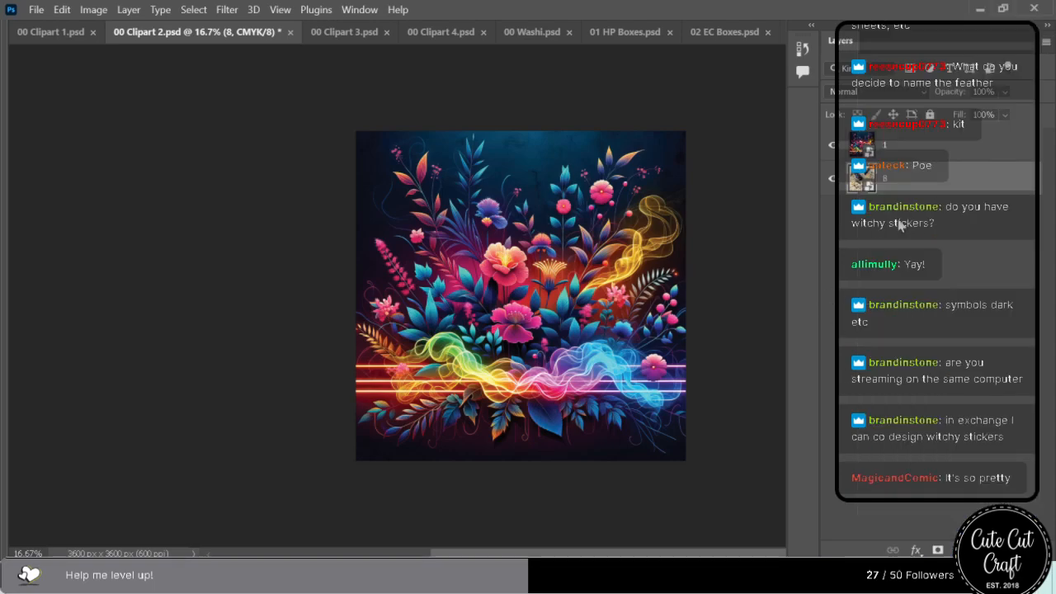
right_click(925, 189)
click(967, 176)
key(Delete)
key(ctrl+s)
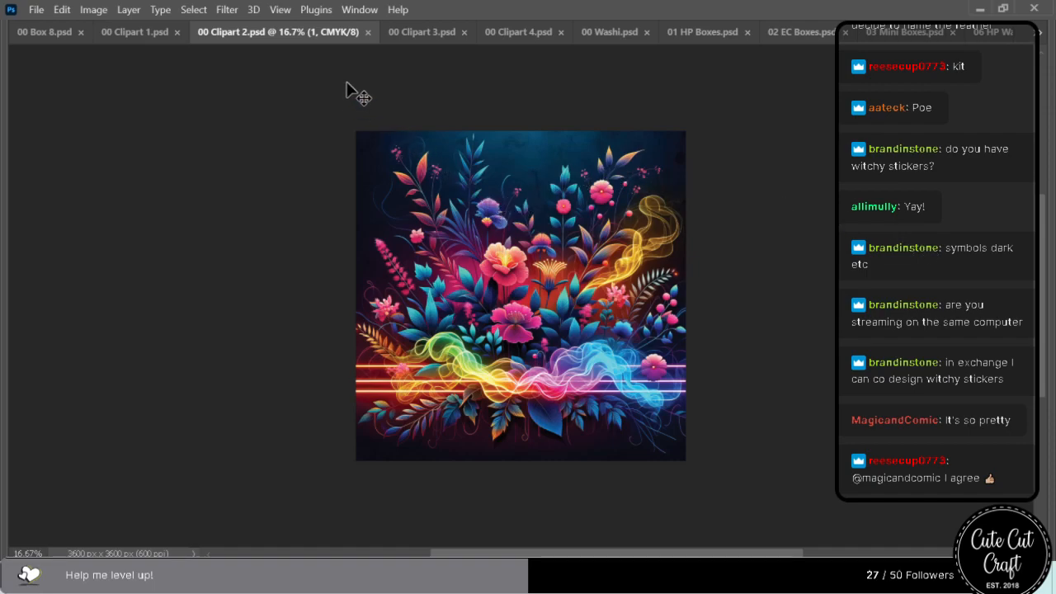
Replace the blue and orange flower book artwork in 00 Clipart 3.psd with the dark neon garden image and save the file.
click(419, 31)
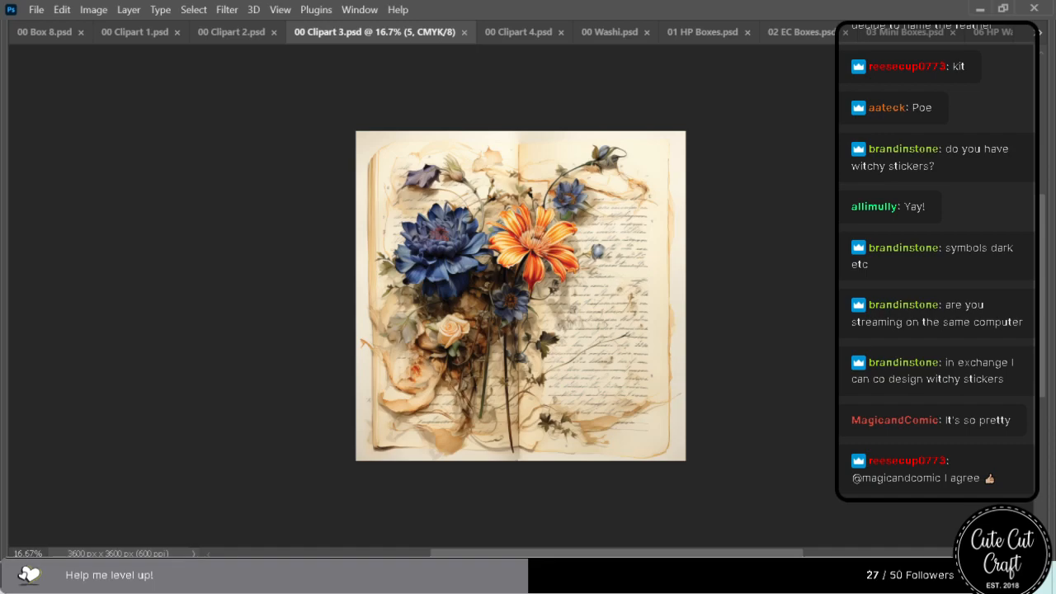
drag(1048, 181, 446, 260)
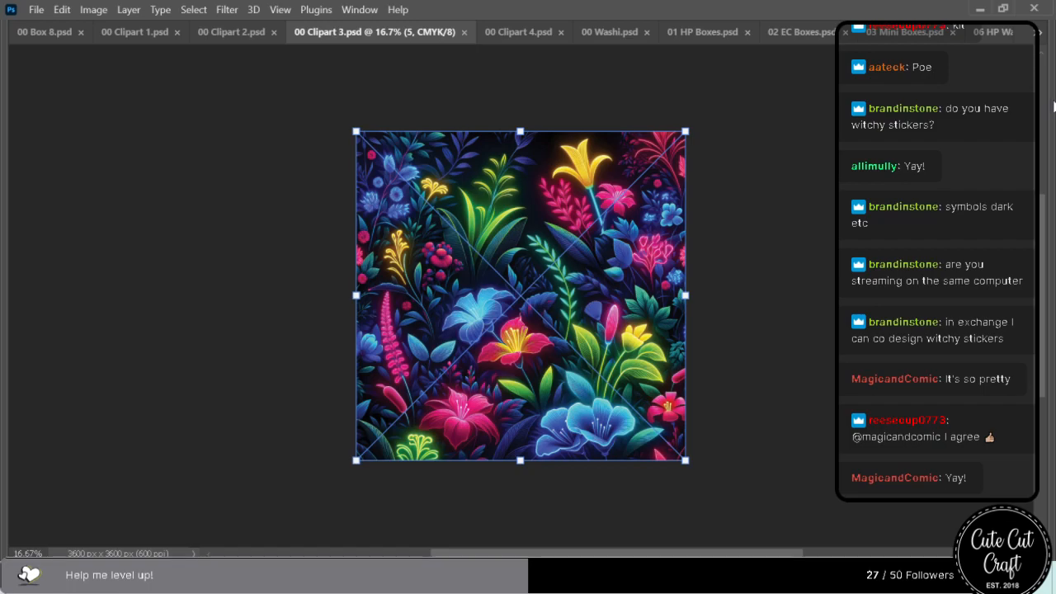
mouse_move(1053, 242)
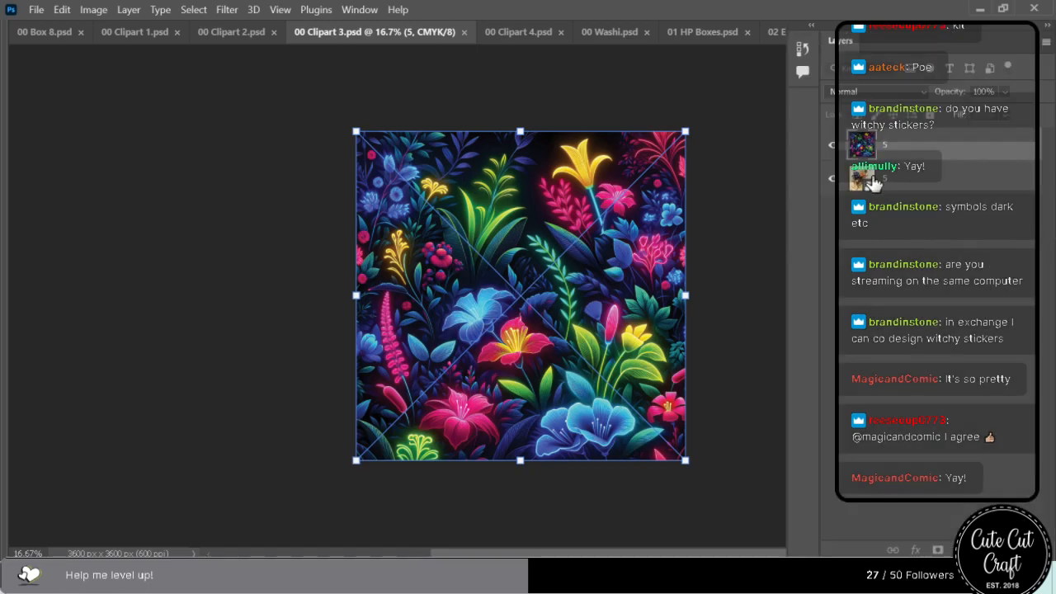
key(Return)
key(ctrl+s)
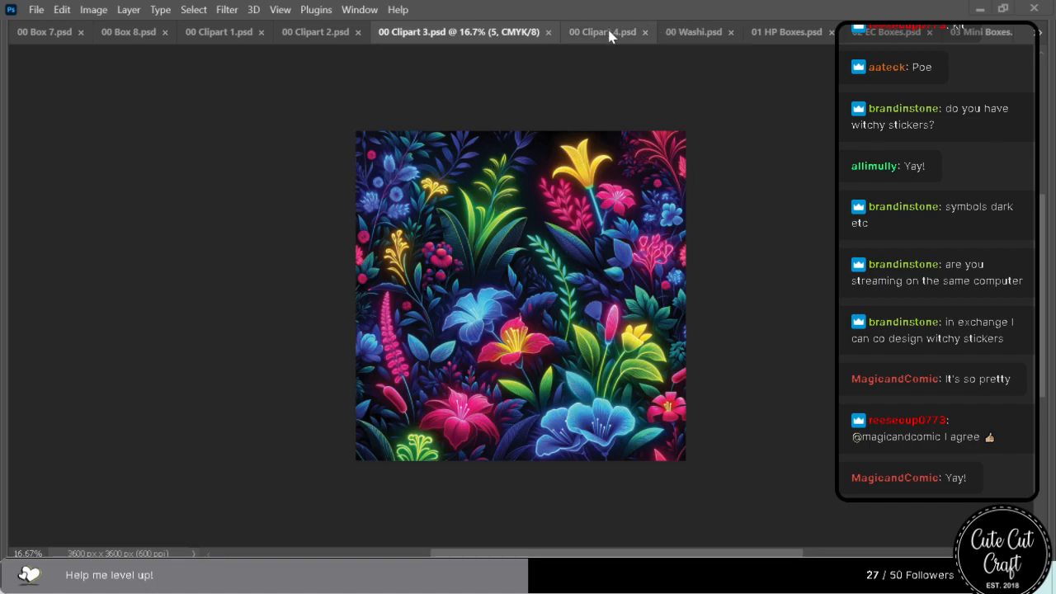
Switch to 00 Clipart 4.psd and place the spiky flower artwork with colourful wavy clouds over the blackbird image.
key(ctrl+Tab)
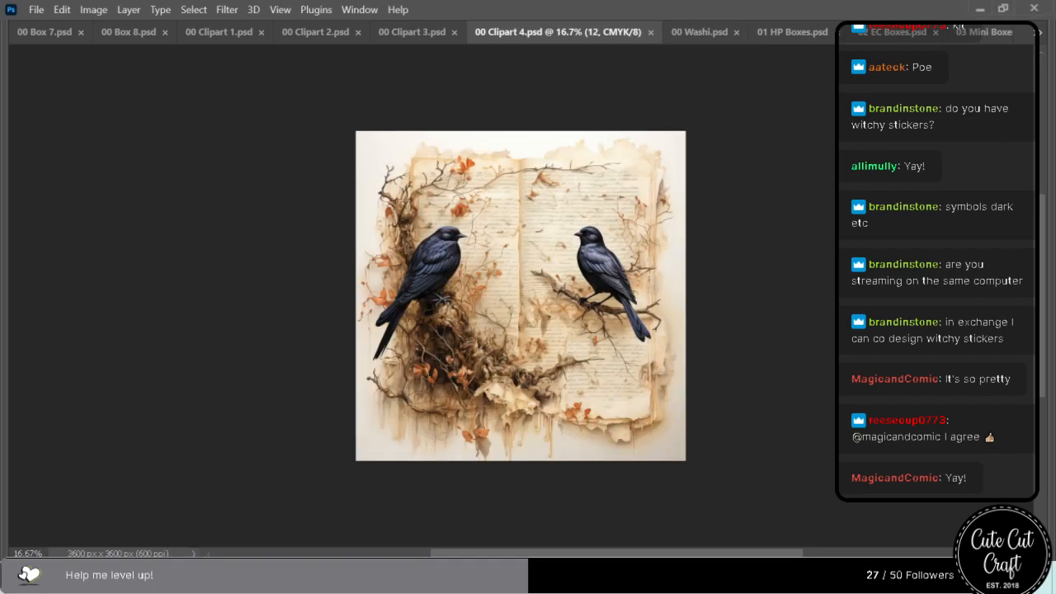
drag(843, 129, 442, 237)
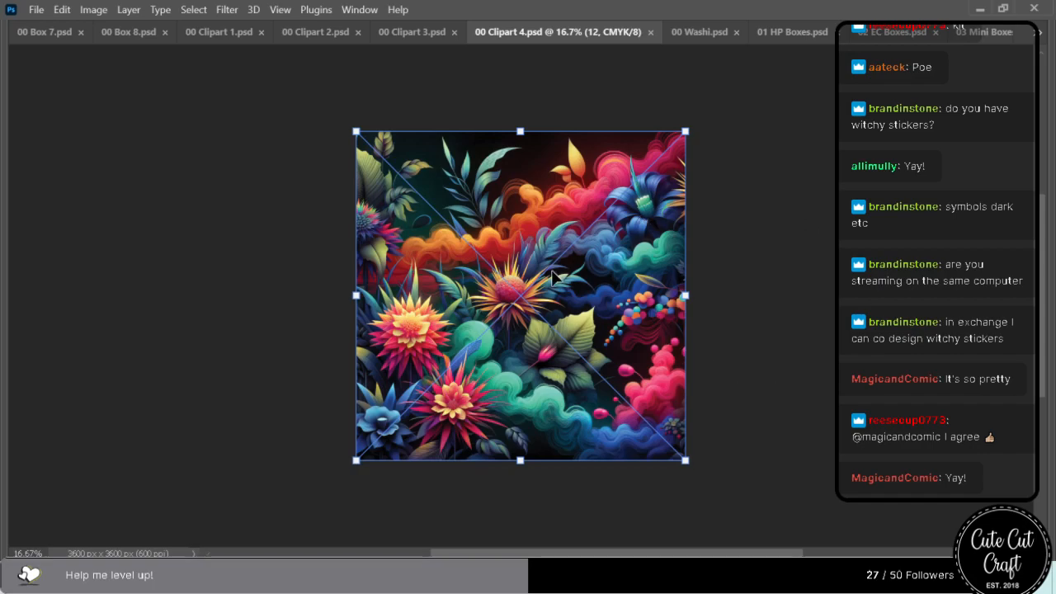
key(Return)
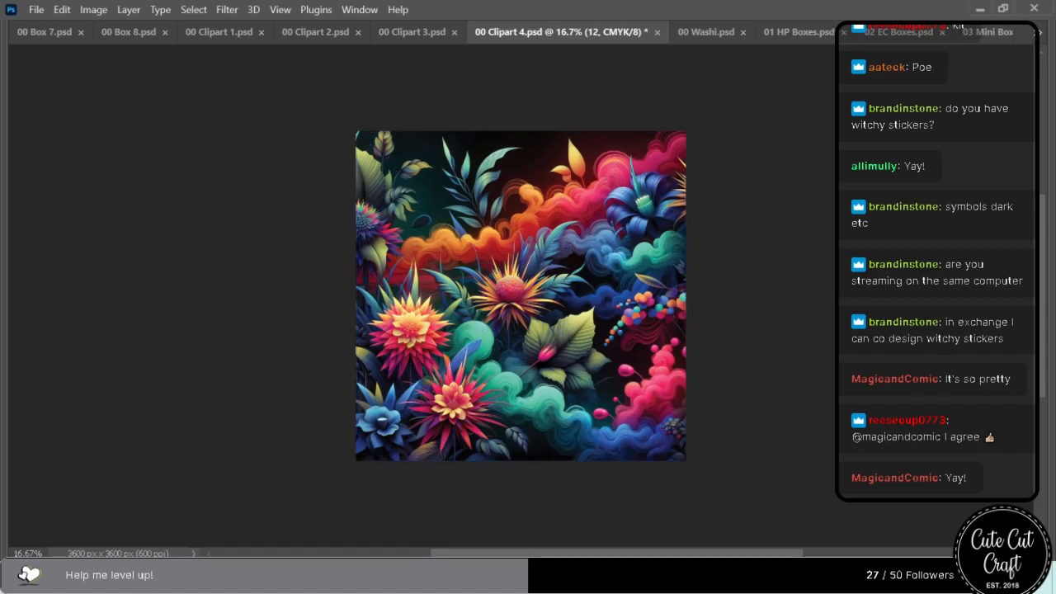
Place the rainbow-smoke bouquet artwork in 00 Clipart 4.psd, enlarge it beyond the canvas edges and shift it down.
drag(593, 224, 548, 298)
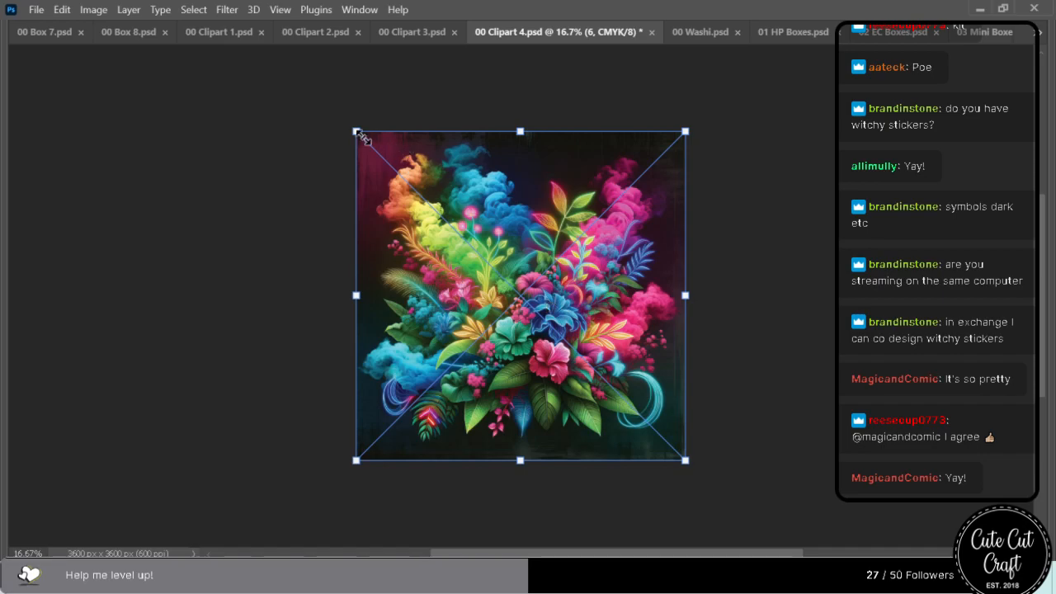
drag(521, 130, 520, 43)
drag(611, 290, 607, 346)
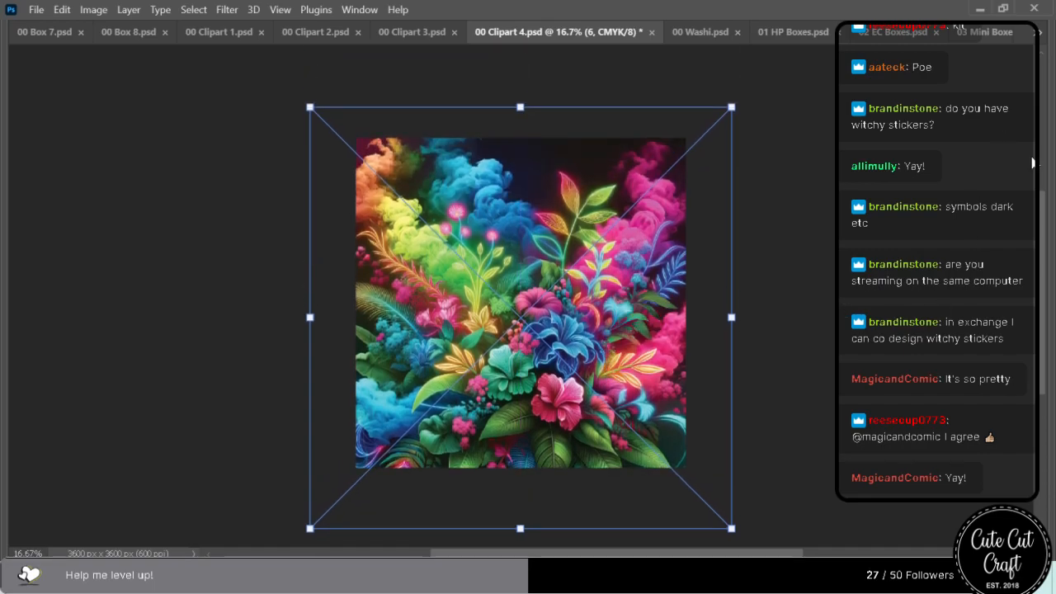
Apply the bouquet's placement, delete the two artwork layers beneath it, hide the panels and save 00 Clipart 4.psd.
mouse_move(1053, 203)
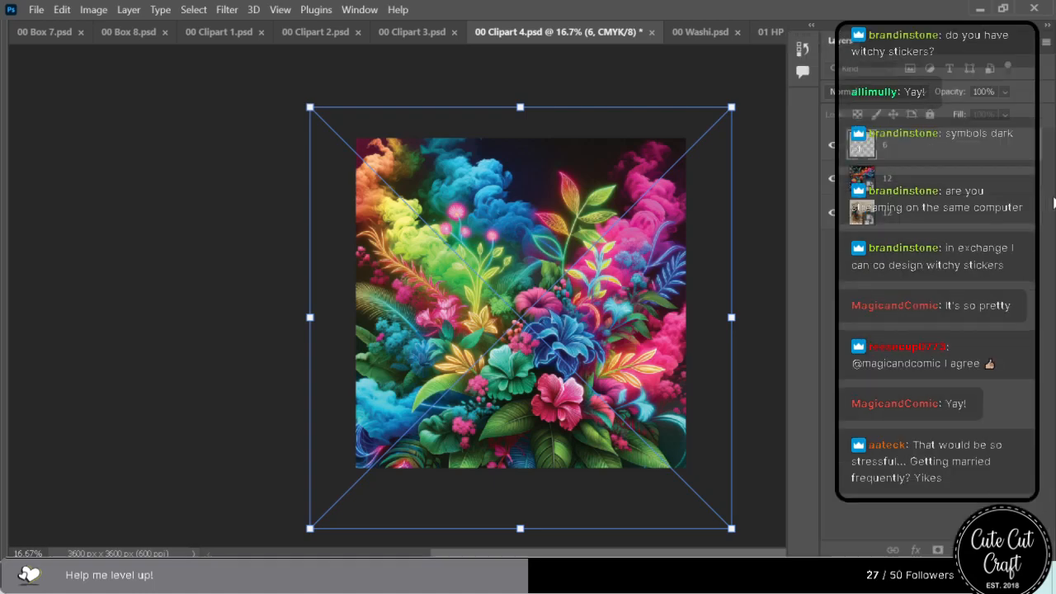
click(912, 185)
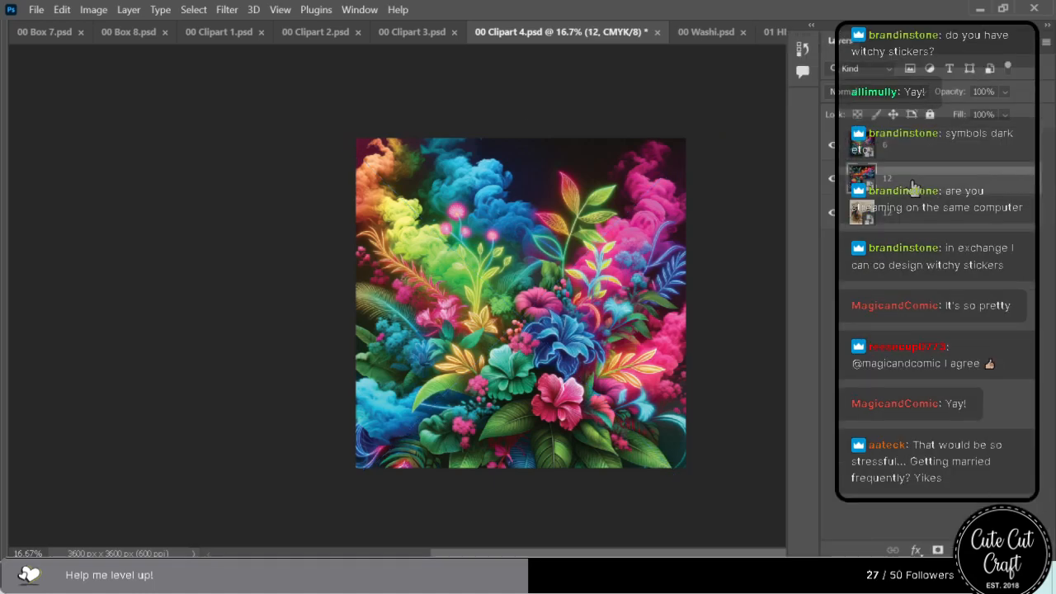
key(Delete)
key(Delete)
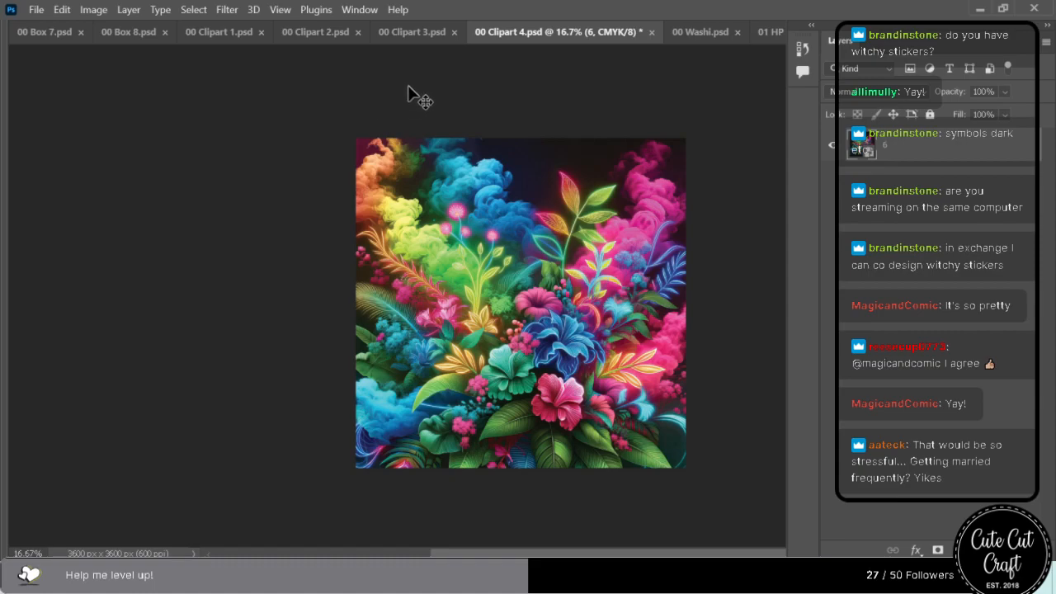
key(Tab)
key(ctrl+s)
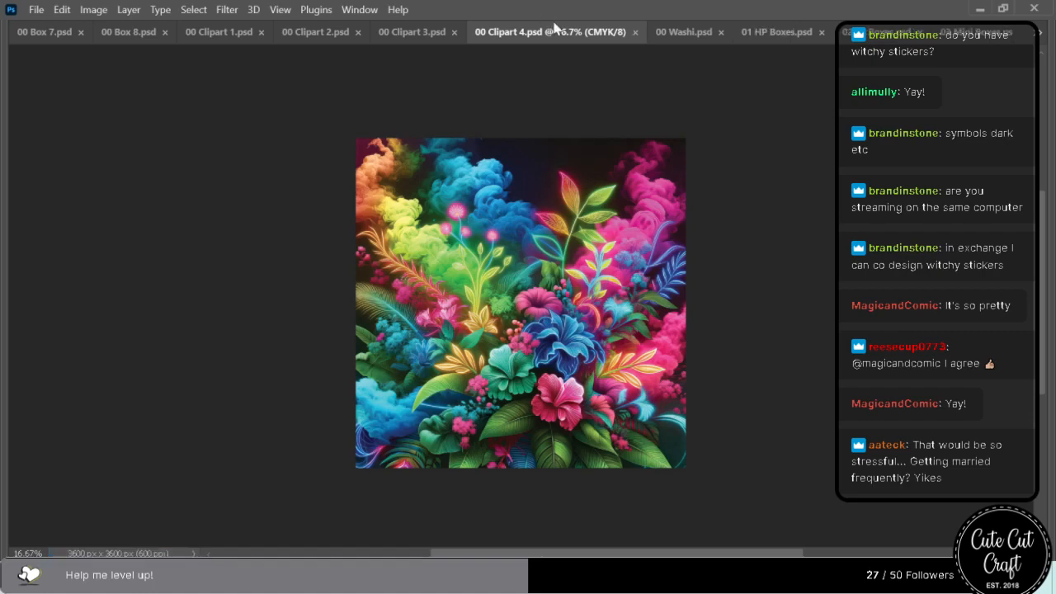
Replace the botanical manuscript artwork in 00 Clipart 1.psd with the neon floral image with colourful fronds, delete the old layer and save.
click(216, 32)
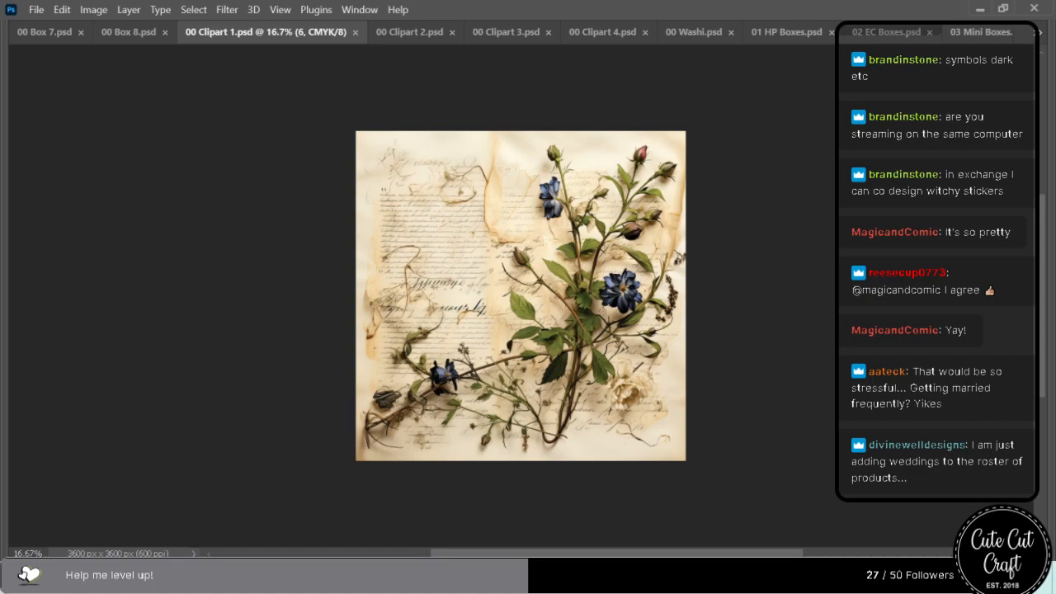
click(411, 33)
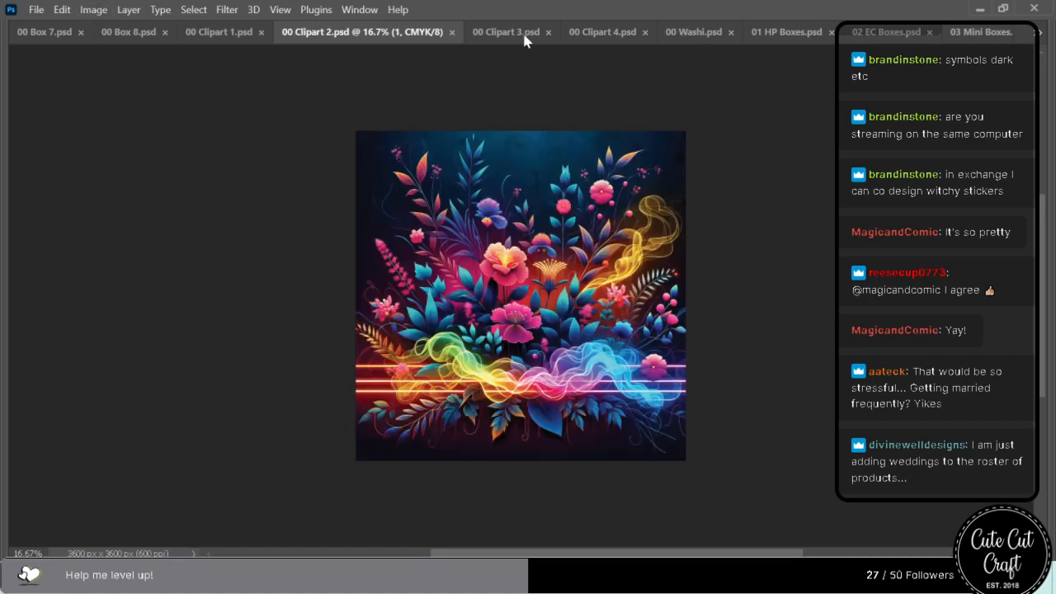
click(508, 37)
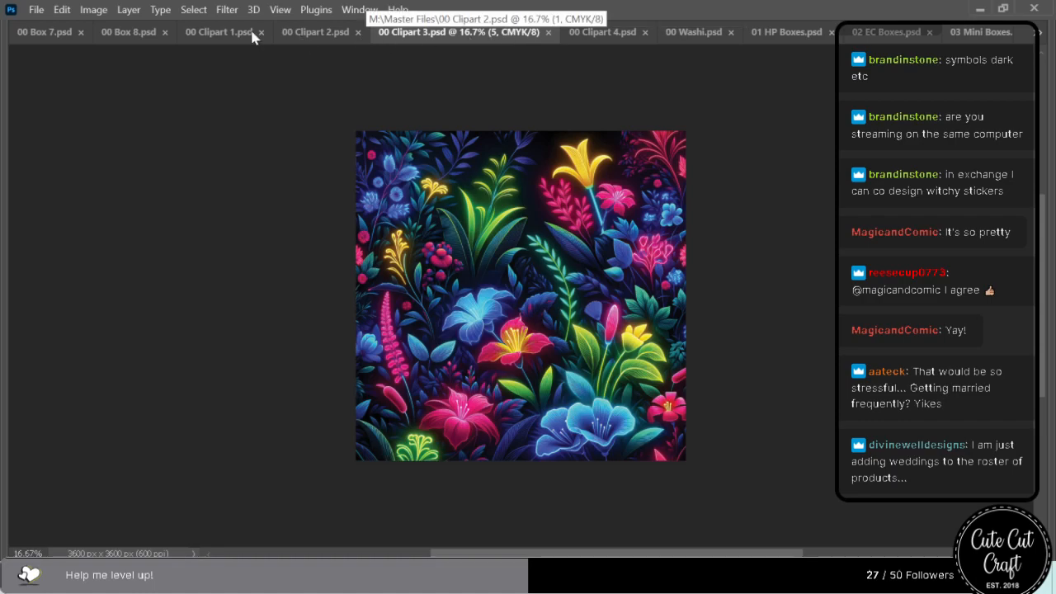
click(203, 34)
drag(582, 242, 507, 307)
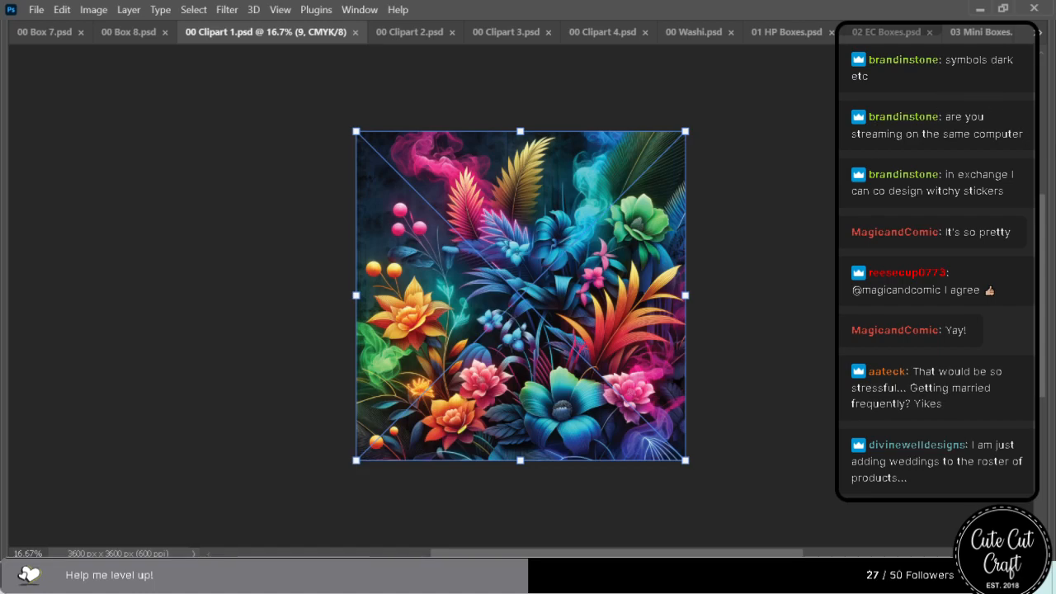
mouse_move(1051, 153)
click(906, 176)
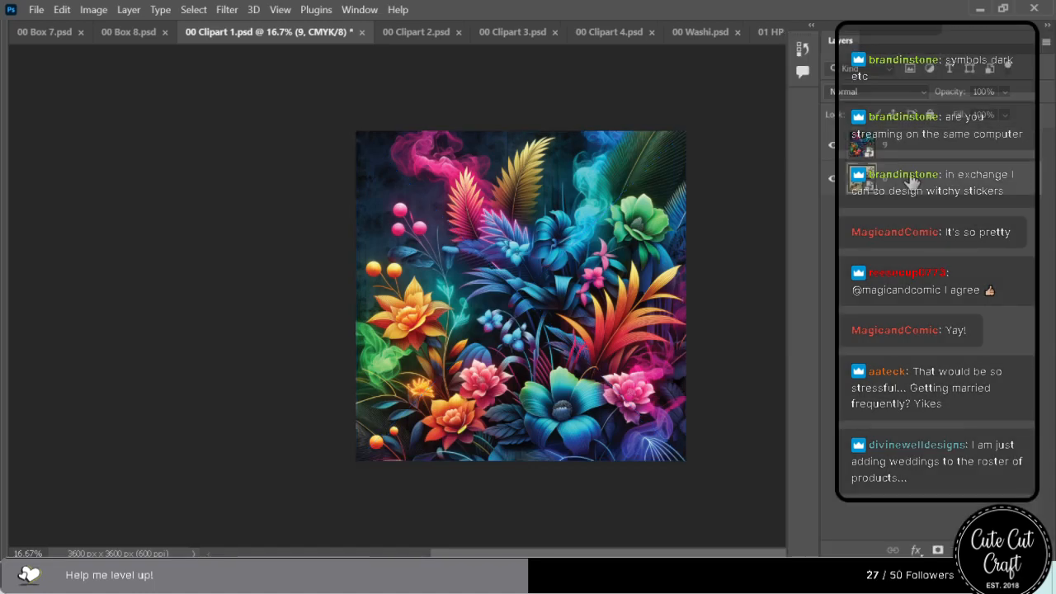
key(Delete)
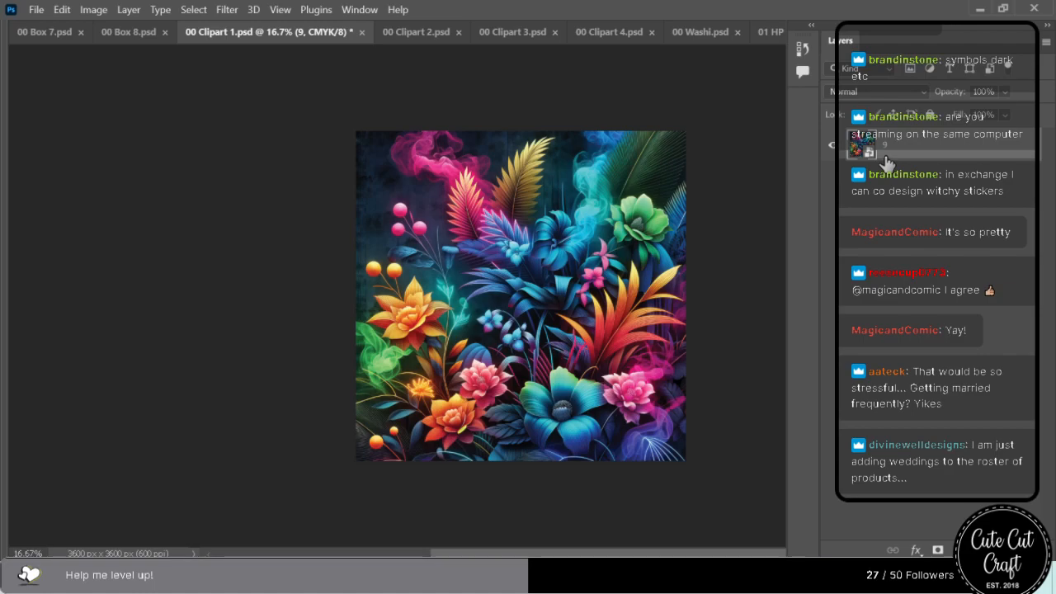
key(ctrl+s)
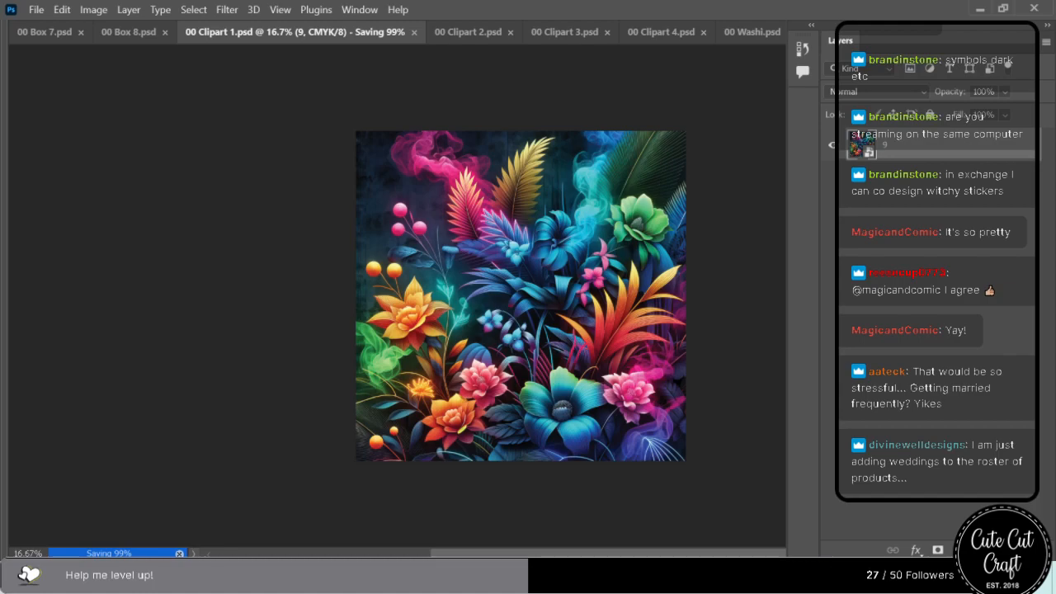
Hide the panels and close the finished 00 Clipart 1 to 4 files and 00 Washi.psd.
key(Tab)
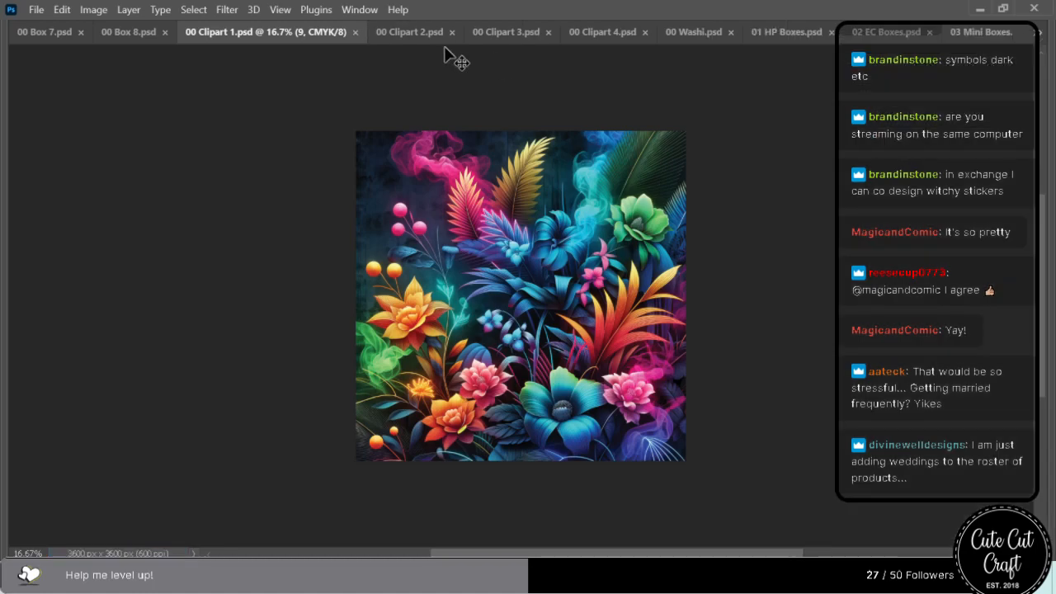
click(355, 33)
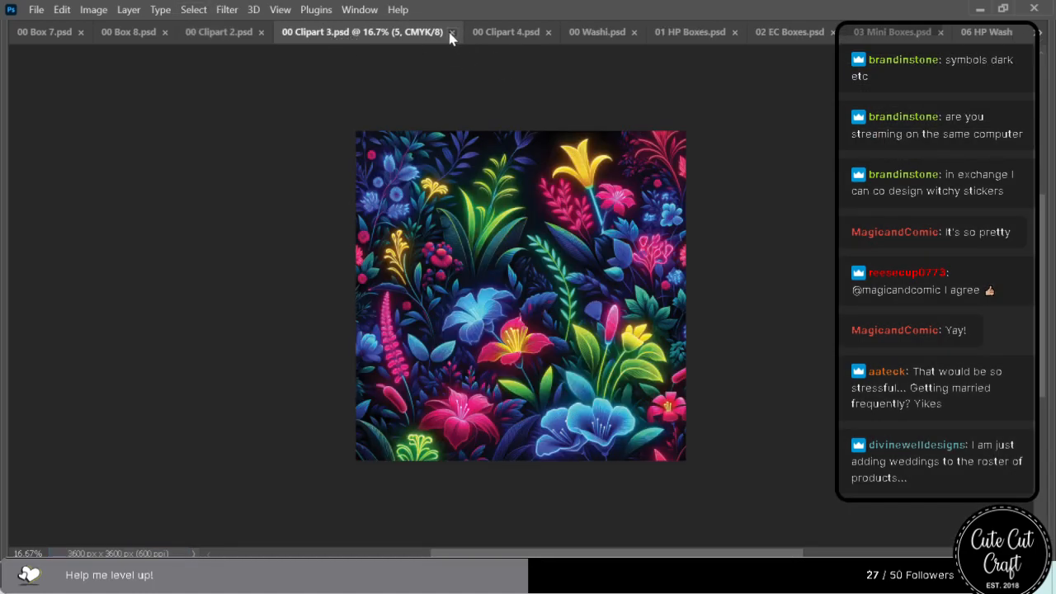
click(451, 33)
click(354, 32)
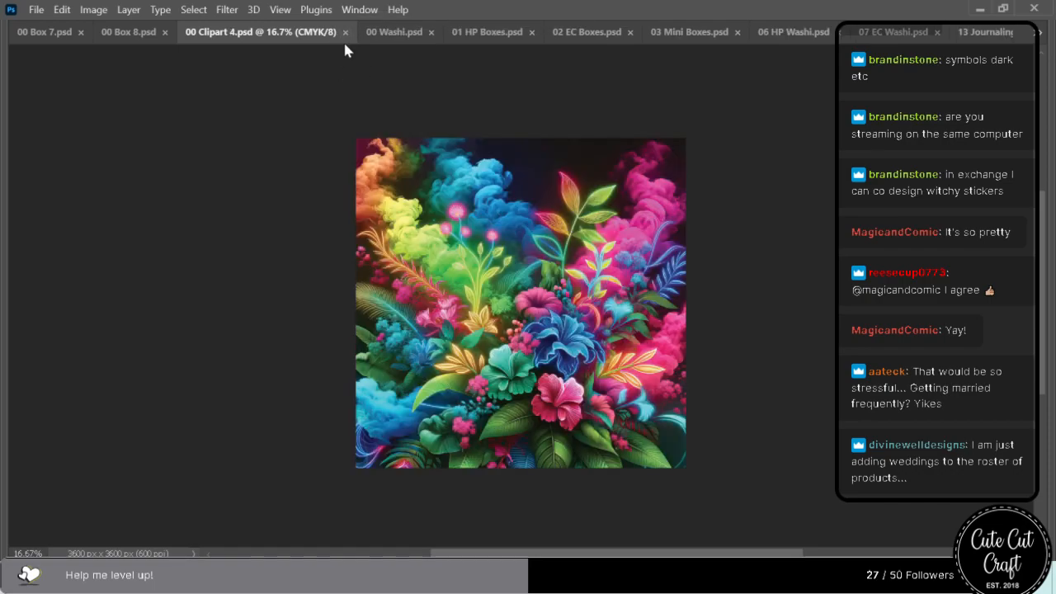
click(345, 32)
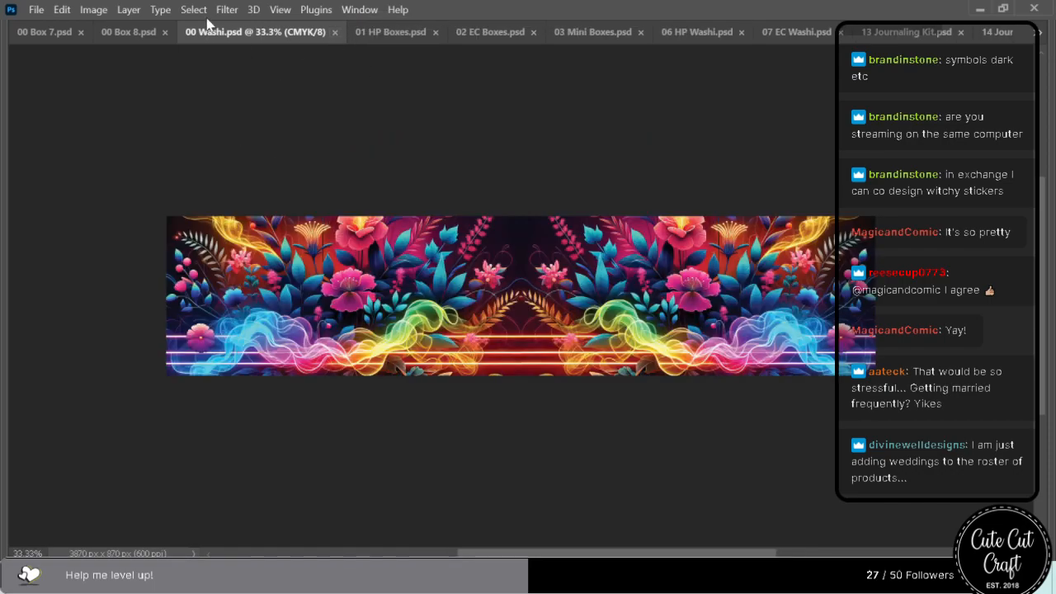
click(335, 33)
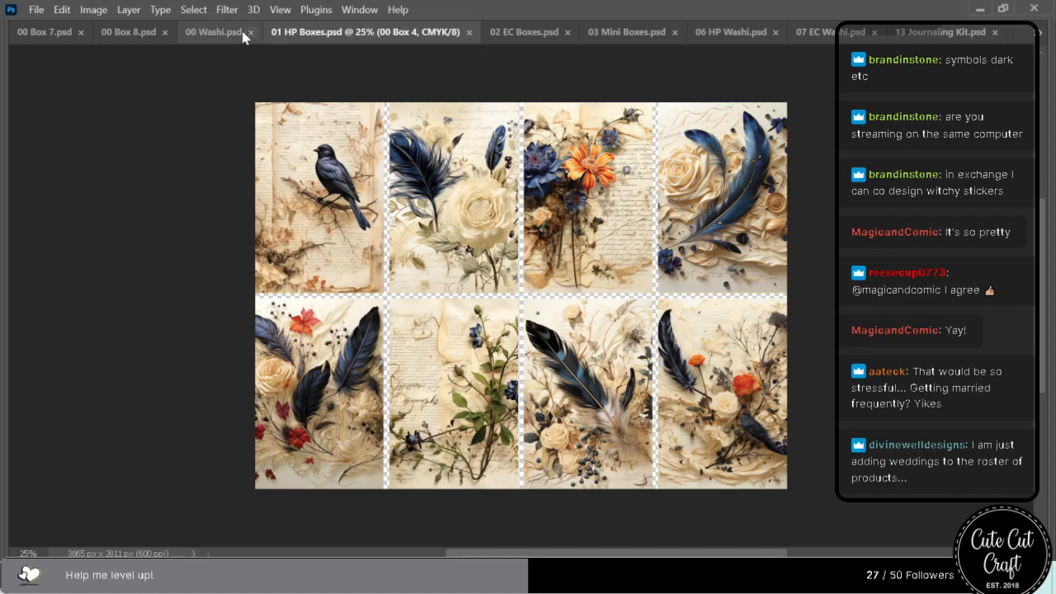
Place the spiky flower artwork with colourful wavy clouds in 00 Box 8.psd, enlarge it to the full canvas height and shift it left.
click(104, 33)
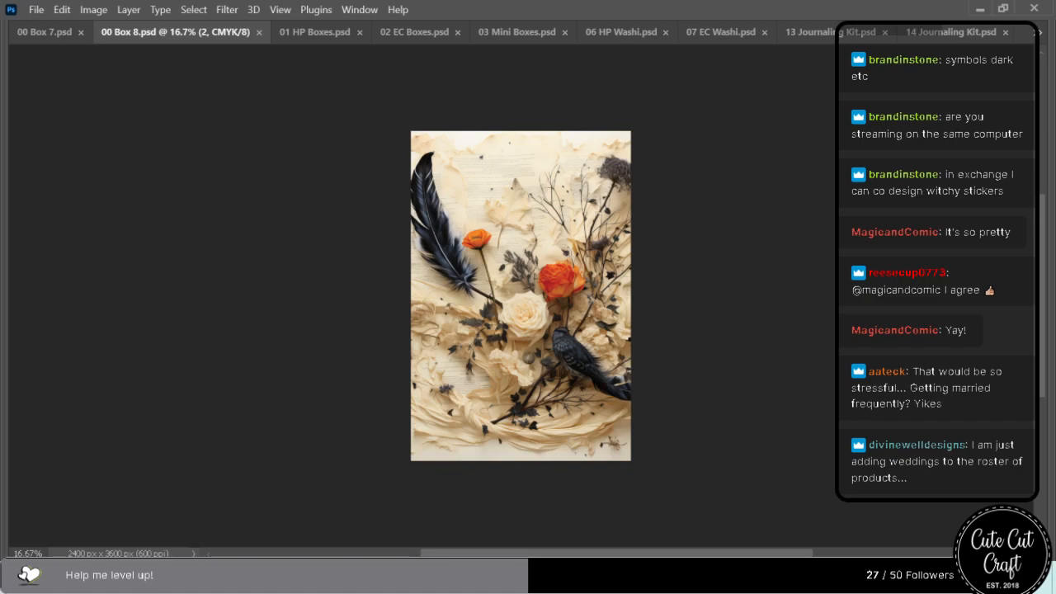
drag(632, 285, 474, 256)
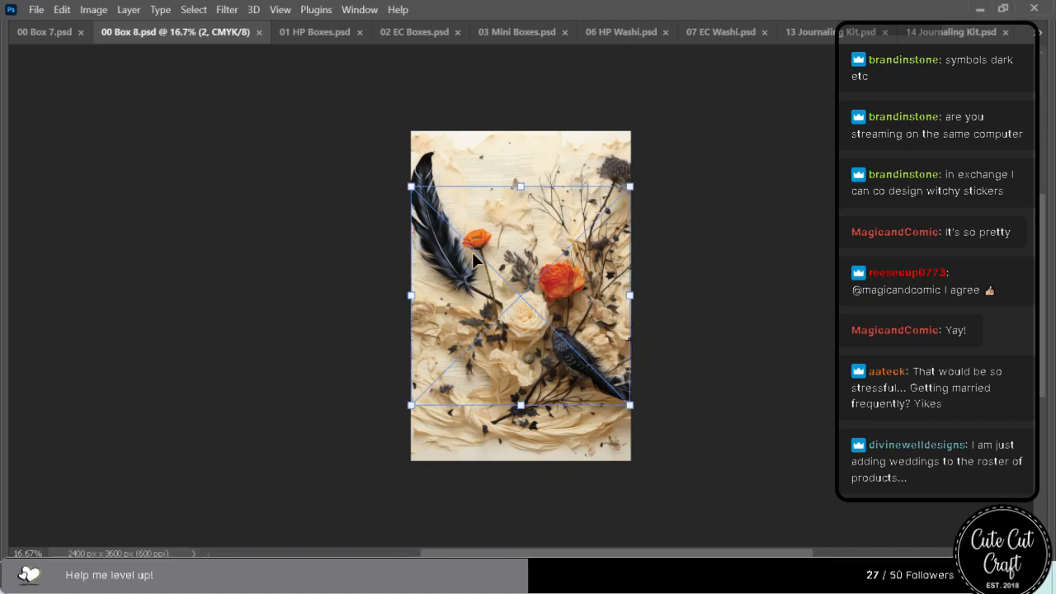
drag(522, 187, 523, 132)
drag(519, 406, 513, 463)
drag(472, 405, 423, 404)
drag(485, 386, 500, 387)
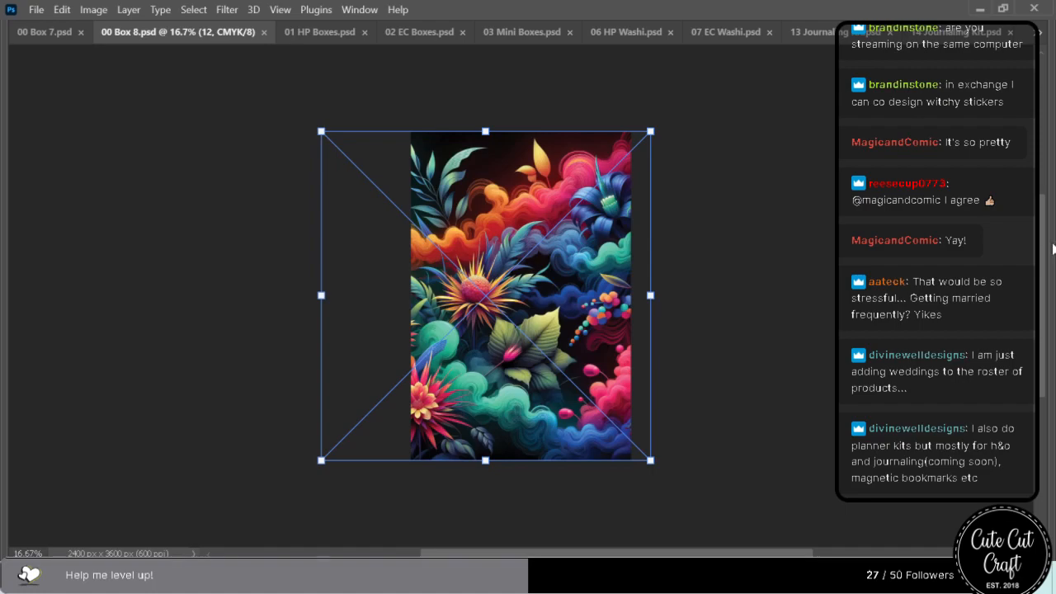
Apply the placement, delete the feather layer and the duplicate artwork layer beneath it, then save and close 00 Box 8.psd.
mouse_move(1054, 250)
click(887, 171)
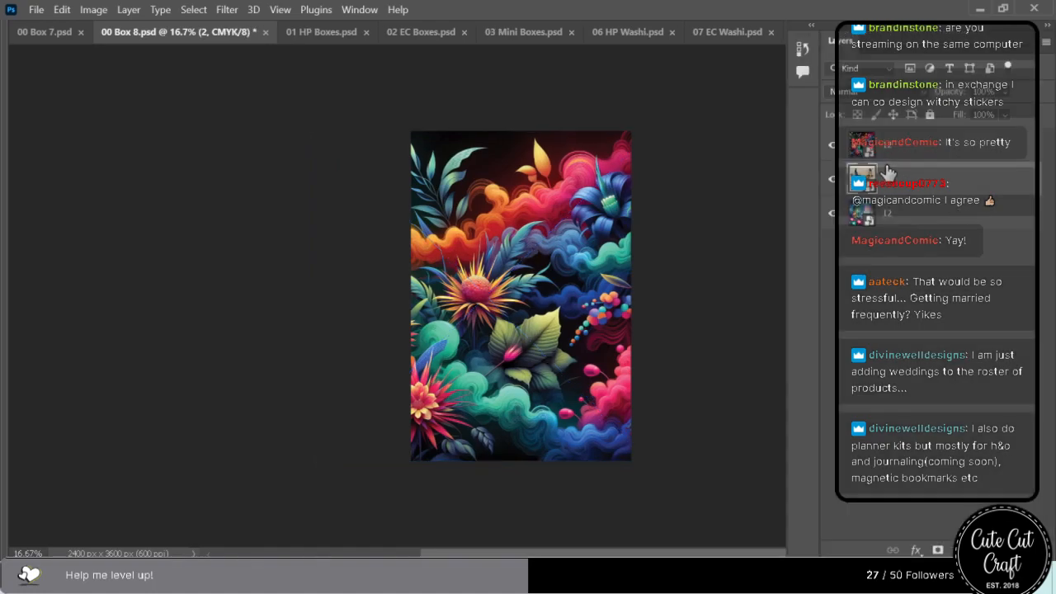
key(Delete)
key(Delete)
key(ctrl+s)
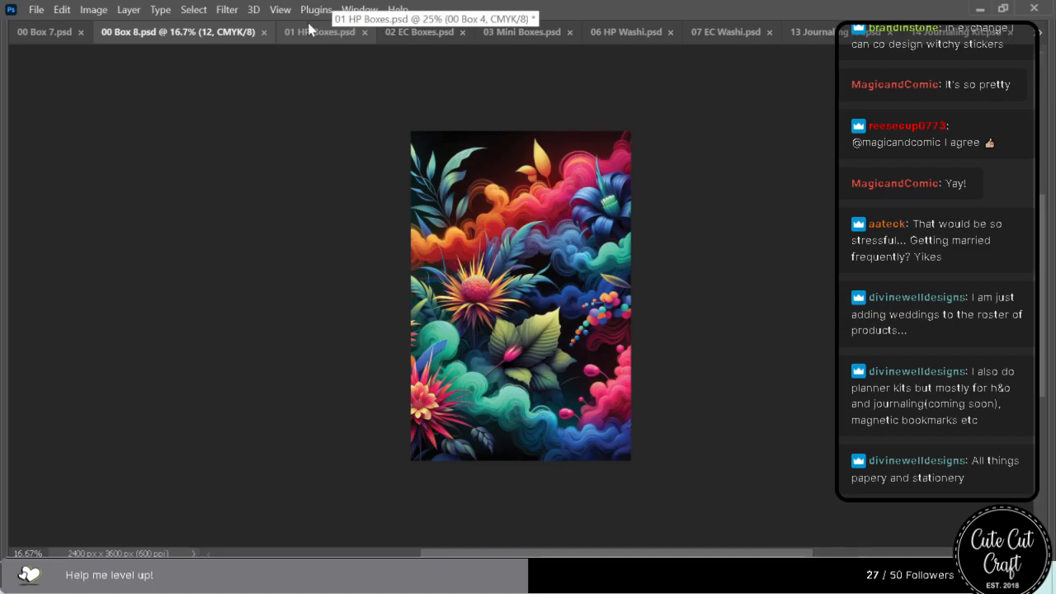
click(264, 32)
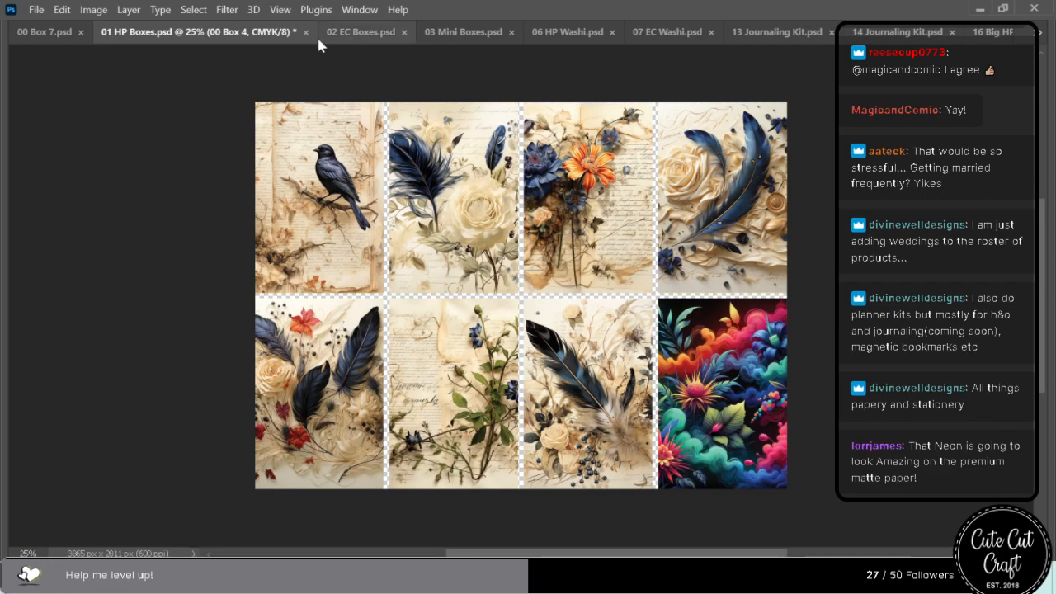
Switch to 00 Box 7.psd, place the floral artwork with neon swirls over the feather image and enlarge it to the full canvas height.
click(47, 35)
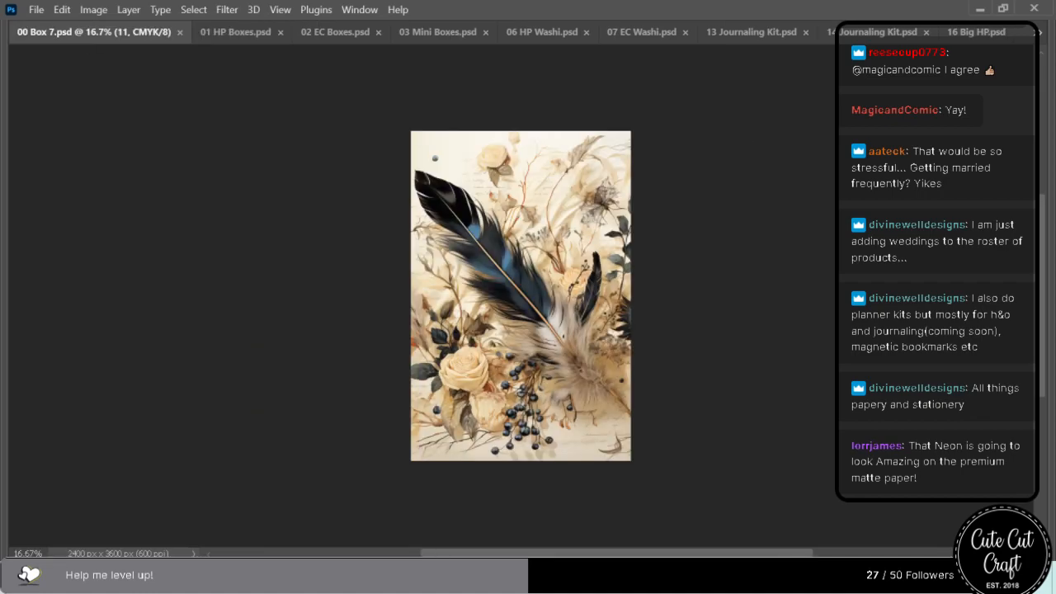
drag(892, 247, 450, 260)
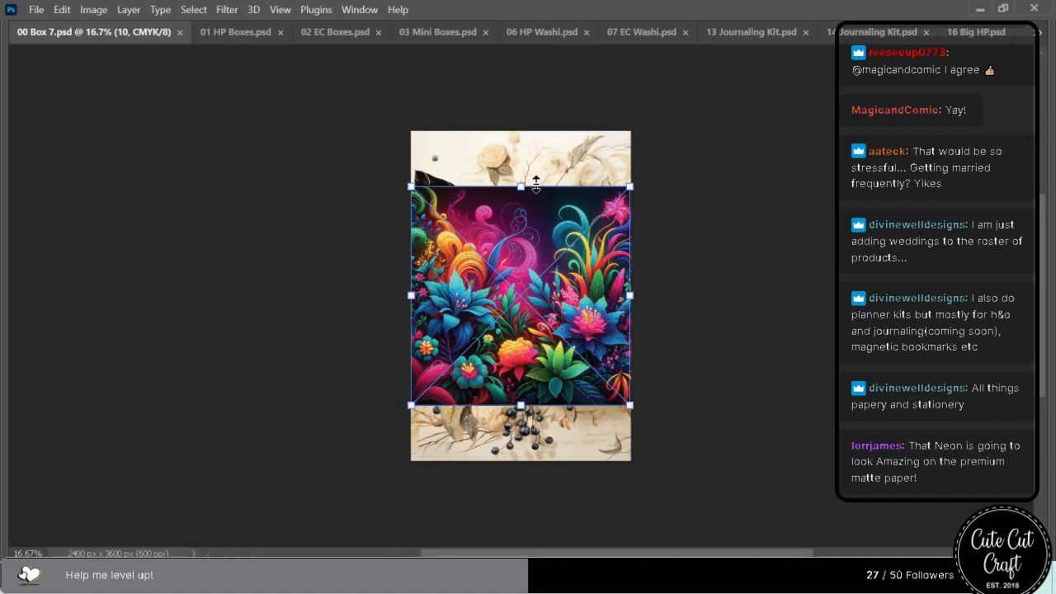
drag(522, 183, 524, 132)
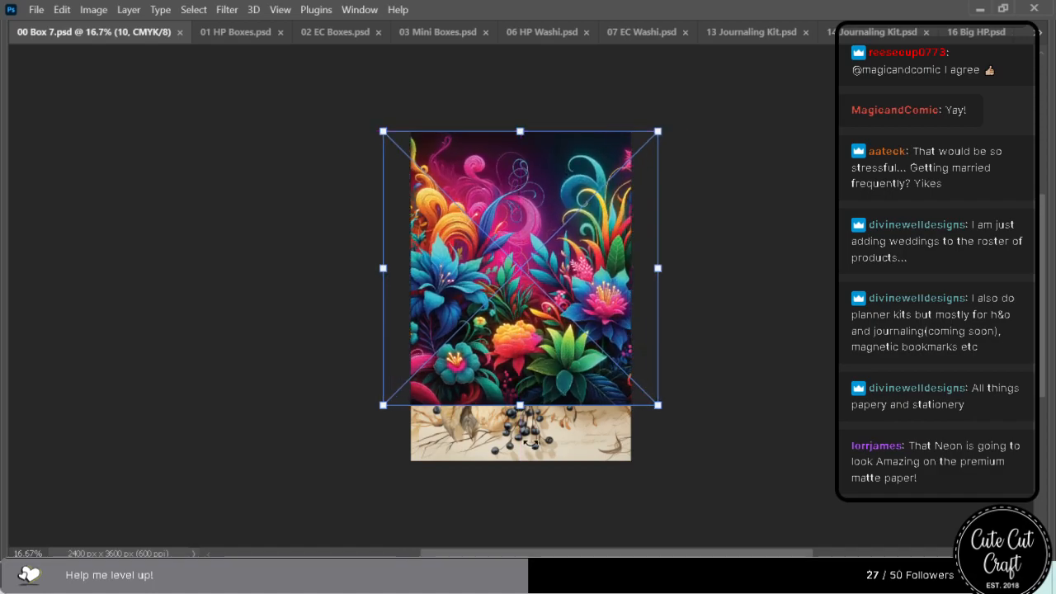
drag(521, 423, 520, 464)
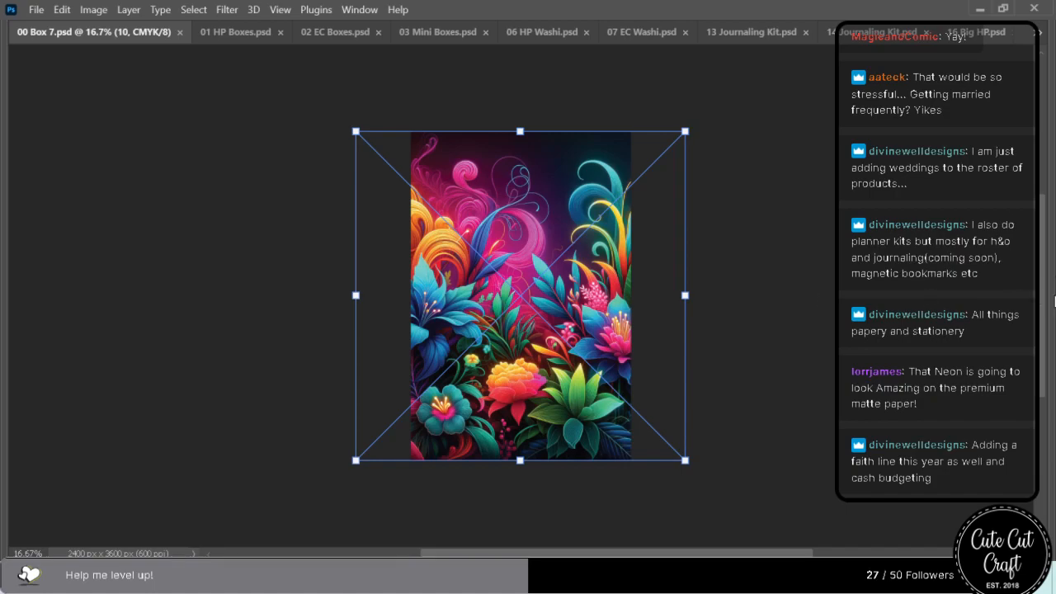
Delete the old feather layer beneath the neon swirl artwork, then save and close 00 Box 7.psd.
mouse_move(1053, 303)
click(898, 183)
key(Delete)
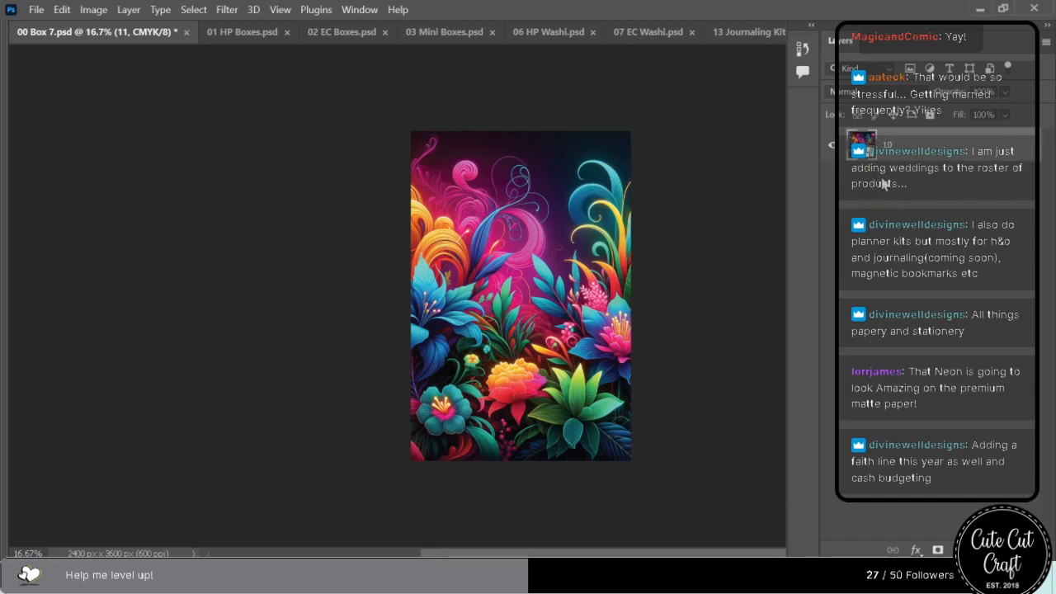
key(ctrl+s)
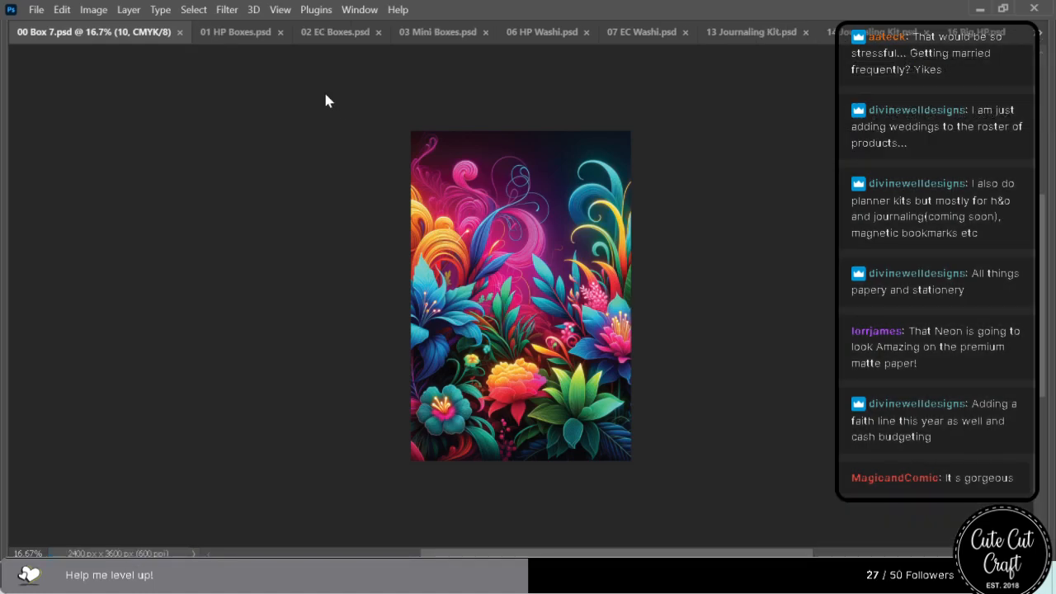
click(180, 32)
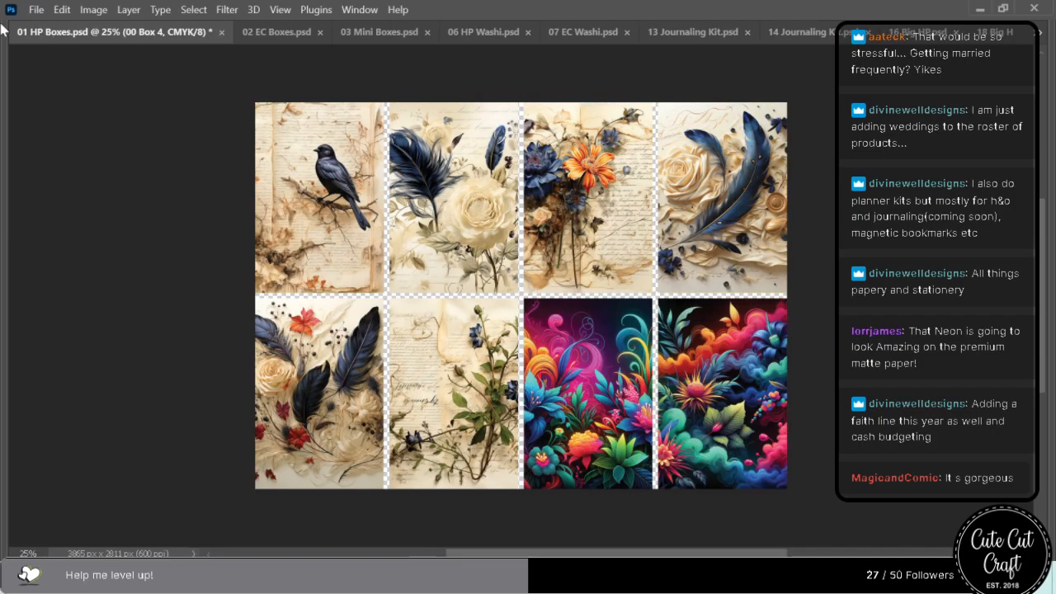
Switch to 00 Box 6.psd, place the neon tropical foliage artwork over the botanical manuscript image and enlarge it to the full canvas height.
click(1040, 33)
click(907, 111)
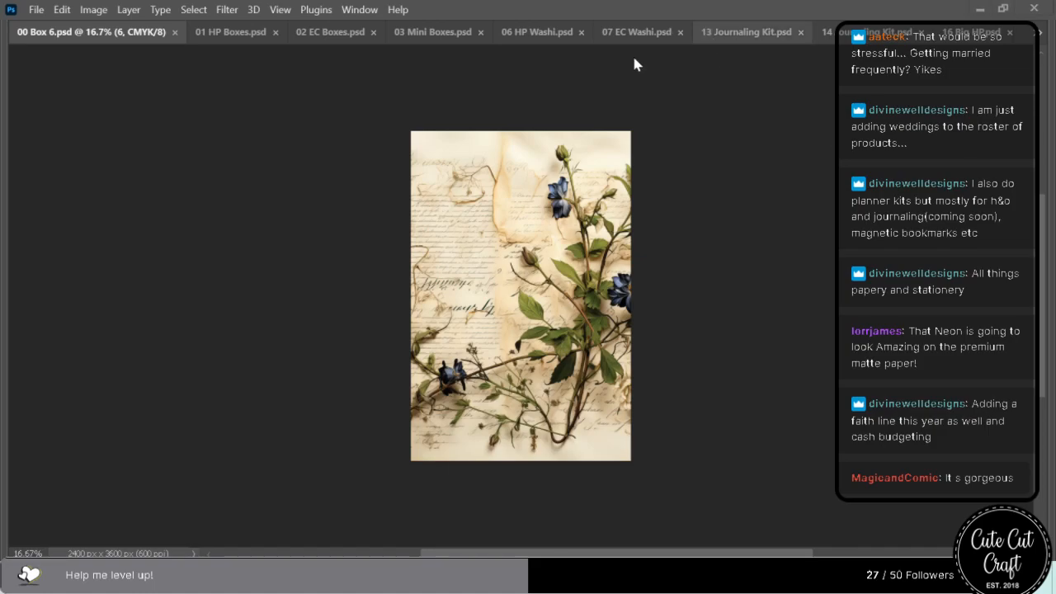
click(241, 35)
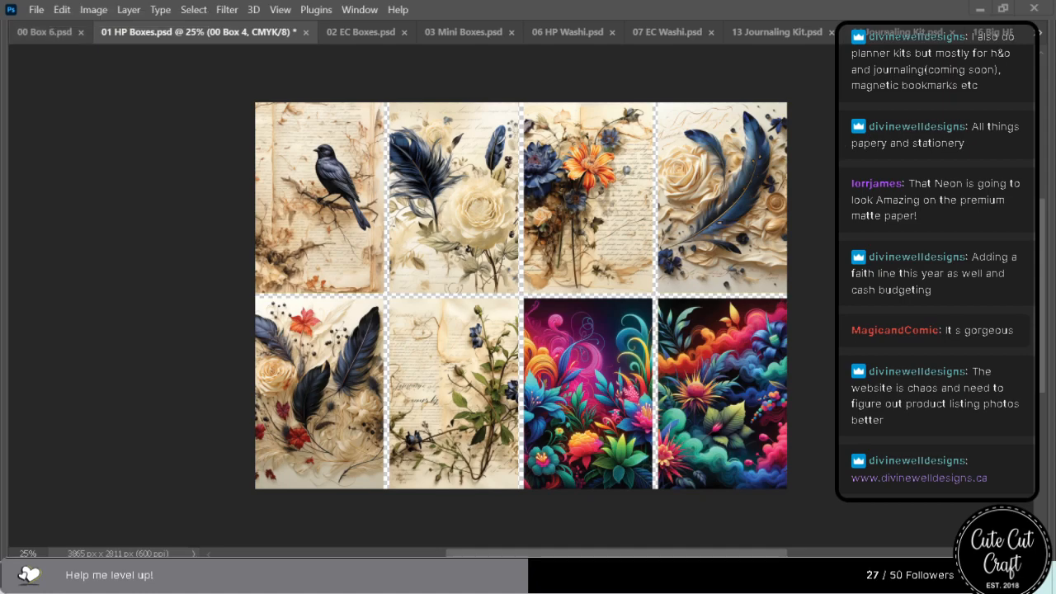
click(37, 33)
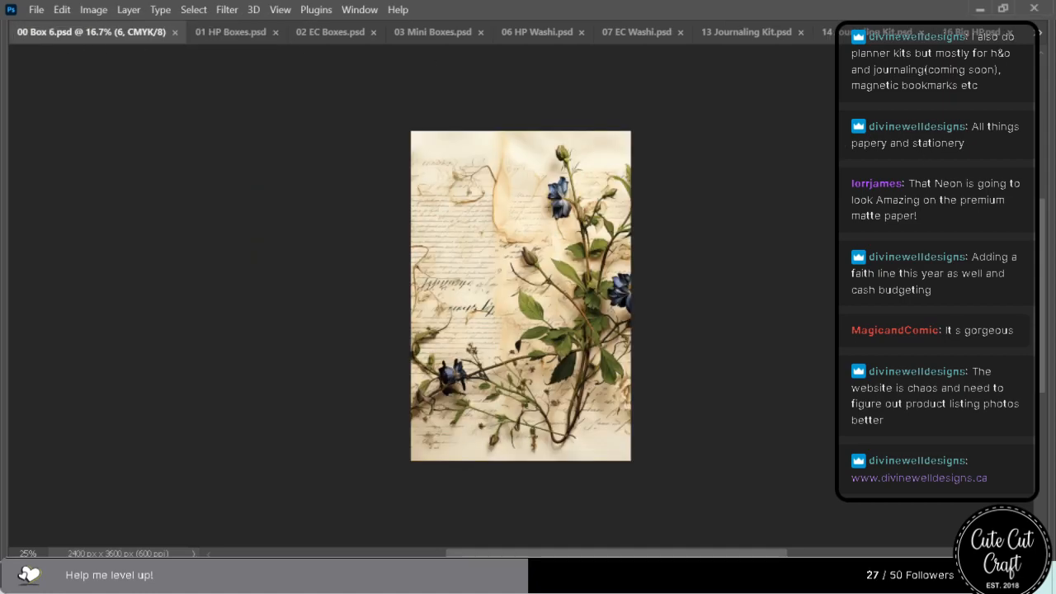
drag(347, 307, 537, 309)
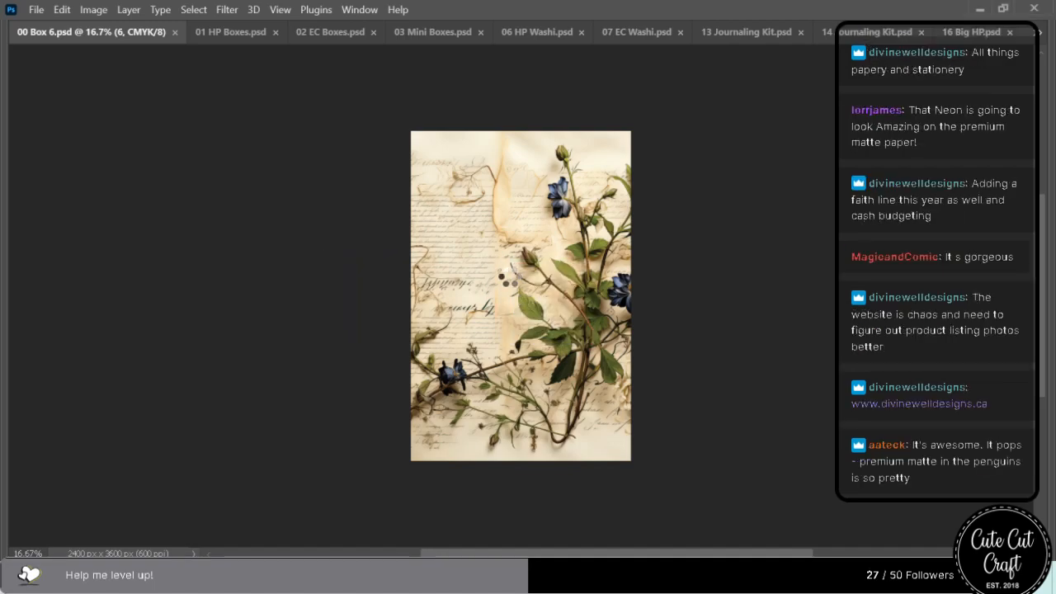
drag(521, 188, 520, 131)
drag(519, 404, 515, 461)
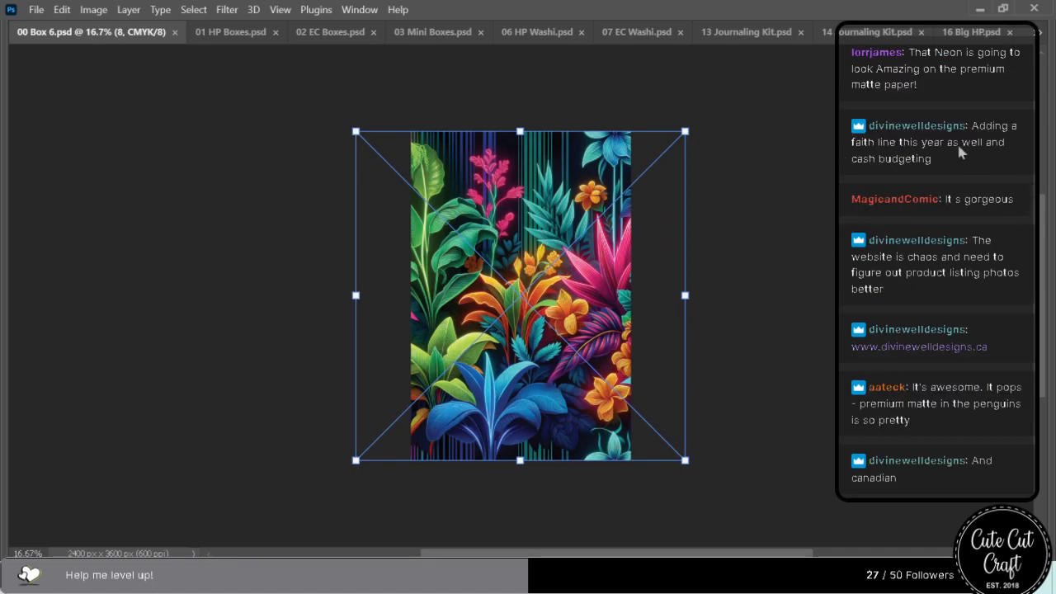
Delete the old manuscript layer beneath the tropical foliage artwork, then save and close 00 Box 6.psd.
mouse_move(1053, 223)
click(925, 187)
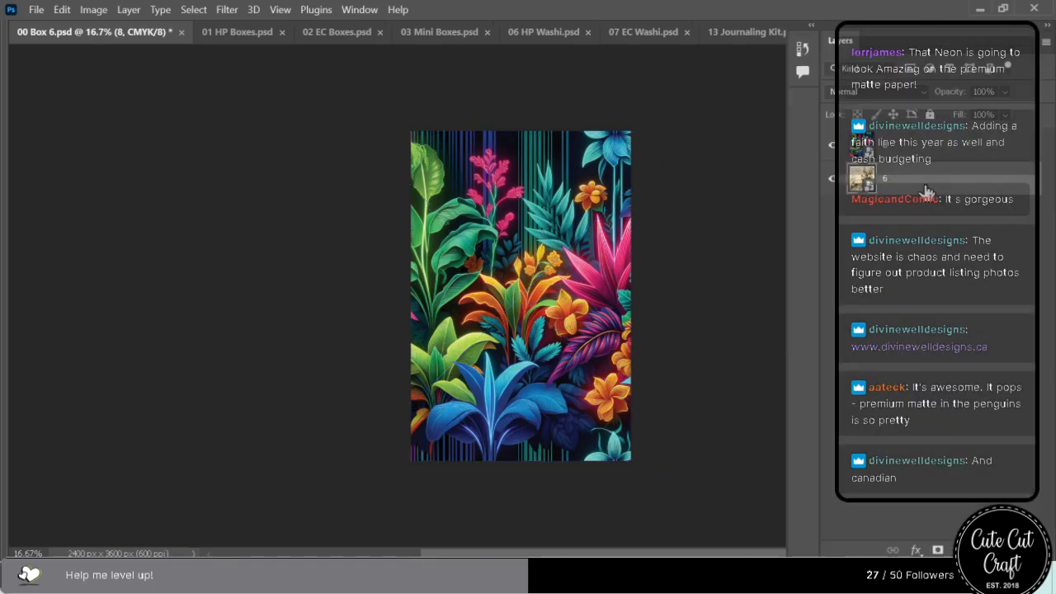
key(Delete)
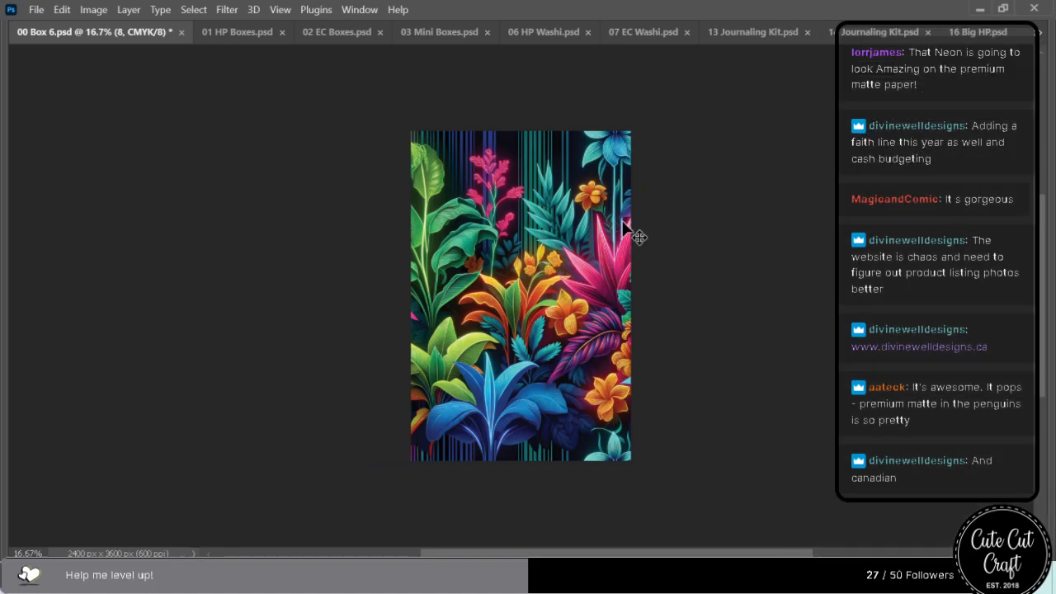
key(ctrl+s)
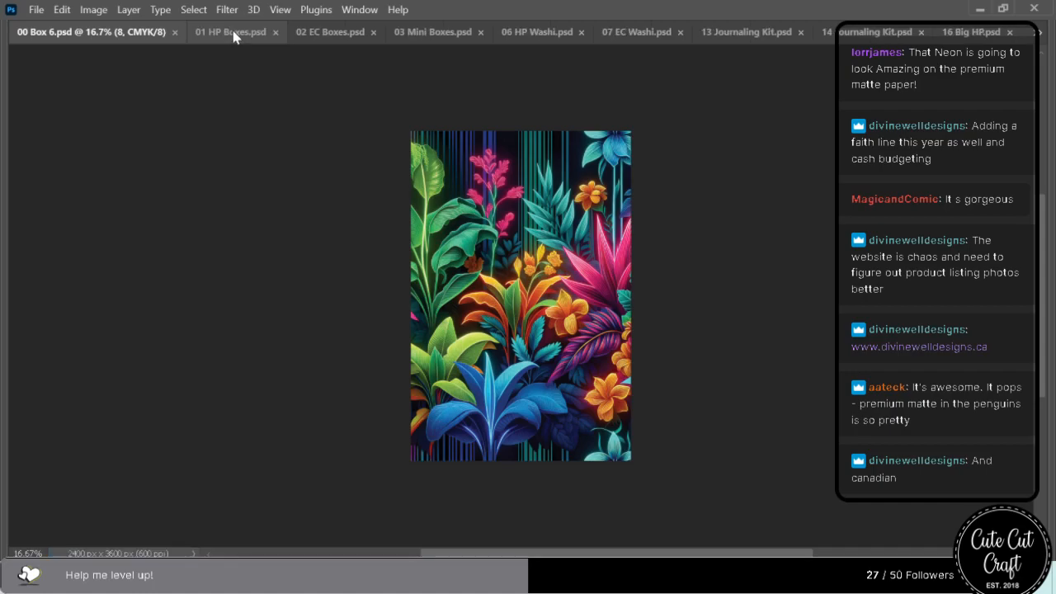
click(174, 33)
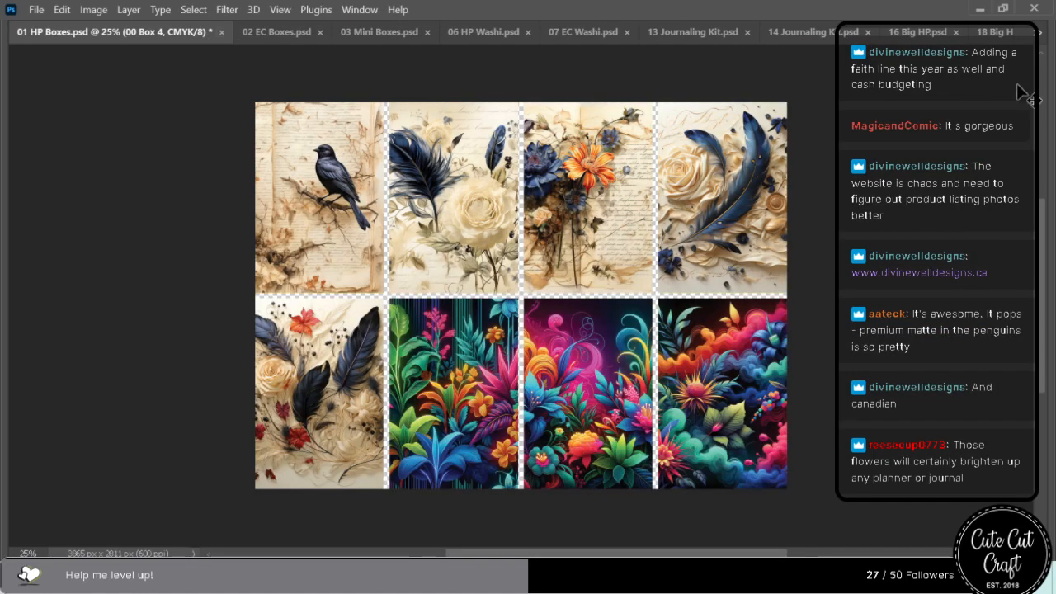
Switch to 00 Box 5.psd, place the rainbow-smoke bouquet artwork, enlarge it beyond the canvas edges and shift it slightly left.
click(1033, 35)
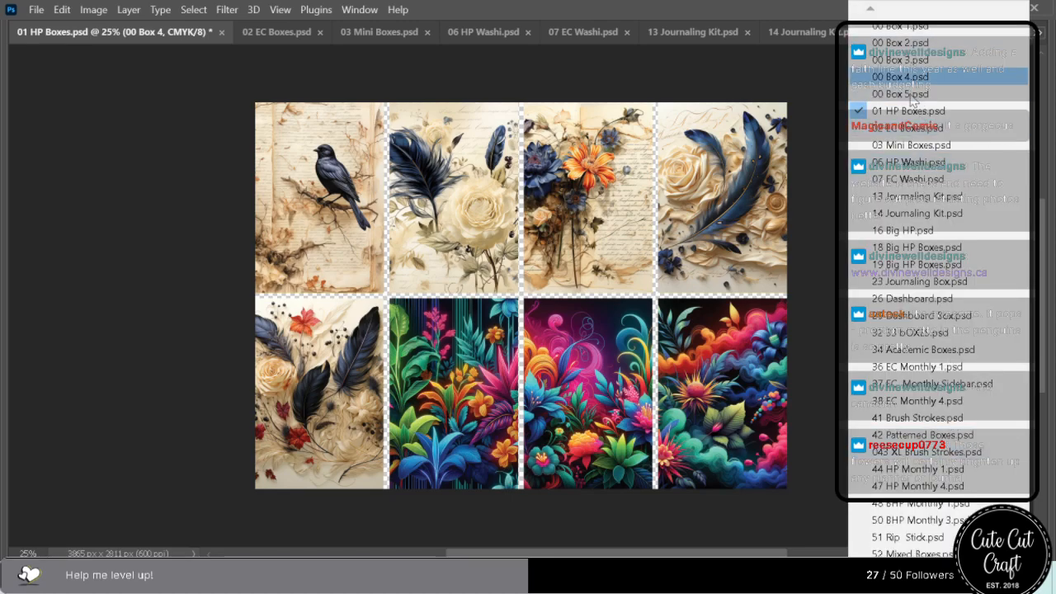
click(911, 95)
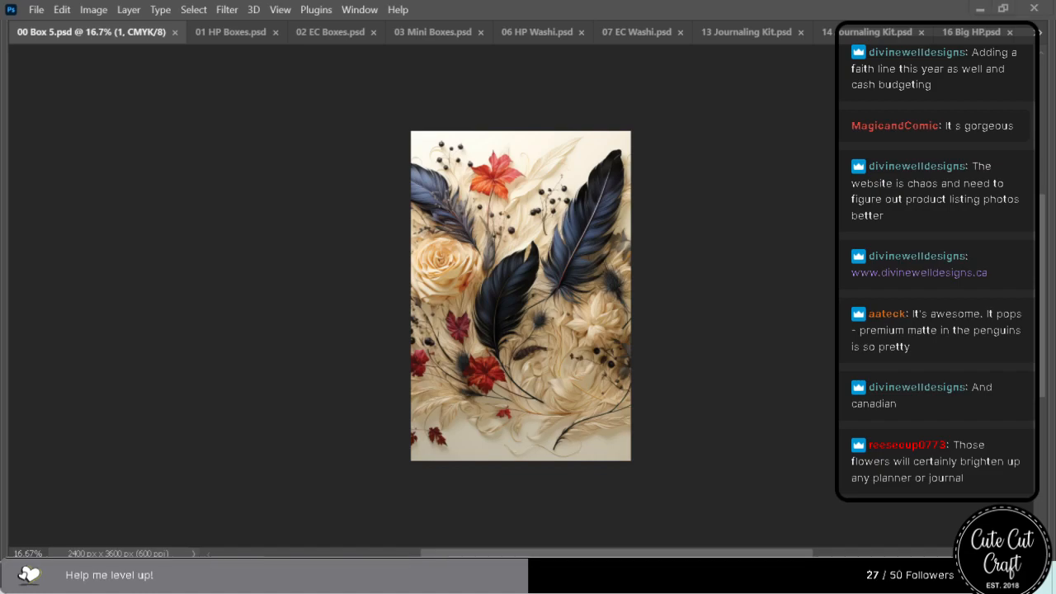
drag(625, 289, 515, 330)
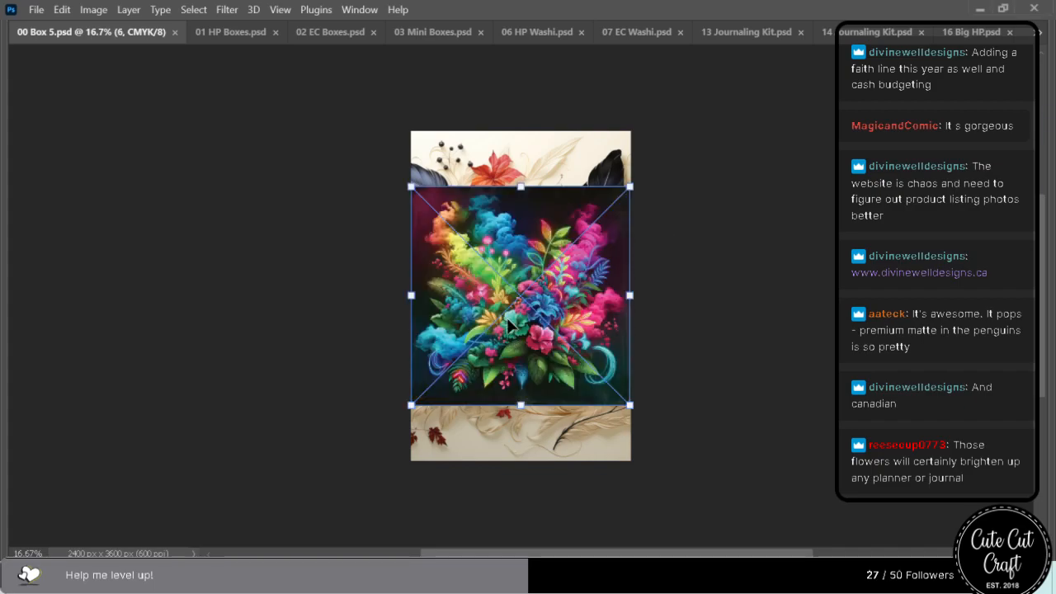
drag(521, 187, 525, 126)
drag(520, 407, 519, 505)
drag(513, 418, 492, 418)
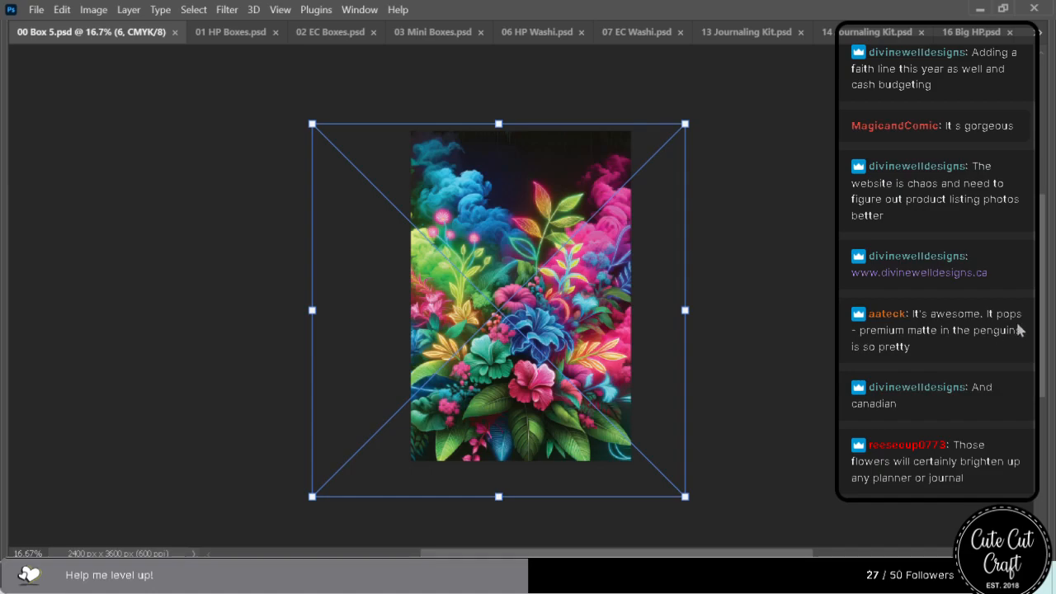
Apply the bouquet's placement, delete the old feather layer beneath it, save 00 Box 5.psd and hide the panels.
mouse_move(1054, 334)
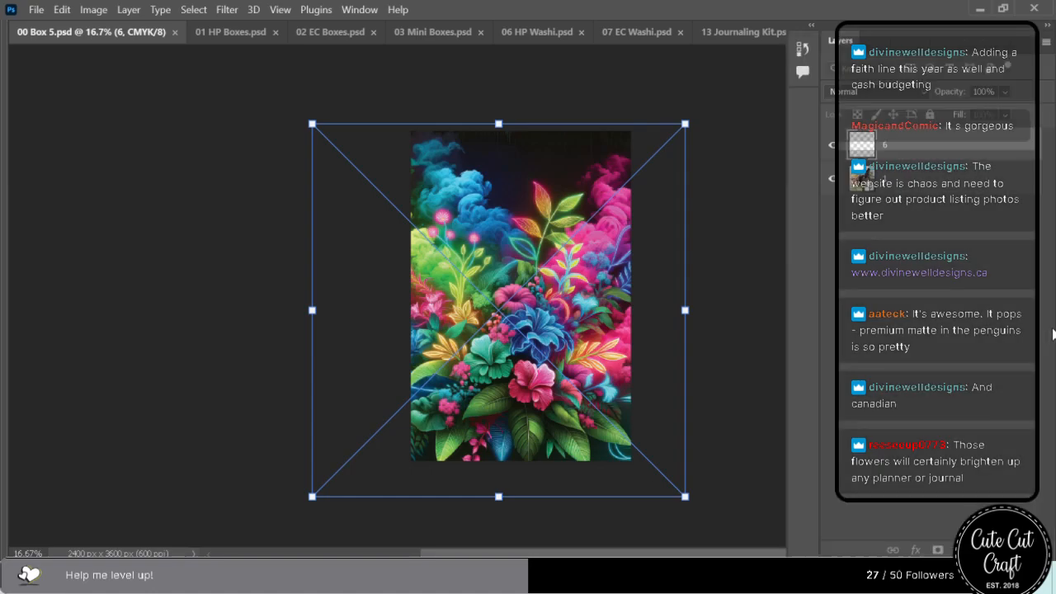
click(889, 189)
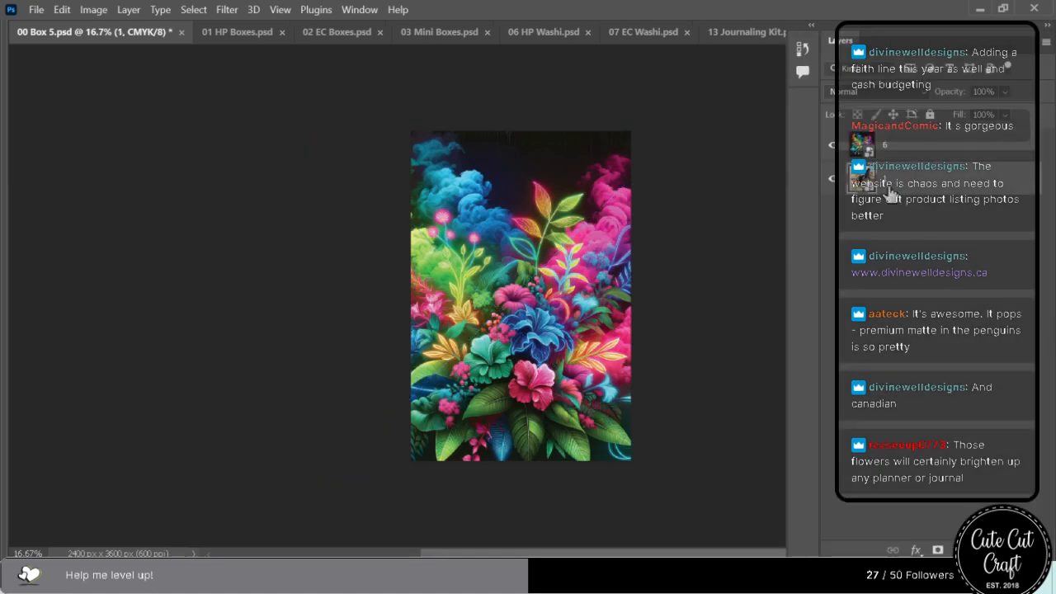
key(ctrl+e)
key(ctrl+s)
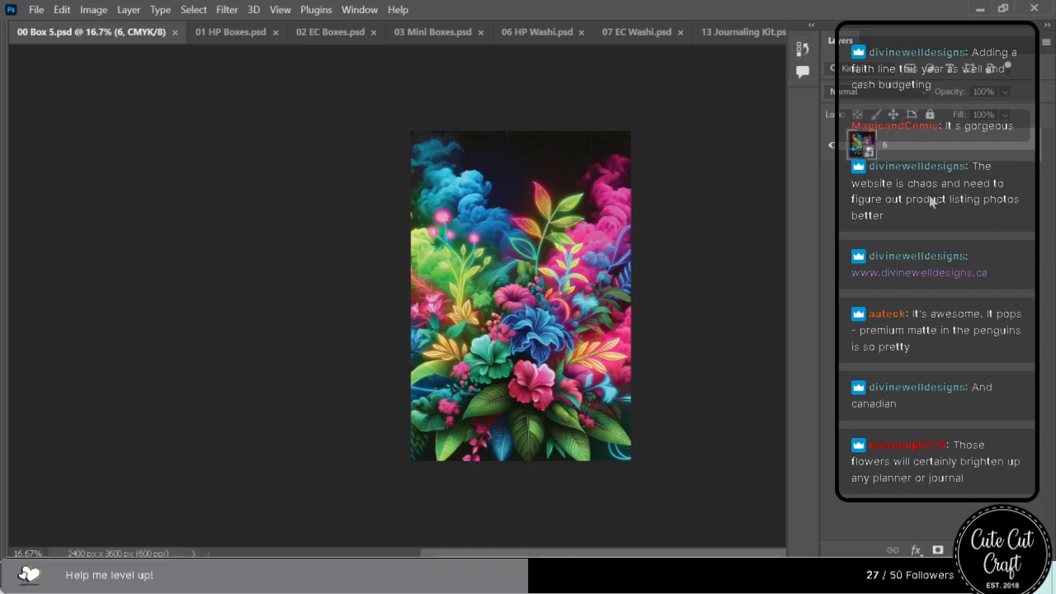
key(Tab)
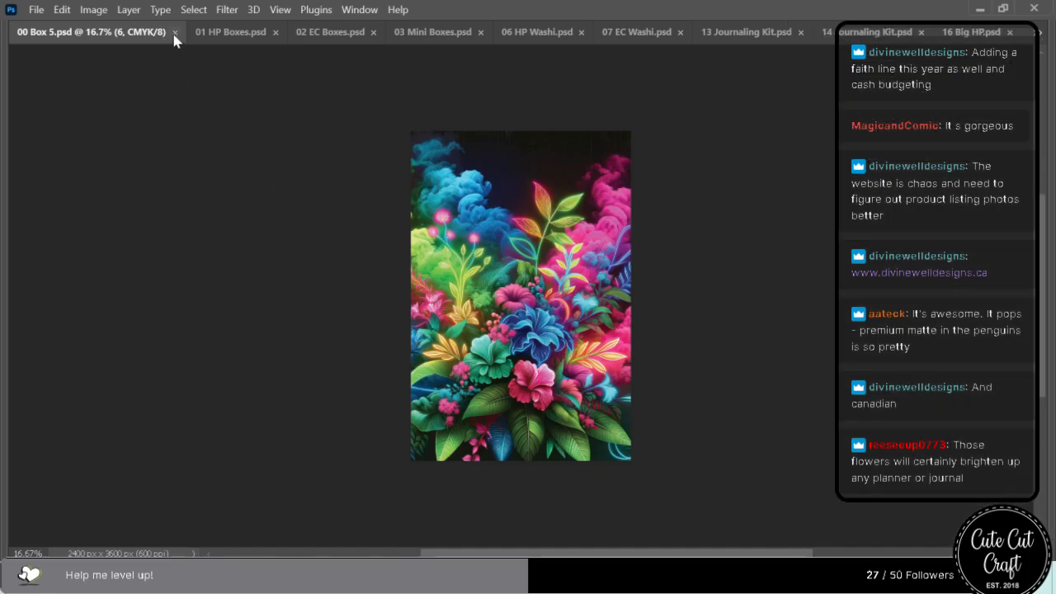
Close 00 Box 5.psd, switch to 00 Box 4.psd and place the neon floral artwork with rainbow smoke waves, enlarged to cover the canvas.
click(175, 32)
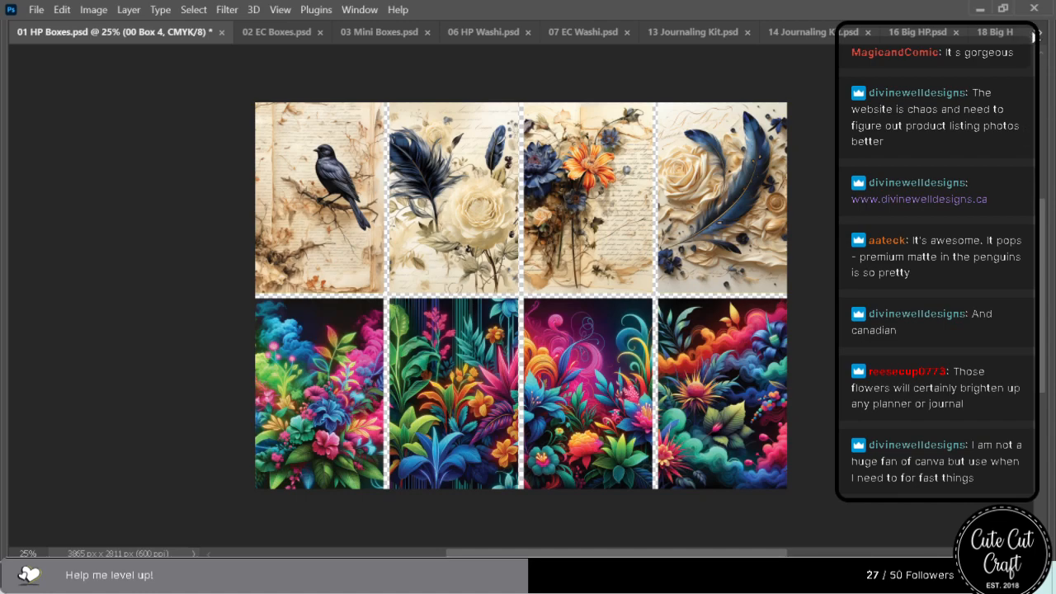
click(1040, 33)
click(893, 61)
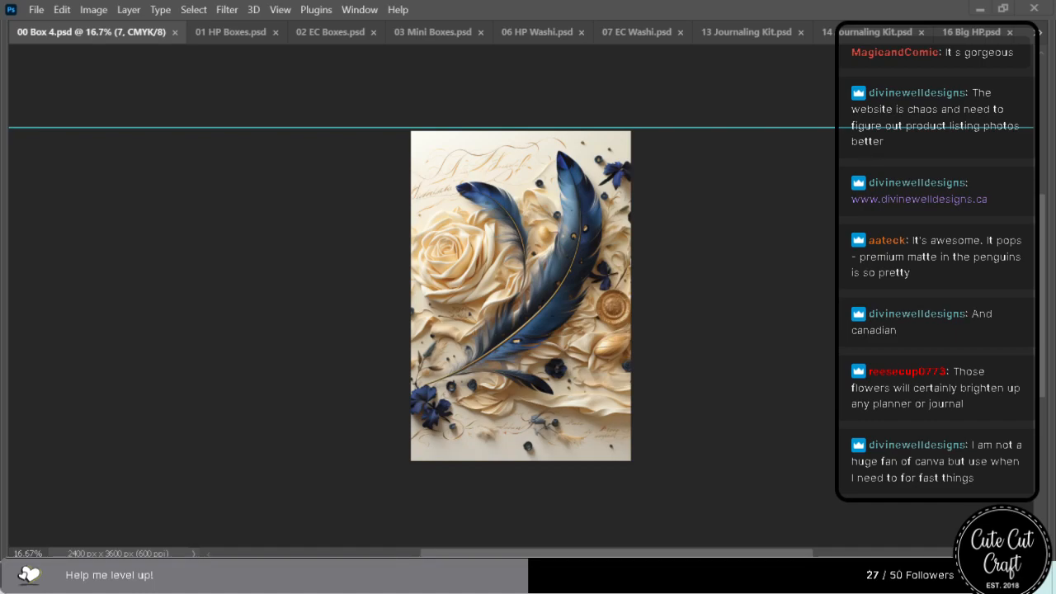
drag(1055, 232, 466, 347)
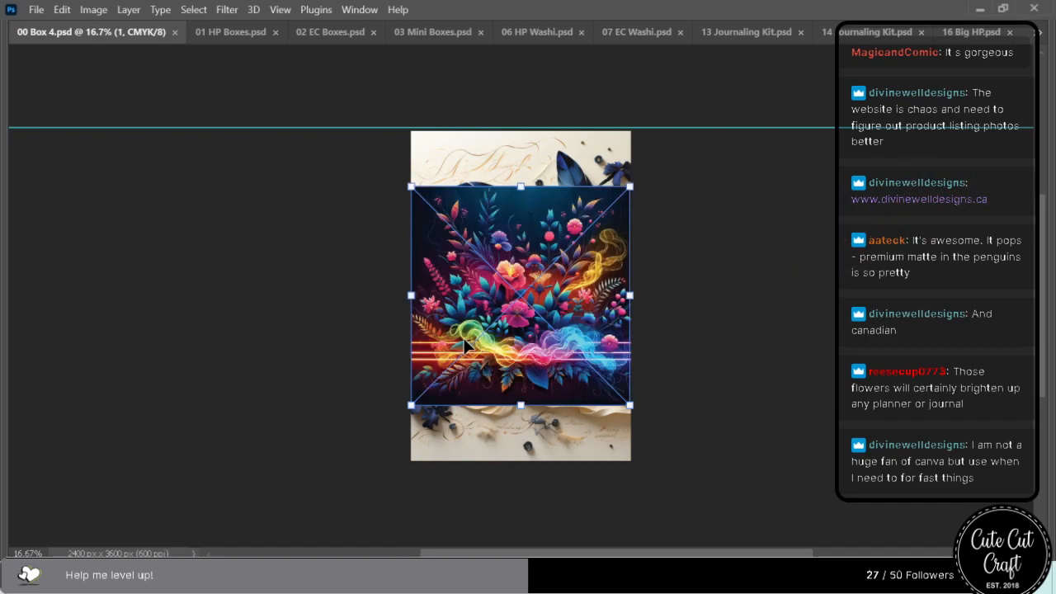
drag(520, 186, 528, 131)
drag(516, 405, 515, 502)
key(Return)
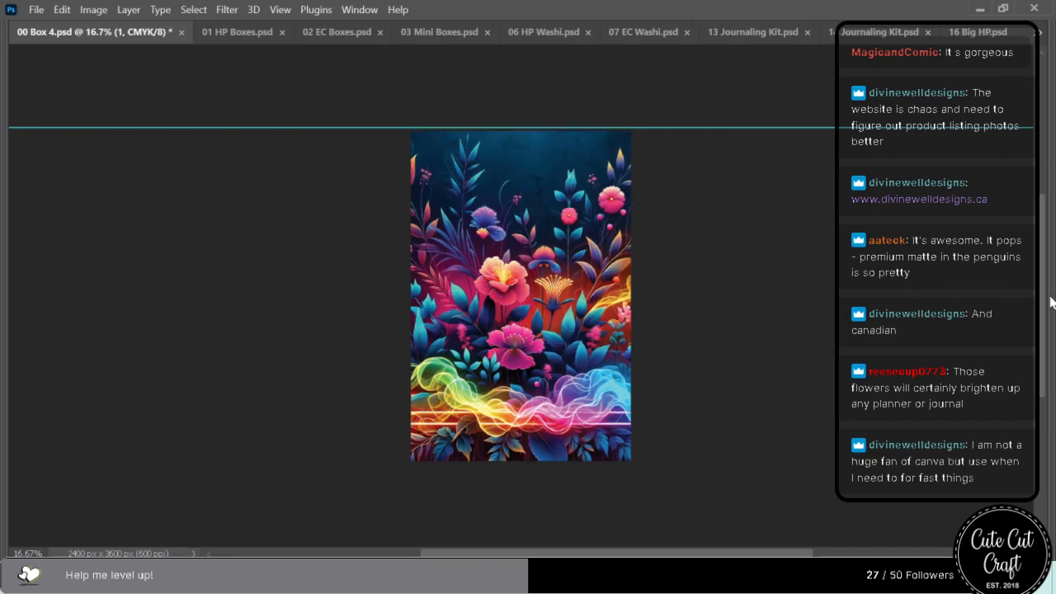
Delete the old blue feather layer beneath the smoke-wave floral artwork, then save and close 00 Box 4.psd.
mouse_move(1051, 302)
click(899, 186)
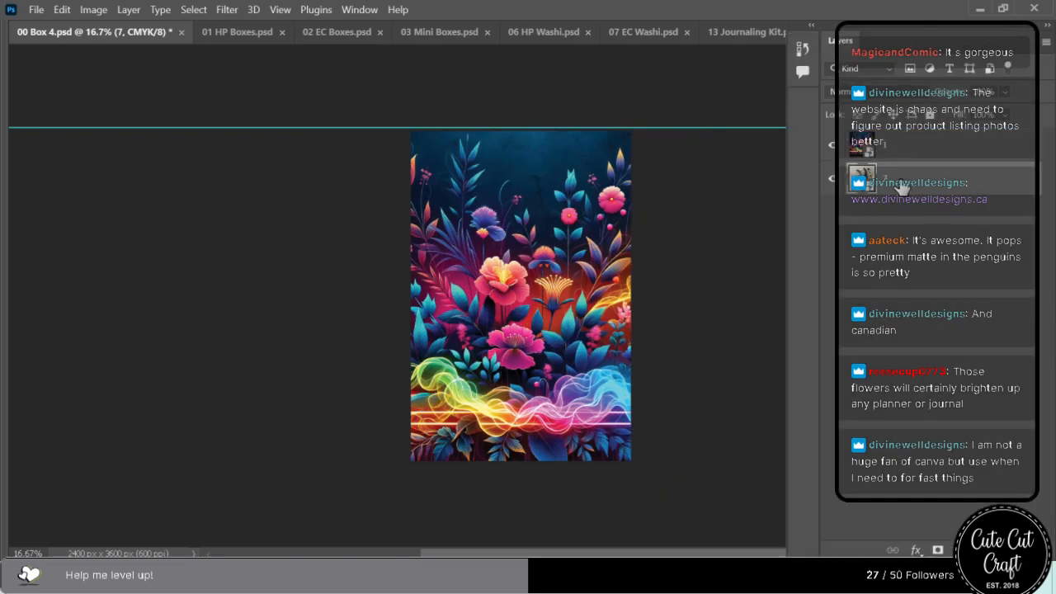
key(Delete)
key(ctrl+s)
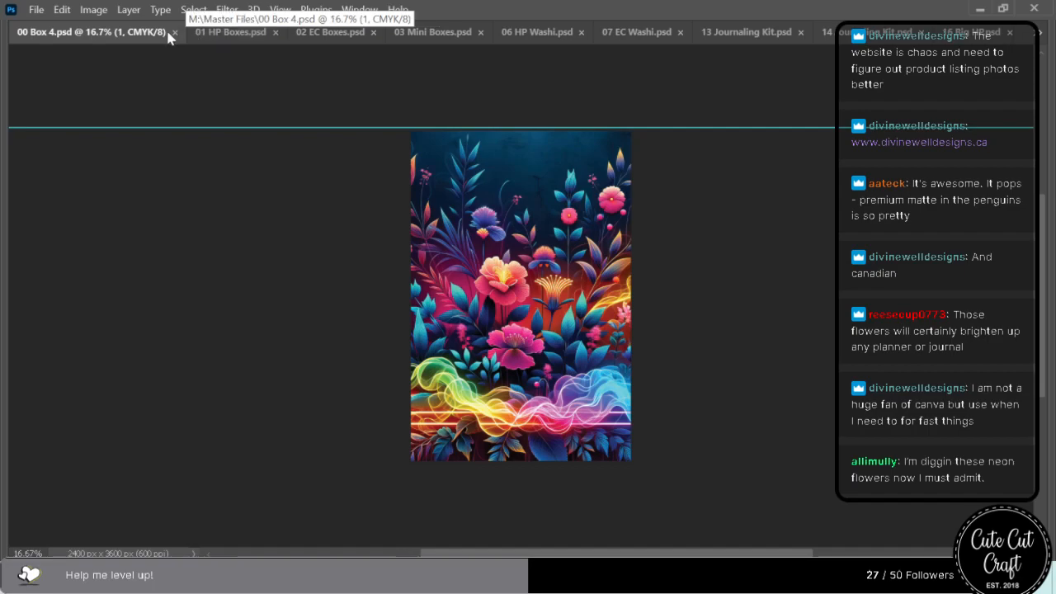
key(ctrl+w)
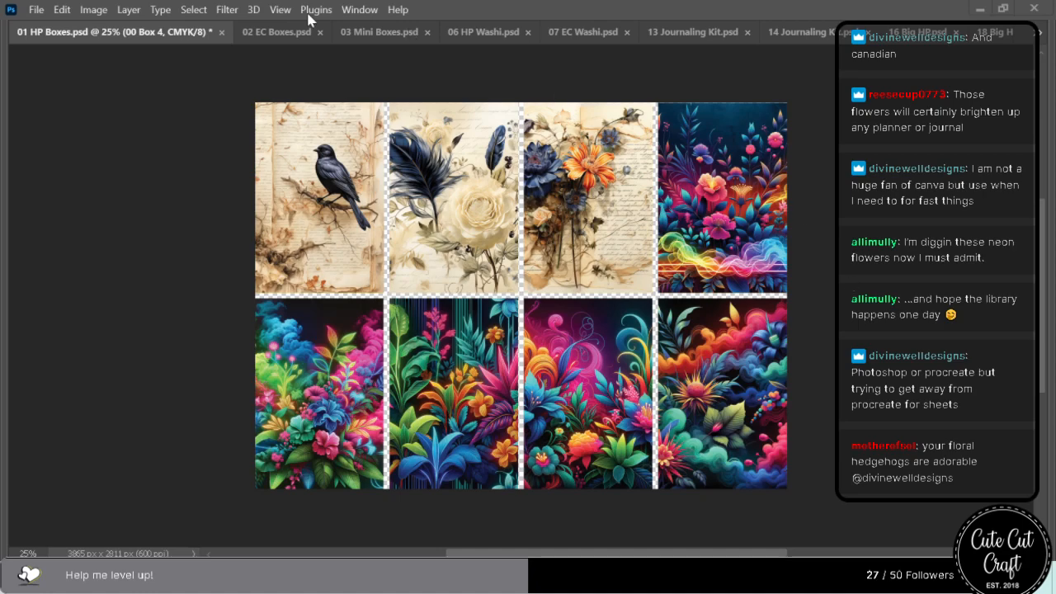
Switch to 00 Box 3.psd, place the dark neon garden artwork and enlarge it from the canvas's upper edge to beyond its lower edge.
click(1040, 32)
click(898, 48)
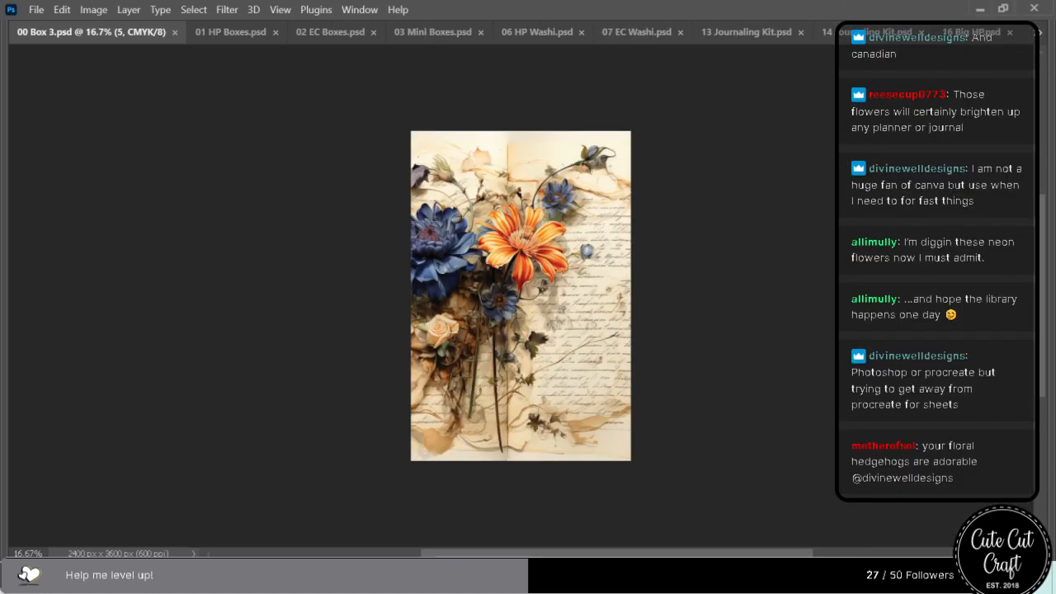
drag(602, 170, 492, 233)
drag(520, 187, 520, 131)
drag(520, 404, 520, 480)
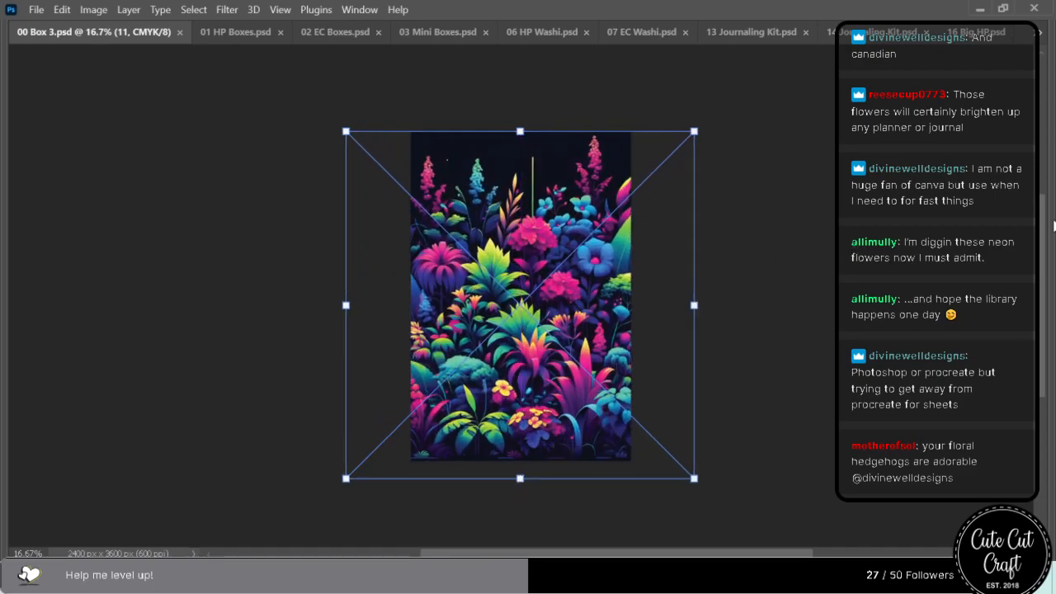
Delete the old orange-flower manuscript layer beneath the neon garden artwork, then save and close 00 Box 3.psd.
mouse_move(1054, 246)
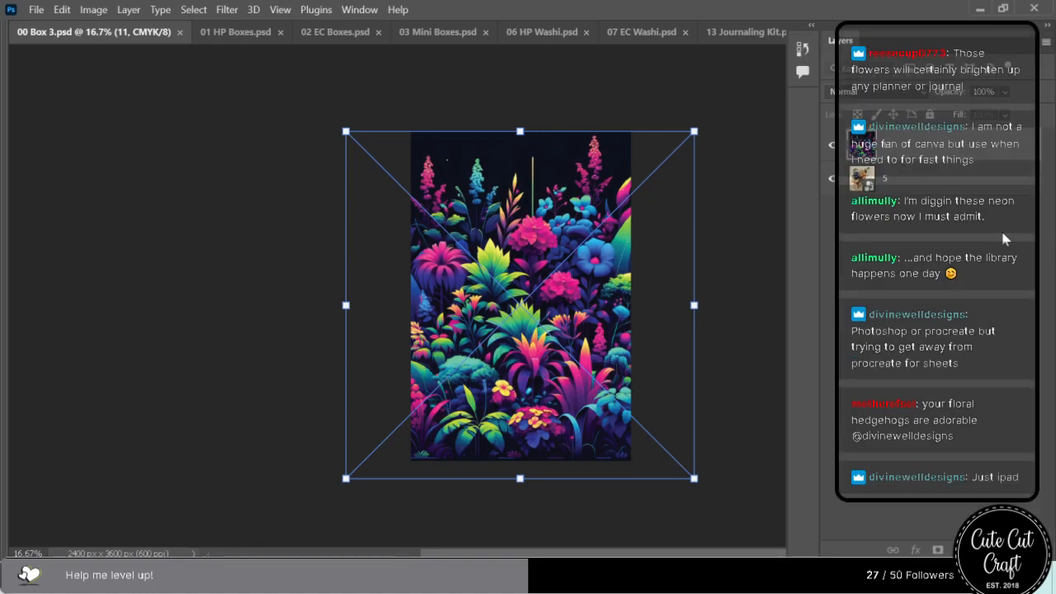
click(897, 178)
key(Delete)
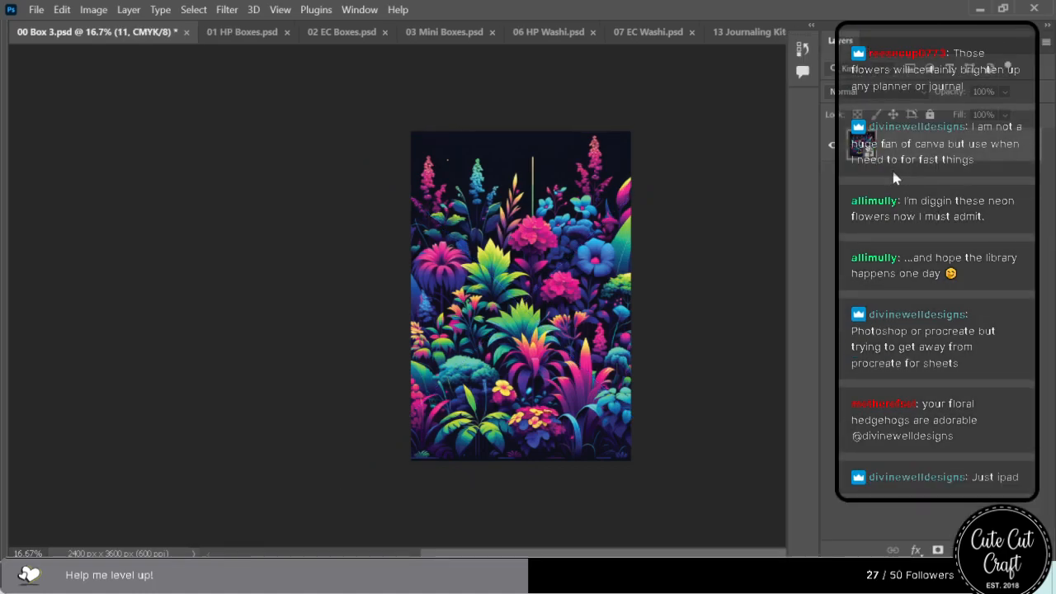
key(ctrl+s)
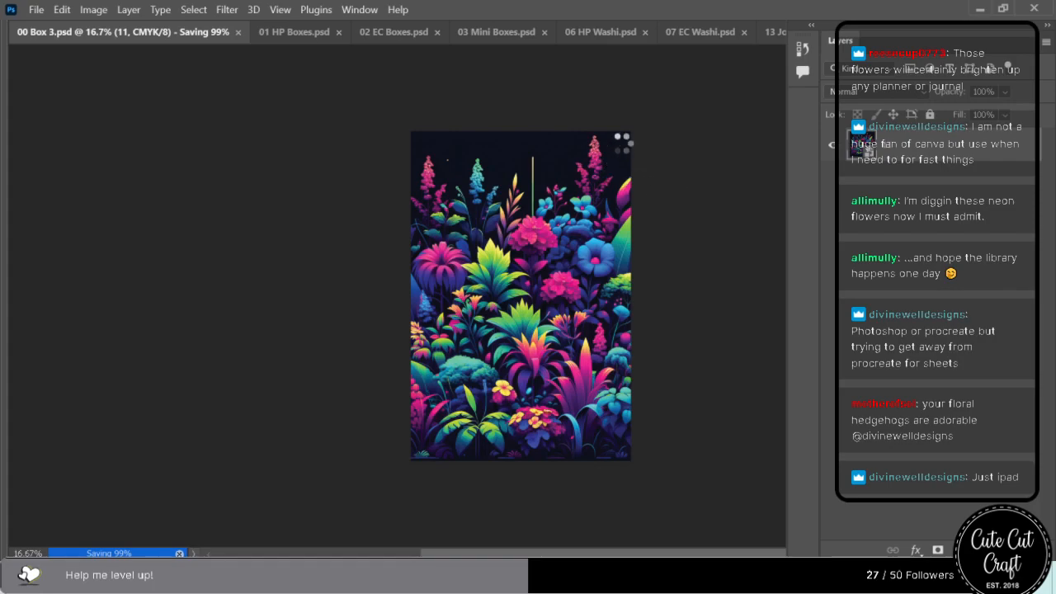
key(Tab)
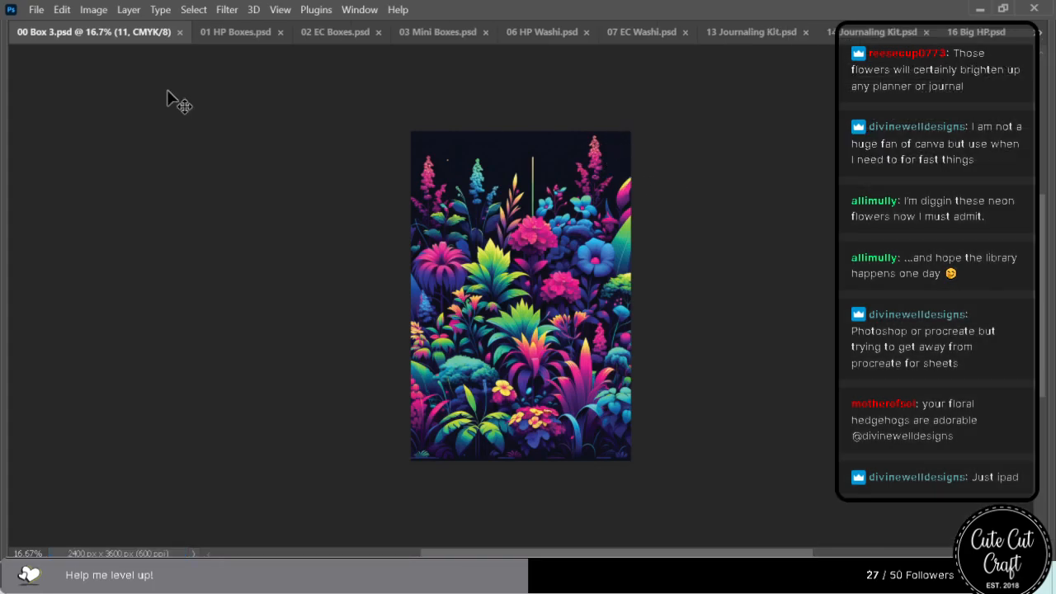
click(180, 32)
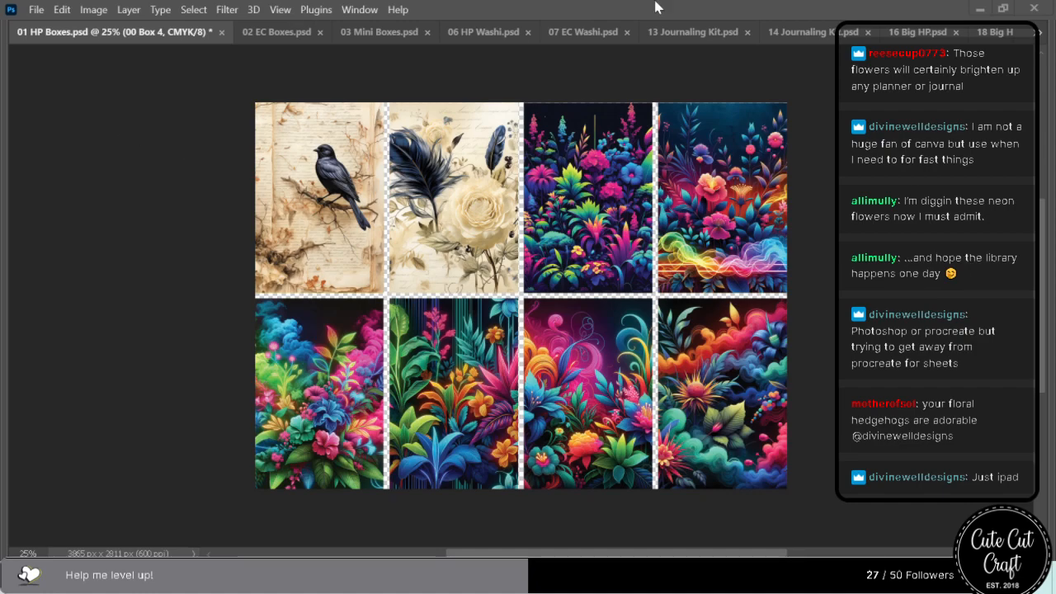
Switch to 00 Box 1.psd, place the glowing floral artwork, enlarge it to full canvas height and align its left edge with the canvas.
click(1041, 35)
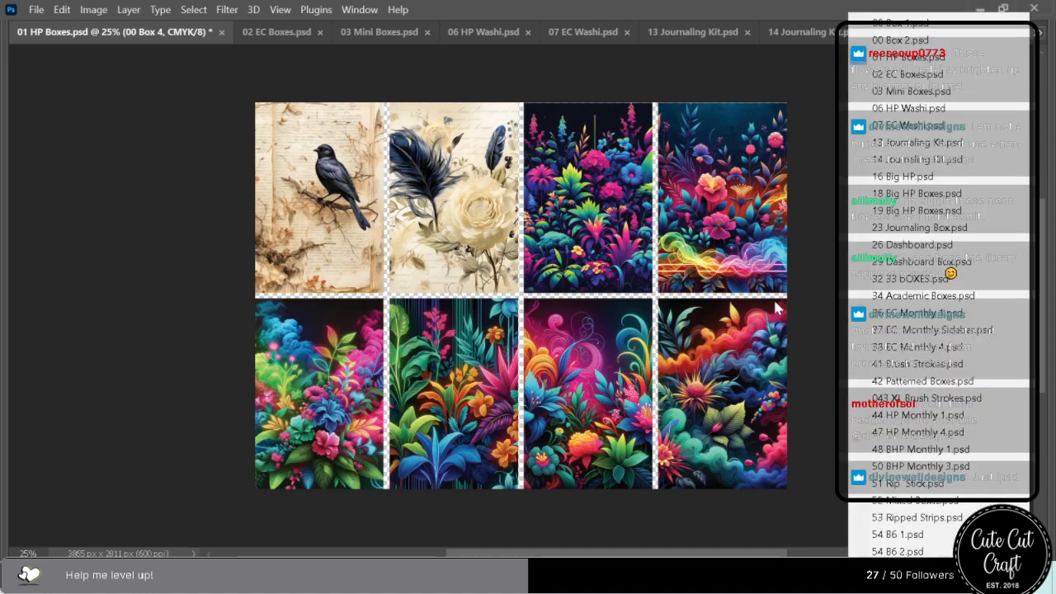
click(908, 23)
drag(1055, 247, 548, 281)
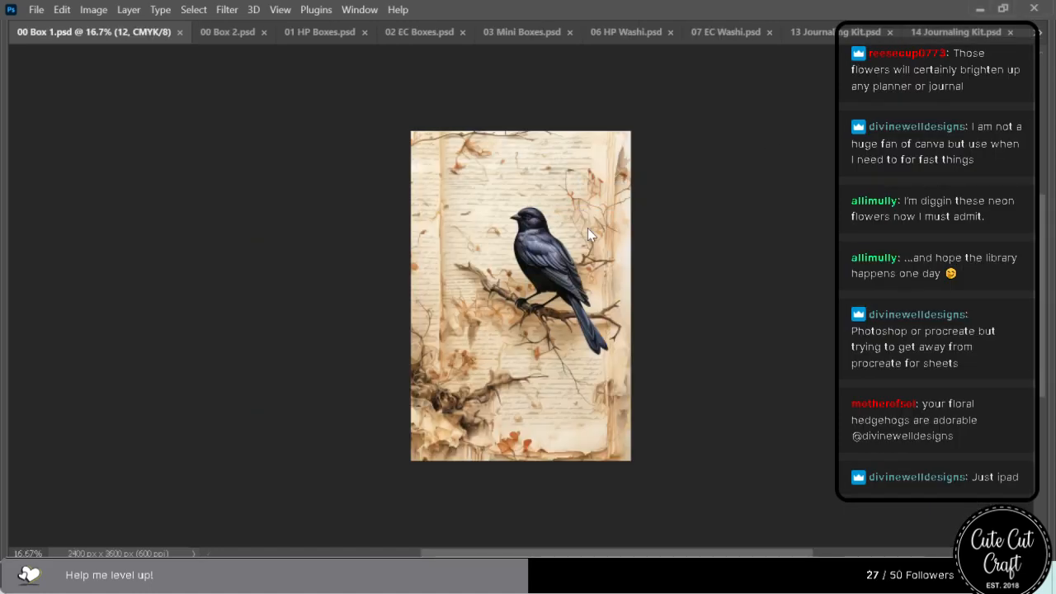
drag(521, 186, 520, 131)
drag(520, 404, 519, 460)
drag(396, 404, 469, 399)
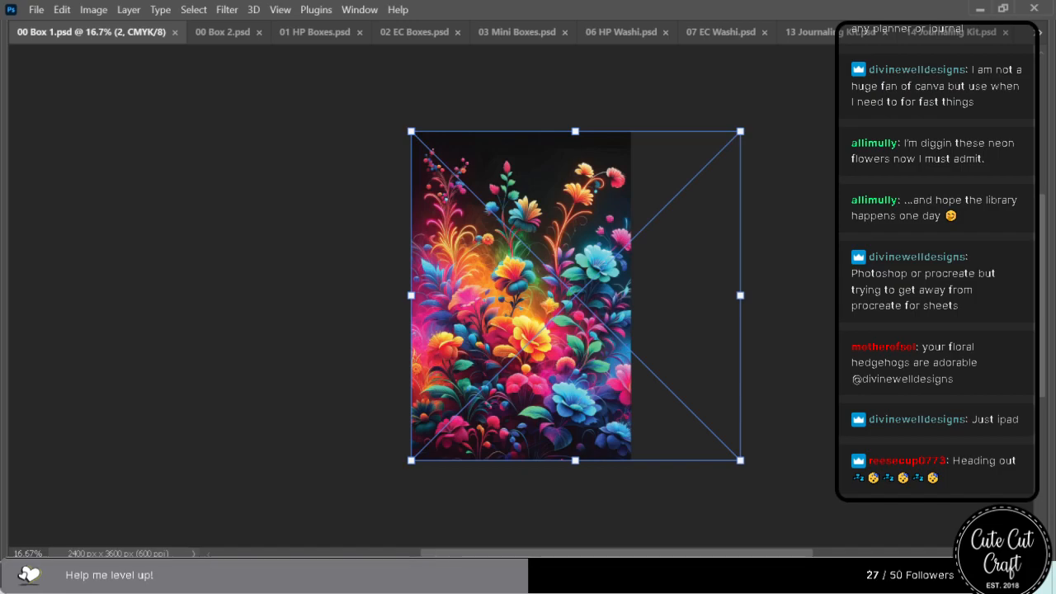
Delete the old bird layer beneath the glowing floral artwork, then save and close 00 Box 1.psd.
mouse_move(1054, 343)
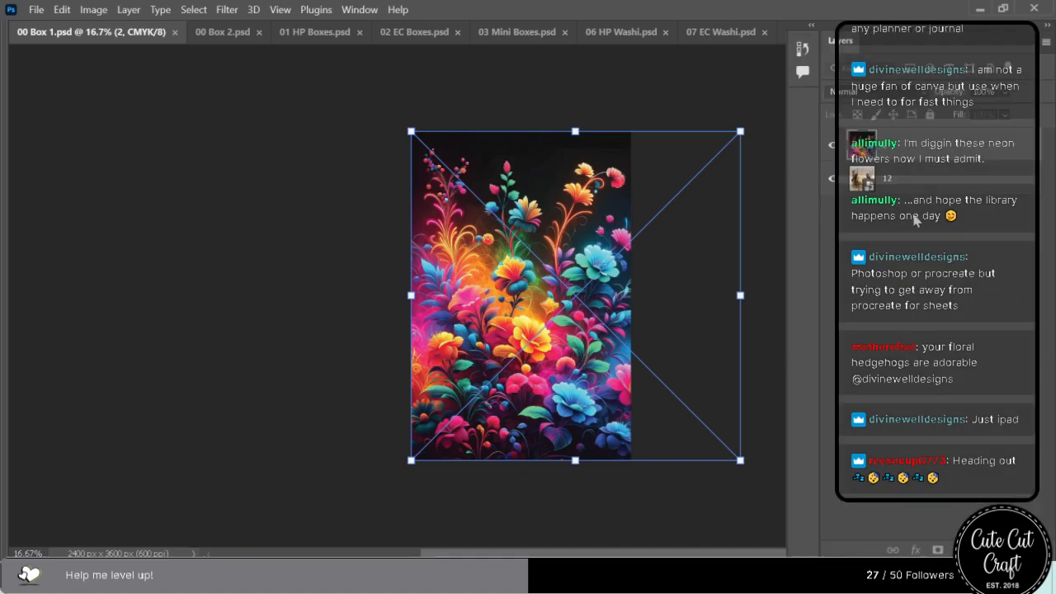
click(884, 177)
key(Delete)
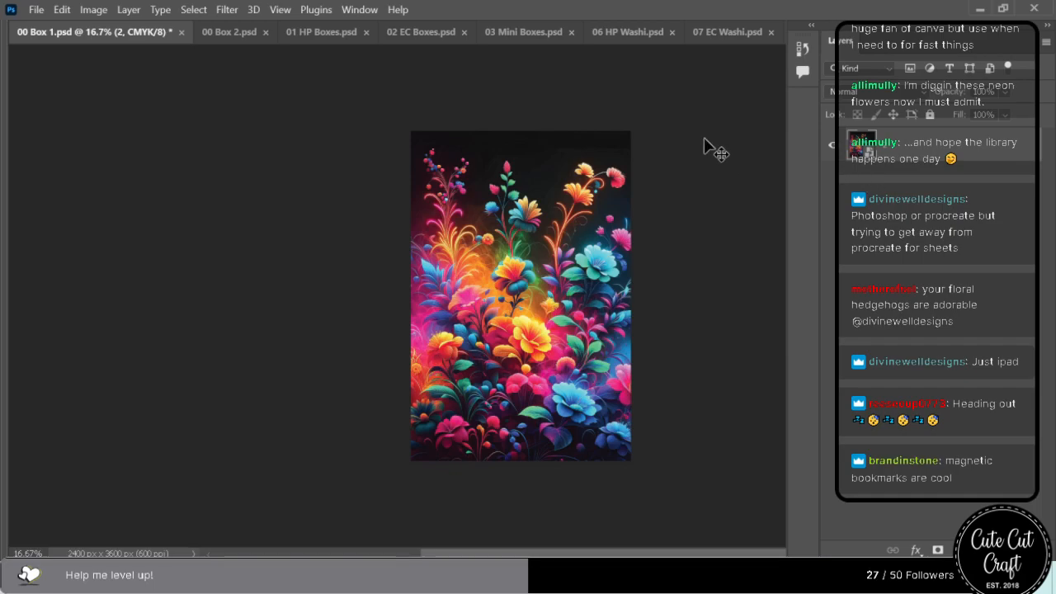
key(ctrl+a)
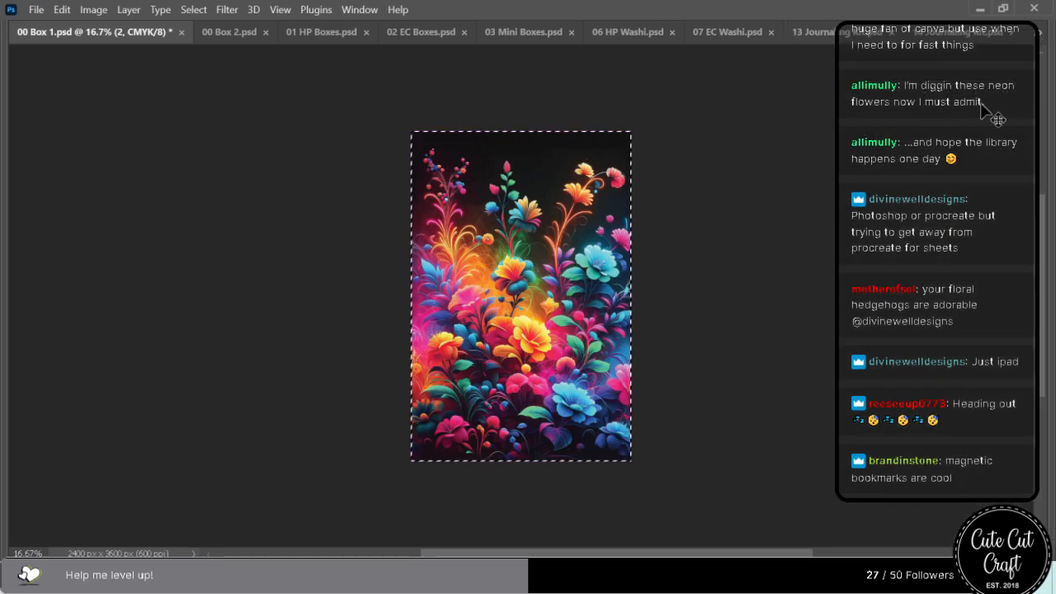
key(ctrl+d)
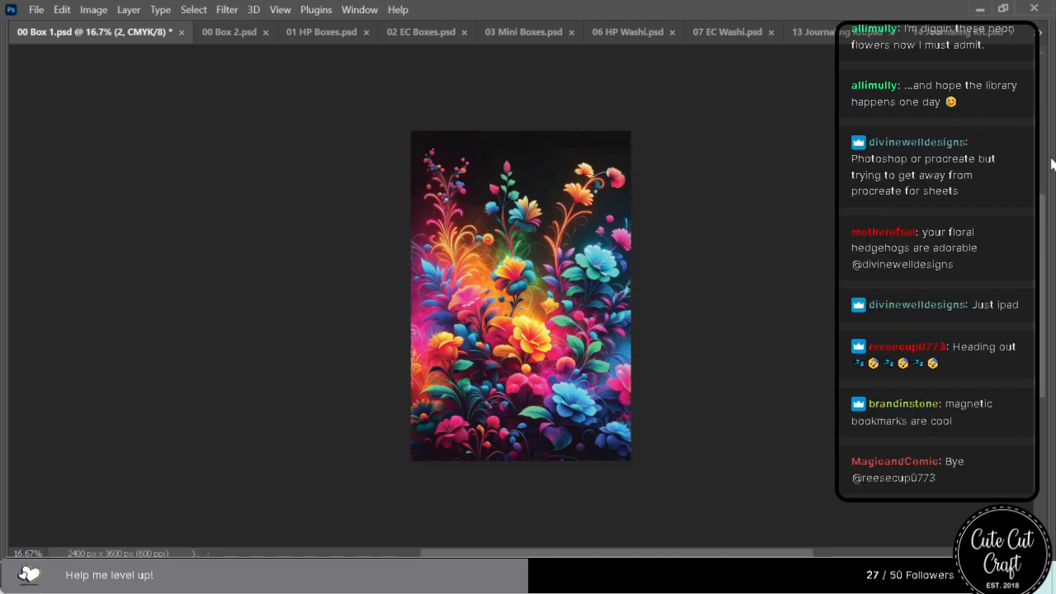
mouse_move(1054, 161)
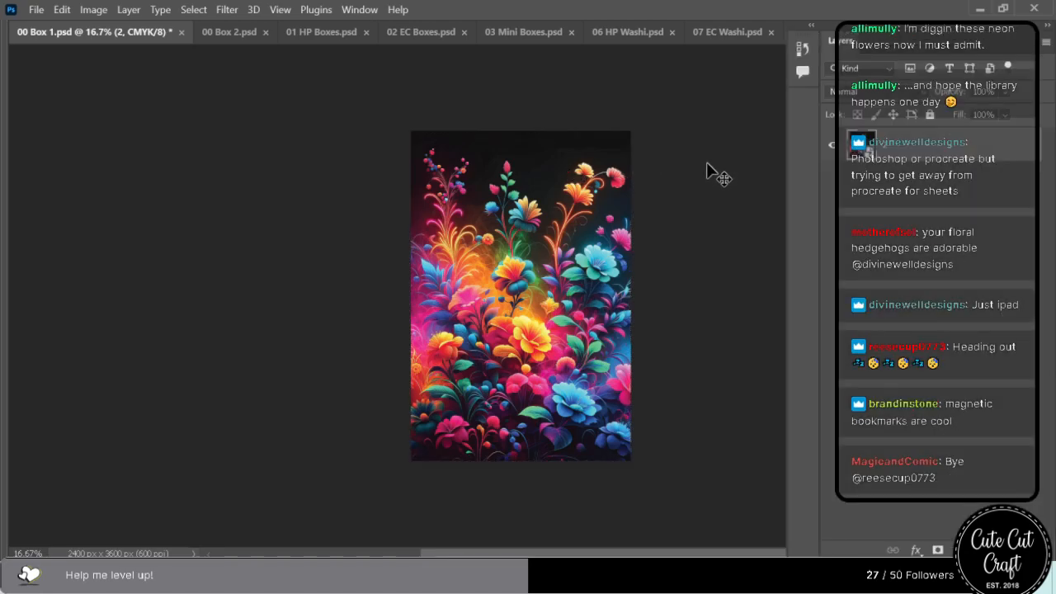
key(ctrl+s)
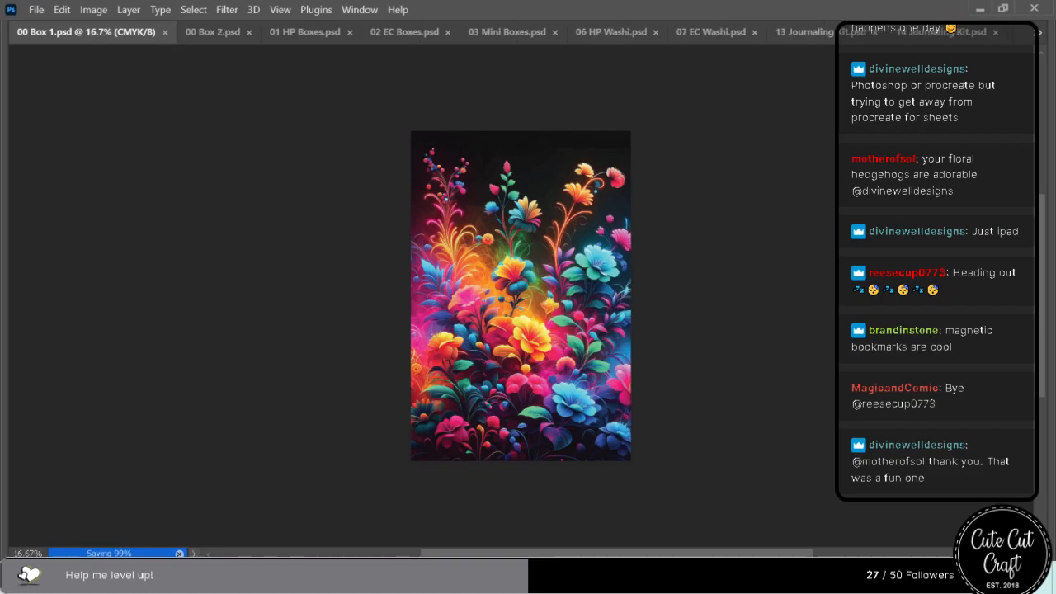
key(alt+Tab)
drag(622, 8, 1055, 2)
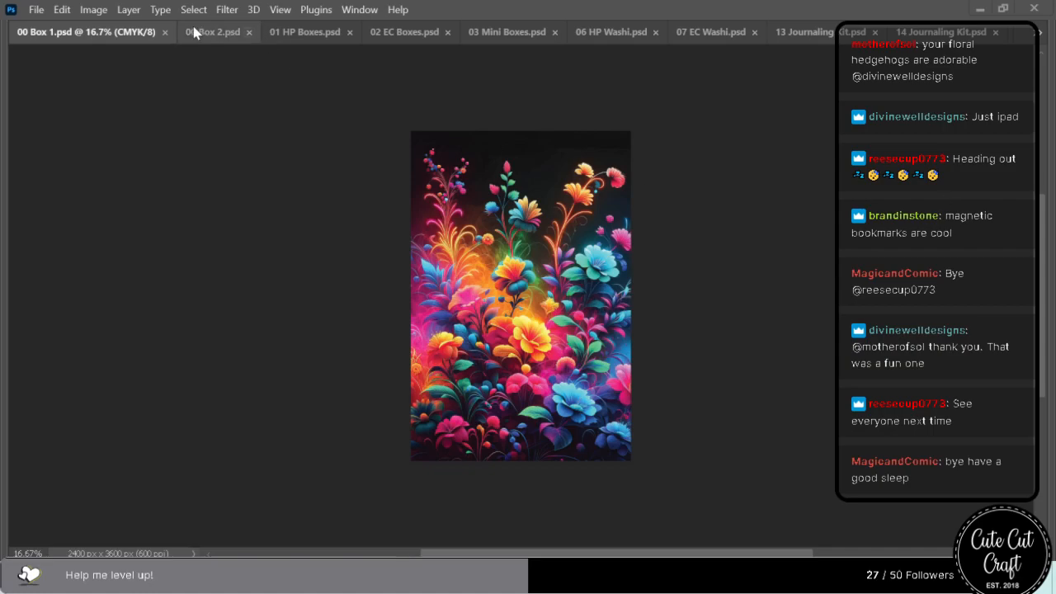
click(165, 32)
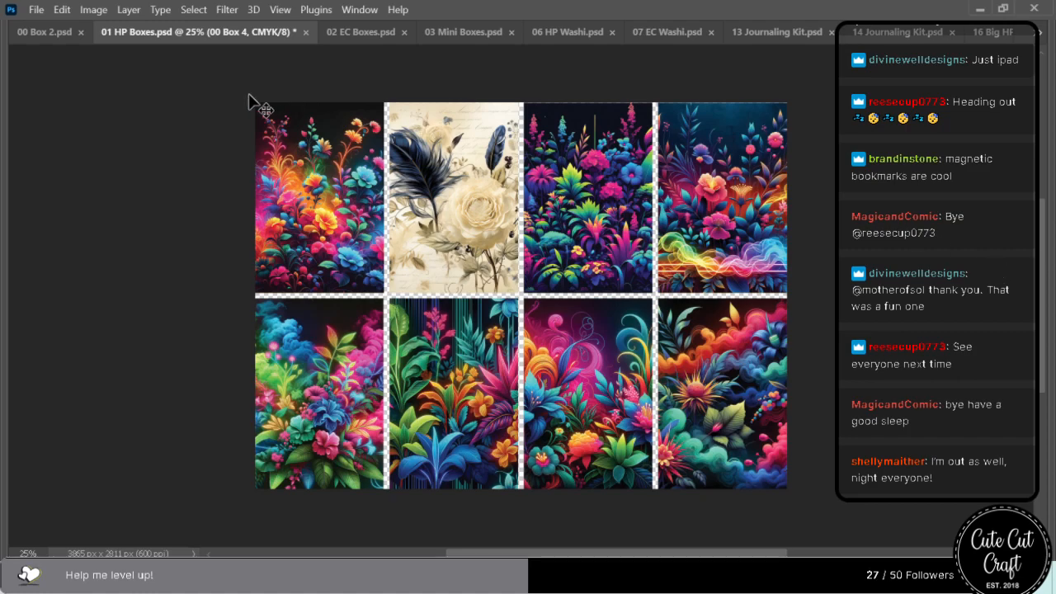
Switch to 00 Box 2.psd, place the bouquet artwork with colorful clouds and enlarge it to the full canvas height.
click(51, 31)
drag(478, 310, 539, 299)
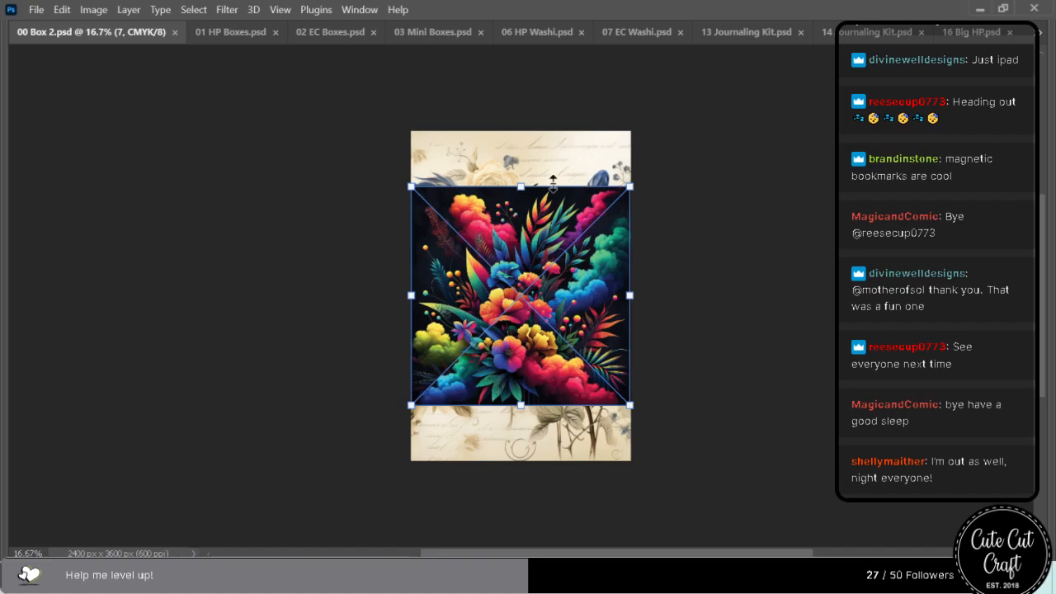
drag(521, 186, 529, 132)
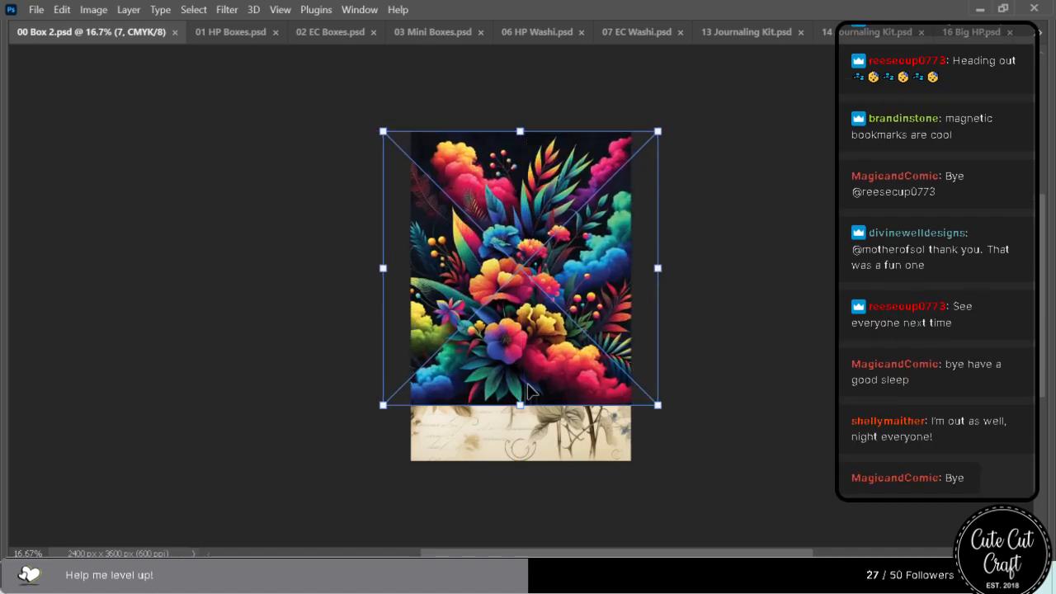
drag(521, 405, 520, 461)
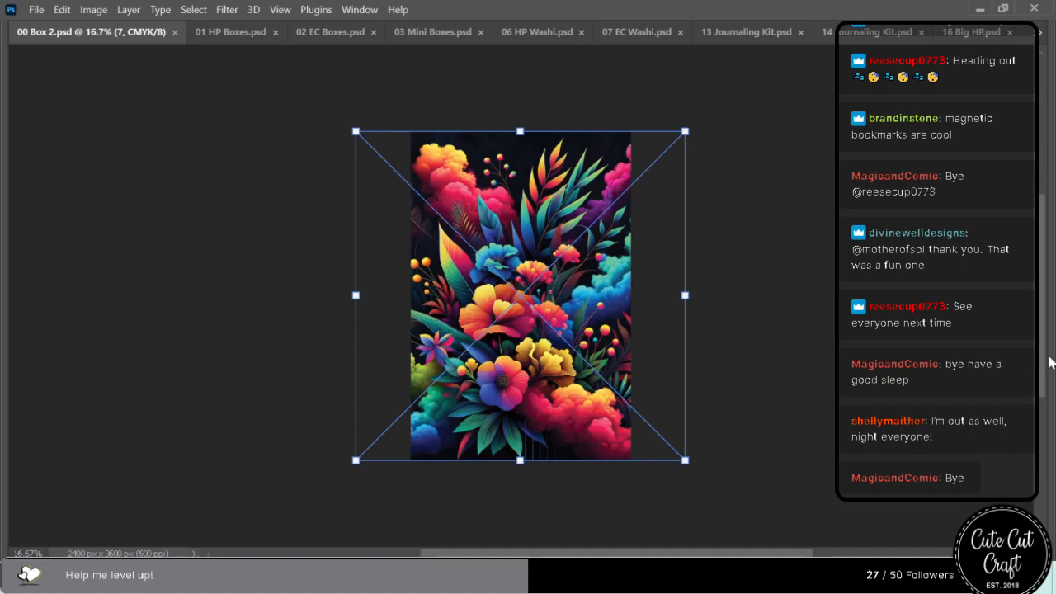
Apply the cloud bouquet's placement, delete the old feather-and-rose layer beneath it, then save and close 00 Box 2.psd.
mouse_move(1051, 361)
key(Return)
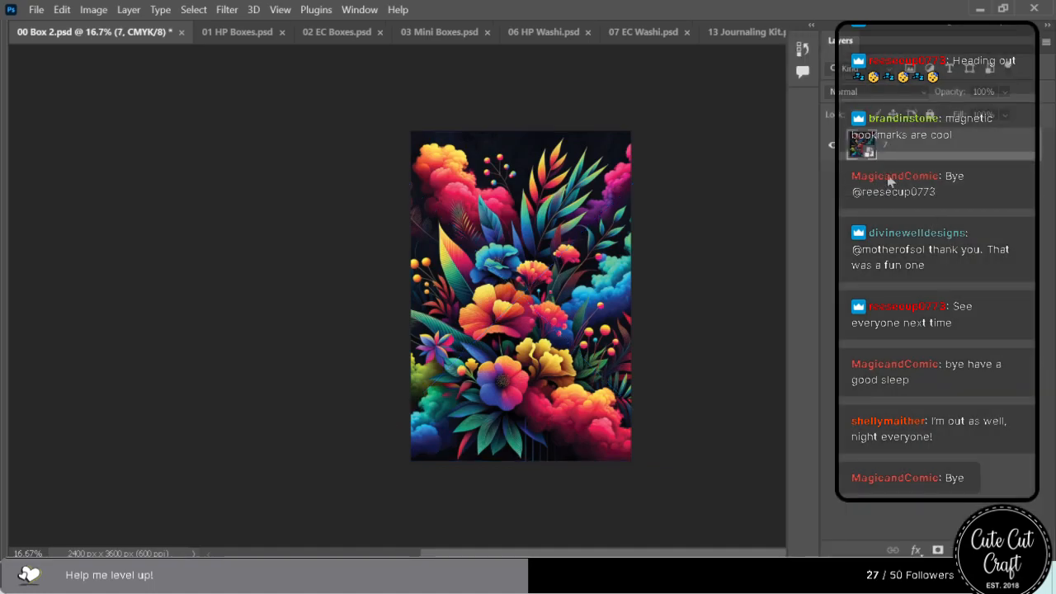
key(ctrl+s)
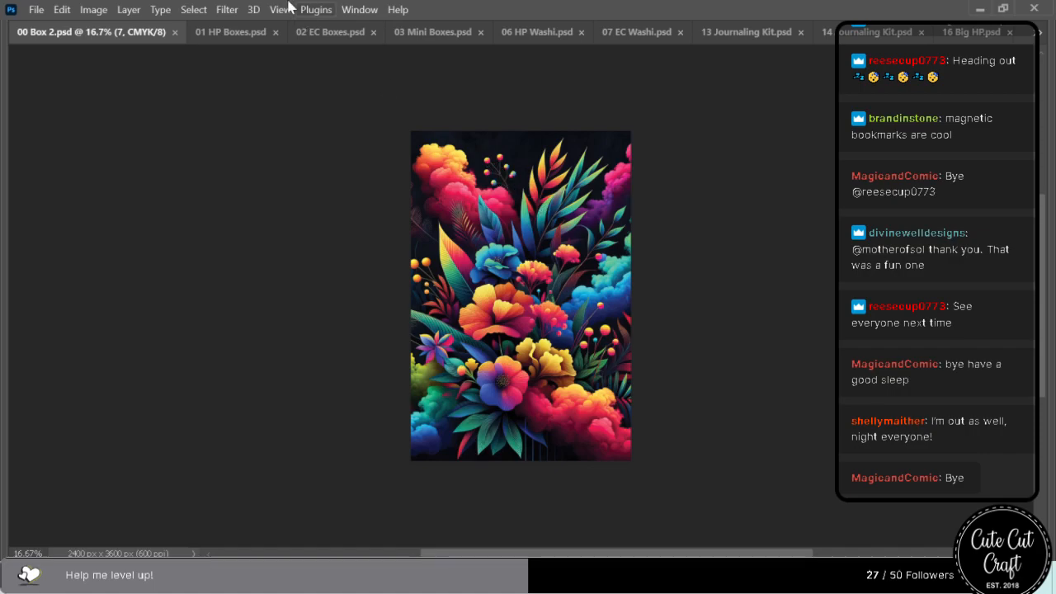
click(175, 33)
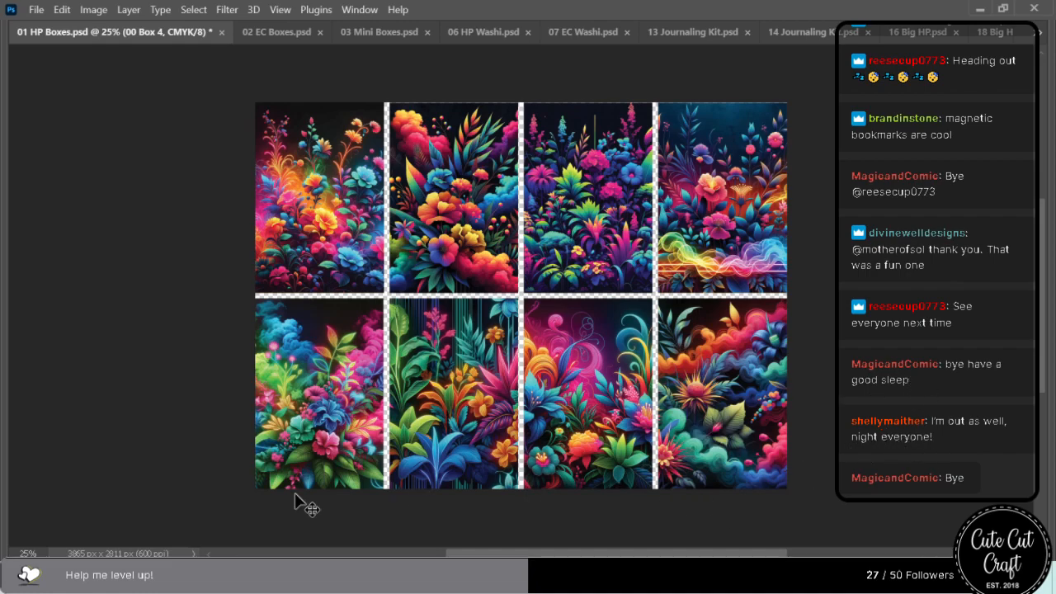
Save the updated floral boxes in 01 HP Boxes.psd and close the file.
mouse_move(308, 576)
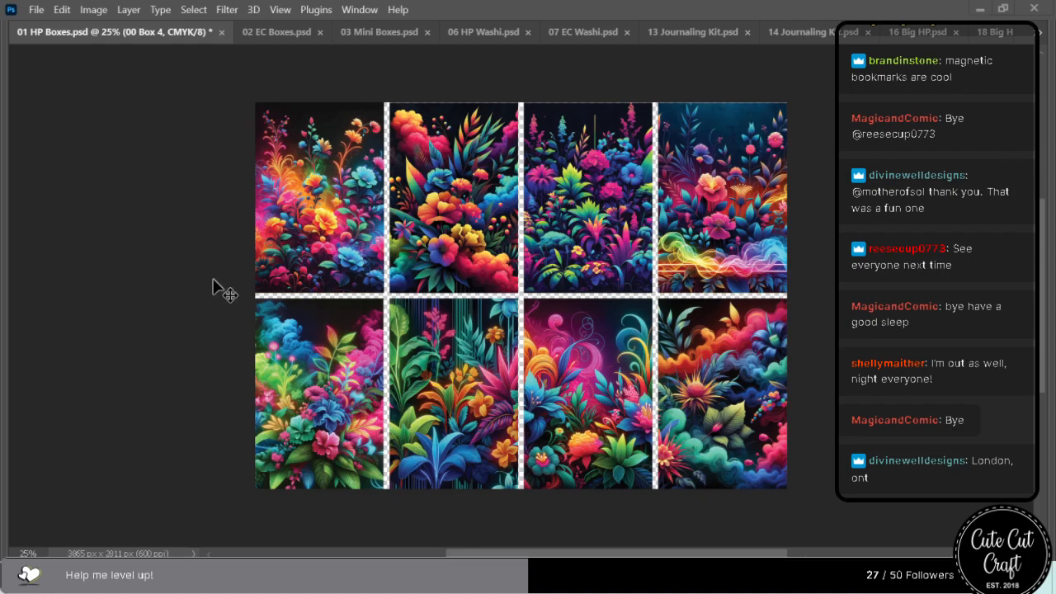
key(ctrl+s)
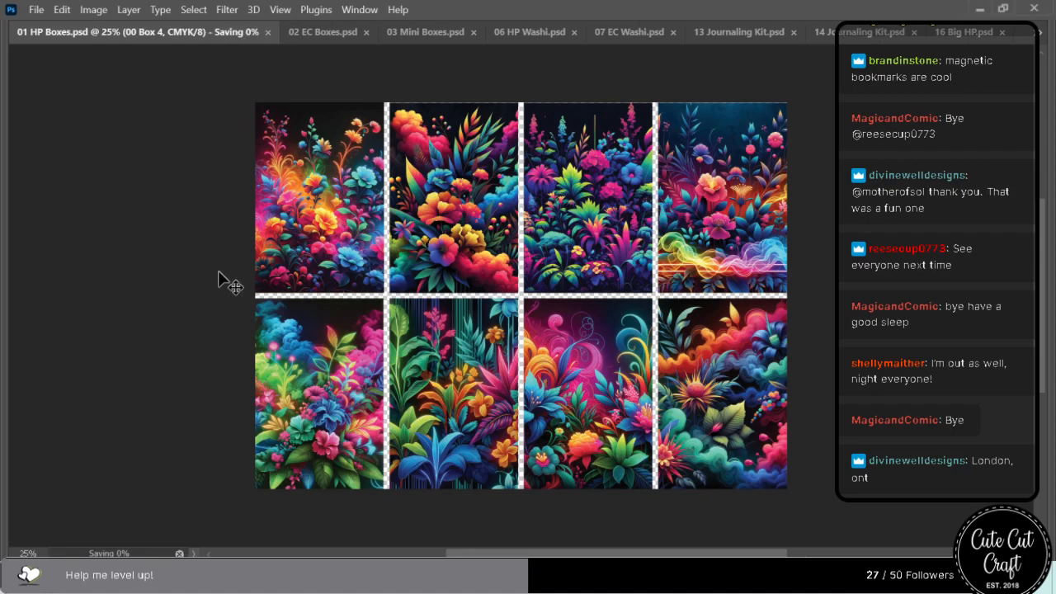
click(217, 34)
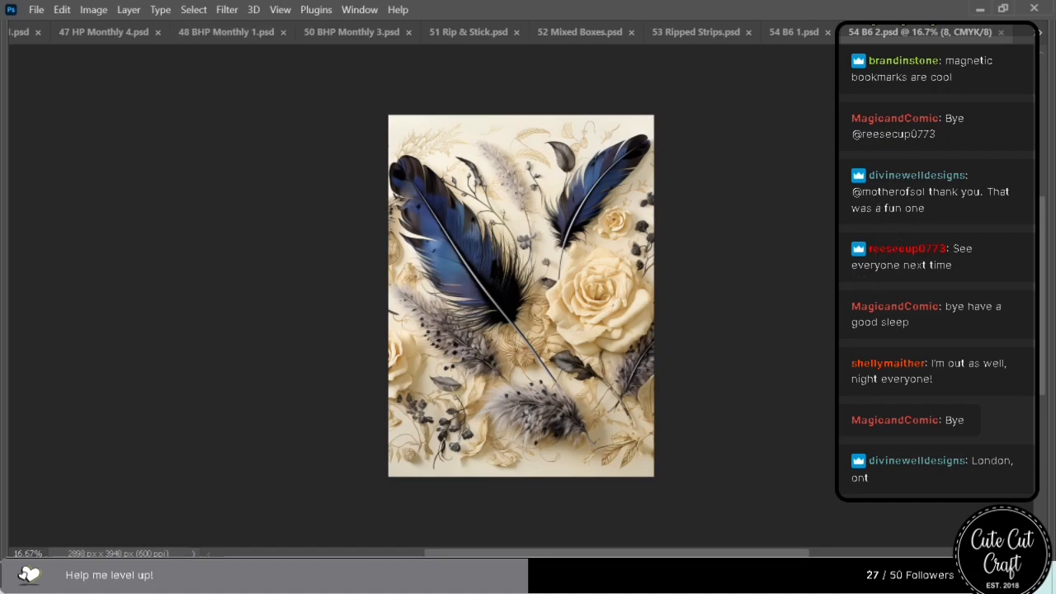
Place the glowing neon flower artwork in 54 B6 2.psd, enlarge it to the full canvas height and continue placing the additional file.
drag(679, 221, 489, 300)
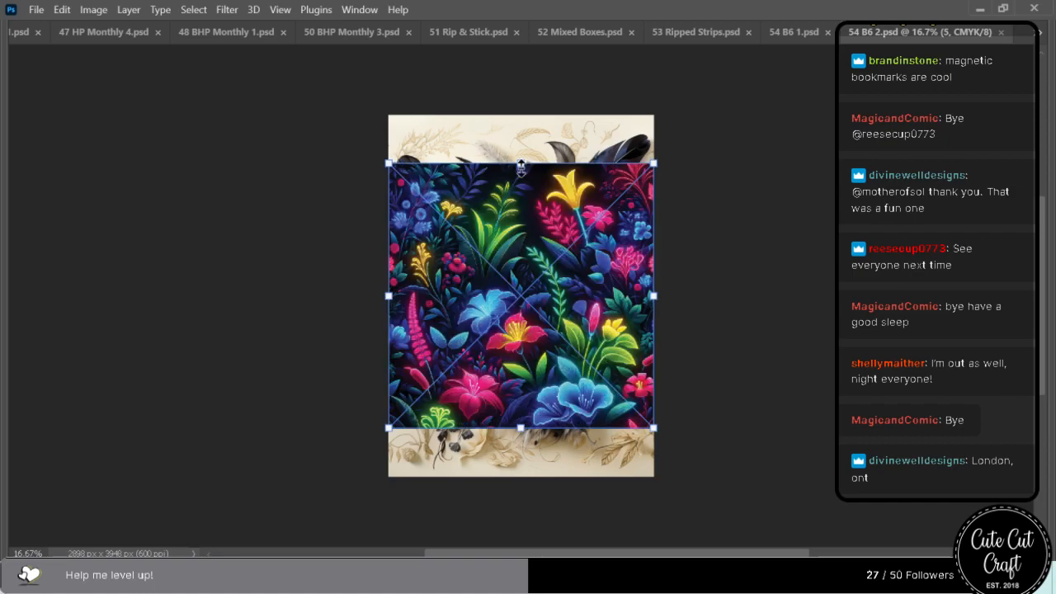
drag(521, 163, 517, 116)
drag(521, 427, 521, 476)
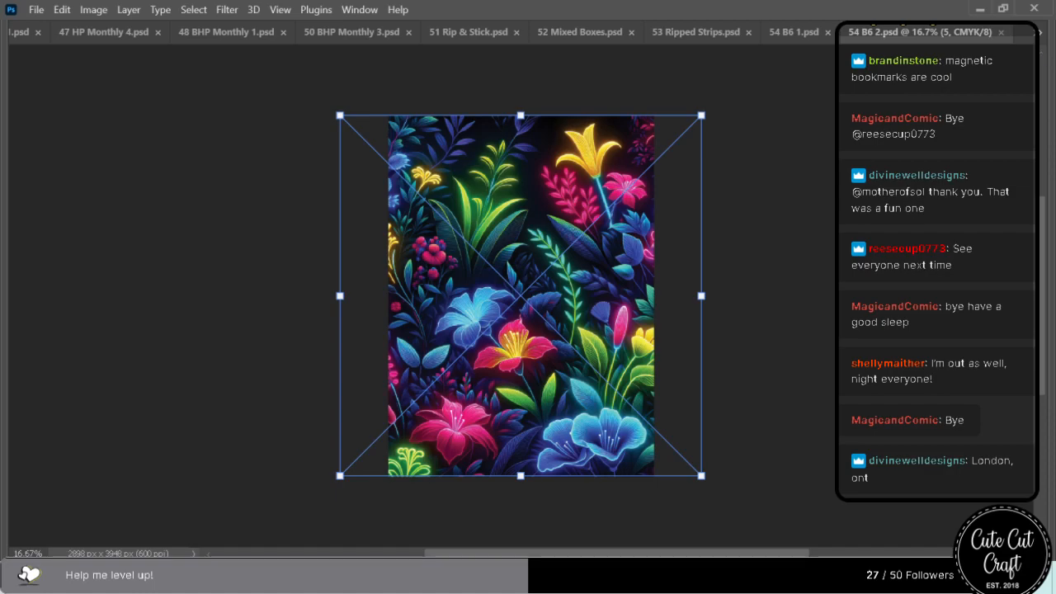
mouse_move(1054, 86)
click(886, 180)
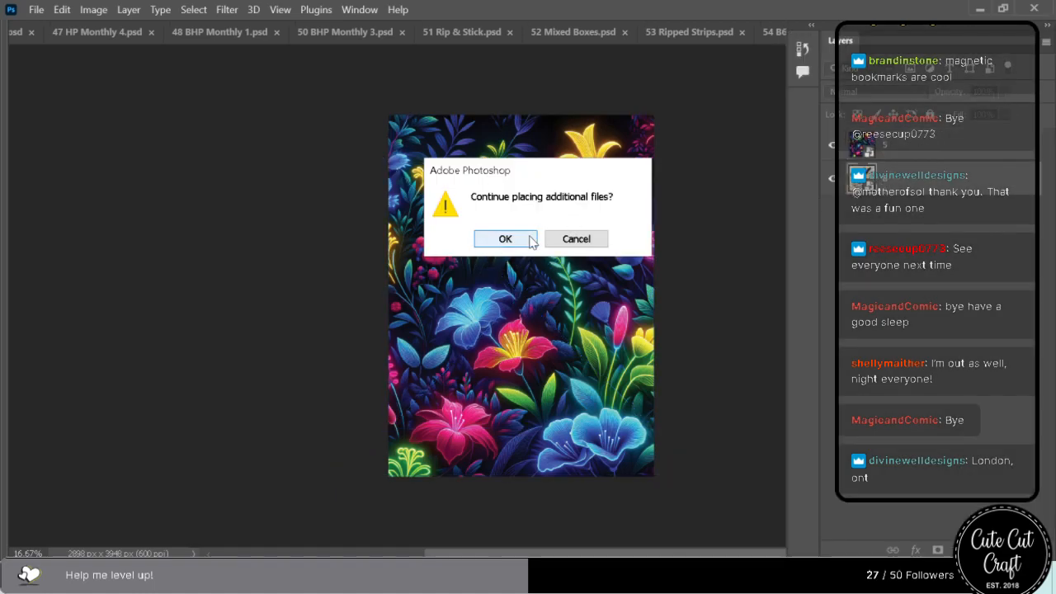
click(532, 239)
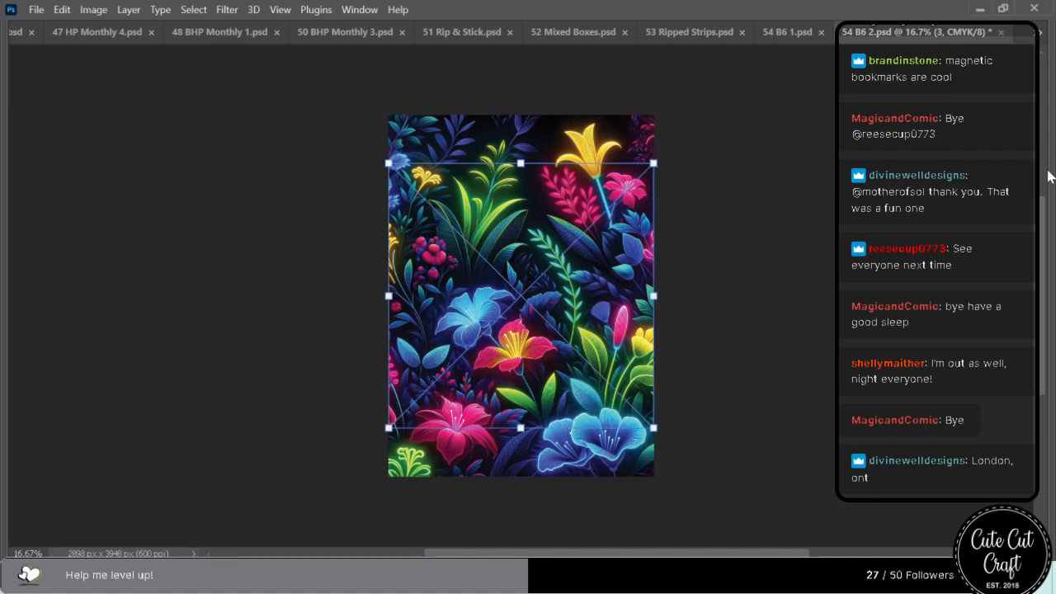
Delete the old feather-and-rose layer and the extra placed floral layer, then save and close 54 B6 2.psd.
mouse_move(1052, 175)
click(914, 210)
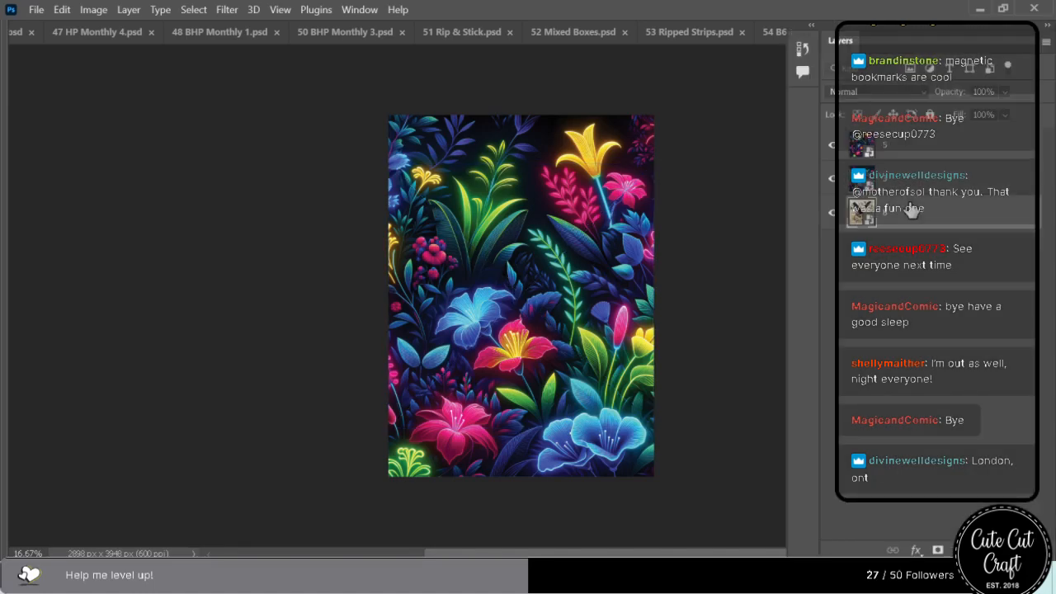
key(Delete)
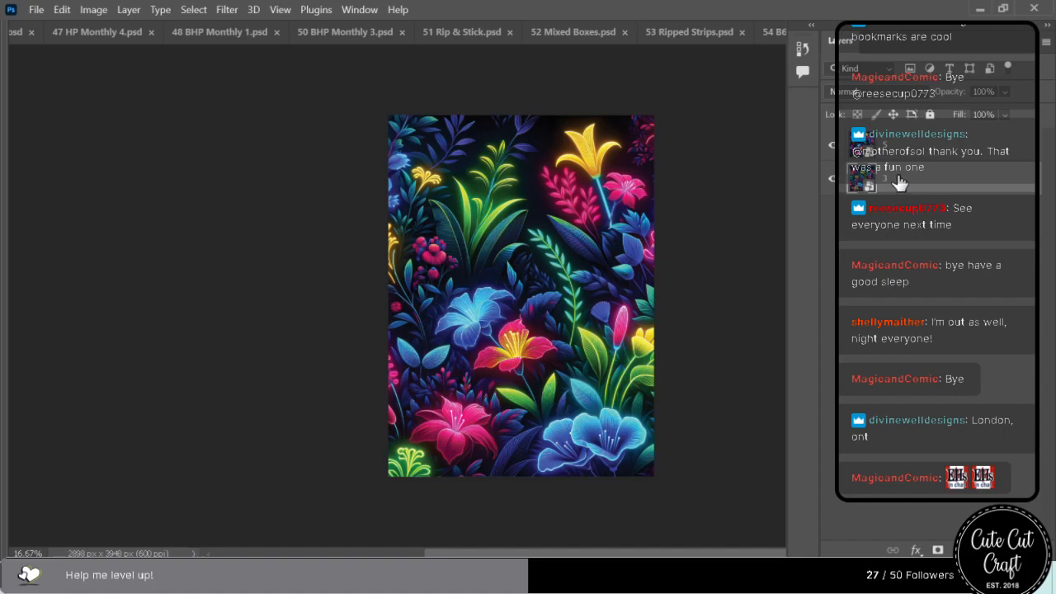
key(Delete)
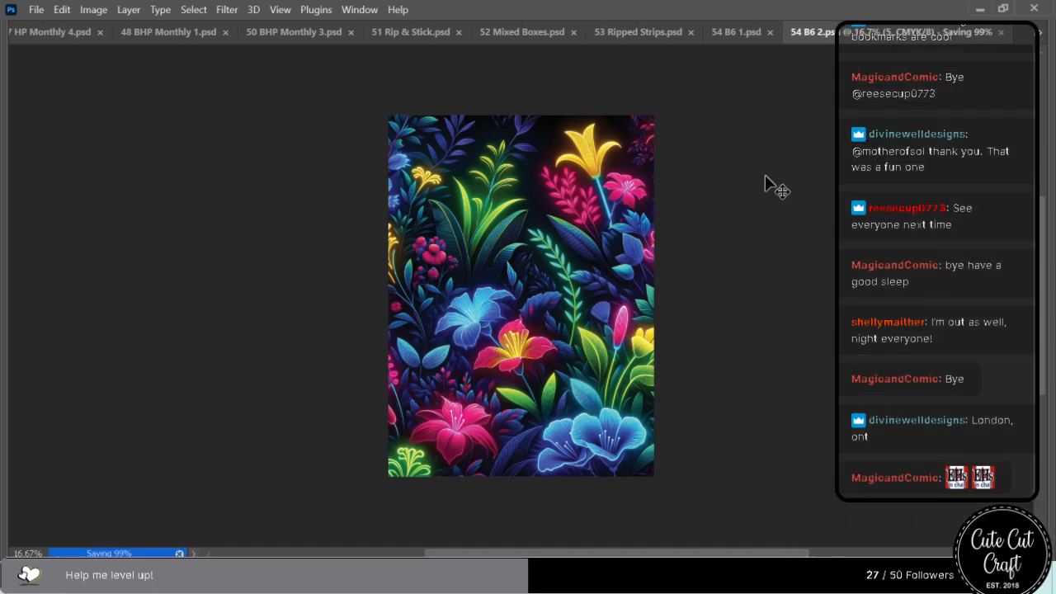
click(1002, 33)
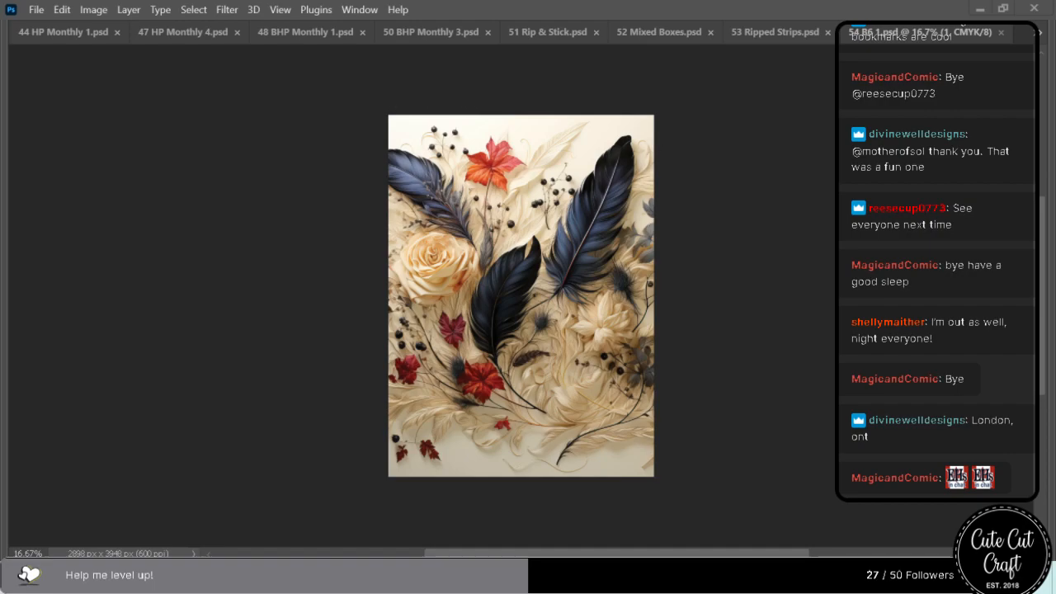
Place the smoky floral artwork with colorful fronds in 54 B6 1.psd and enlarge it to the full canvas height.
drag(1053, 301, 584, 289)
drag(520, 162, 521, 115)
drag(521, 428, 521, 475)
Apply the smoky floral placement, delete the old feather layer beneath it, then save and close 54 B6 1.psd.
mouse_move(1053, 295)
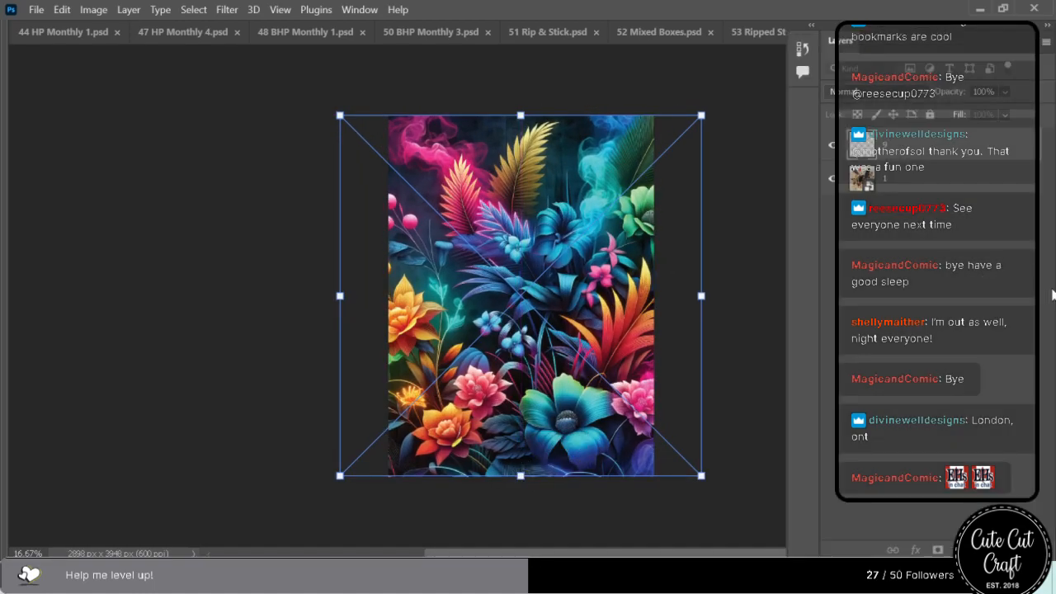
click(896, 184)
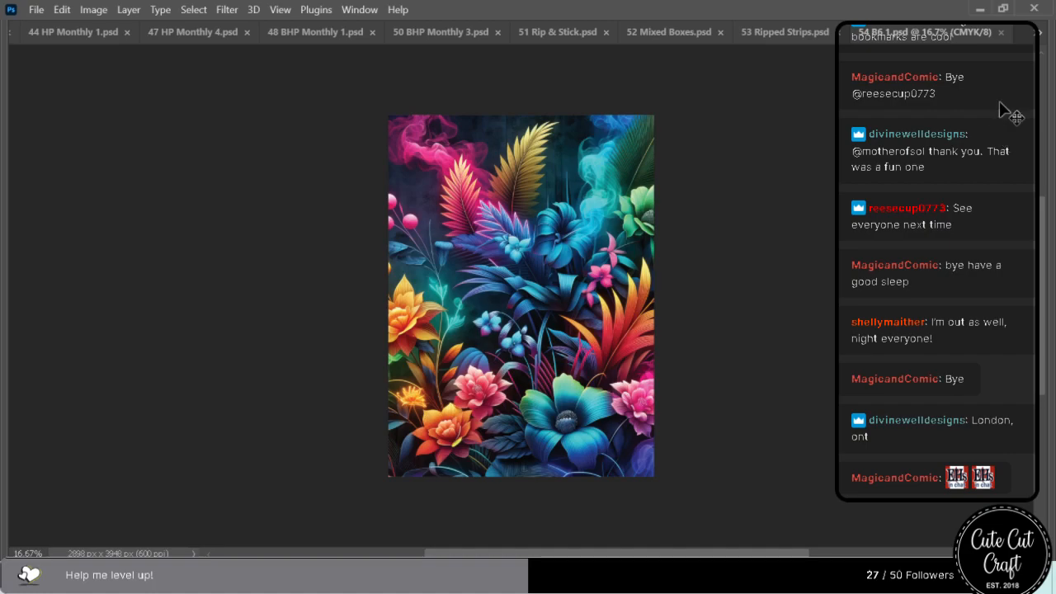
click(999, 34)
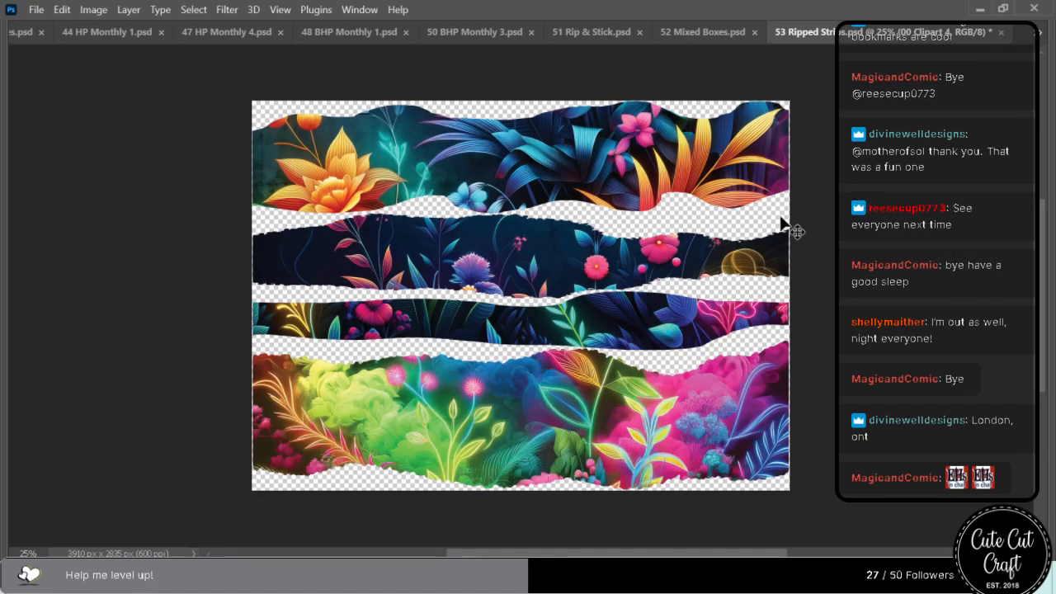
Reposition the floral artwork inside the ripped strips to show the larger blooms, then save and close 53 Ripped Strips.psd.
drag(404, 190, 524, 304)
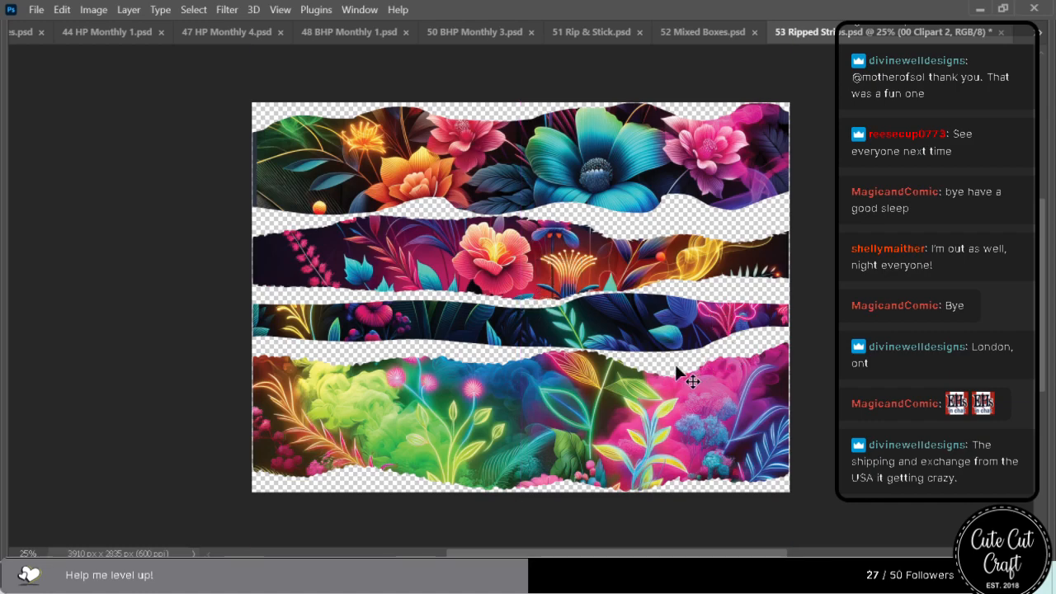
drag(620, 384, 631, 364)
drag(643, 444, 654, 535)
drag(616, 426, 589, 508)
key(ctrl+s)
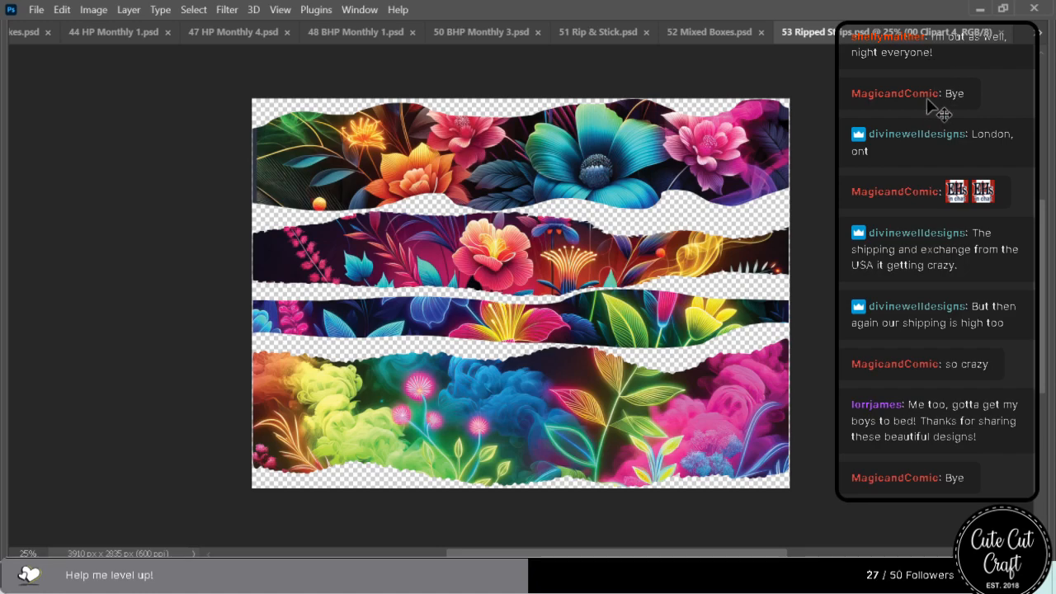
click(1000, 32)
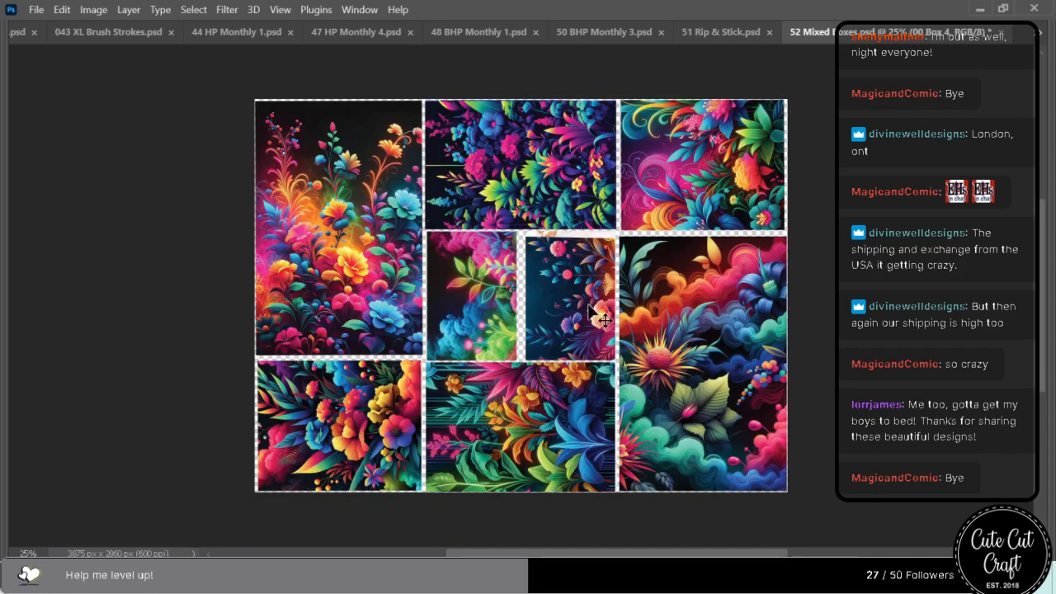
Reposition the floral artwork inside the two small central boxes, then save and close 52 Mixed Boxes.psd.
drag(590, 329, 562, 334)
drag(563, 279, 563, 283)
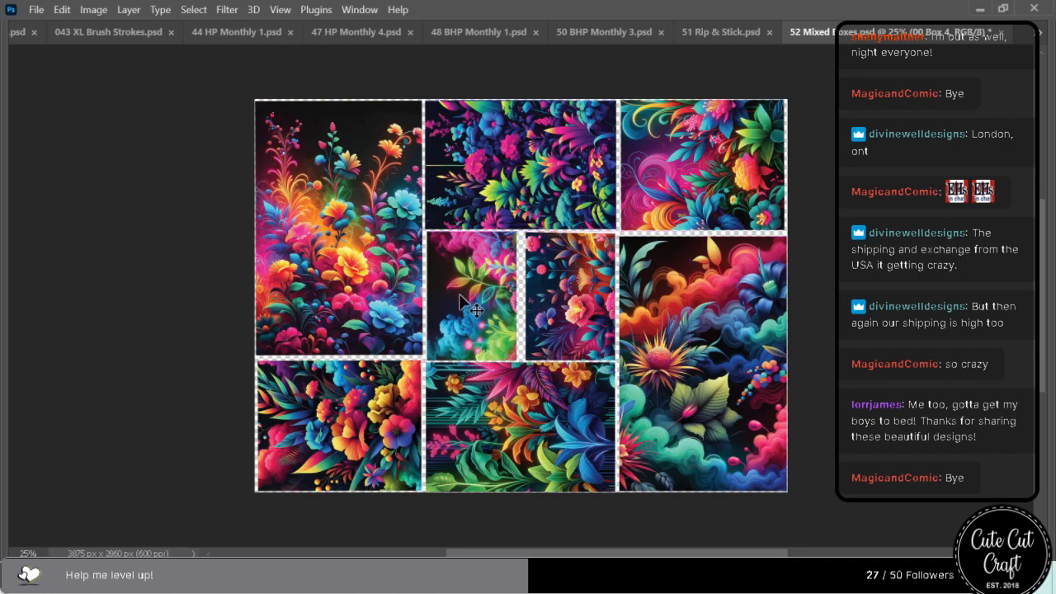
drag(458, 296, 482, 330)
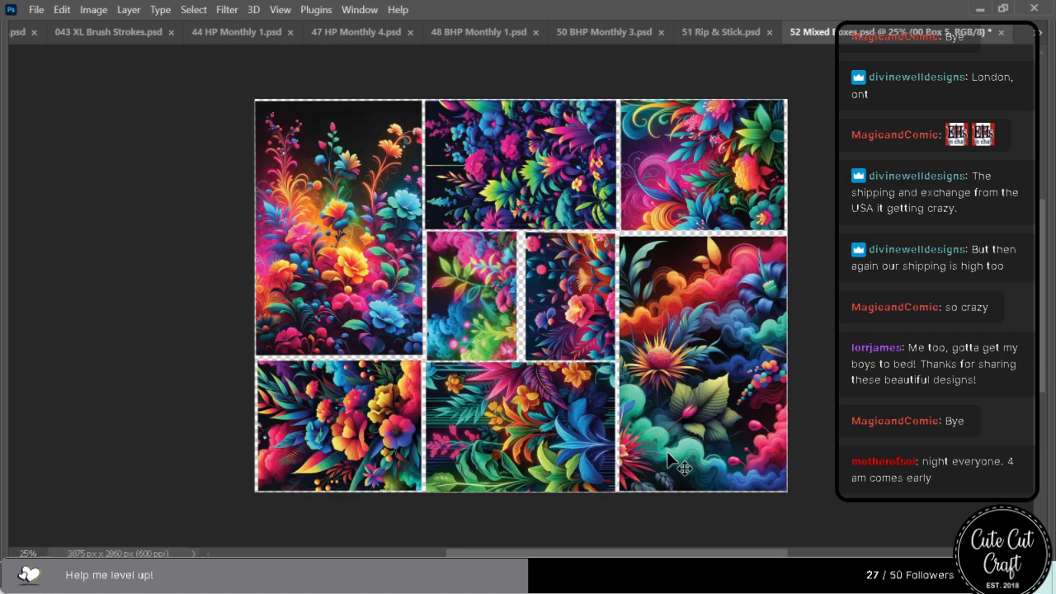
drag(668, 453, 668, 452)
key(ctrl+s)
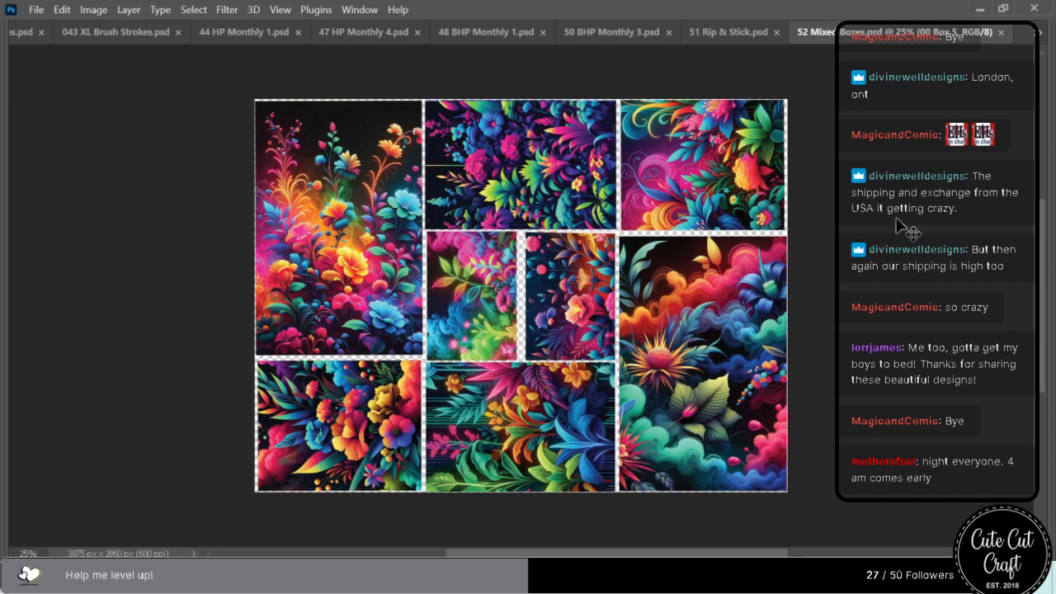
click(1001, 32)
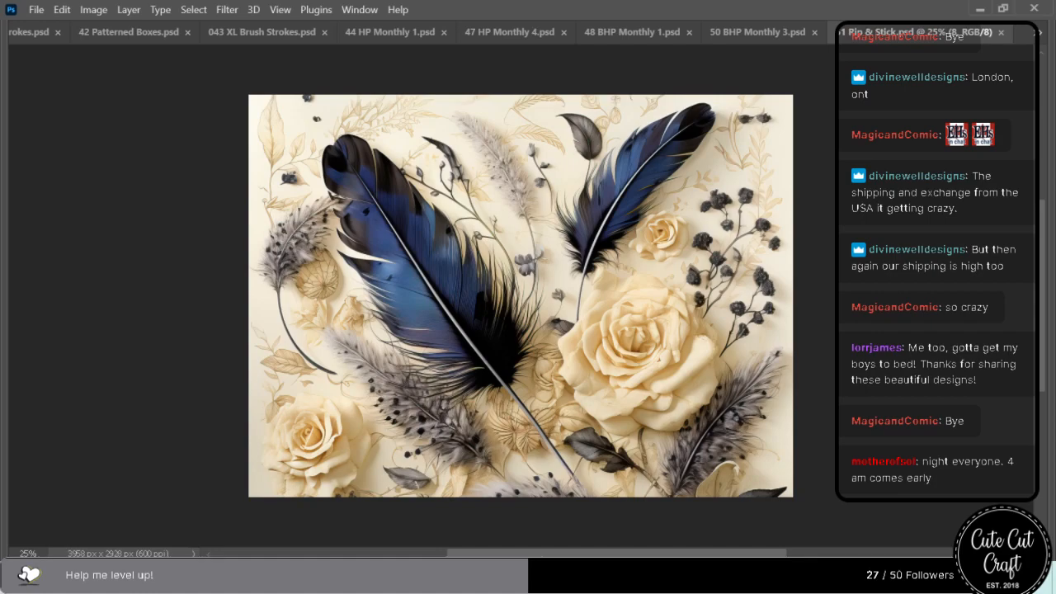
Place the smoky floral artwork in 51 Rip & Stick.psd, enlarge it to full canvas width and align its top edge with the canvas.
drag(1055, 215, 569, 235)
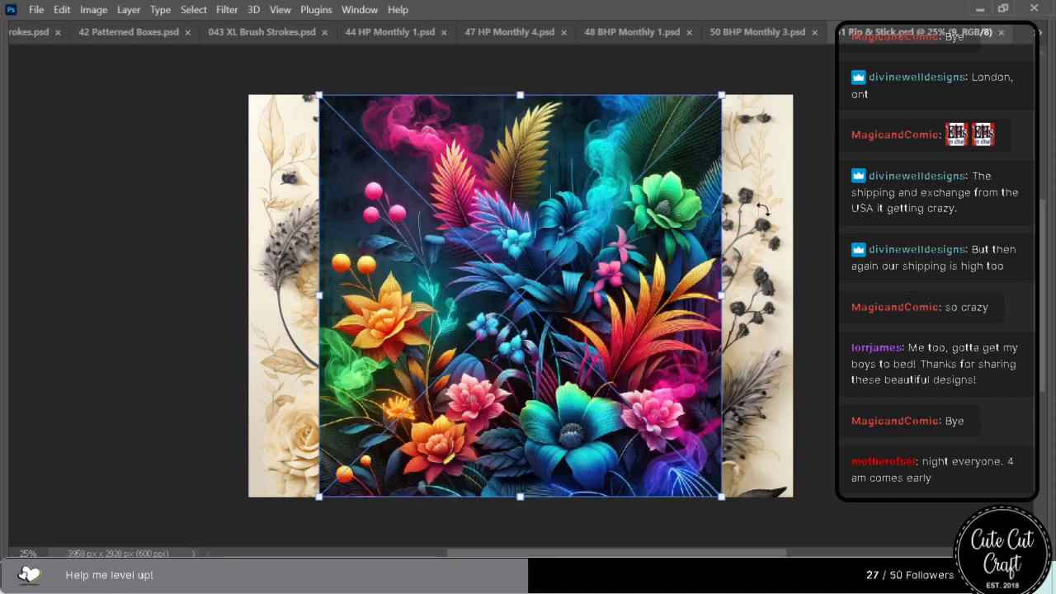
drag(723, 295, 793, 296)
drag(306, 296, 246, 298)
drag(495, 206, 492, 266)
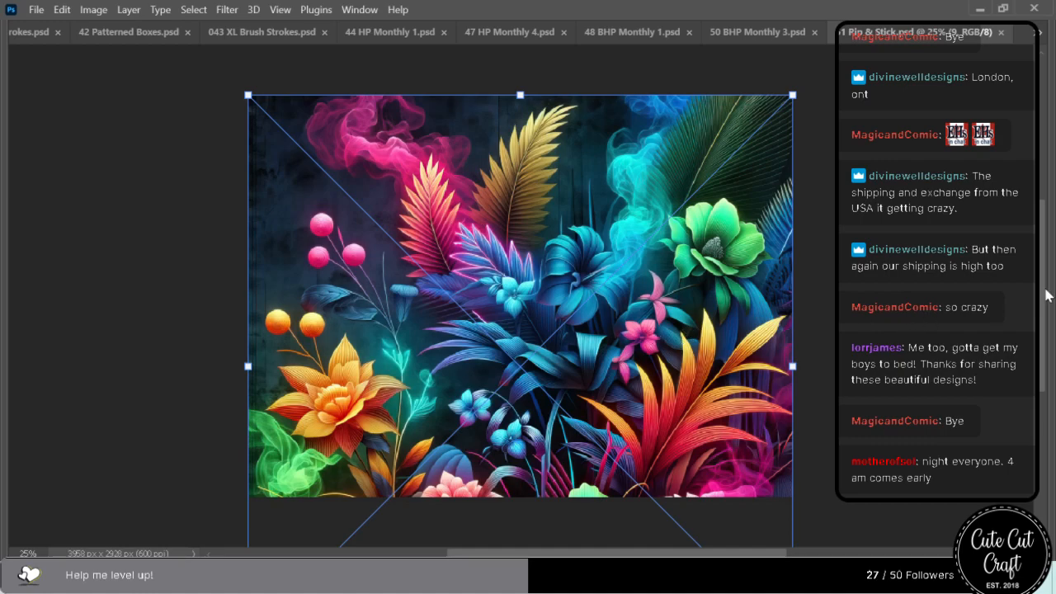
Delete the old feather-and-rose layer beneath the smoky floral artwork, then save and close 51 Rip & Stick.psd.
mouse_move(1054, 298)
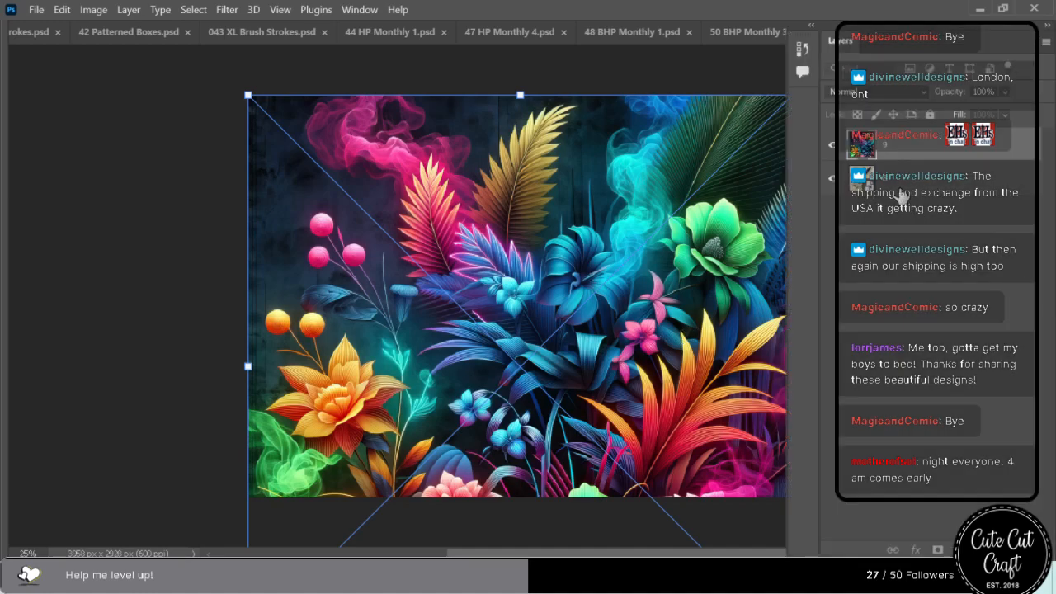
click(900, 192)
key(Delete)
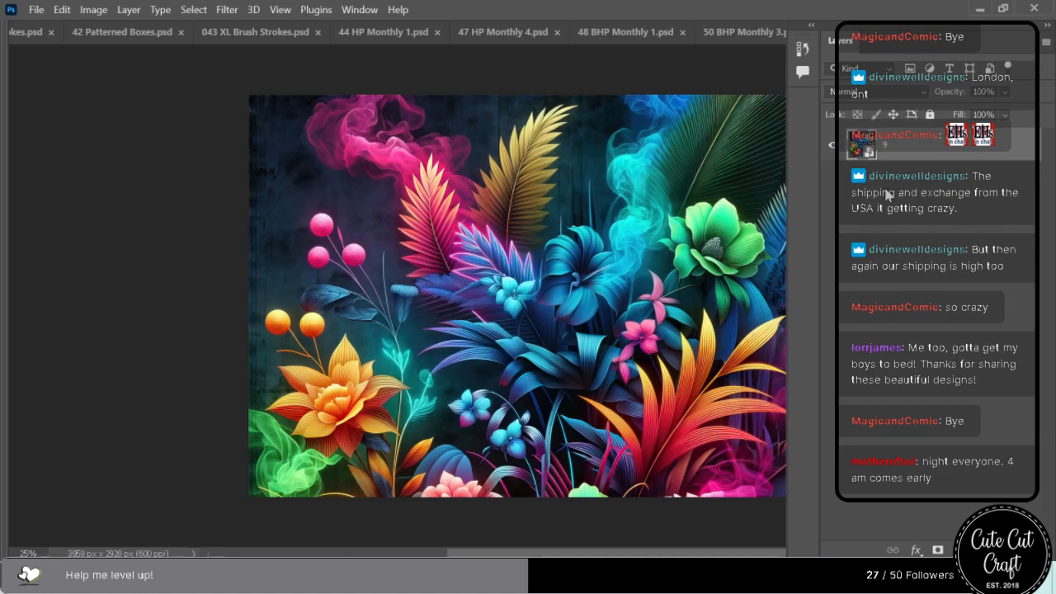
key(ctrl+s)
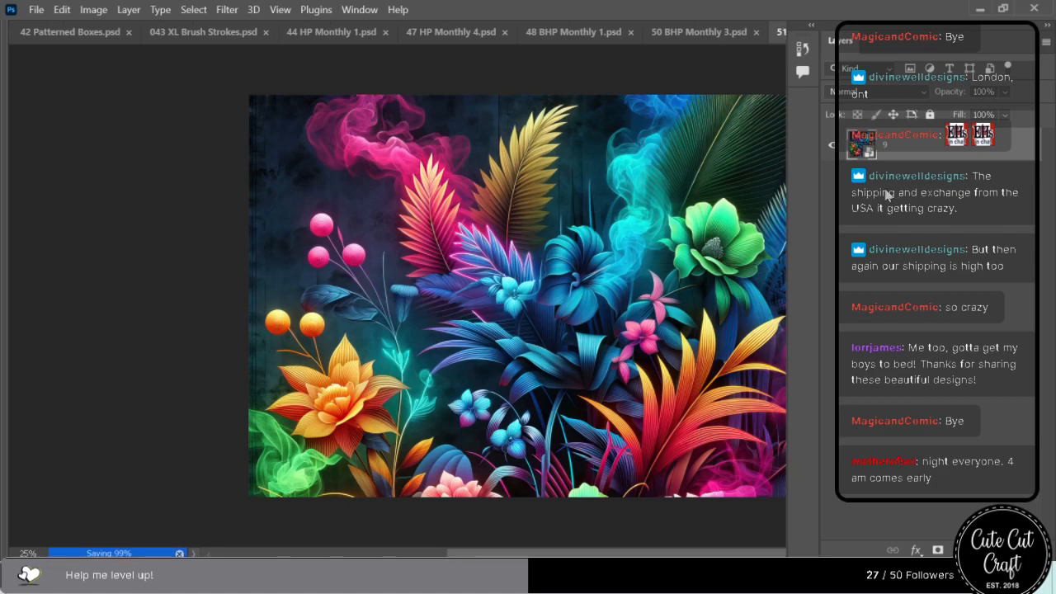
key(Tab)
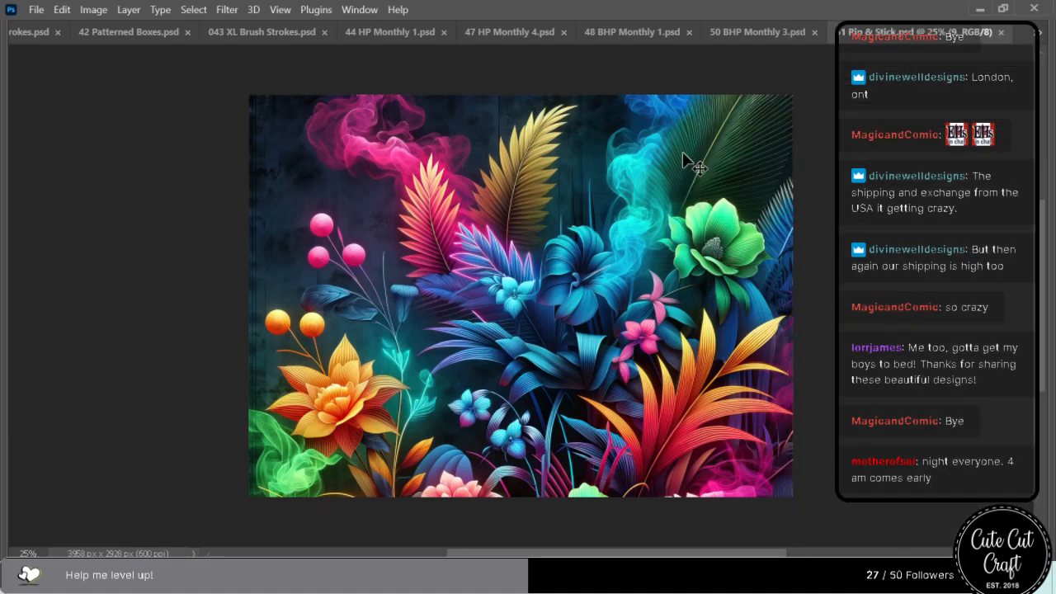
click(1001, 34)
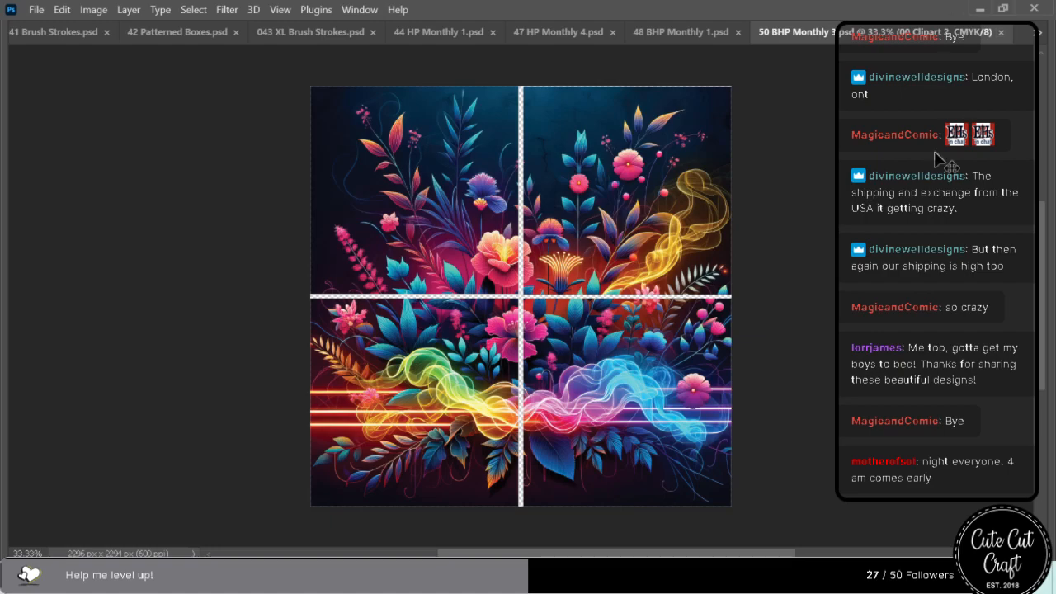
Save and close the finished monthly files 50 BHP Monthly 3, 48 BHP Monthly 1, 47 HP Monthly 4 and 44 HP Monthly 1.
click(1002, 33)
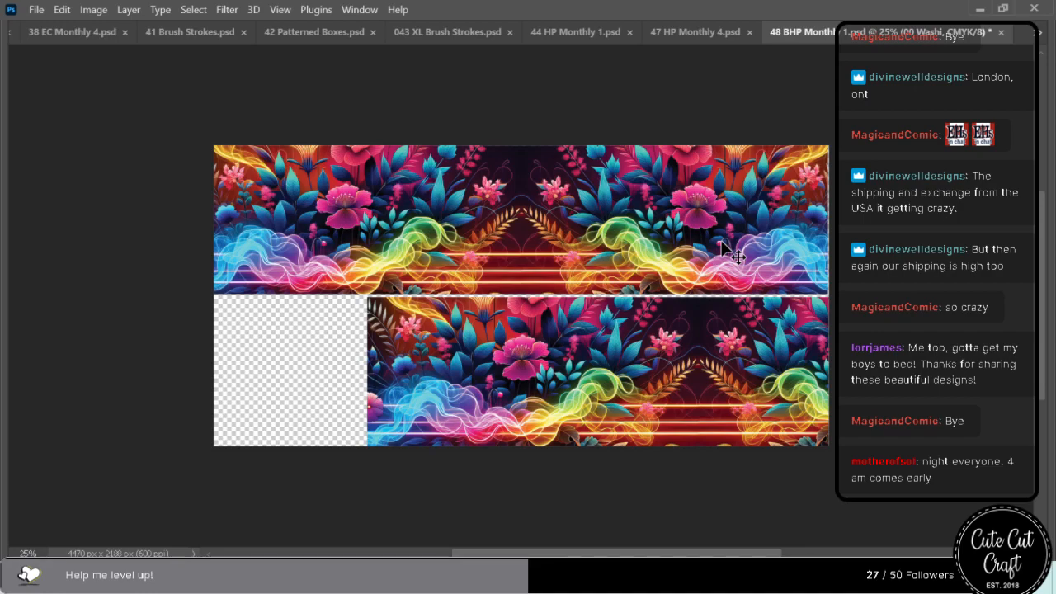
key(ctrl+s)
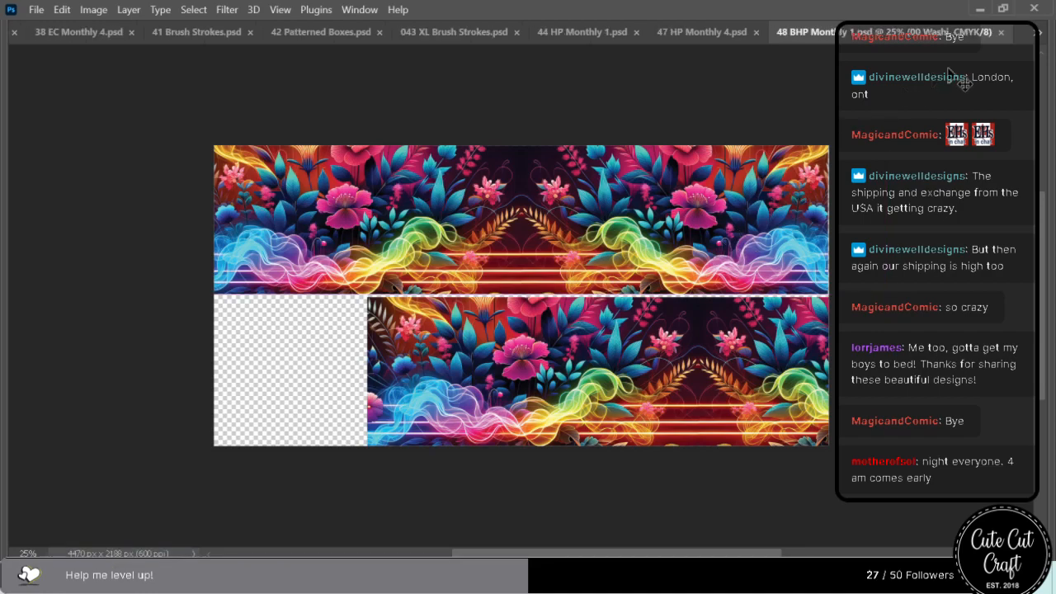
click(1002, 33)
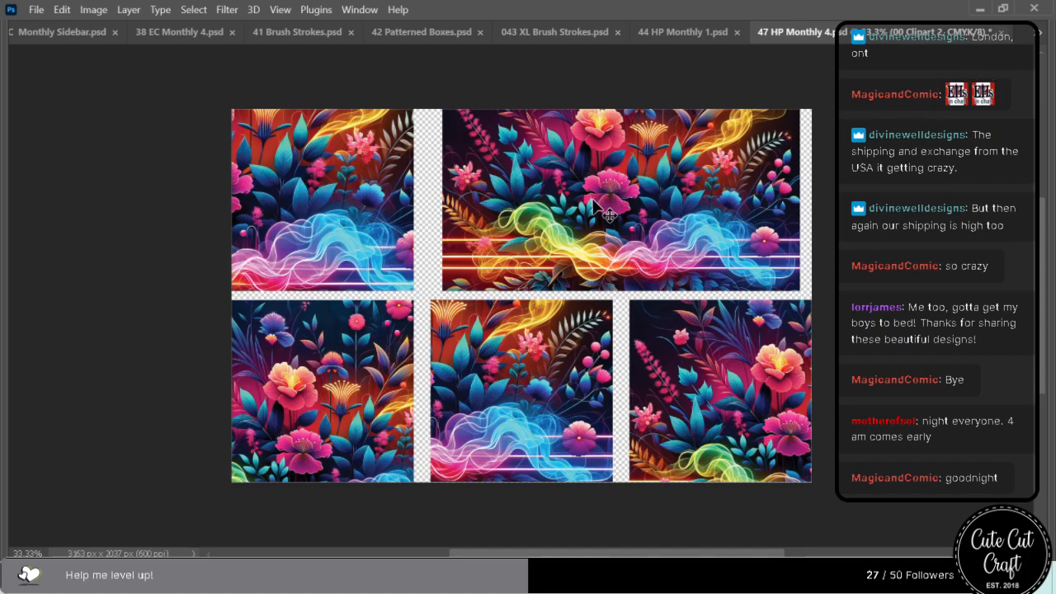
key(ctrl+s)
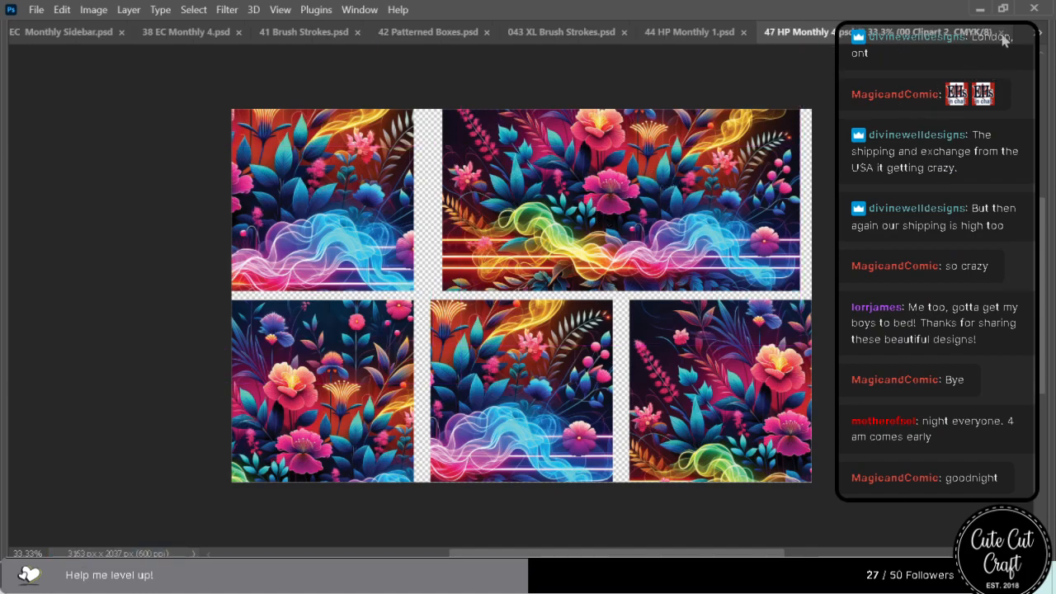
click(1002, 33)
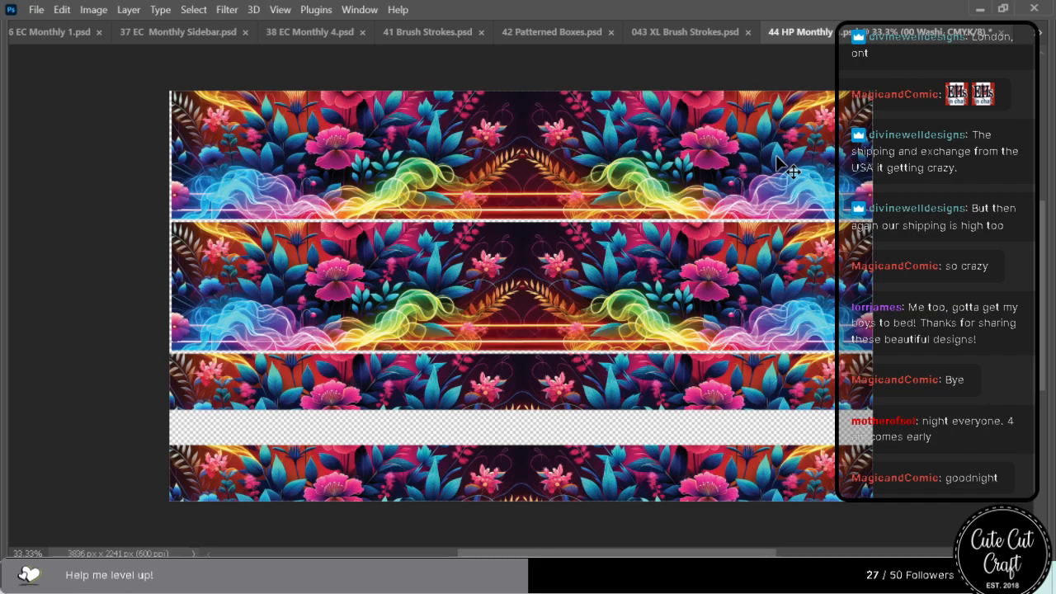
key(ctrl+s)
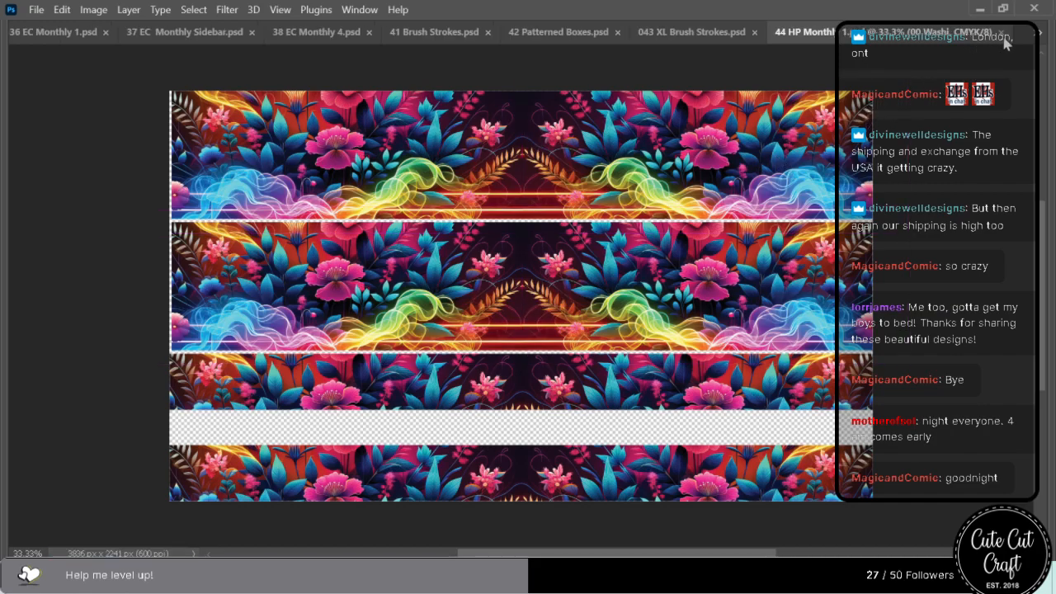
click(1000, 32)
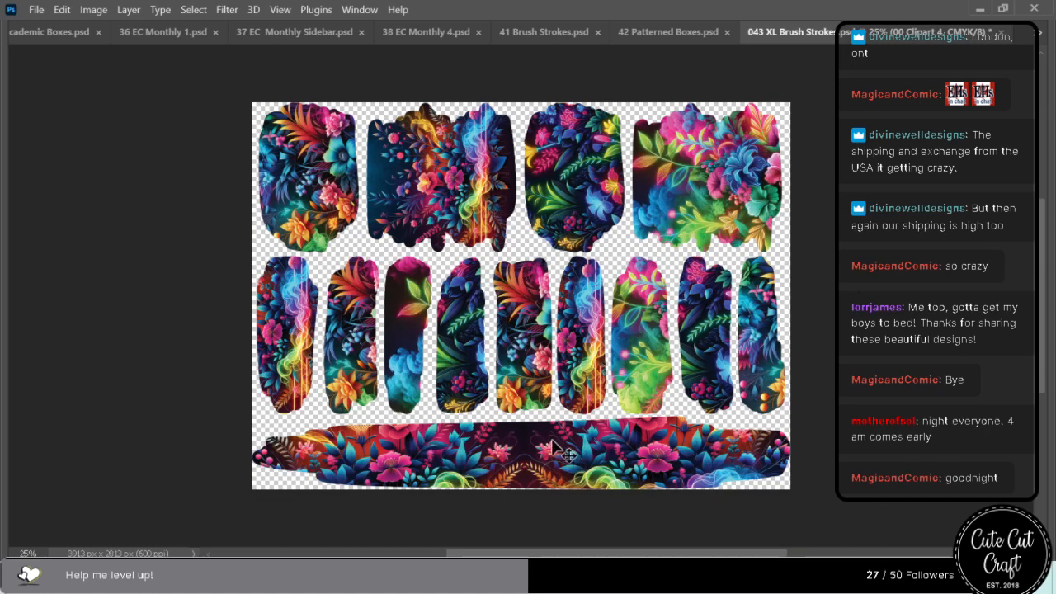
Save and close 043 XL Brush Strokes, 42 Patterned Boxes.psd, 41 Brush Strokes.psd and 38 EC Monthly 4.psd.
key(ctrl+s)
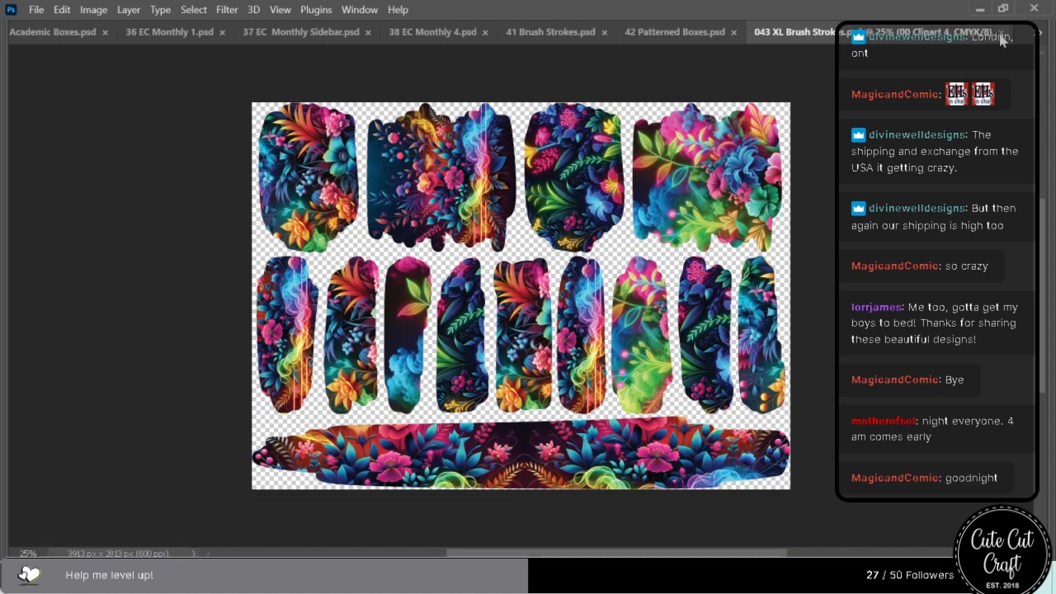
click(1001, 33)
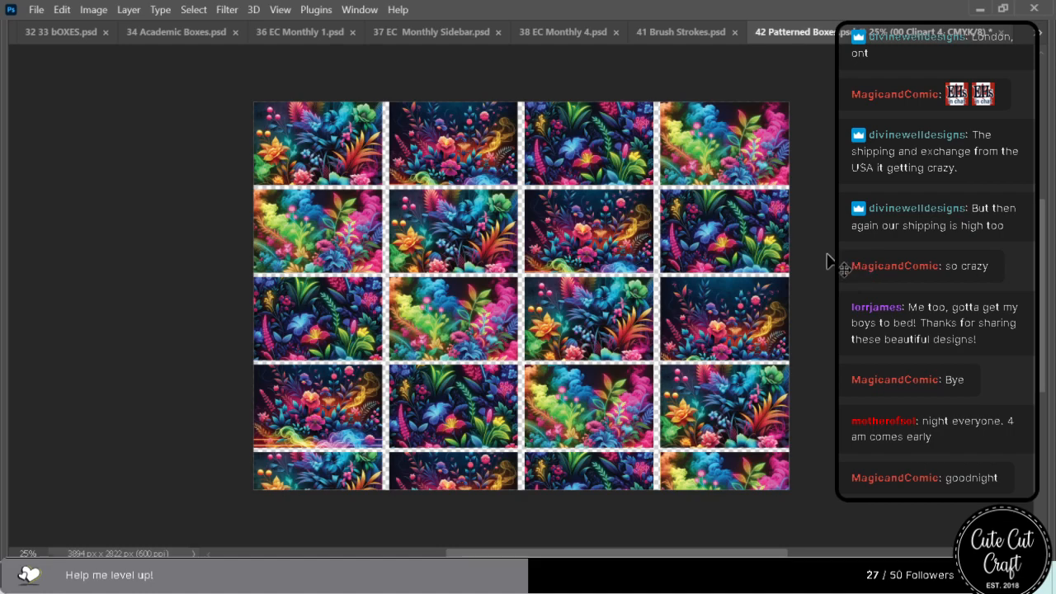
key(ctrl+s)
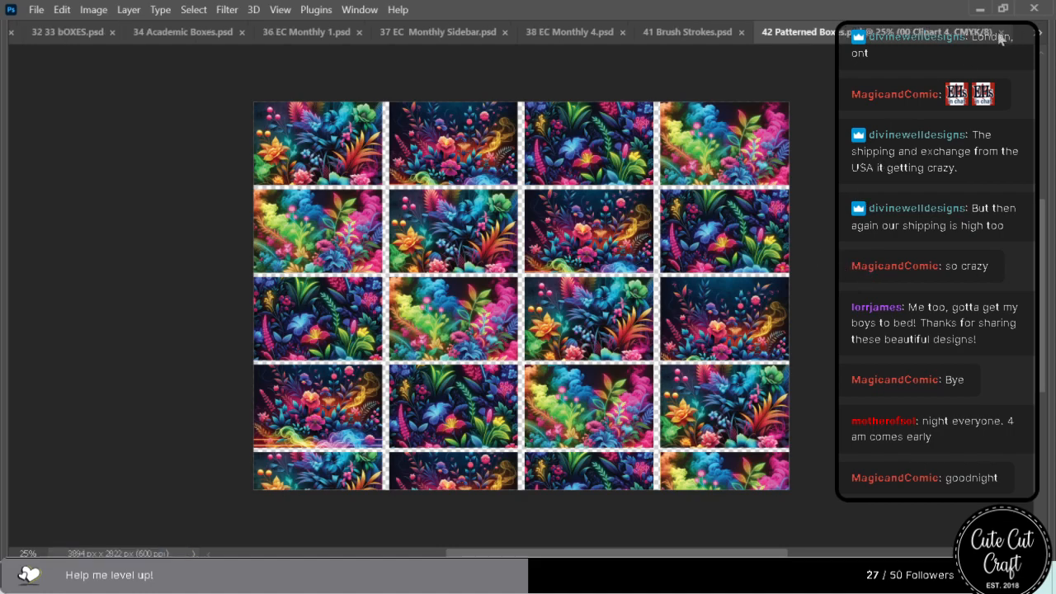
click(1000, 34)
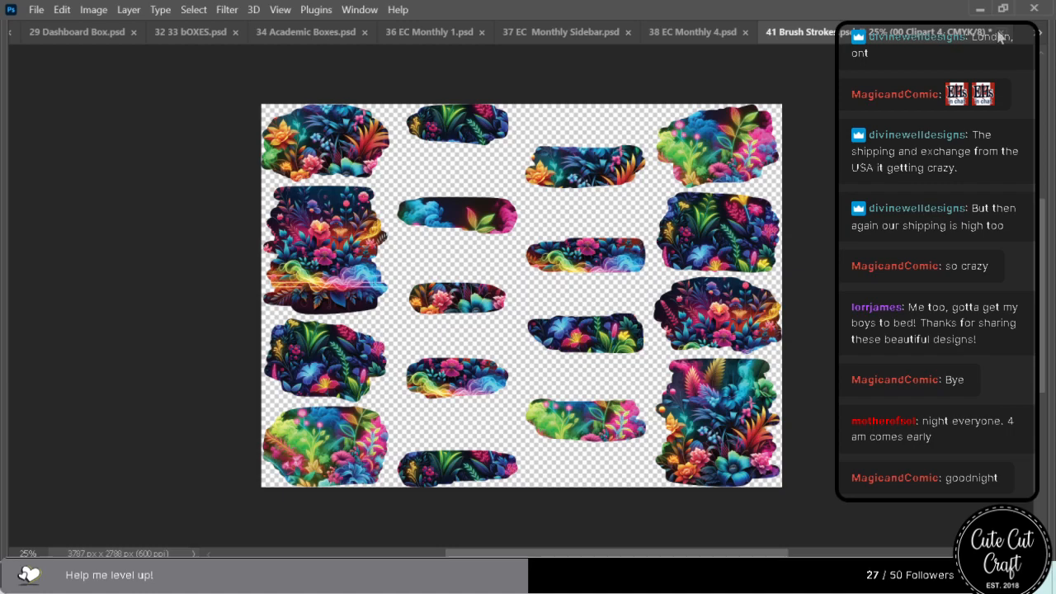
click(1000, 31)
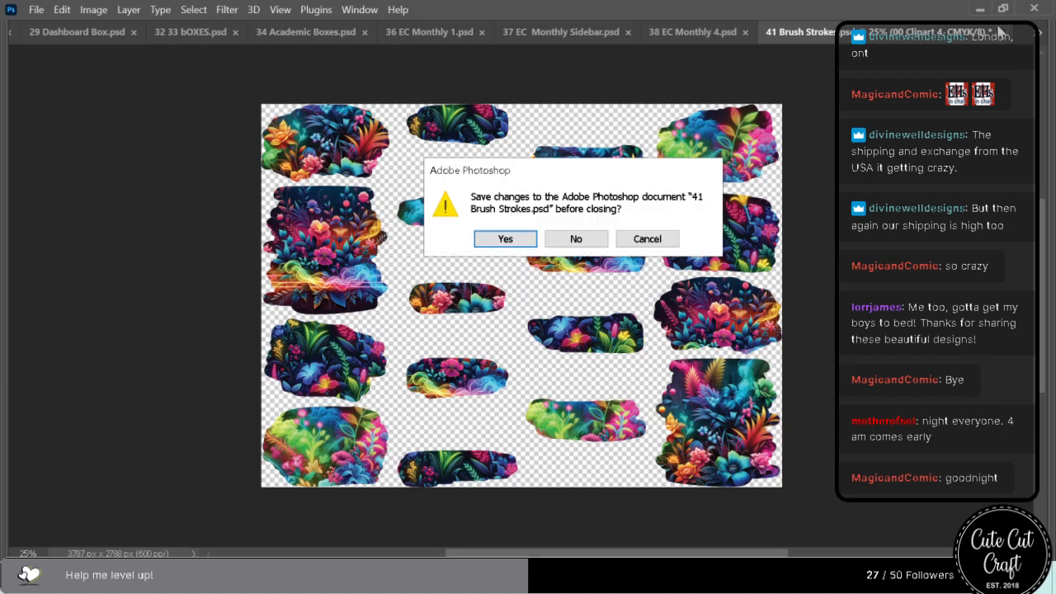
click(492, 237)
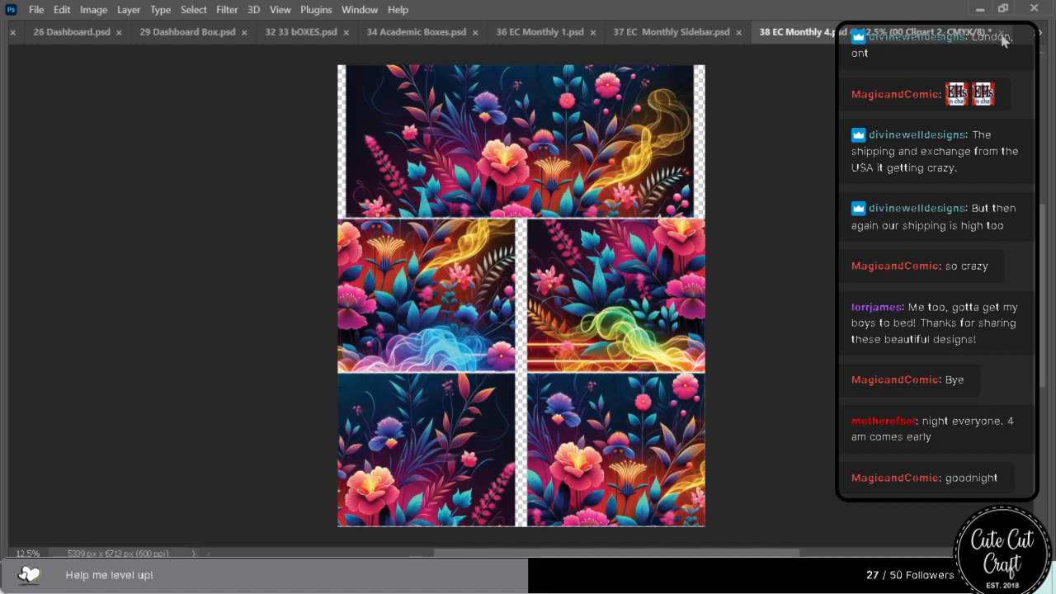
scroll(474, 376, up, 1)
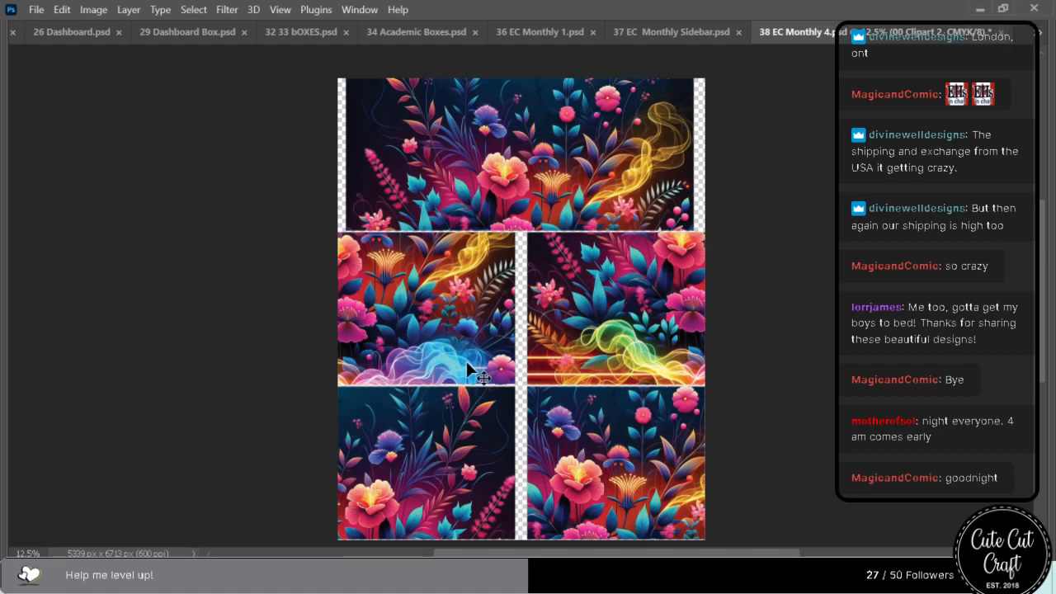
click(1003, 33)
click(503, 241)
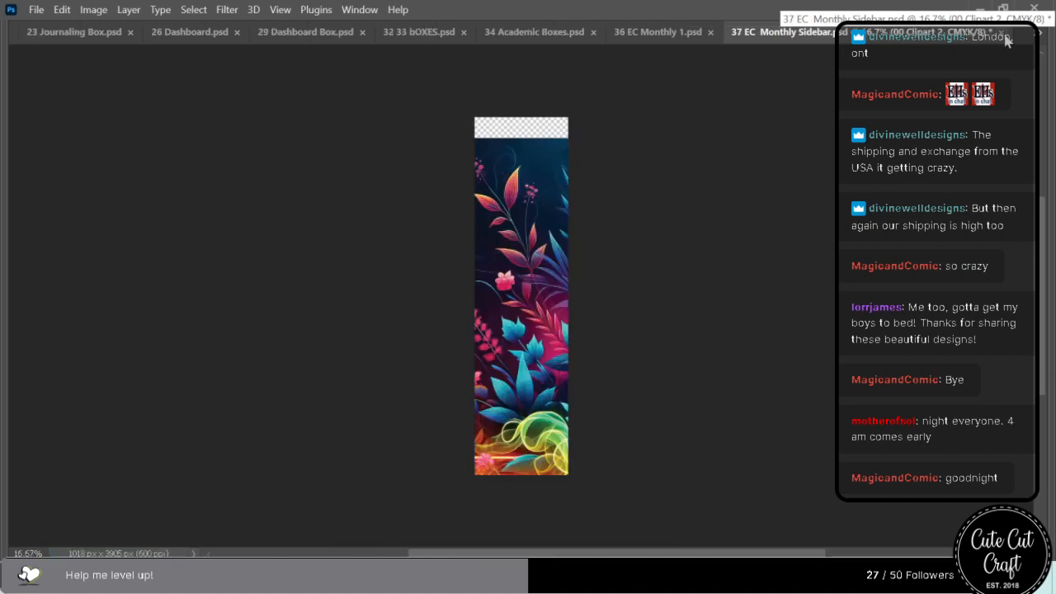
Reposition the floral artwork in 37 EC Monthly Sidebar.psd so it covers the whole strip, then save and close the file.
drag(504, 385, 393, 335)
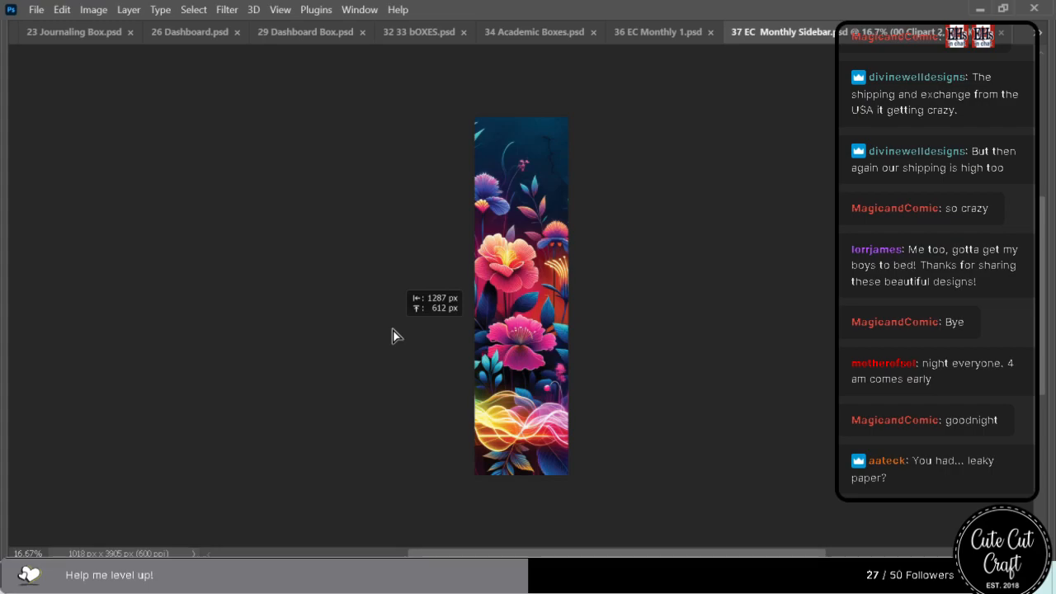
drag(393, 335, 513, 348)
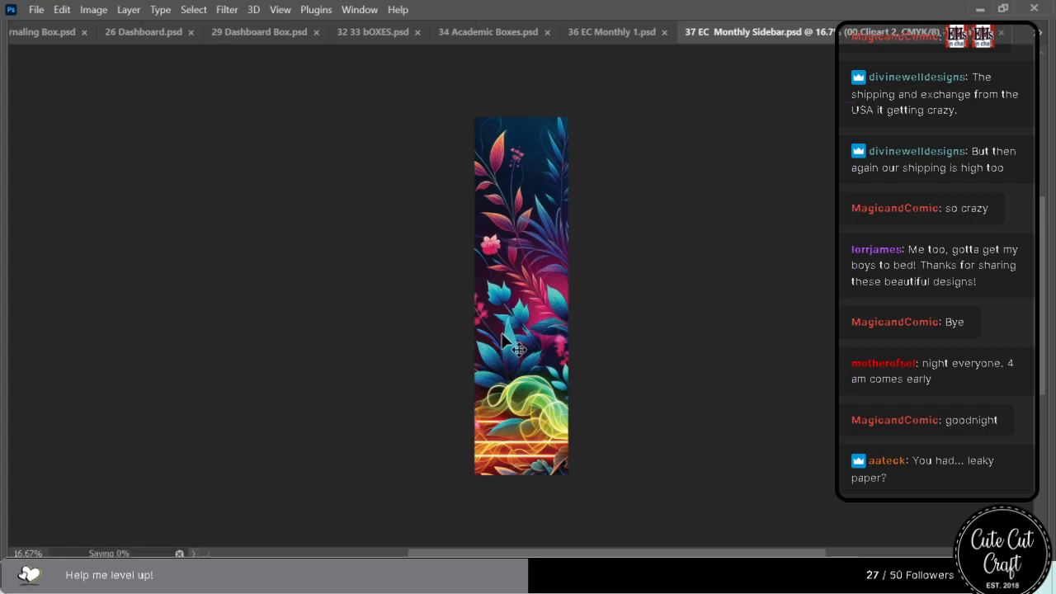
click(1001, 32)
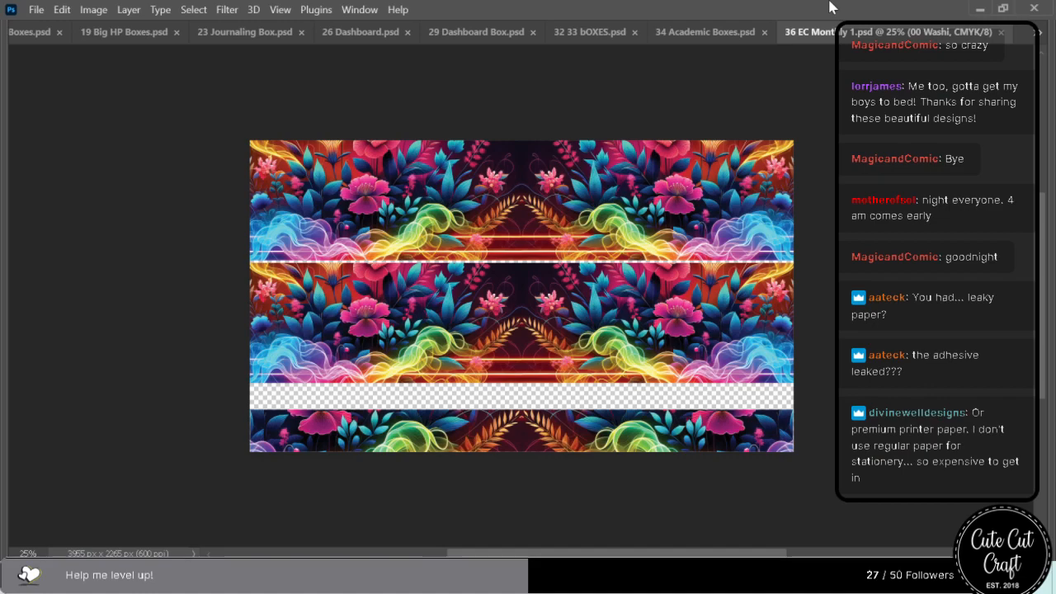
Save and close 36 EC Monthly 1.psd and 34 Academic Boxes.psd.
click(1001, 31)
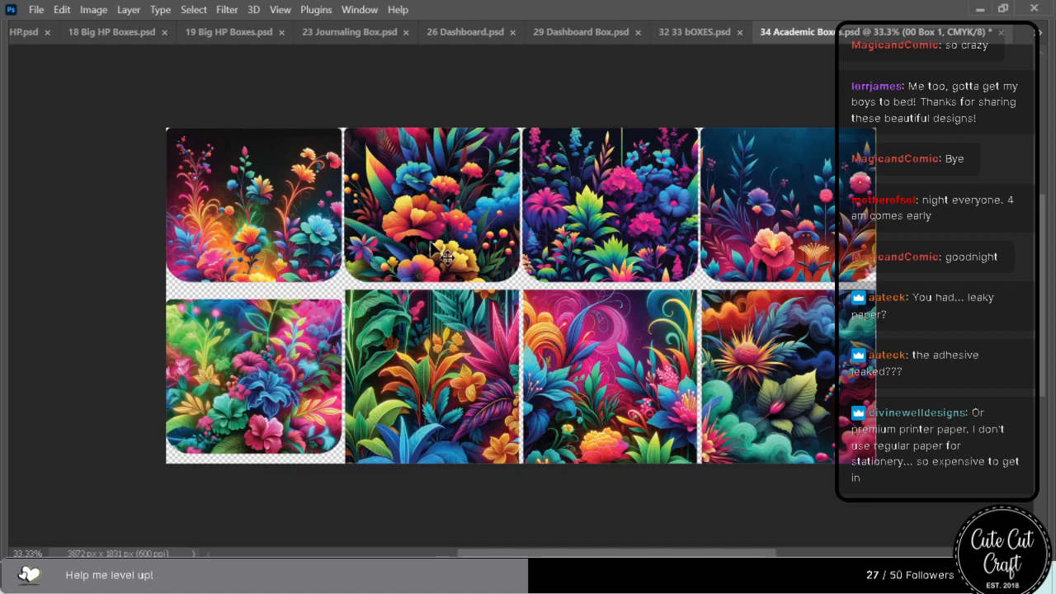
click(822, 205)
click(1001, 32)
click(515, 236)
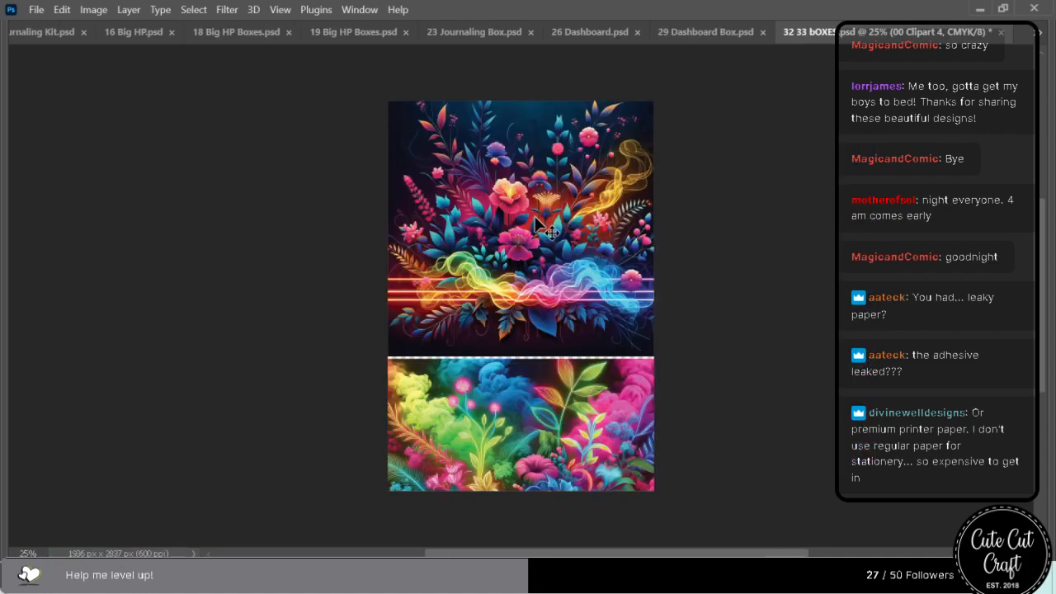
Nudge the smoky floral artwork slightly in the upper box of 32 33 bOXES.psd, then save and close the file.
mouse_move(546, 276)
mouse_down()
mouse_move(537, 276)
mouse_move(548, 265)
mouse_up()
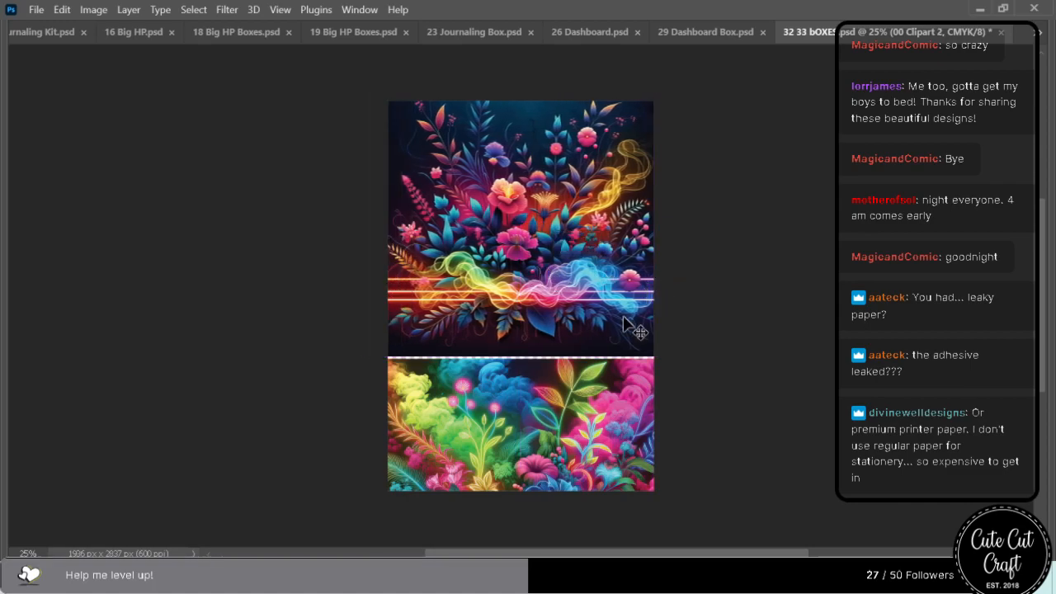
key(ctrl+s)
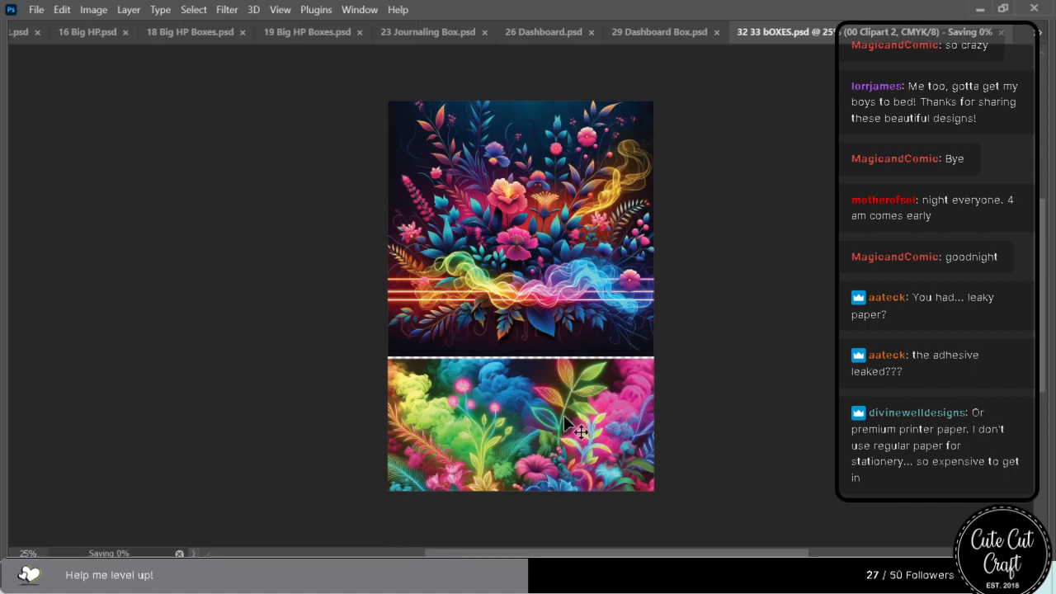
click(1002, 33)
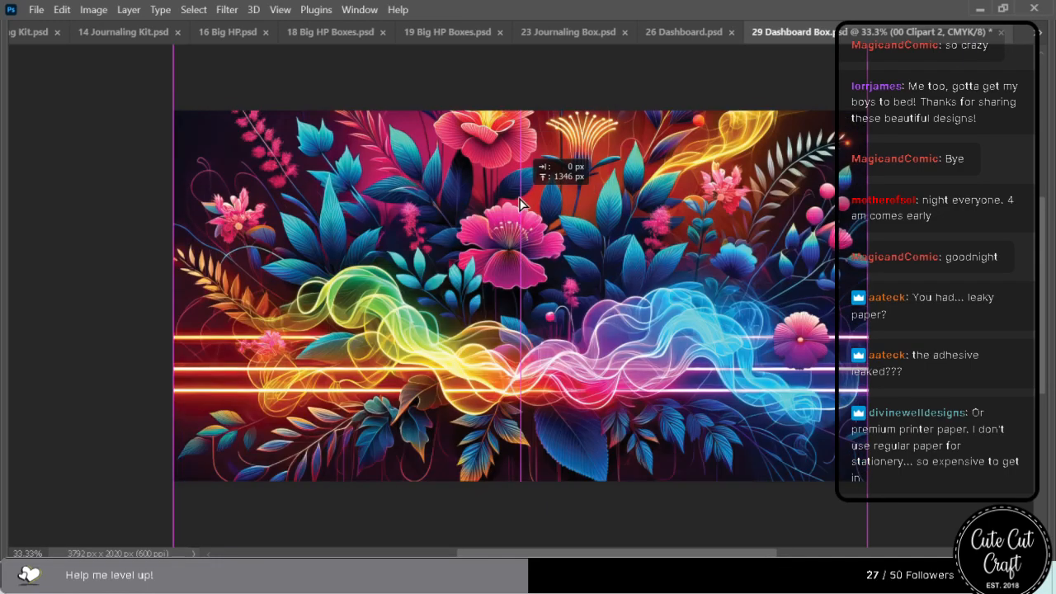
Shift the artwork in 29 Dashboard Box.psd to show the central flowers and colourful smoke, then save and close it and 26 Dashboard.psd.
drag(519, 203, 522, 264)
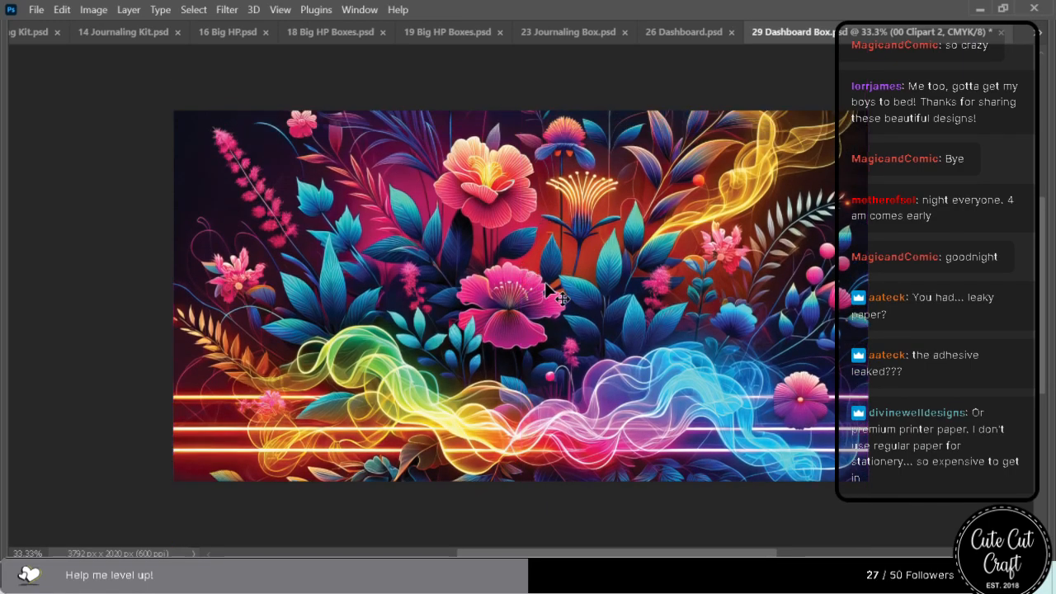
key(ctrl+s)
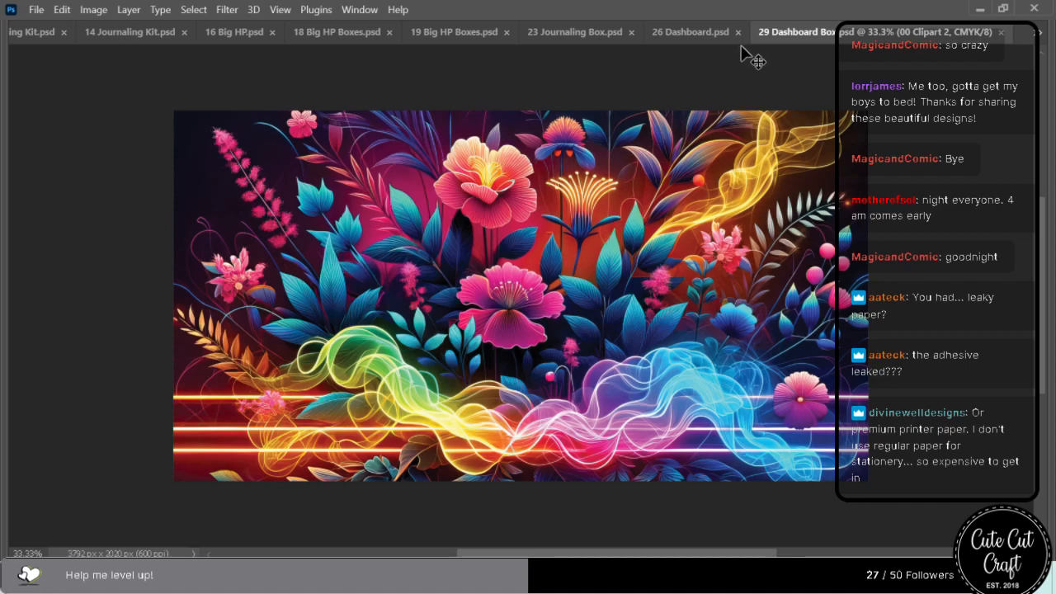
click(1002, 32)
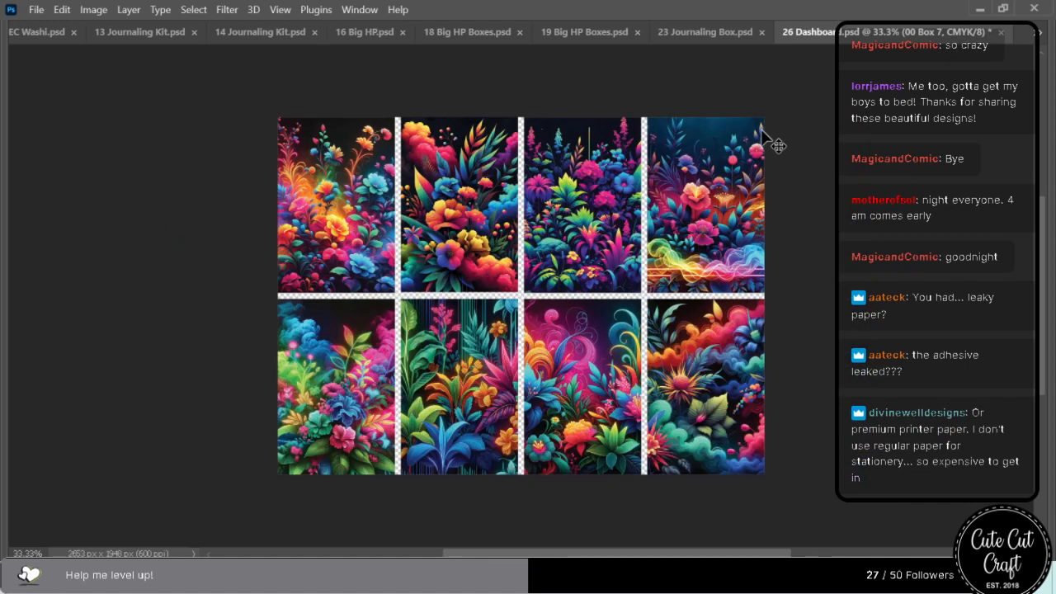
key(ctrl+s)
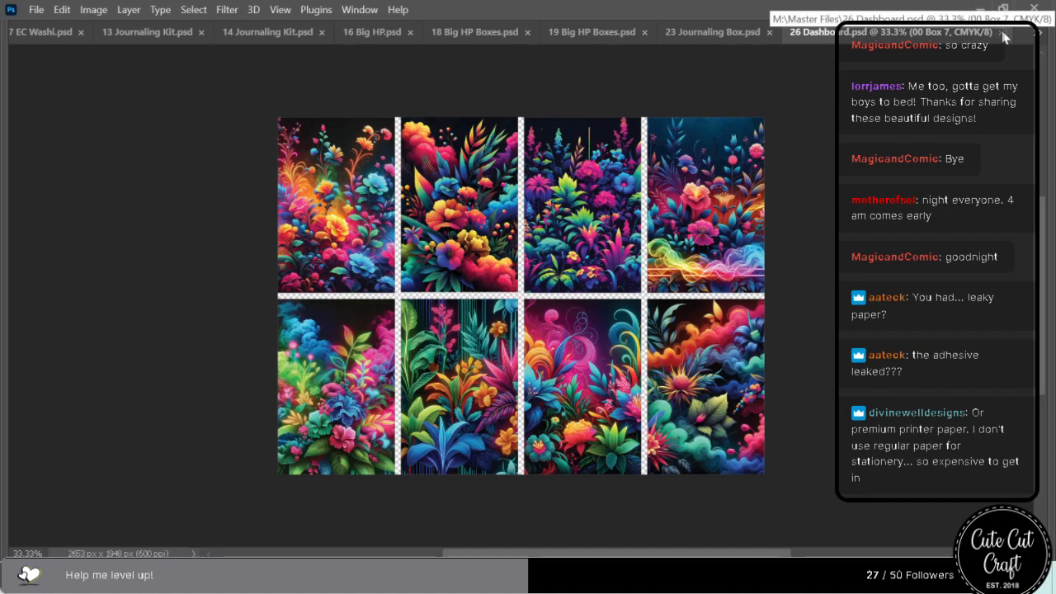
click(1002, 33)
Centre the mirrored floral washi artwork on the canvas of 23 Journaling Box.psd, then save and close the file.
drag(698, 251, 531, 256)
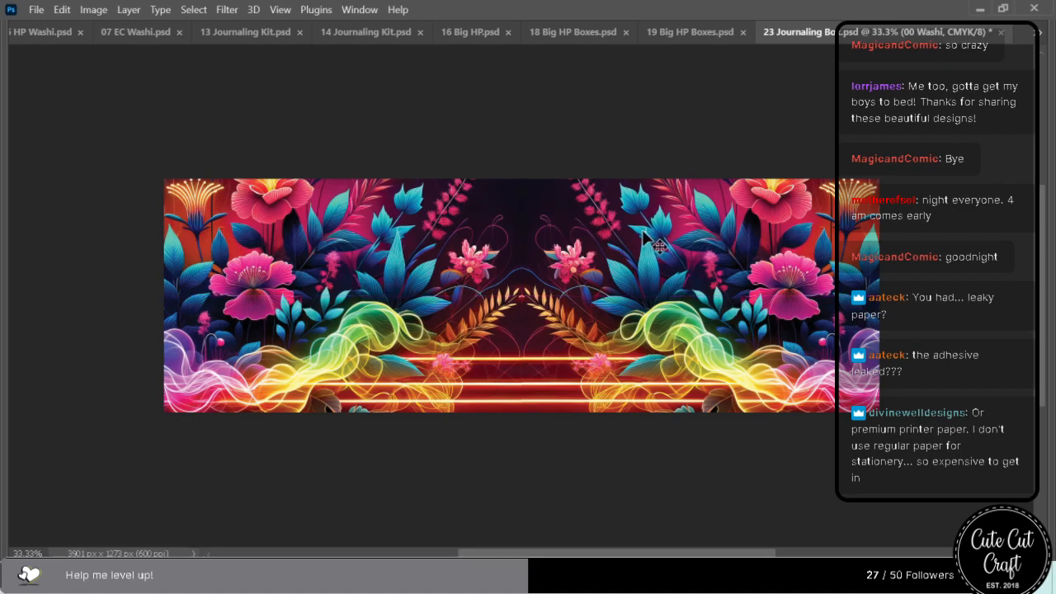
key(ctrl+s)
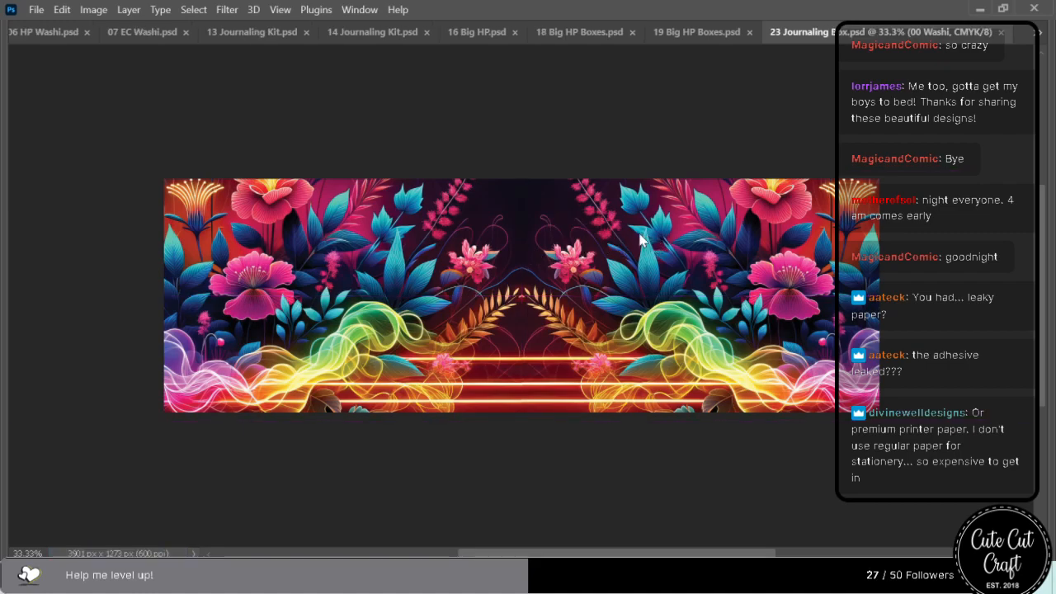
click(1001, 33)
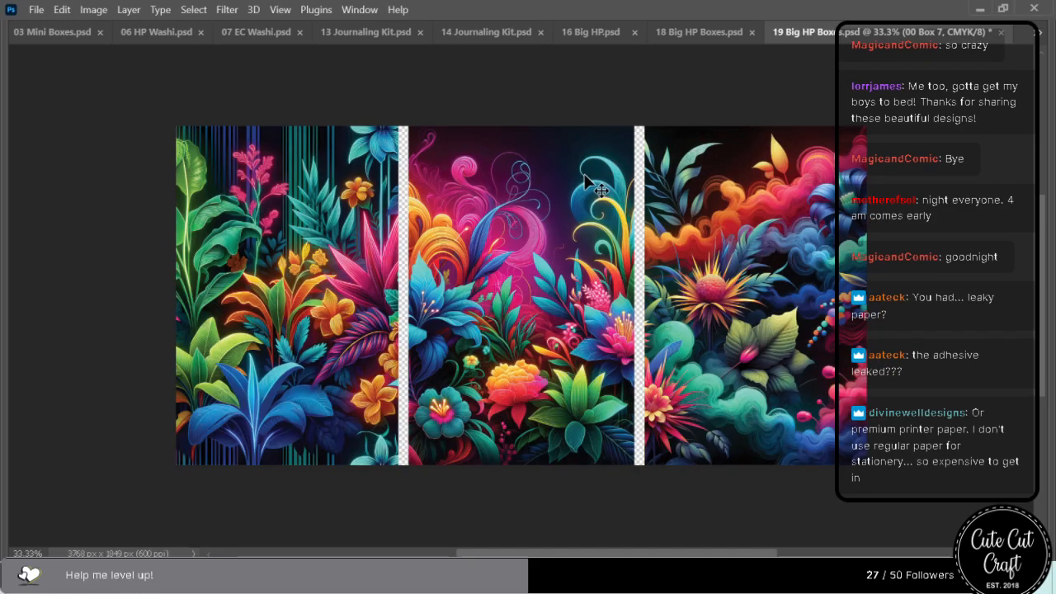
Save and close 19 Big HP Boxes.psd, 18 Big HP Boxes.psd and 16 Big HP.psd.
click(1001, 32)
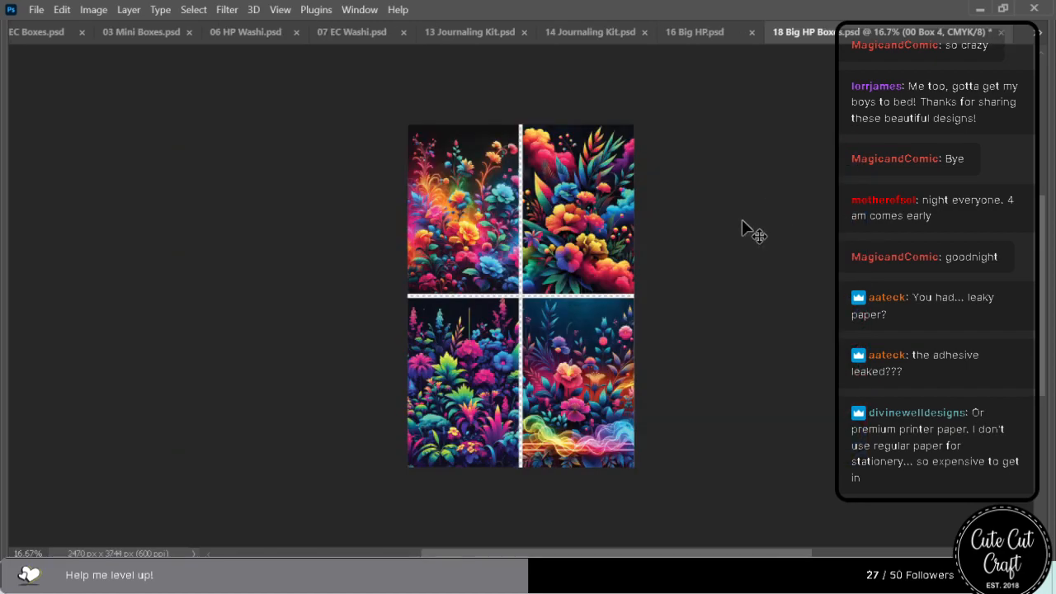
key(ctrl+s)
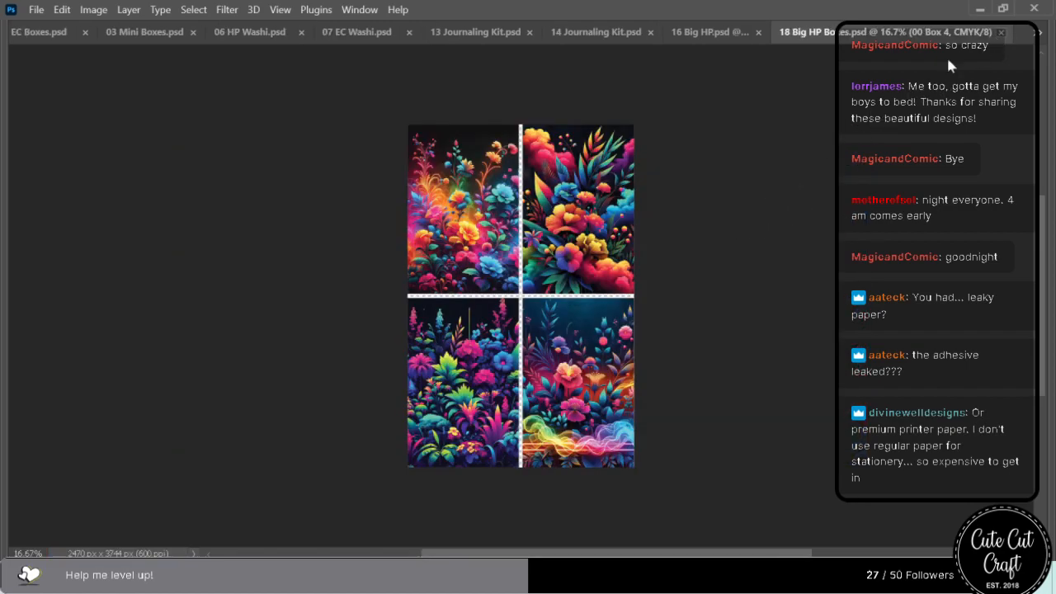
click(1001, 32)
key(ctrl+s)
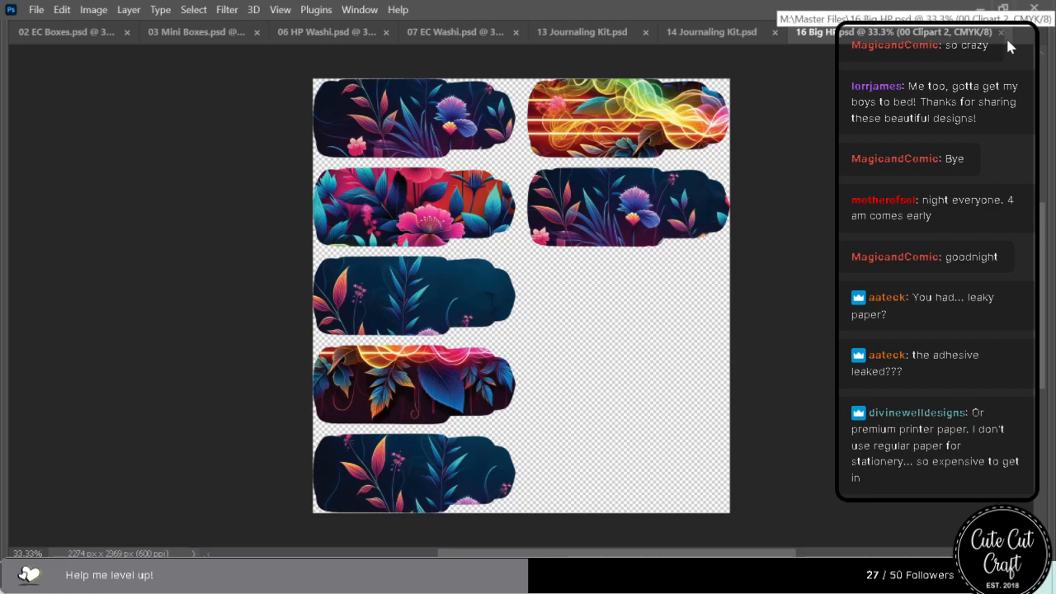
click(1000, 33)
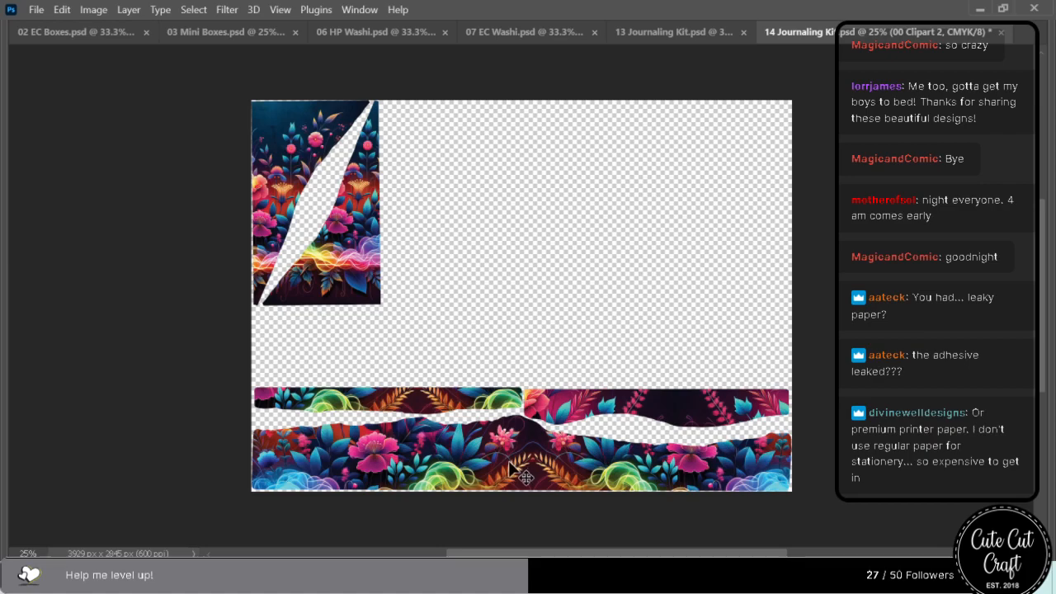
Save and close 14 Journaling Kit.psd.
key(ctrl+s)
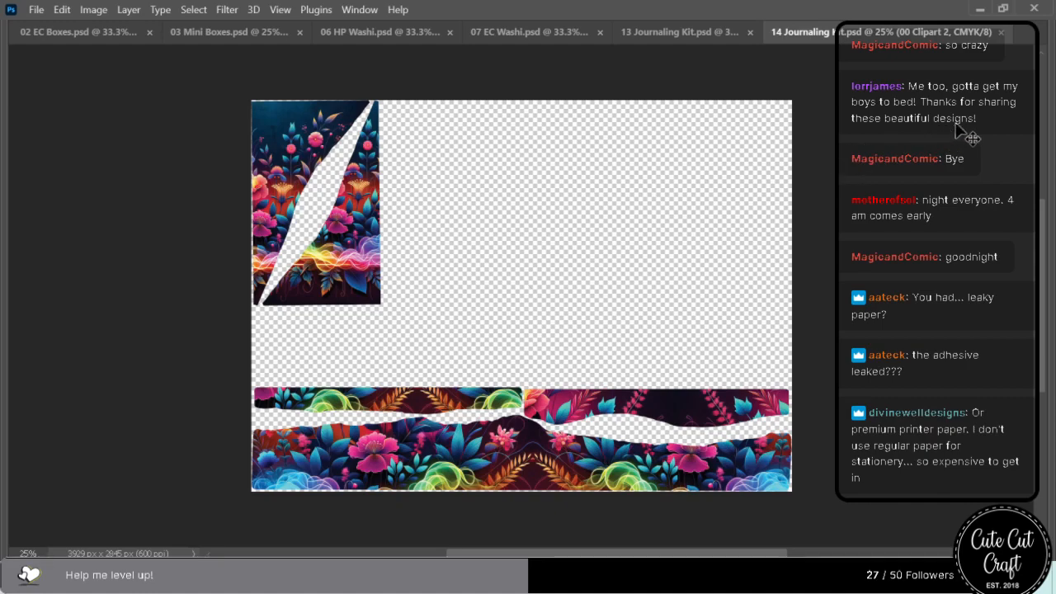
click(1002, 33)
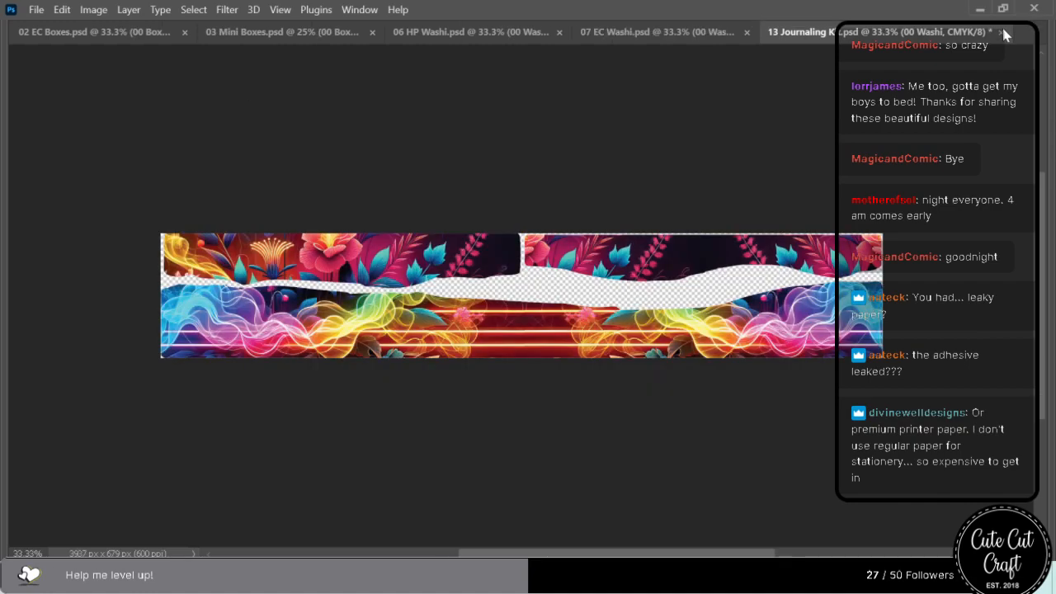
Move the artwork in the lower ripped strip of 13 Journaling Kit.psd down to show its flowers, and close the file with changes saved.
drag(501, 332, 501, 440)
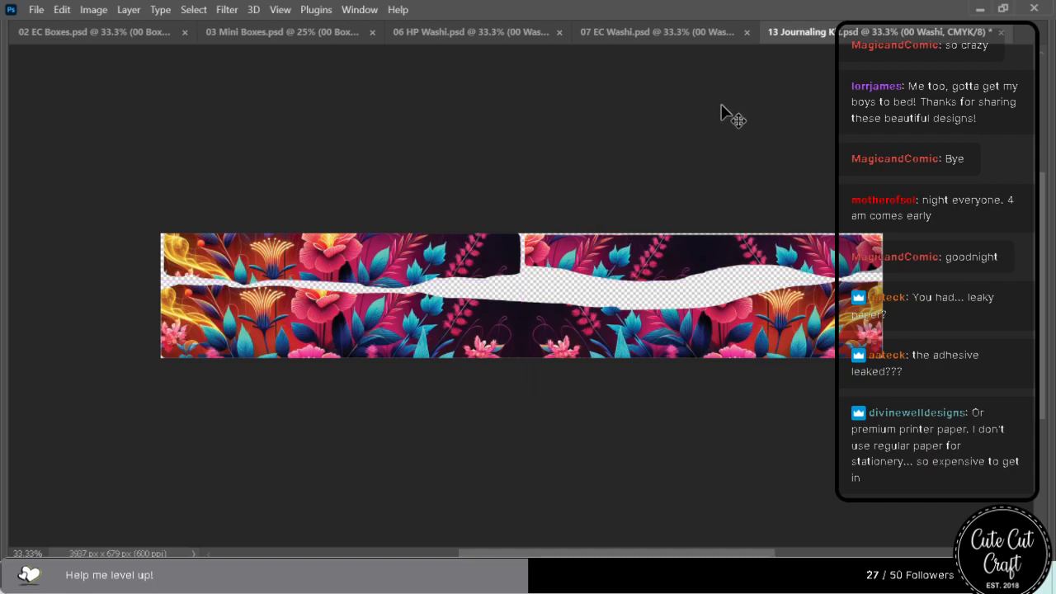
click(1001, 32)
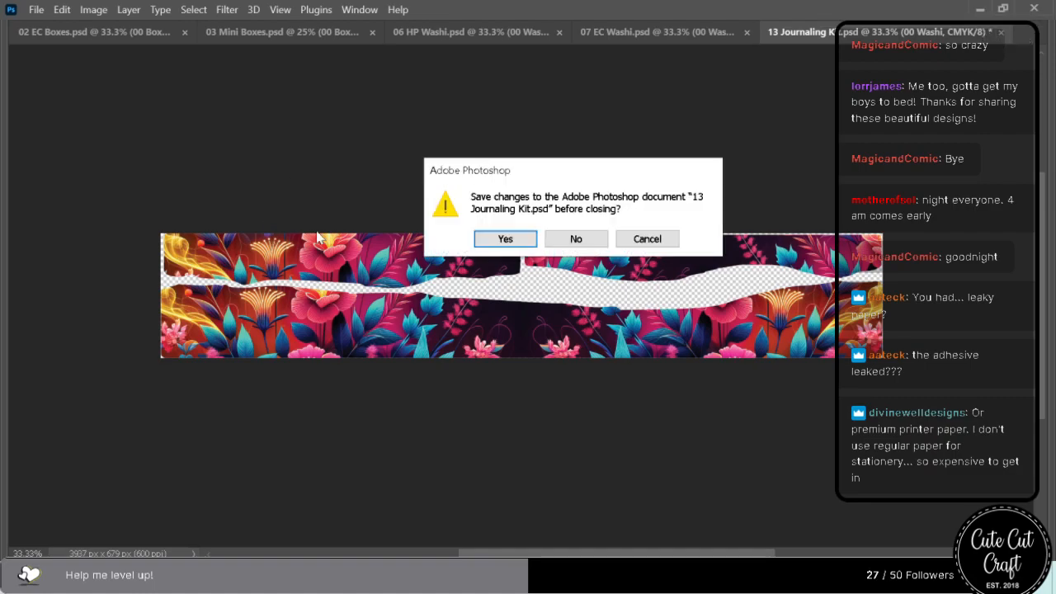
click(503, 238)
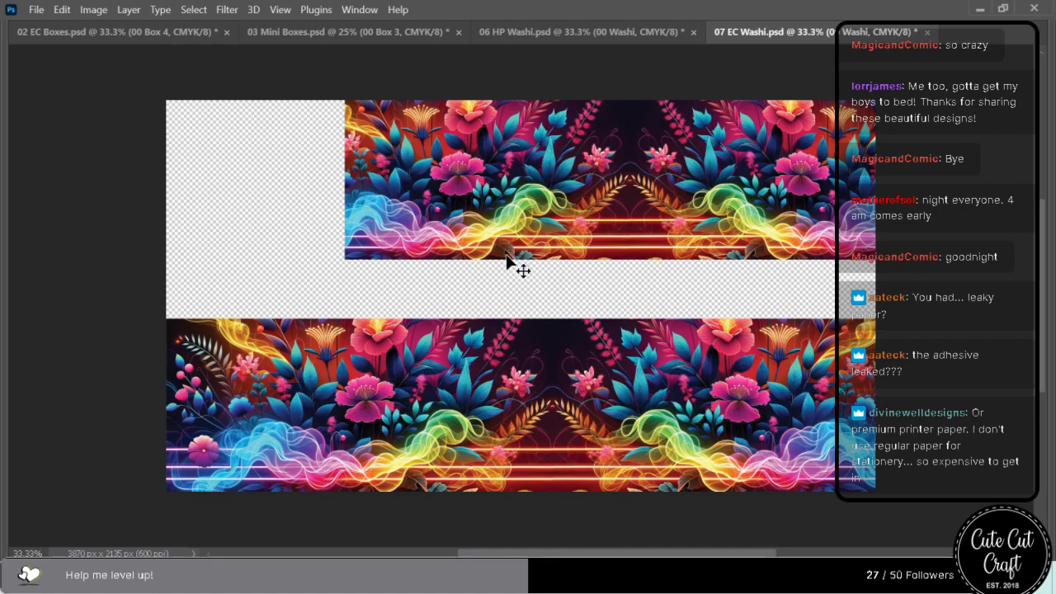
Shift the artwork of the lower washi strip in 07 EC Washi.psd slightly to the left, and save and close the file.
drag(526, 437, 518, 440)
key(ctrl+s)
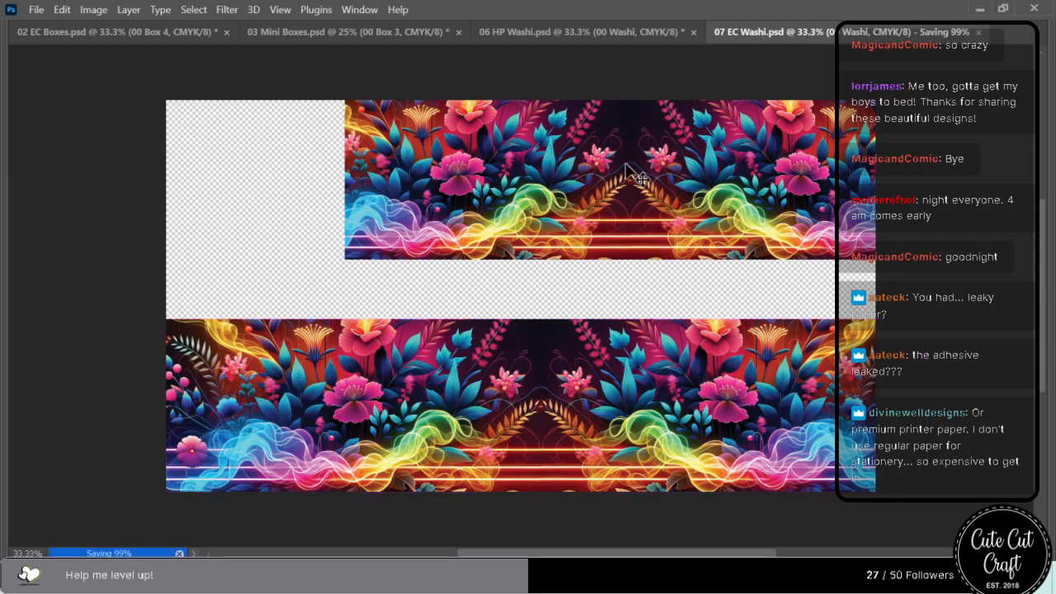
key(ctrl+w)
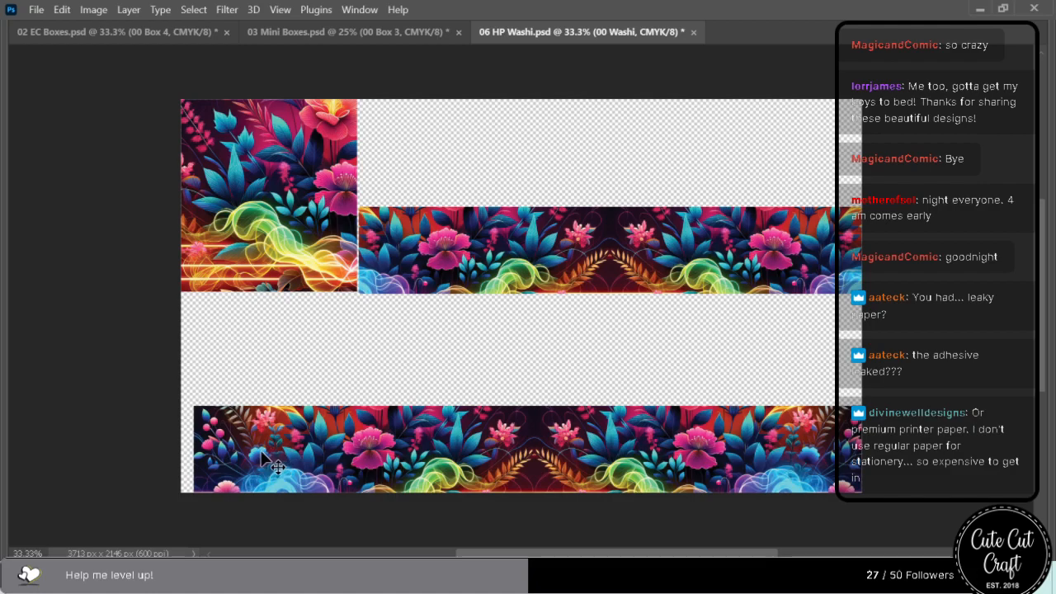
Move the artwork of the lower and upper long strips in 06 HP Washi.psd up to reveal the neon lines, and save and close it.
drag(274, 467, 264, 436)
drag(535, 256, 534, 234)
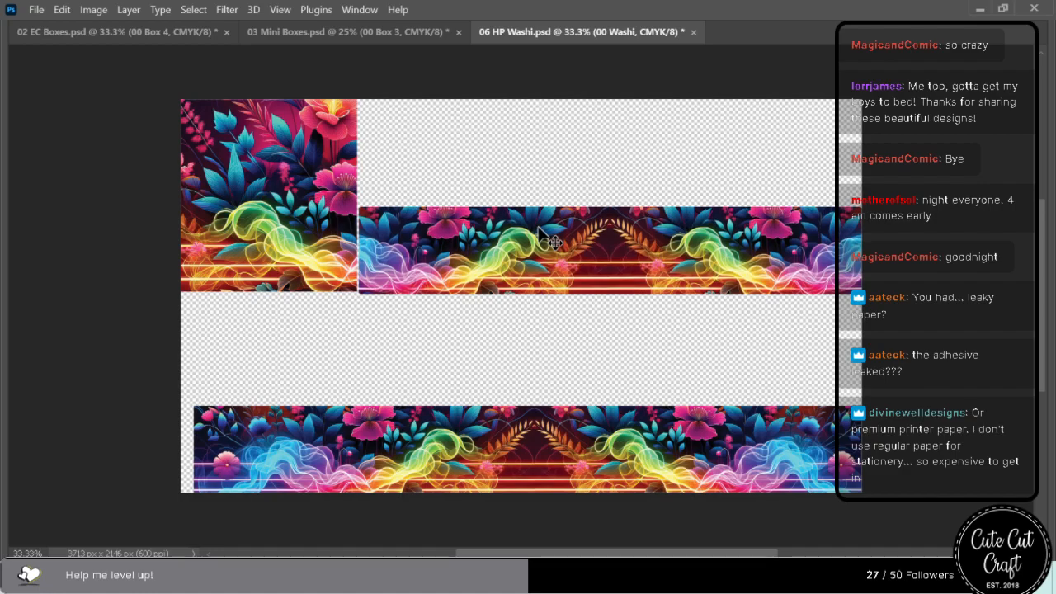
key(Down)
key(Down)
key(Down)
key(Down)
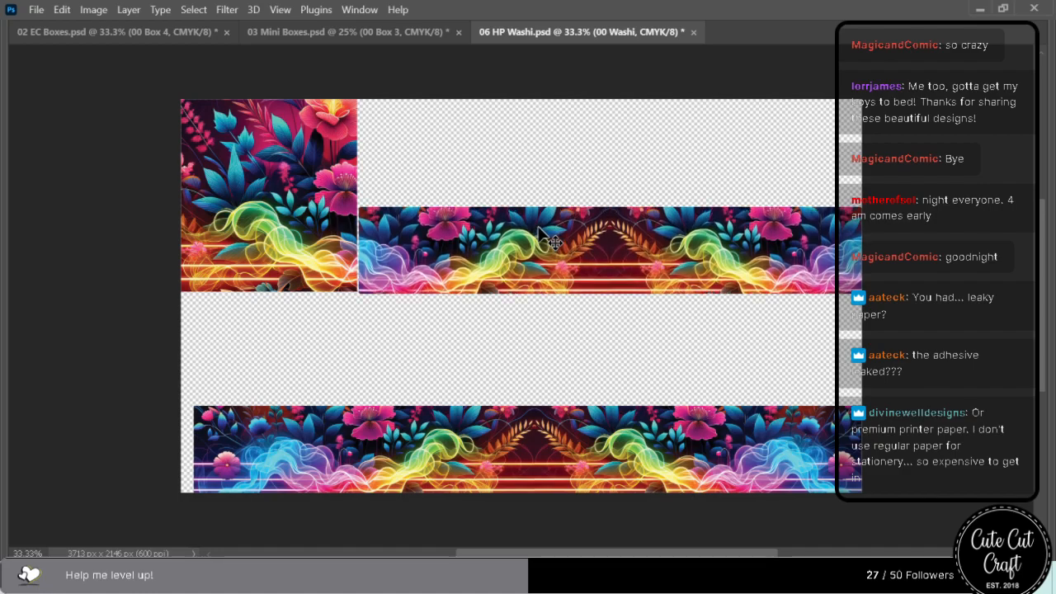
key(ctrl+s)
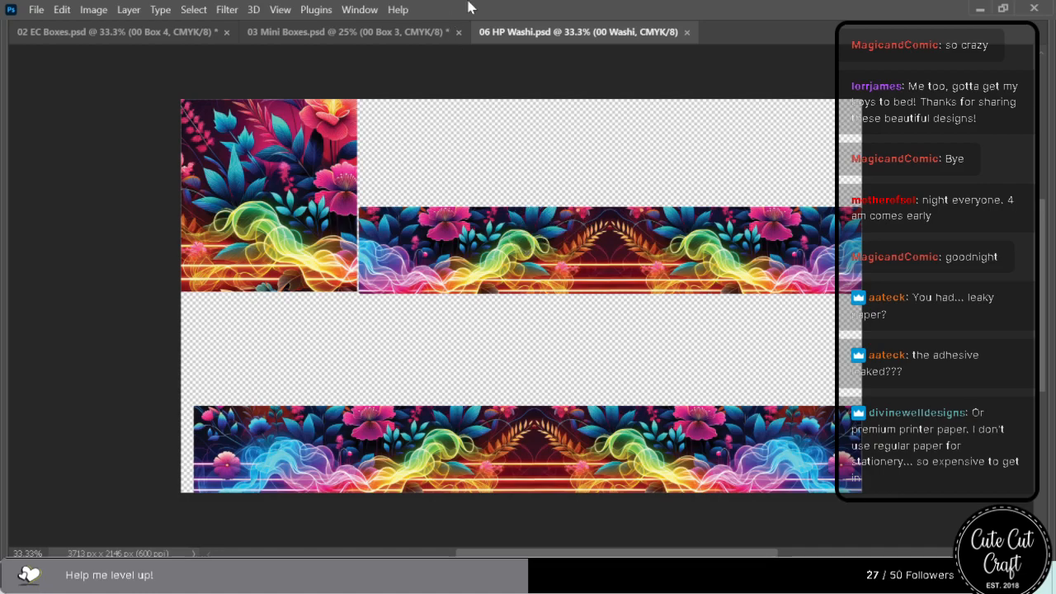
click(686, 33)
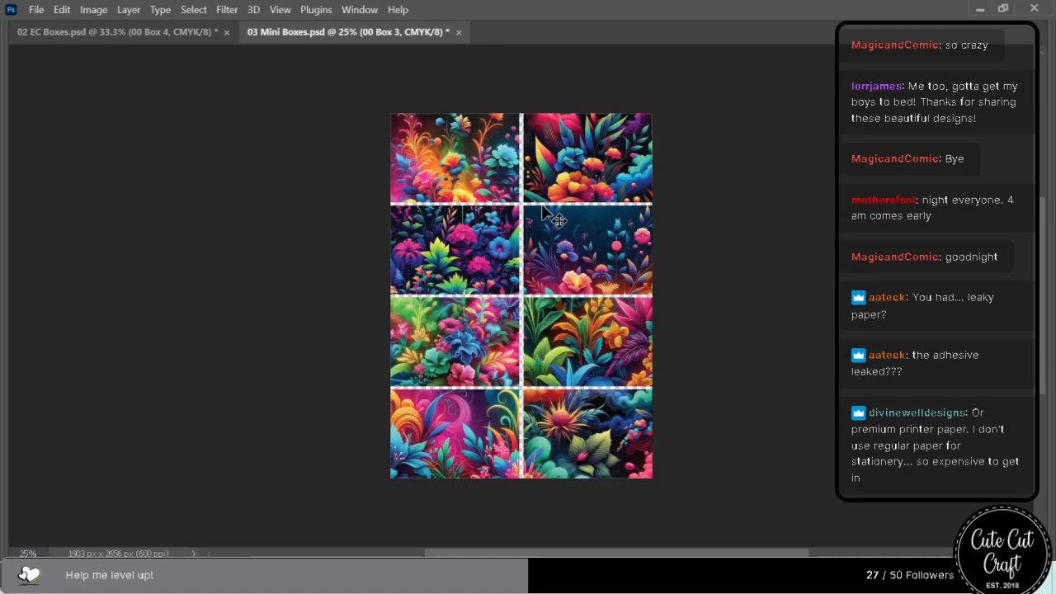
Save and close 03 Mini Boxes.psd and 02 EC Boxes.psd, and exit Photoshop.
key(ctrl+s)
click(453, 32)
key(ctrl+s)
click(221, 32)
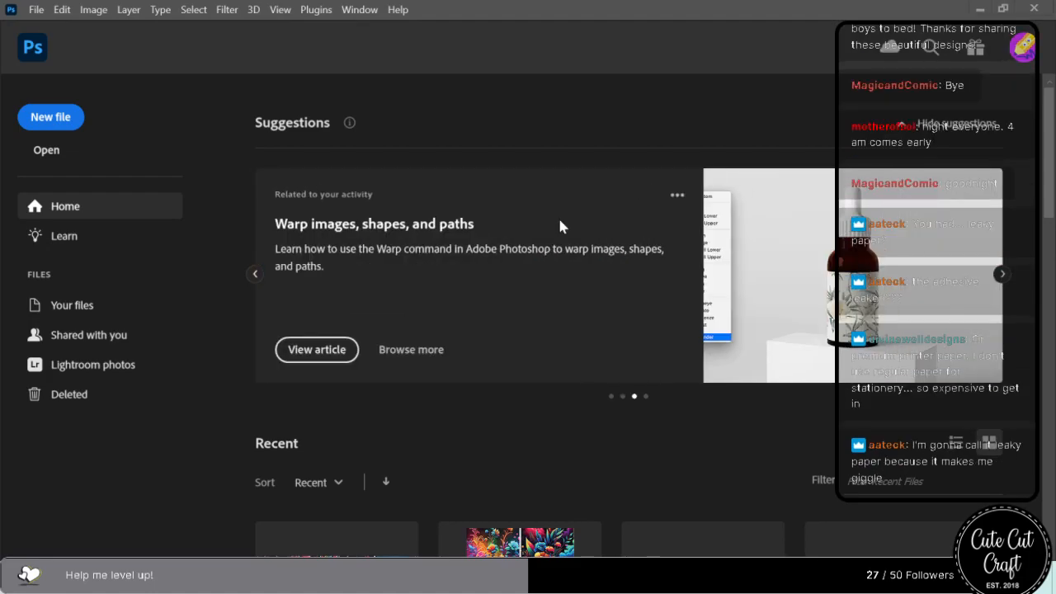
click(1031, 9)
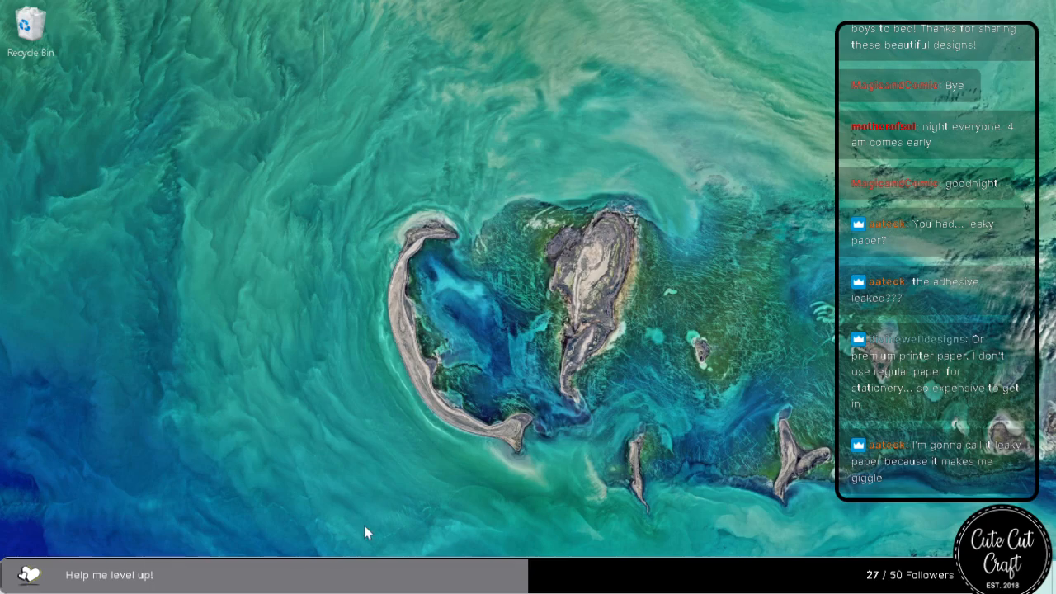
Switch to Illustrator and decline the recovered copy of Image Boards.ai.
mouse_move(473, 578)
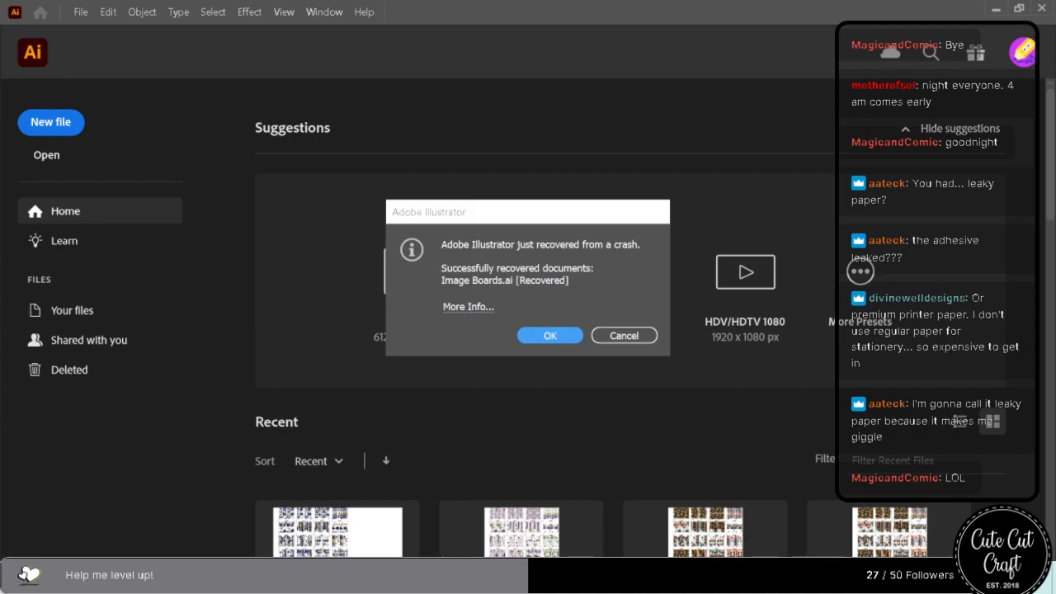
click(611, 340)
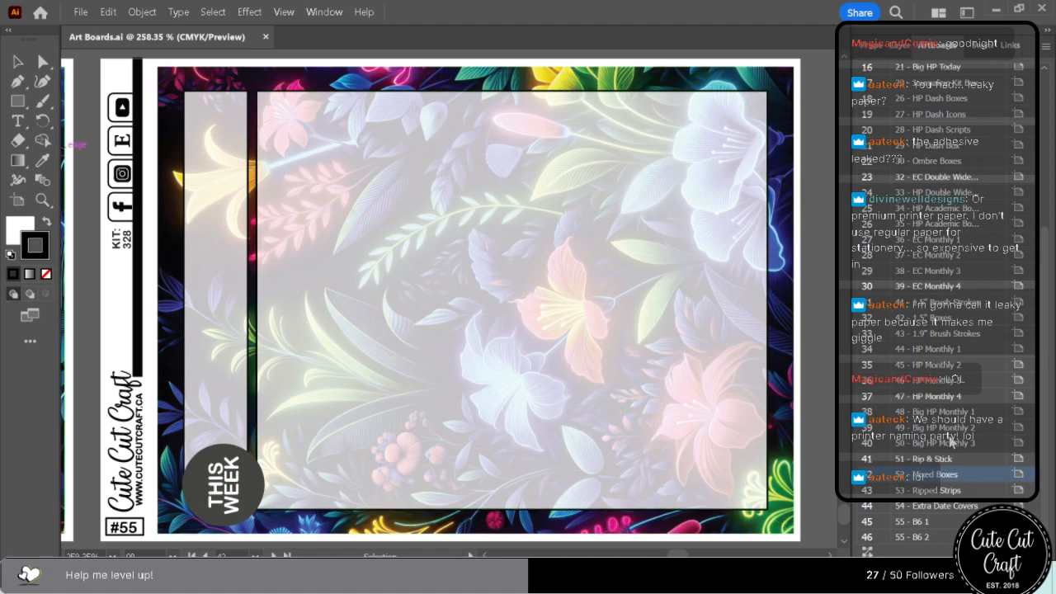
Beside the 3 - Short Boxes artboard, fill the first column's maroon flag with hot pink sampled from the first box's artwork.
scroll(951, 442, up, 5)
scroll(952, 441, up, 1)
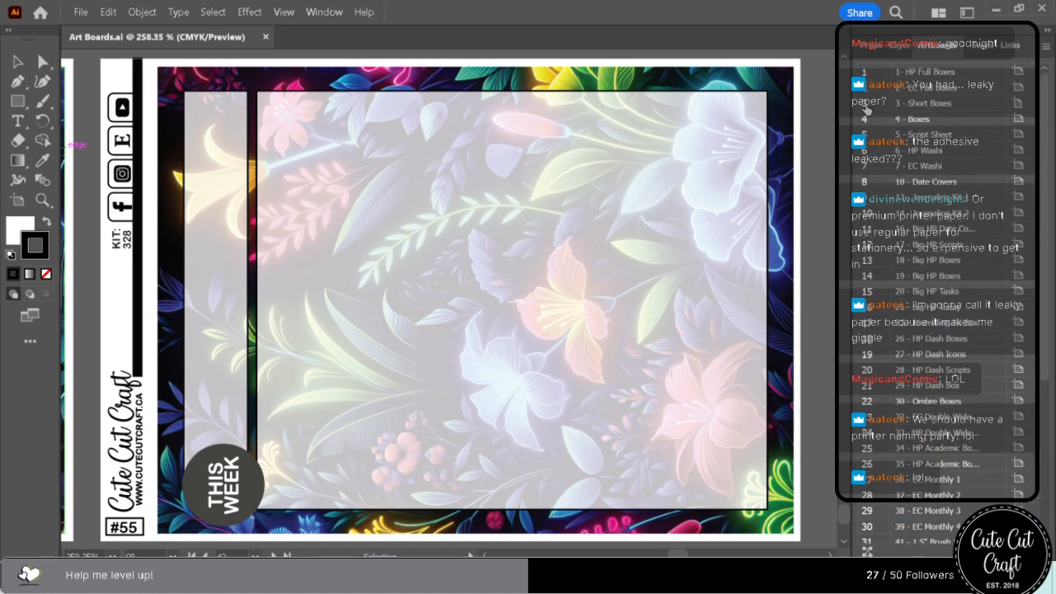
double_click(866, 104)
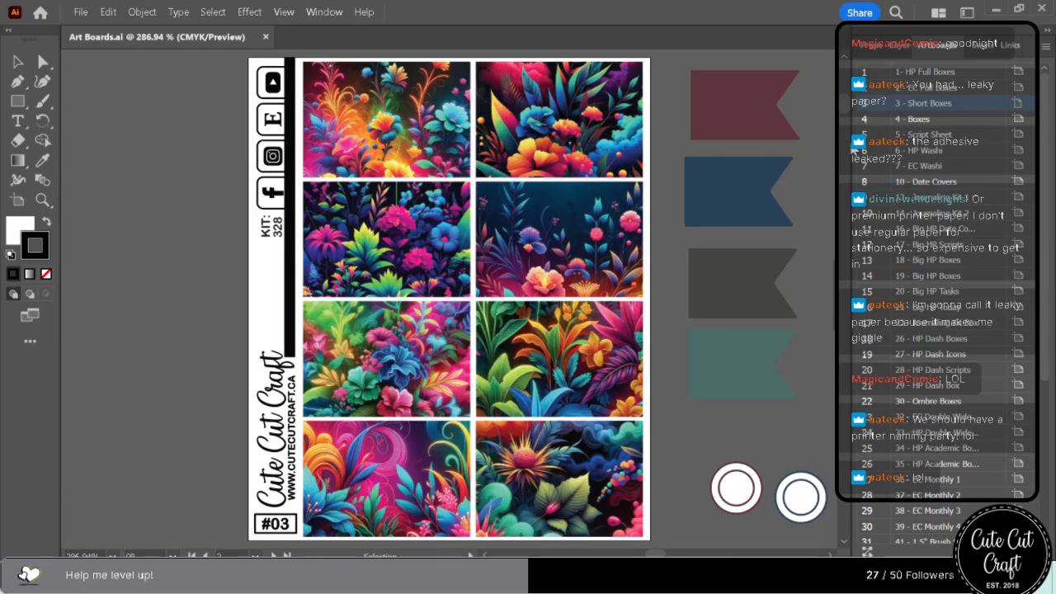
click(830, 555)
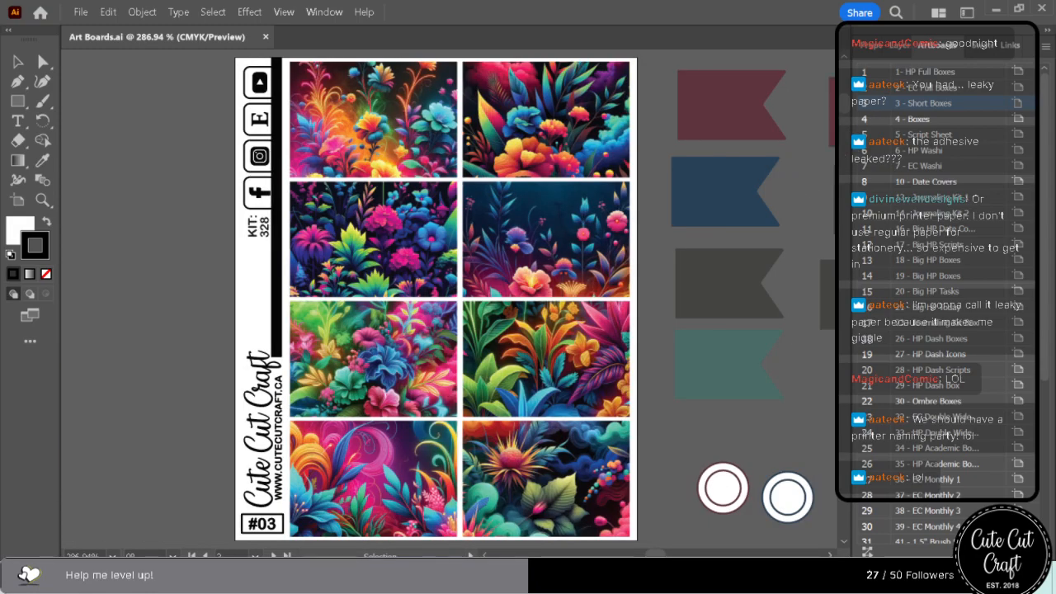
click(830, 555)
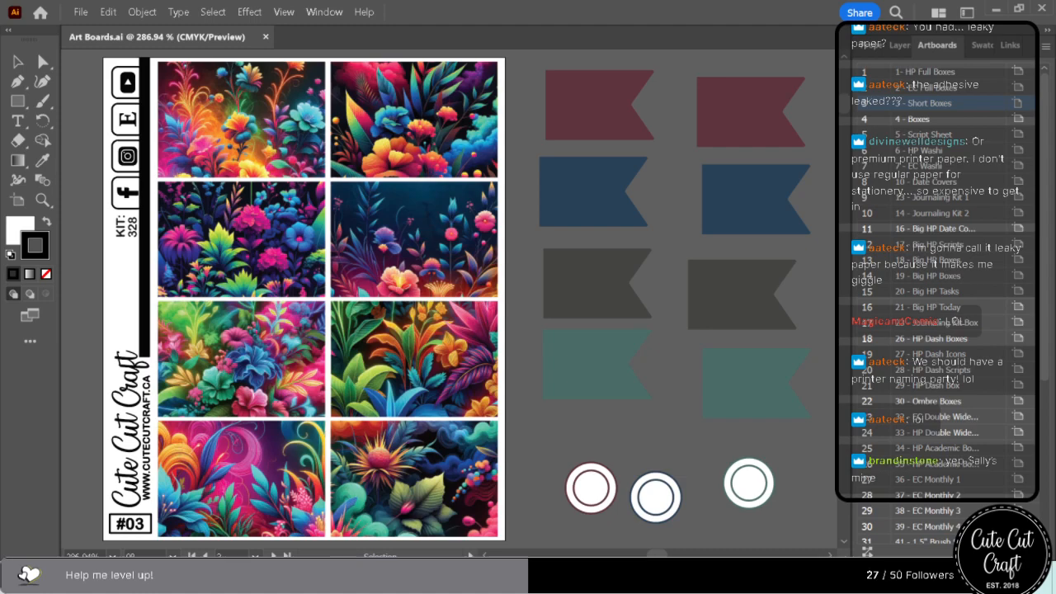
click(621, 137)
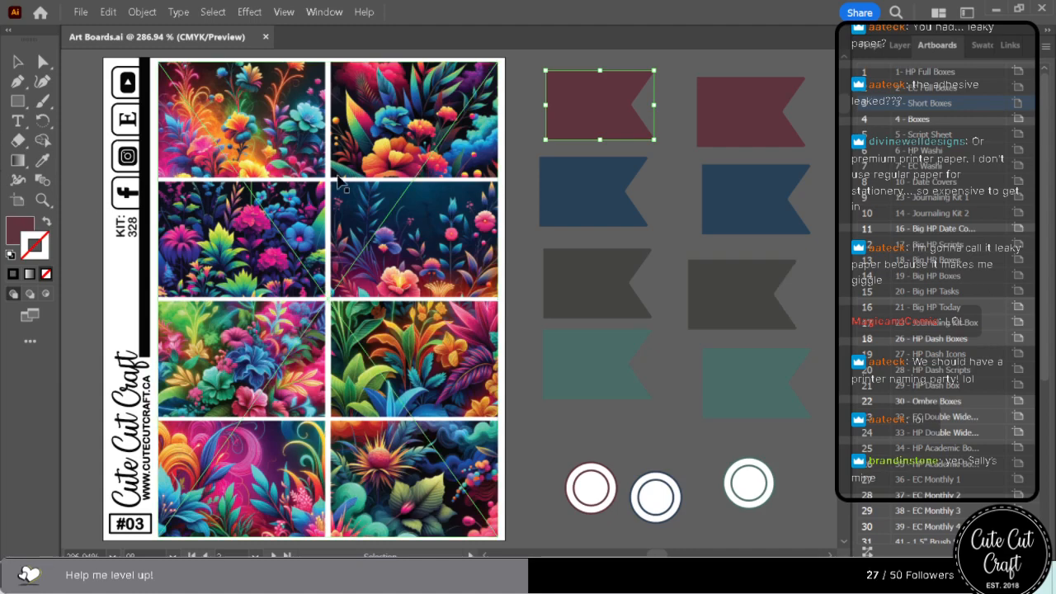
click(980, 46)
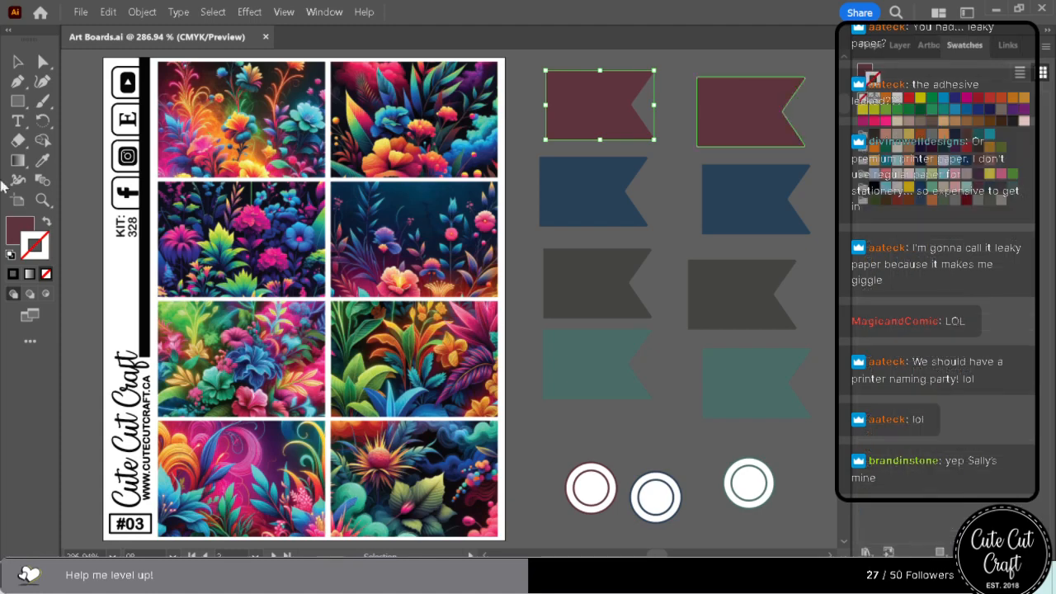
click(43, 62)
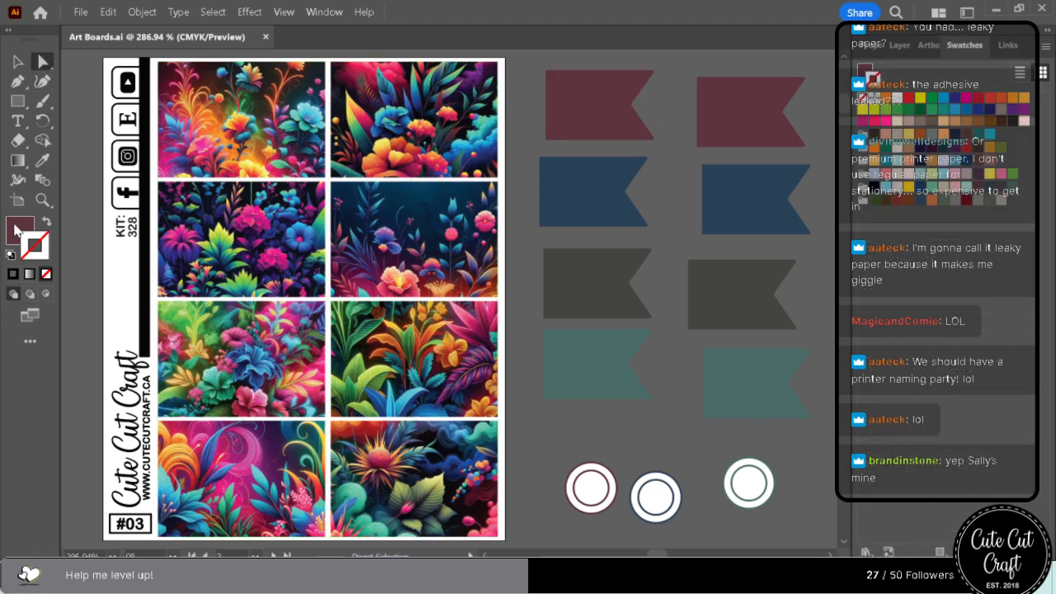
click(43, 160)
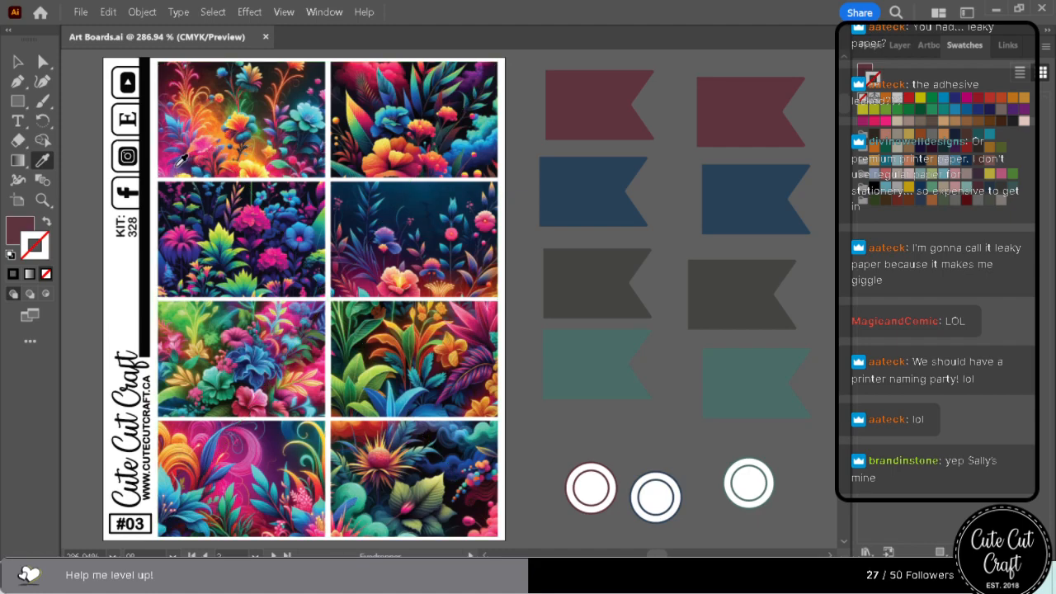
click(170, 156)
Fill the first column's navy flag with bright red sampled from the flowers in the bottom-left box.
click(43, 63)
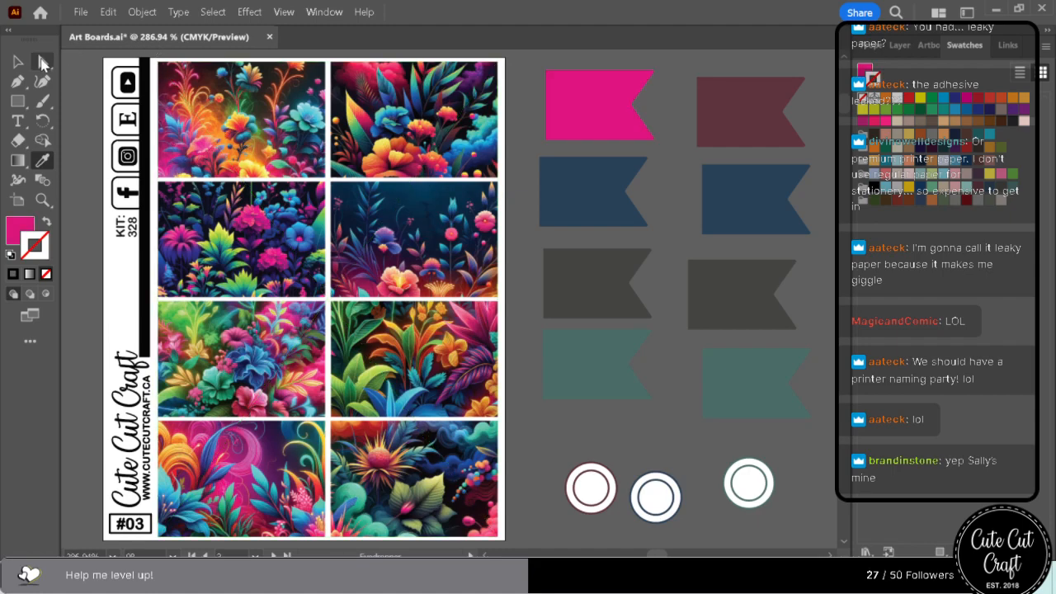
click(576, 217)
click(43, 160)
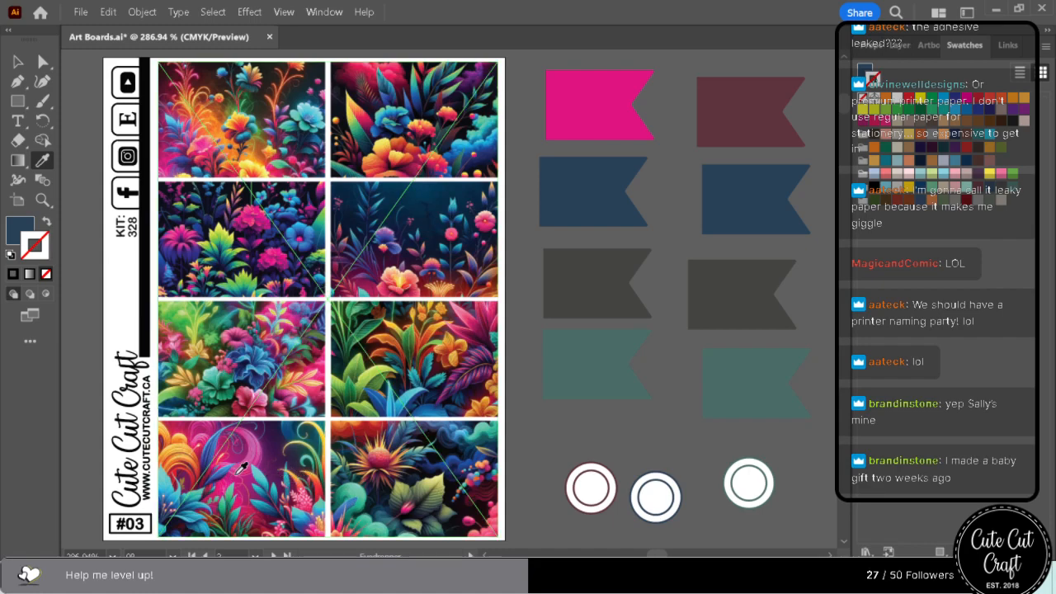
click(323, 485)
Fill the first column's dark grey flag with lime green sampled from the bright leaf in the second row's left box.
click(43, 61)
click(450, 261)
click(120, 289)
click(43, 160)
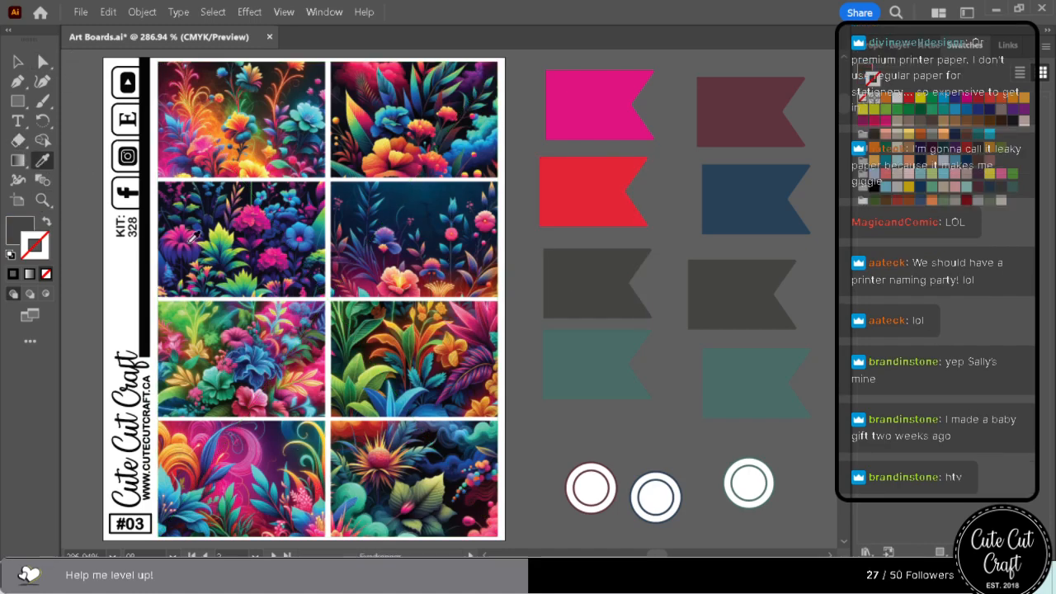
click(455, 460)
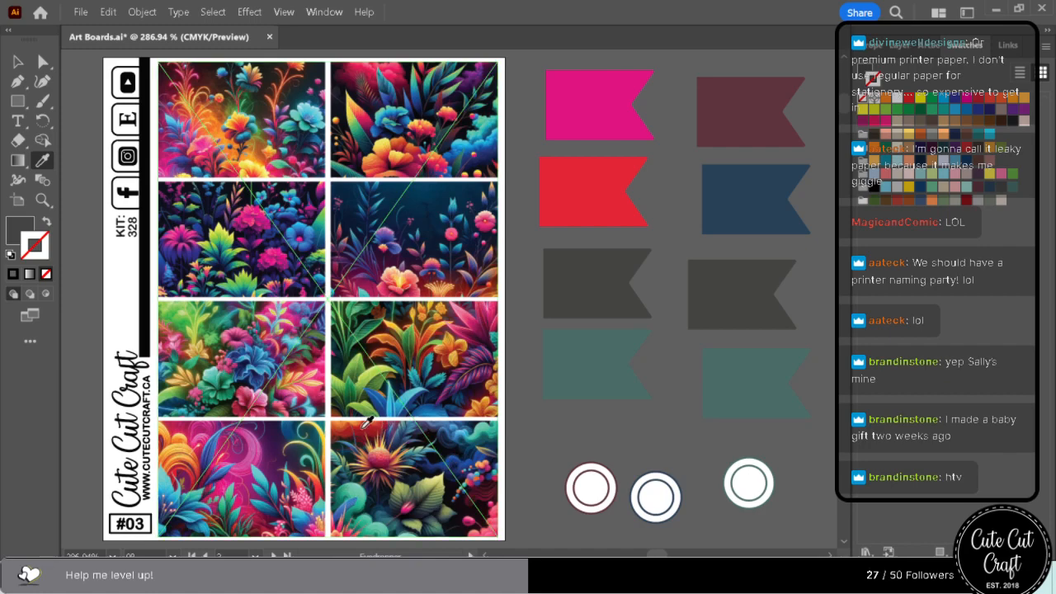
click(360, 381)
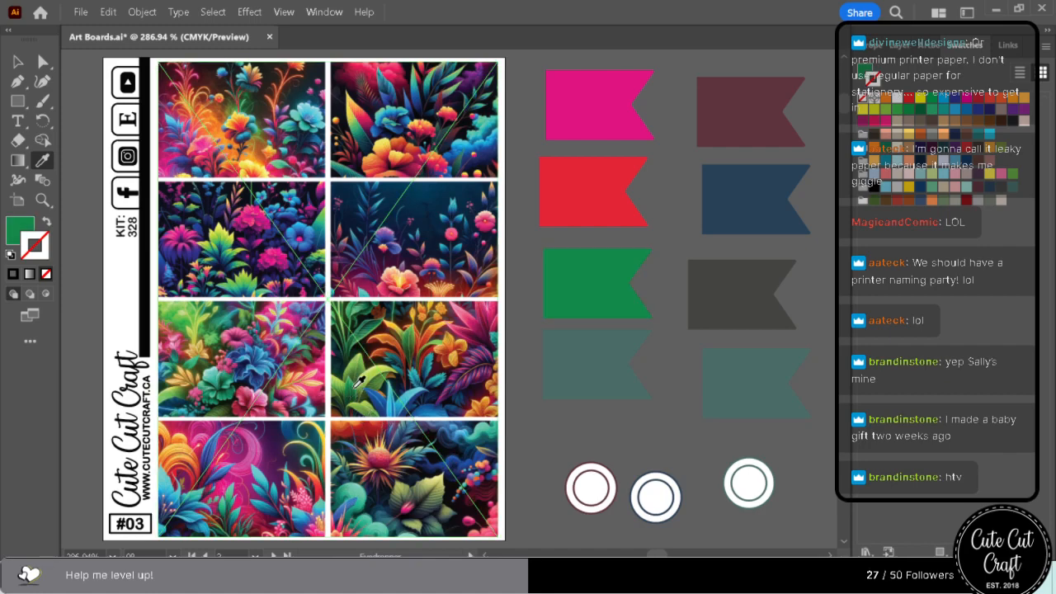
click(225, 233)
click(221, 240)
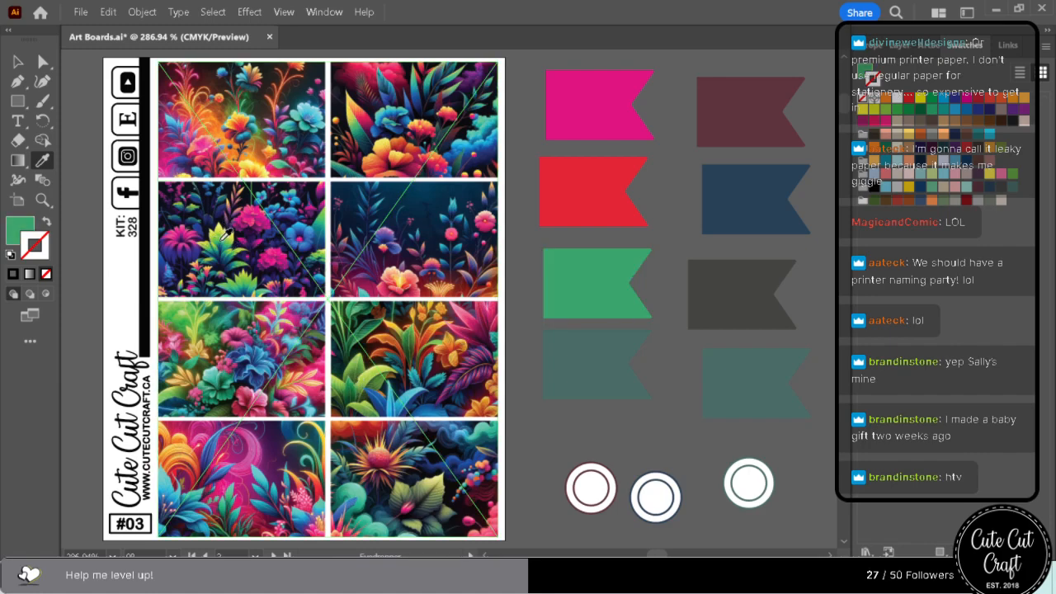
click(223, 235)
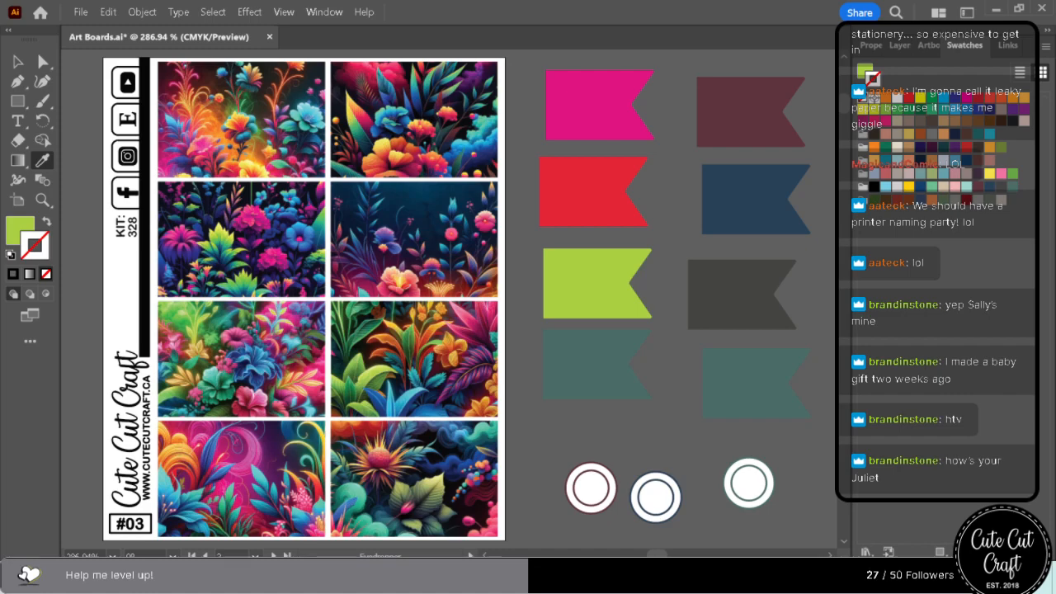
Fill the first column's teal flag with a medium blue sampled from the artwork in the top-right box.
click(44, 62)
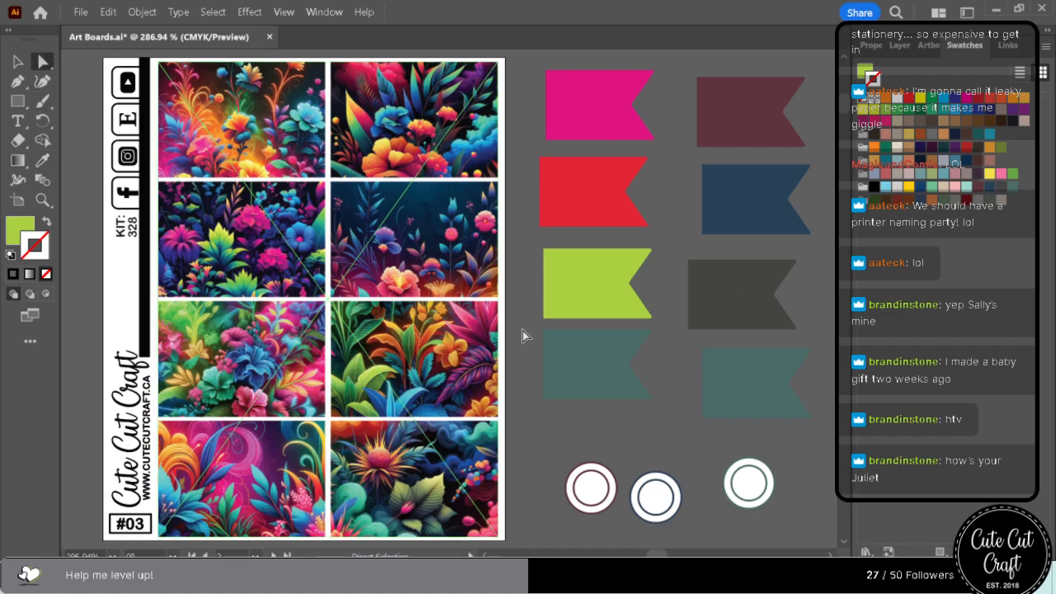
click(577, 363)
click(44, 160)
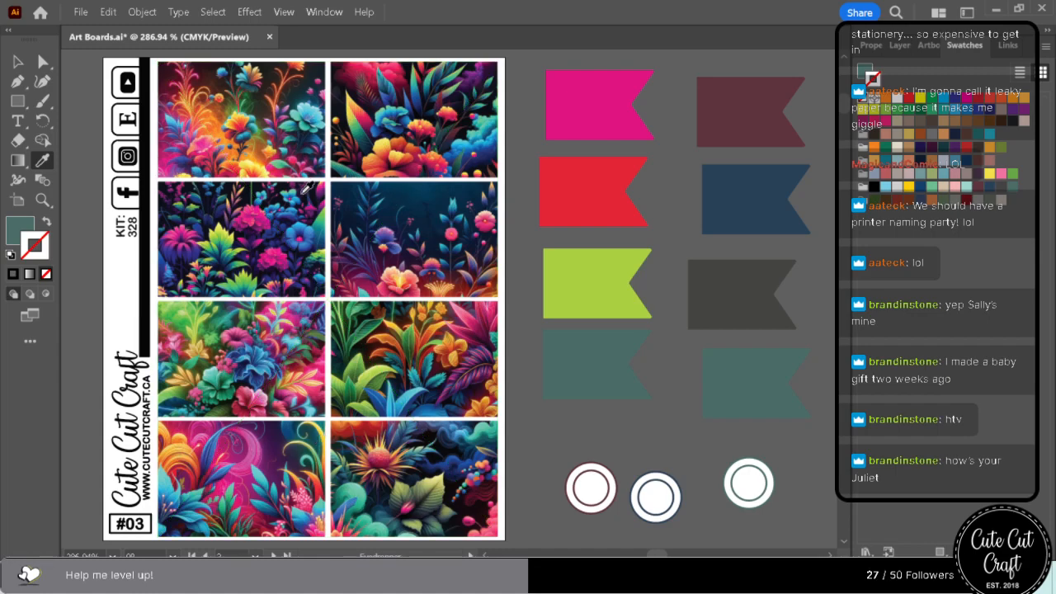
click(302, 223)
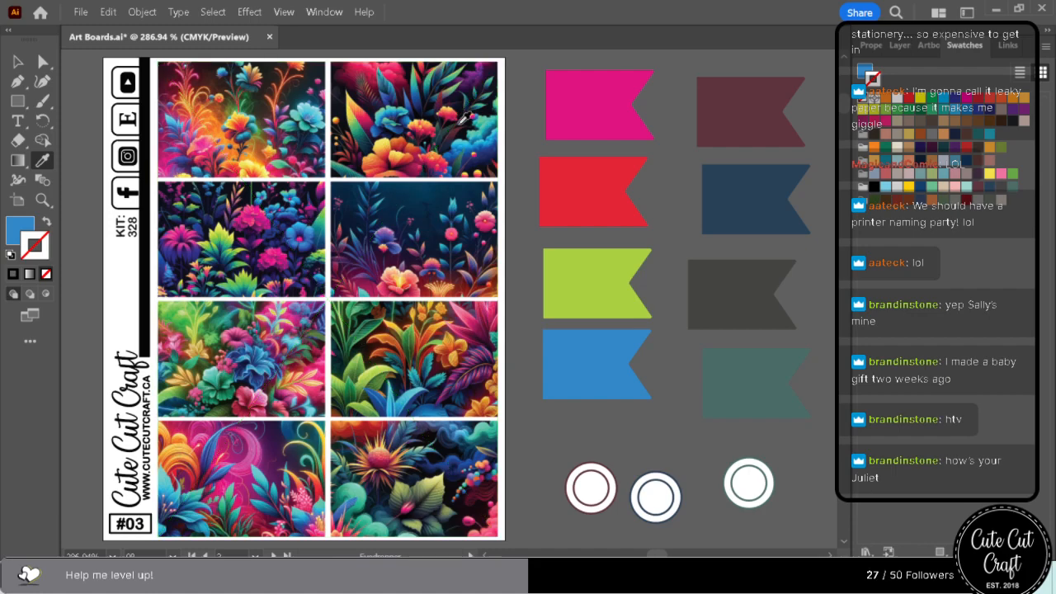
click(480, 147)
click(483, 146)
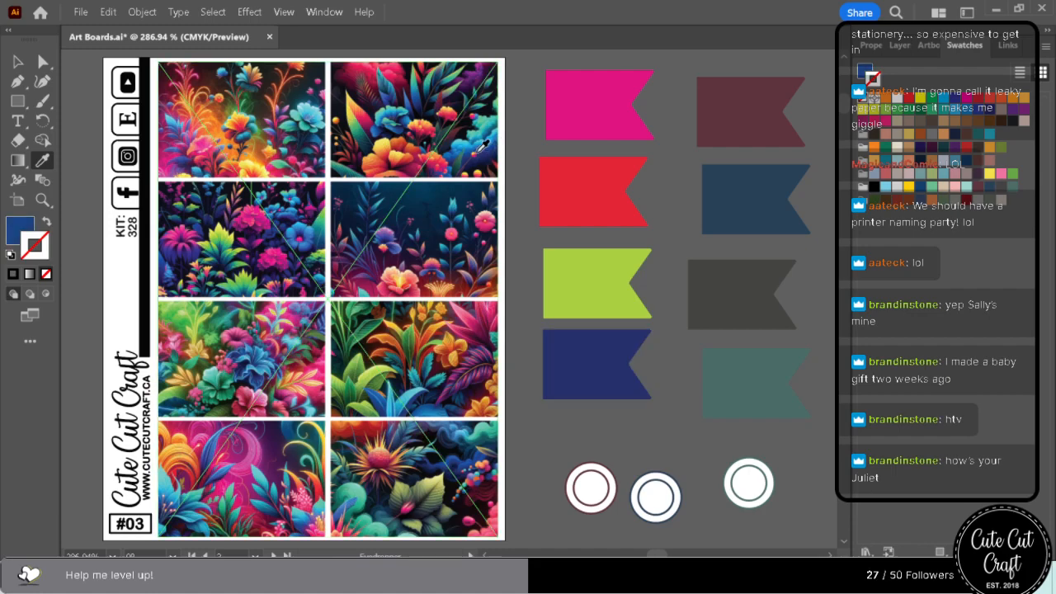
click(380, 127)
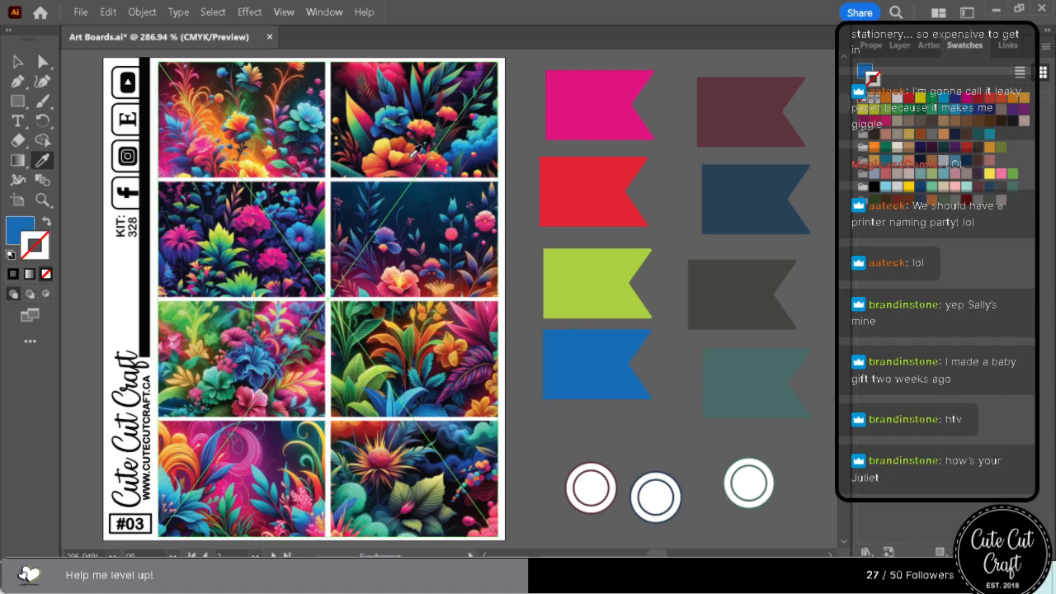
Fill the first column's bottom flag with turquoise sampled from the leaves in the bottom-left box.
click(417, 99)
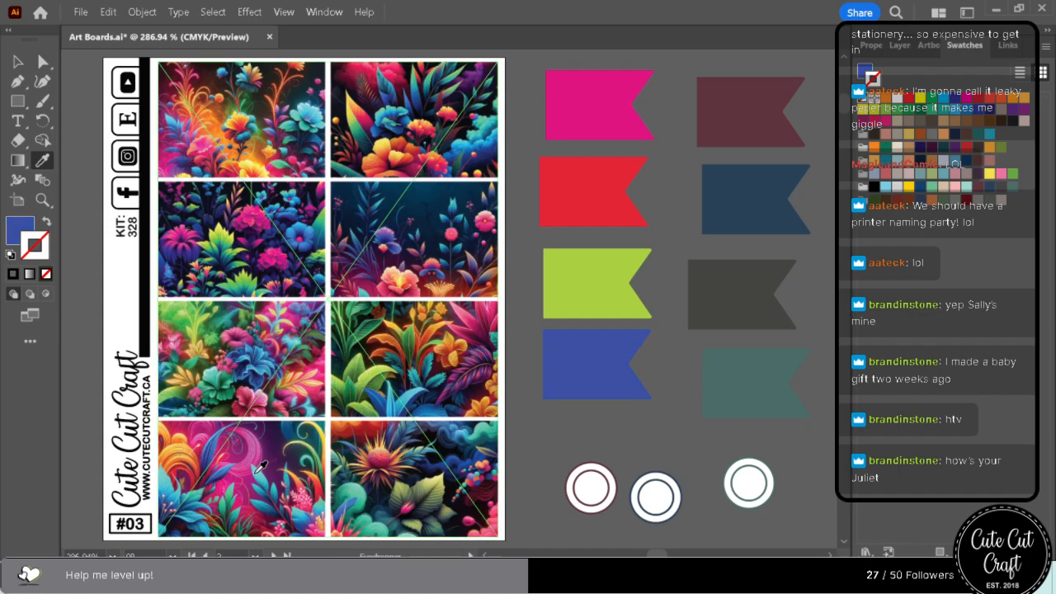
click(183, 487)
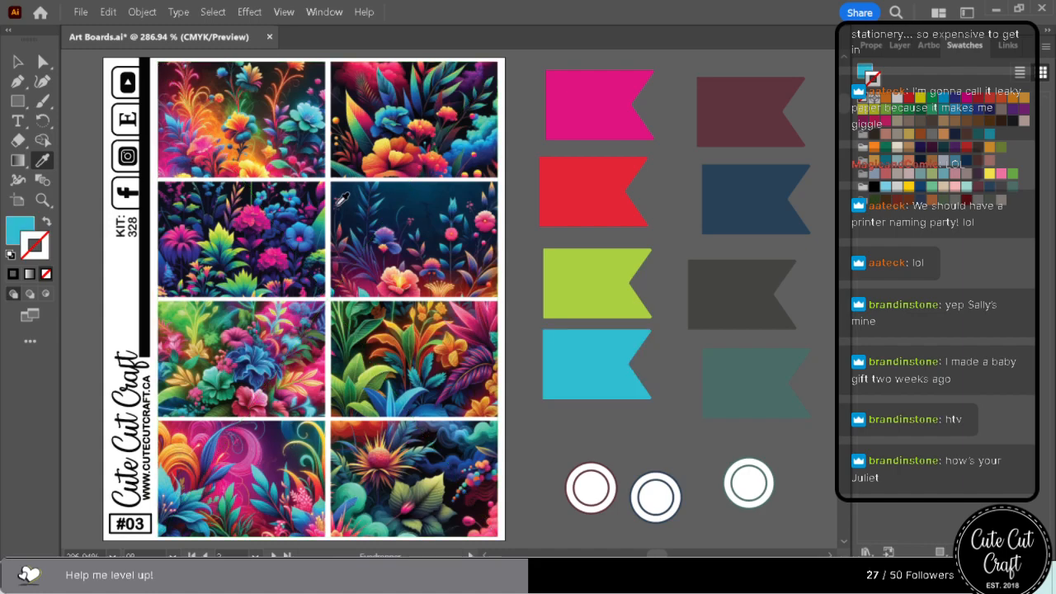
click(44, 63)
click(581, 294)
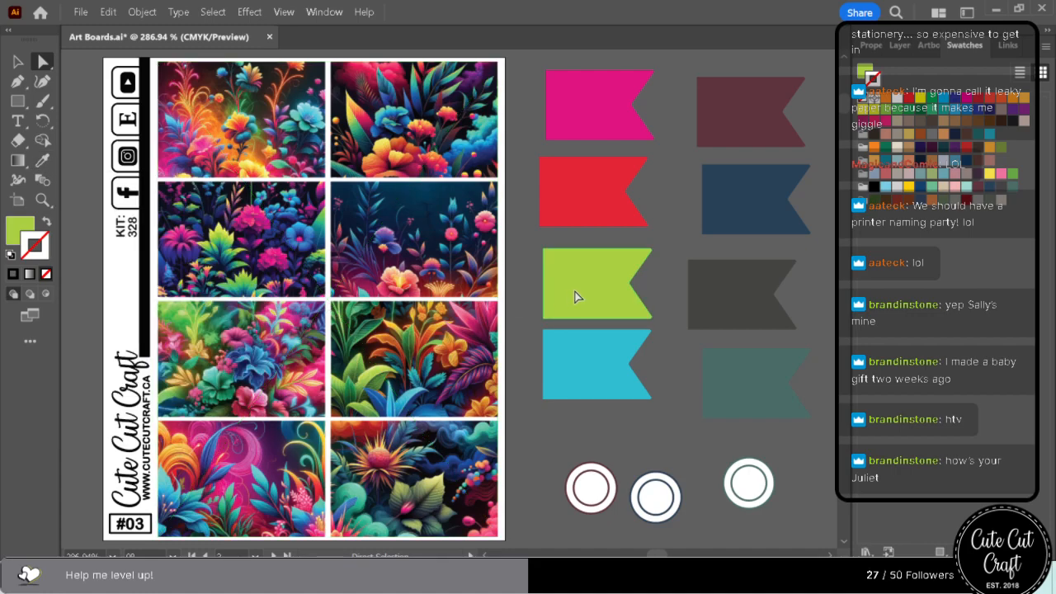
click(46, 164)
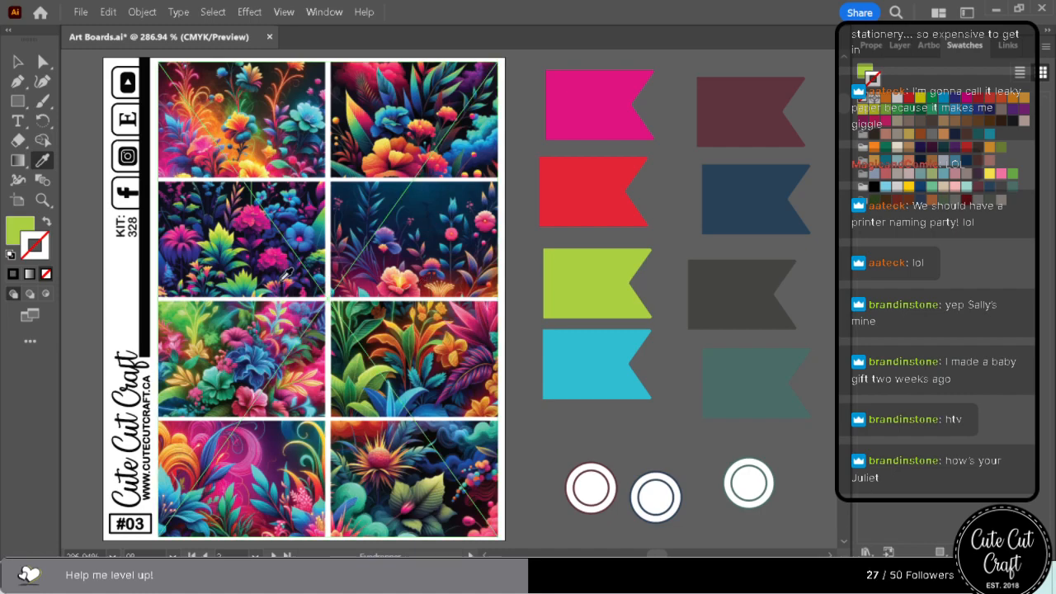
Fill the first column's bright red flag with deep purple sampled from the background of the bottom-left box.
click(42, 62)
click(607, 224)
click(86, 316)
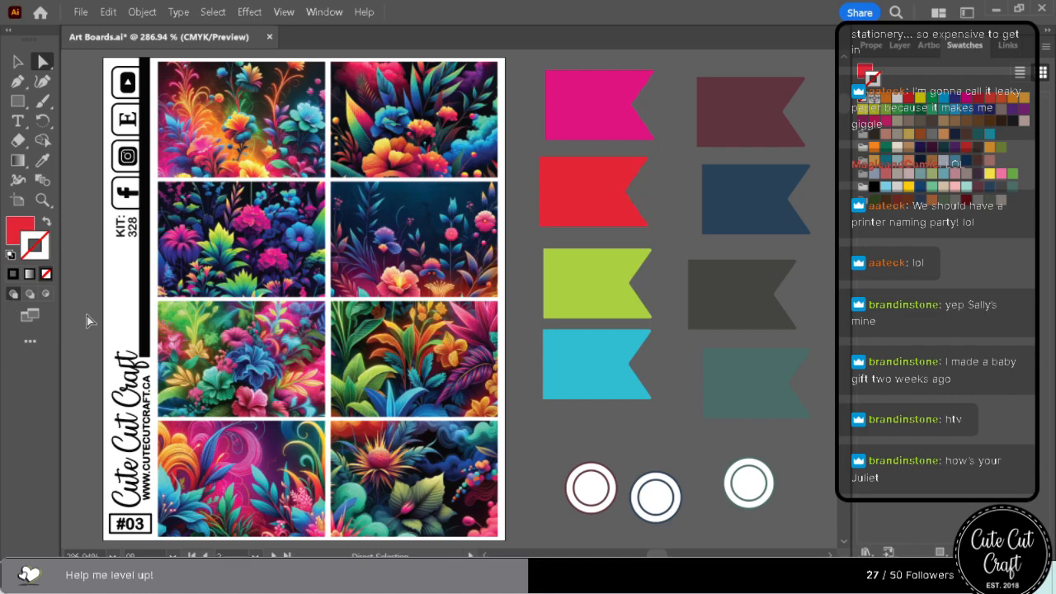
click(44, 162)
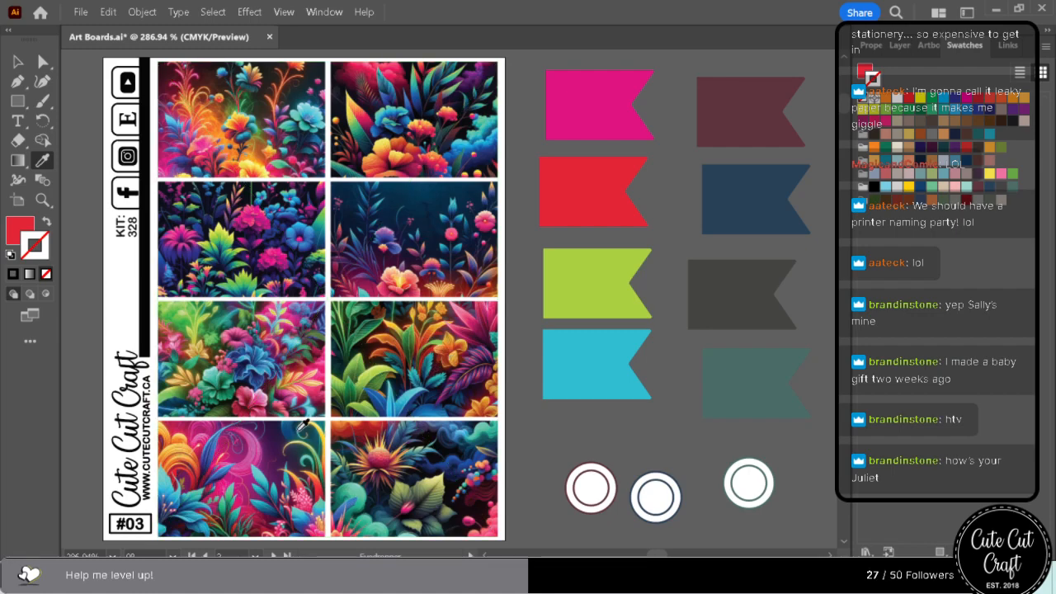
click(278, 443)
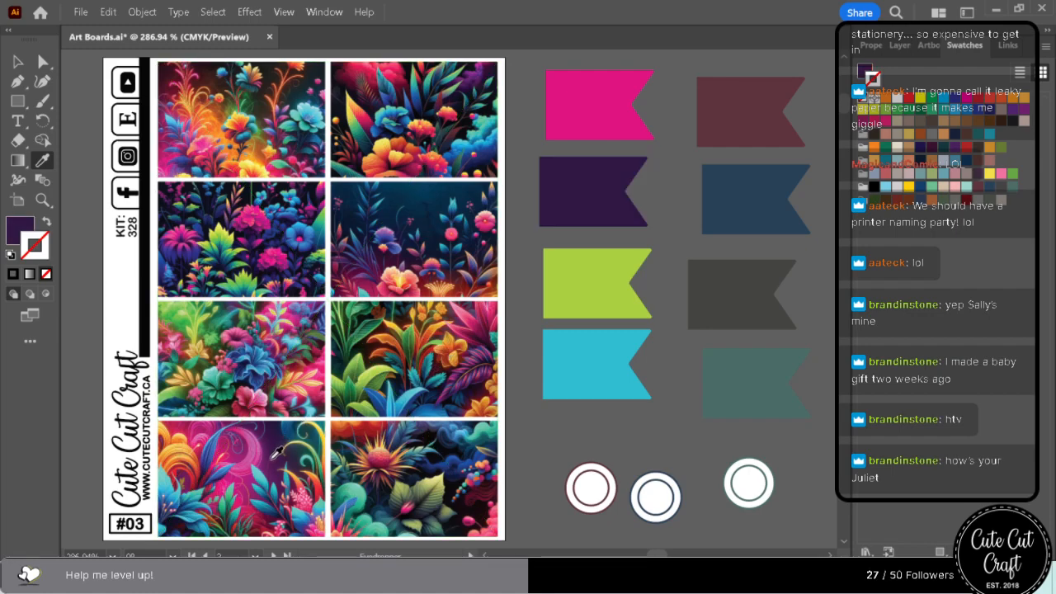
click(276, 455)
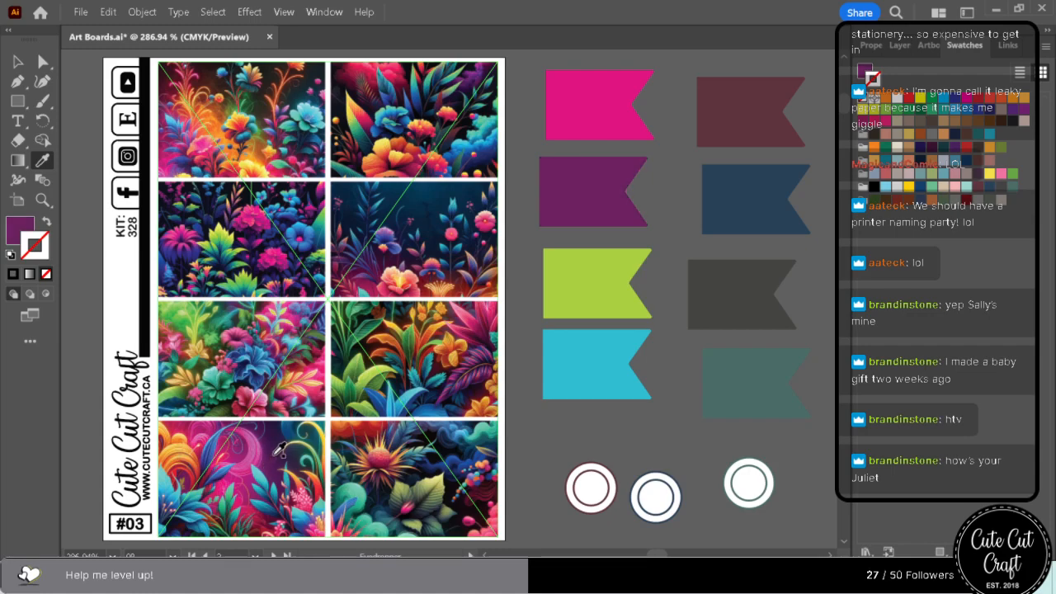
click(280, 448)
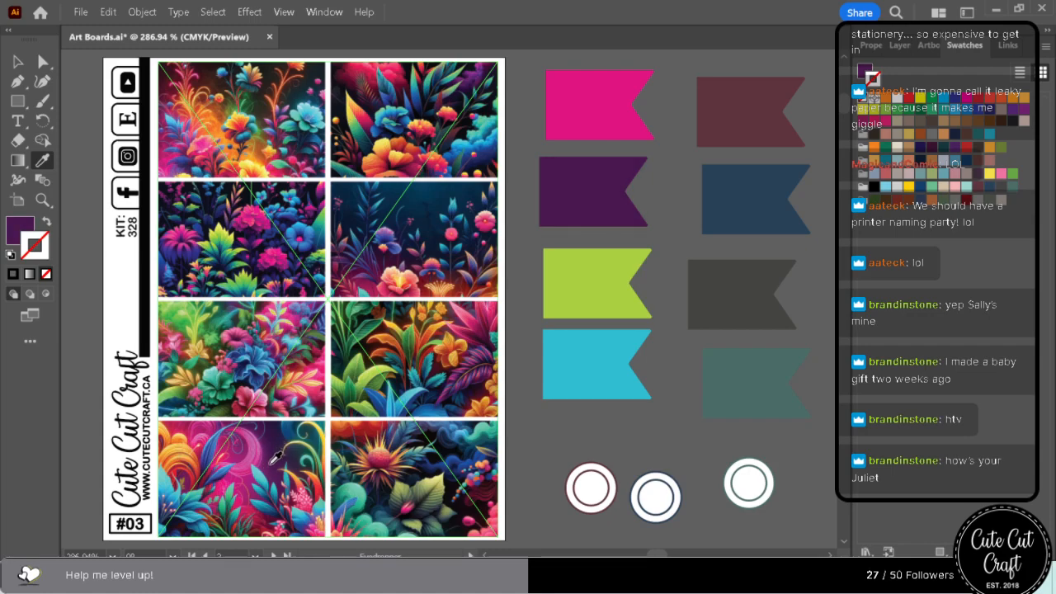
click(275, 467)
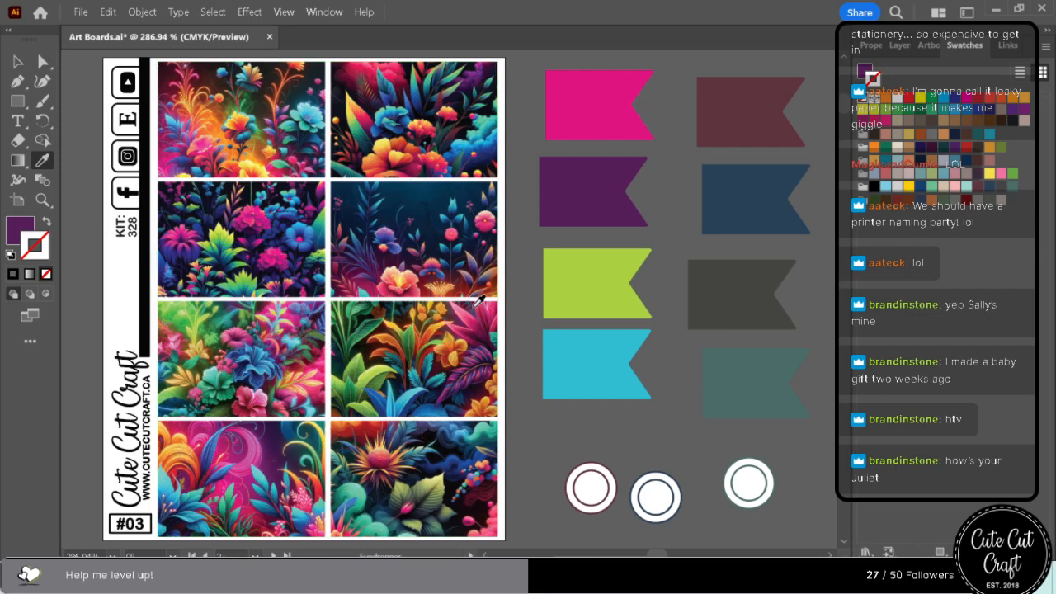
Swap the lime green and purple flags so lime sits second and purple third in the first column.
click(44, 62)
drag(597, 283, 598, 174)
drag(590, 211, 588, 328)
click(588, 220)
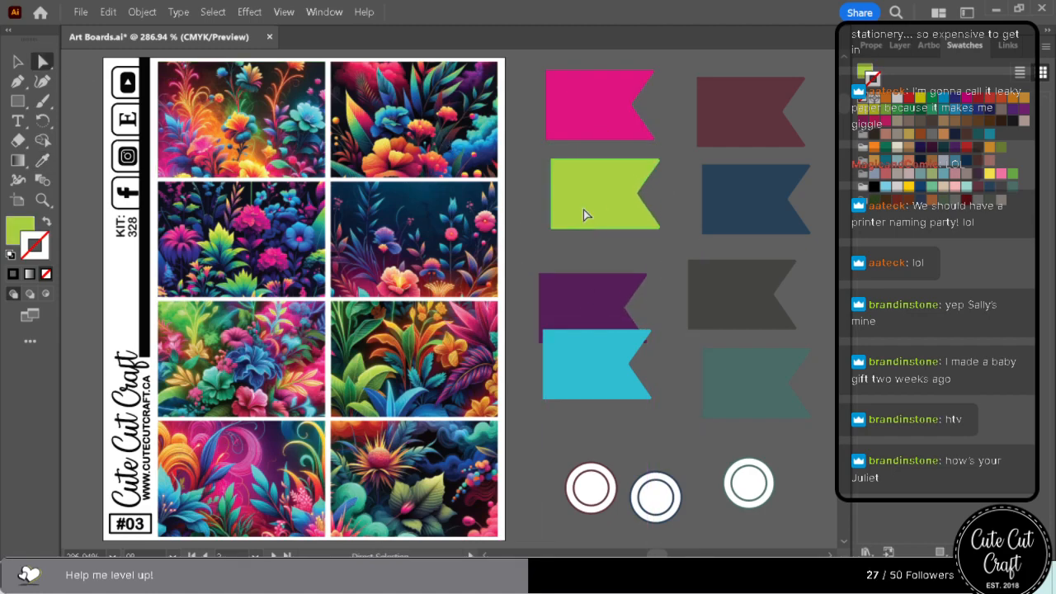
Examine the order in which the accent colours are used on the sticker sheets below sheet #03.
scroll(587, 455, down, 5)
scroll(596, 449, down, 10)
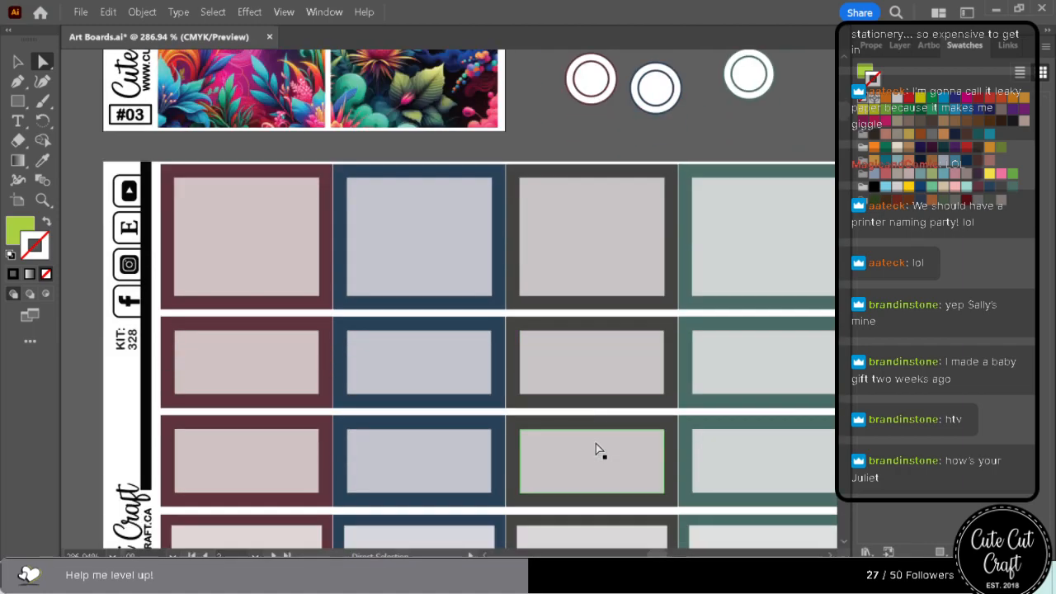
scroll(596, 452, down, 12)
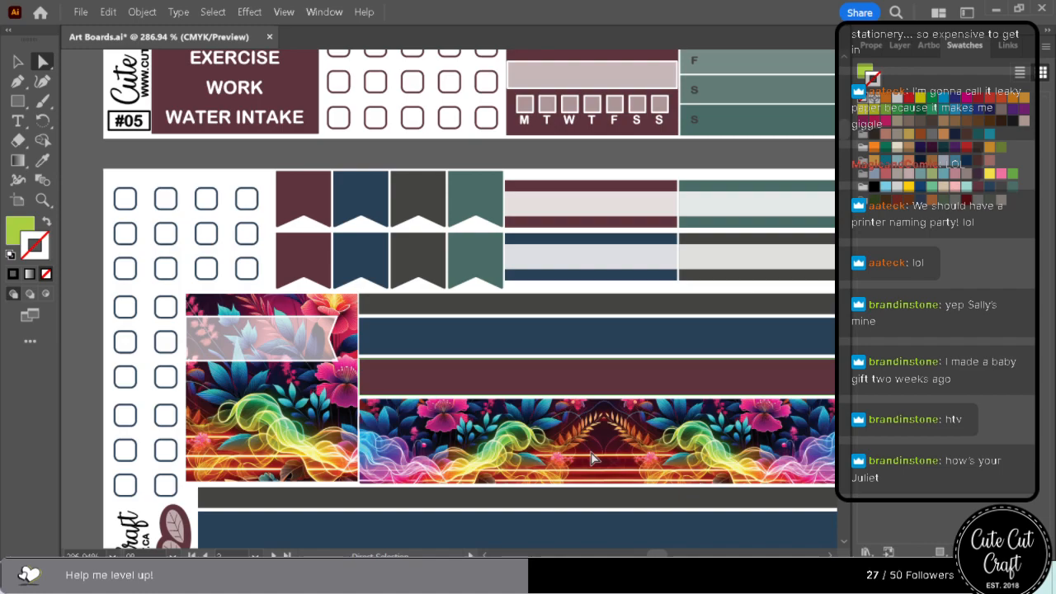
scroll(592, 459, up, 10)
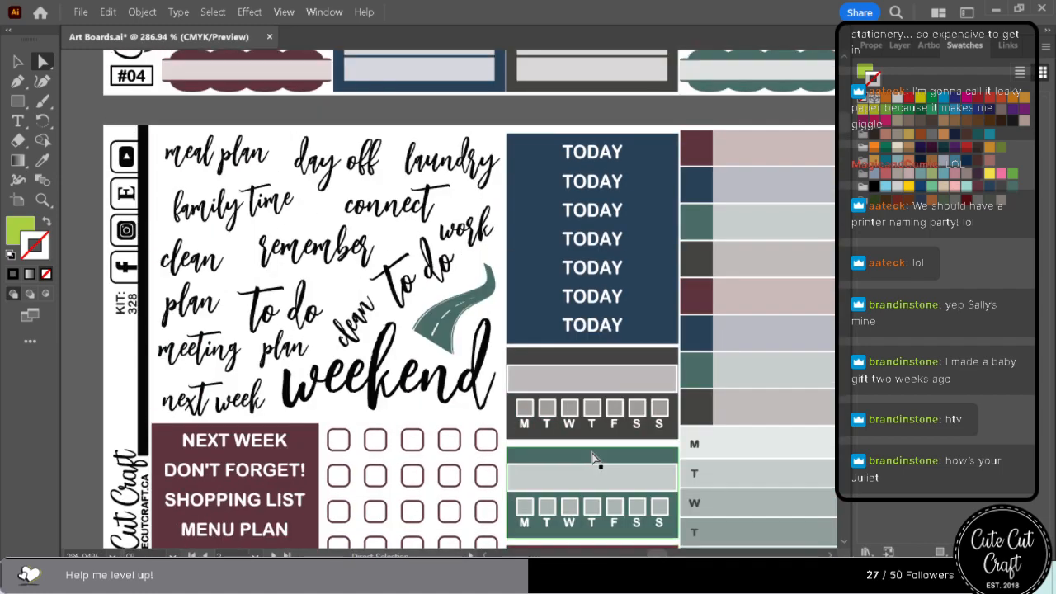
scroll(592, 459, up, 8)
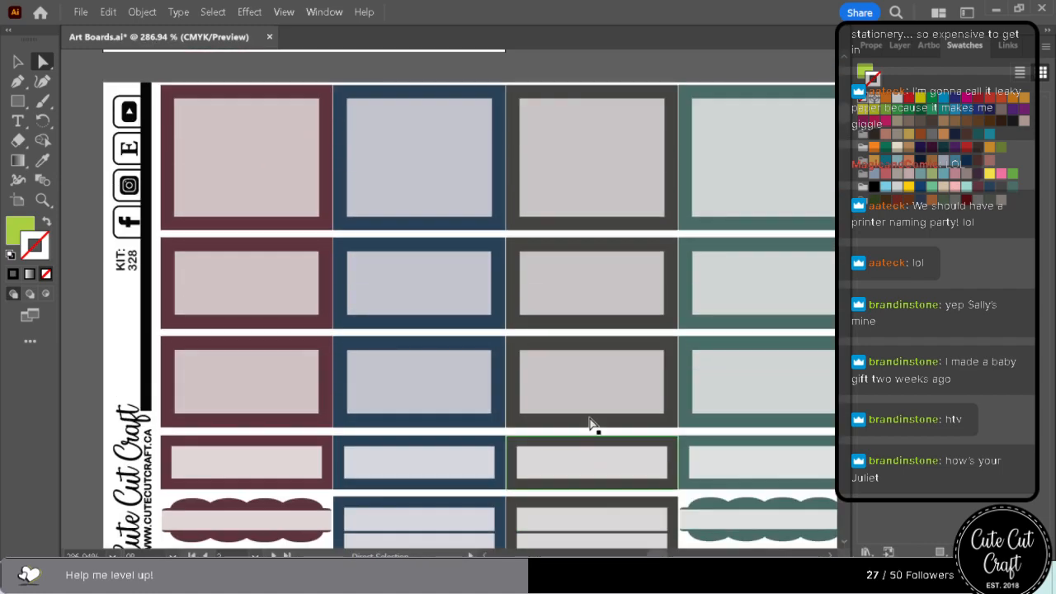
scroll(589, 423, up, 10)
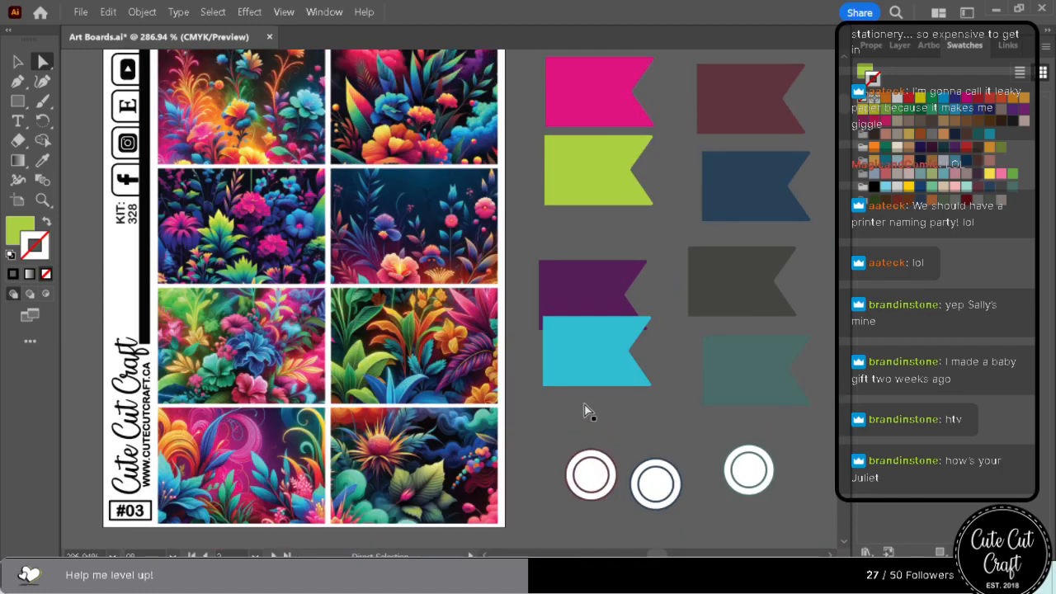
scroll(588, 411, up, 2)
Rearrange the first column's flags so purple sits second, lime green third and turquoise at the bottom.
mouse_move(588, 360)
mouse_down()
mouse_move(583, 396)
mouse_move(585, 357)
mouse_up()
drag(583, 295, 587, 271)
drag(597, 184, 592, 315)
drag(588, 277, 577, 166)
drag(597, 295, 597, 264)
drag(598, 178, 611, 196)
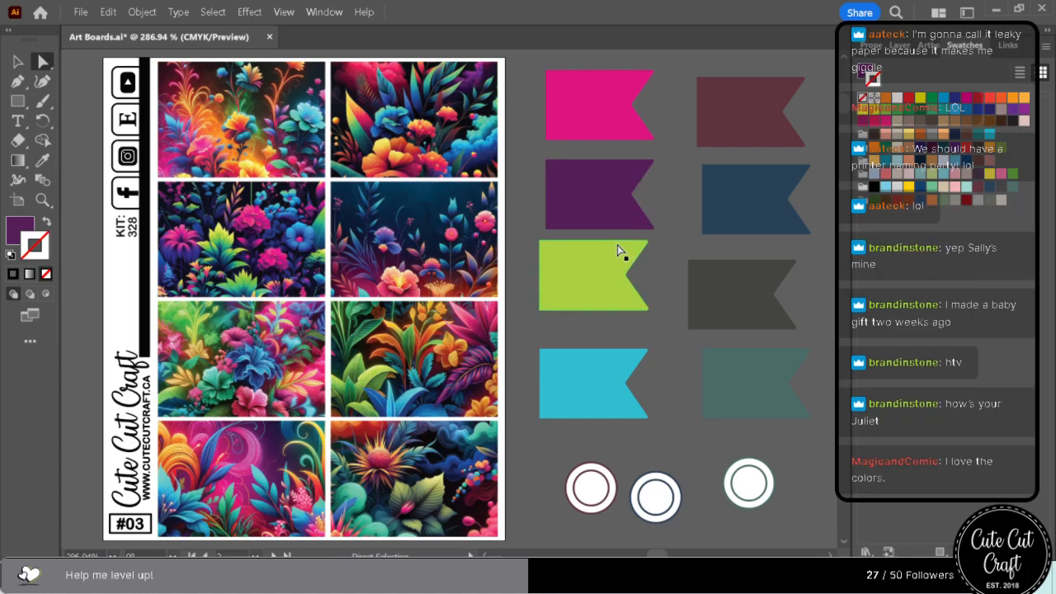
Fill the first column's purple flag with burnt orange sampled from the plant in the third row's right box.
click(40, 163)
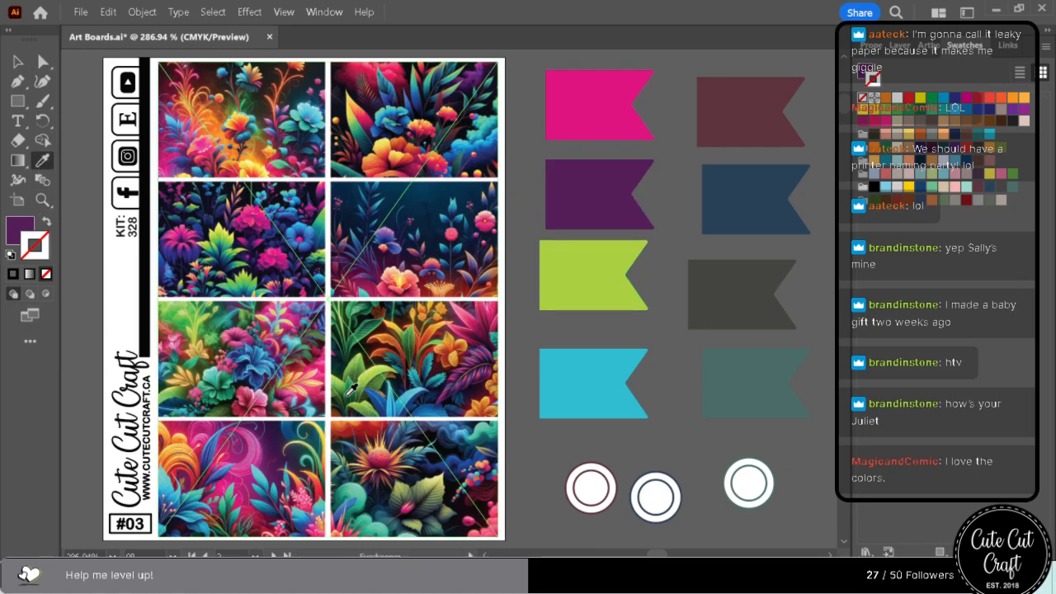
click(202, 462)
click(249, 392)
click(378, 351)
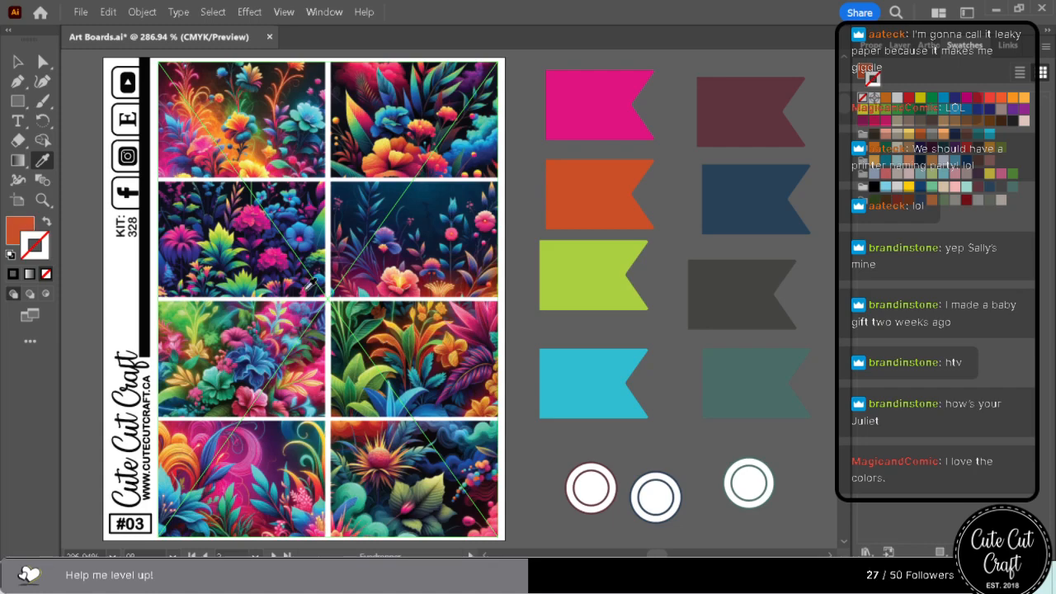
Fill the first column's turquoise flag with royal blue sampled from the blue flowers in the second row's left box.
click(43, 62)
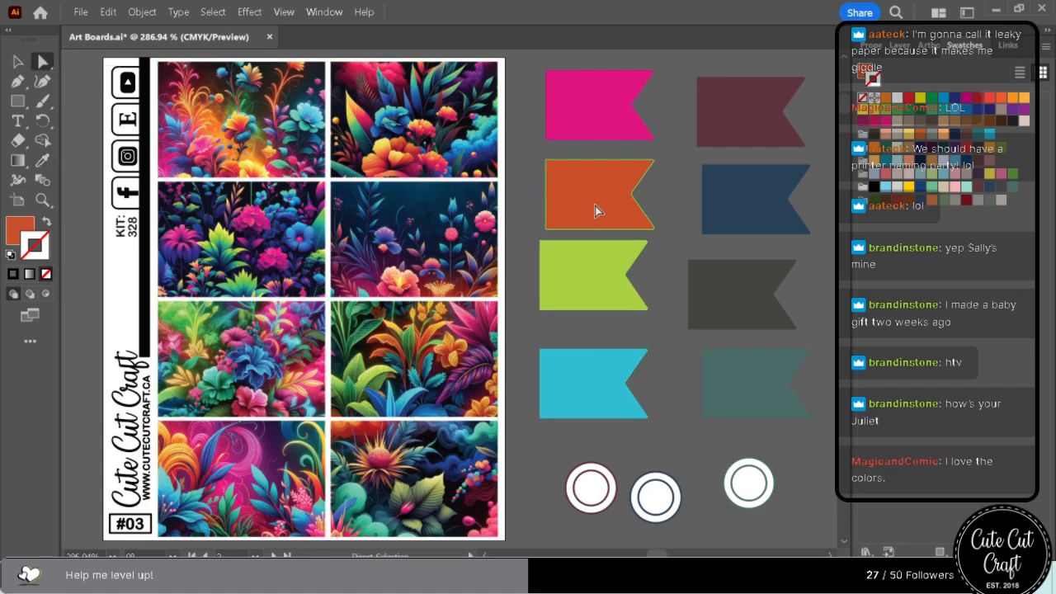
click(596, 360)
click(43, 160)
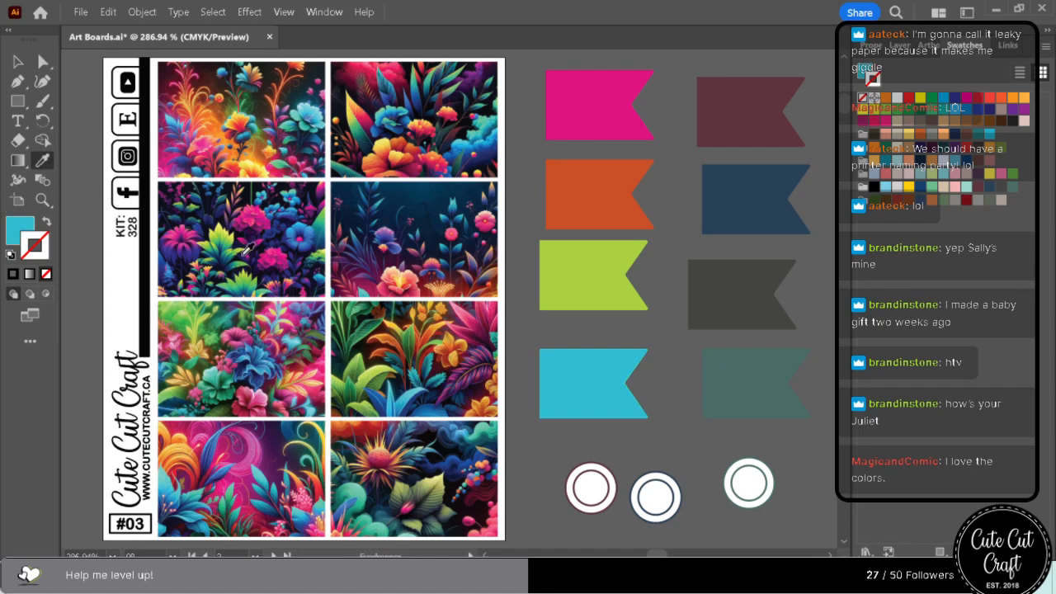
click(289, 212)
click(291, 210)
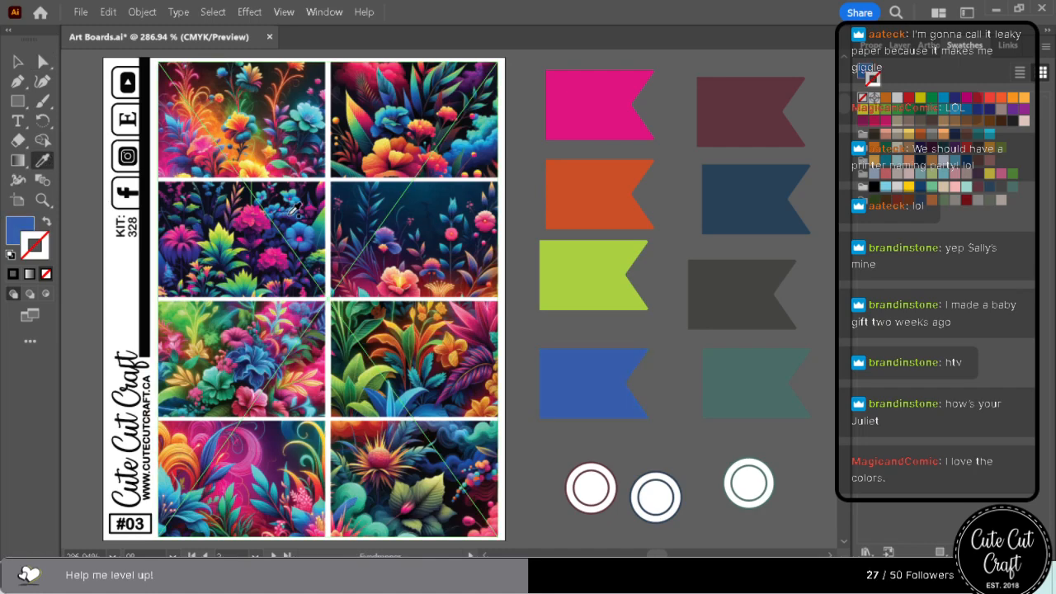
click(266, 468)
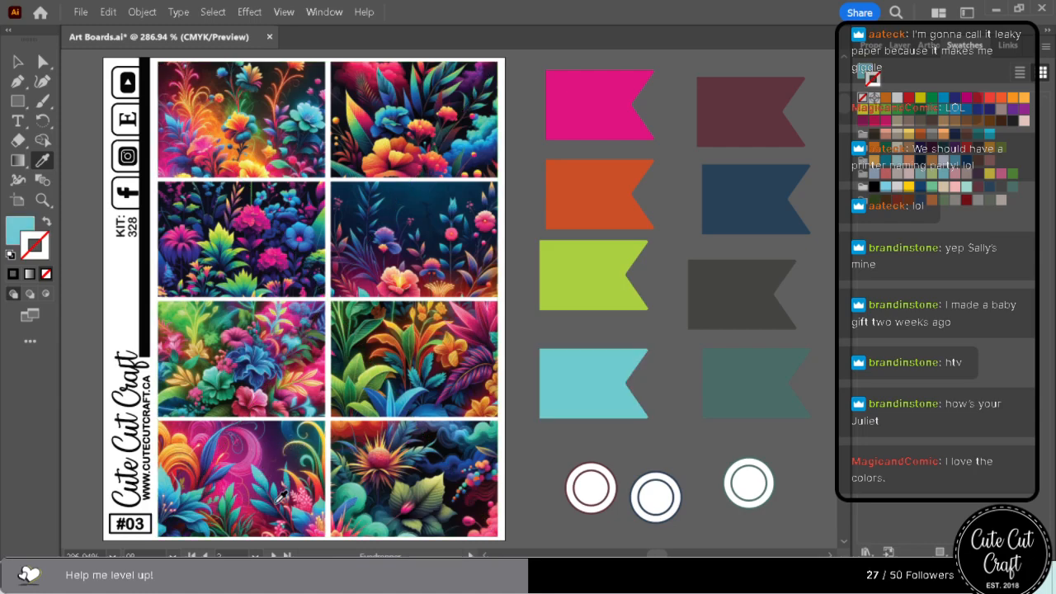
click(277, 508)
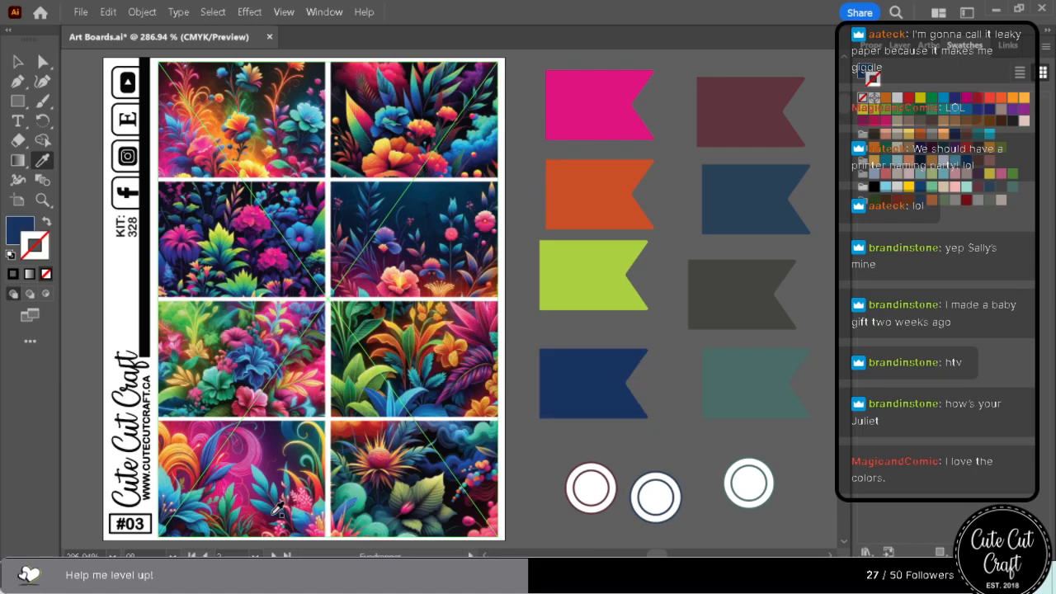
click(298, 226)
click(291, 222)
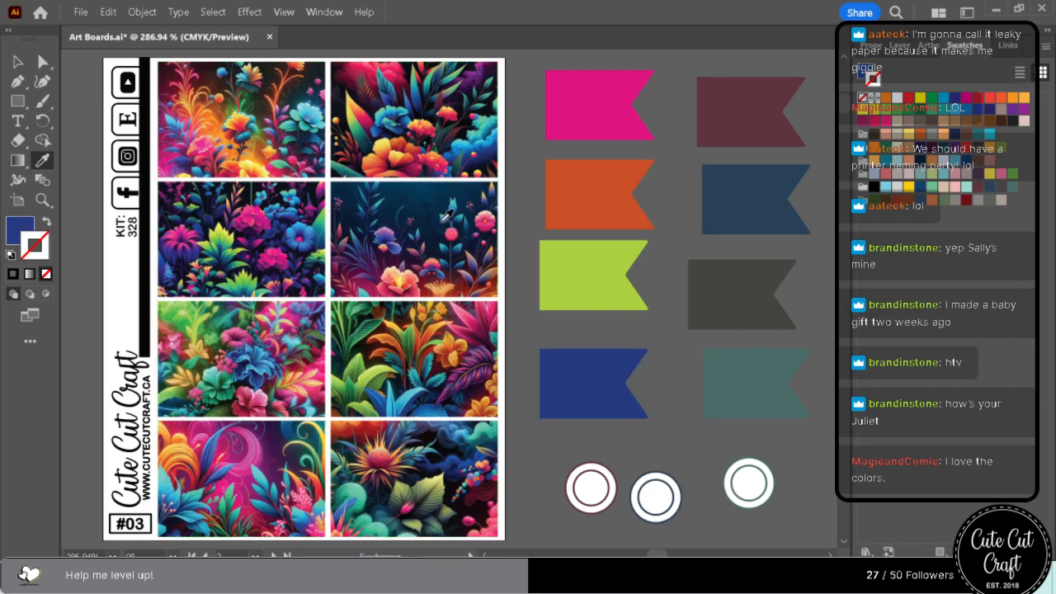
Reorder the first column's flags from top to bottom as hot pink, royal blue, burnt orange and lime green.
click(41, 67)
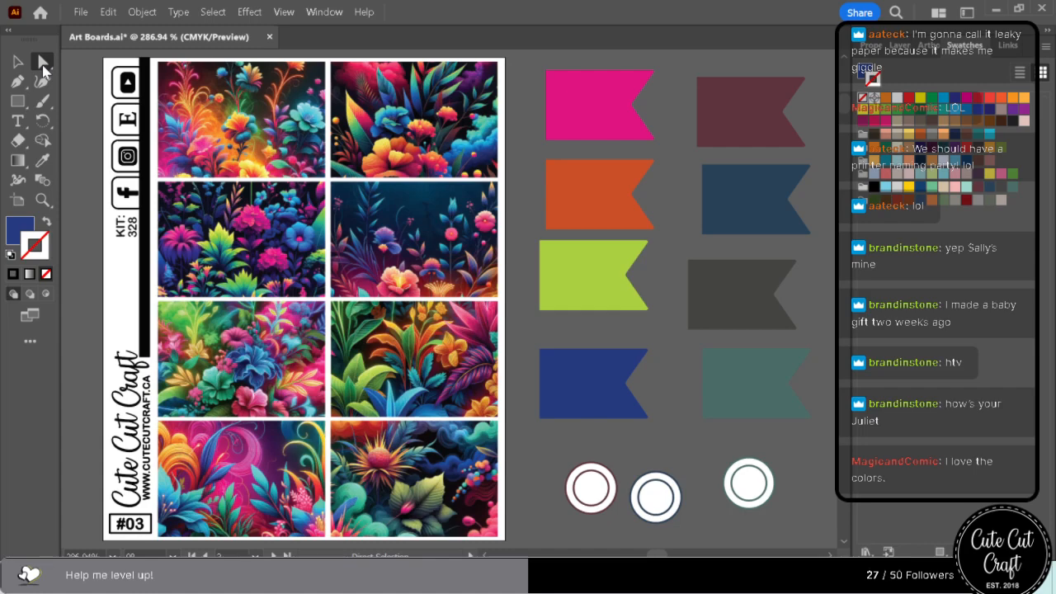
drag(566, 266, 567, 284)
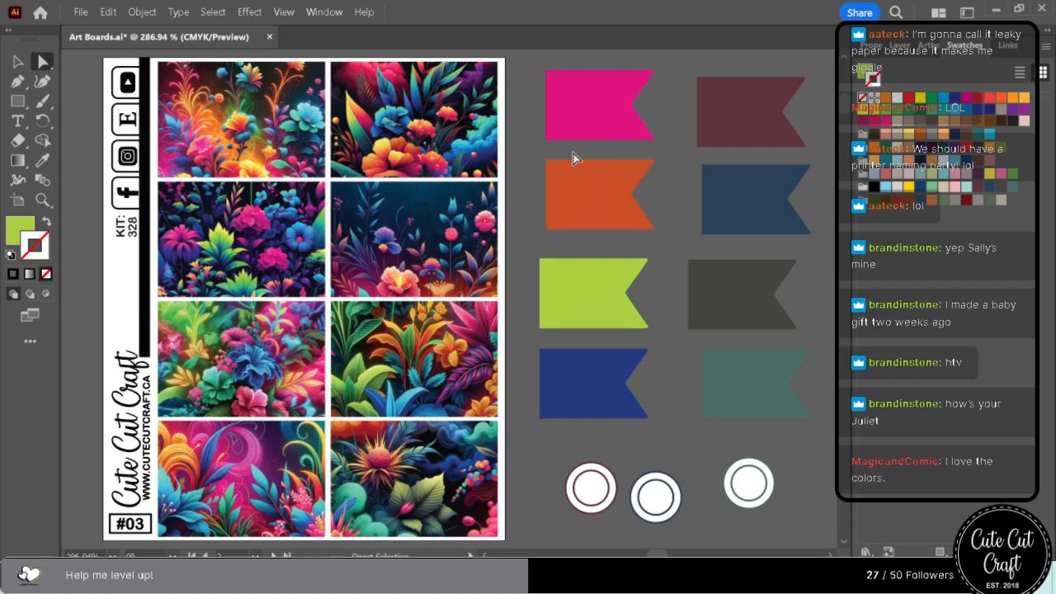
drag(603, 389, 609, 173)
drag(603, 211, 597, 386)
drag(601, 301, 599, 353)
drag(589, 393, 587, 267)
drag(585, 187, 586, 193)
drag(584, 249, 581, 261)
click(626, 467)
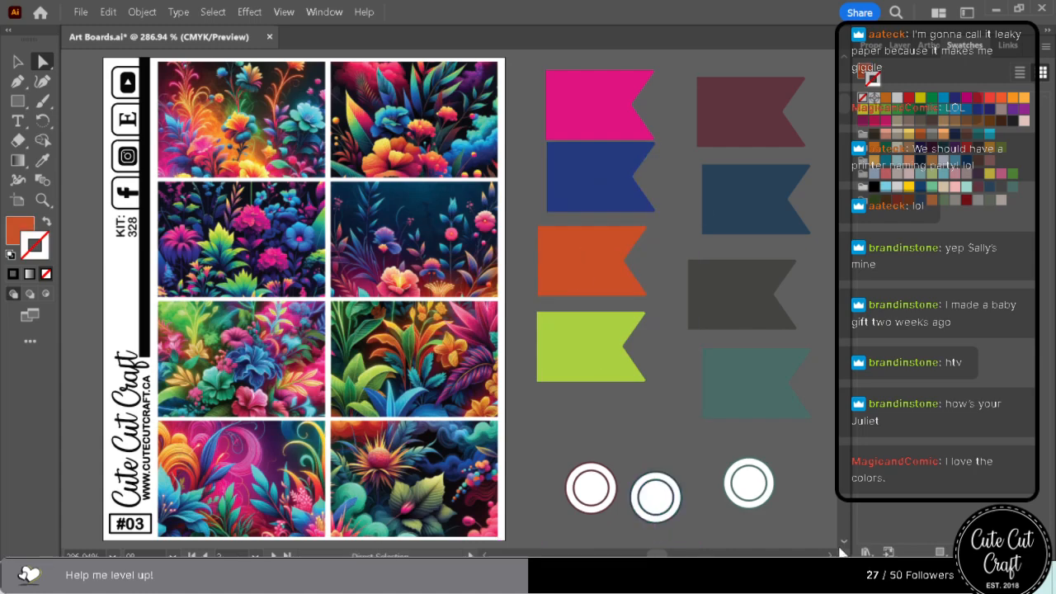
Save the fills of the hot pink and royal blue flags as swatches at the end of the swatch collection.
click(864, 72)
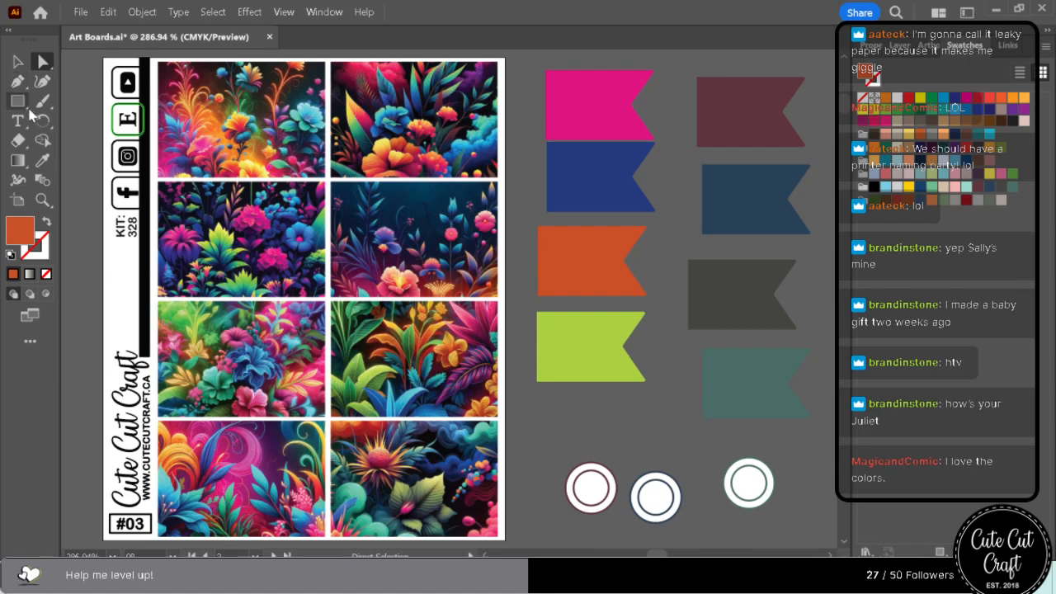
click(582, 115)
drag(887, 129, 1007, 199)
drag(588, 172, 592, 171)
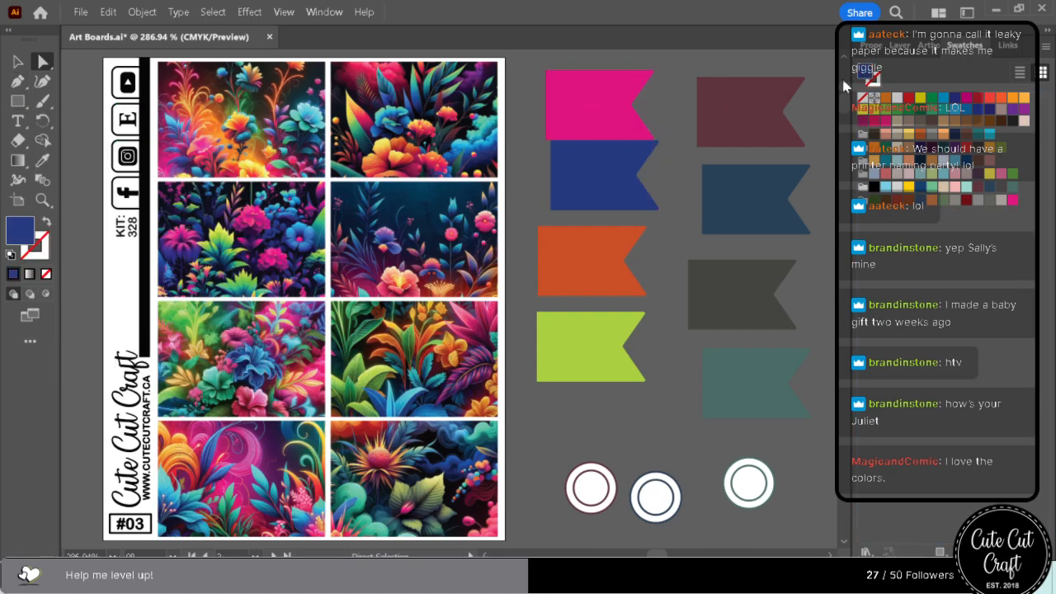
drag(865, 74, 1021, 202)
Save the fills of the burnt orange and lime green flags as swatches after the royal blue one.
drag(609, 255, 612, 256)
drag(868, 75, 1028, 209)
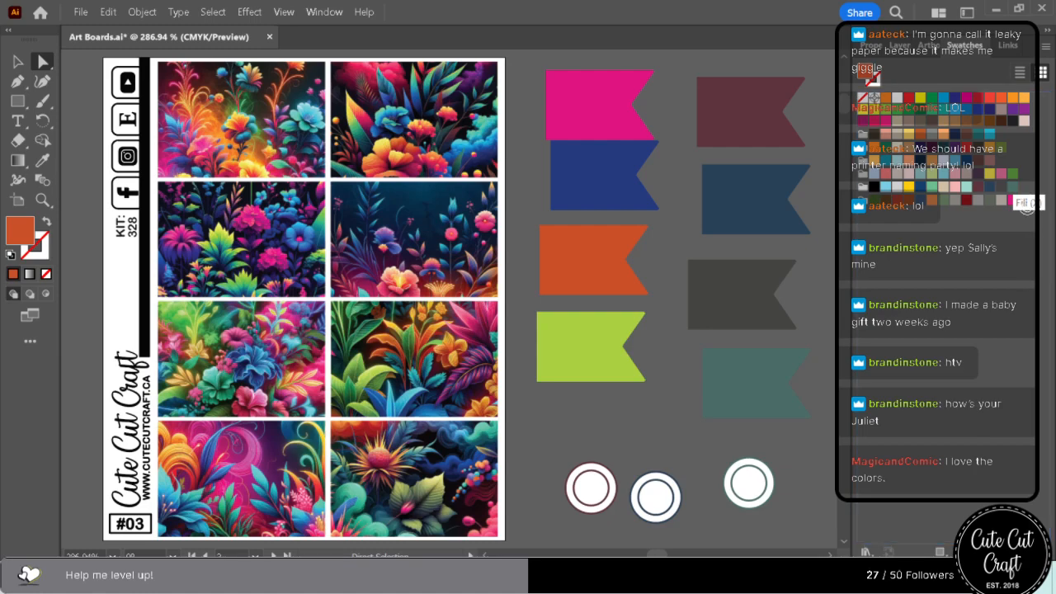
drag(995, 250, 987, 255)
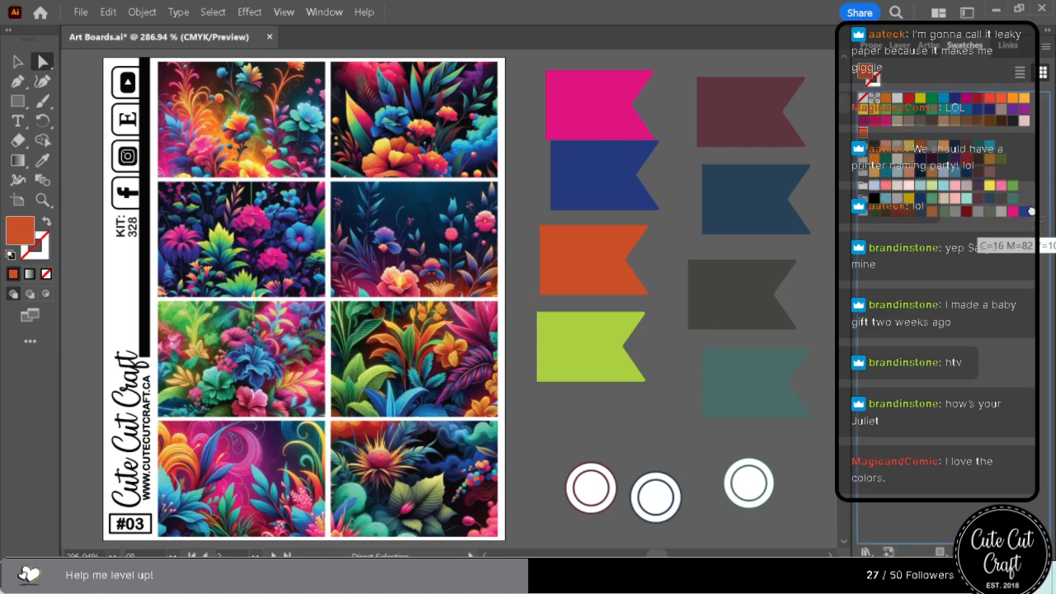
drag(1005, 242, 1003, 243)
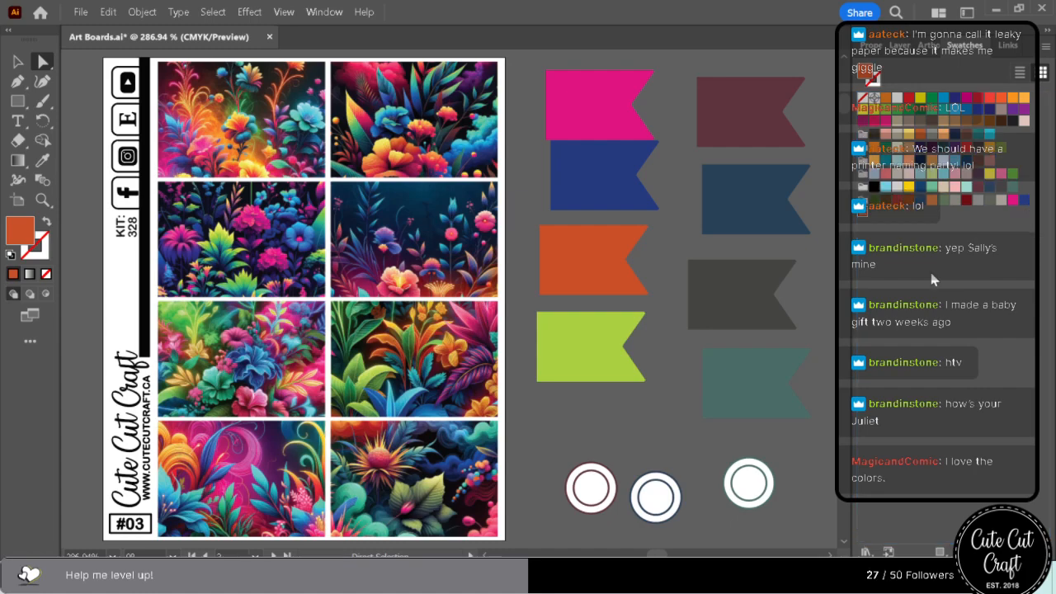
click(608, 350)
drag(866, 77, 874, 216)
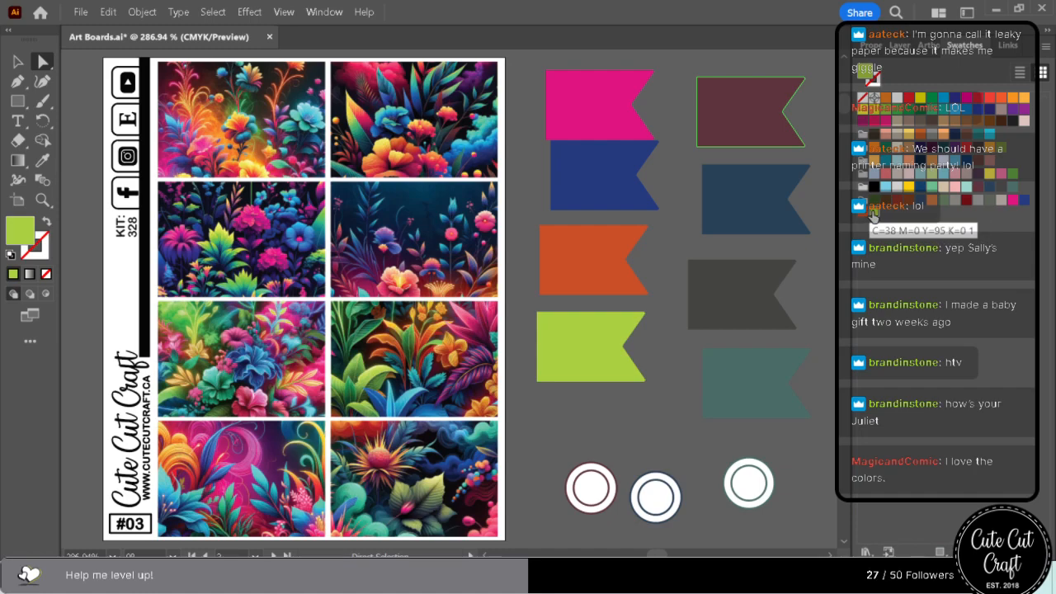
Select every object sharing the second column's maroon flag fill and recolour them with the hot pink swatch.
click(776, 110)
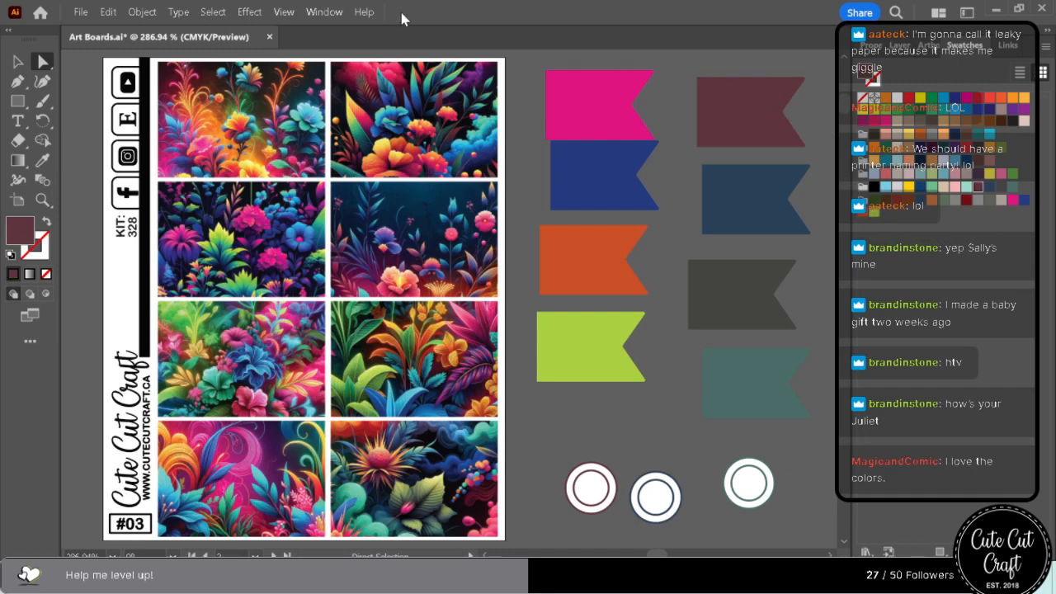
click(250, 14)
mouse_move(213, 12)
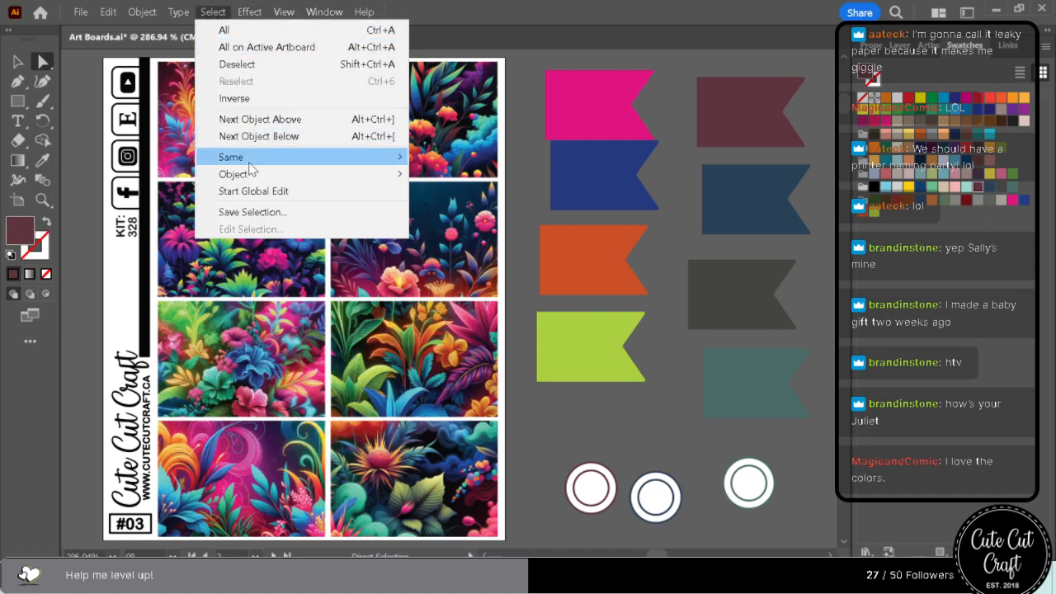
mouse_move(248, 158)
click(518, 240)
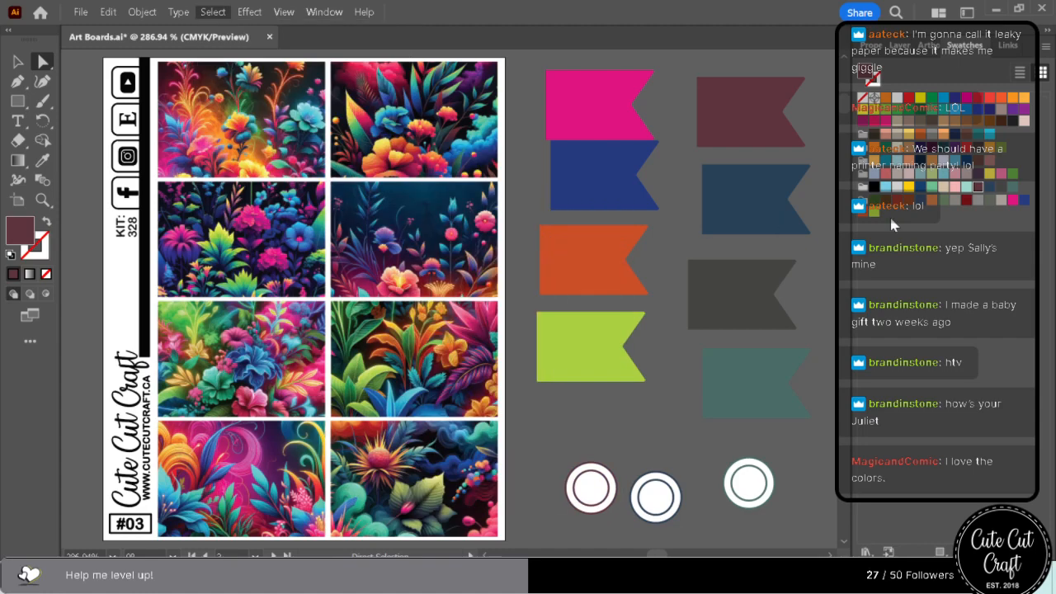
click(1013, 199)
Select every object sharing the second column's slate blue flag fill and recolour them with the royal blue swatch.
click(785, 220)
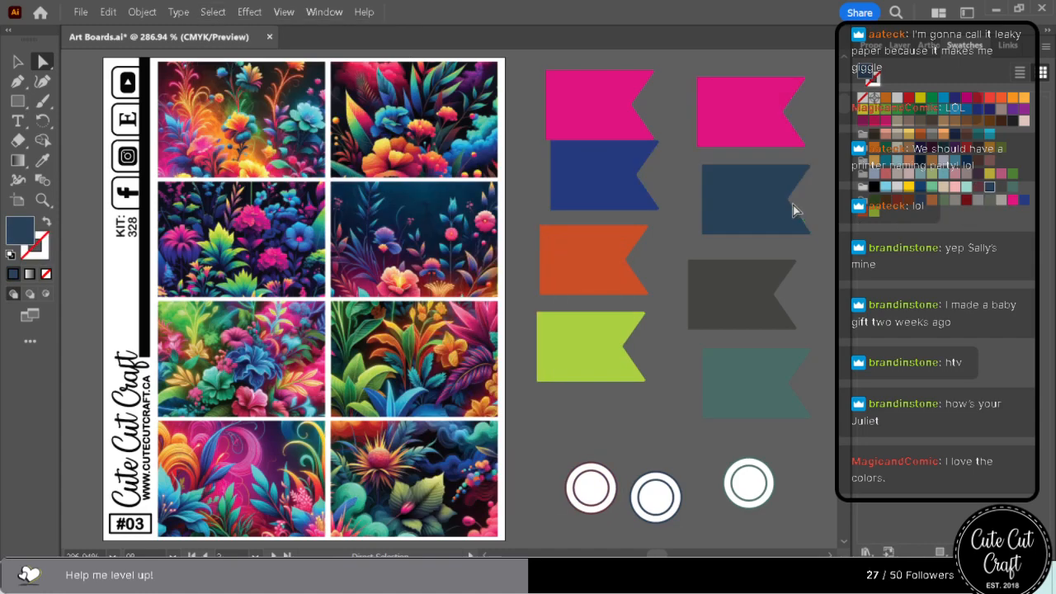
click(210, 11)
mouse_move(257, 159)
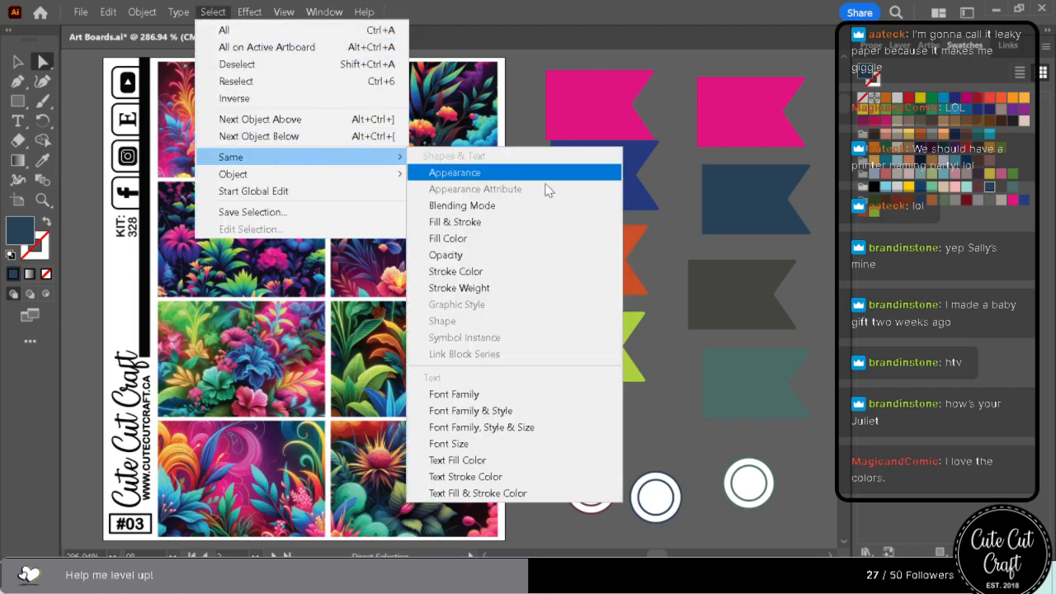
click(538, 245)
click(1025, 202)
Select every object sharing the second column's dark grey flag fill and recolour them with the burnt orange swatch.
click(753, 282)
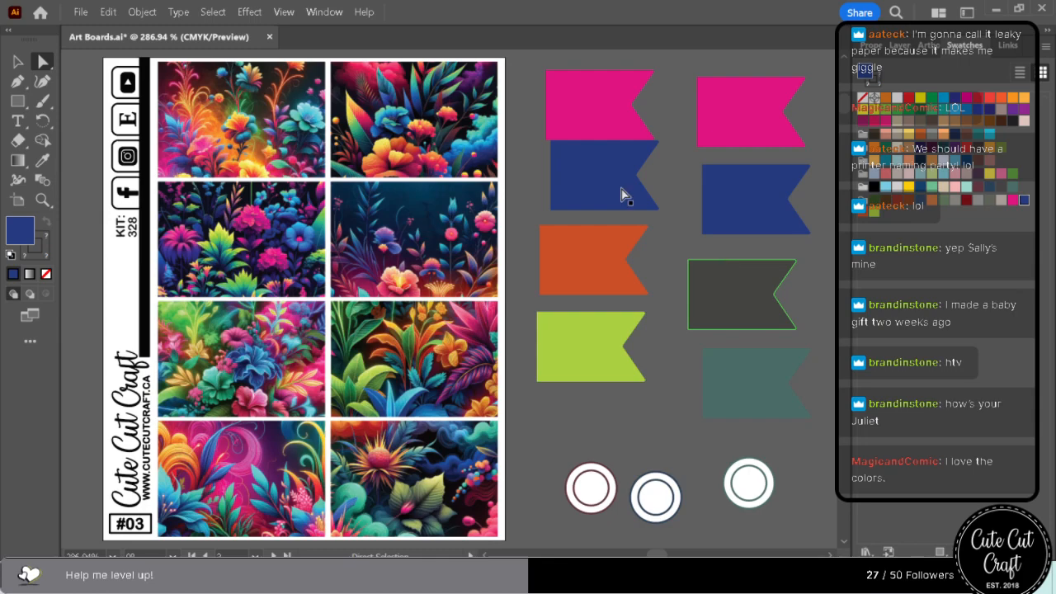
click(212, 11)
mouse_move(270, 163)
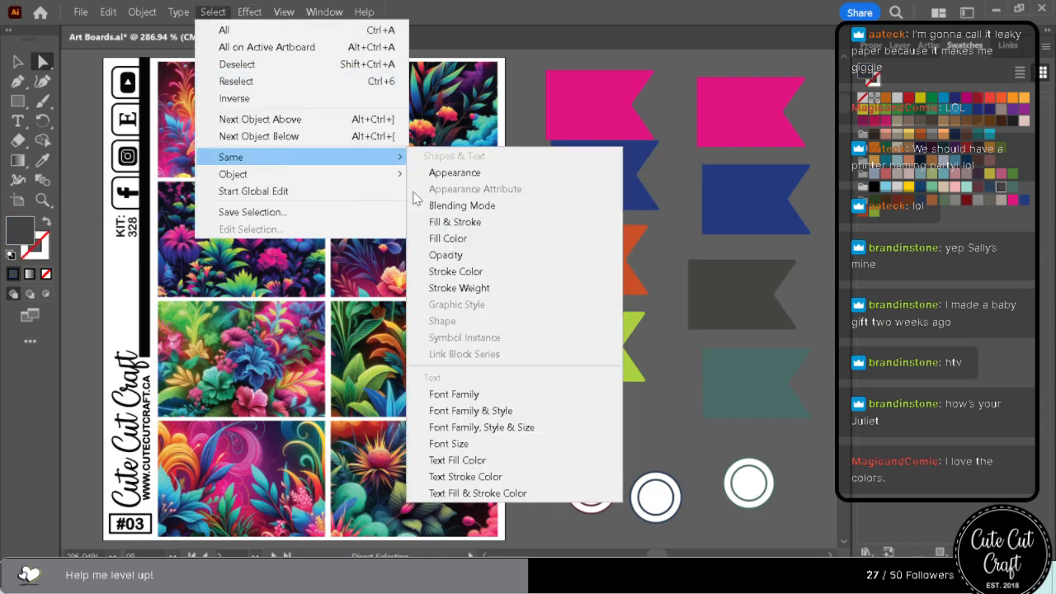
click(511, 243)
click(864, 215)
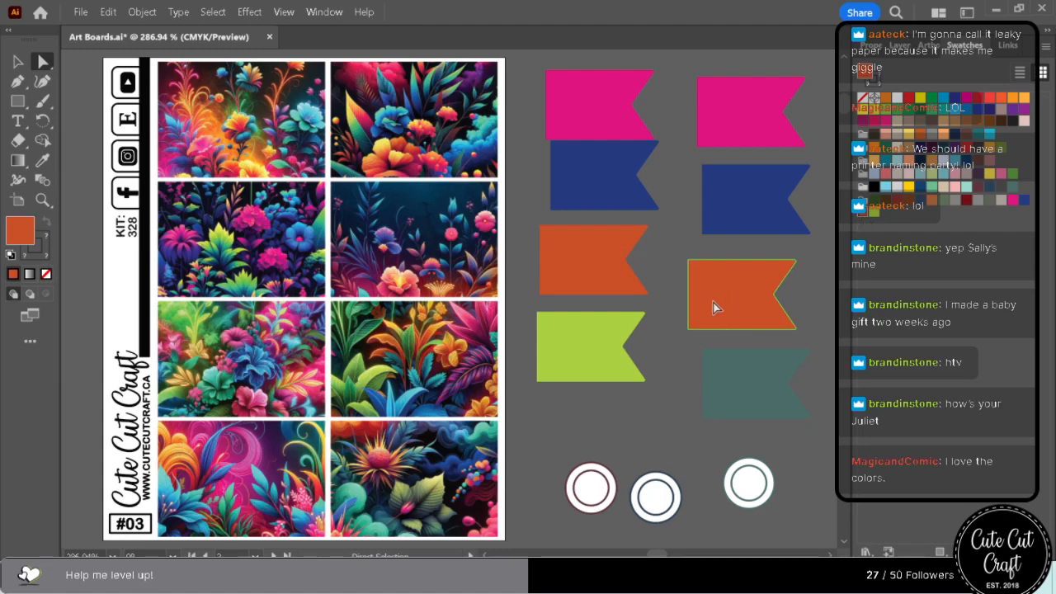
Select every object sharing the second column's muted teal flag fill and recolour them with the lime green swatch.
click(728, 368)
click(213, 12)
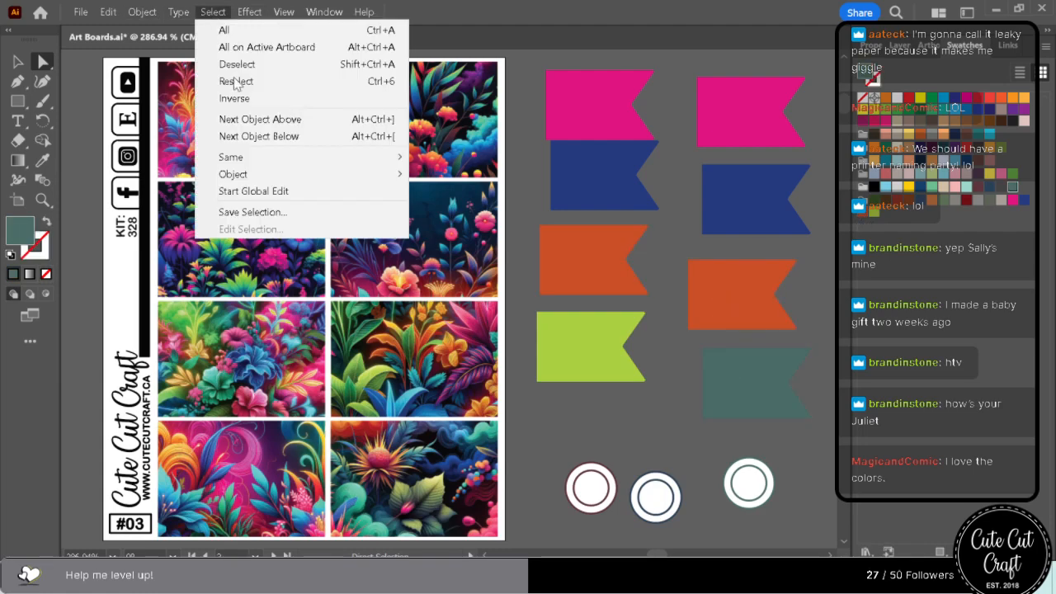
mouse_move(266, 159)
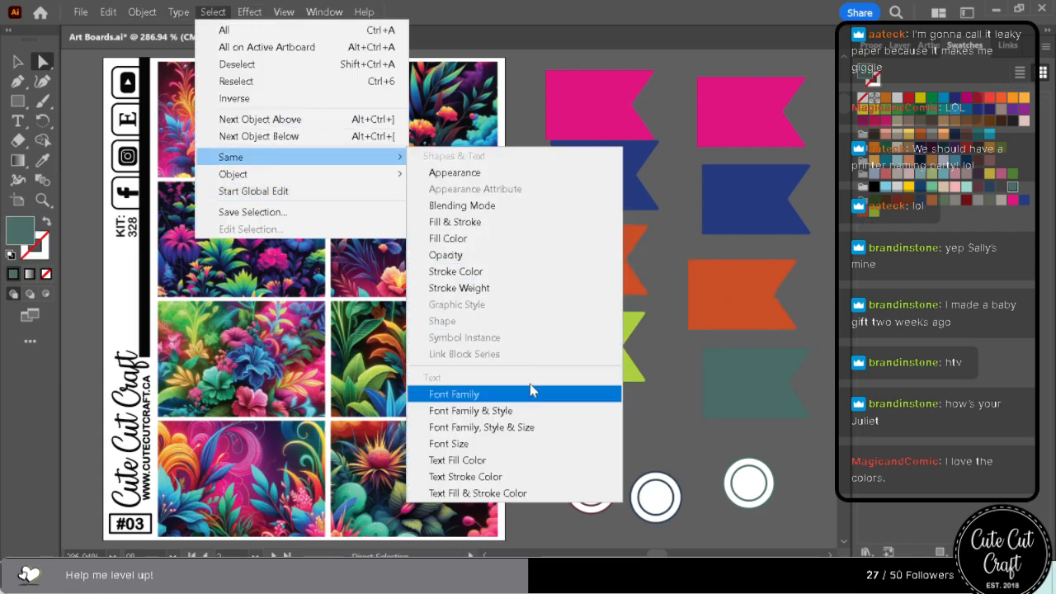
click(533, 239)
click(870, 216)
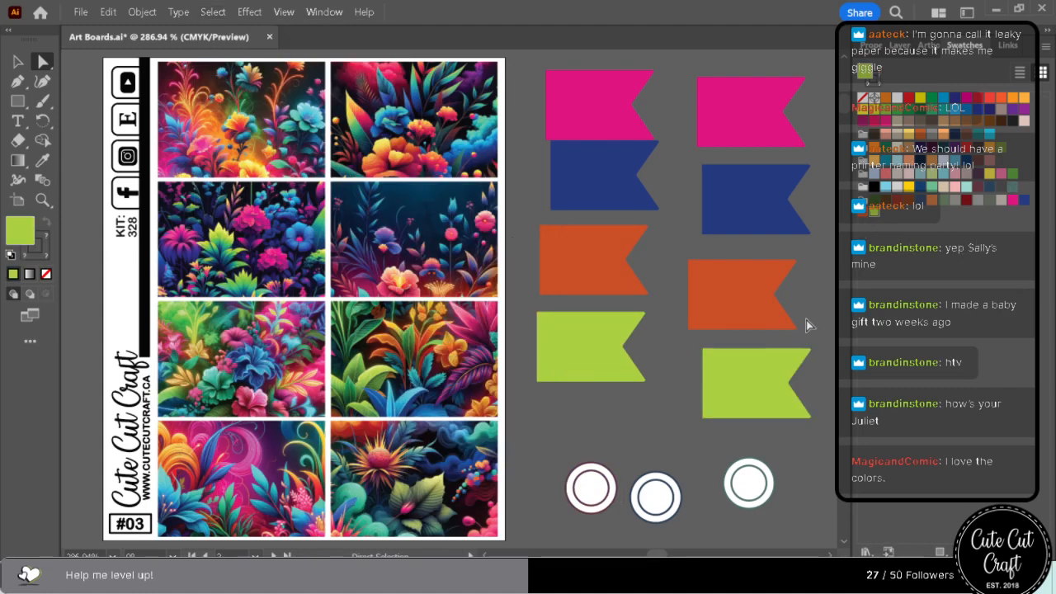
Examine the recoloured sticker sheets #04 to #06 to judge how the accent colours work together.
click(213, 12)
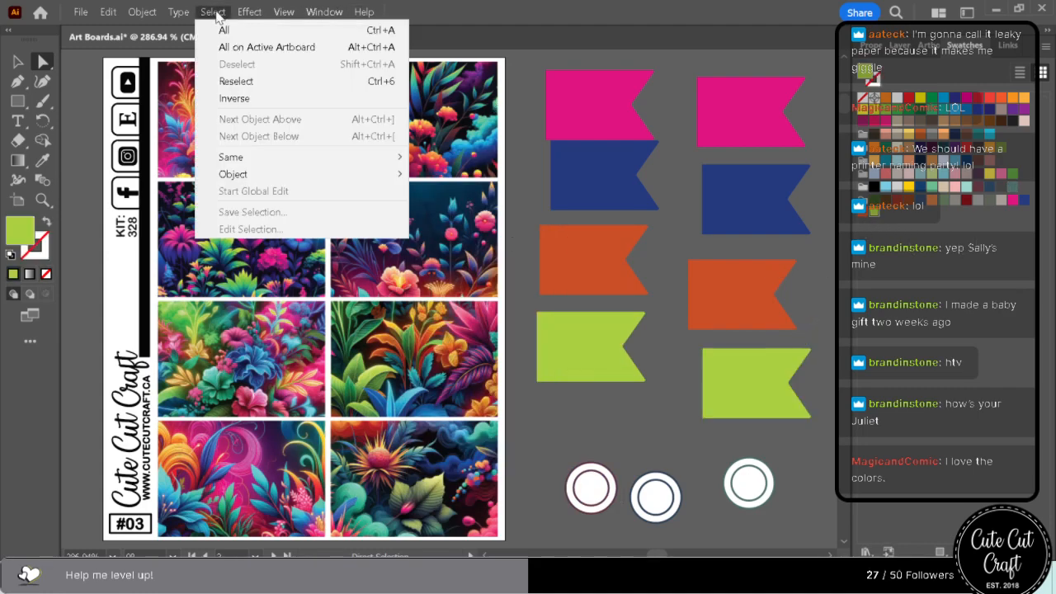
mouse_move(281, 10)
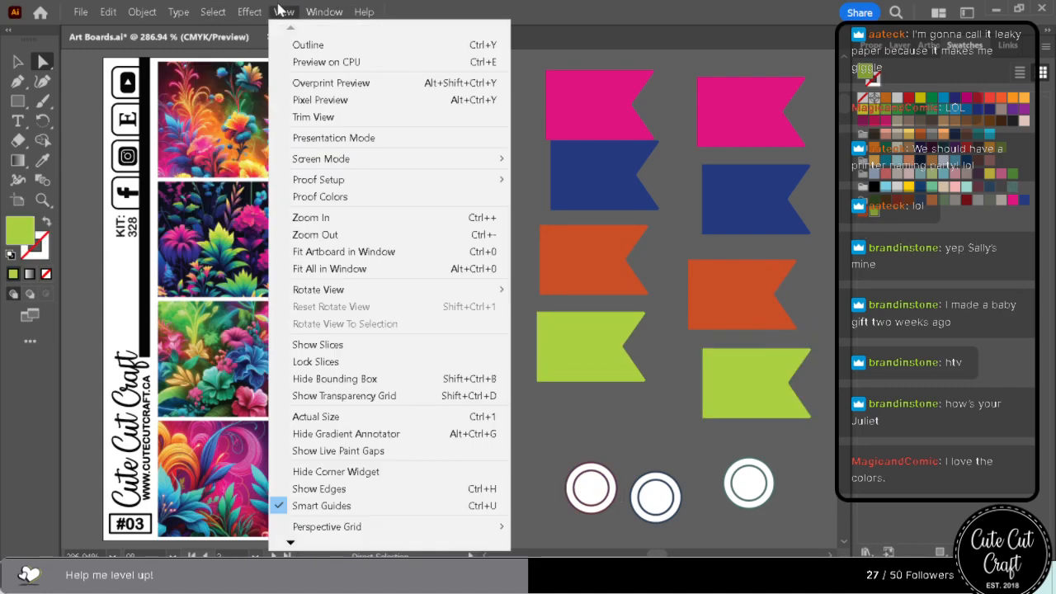
click(369, 235)
scroll(571, 291, down, 10)
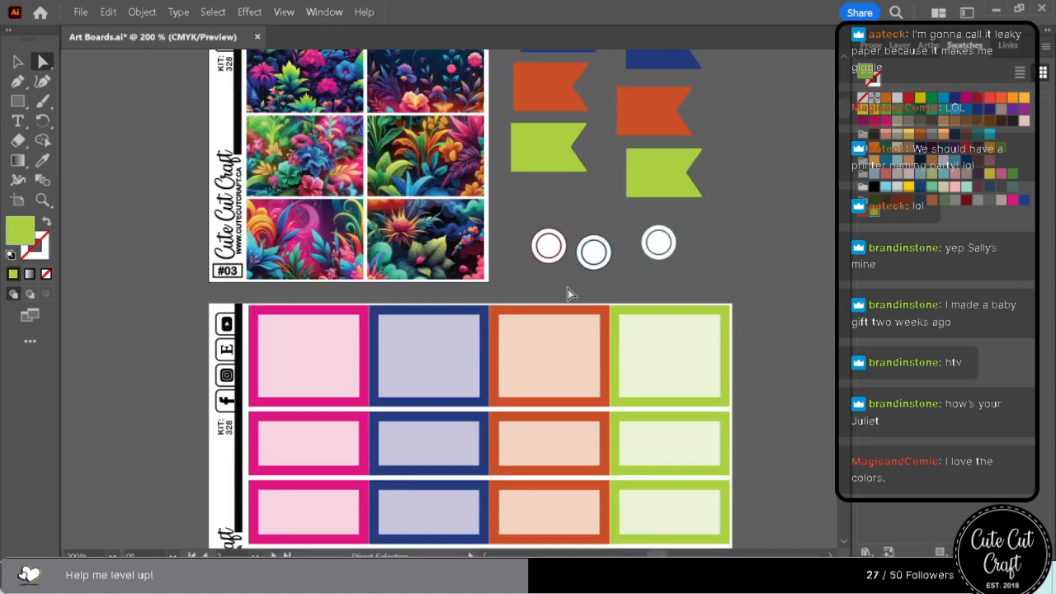
scroll(566, 300, down, 15)
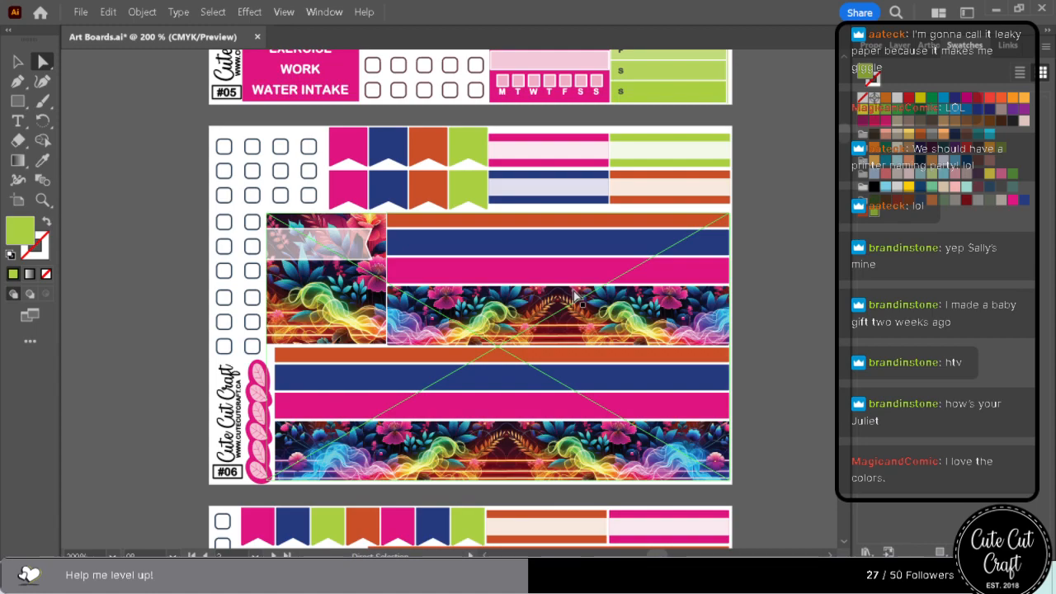
scroll(575, 295, up, 10)
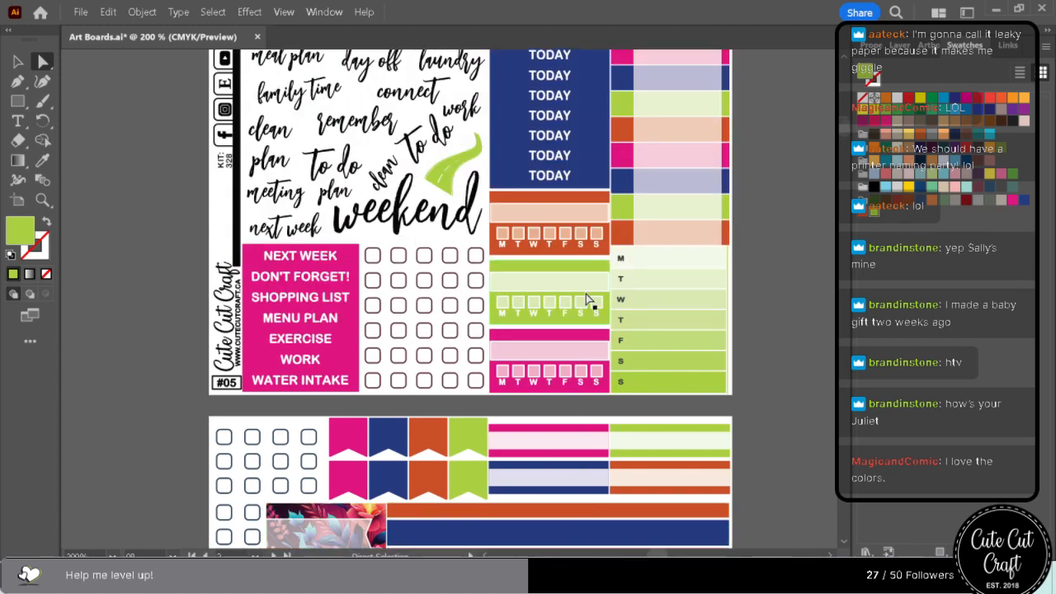
scroll(600, 314, up, 14)
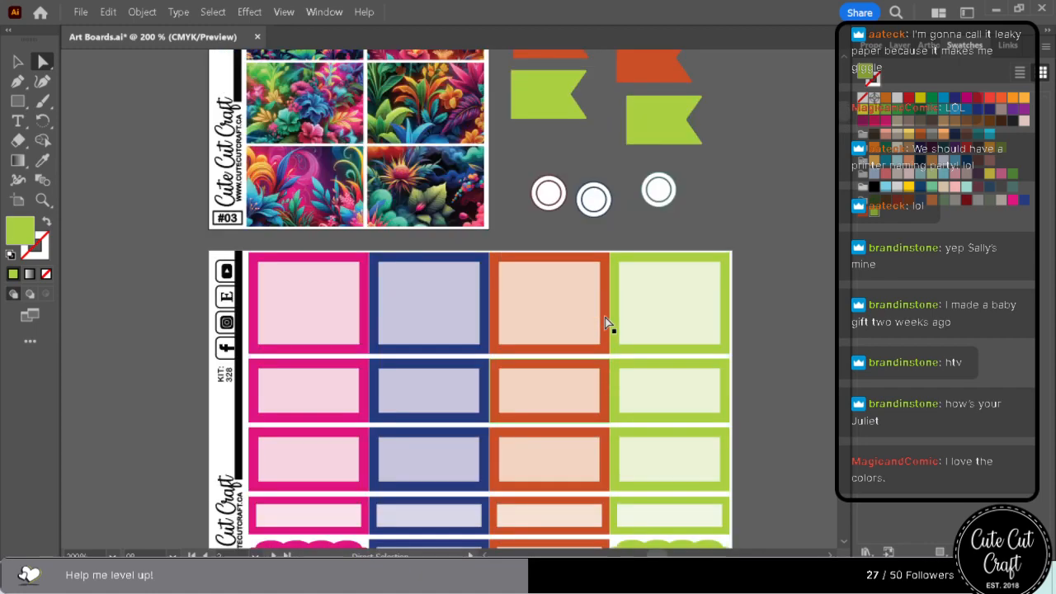
scroll(611, 324, up, 3)
Fill the first column's hot pink flag with purple sampled from the first row's right floral box and save it as a swatch after lime green.
click(556, 158)
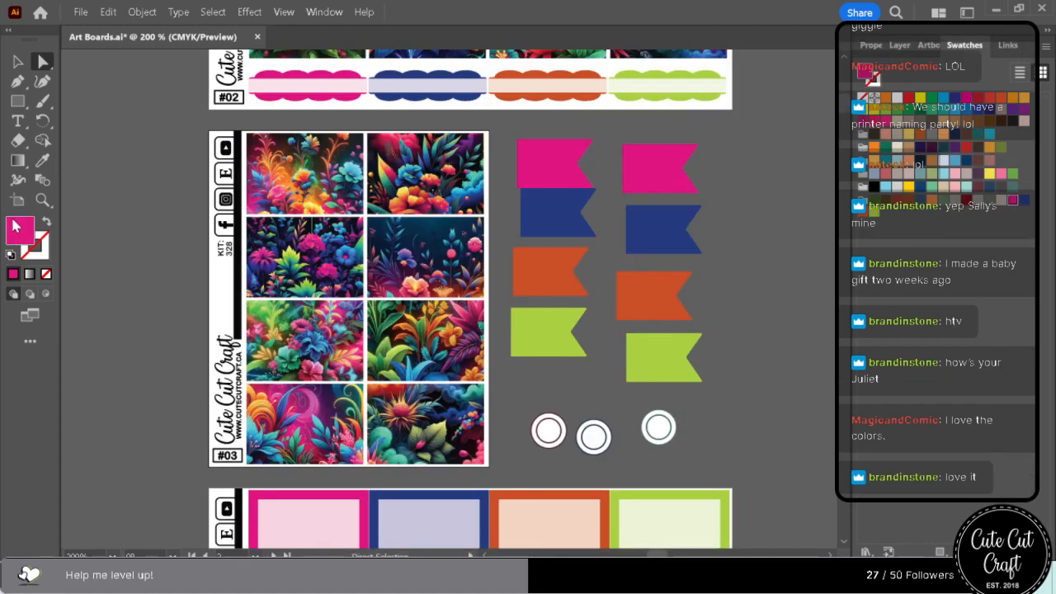
click(43, 161)
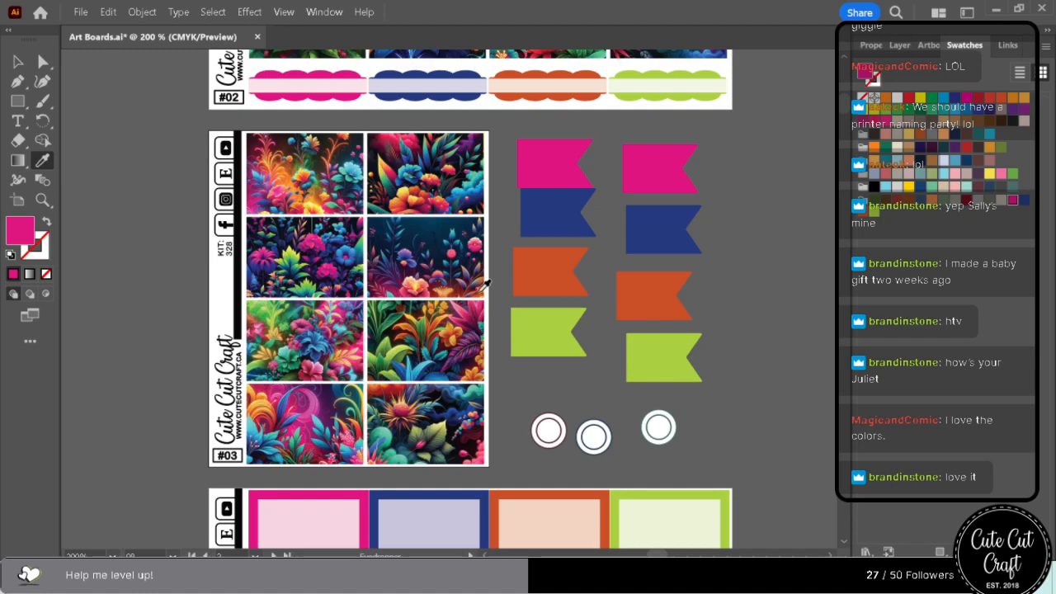
click(469, 138)
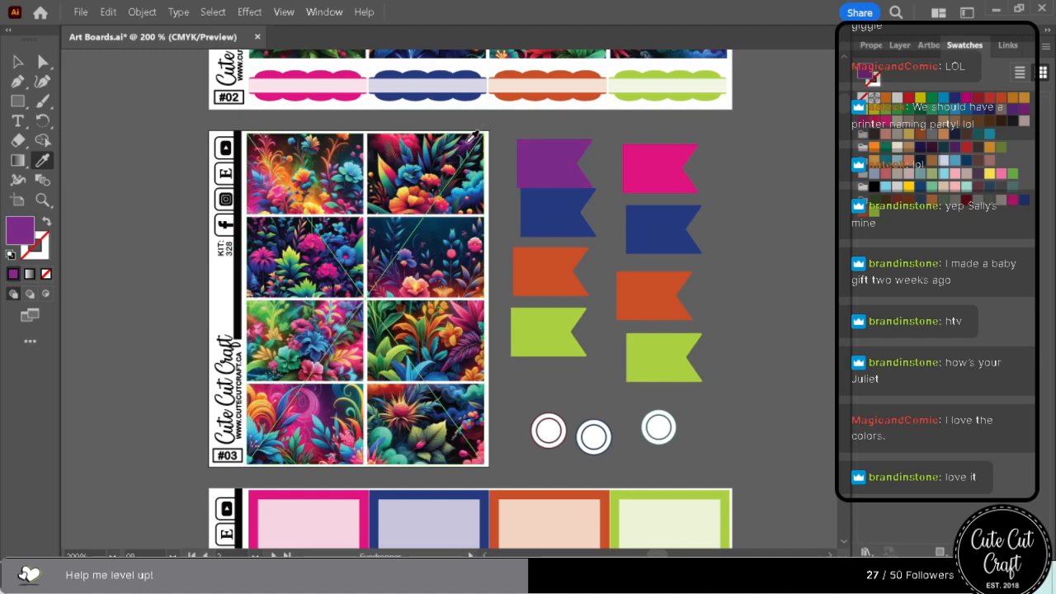
drag(865, 72, 879, 212)
click(43, 61)
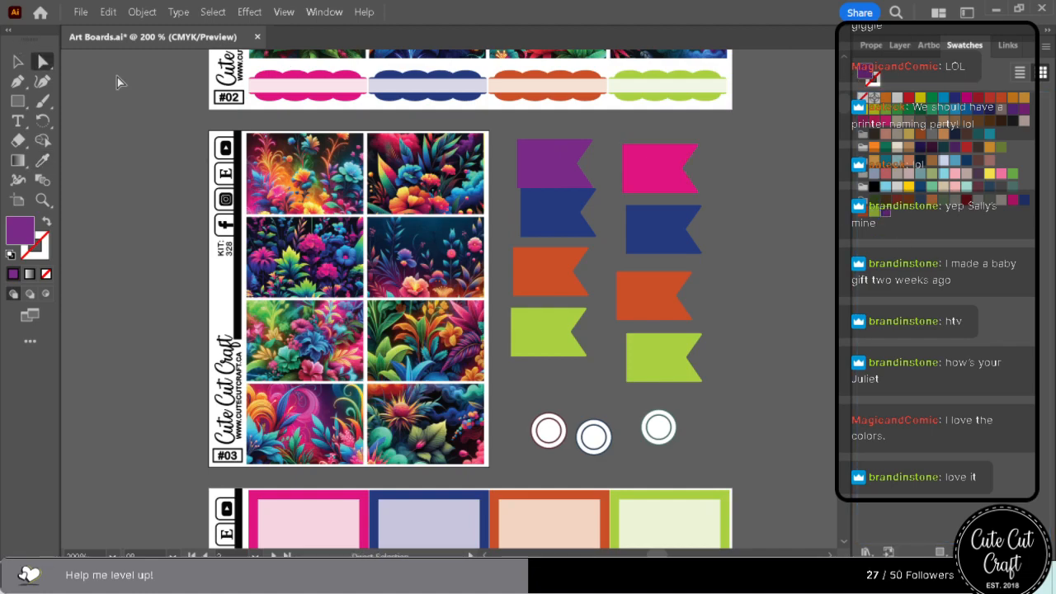
Select every object sharing the second column's hot pink flag fill and recolour them with the purple swatch.
click(656, 163)
click(208, 13)
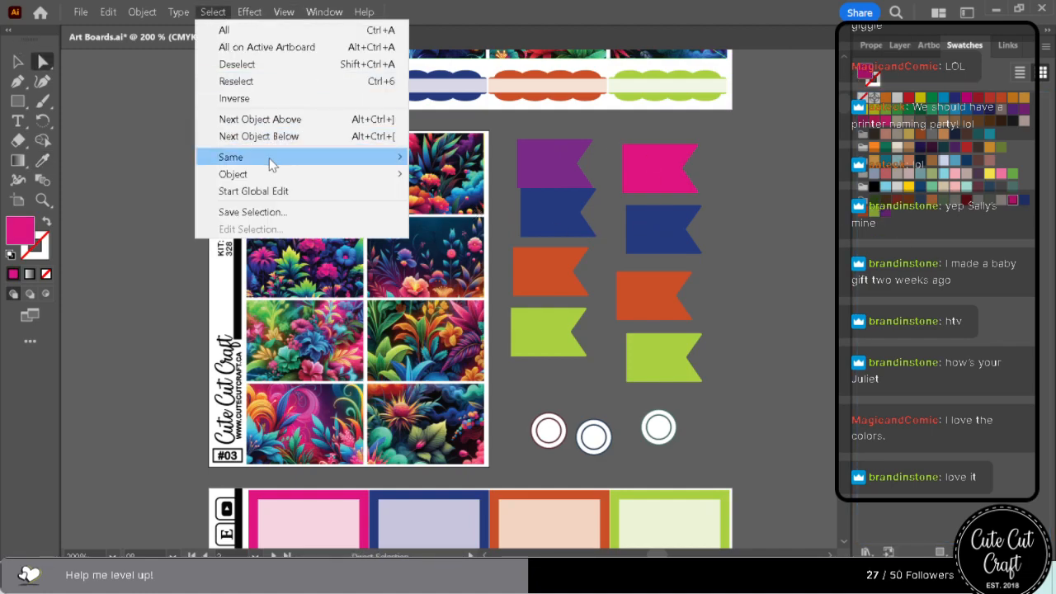
mouse_move(272, 157)
click(530, 240)
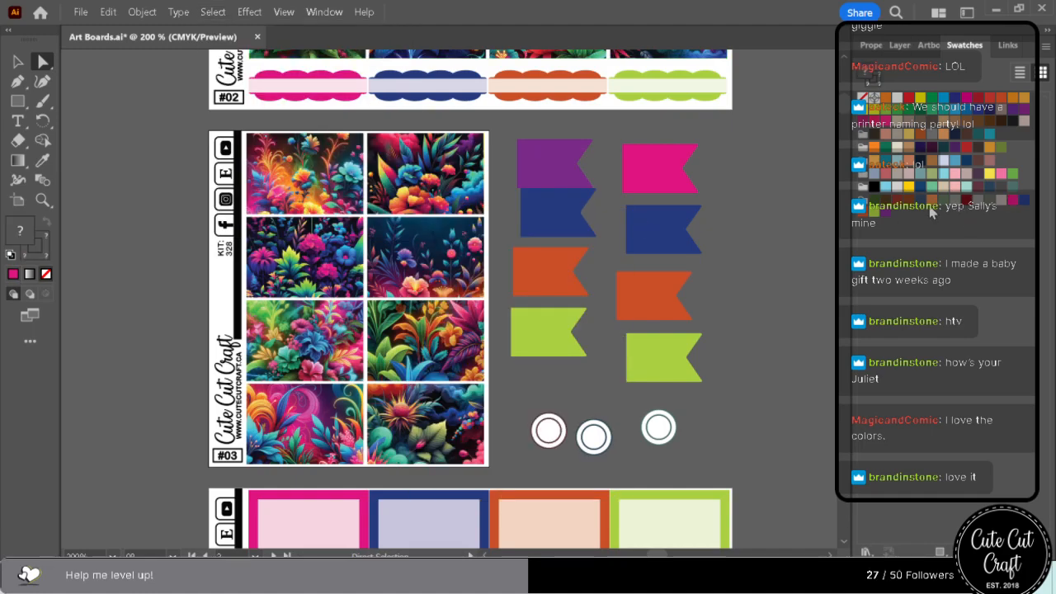
click(882, 213)
Examine the purple accents on sheets #04 to #06 and the sheet below alongside the floral artwork.
scroll(707, 384, down, 10)
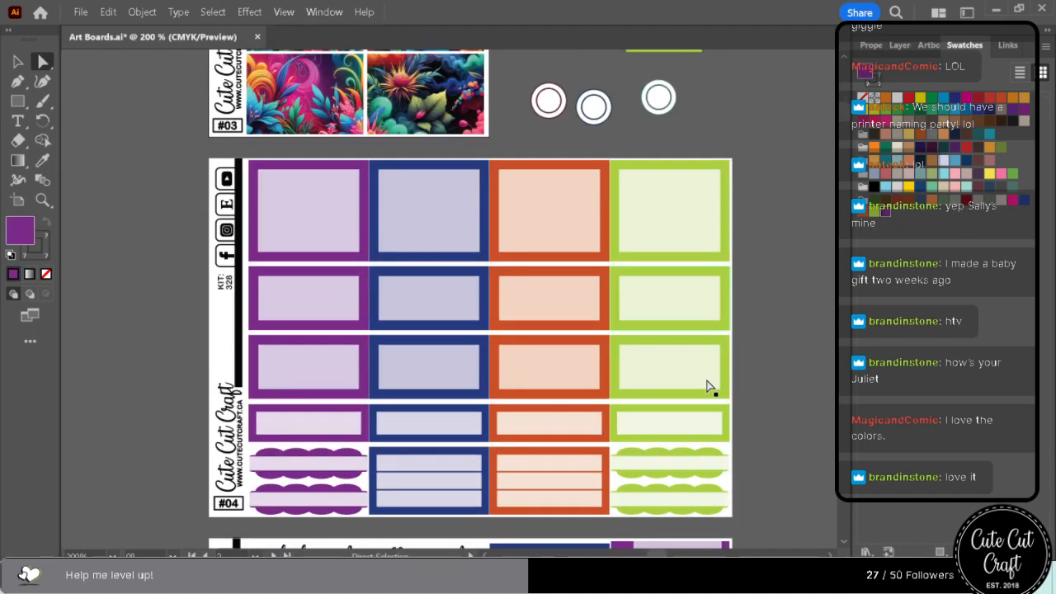
scroll(706, 396, down, 15)
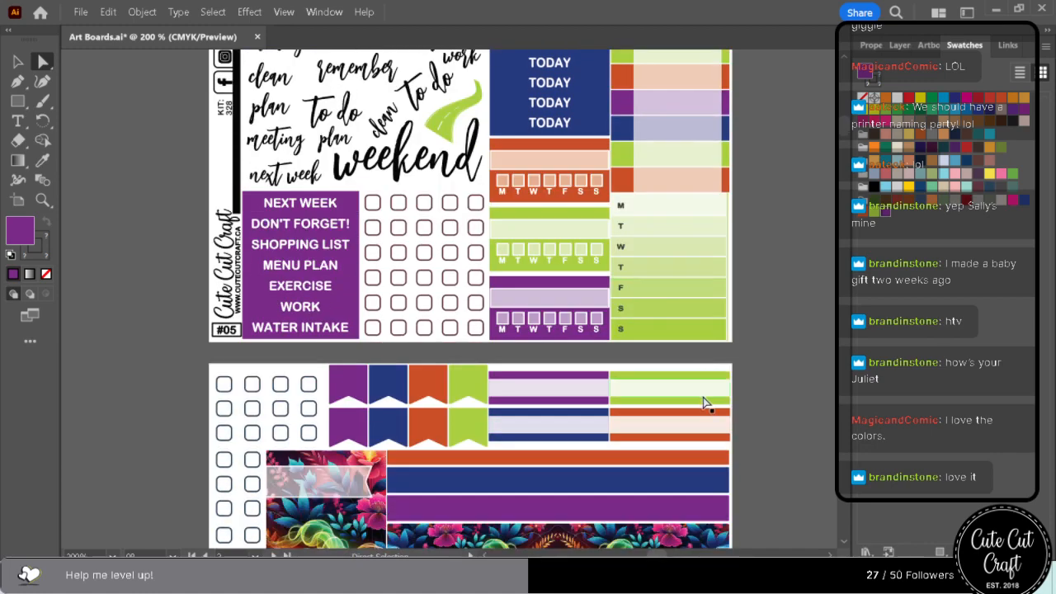
scroll(698, 402, down, 1)
scroll(698, 397, down, 4)
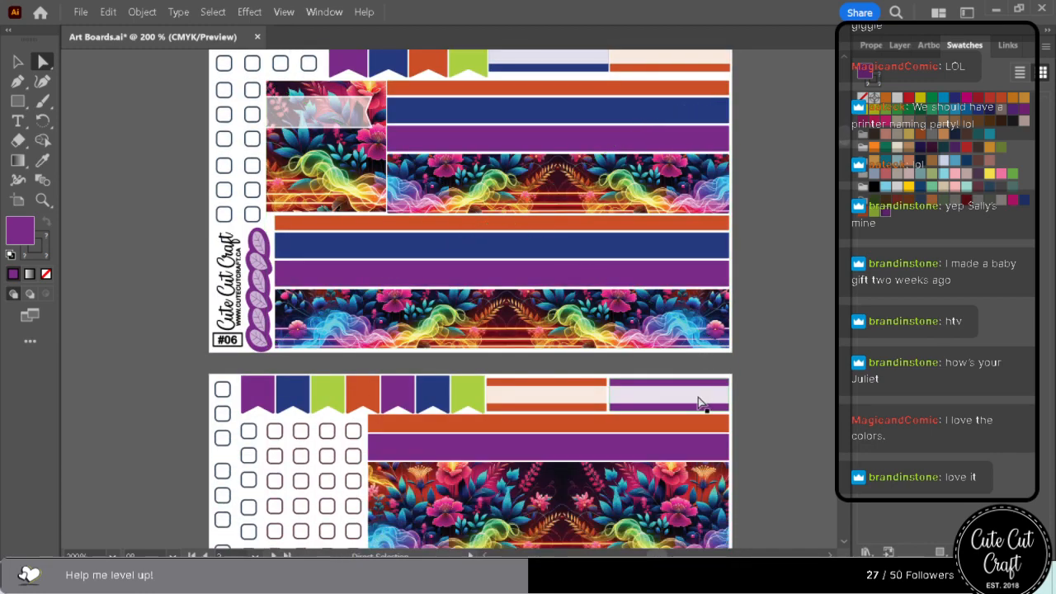
scroll(698, 397, down, 1)
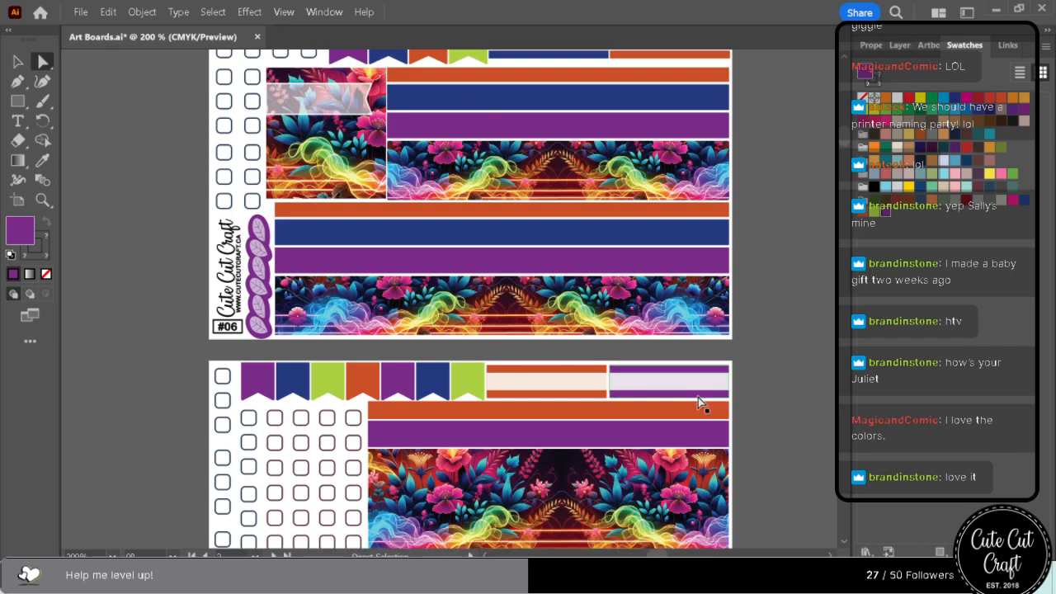
scroll(698, 402, down, 1)
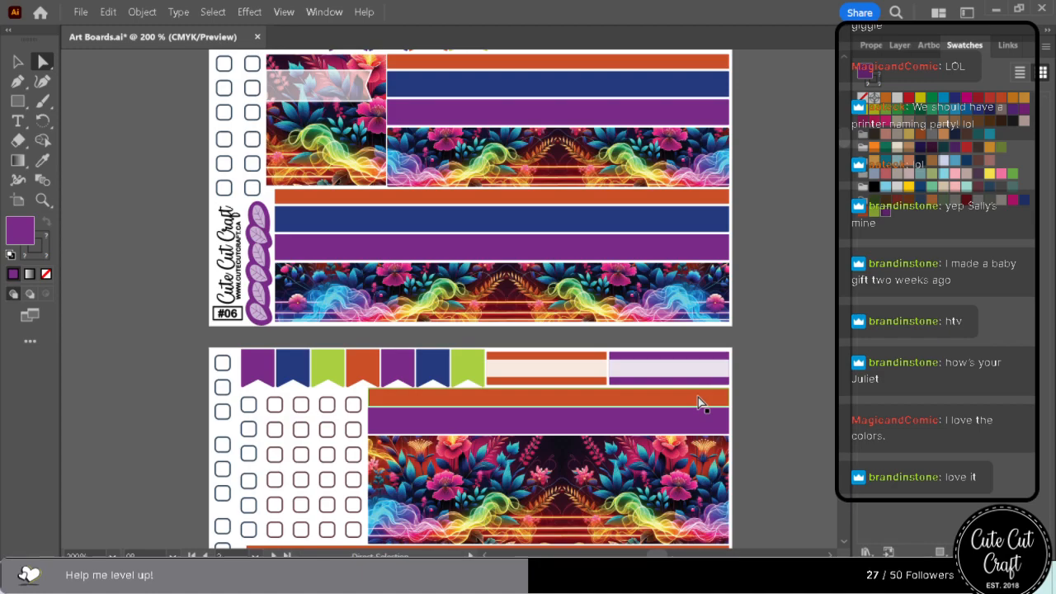
scroll(698, 397, up, 10)
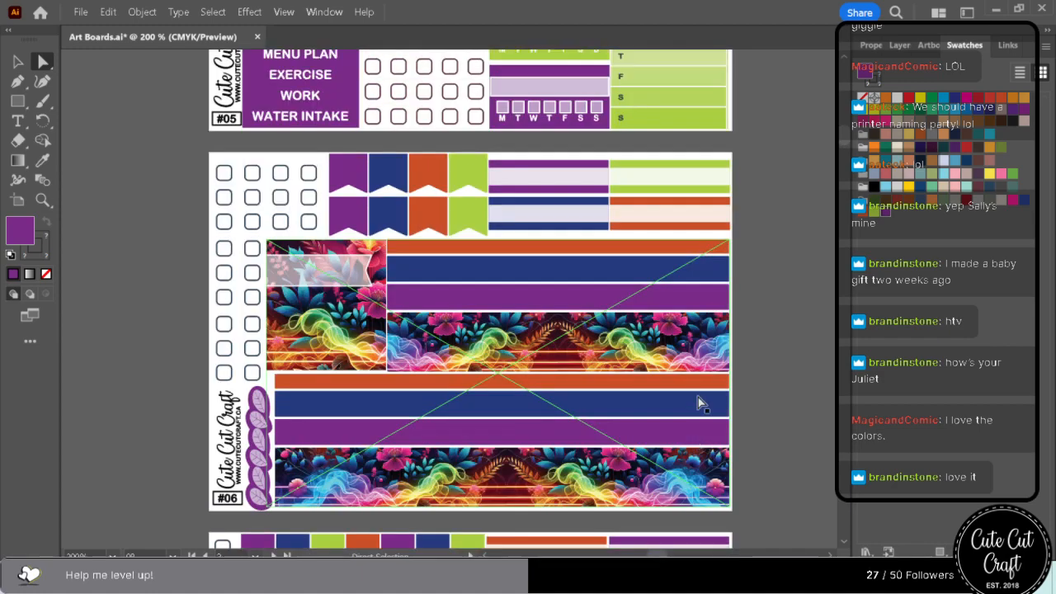
scroll(687, 402, up, 10)
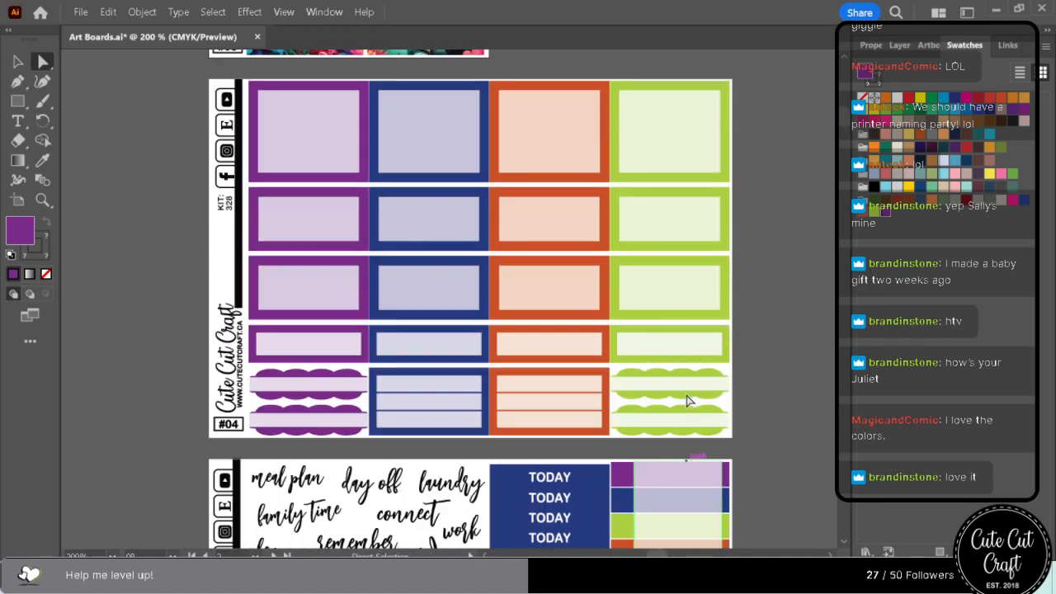
scroll(687, 400, up, 4)
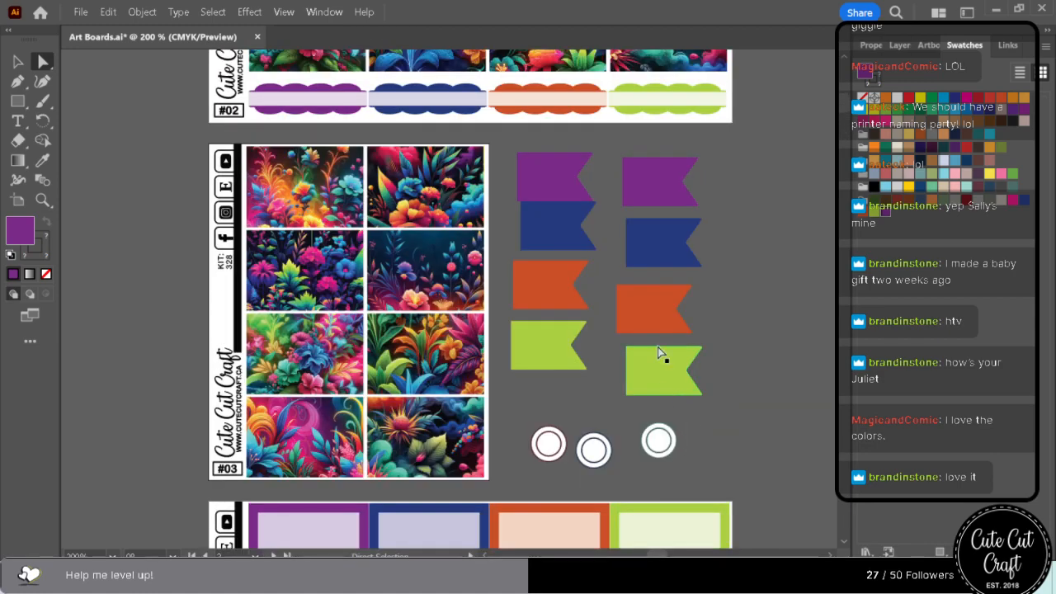
Fill the first column's lime green flag with hot pink sampled from the second row's left floral box and save it as a swatch after purple.
click(537, 358)
click(43, 160)
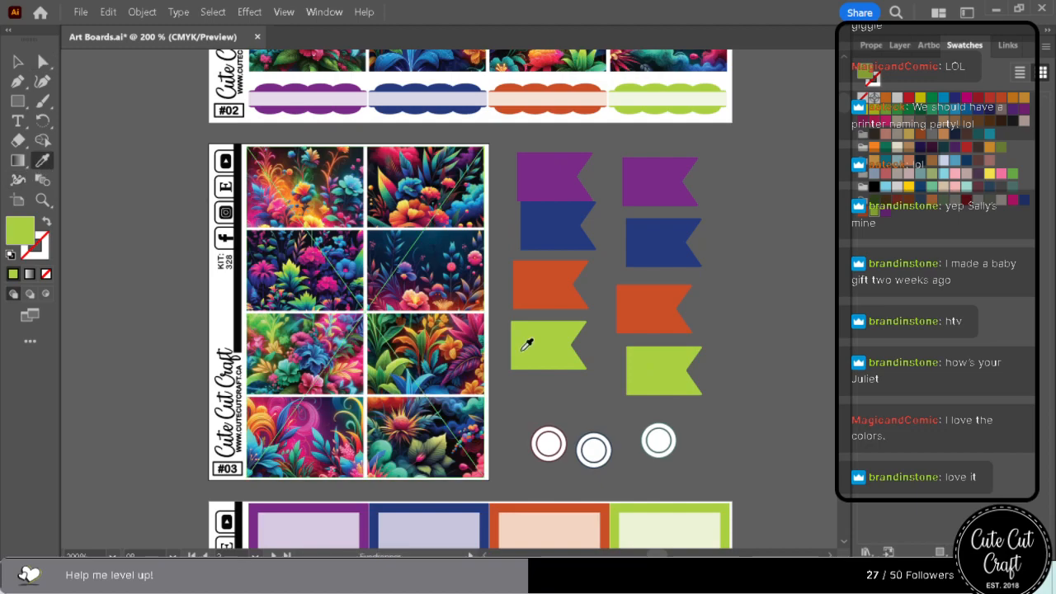
click(314, 252)
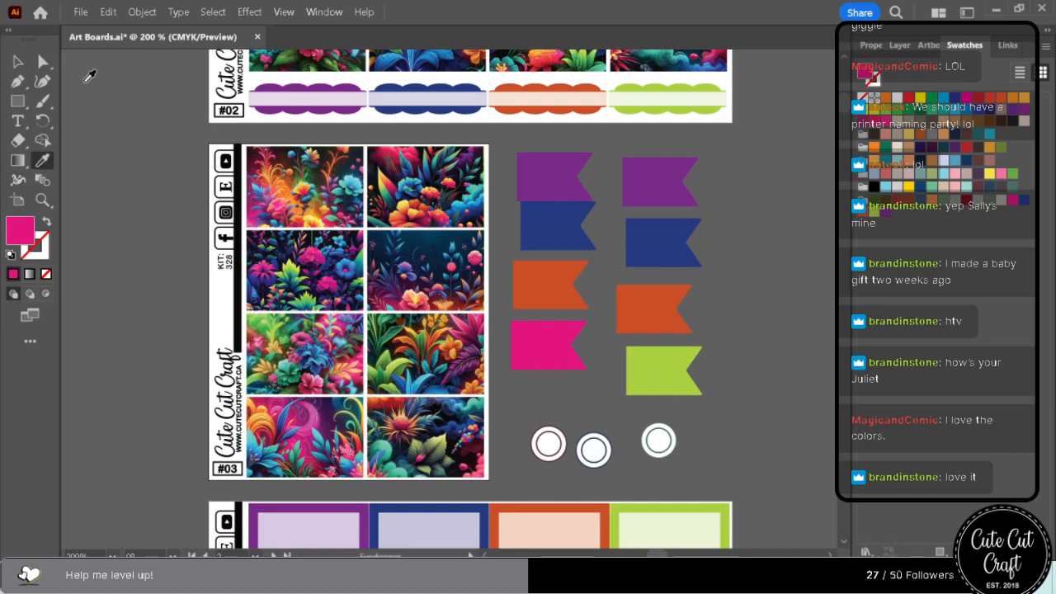
click(43, 62)
drag(868, 76, 896, 217)
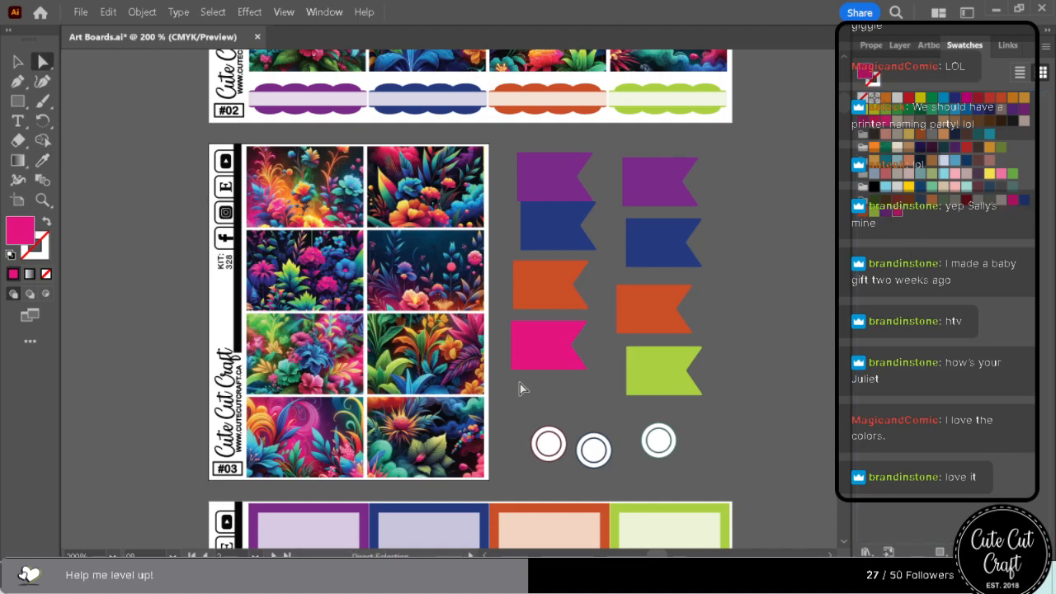
Select every object sharing the second column's lime green flag fill and recolour them with the hot pink swatch.
click(676, 371)
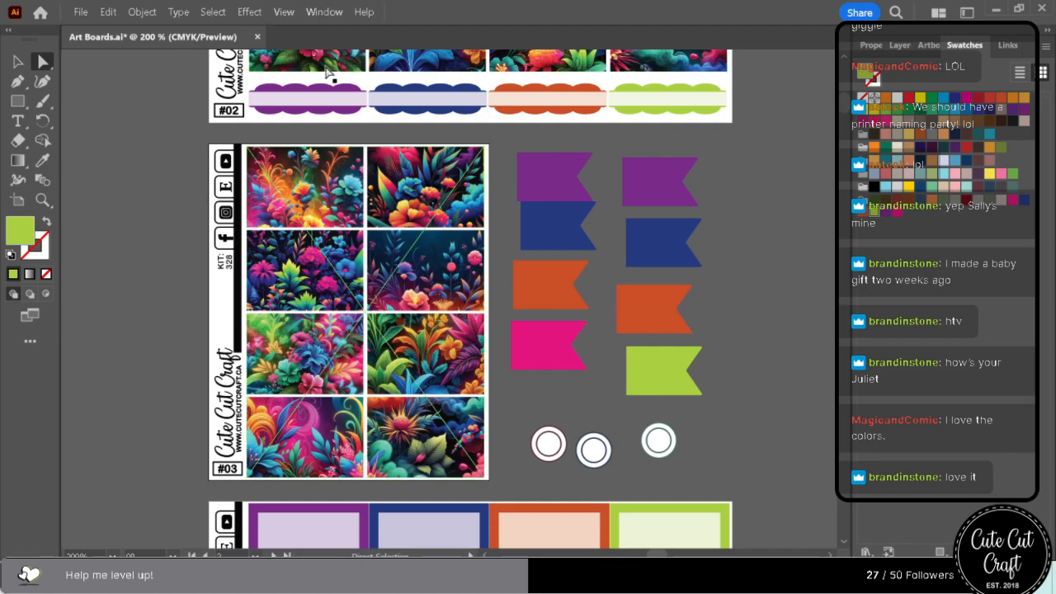
click(213, 12)
mouse_move(297, 157)
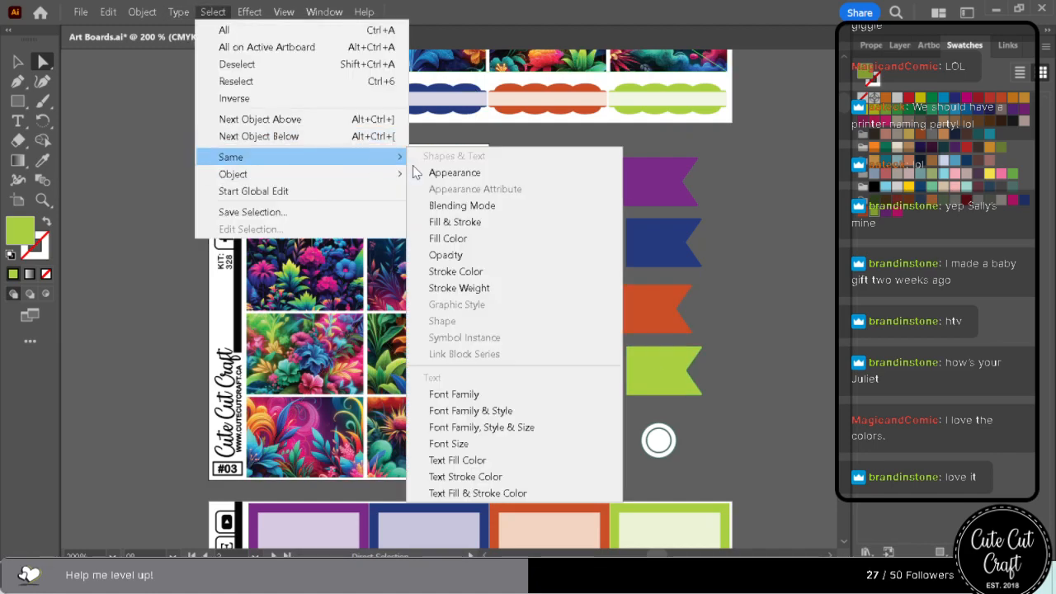
click(520, 250)
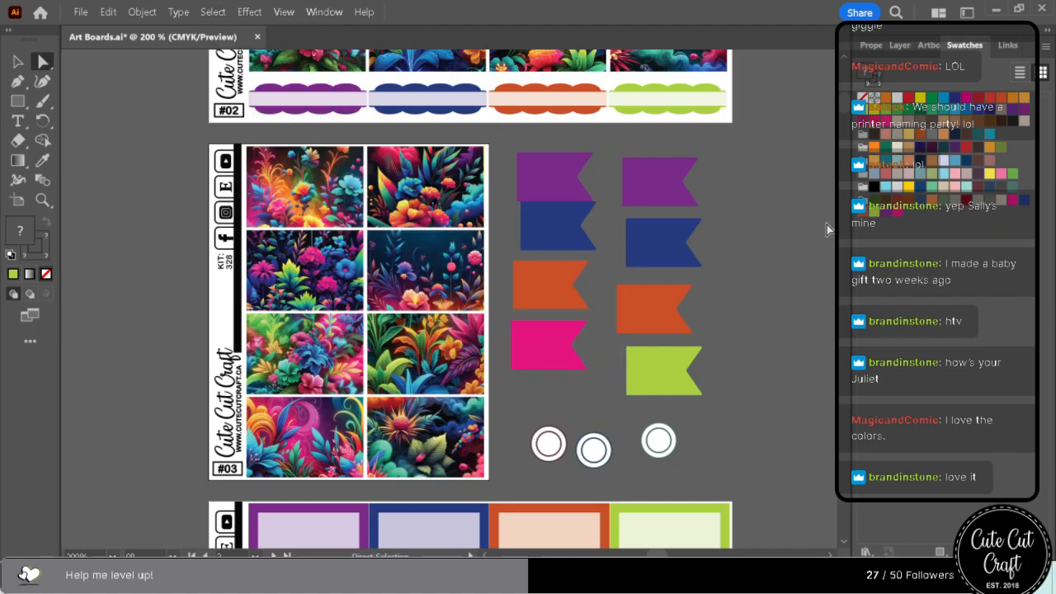
click(898, 213)
Examine the hot pink accents on sheets #04 to #07 against the floral artwork and the other accent colours.
scroll(721, 338, down, 5)
scroll(719, 340, down, 10)
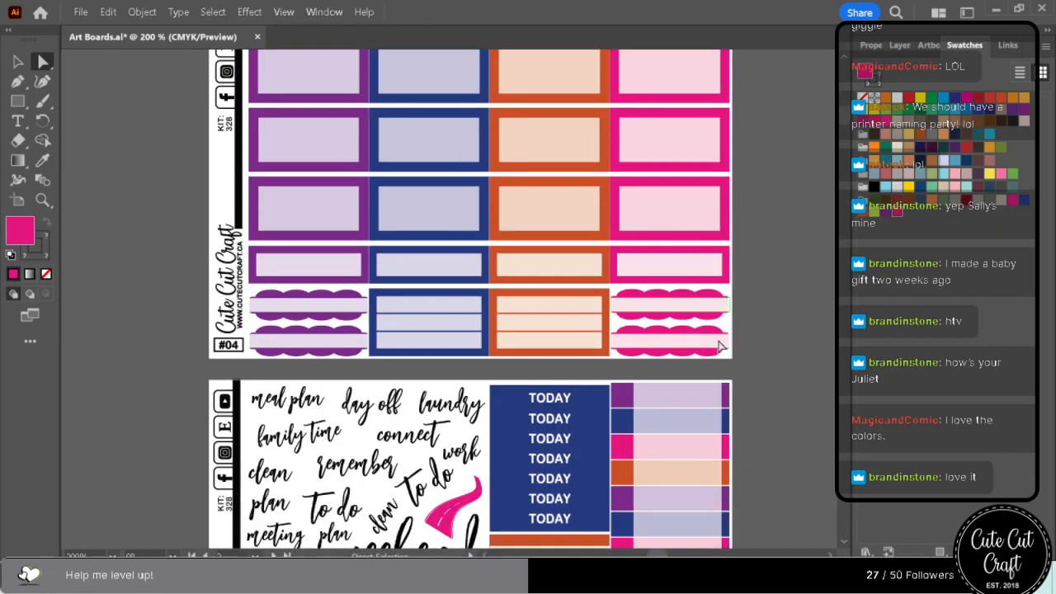
scroll(715, 347, down, 10)
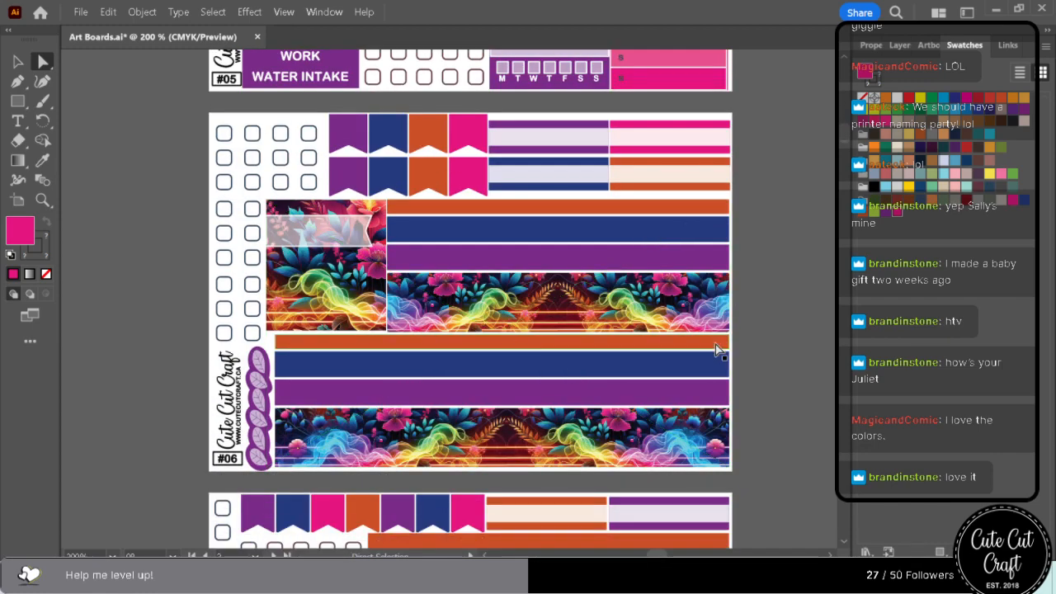
scroll(715, 345, down, 1)
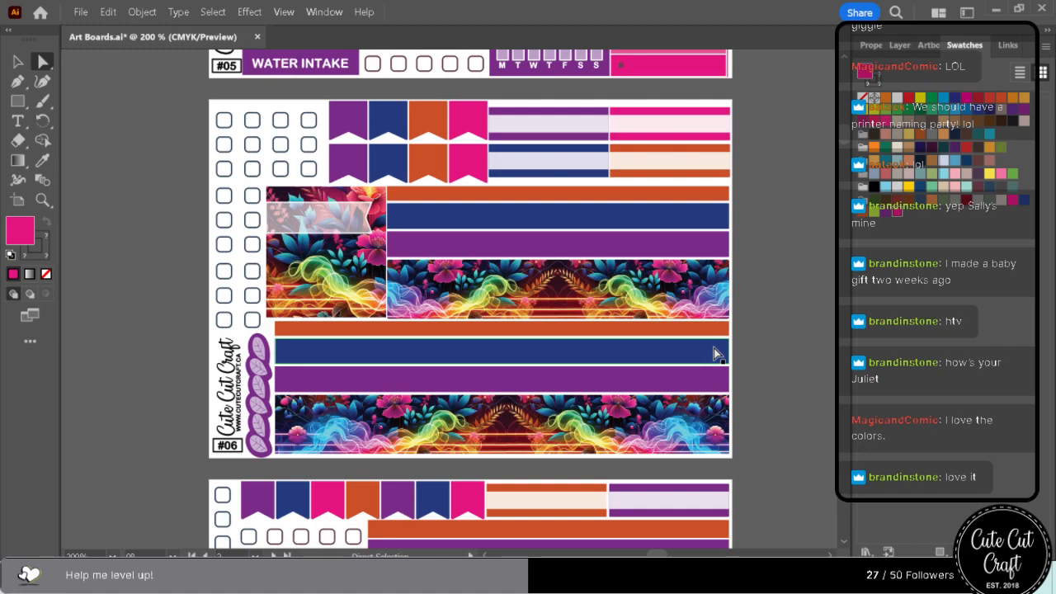
scroll(714, 349, down, 1)
scroll(714, 354, down, 9)
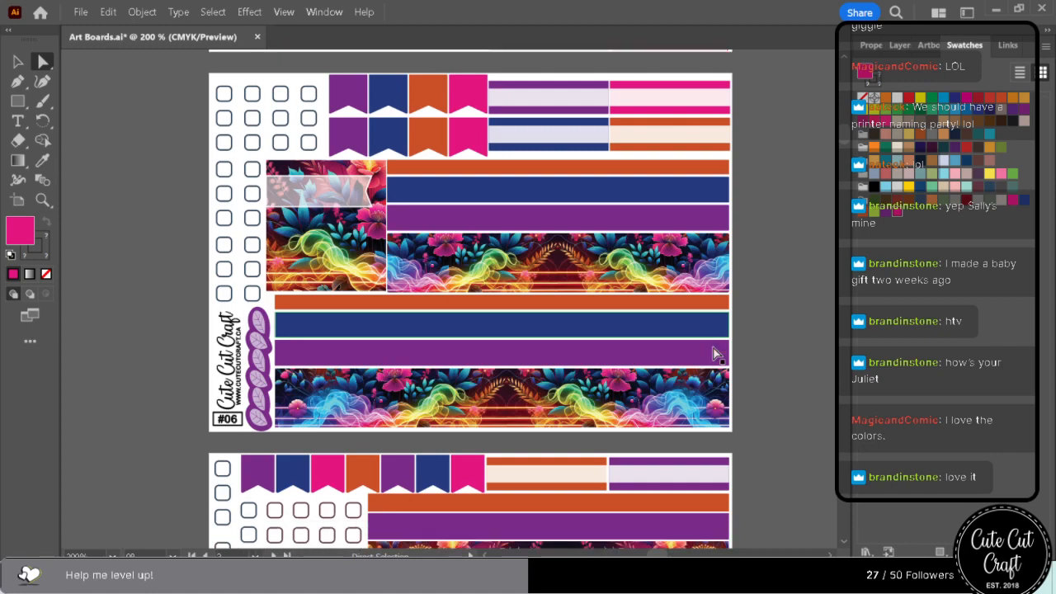
scroll(715, 353, down, 6)
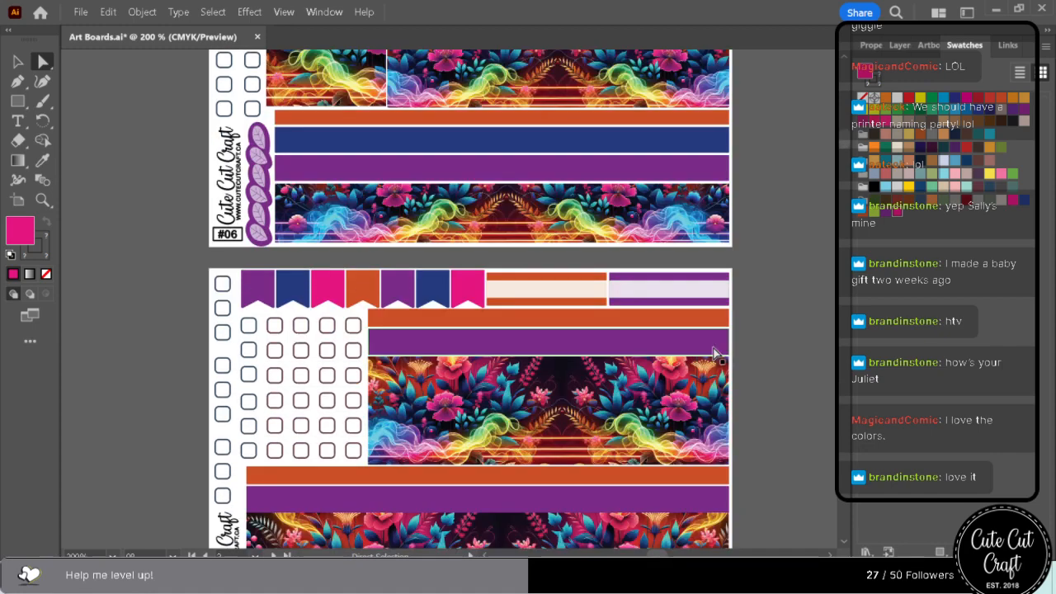
scroll(714, 353, down, 6)
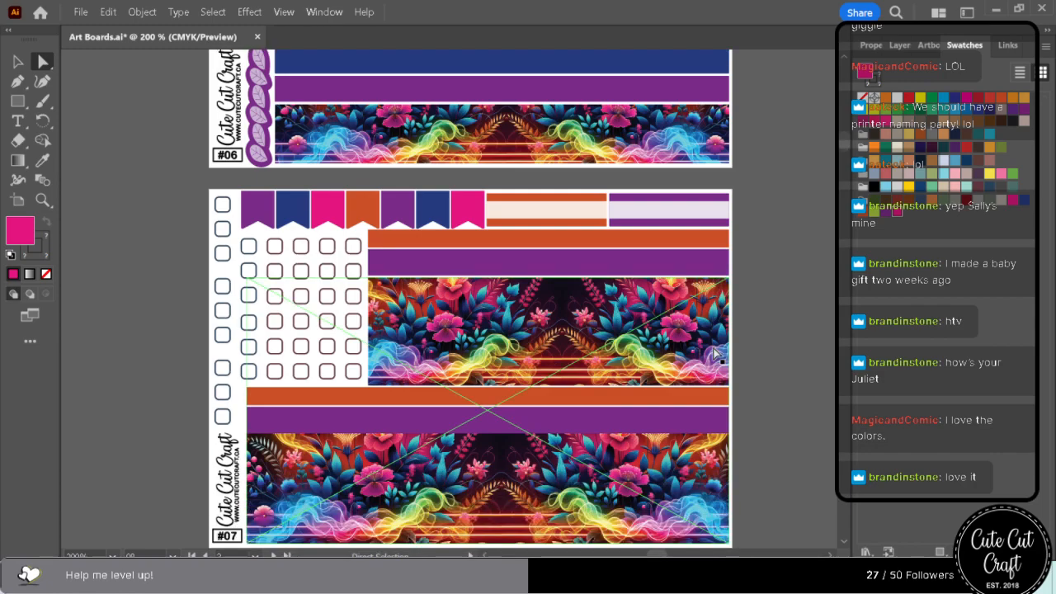
scroll(715, 354, up, 20)
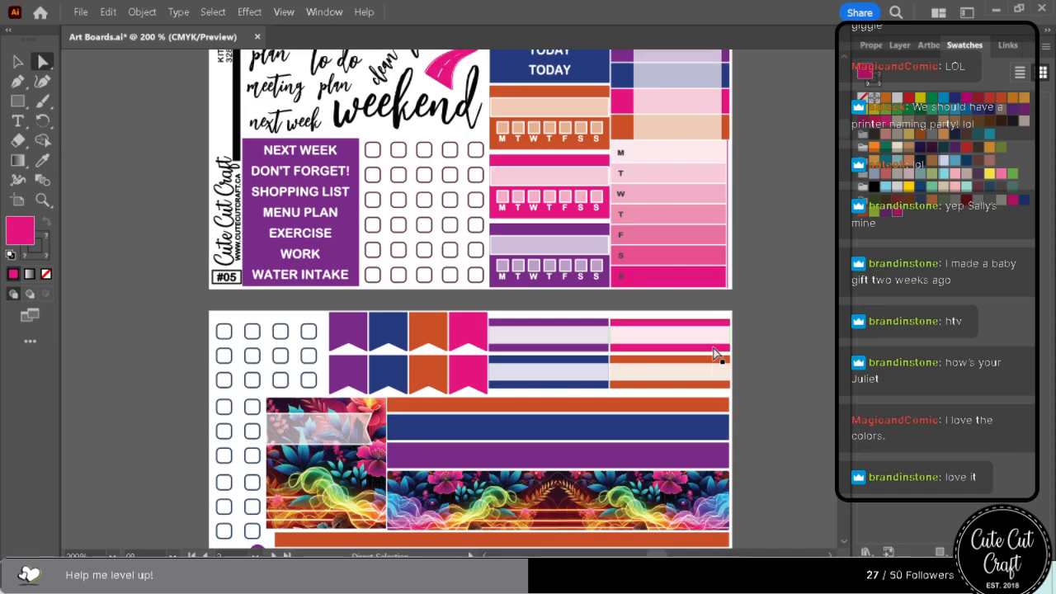
scroll(714, 353, up, 20)
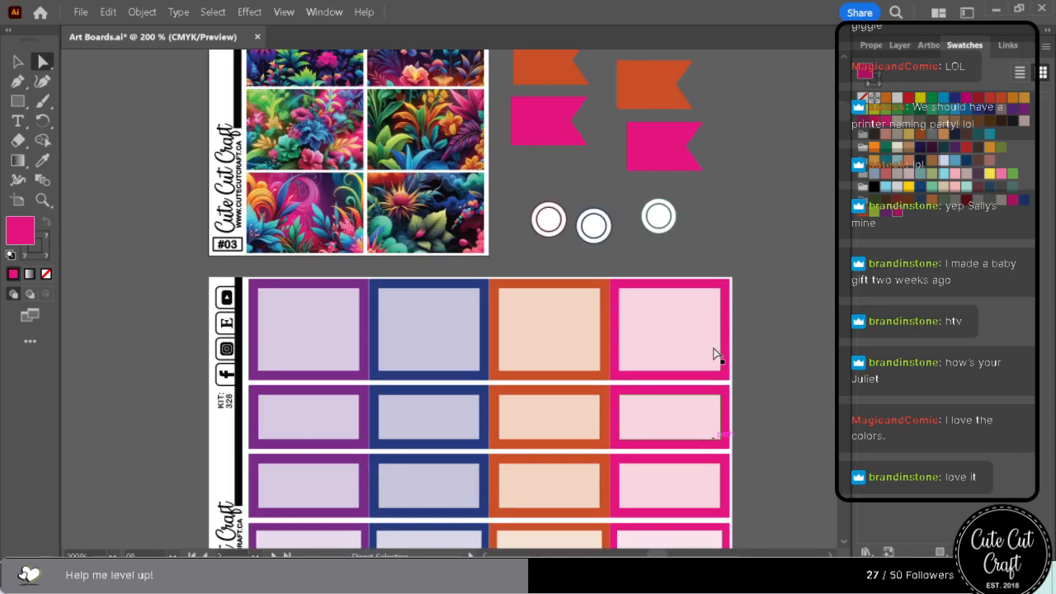
scroll(715, 353, up, 8)
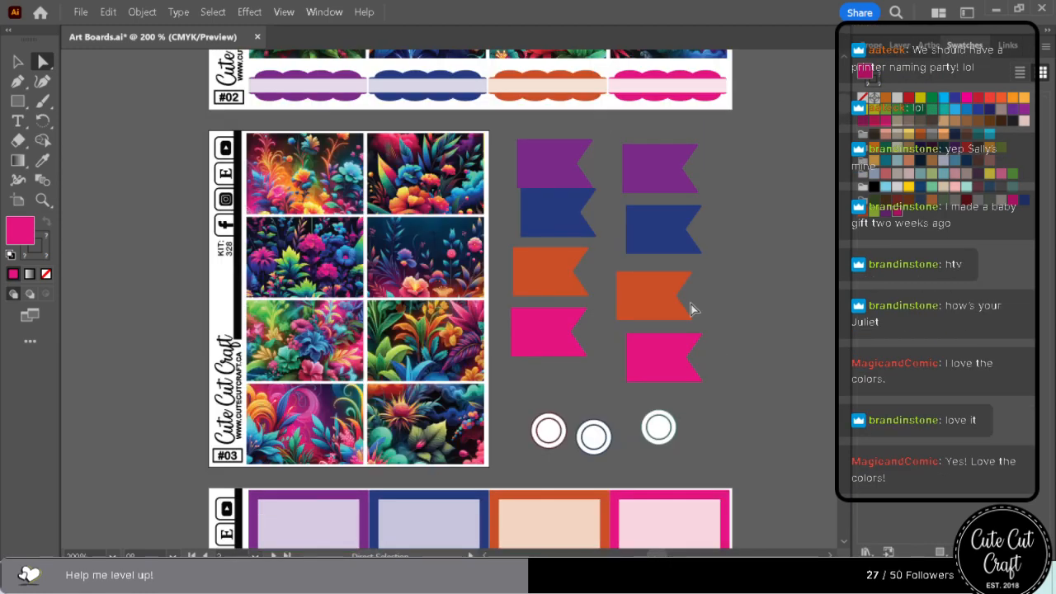
Select every object sharing the second column's purple flag fill and recolour them with the bright yellow swatch.
click(685, 175)
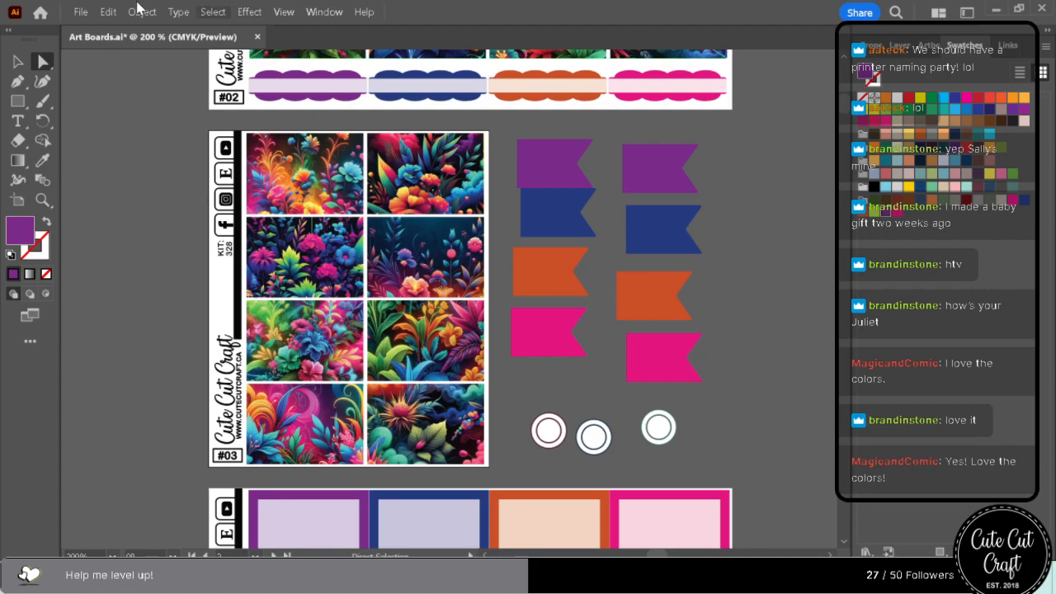
click(249, 12)
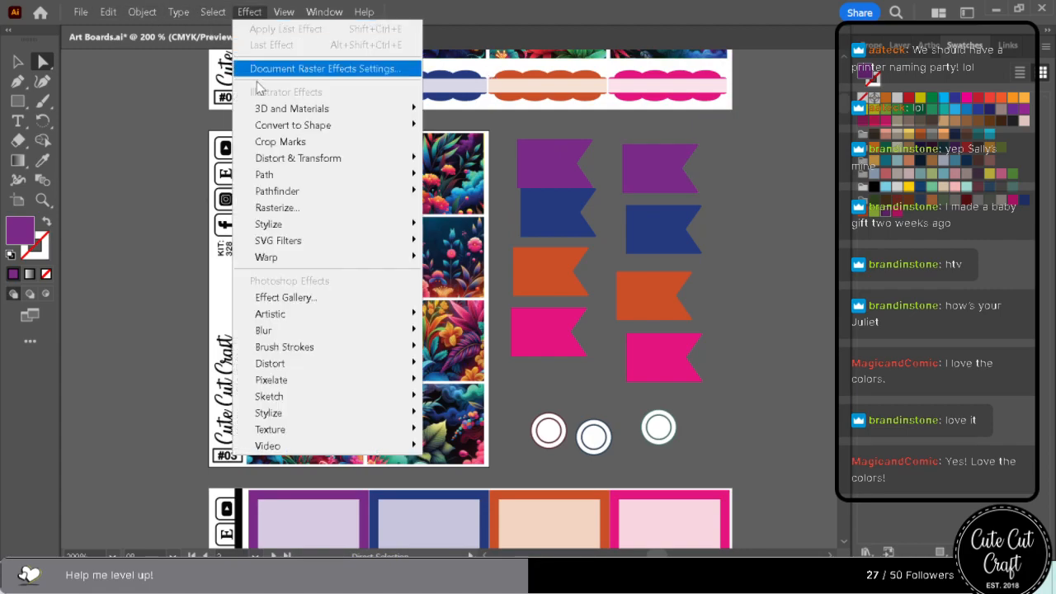
mouse_move(221, 7)
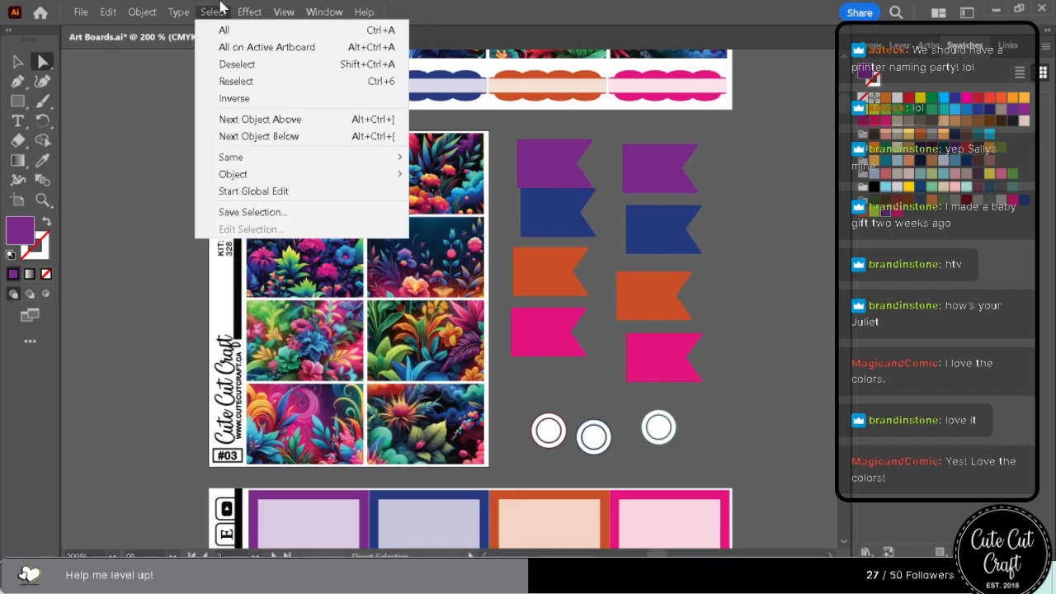
click(658, 159)
click(212, 7)
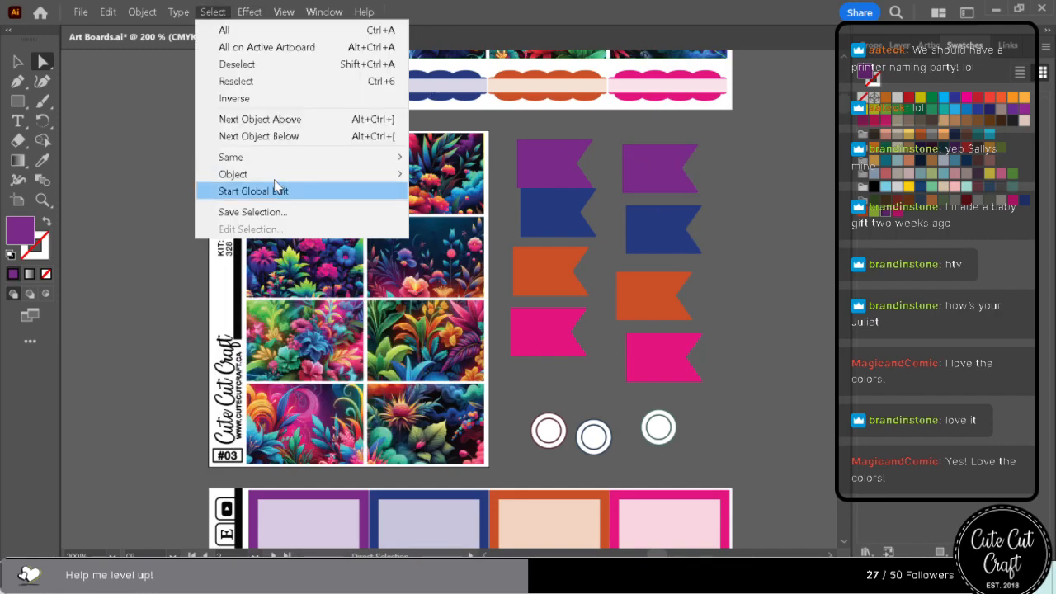
mouse_move(272, 156)
click(550, 236)
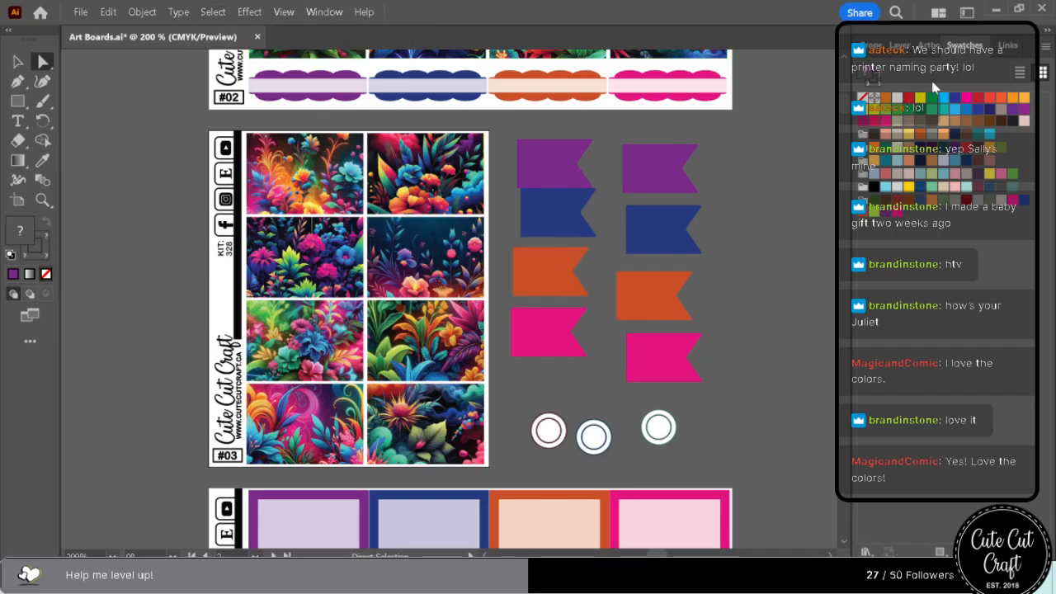
click(924, 99)
Select every object sharing the second column's hot pink flag fill and recolour them with the saved purple swatch.
click(653, 345)
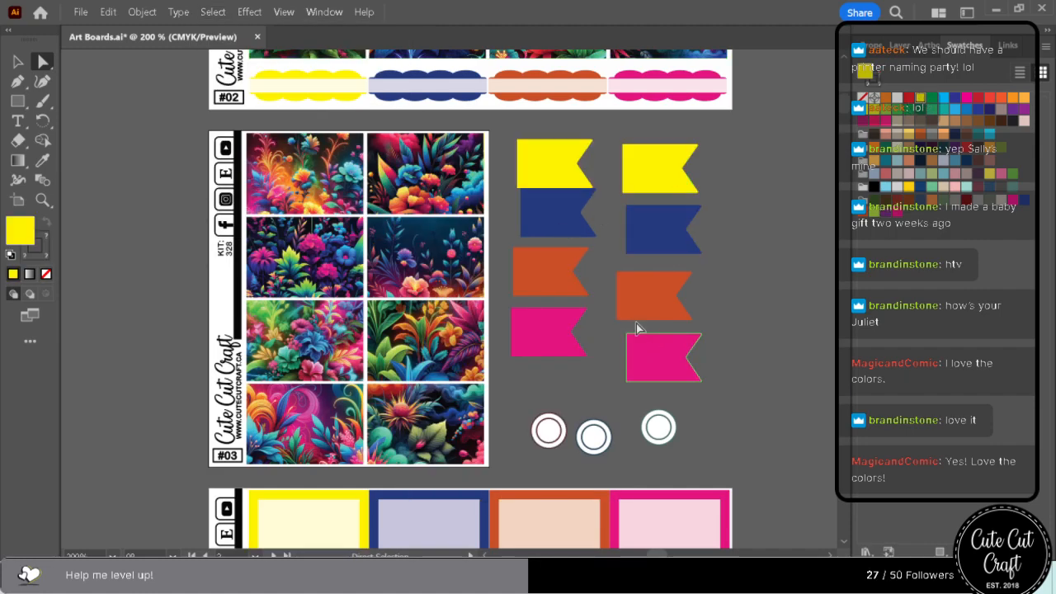
click(213, 12)
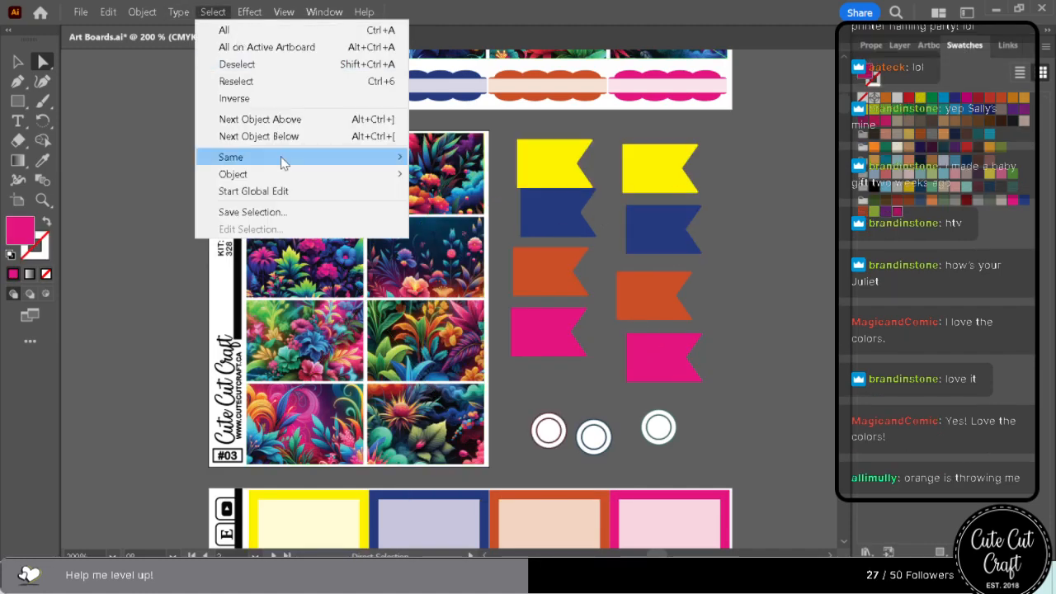
mouse_move(281, 159)
click(532, 239)
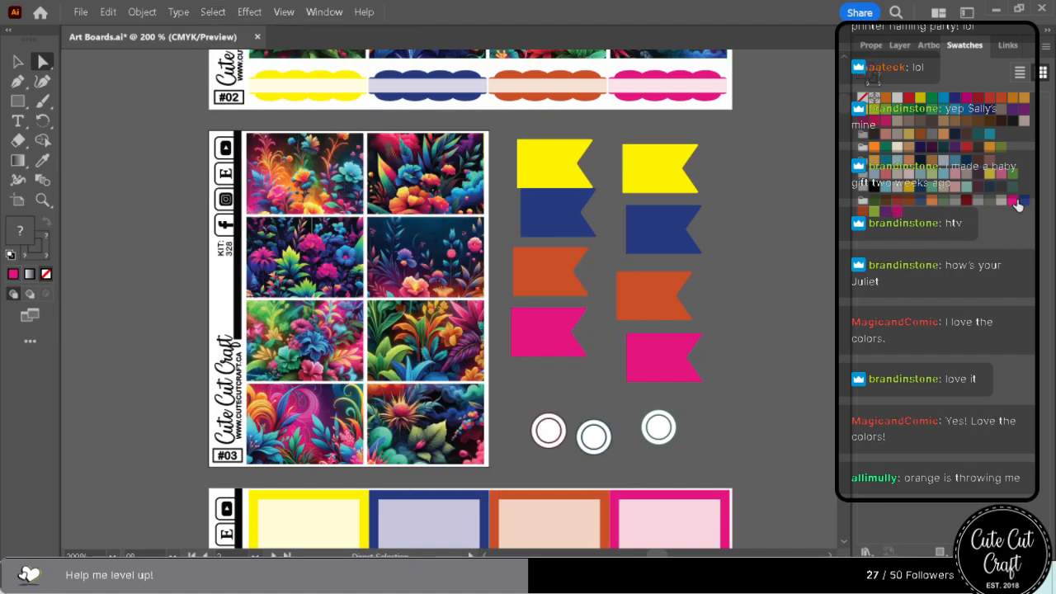
click(887, 212)
Select every object sharing the second column's yellow flag fill and recolour them with the saved hot pink swatch.
click(629, 170)
click(213, 11)
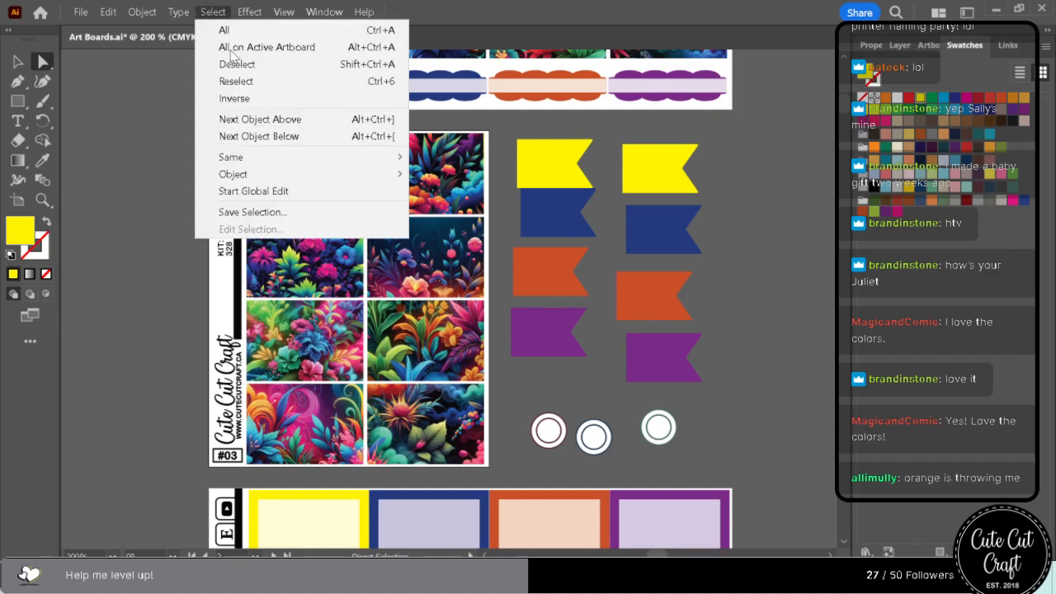
mouse_move(293, 156)
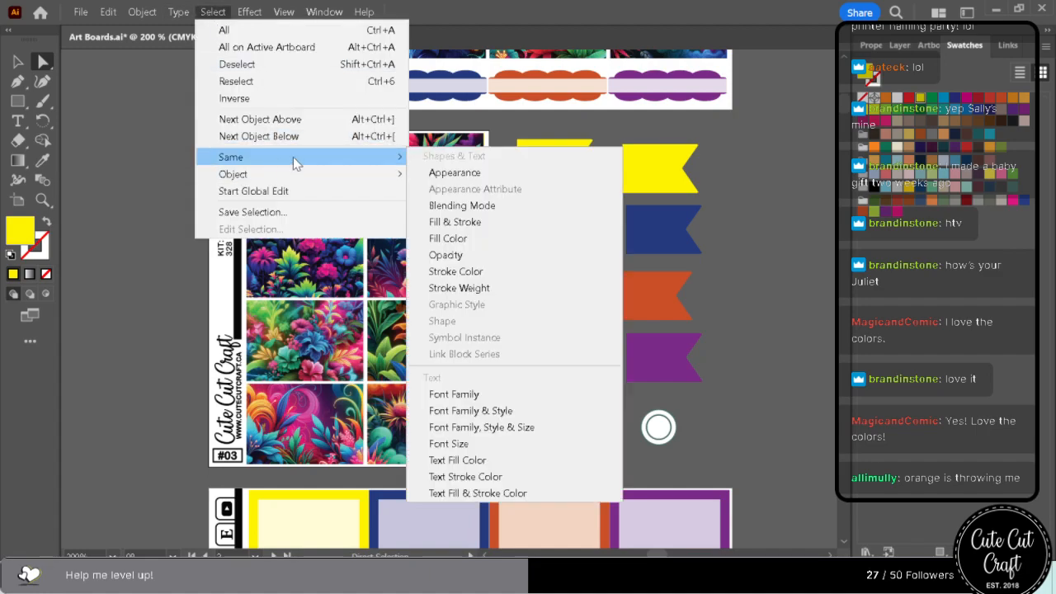
click(507, 238)
Examine the swapped hot pink and purple accents across sheets #04 to #17 alongside the floral artwork.
scroll(729, 349, down, 10)
scroll(735, 369, down, 10)
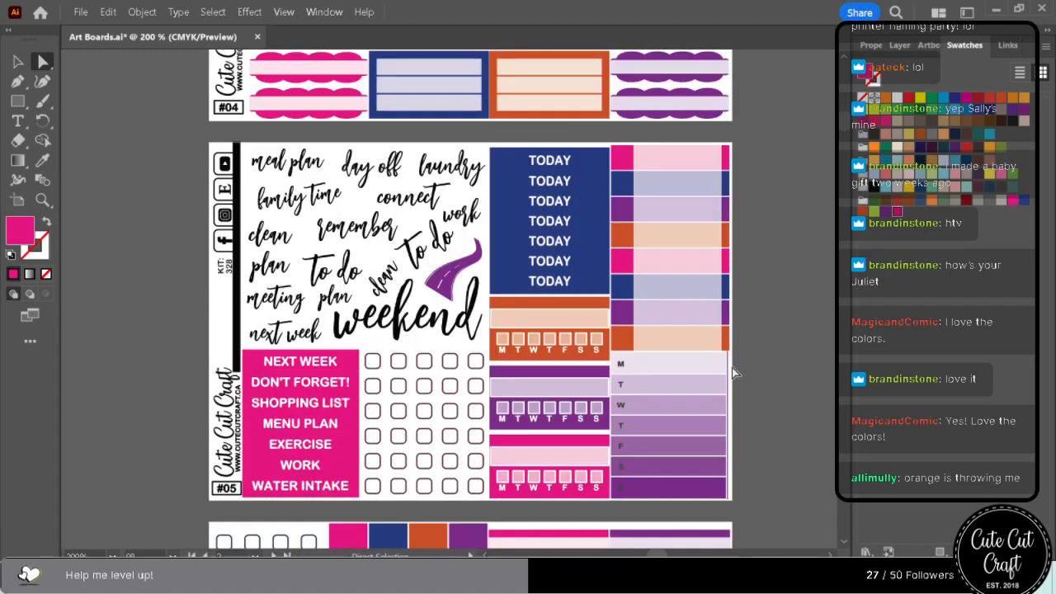
scroll(732, 368, down, 3)
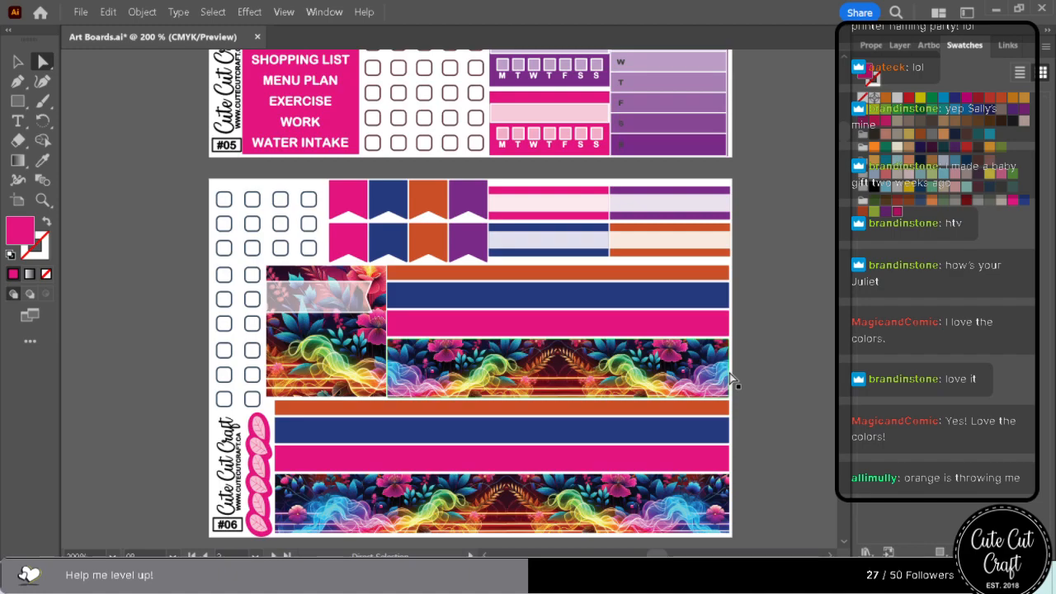
scroll(730, 373, down, 12)
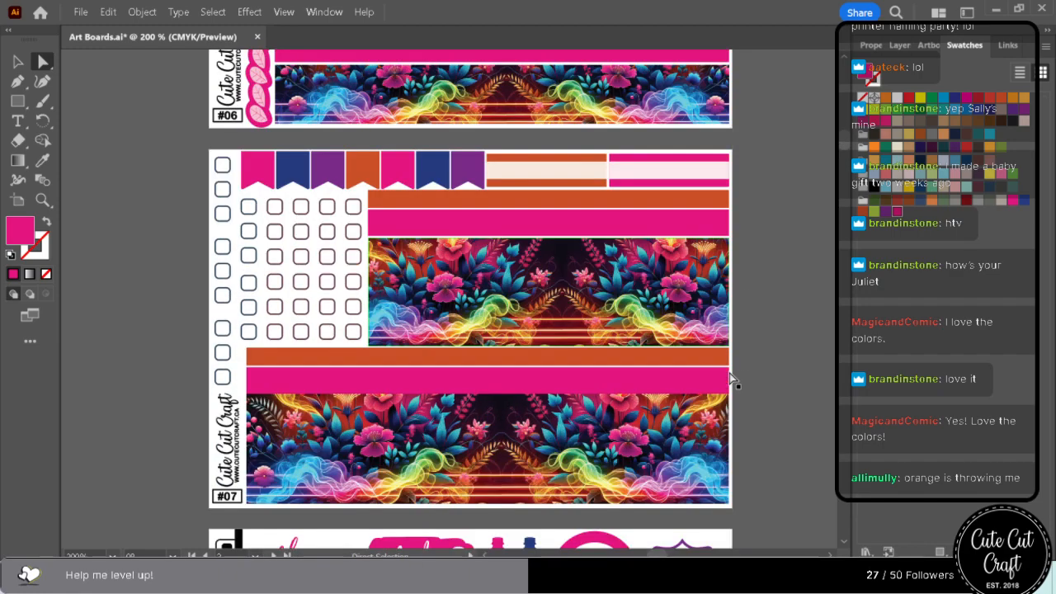
scroll(730, 373, down, 5)
scroll(729, 373, down, 18)
scroll(730, 373, down, 8)
scroll(730, 373, down, 18)
scroll(729, 373, down, 11)
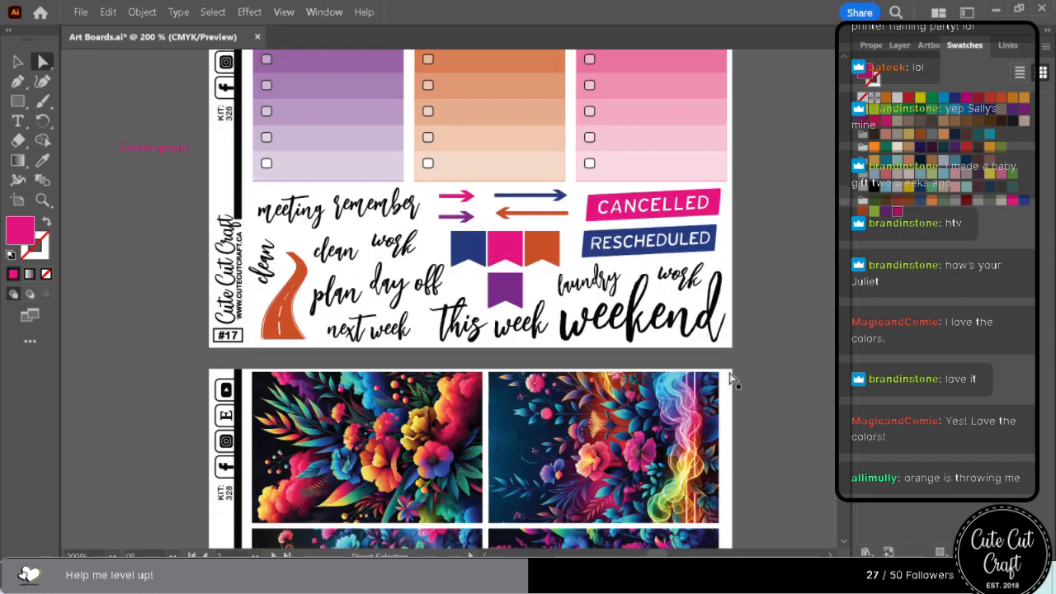
scroll(730, 373, down, 1)
scroll(729, 373, up, 10)
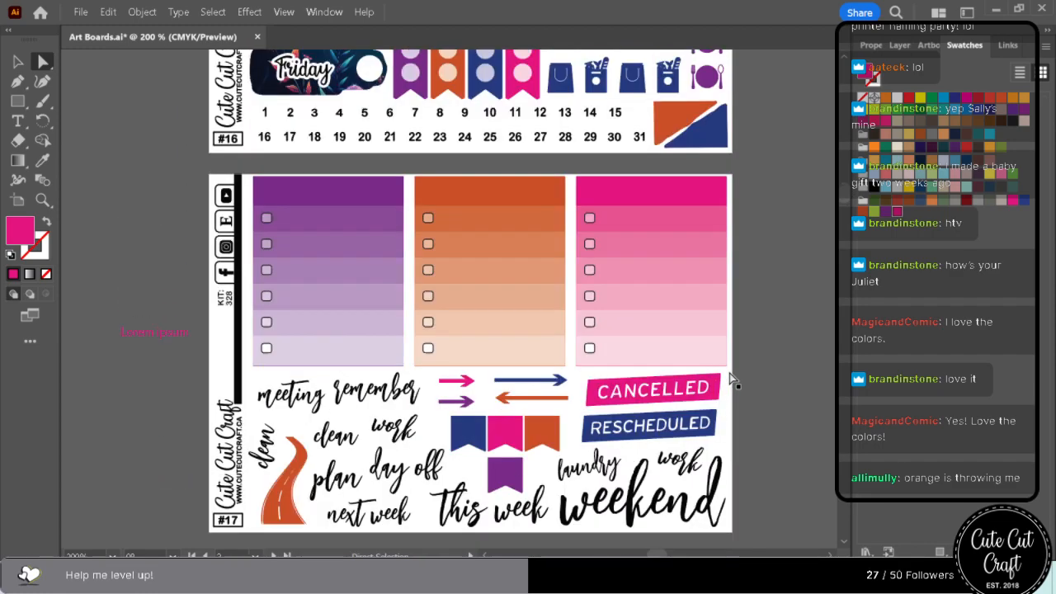
scroll(728, 387, up, 20)
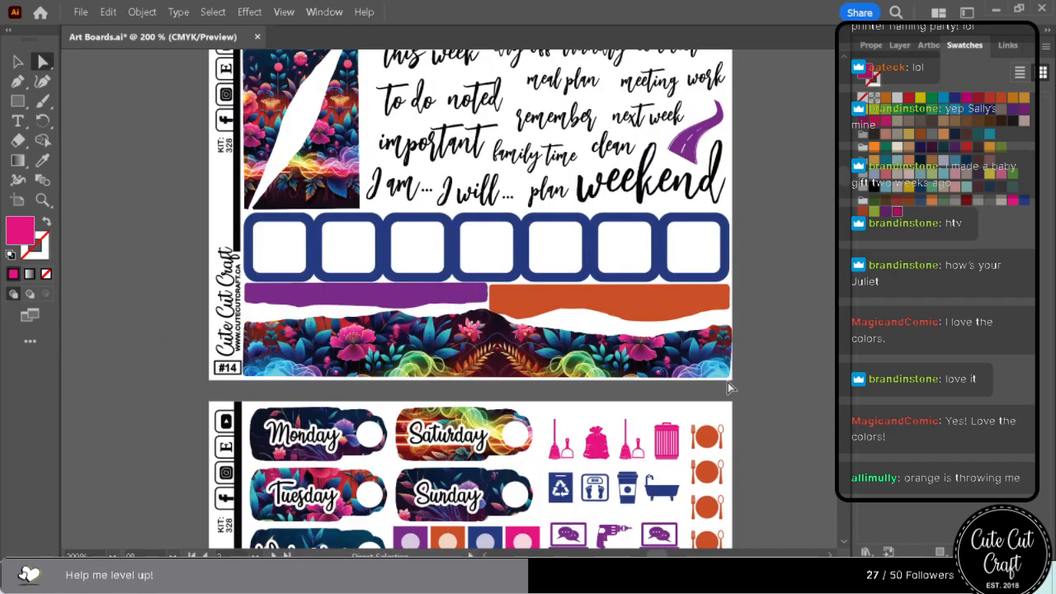
scroll(728, 386, up, 17)
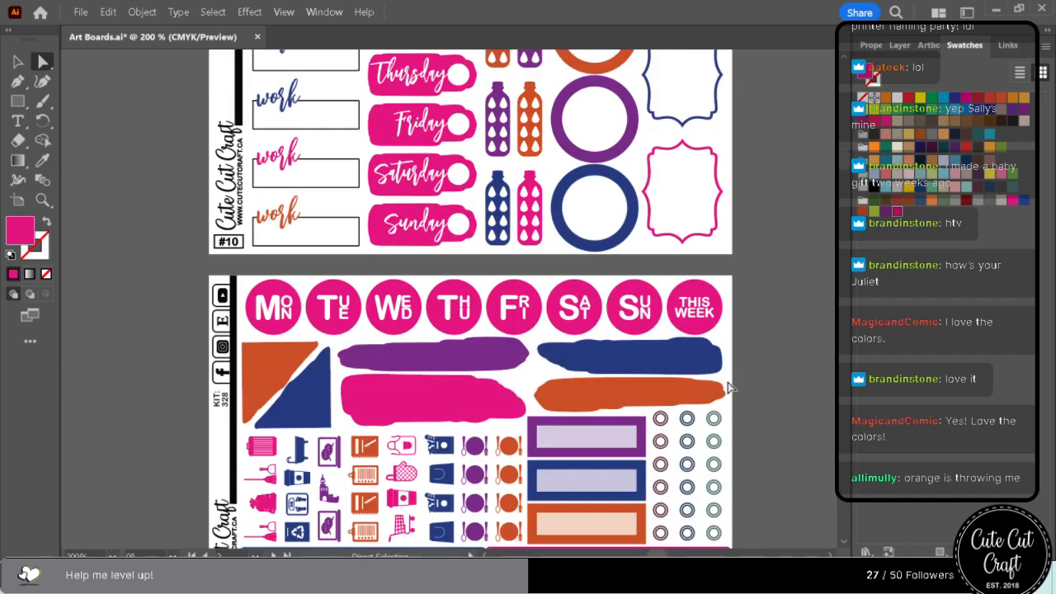
scroll(728, 386, up, 8)
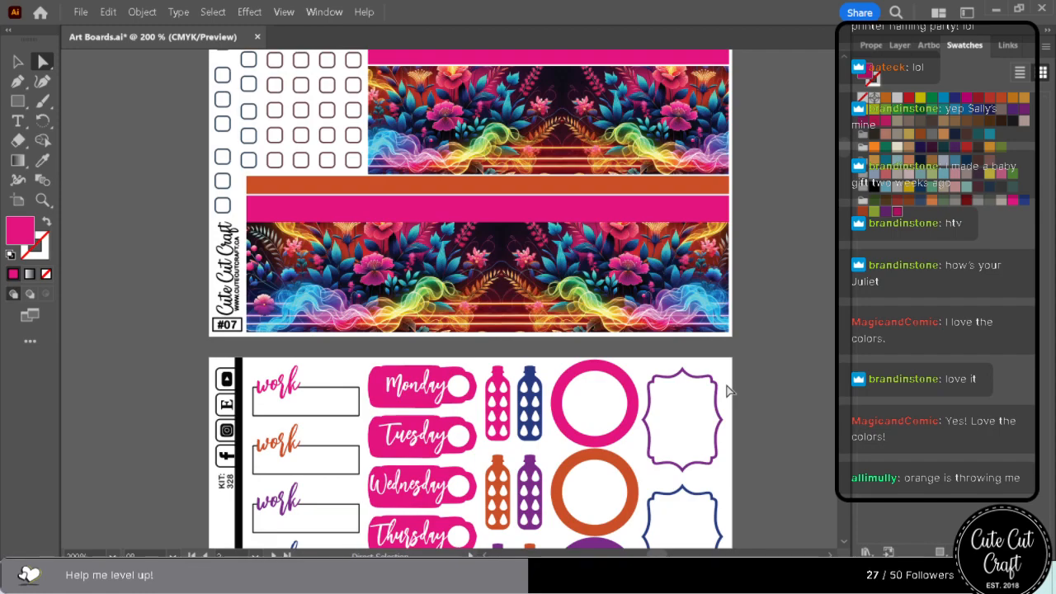
scroll(728, 392, up, 11)
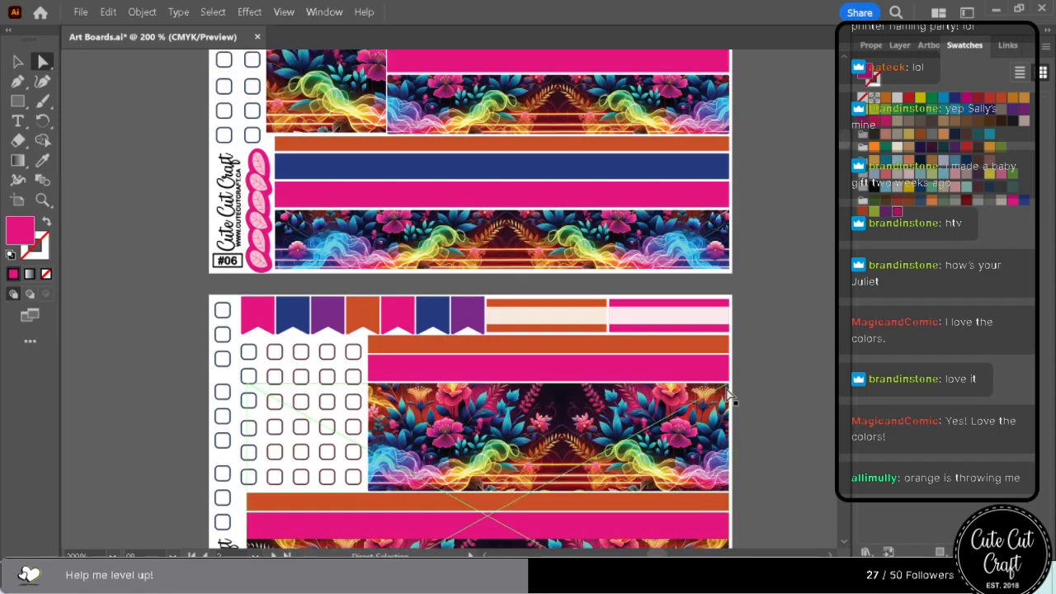
scroll(728, 395, up, 4)
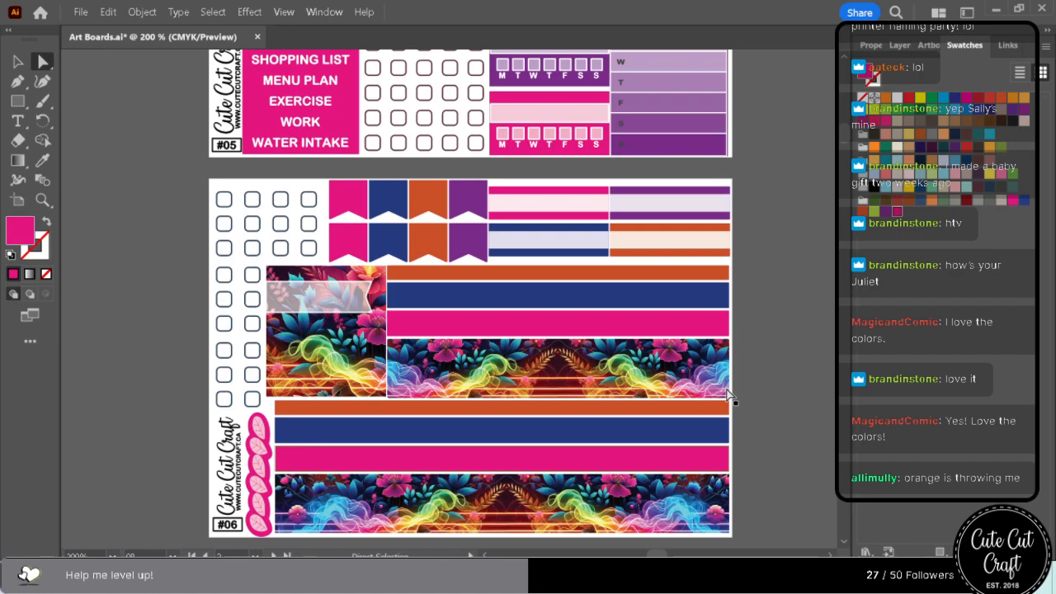
scroll(728, 395, up, 15)
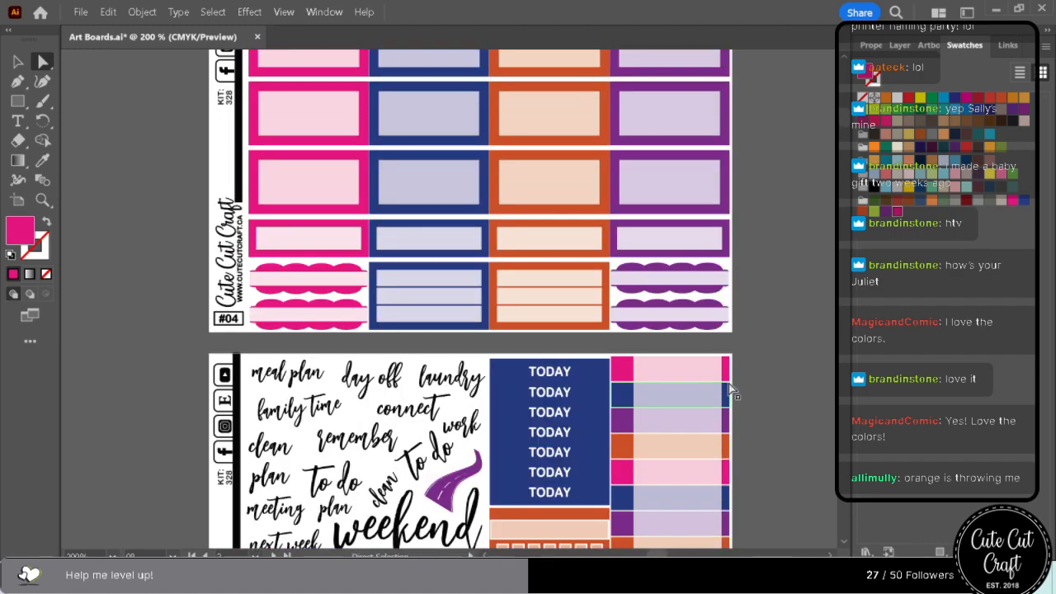
scroll(731, 392, up, 12)
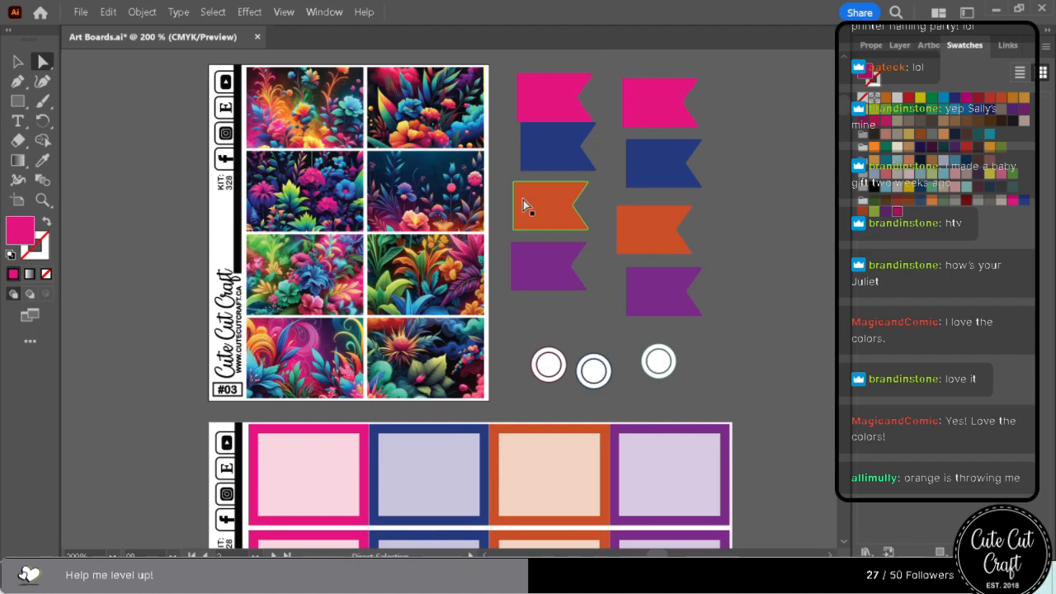
Recolour the first column's orange flag with a bright green sampled from sheet #03's floral artwork and save that green as a swatch.
click(523, 205)
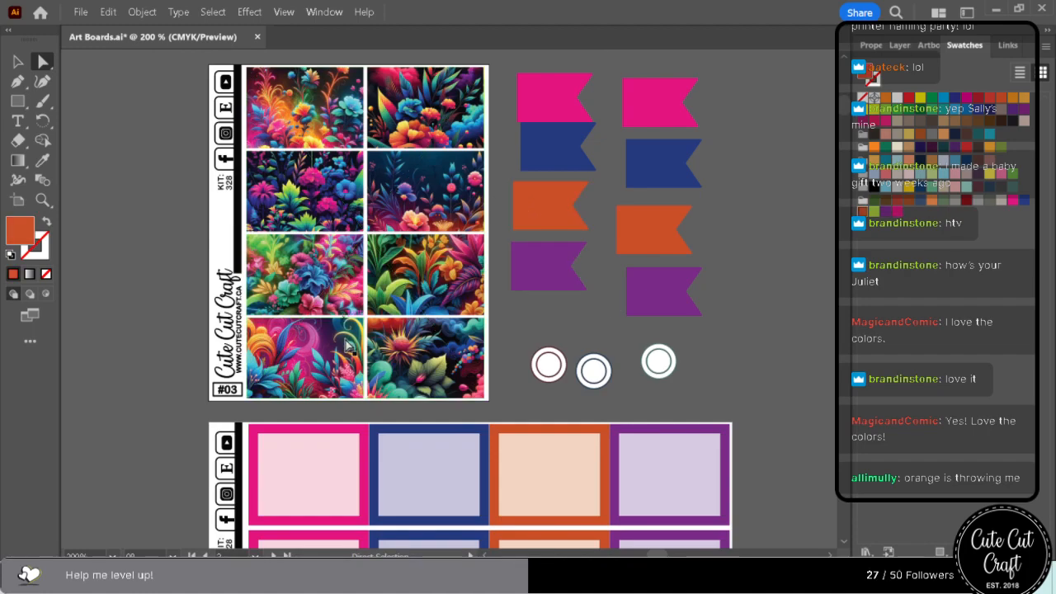
scroll(345, 328, up, 8)
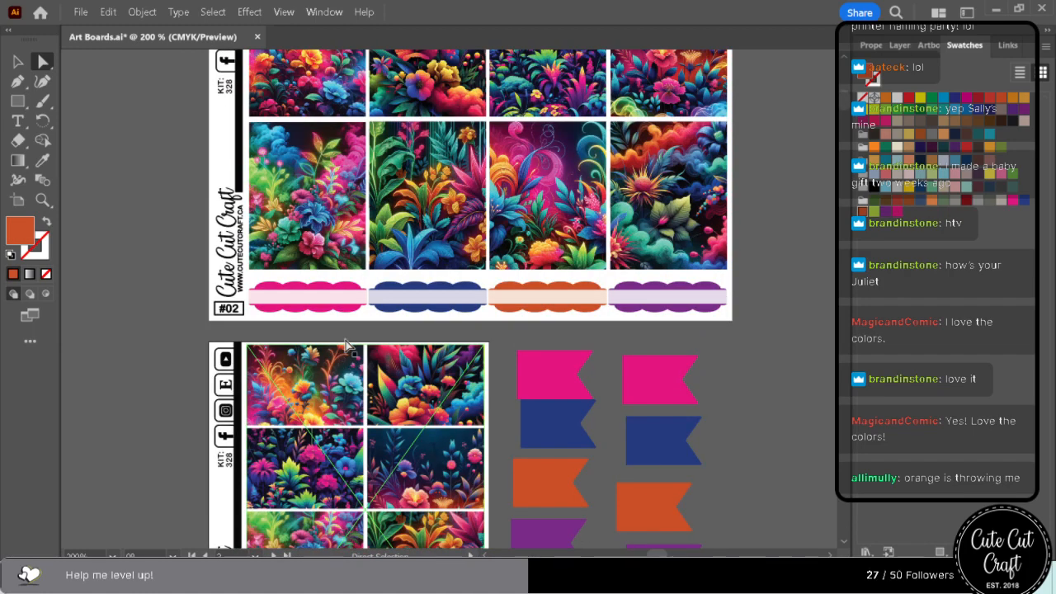
scroll(345, 343, up, 2)
scroll(347, 346, down, 4)
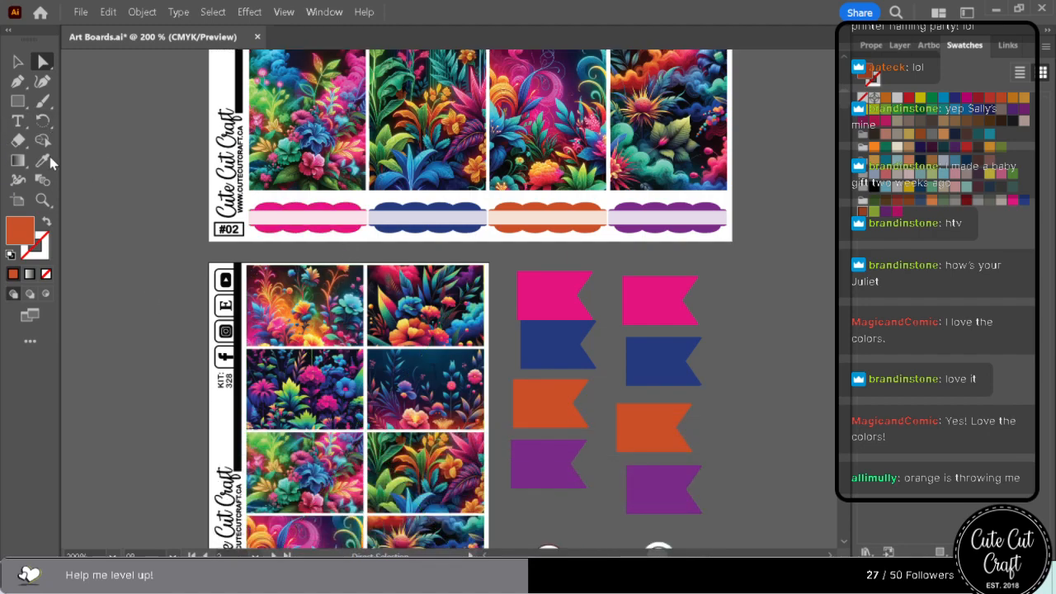
click(43, 161)
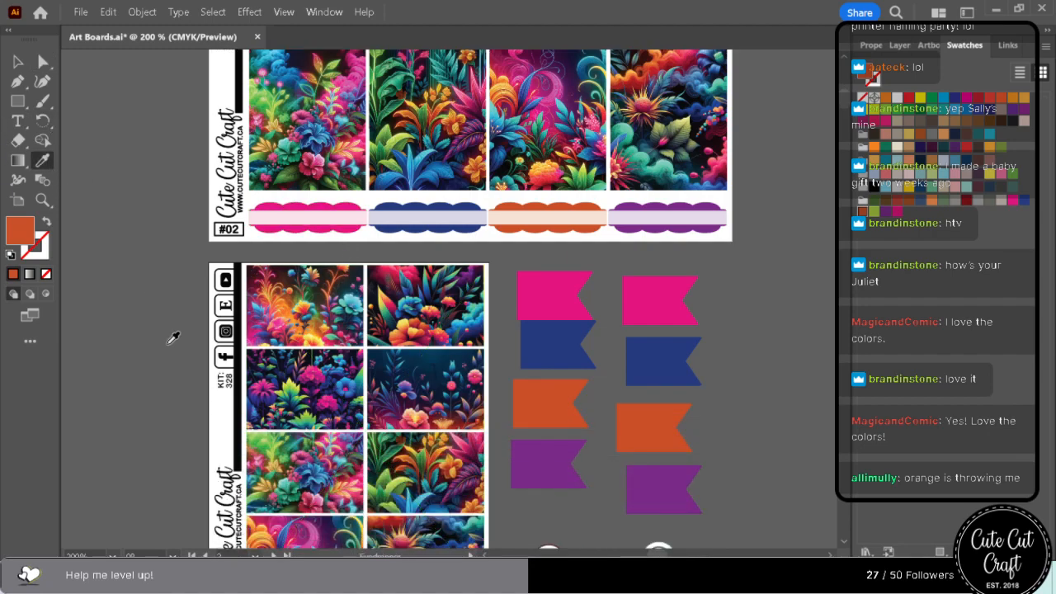
click(296, 393)
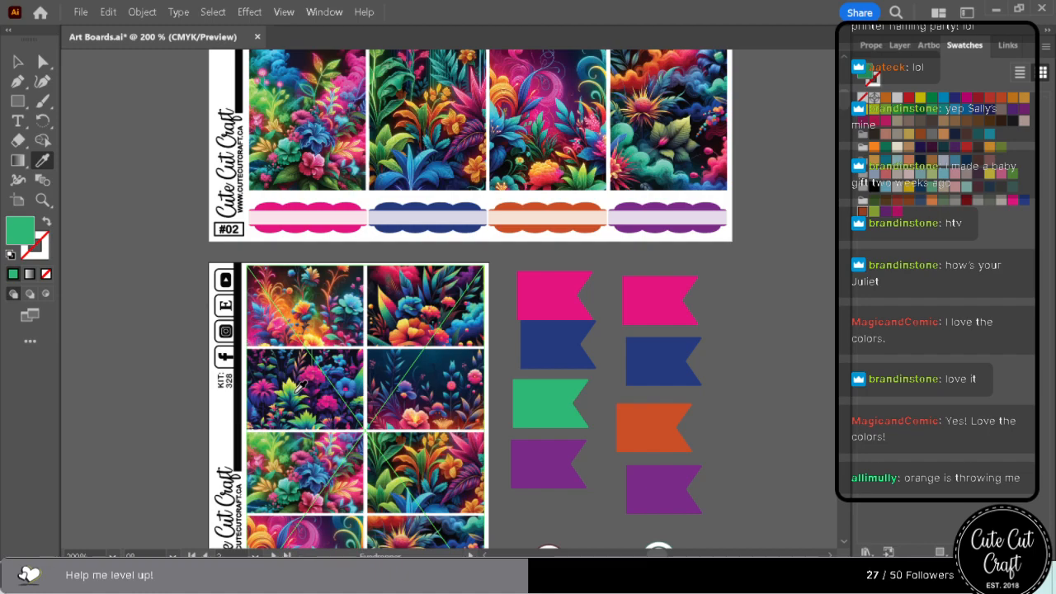
click(284, 425)
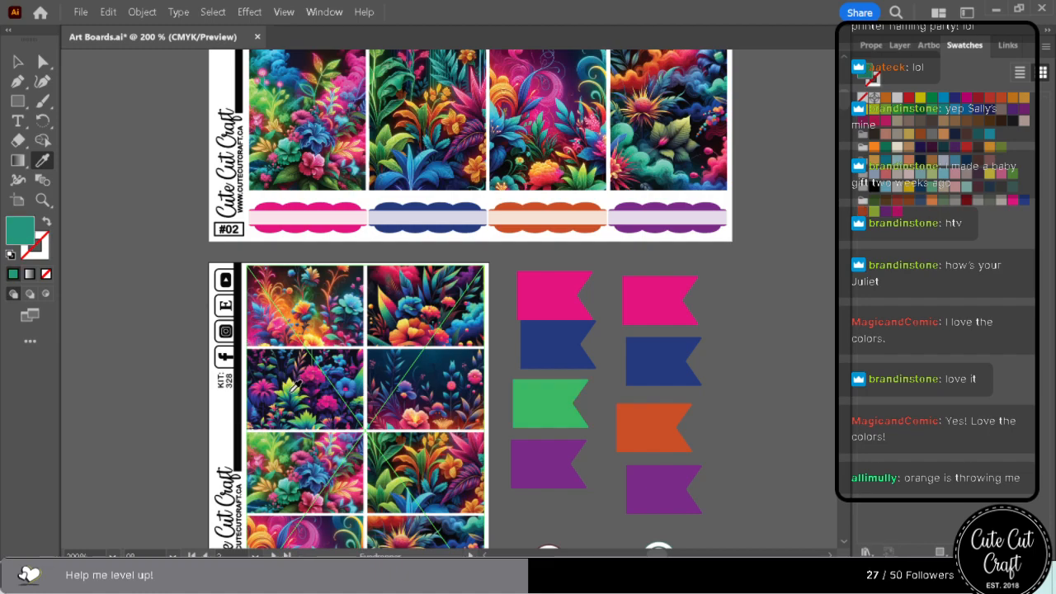
click(273, 446)
click(273, 444)
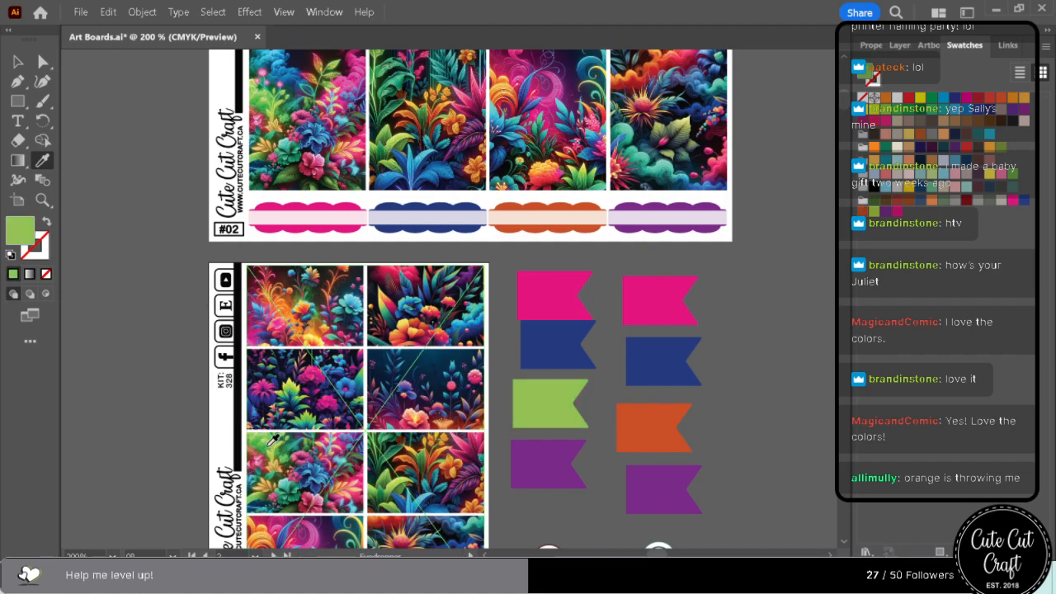
click(266, 453)
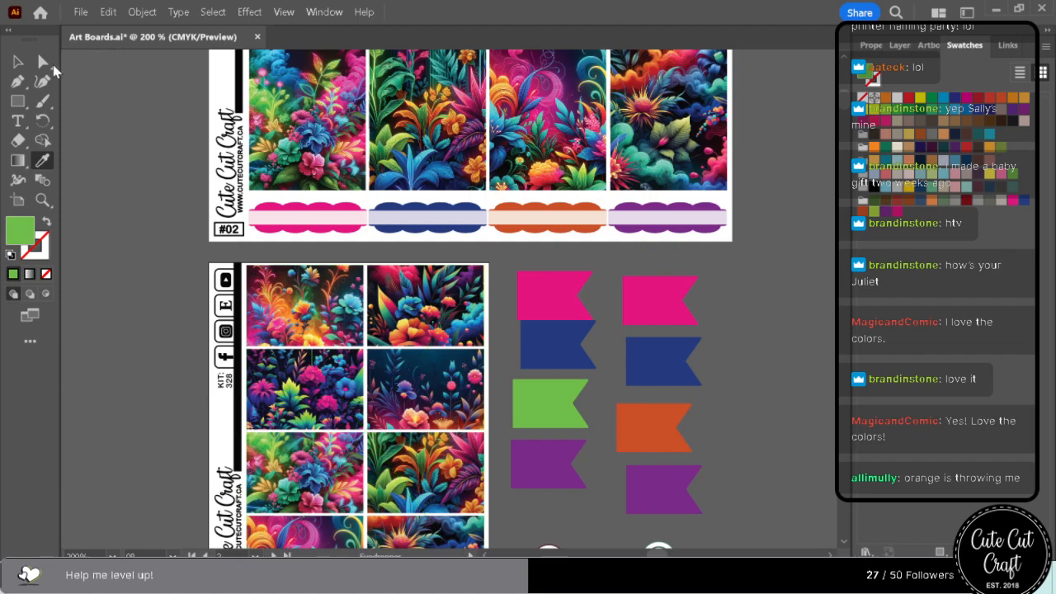
click(45, 63)
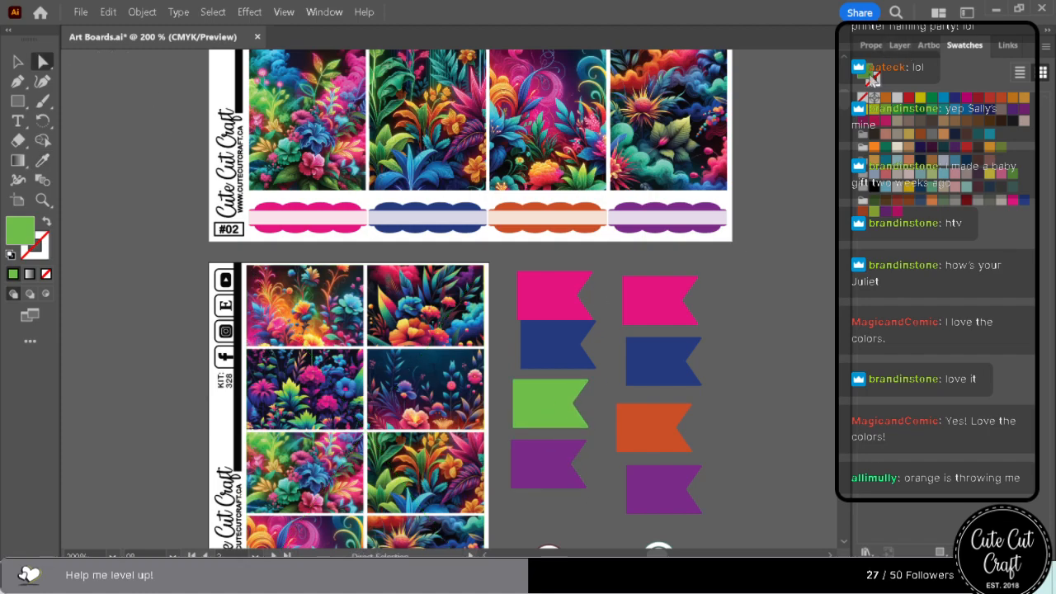
Select every object sharing the second column's orange flag fill and recolour them with the saved bright green swatch.
click(669, 410)
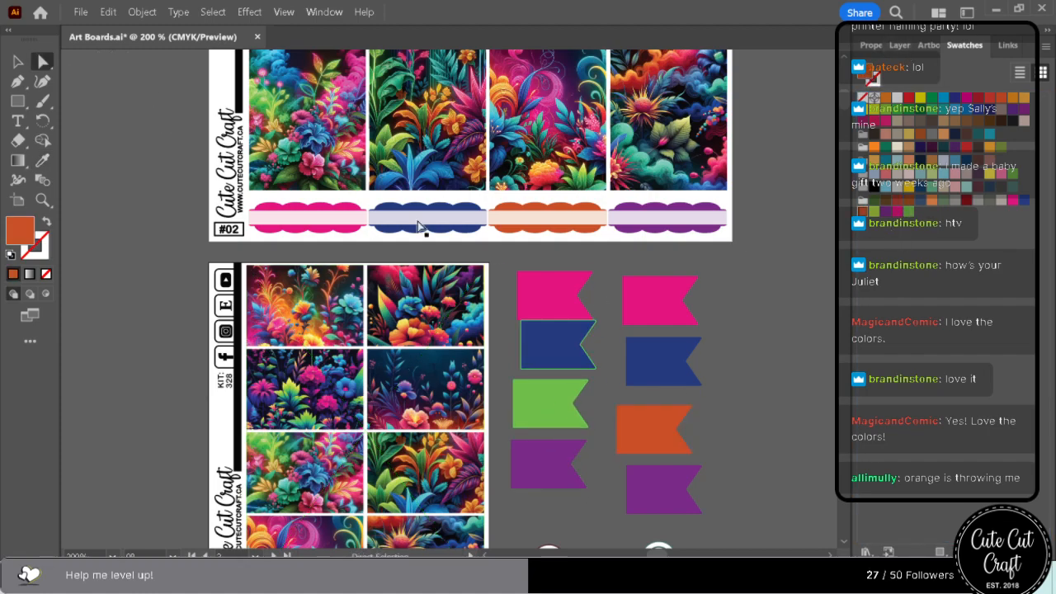
click(213, 12)
mouse_move(253, 157)
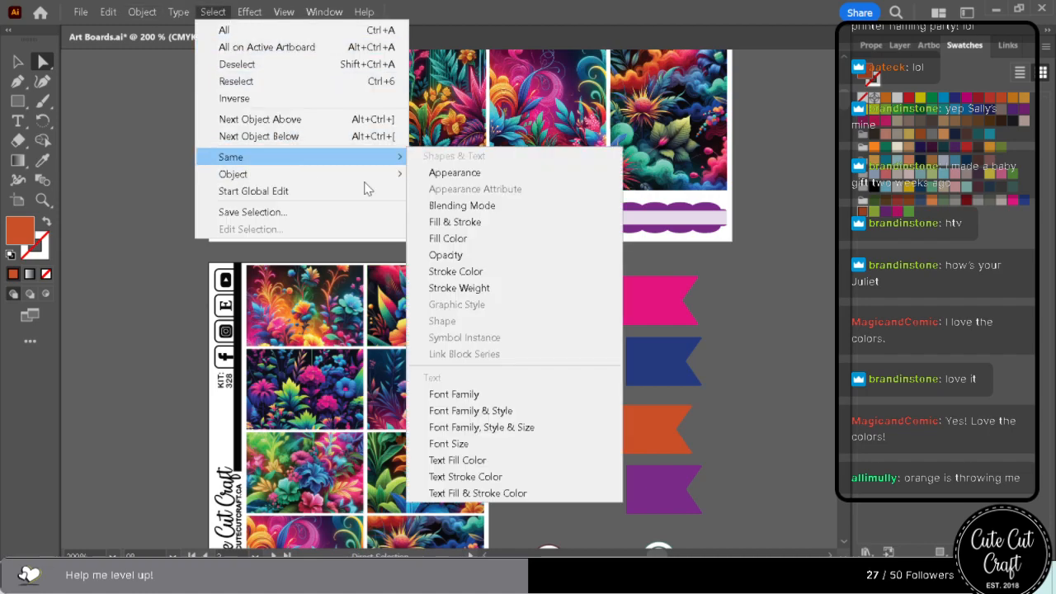
click(536, 244)
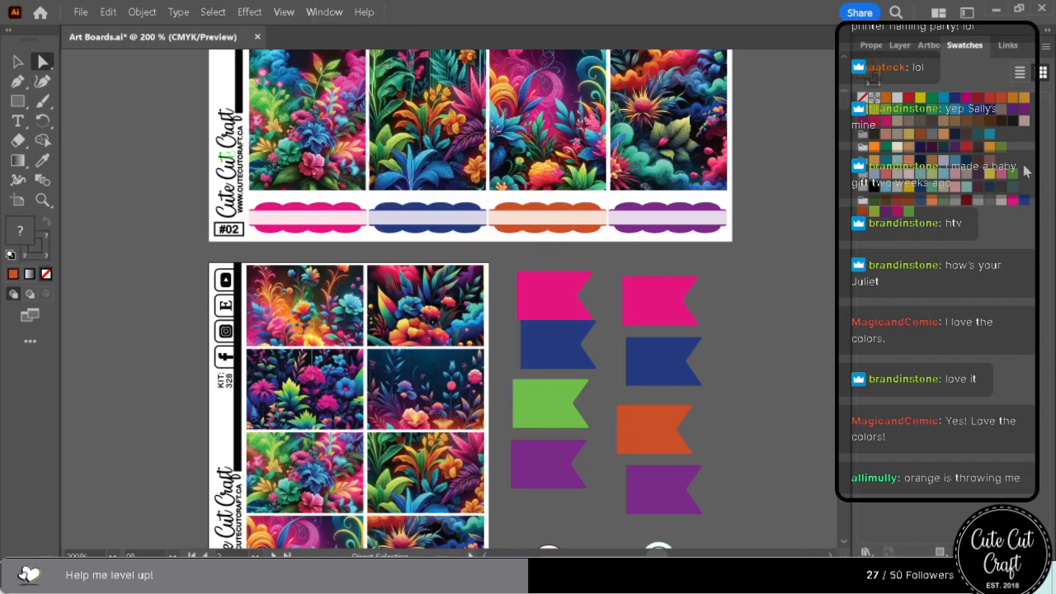
click(910, 212)
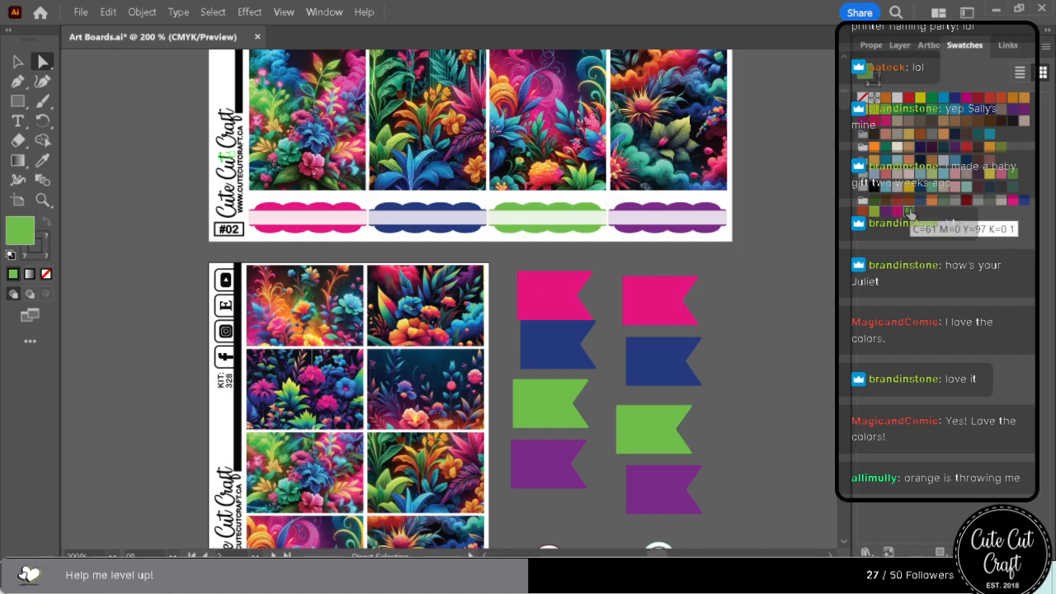
Examine the bright green accents alongside the floral artwork from sheet #04 through sheet #14 and back to sheet #03.
scroll(739, 418, down, 5)
scroll(747, 430, down, 12)
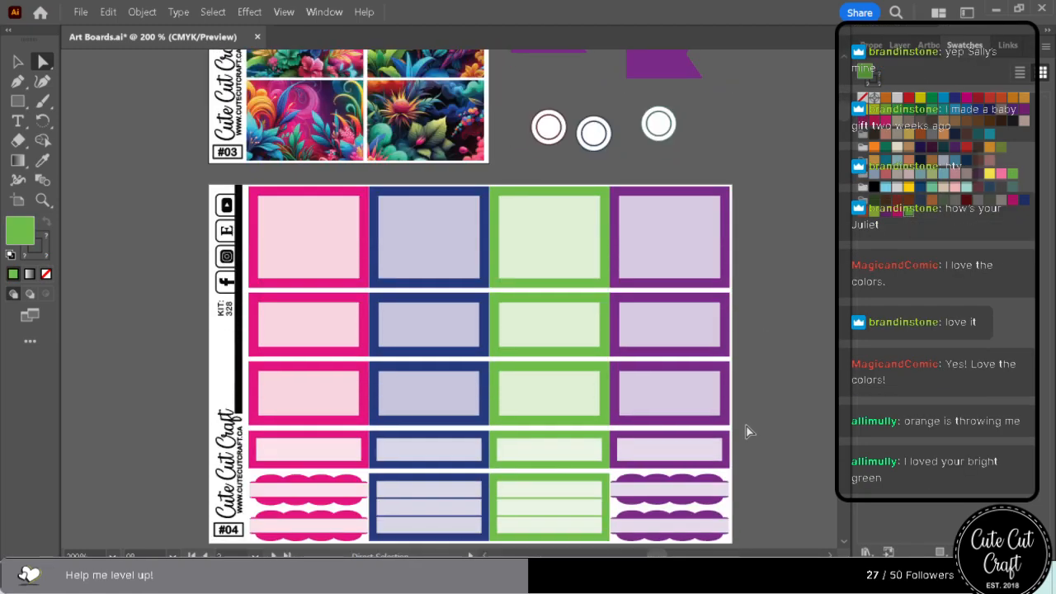
scroll(748, 431, down, 6)
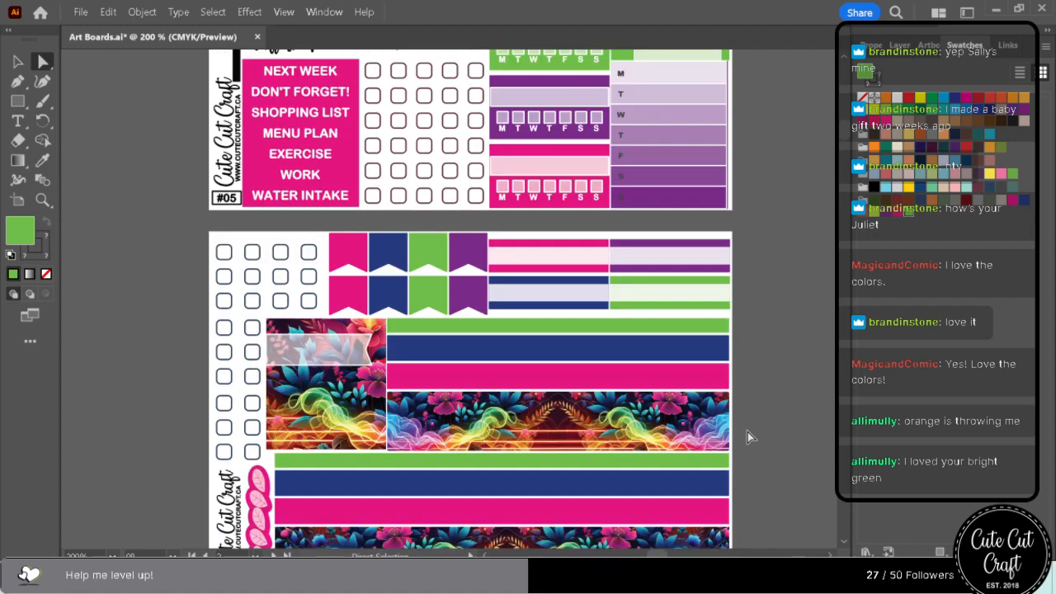
scroll(748, 431, down, 6)
scroll(747, 427, down, 2)
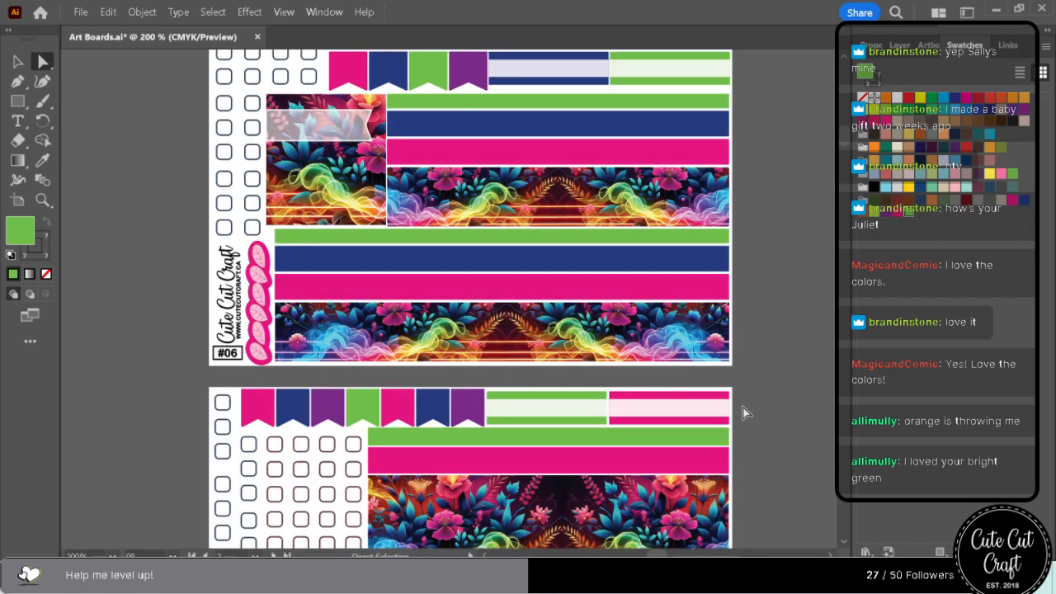
scroll(743, 413, down, 10)
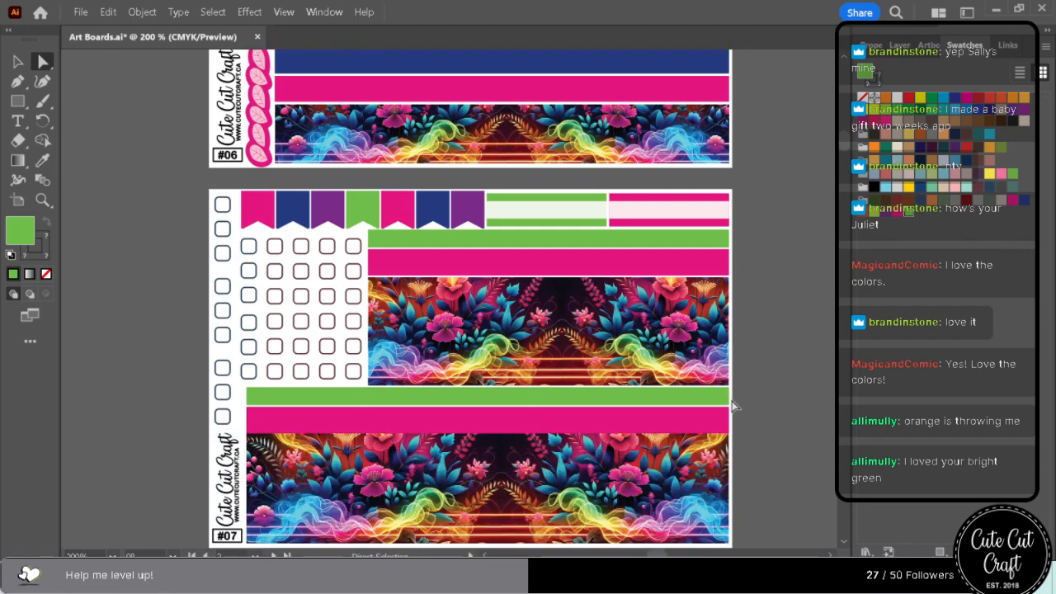
scroll(728, 403, down, 3)
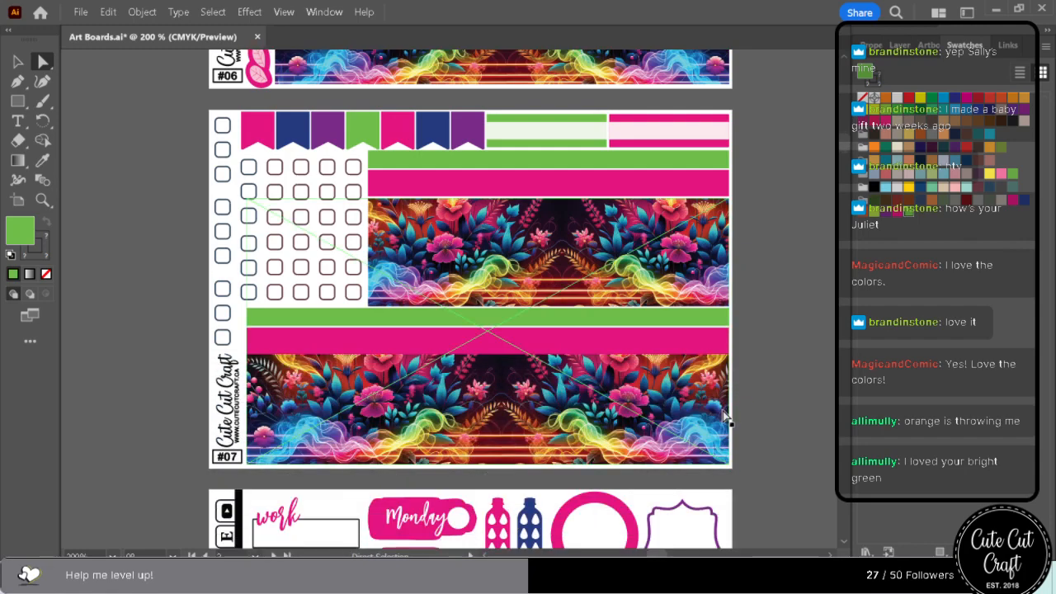
scroll(723, 420, down, 20)
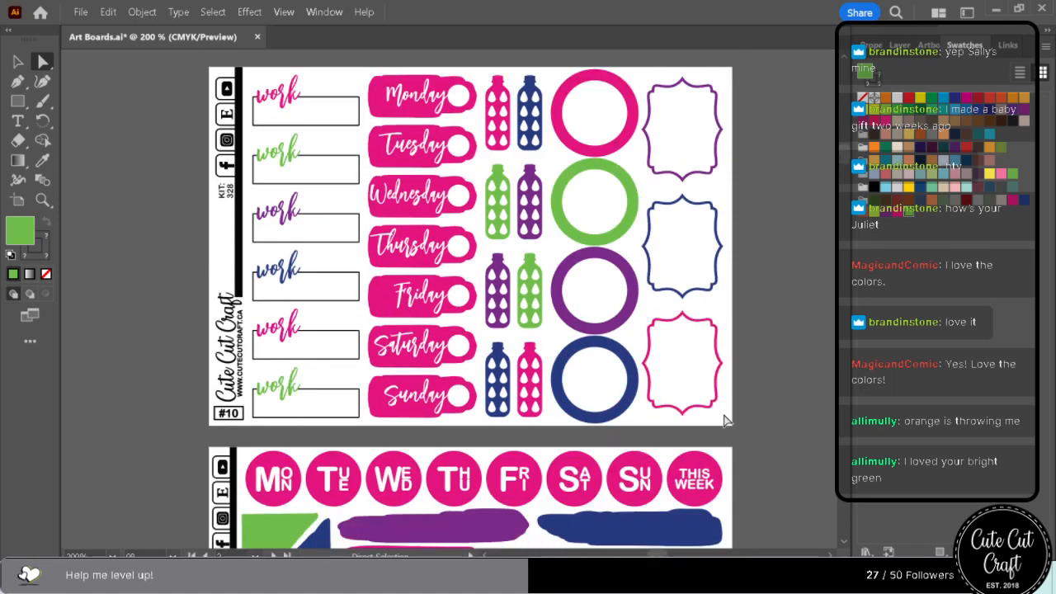
scroll(724, 416, down, 11)
scroll(726, 400, down, 3)
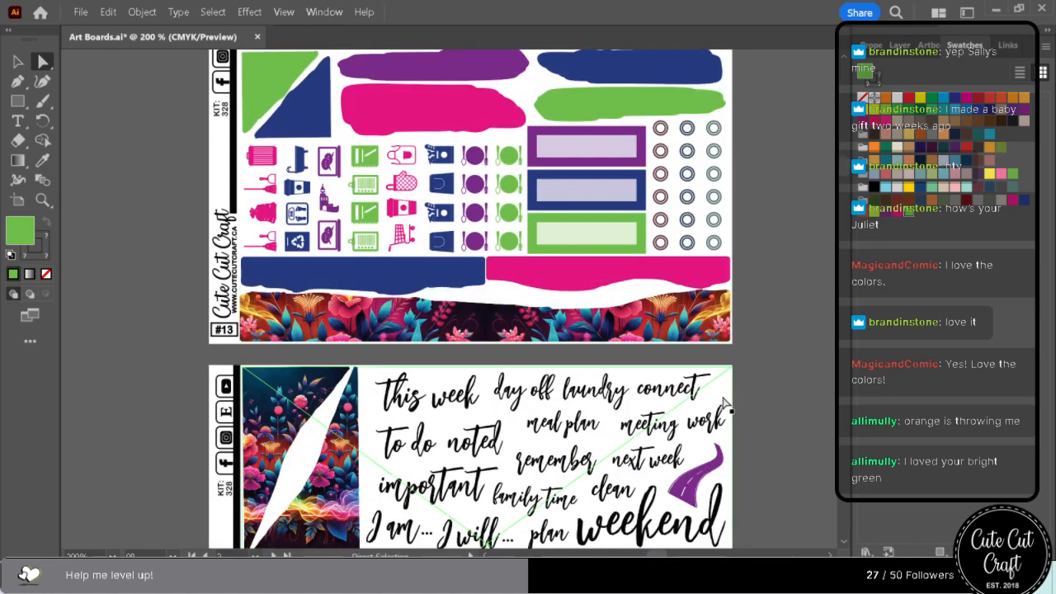
scroll(723, 404, down, 6)
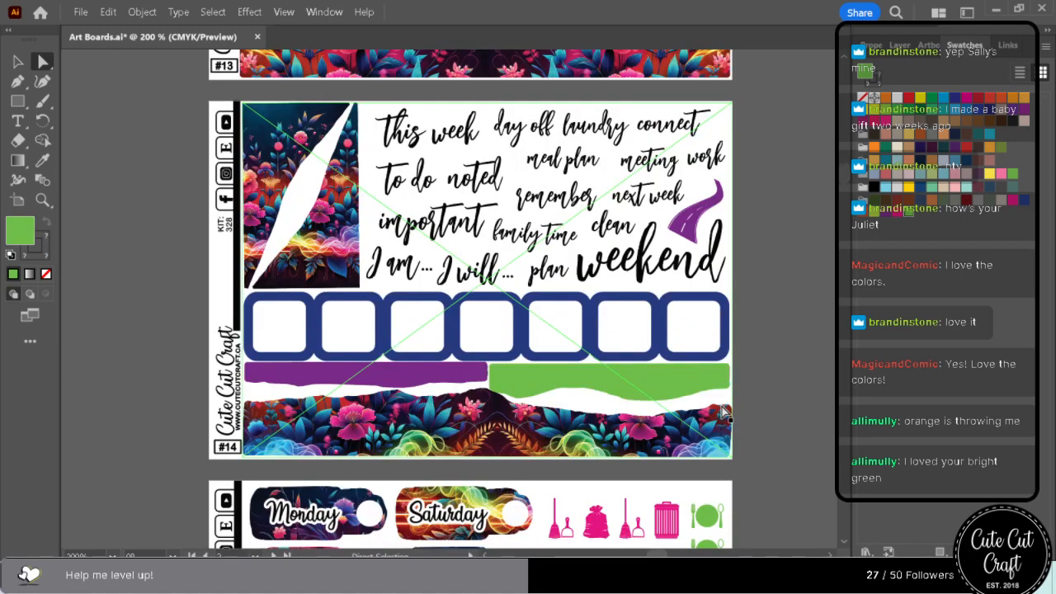
scroll(724, 411, up, 12)
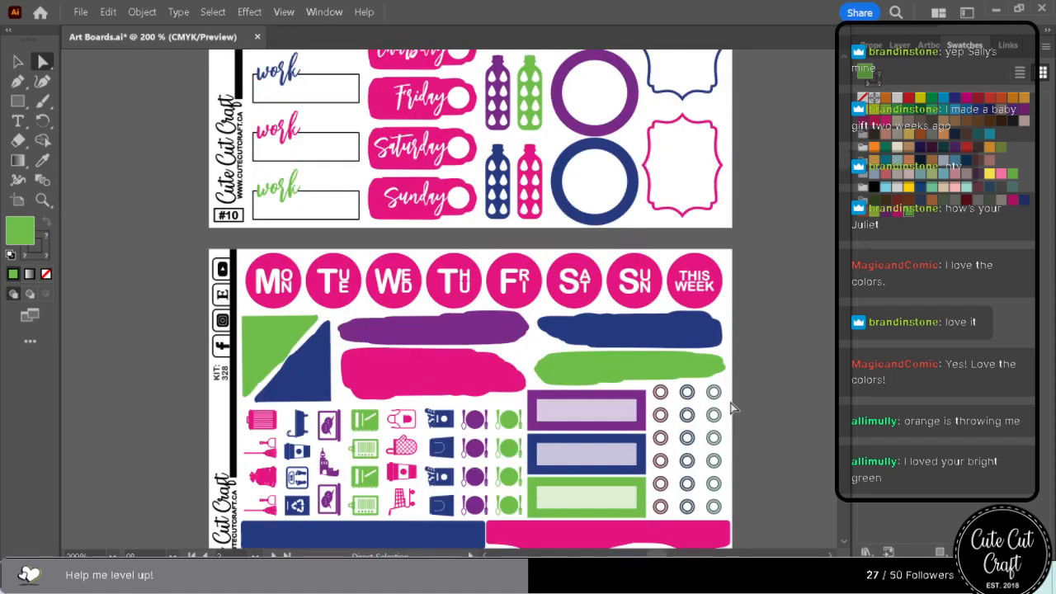
scroll(730, 407, up, 18)
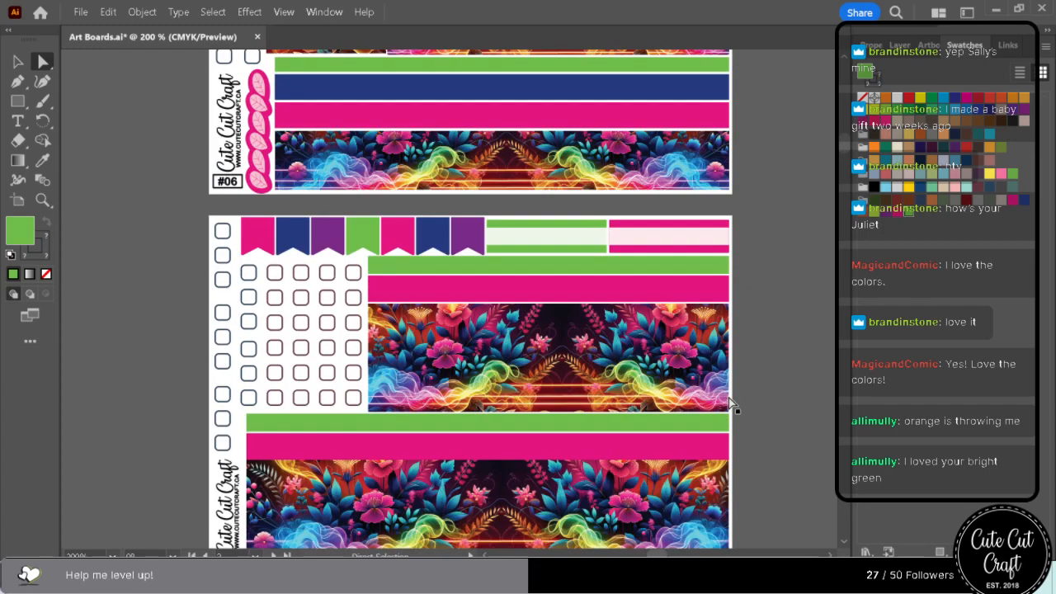
scroll(730, 407, up, 1)
scroll(646, 408, up, 8)
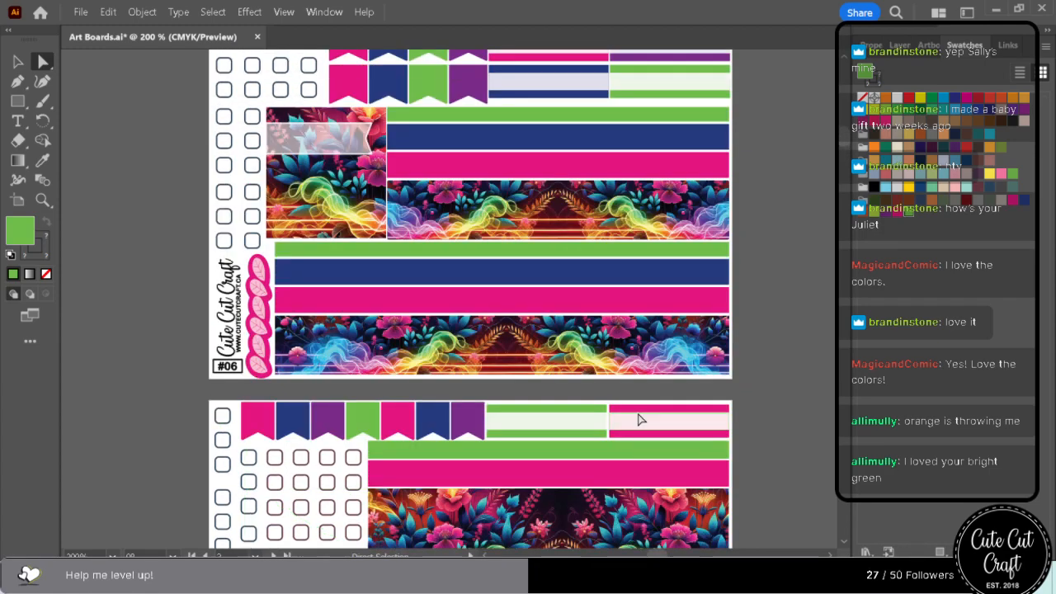
scroll(635, 415, up, 13)
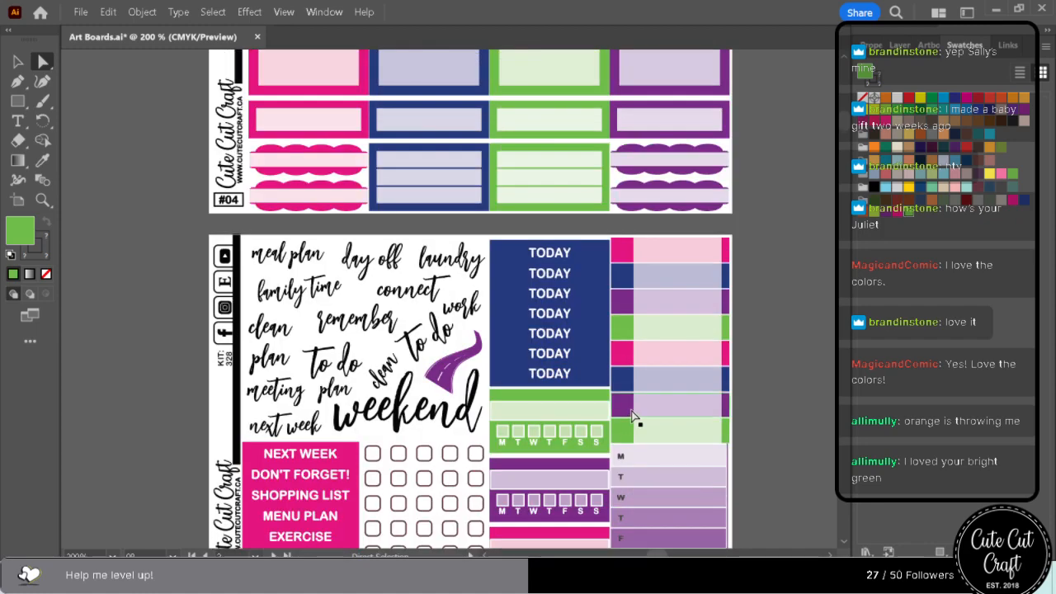
scroll(632, 415, up, 10)
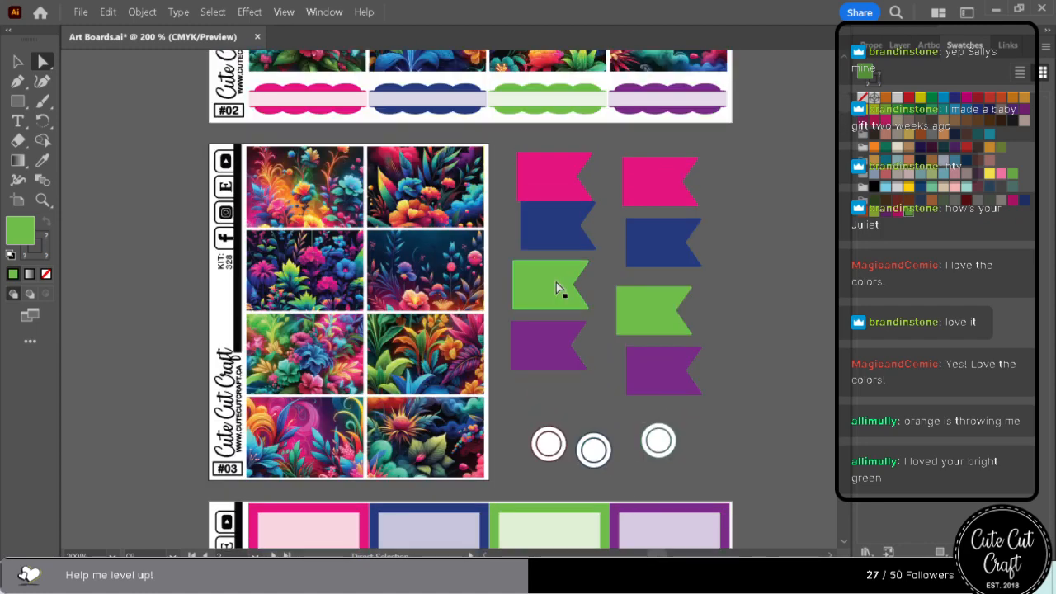
Recolour the first column's green flag with a yellow-green sampled from sheet #03's floral artwork and save it as a swatch.
click(557, 287)
click(46, 159)
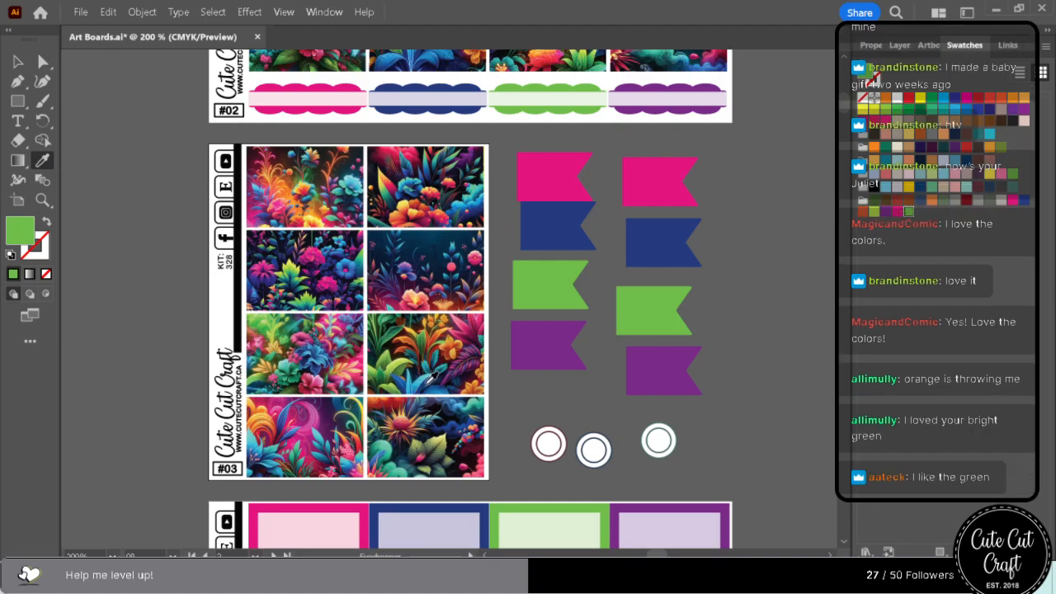
scroll(422, 446, up, 7)
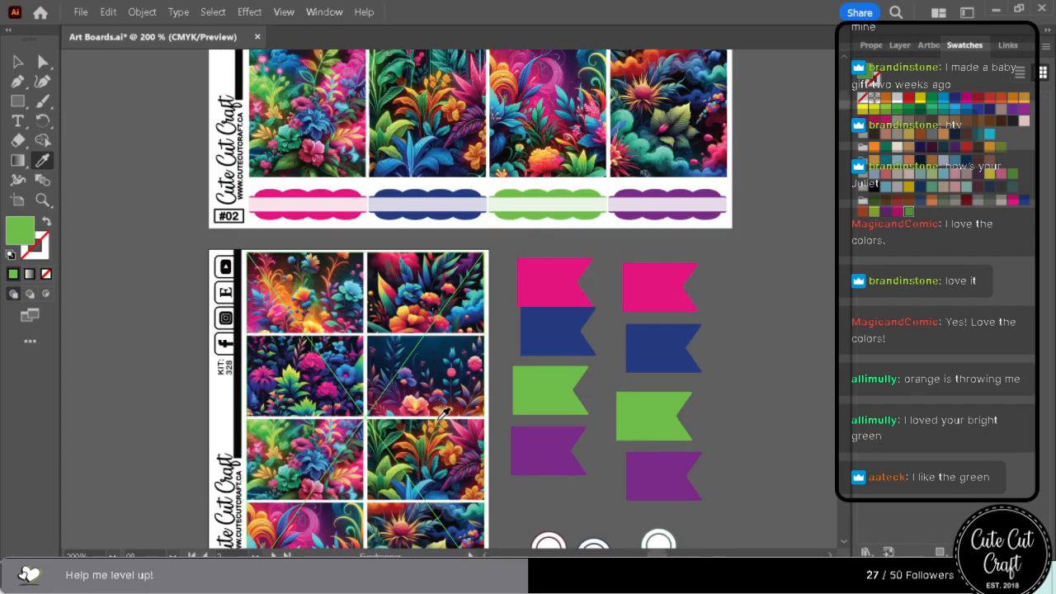
scroll(443, 415, down, 14)
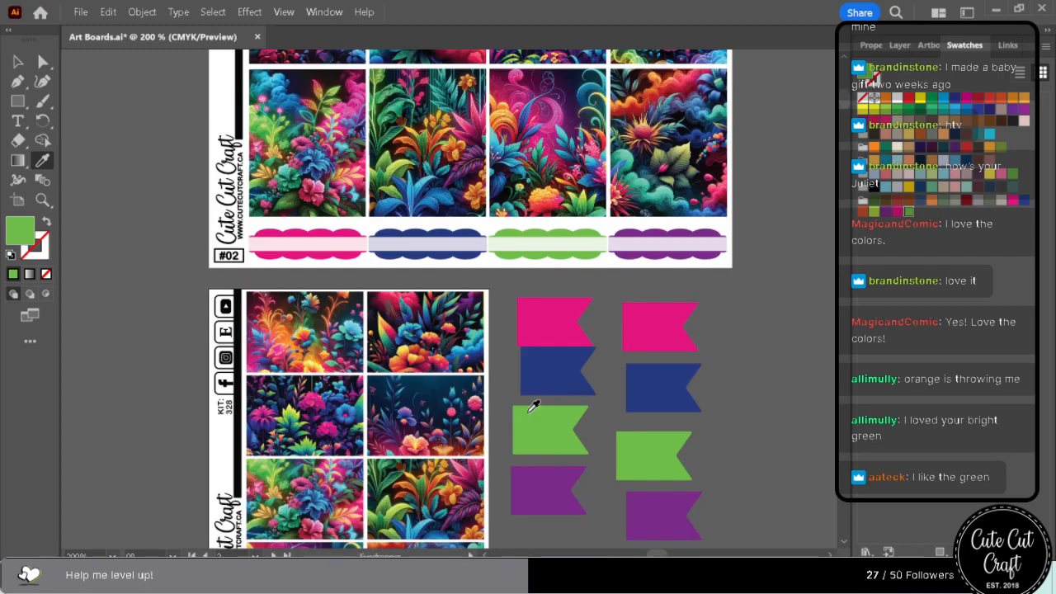
scroll(547, 432, up, 5)
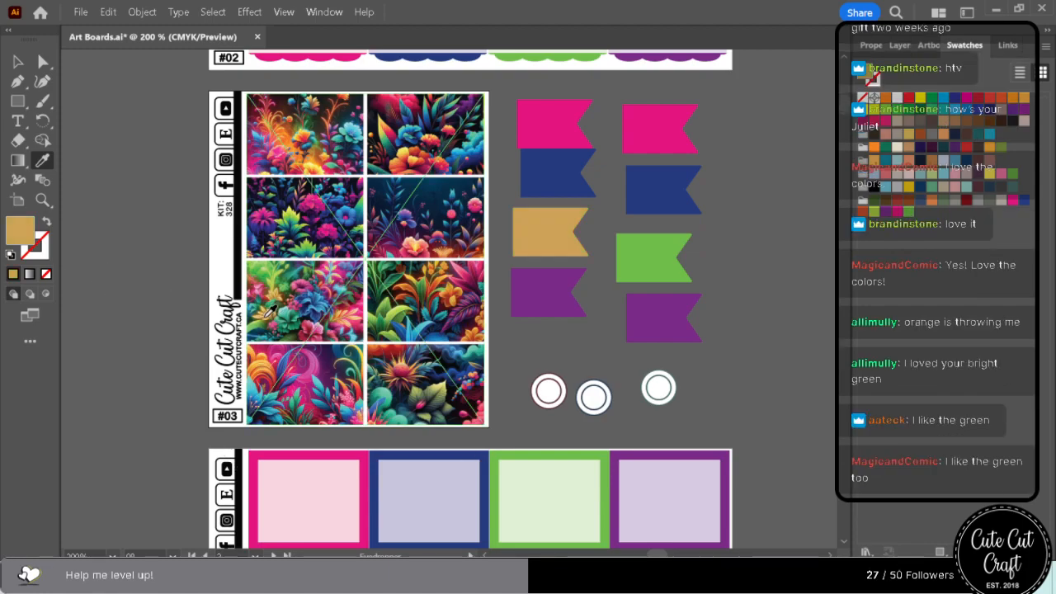
click(269, 310)
click(270, 299)
click(274, 289)
click(276, 289)
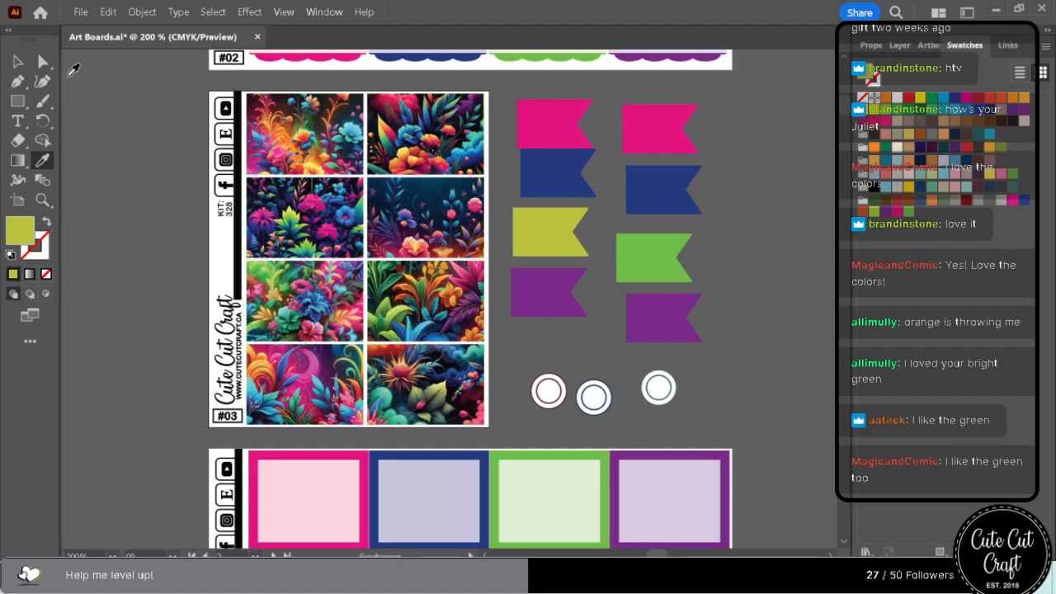
click(43, 62)
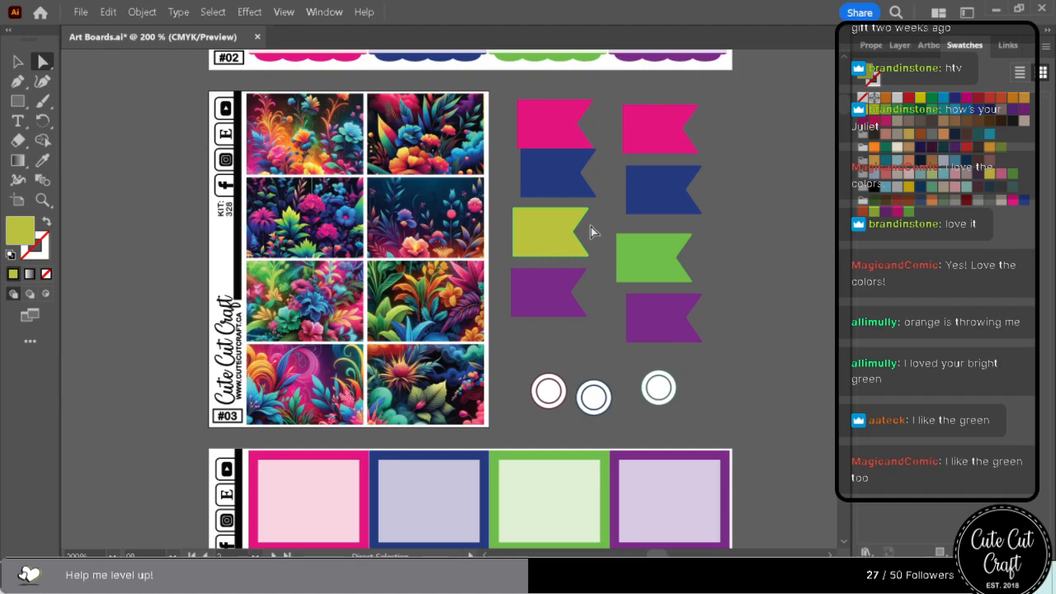
Select every object sharing the second column's green flag fill and recolour them with the saved yellow-green swatch.
click(652, 260)
click(208, 13)
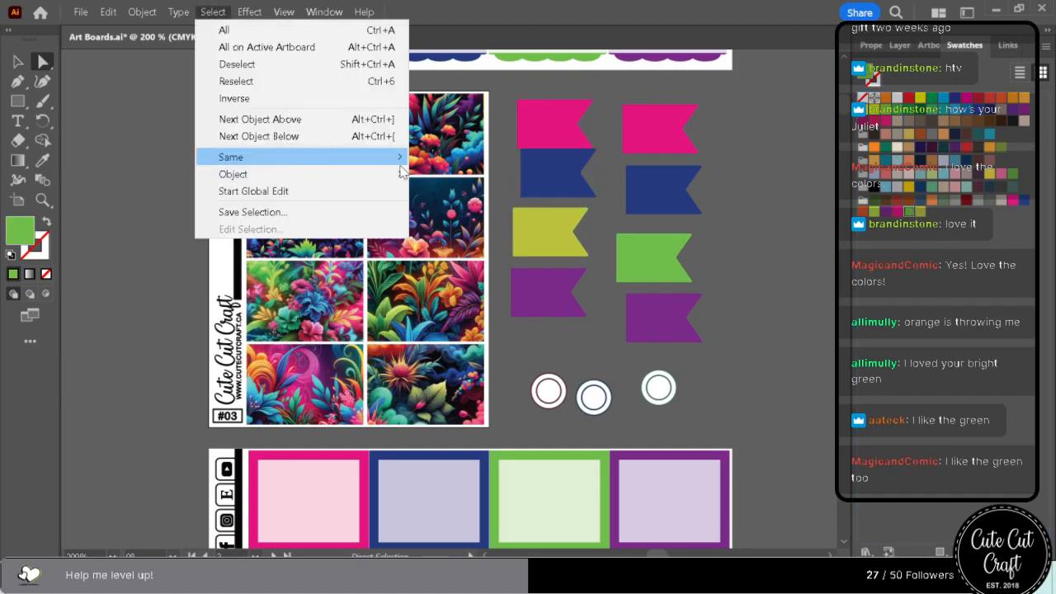
mouse_move(307, 157)
click(528, 240)
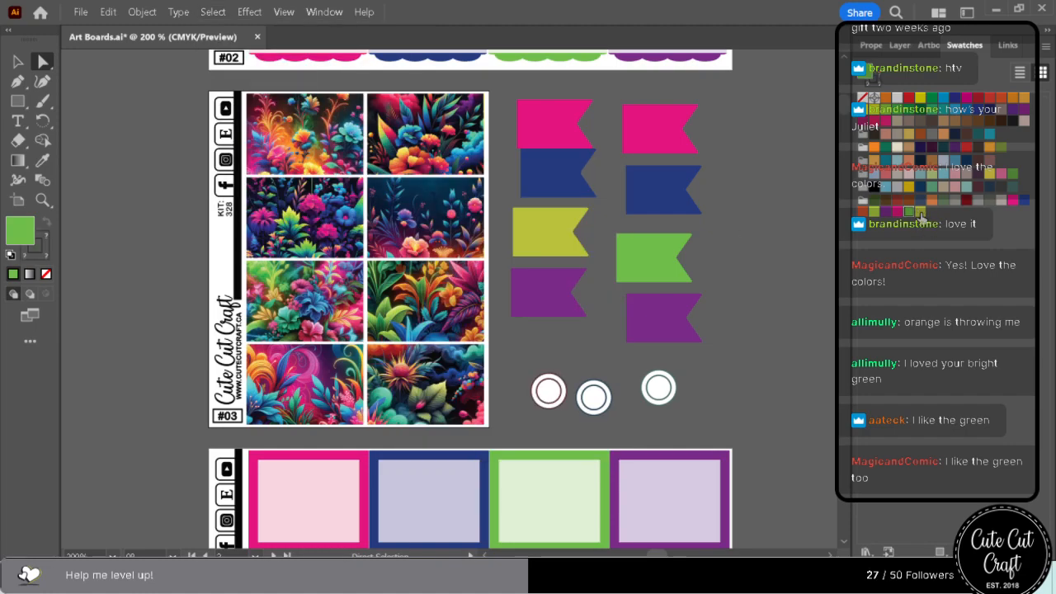
click(921, 214)
scroll(750, 380, down, 6)
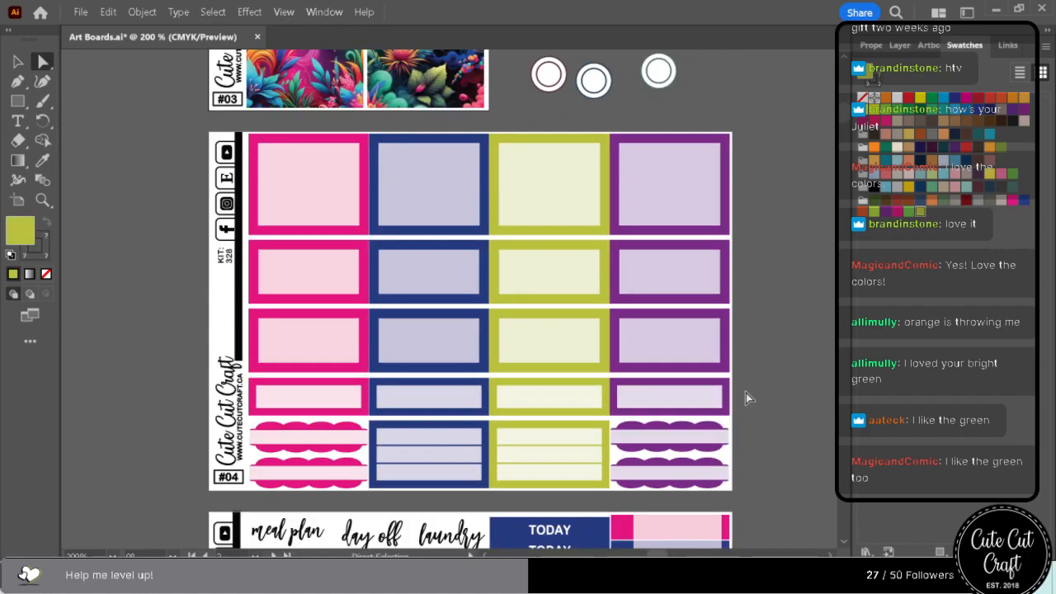
Examine the yellow-green accents alongside the floral artwork from sheet #04 through sheet #16 and back to sheet #03.
scroll(746, 392, down, 14)
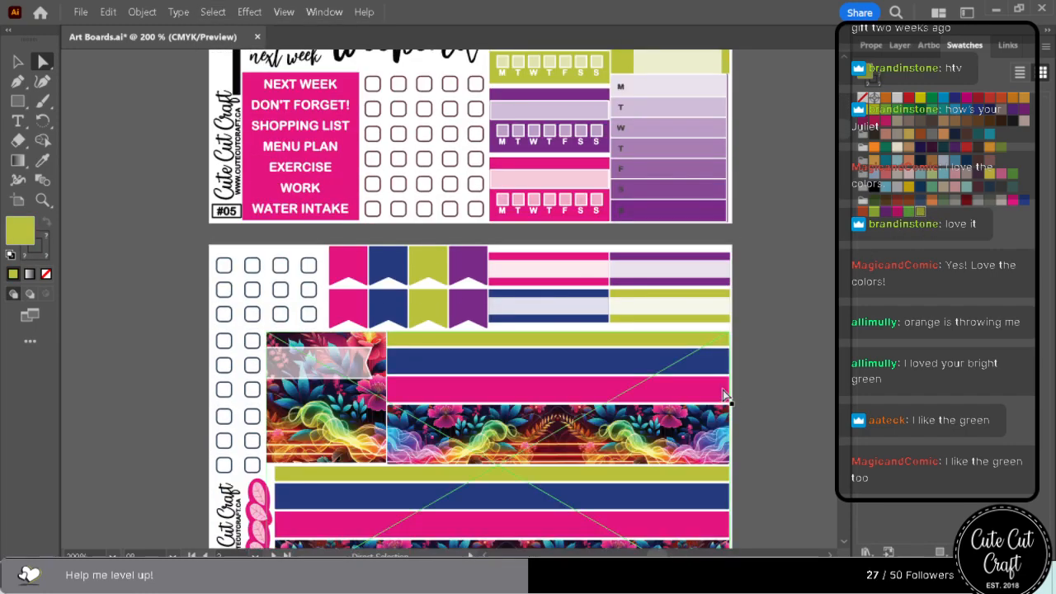
scroll(723, 397, down, 2)
click(752, 229)
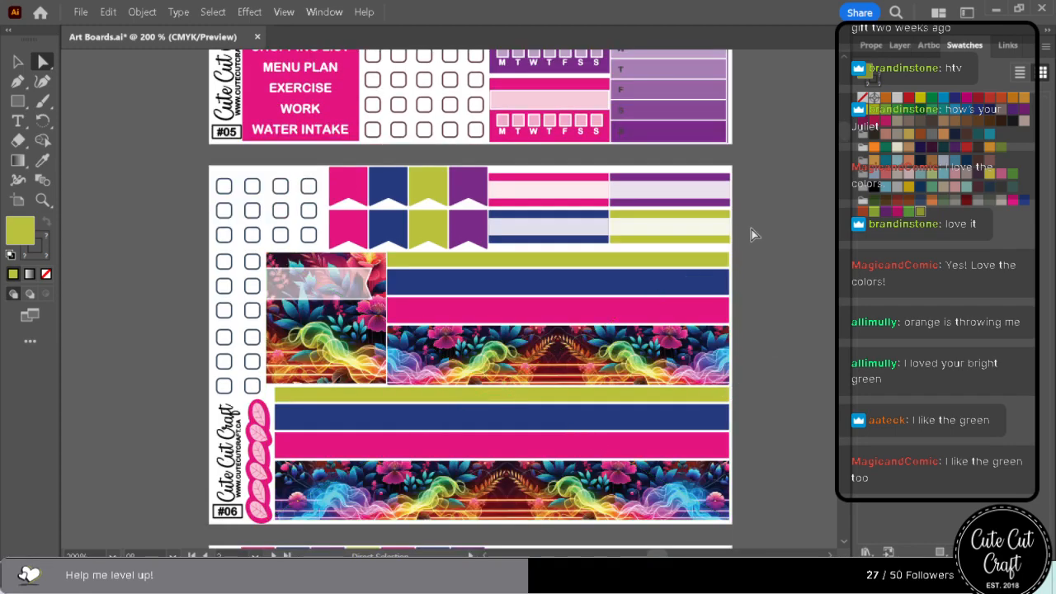
click(699, 285)
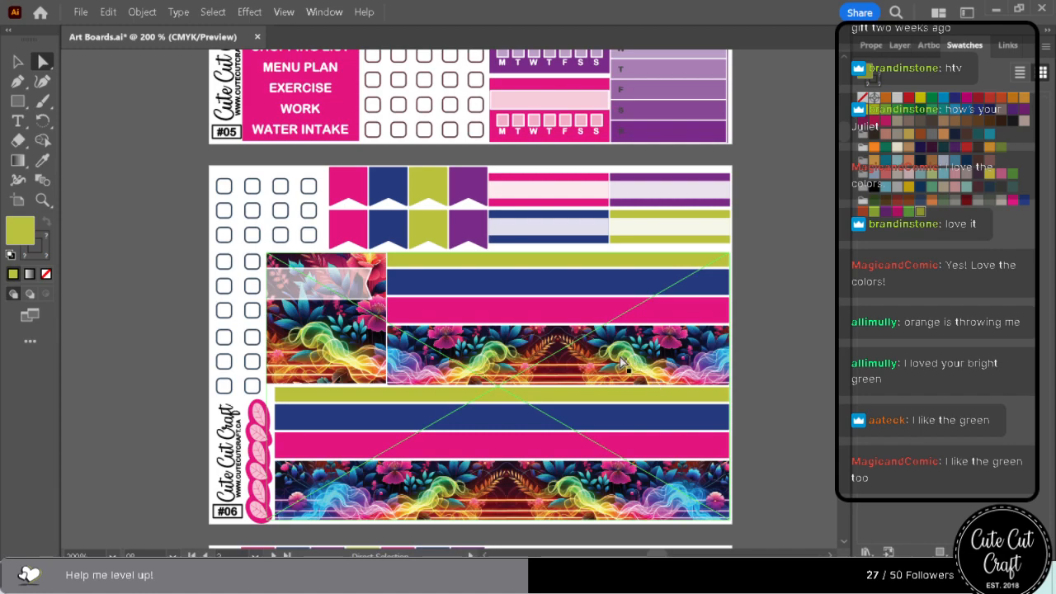
scroll(621, 362, down, 9)
scroll(609, 383, down, 9)
scroll(604, 393, down, 9)
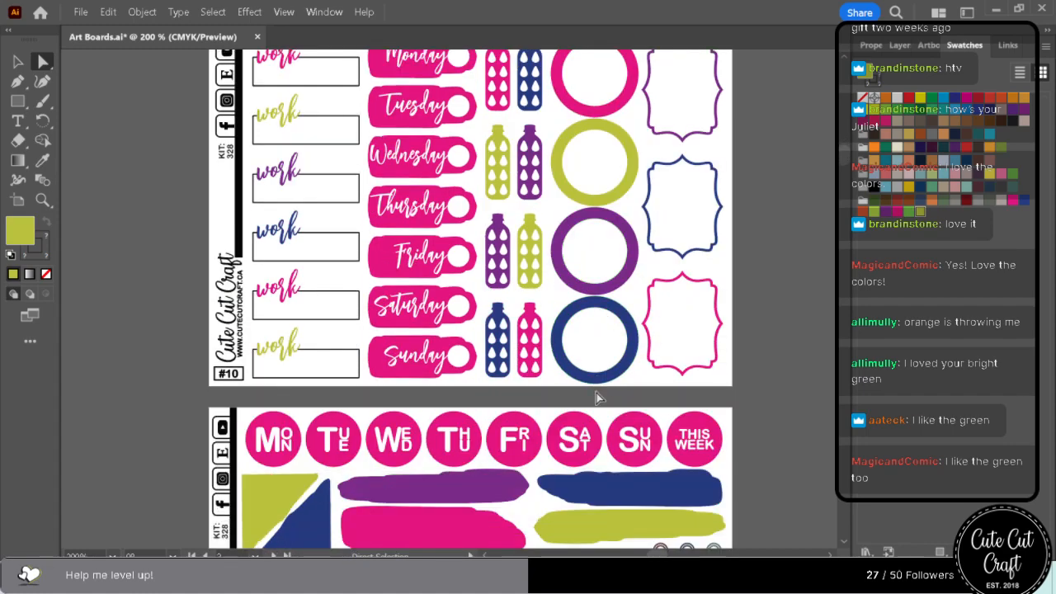
scroll(599, 399, down, 1)
scroll(599, 398, down, 7)
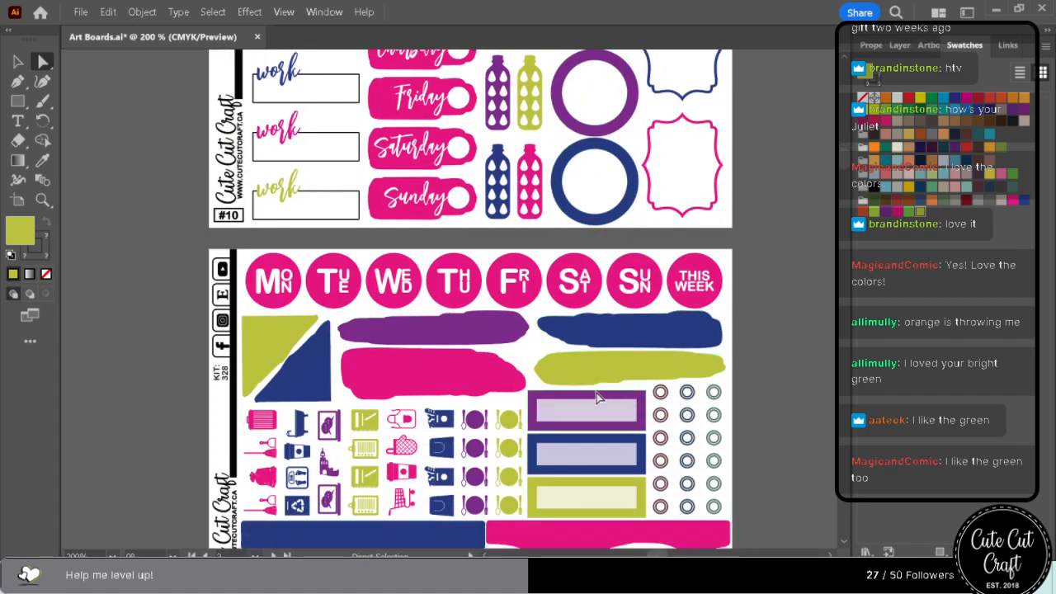
scroll(600, 399, down, 7)
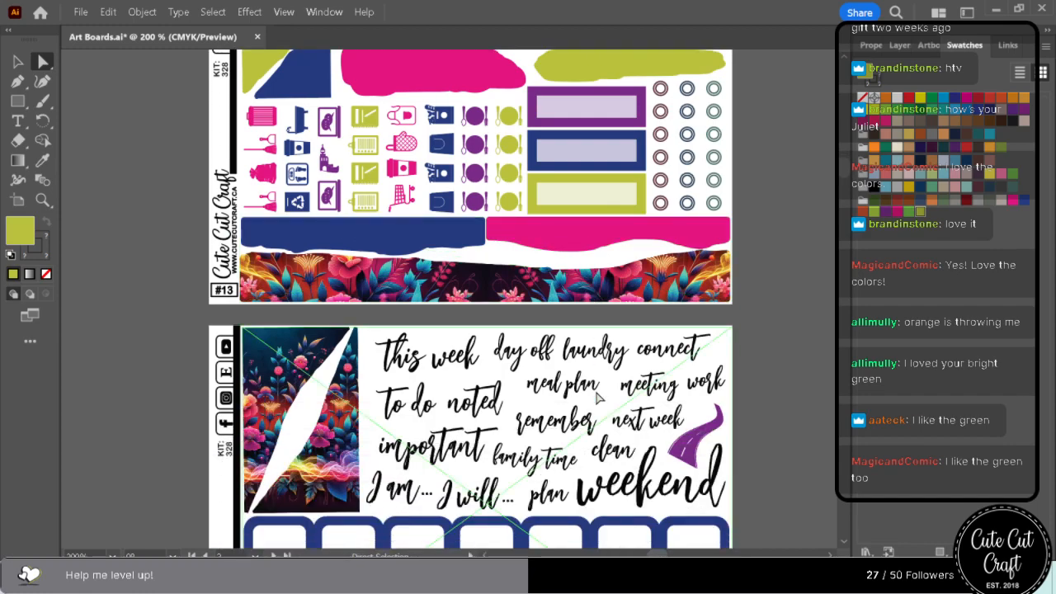
scroll(599, 398, down, 8)
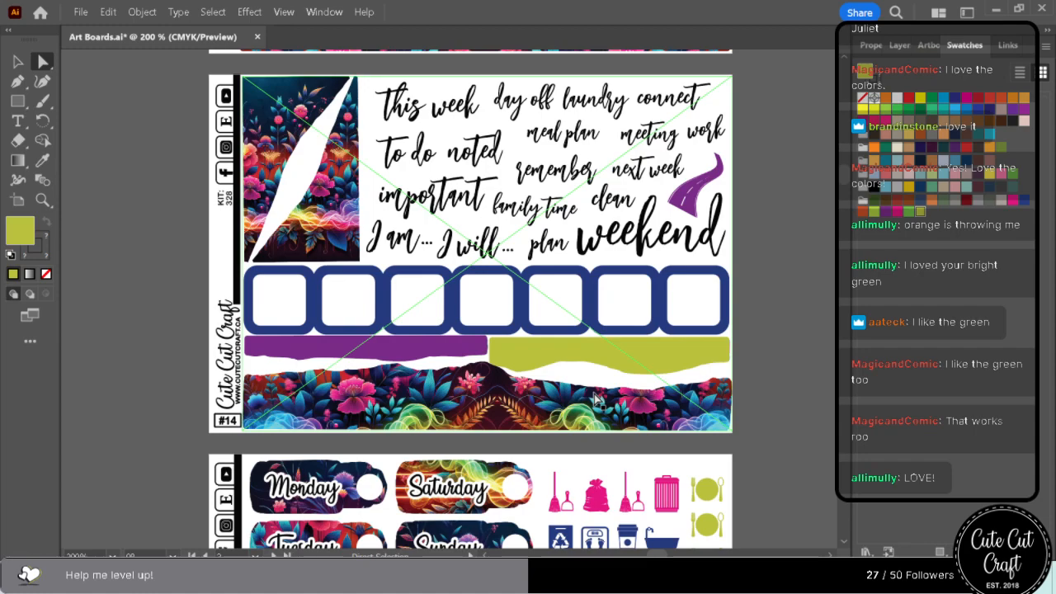
scroll(597, 401, down, 10)
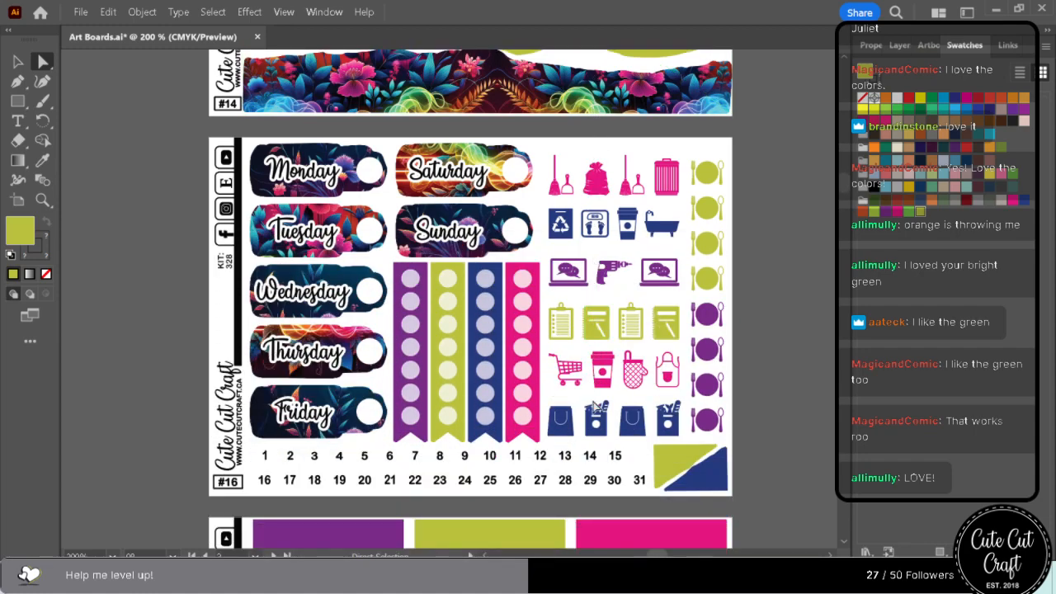
scroll(597, 401, up, 15)
scroll(598, 406, up, 20)
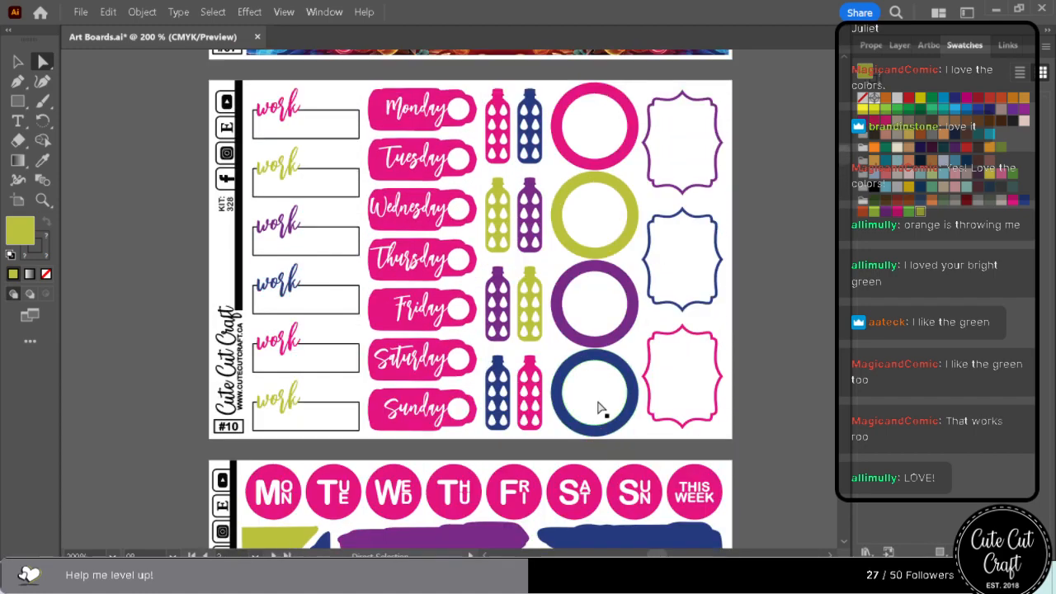
scroll(598, 406, up, 20)
scroll(599, 406, up, 20)
scroll(601, 404, up, 20)
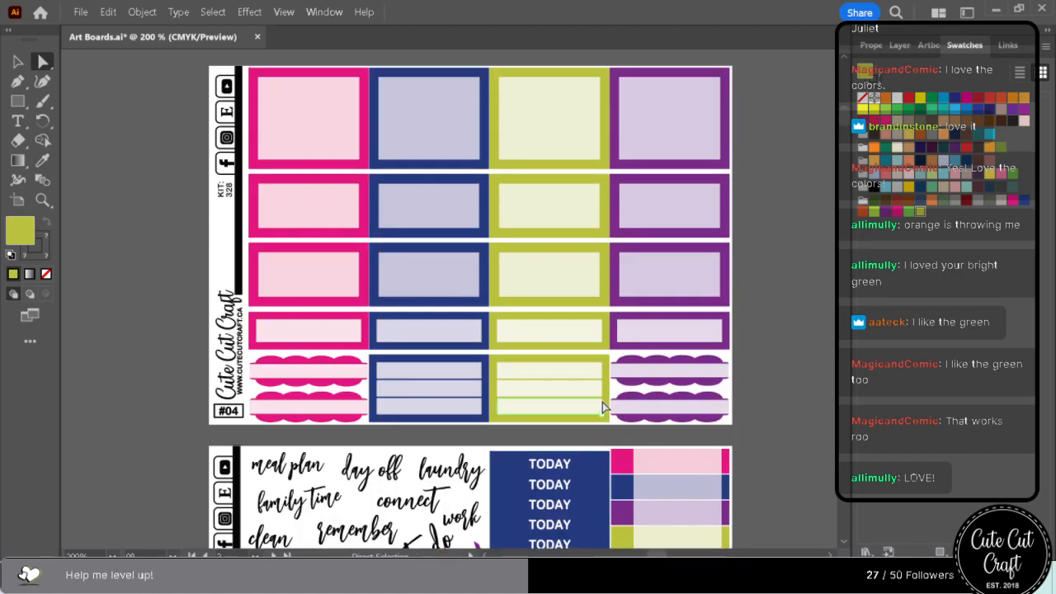
scroll(603, 402, up, 13)
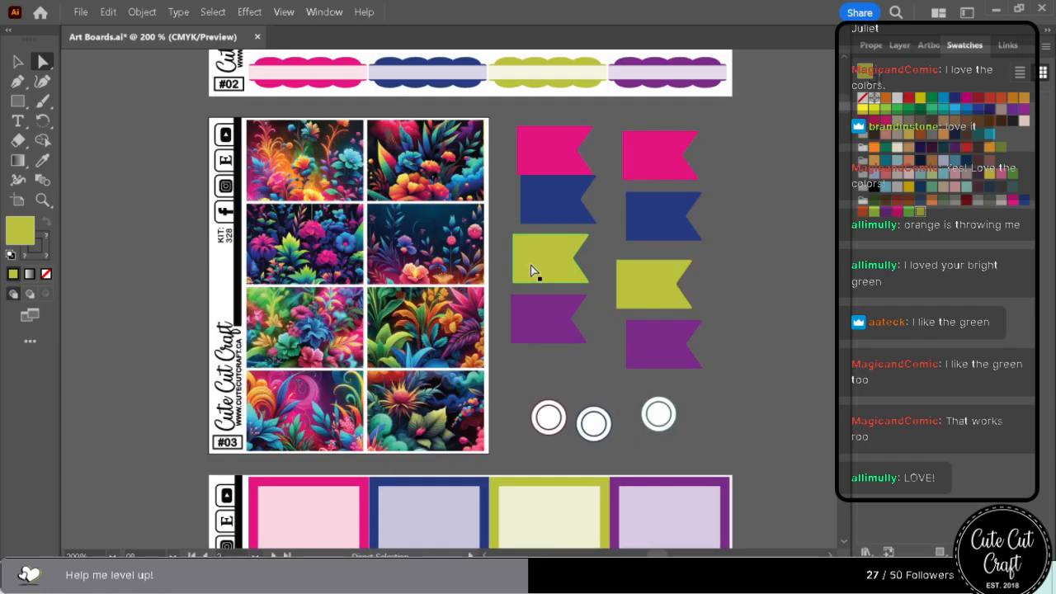
Recolour the first column's yellow-green flag with a medium emerald green sampled from sheet #03's floral artwork and save it as a swatch.
click(44, 162)
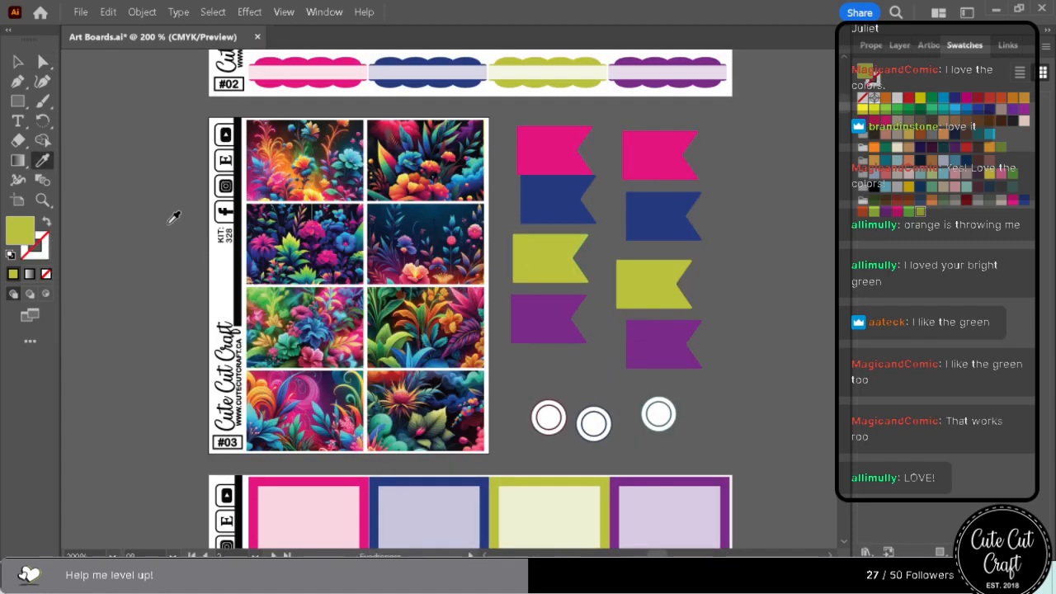
click(384, 337)
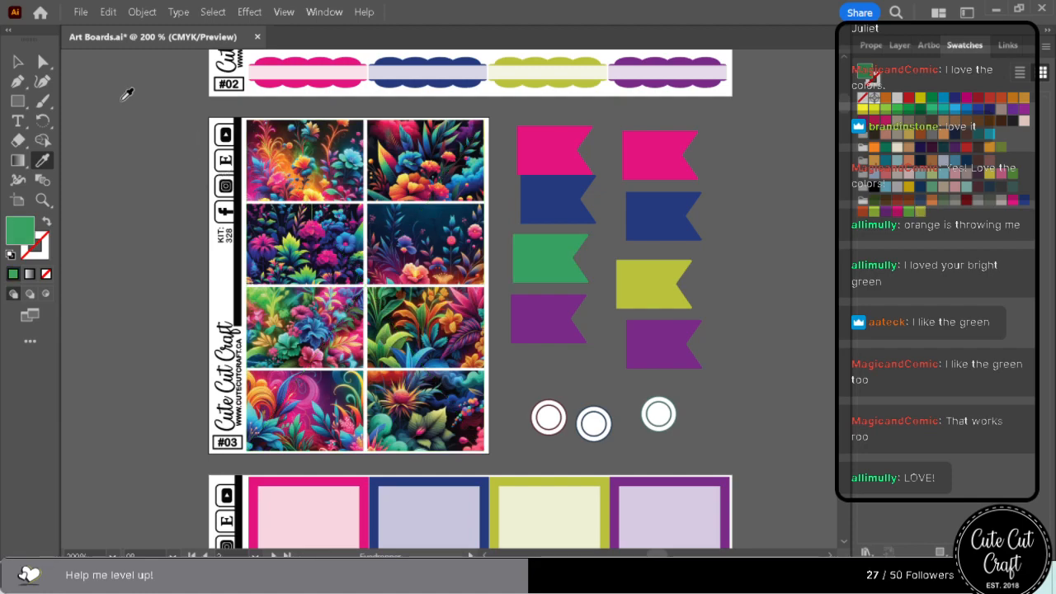
click(43, 62)
drag(867, 80, 932, 216)
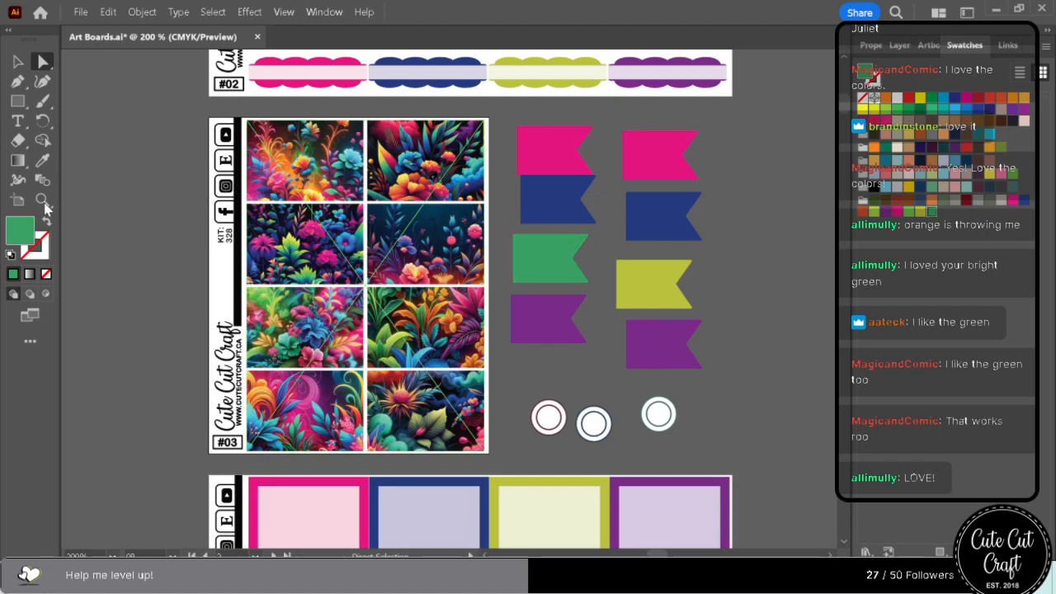
Try other greens sampled from sheet #03's floral artwork on the first column's green flag, ending with a light leaf green.
click(43, 160)
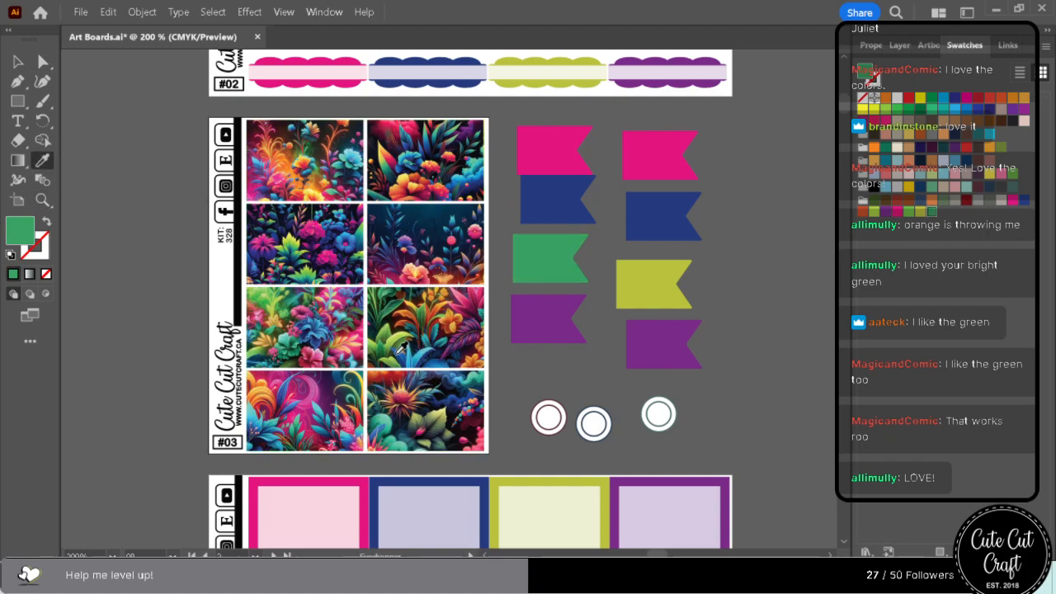
click(264, 347)
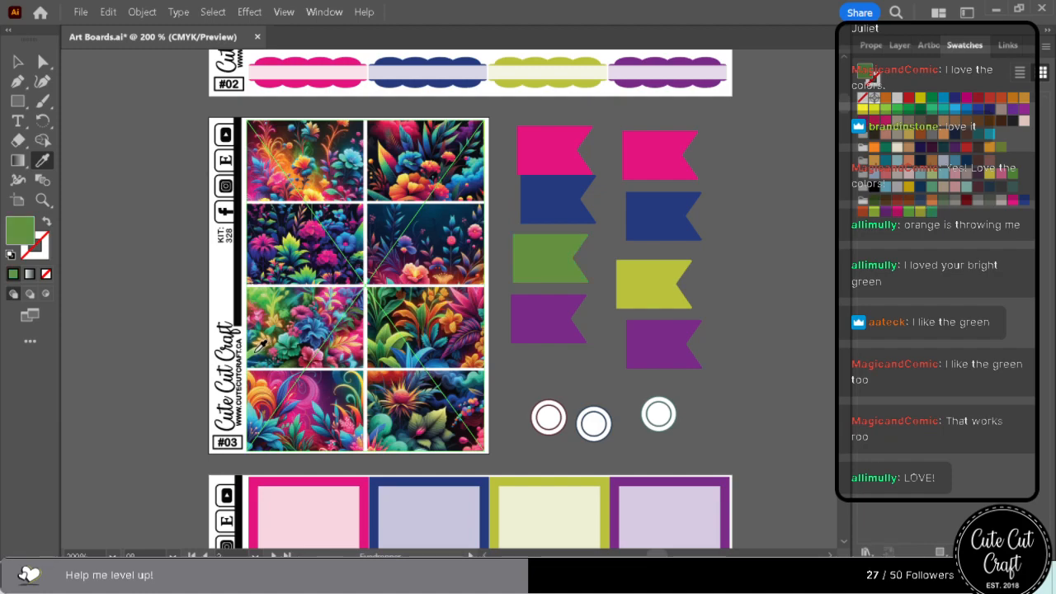
click(259, 348)
key(Delete)
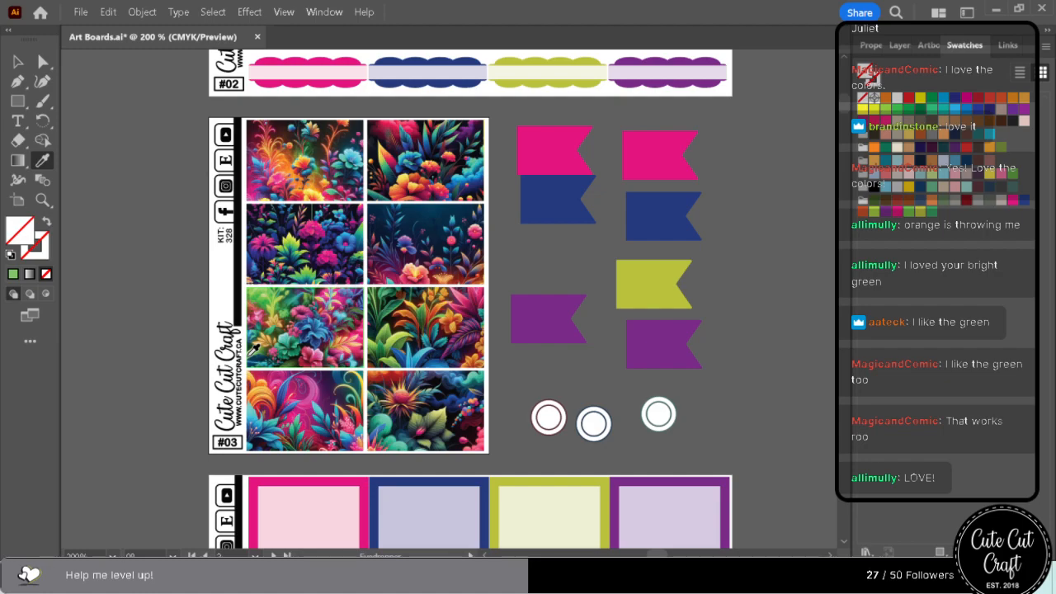
key(ctrl+z)
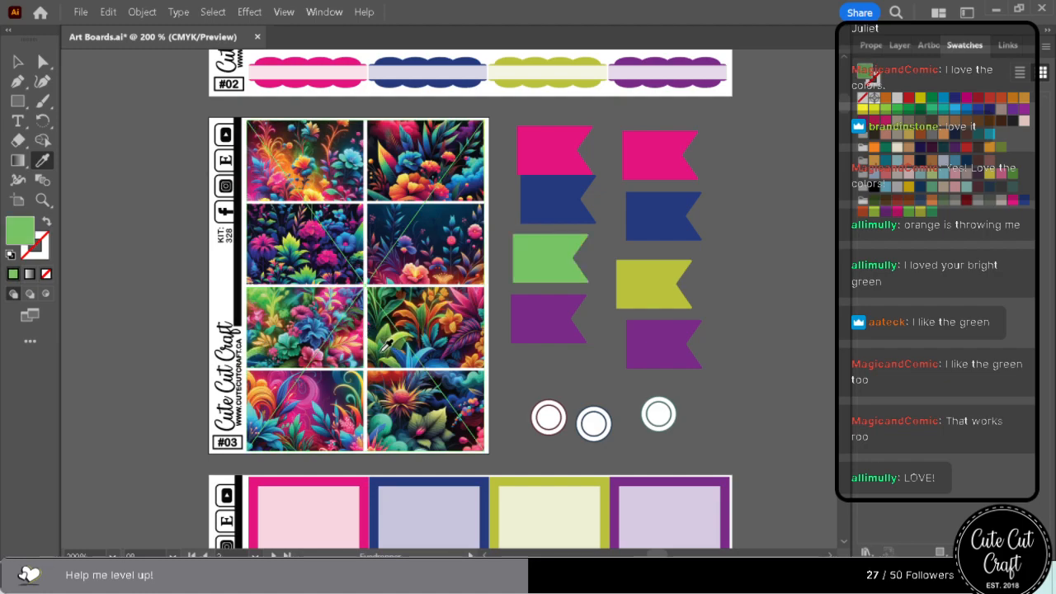
click(383, 348)
click(384, 350)
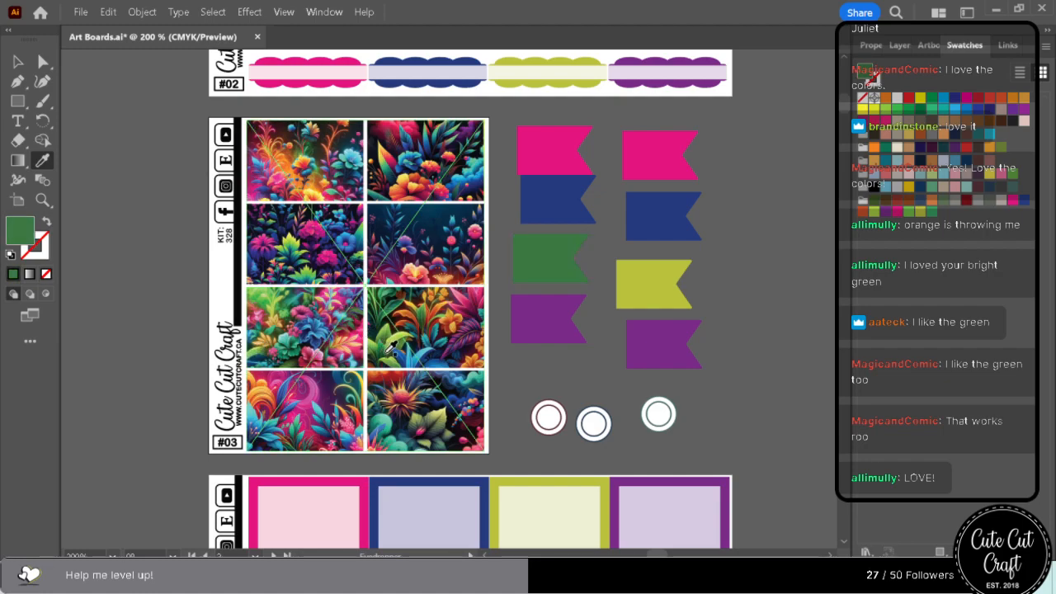
click(383, 349)
click(385, 343)
click(385, 341)
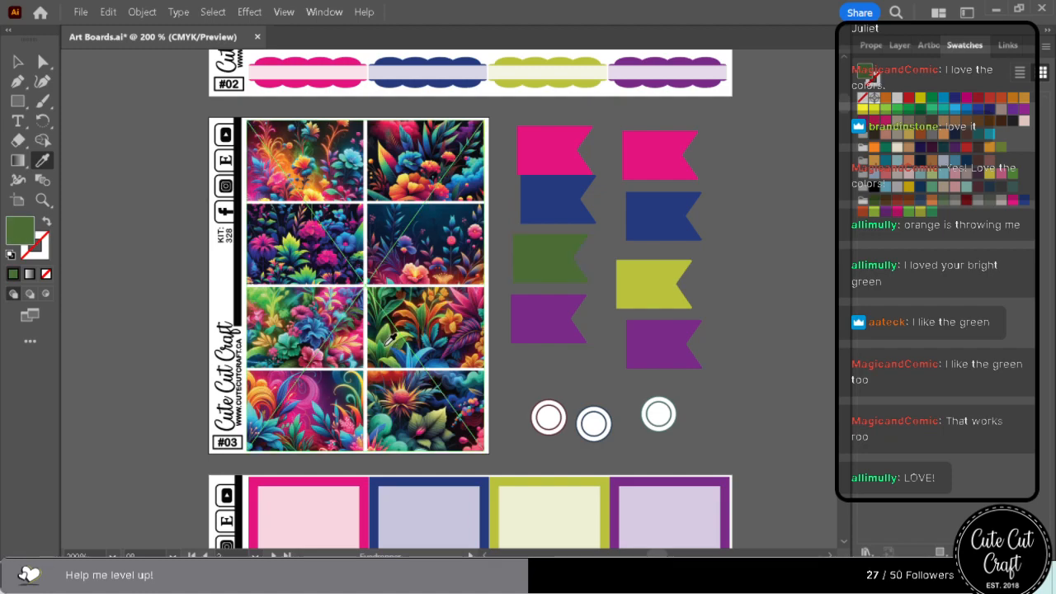
click(388, 340)
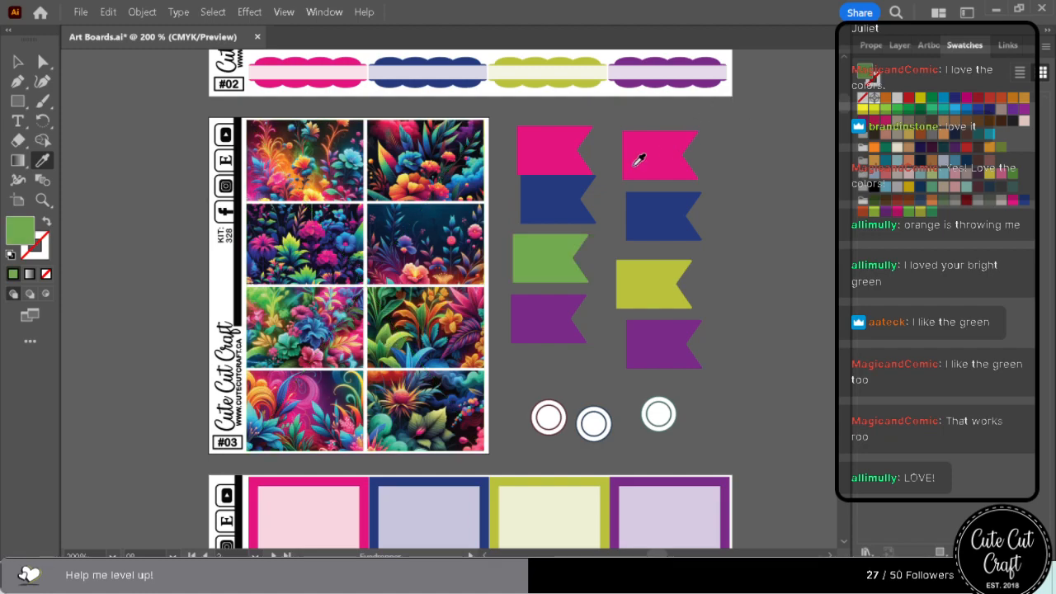
Select every object sharing the second column's yellow-green flag fill and recolour them with the saved emerald green swatch.
click(43, 62)
click(652, 280)
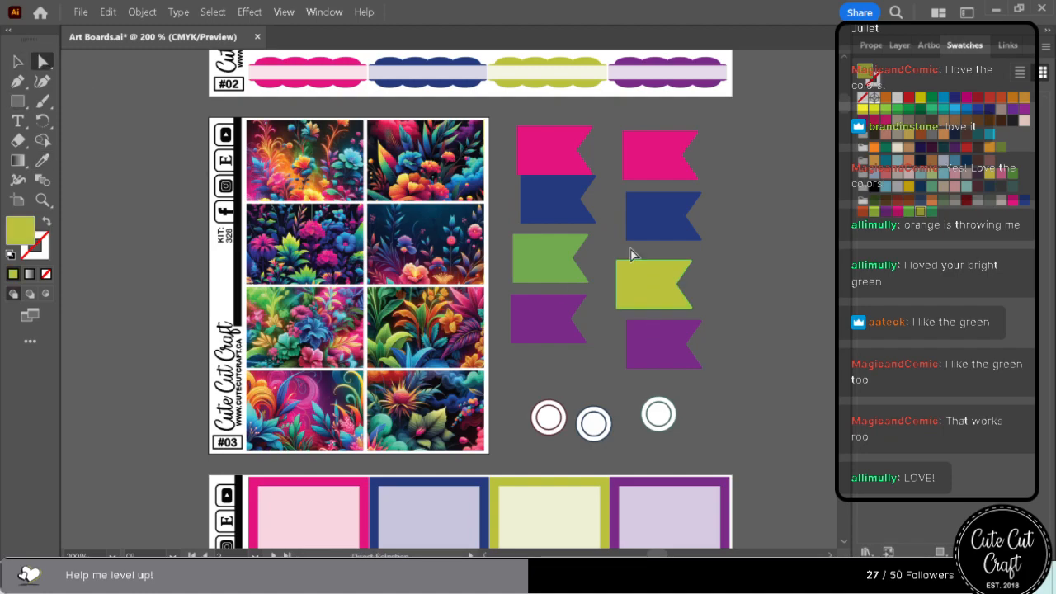
click(213, 12)
mouse_move(276, 158)
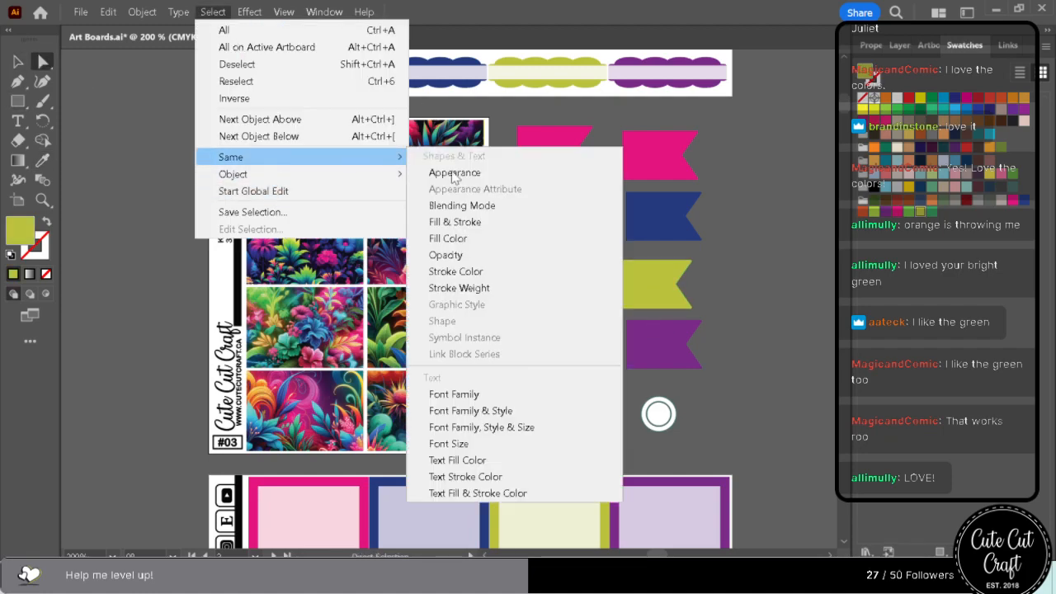
click(446, 240)
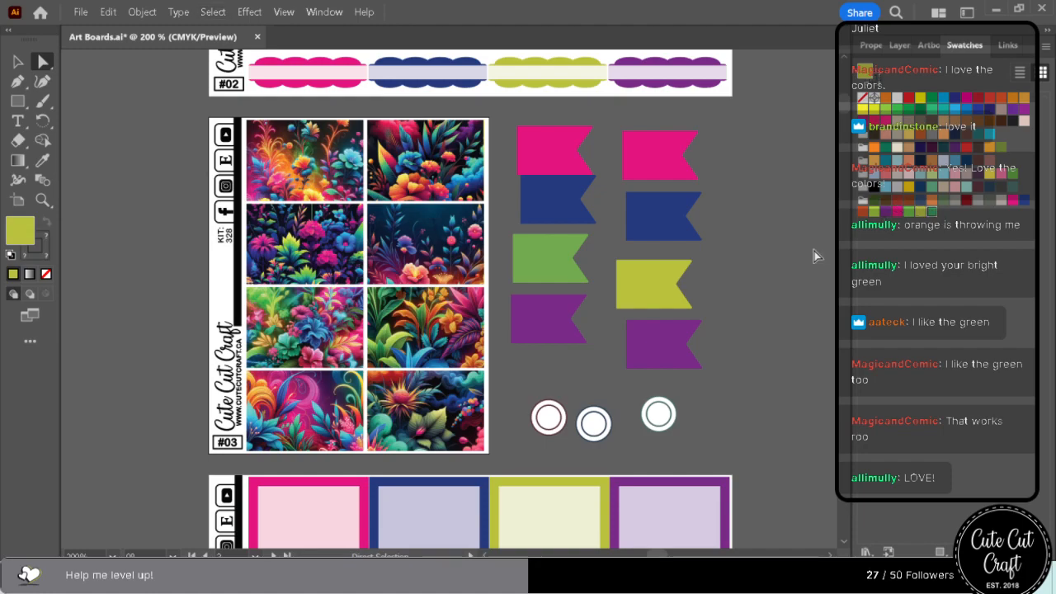
click(932, 211)
Examine the emerald green accents alongside the floral artwork from sheet #04 down to sheet #18.
scroll(769, 390, down, 10)
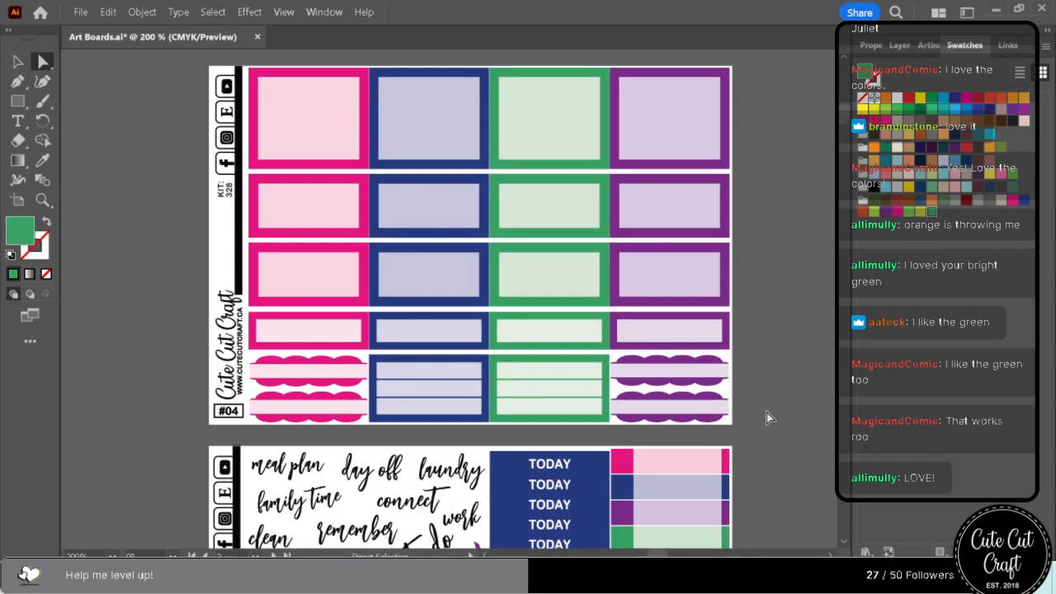
scroll(766, 408, down, 8)
scroll(765, 402, down, 3)
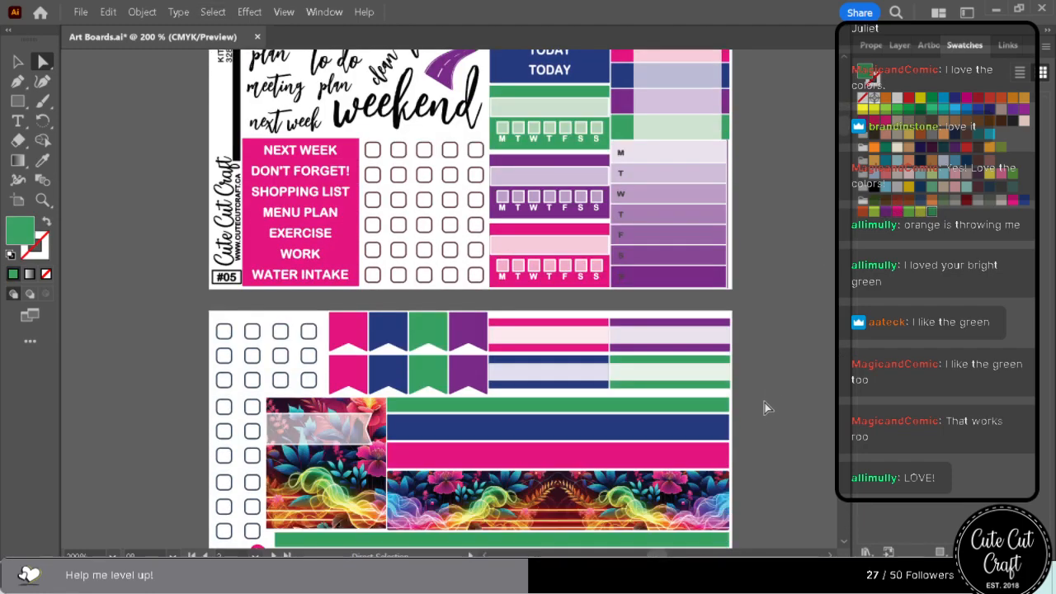
scroll(764, 403, down, 5)
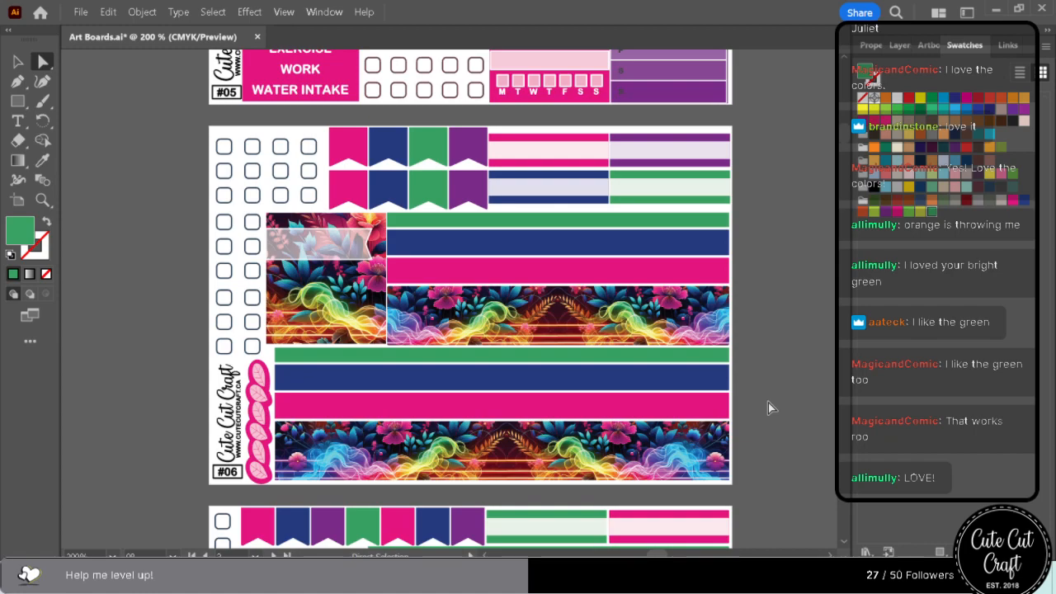
scroll(634, 334, down, 5)
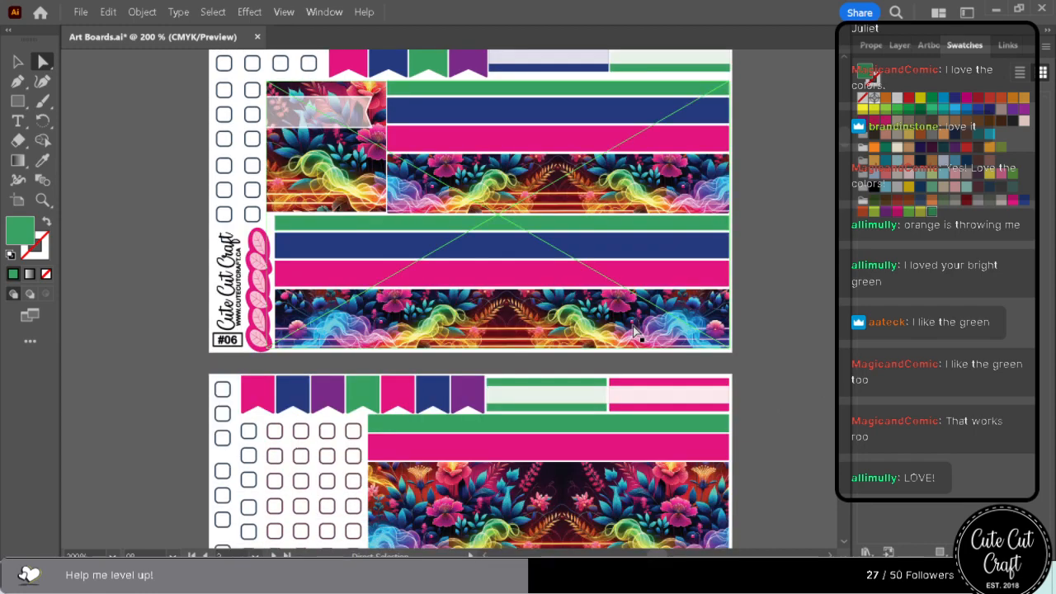
scroll(635, 334, down, 10)
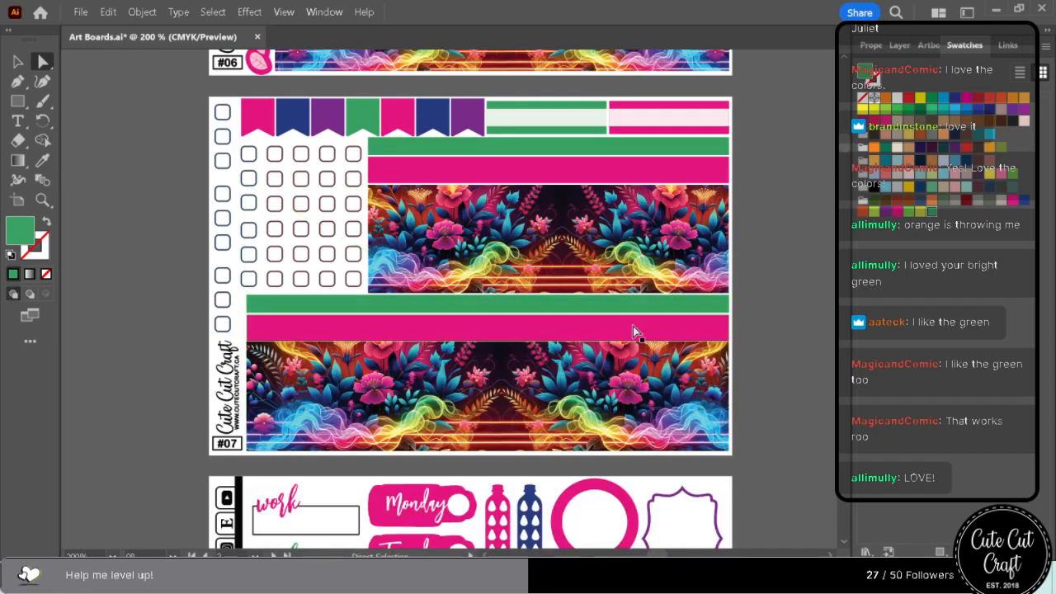
scroll(633, 330, down, 12)
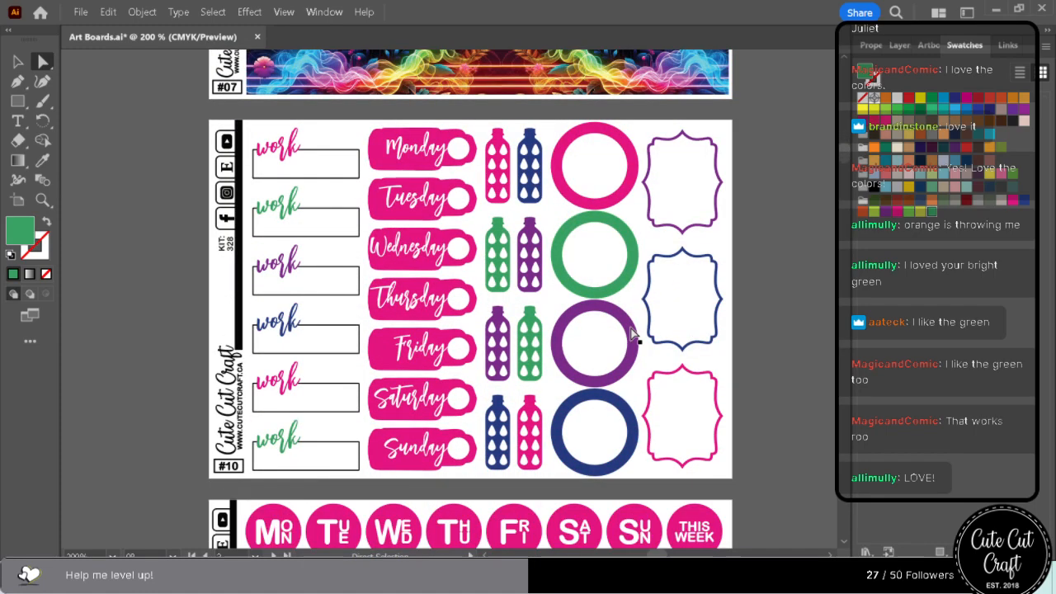
scroll(631, 335, down, 14)
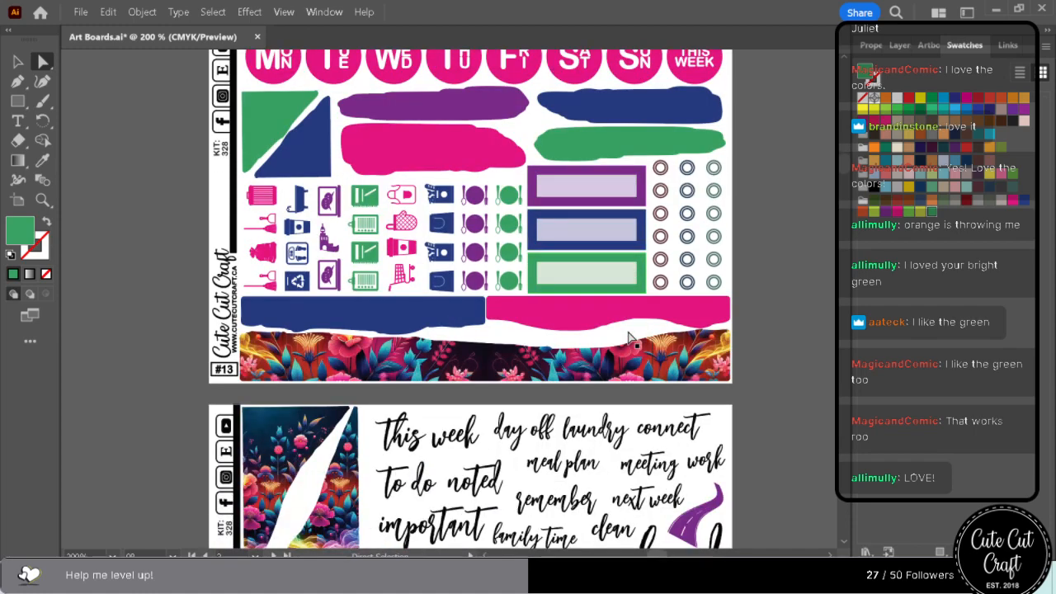
scroll(629, 337, down, 8)
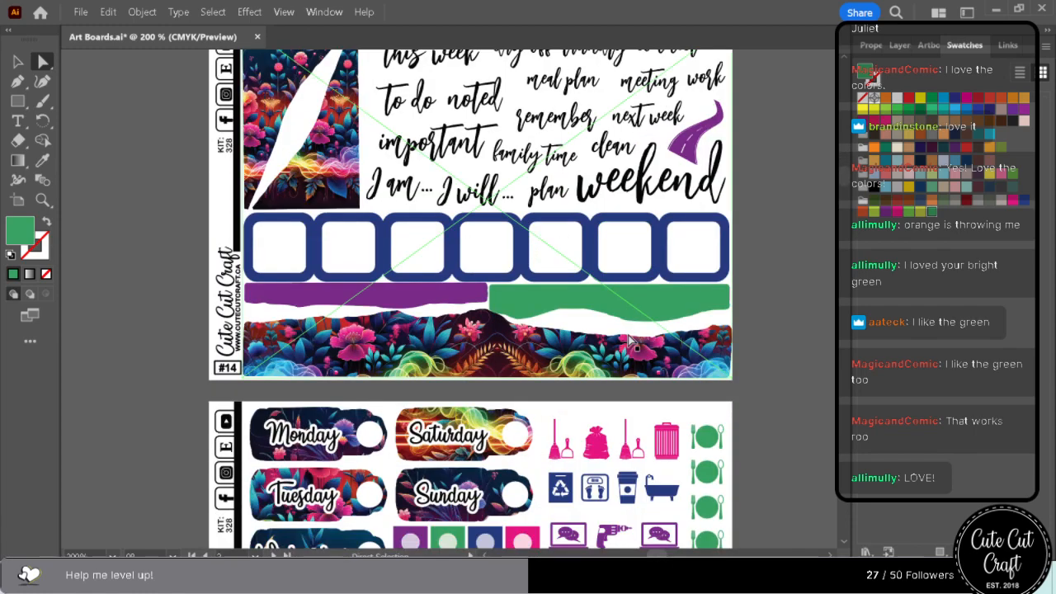
scroll(627, 341, down, 11)
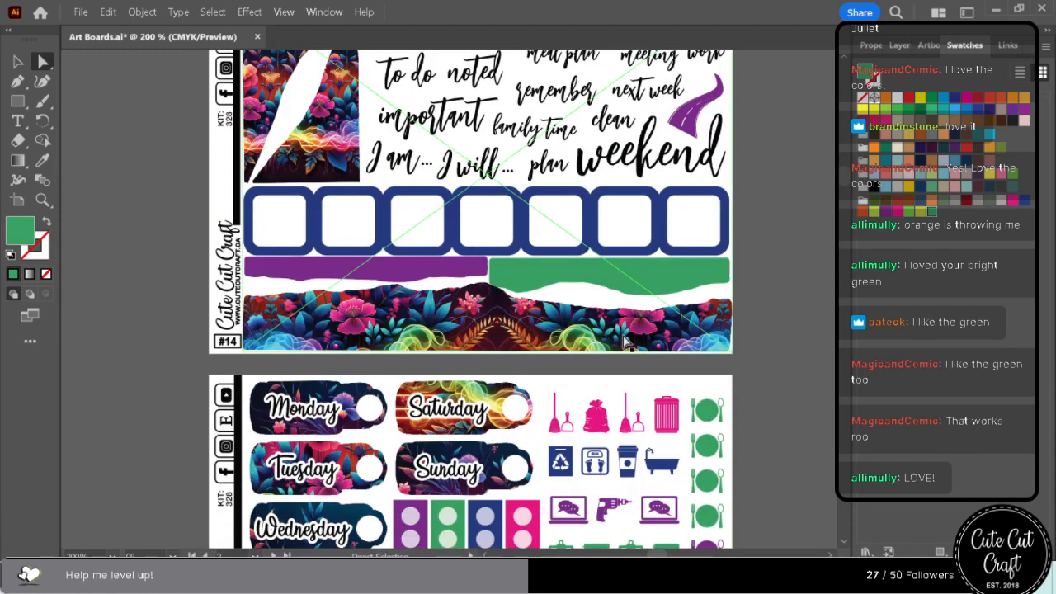
scroll(625, 356, down, 18)
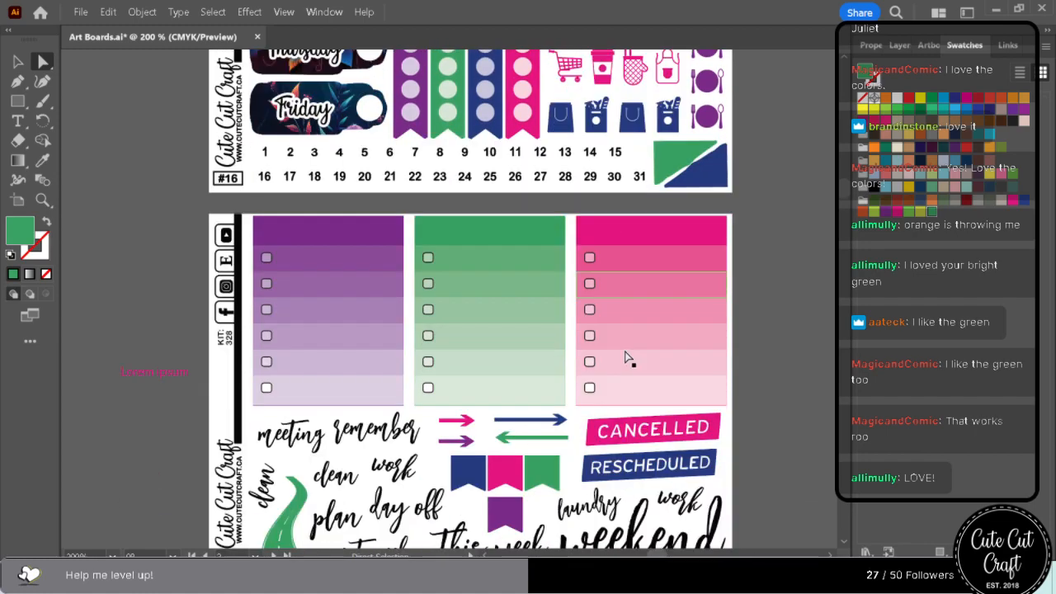
scroll(629, 360, down, 10)
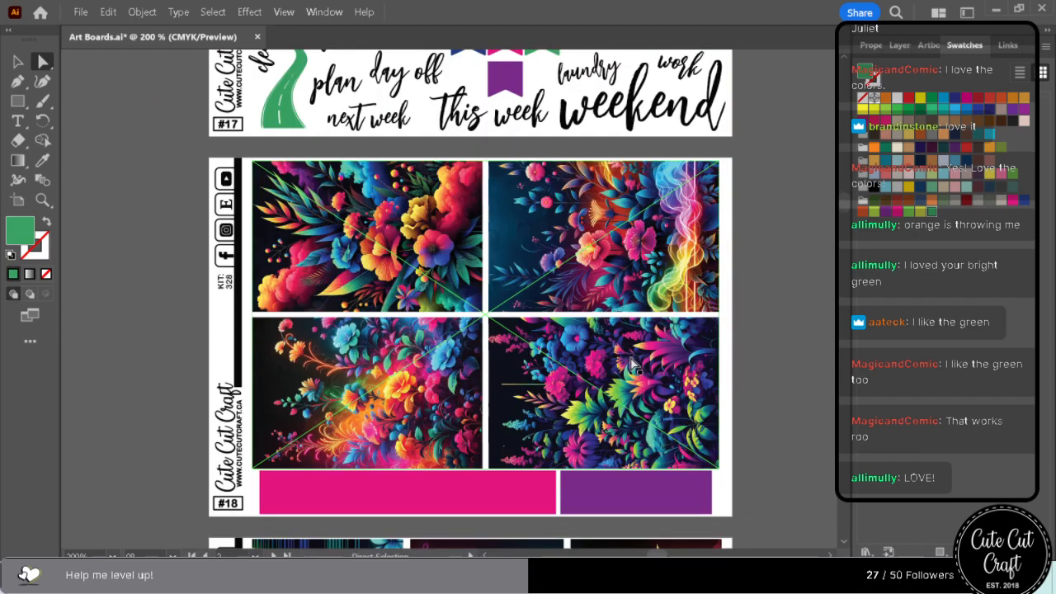
Recolour the two green header bands on sheet #23, including the This week band, with the saved purple swatch.
scroll(634, 366, down, 12)
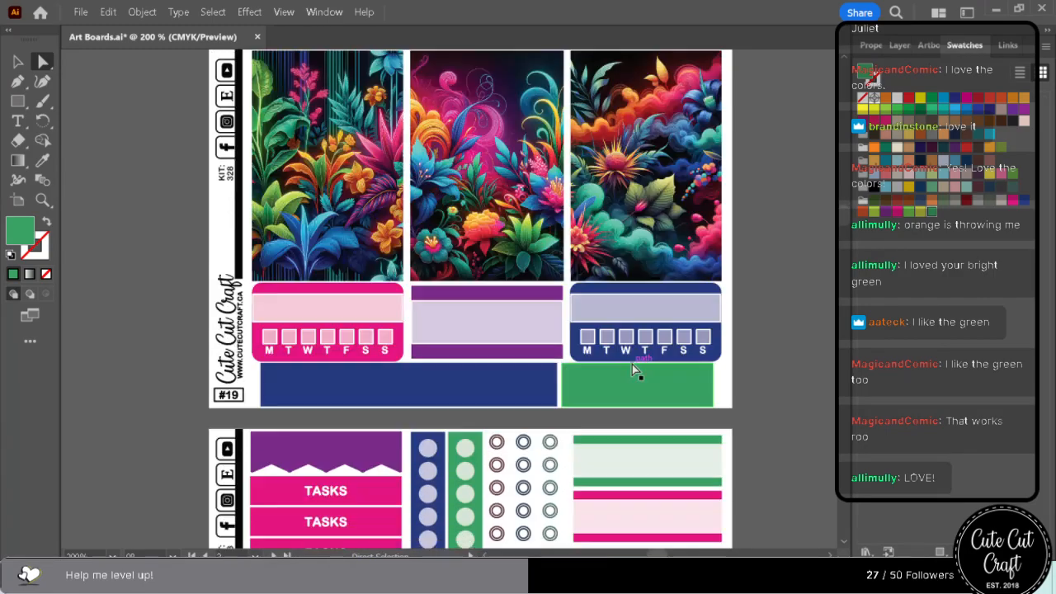
scroll(635, 368, down, 8)
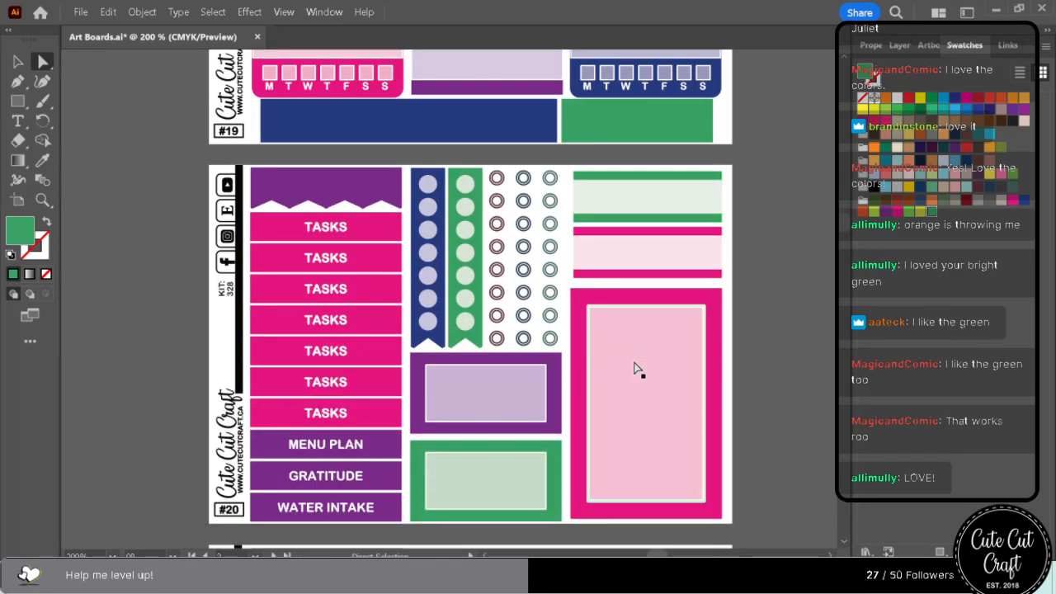
scroll(636, 368, down, 15)
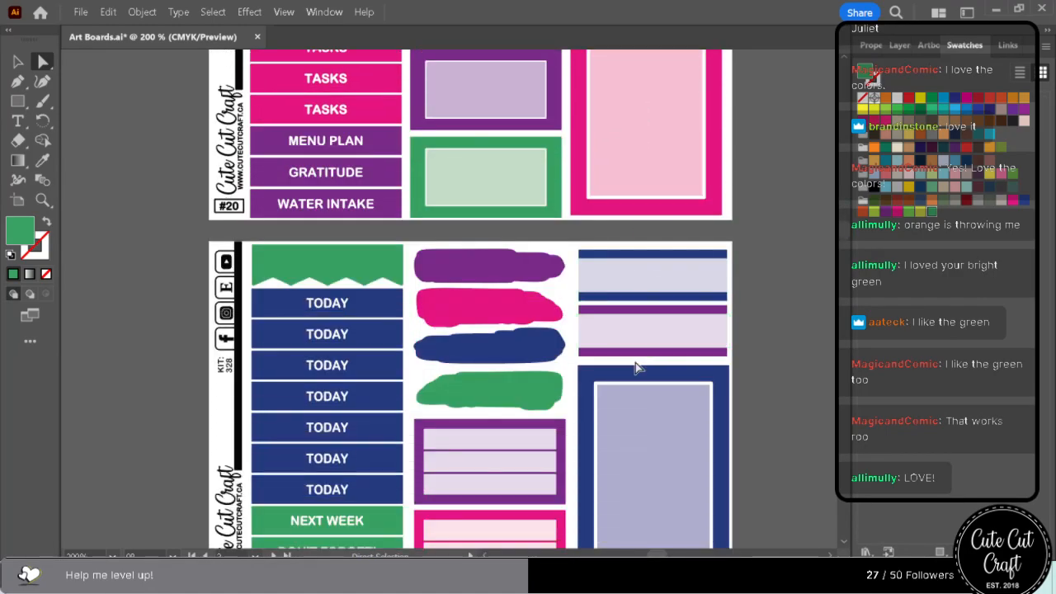
scroll(639, 371, down, 1)
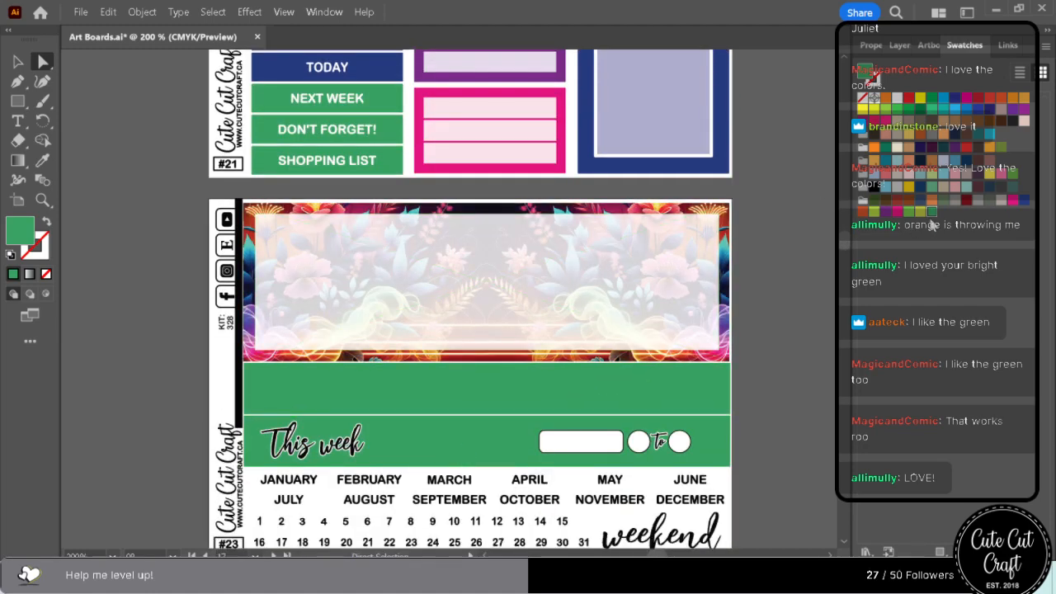
click(898, 213)
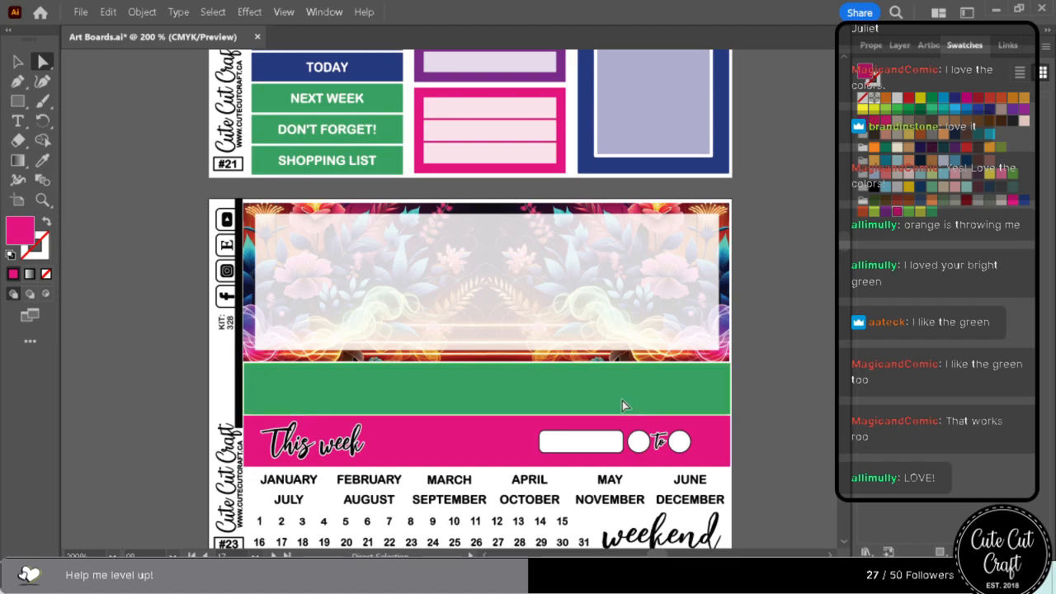
click(622, 400)
click(882, 216)
click(485, 437)
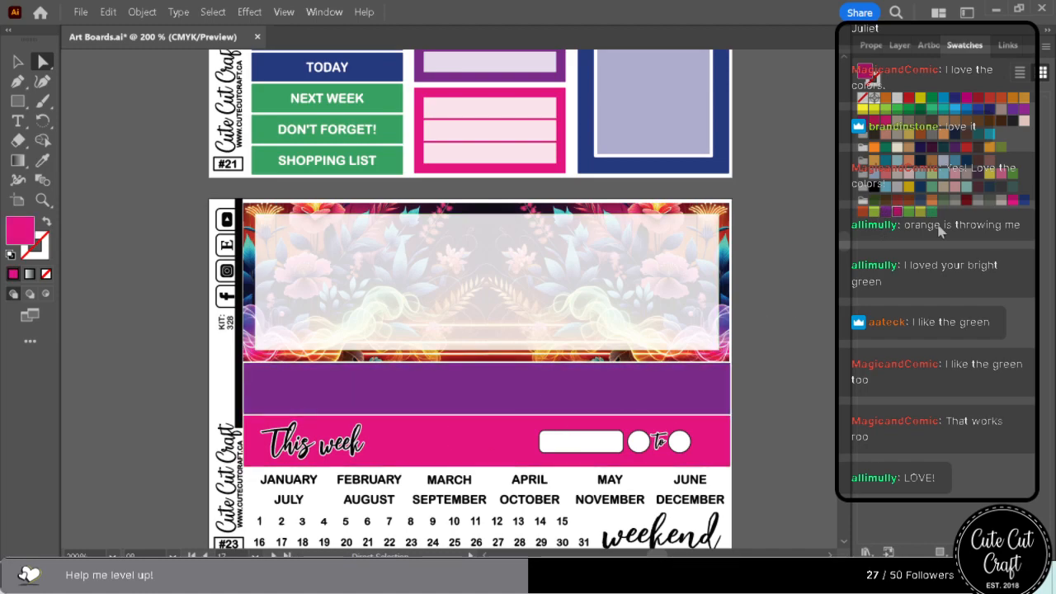
click(890, 213)
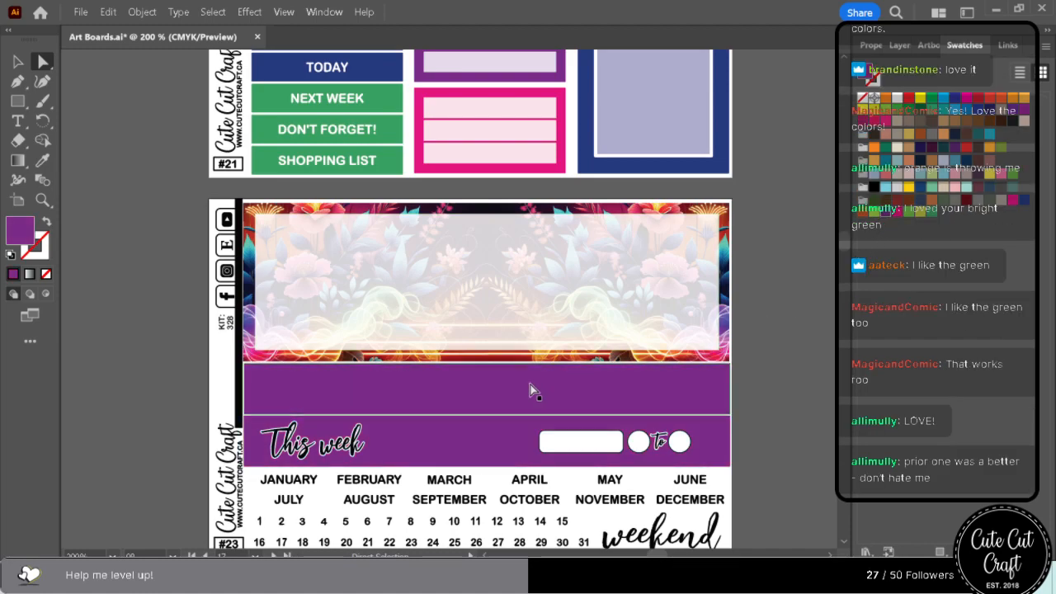
Try a dark red sampled from sheet #03's lower floral artwork on the first column's light green flag.
scroll(530, 384, down, 3)
scroll(534, 399, down, 6)
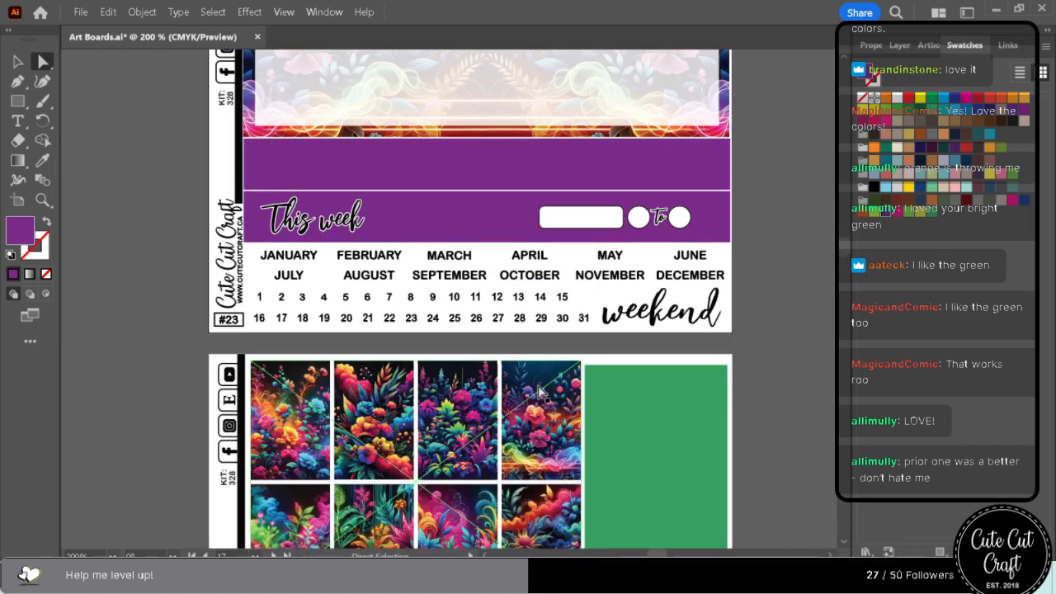
scroll(540, 396, down, 6)
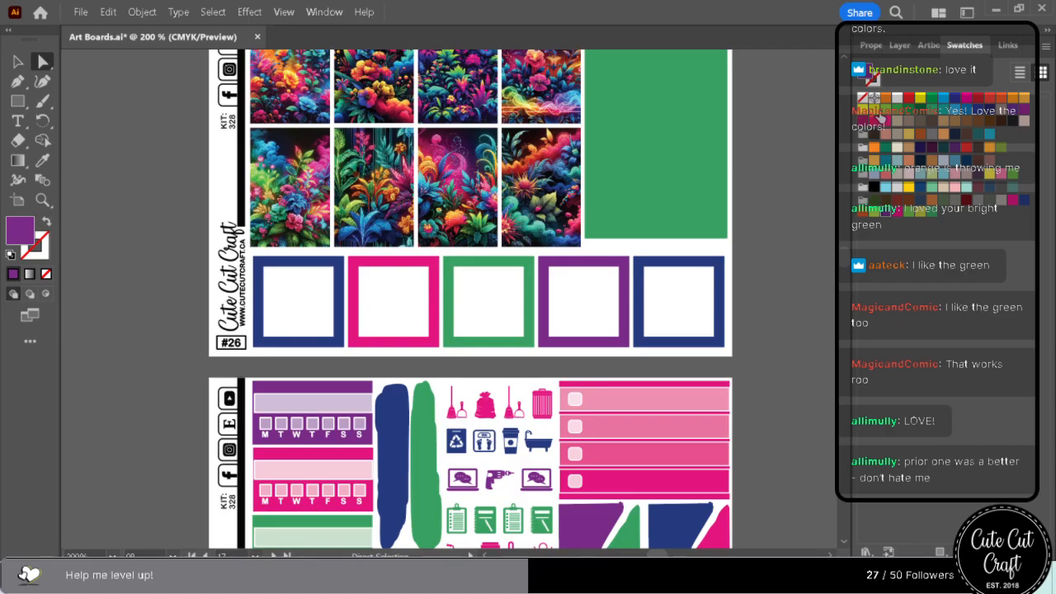
drag(844, 250, 858, 116)
scroll(752, 226, up, 2)
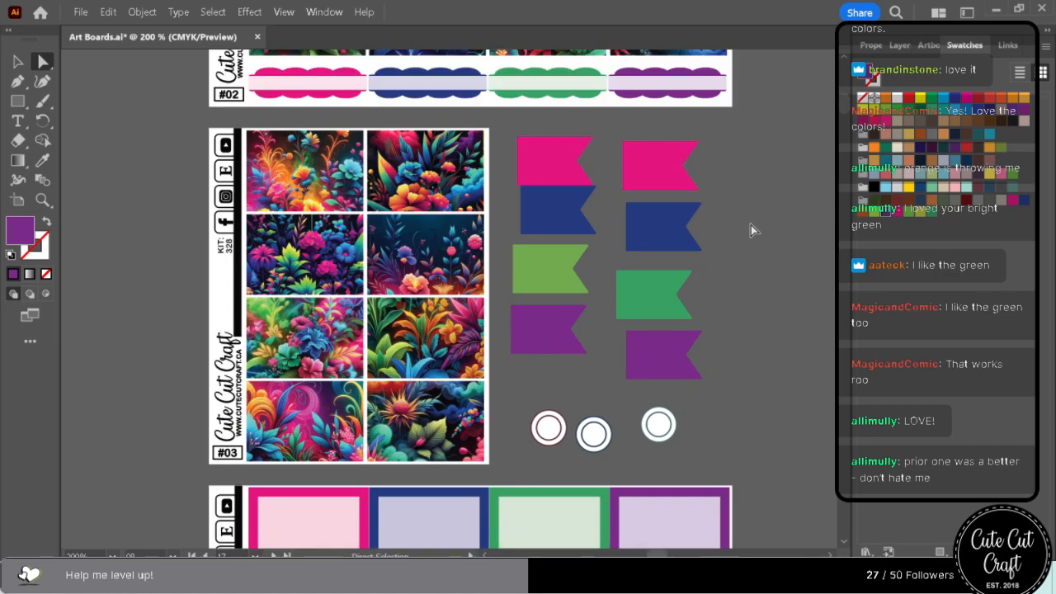
click(42, 160)
click(50, 62)
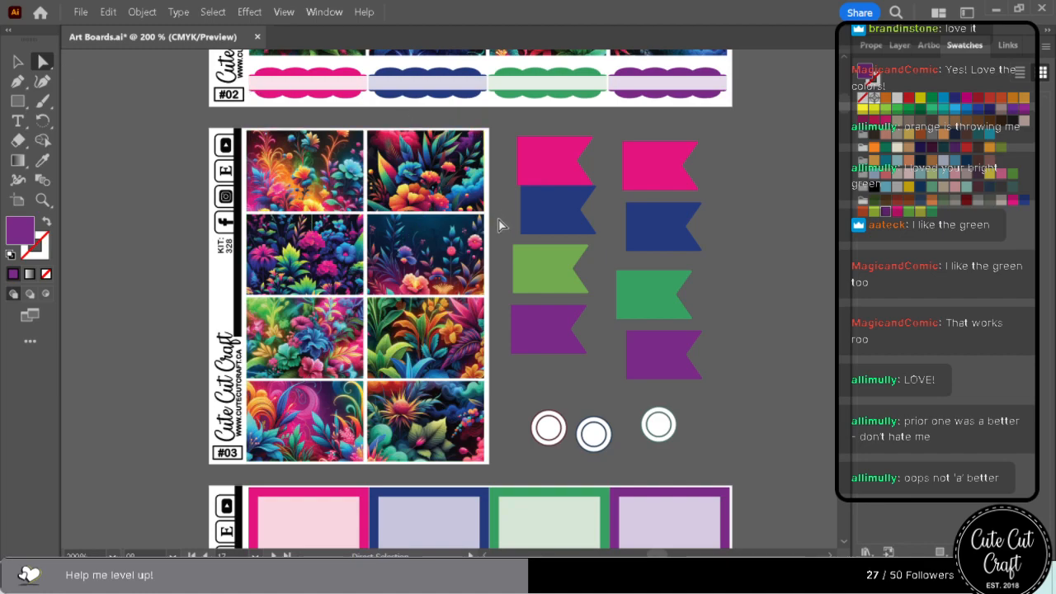
click(540, 263)
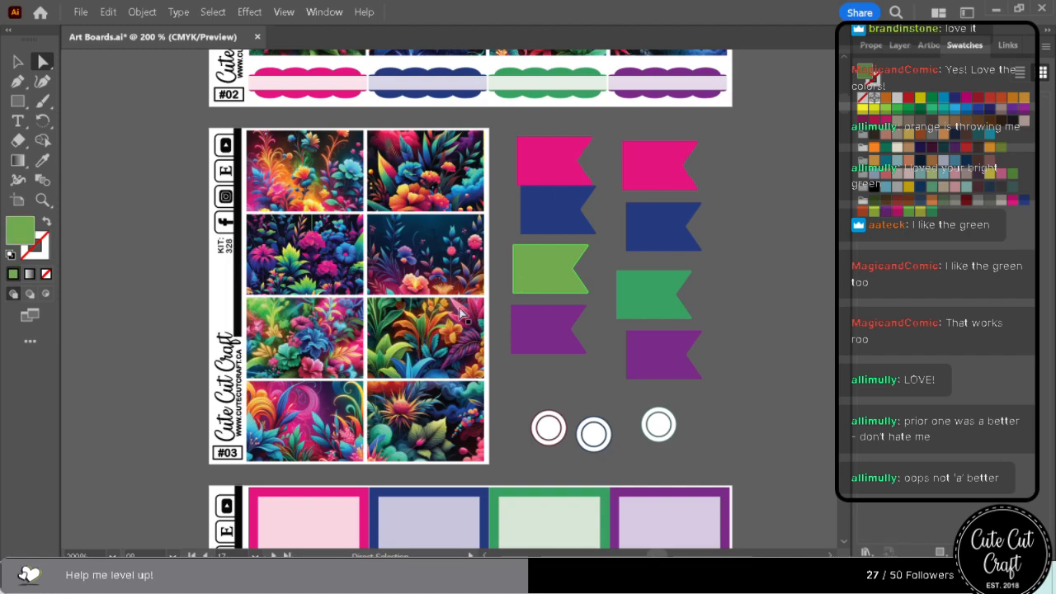
click(42, 160)
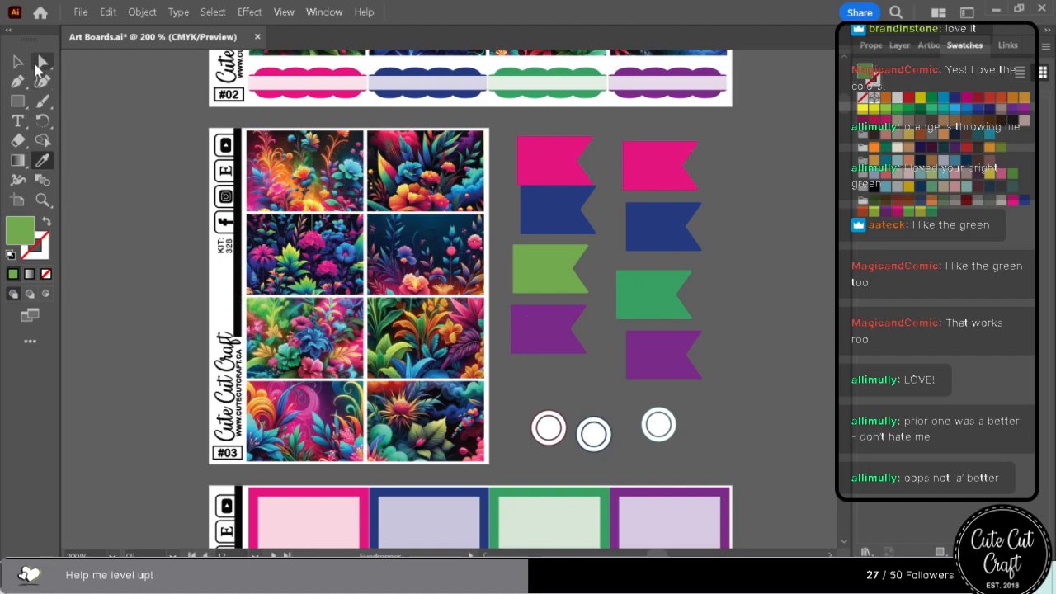
click(256, 415)
click(258, 417)
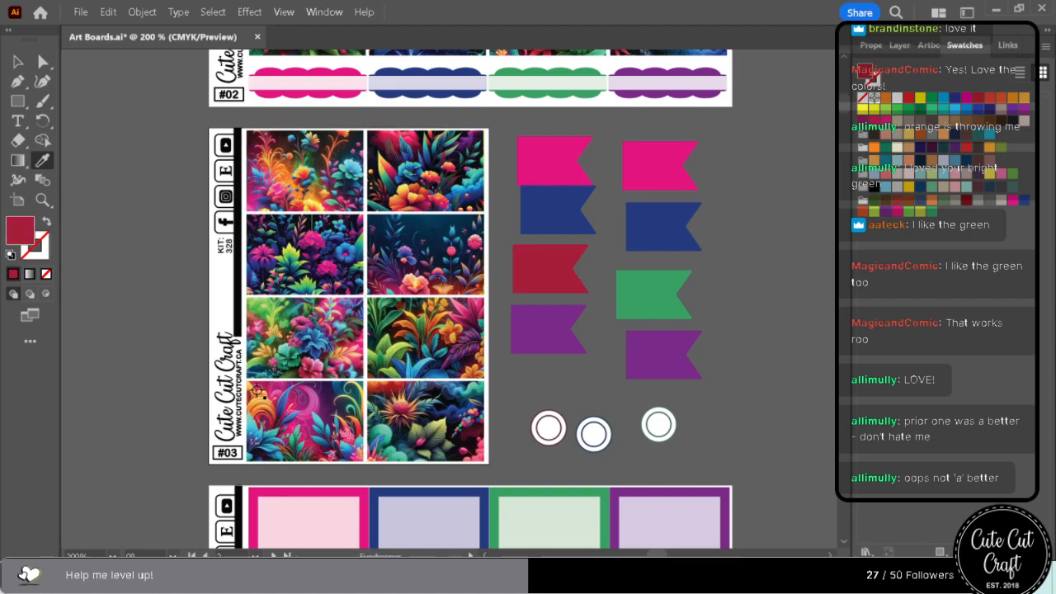
Compare orange, bright red and crimson samples from the same sheet #03 artwork on the first column's flag, ending with a deep crimson.
click(267, 410)
click(278, 427)
click(262, 414)
click(260, 412)
click(253, 408)
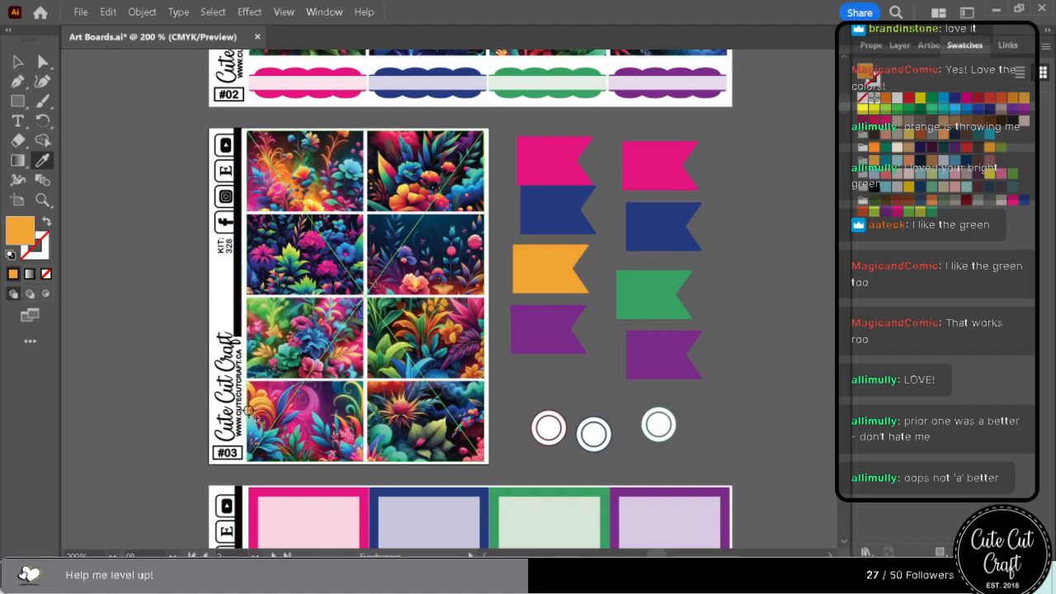
click(251, 411)
click(257, 417)
click(259, 419)
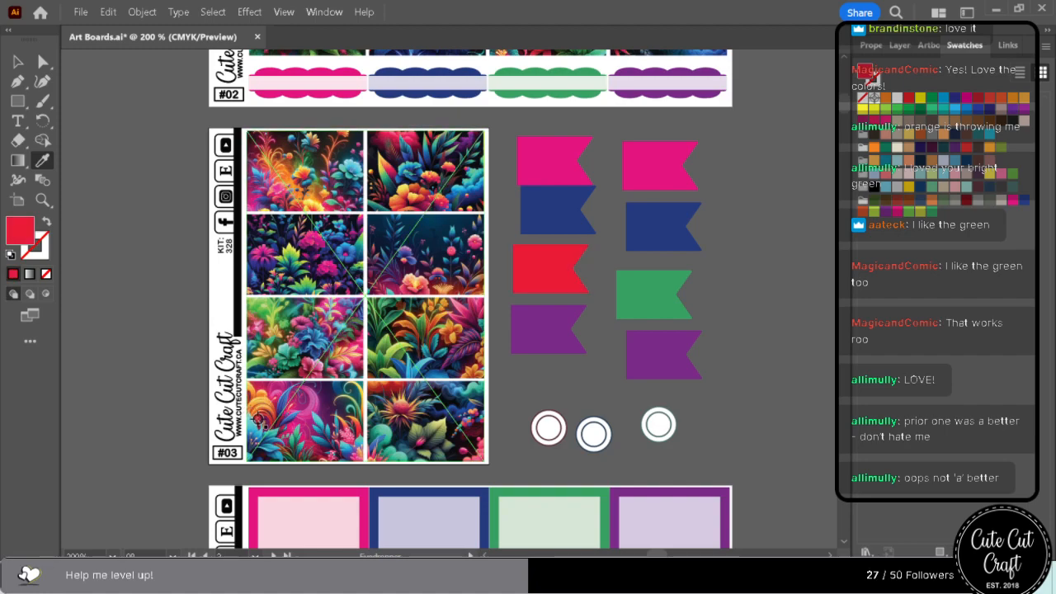
click(257, 422)
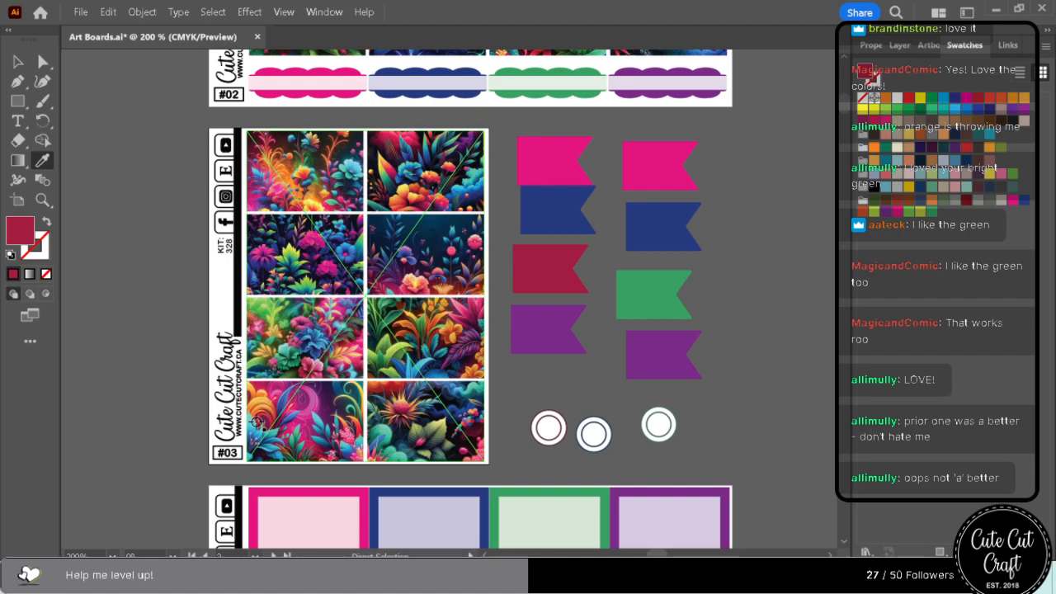
Select every object sharing the second column's emerald flag fill and try the saved yellow-green swatch on them.
click(43, 61)
click(625, 293)
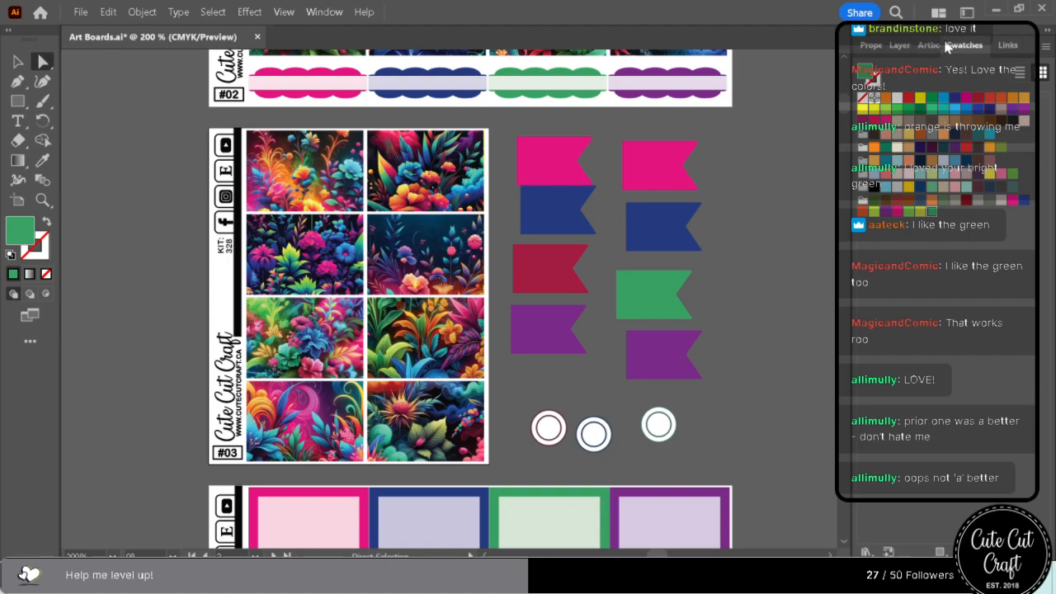
click(247, 11)
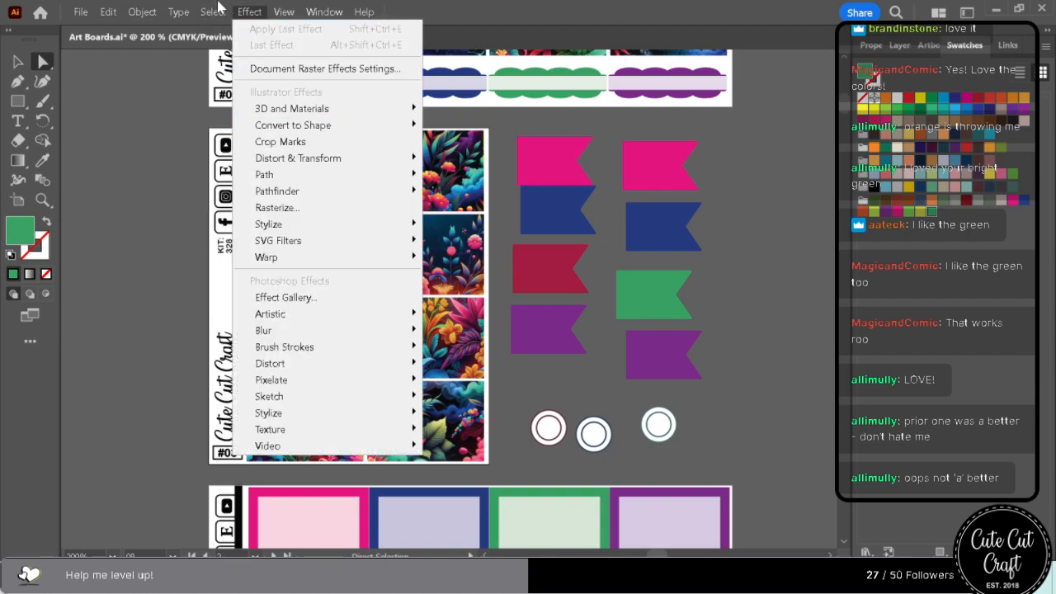
mouse_move(216, 11)
mouse_move(250, 161)
click(526, 245)
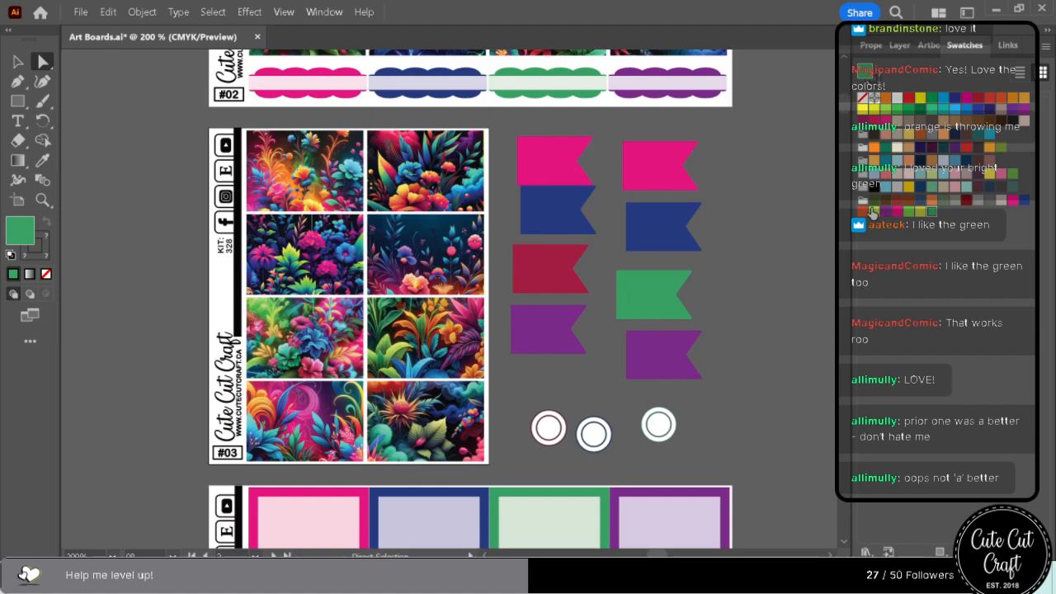
click(921, 211)
scroll(726, 328, down, 10)
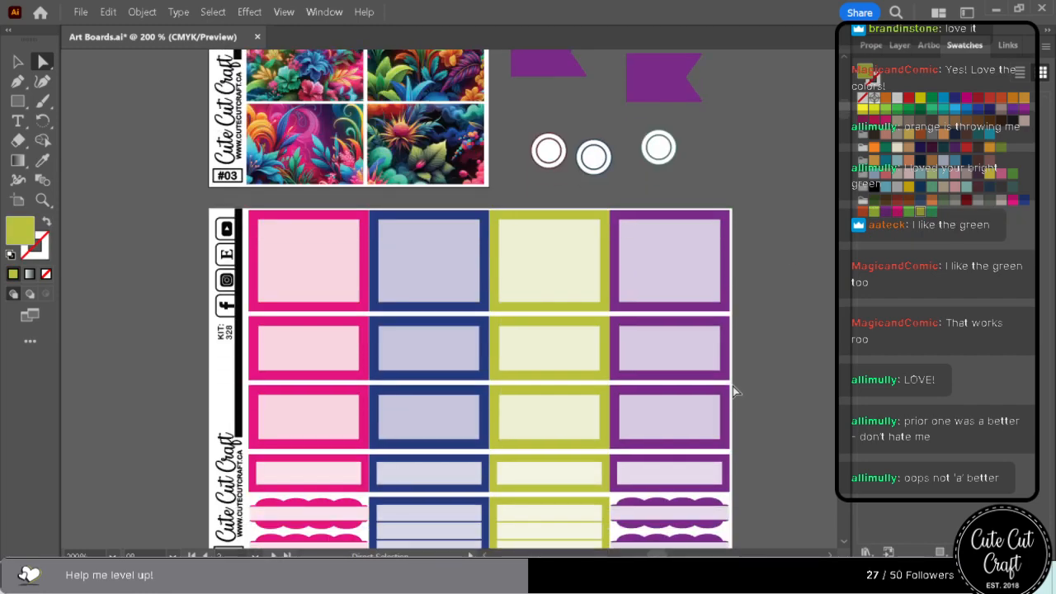
scroll(731, 394, down, 6)
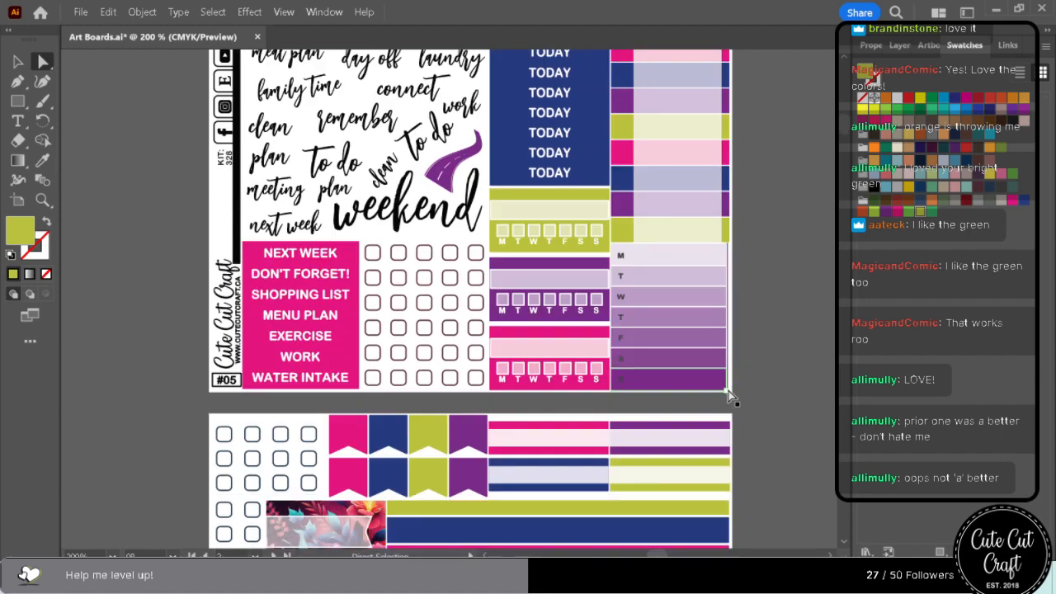
scroll(731, 394, up, 15)
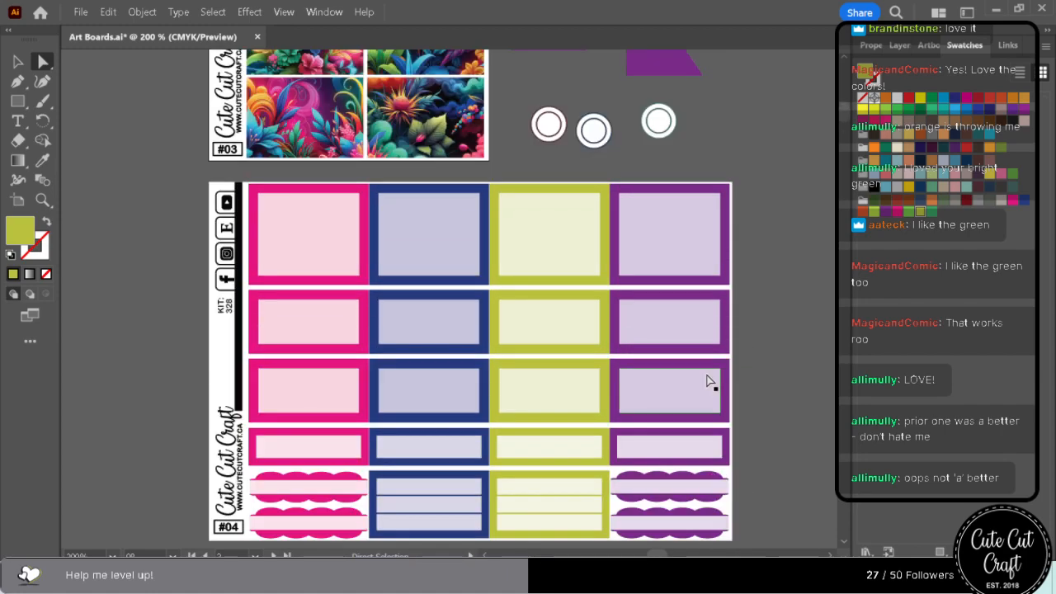
scroll(707, 380, up, 5)
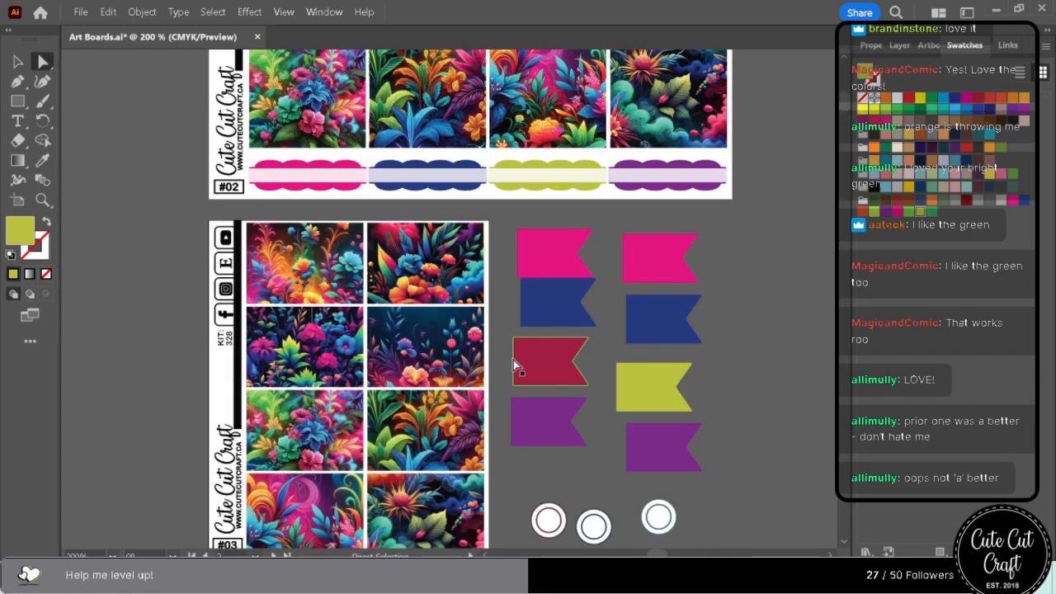
Recolour the first column's deep crimson flag with a brighter pinkish red sampled from sheet #03's upper floral artwork and save it as a swatch.
click(515, 363)
click(43, 161)
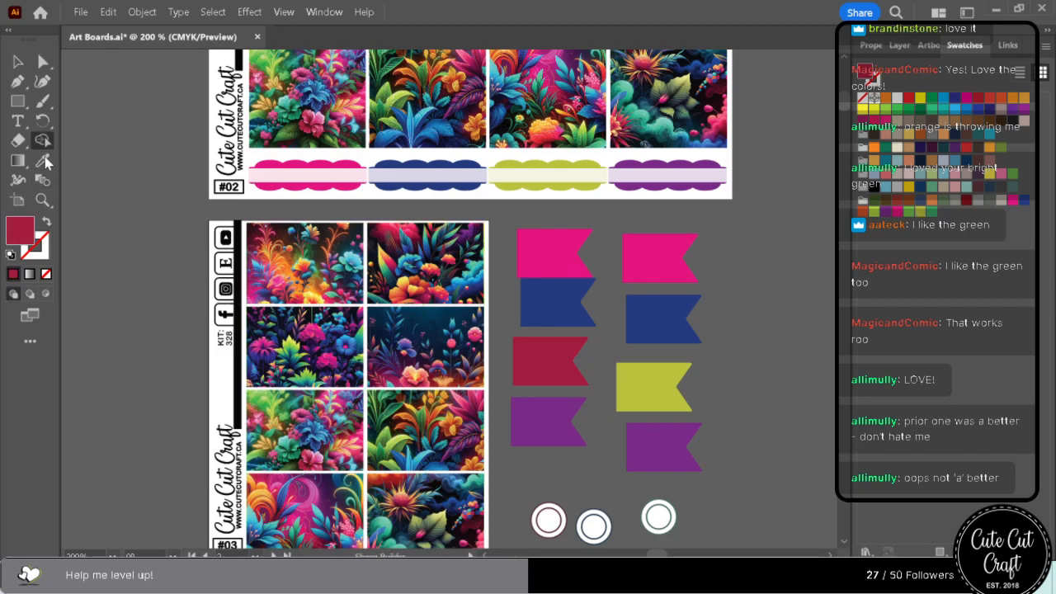
click(301, 265)
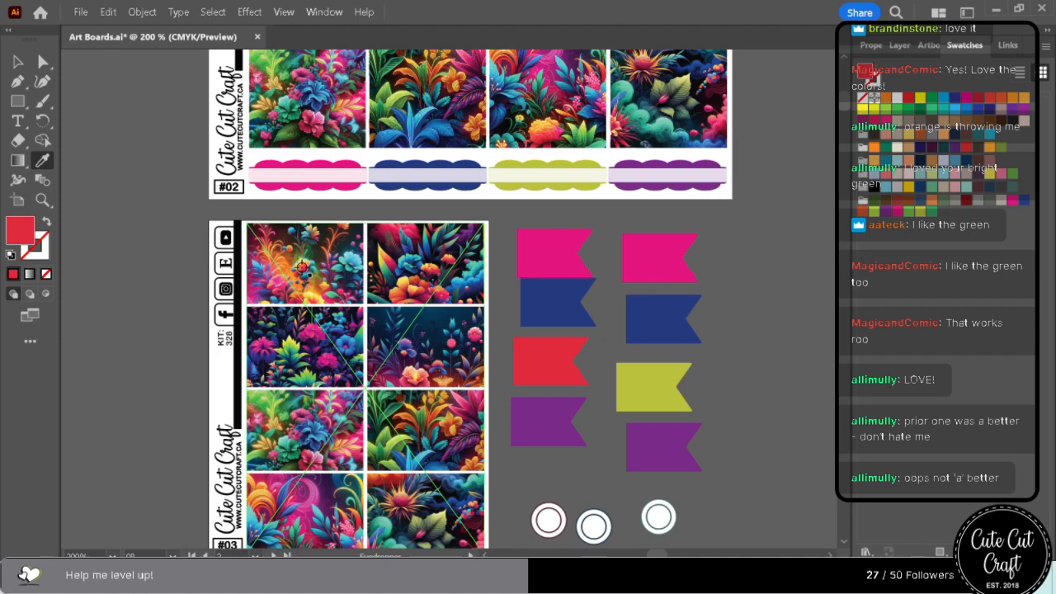
click(384, 230)
click(43, 61)
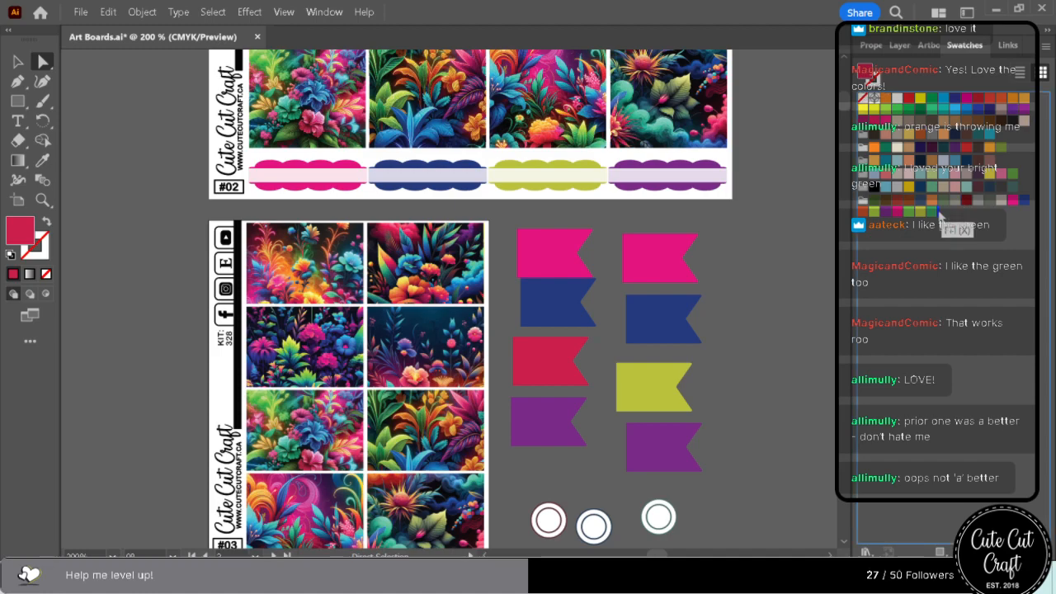
Select every object sharing the second column's yellow-green flag fill and recolour them with the saved pinkish red swatch.
click(672, 378)
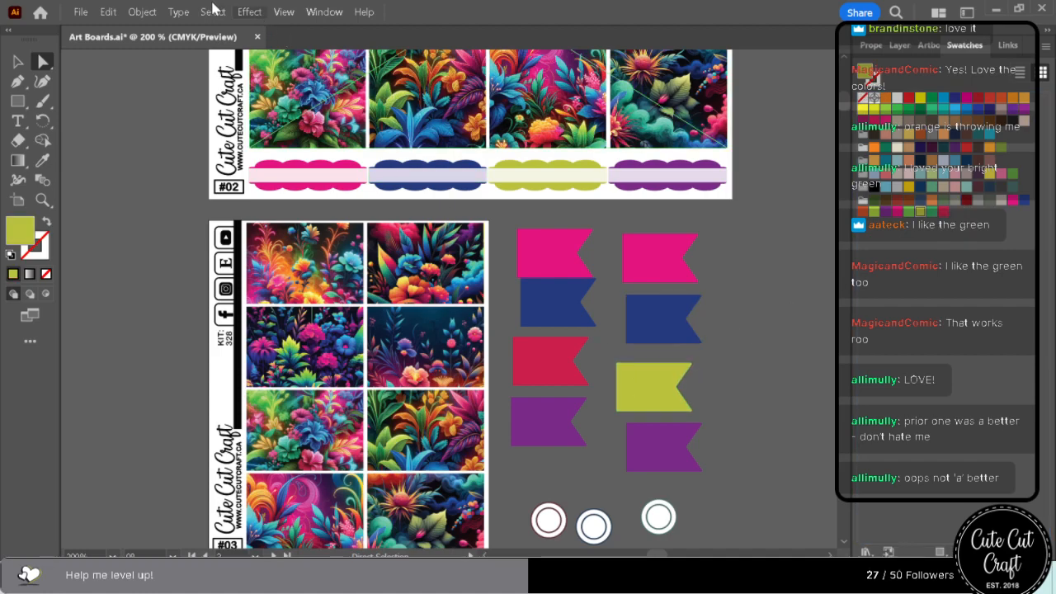
click(213, 11)
mouse_move(279, 157)
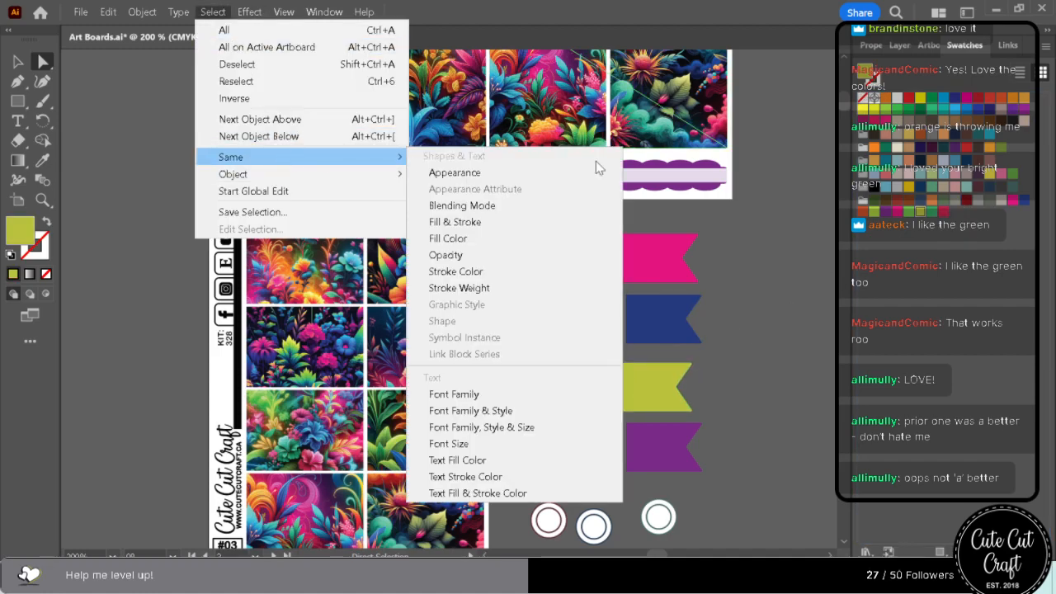
click(525, 238)
click(943, 212)
Recolour the two wide magenta strips above the floral bands on sheet #07 with the saved purple swatch.
scroll(704, 442, down, 10)
scroll(704, 448, down, 10)
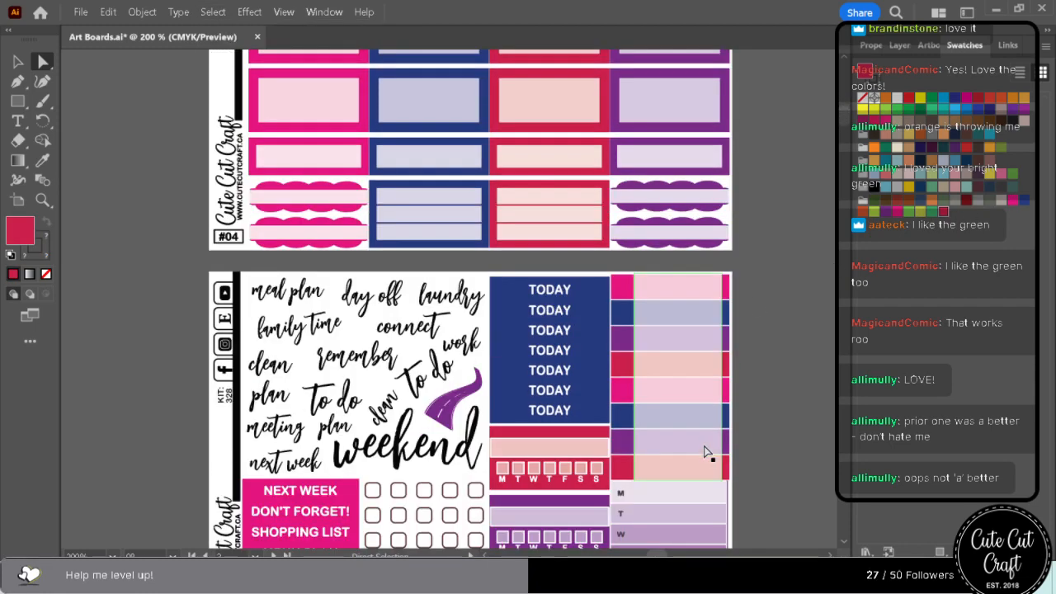
scroll(706, 449, down, 3)
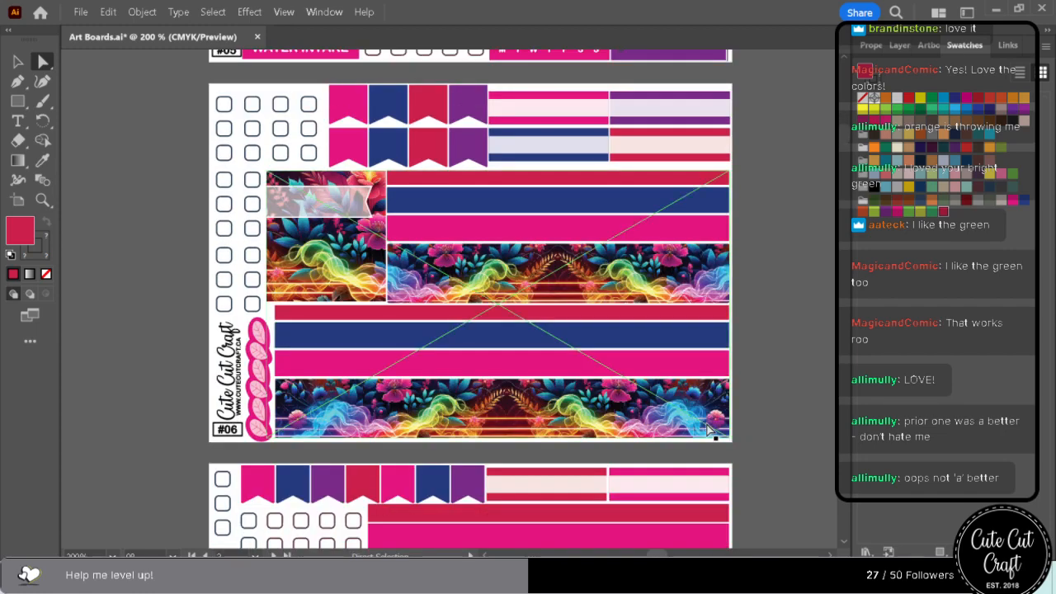
scroll(705, 427, down, 10)
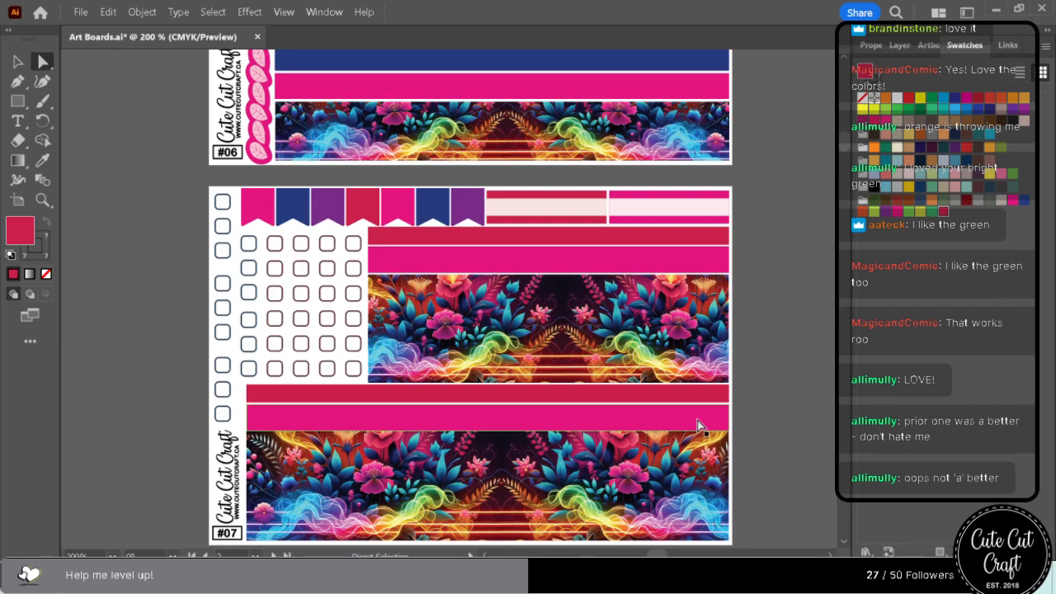
scroll(697, 420, down, 3)
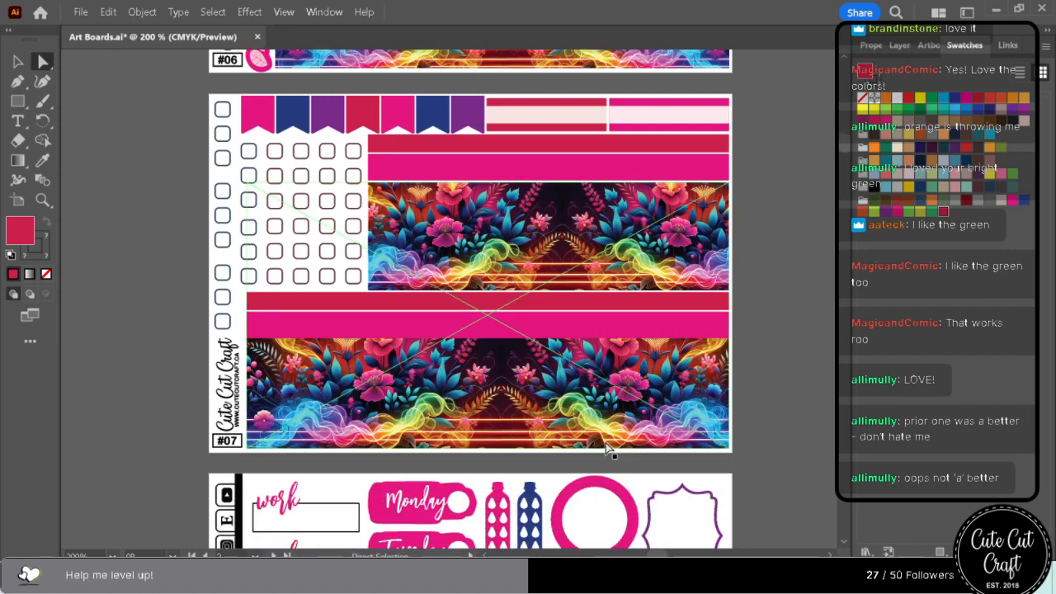
scroll(607, 448, down, 3)
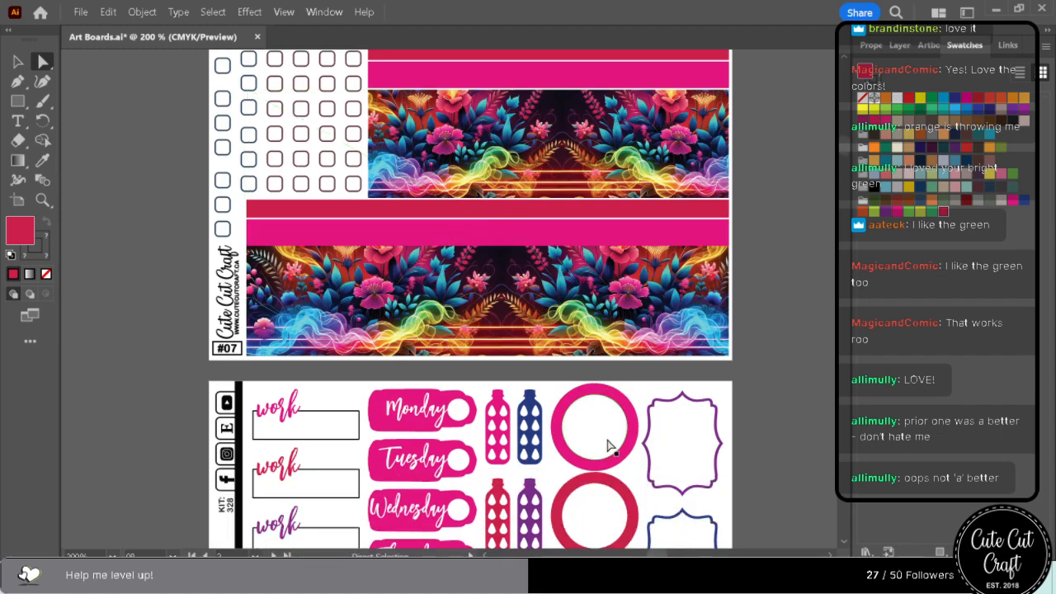
scroll(608, 446, up, 6)
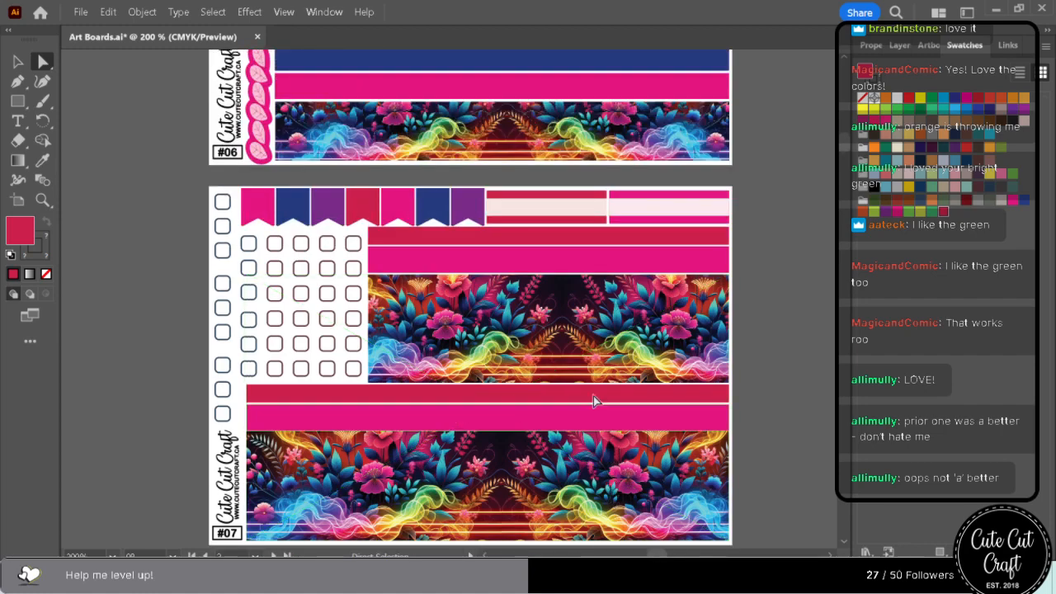
click(576, 416)
shift+click(534, 267)
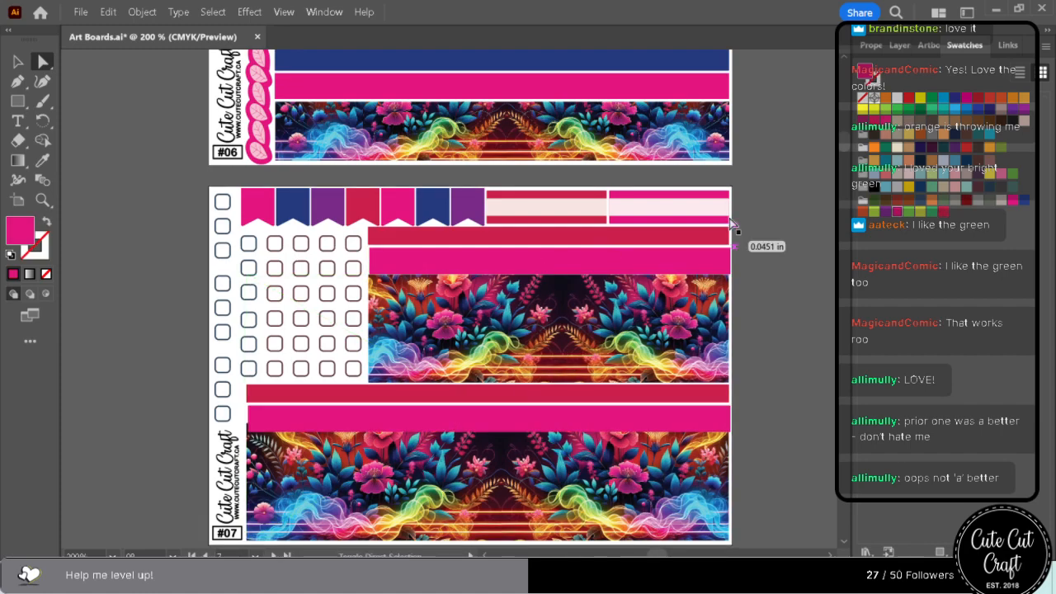
click(884, 211)
scroll(771, 388, down, 2)
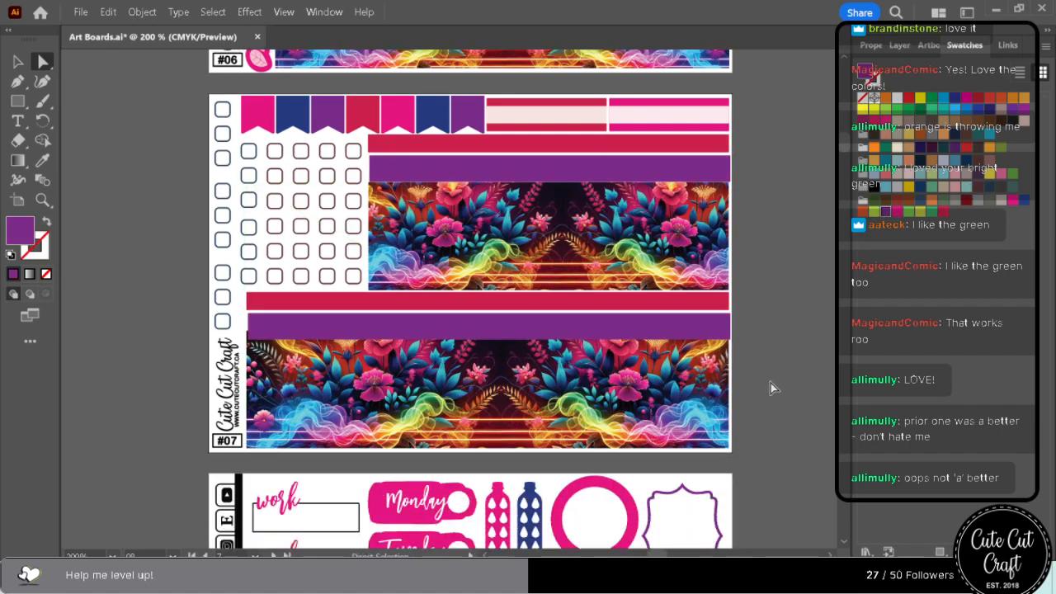
Recolour both wide magenta strips on sheet #06 with the saved purple swatch.
scroll(771, 388, up, 8)
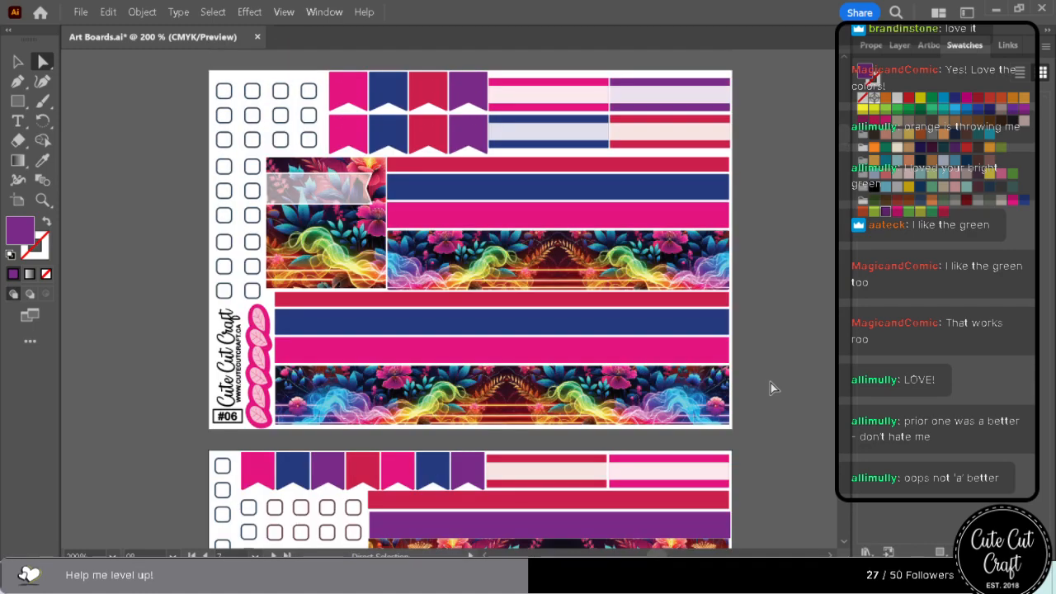
click(683, 350)
shift+click(683, 213)
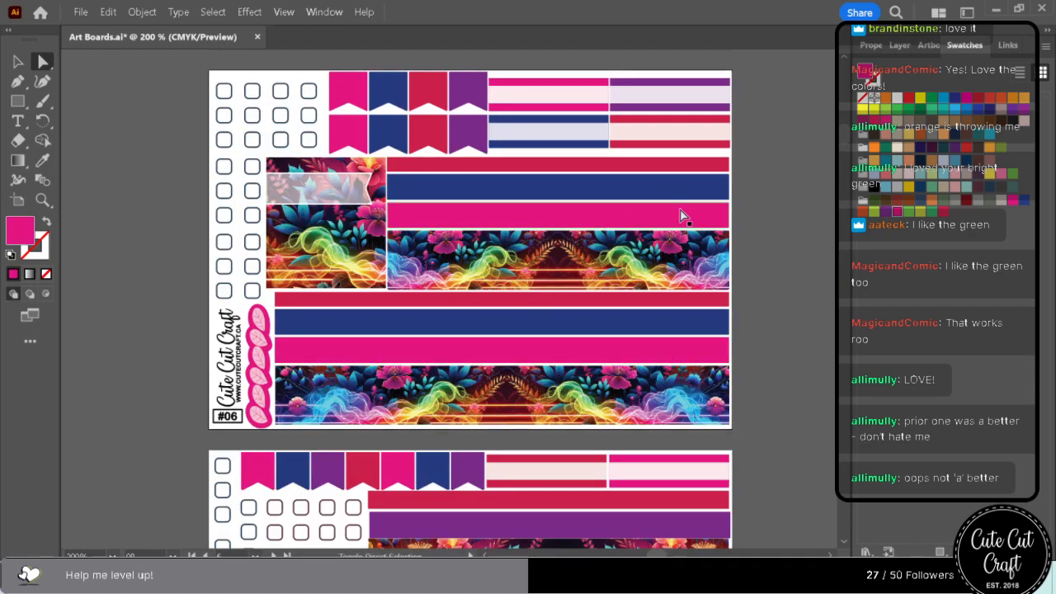
click(885, 212)
scroll(730, 427, down, 5)
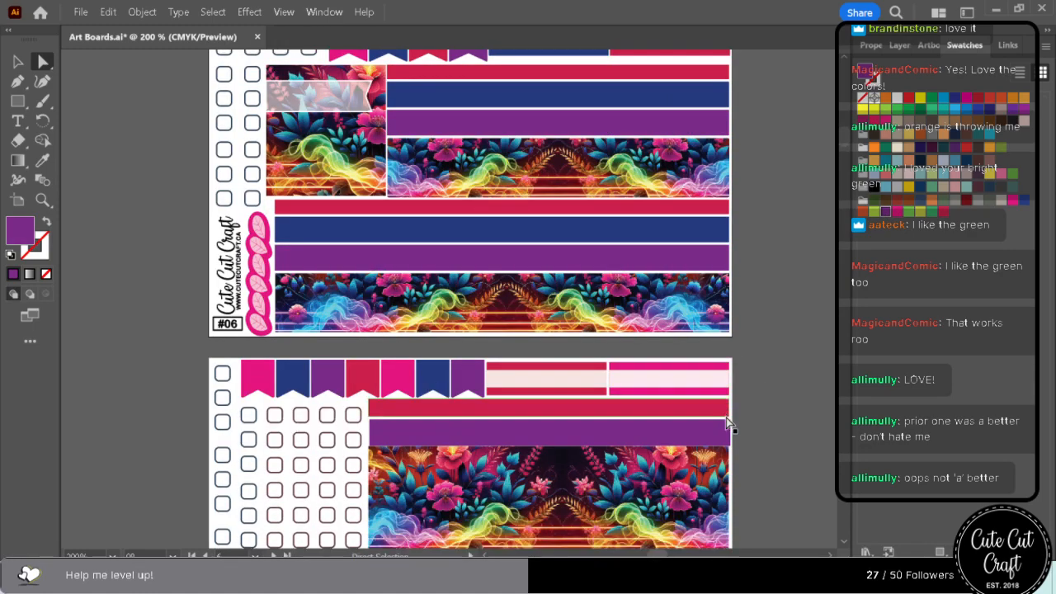
Review the accent colours on the sheets from #07 through #21.
scroll(729, 425, down, 10)
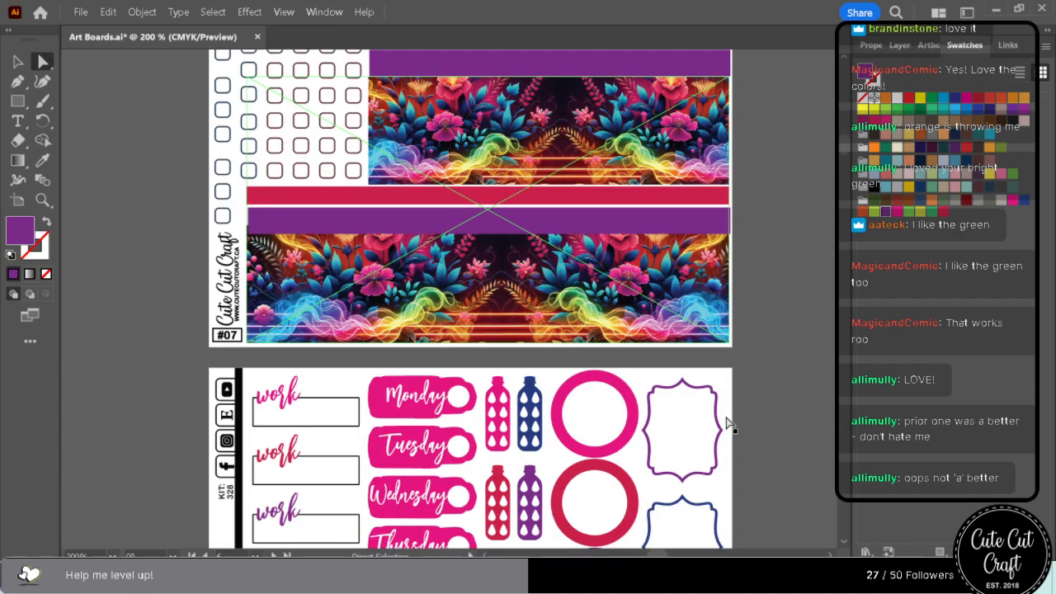
scroll(729, 424, down, 9)
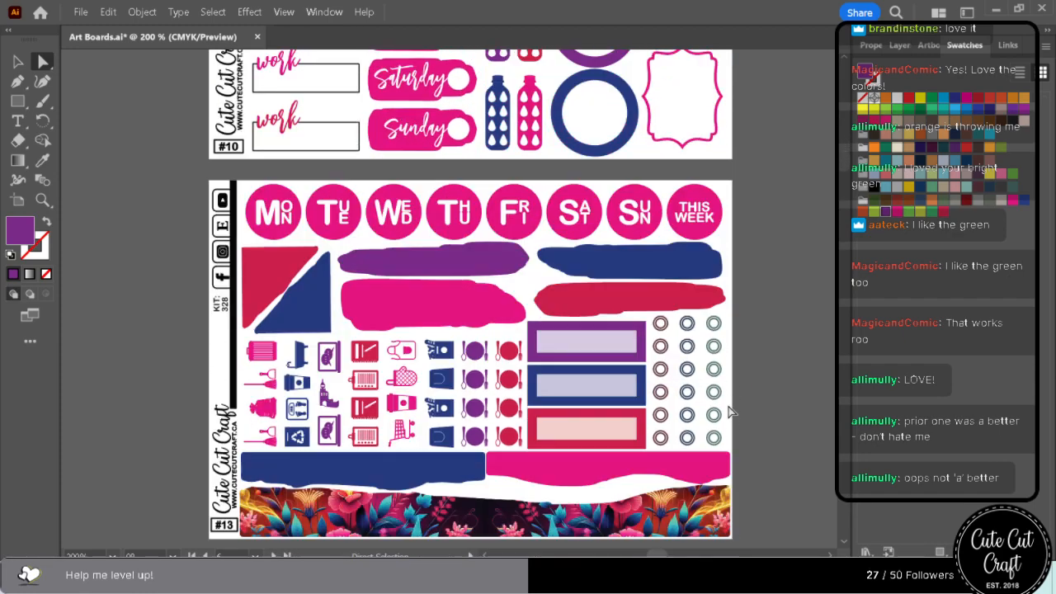
scroll(730, 414, down, 3)
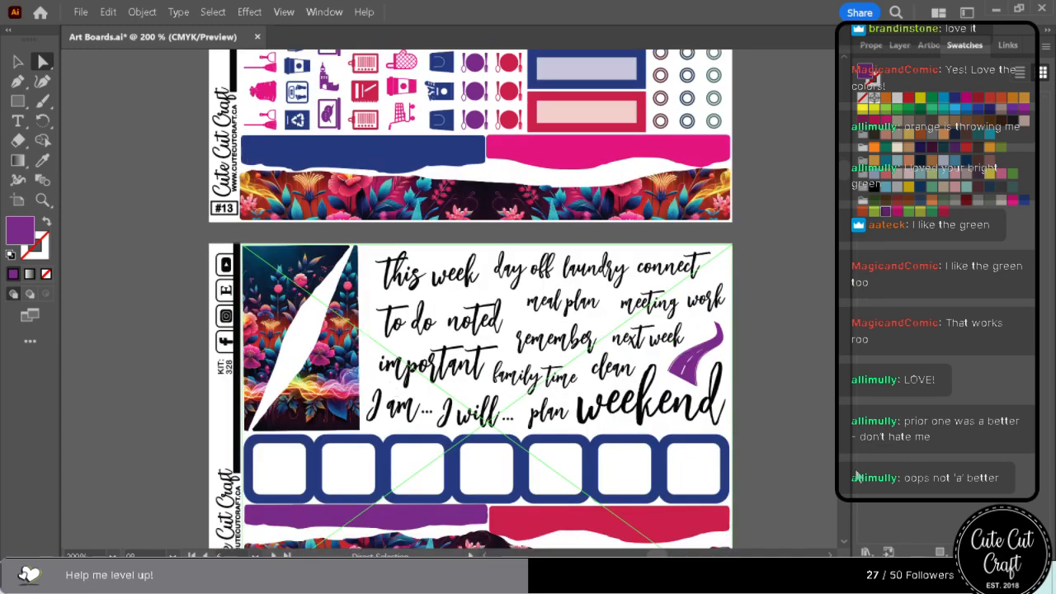
scroll(798, 474, down, 6)
scroll(795, 458, down, 9)
scroll(804, 438, down, 10)
scroll(805, 436, down, 7)
scroll(808, 431, down, 4)
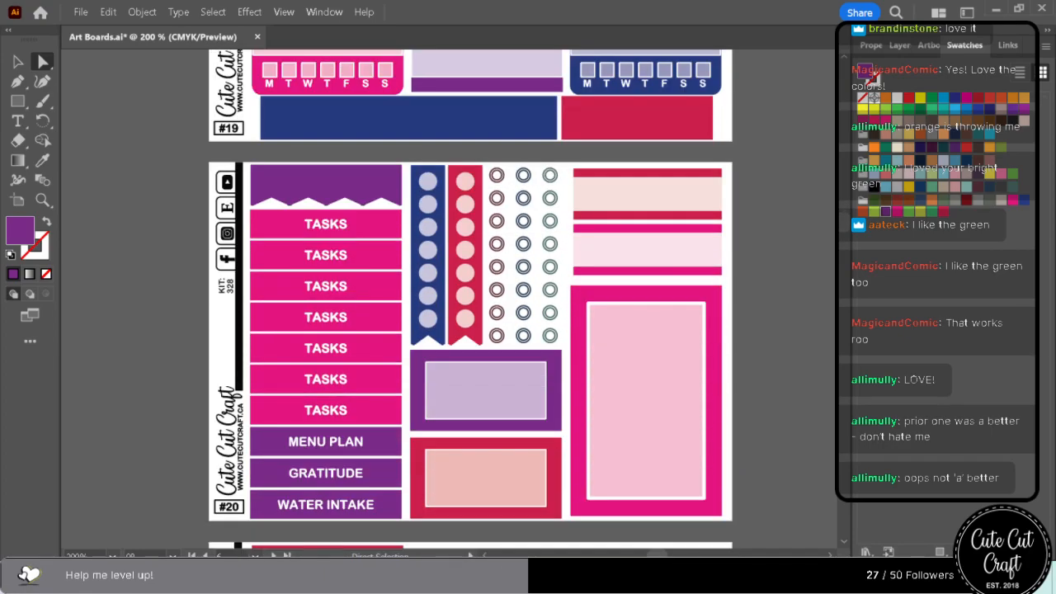
scroll(812, 318, down, 8)
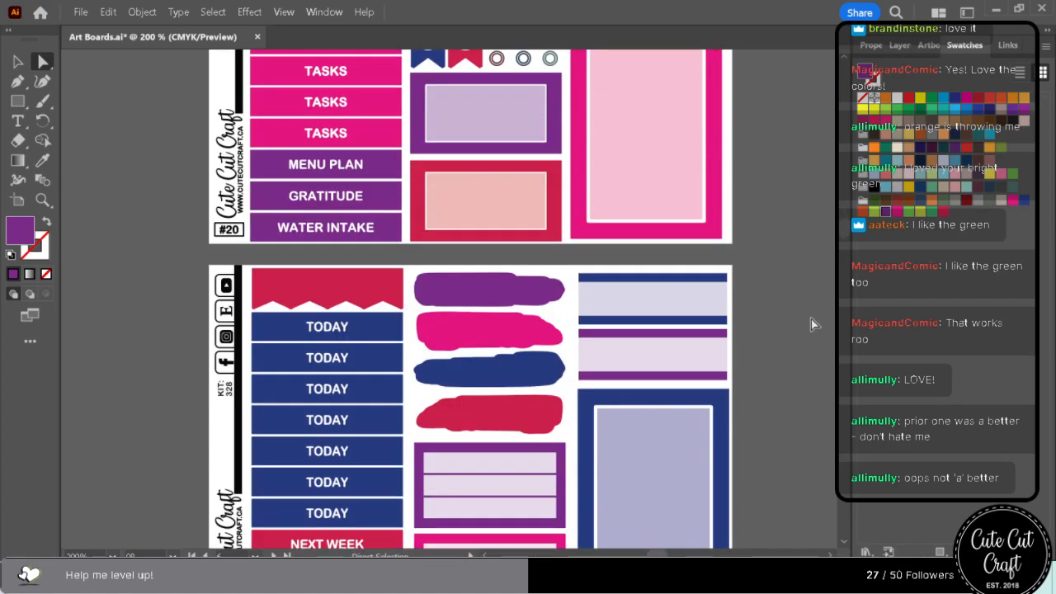
Compare the crimson and purple swatches on sheet #23's two solid header bands, ending with navy blue.
scroll(807, 320, down, 7)
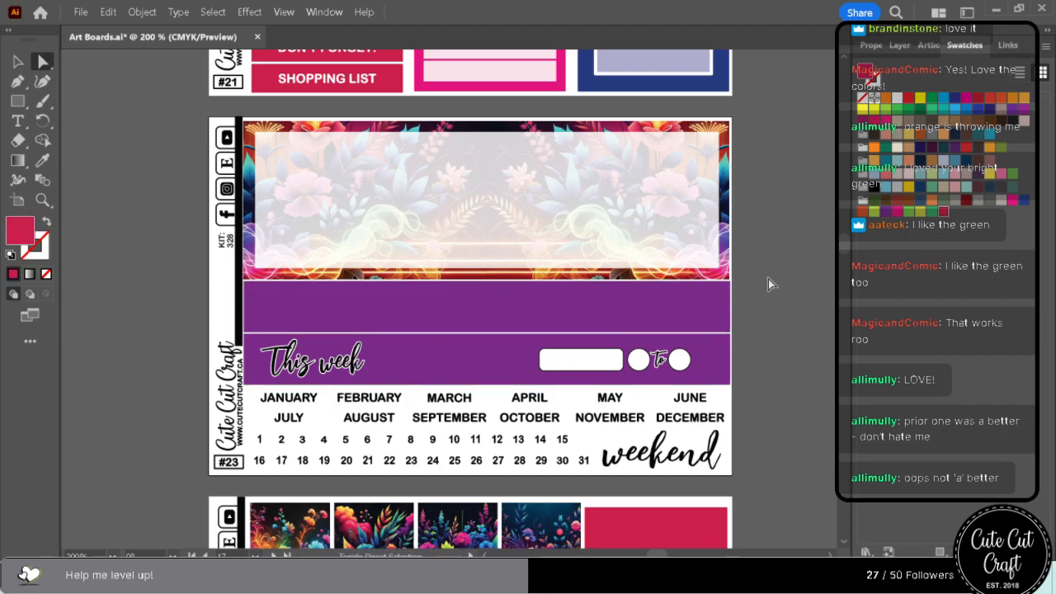
click(471, 373)
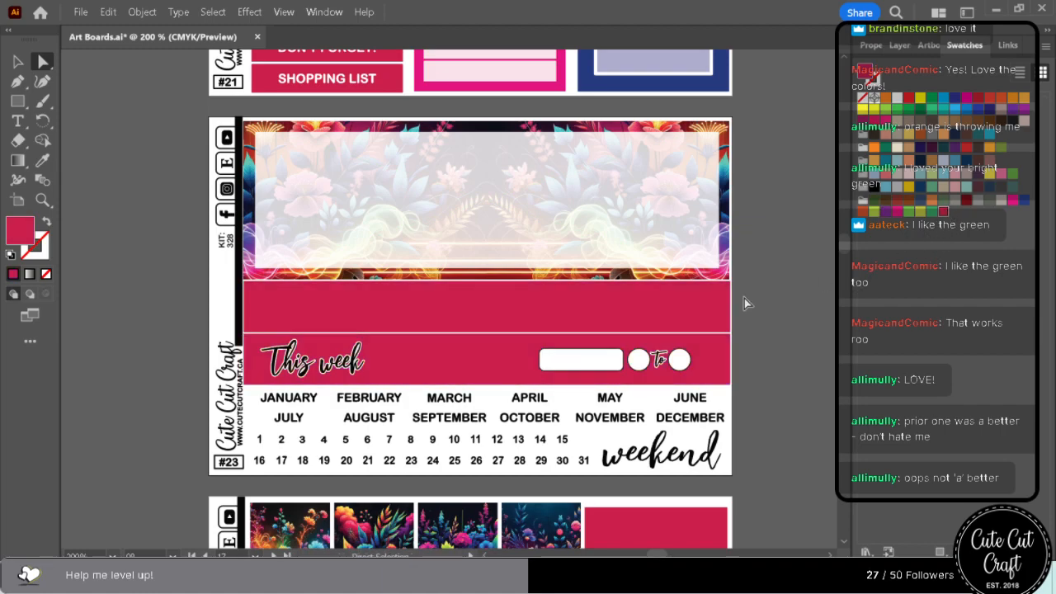
scroll(747, 316, down, 3)
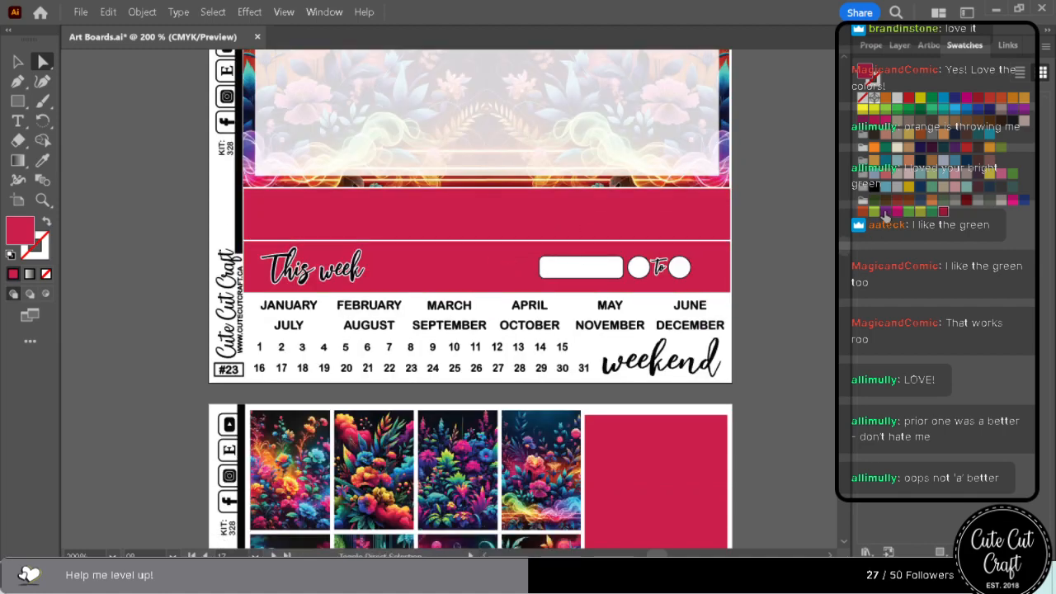
click(941, 211)
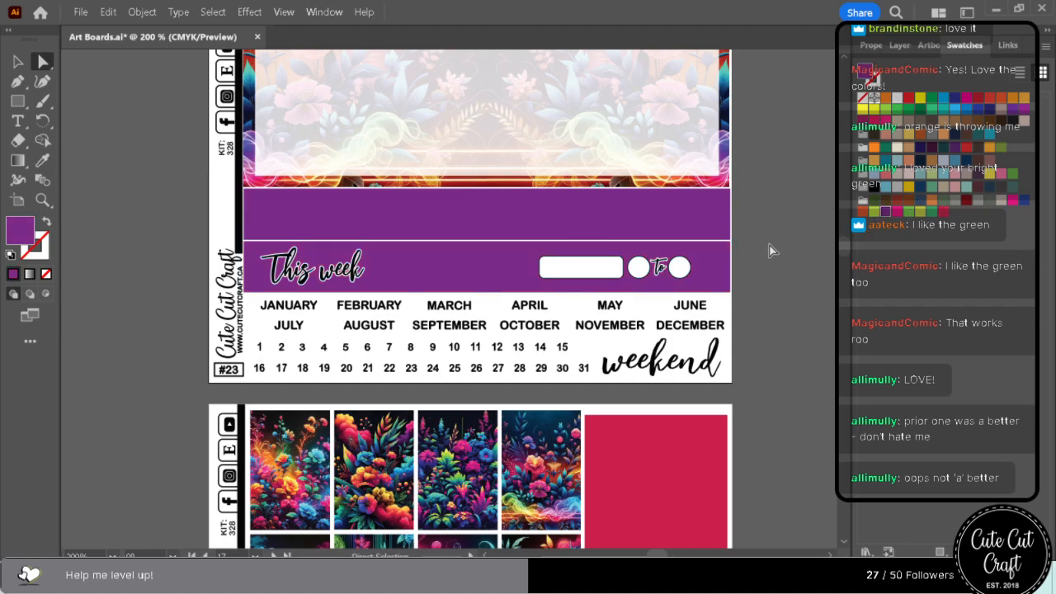
scroll(768, 252, down, 5)
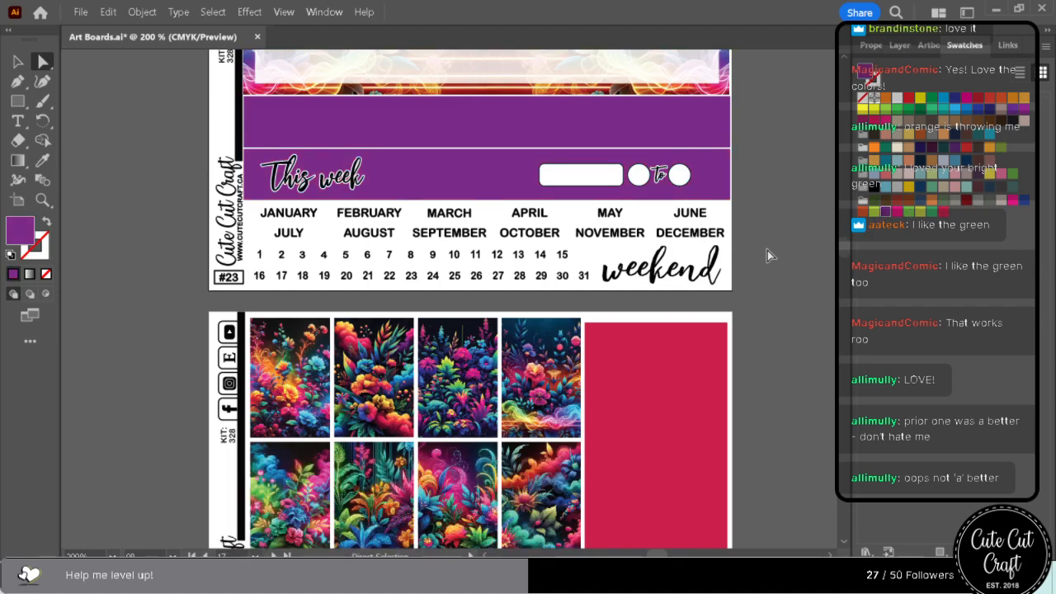
scroll(767, 256, up, 7)
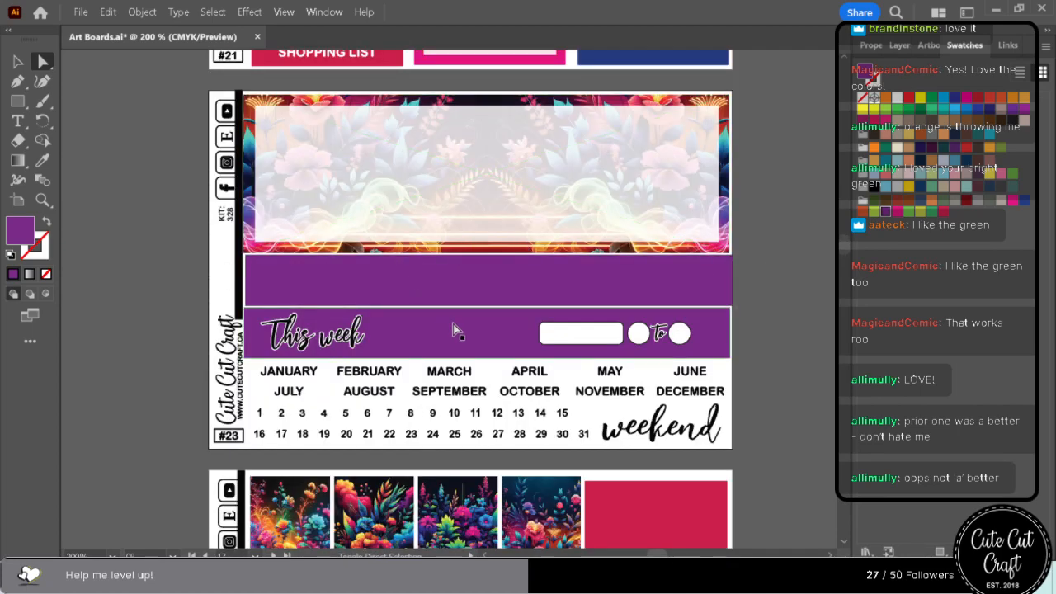
click(1024, 201)
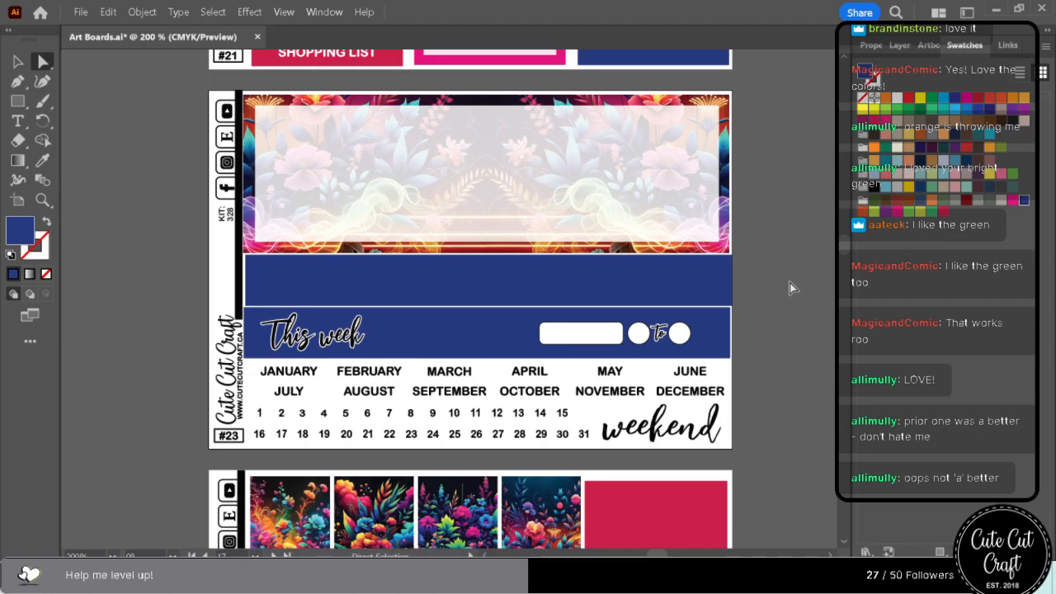
Recolour the large crimson rectangle beside the floral boxes on sheet #26 with the saved purple swatch.
scroll(795, 281, down, 10)
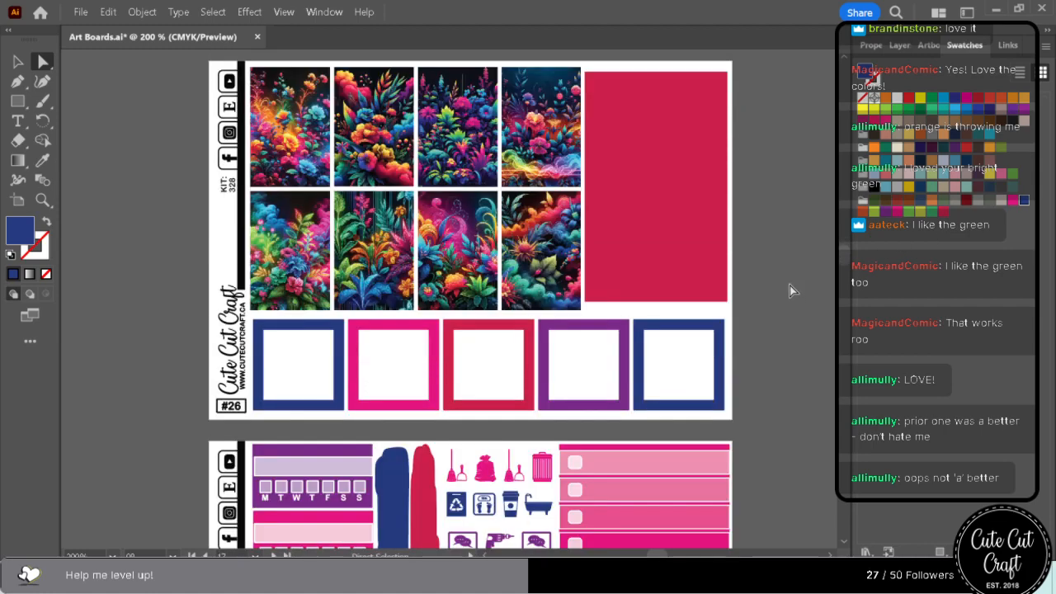
click(709, 268)
click(888, 213)
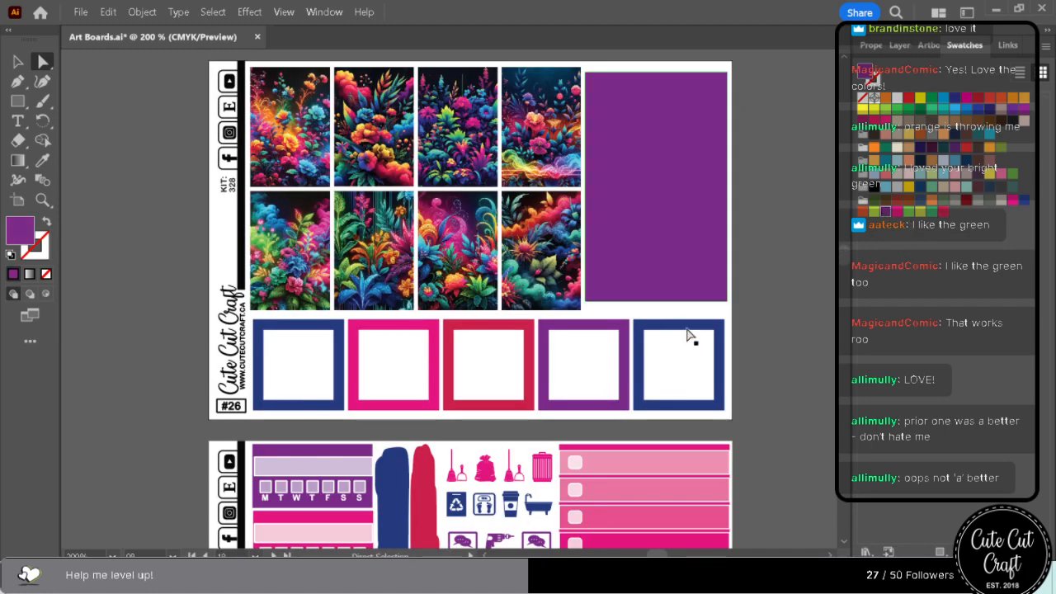
Recolour the solid band above the floral panel on sheet #29 with the saved purple swatch.
scroll(693, 335, down, 13)
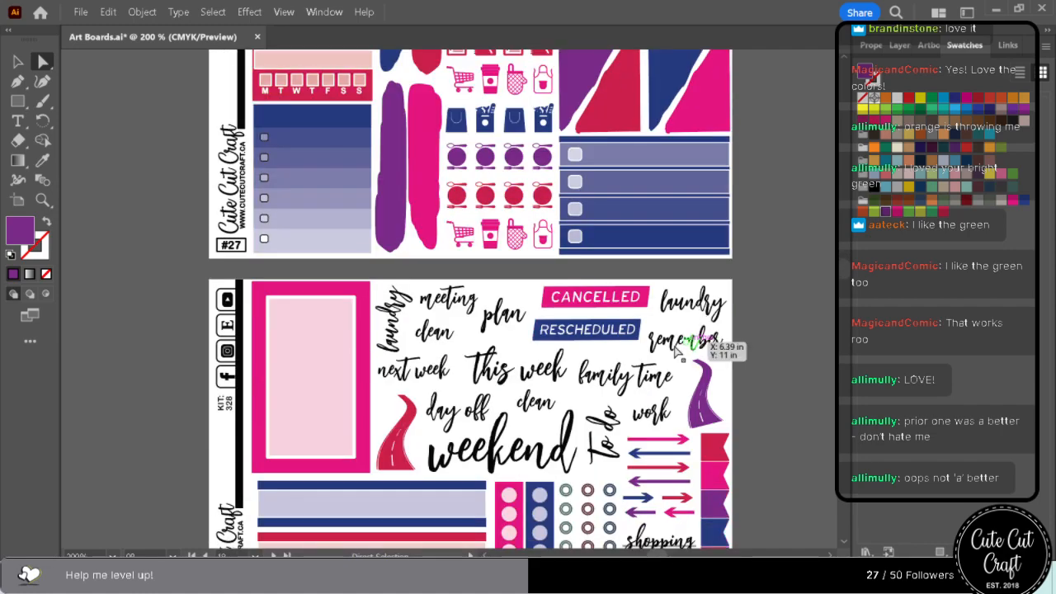
scroll(677, 348, down, 5)
scroll(667, 345, down, 10)
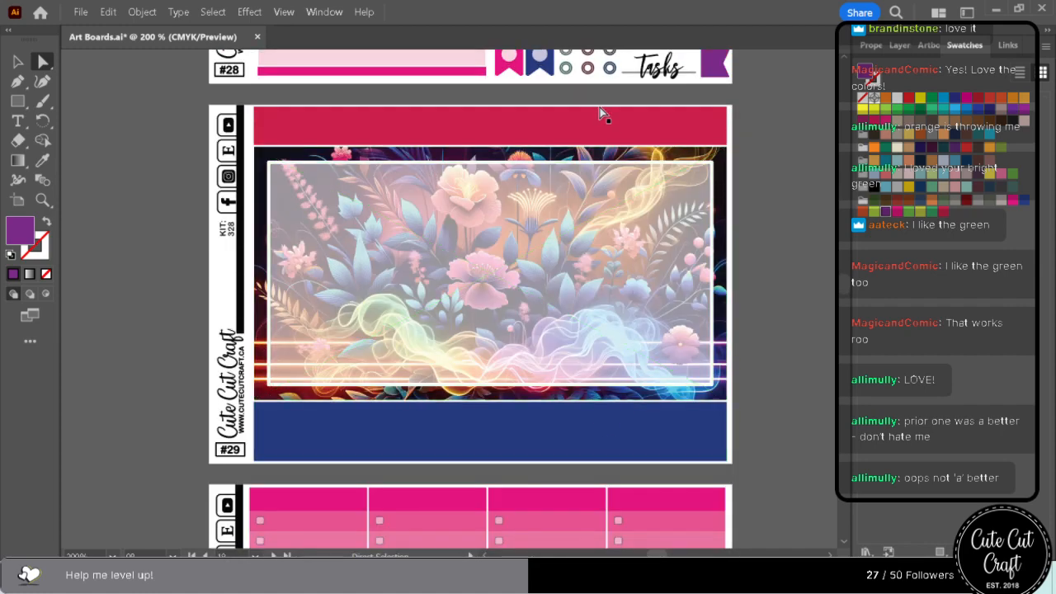
click(600, 113)
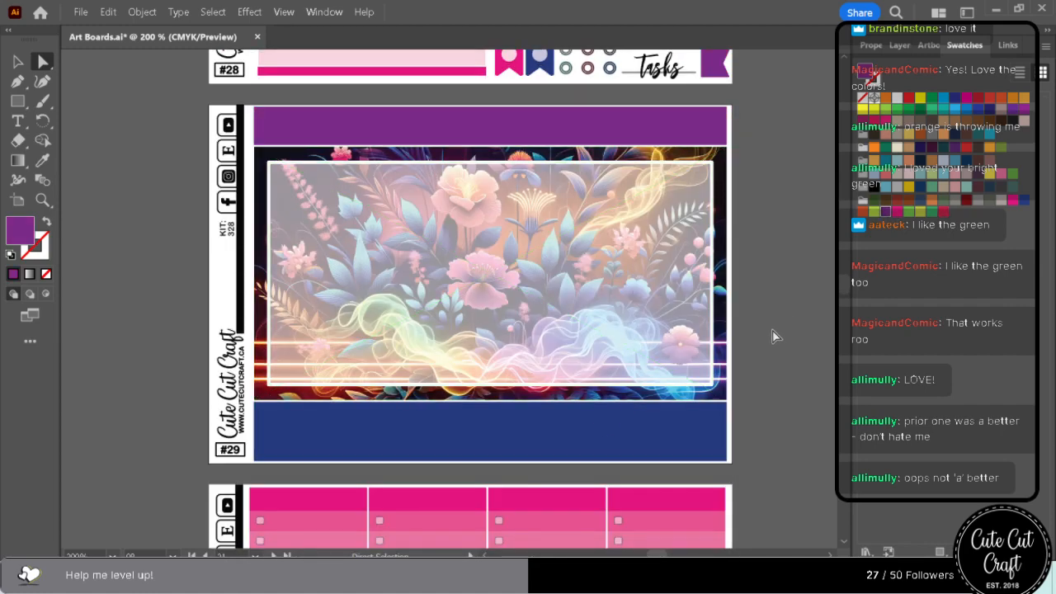
Review the accent colours on the remaining sheets from #29 through #48.
scroll(773, 330, down, 17)
scroll(770, 323, down, 20)
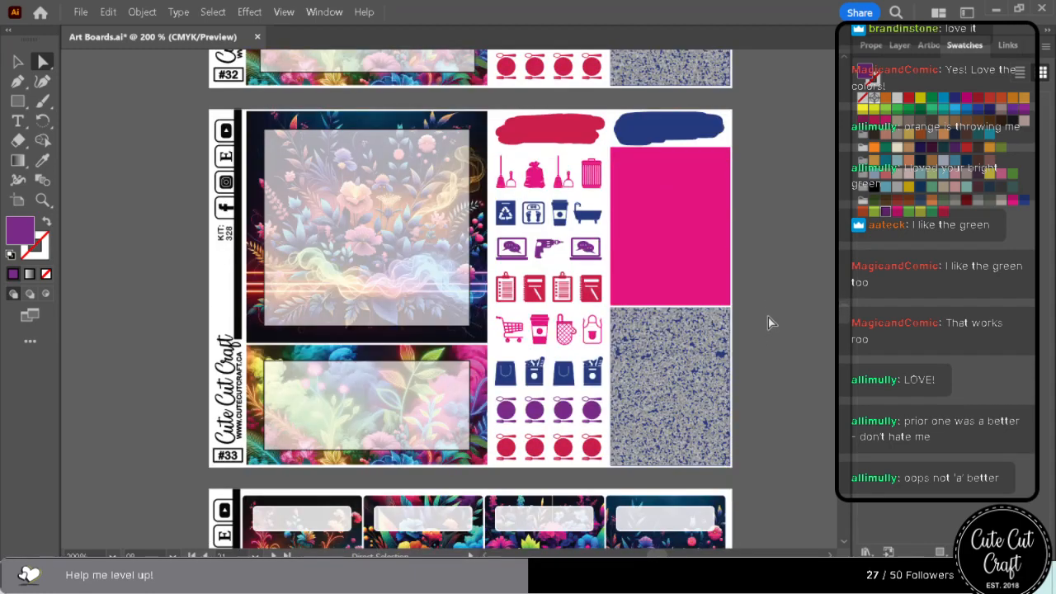
scroll(770, 322, down, 13)
scroll(773, 320, down, 16)
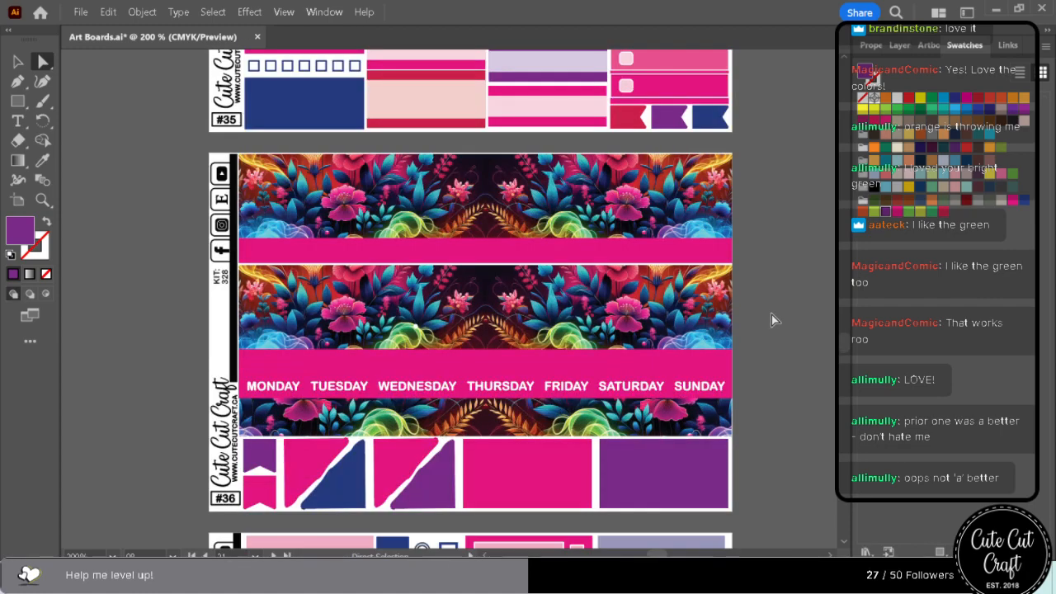
scroll(772, 314, down, 3)
scroll(772, 314, down, 5)
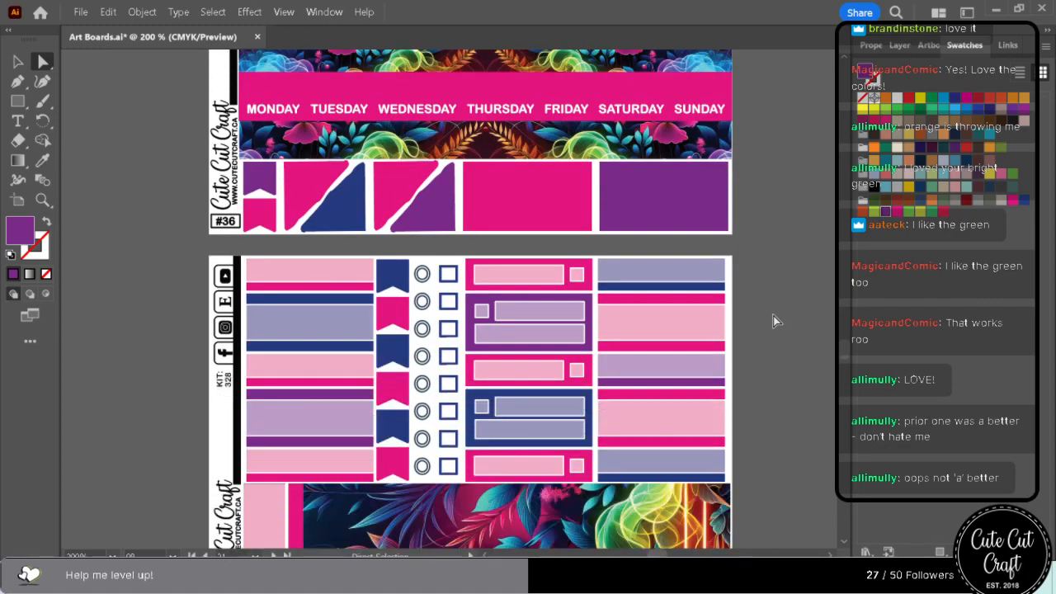
scroll(773, 313, down, 14)
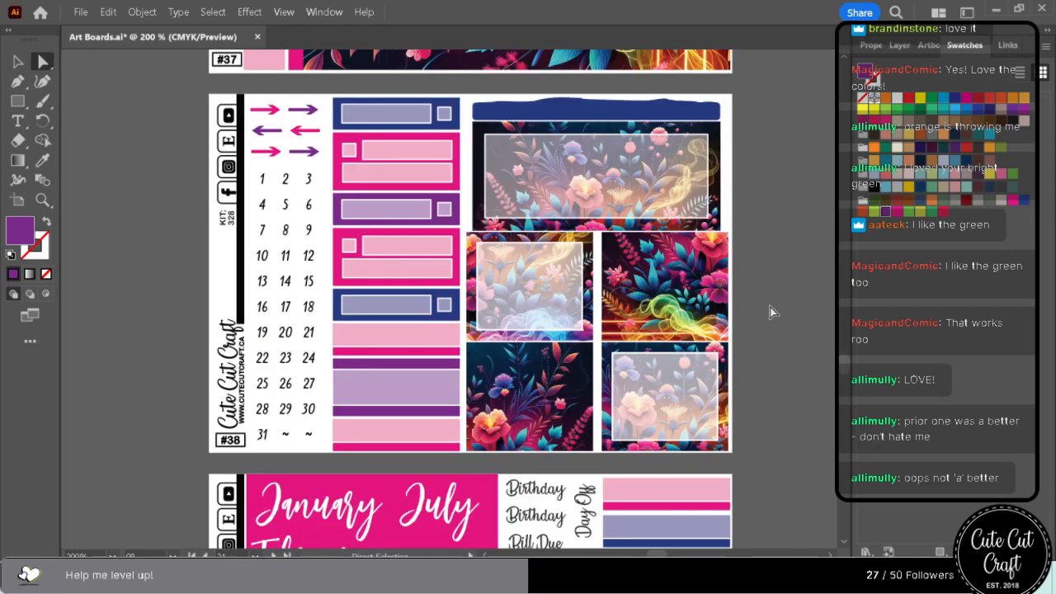
scroll(770, 307, down, 14)
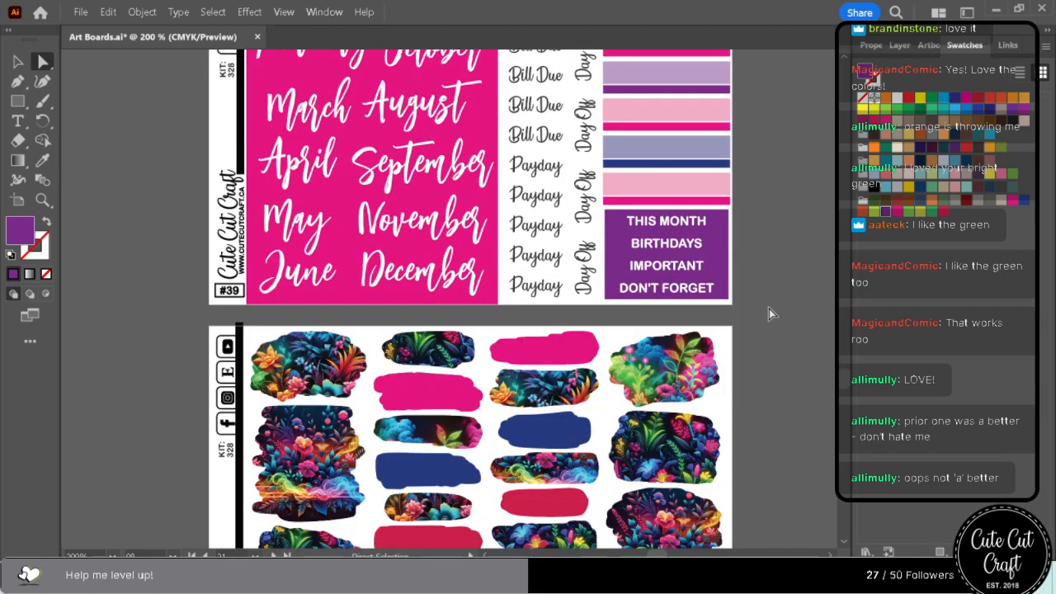
scroll(770, 309, down, 14)
scroll(767, 312, down, 11)
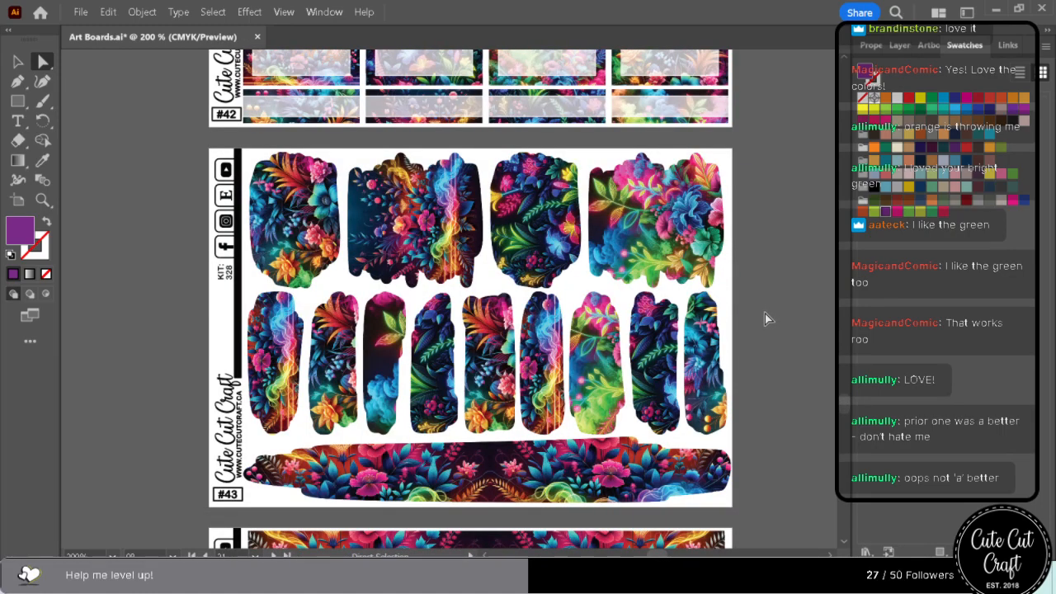
scroll(765, 312, down, 11)
scroll(764, 313, down, 17)
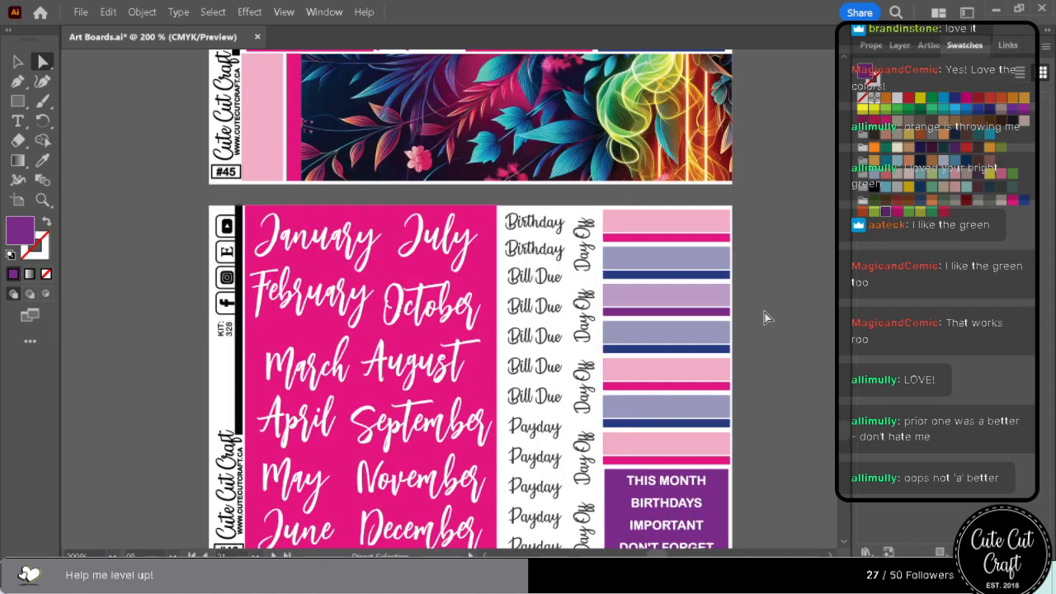
scroll(765, 313, down, 12)
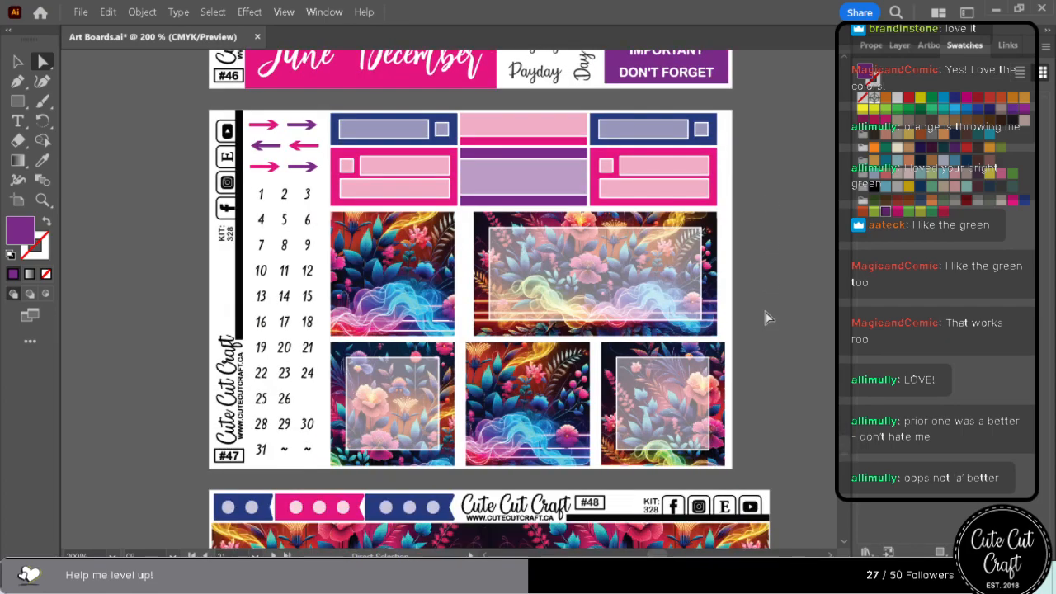
Check the accent colours on sheets #48 through #54 for anything that still needs rebalancing.
scroll(766, 313, down, 8)
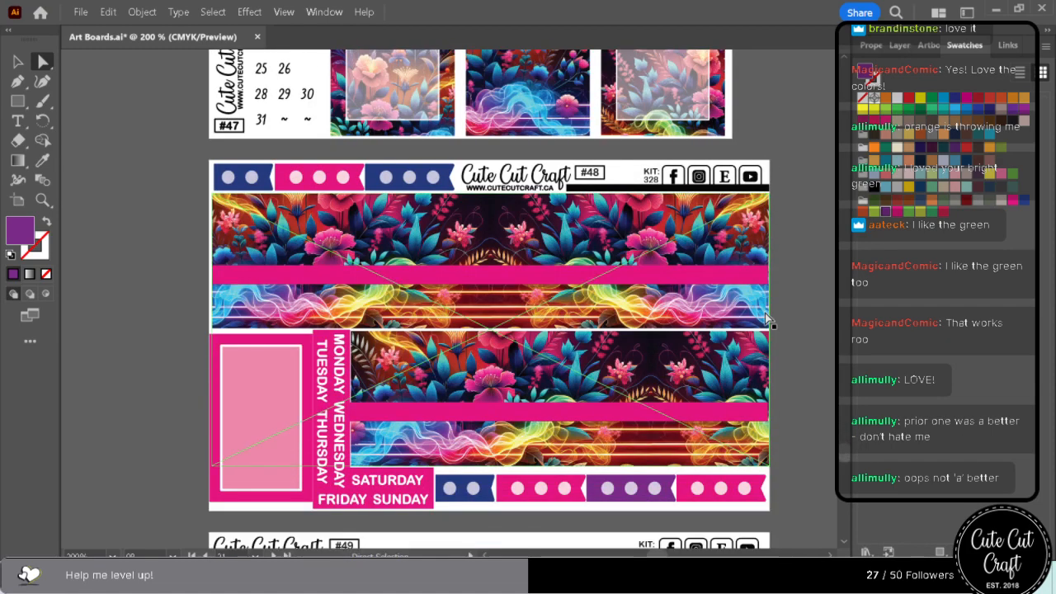
scroll(766, 318, down, 10)
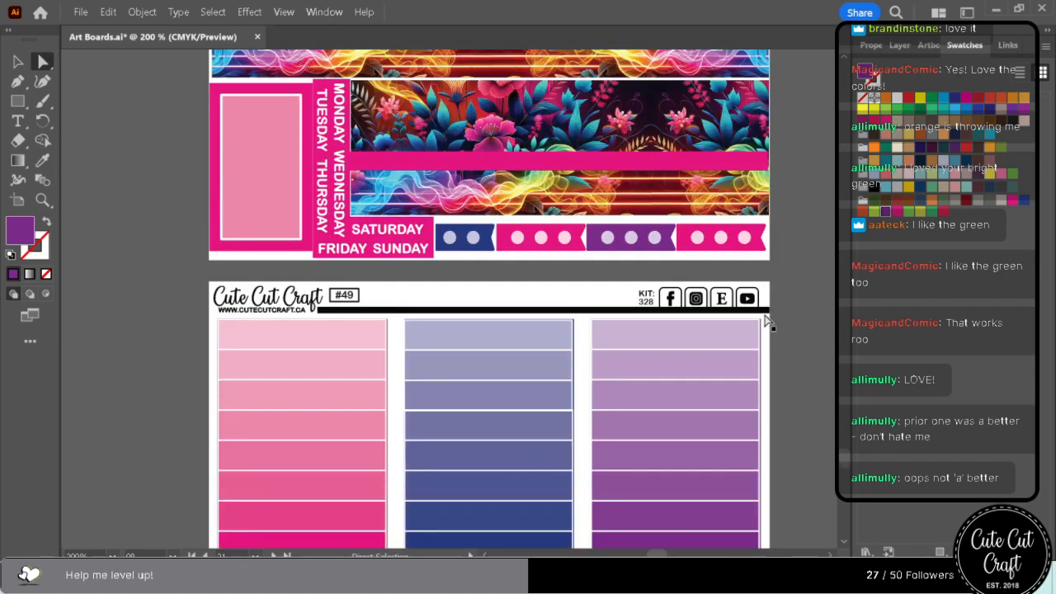
scroll(765, 319, down, 12)
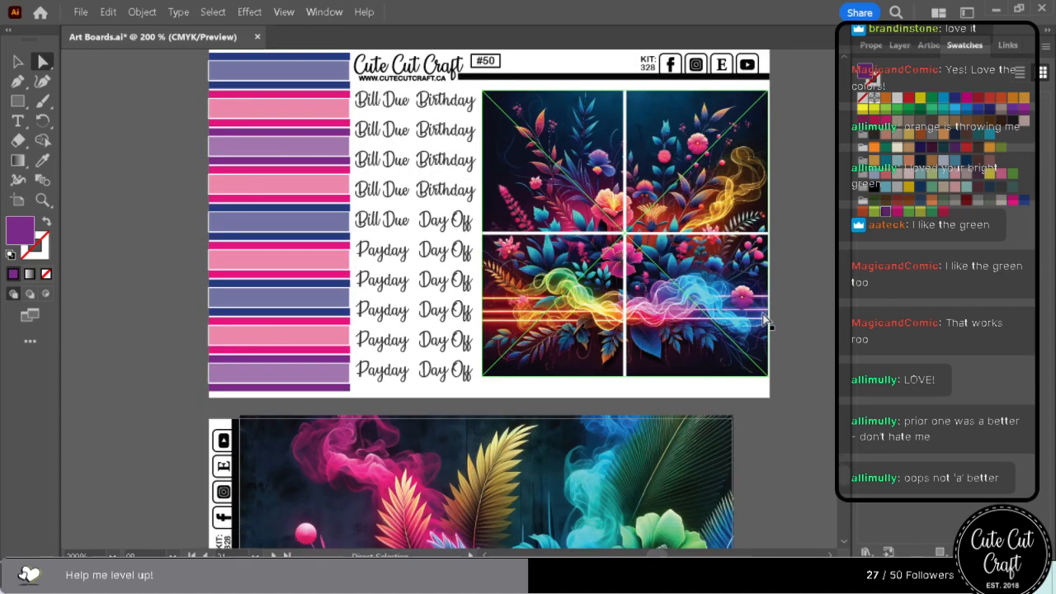
scroll(763, 316, down, 6)
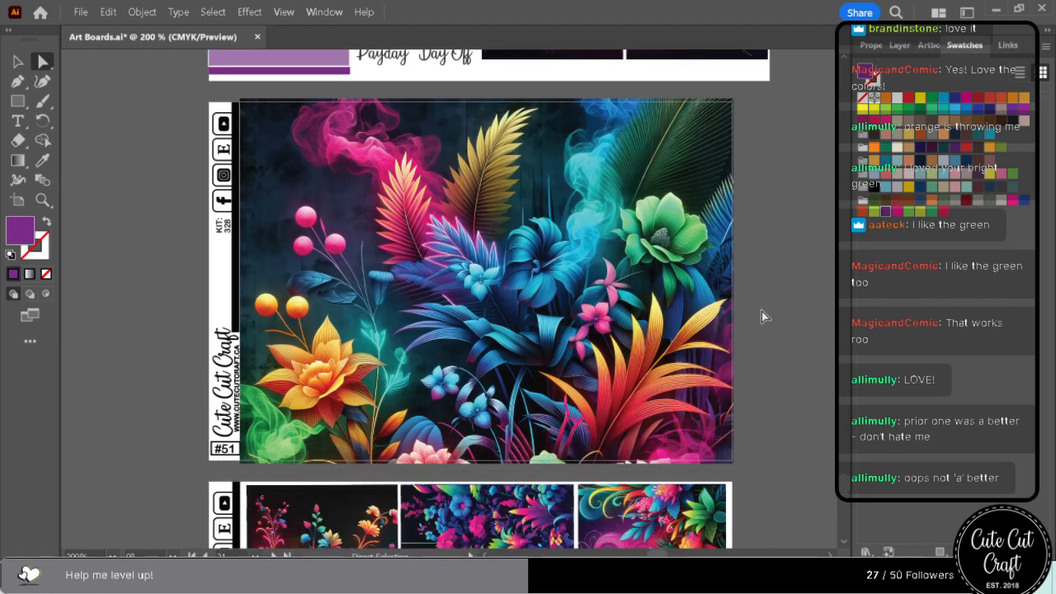
scroll(762, 314, down, 3)
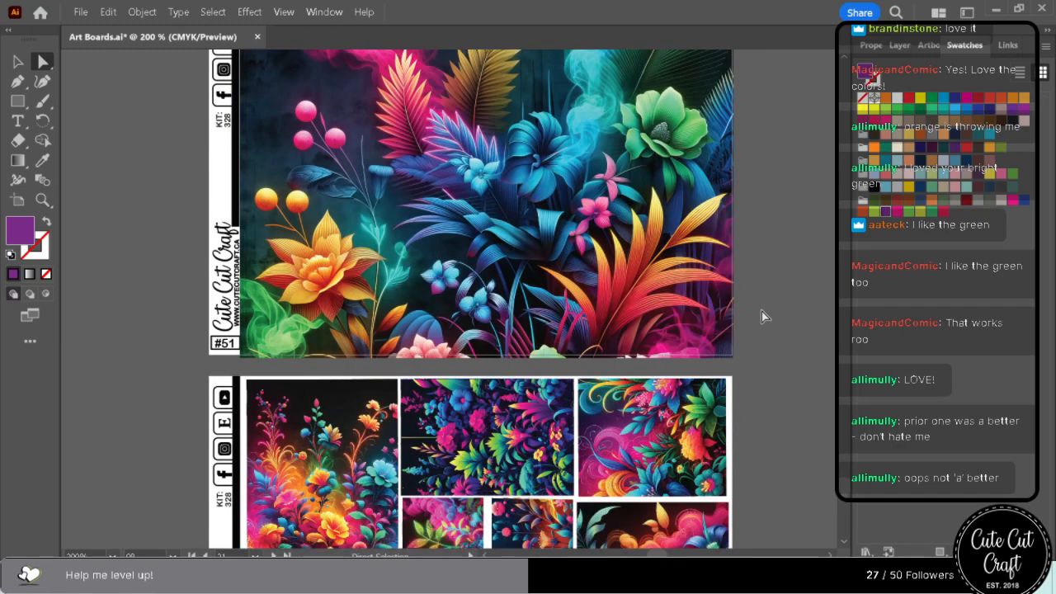
scroll(762, 313, down, 9)
scroll(762, 311, down, 18)
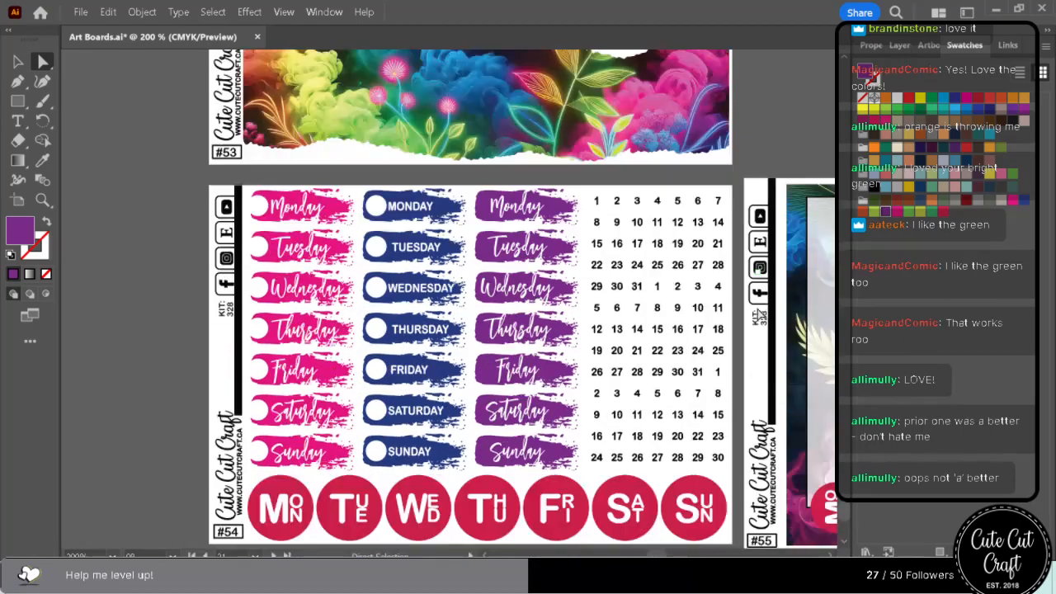
scroll(745, 322, down, 2)
Recolour the seven crimson weekday circles on the first #55 sheet with the saved purple swatch.
scroll(448, 313, right, 8)
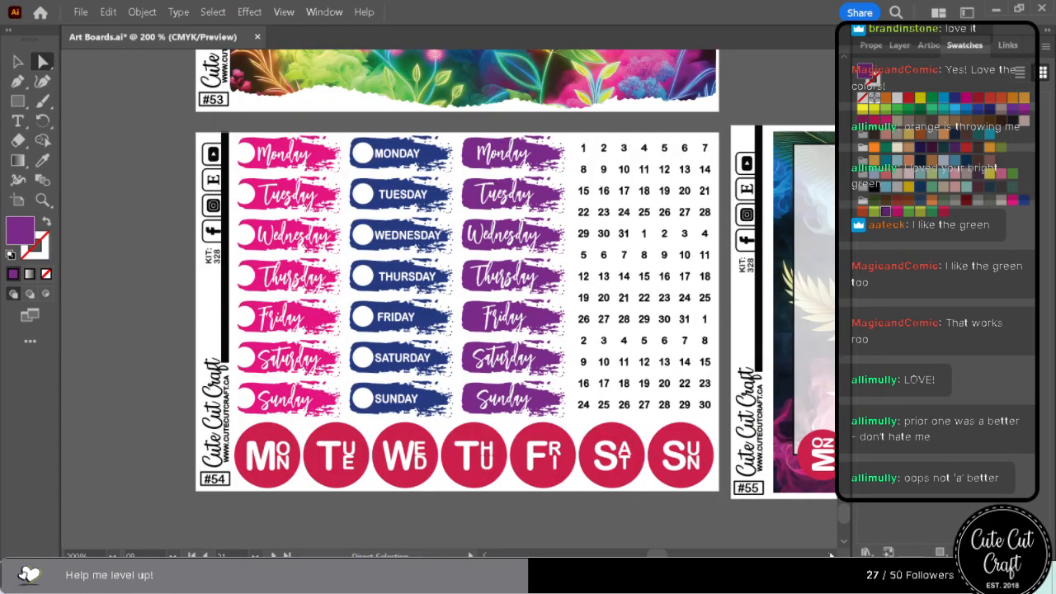
scroll(195, 493, right, 9)
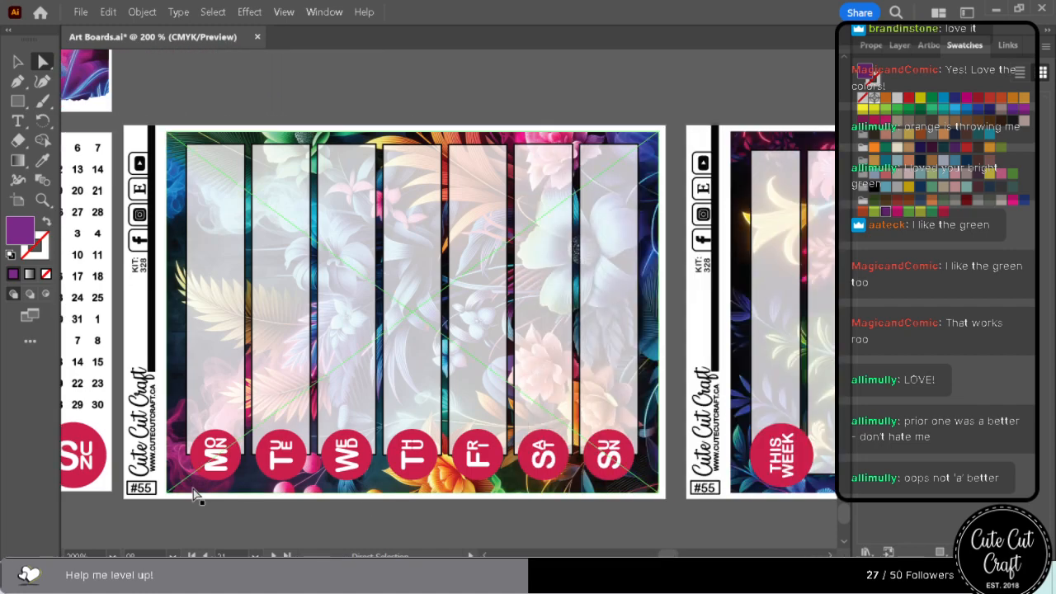
click(259, 450)
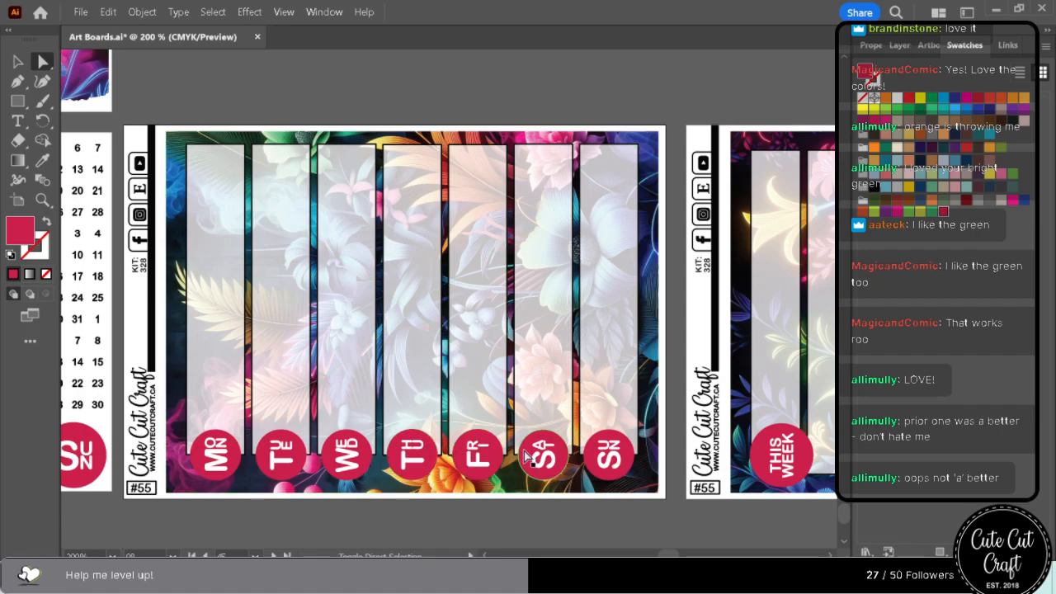
click(883, 211)
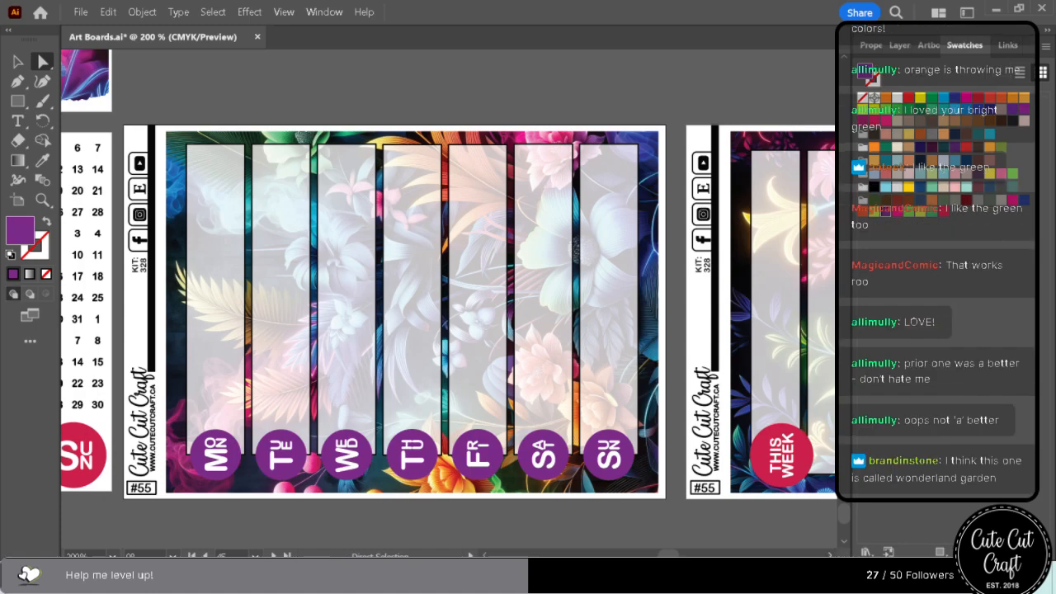
Recolour the crimson THIS WEEK circle on the second #55 sheet with the saved purple swatch.
scroll(448, 312, right, 5)
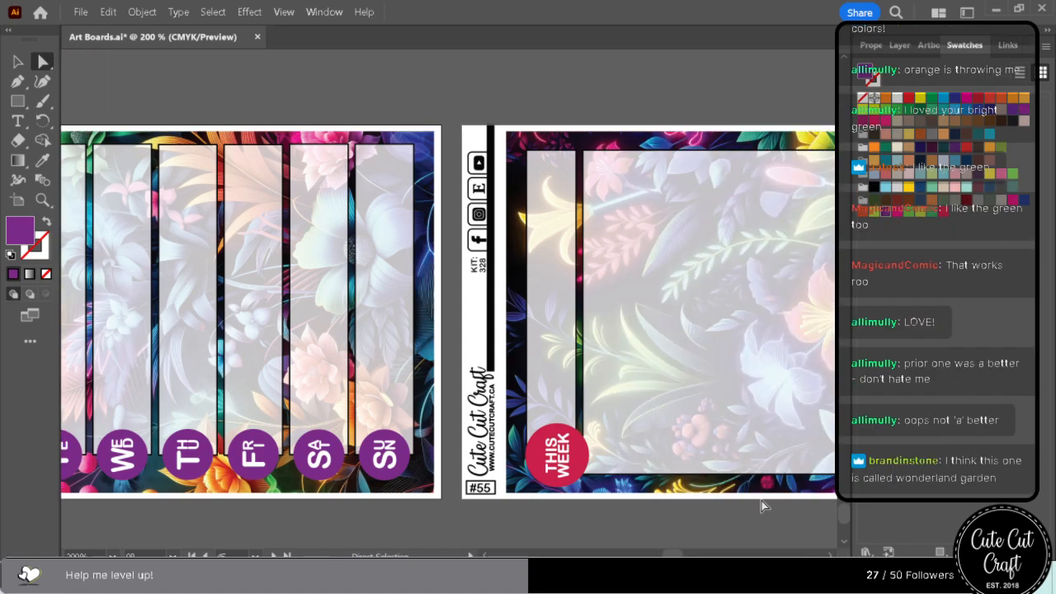
click(535, 450)
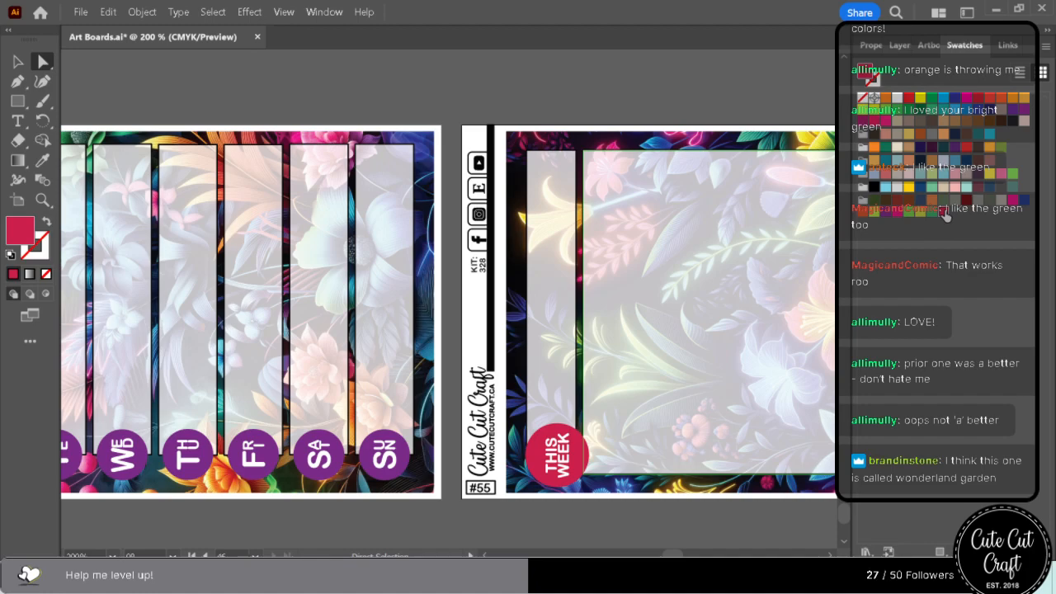
click(885, 212)
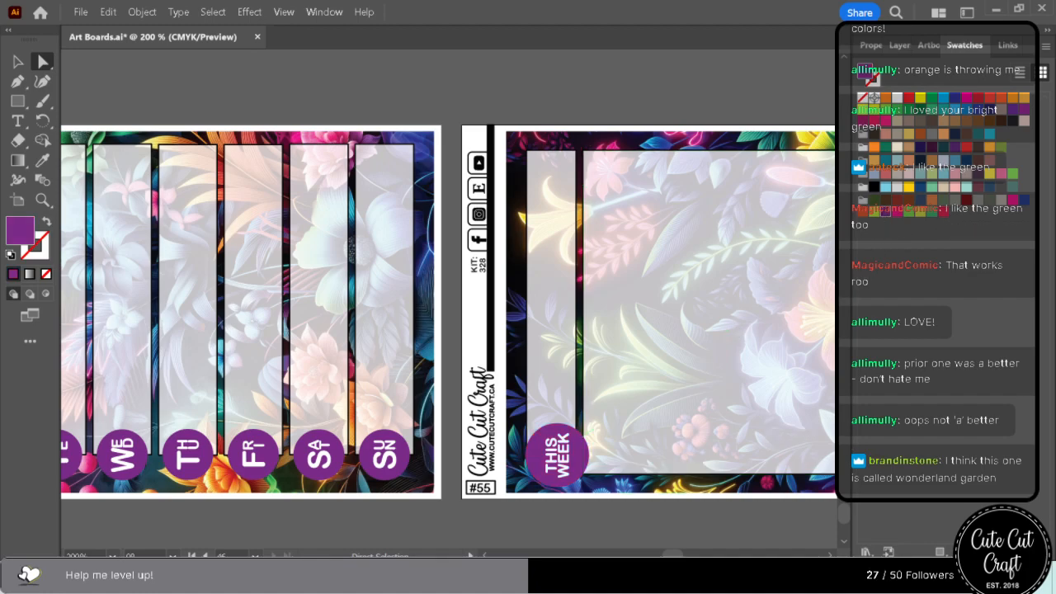
Go to the 3 - Short Boxes artboard and bring the spare flags and rings beside it into view.
mouse_move(672, 555)
mouse_down()
mouse_move(640, 555)
mouse_move(660, 555)
mouse_up()
click(930, 47)
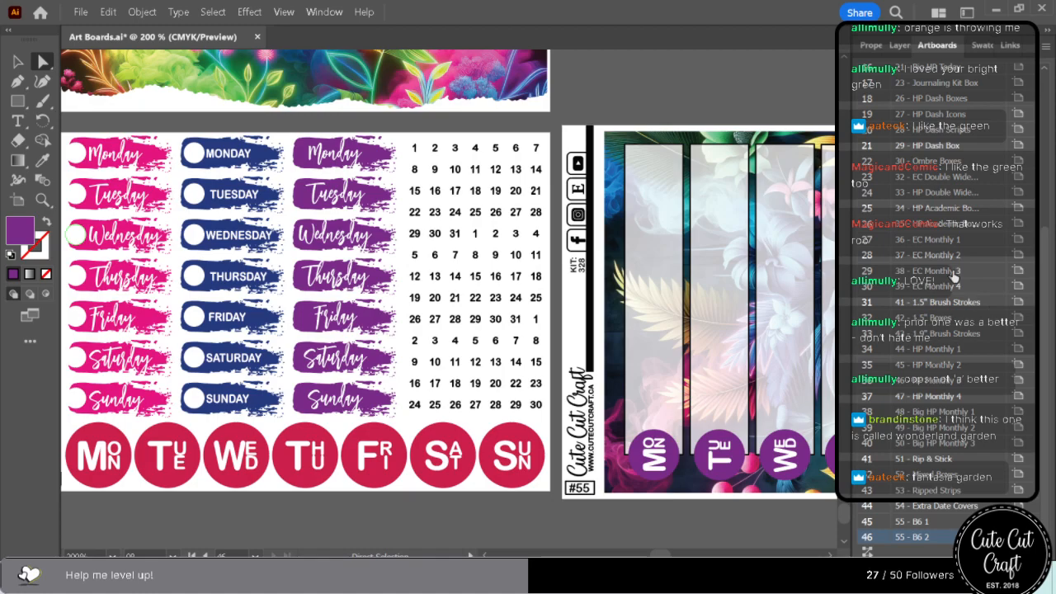
scroll(954, 252, up, 5)
double_click(911, 105)
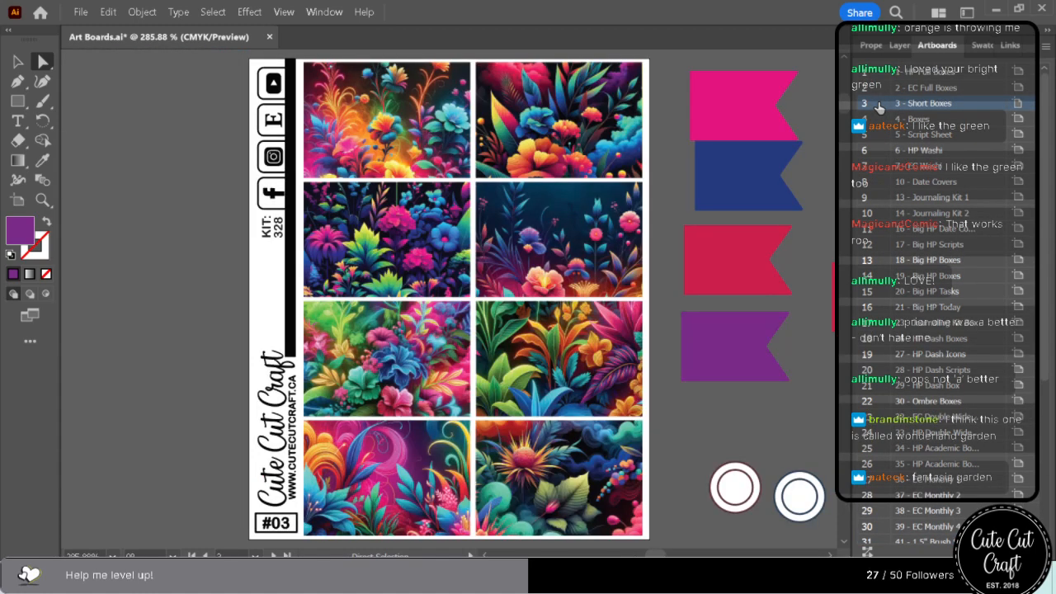
click(829, 555)
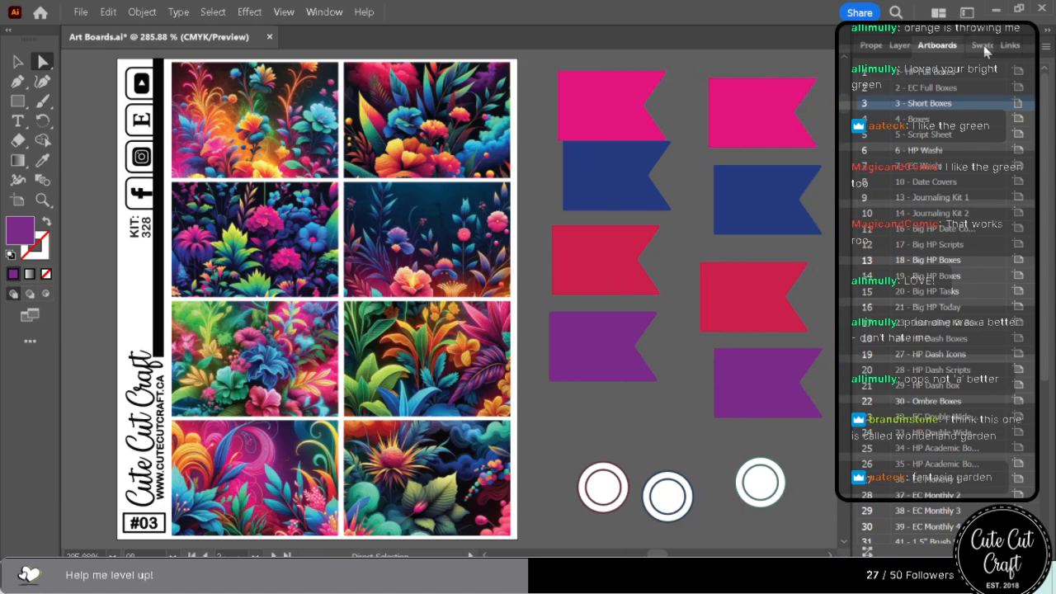
Select all objects sharing the first ring's stroke colour beside sheet #03 and recolour their strokes, trying navy before settling on magenta.
click(968, 45)
click(603, 488)
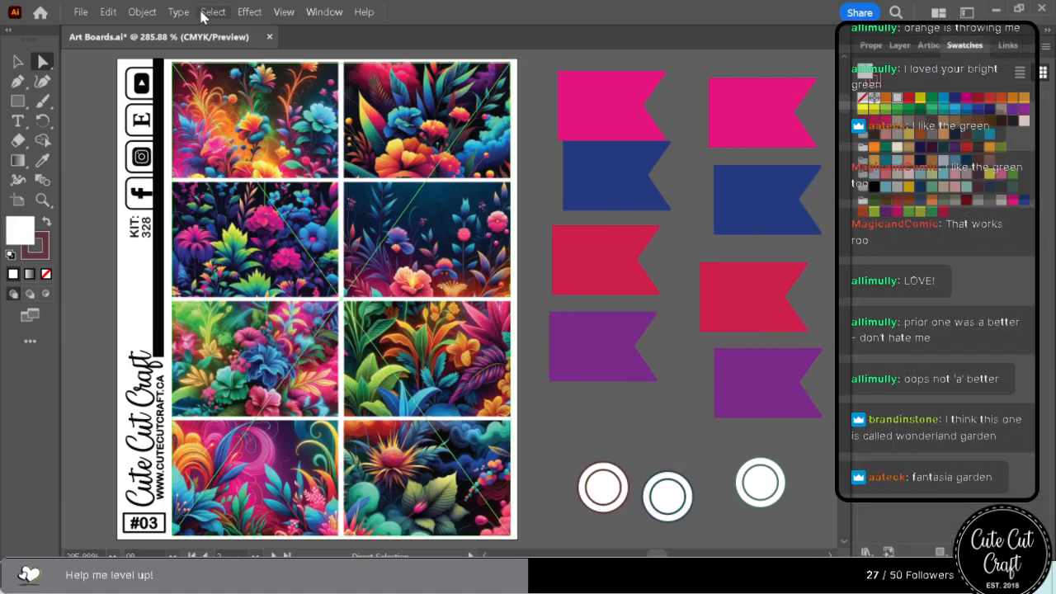
click(212, 11)
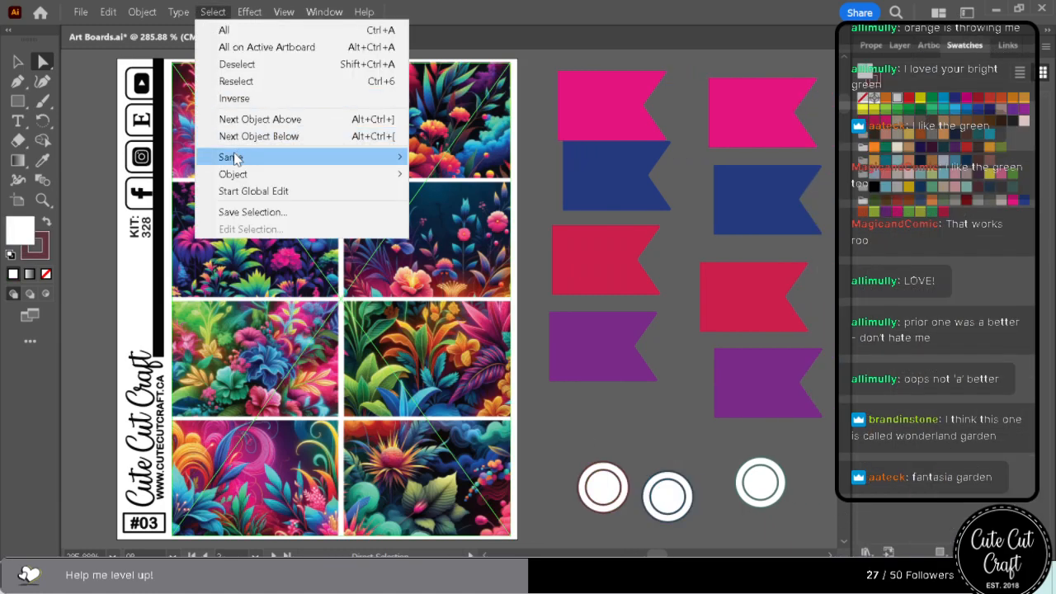
mouse_move(238, 159)
click(479, 271)
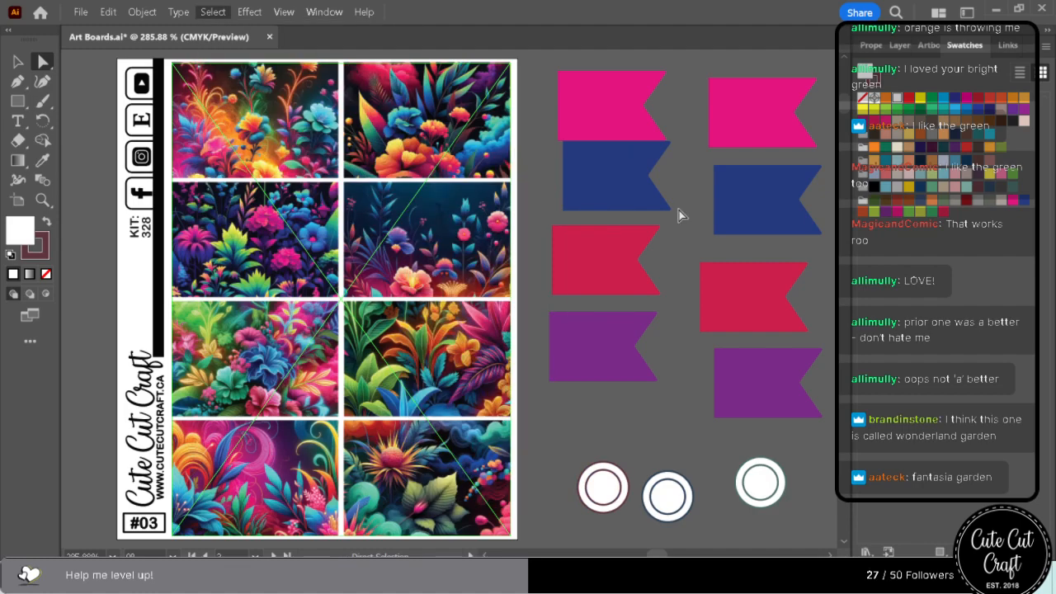
key(x)
click(1024, 199)
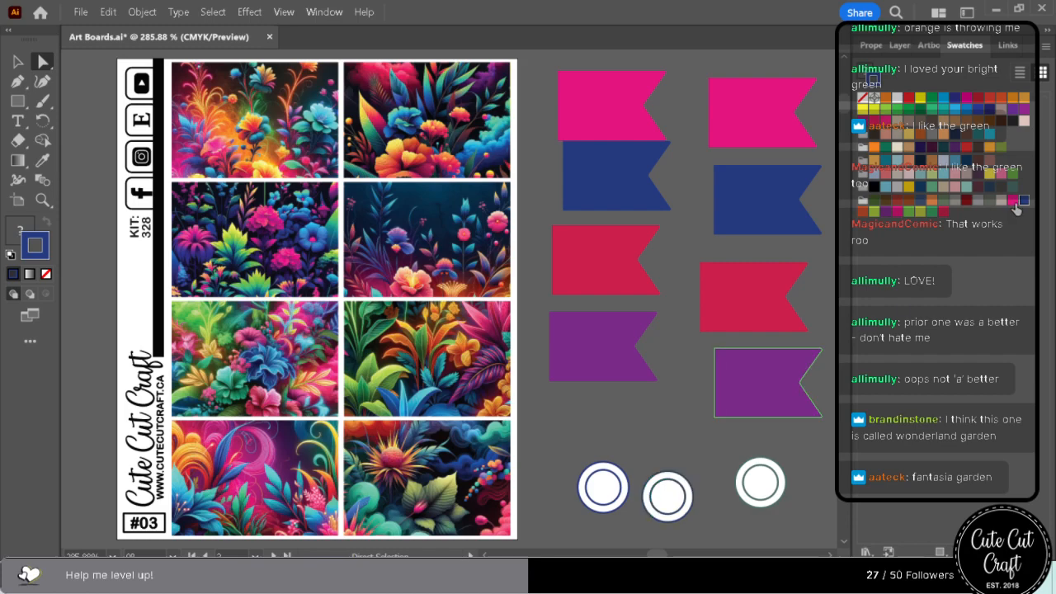
click(1013, 199)
Recolour the outline of the middle ring beside sheet #03.
click(649, 467)
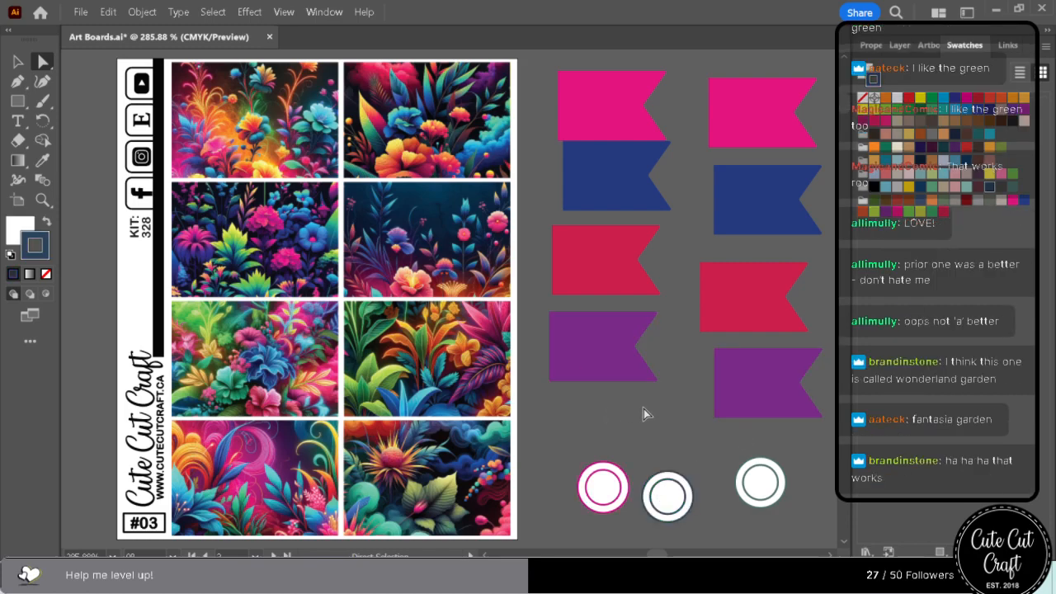
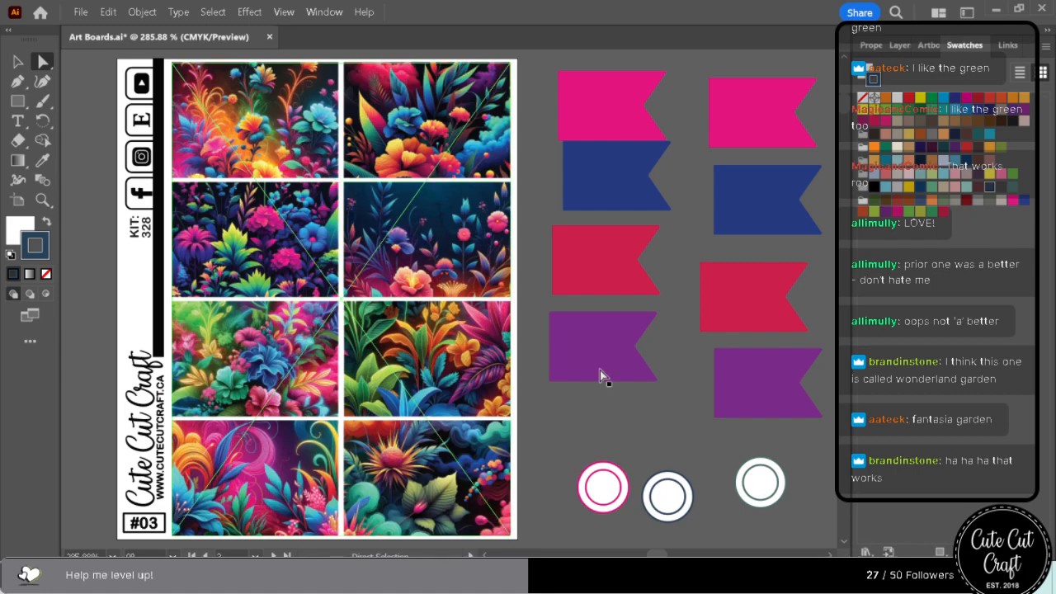
Select all objects sharing the middle ring's stroke colour beside sheet #03 and recolour their strokes purple.
click(212, 12)
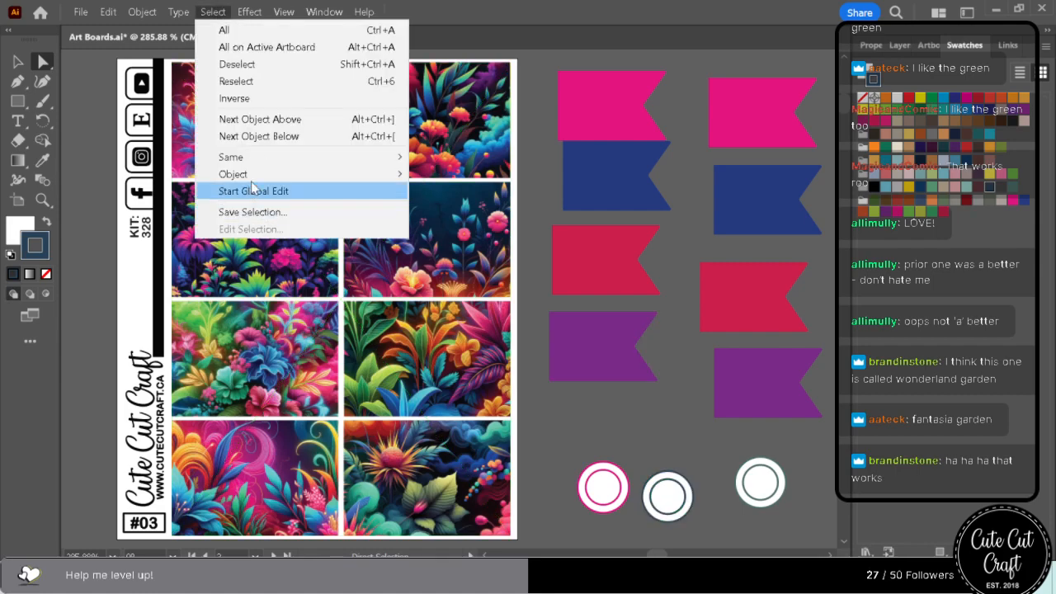
mouse_move(248, 157)
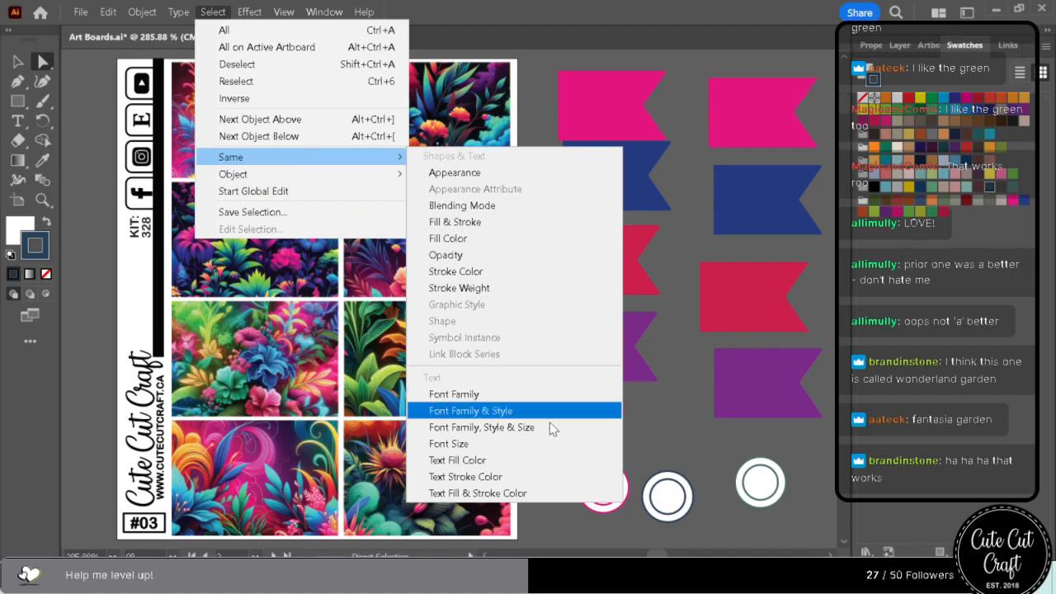
click(520, 271)
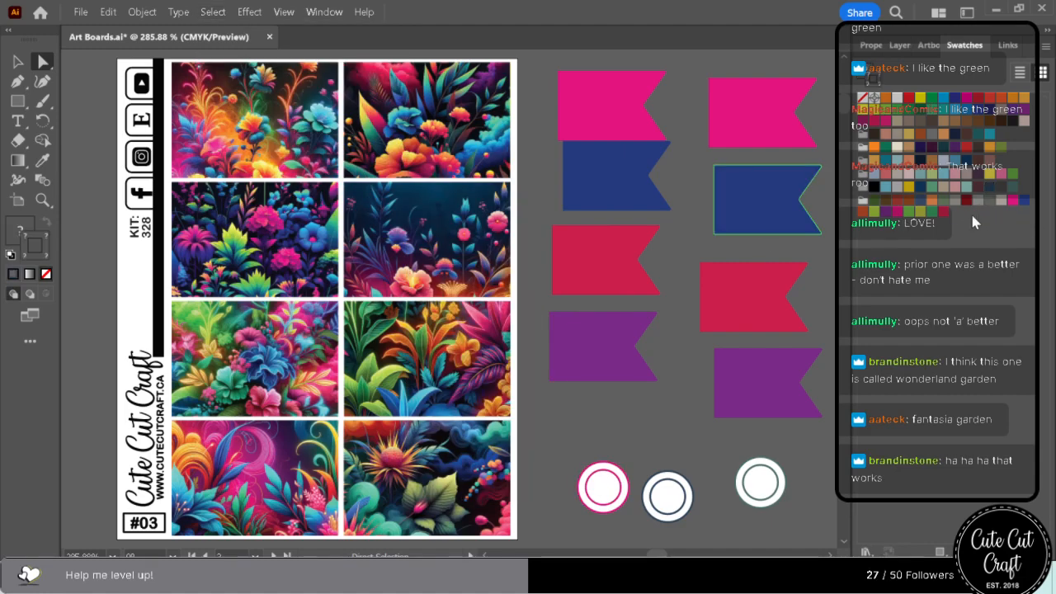
Select everything matching the green stroke of the last ring beside sheet #03 and recolour those strokes with the crimson swatch.
click(760, 483)
click(212, 12)
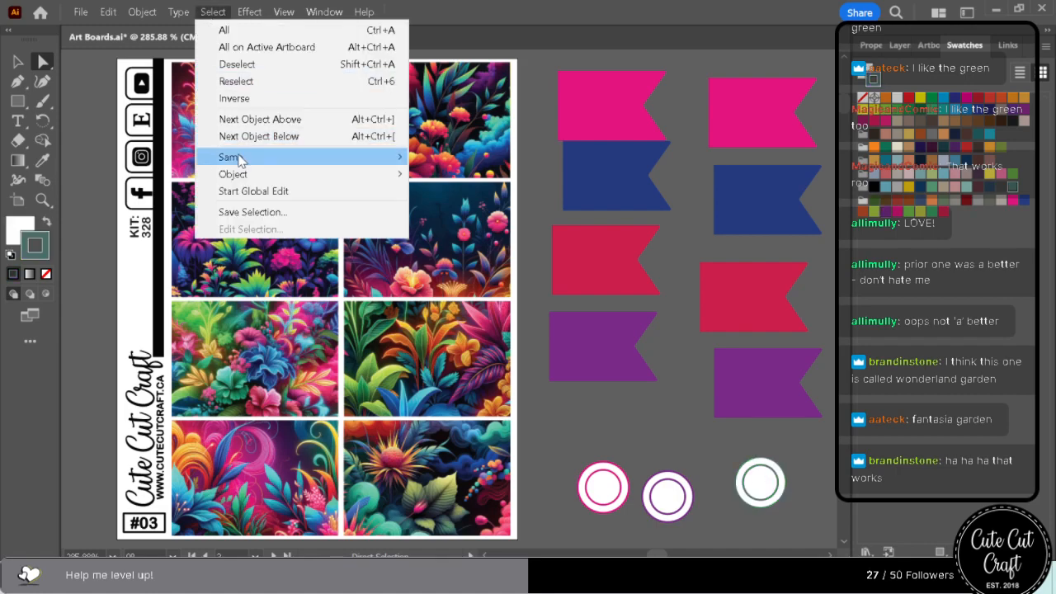
mouse_move(237, 158)
click(459, 288)
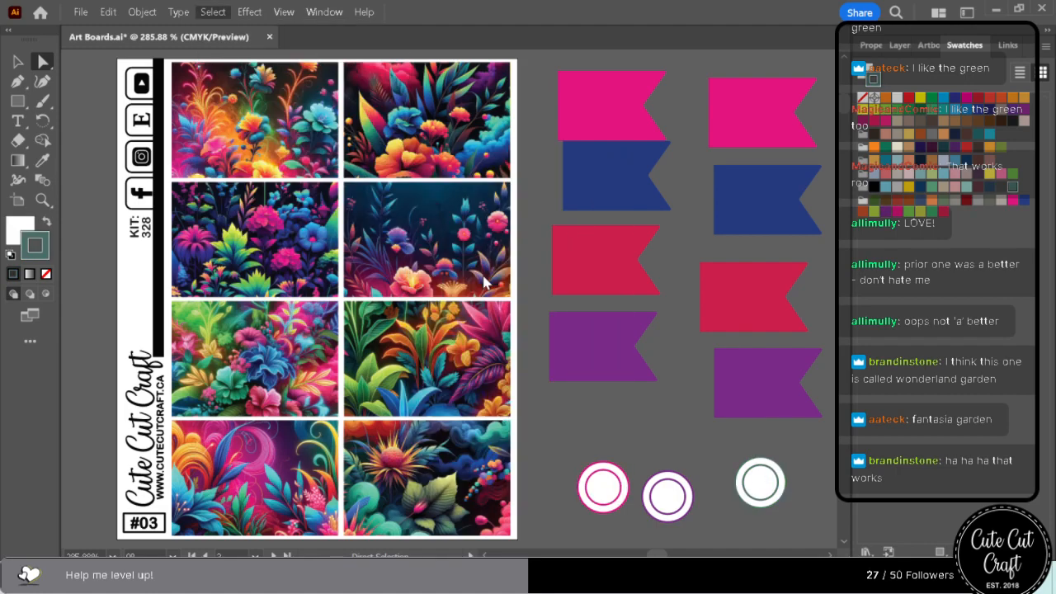
click(943, 211)
click(742, 421)
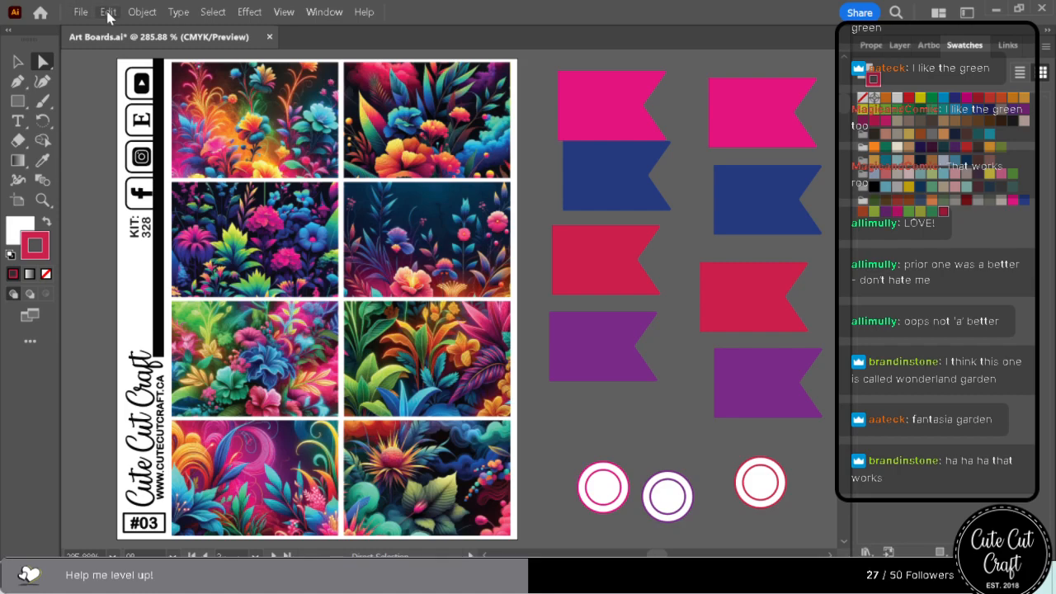
Find and replace every occurrence of the kit number 328 with 335 throughout the document.
click(145, 11)
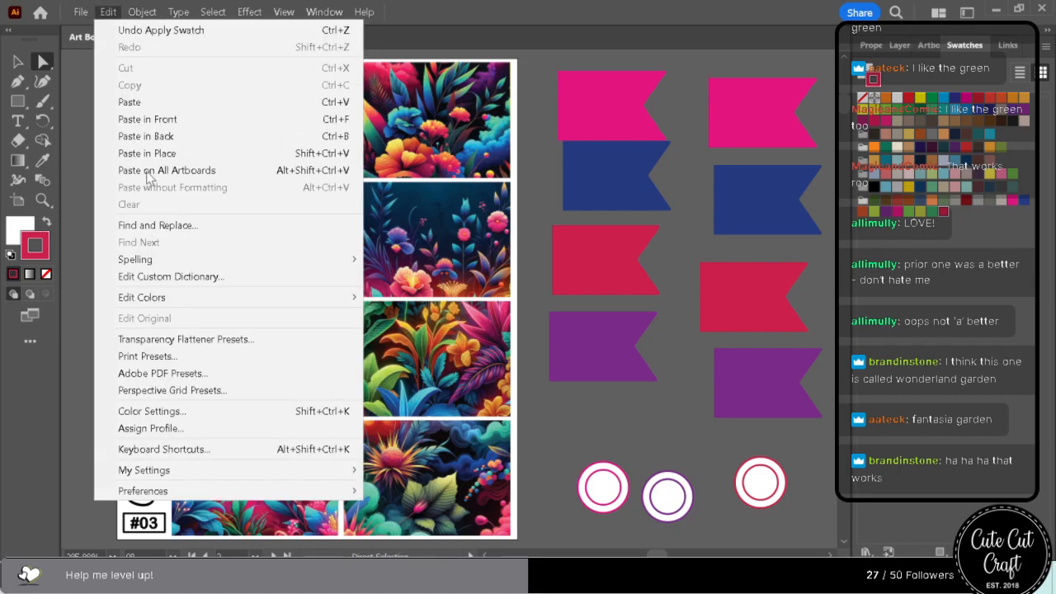
click(153, 189)
text(328)
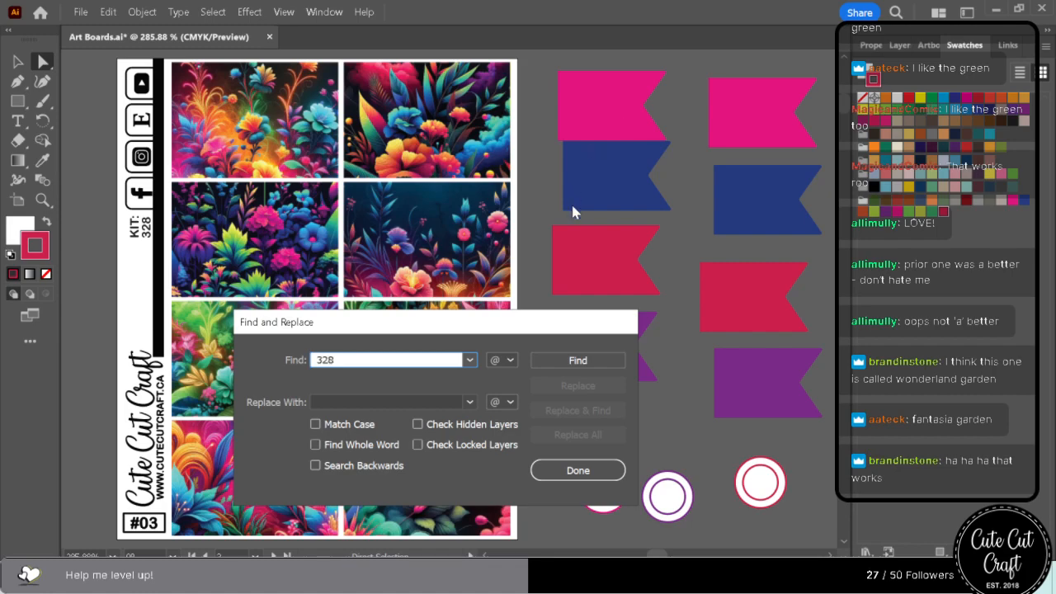
click(604, 361)
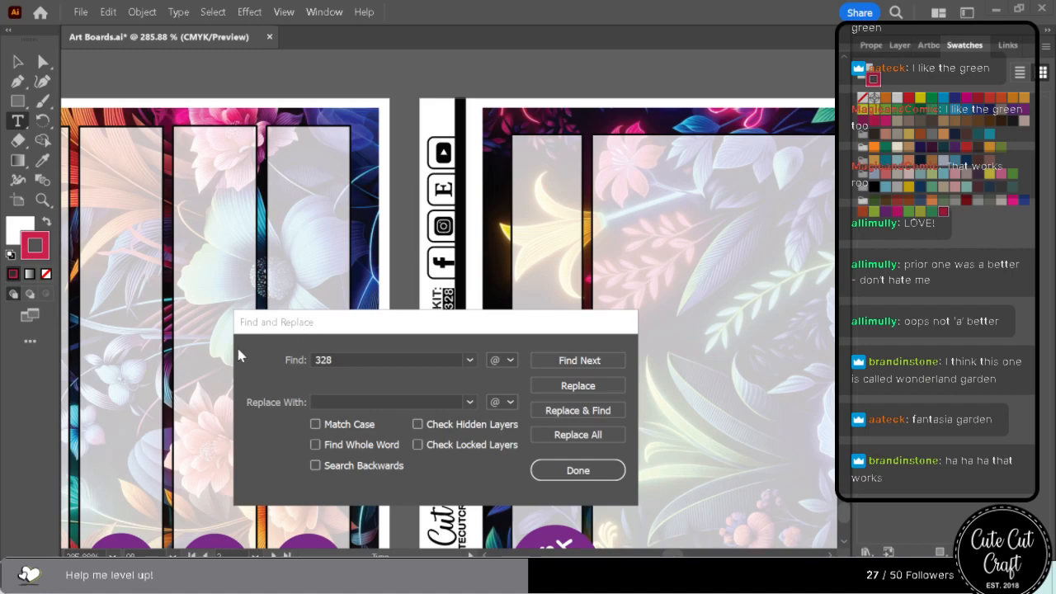
click(303, 408)
text(335)
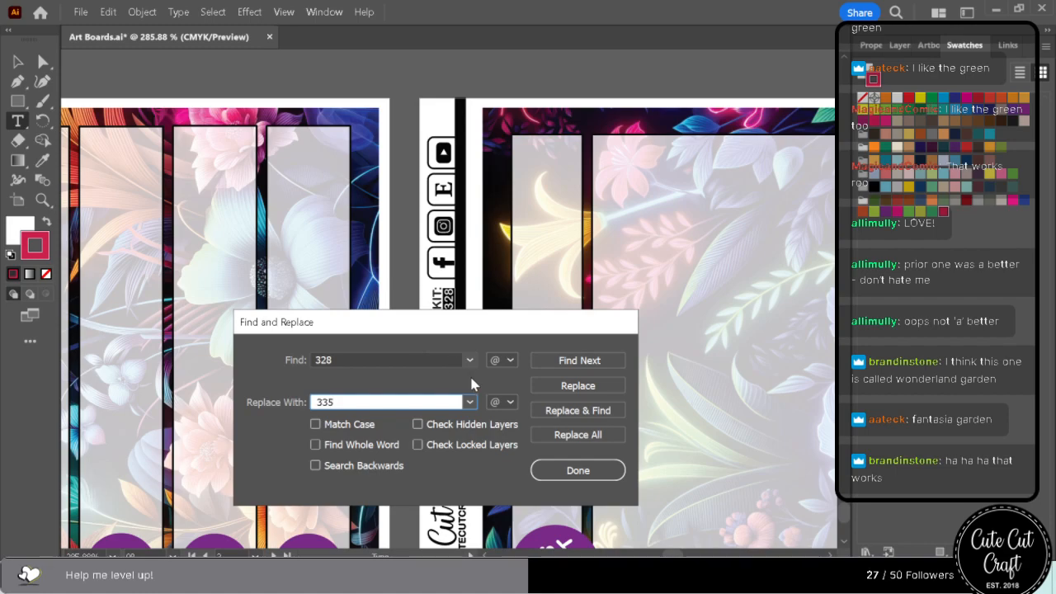
click(573, 364)
click(592, 434)
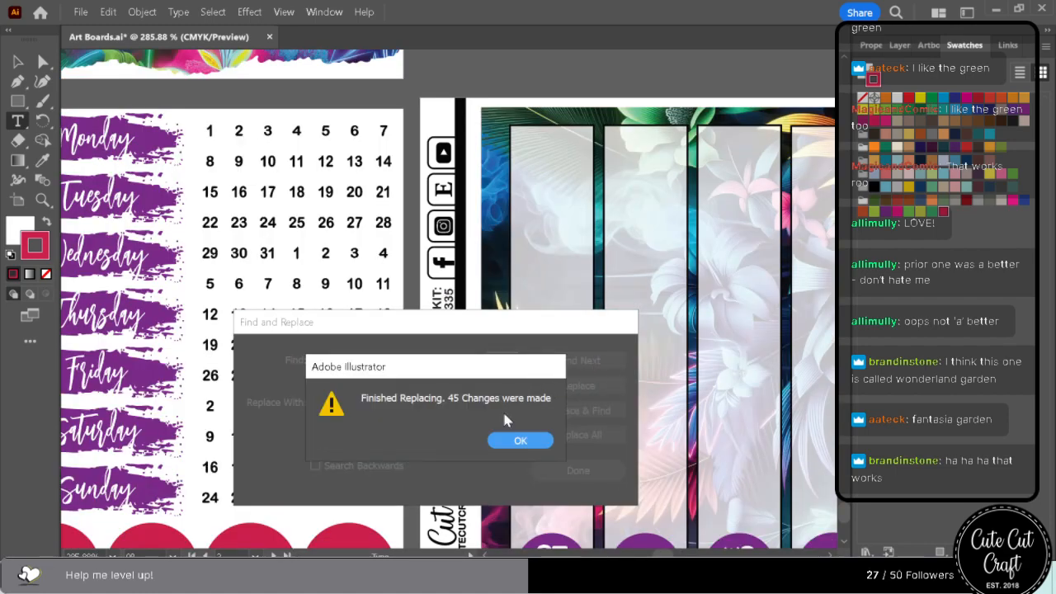
click(503, 435)
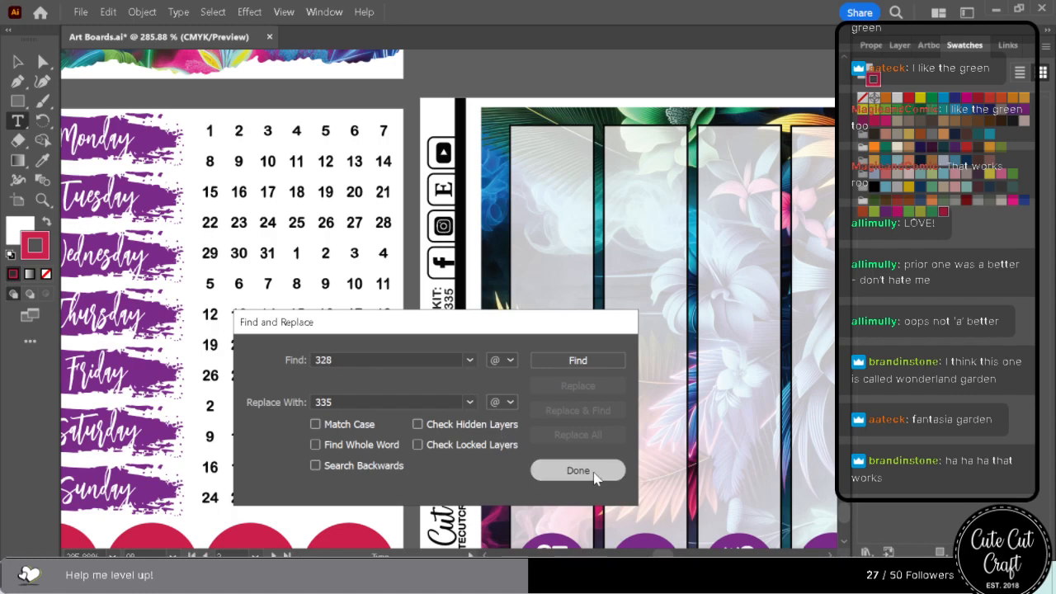
click(594, 470)
Start saving the document under a new location and create and open a folder named KIT 335 in Master Files.
click(80, 12)
click(111, 170)
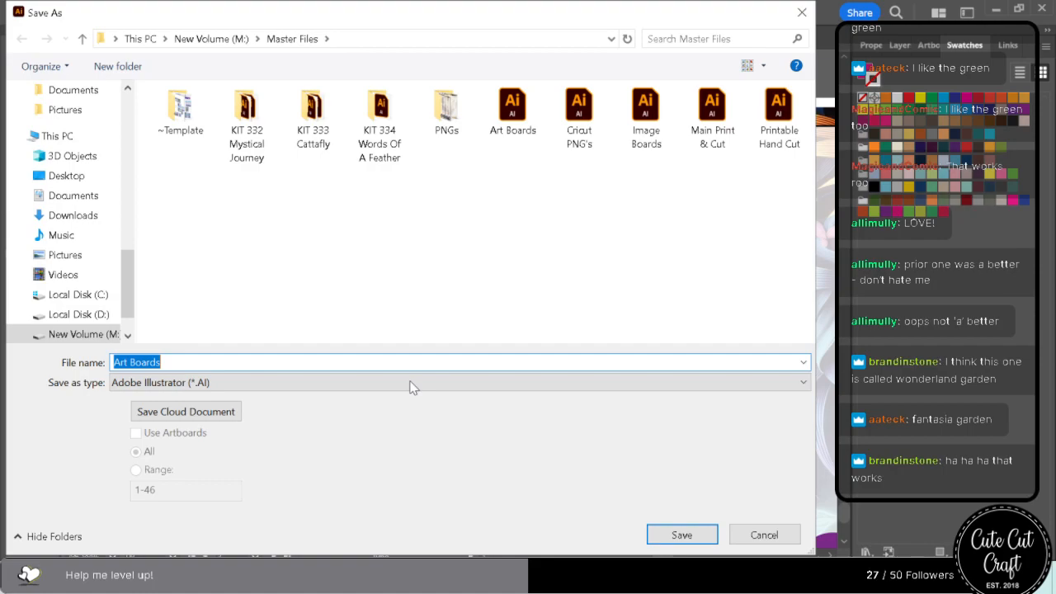
key(ctrl+shift+n)
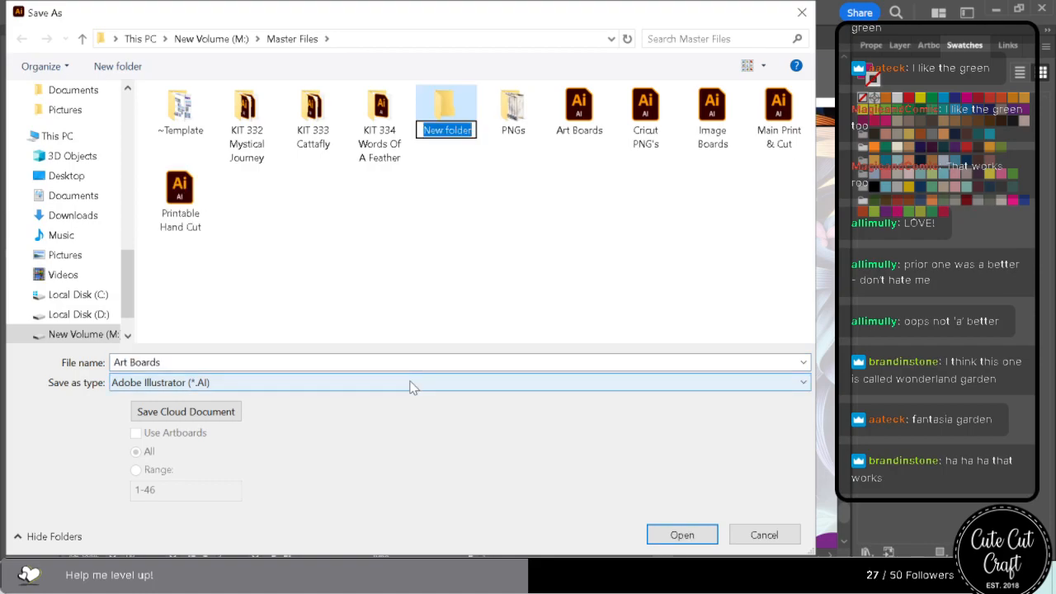
text(kit)
key(BackSpace)
key(BackSpace)
key(BackSpace)
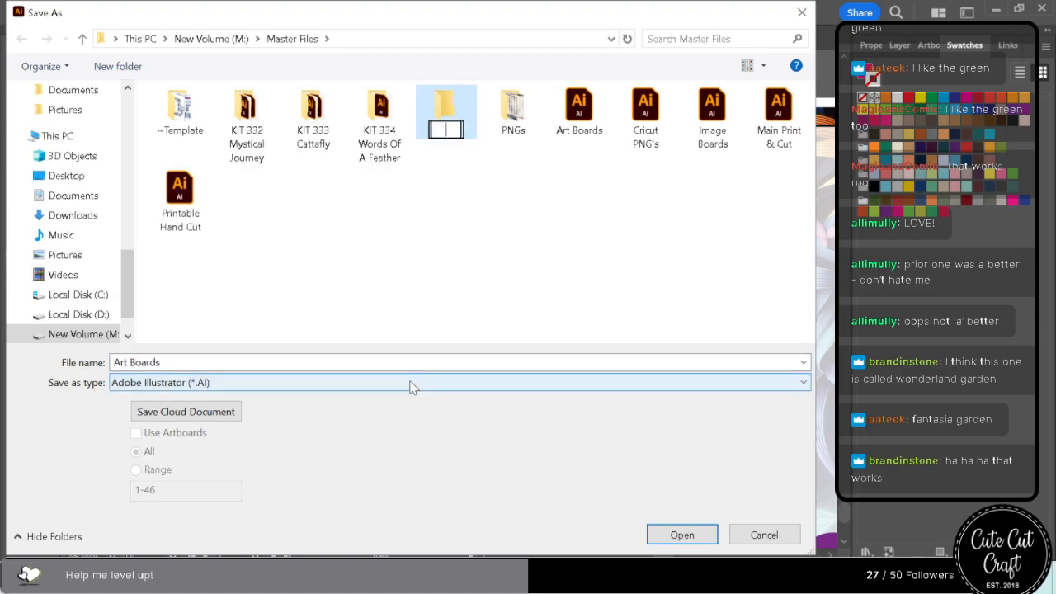
text(KIT 335)
key(Return)
double_click(435, 105)
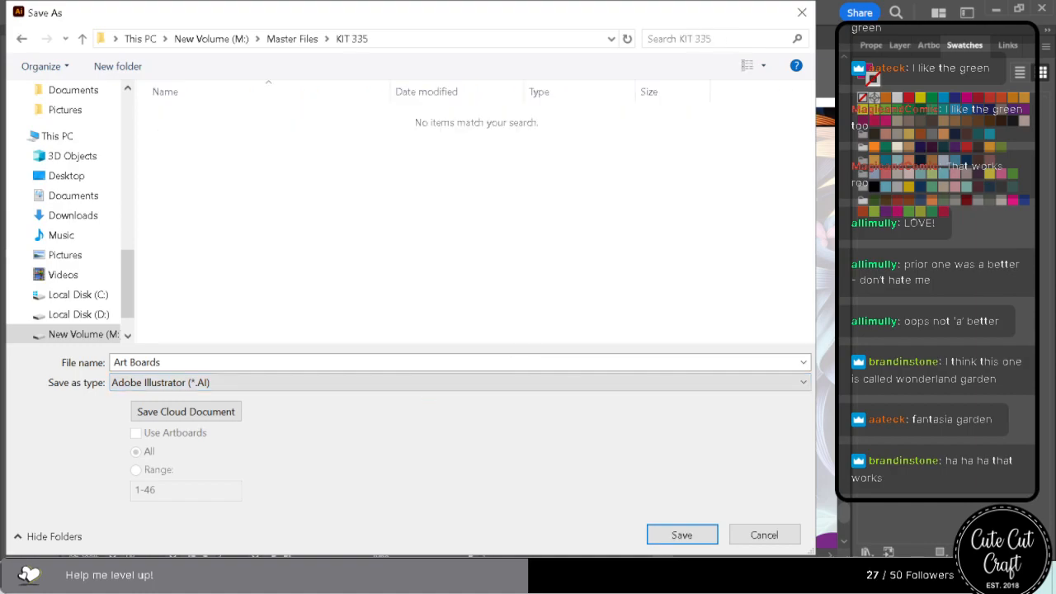
Save the Art Boards file into the KIT 335 folder as an Illustrator 2020 document with linked files included.
click(683, 535)
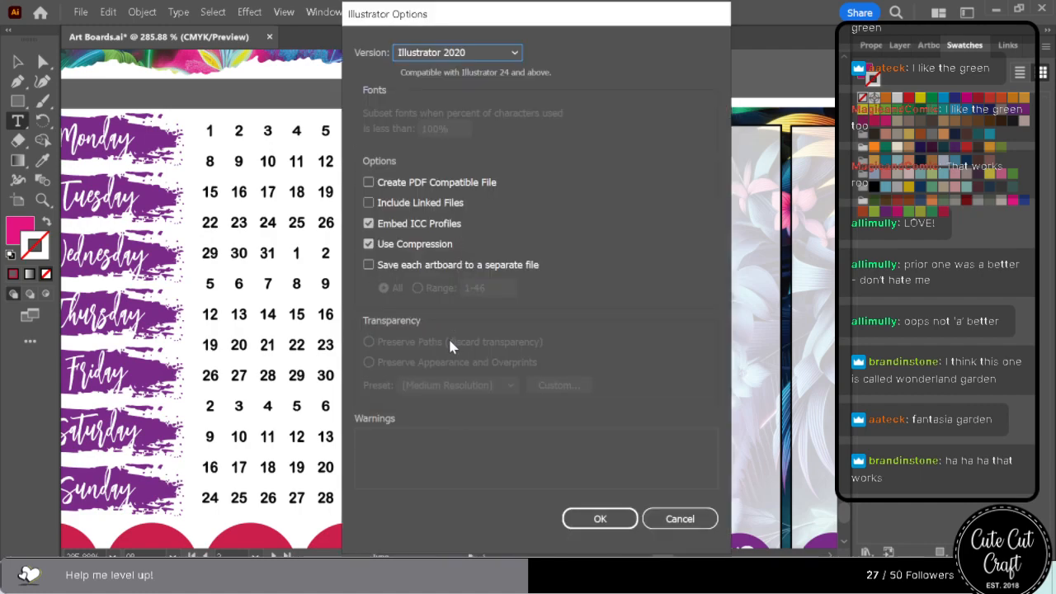
click(412, 204)
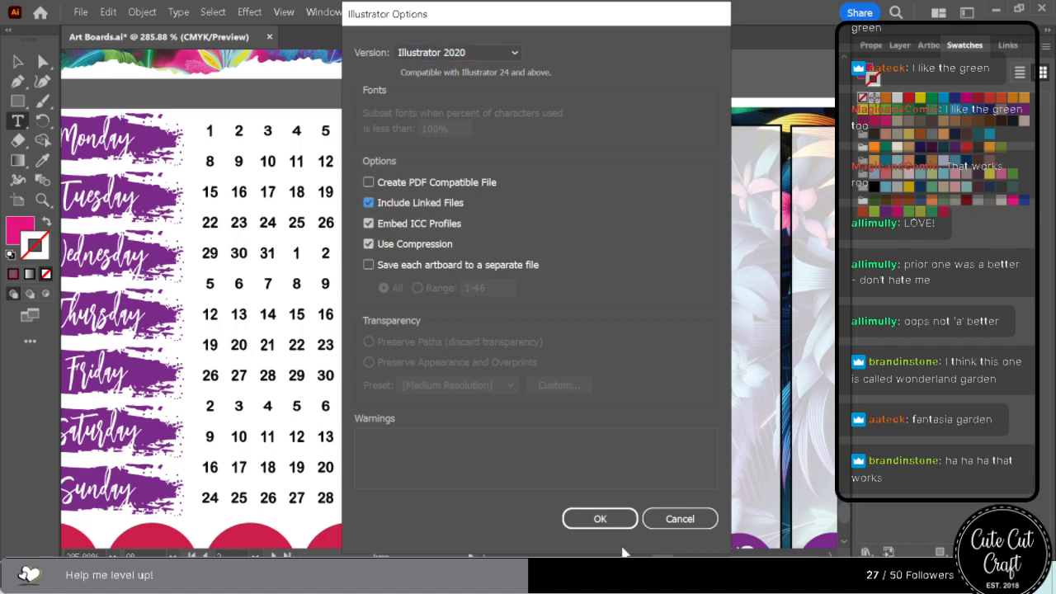
click(608, 521)
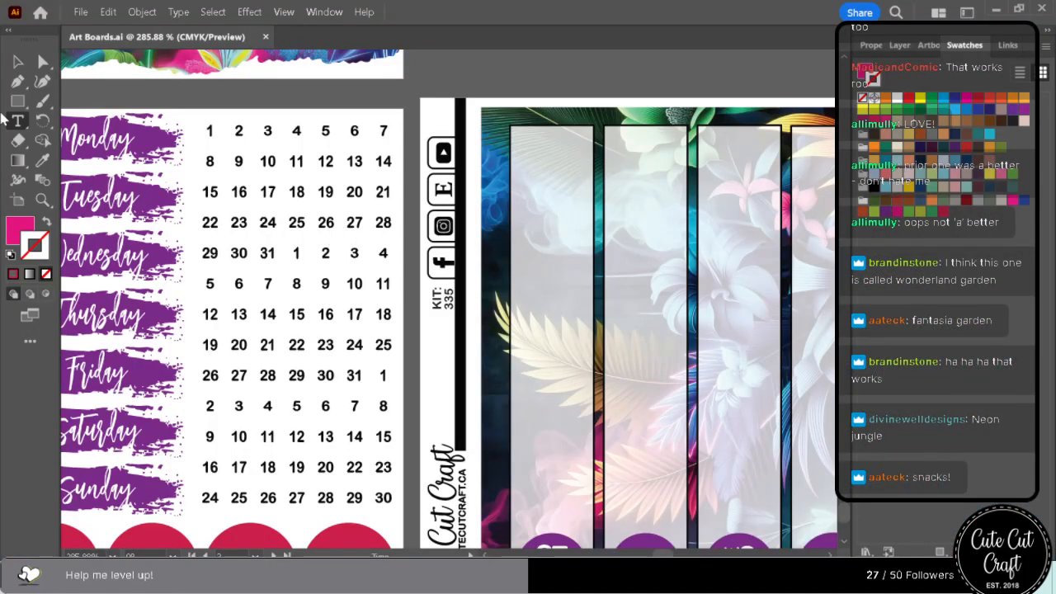
Set up an Export for Screens covering all the artboards.
click(80, 13)
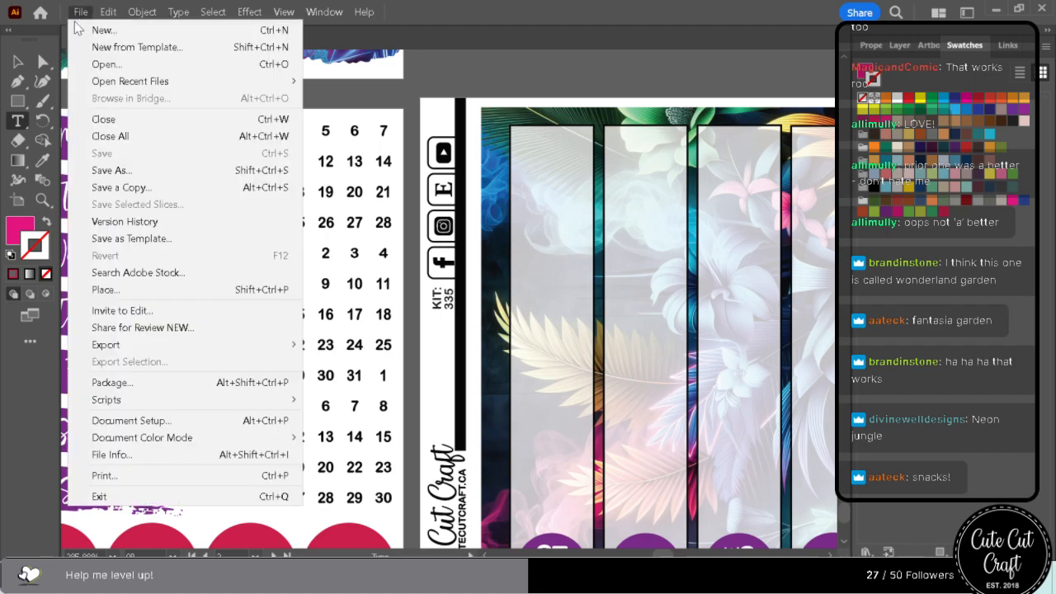
mouse_move(129, 341)
click(478, 342)
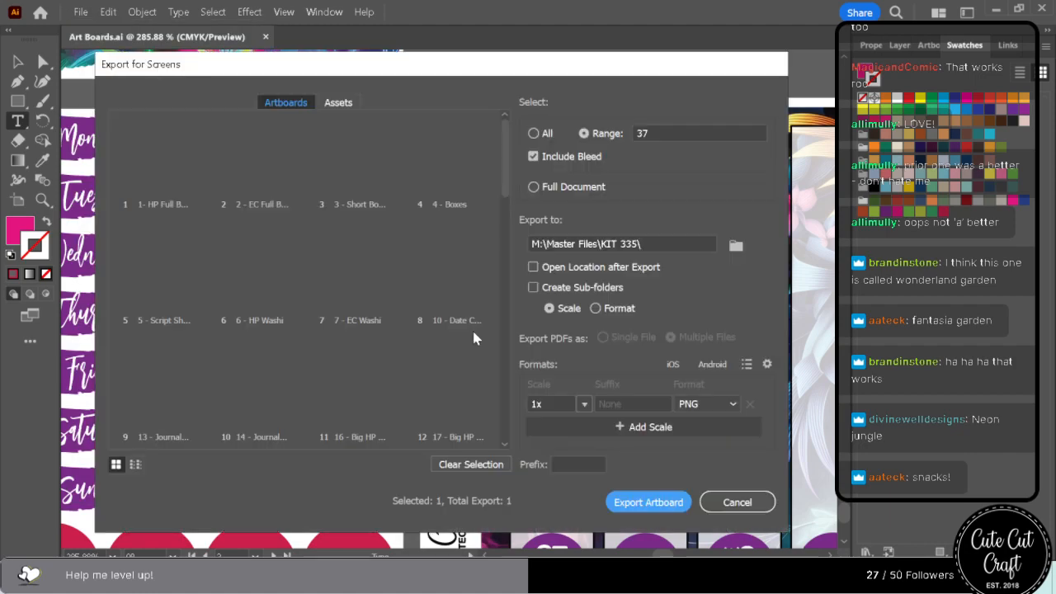
click(534, 132)
click(735, 246)
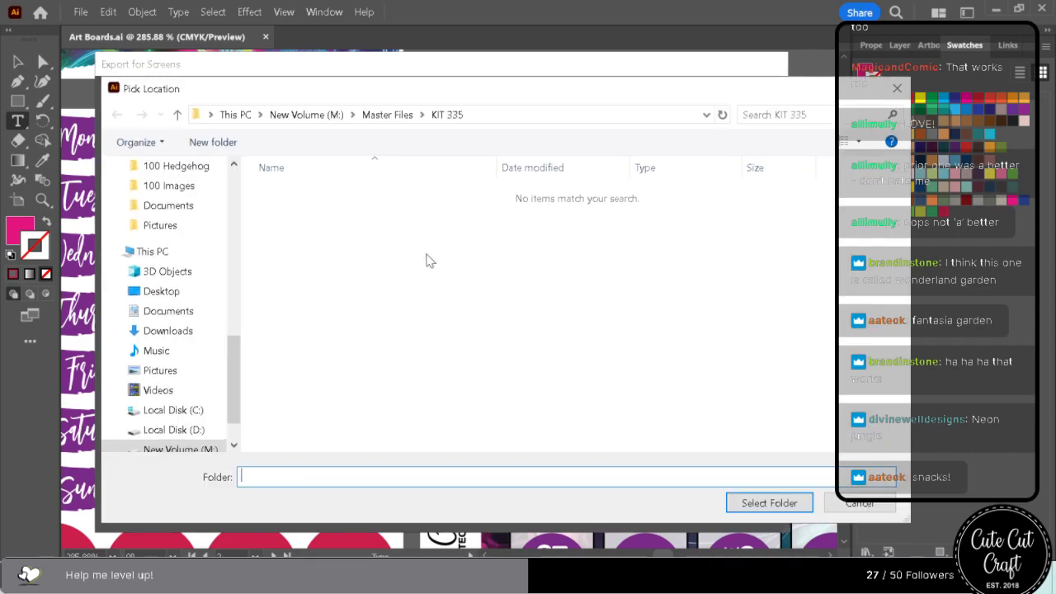
click(387, 115)
click(613, 186)
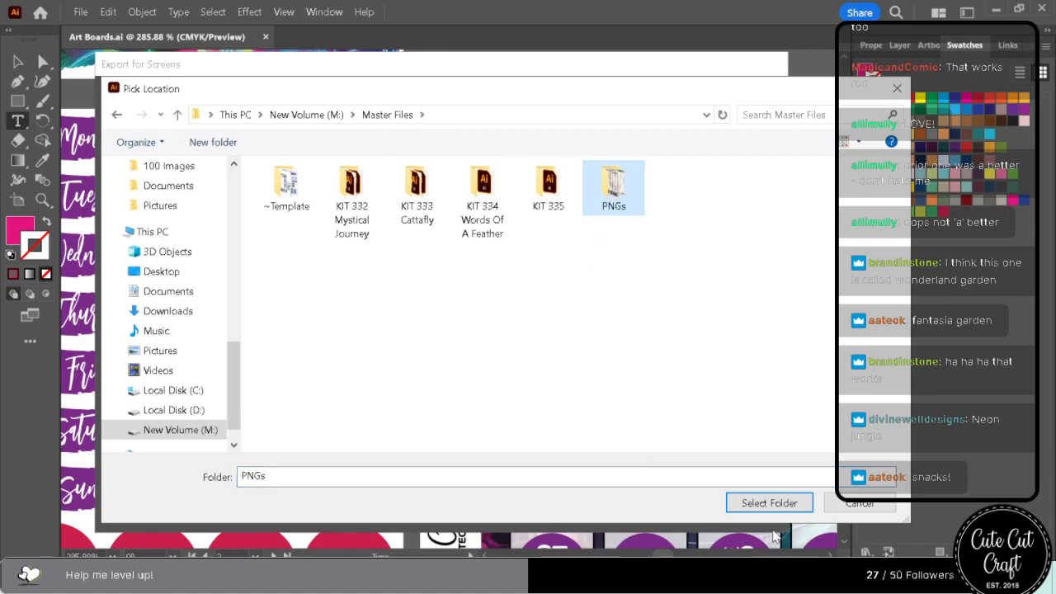
click(861, 503)
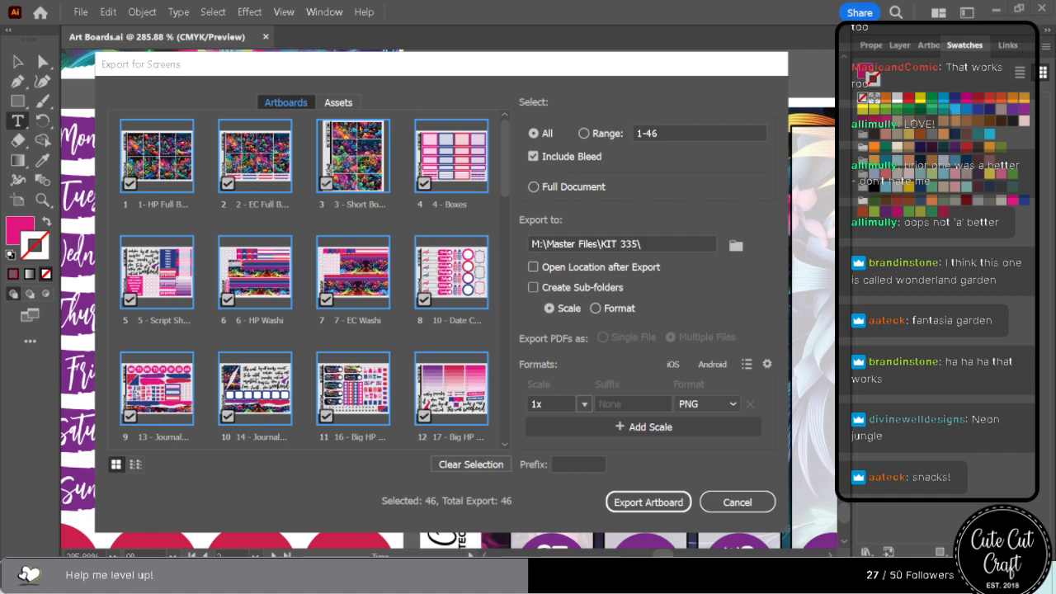
Set the PNG export scale by resolution to 600 ppi.
click(585, 406)
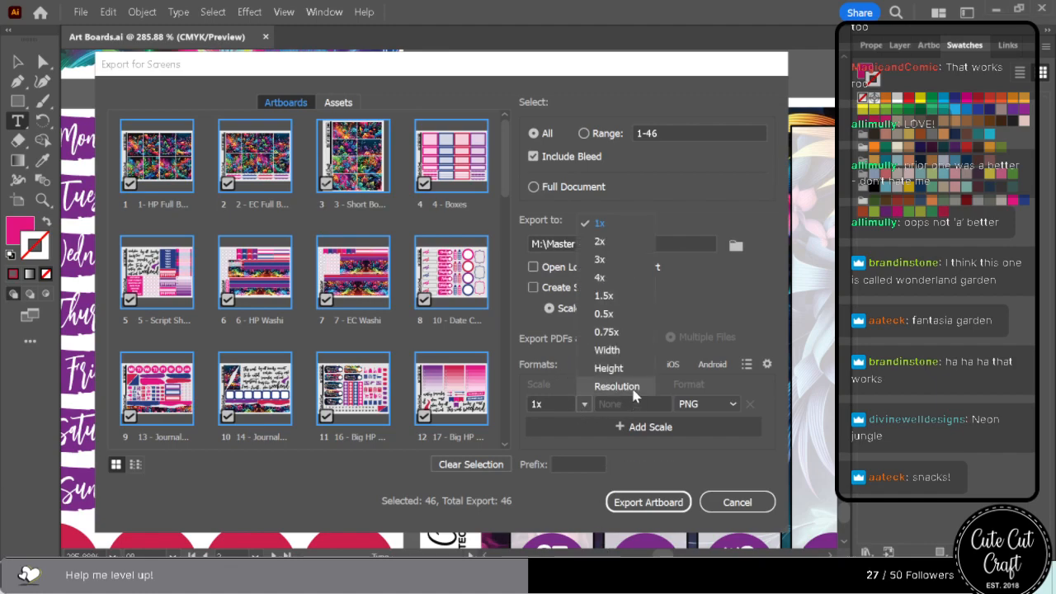
click(608, 387)
click(543, 403)
double_click(543, 403)
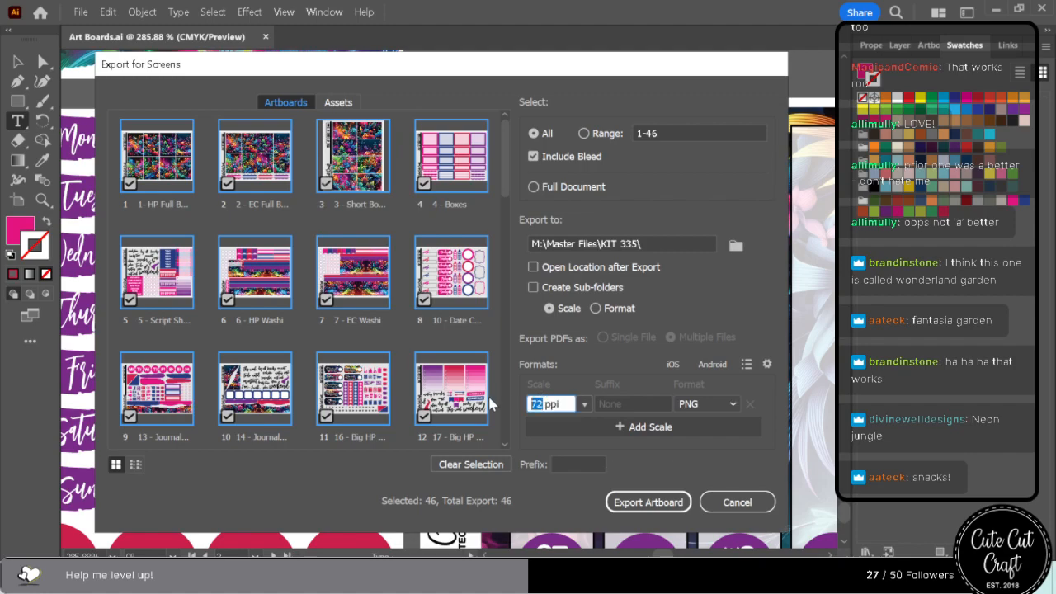
text(3)
key(BackSpace)
text(600)
Choose the PNGs folder in Master Files as the export destination and export all the artboards.
click(735, 245)
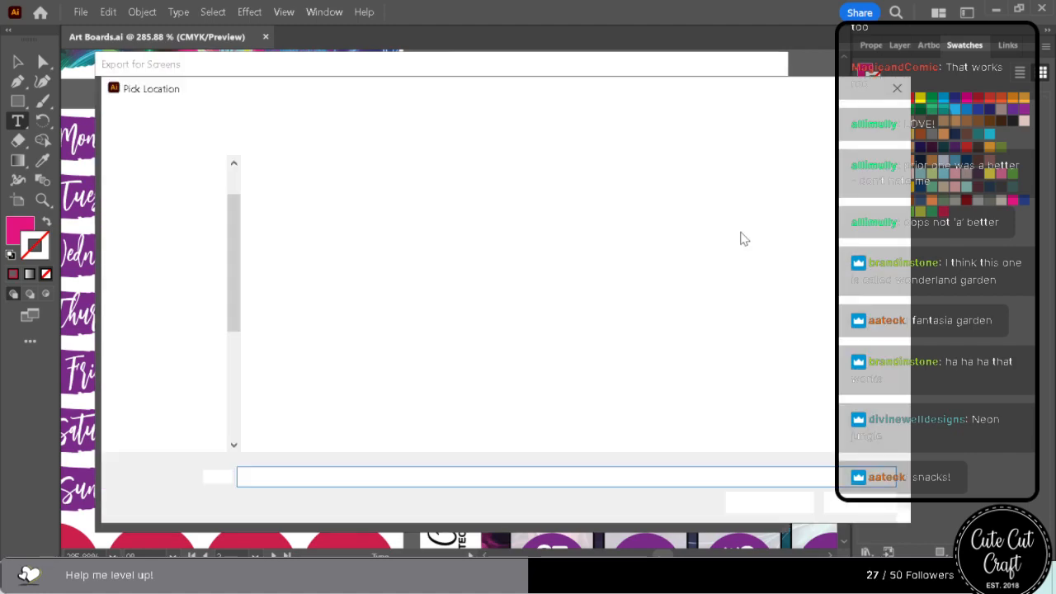
click(387, 115)
click(614, 186)
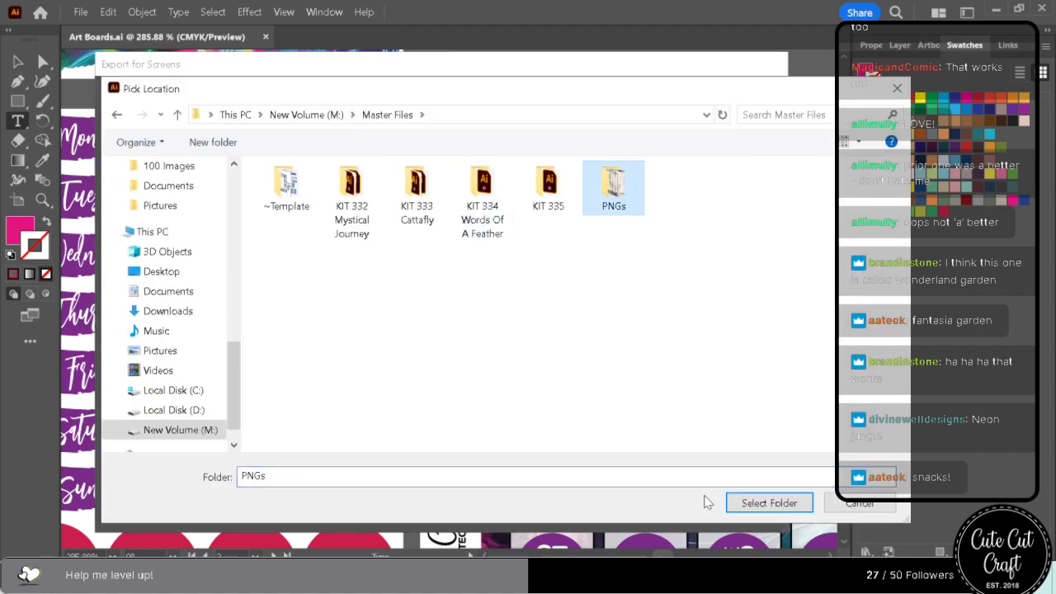
click(772, 503)
click(649, 503)
click(639, 433)
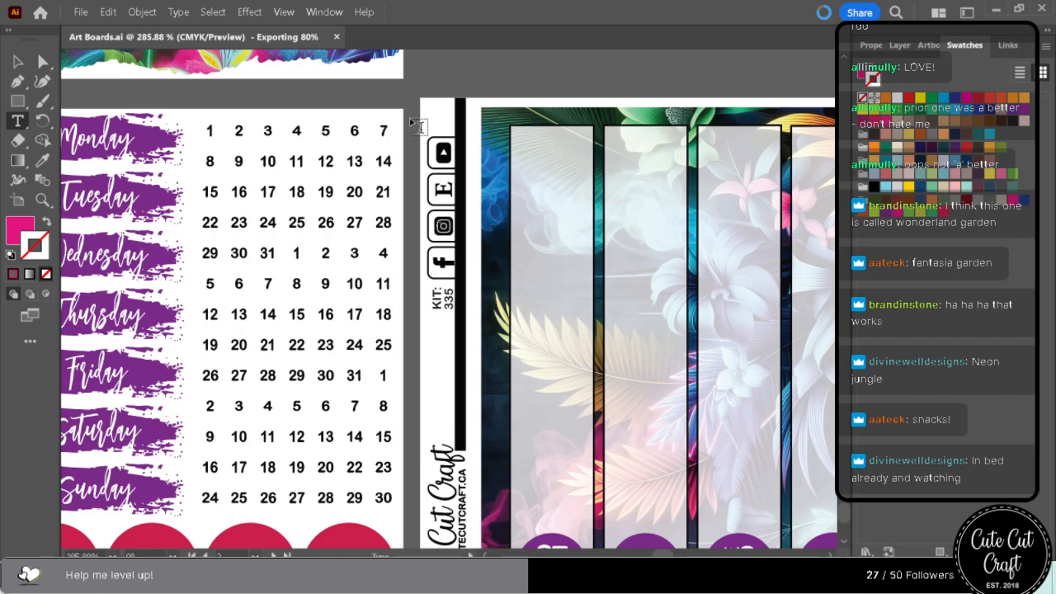
Go to the 1 - HP Full Boxes artboard.
click(929, 45)
scroll(868, 76, up, 1)
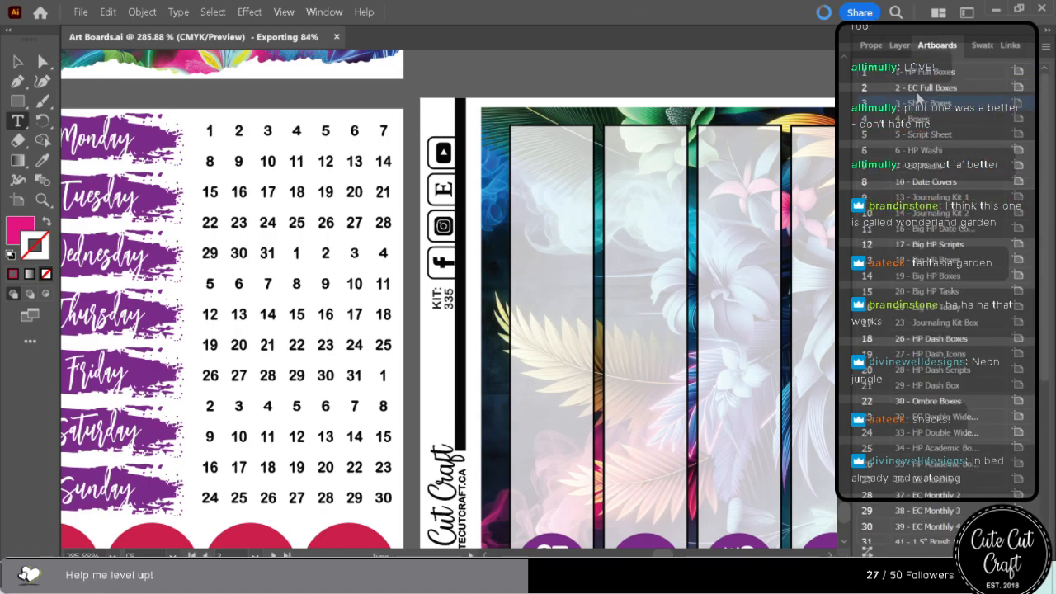
double_click(866, 76)
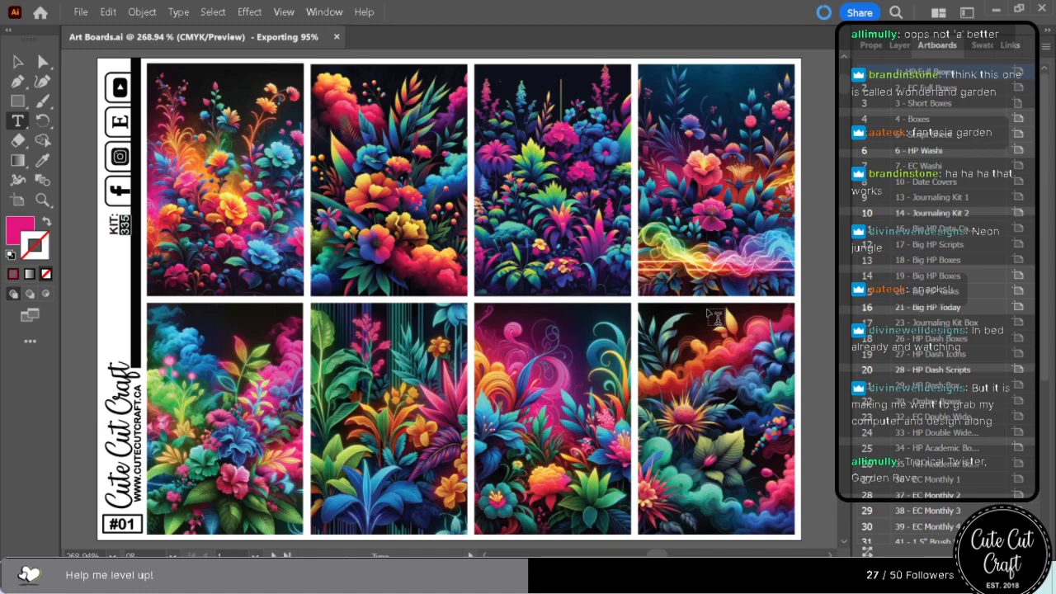
Set up another Export for Screens of all the artboards with the 250ppi folder inside PNGs as the destination.
click(82, 13)
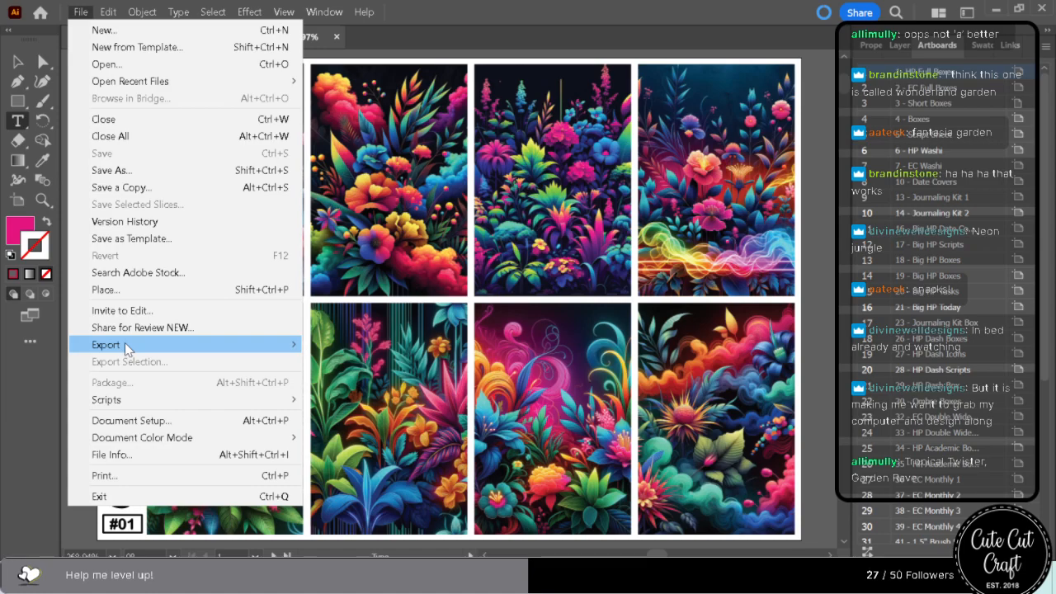
mouse_move(265, 350)
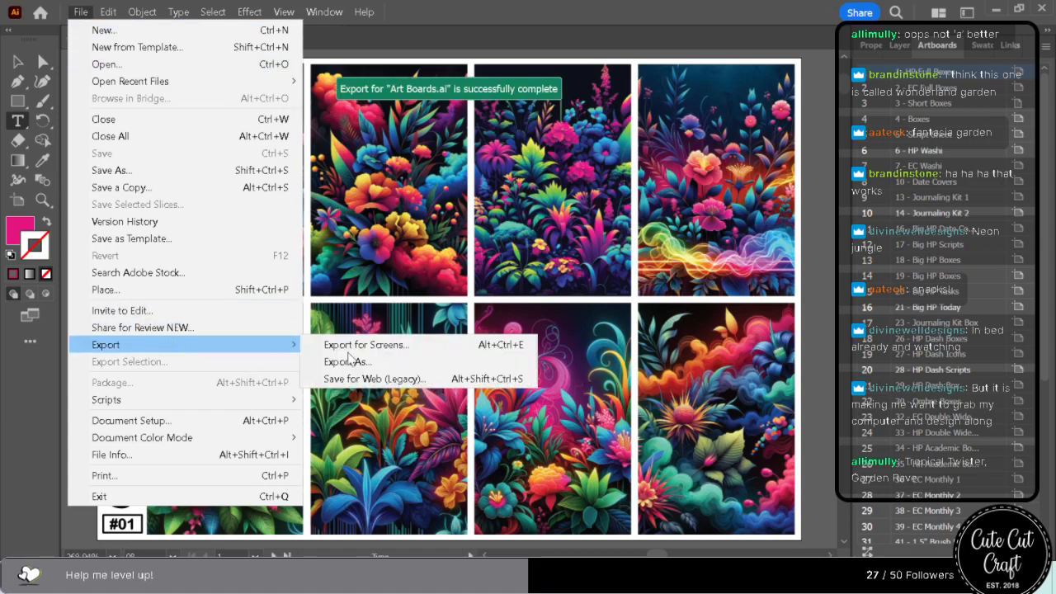
click(420, 346)
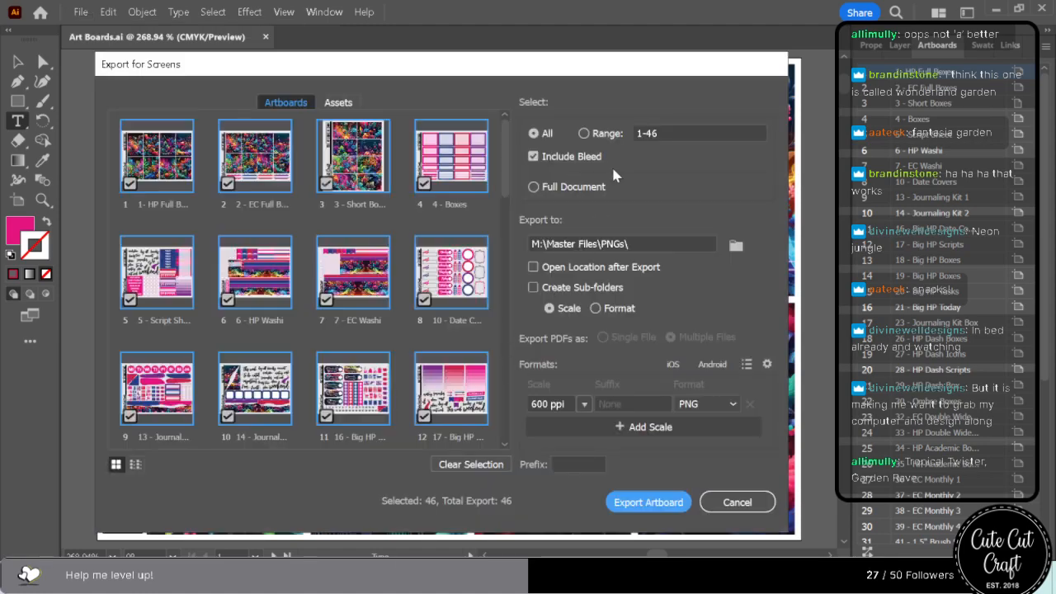
click(736, 245)
click(278, 209)
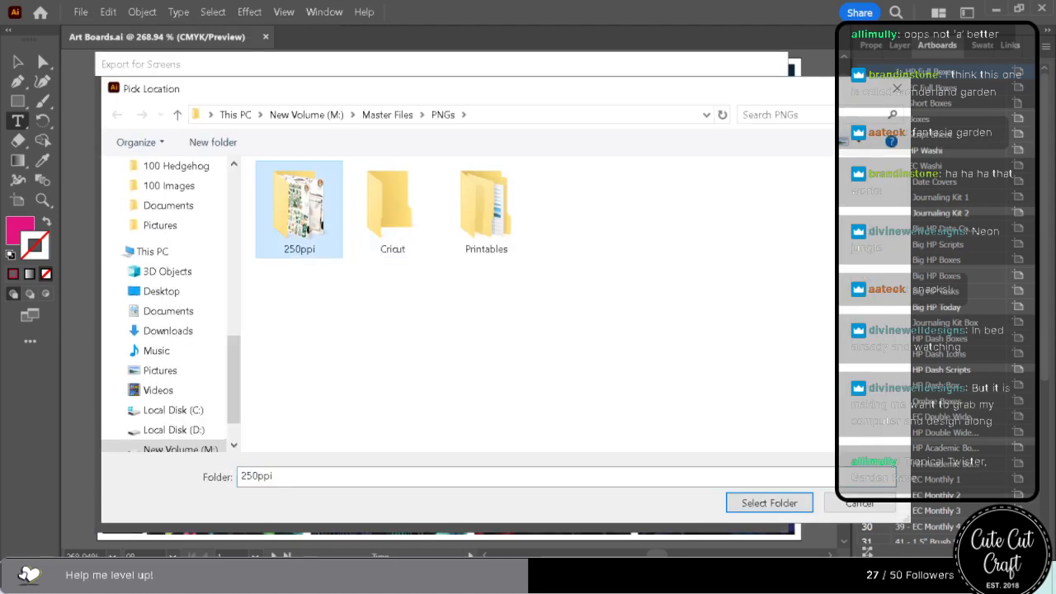
click(783, 510)
Set the PNG export scale to 300 ppi and export all the artboards, replacing the existing files.
drag(536, 404, 514, 402)
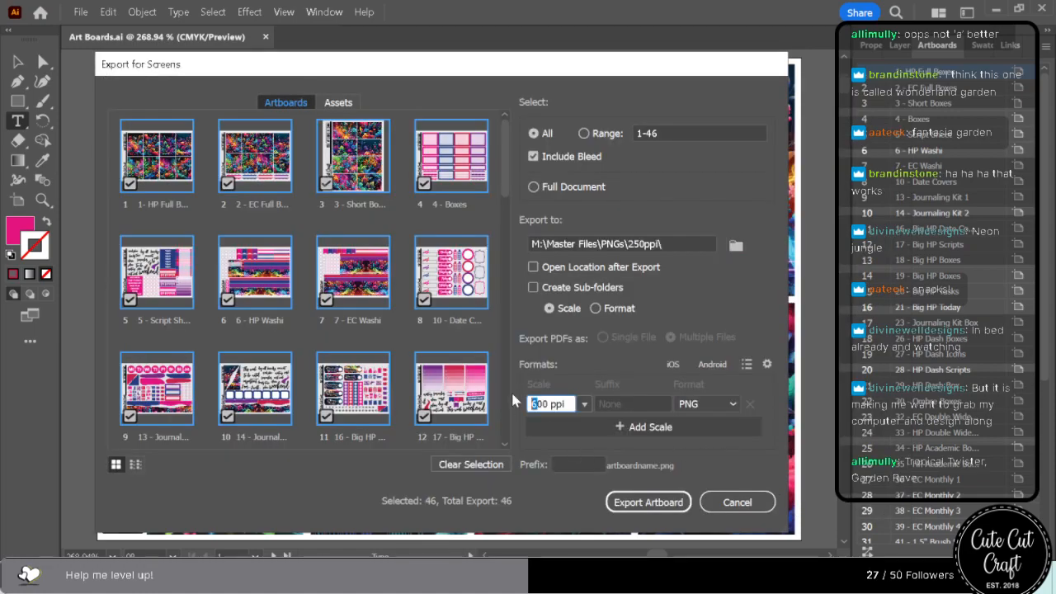
text(3)
click(649, 502)
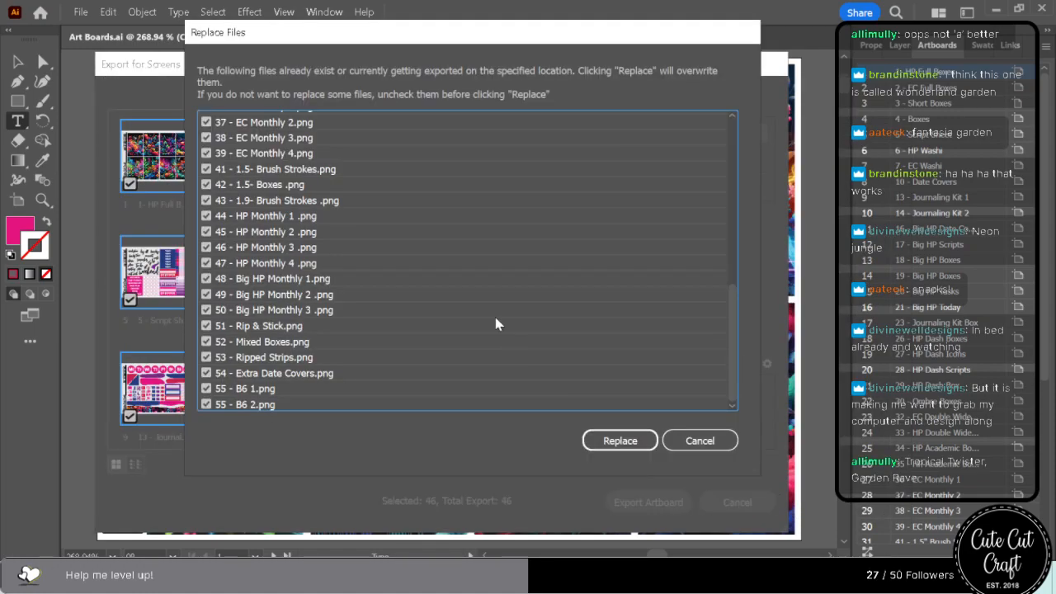
click(621, 445)
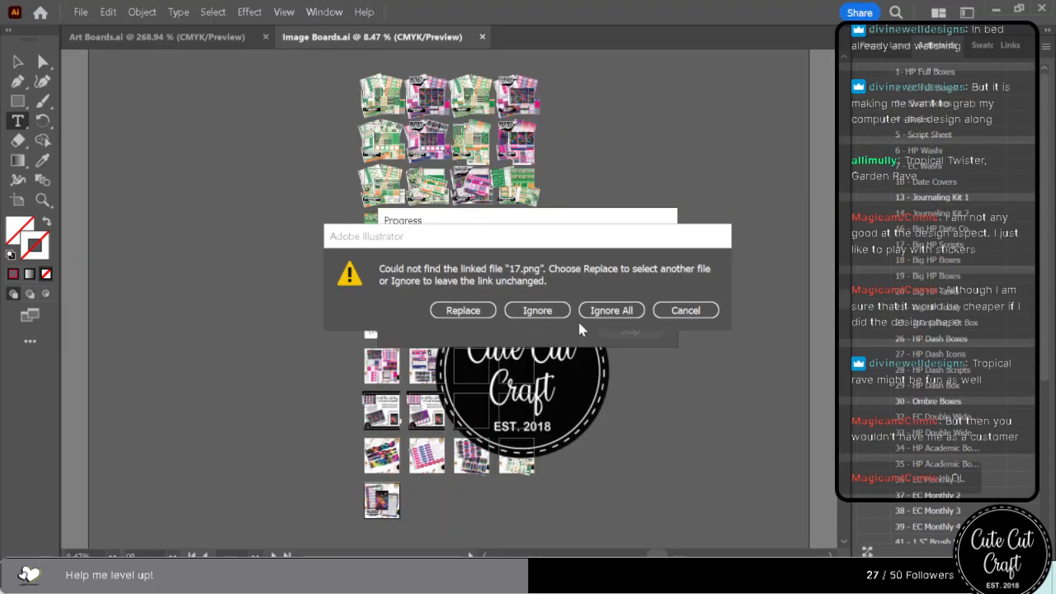
Ignore all the missing linked files while opening the Image Boards document.
click(612, 310)
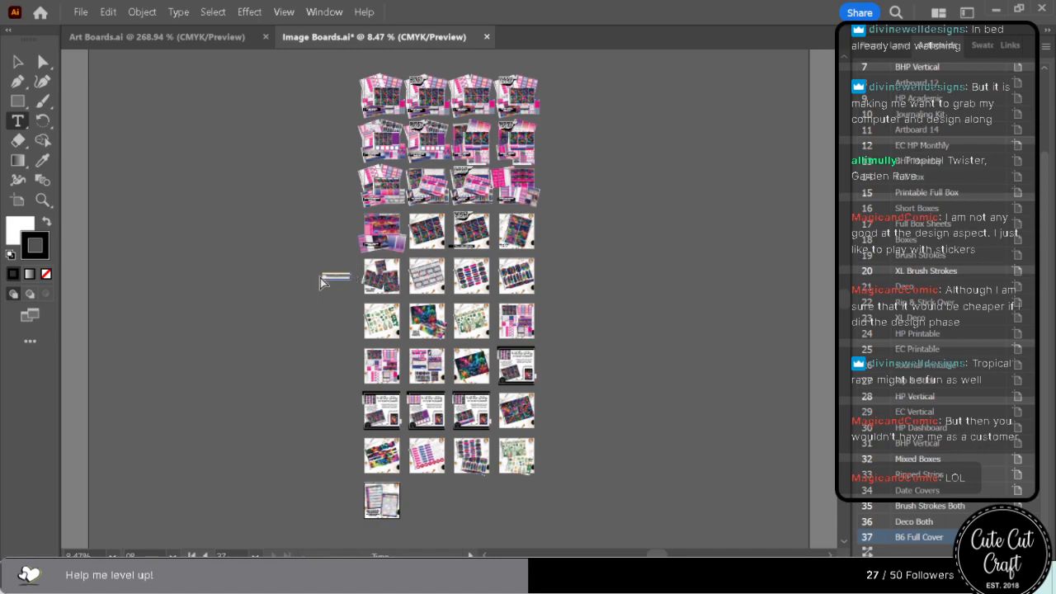
key(ctrl+equal)
key(ctrl+equal)
drag(330, 315, 435, 342)
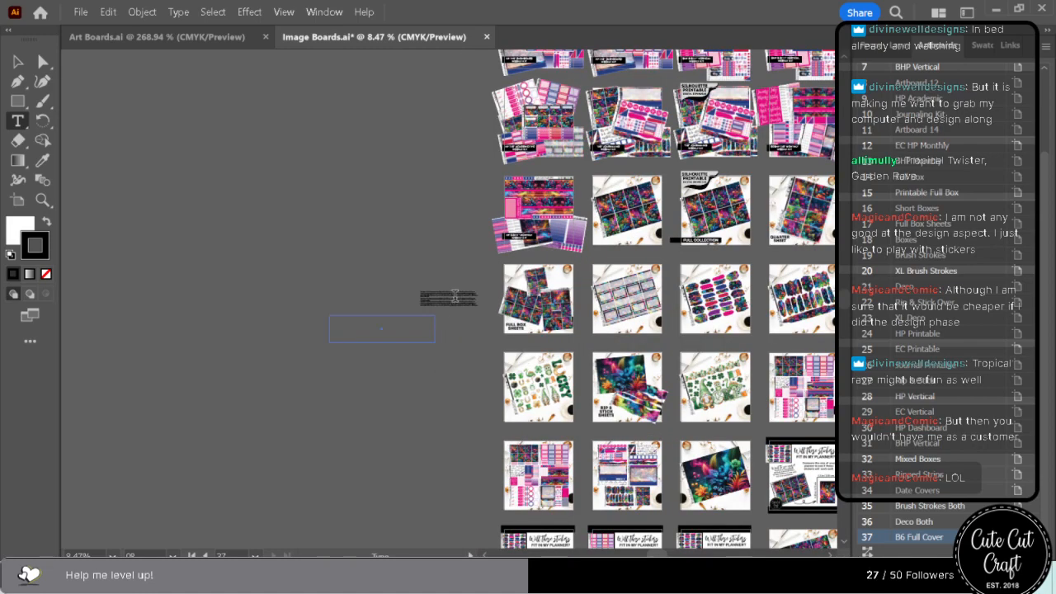
key(ctrl+v)
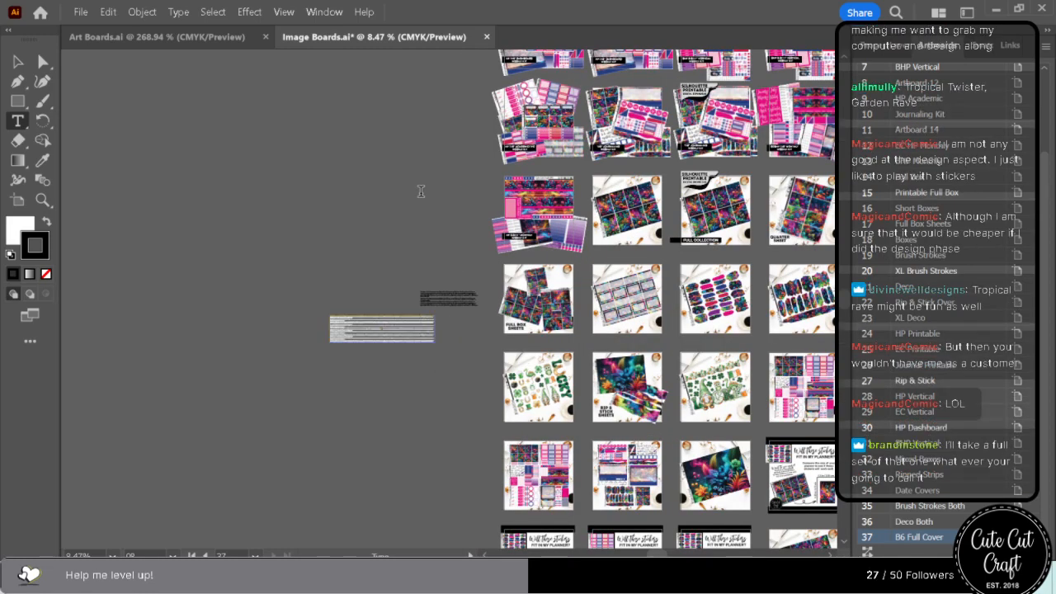
drag(421, 191, 325, 249)
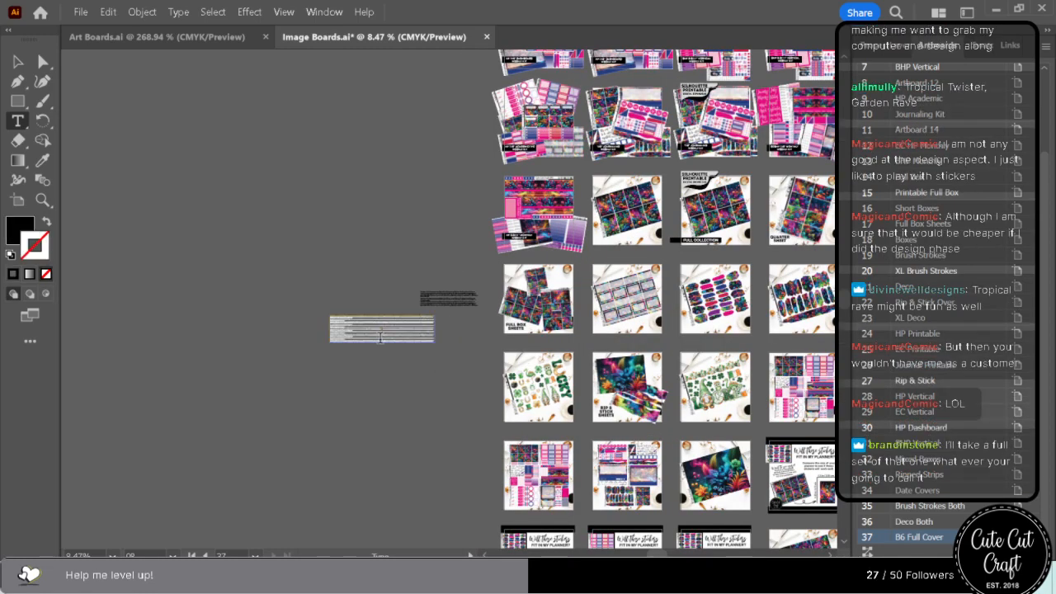
key(ctrl+v)
key(ctrl+equal)
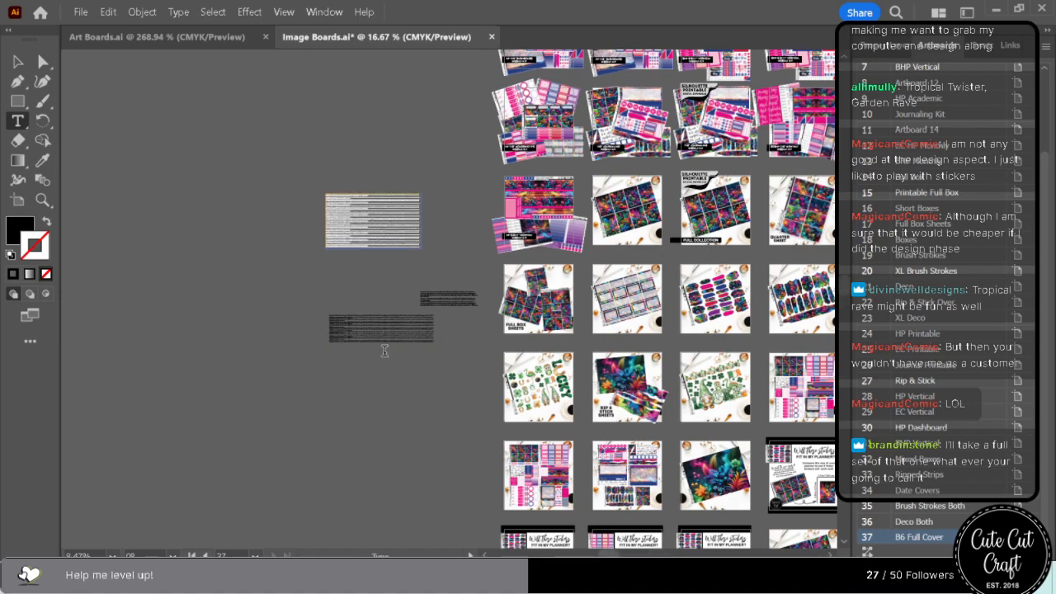
drag(405, 270, 379, 340)
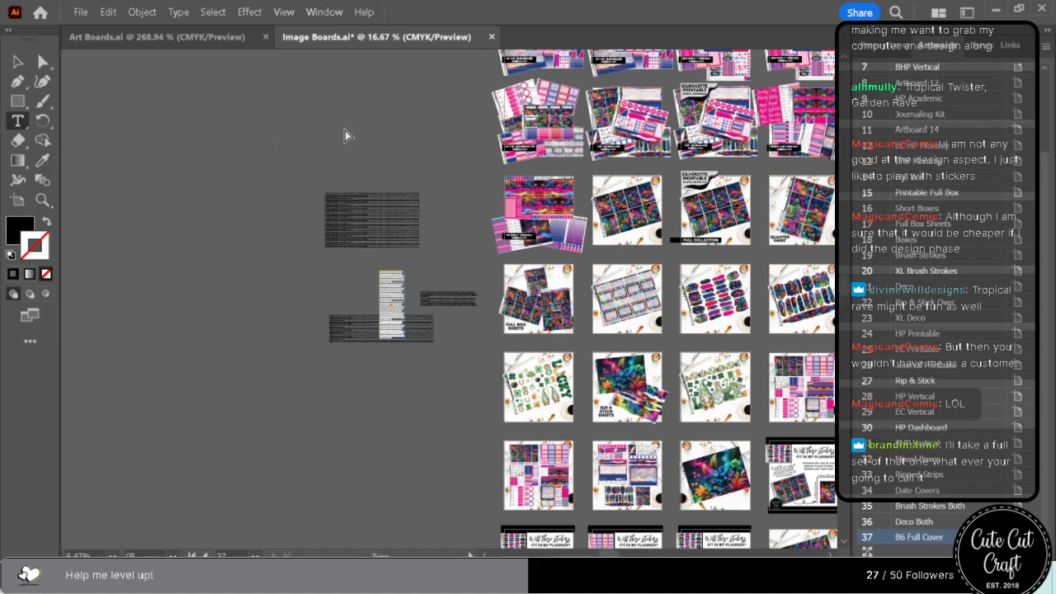
key(ctrl+equal)
key(ctrl+equal)
key(ctrl+equal)
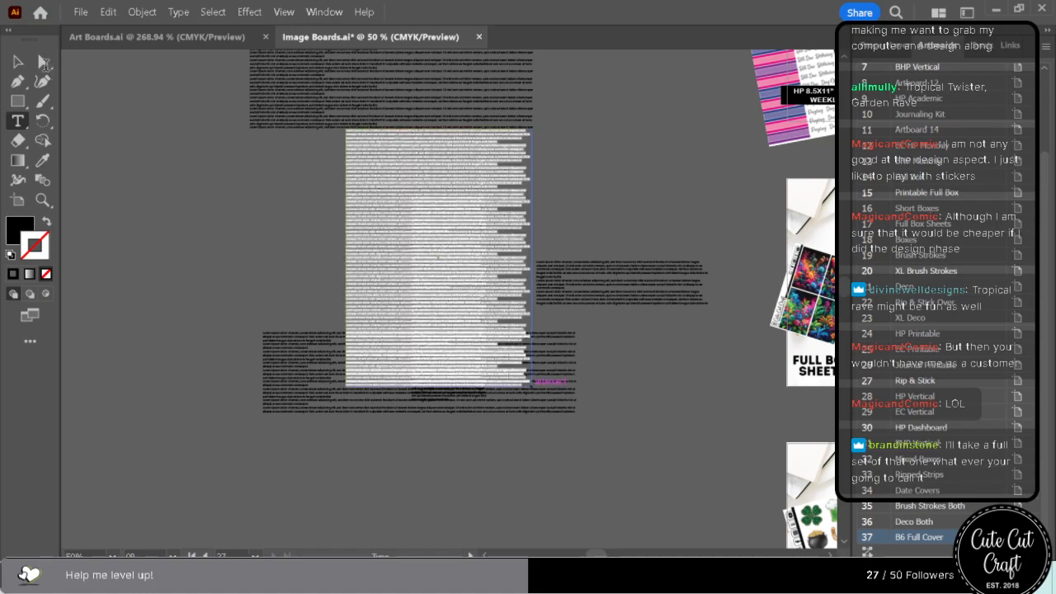
click(41, 64)
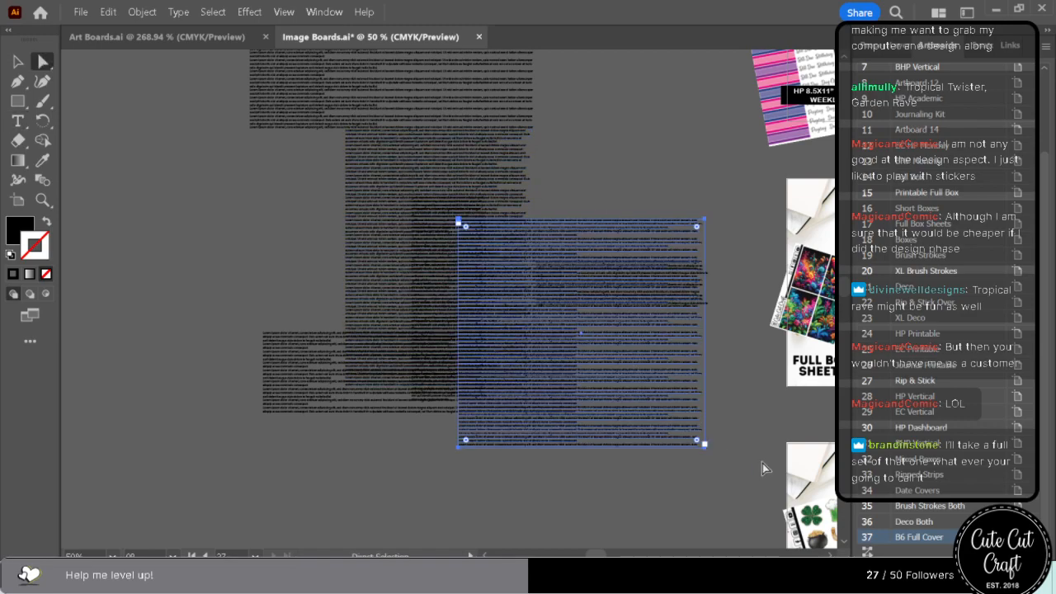
drag(668, 486, 204, 39)
key(Delete)
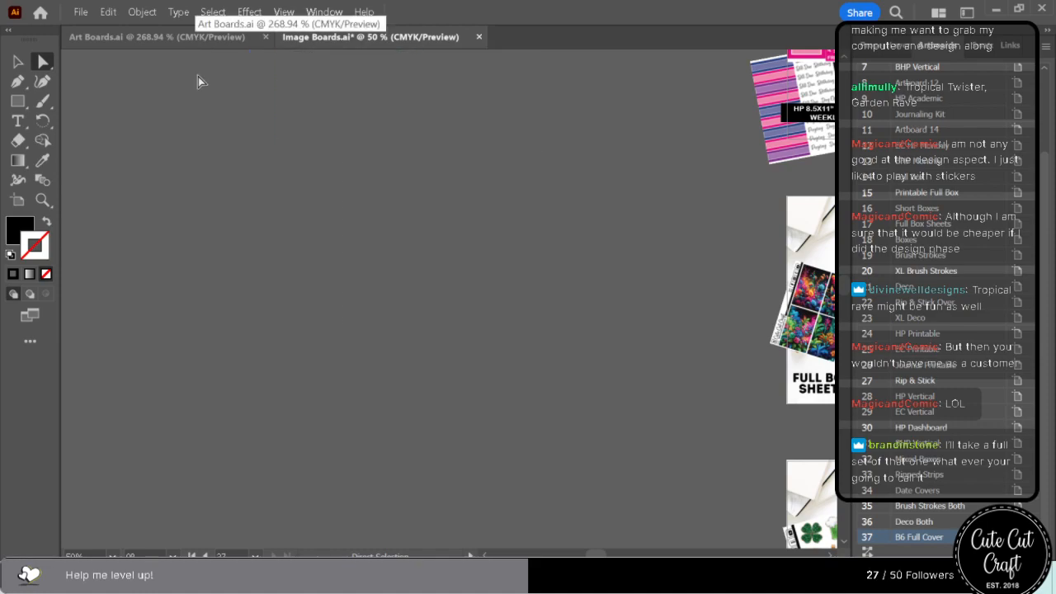
Look over the product mockups in Image Boards, from the full box sheets down to the date covers and brush strokes.
key(ctrl+minus)
key(ctrl+minus)
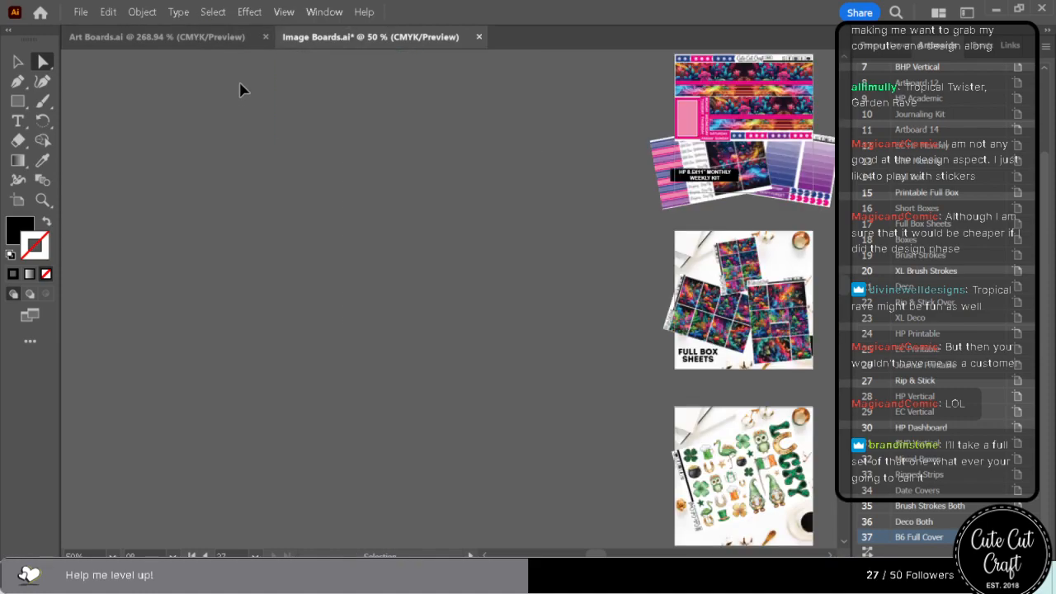
drag(596, 553, 646, 549)
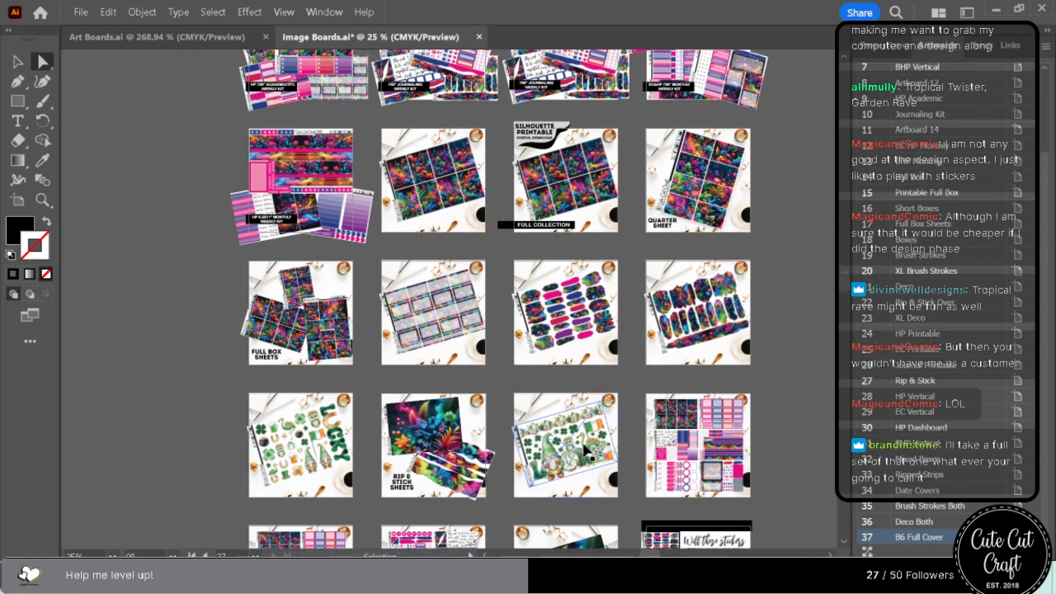
key(ctrl+plus)
key(ctrl+plus)
key(ctrl+plus)
scroll(582, 371, up, 2)
scroll(576, 389, down, 5)
scroll(576, 394, down, 10)
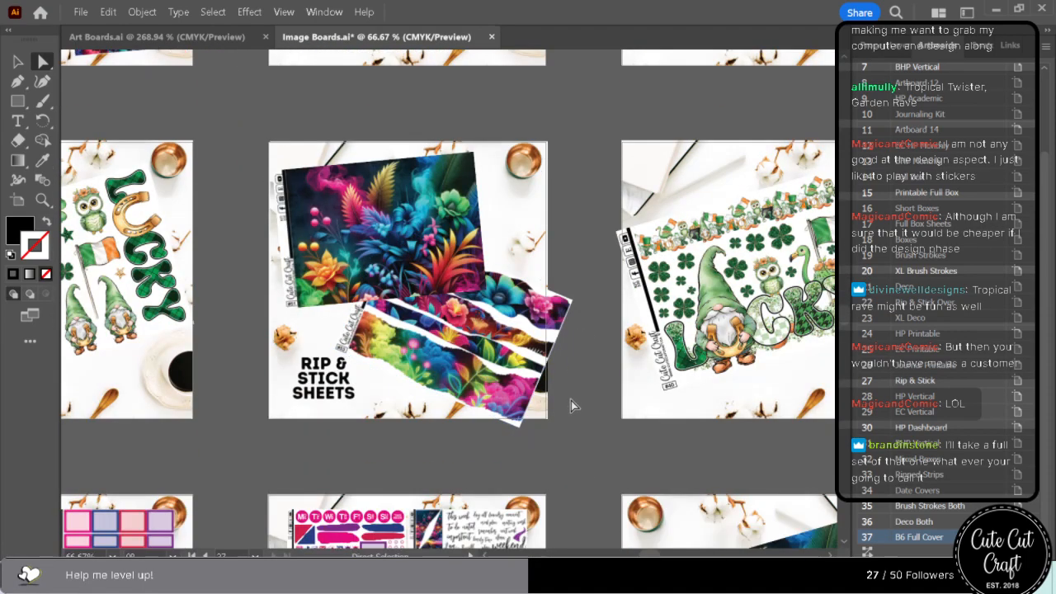
scroll(572, 408, down, 8)
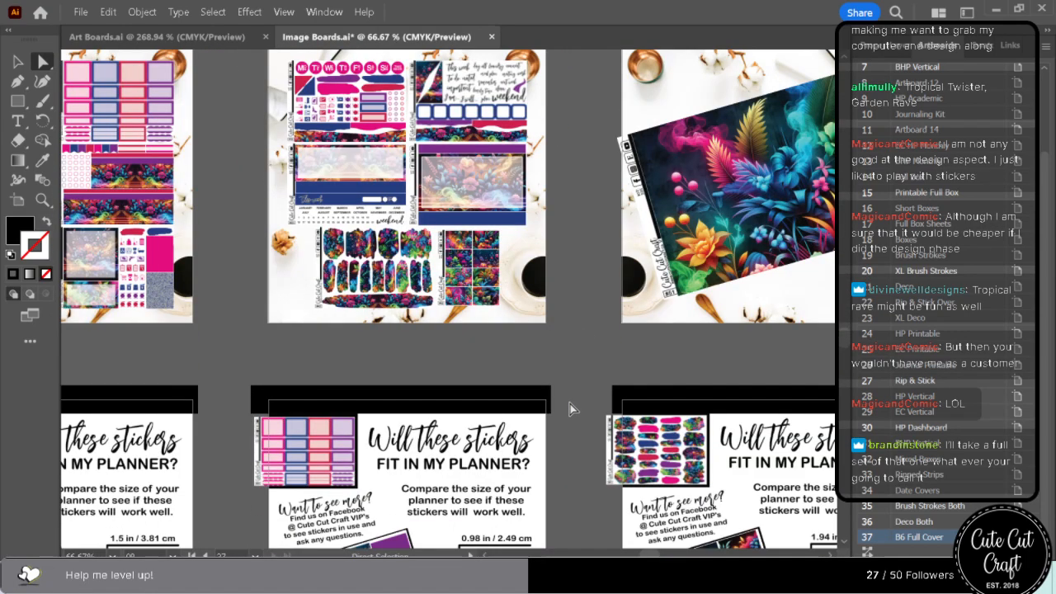
scroll(574, 409, down, 9)
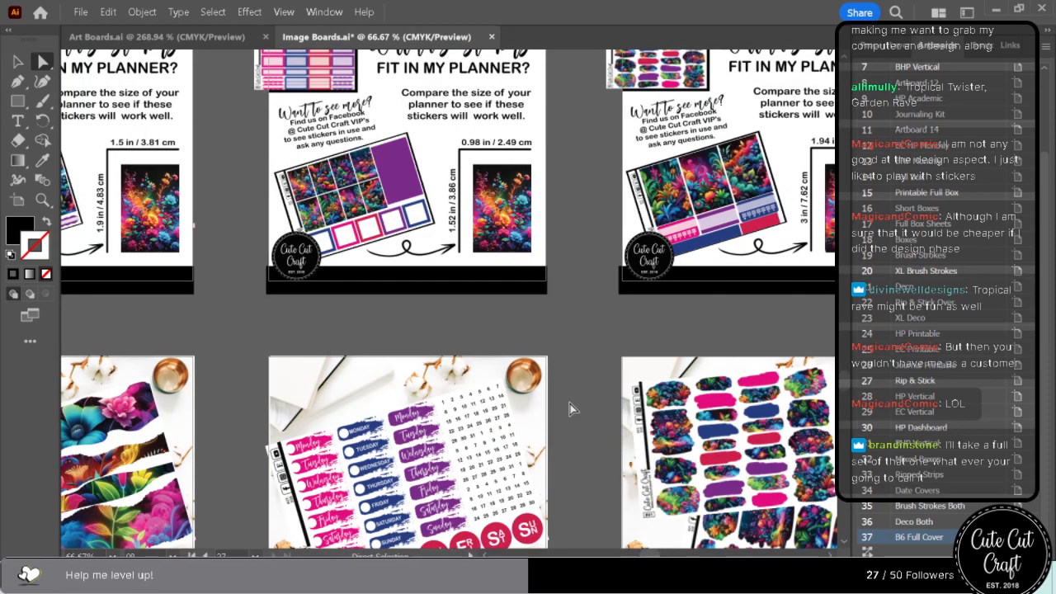
scroll(570, 404, down, 1)
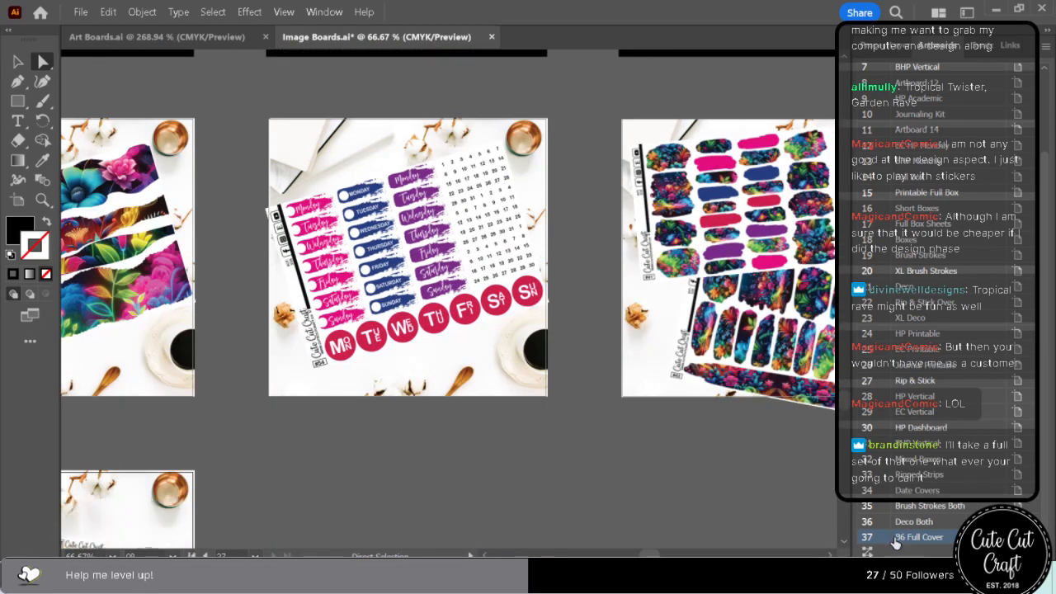
scroll(570, 403, right, 1)
scroll(570, 403, right, 3)
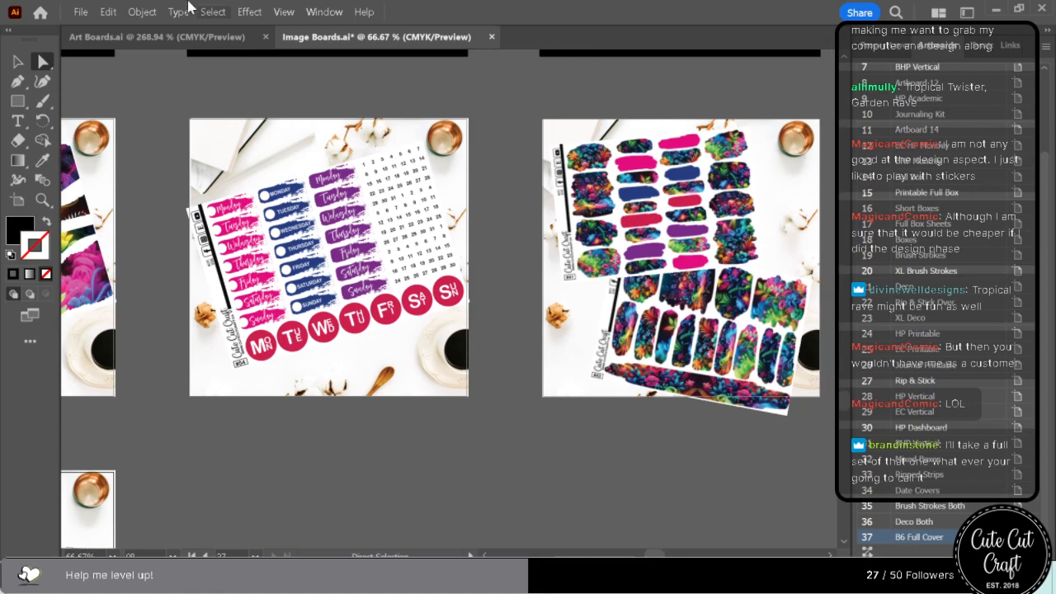
Set up an Export for Screens covering all the artboards of the Image Boards document.
click(81, 12)
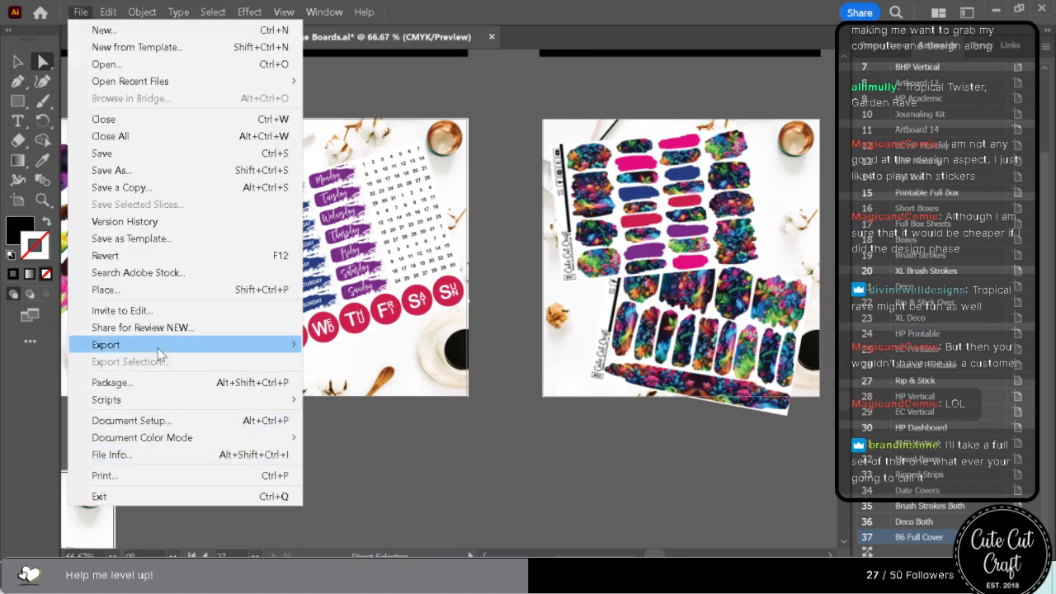
click(508, 353)
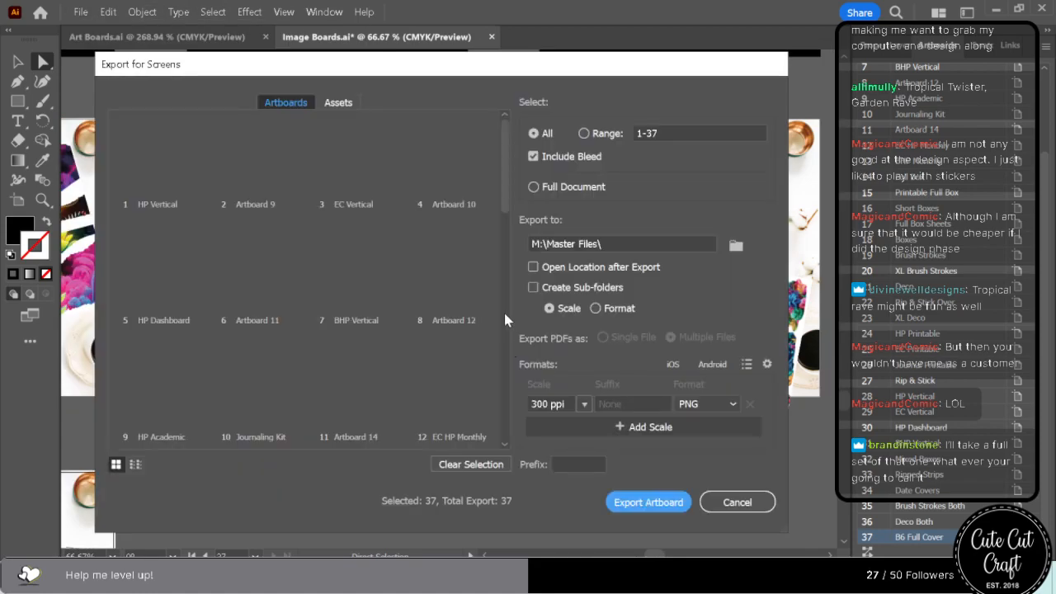
click(675, 127)
click(548, 134)
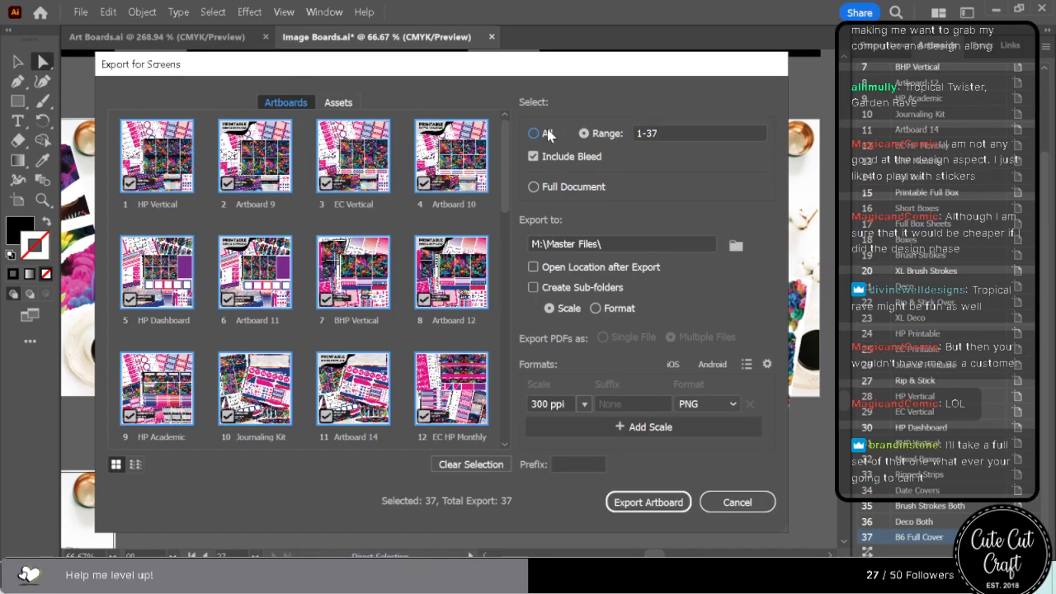
Choose the 250ppi folder inside PNGs as the destination and export all the image boards, replacing the existing files.
click(735, 245)
double_click(638, 210)
click(318, 221)
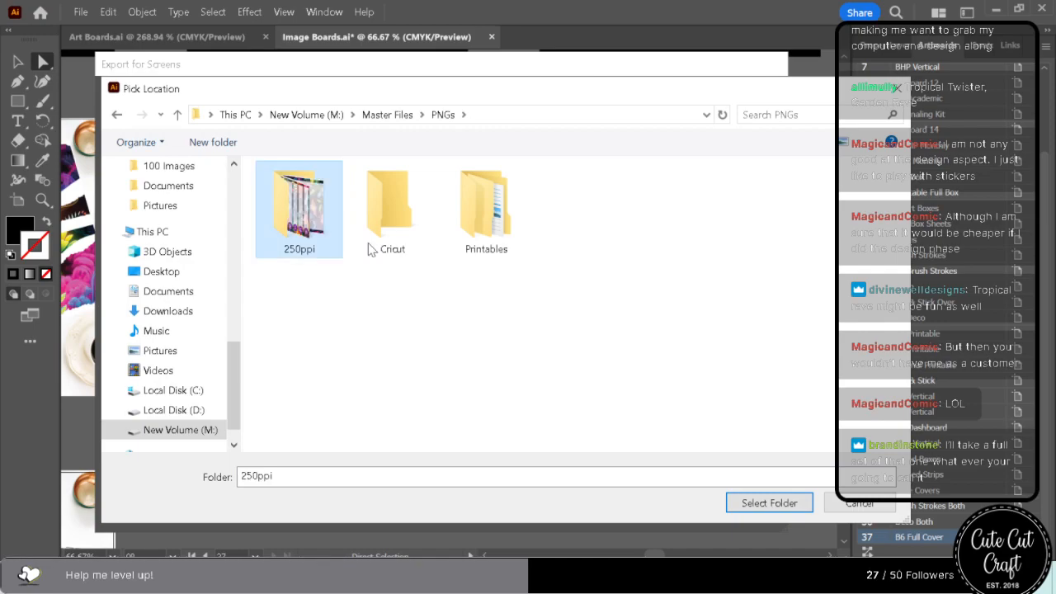
click(747, 503)
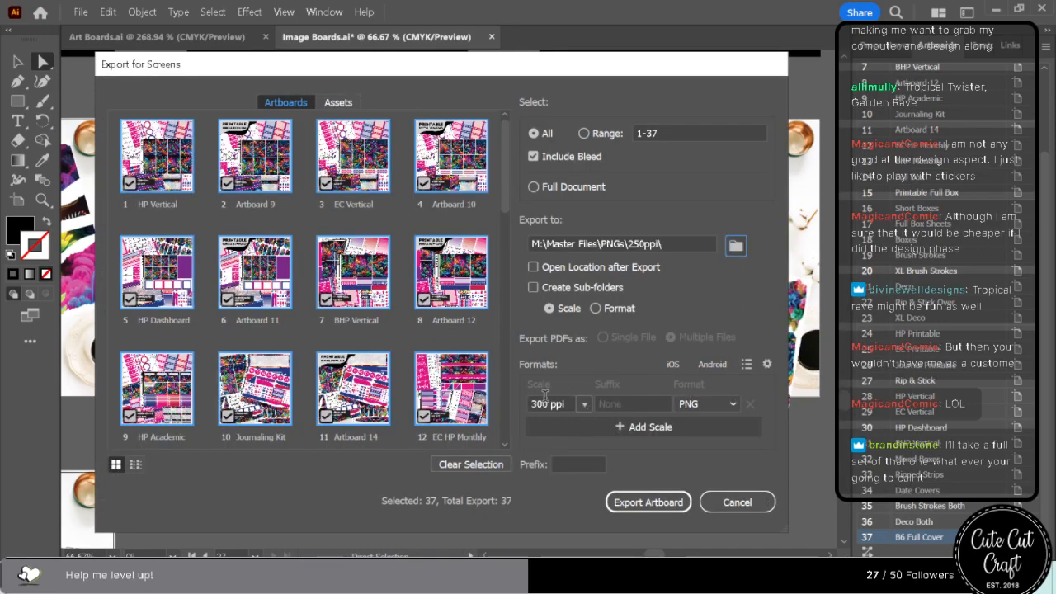
click(647, 507)
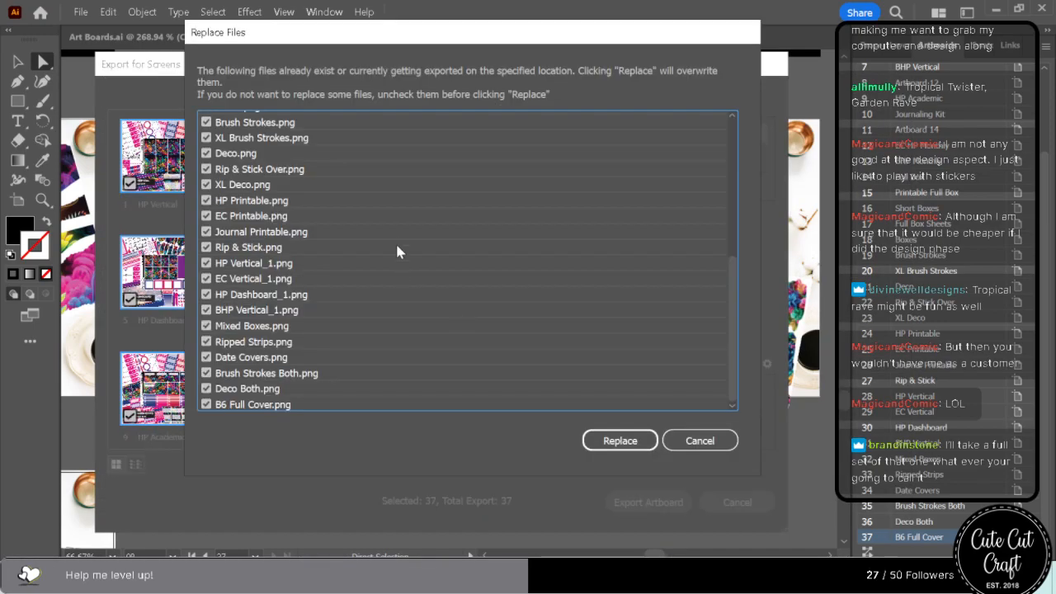
click(632, 439)
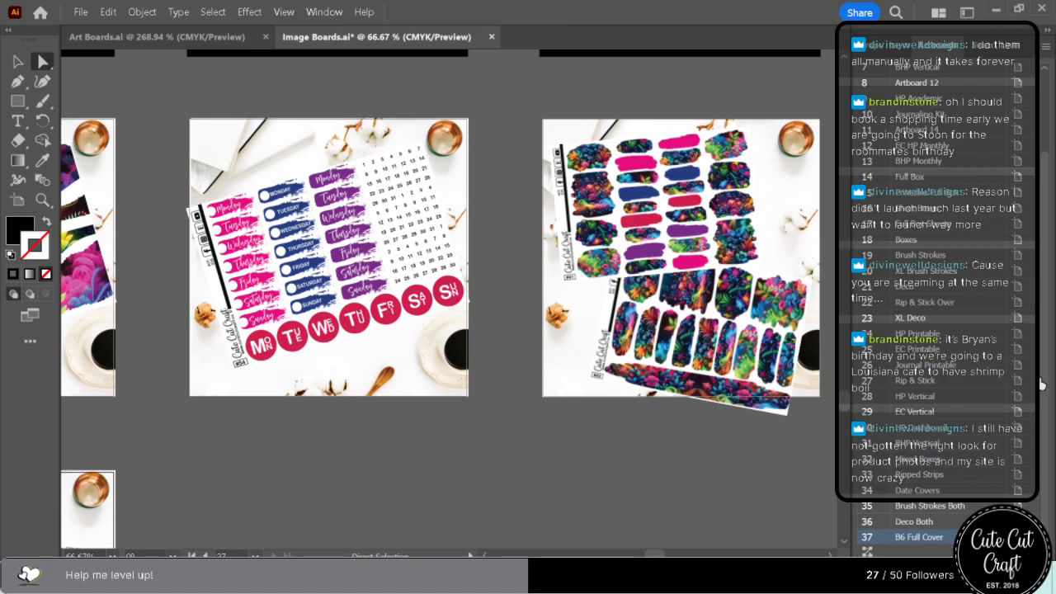
click(431, 392)
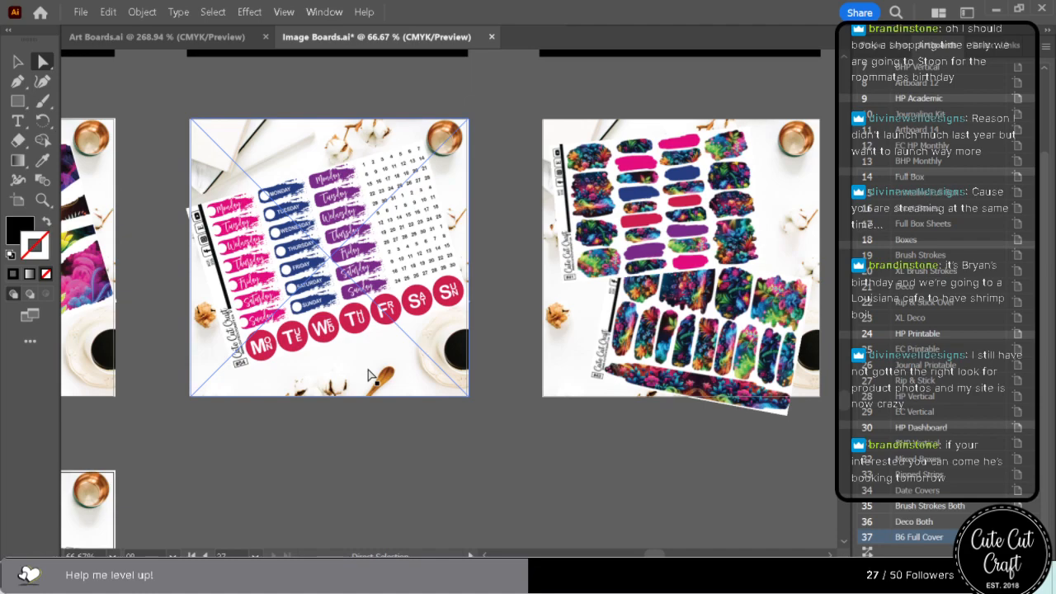
click(402, 294)
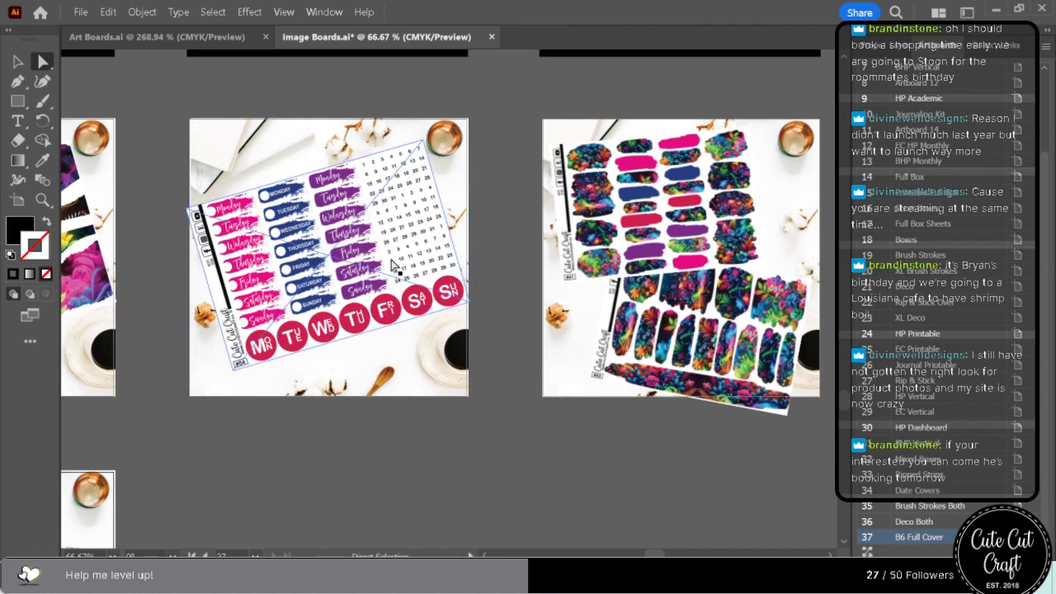
click(208, 134)
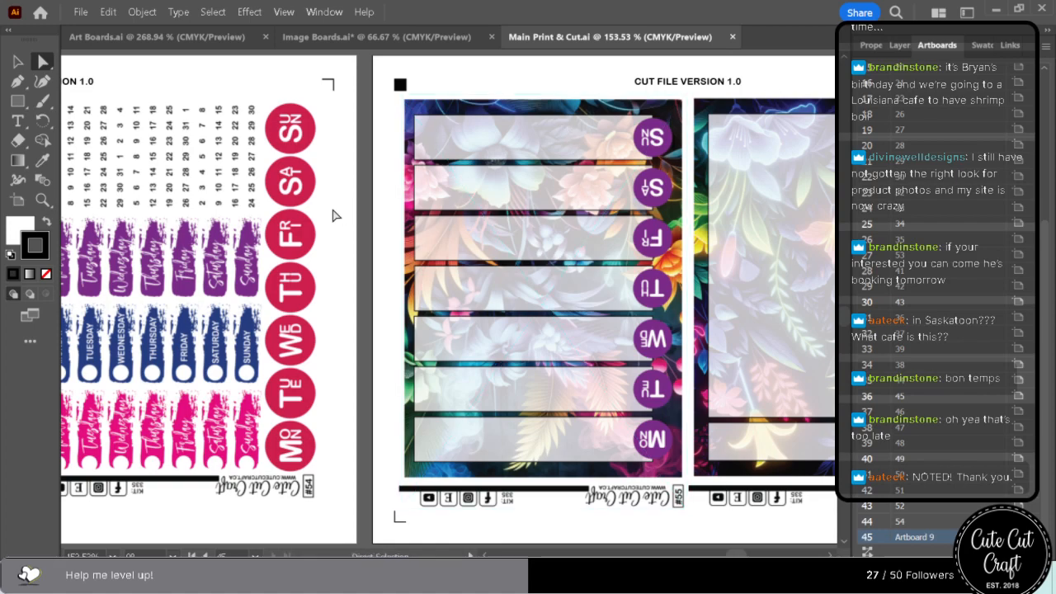
Save Main Print & Cut into the KIT 335 folder as an Illustrator 2020 file with linked files included.
click(81, 12)
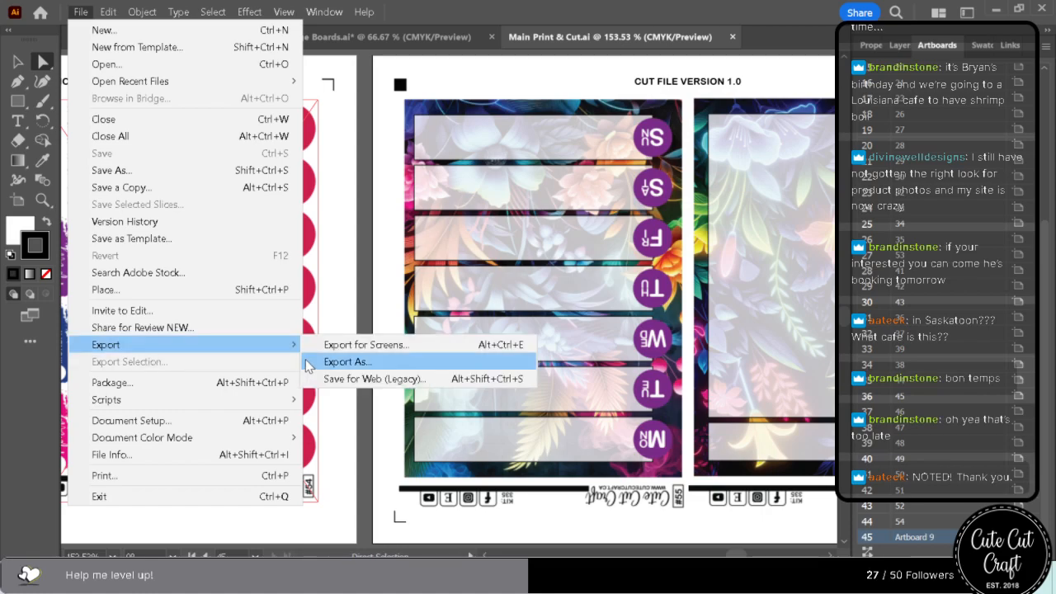
click(174, 169)
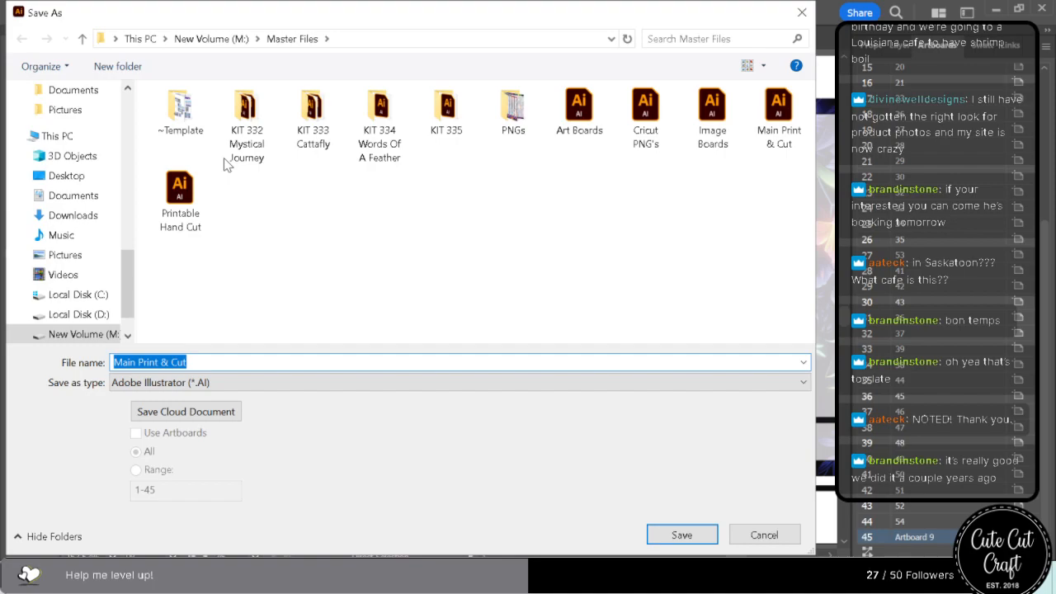
click(452, 115)
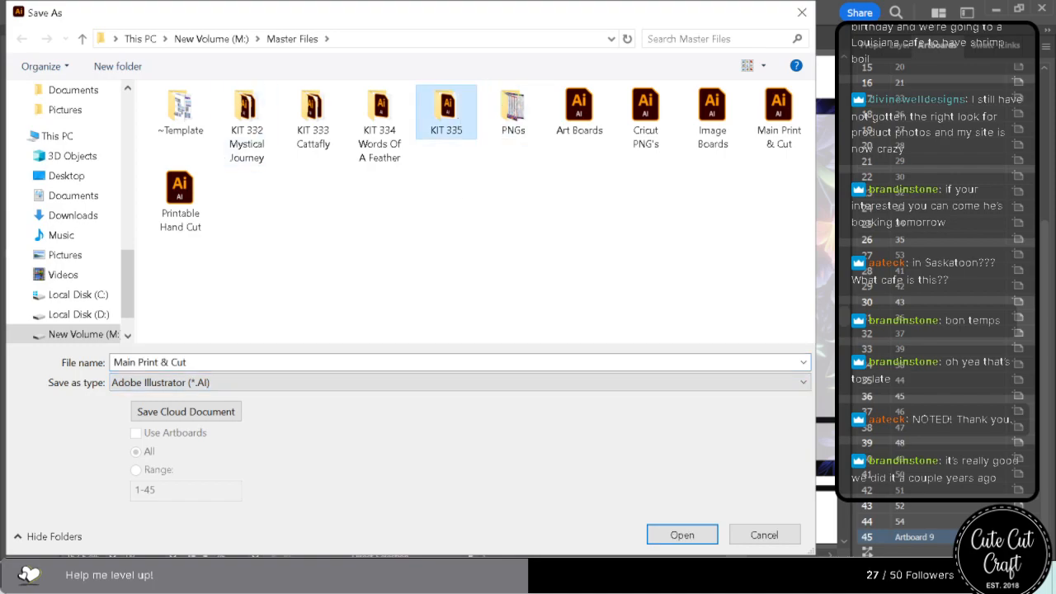
click(682, 535)
click(693, 535)
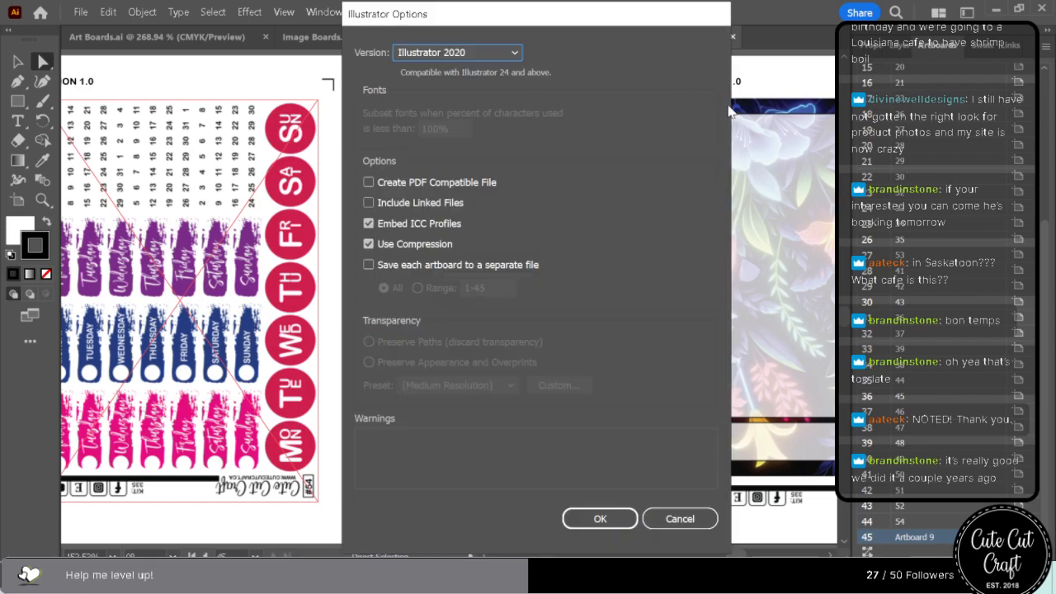
click(460, 203)
click(603, 520)
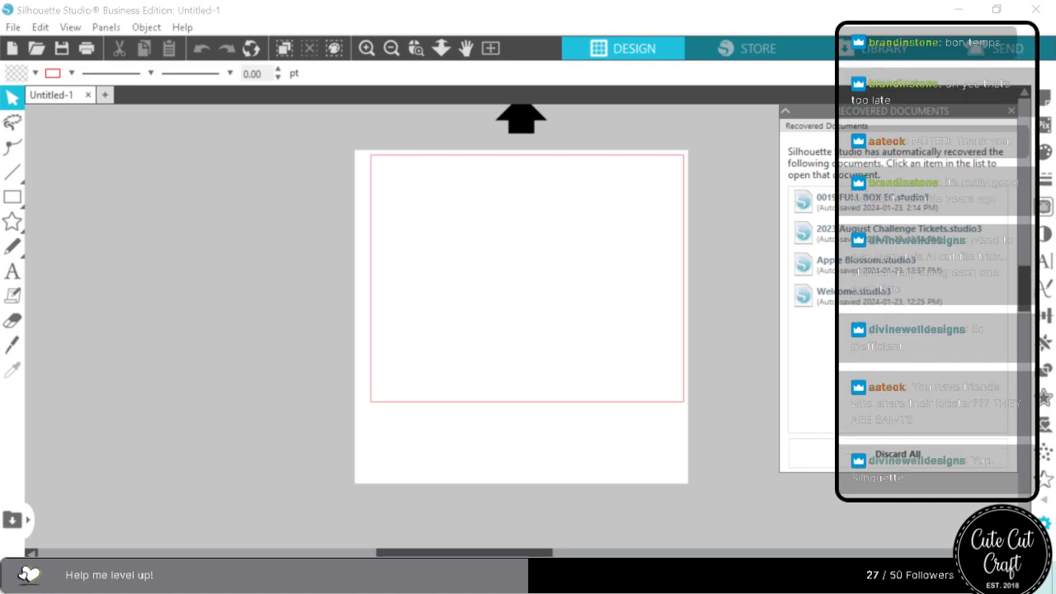
In Silhouette Studio, discard all recovered documents and open the 03 v1.0 cut file from 000 Version 1.0 in 1 Weekly Kits, selecting its cut lines.
click(869, 462)
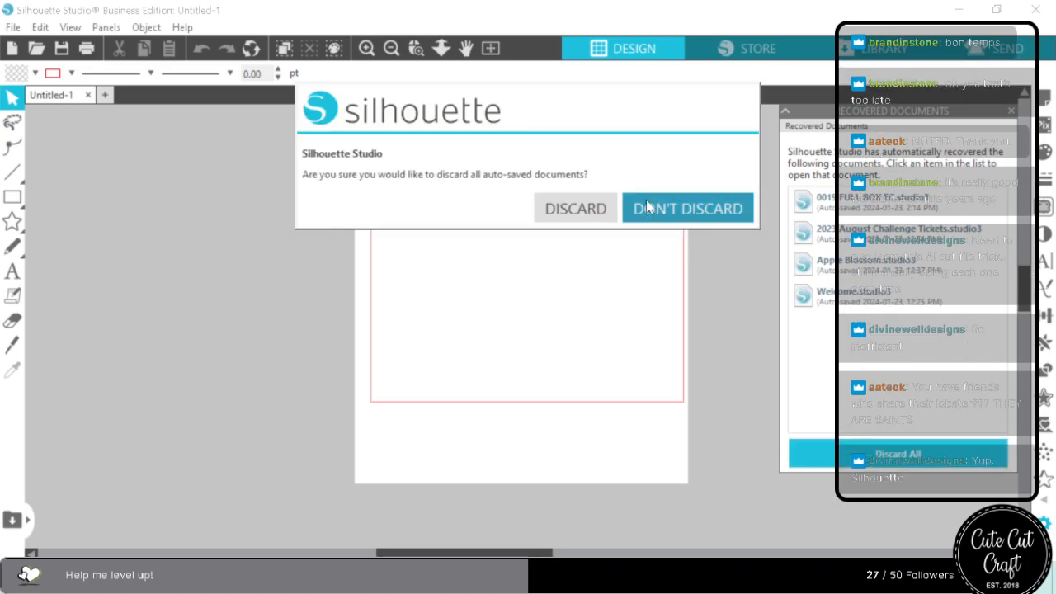
click(575, 206)
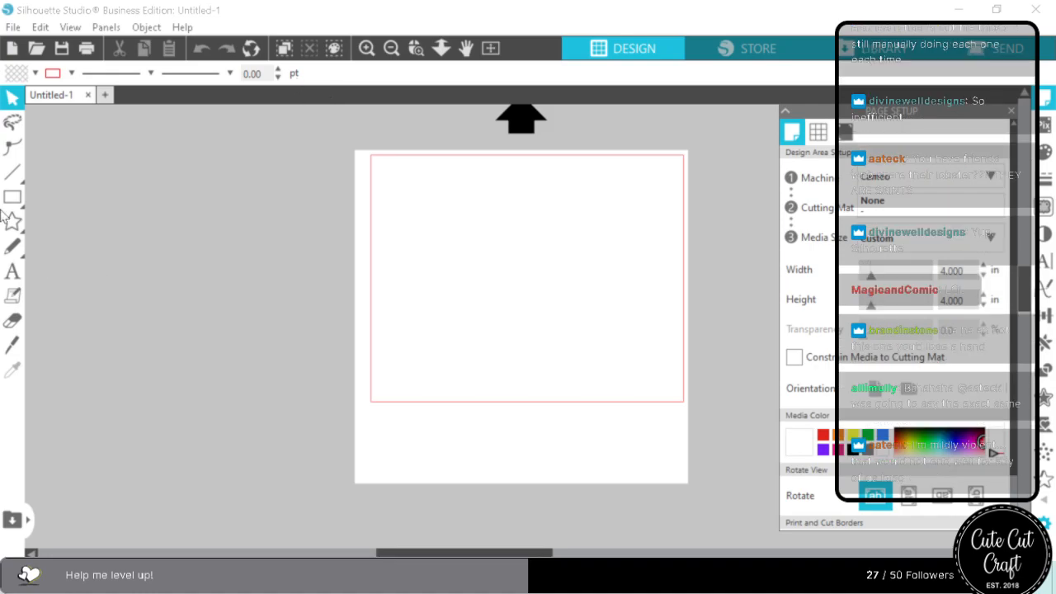
click(14, 28)
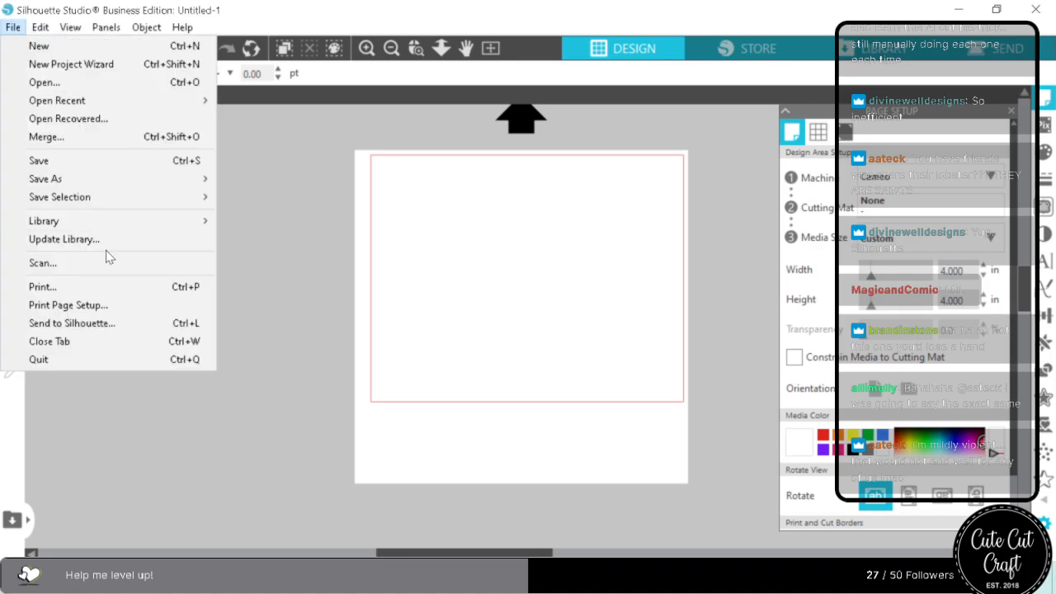
click(48, 82)
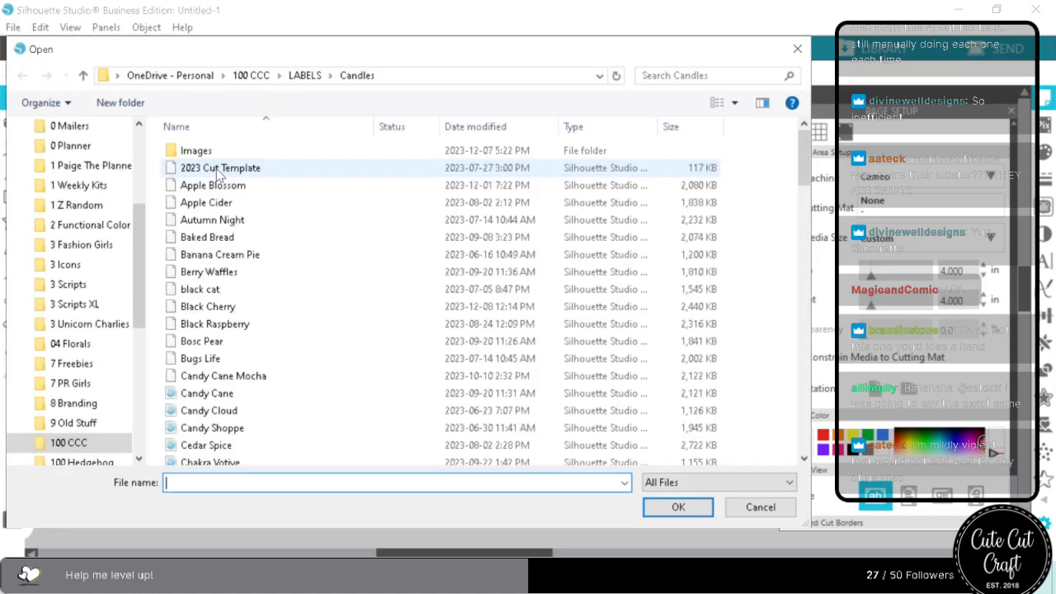
scroll(88, 342, up, 5)
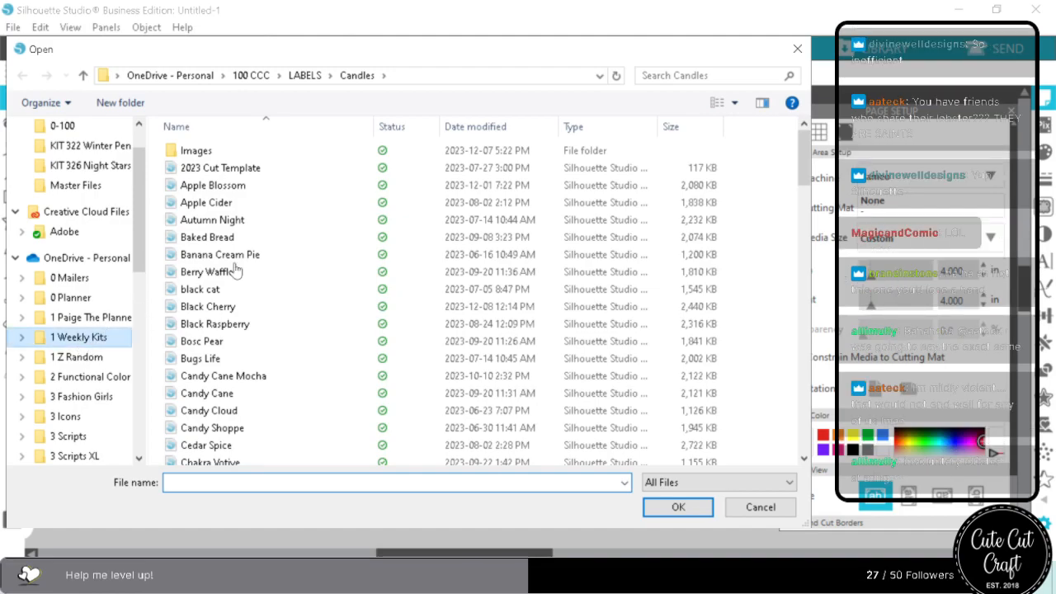
scroll(239, 359, down, 10)
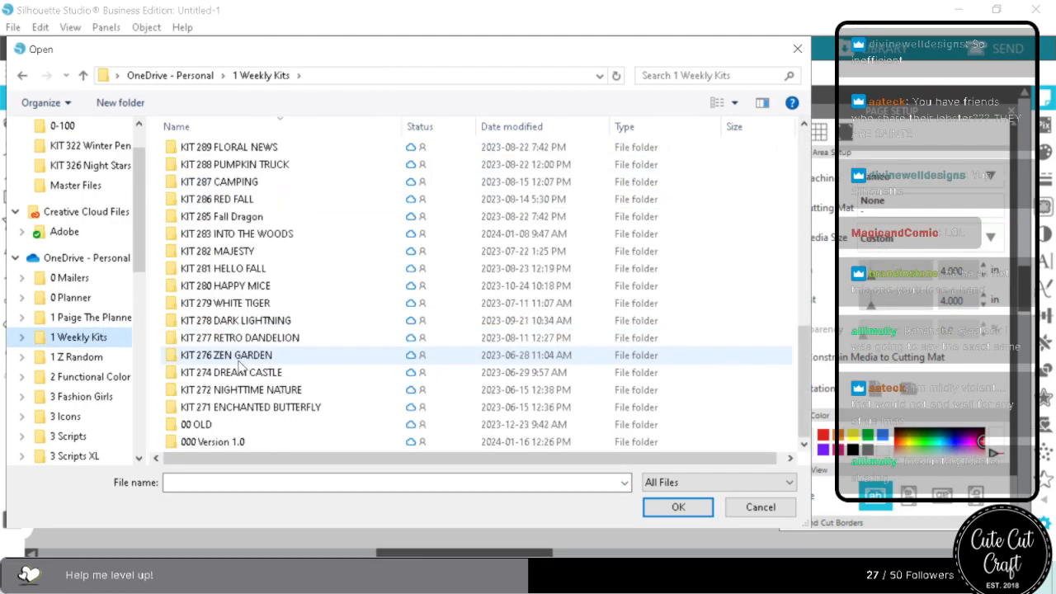
double_click(246, 443)
double_click(207, 271)
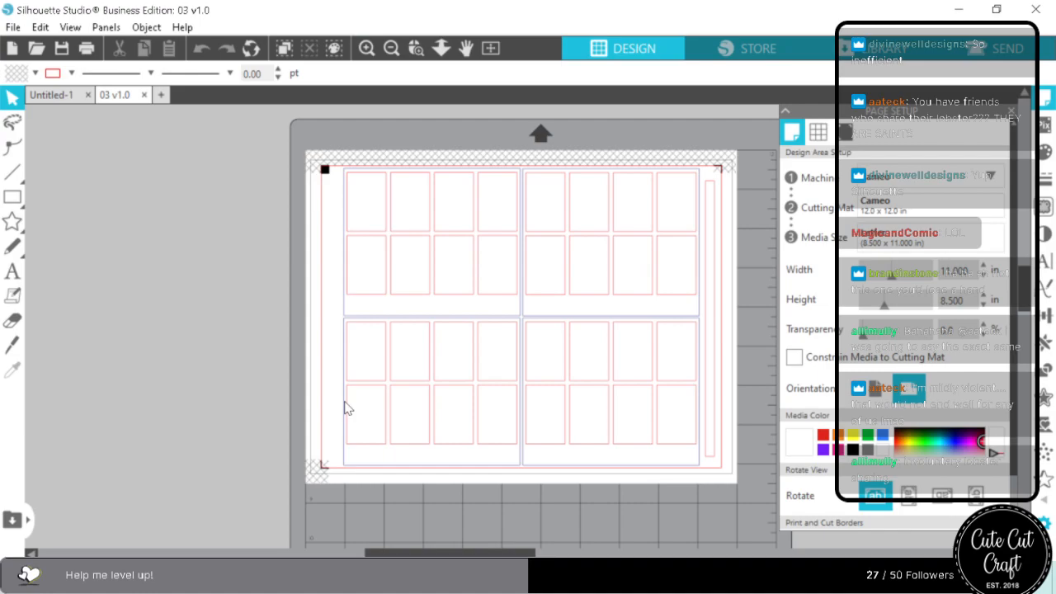
drag(310, 156, 763, 510)
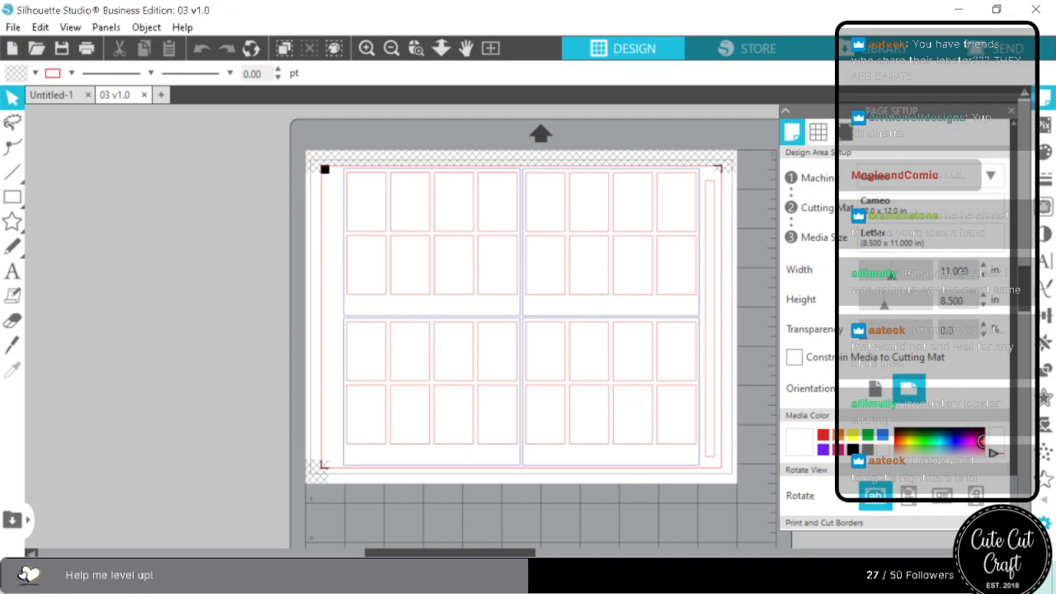
Switch to File Explorer and open the 250ppi folder inside the PNGs of KIT 334 Words Of A Feather.
click(227, 577)
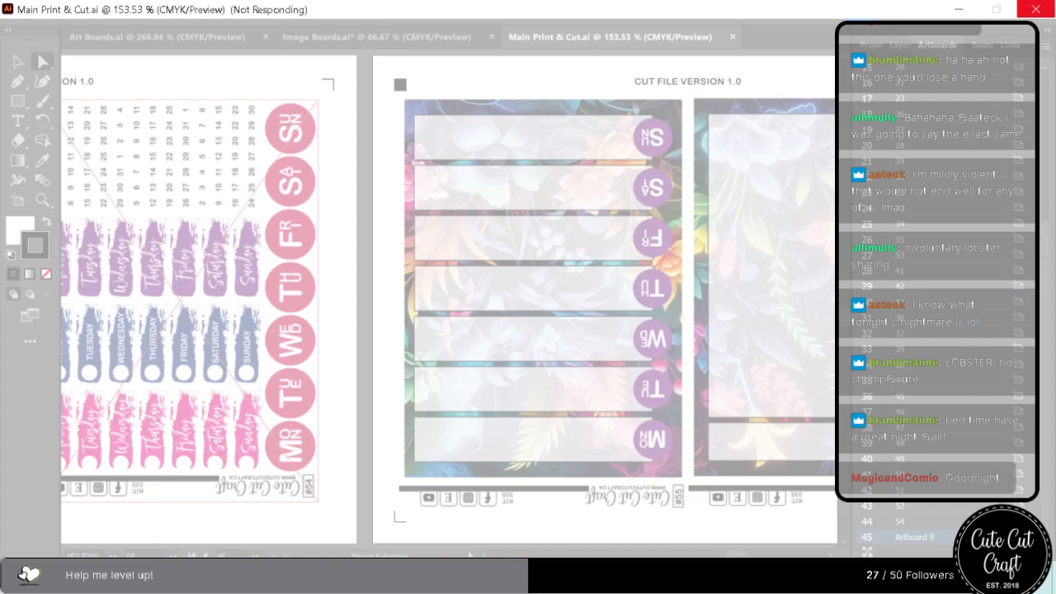
click(104, 576)
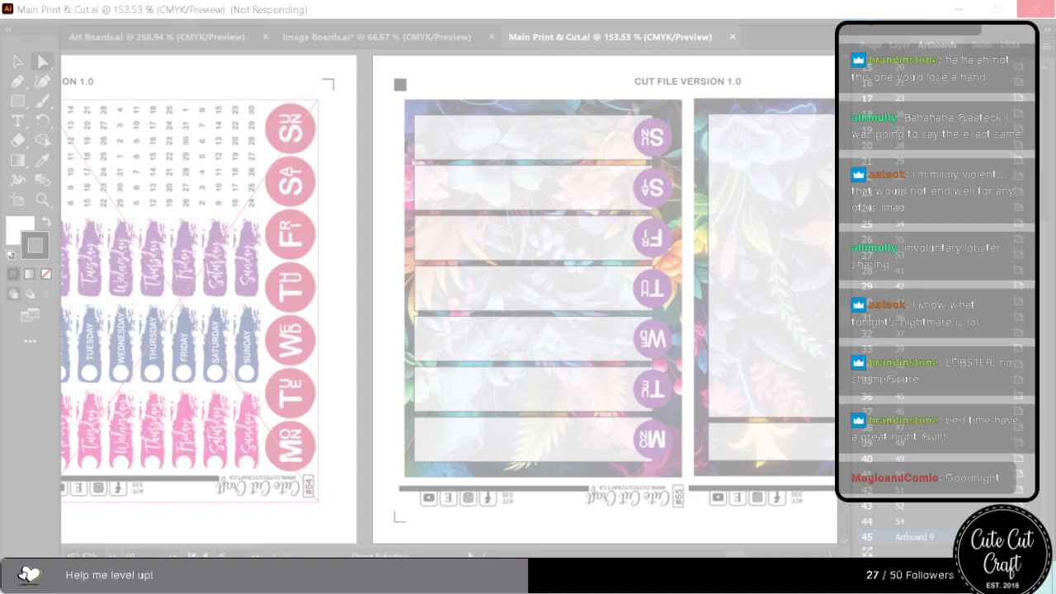
drag(1055, 83, 664, 15)
double_click(623, 20)
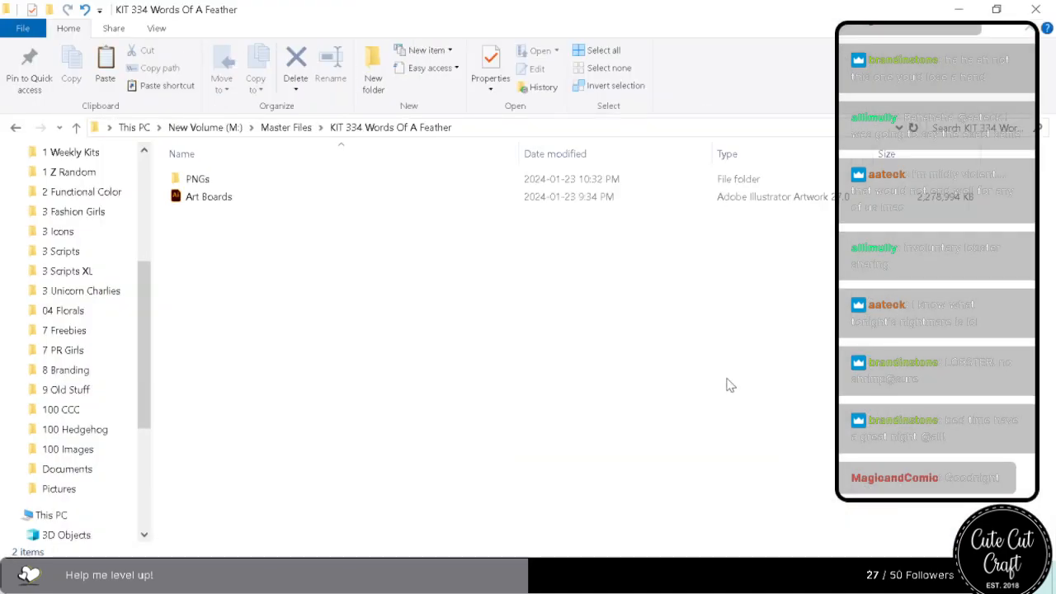
double_click(195, 183)
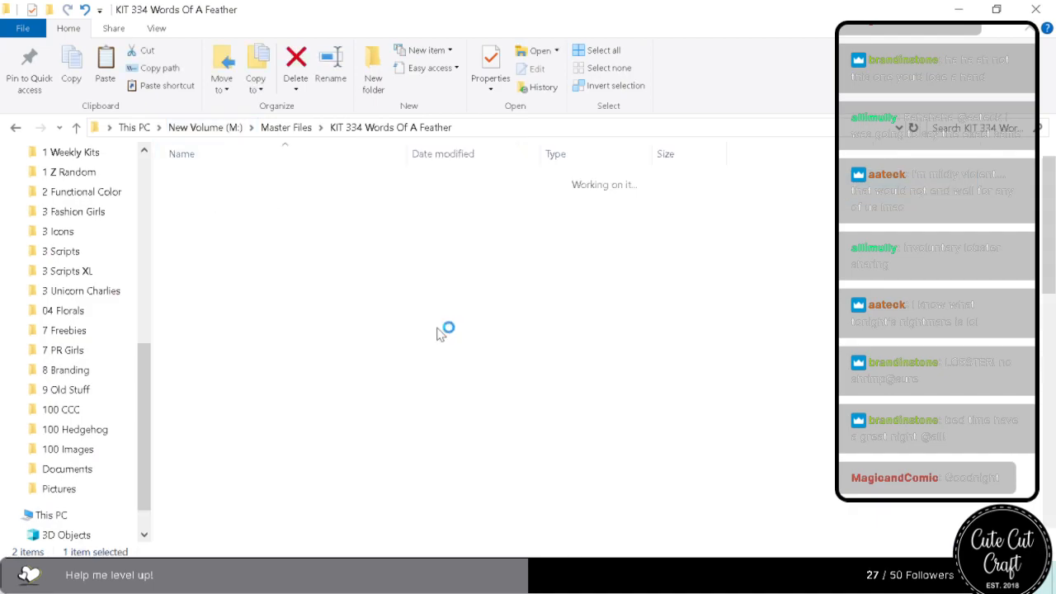
click(211, 200)
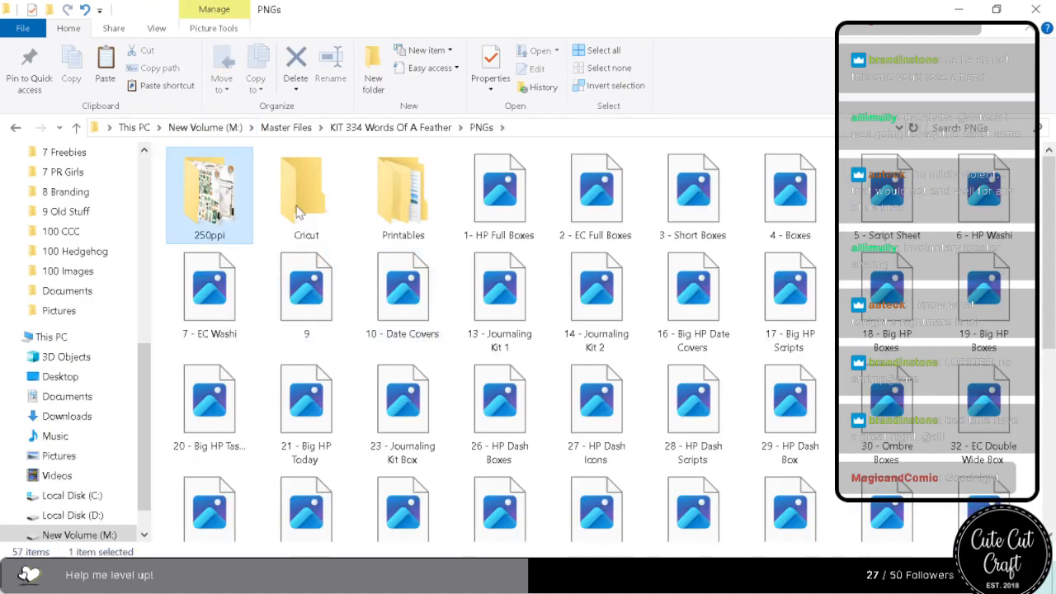
Find the Deco Both image among the KIT 334 250ppi exports and delete it.
scroll(657, 421, up, 3)
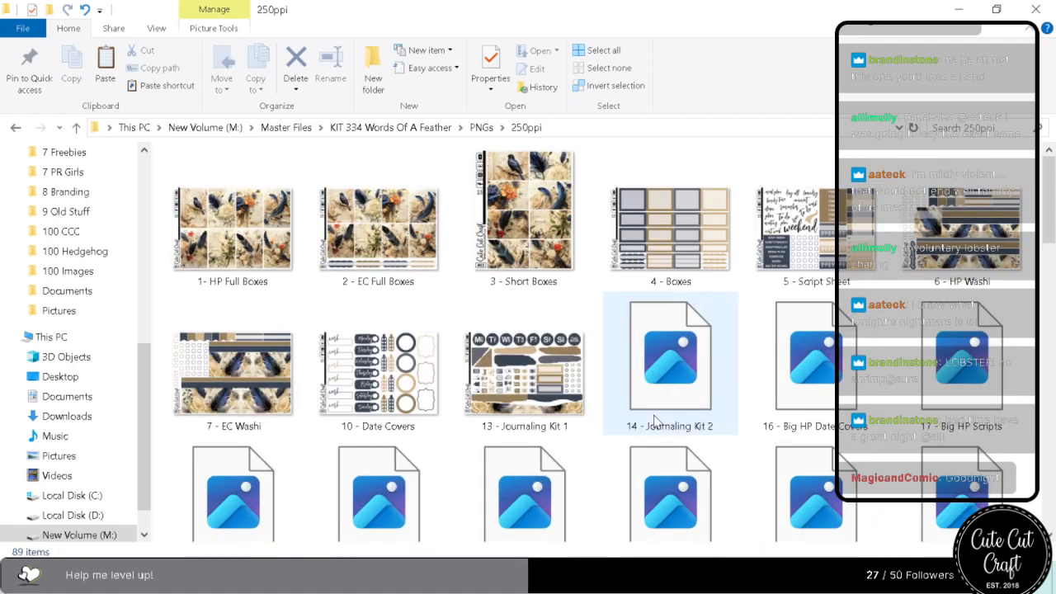
scroll(657, 421, up, 1)
scroll(658, 422, down, 6)
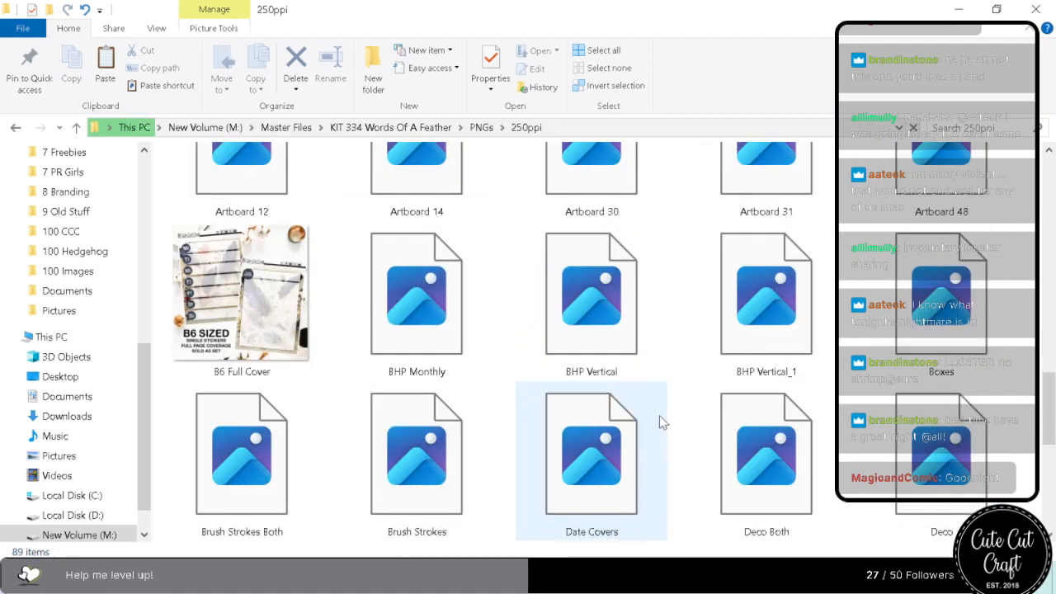
scroll(660, 421, down, 2)
click(795, 339)
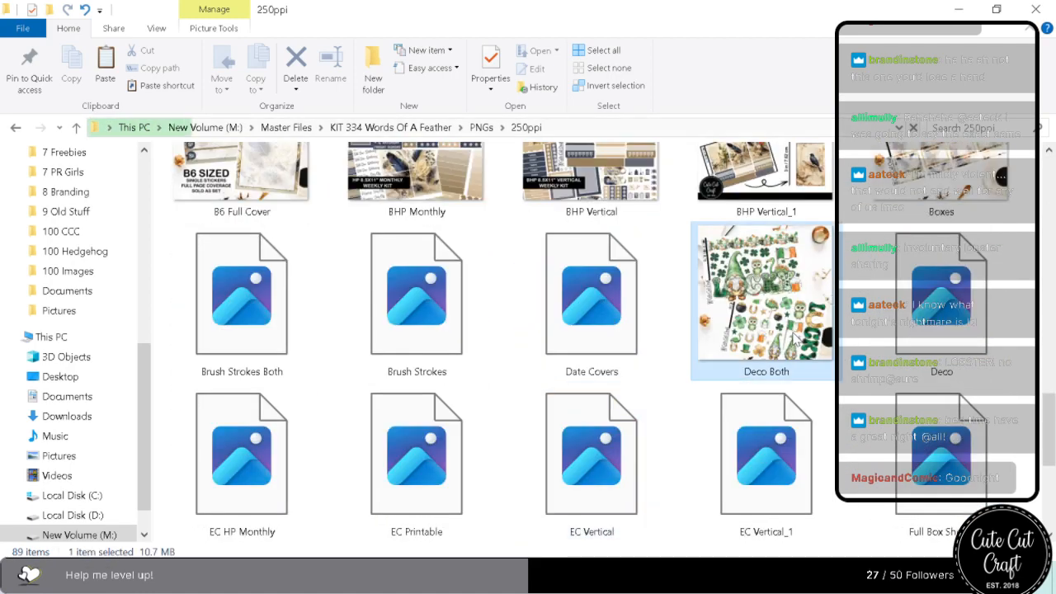
key(Delete)
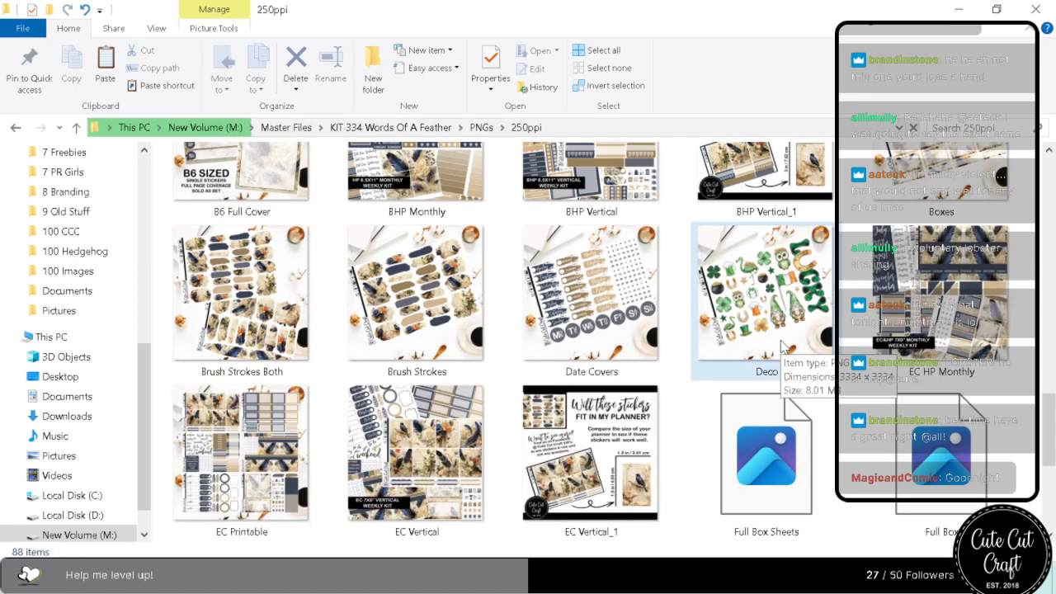
View the EC Vertical image full size and page back through the KIT 334 product images as far as Artboard 31.
click(441, 459)
double_click(437, 459)
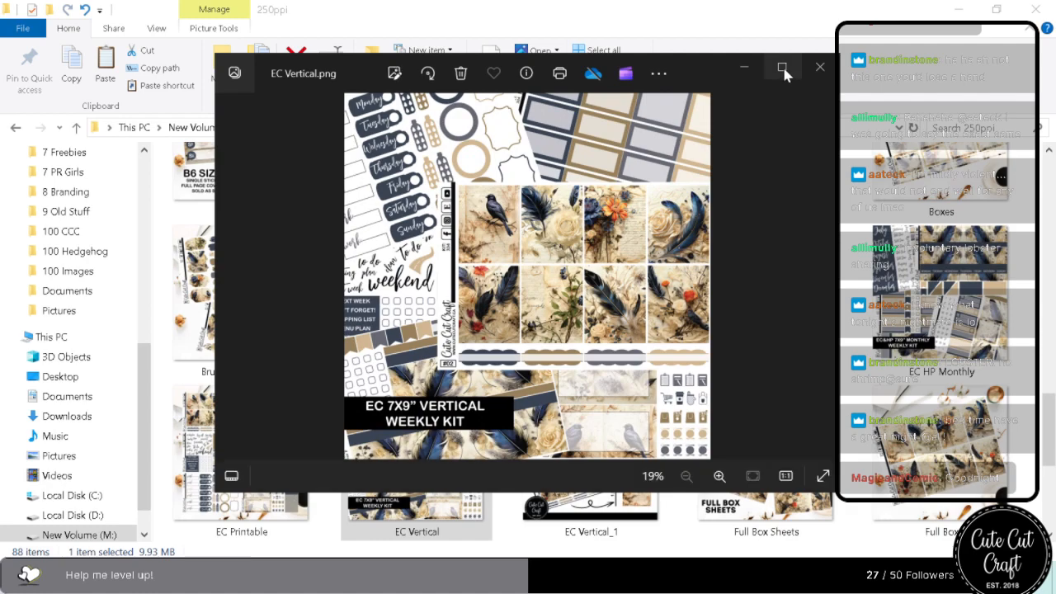
click(782, 68)
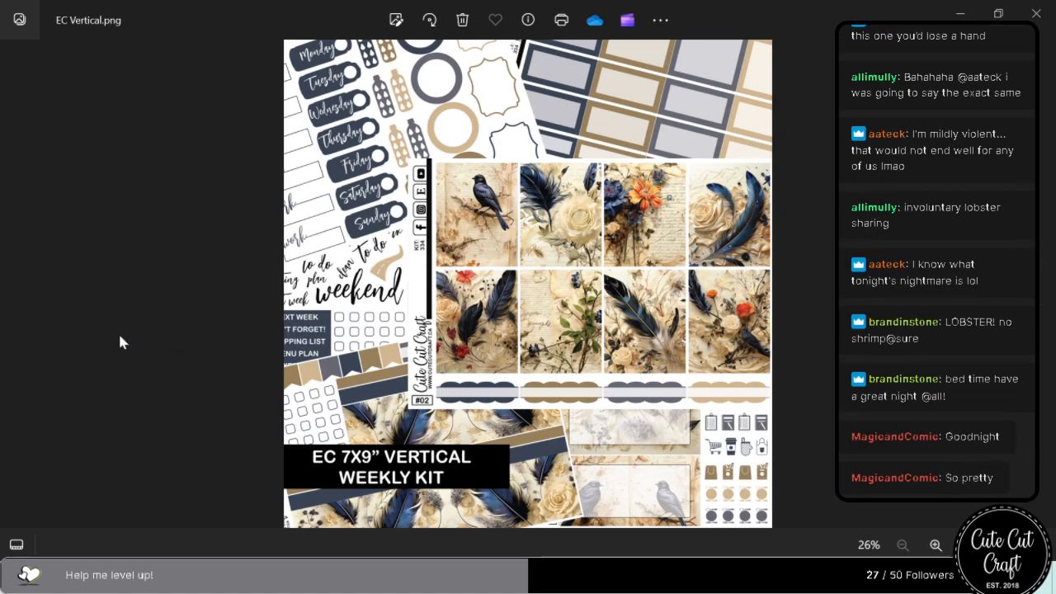
click(12, 291)
click(12, 290)
click(12, 290)
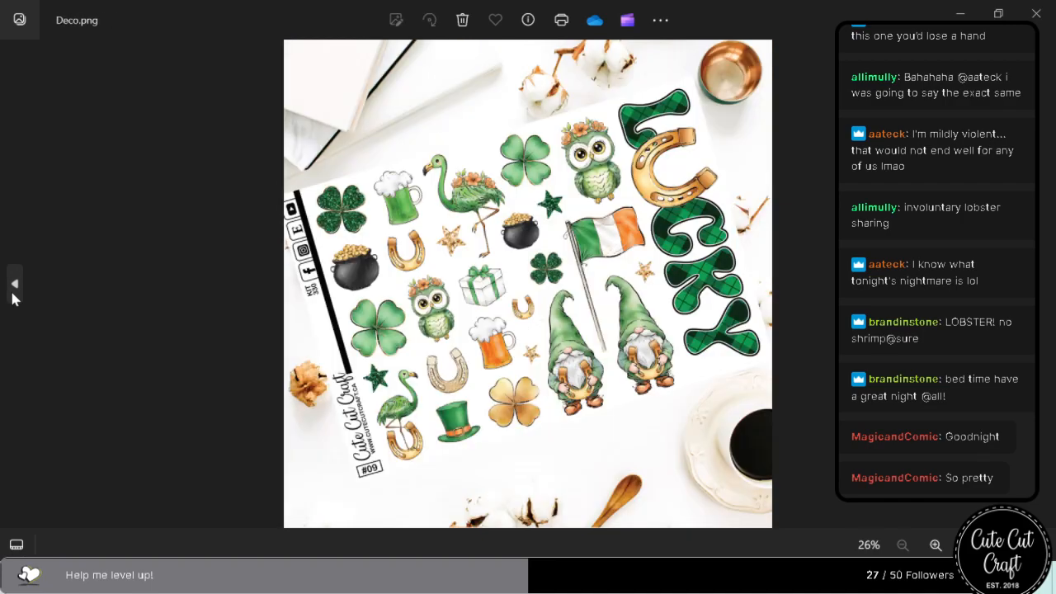
click(13, 291)
click(13, 291)
click(12, 290)
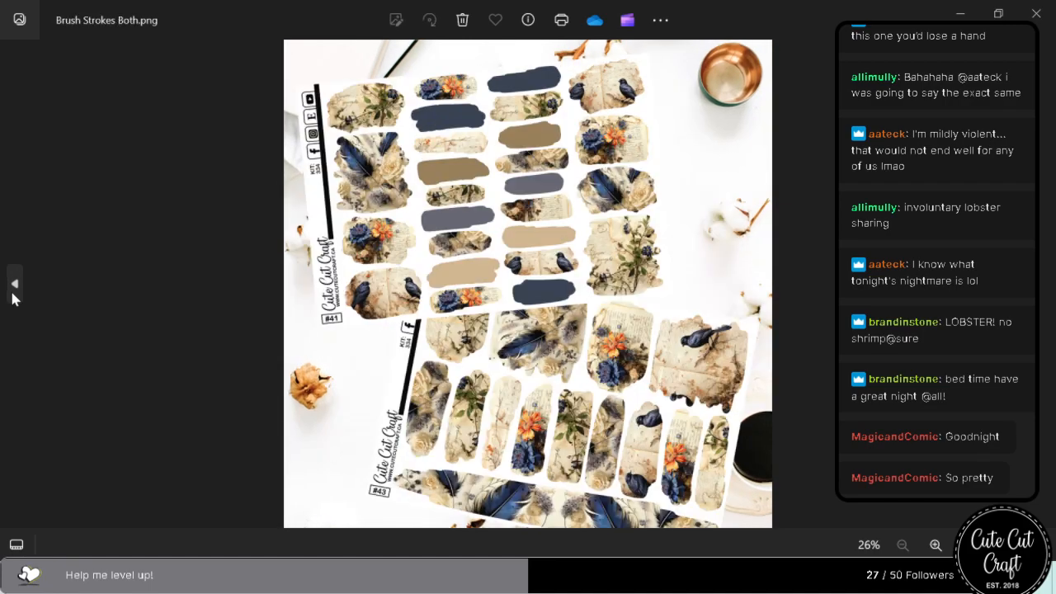
click(12, 291)
click(12, 291)
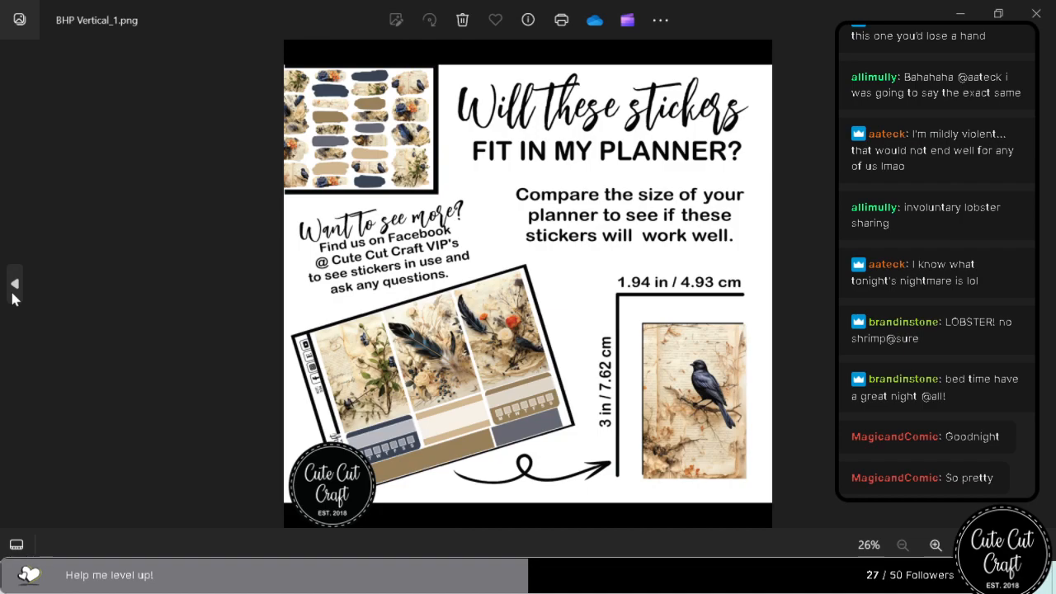
click(12, 291)
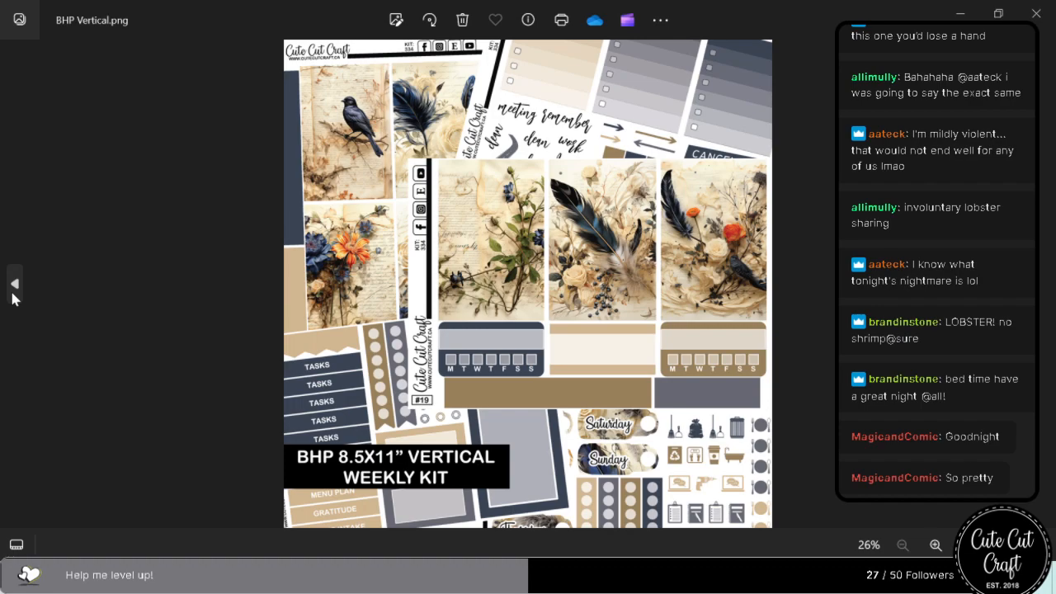
click(13, 291)
click(13, 291)
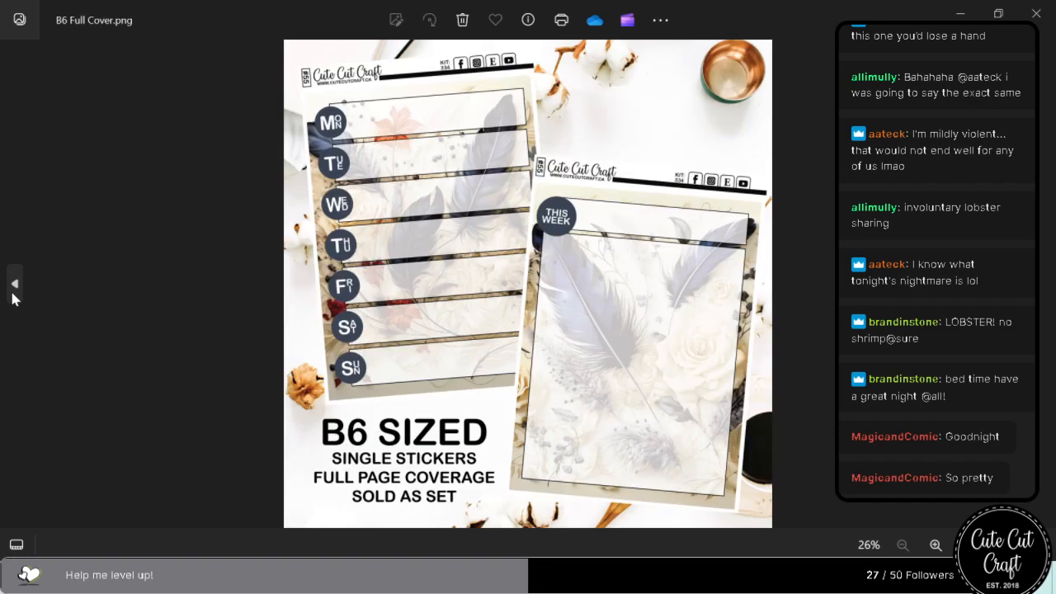
click(12, 291)
click(12, 290)
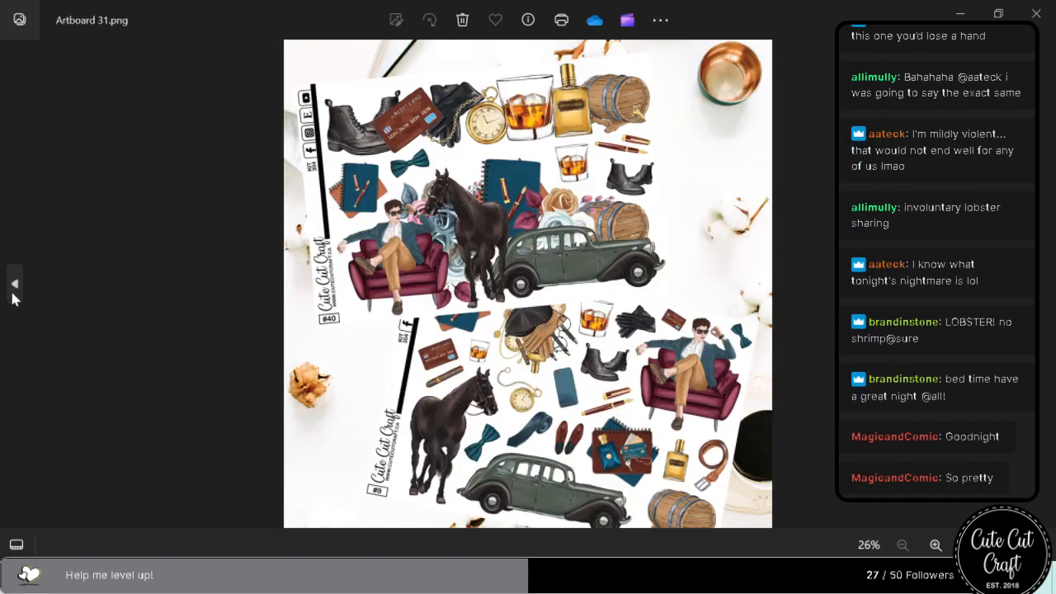
click(1036, 14)
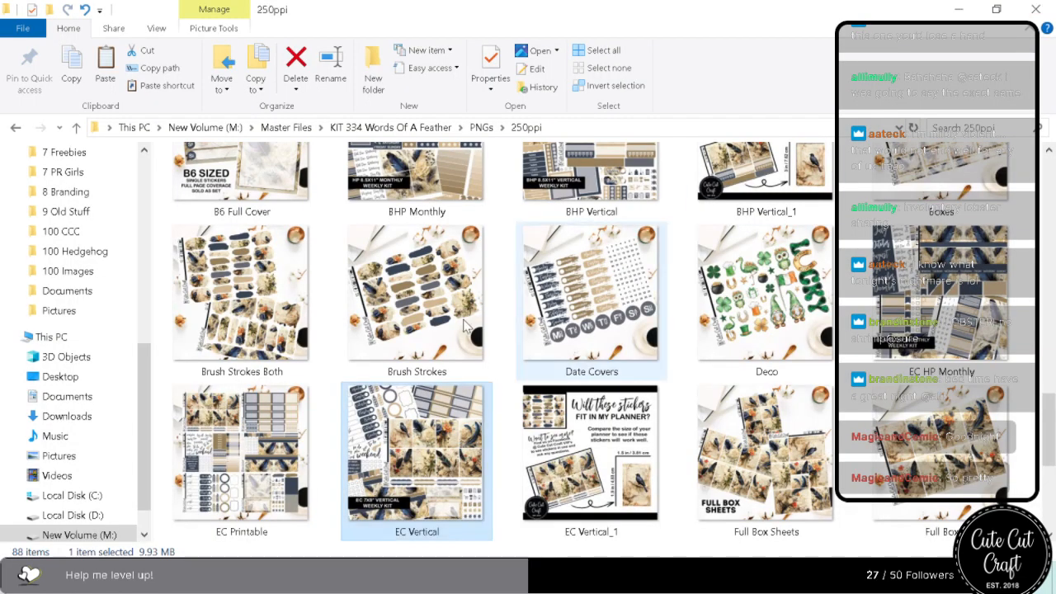
Check the contents of the KIT 335 folder, and open the PNGs folder in Master Files.
click(413, 127)
click(280, 127)
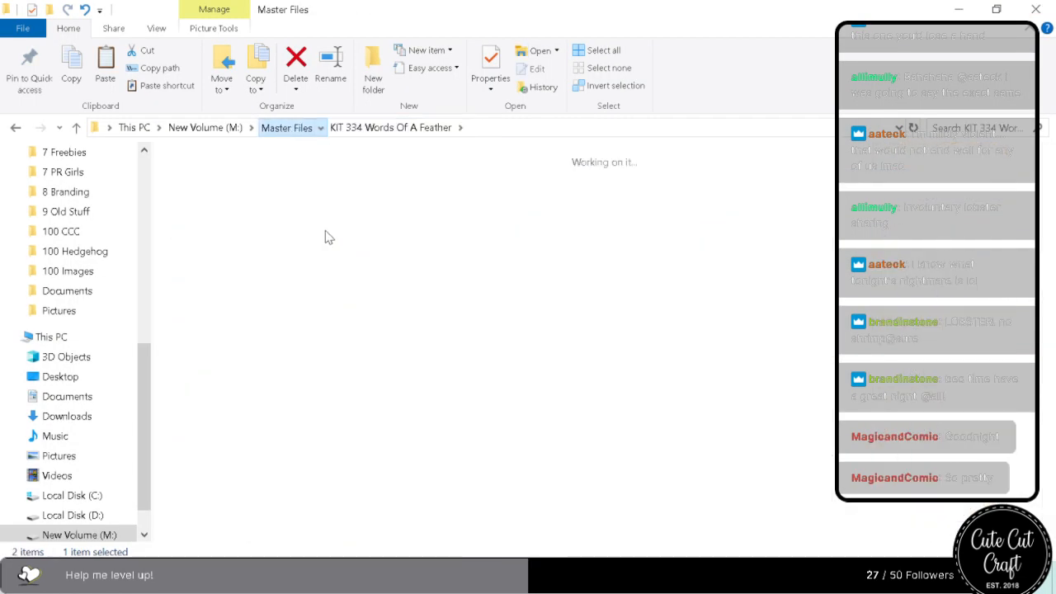
double_click(450, 177)
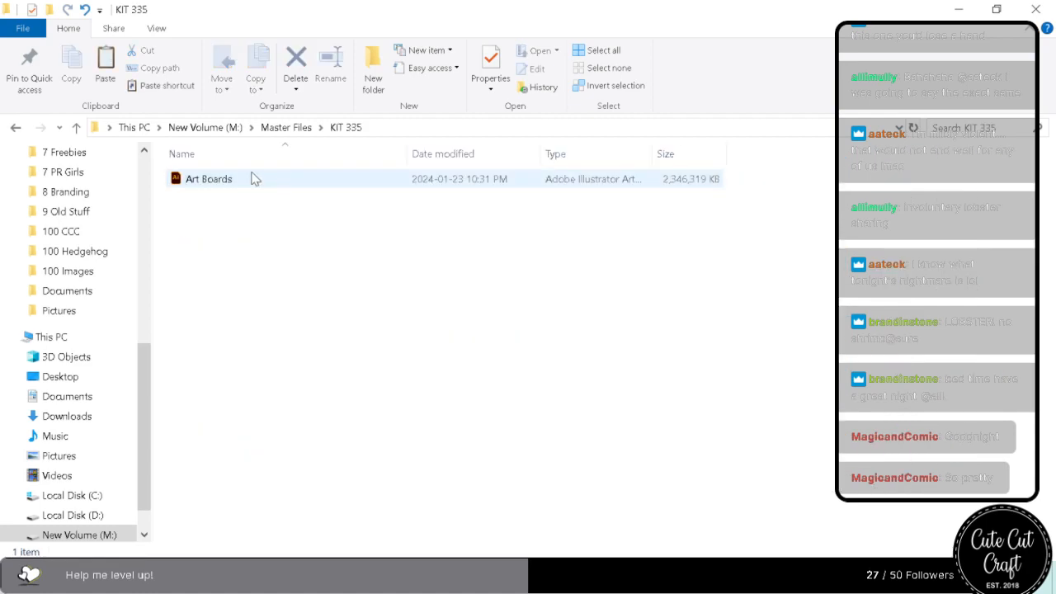
click(281, 128)
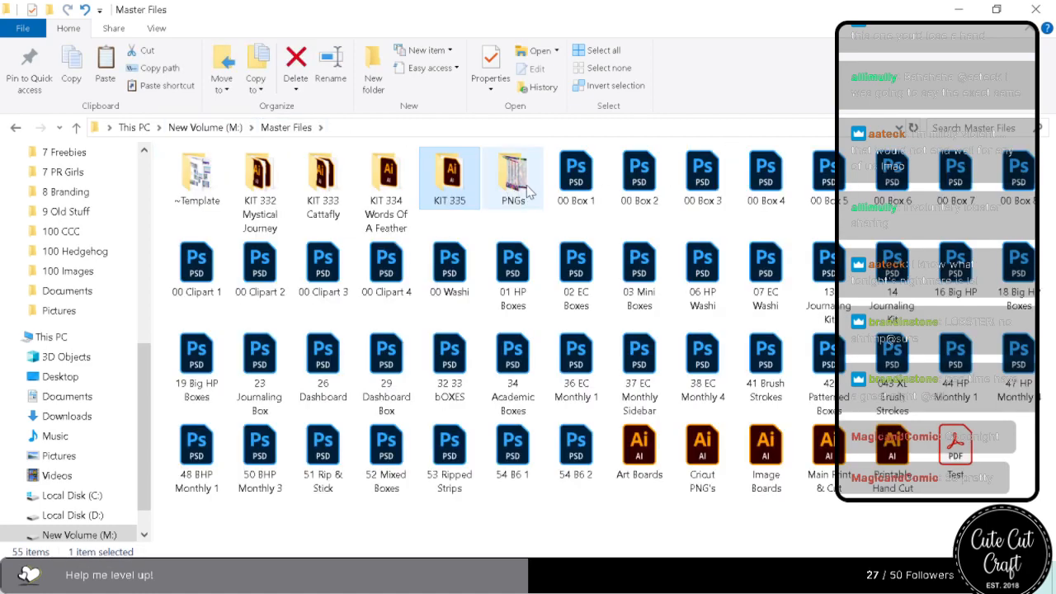
double_click(500, 221)
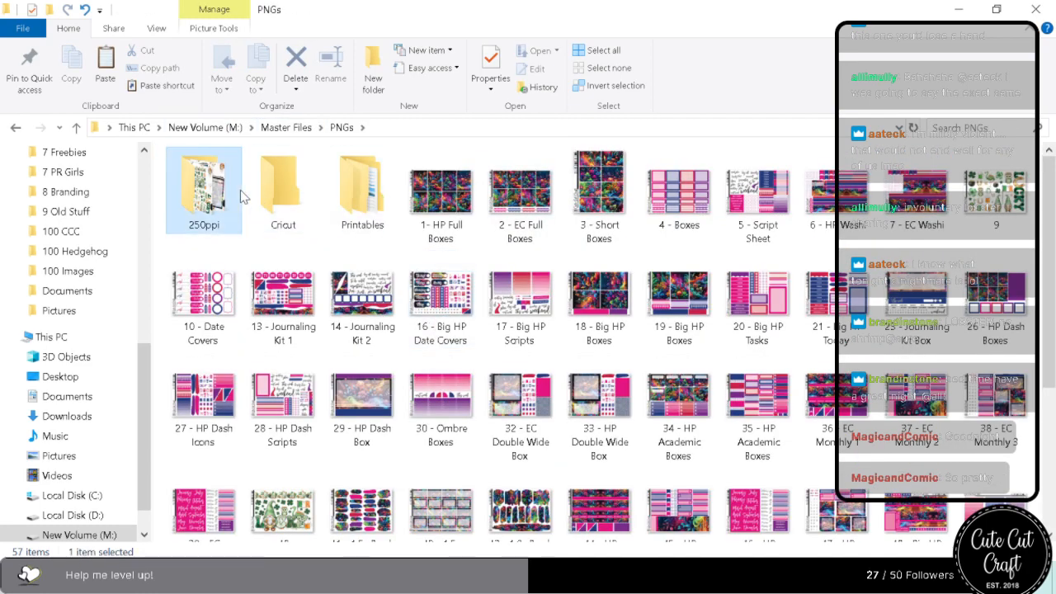
Open the 250ppi folder in the Master Files PNGs and review the product images full size from EC Printable through HP Dashboard.
double_click(240, 190)
scroll(473, 488, down, 10)
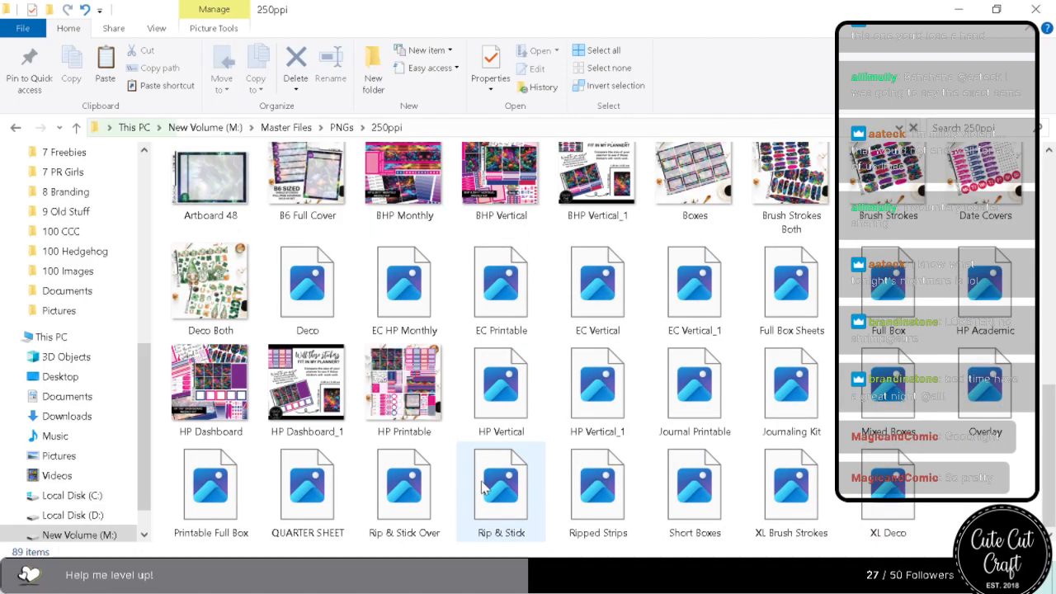
double_click(501, 282)
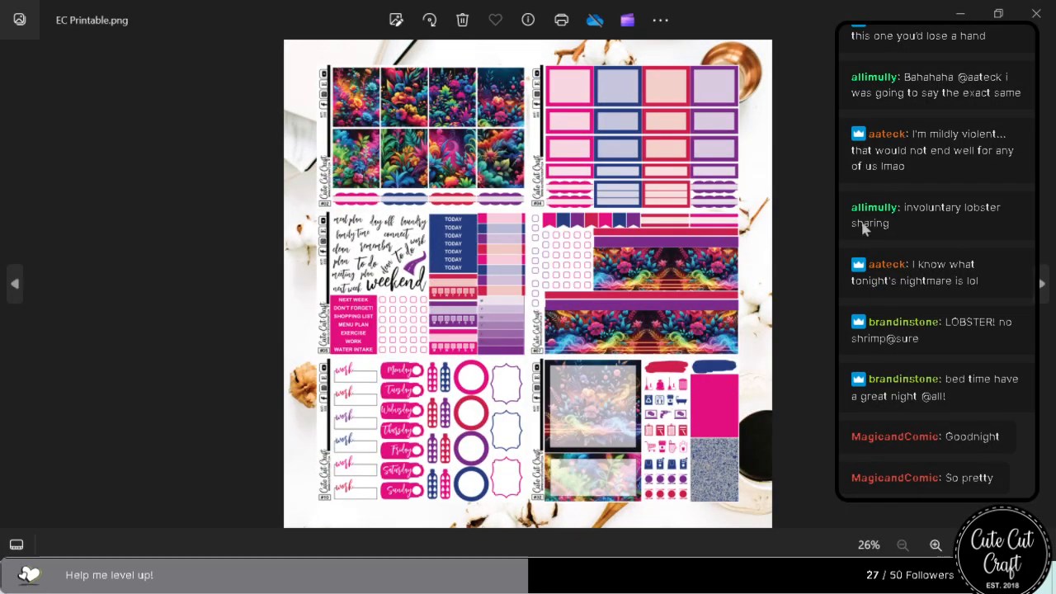
click(1040, 284)
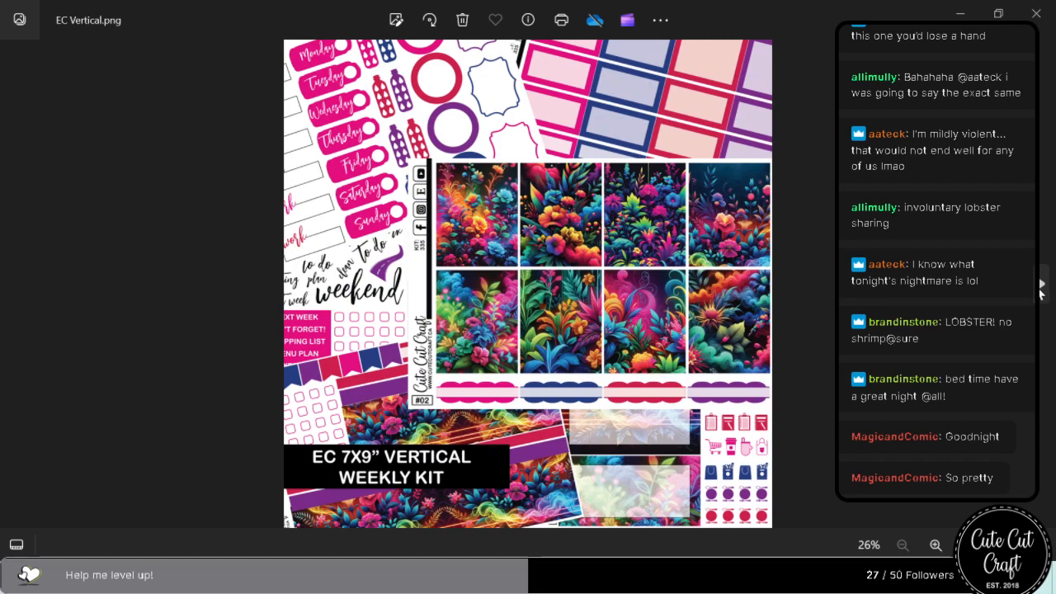
click(1040, 284)
click(1040, 284)
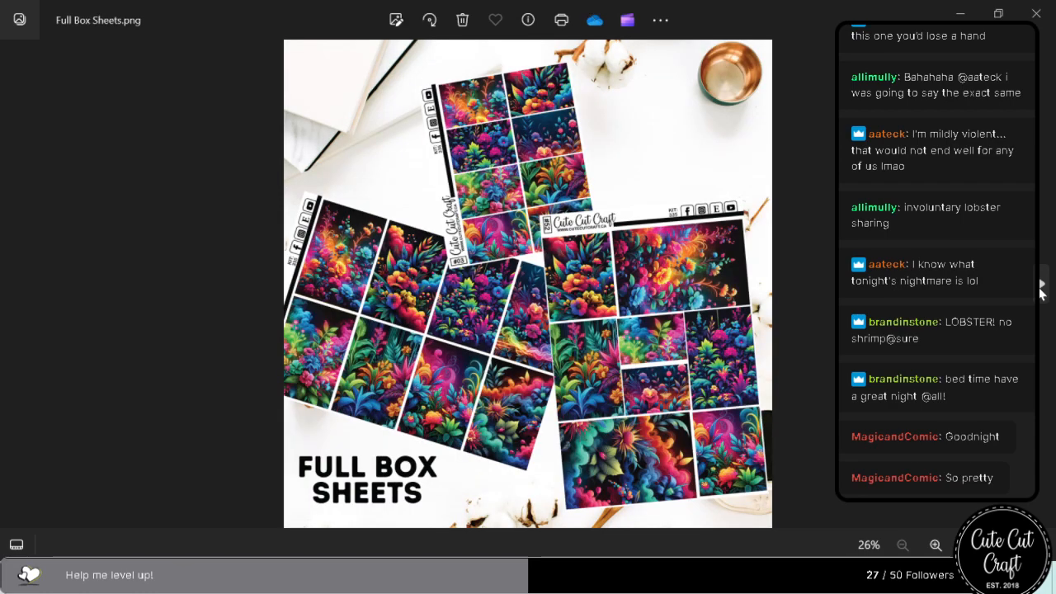
click(1042, 284)
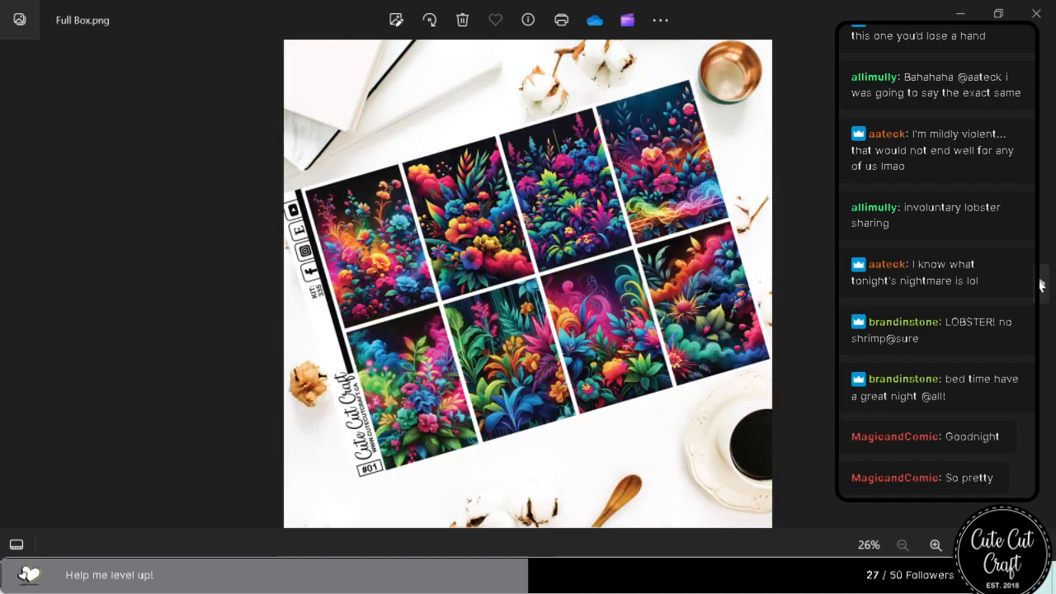
click(1041, 284)
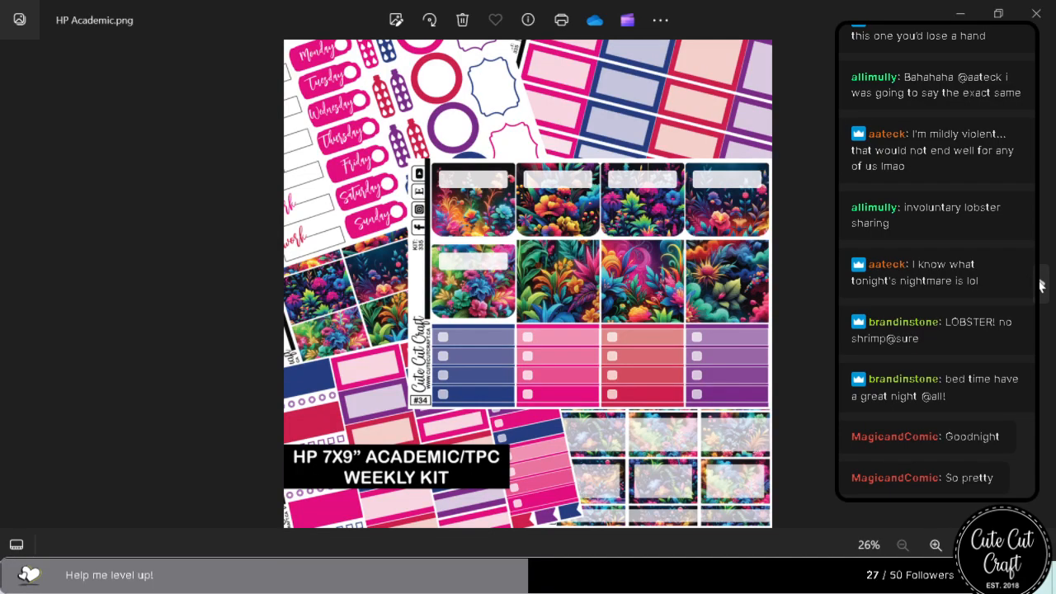
click(1041, 283)
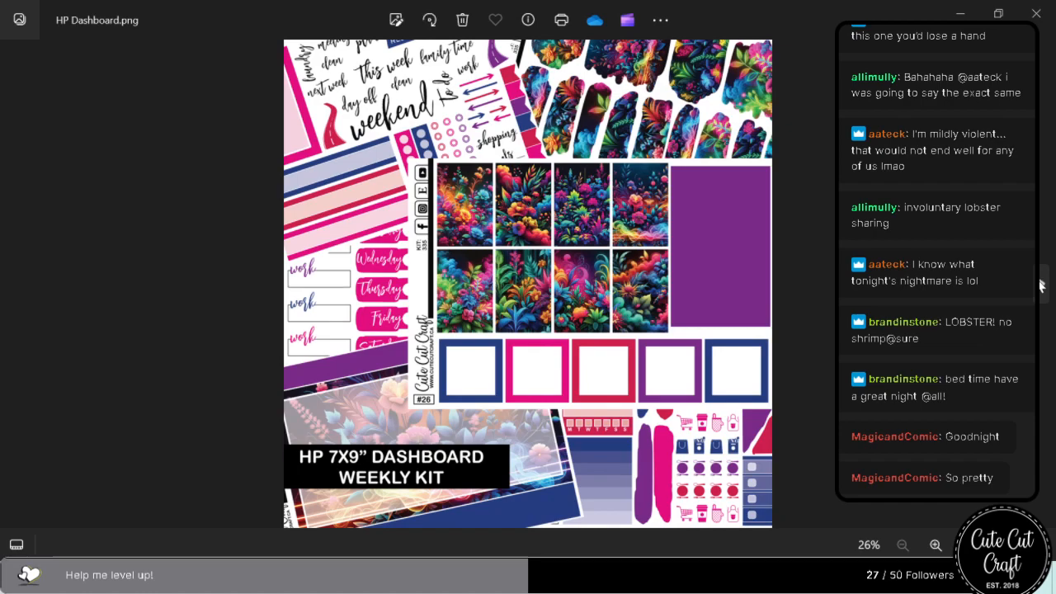
Continue reviewing the kit 335 product images from HP Dashboard through Printable Full Box, and return to Illustrator.
click(1041, 284)
click(1042, 284)
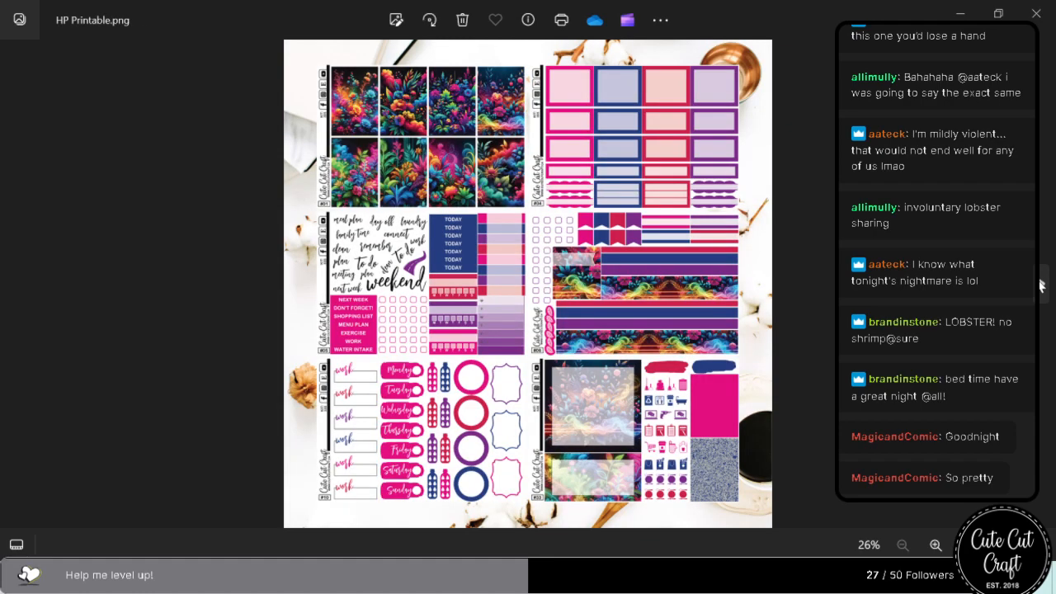
click(1042, 283)
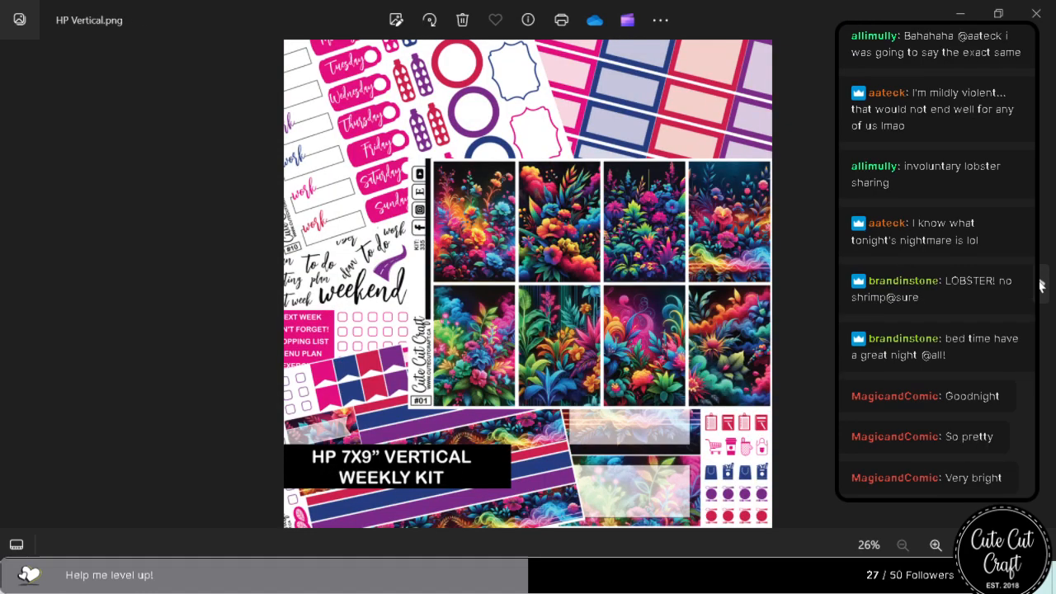
click(1042, 283)
click(1041, 284)
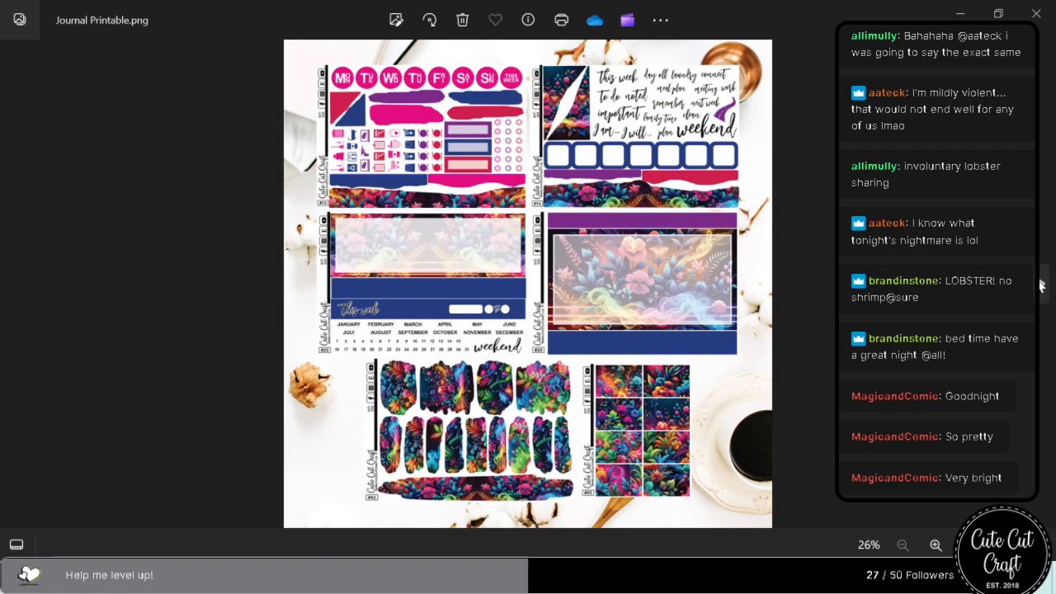
click(1042, 284)
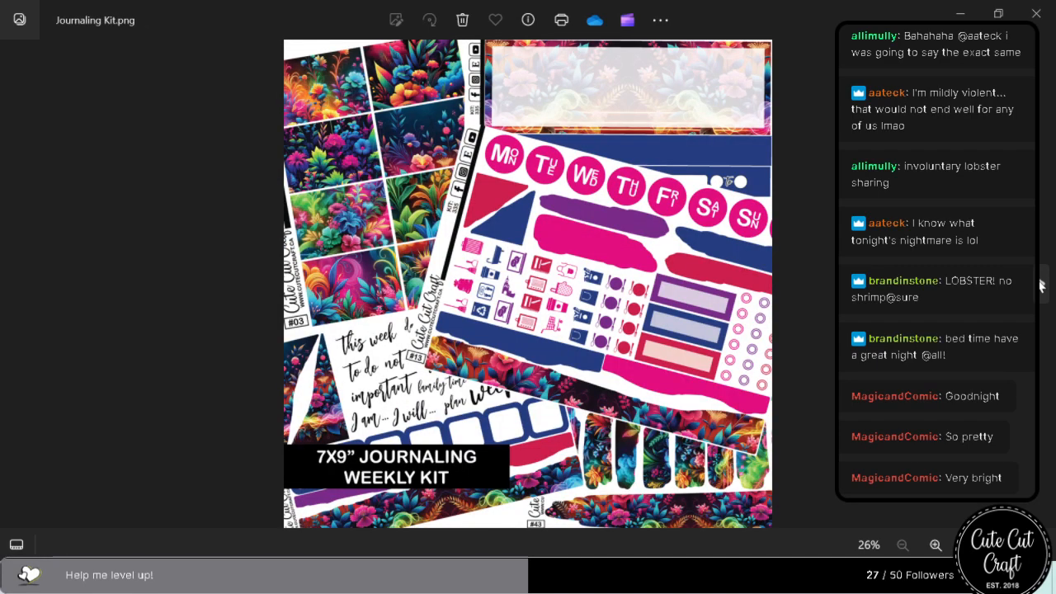
click(1041, 284)
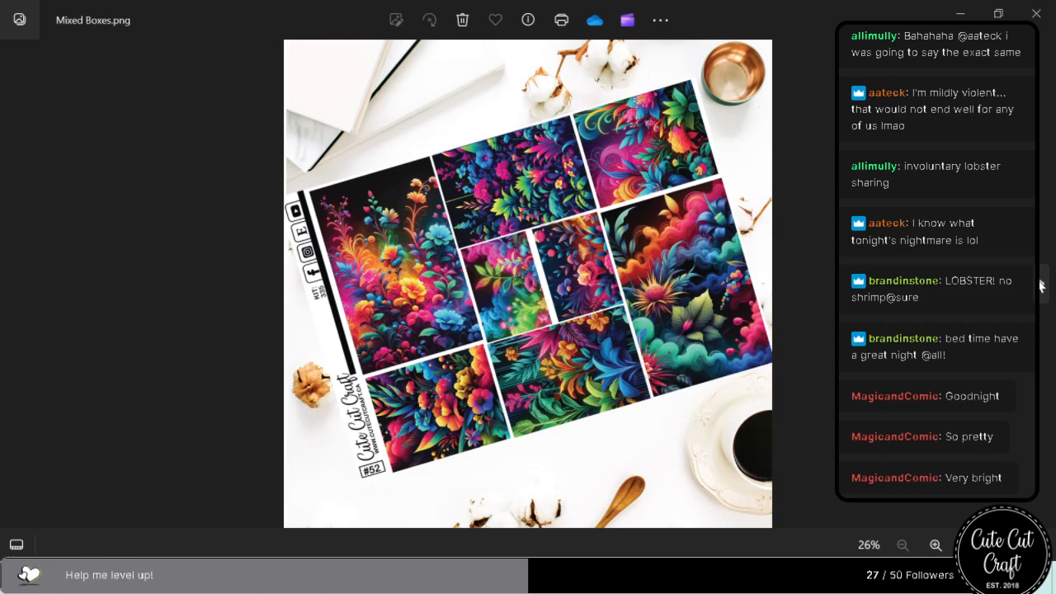
click(1042, 284)
click(1041, 284)
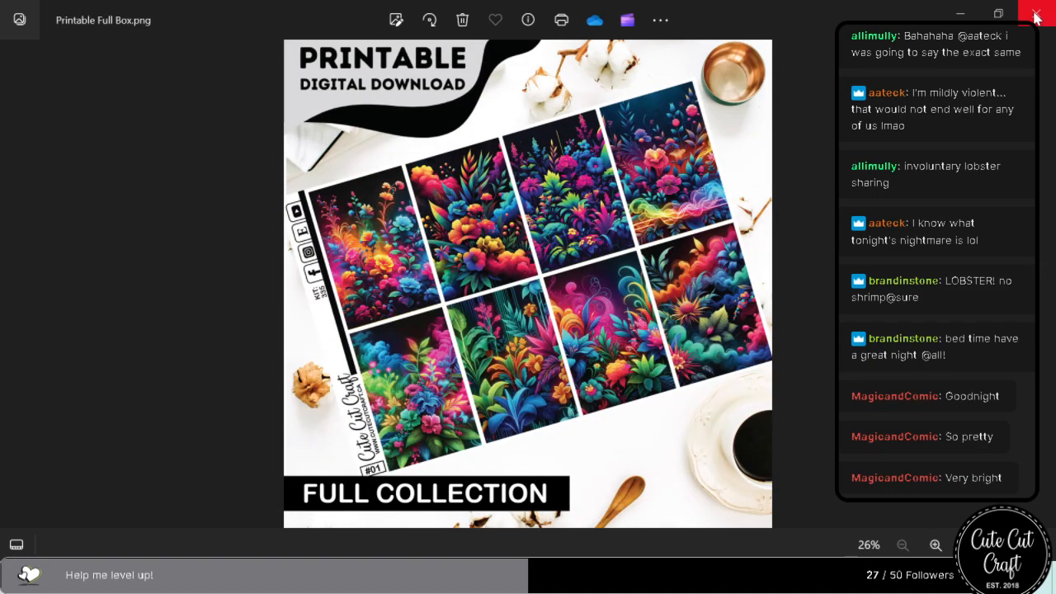
click(1036, 13)
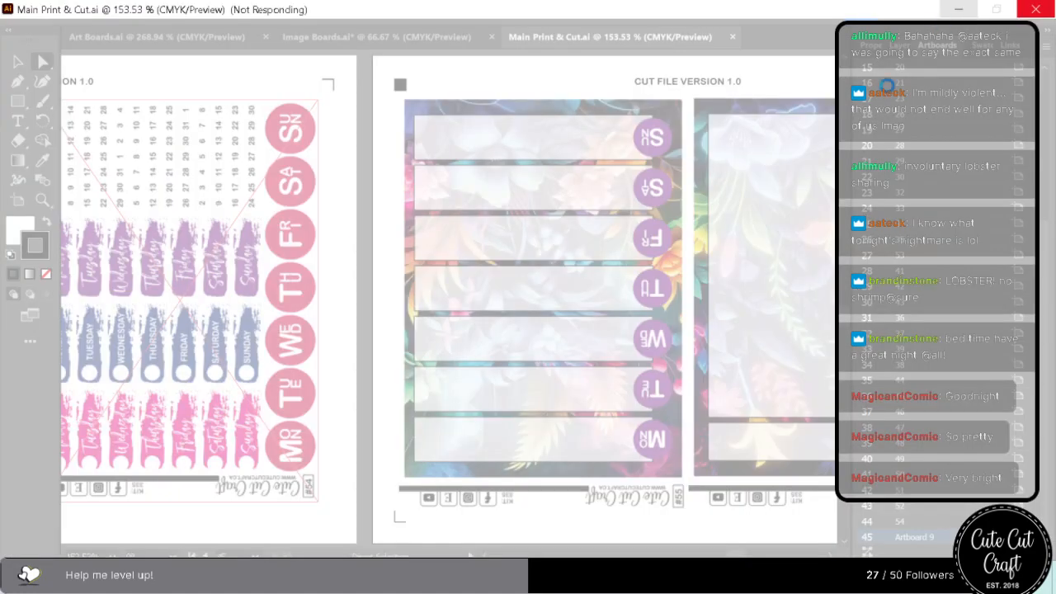
click(959, 9)
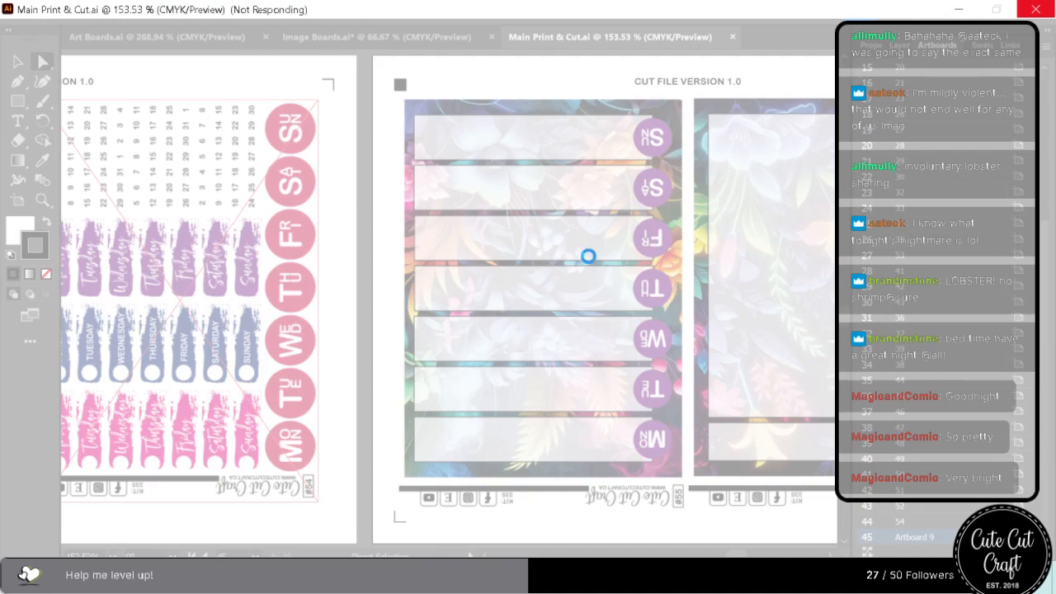